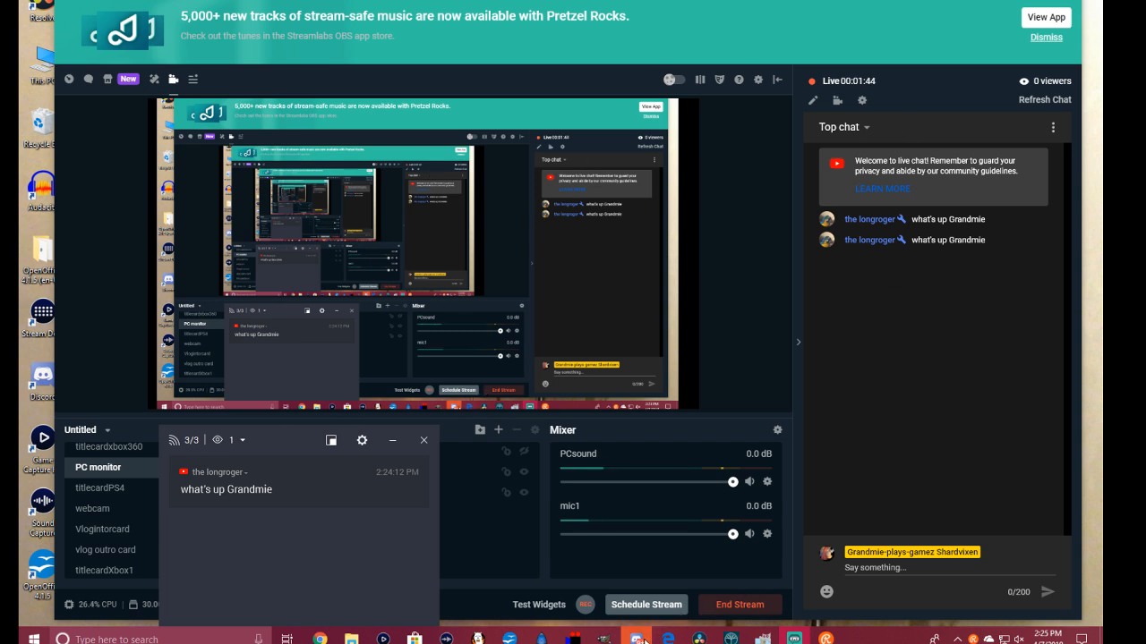
Step: Switch to GIMP with the Fox17.jpg image and move the floating chat window clear of the canvas
left_click(762, 638)
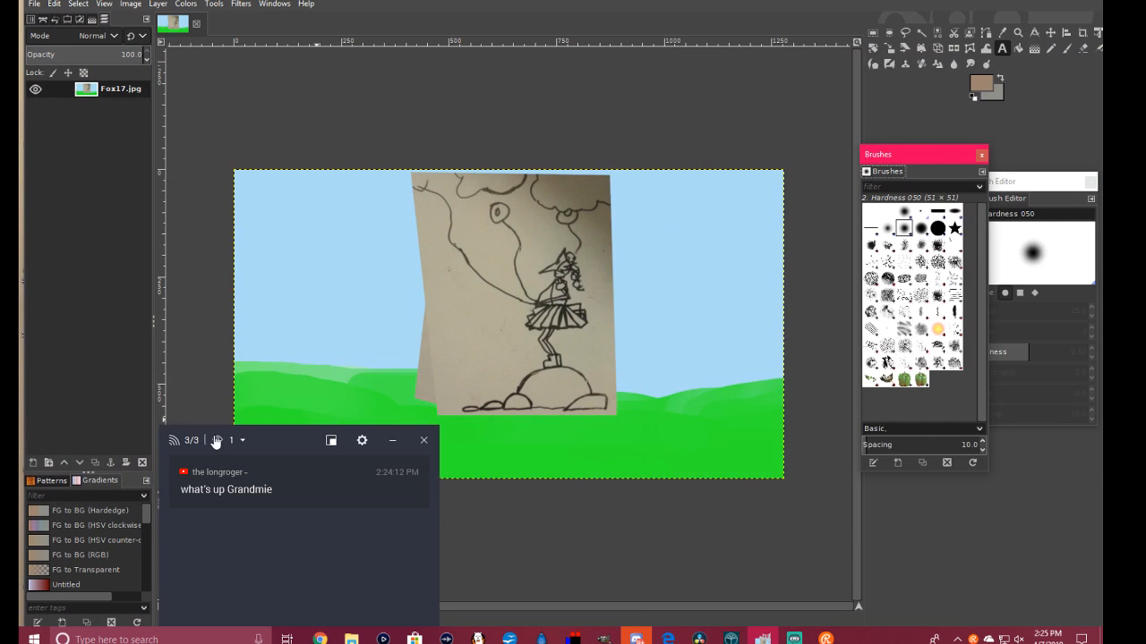
left_click_drag(267, 442, 119, 470)
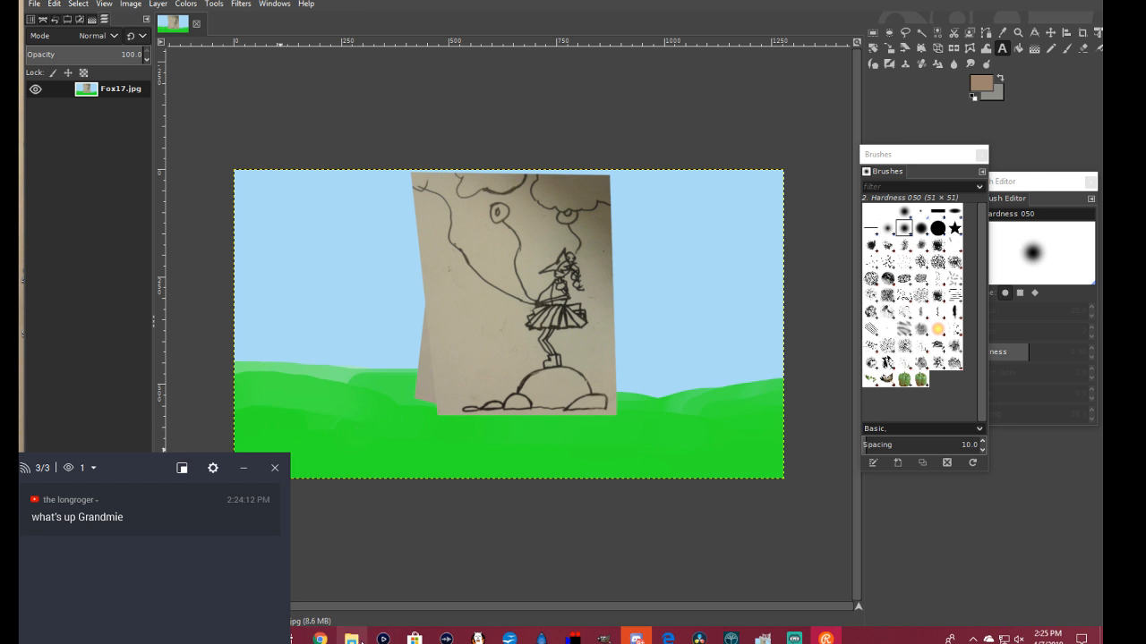
Step: Browse in File Explorer to the MovingFox folder under This PC > Videos > Animation
left_click(351, 638)
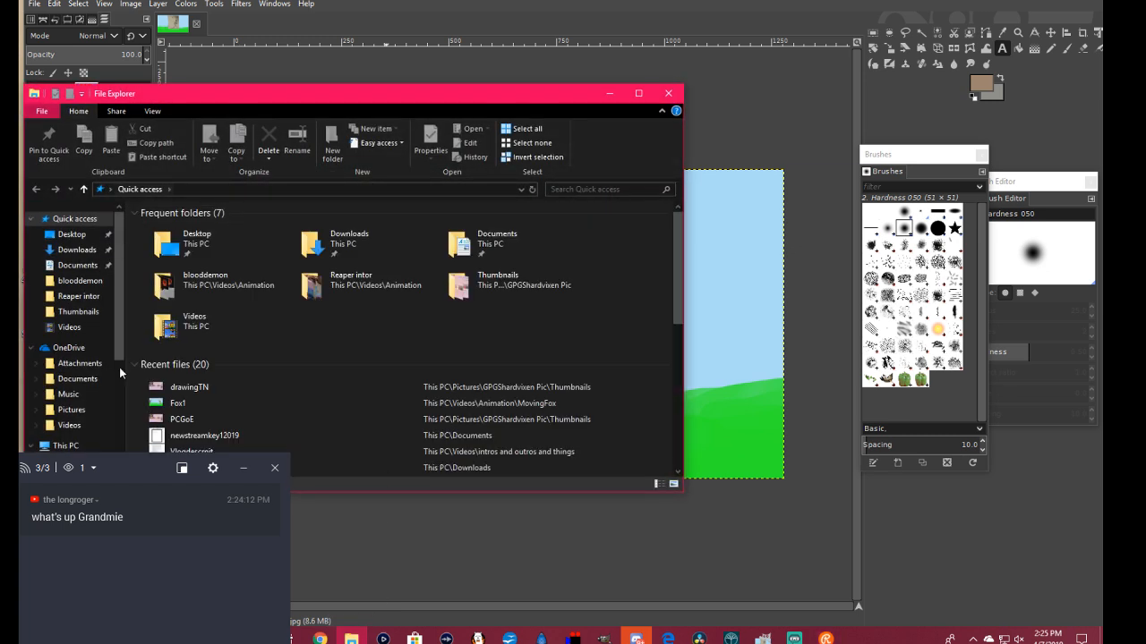
scroll(81, 373, "down", 1)
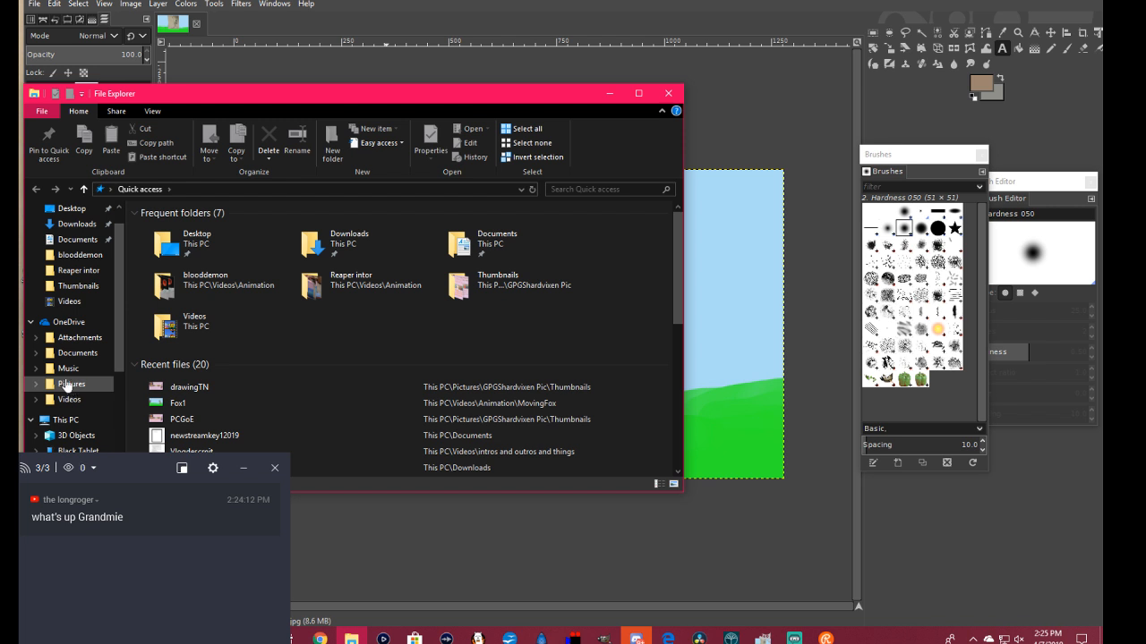
left_click(69, 400)
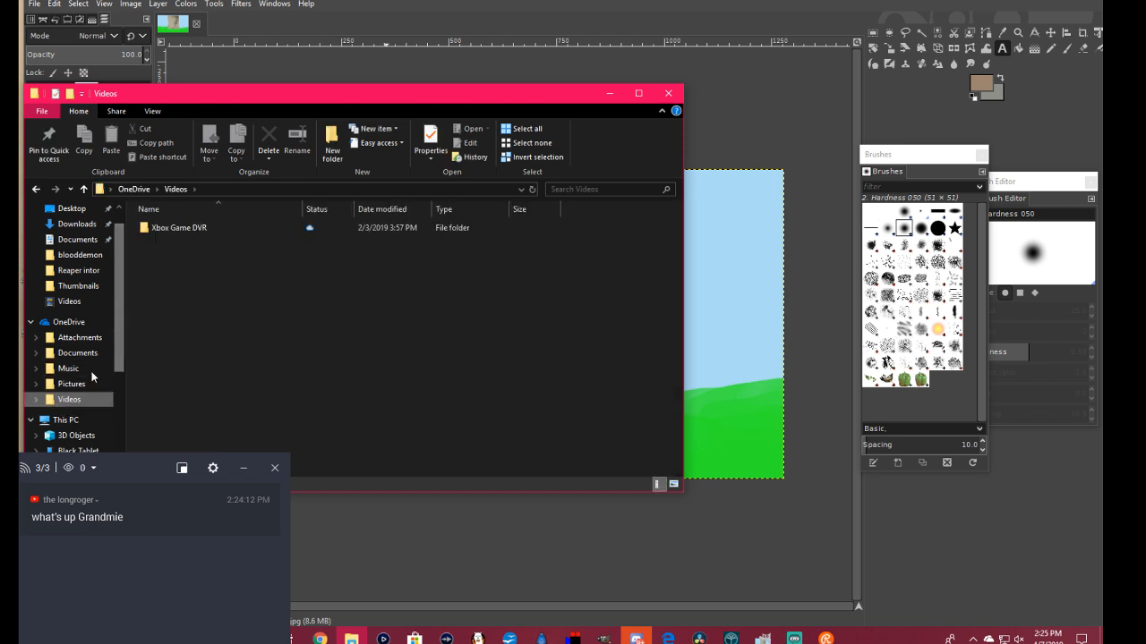
scroll(89, 412, "down", 1)
scroll(83, 416, "down", 2)
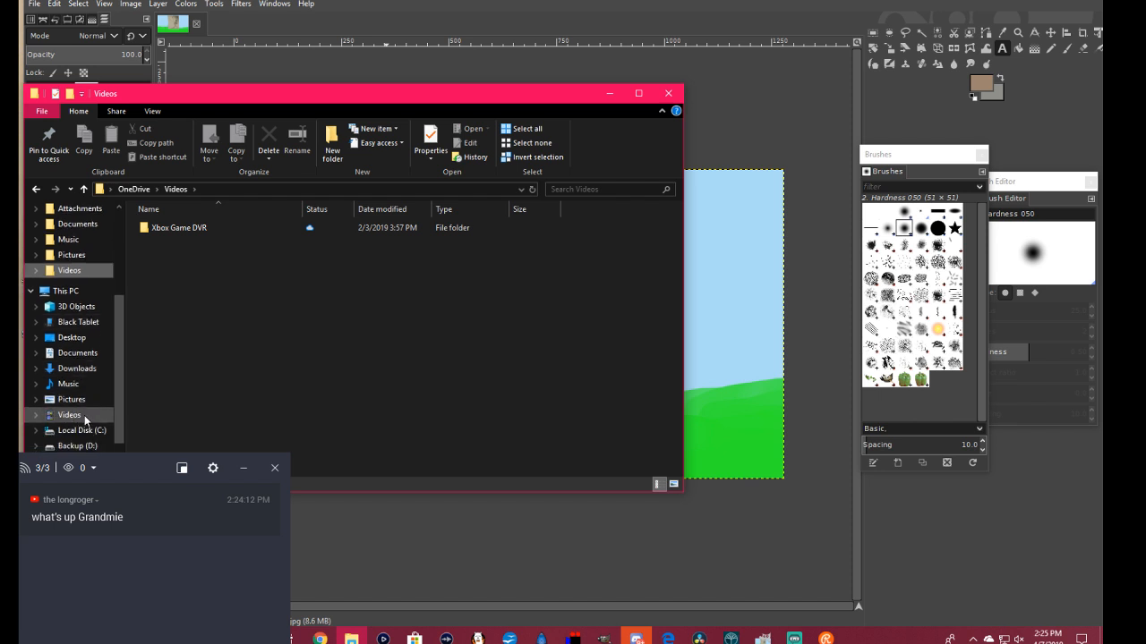
left_click(69, 416)
scroll(353, 331, "down", 2)
scroll(352, 331, "up", 1)
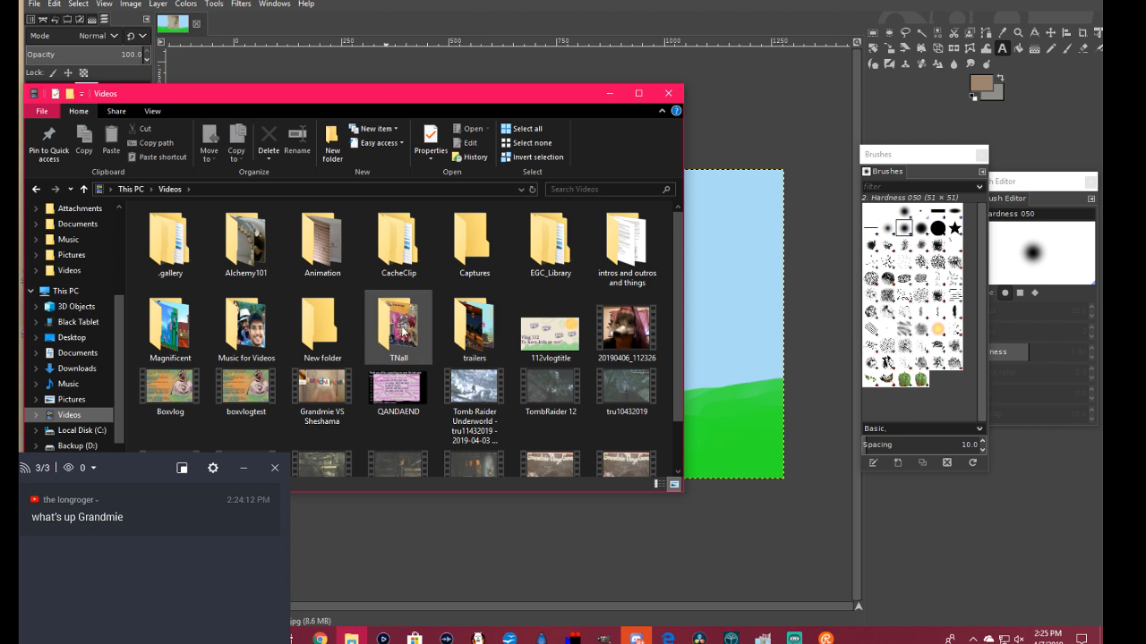
double_click(322, 250)
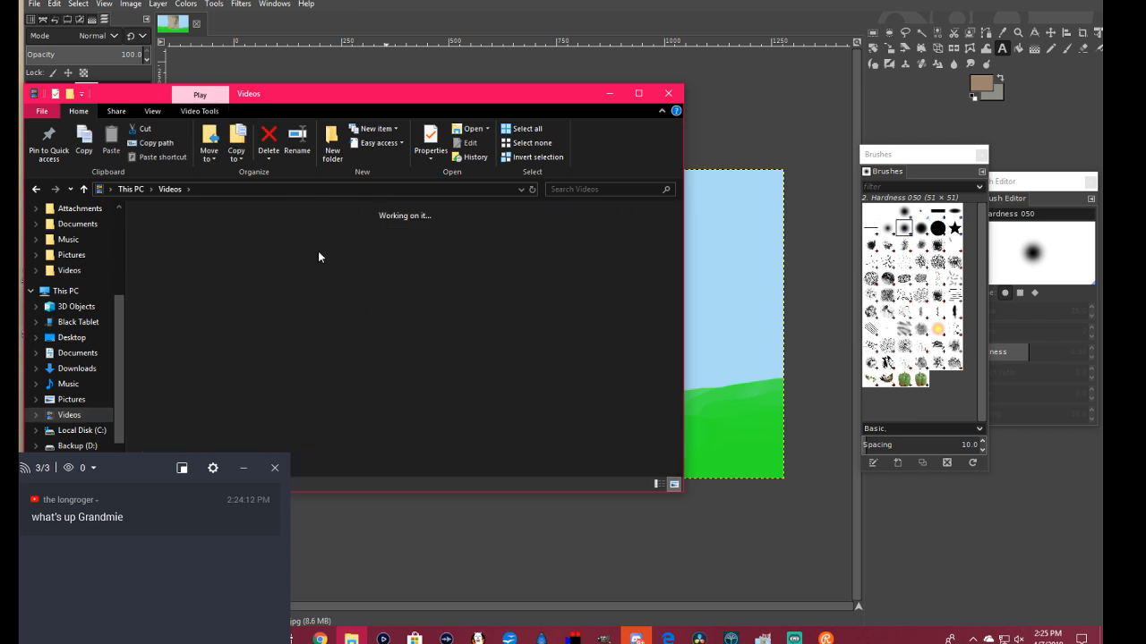
scroll(436, 336, "down", 1)
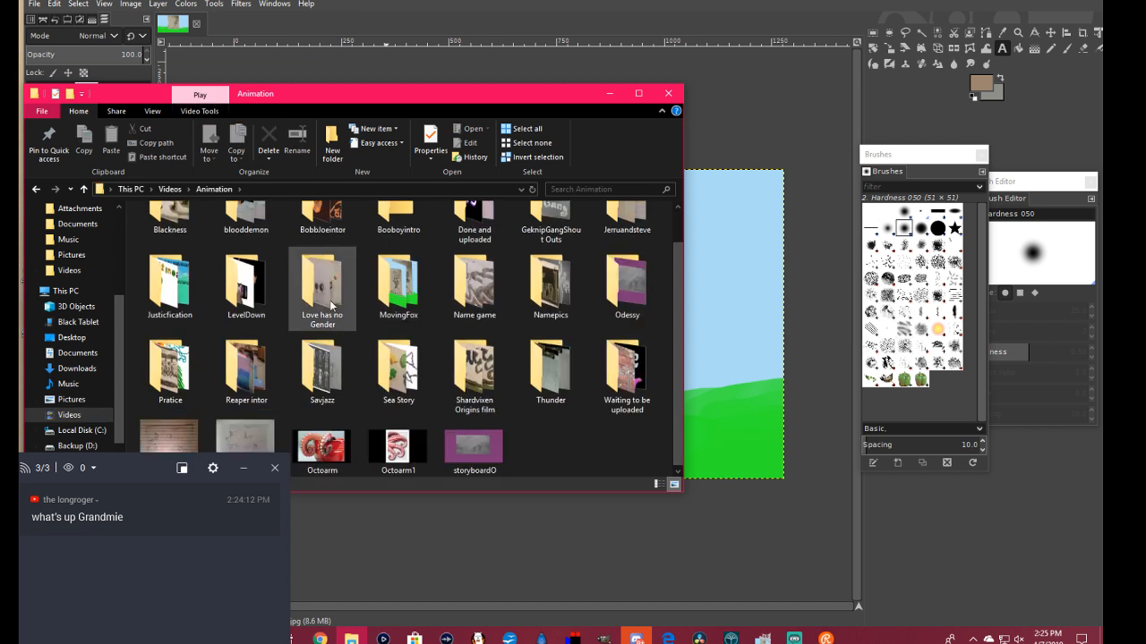
left_click(402, 294)
double_click(402, 294)
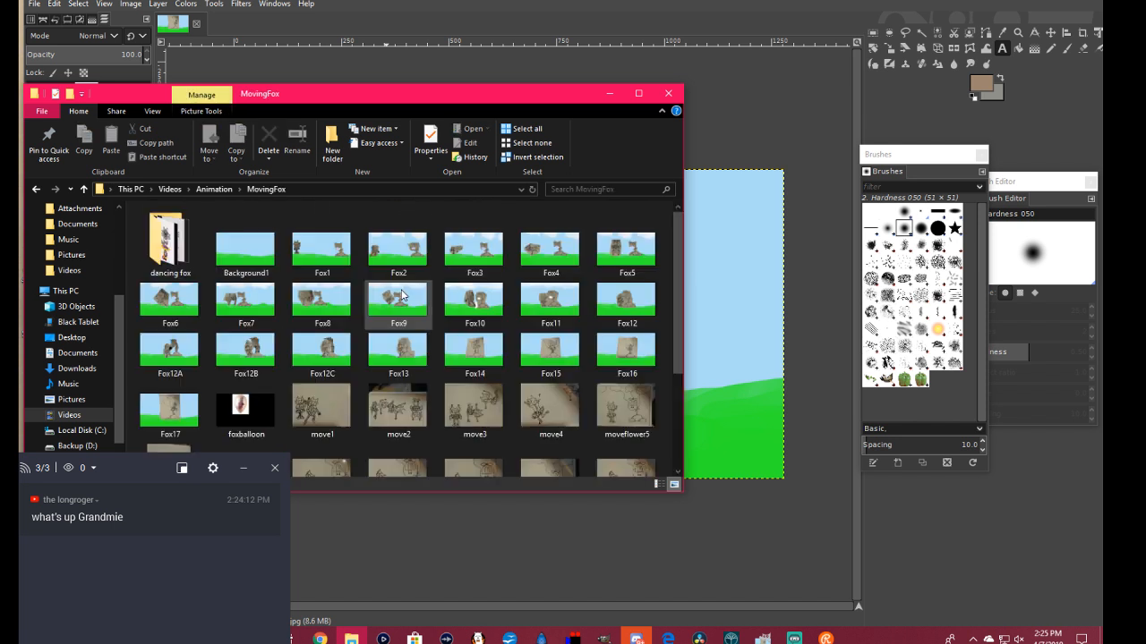
Step: View the animation frames in sequence from Fox1 through Fox17 to foxballoon, then close the image viewer and the folder window
left_click(325, 257)
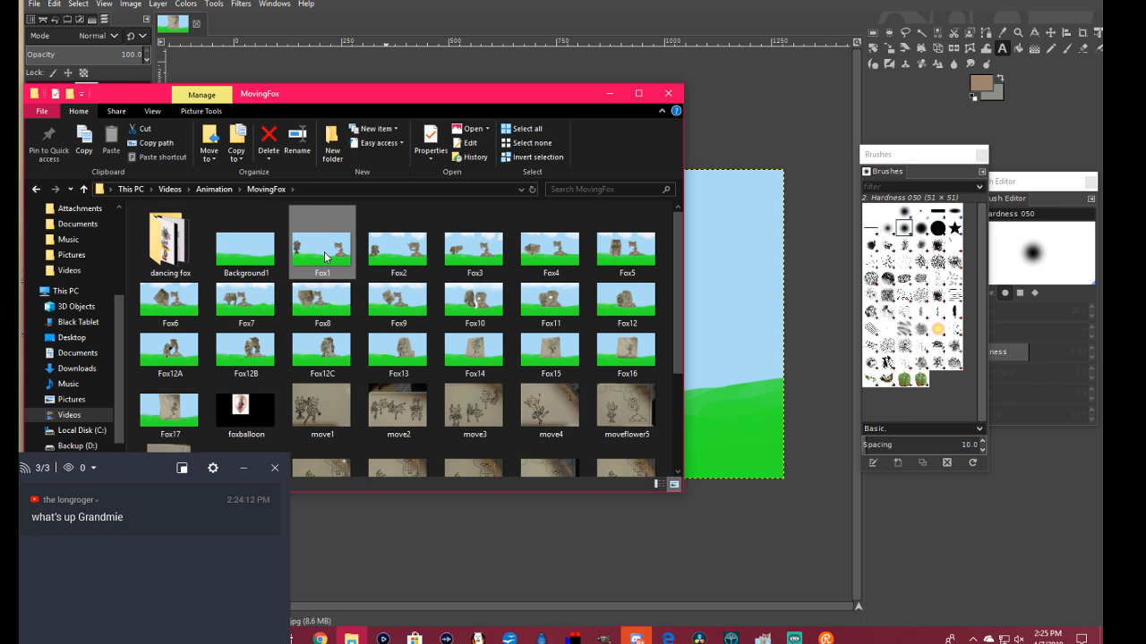
double_click(325, 257)
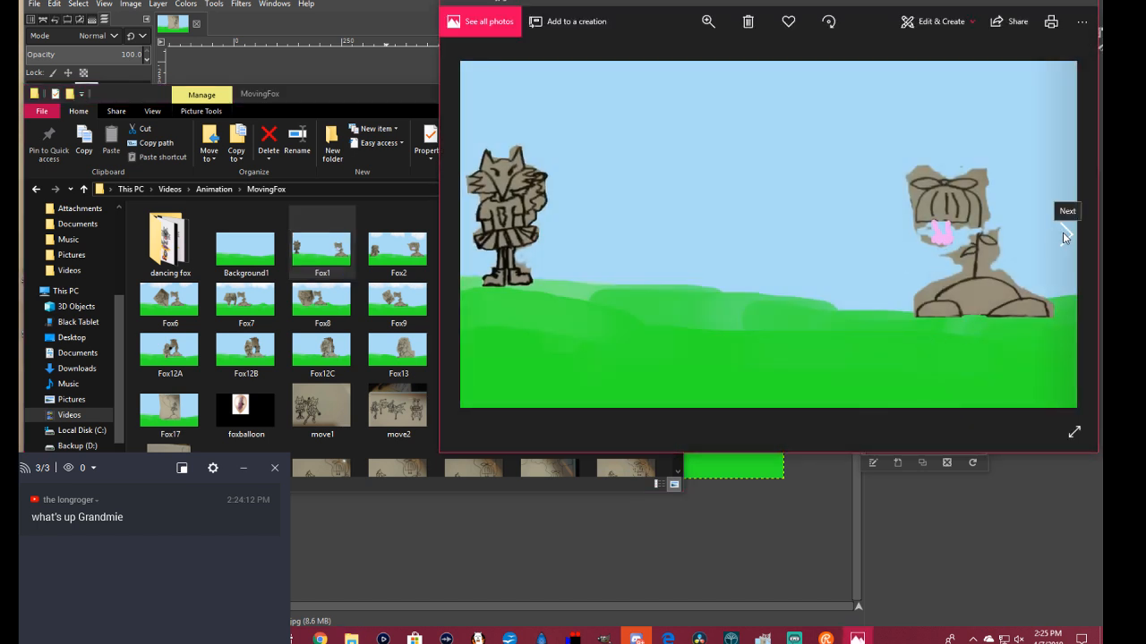
left_click(1064, 236)
left_click(1065, 235)
left_click(1064, 236)
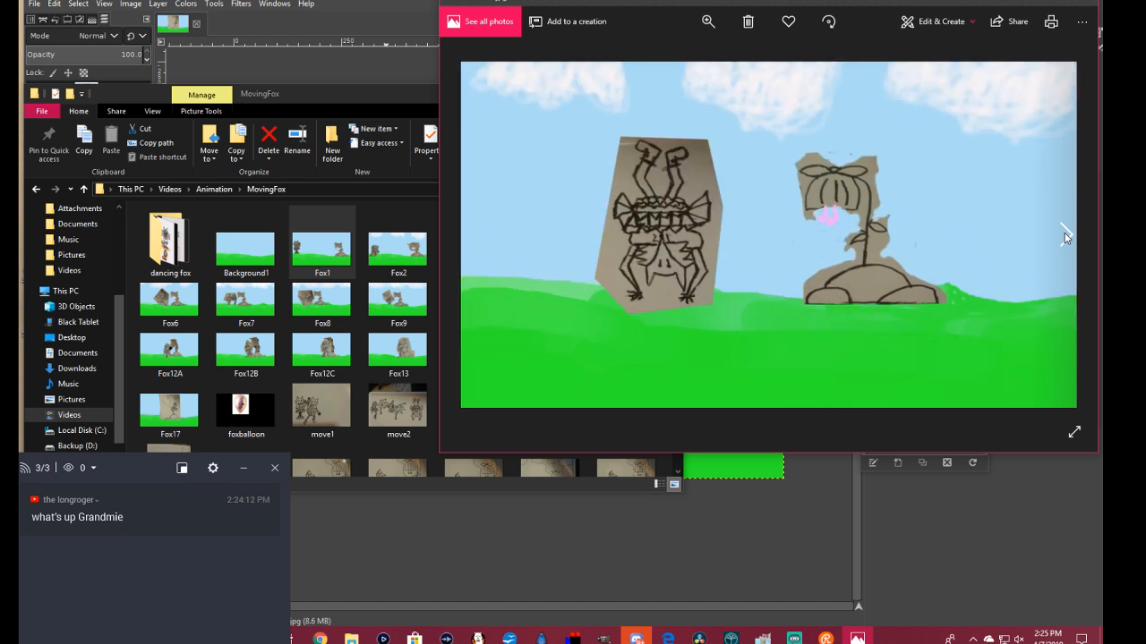
left_click(1064, 235)
left_click(1064, 236)
left_click(1064, 236)
left_click(1064, 235)
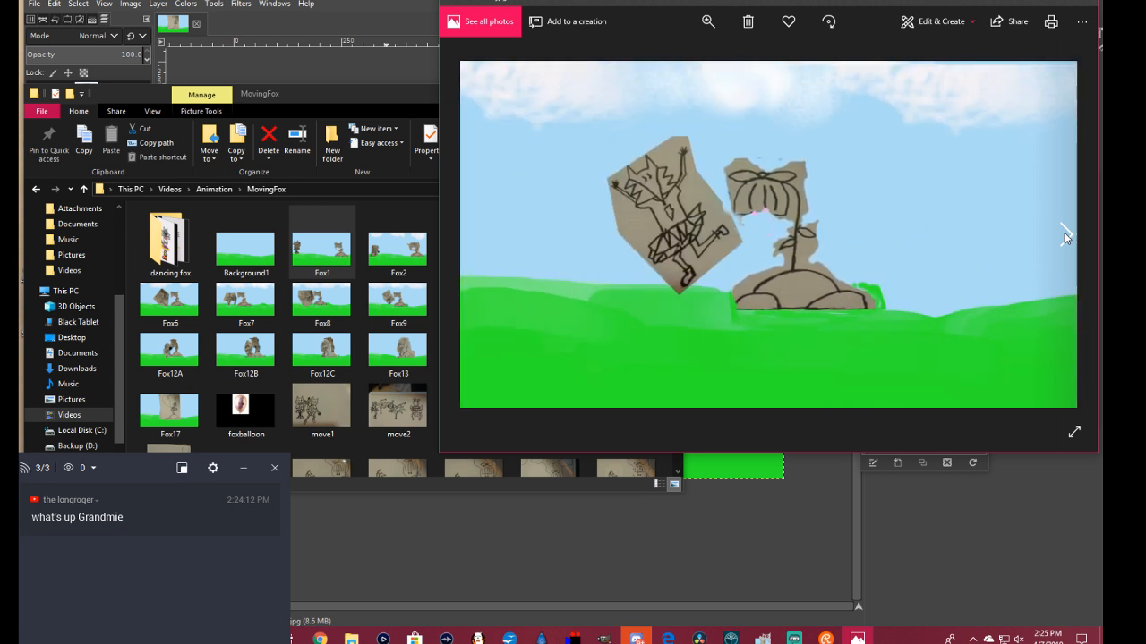
left_click(1064, 235)
left_click(1064, 235)
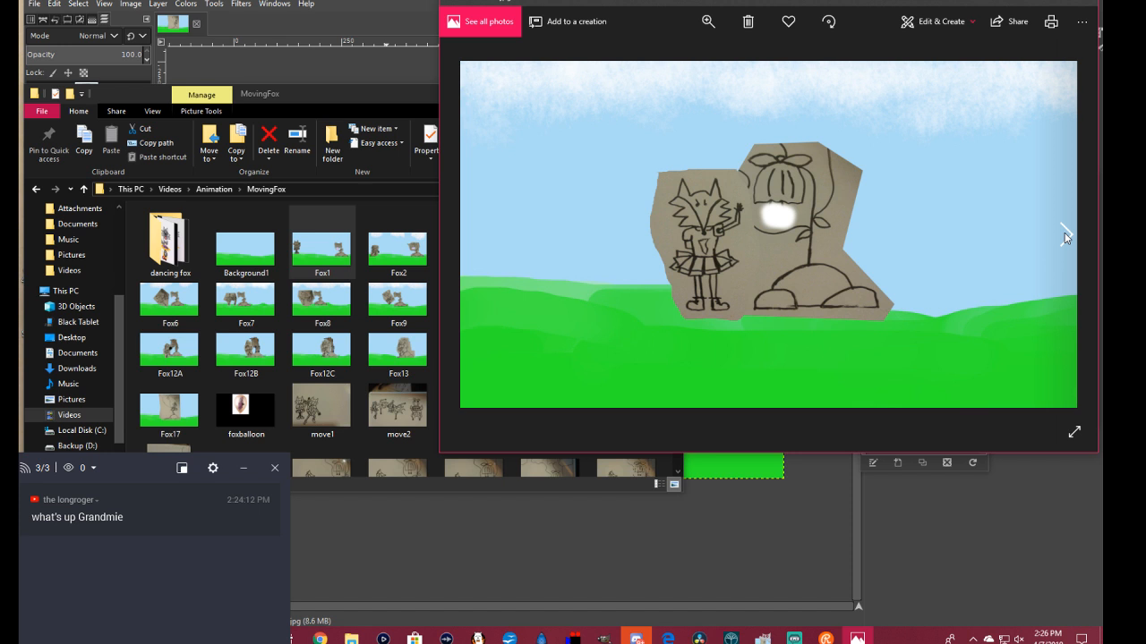
left_click(1065, 236)
left_click(1064, 235)
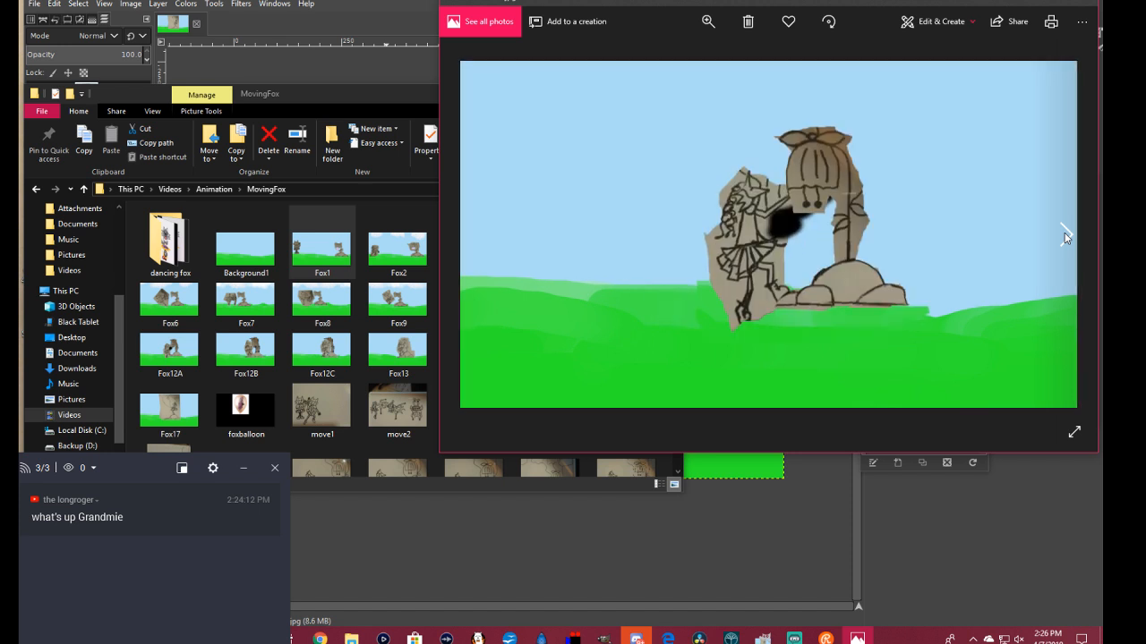
left_click(1064, 235)
left_click(1065, 235)
left_click(1064, 236)
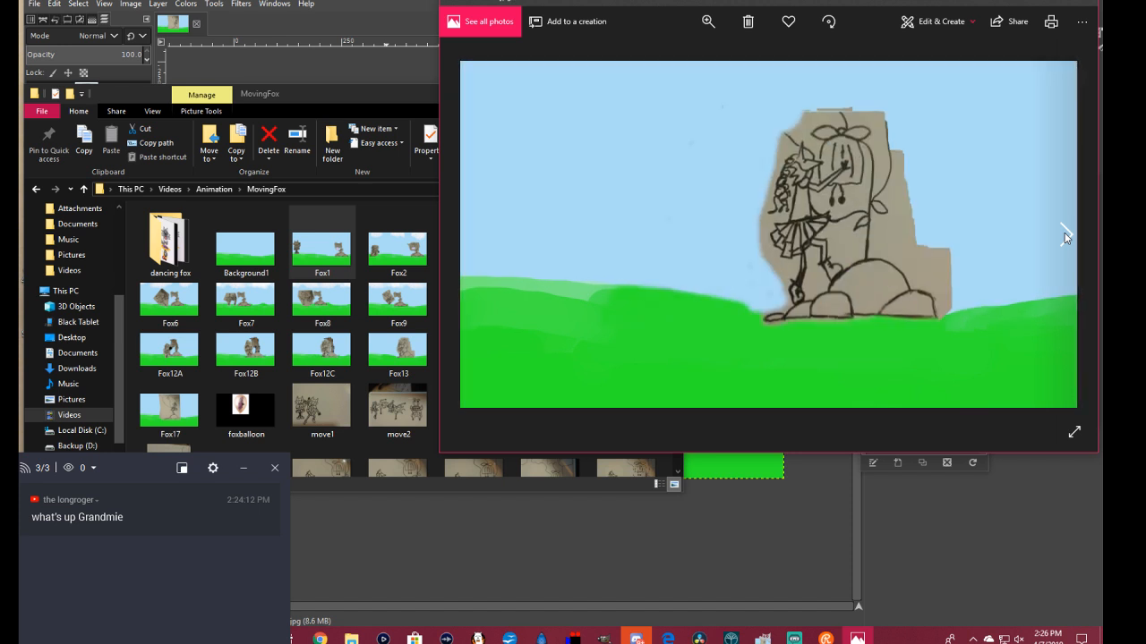
left_click(1064, 236)
left_click(1065, 236)
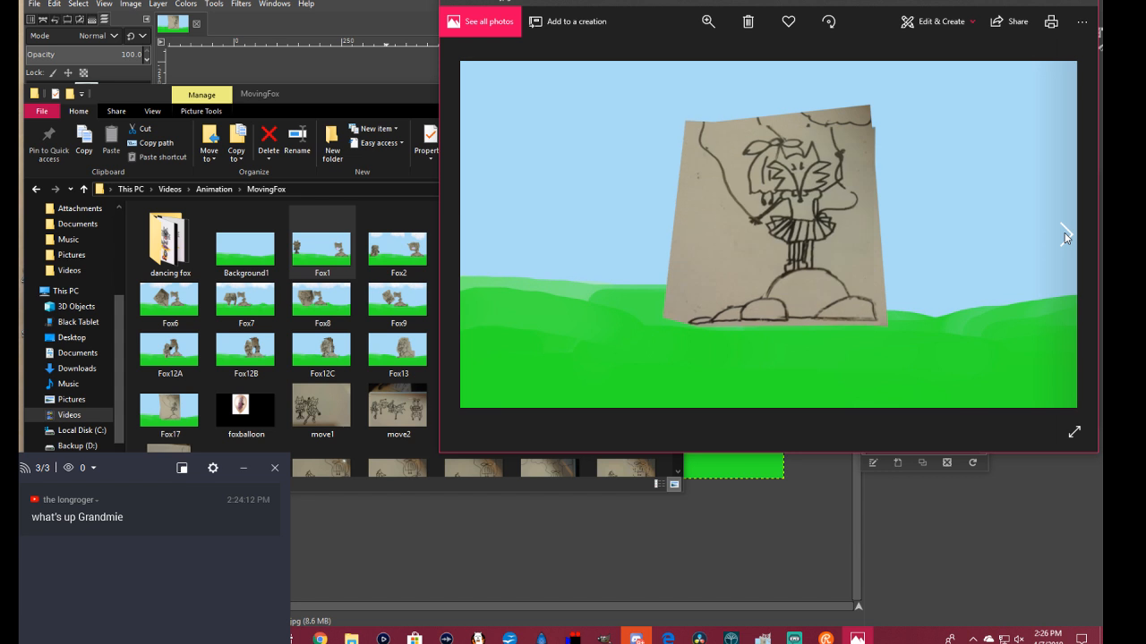
left_click(1064, 236)
left_click(1064, 235)
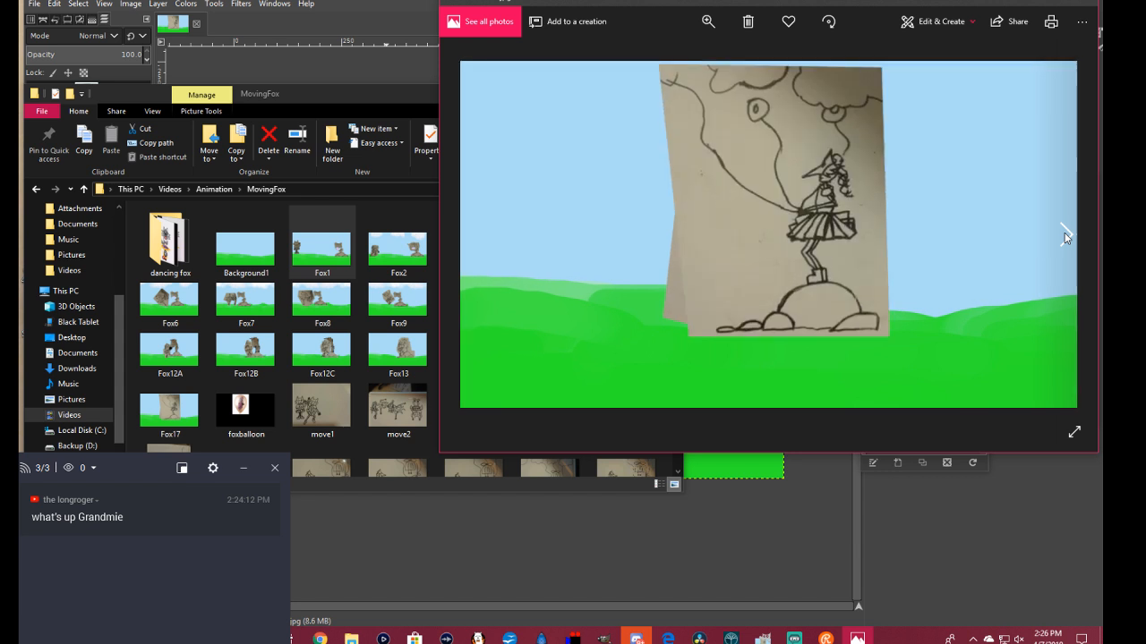
left_click(1064, 236)
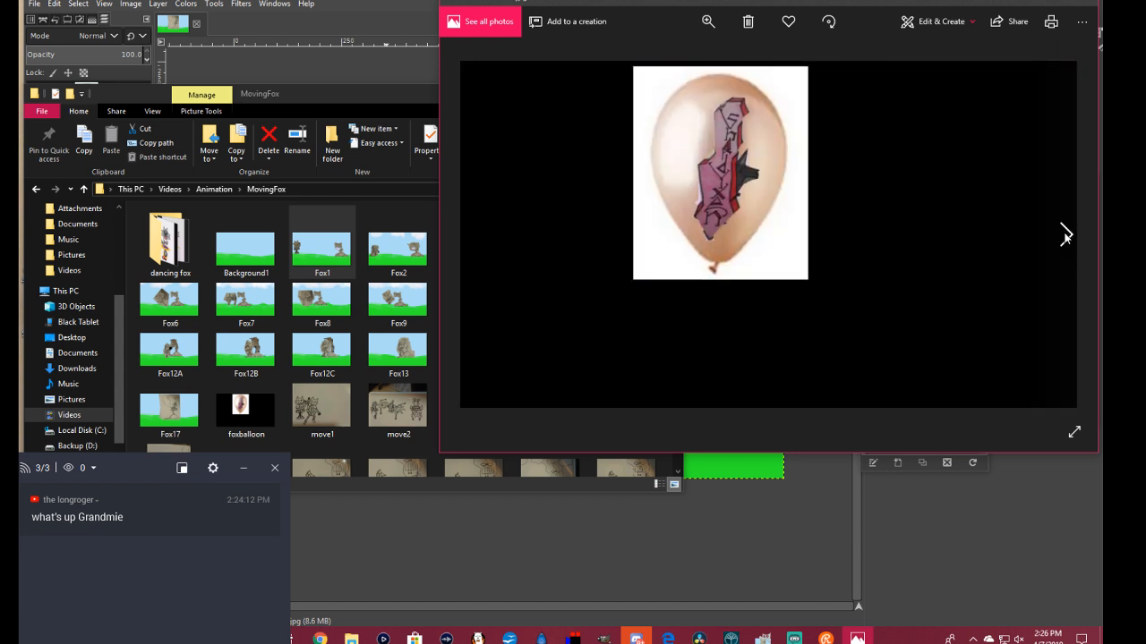
left_click(1090, 6)
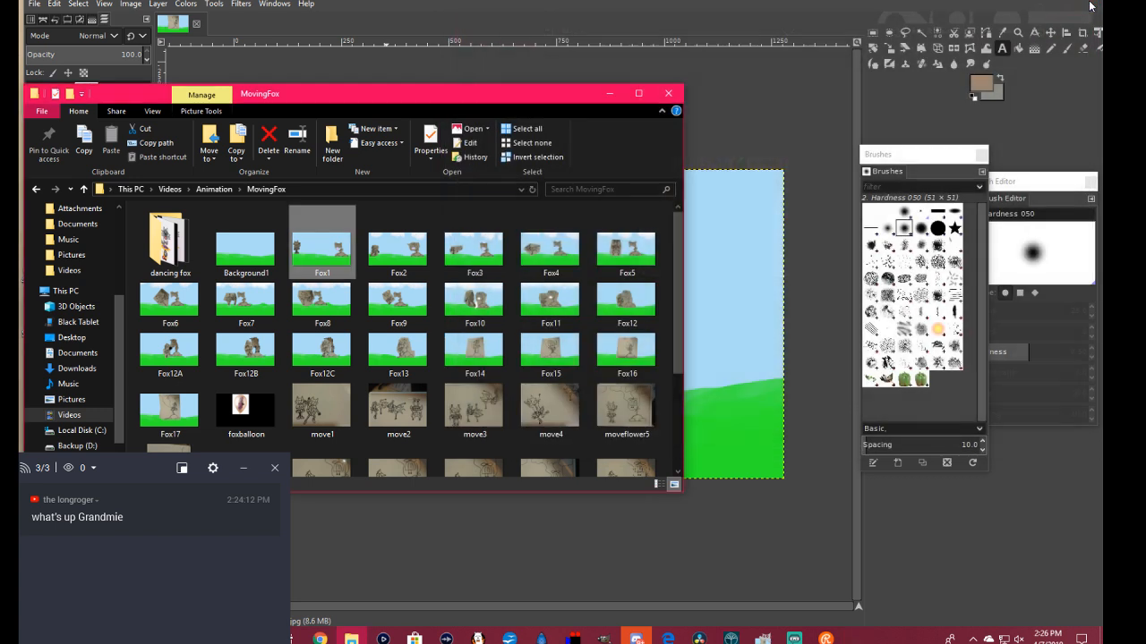
left_click(669, 93)
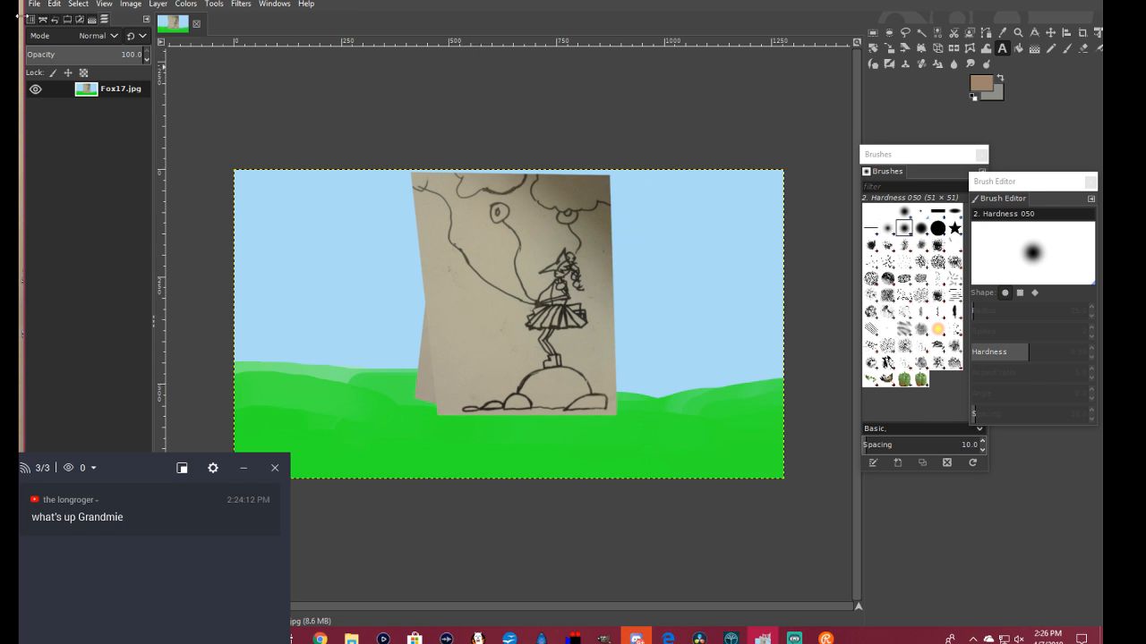
Step: Start opening an image in GIMP and browse to the Owner > Videos > Animation > MovingFox folder
left_click(34, 5)
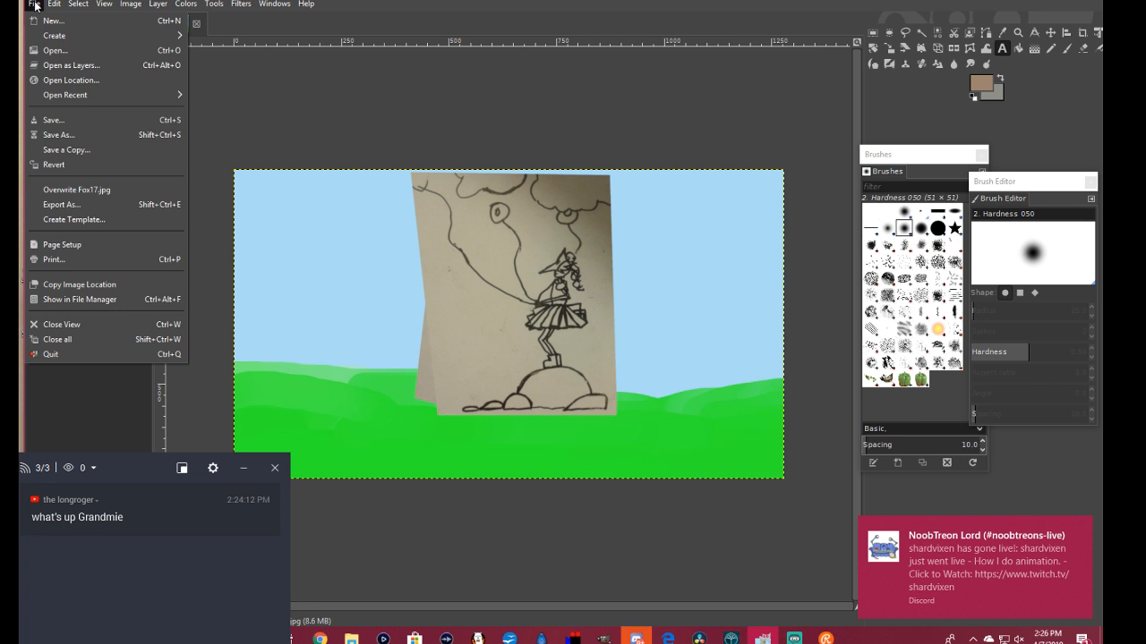
left_click(49, 51)
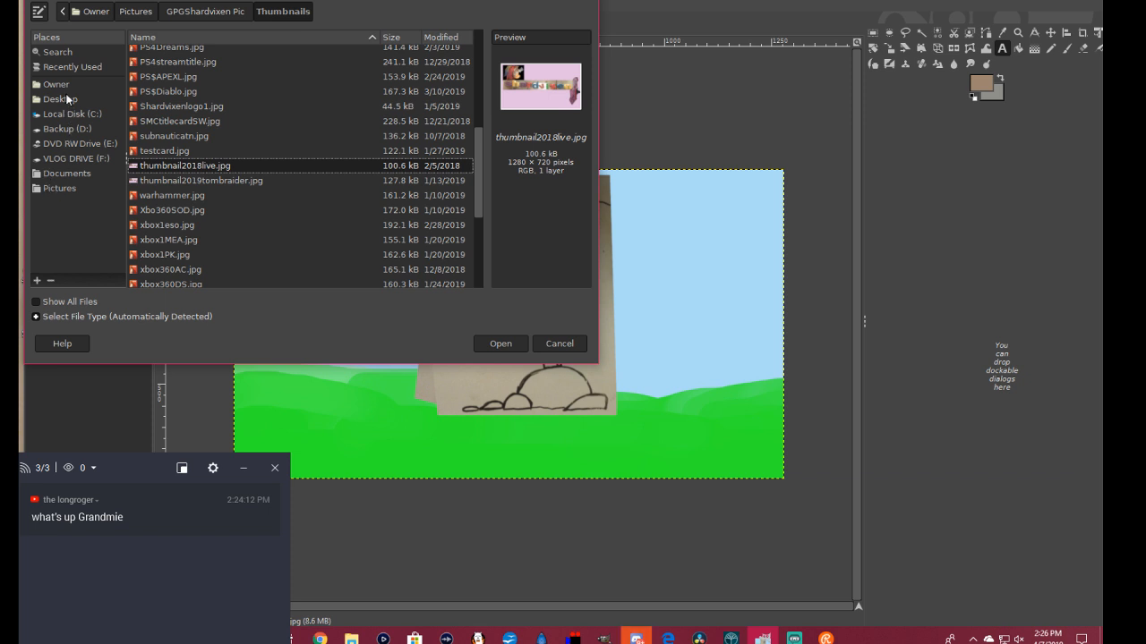
left_click(64, 87)
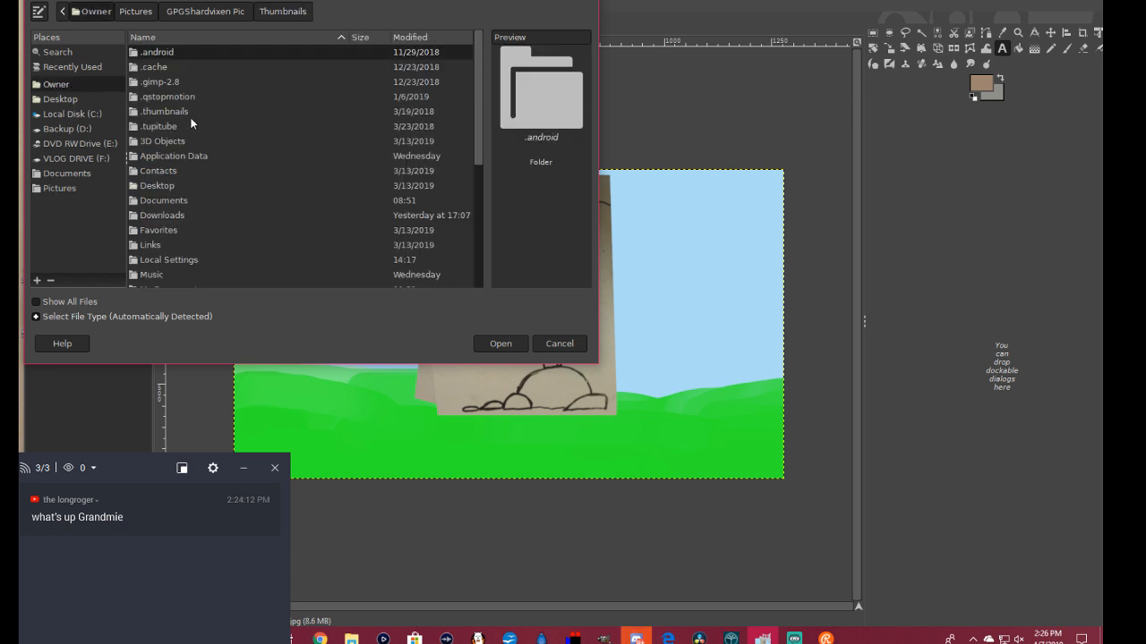
scroll(168, 122, "down", 3)
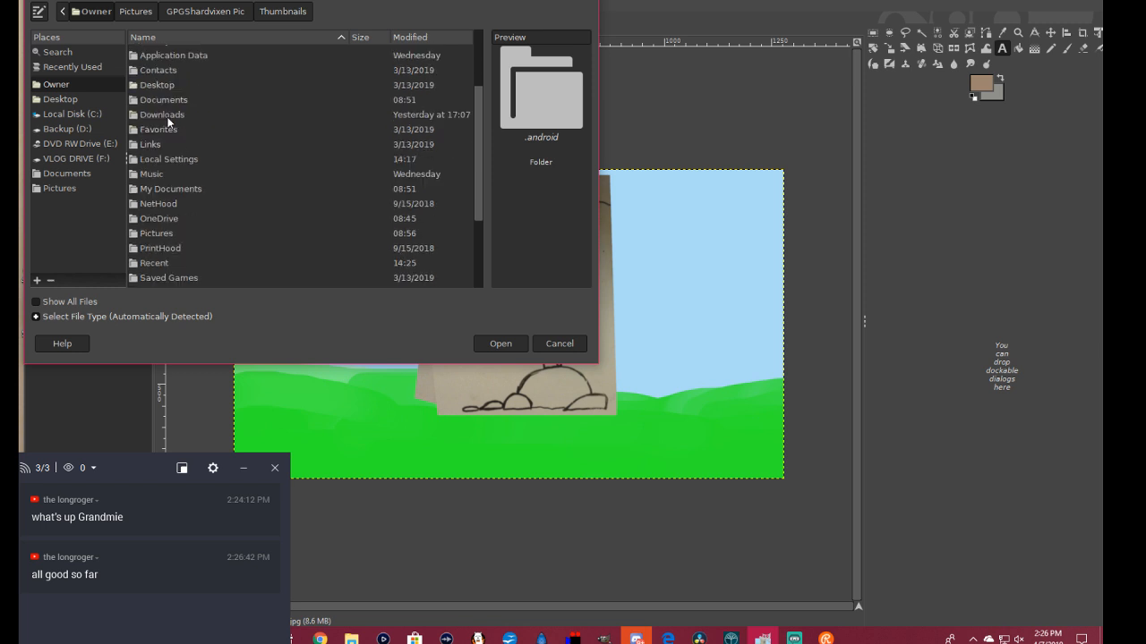
scroll(168, 122, "down", 3)
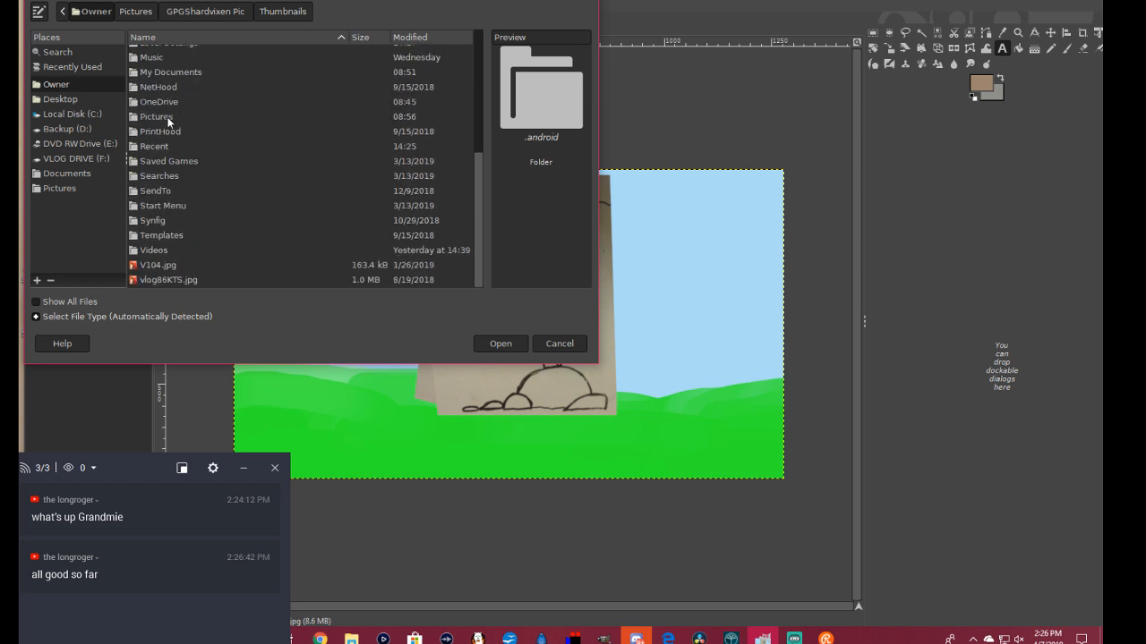
double_click(145, 251)
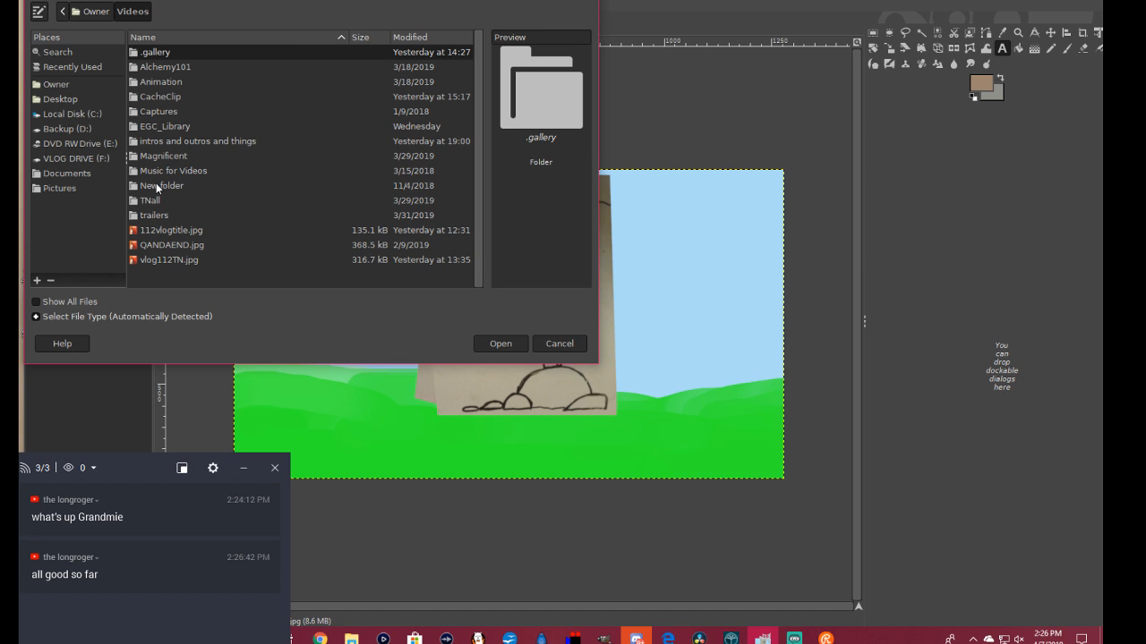
double_click(141, 80)
scroll(179, 170, "down", 3)
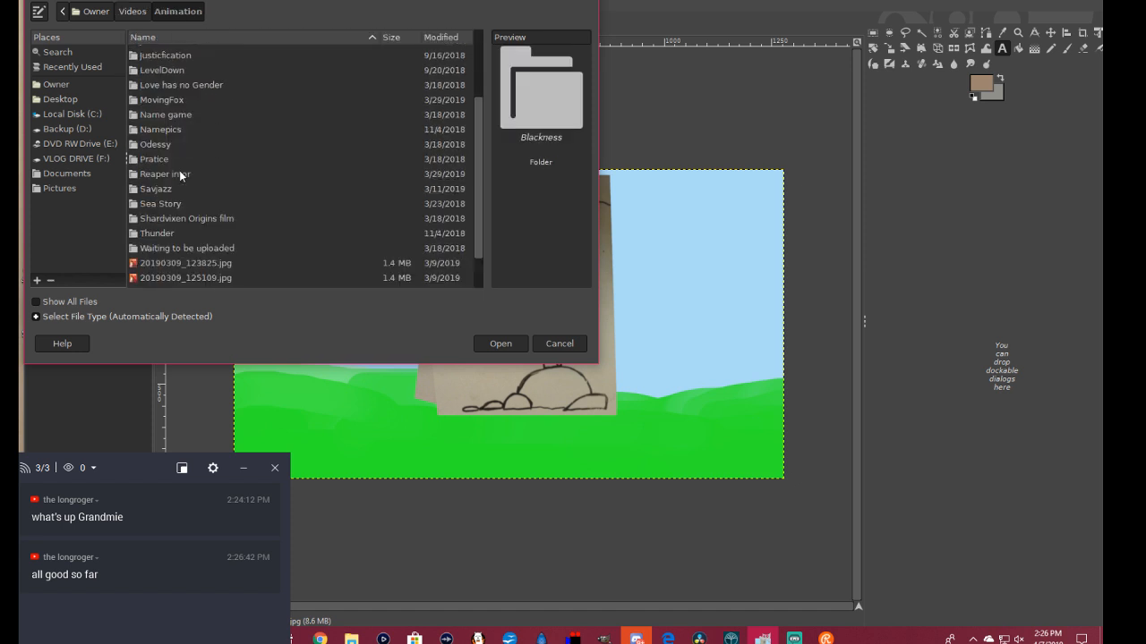
scroll(179, 175, "up", 1)
double_click(180, 133)
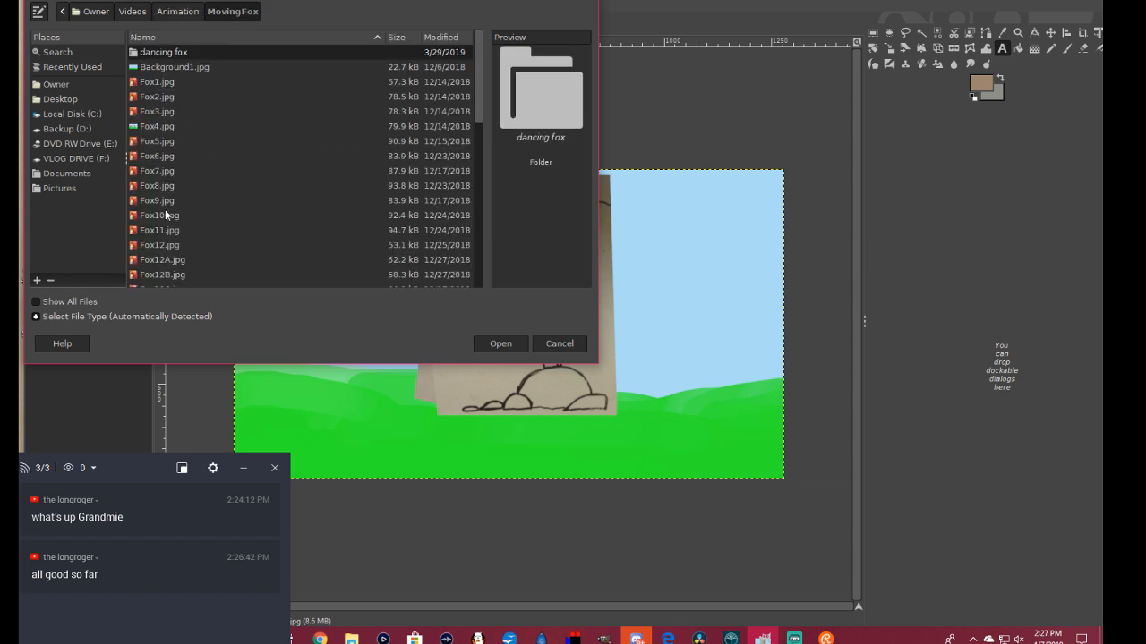
Step: Preview Fox17.jpg, moveflower16.jpg and moveflower17.jpg in the MovingFox folder, and open moveflower17.jpg
scroll(164, 213, "down", 3)
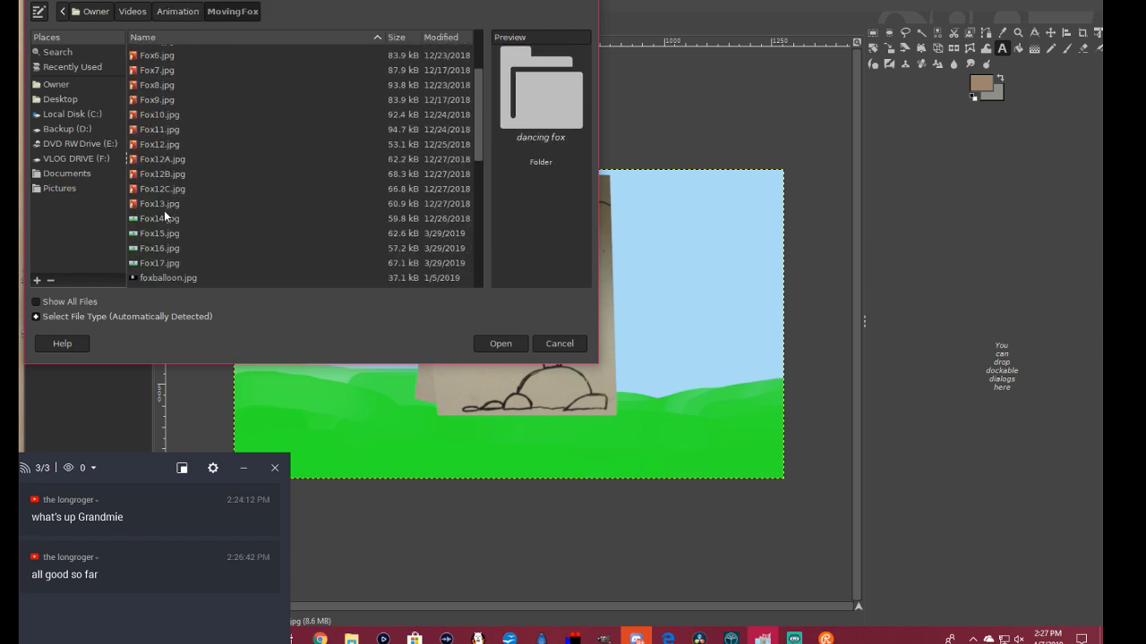
left_click(159, 260)
scroll(160, 259, "down", 1)
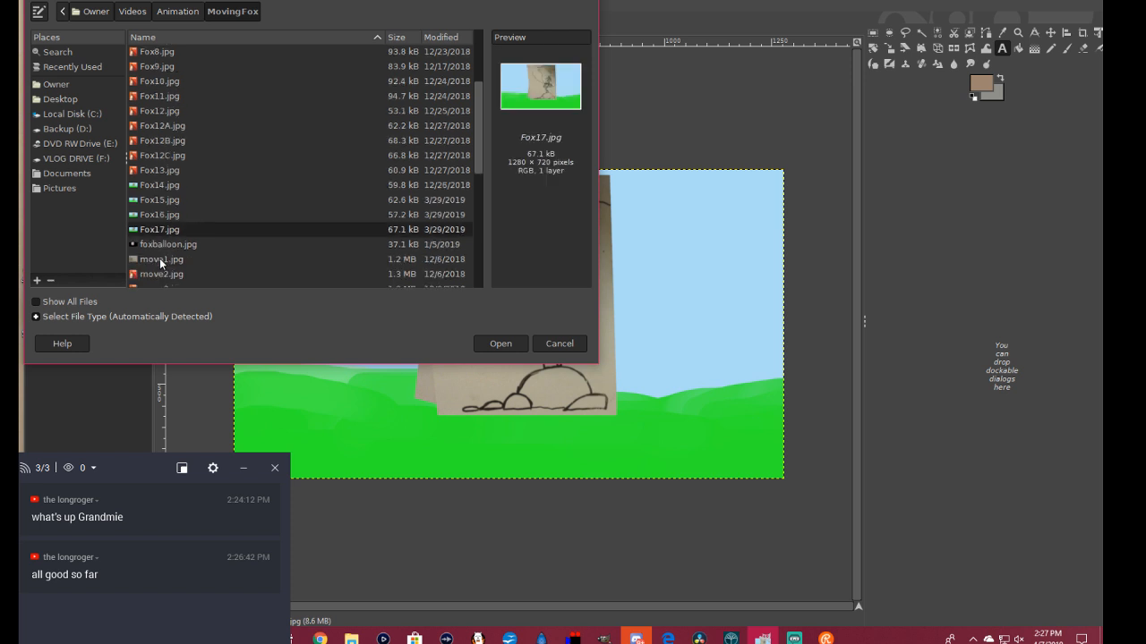
scroll(159, 257, "down", 5)
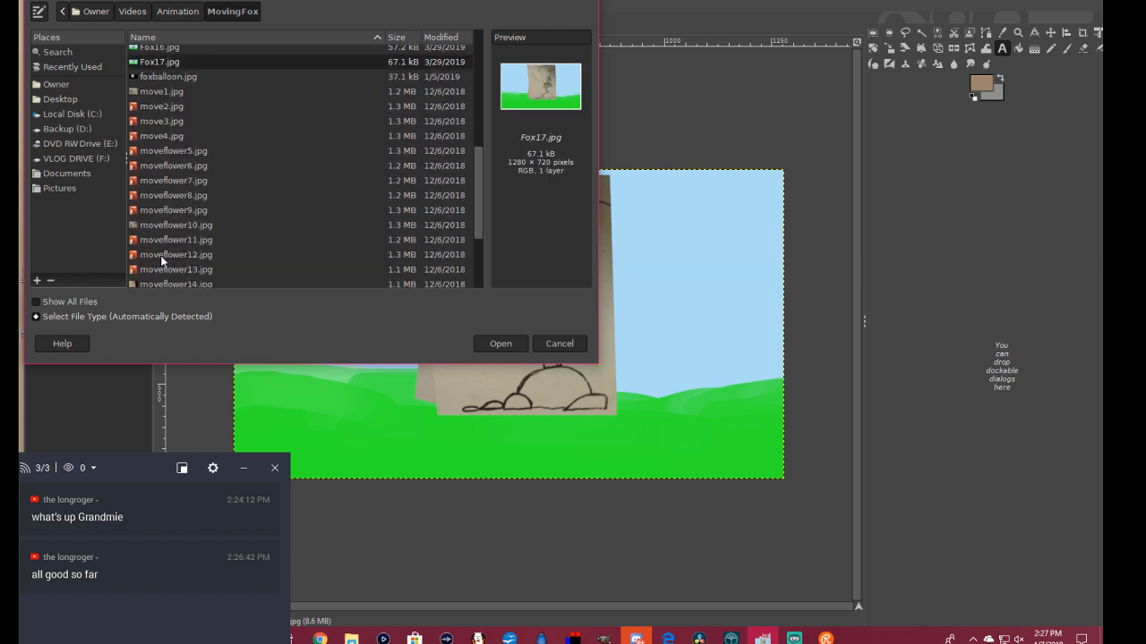
scroll(161, 261, "down", 2)
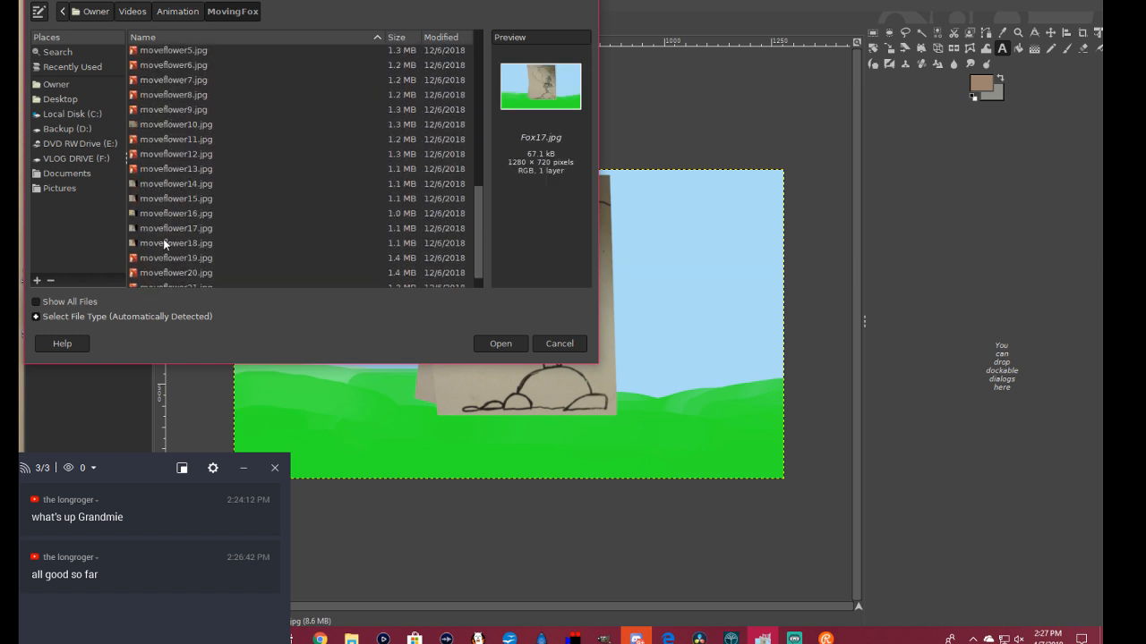
left_click(163, 231)
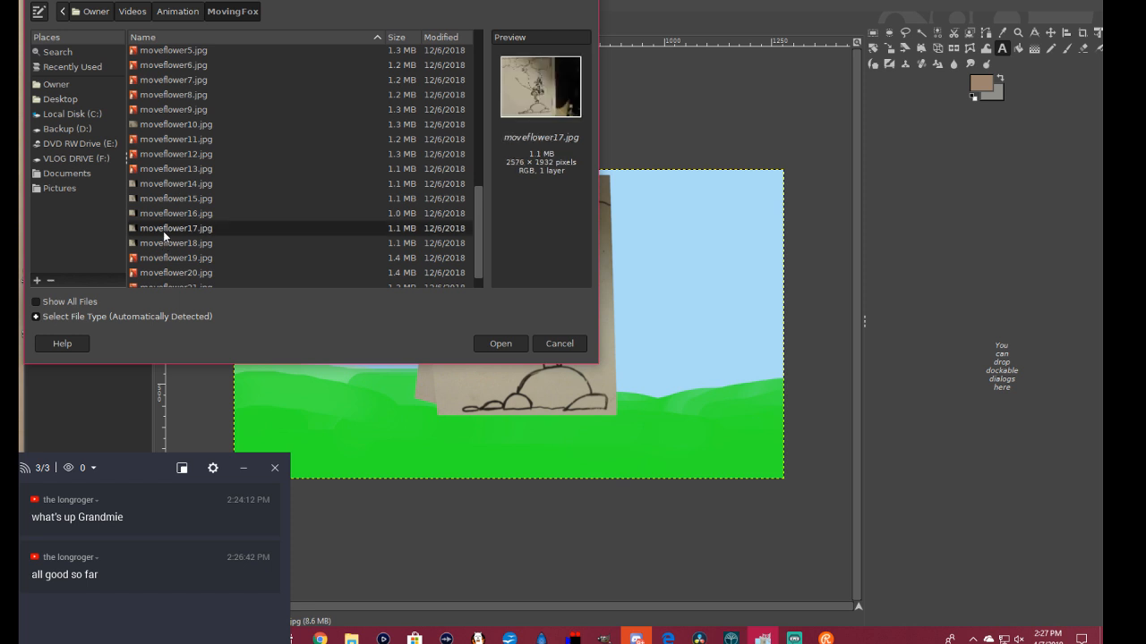
left_click(163, 214)
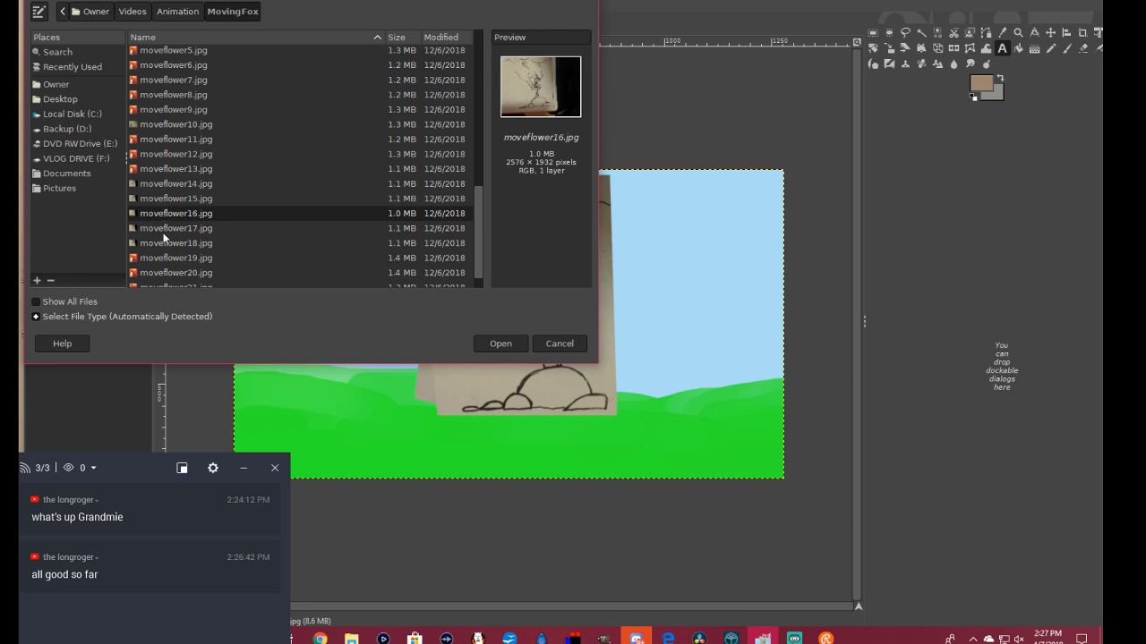
left_click(166, 231)
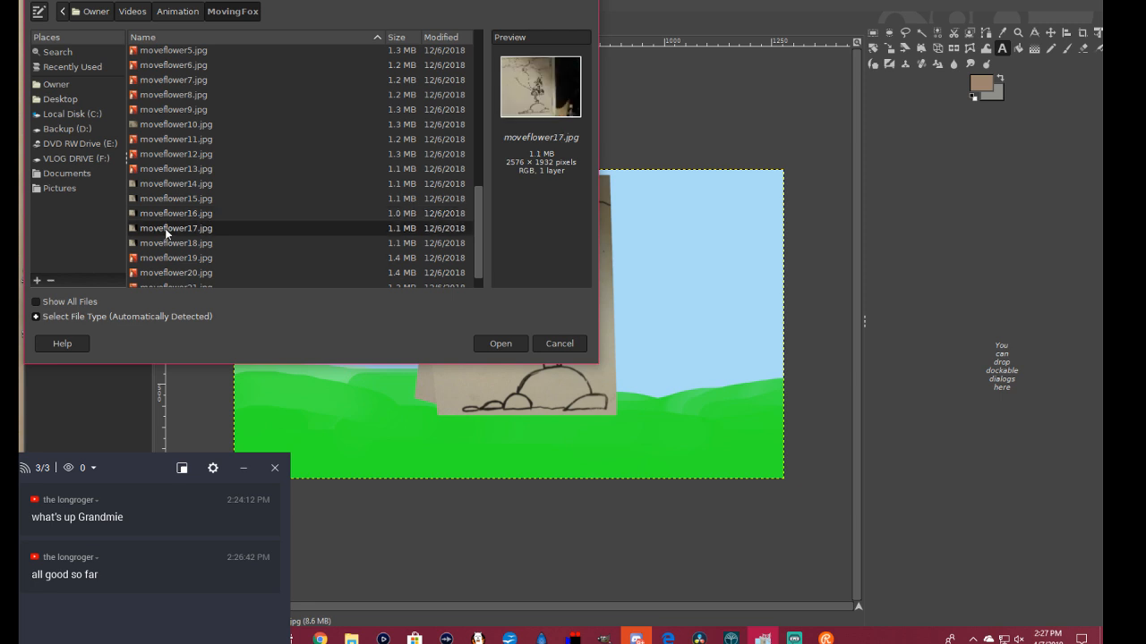
left_click(500, 344)
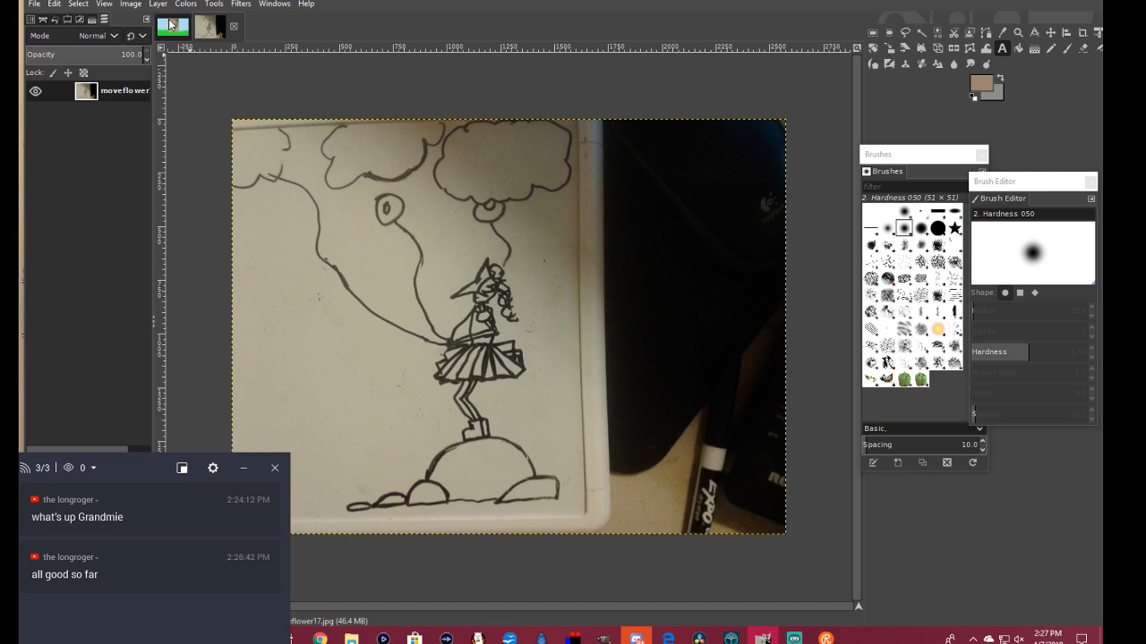
Step: Compare the moveflower17.jpg photo with the Fox17.jpg frame, and close the photo
left_click(174, 25)
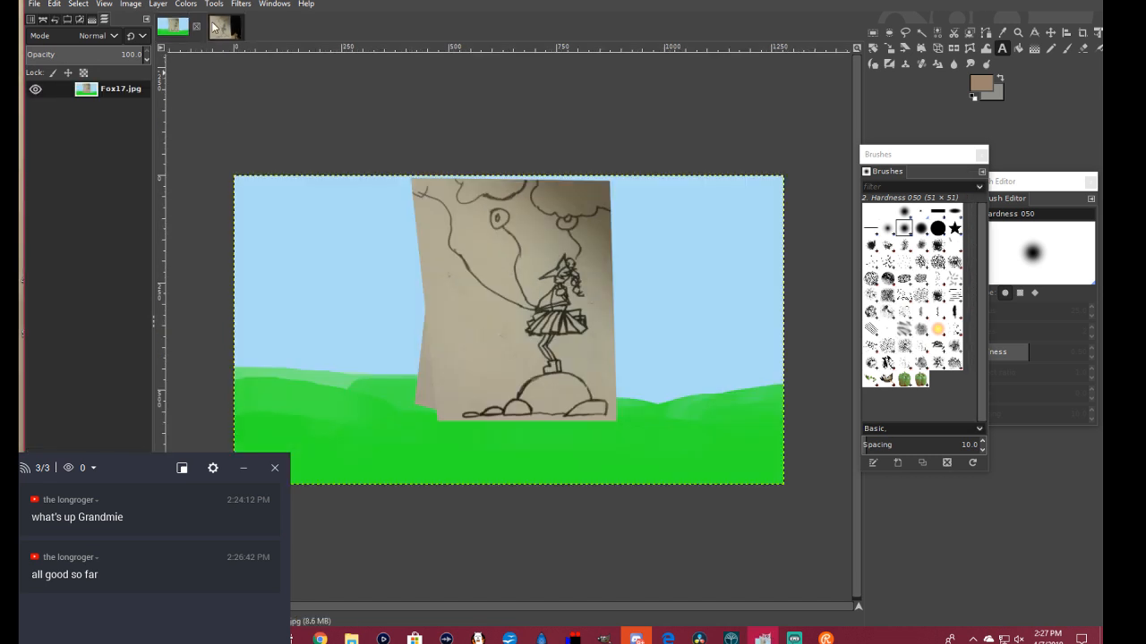
left_click(215, 28)
left_click(234, 26)
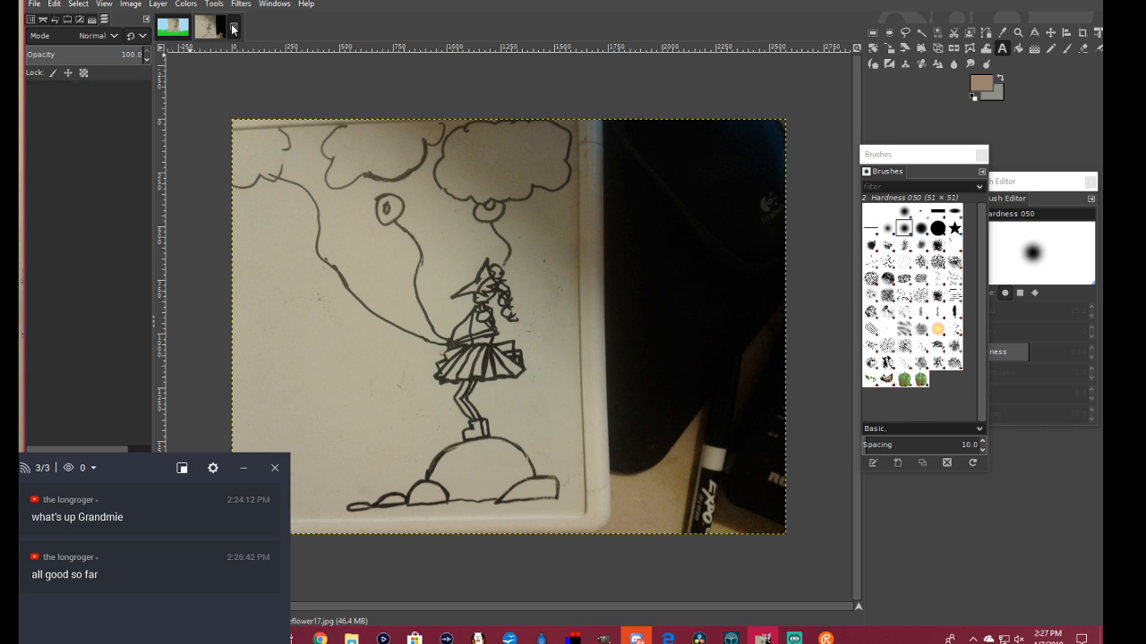
Step: Open moveflower18.jpg from the MovingFox folder and compare it with the Fox17.jpg frame, returning to the photo
left_click(34, 4)
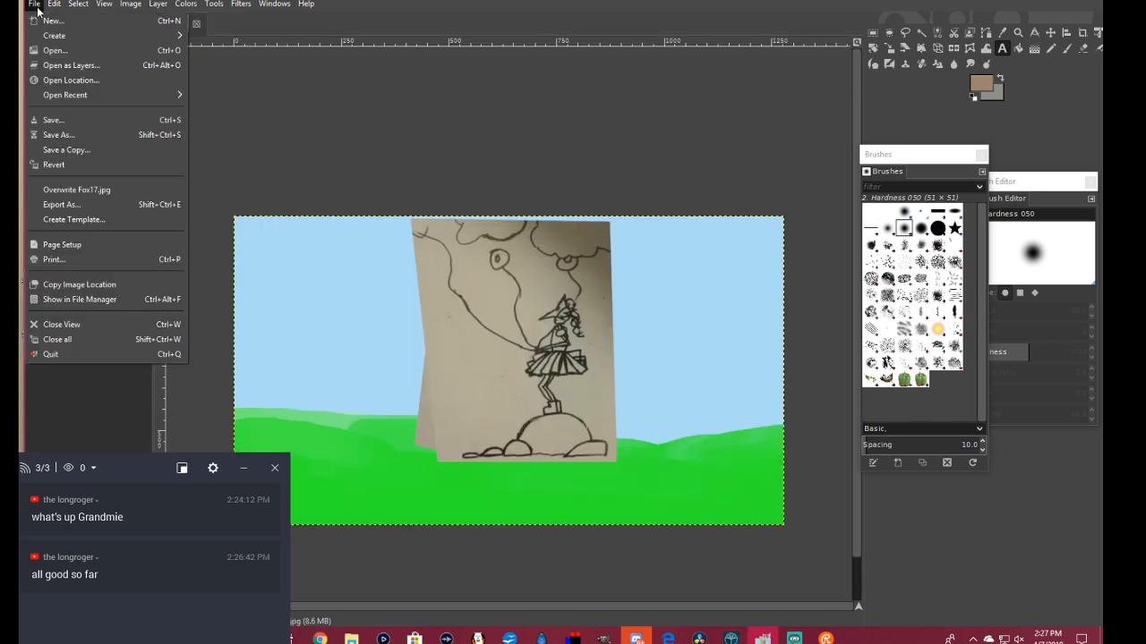
left_click(59, 55)
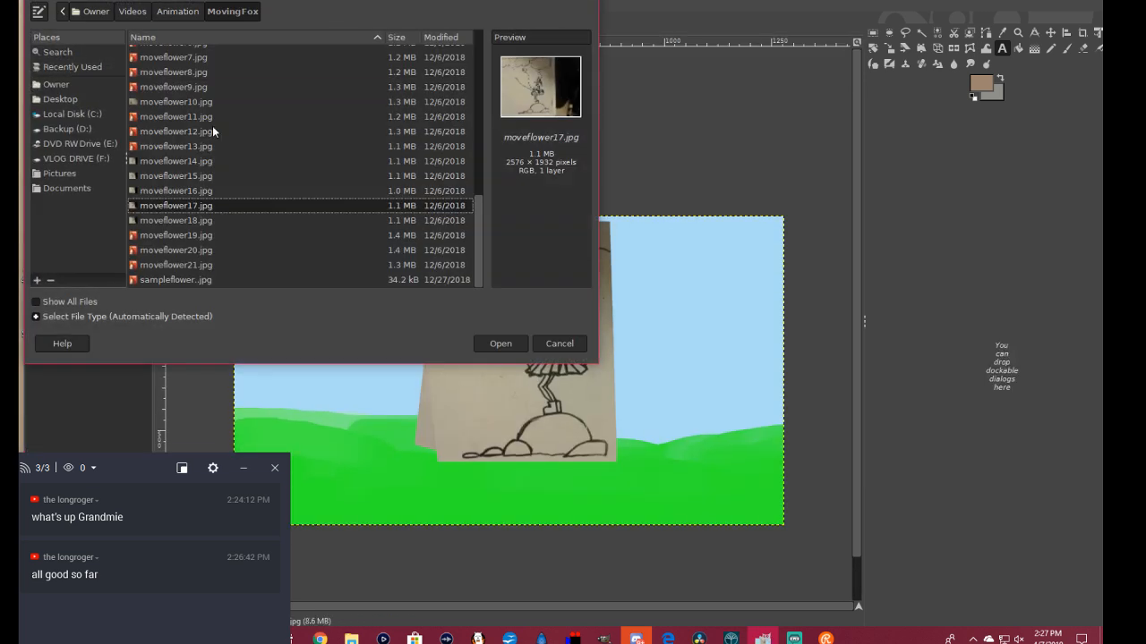
left_click(177, 221)
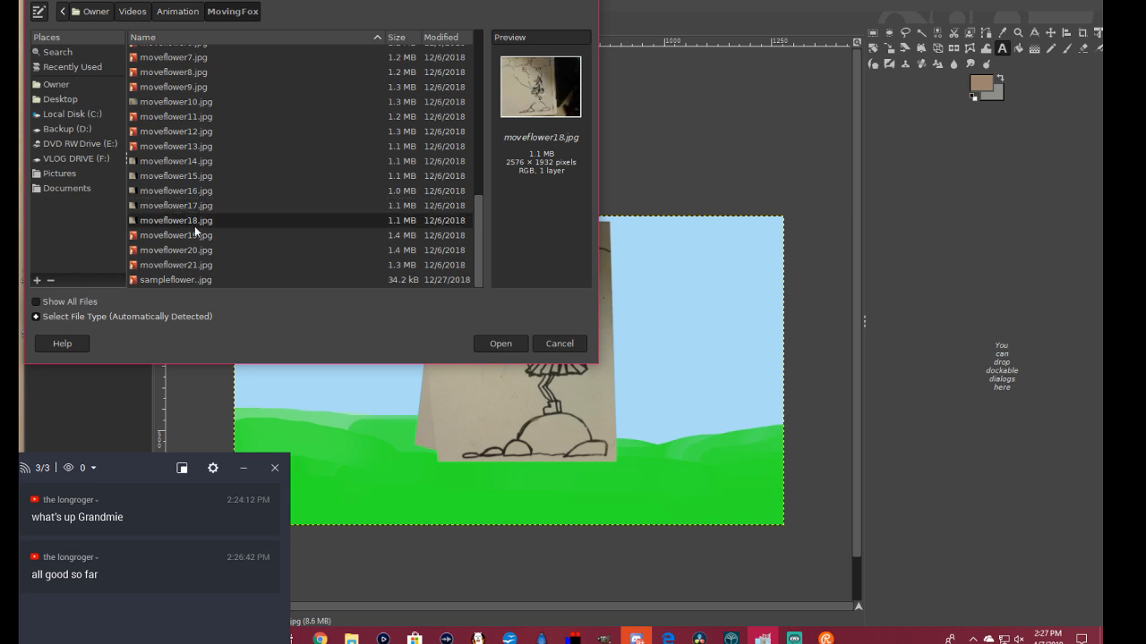
left_click(505, 345)
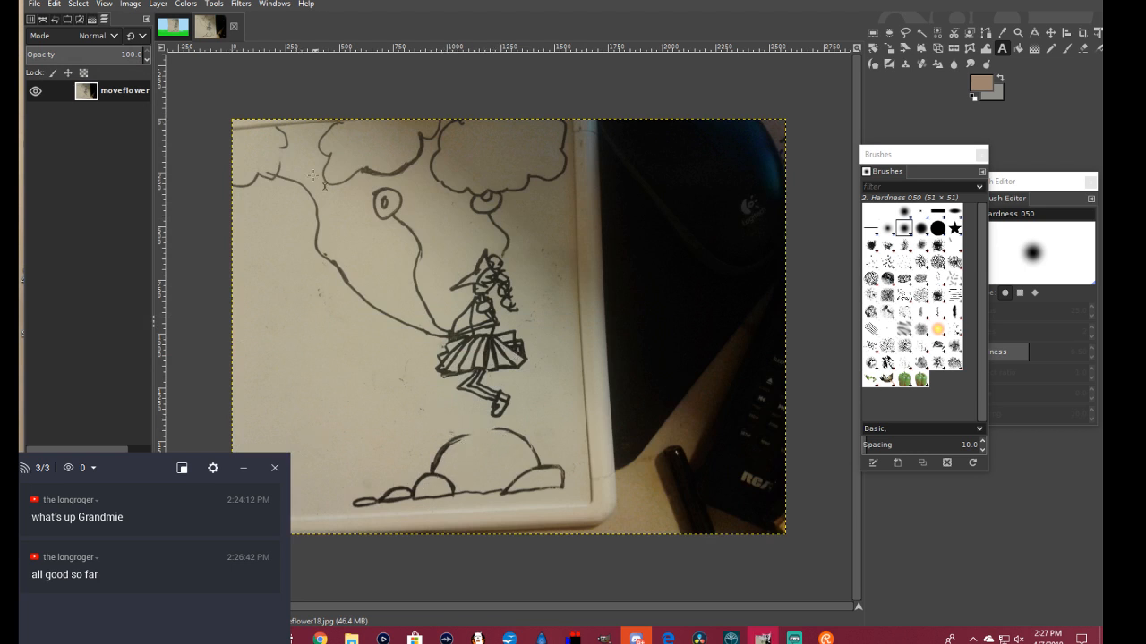
left_click(172, 27)
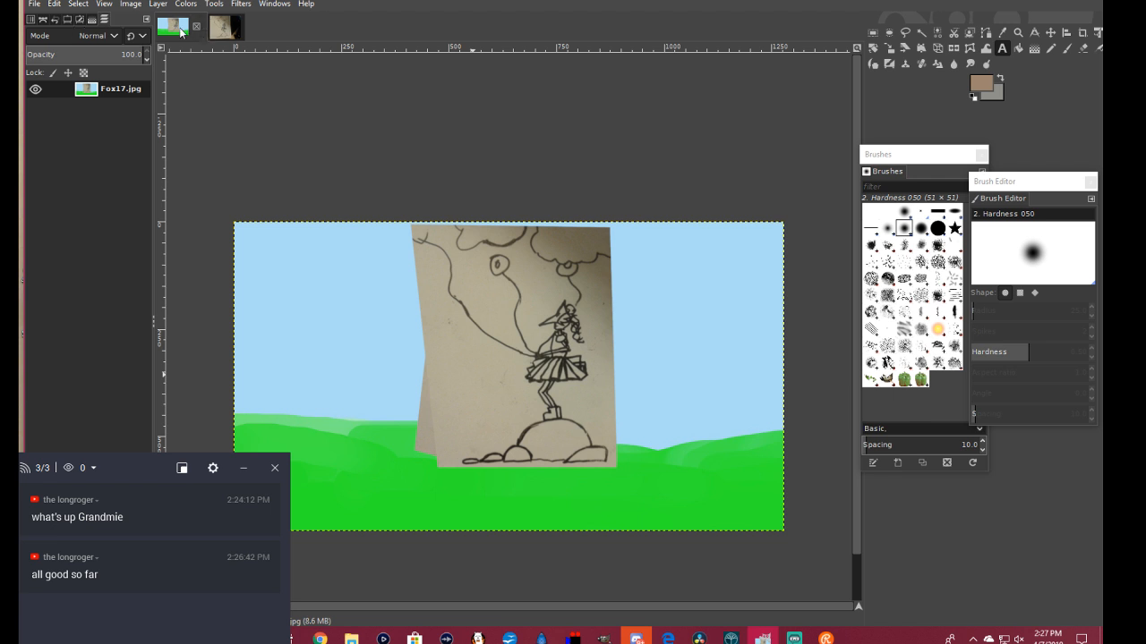
left_click(223, 30)
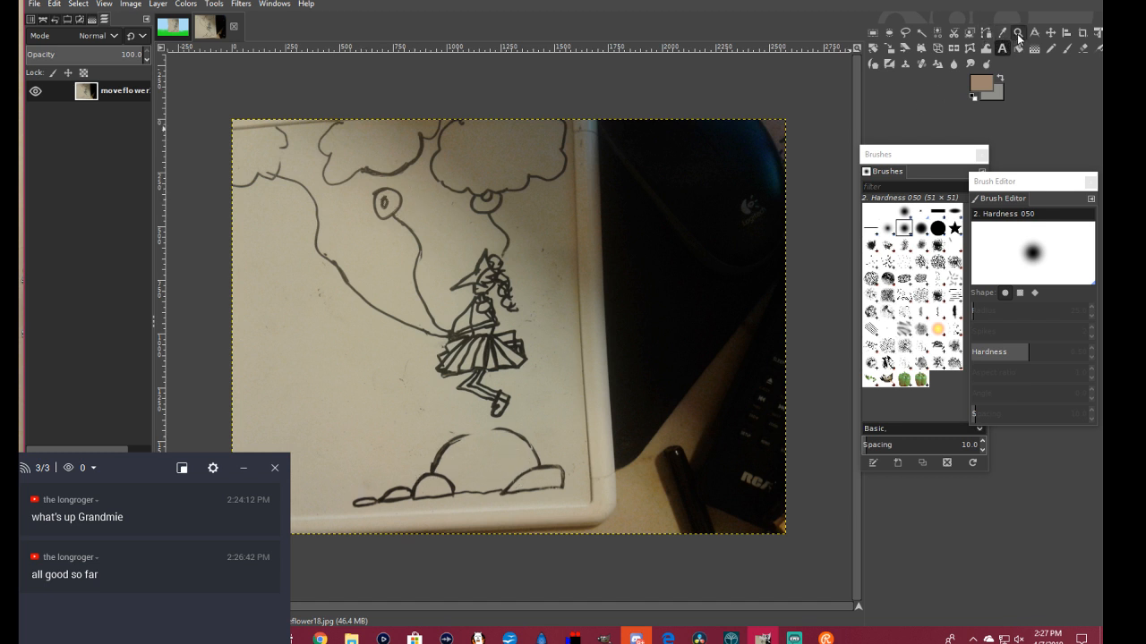
Step: Outline the whiteboard drawing of the fox, balloons and rocks in moveflower18.jpg with a five-point Free Select polygon
left_click(954, 36)
left_click(906, 33)
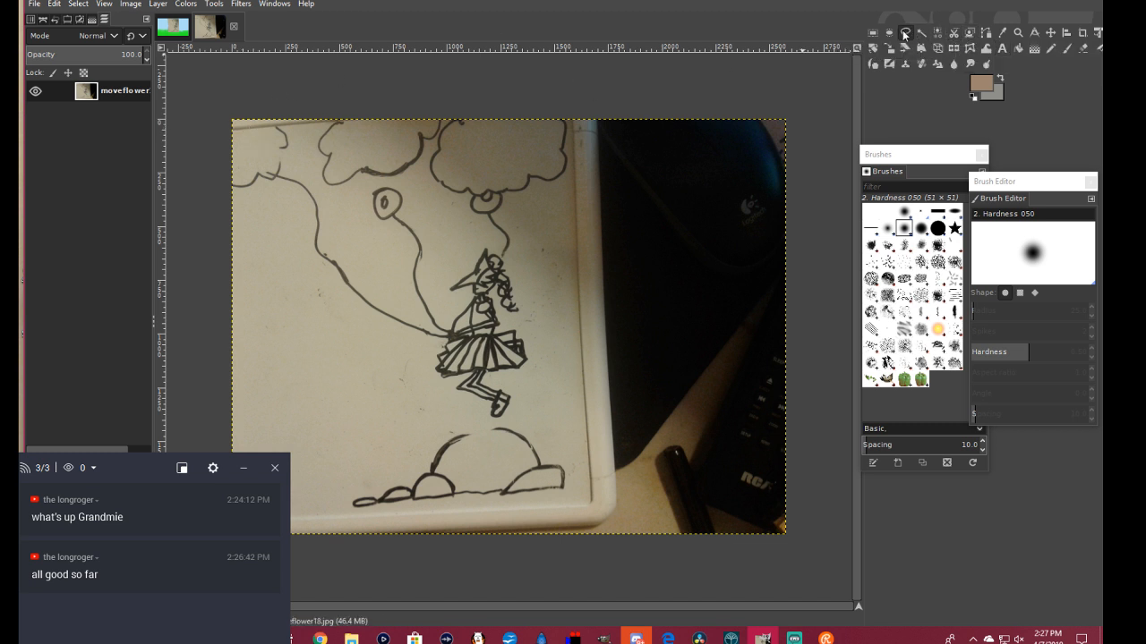
left_click(237, 125)
left_click(562, 122)
left_click(581, 487)
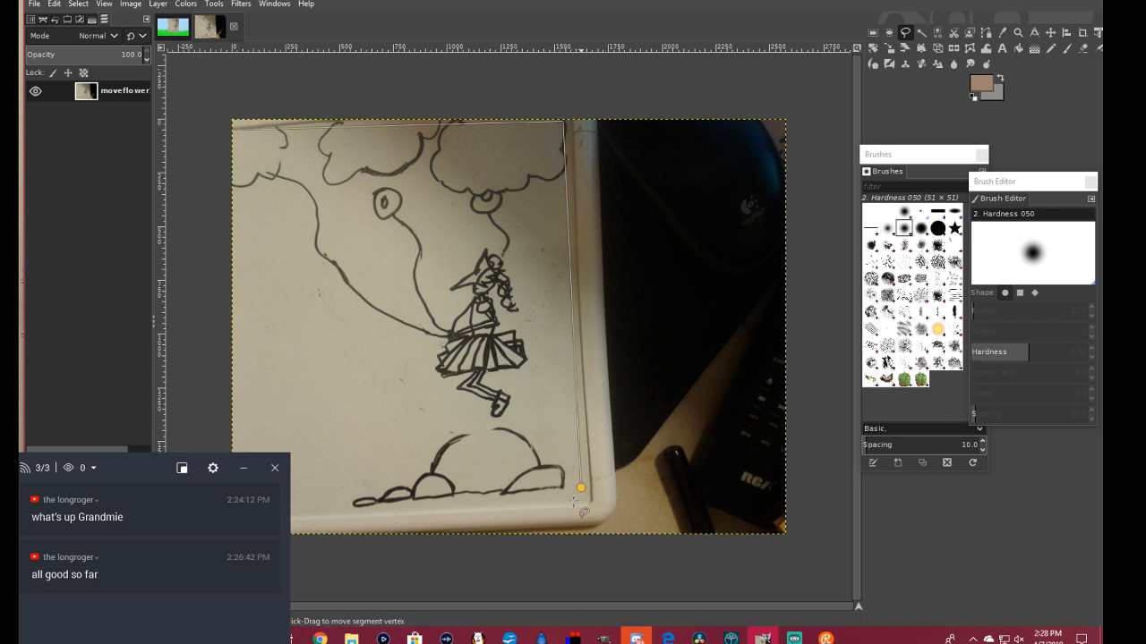
left_click(331, 517)
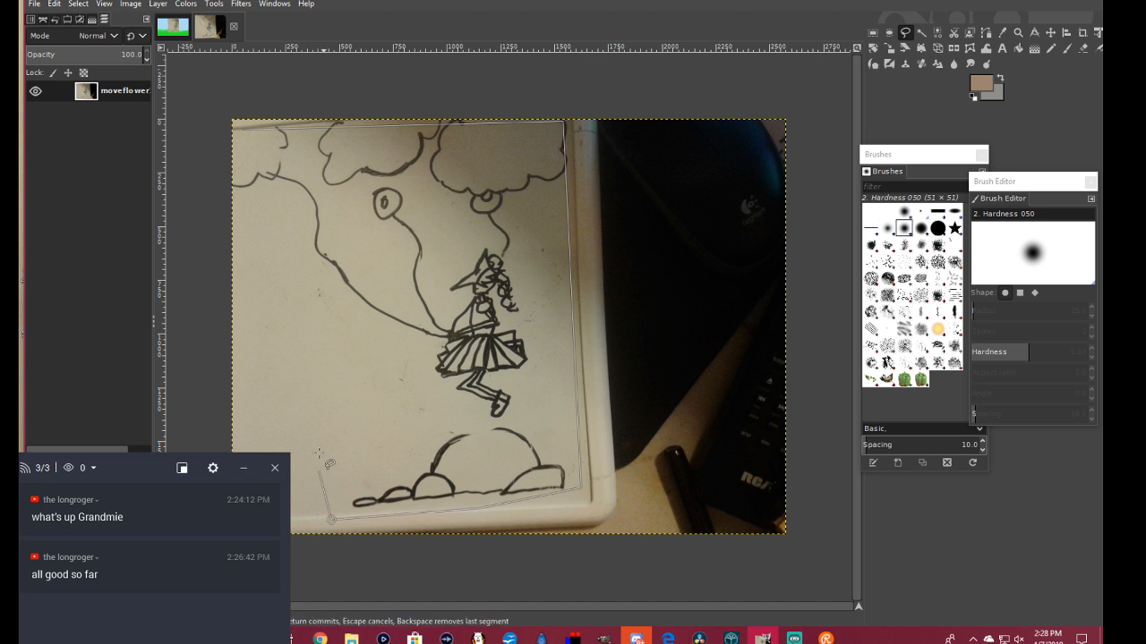
left_click(239, 130)
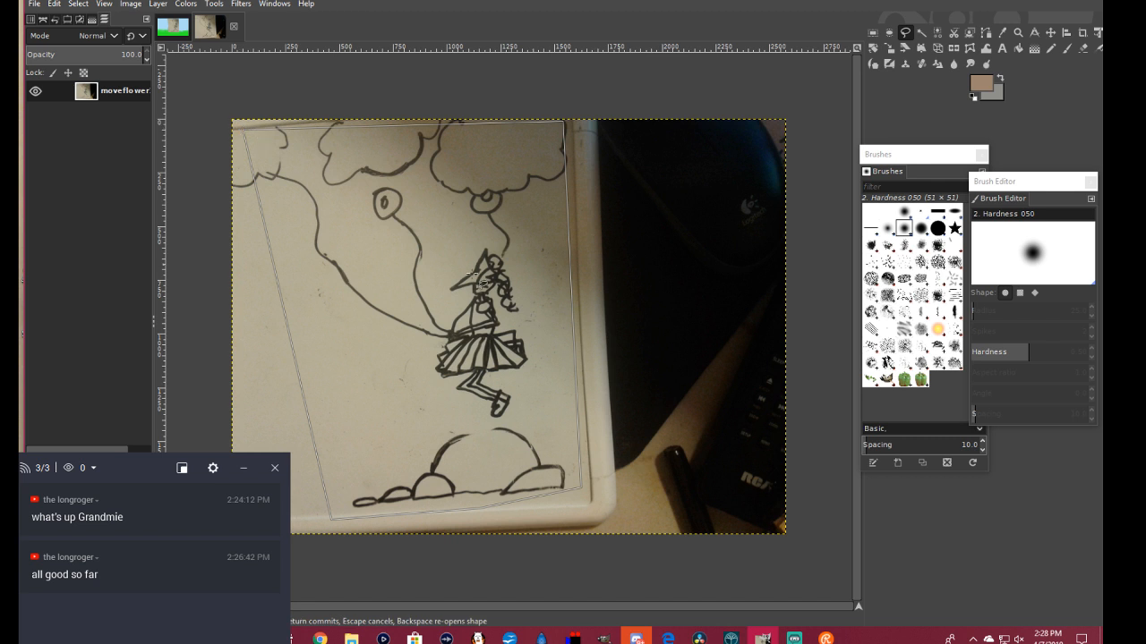
left_click(1050, 33)
Step: Copy the selected whiteboard drawing and paste it into the Fox17.jpg image
right_click(464, 297)
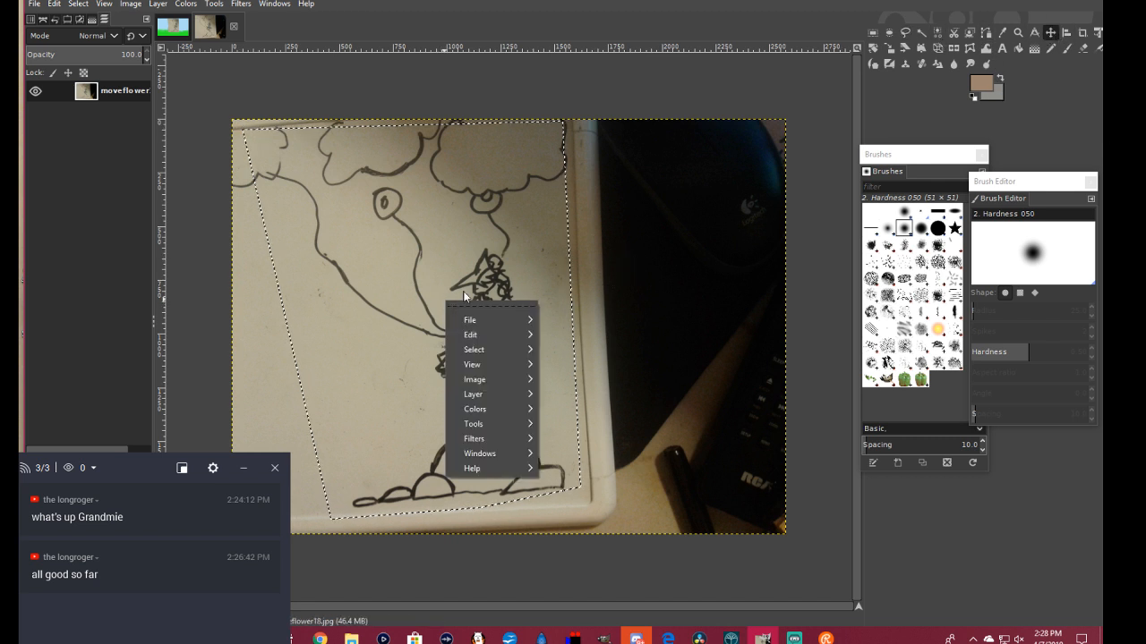
mouse_move(472, 334)
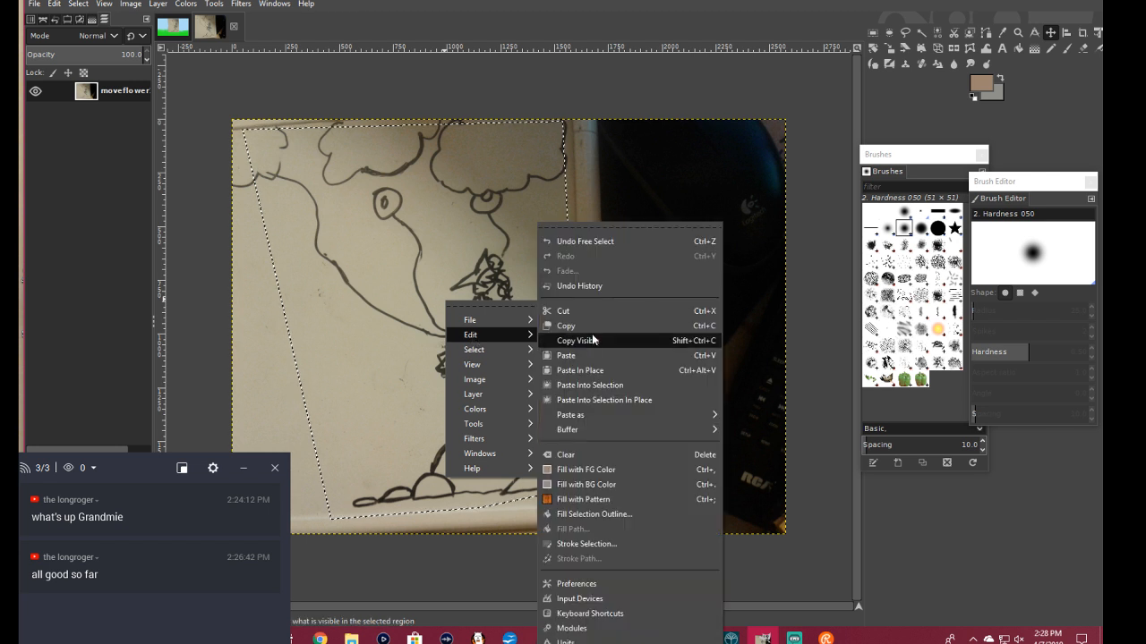
left_click(592, 327)
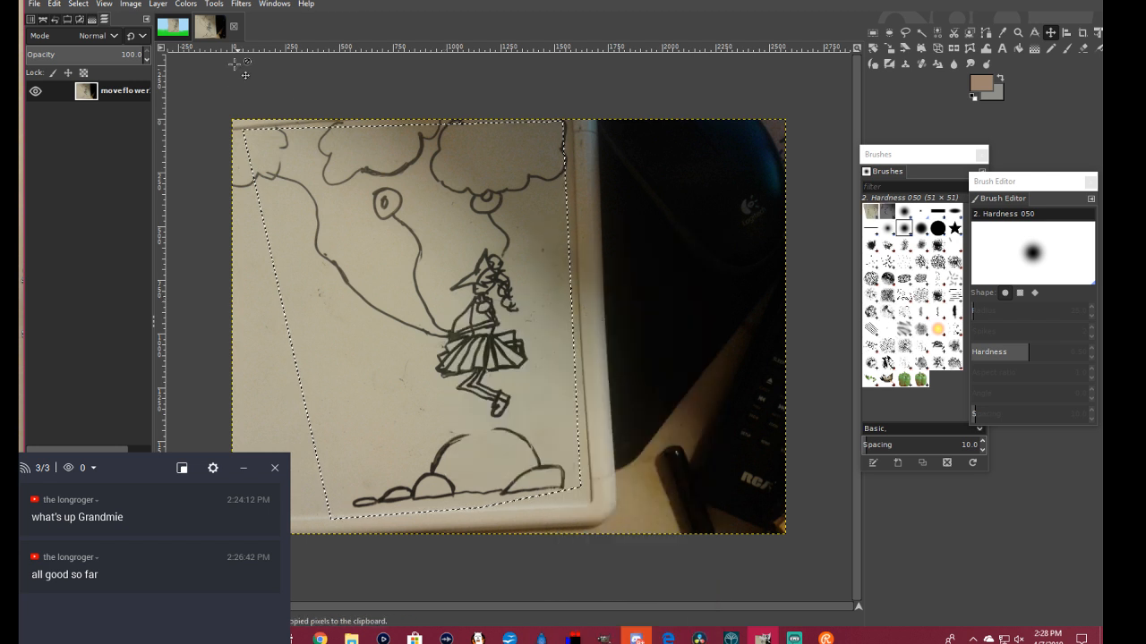
left_click(179, 29)
right_click(544, 347)
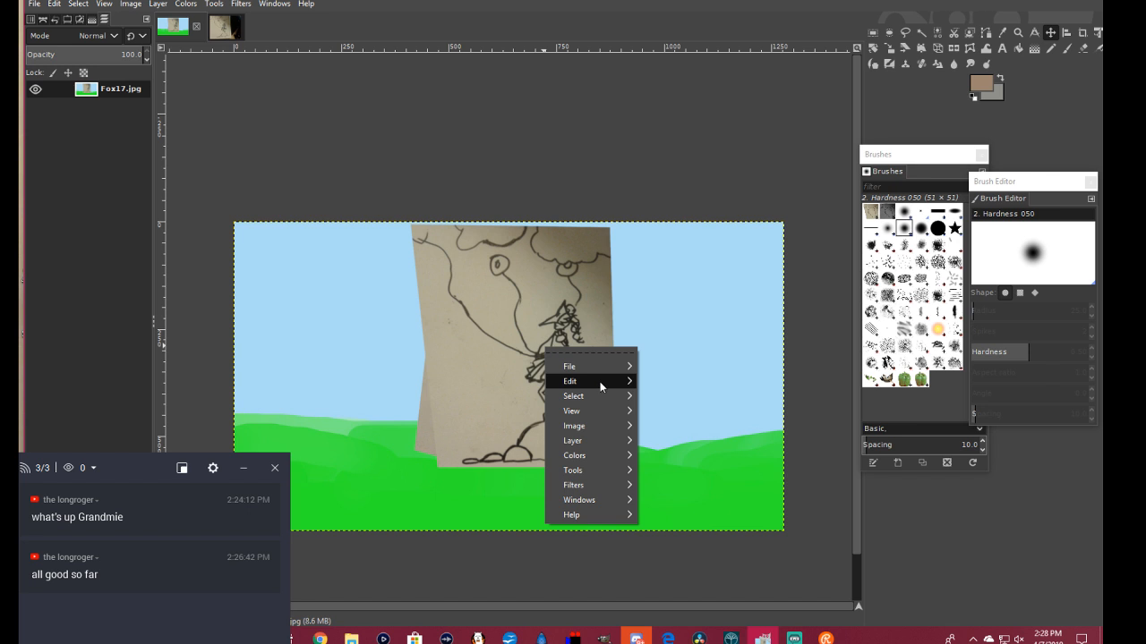
mouse_move(600, 382)
left_click(659, 352)
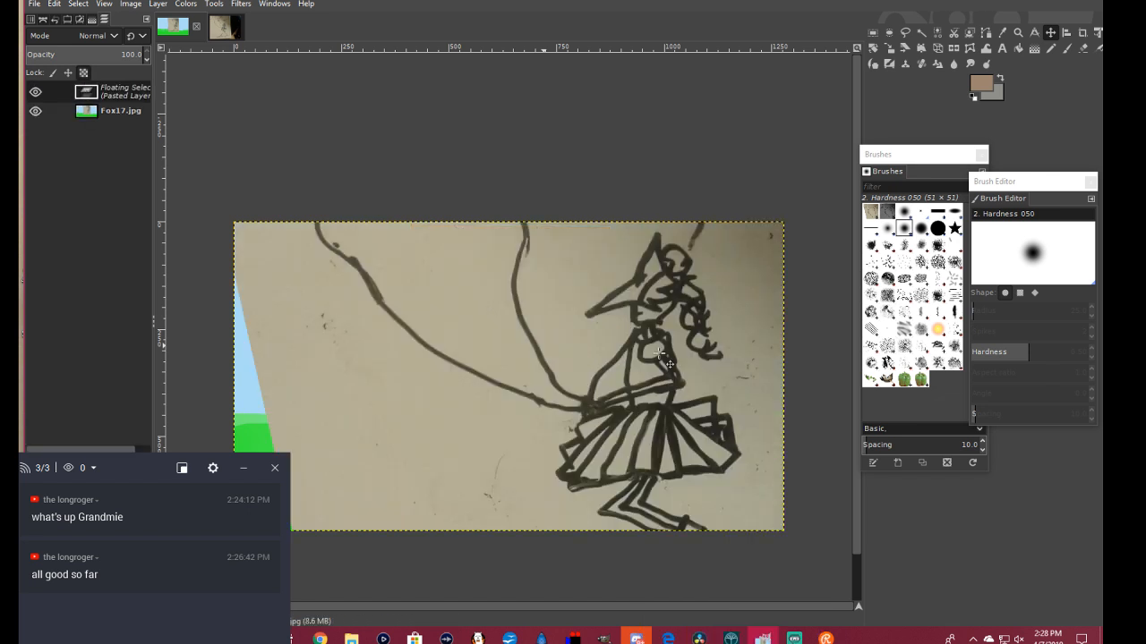
Step: Scale the pasted drawing to 680 × 755 px and move it over the old drawing in the middle of the Fox17.jpg scene
left_click(889, 49)
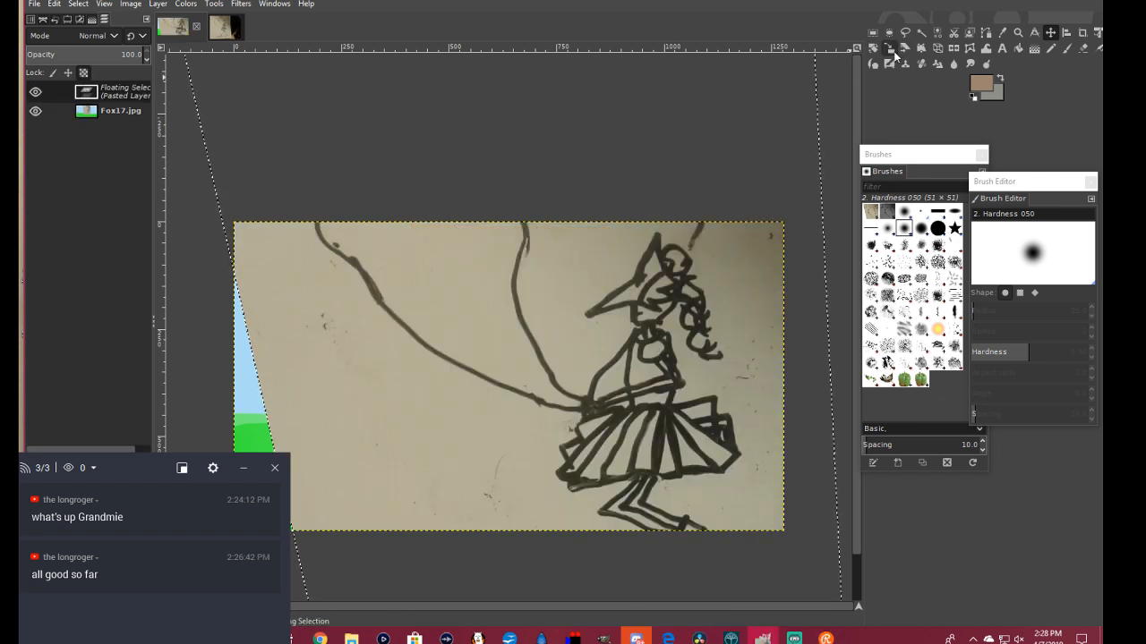
left_click(518, 385)
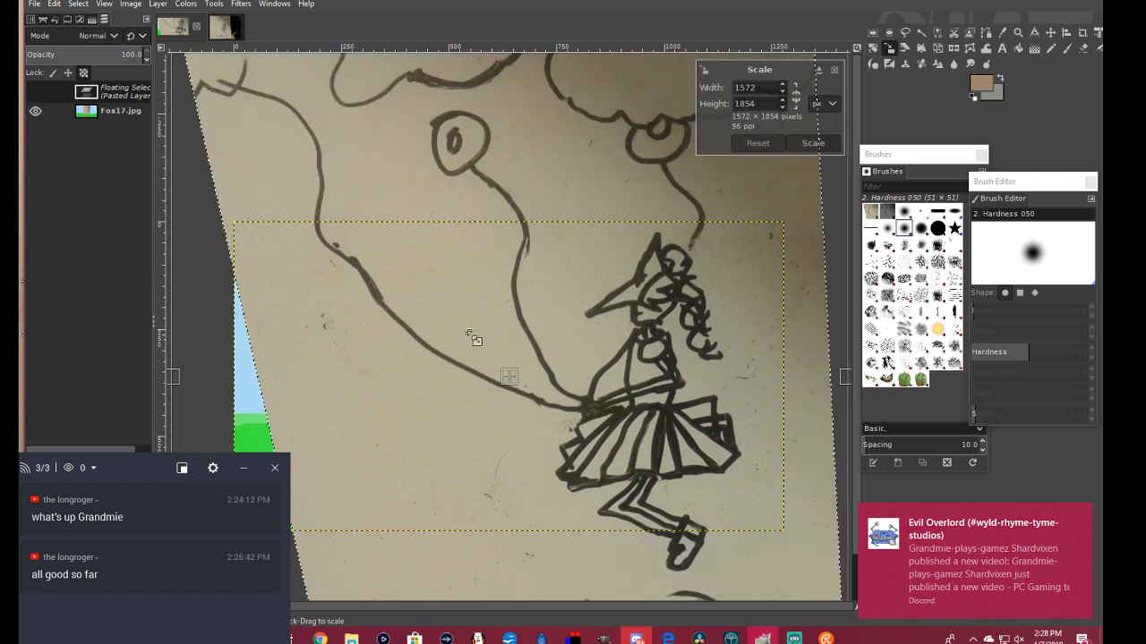
left_click_drag(229, 79, 605, 543)
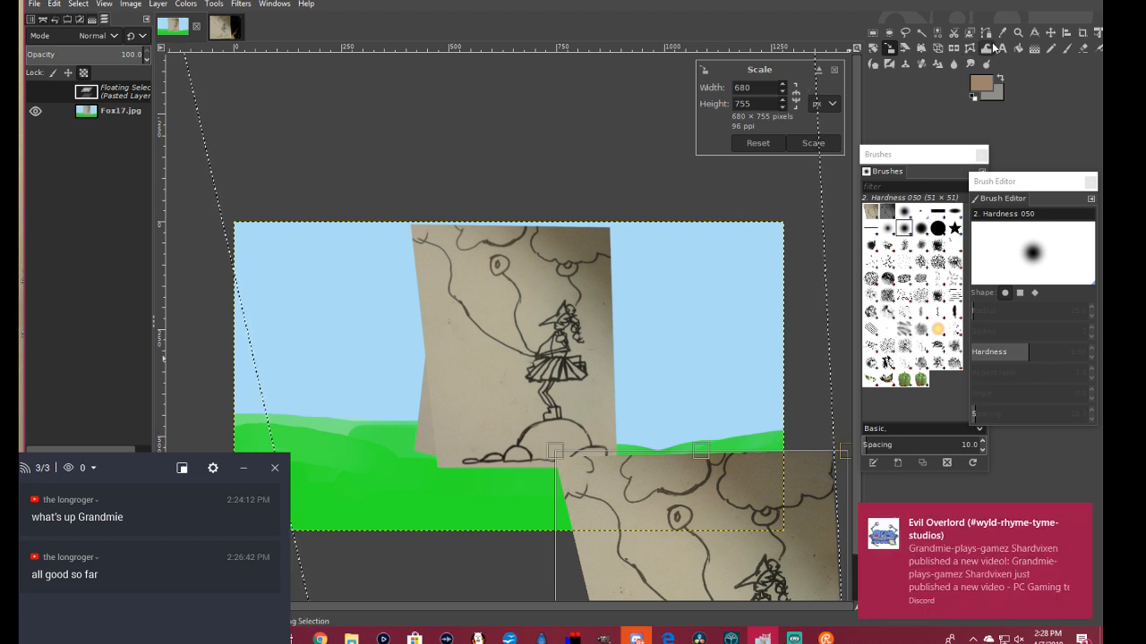
left_click(1050, 34)
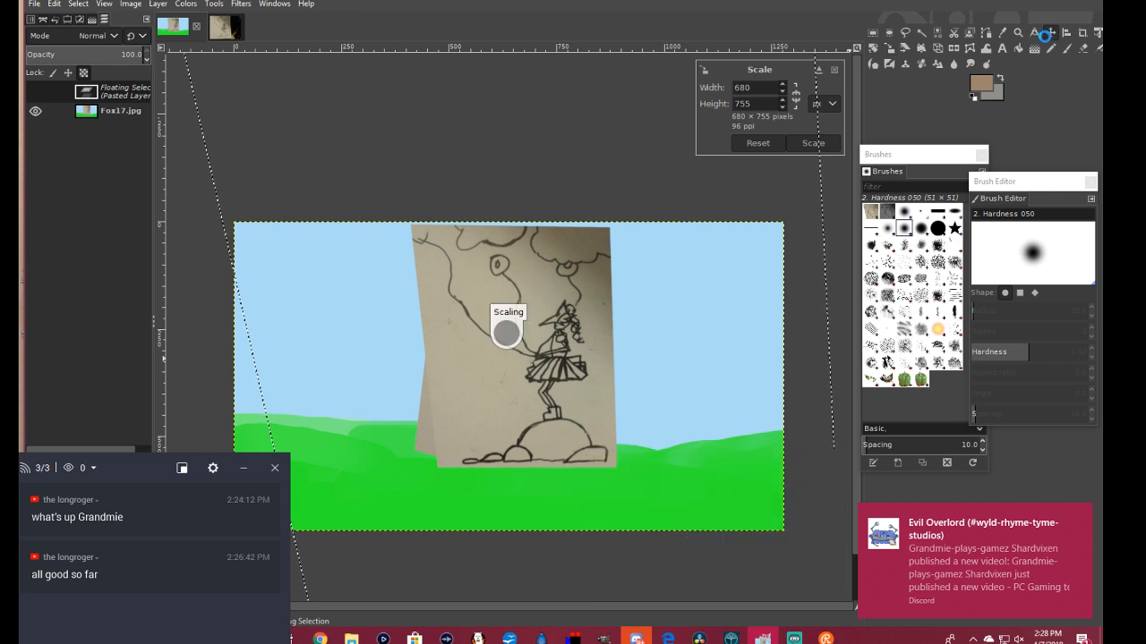
mouse_move(702, 512)
left_mouse_down()
mouse_move(637, 487)
mouse_move(464, 190)
mouse_move(414, 194)
mouse_move(397, 209)
mouse_move(425, 205)
mouse_move(466, 232)
left_mouse_up()
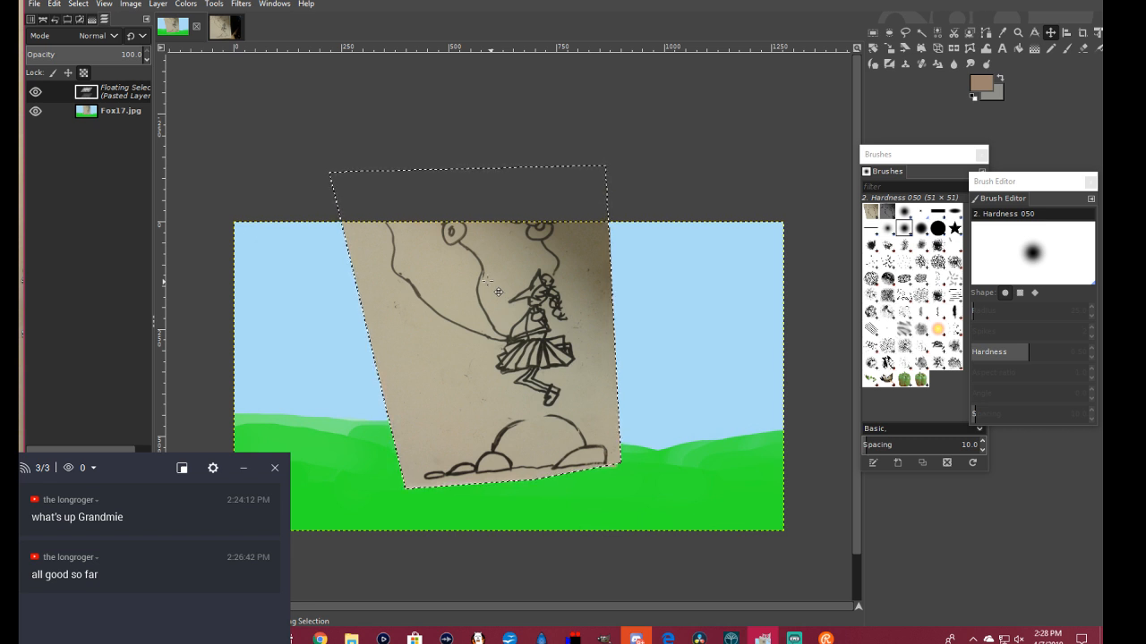
Step: Open Background1.jpg from the MovingFox folder as a separate image
left_click(34, 3)
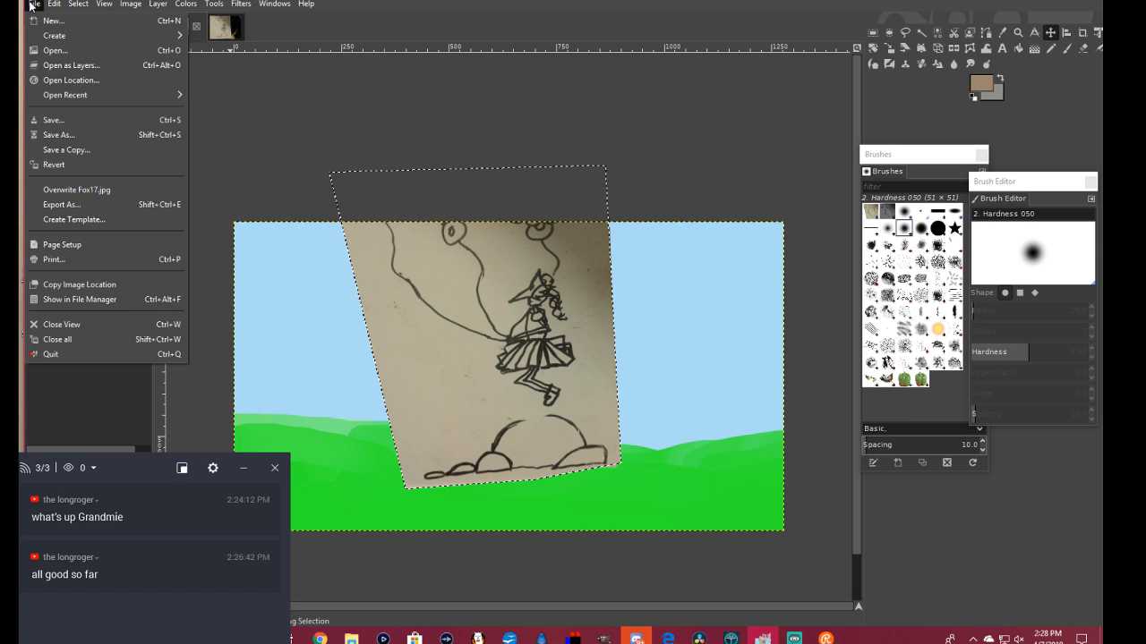
left_click(60, 51)
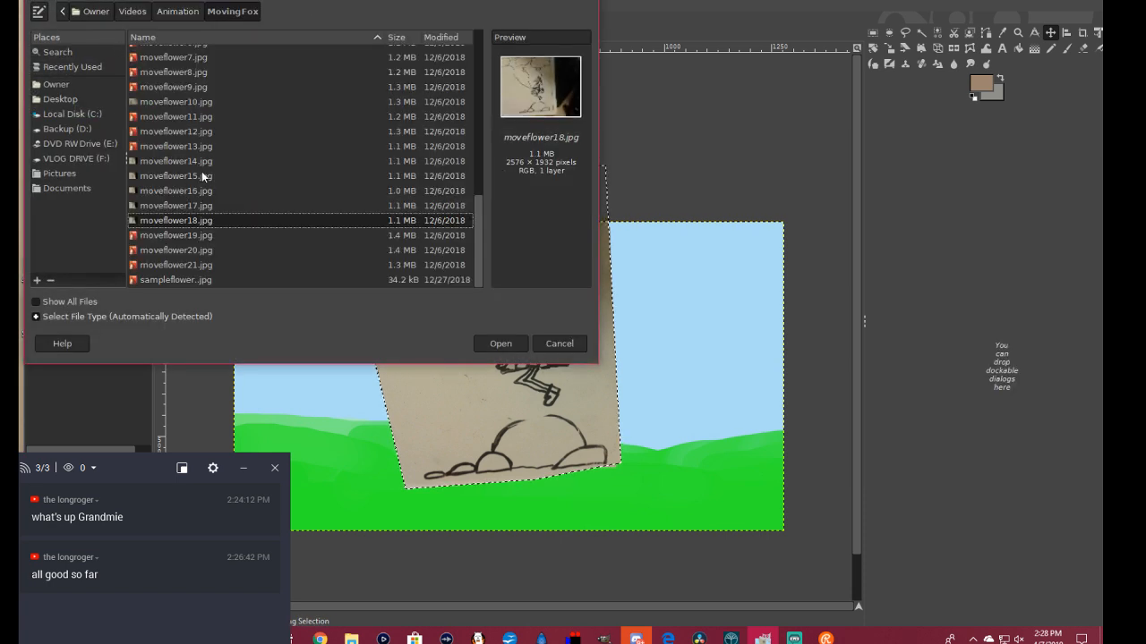
scroll(199, 172, "up", 5)
scroll(205, 168, "up", 2)
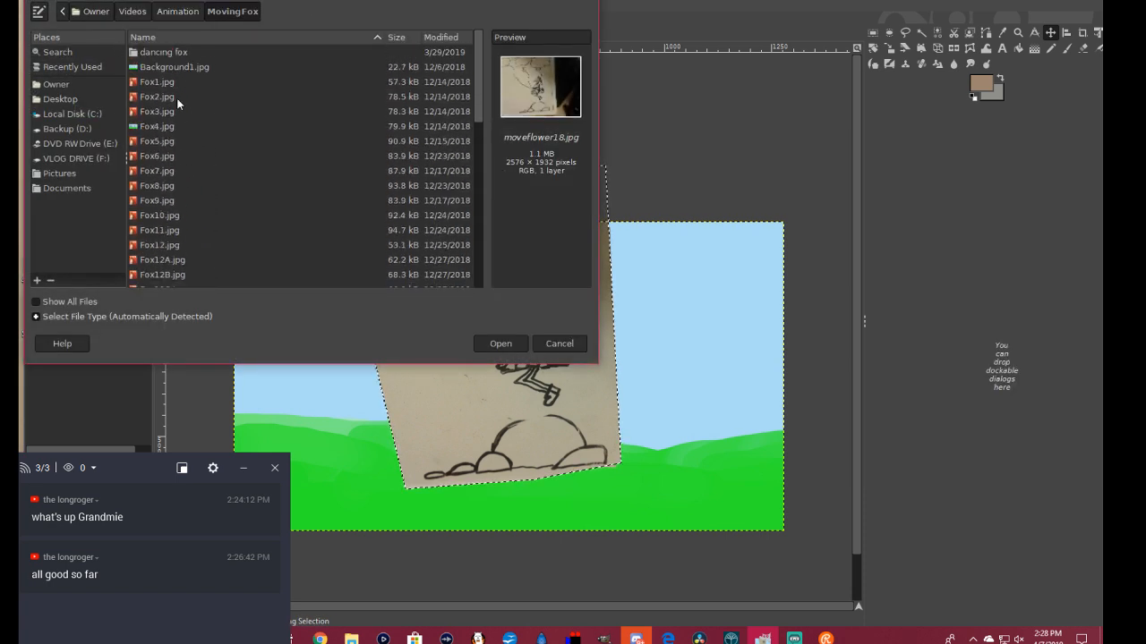
left_click(170, 67)
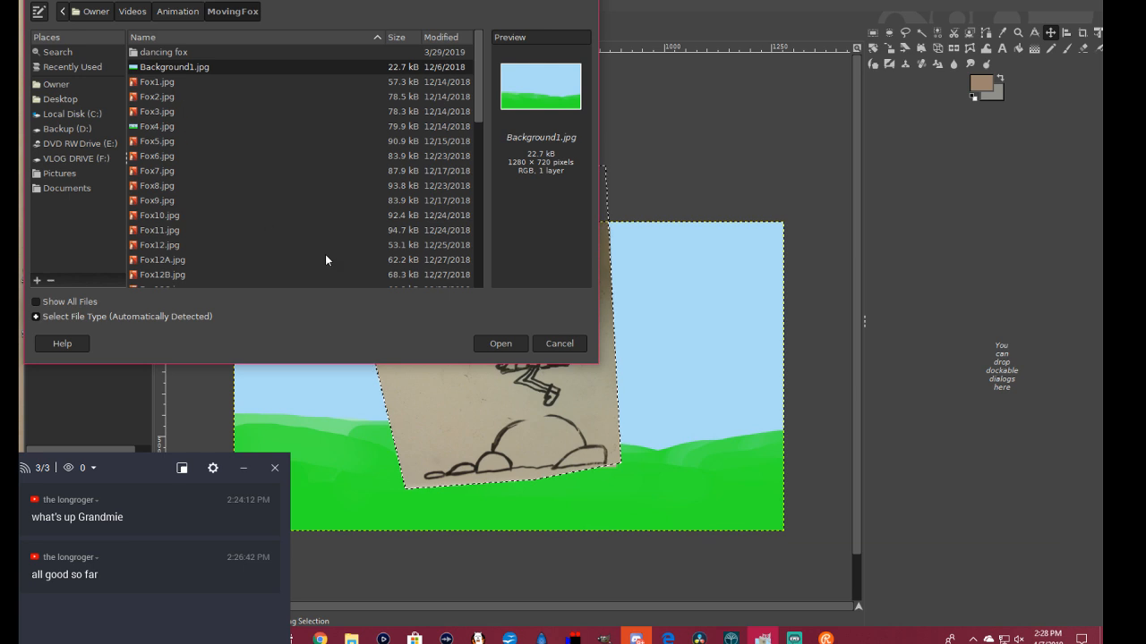
left_click(500, 343)
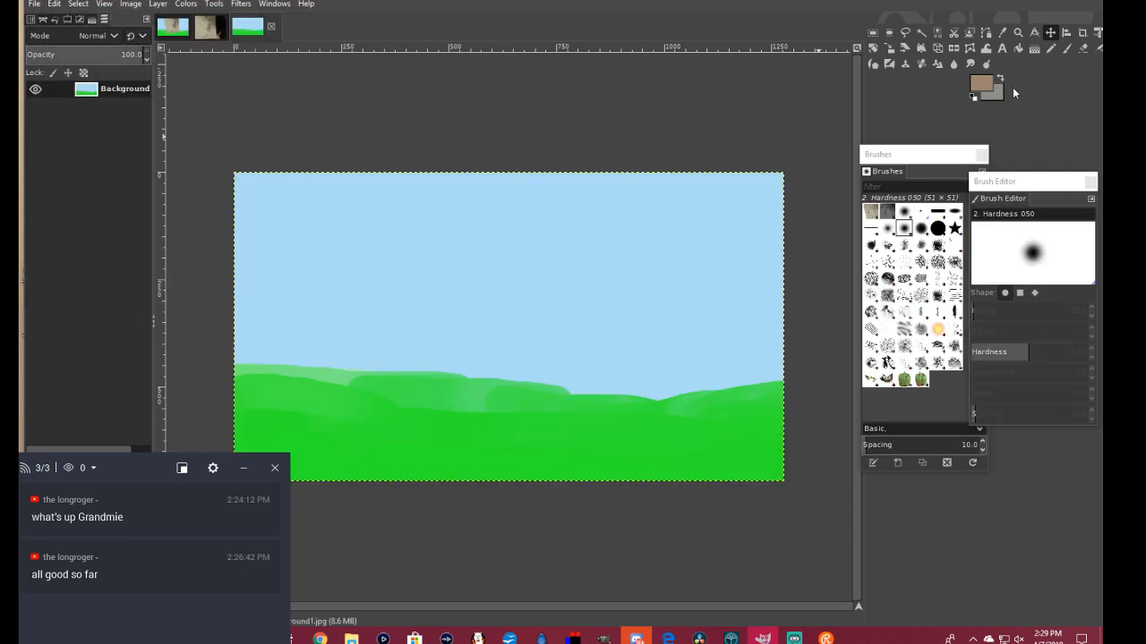
Step: Create a new image, add the Background1.jpg scene to it as a layer, and shift that layer slightly downward
left_click(33, 5)
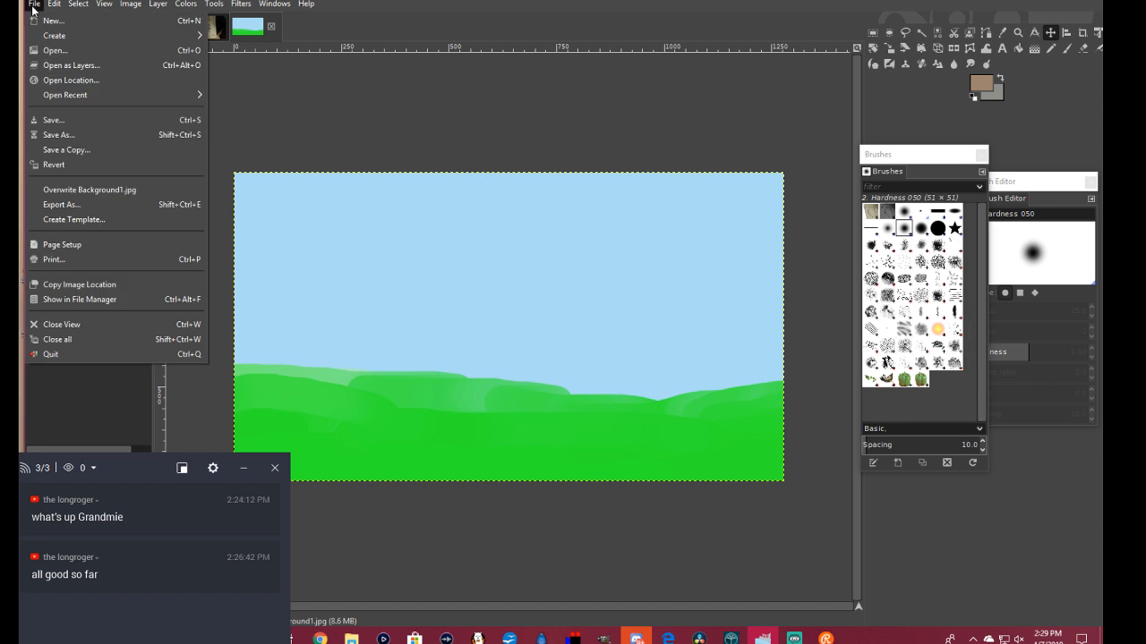
left_click(51, 20)
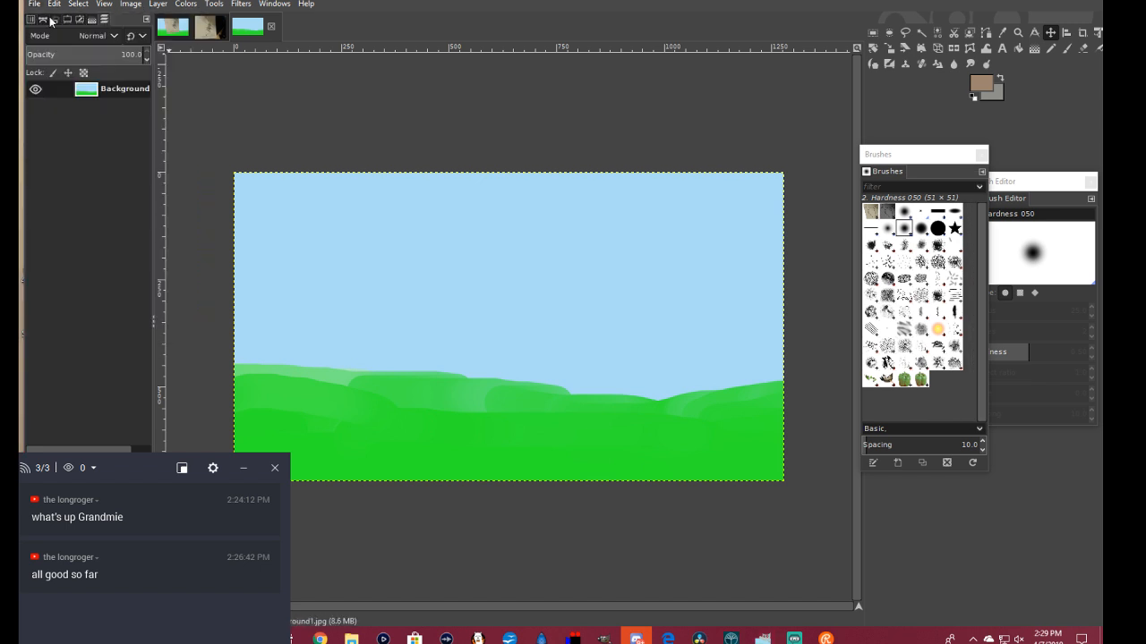
left_click(192, 141)
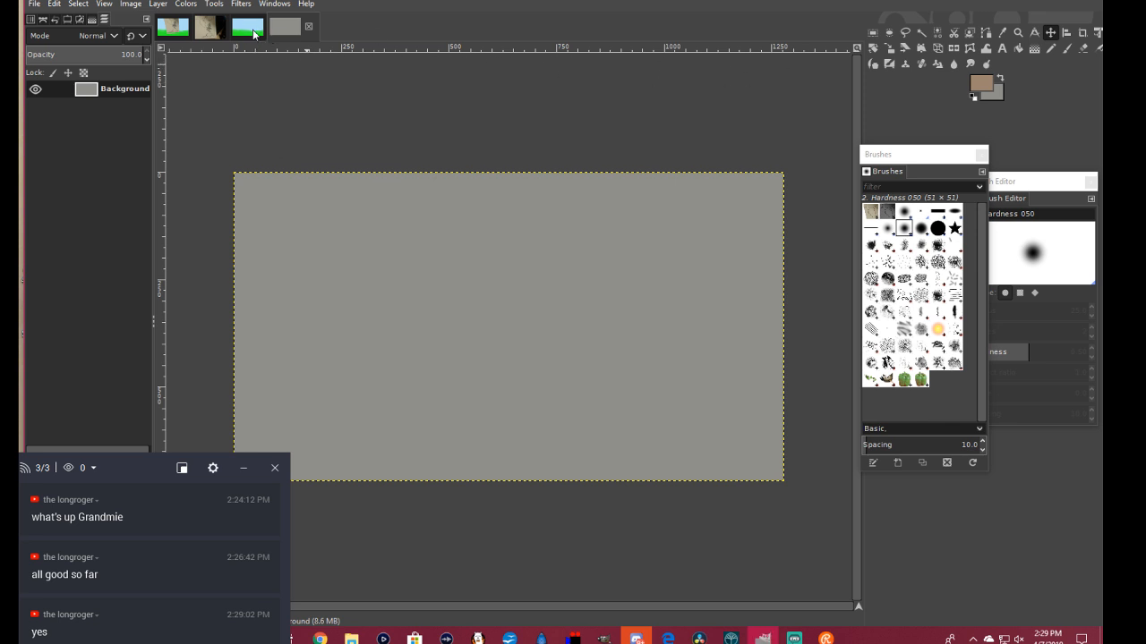
left_click(248, 28)
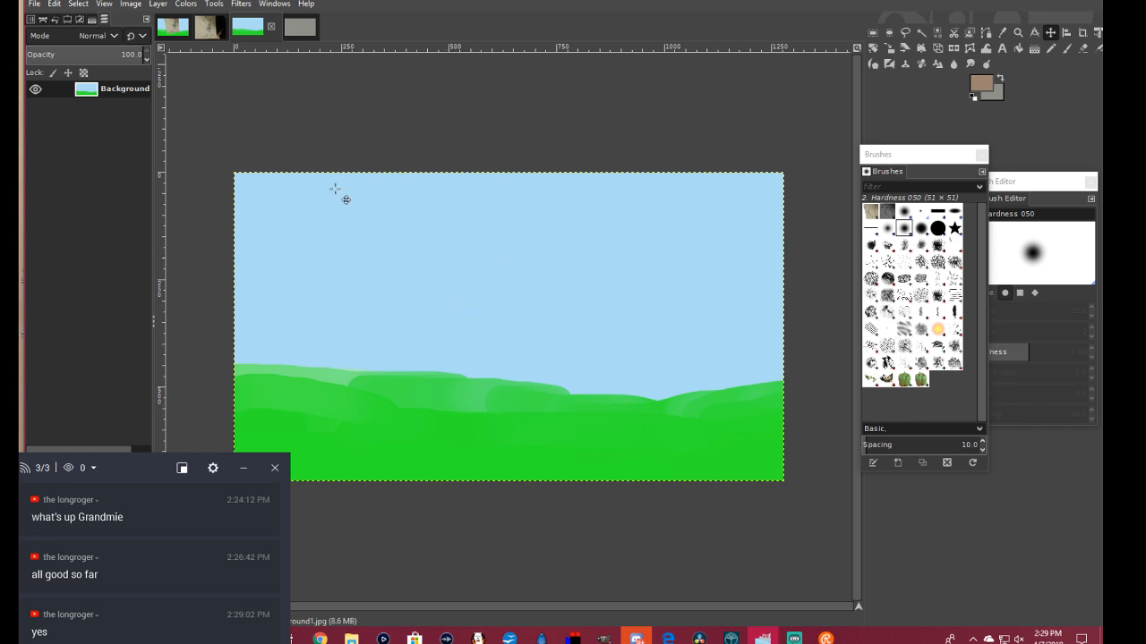
left_click_drag(245, 28, 424, 250)
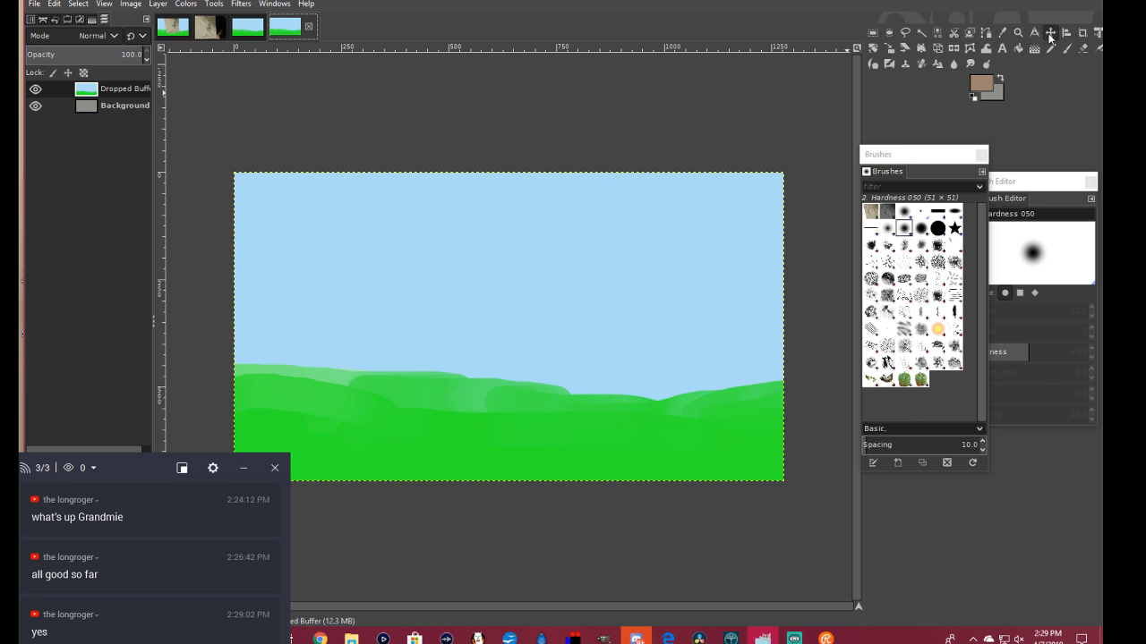
left_click_drag(519, 332, 519, 363)
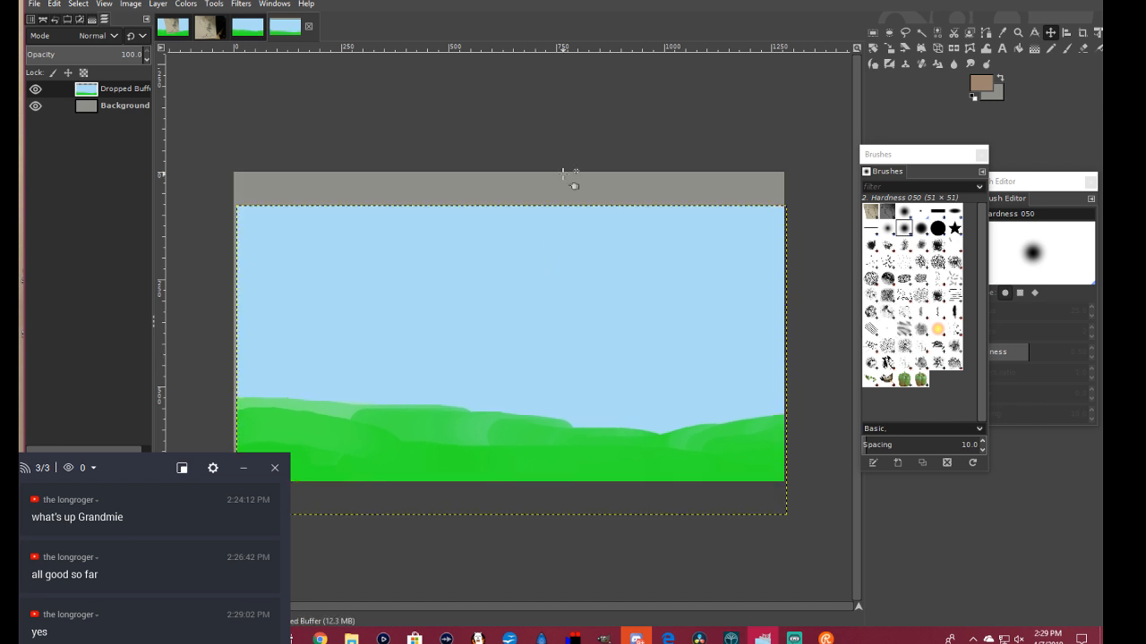
Step: Merge the landscape layer down and fill the gray strip above it with the sky blue sampled from the scene
left_click(1002, 33)
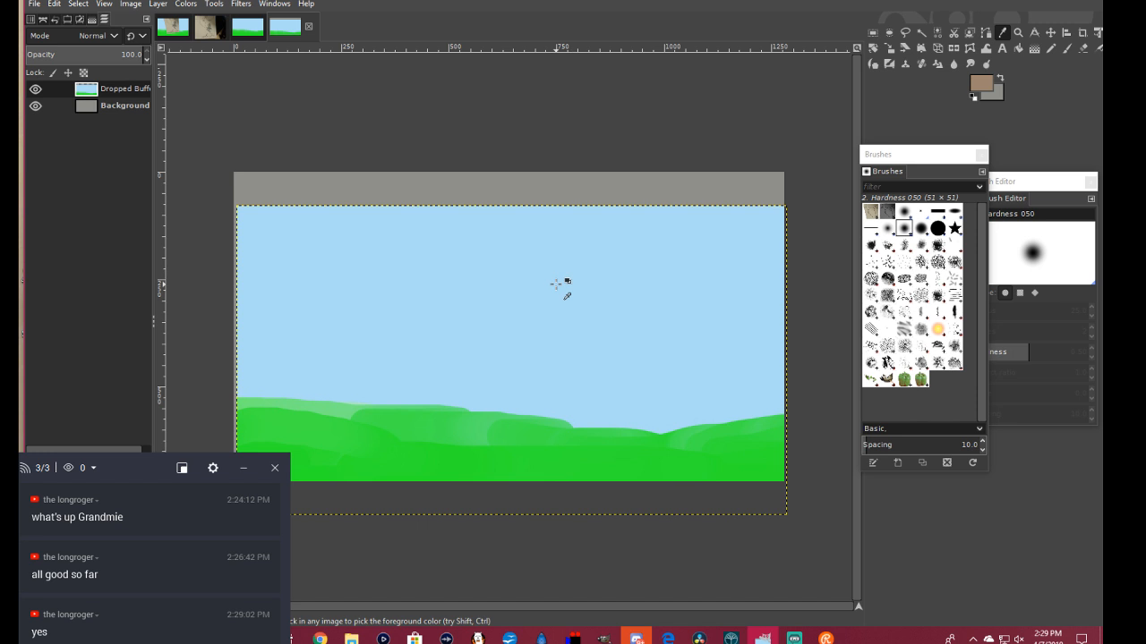
left_click(555, 283)
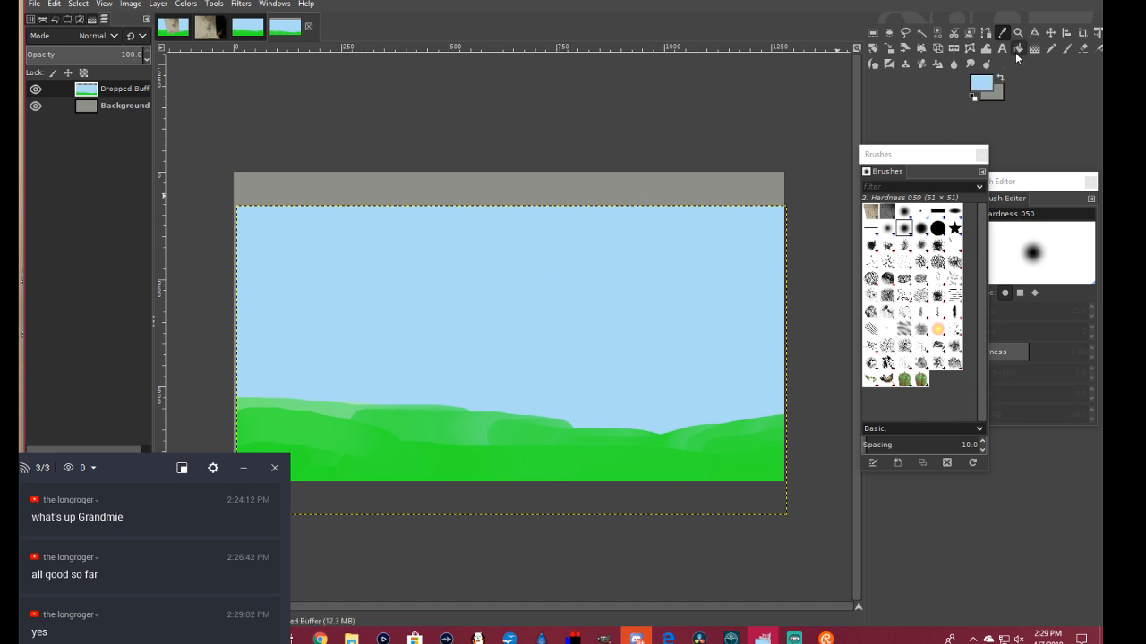
right_click(109, 94)
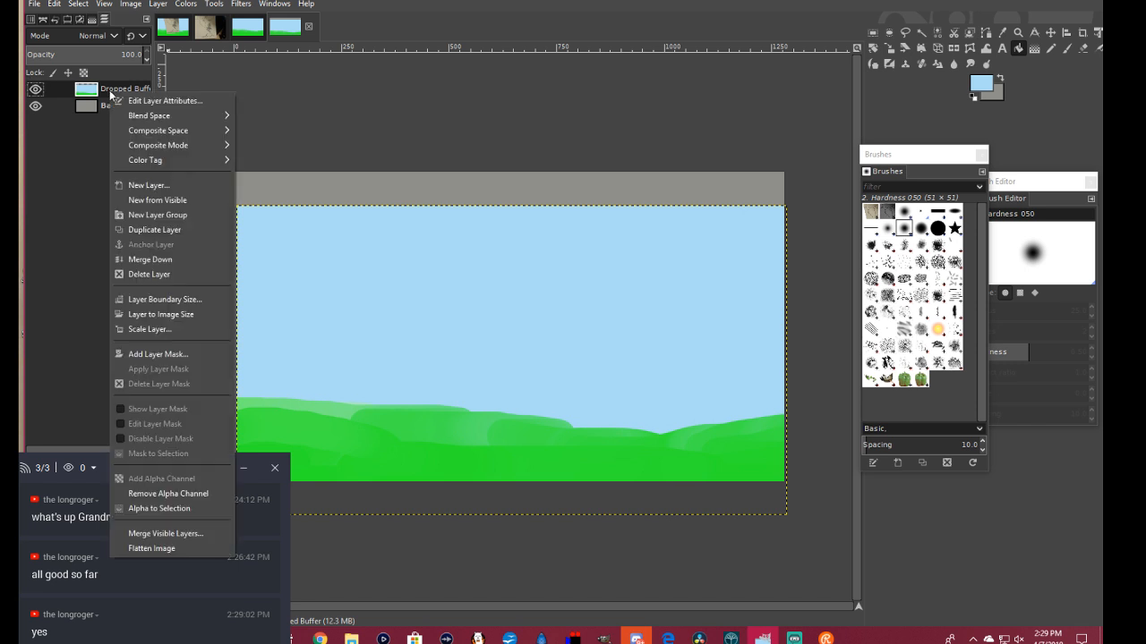
left_click(170, 256)
left_click(466, 188)
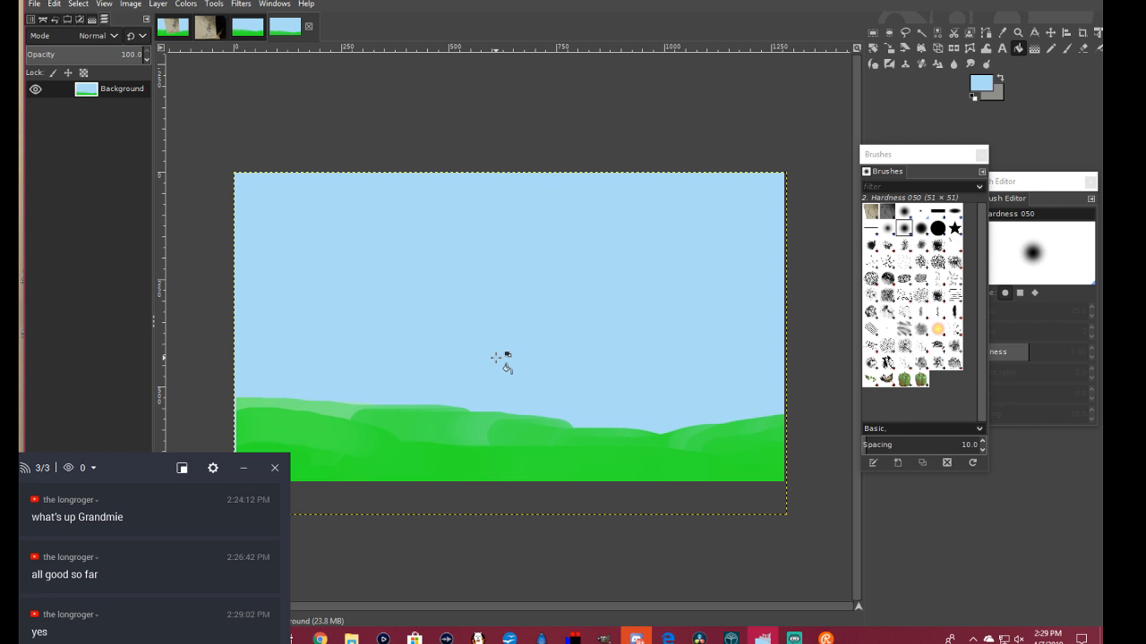
Step: Move the chat window clear of the layer list and switch to the Fox17.jpg image
left_click_drag(124, 468, 1059, 465)
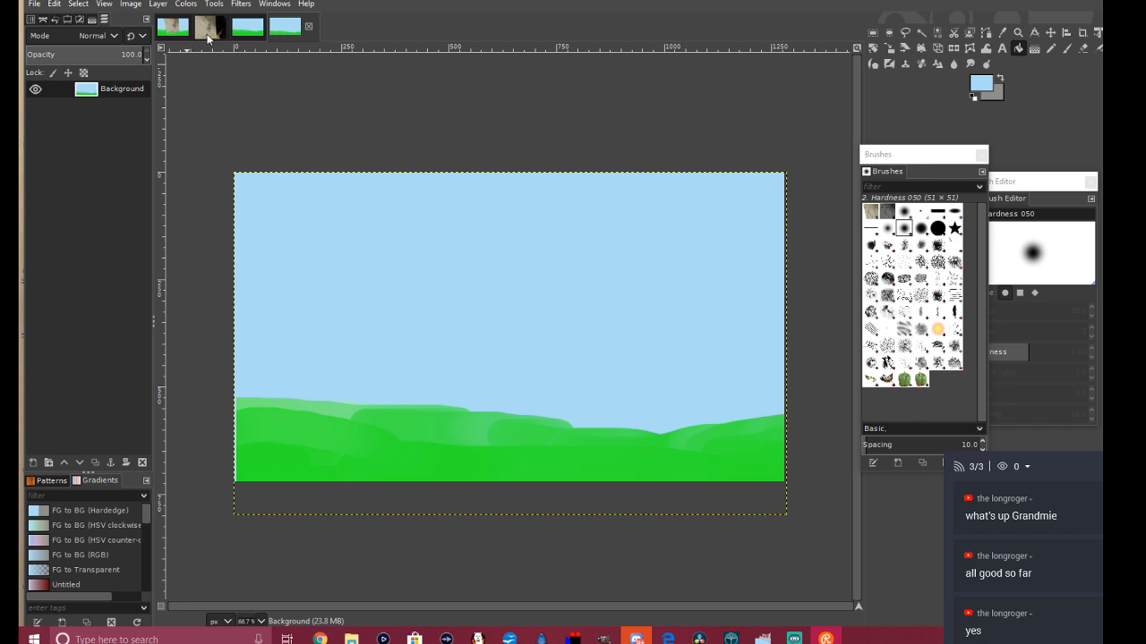
left_click(184, 30)
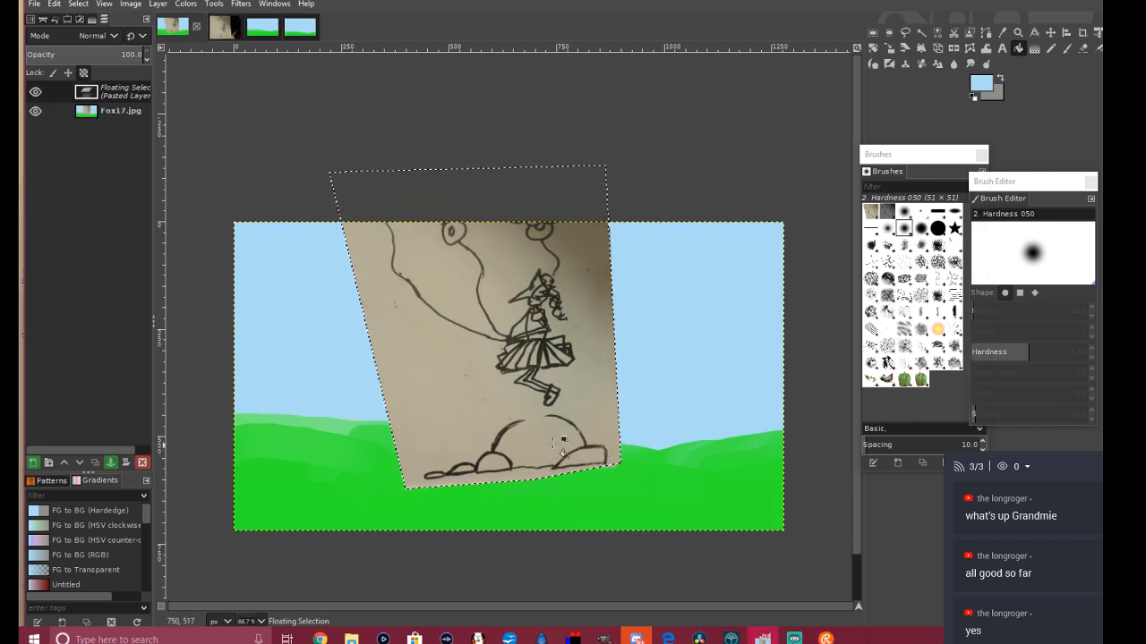
left_click(1053, 32)
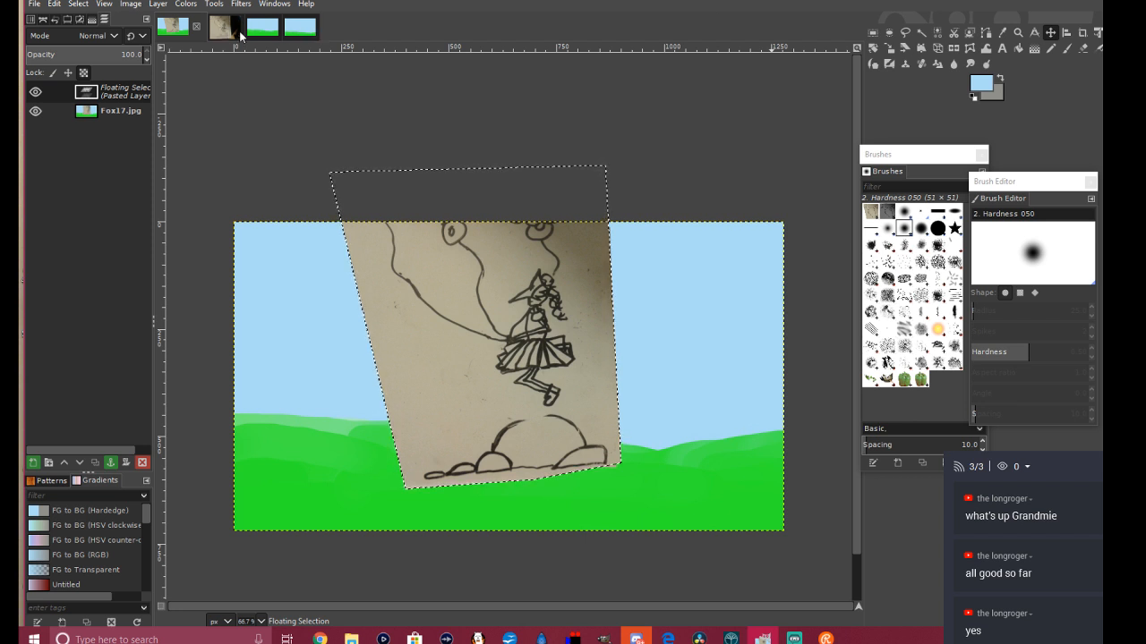
Step: Add the whole moveflower18.jpg photo to the new landscape image as a layer and scale it to 1250 × 813 px
left_click(212, 31)
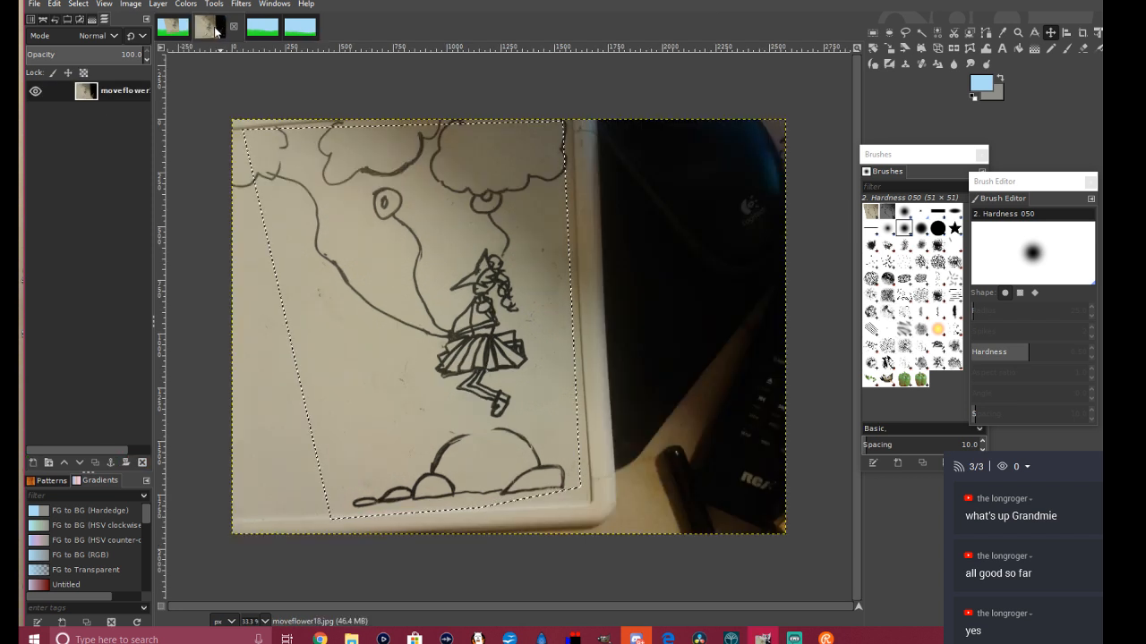
left_click_drag(212, 31, 506, 299)
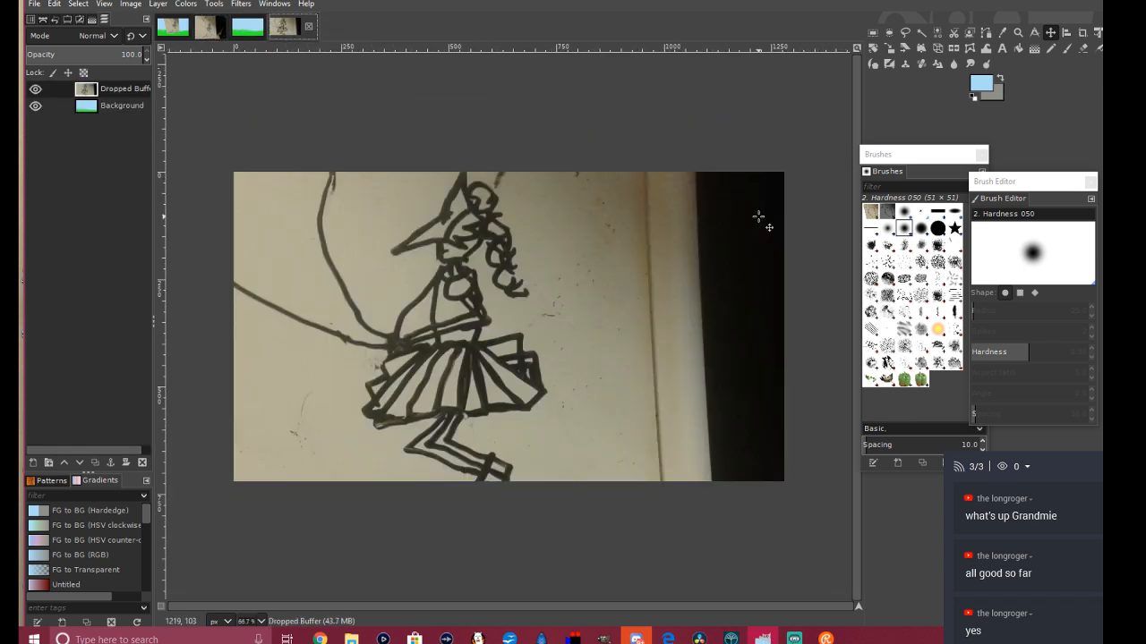
left_click(888, 50)
left_click(338, 324)
left_click_drag(198, 78, 680, 512)
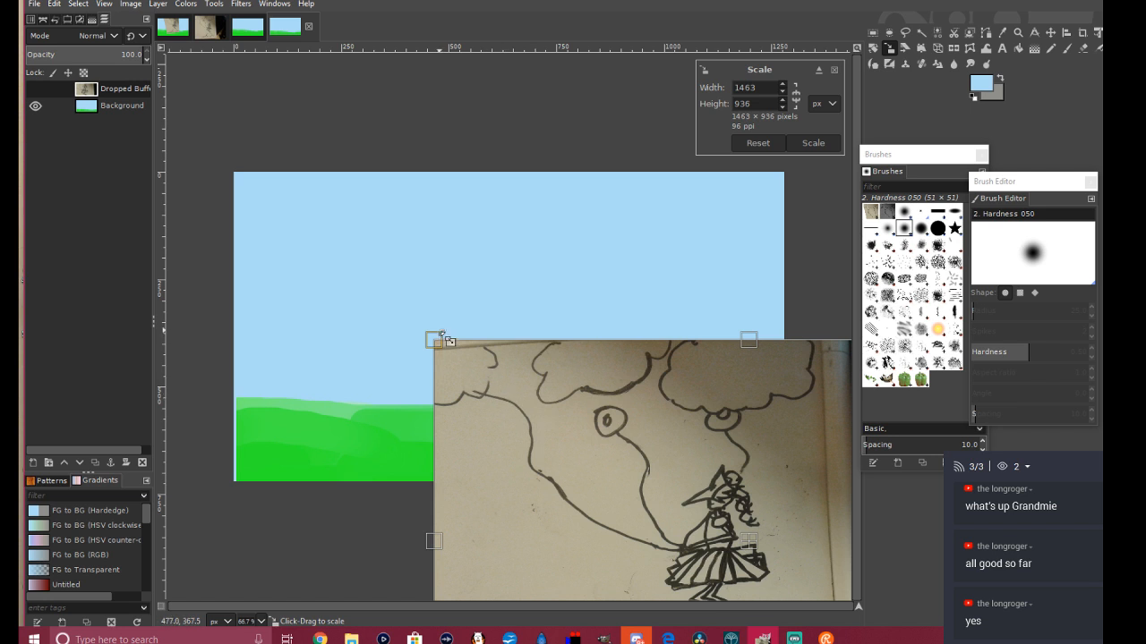
left_click_drag(441, 338, 534, 391)
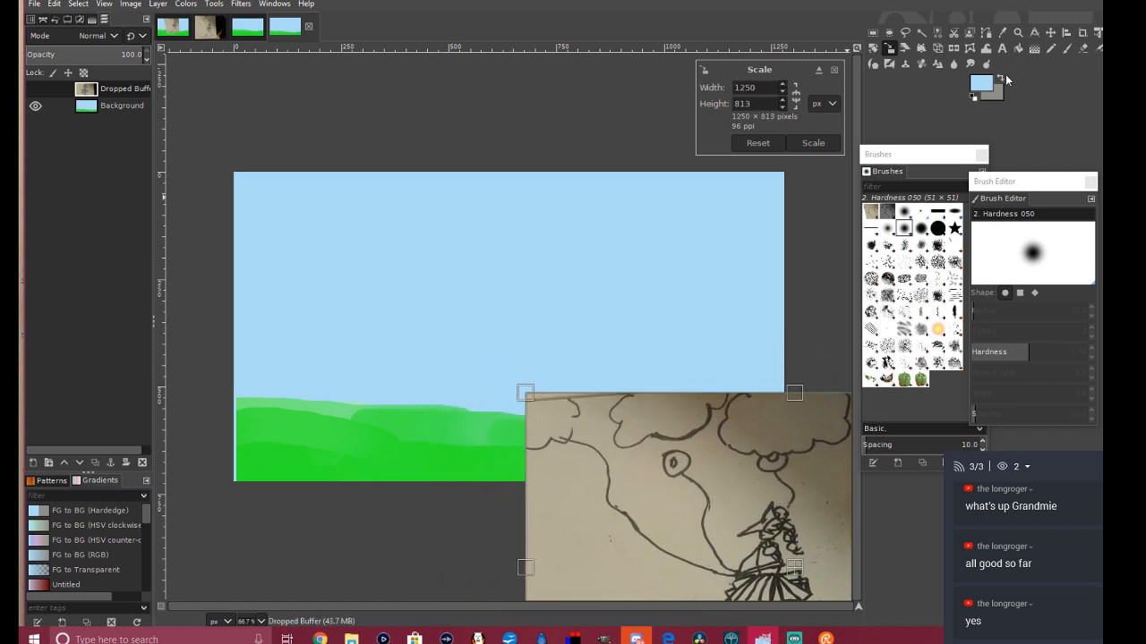
left_click(831, 146)
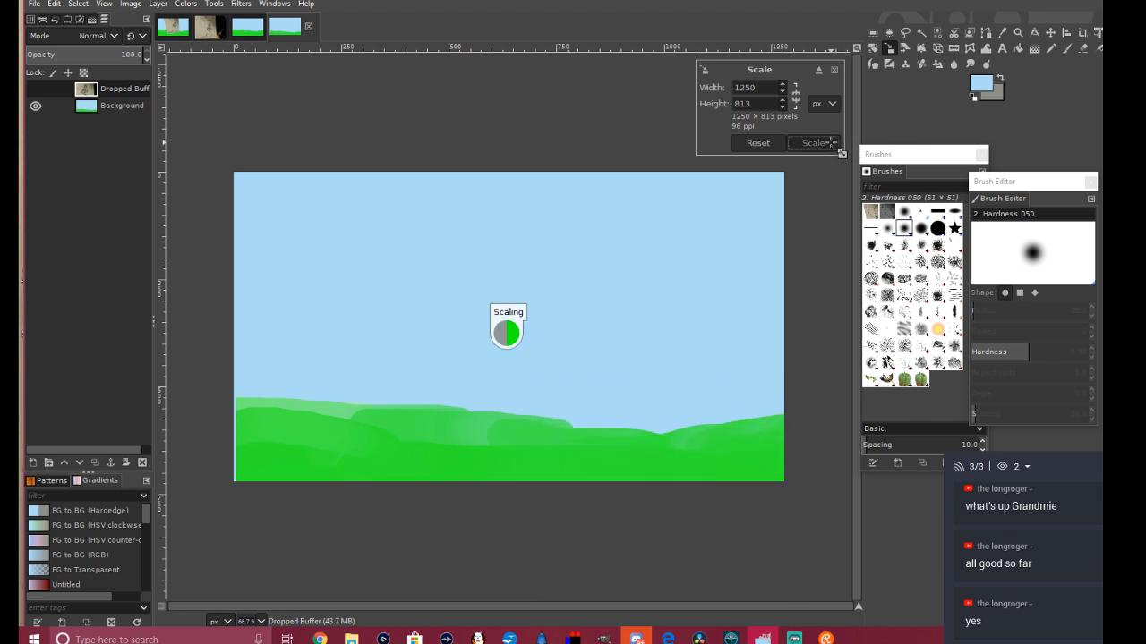
Step: Move the scaled photo layer up over the landscape, leaving a band of sky above it
left_click(1052, 36)
left_click_drag(673, 461, 467, 196)
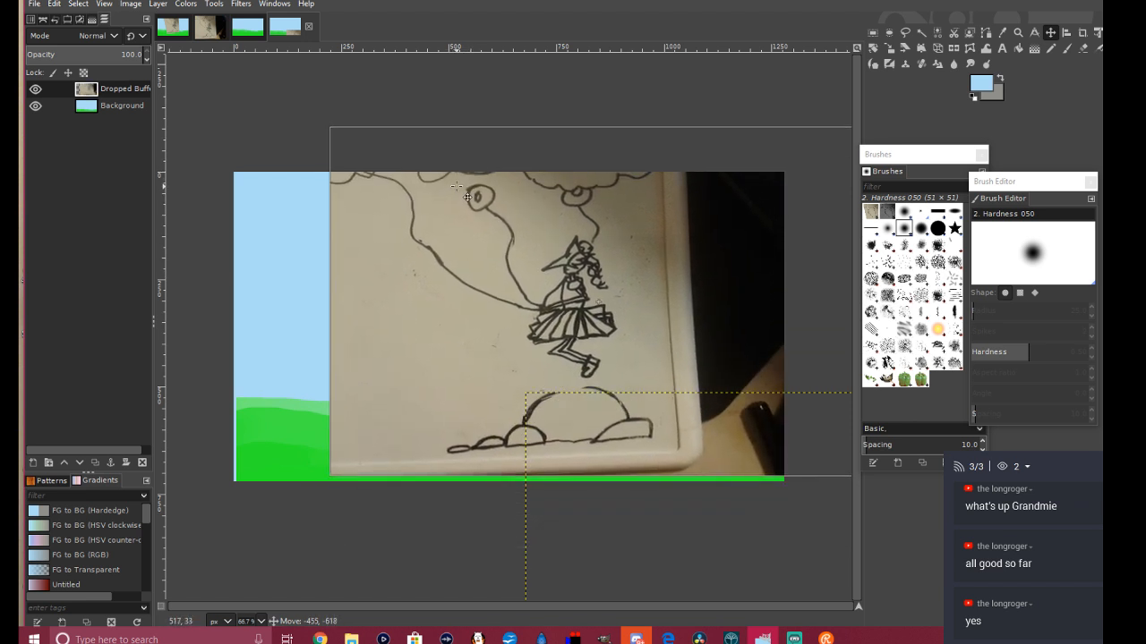
left_click_drag(467, 196, 460, 275)
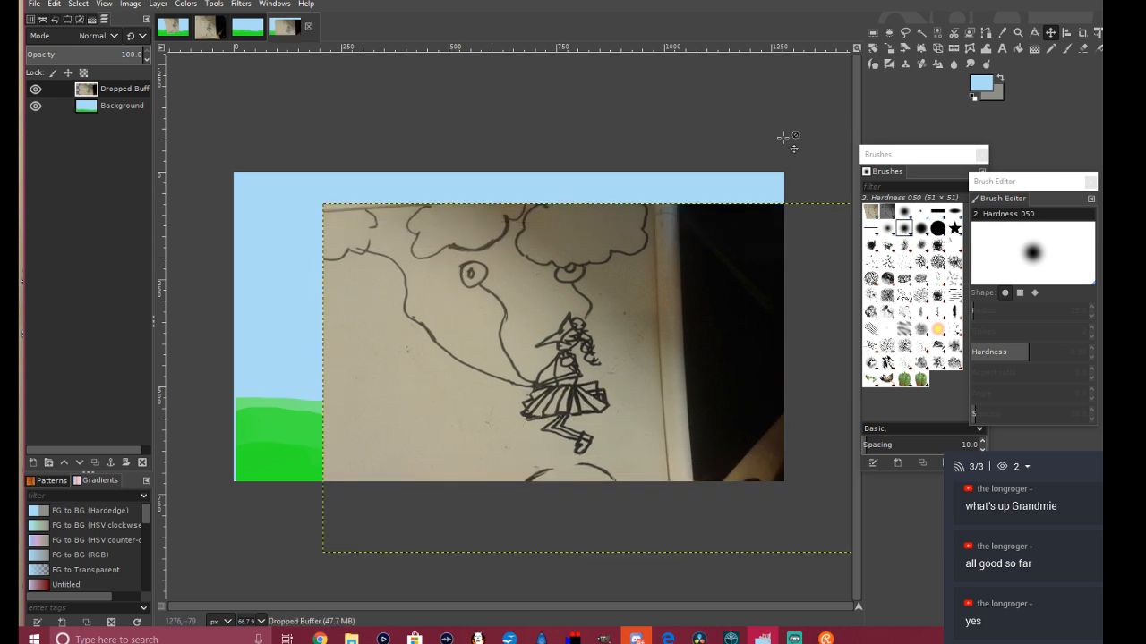
Step: Delete the full photo layer from the new landscape image
right_click(580, 343)
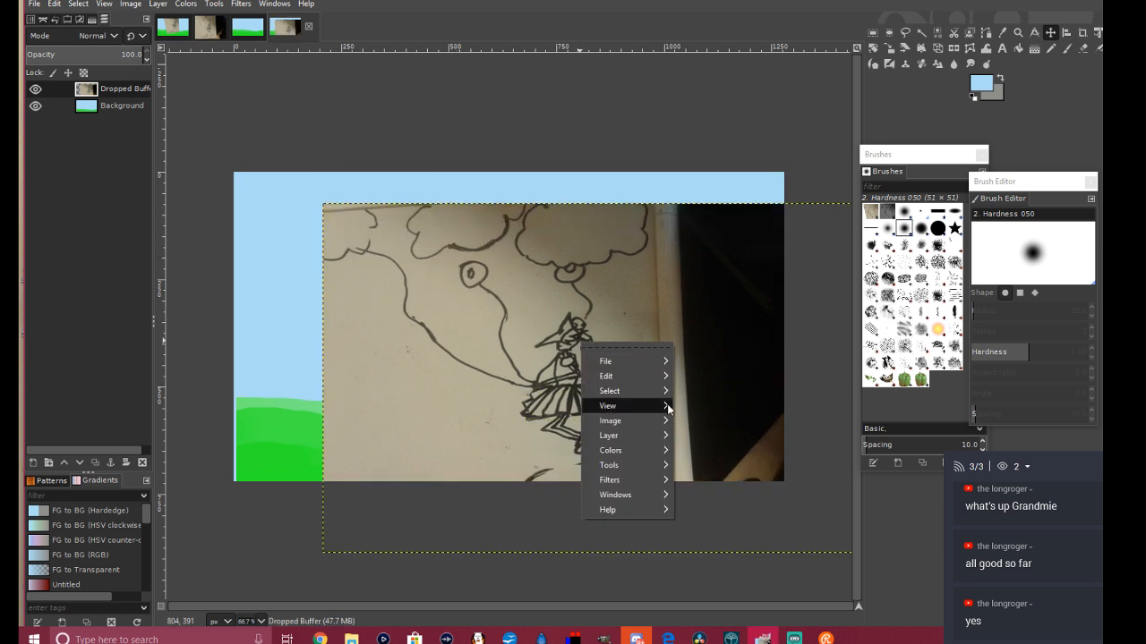
mouse_move(659, 436)
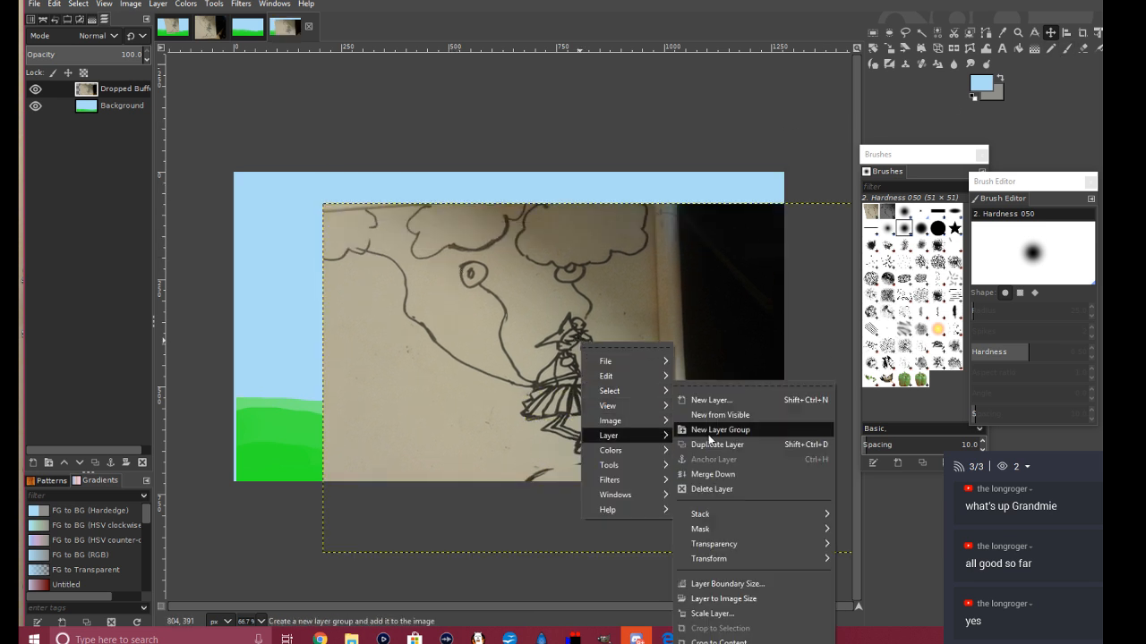
left_click(716, 489)
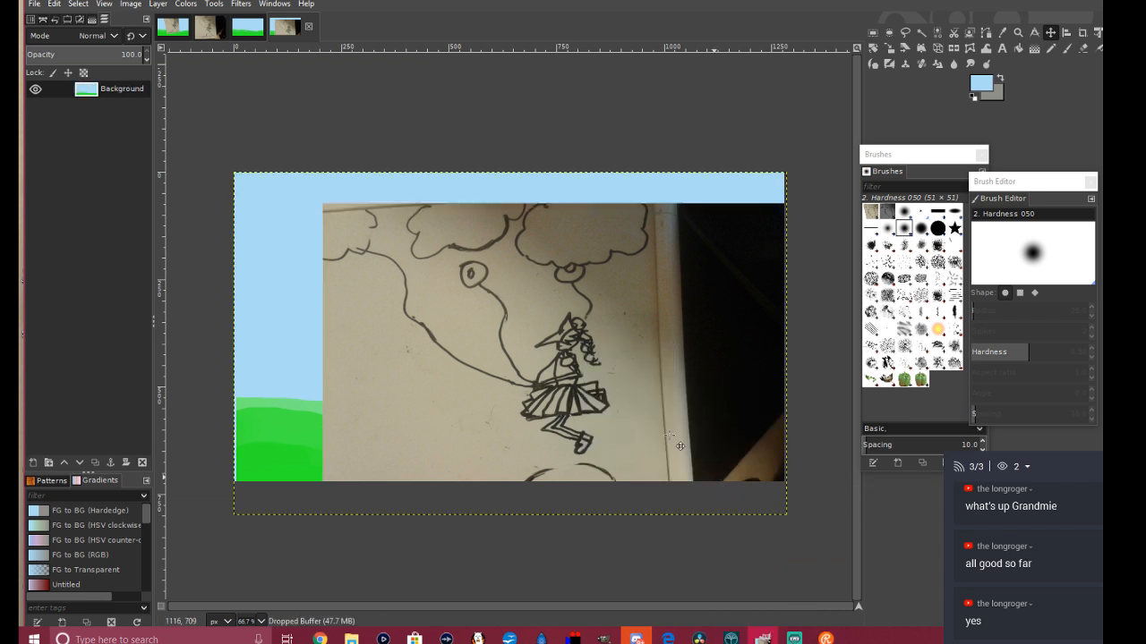
Step: Copy the selected whiteboard drawing from moveflower18.jpg and paste it into the new landscape image
left_click(209, 28)
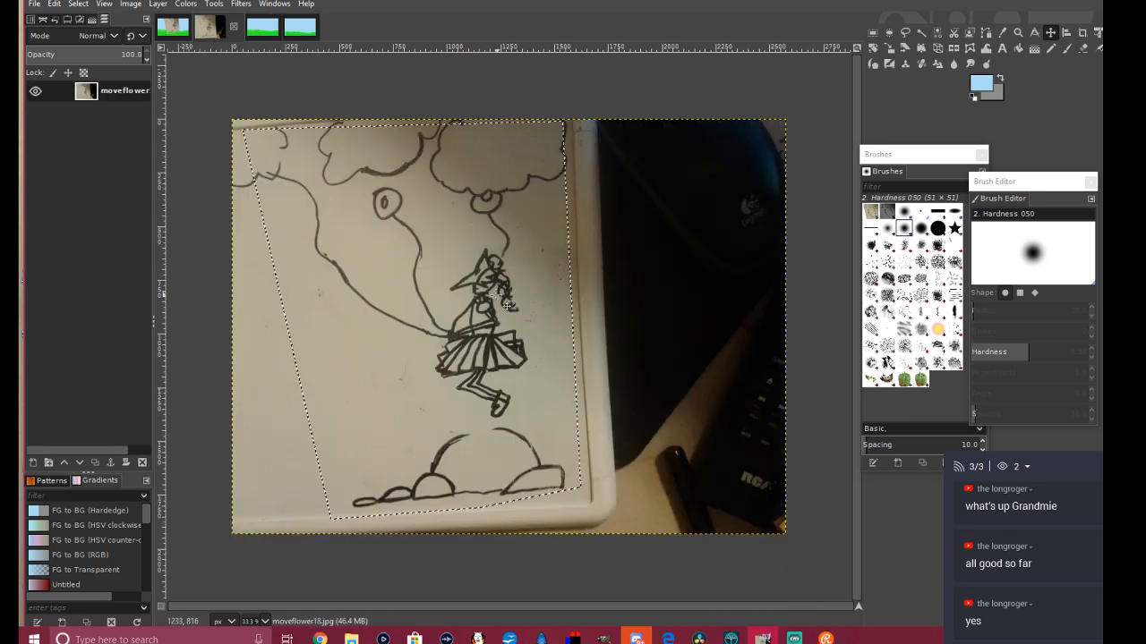
right_click(439, 301)
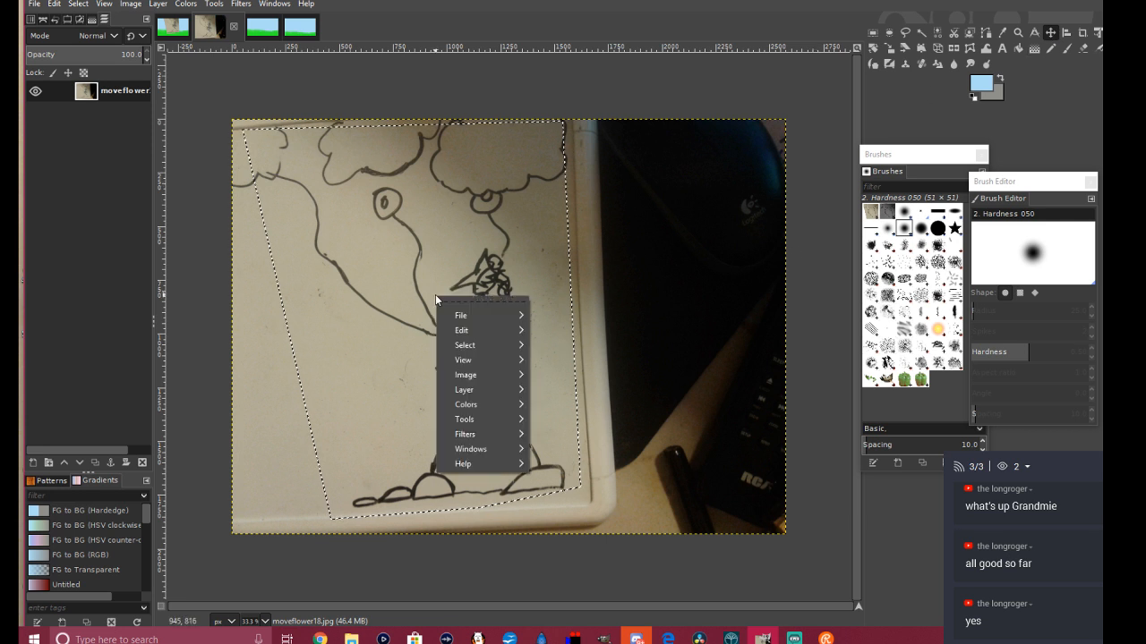
mouse_move(469, 331)
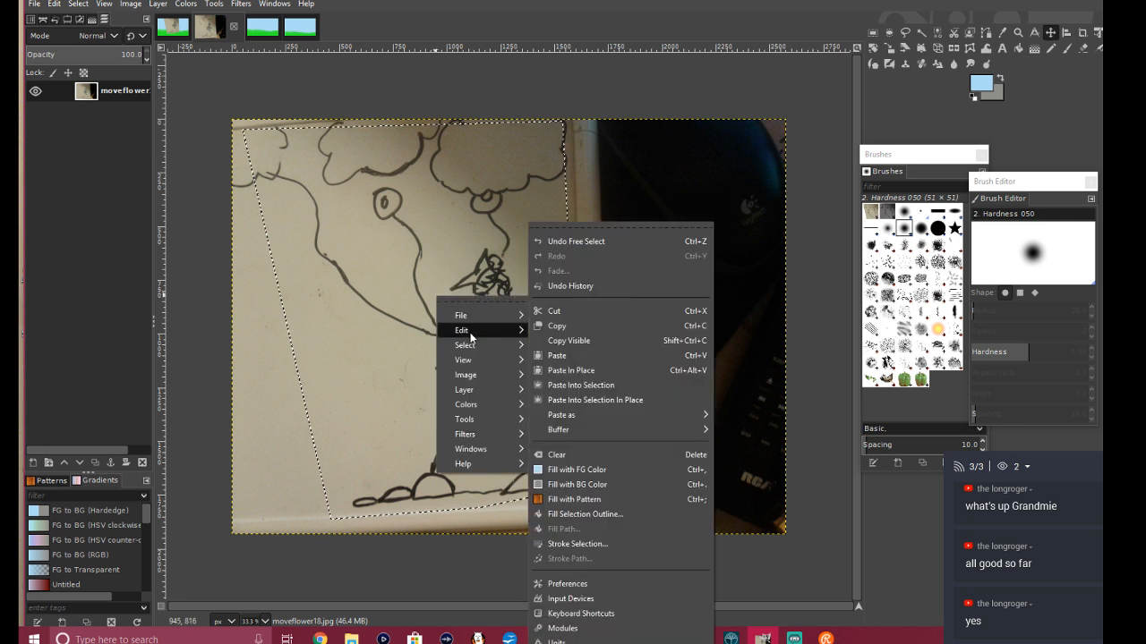
left_click(591, 326)
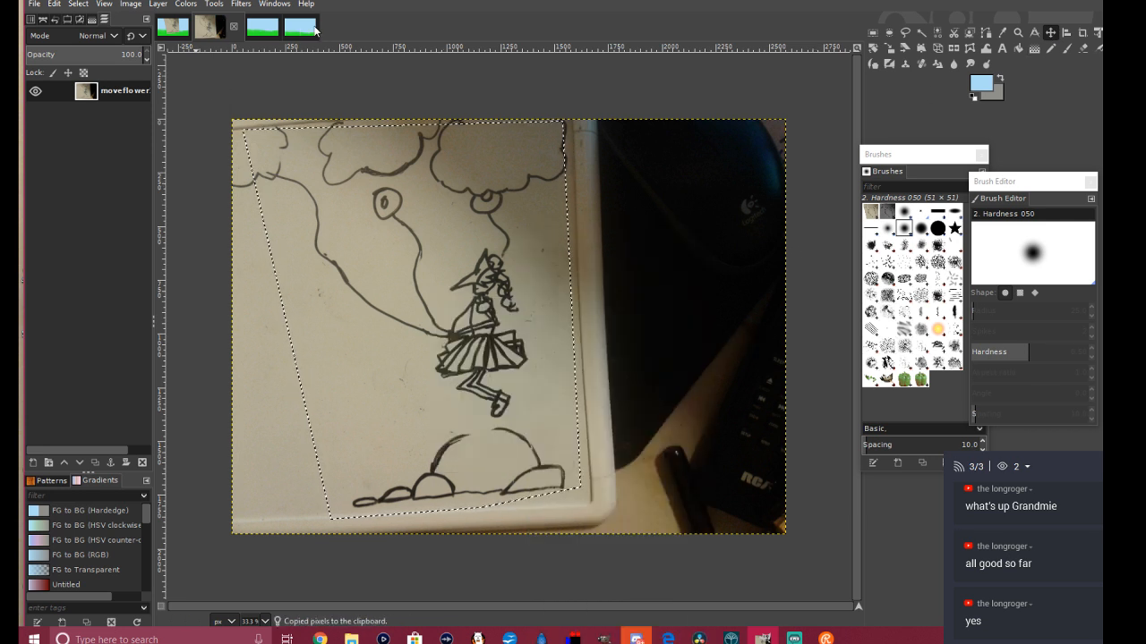
left_click(300, 27)
right_click(557, 347)
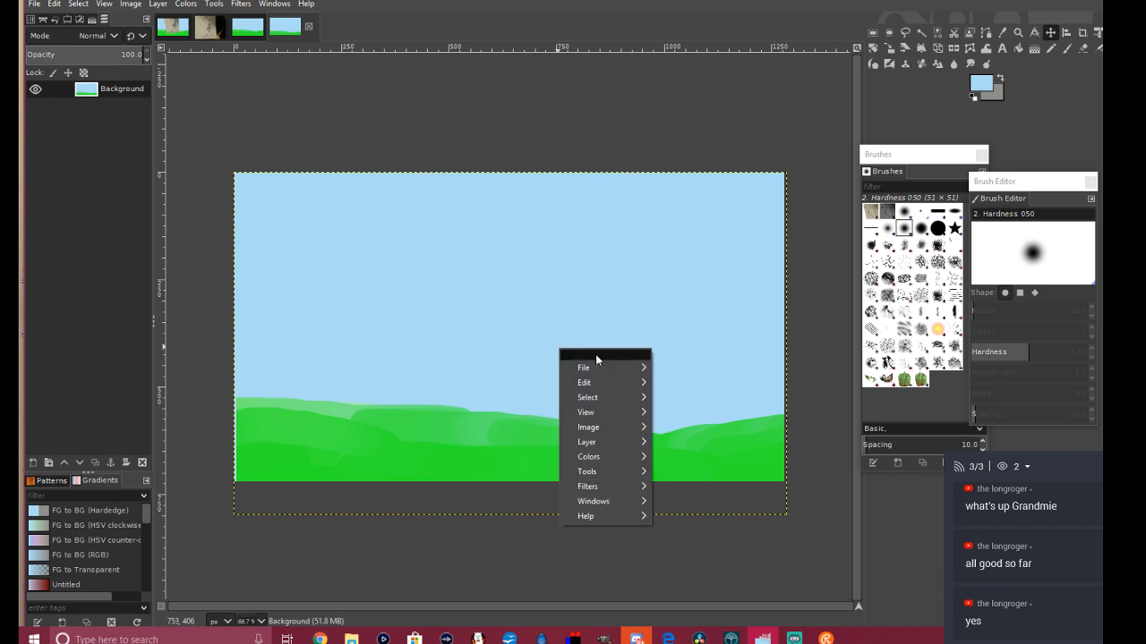
mouse_move(613, 384)
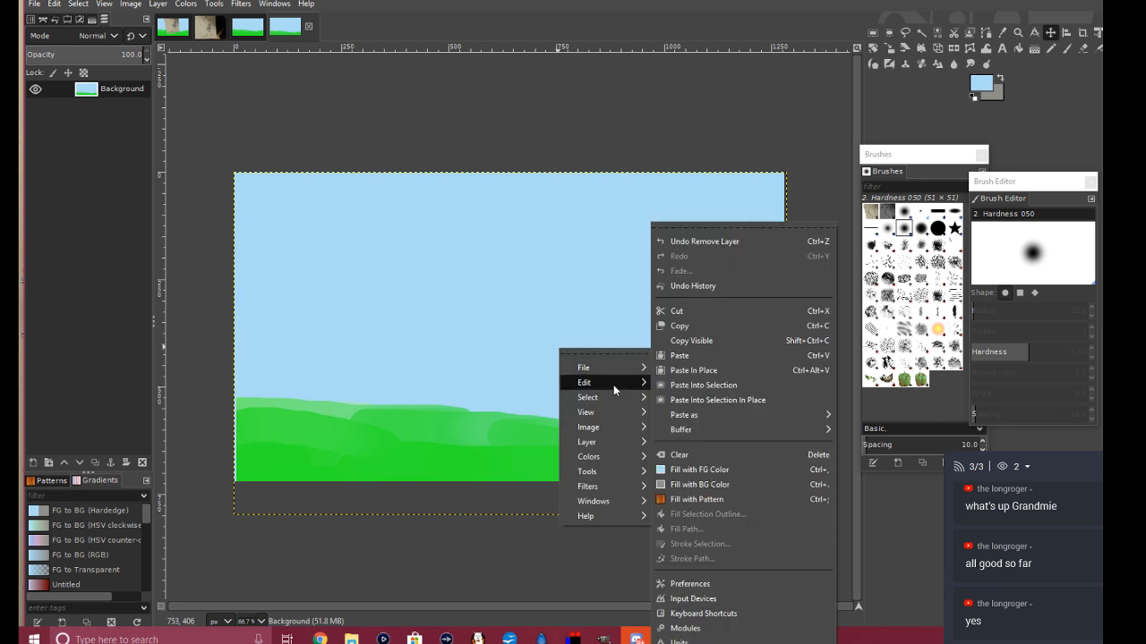
left_click(705, 356)
Step: Scale the pasted drawing to 563 × 762 px and move it to the middle of the new landscape image
left_click(889, 47)
left_click(443, 302)
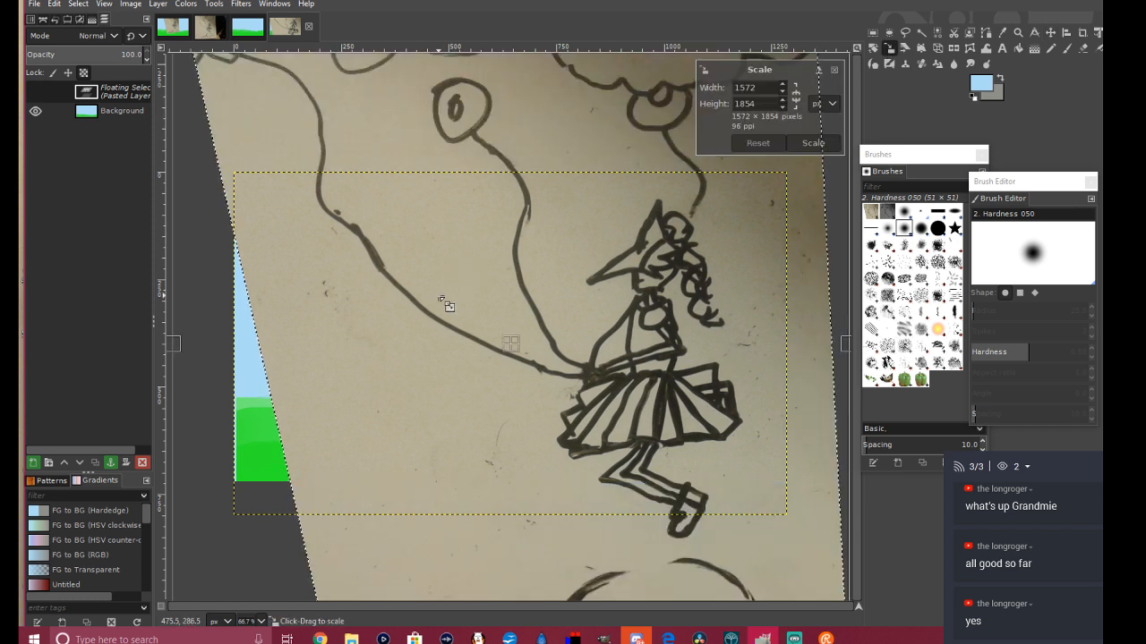
left_click_drag(269, 115, 662, 470)
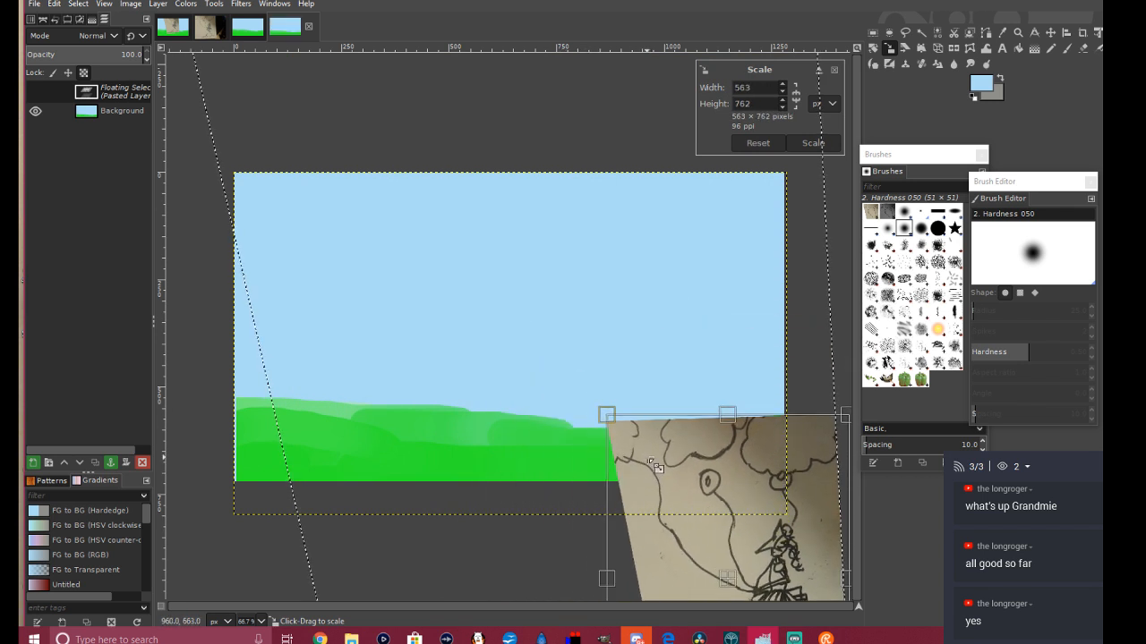
left_click(823, 145)
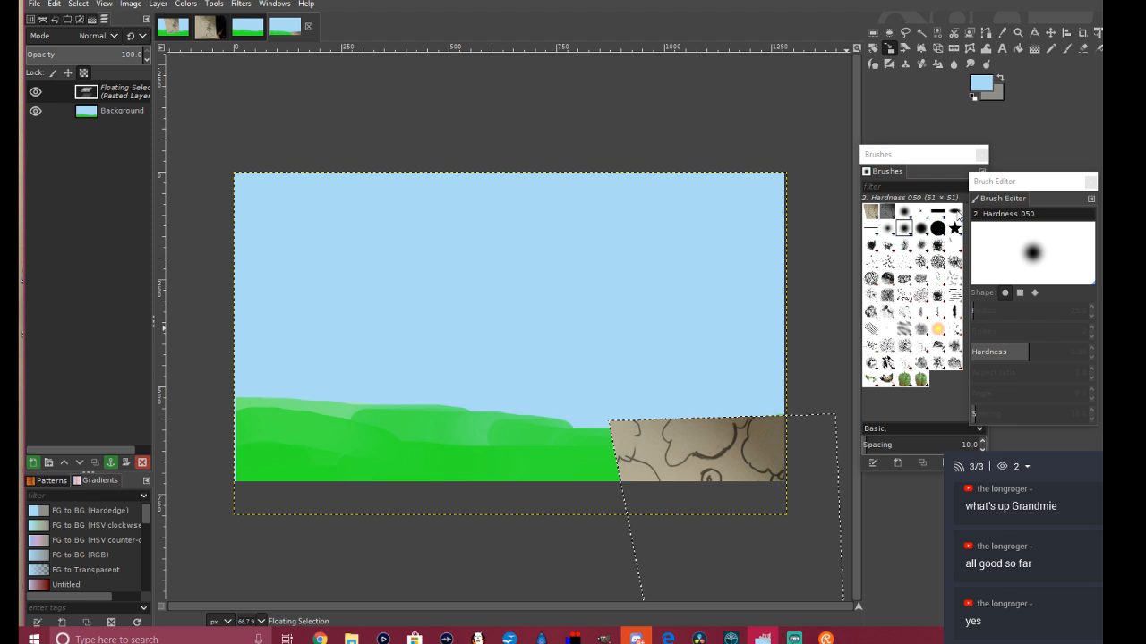
left_click(1051, 32)
left_click_drag(716, 466, 507, 243)
mouse_move(529, 311)
left_mouse_down()
mouse_move(555, 288)
mouse_move(543, 322)
left_mouse_up()
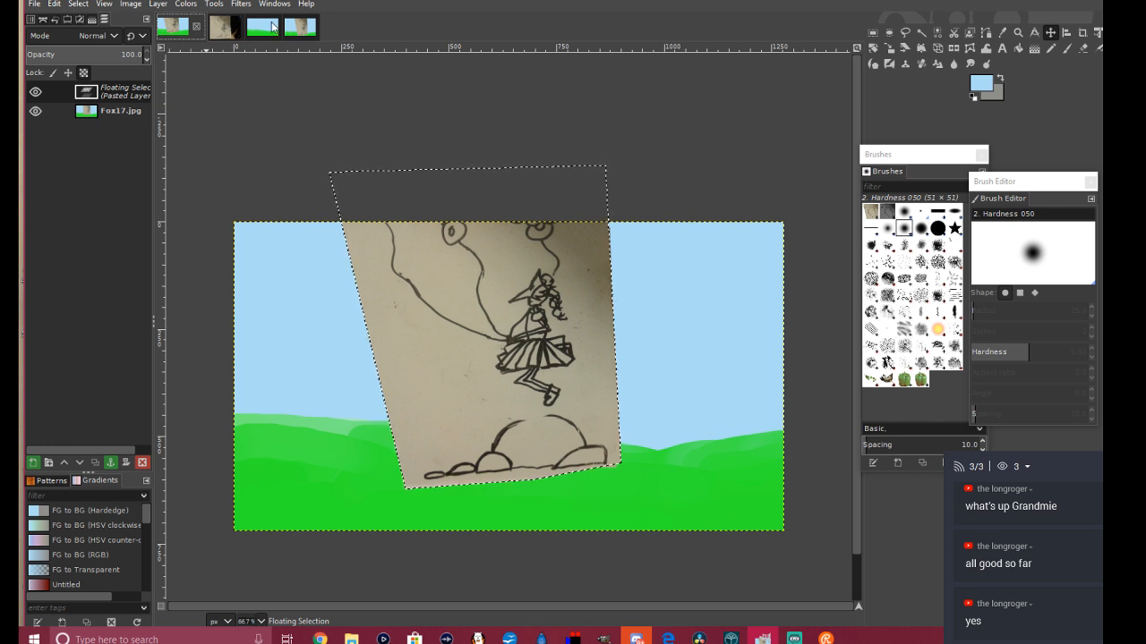
Step: Compare the drawing's size and placement in the new landscape image with those in Fox17.jpg
left_click(307, 29)
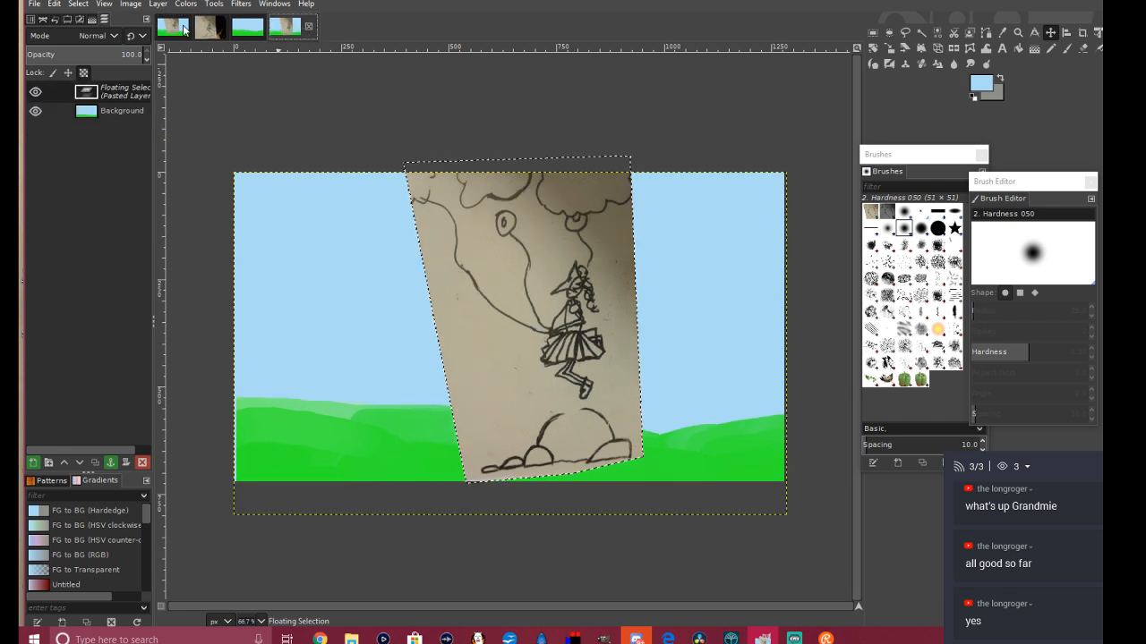
left_click(162, 26)
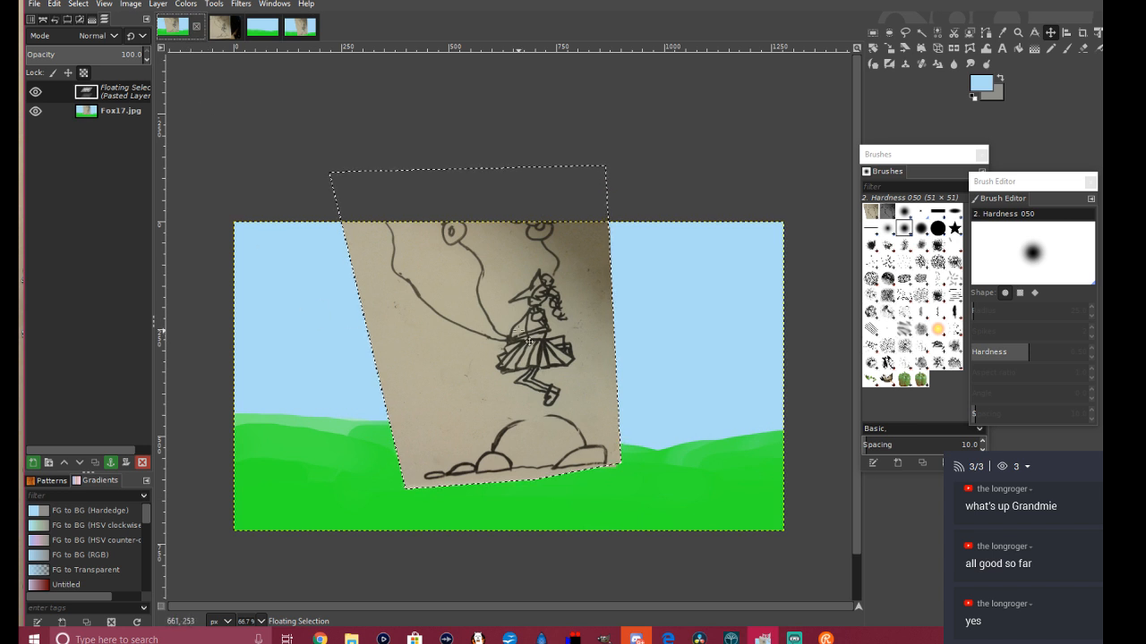
Step: Undo the move, scaling and pasting of the drawing in Fox17.jpg
left_click(55, 4)
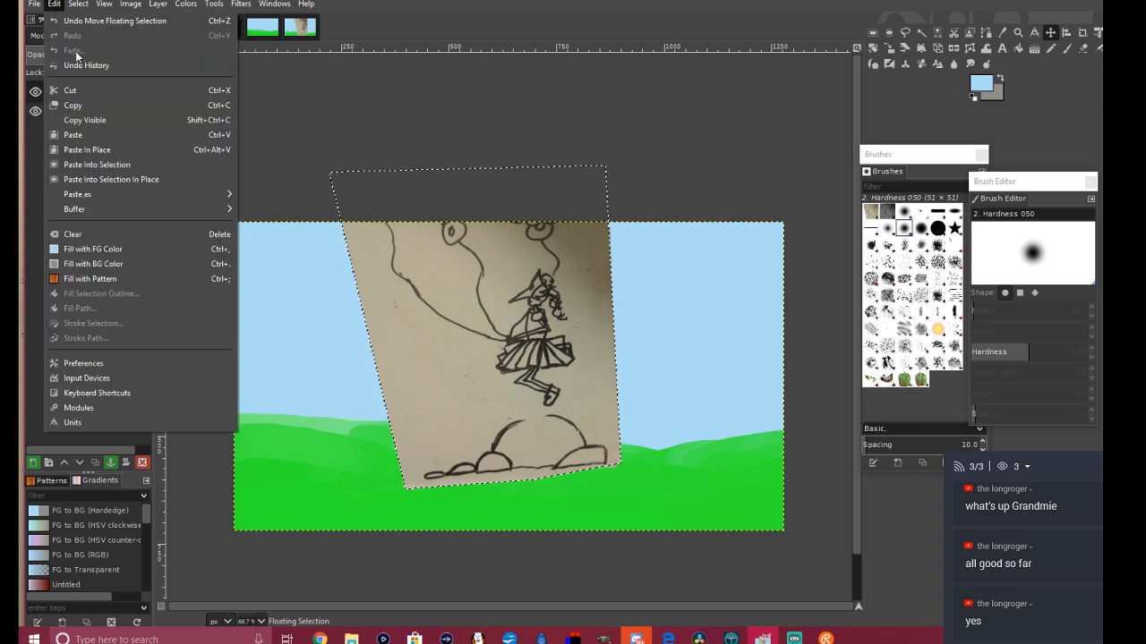
left_click(57, 20)
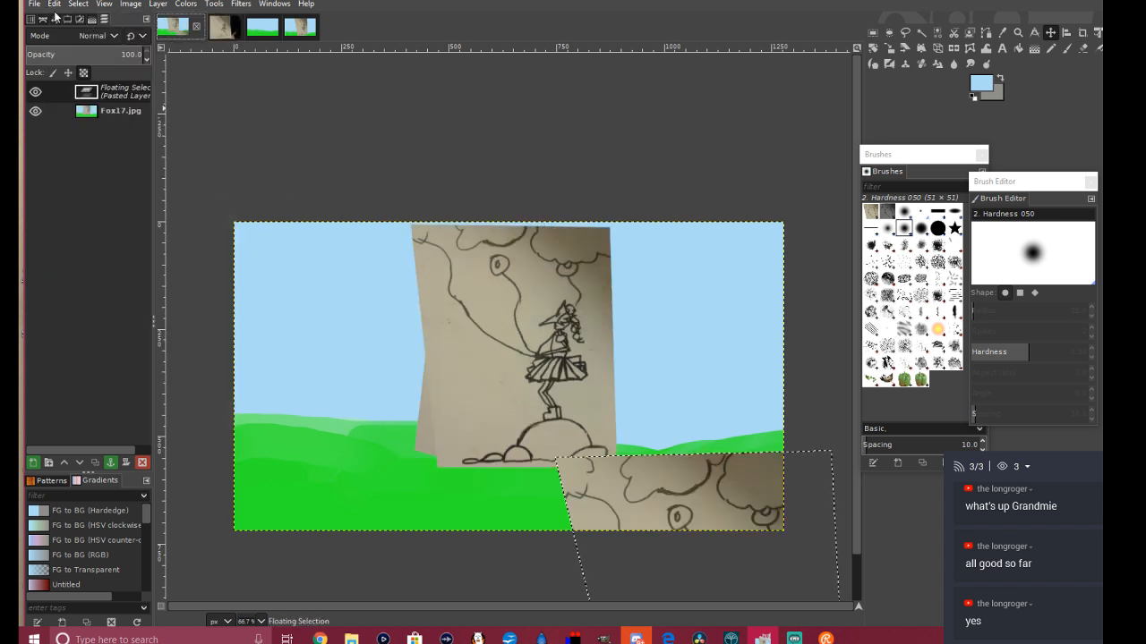
left_click(55, 4)
left_click(62, 22)
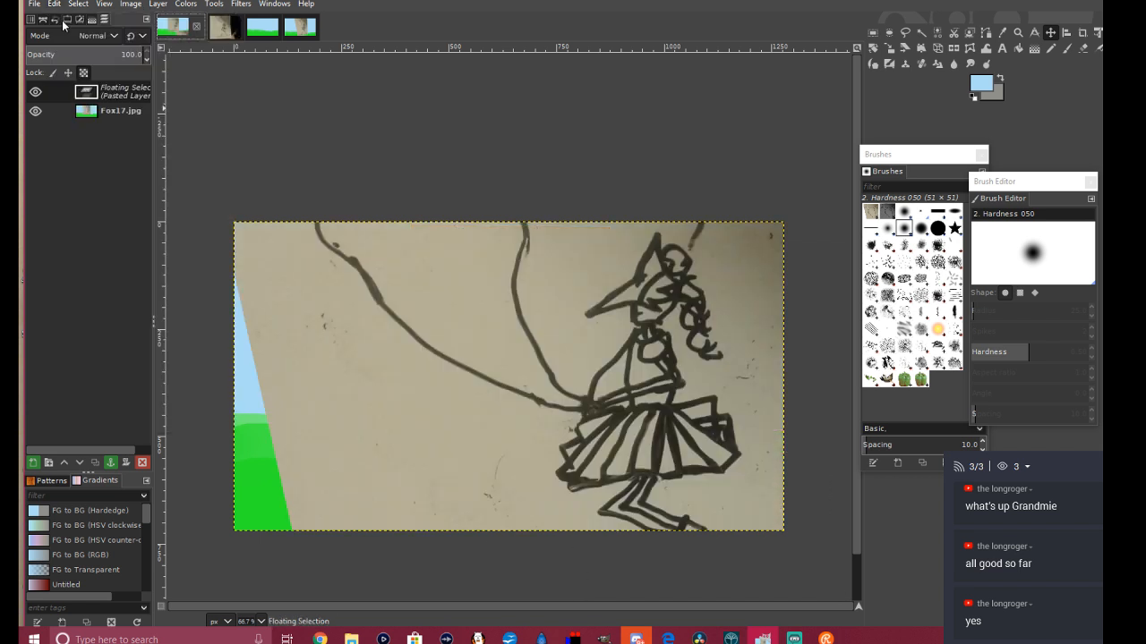
left_click(54, 4)
left_click(76, 21)
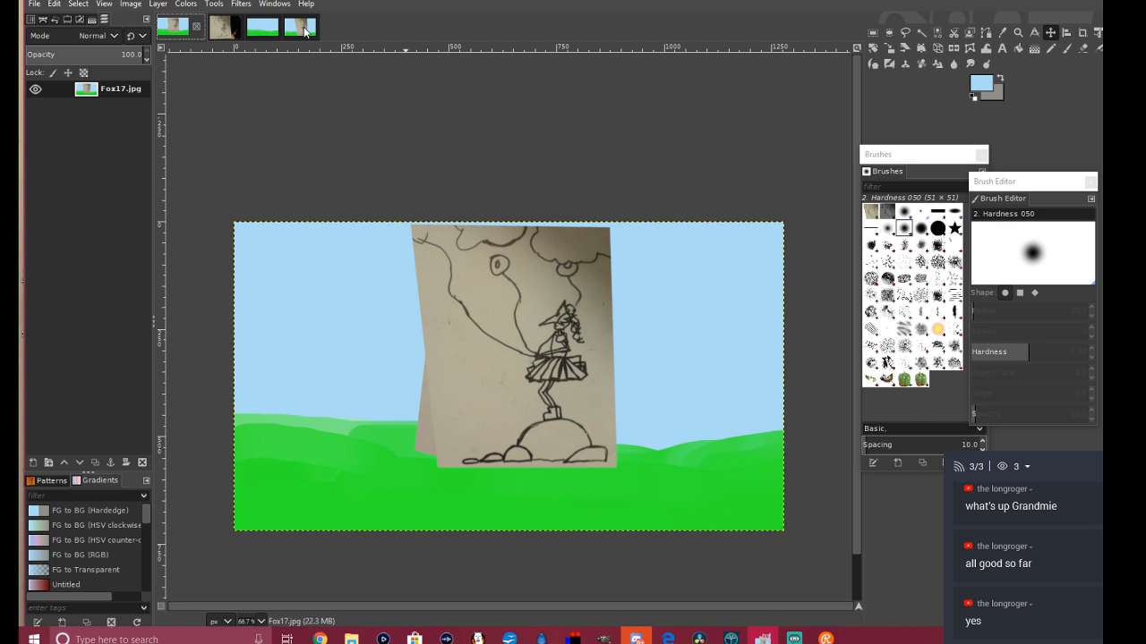
key("shift+s")
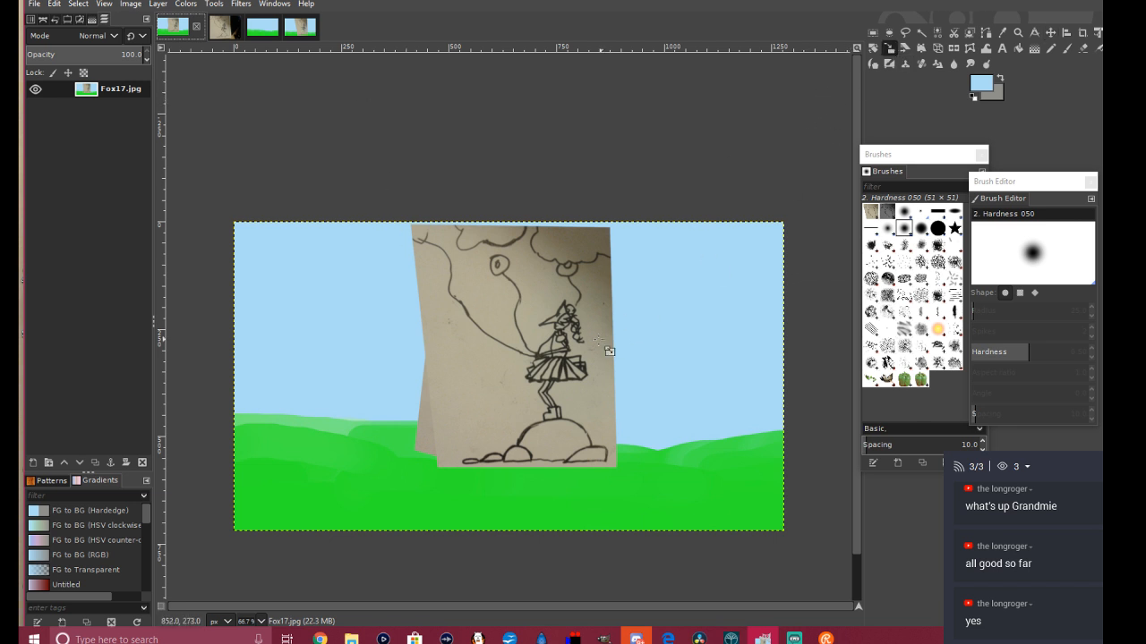
left_click(568, 354)
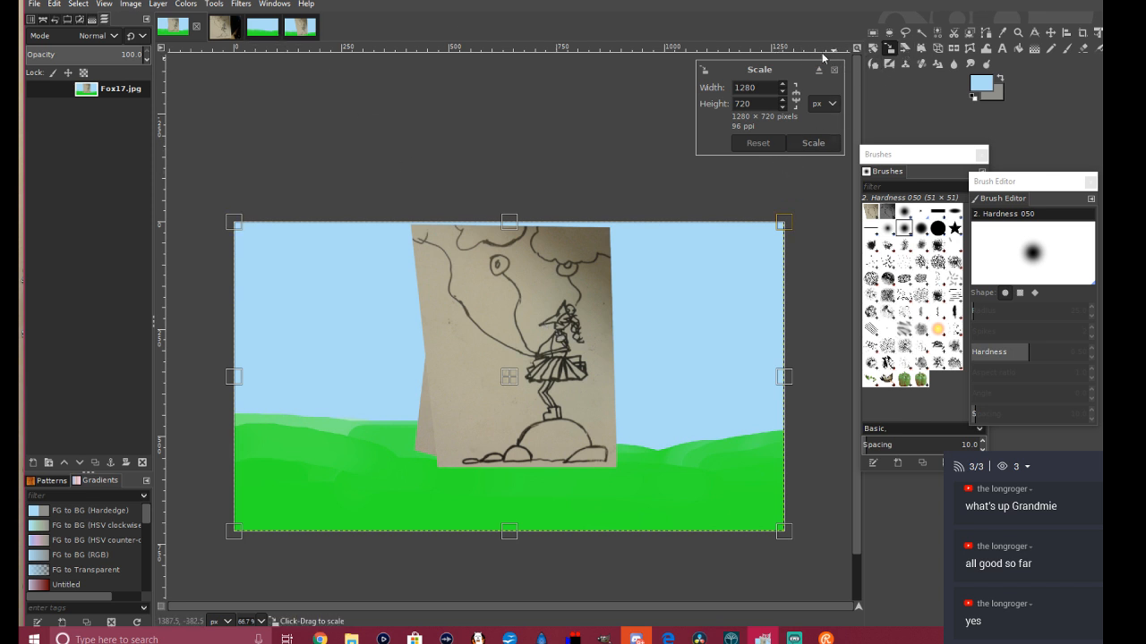
left_click(1050, 32)
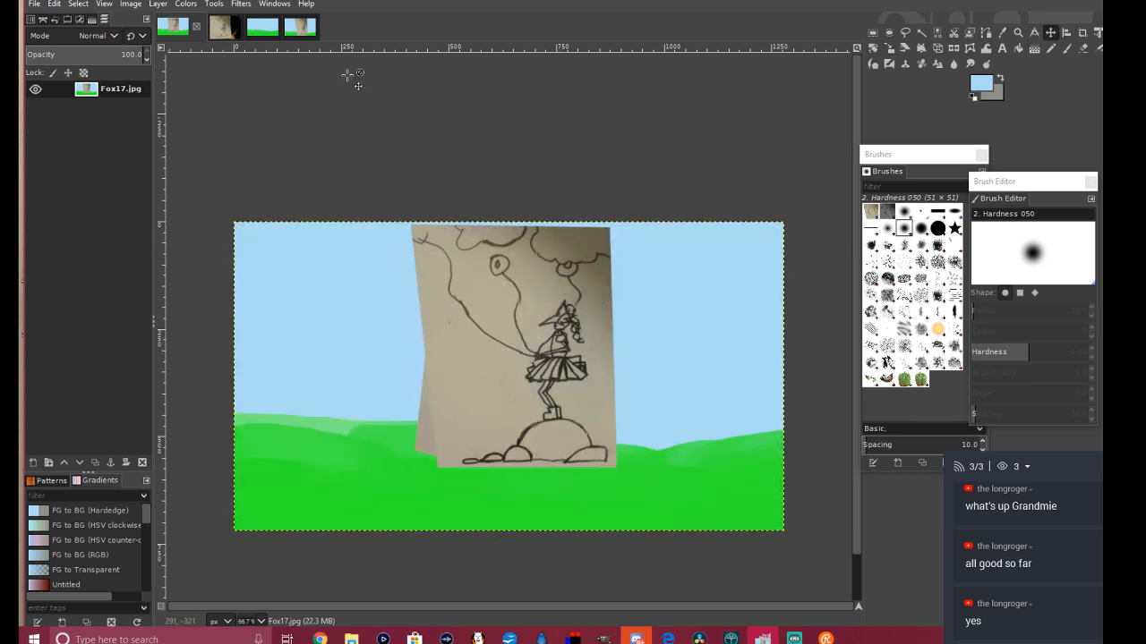
Step: Shift the pasted drawing up and to the left in the new landscape image and scale it to 514 × 673 px
left_click(302, 28)
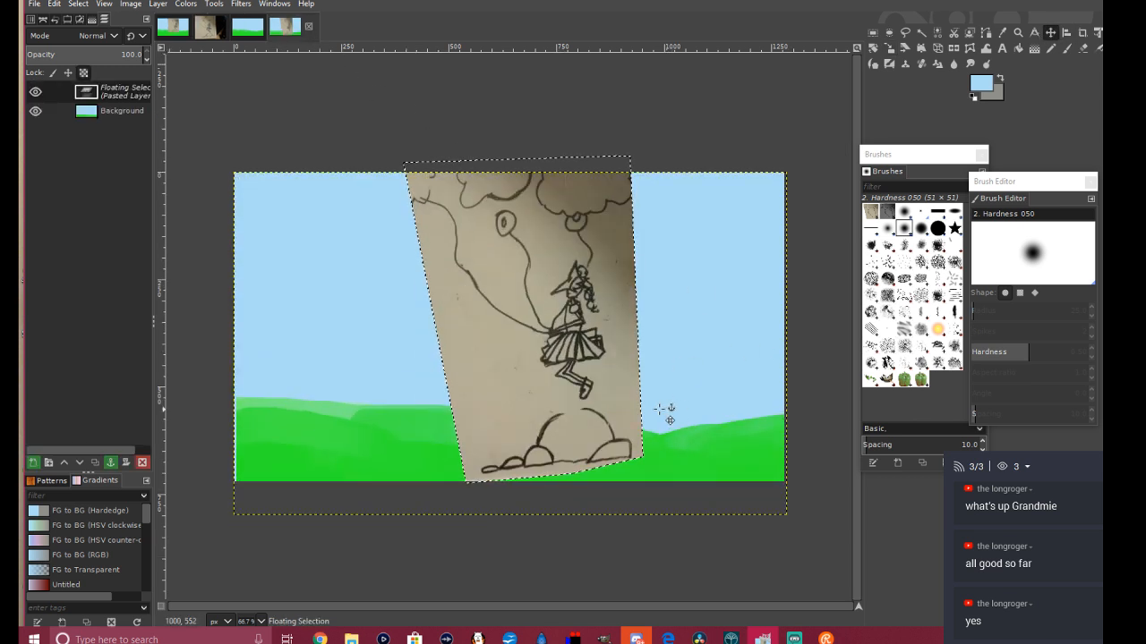
mouse_move(592, 418)
left_mouse_down()
mouse_move(565, 401)
mouse_move(571, 414)
left_mouse_up()
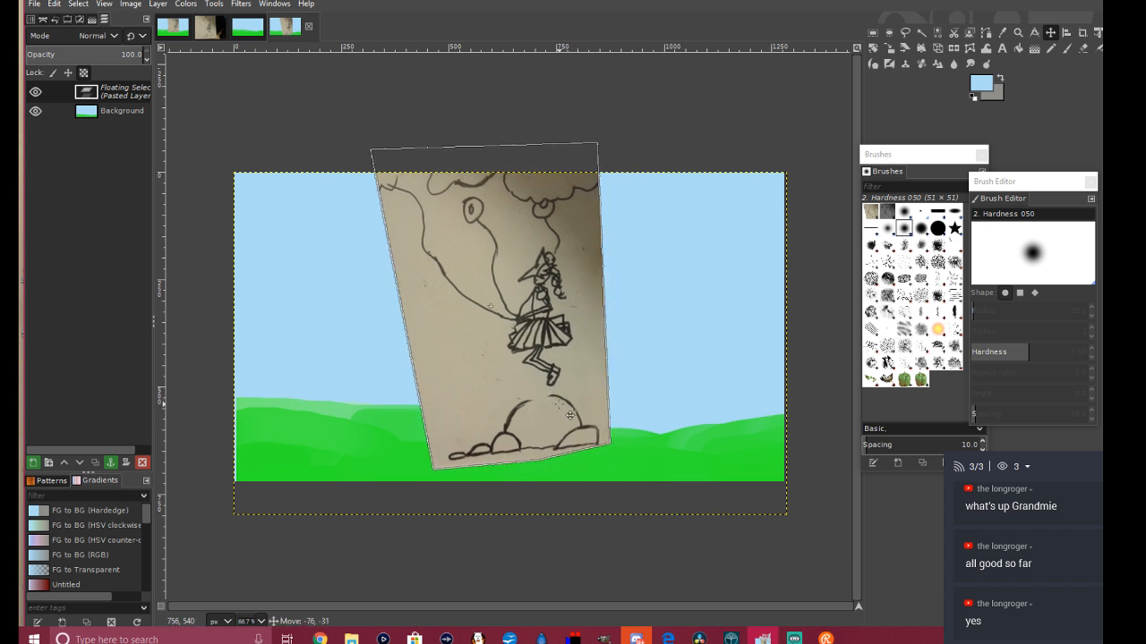
left_click(889, 47)
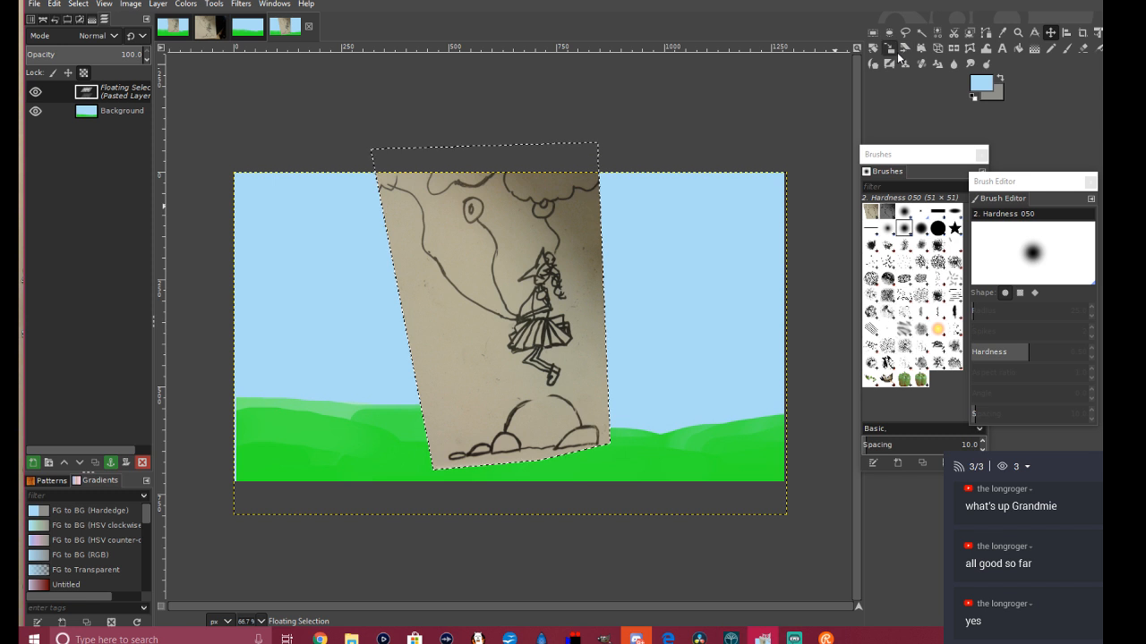
left_click(506, 306)
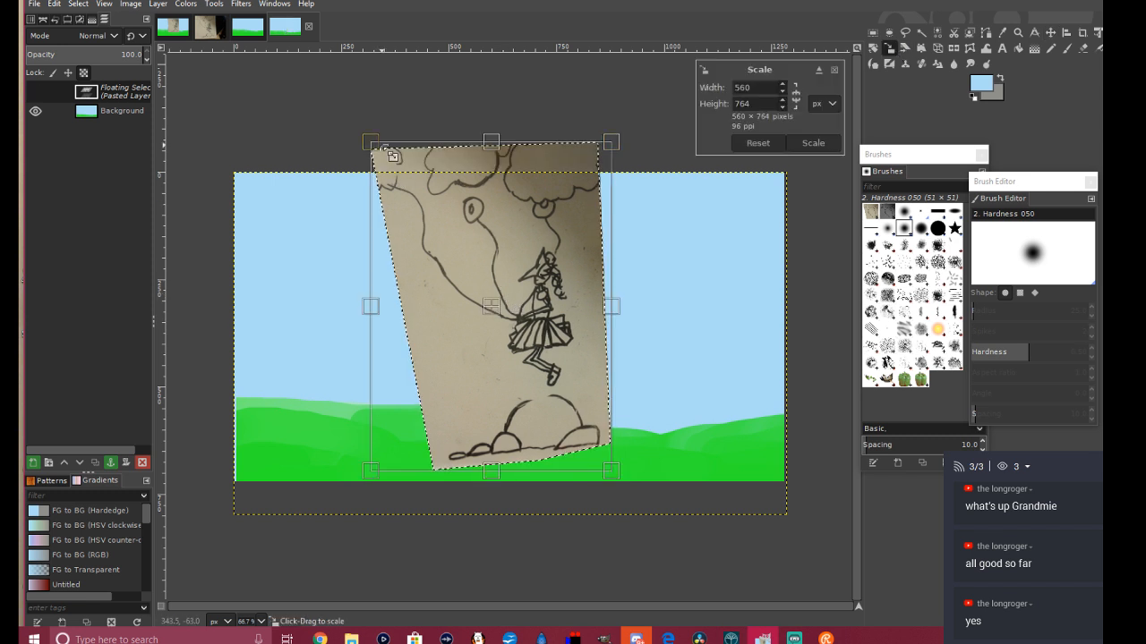
left_click_drag(374, 150, 375, 156)
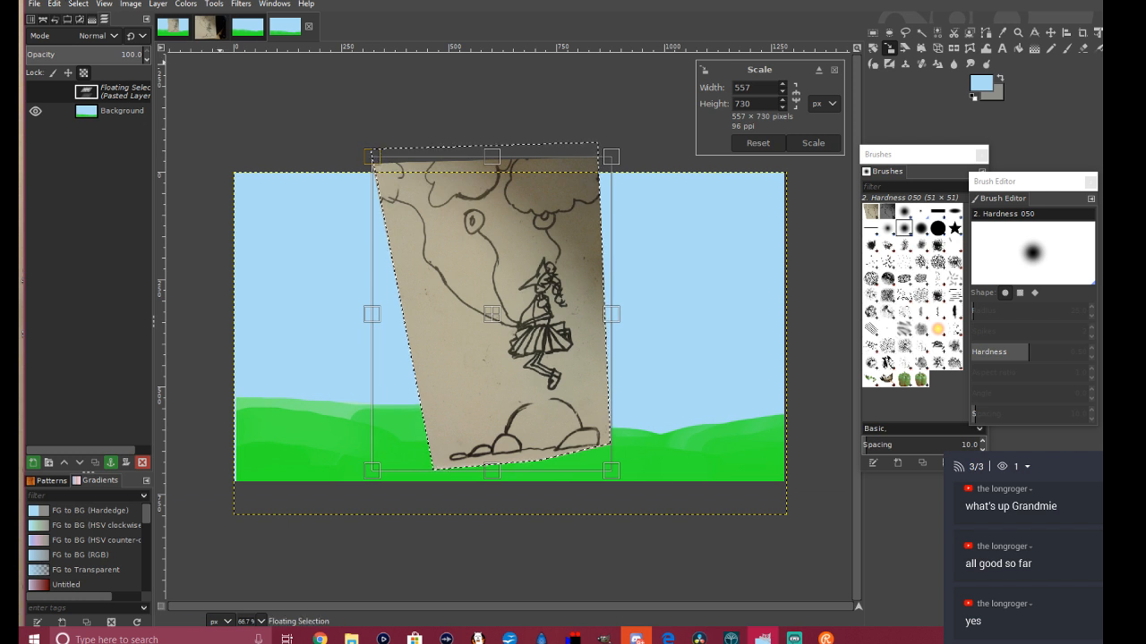
left_click(173, 30)
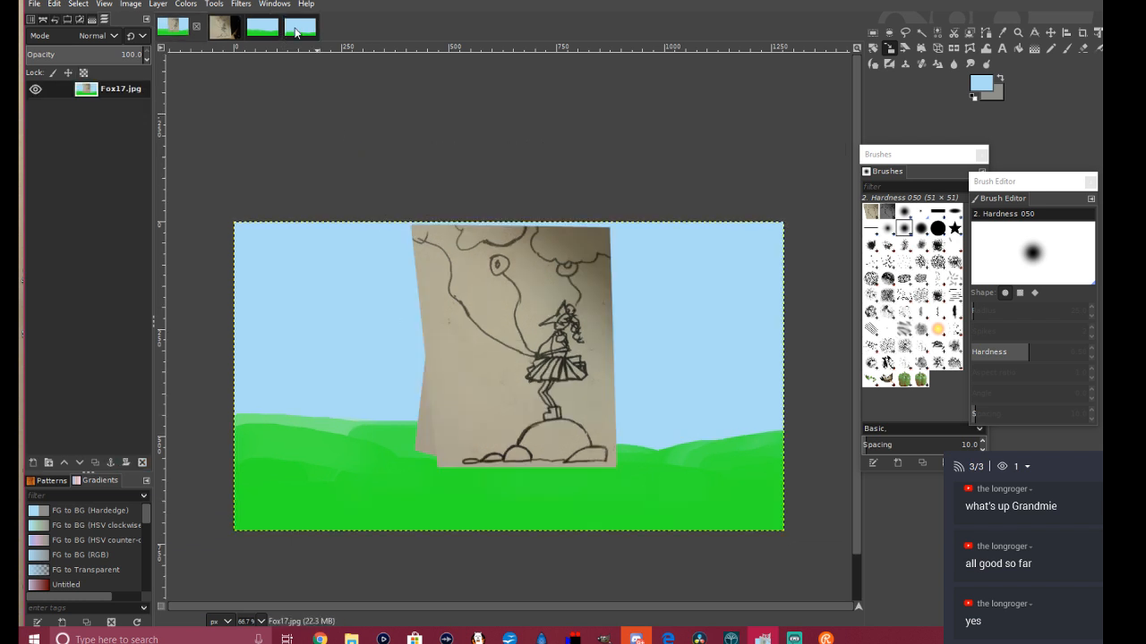
left_click(296, 32)
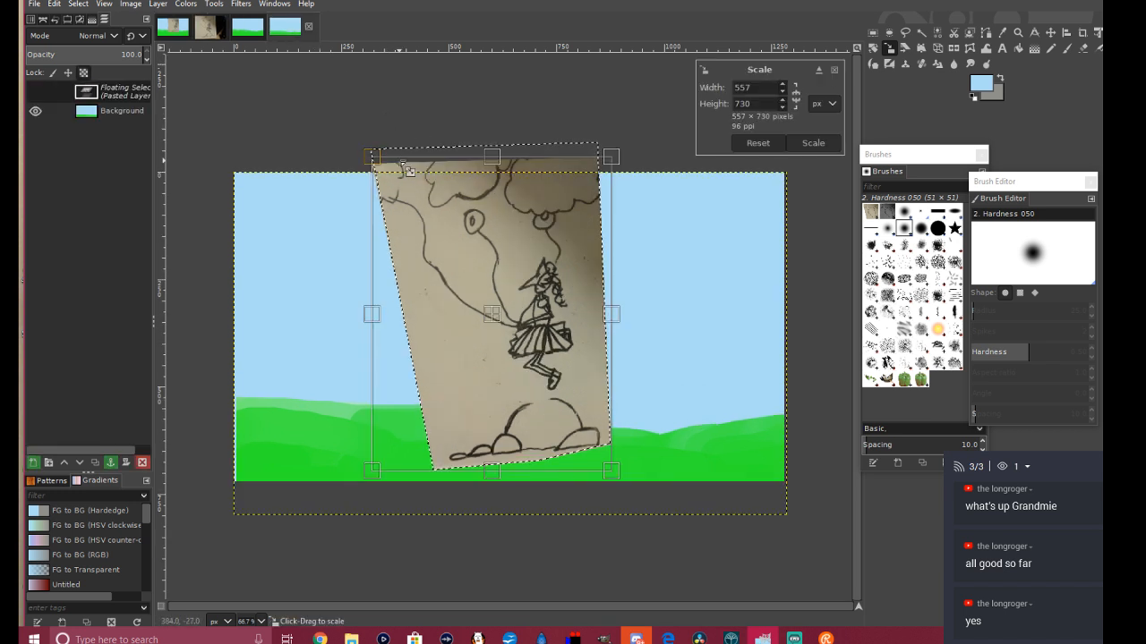
left_click_drag(374, 155, 382, 163)
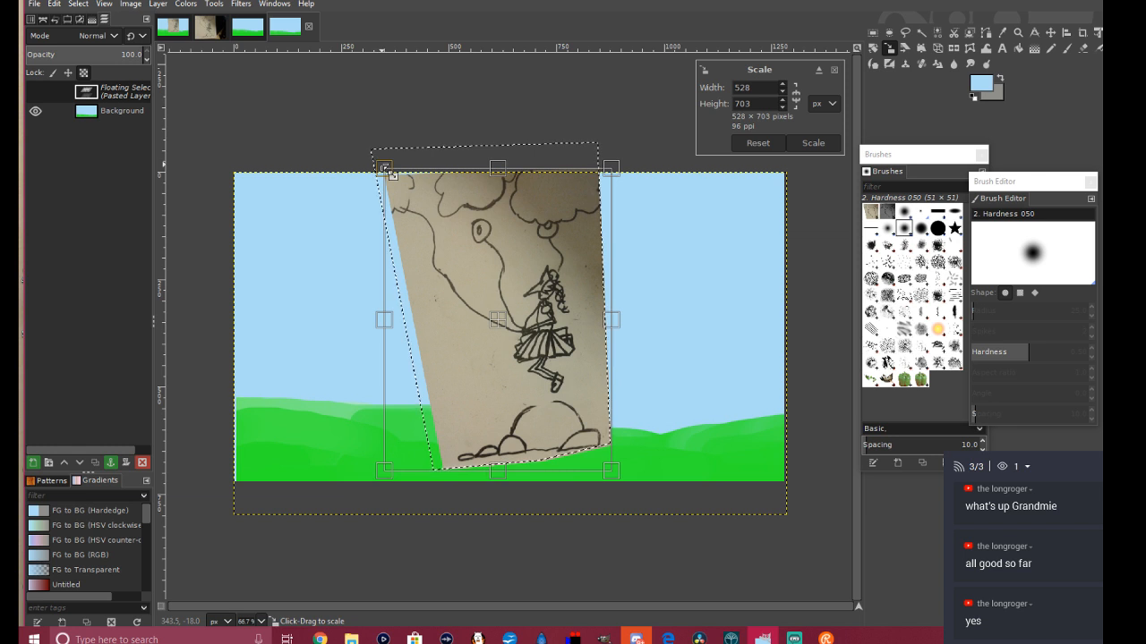
left_click_drag(386, 169, 391, 180)
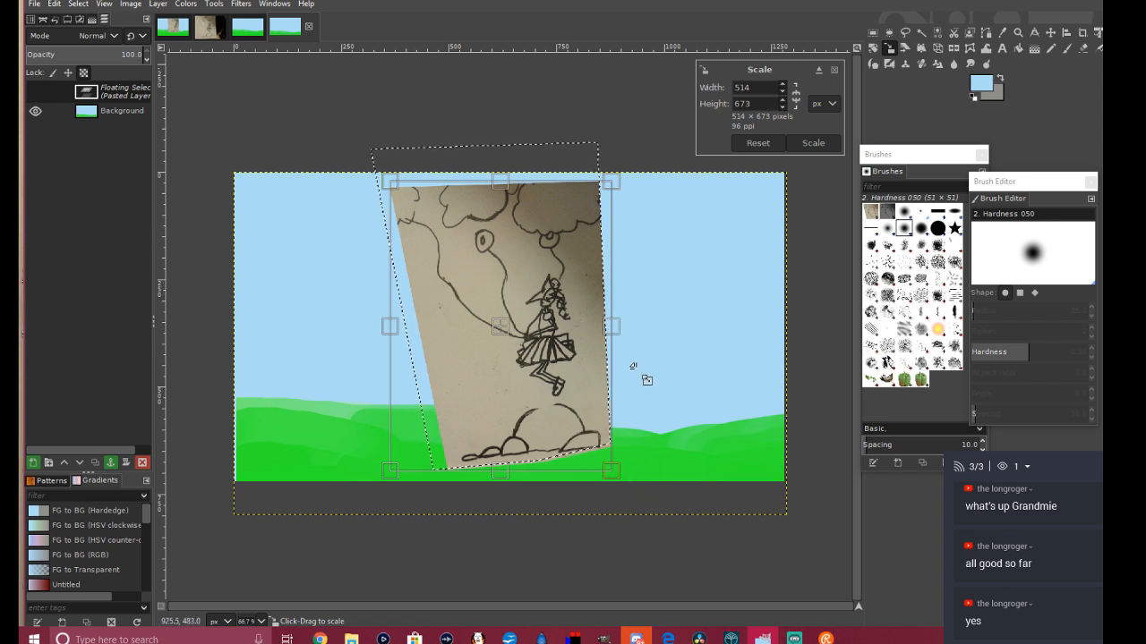
left_click(812, 144)
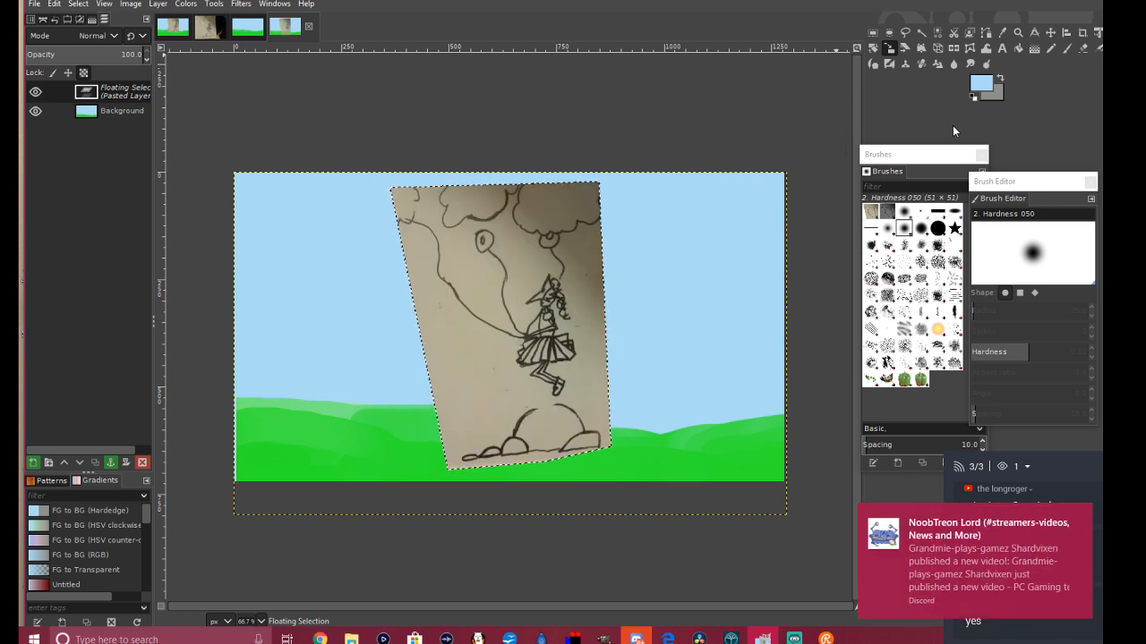
Step: Close Fox17.jpg and return to the new landscape image with the scaled drawing
left_click(1049, 34)
left_click(177, 34)
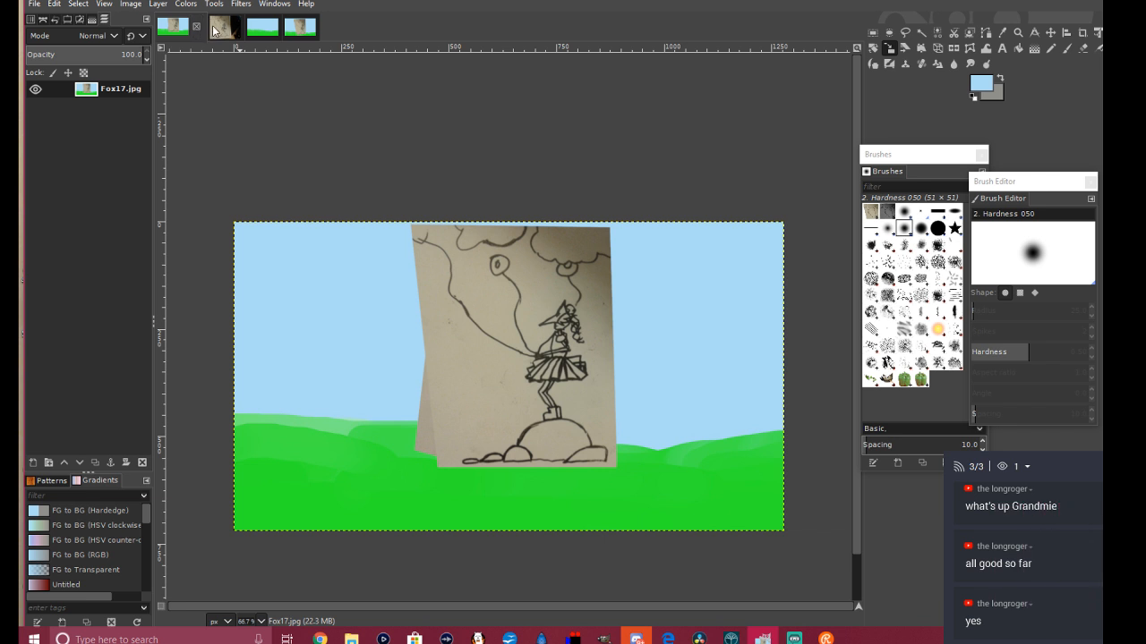
left_click(198, 28)
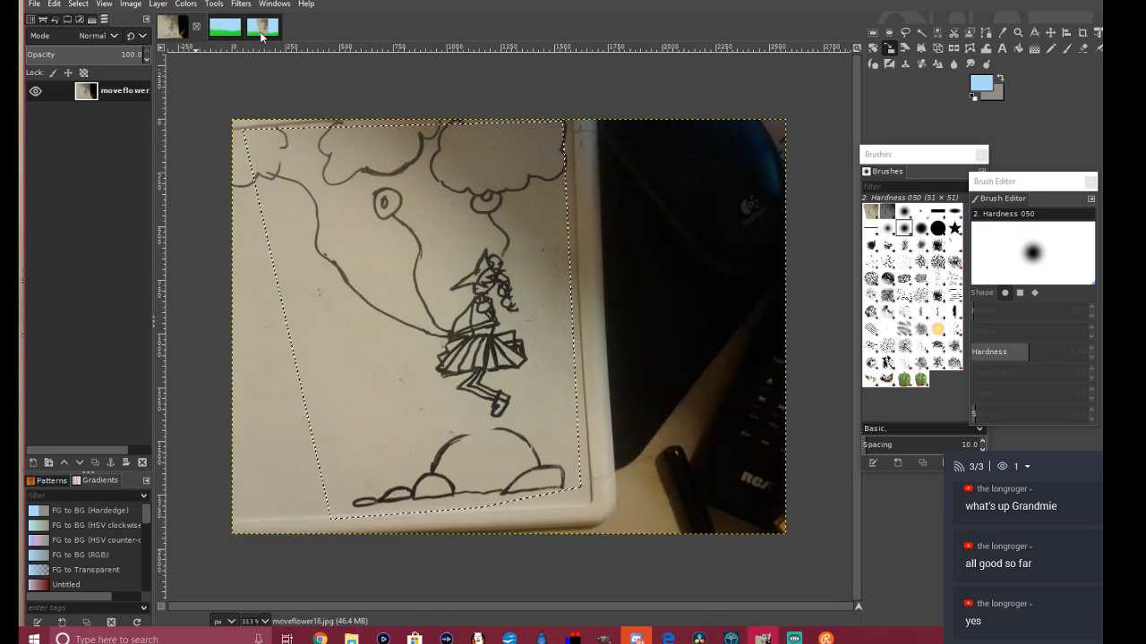
left_click(261, 32)
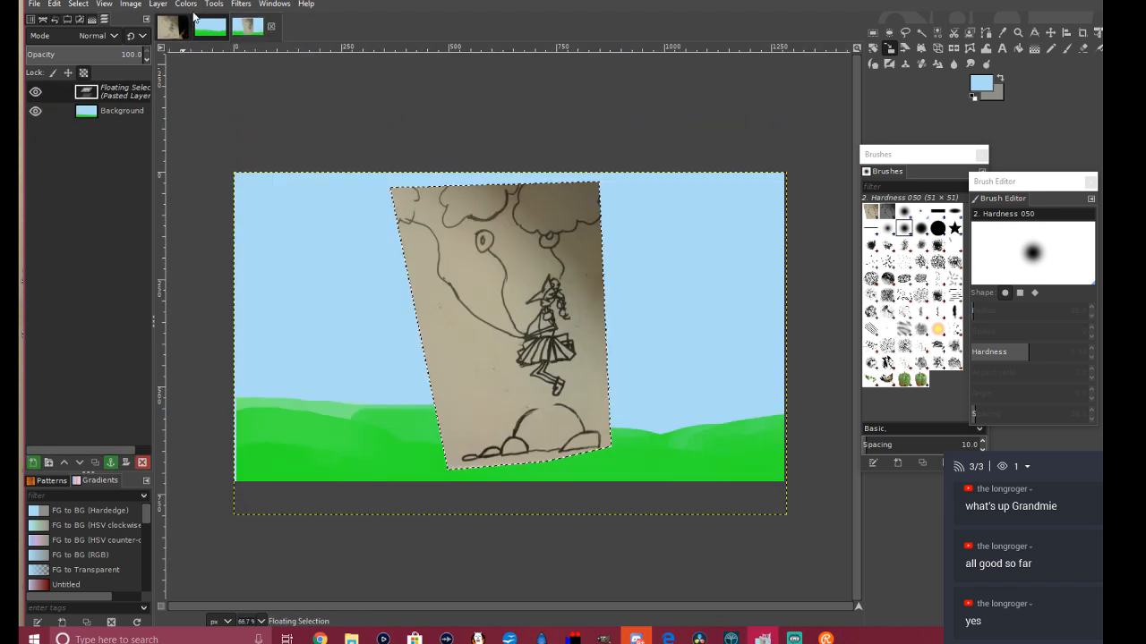
Step: Export the new landscape image as Fox18.jpg into the Thumbnails folder
left_click(35, 5)
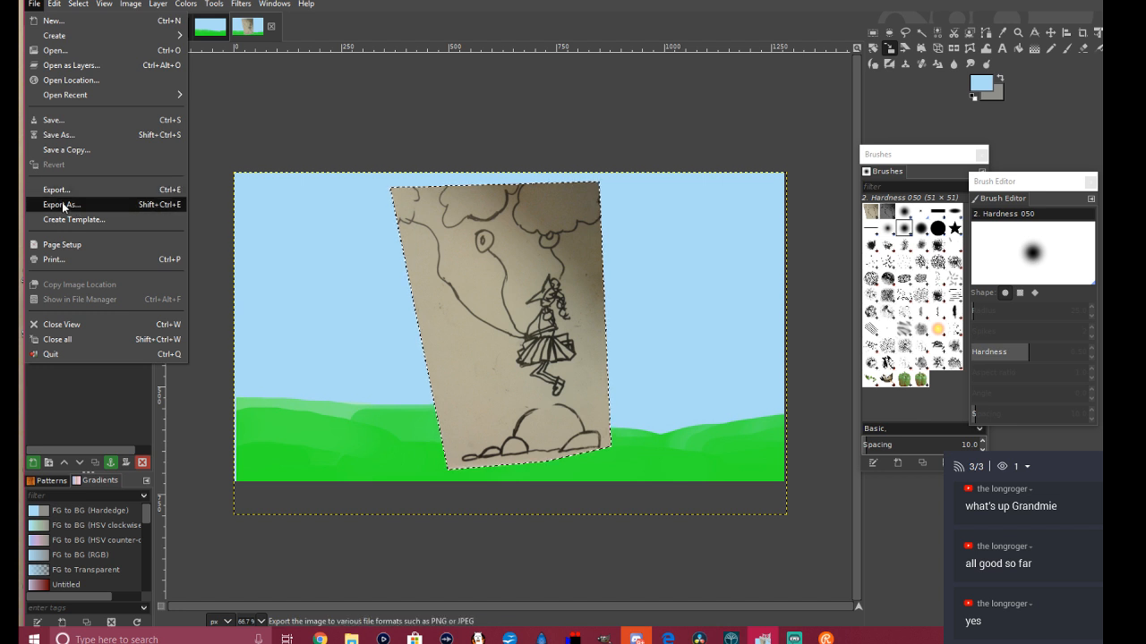
left_click(62, 205)
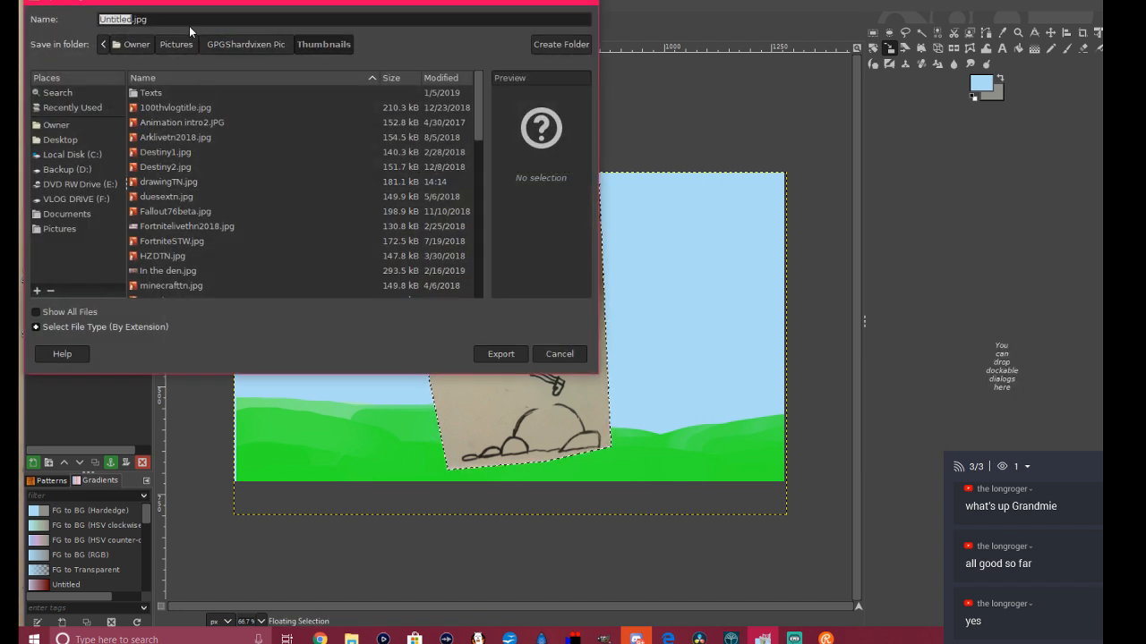
type("Fox")
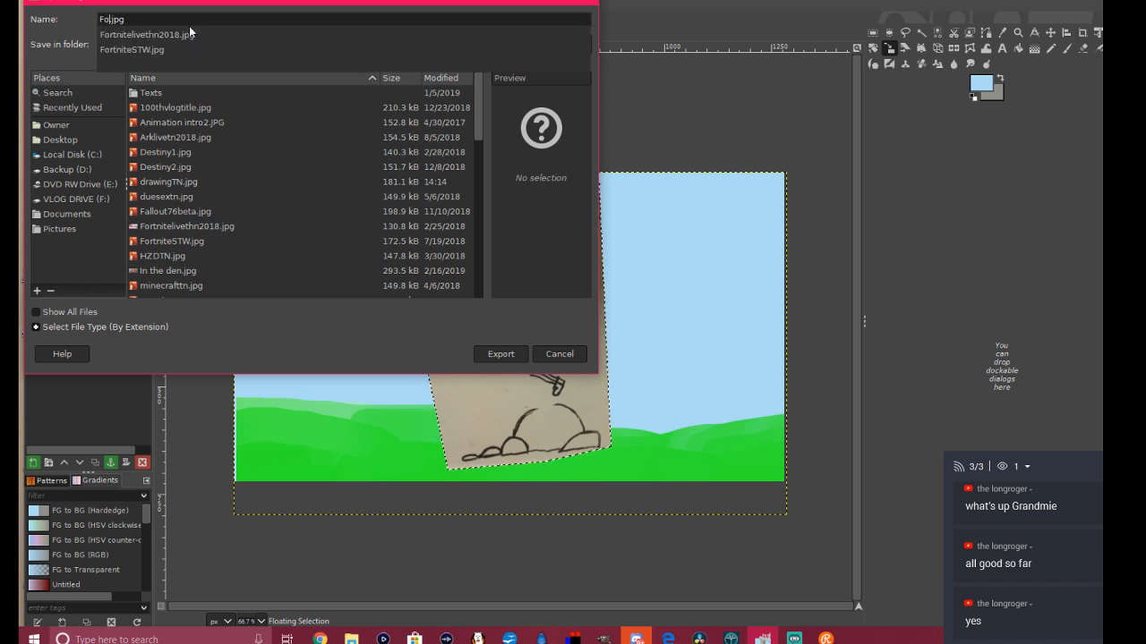
type("18")
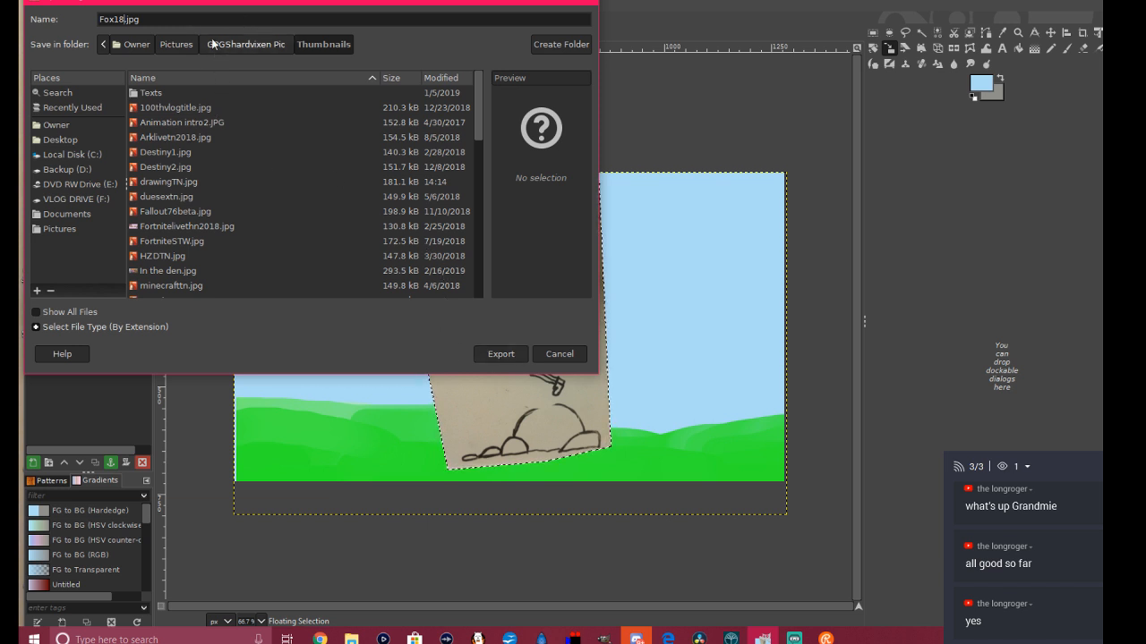
left_click(490, 356)
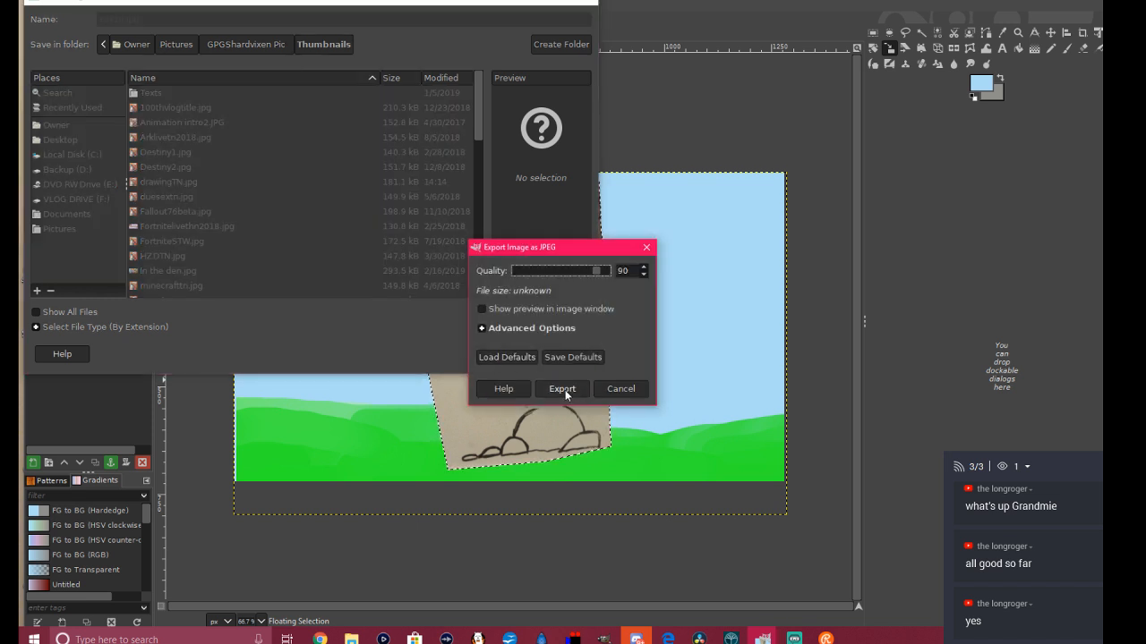
left_click(565, 389)
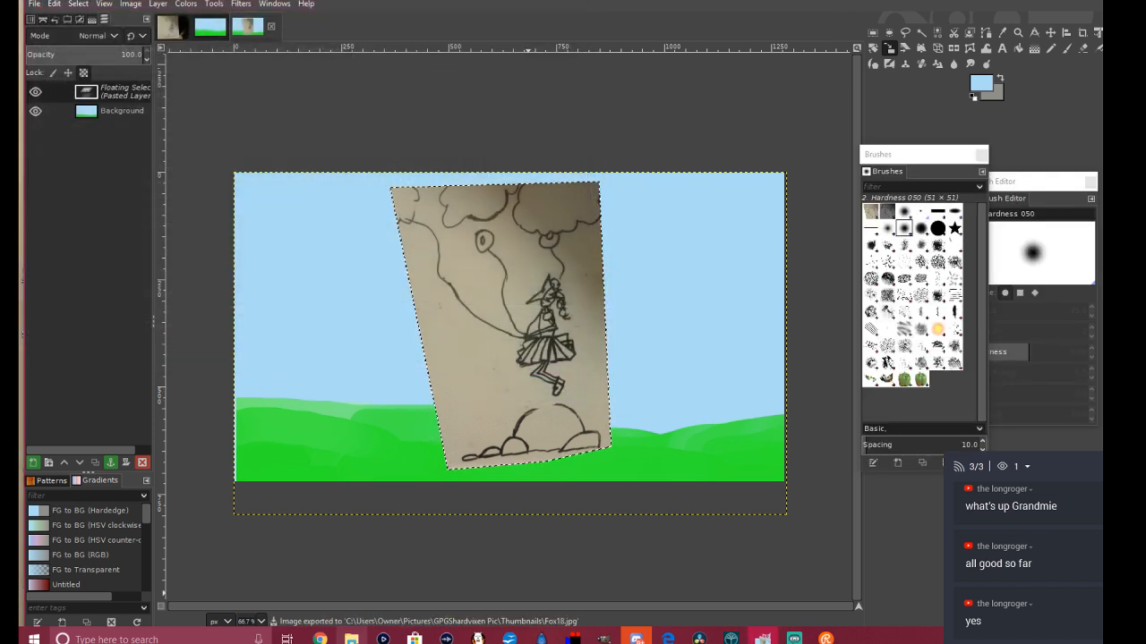
Step: Switch to File Explorer and open the MovingFox folder under Videos > Animation
left_click(351, 639)
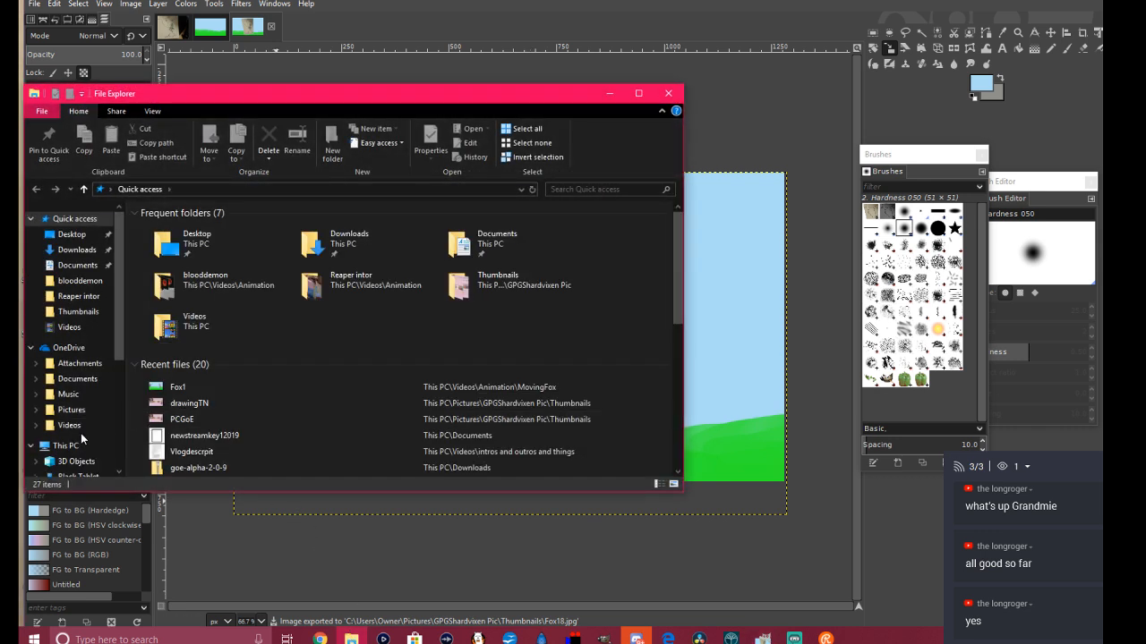
scroll(82, 437, "down", 2)
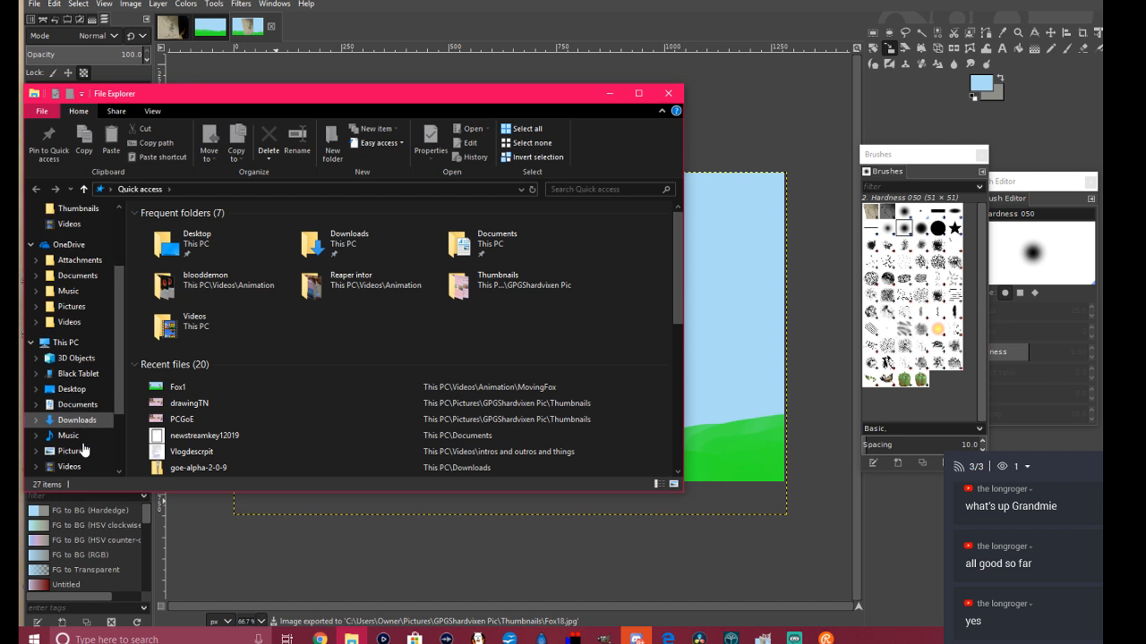
scroll(82, 452, "down", 1)
left_click(81, 454)
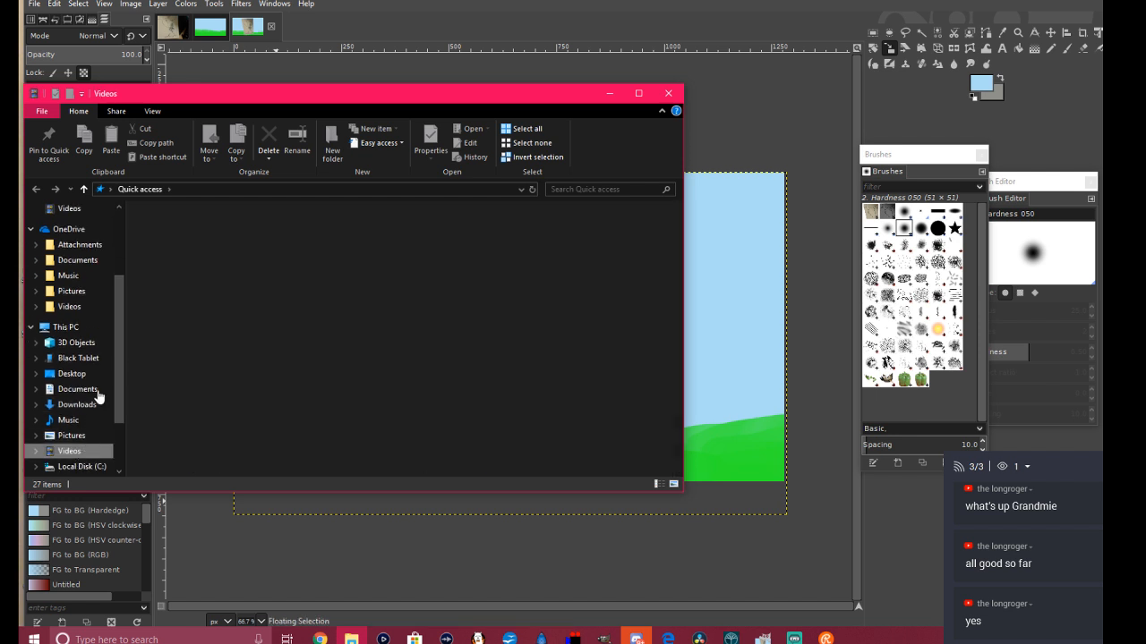
double_click(324, 249)
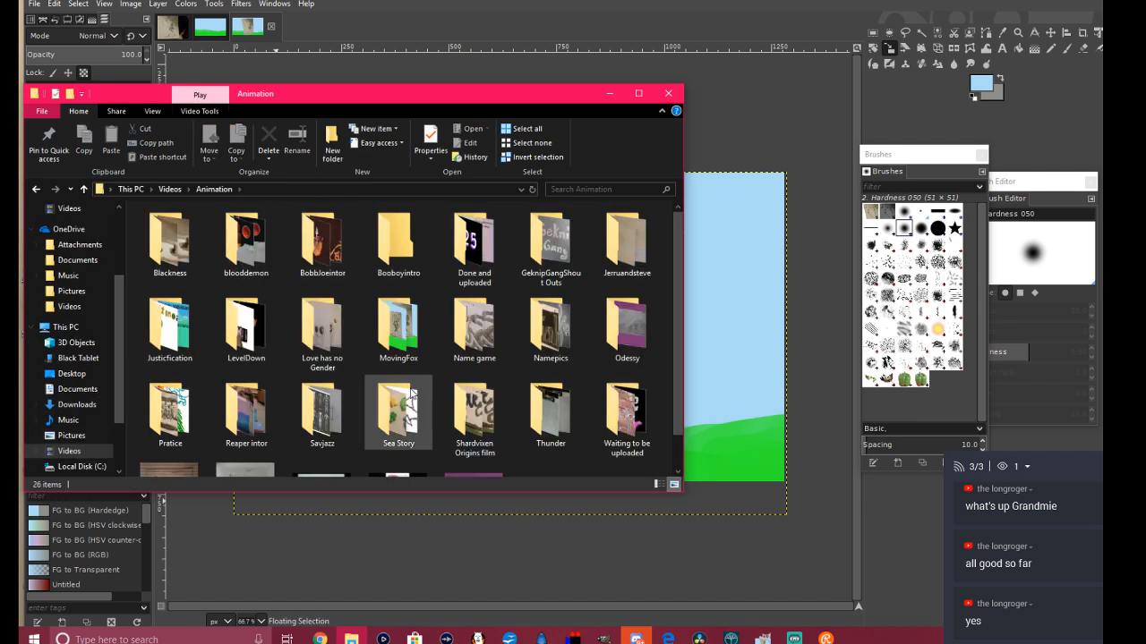
left_click(403, 351)
double_click(403, 352)
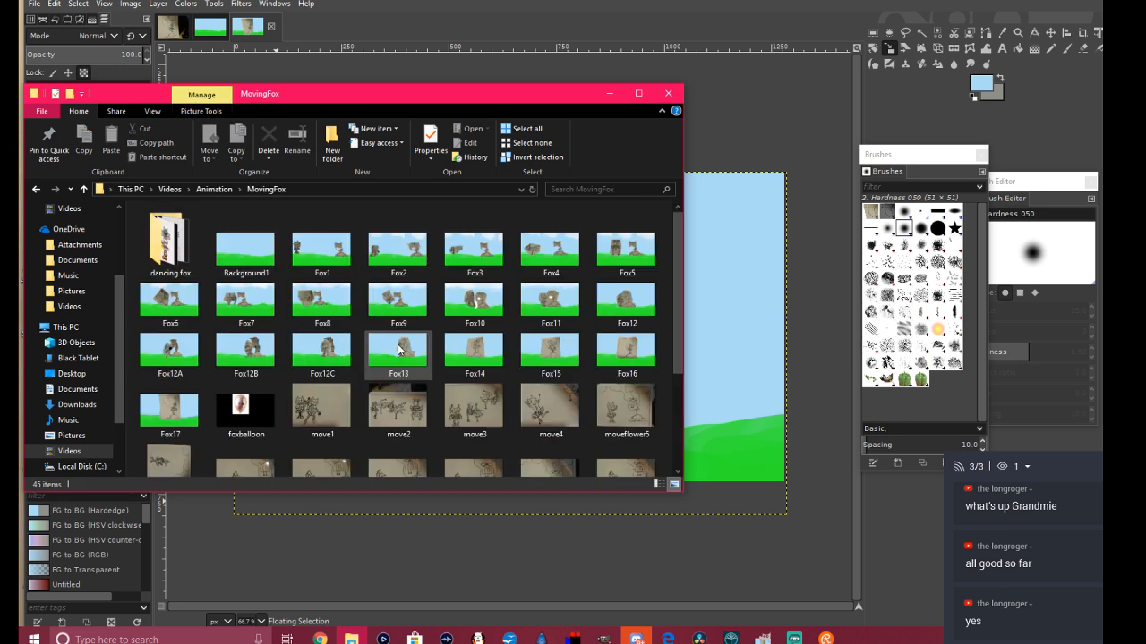
Step: Open the Fox1 frame from the MovingFox folder and flip between it and Fox2 to compare them
left_click(328, 261)
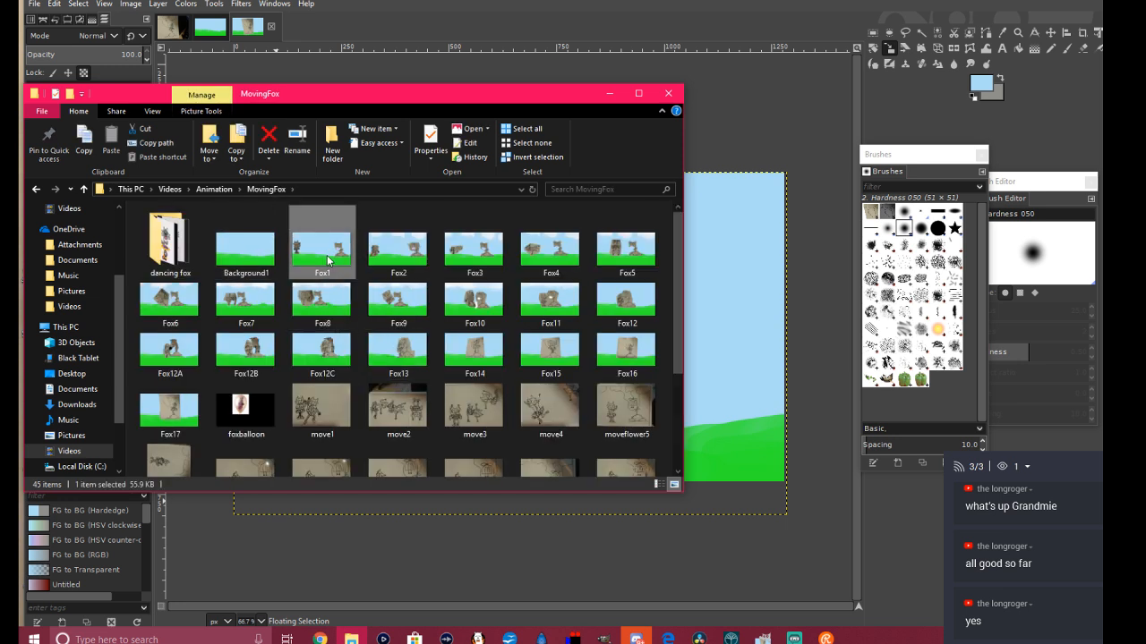
double_click(328, 260)
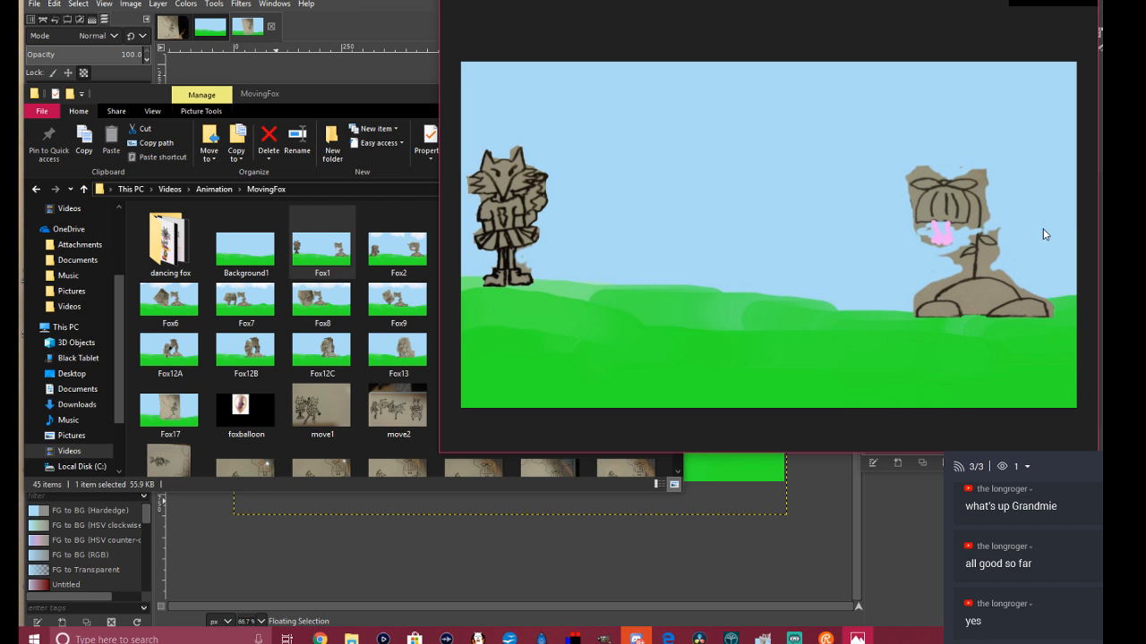
left_click(1071, 240)
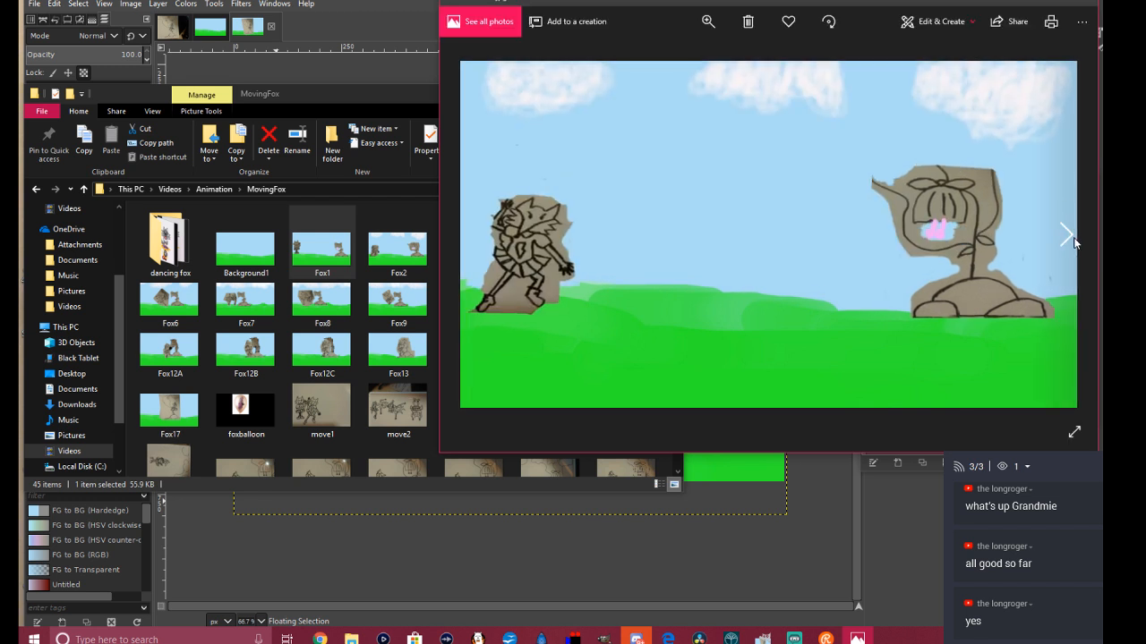
left_click(467, 235)
left_click(467, 235)
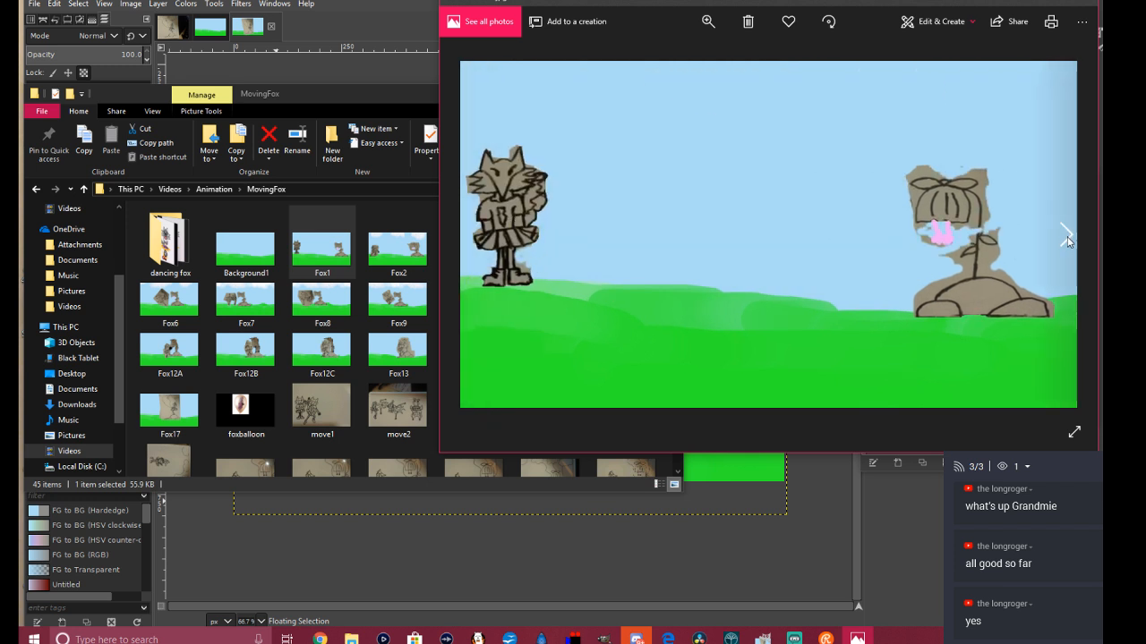
left_click(1064, 236)
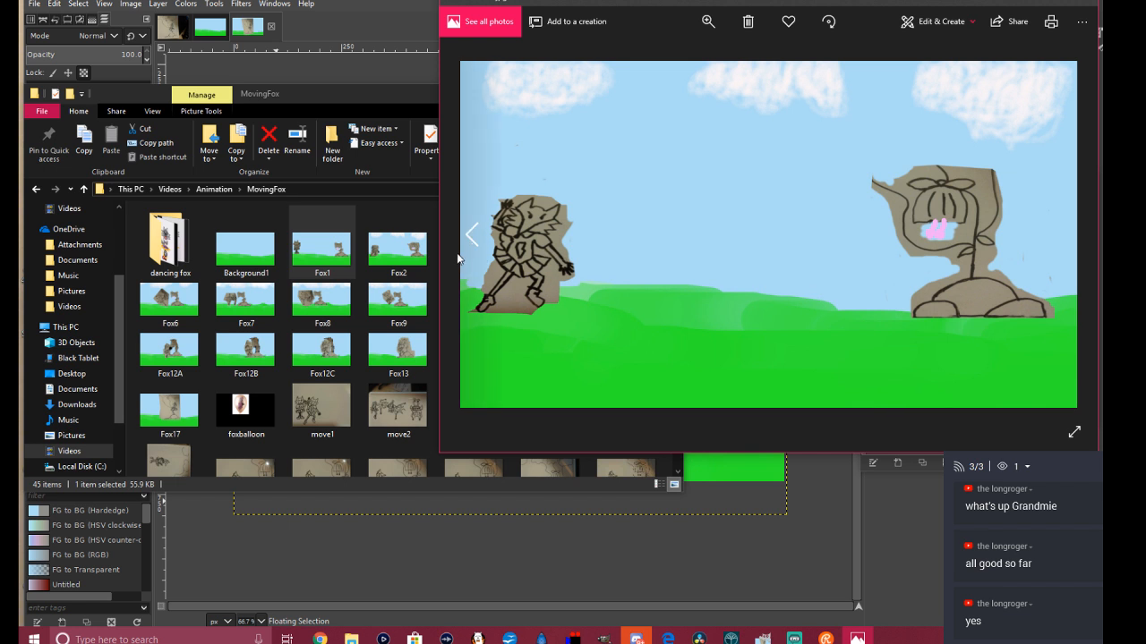
left_click(470, 236)
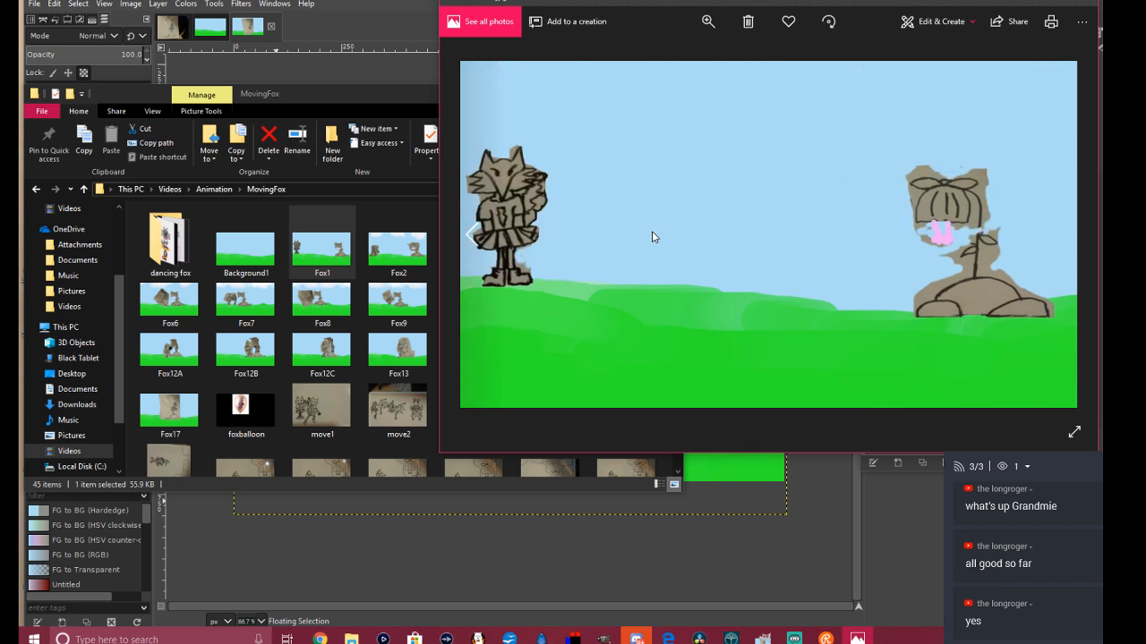
Step: Advance through the animation frames from Fox1 to Fox7 and compare Fox6 with Fox7
left_click(1065, 239)
left_click(1065, 238)
left_click(1065, 238)
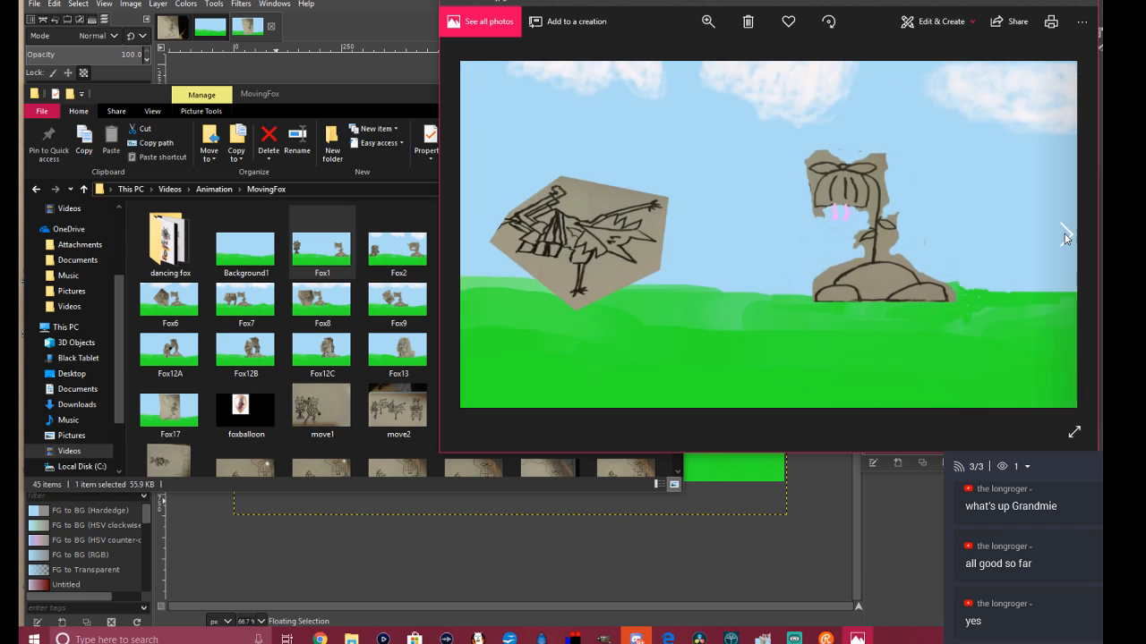
left_click(1065, 238)
left_click(1065, 238)
left_click(1065, 238)
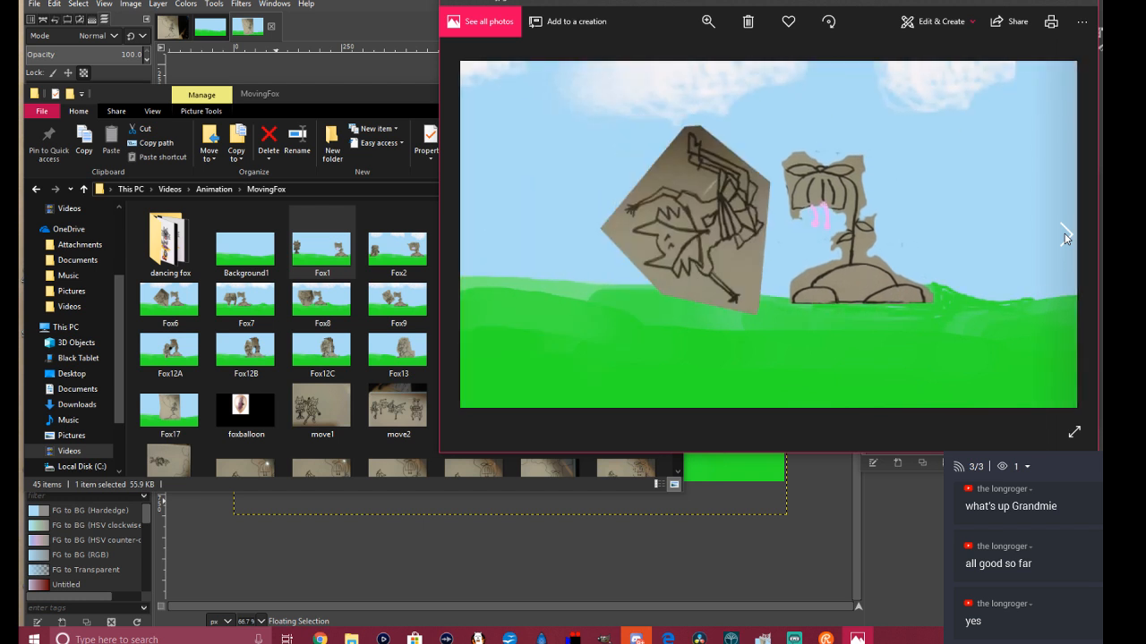
left_click(1065, 238)
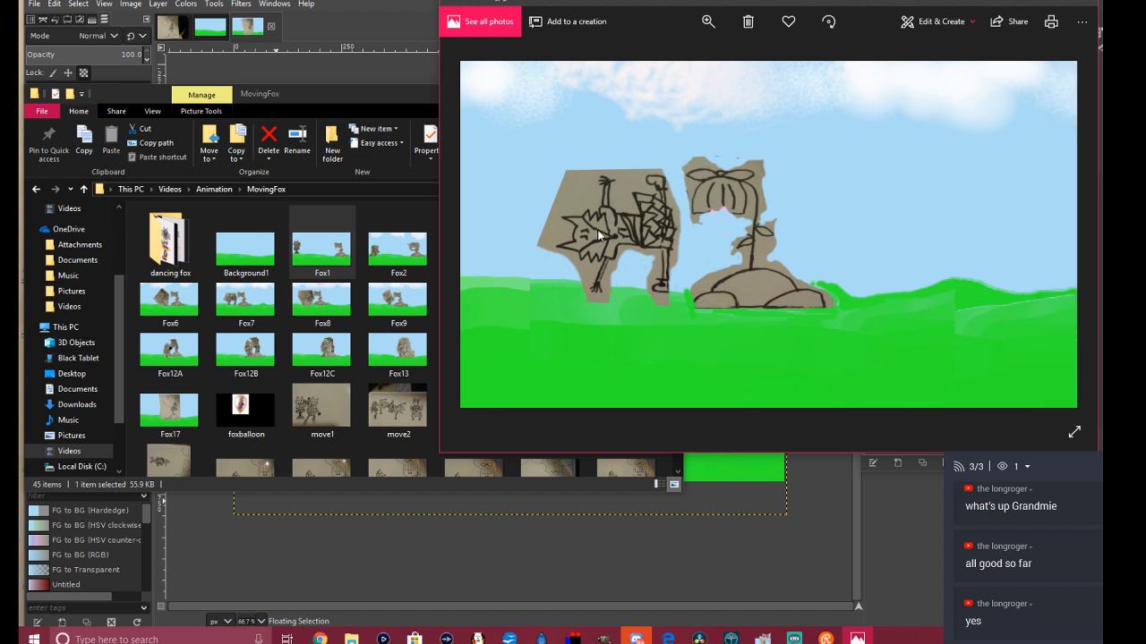
left_click(475, 231)
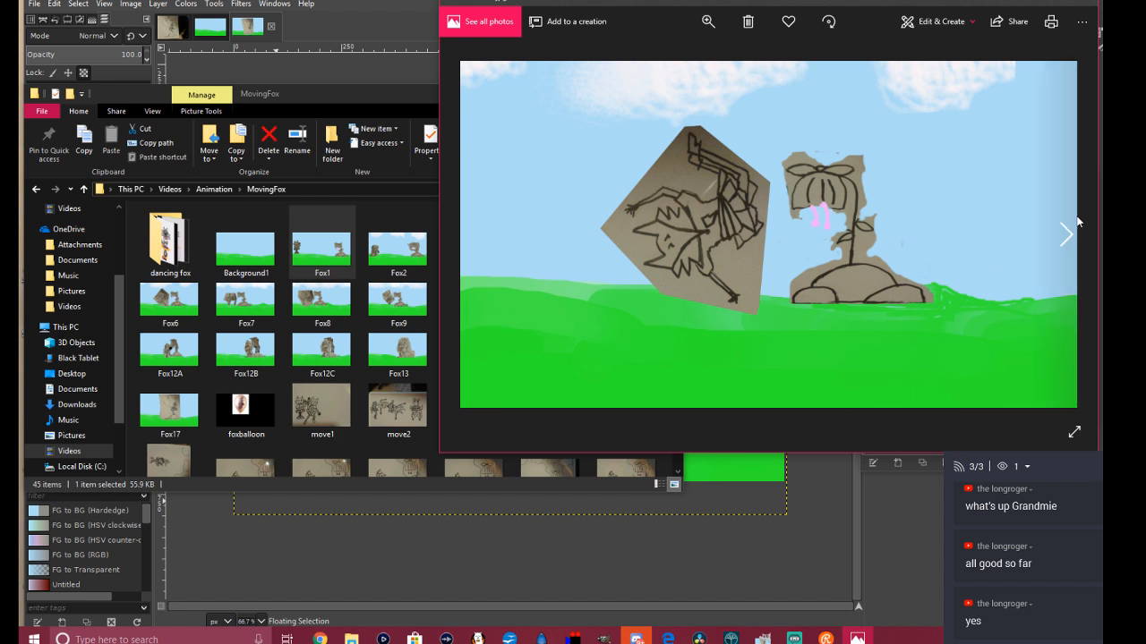
left_click(1063, 234)
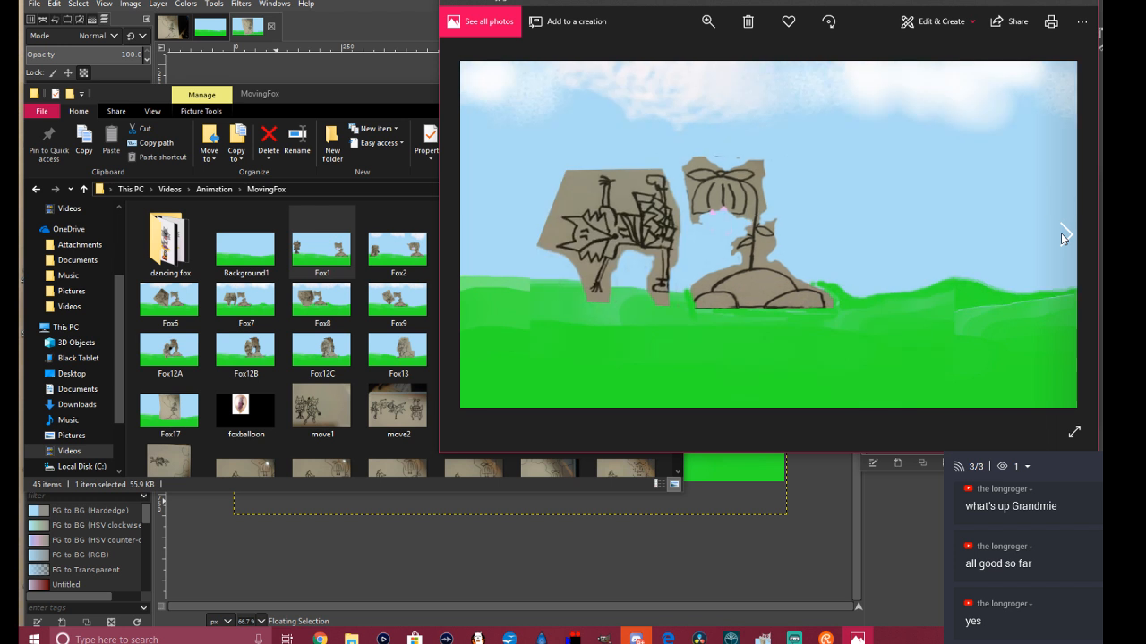
Step: Continue viewing the frame sequence one image at a time from Fox8 to Fox12B
left_click(1062, 233)
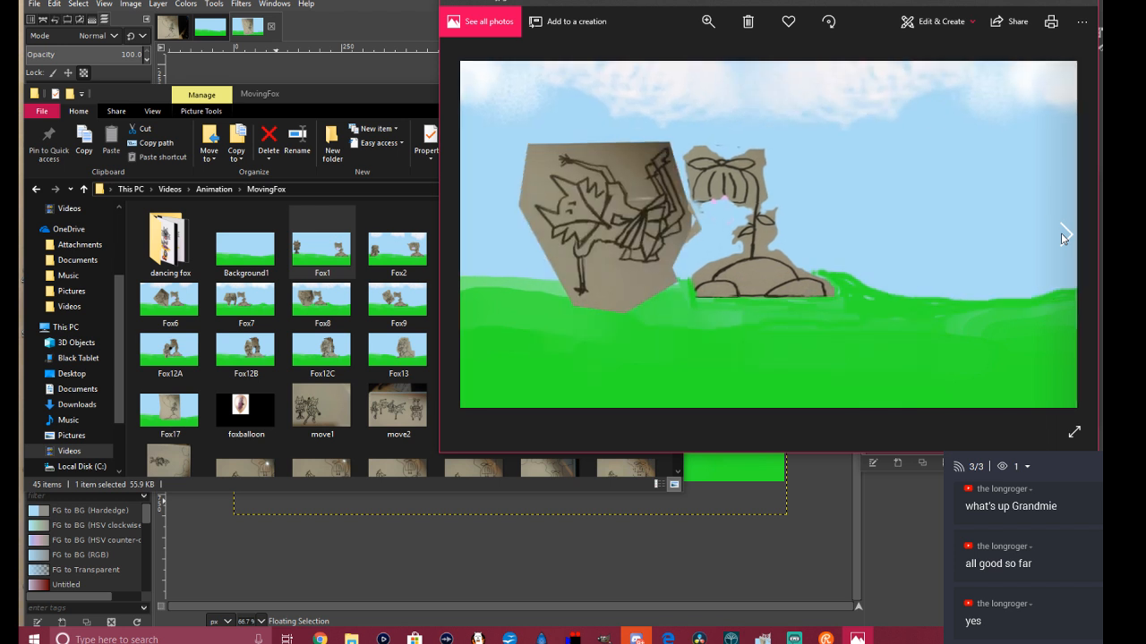
left_click(1061, 233)
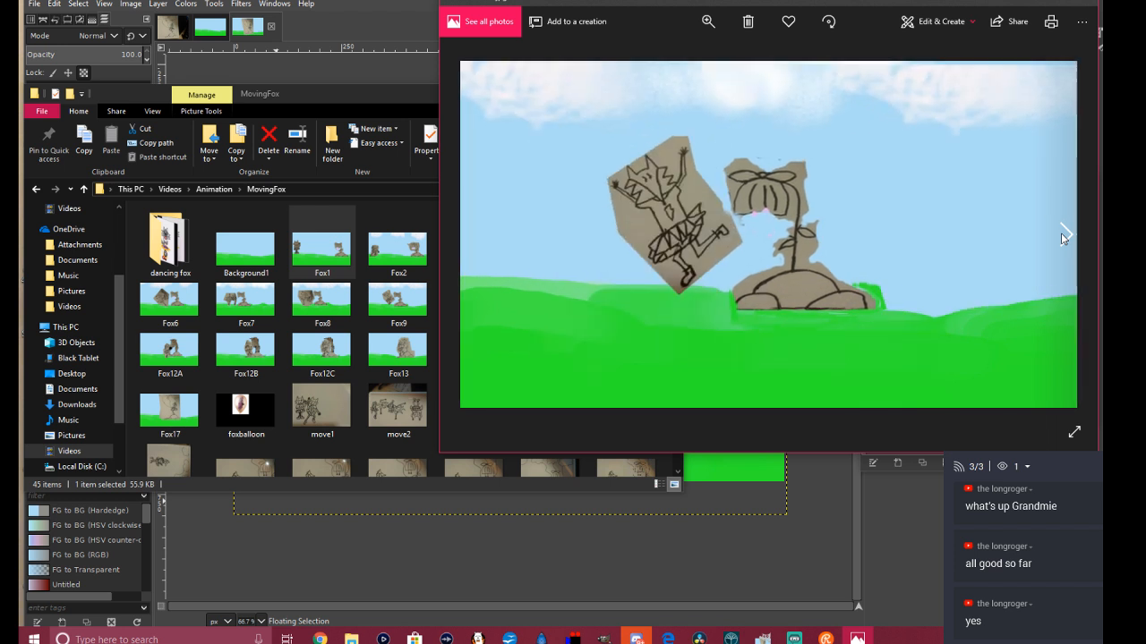
left_click(1061, 234)
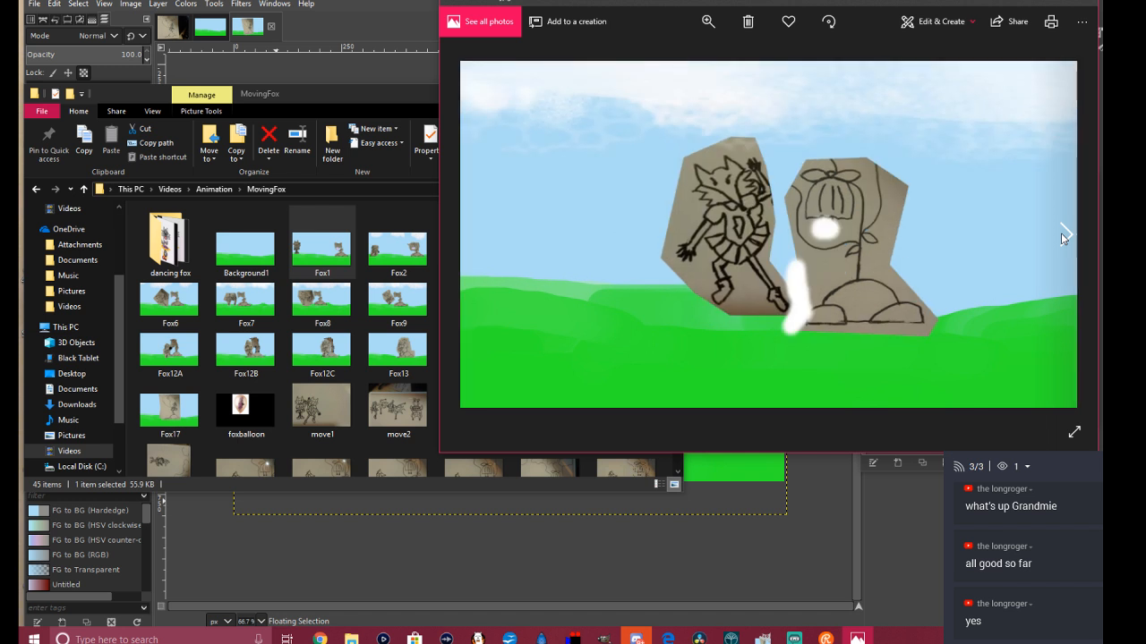
left_click(1061, 233)
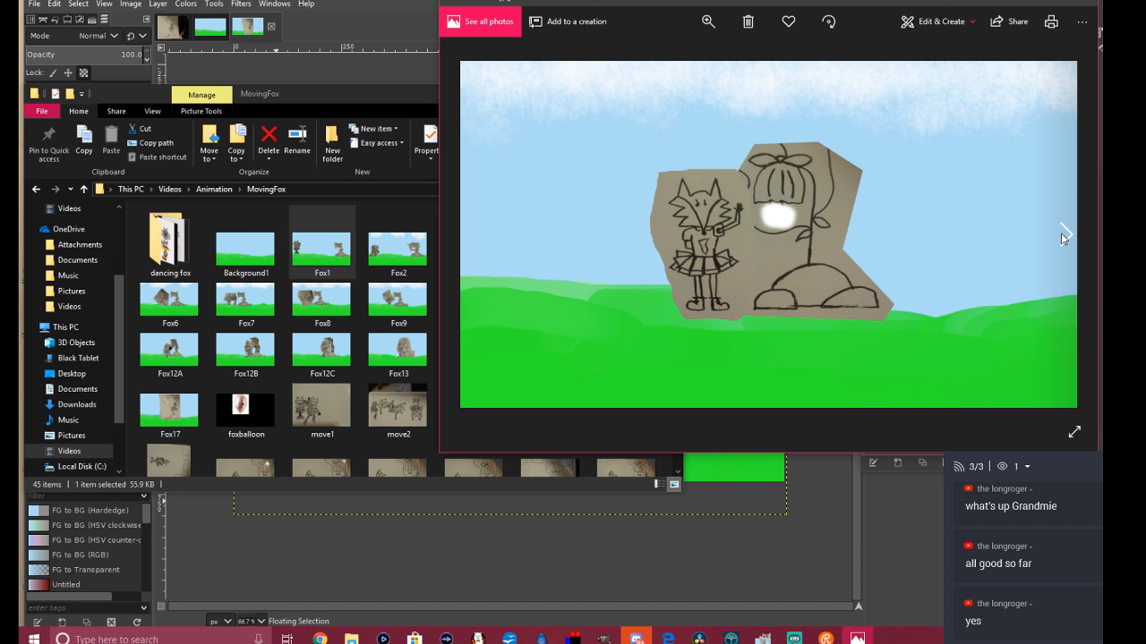
left_click(1061, 233)
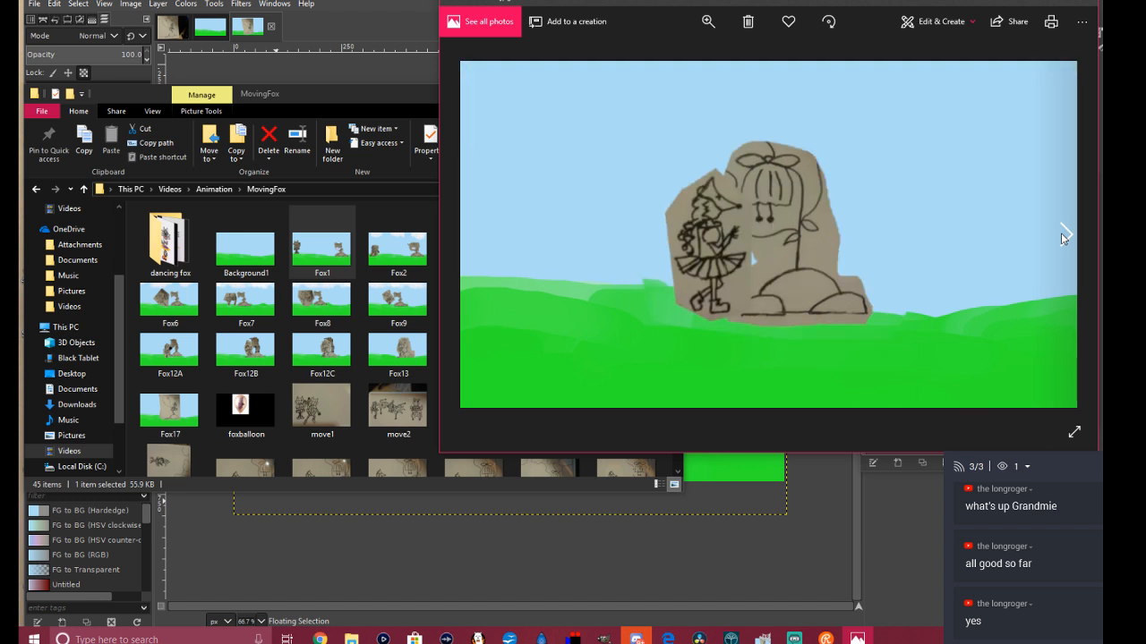
left_click(1061, 233)
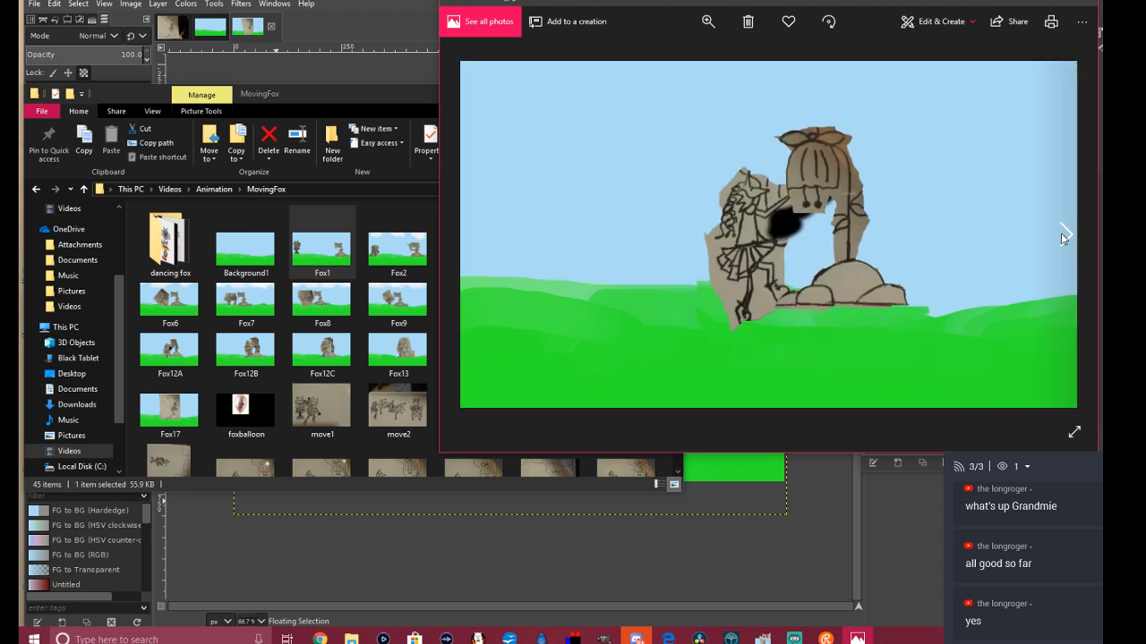
left_click(1061, 232)
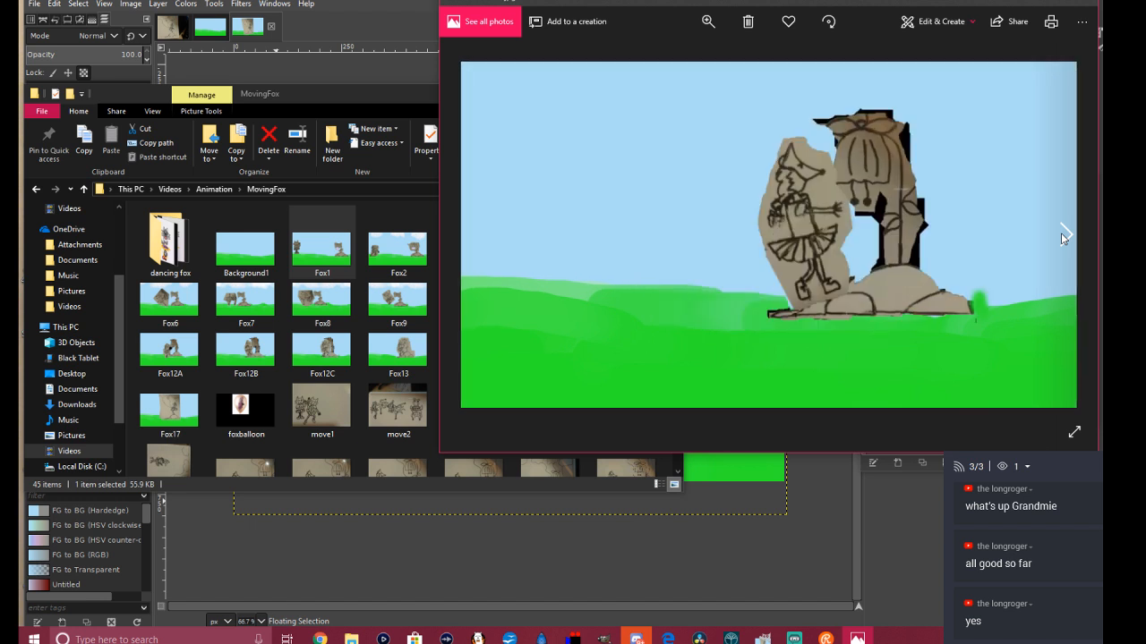
Step: Go back to Fox12 and replay the frames from there through Fox13
left_click(464, 251)
left_click(464, 251)
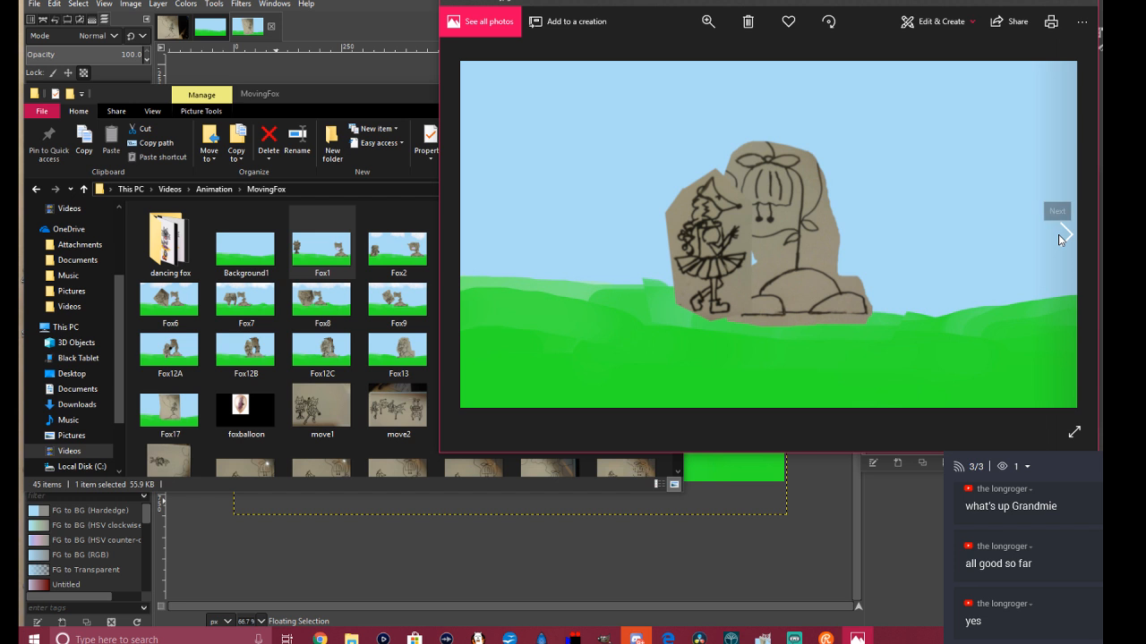
left_click(1061, 236)
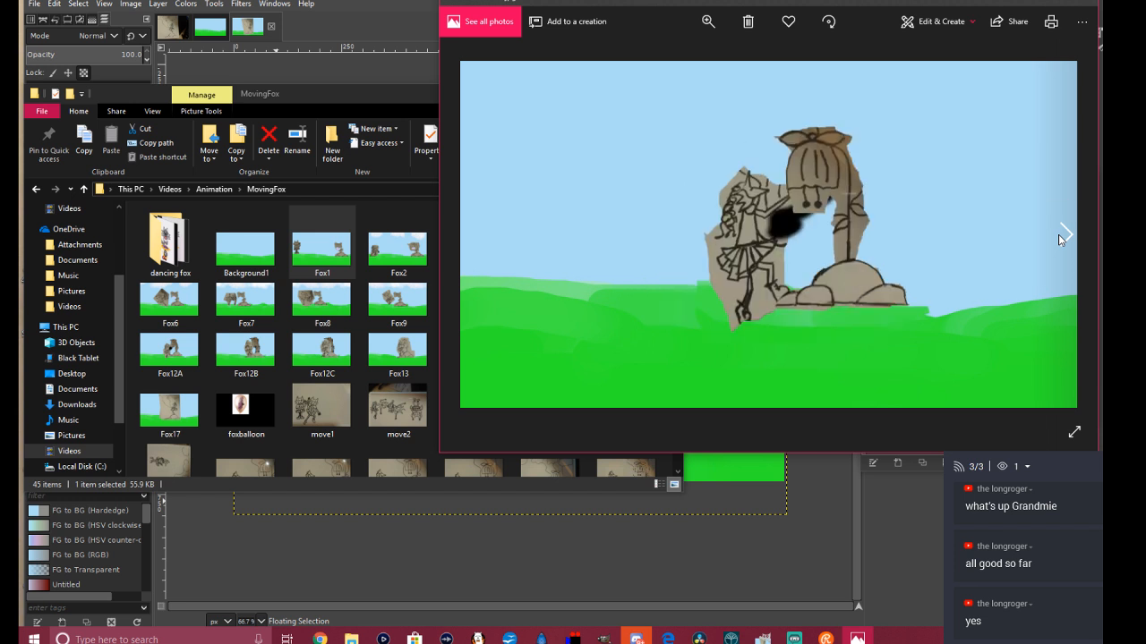
left_click(1061, 236)
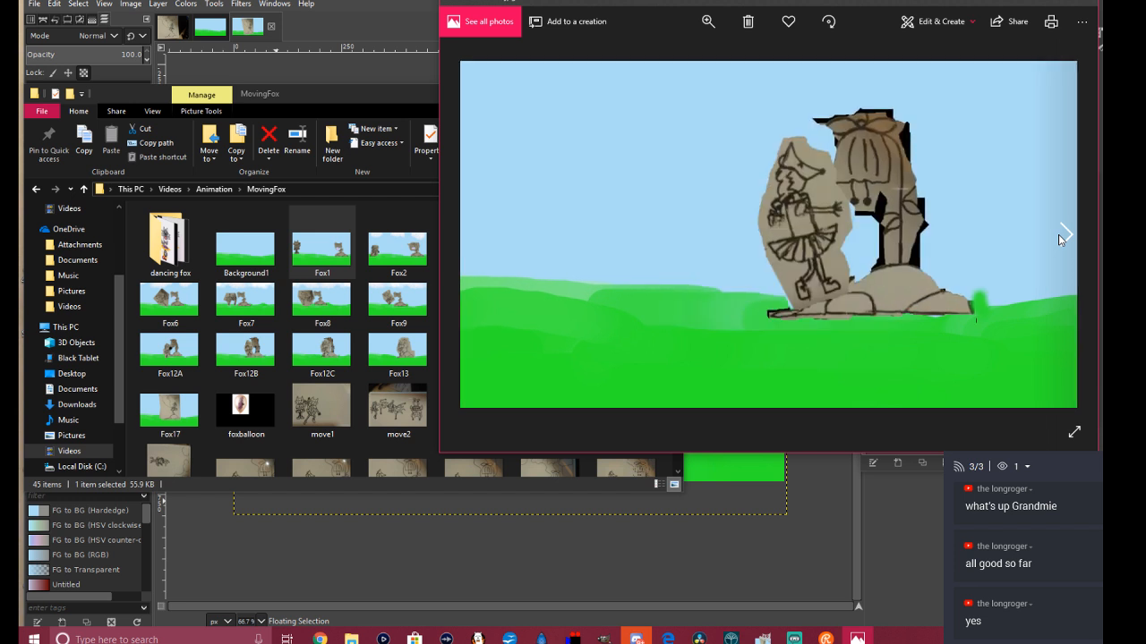
left_click(1059, 240)
left_click(1059, 240)
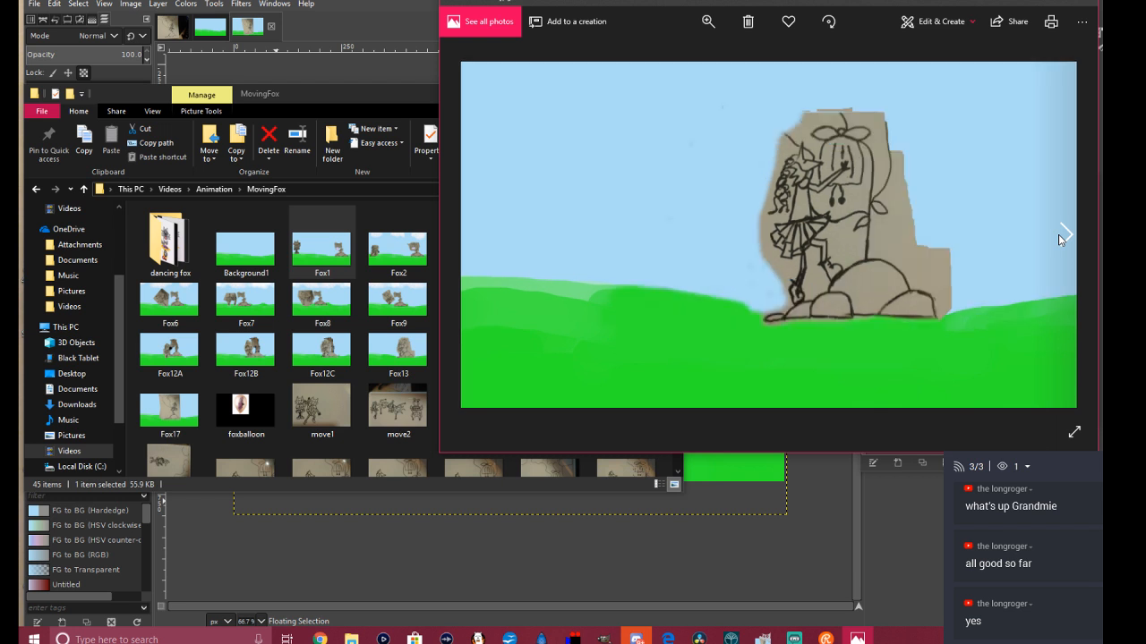
Step: View the remaining frames Fox14 to Fox17, checking Fox17 last, and close the image viewer
left_click(1059, 240)
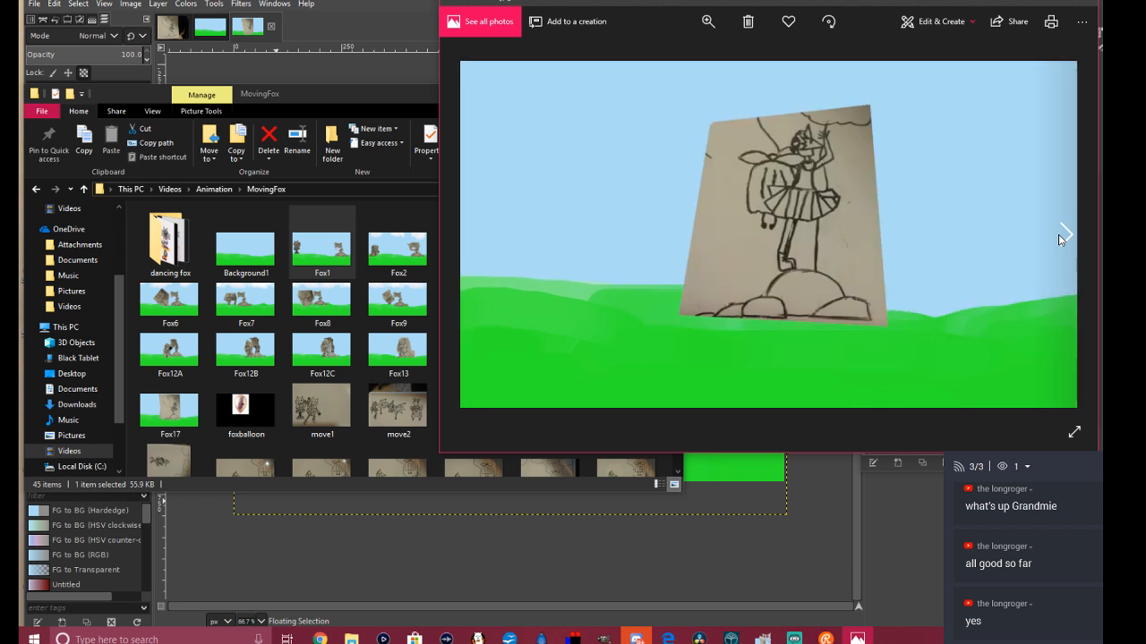
left_click(1059, 240)
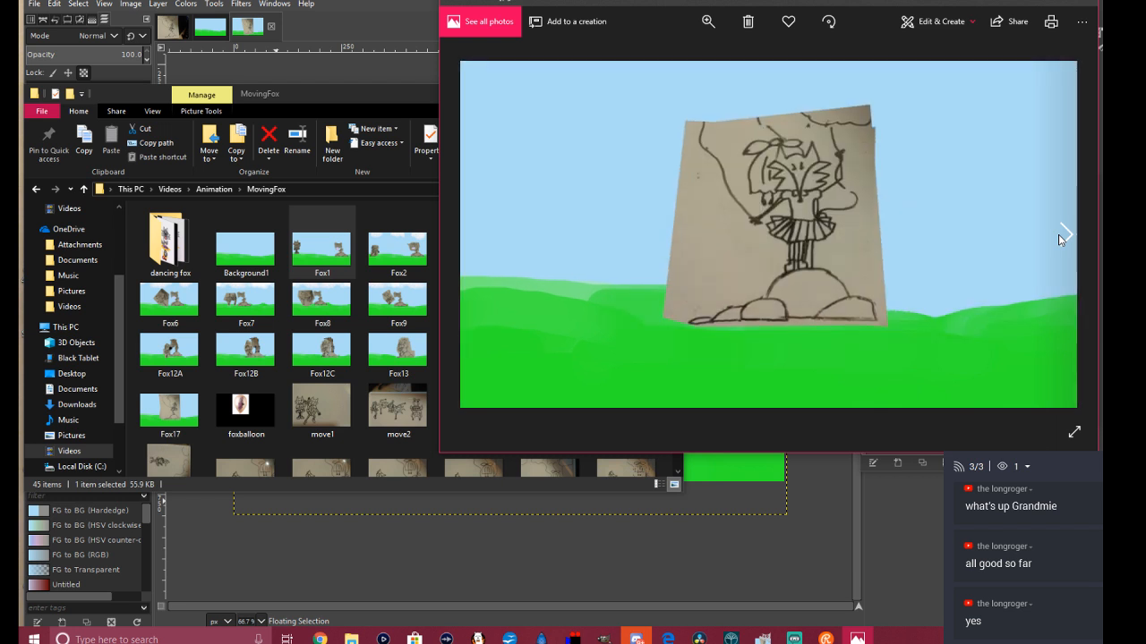
left_click(1059, 240)
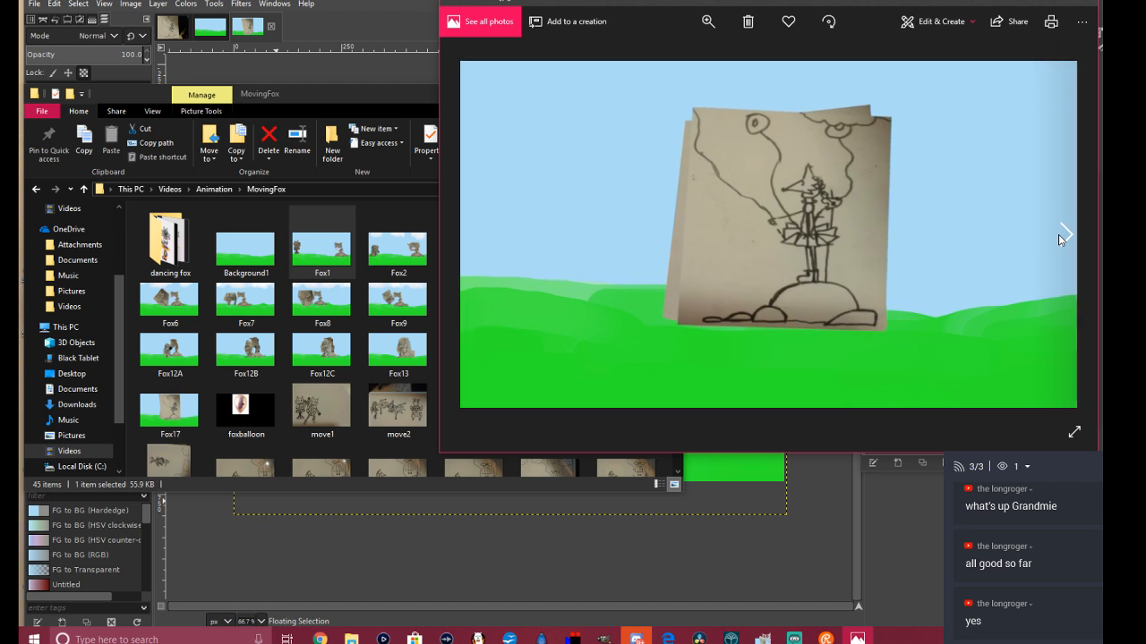
left_click(1059, 240)
left_click(1058, 240)
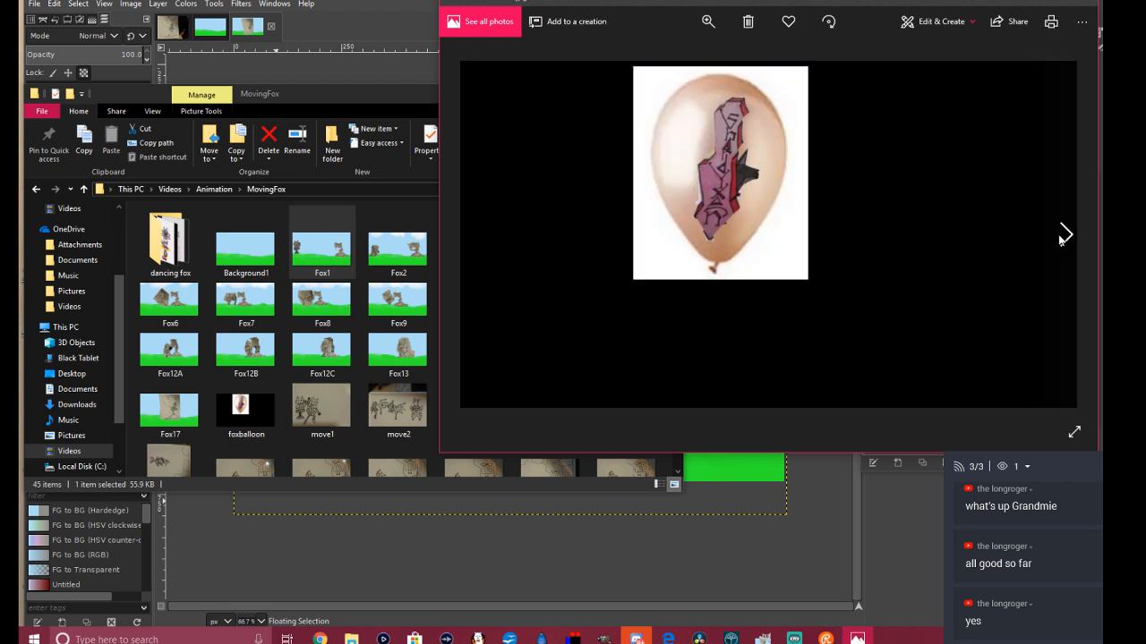
left_click(473, 238)
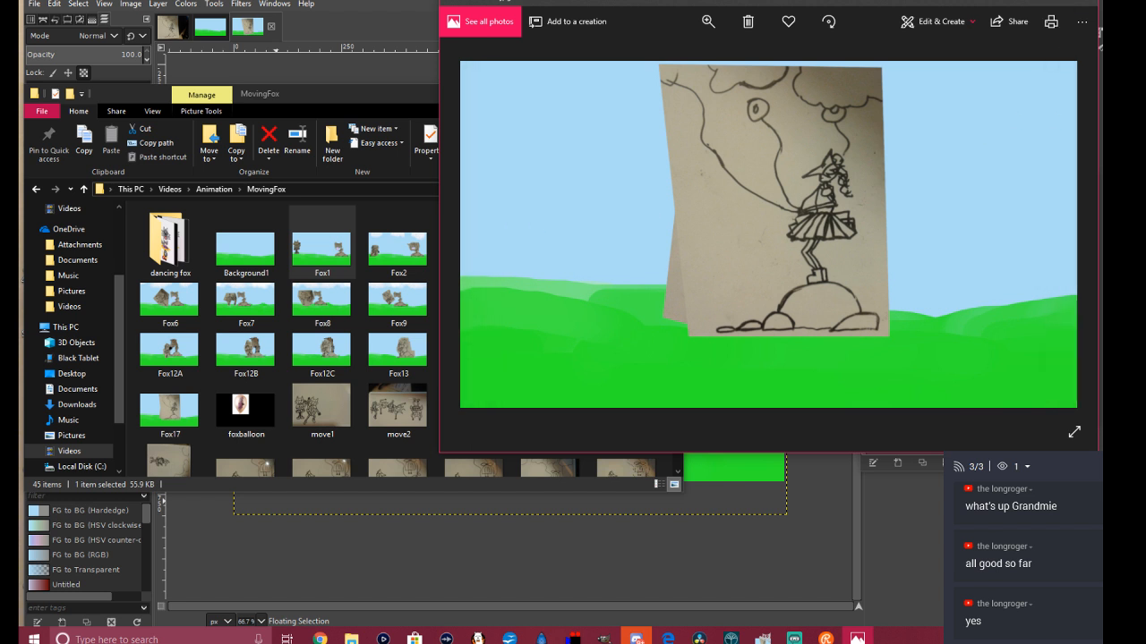
left_click(1086, 5)
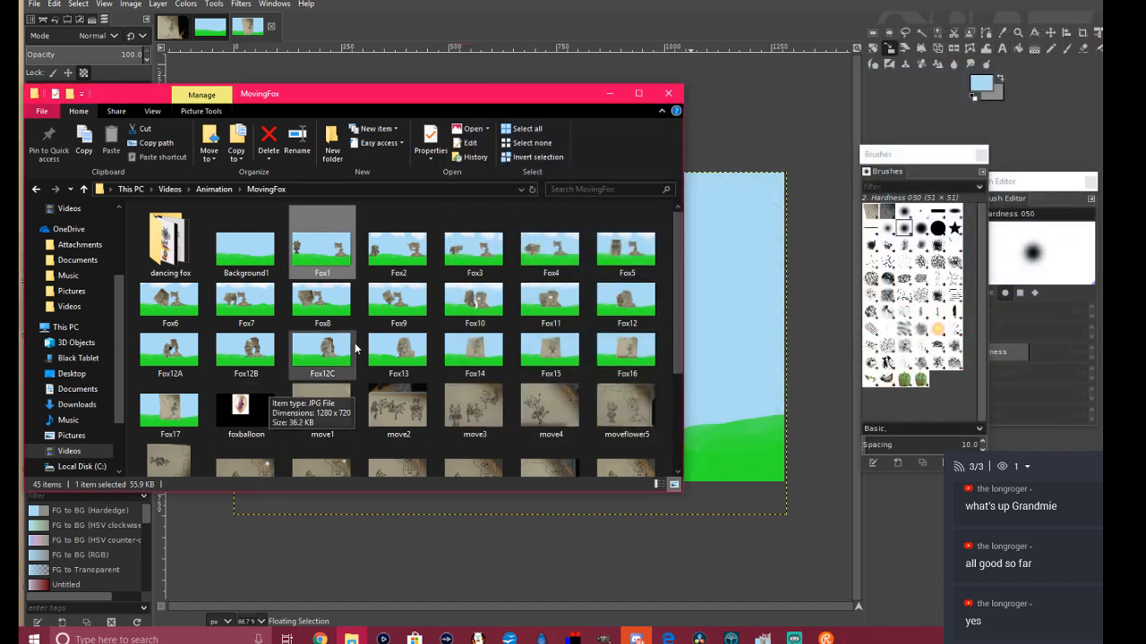
Step: Look through the rest of the MovingFox folder for the exported frame and close File Explorer
scroll(482, 350, "down", 2)
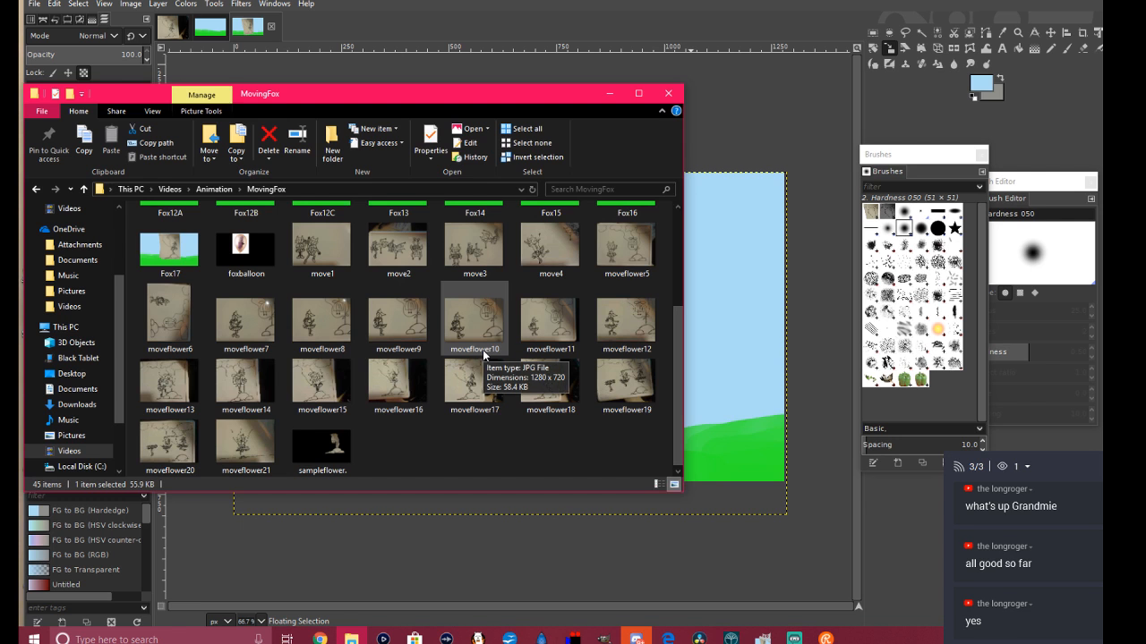
scroll(482, 351, "up", 2)
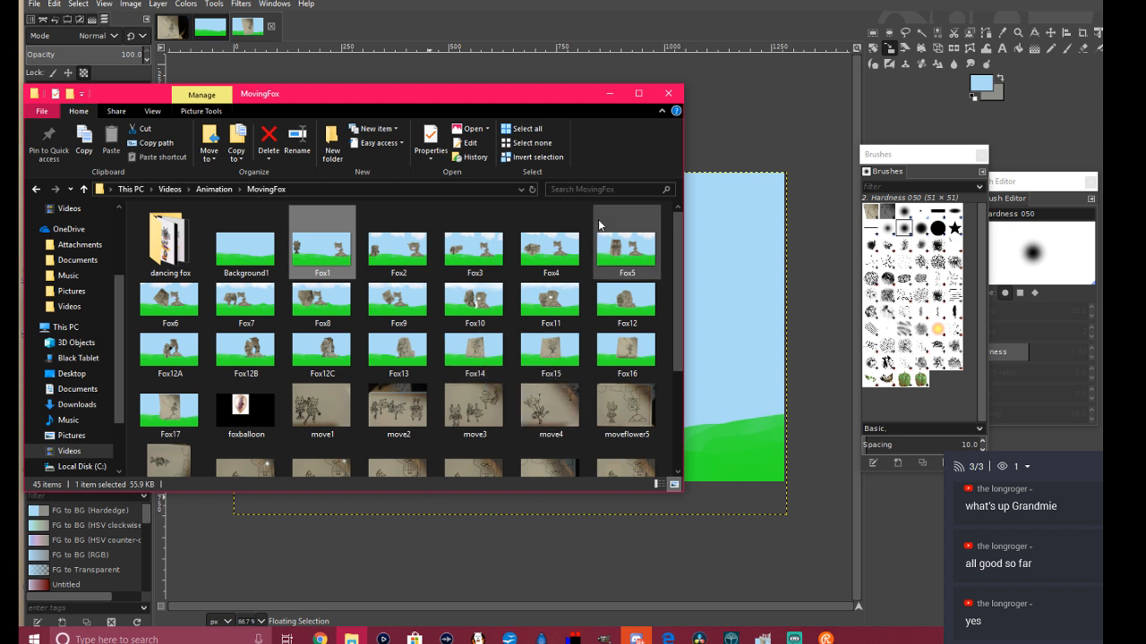
left_click(669, 94)
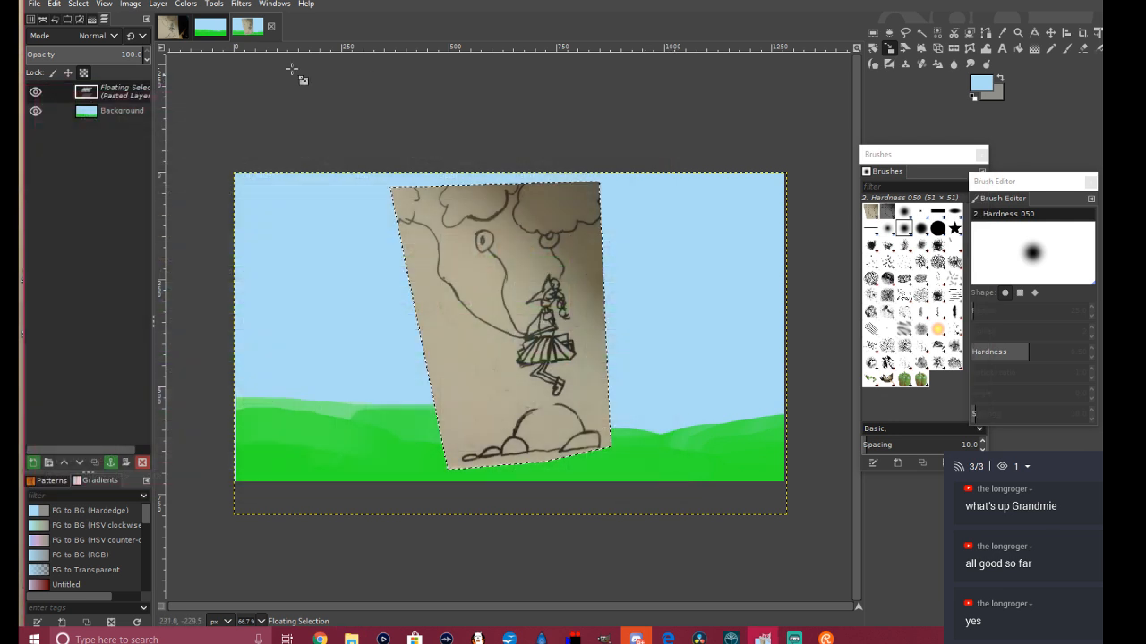
Step: Export the frame as Fox18.jpg into the MovingFox folder under Videos > Animation, keeping the default JPEG options
left_click(33, 4)
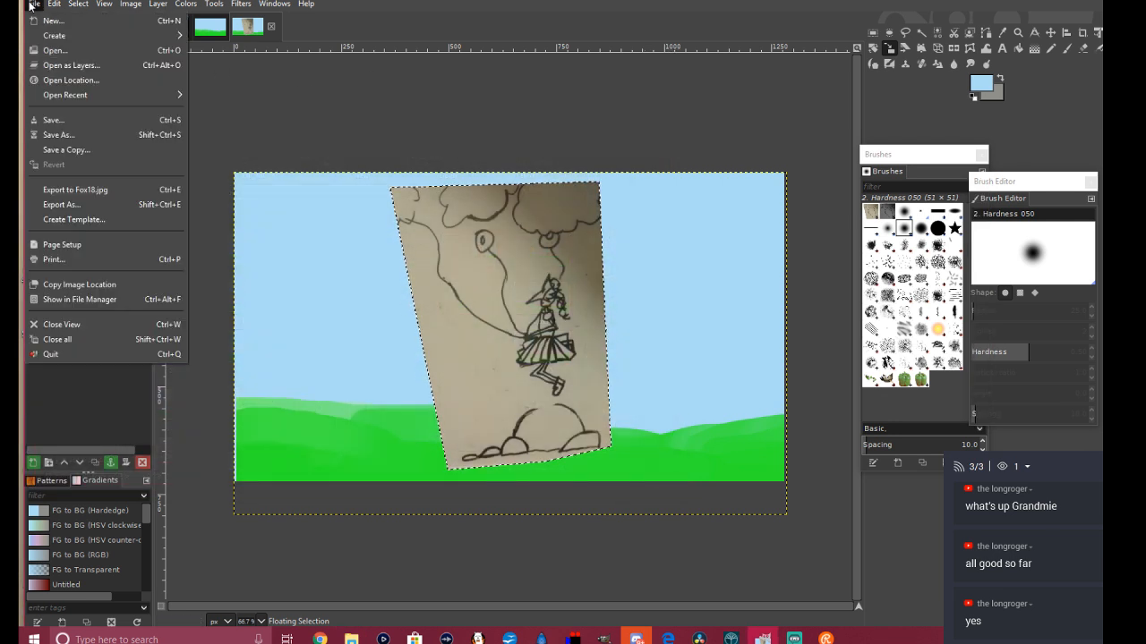
left_click(69, 206)
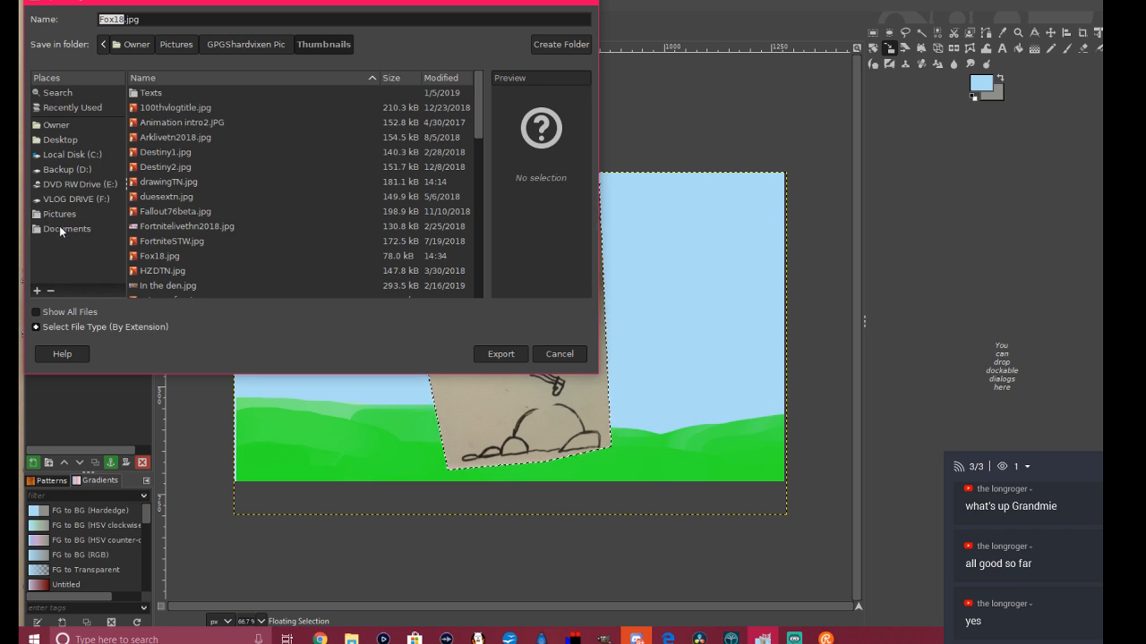
left_click(52, 126)
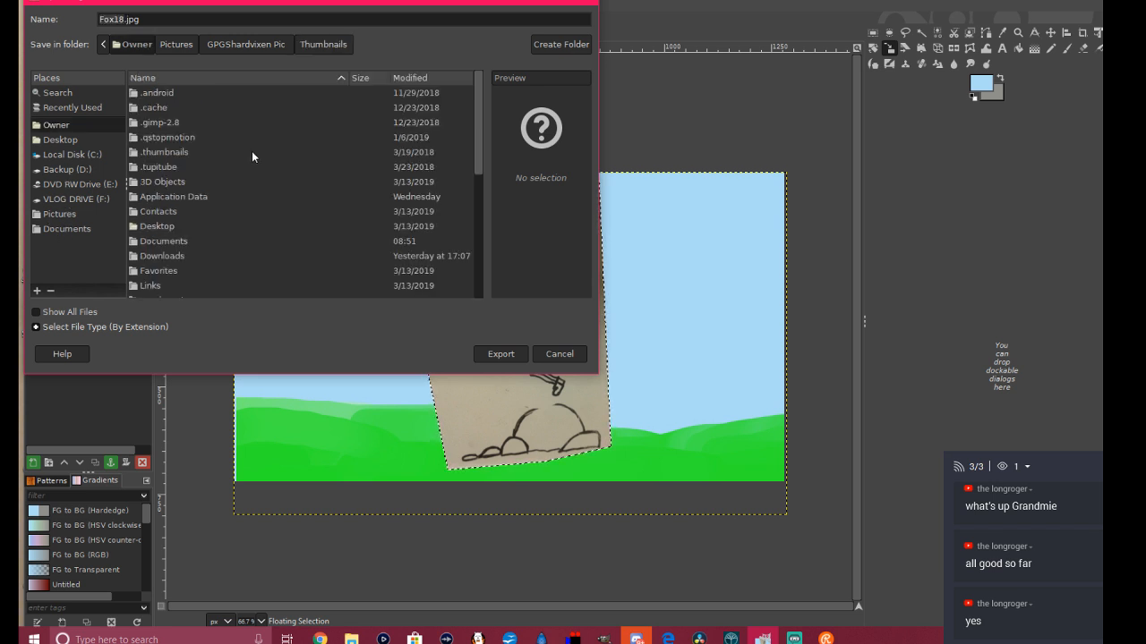
scroll(183, 175, "down", 6)
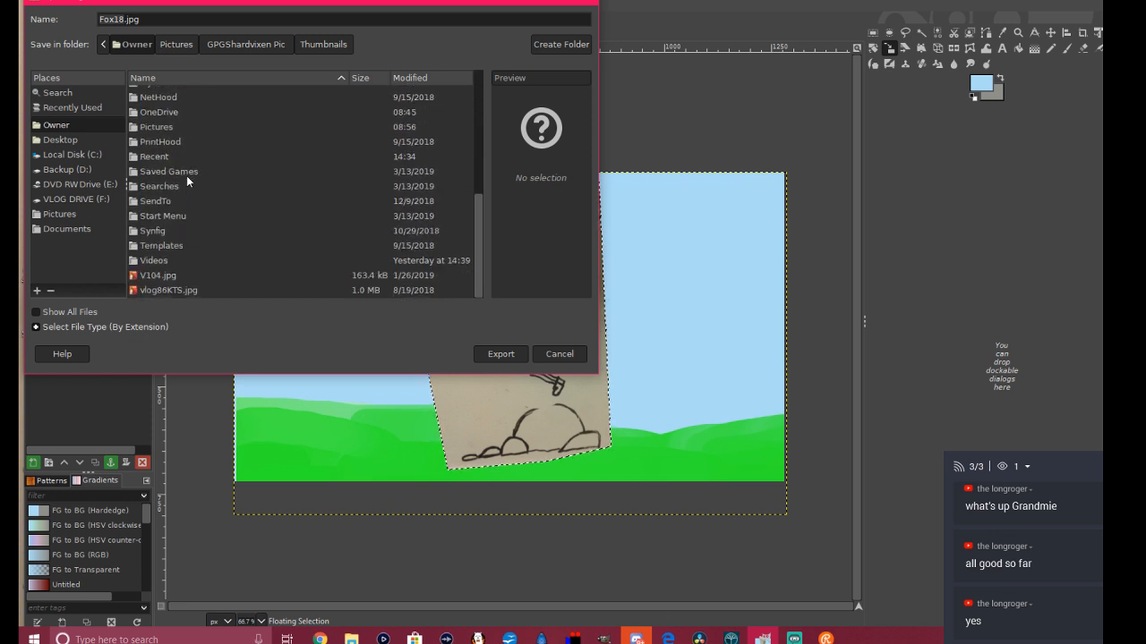
double_click(155, 260)
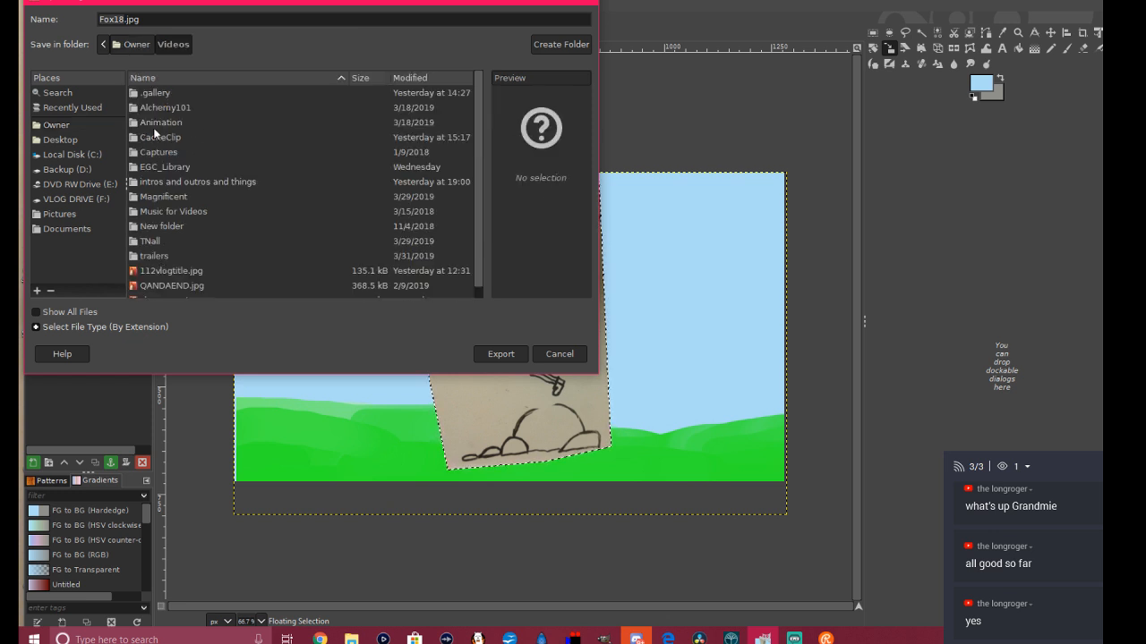
scroll(155, 128, "down", 1)
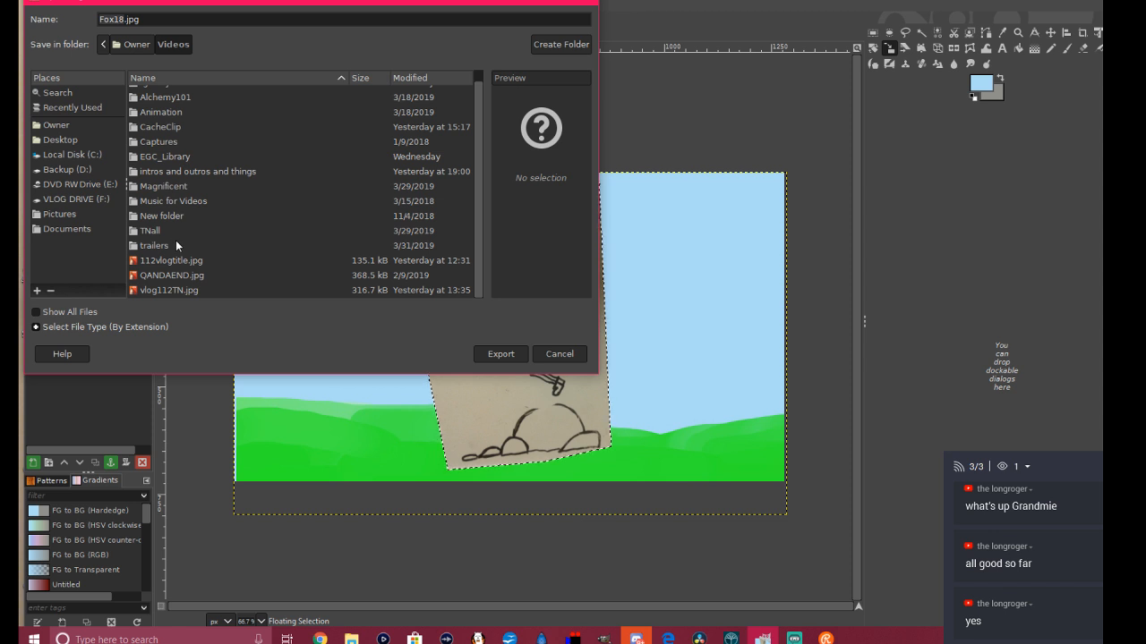
double_click(158, 115)
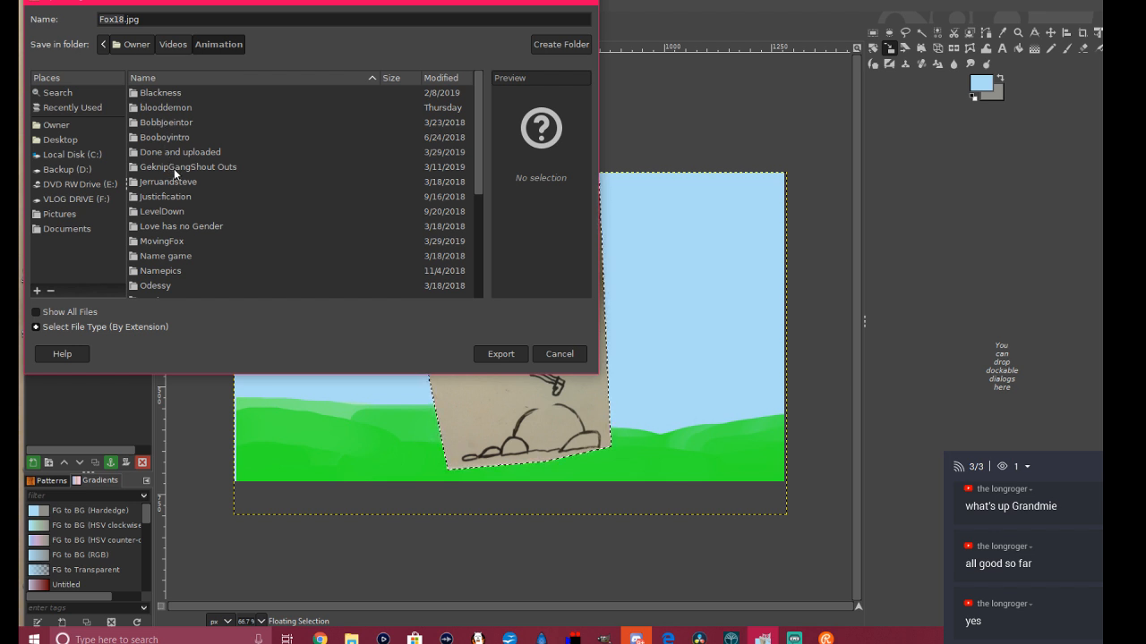
double_click(176, 242)
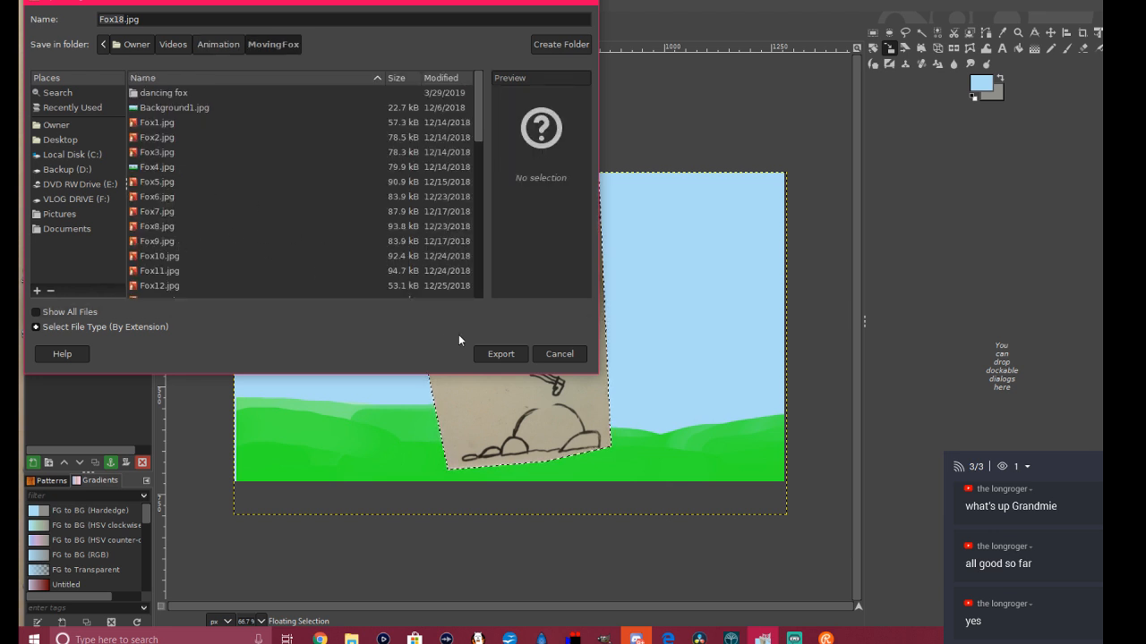
left_click(514, 354)
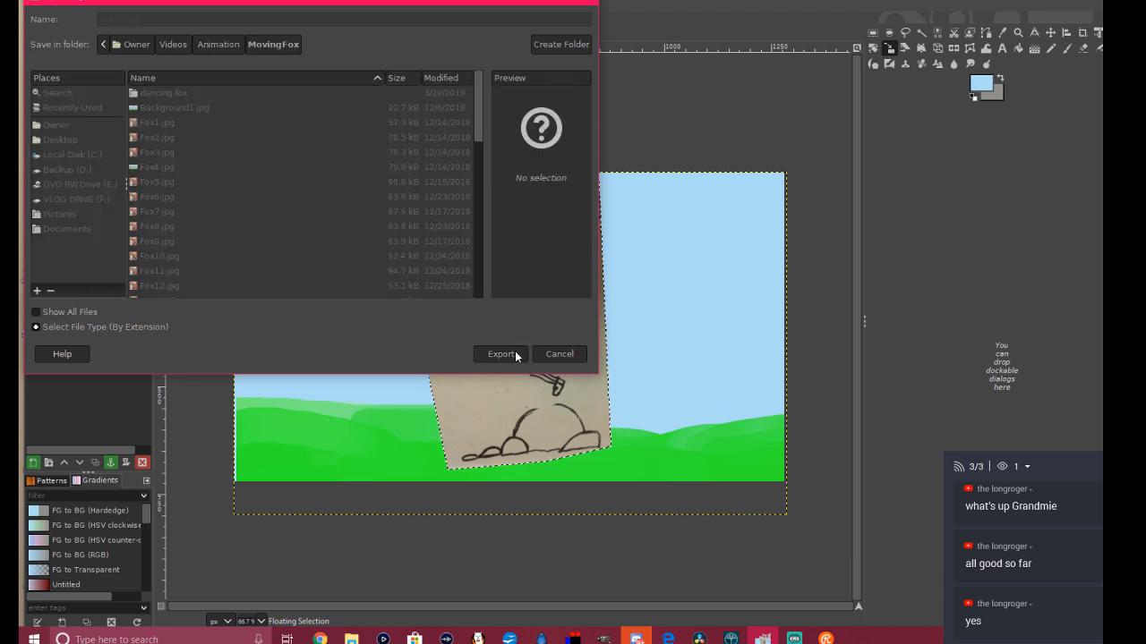
left_click(563, 388)
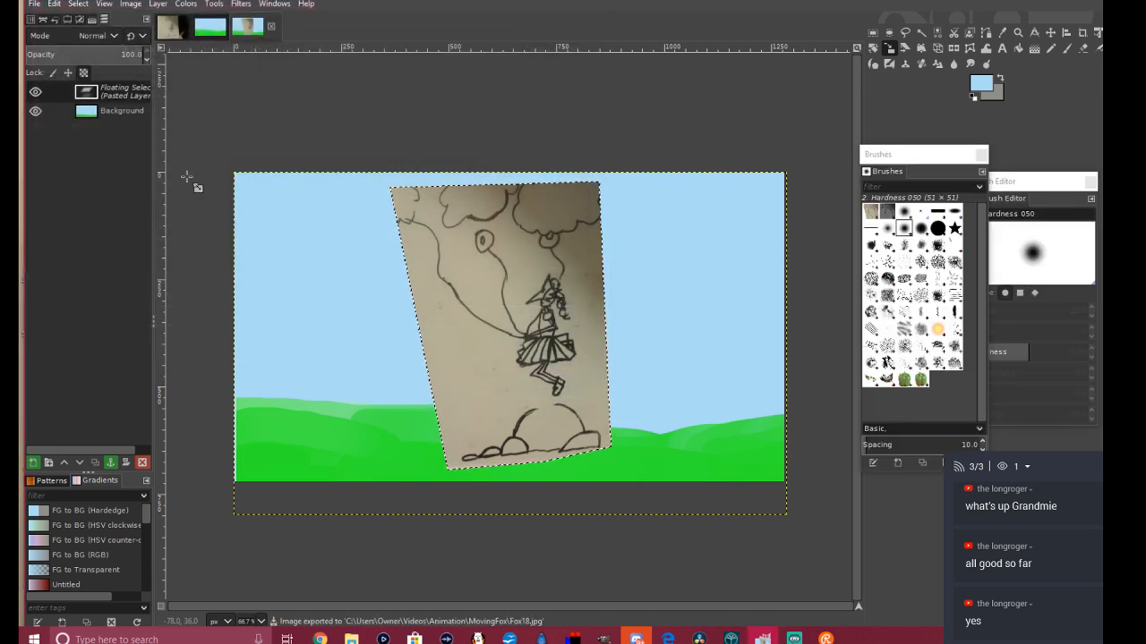
Step: Switch to File Explorer, go to Videos > Animation > MovingFox and open Fox1 in the image viewer
left_click(351, 639)
scroll(67, 421, "down", 4)
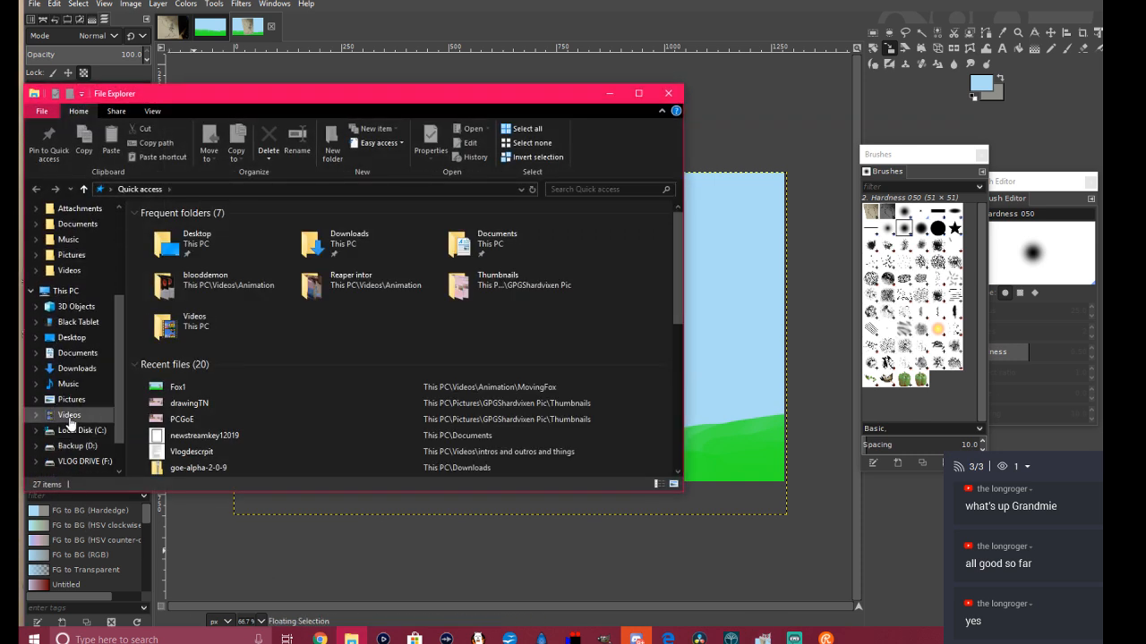
left_click(65, 417)
double_click(326, 247)
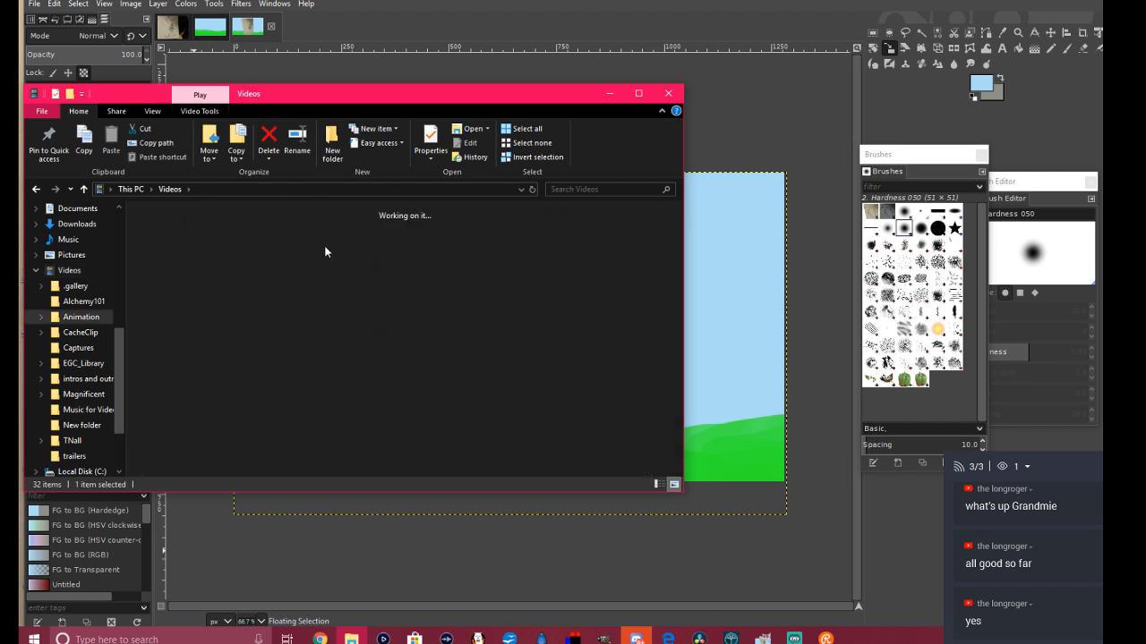
double_click(391, 330)
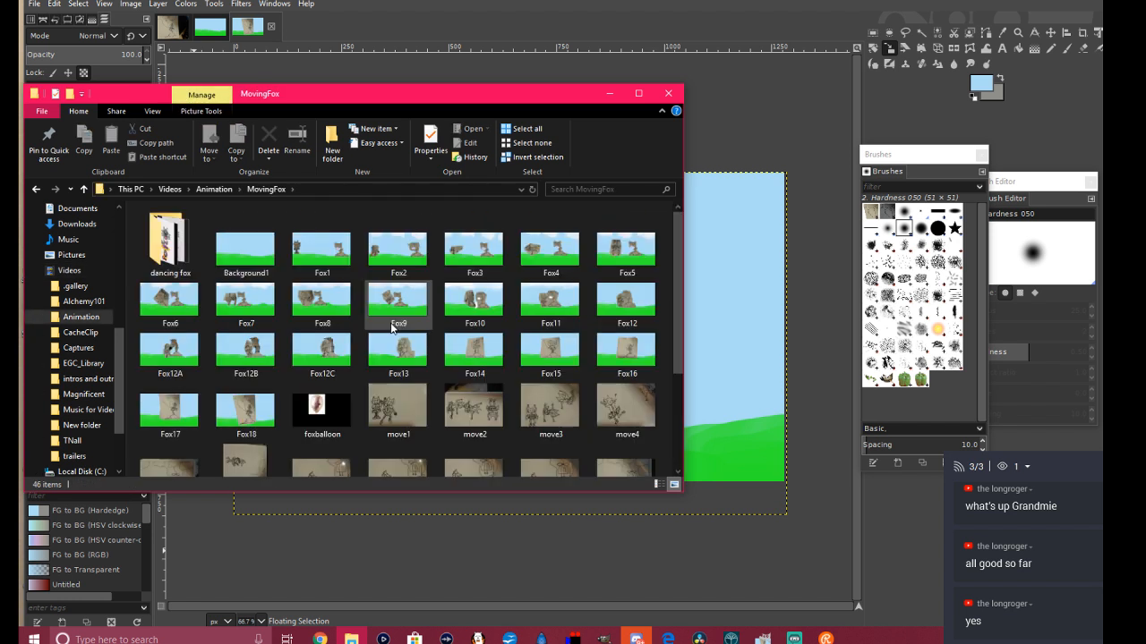
left_click(333, 260)
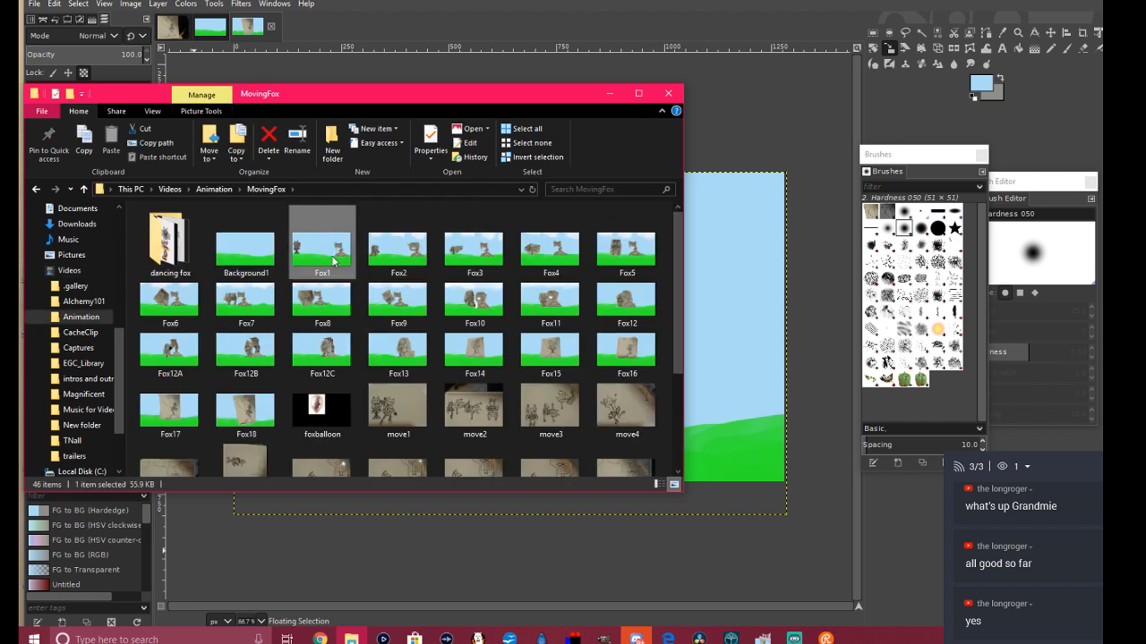
double_click(333, 260)
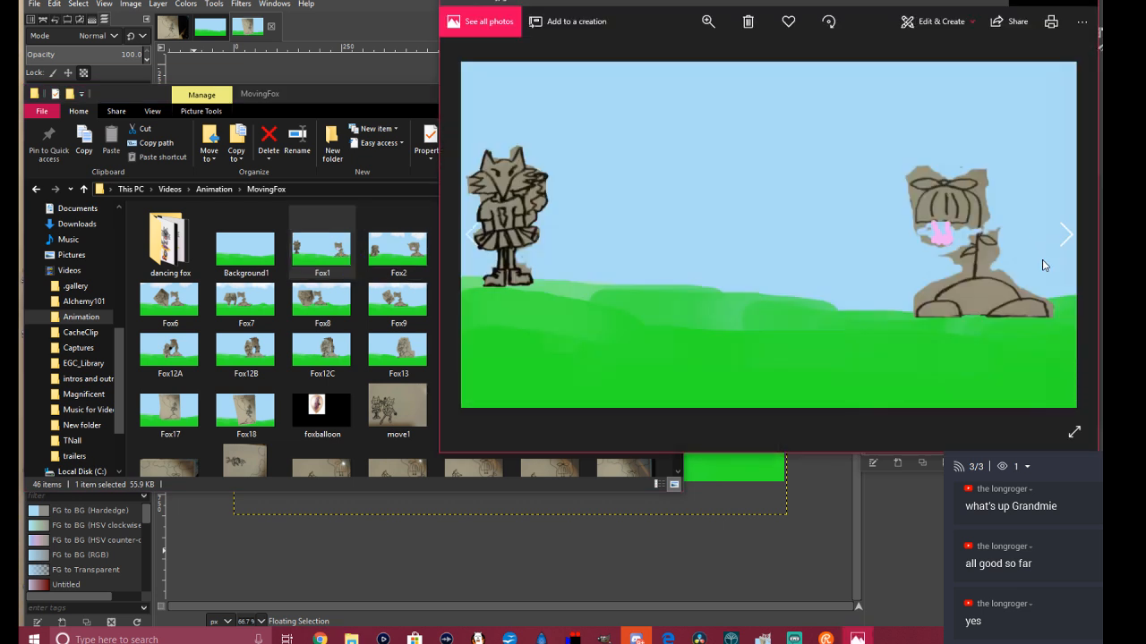
Step: Play through the frame sequence one image at a time from Fox1 to the new Fox18
left_click(1063, 231)
left_click(1064, 231)
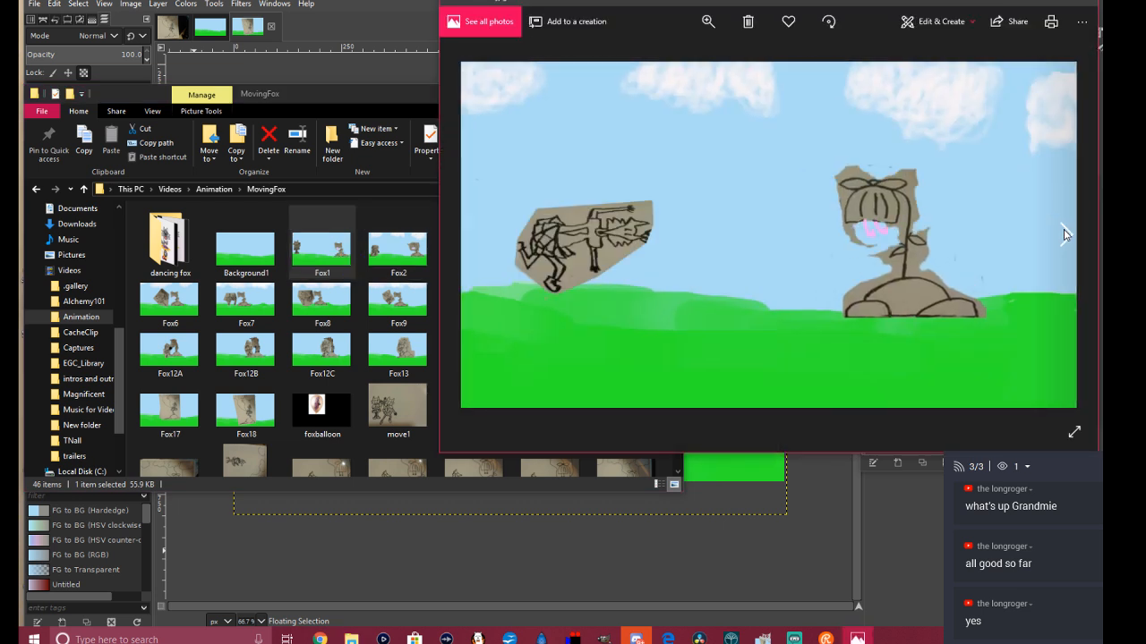
left_click(1063, 231)
left_click(1063, 231)
left_click(1063, 231)
left_click(1064, 231)
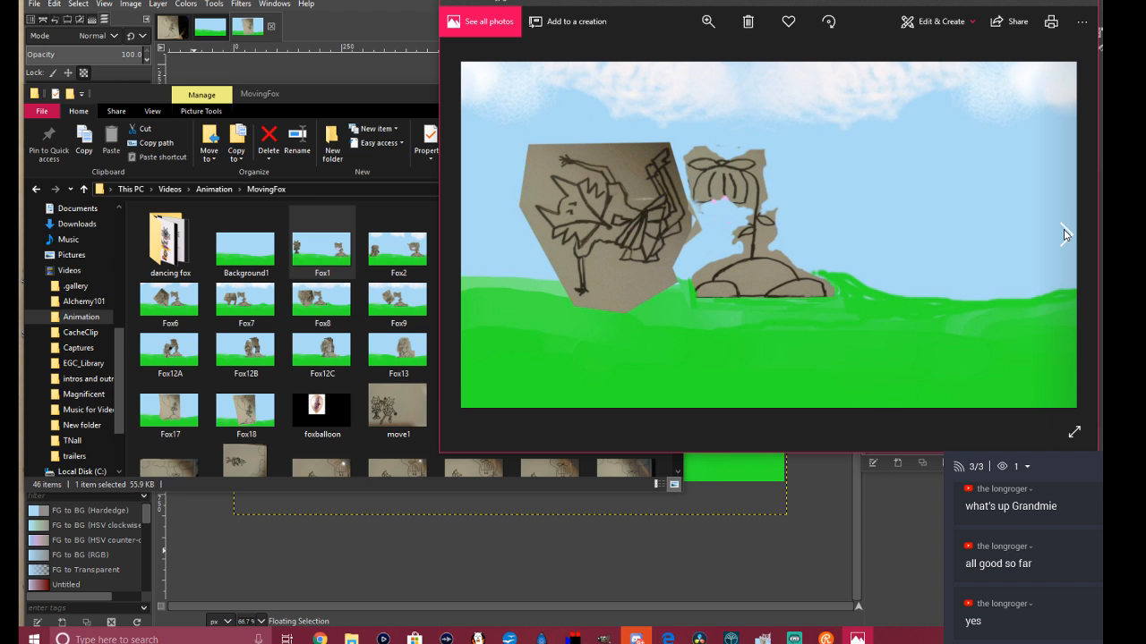
left_click(1063, 231)
left_click(1064, 231)
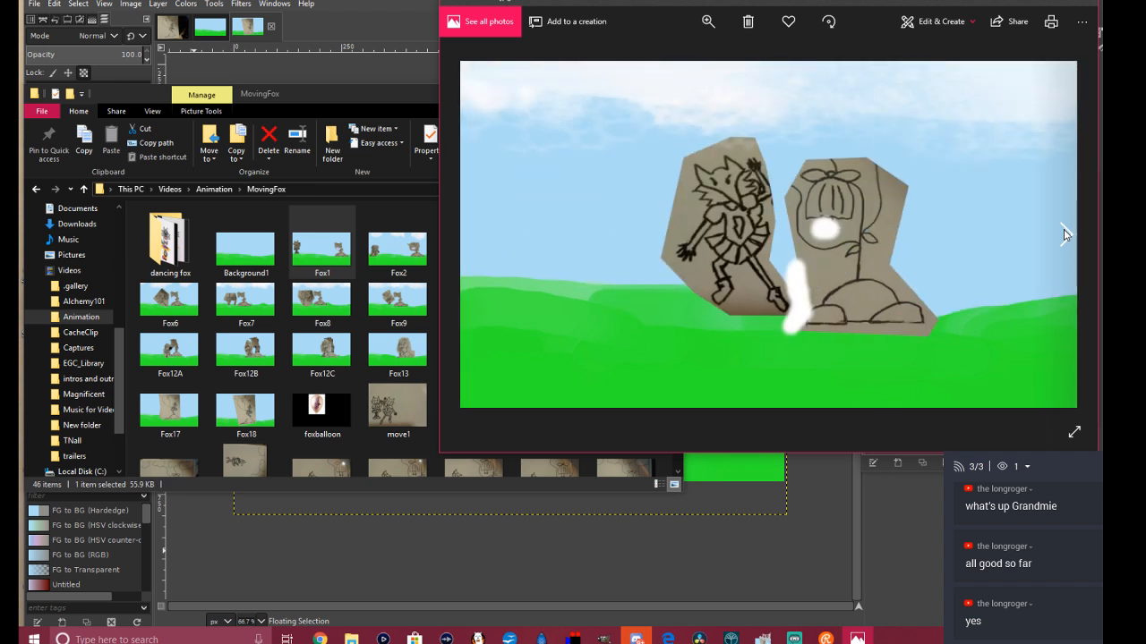
left_click(1063, 231)
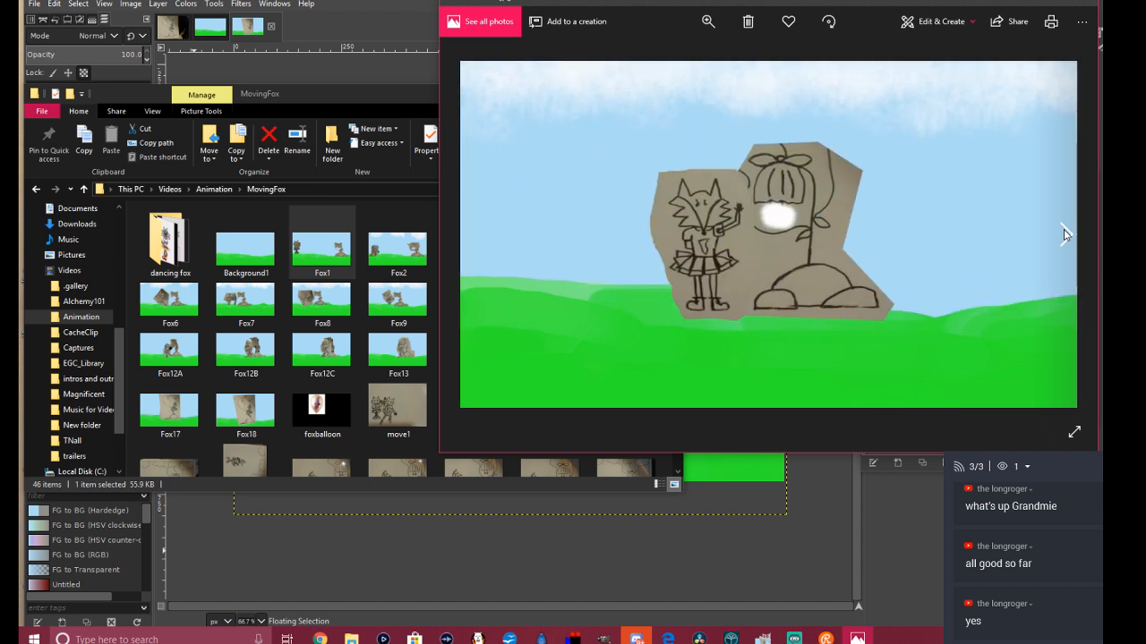
left_click(1063, 231)
left_click(1063, 231)
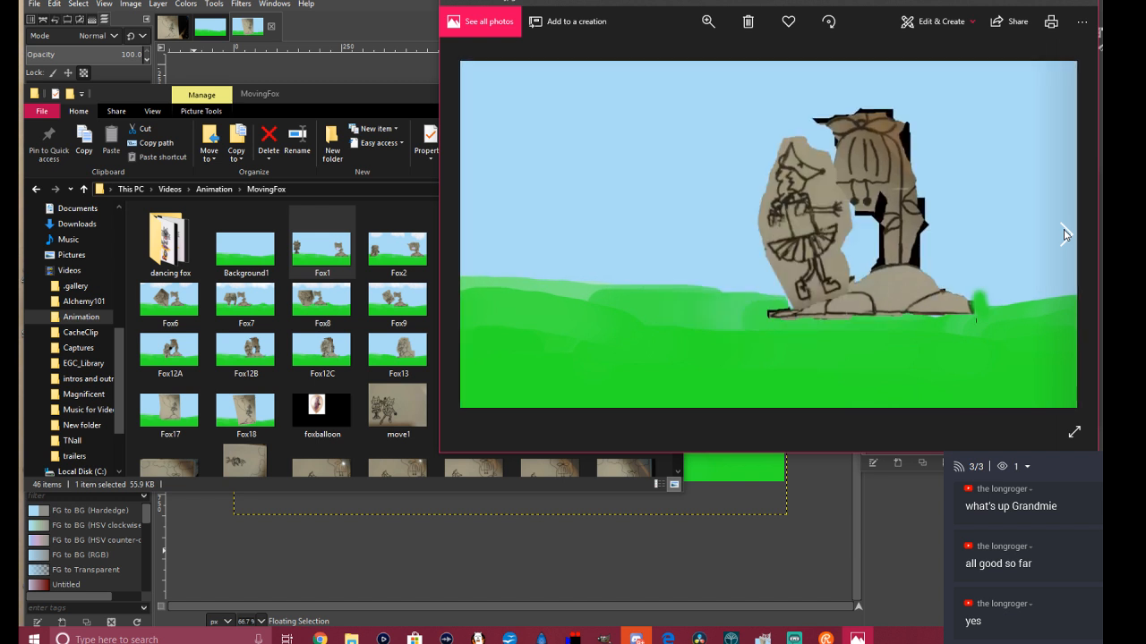
left_click(1063, 232)
left_click(1063, 231)
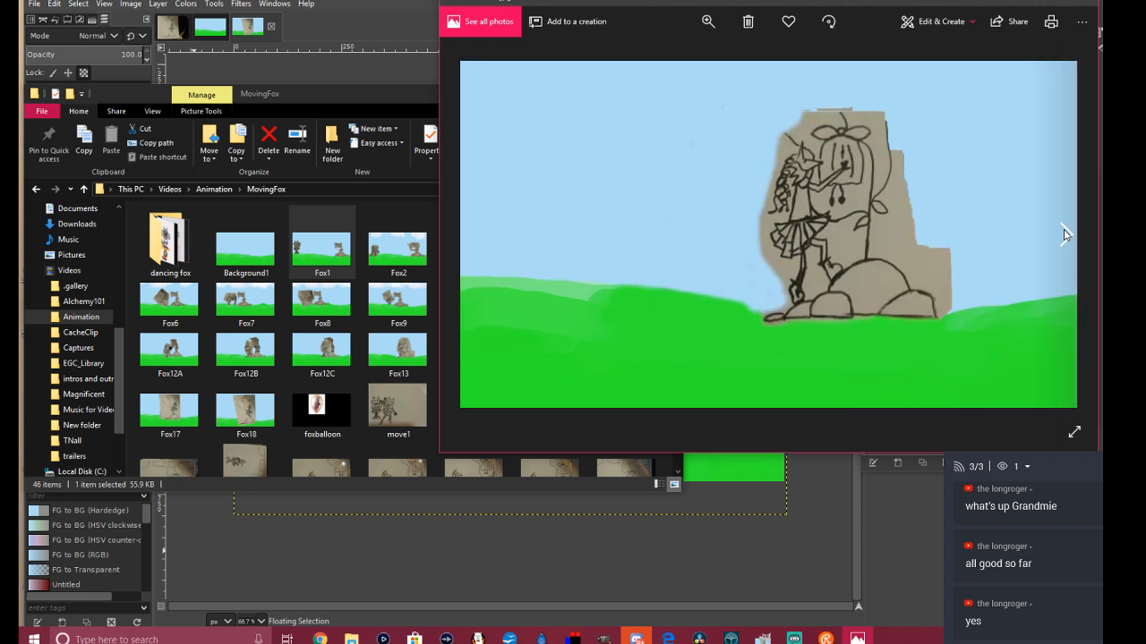
left_click(1063, 231)
left_click(1063, 231)
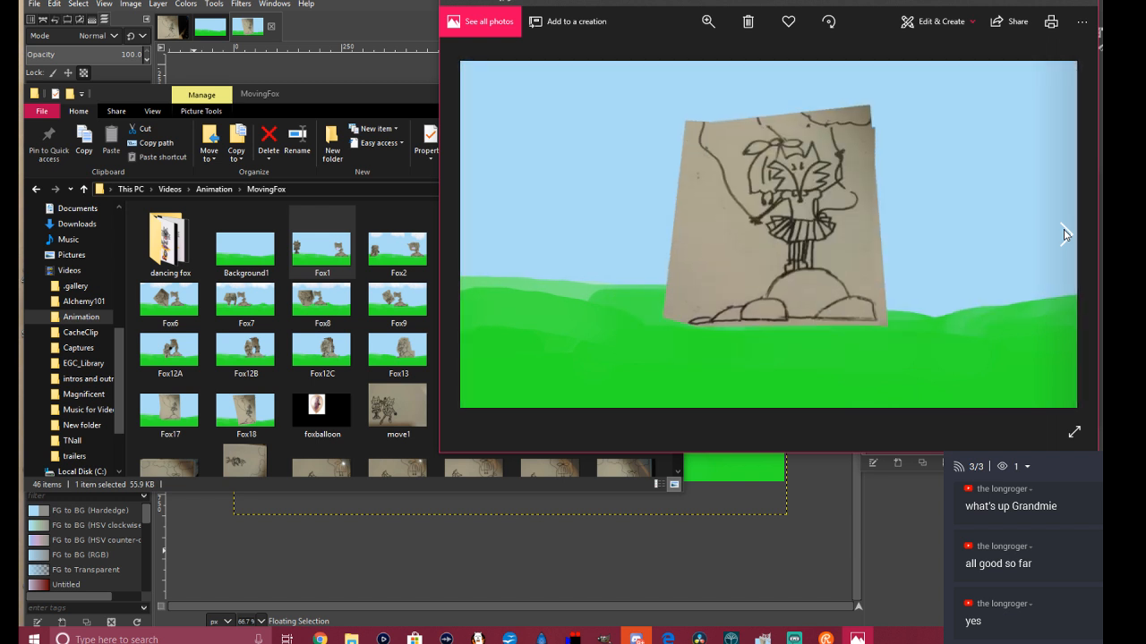
left_click(1063, 231)
left_click(1064, 229)
left_click(1063, 229)
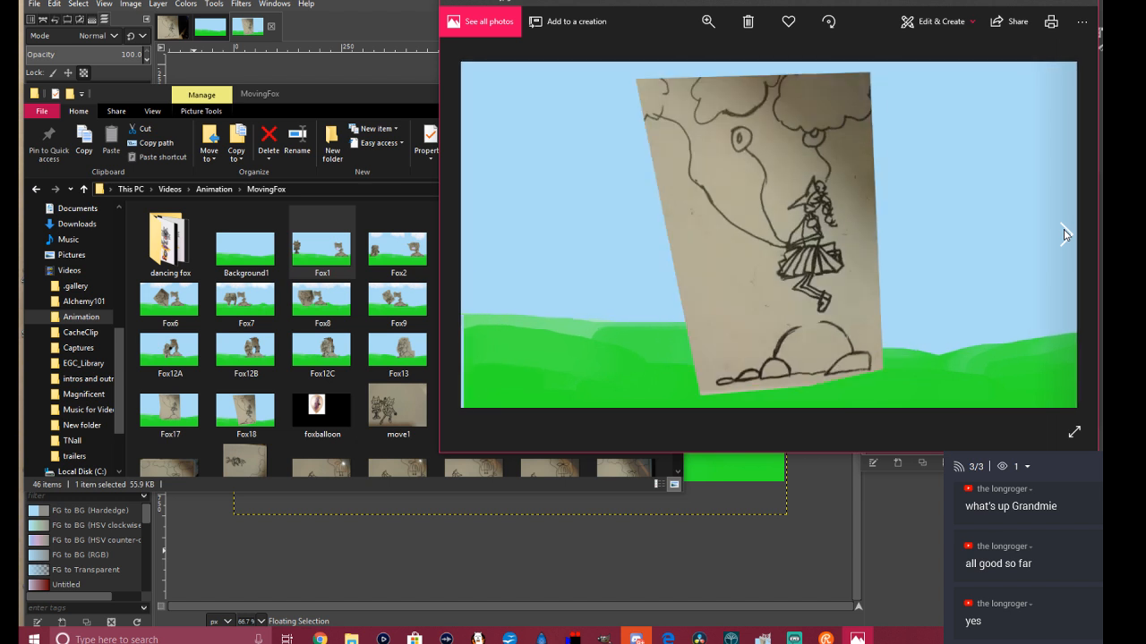
Step: Run the frame sequence backwards from Fox18 to Fox1
left_click(466, 234)
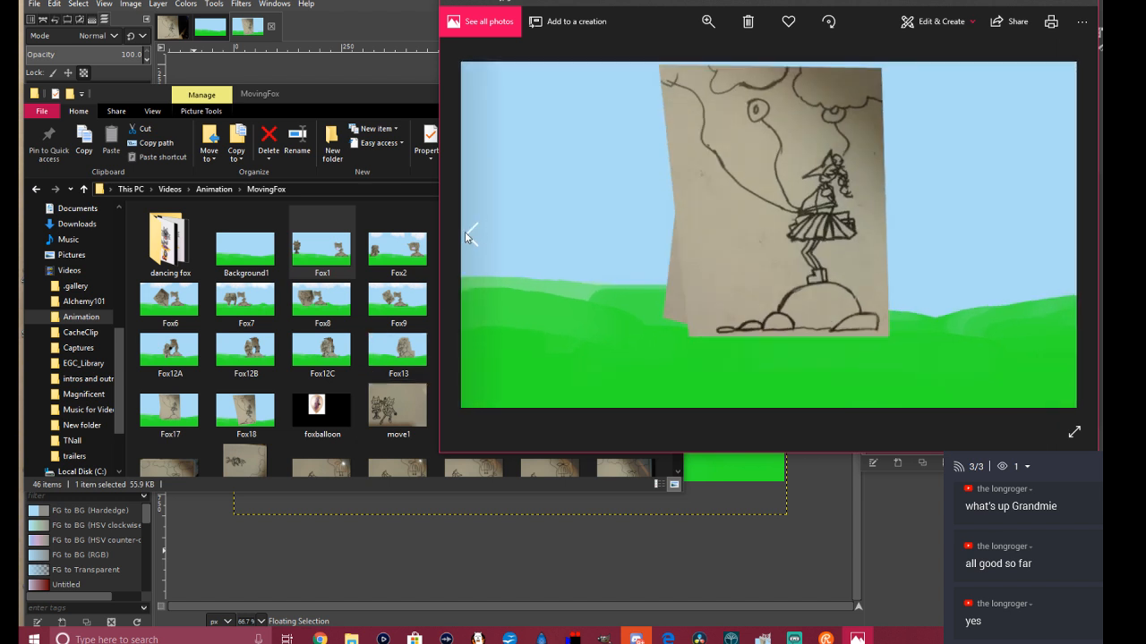
left_click(466, 235)
left_click(467, 235)
left_click(464, 231)
left_click(465, 232)
left_click(465, 232)
left_click(465, 232)
left_click(464, 232)
left_click(464, 232)
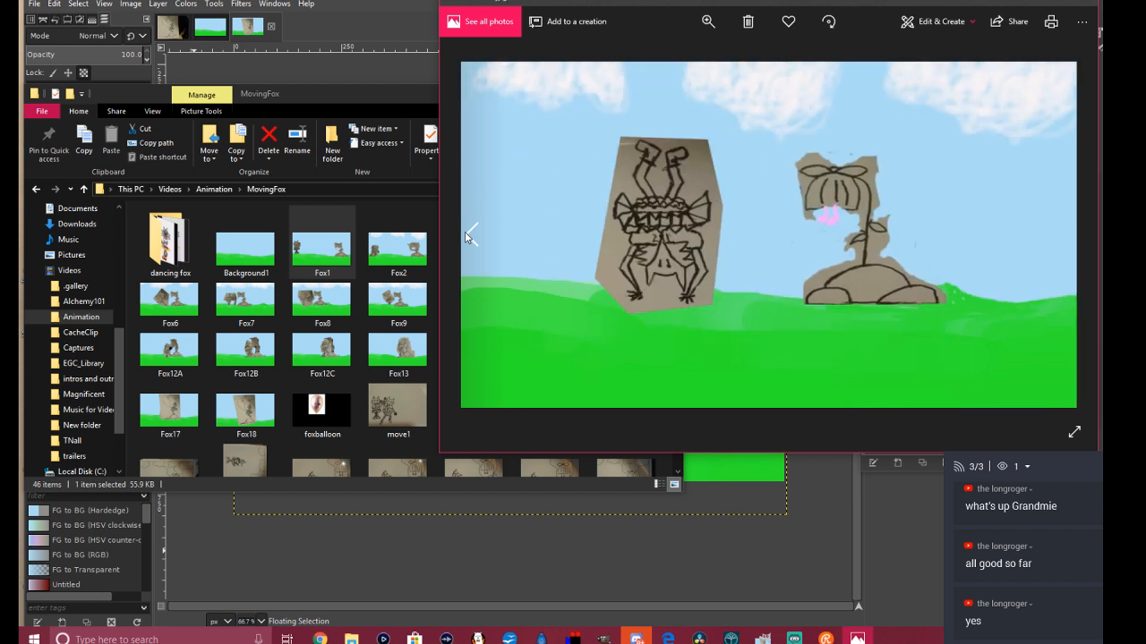
left_click(464, 231)
left_click(464, 232)
left_click(465, 232)
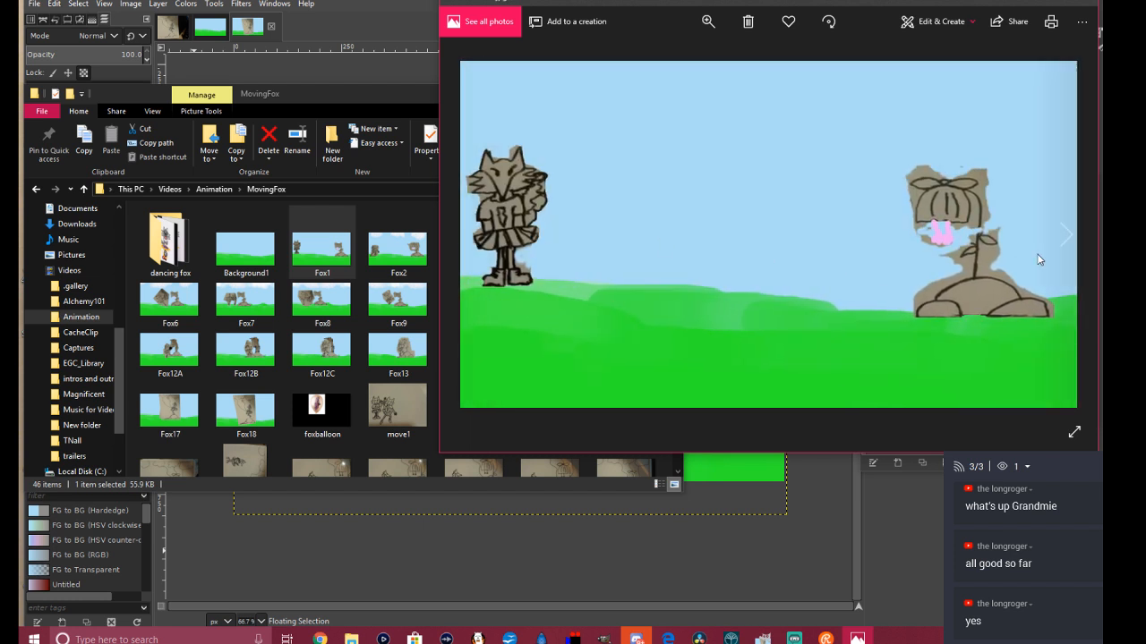
Step: Replay the frames quickly from Fox1 through Fox18, continuing to the foxballoon image
left_click(1066, 236)
left_click(1065, 236)
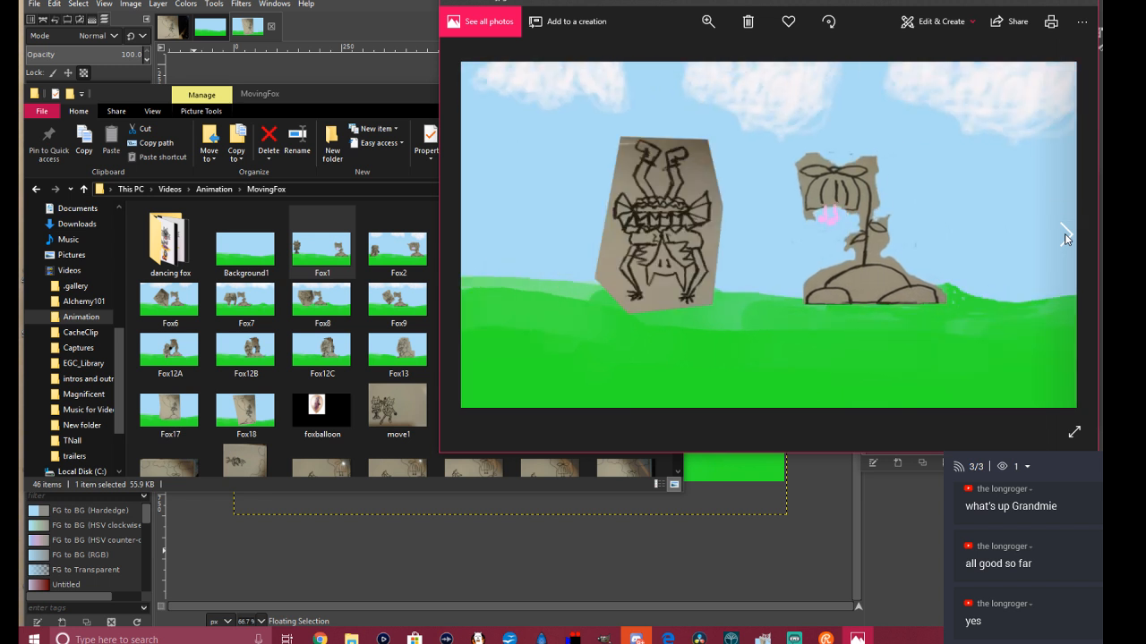
left_click(1065, 235)
left_click(1065, 236)
left_click(1065, 236)
left_click(1065, 235)
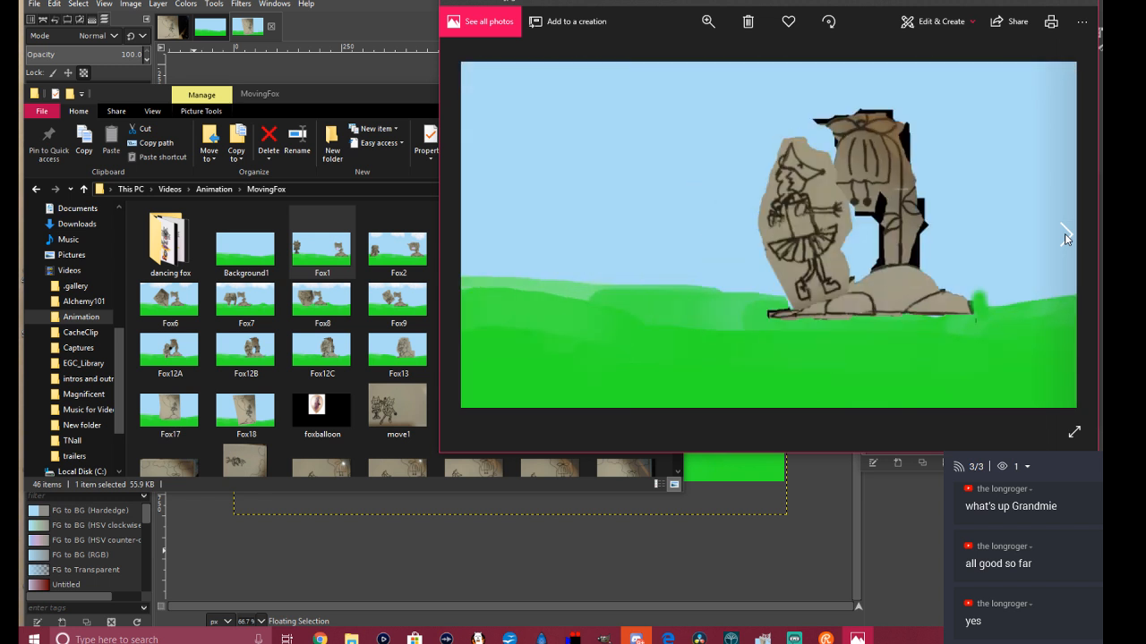
left_click(1065, 235)
left_click(1065, 235)
left_click(1065, 235)
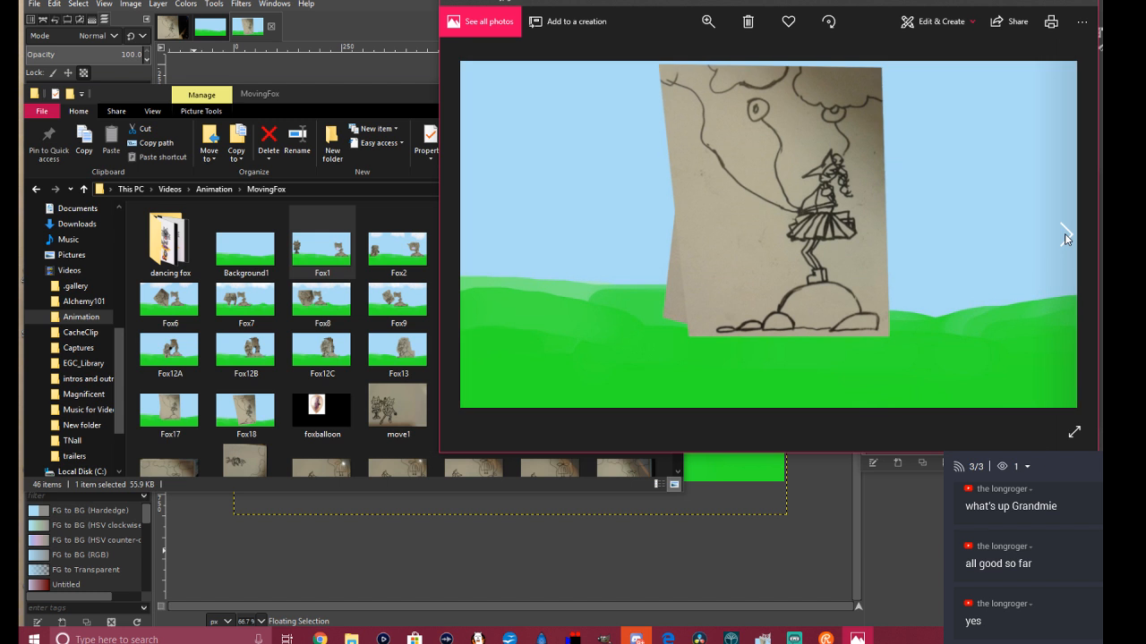
left_click(1065, 236)
left_click(1065, 236)
left_click(1065, 235)
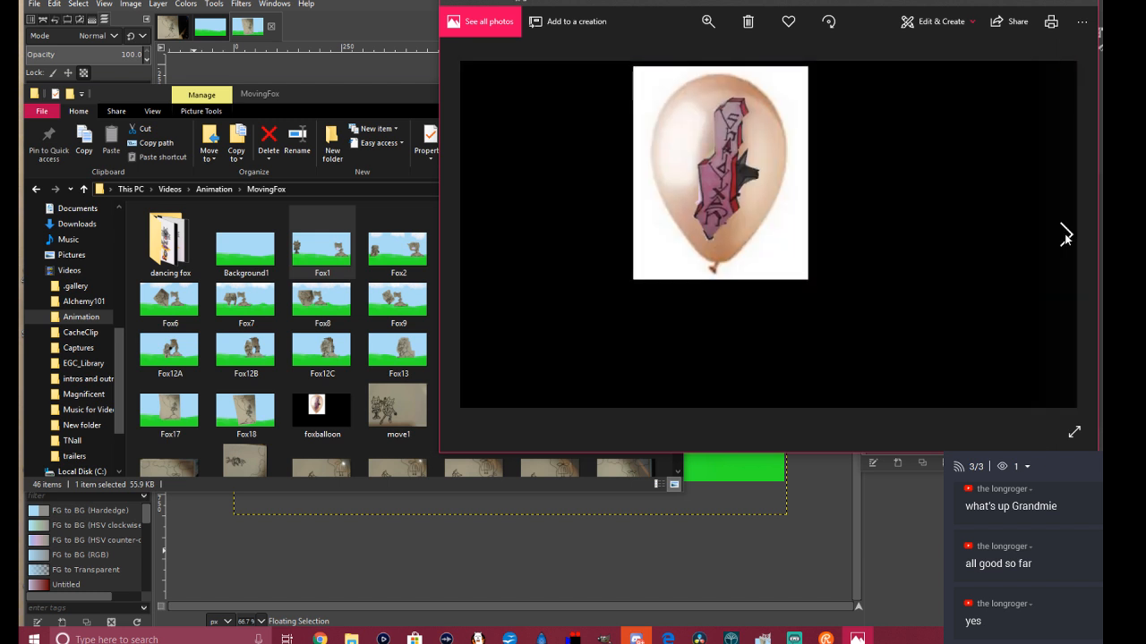
Step: Step back from the foxballoon image through Fox18 and Fox17 to Fox15
left_click(476, 240)
left_click(477, 240)
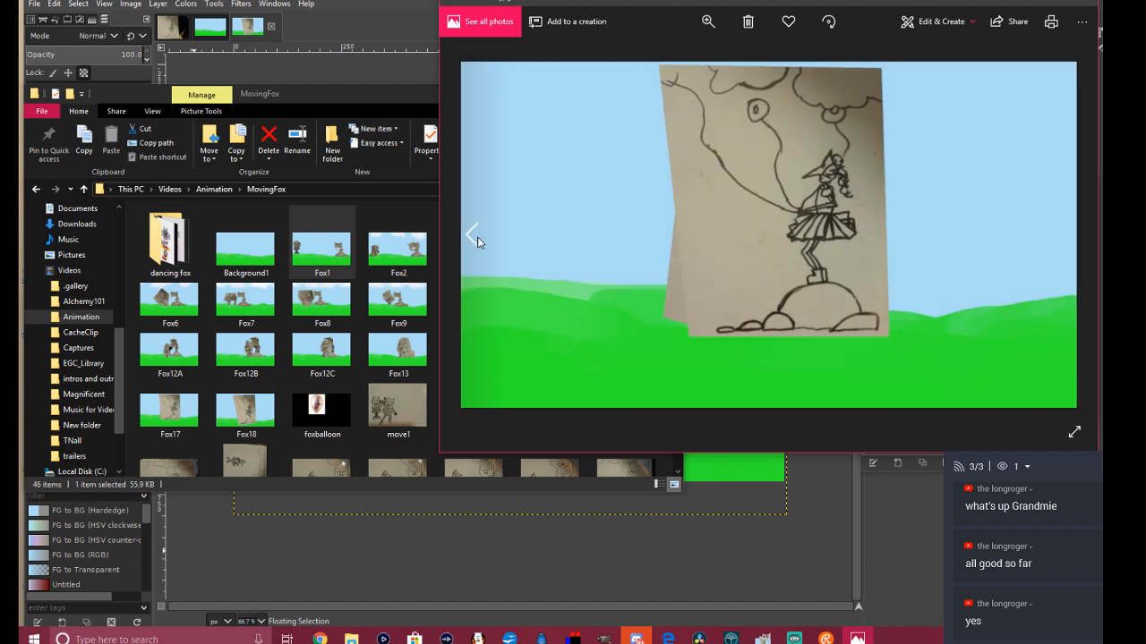
left_click(477, 240)
left_click(476, 240)
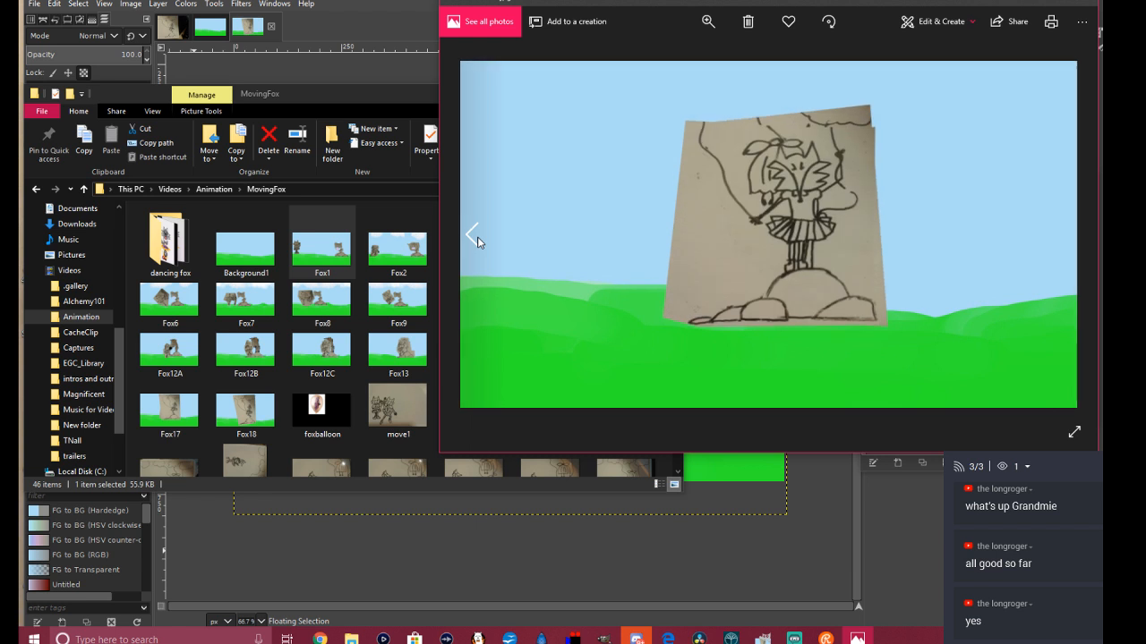
left_click(476, 240)
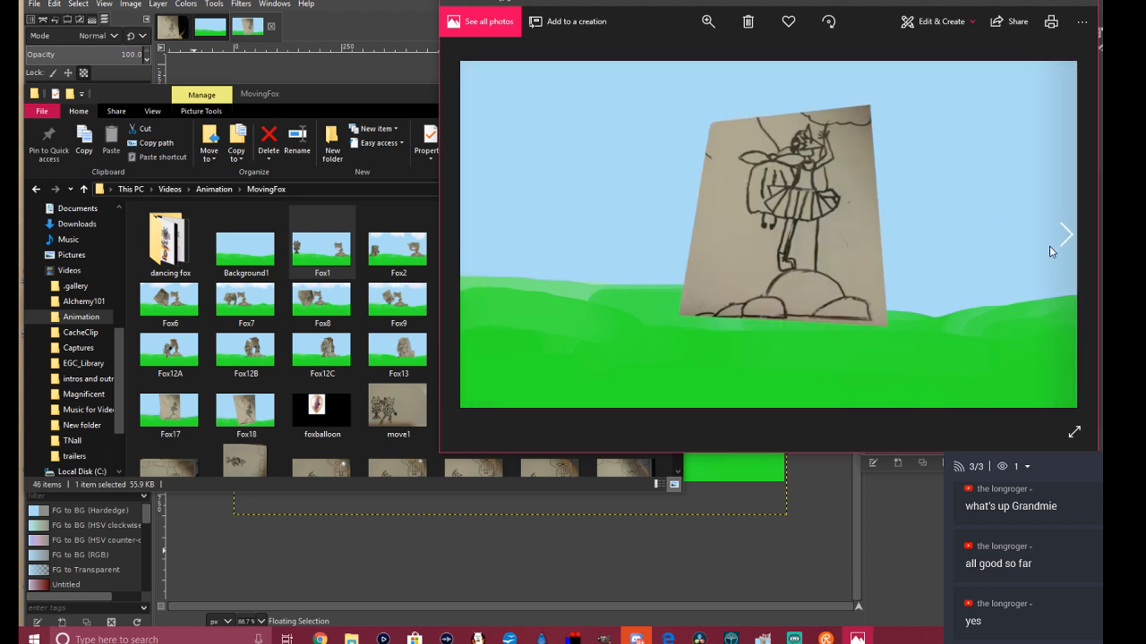
Step: Replay the frames from Fox15 to Fox18, and return to Fox17 to compare the two last frames
left_click(1064, 245)
left_click(1063, 245)
left_click(1064, 245)
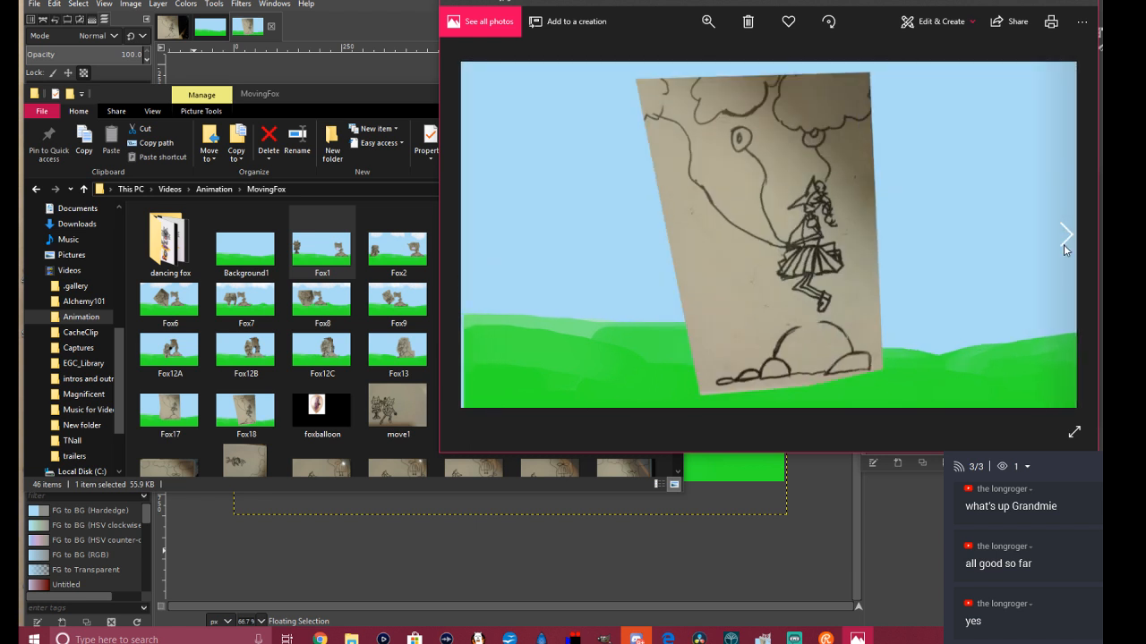
left_click(1063, 245)
left_click(472, 220)
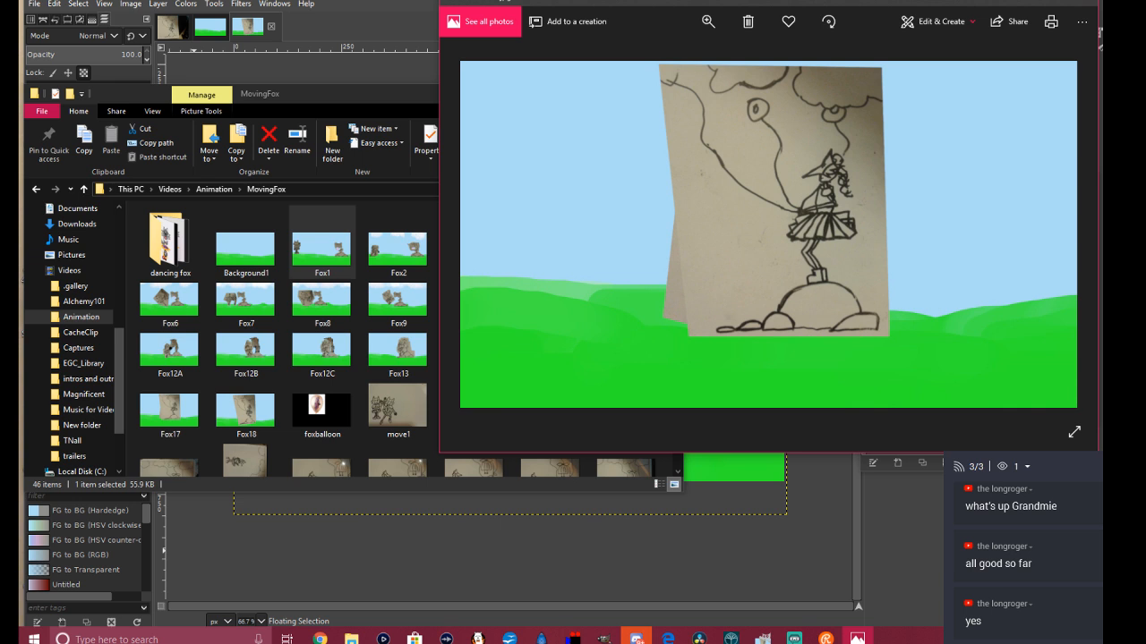
Step: Close the photo preview and the MovingFox folder window, and open moveflower19.jpg from the MovingFox folder in GIMP
left_click(1098, 3)
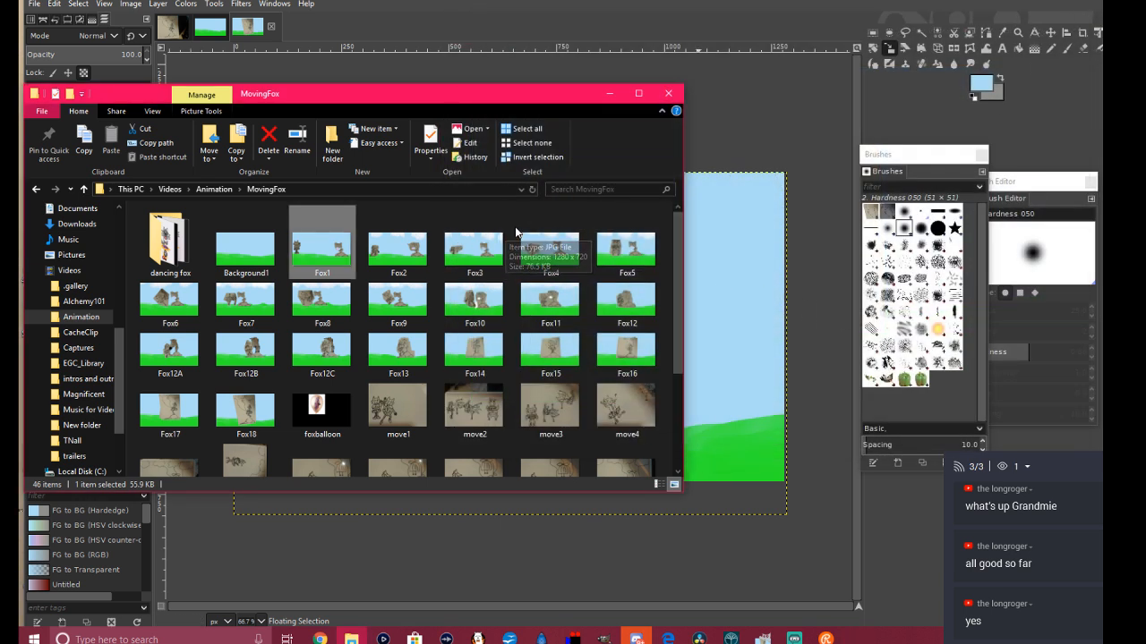
left_click(676, 95)
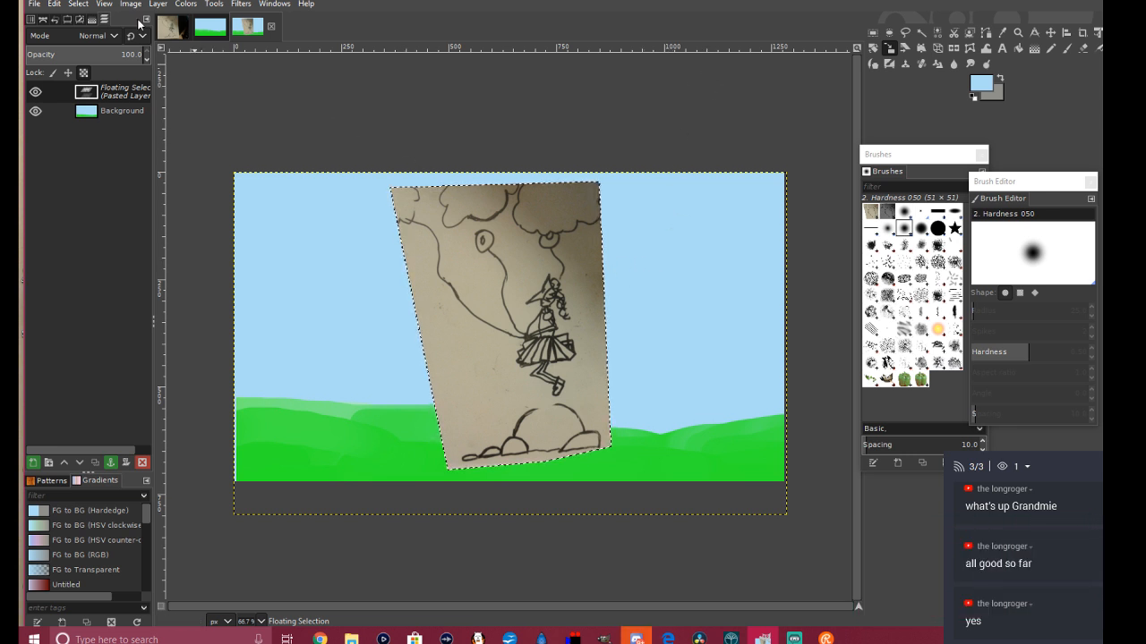
left_click(33, 5)
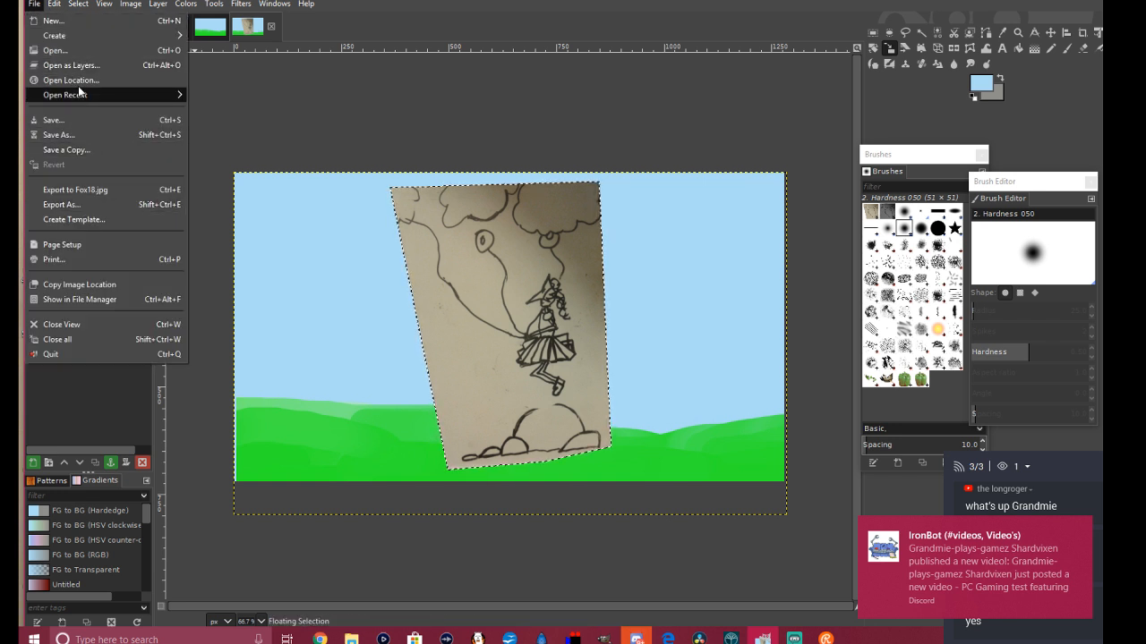
left_click(69, 52)
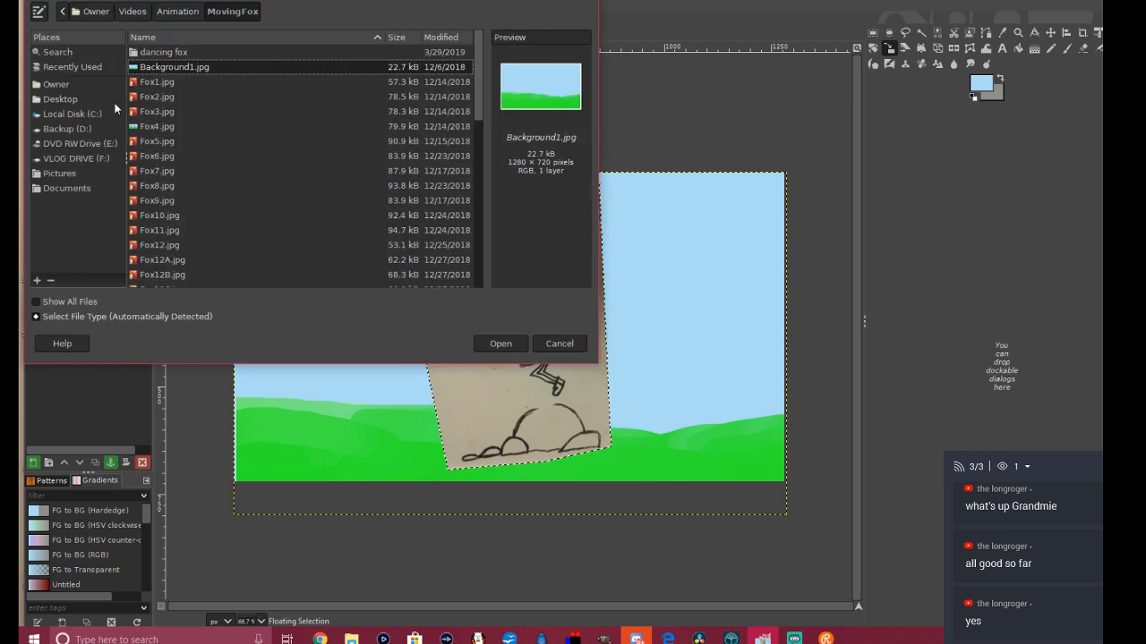
scroll(169, 196, "down", 1)
scroll(172, 231, "down", 2)
scroll(176, 237, "down", 3)
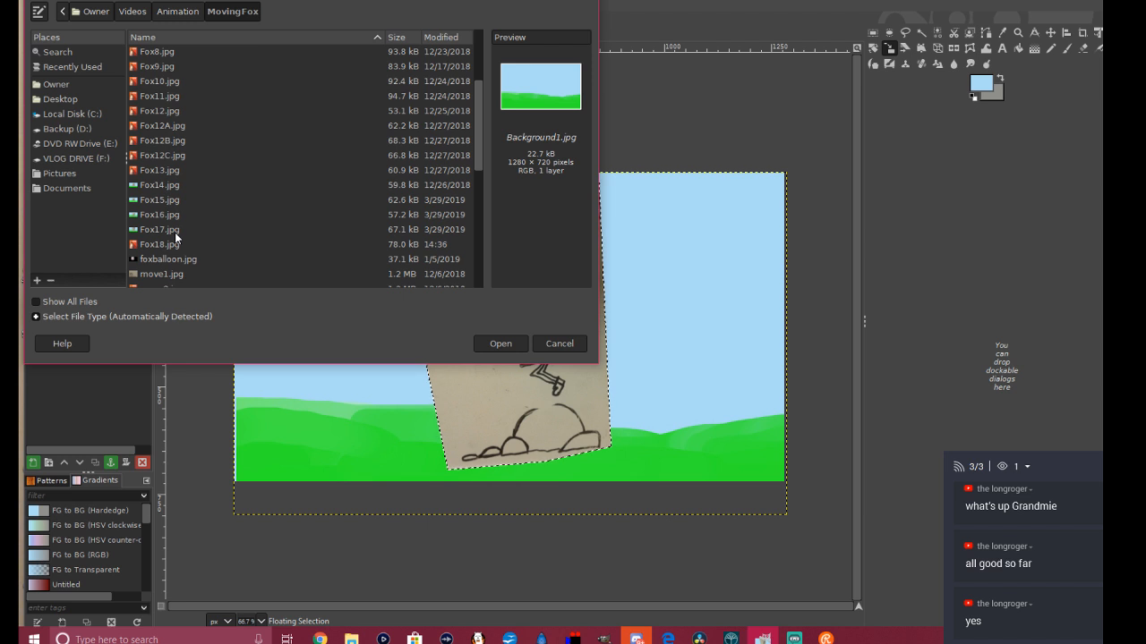
scroll(176, 236, "down", 7)
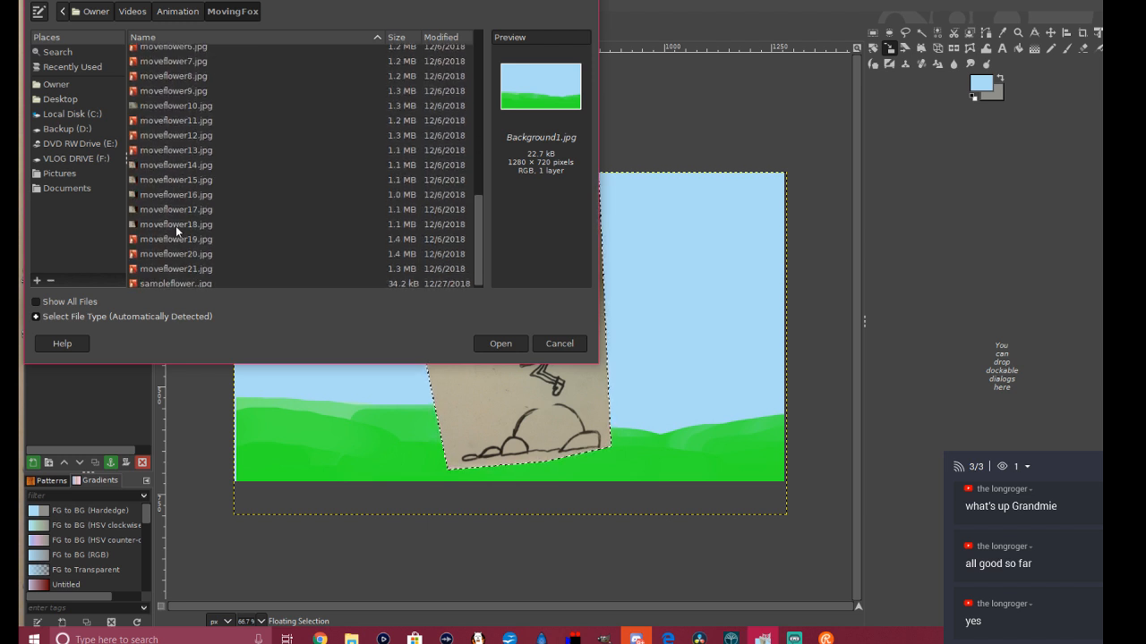
left_click(177, 224)
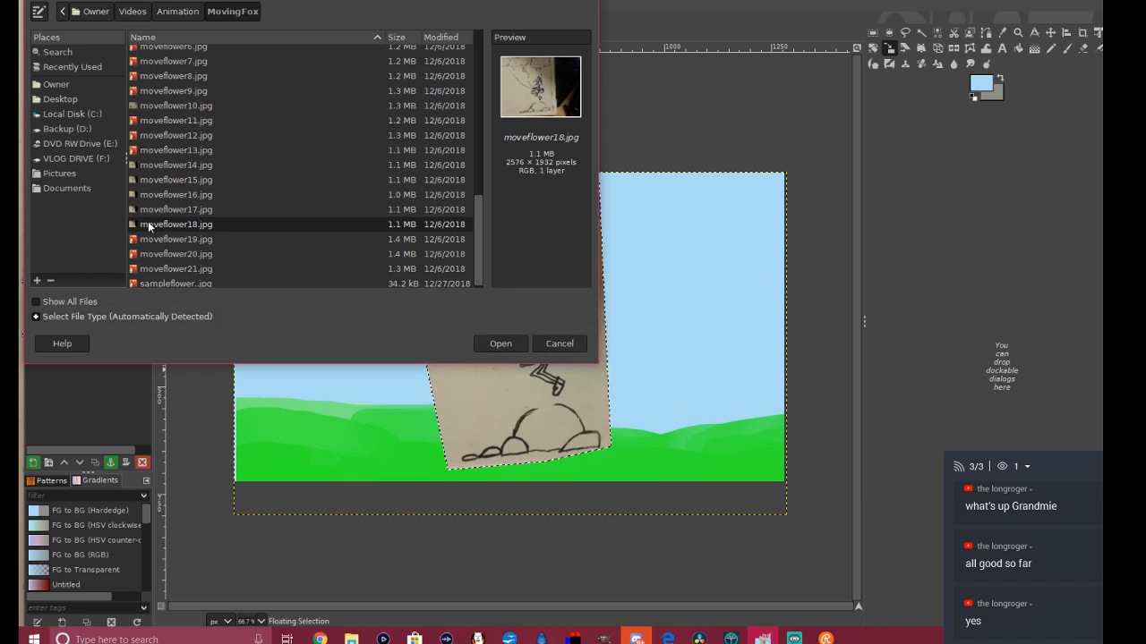
left_click(180, 240)
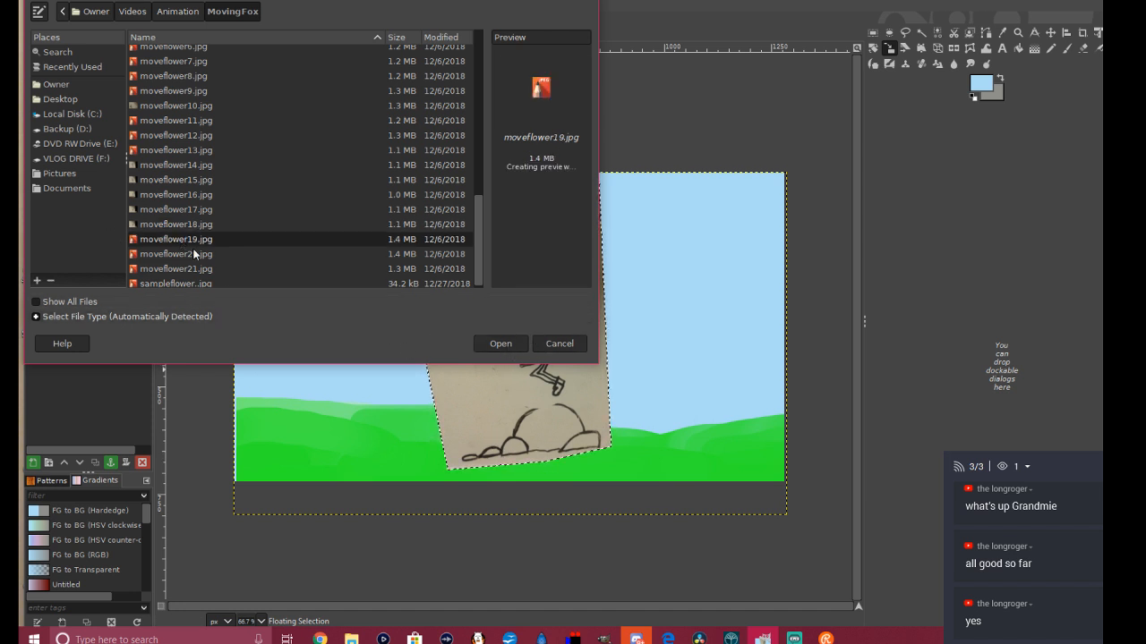
left_click(501, 343)
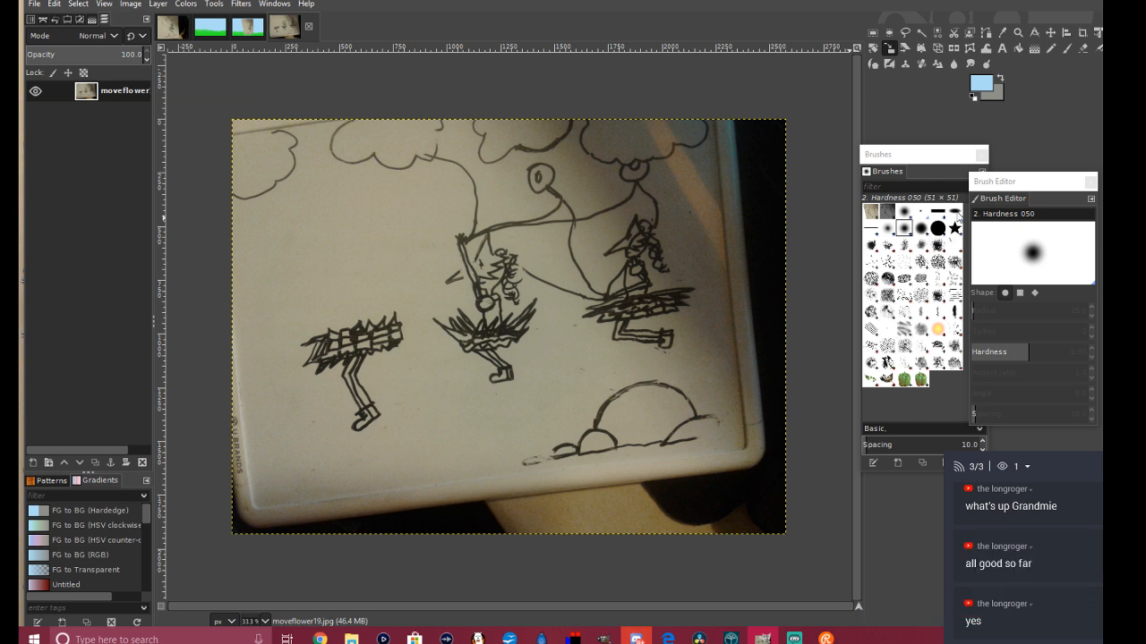
Step: Outline the rightmost fox with its clouds, balloons and rocks using a closed polygonal Free Select
left_click(905, 32)
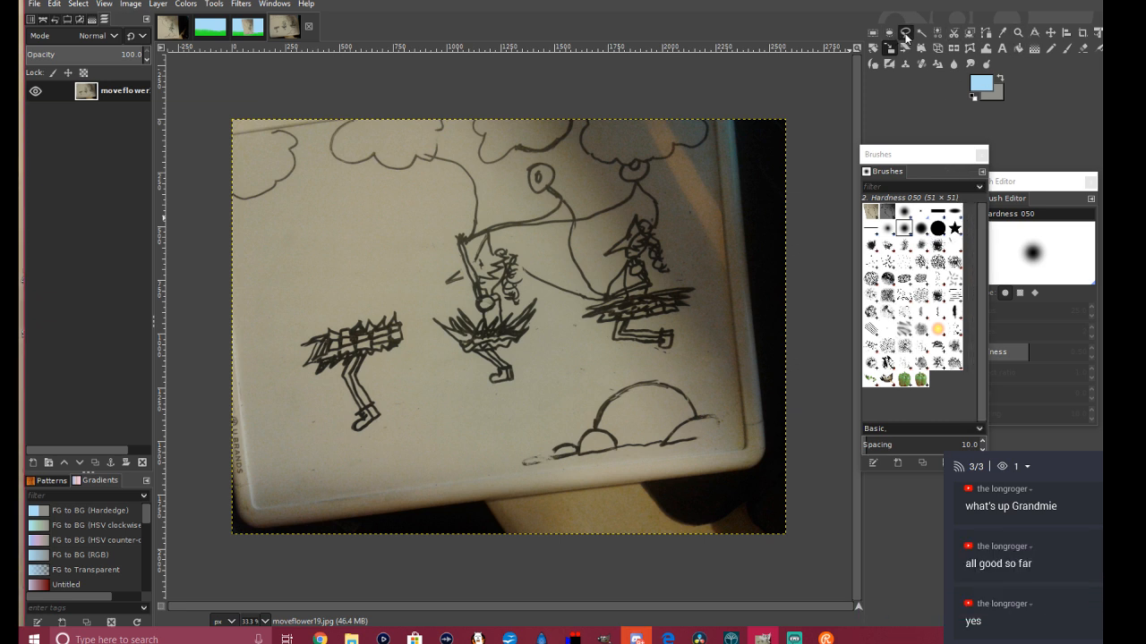
left_click(504, 115)
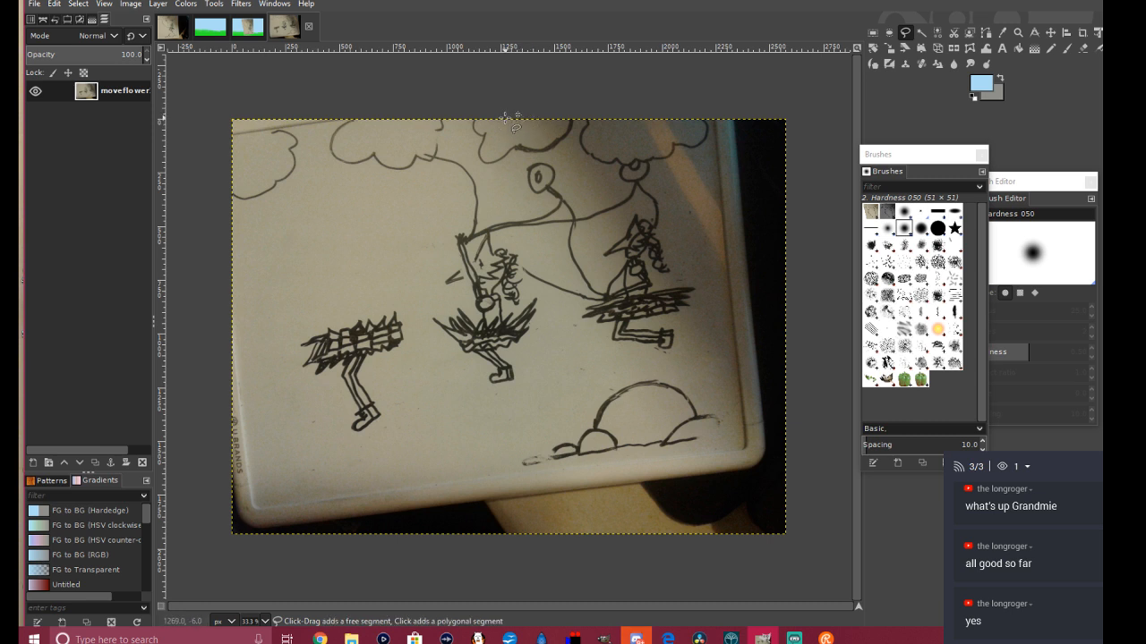
left_click(720, 117)
left_click(735, 433)
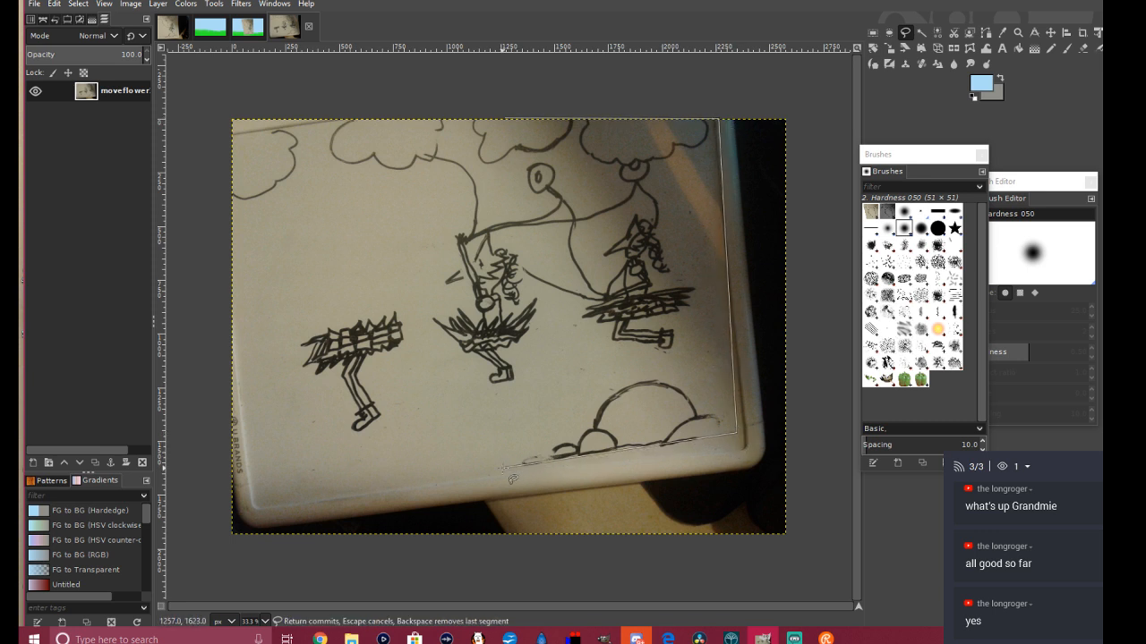
left_click(504, 467)
left_click(445, 130)
left_click(514, 130)
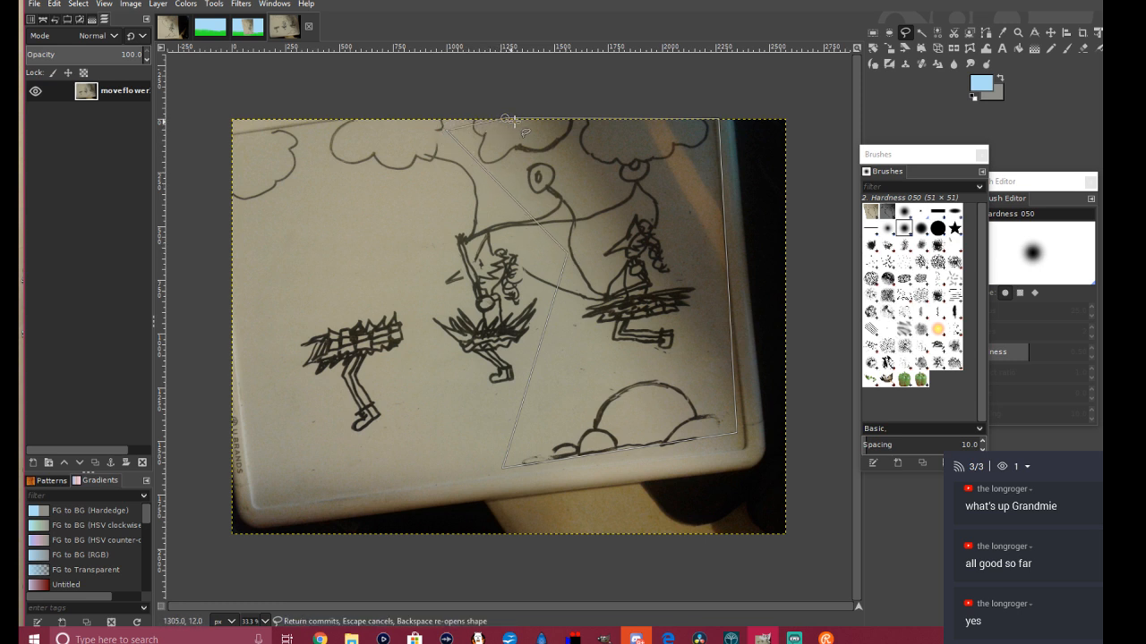
Step: Copy the outlined drawing and paste it into the composition with the sky and grass background
left_click(1051, 34)
right_click(631, 194)
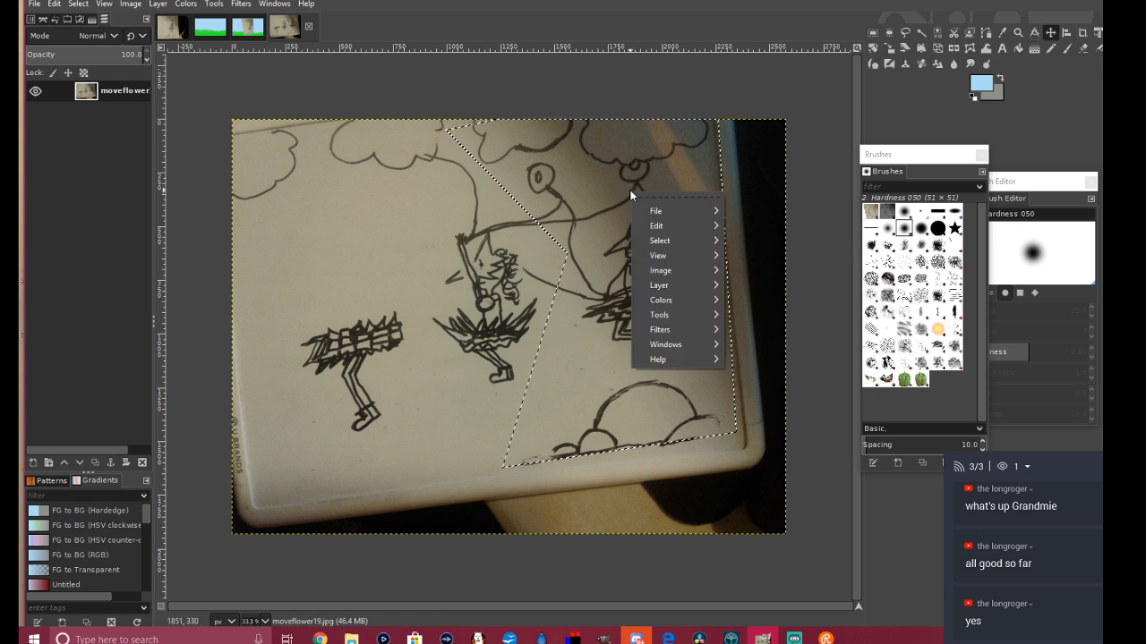
mouse_move(681, 227)
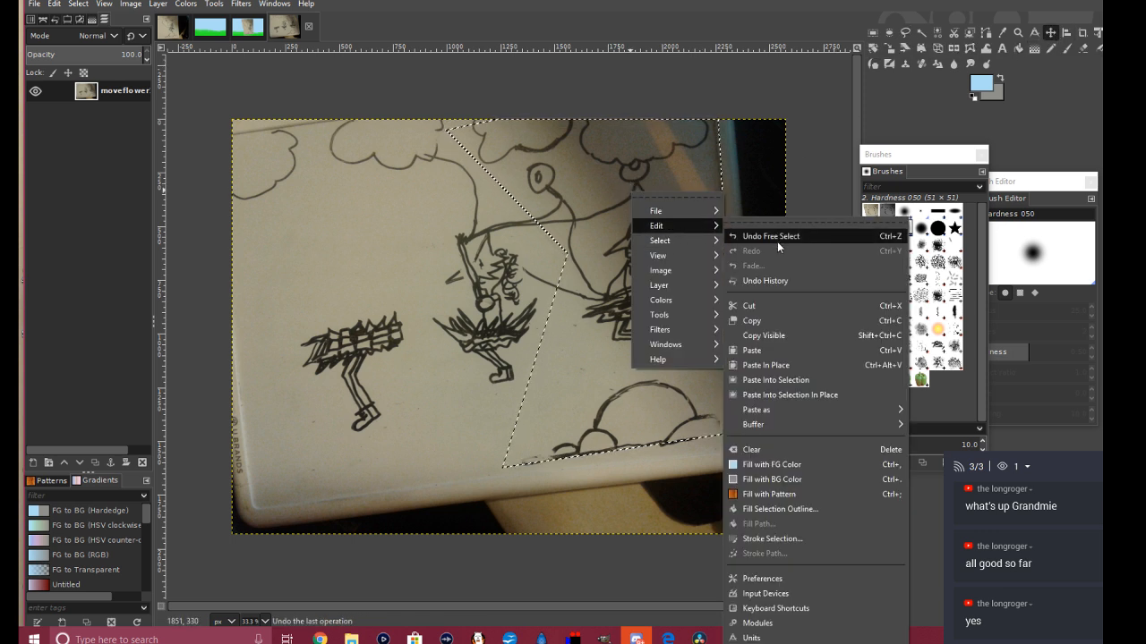
left_click(757, 323)
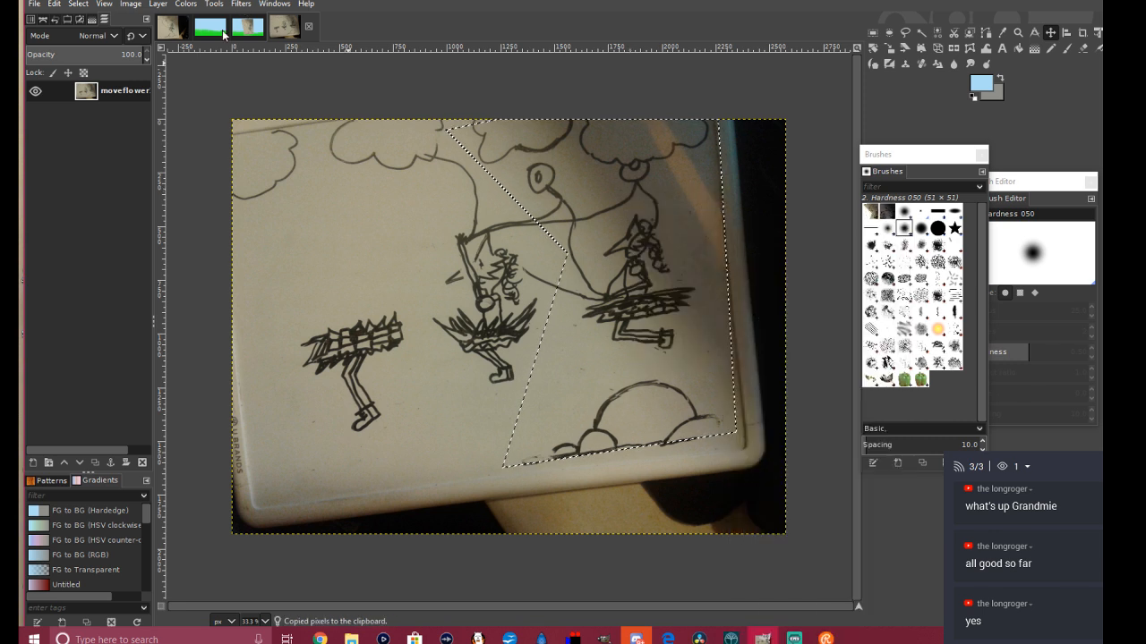
left_click(250, 33)
key("ctrl+v")
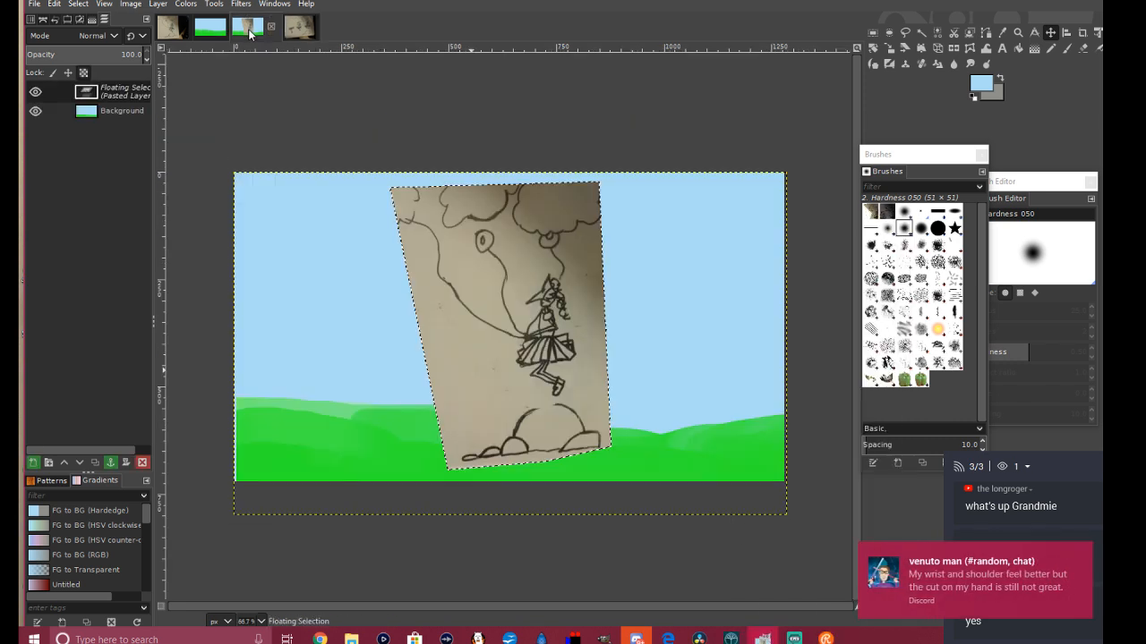
right_click(542, 285)
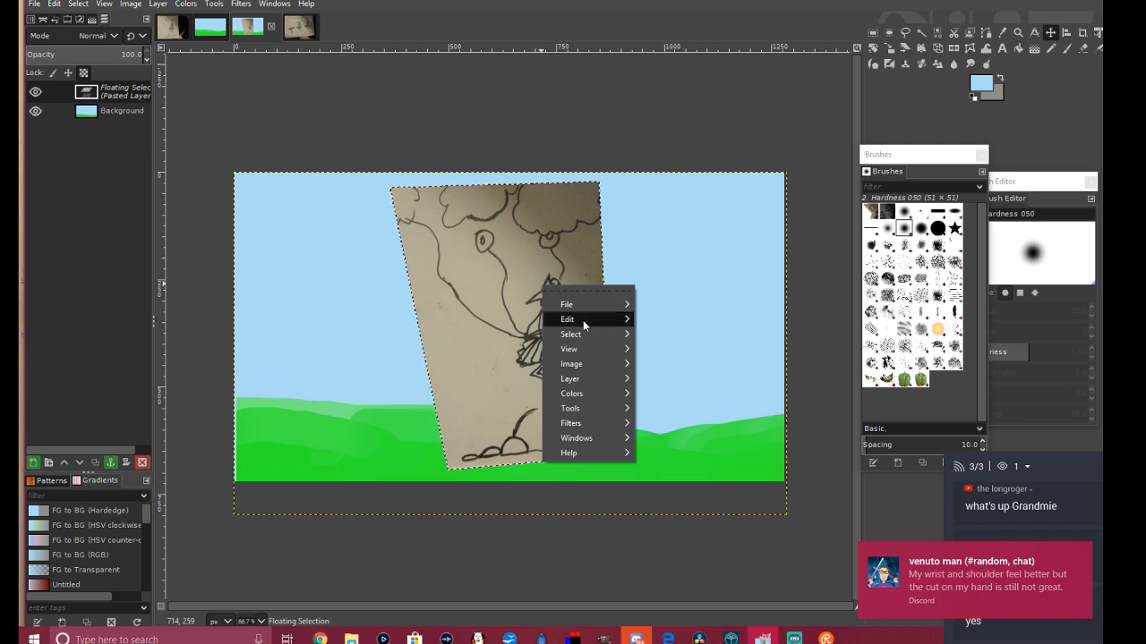
mouse_move(582, 319)
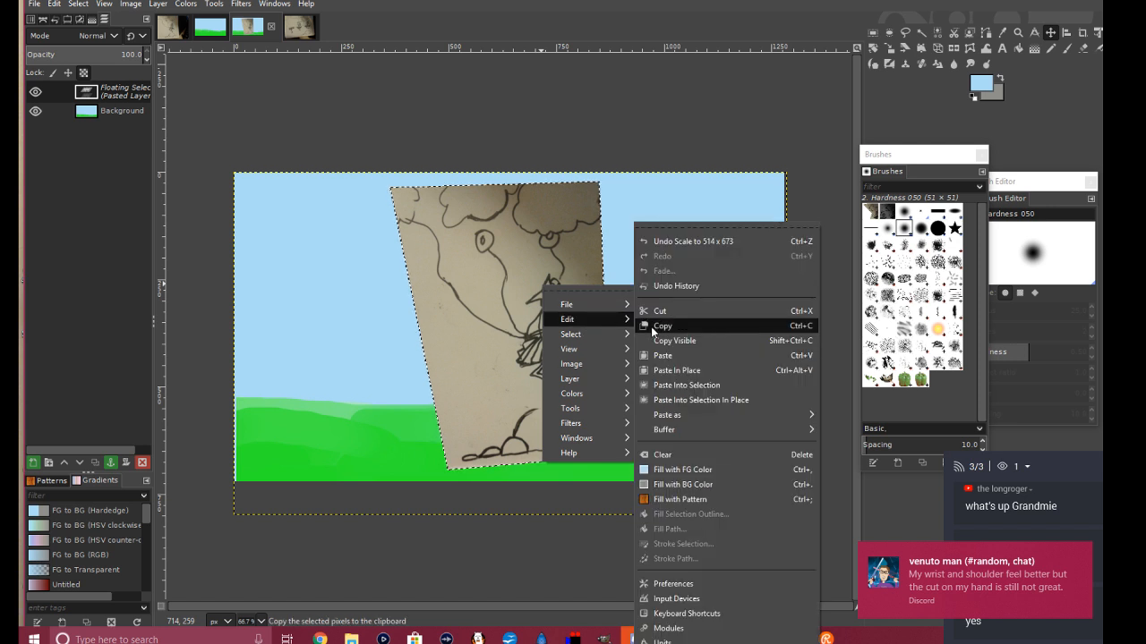
left_click(688, 354)
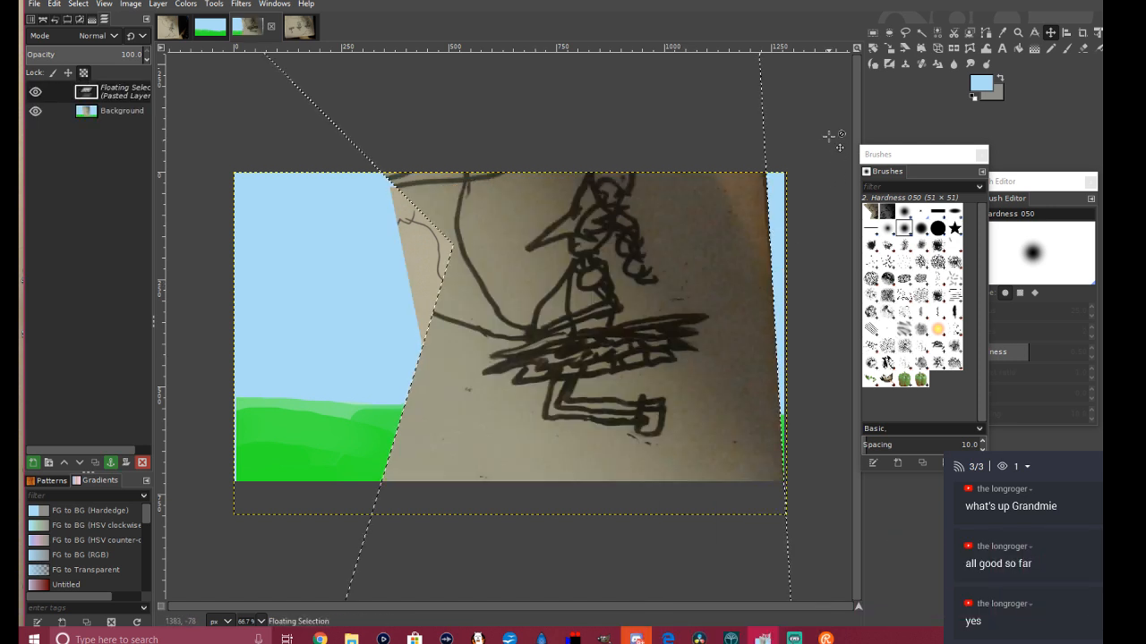
Step: Scale the pasted drawing down to 636 × 833 px and move it over the previous fox drawing
left_click(889, 48)
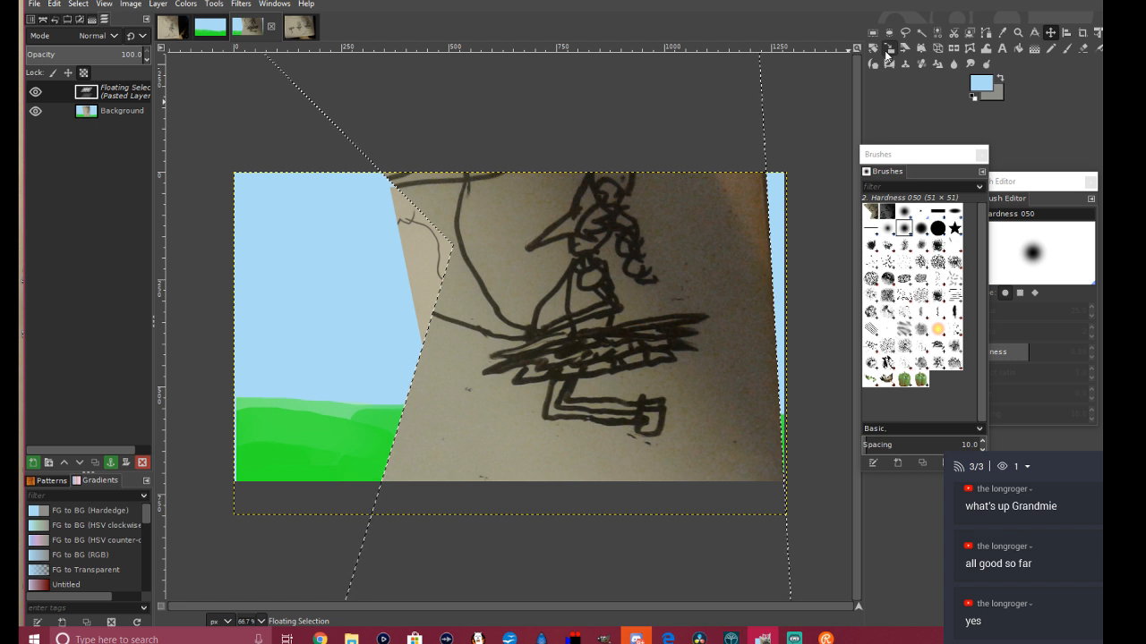
left_click(556, 273)
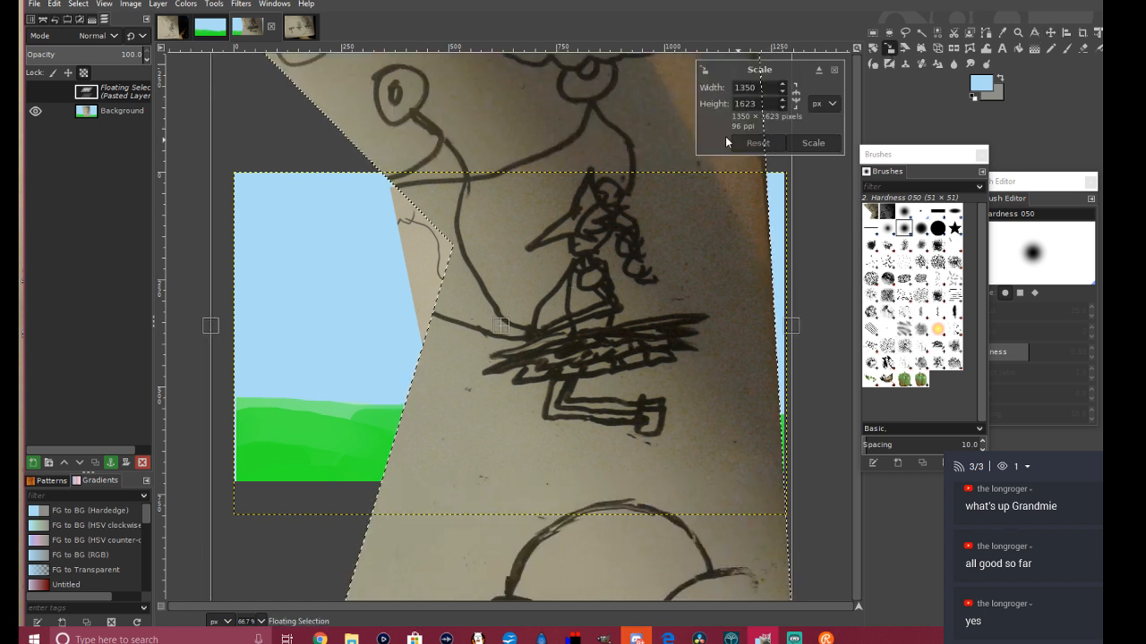
left_click_drag(367, 88, 677, 432)
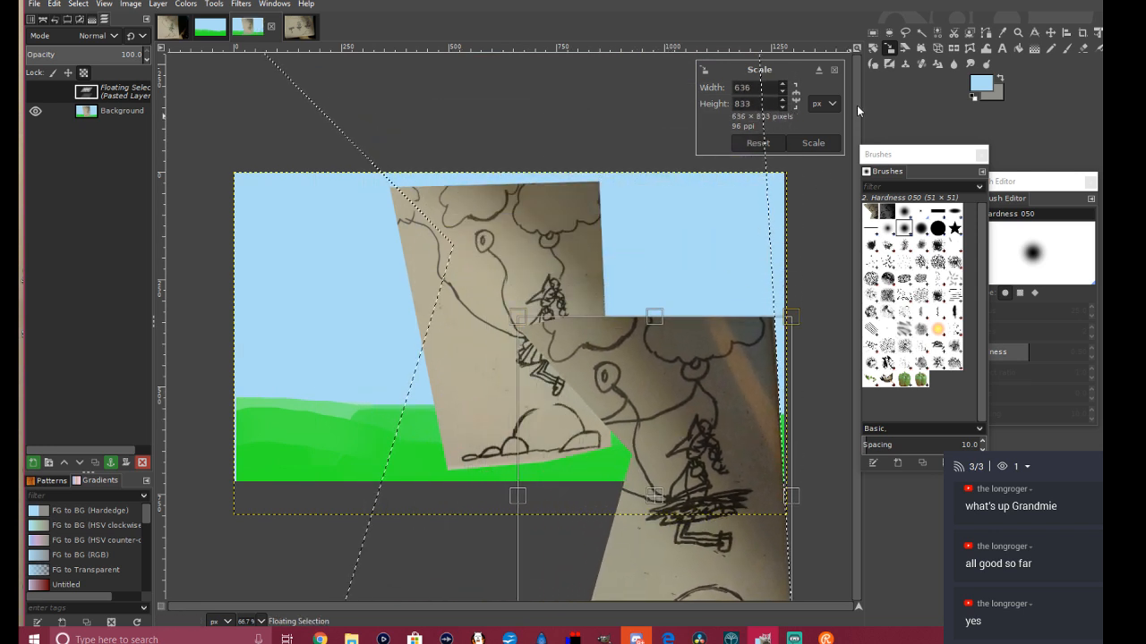
left_click(813, 143)
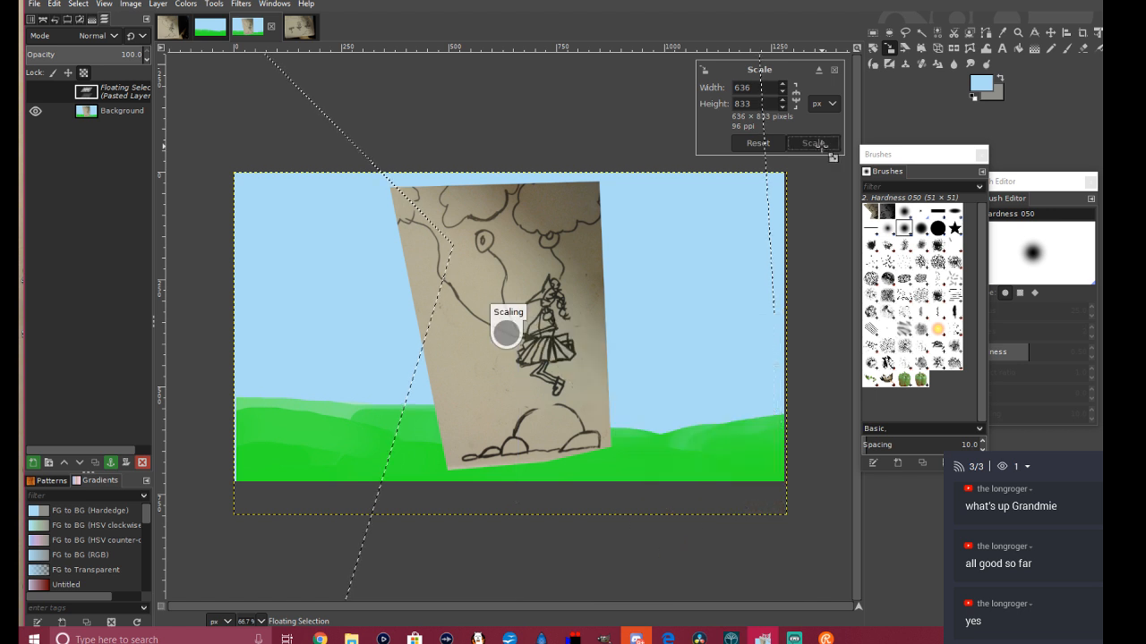
left_click(1051, 33)
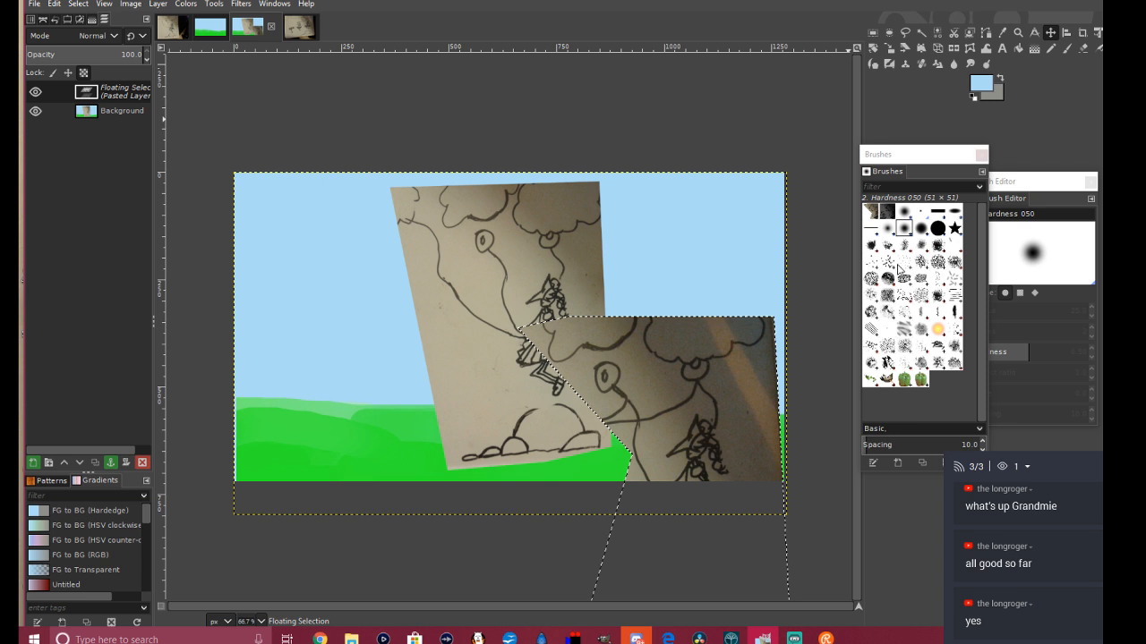
left_click_drag(667, 432, 511, 227)
Step: Scale the pasted drawing down further to 534 × 706 px to match the previous fox drawing
left_click(887, 49)
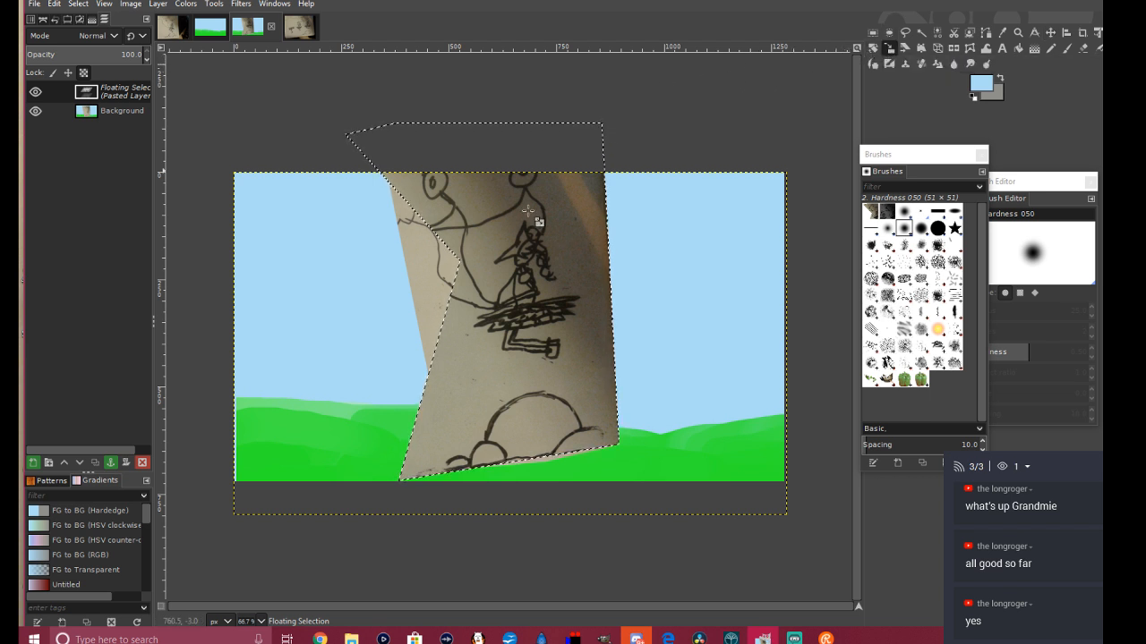
left_click(492, 265)
left_click_drag(347, 129, 393, 188)
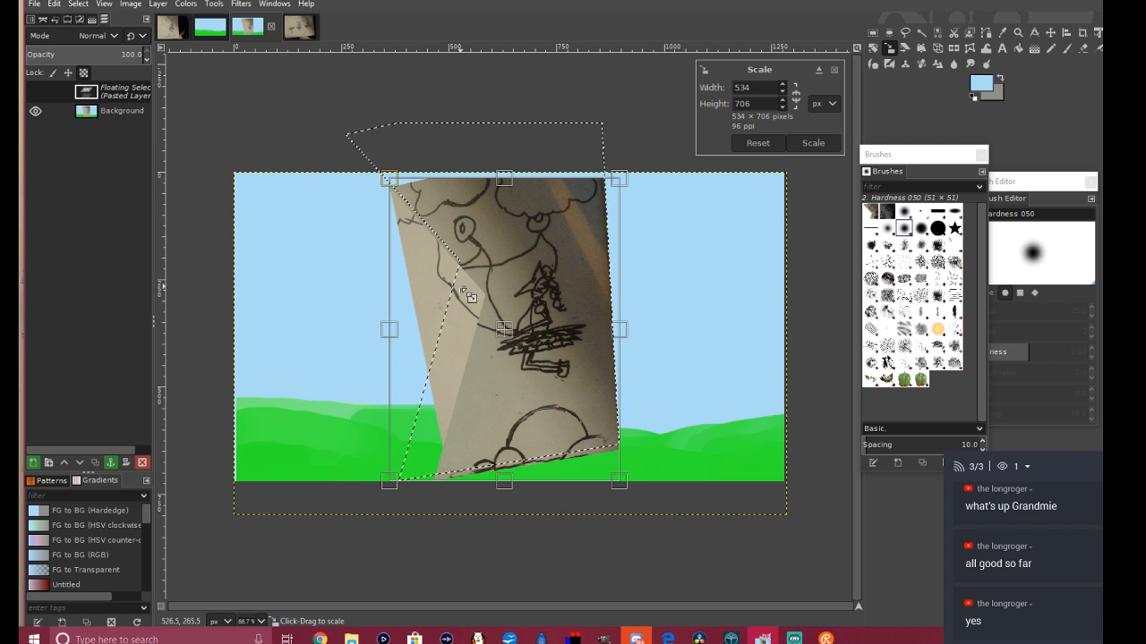
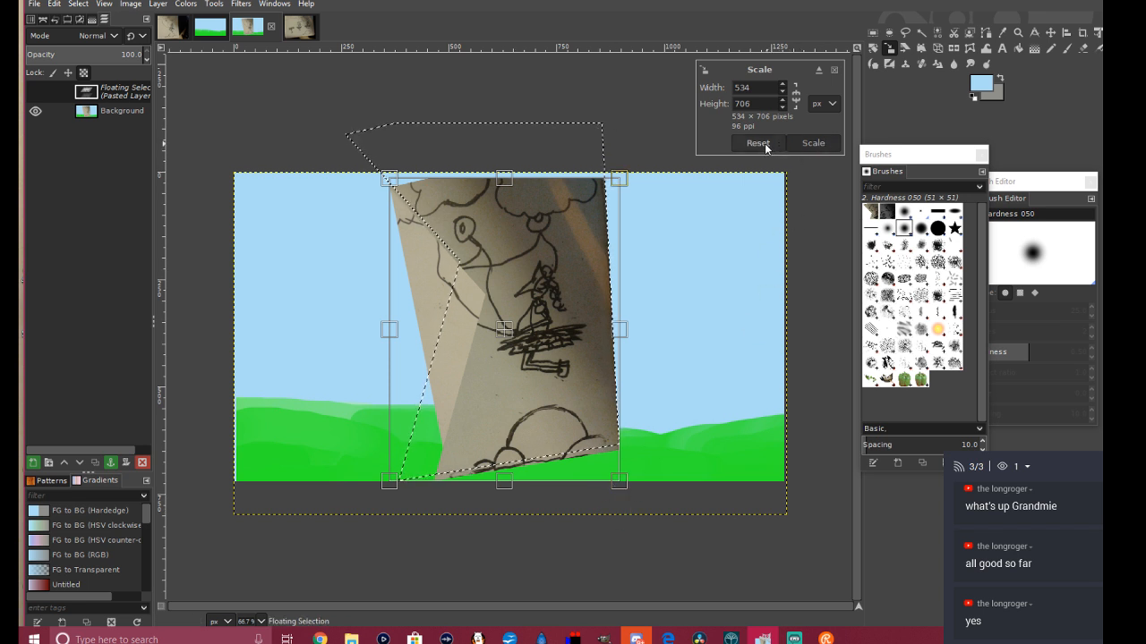
left_click(812, 143)
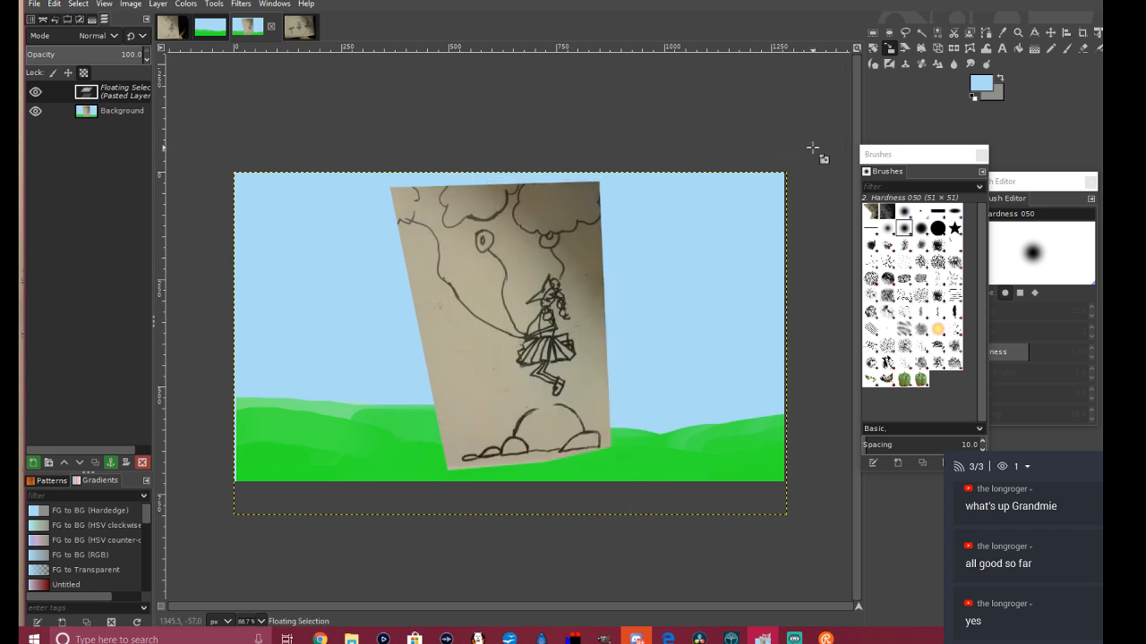
Step: Anchor the floating pasted drawing to the background layer
left_click(1050, 32)
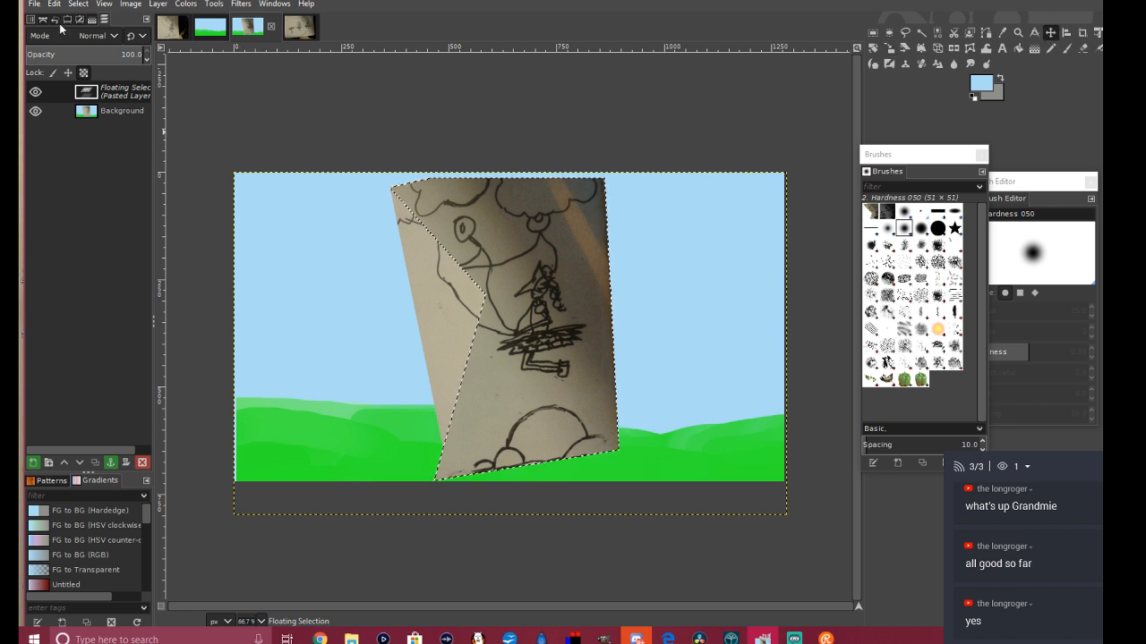
right_click(473, 279)
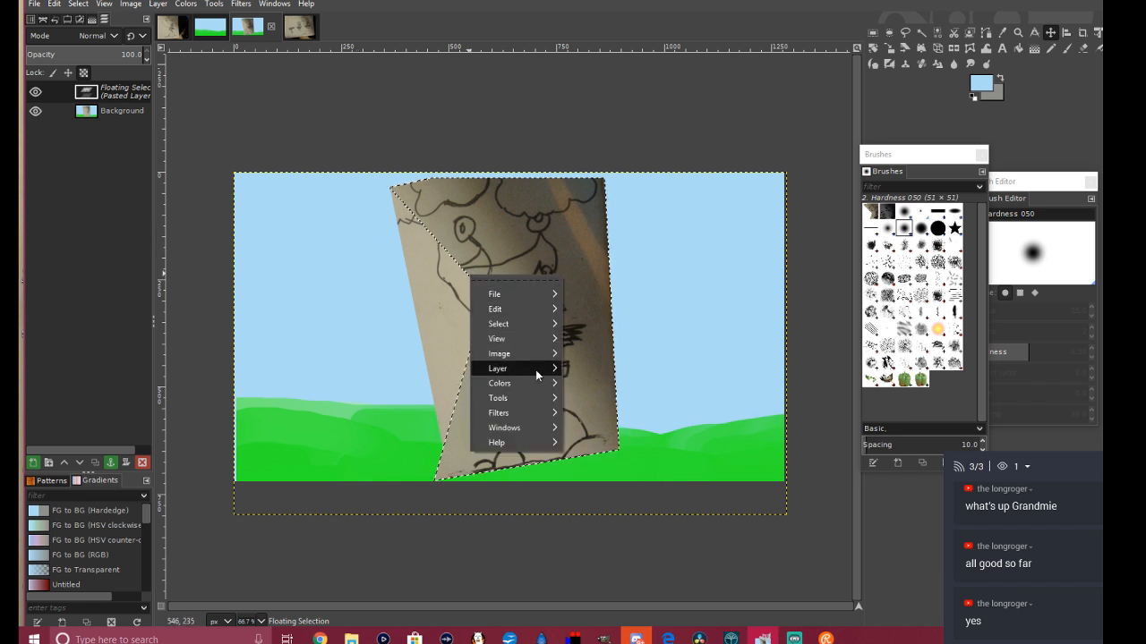
mouse_move(543, 377)
left_click(653, 439)
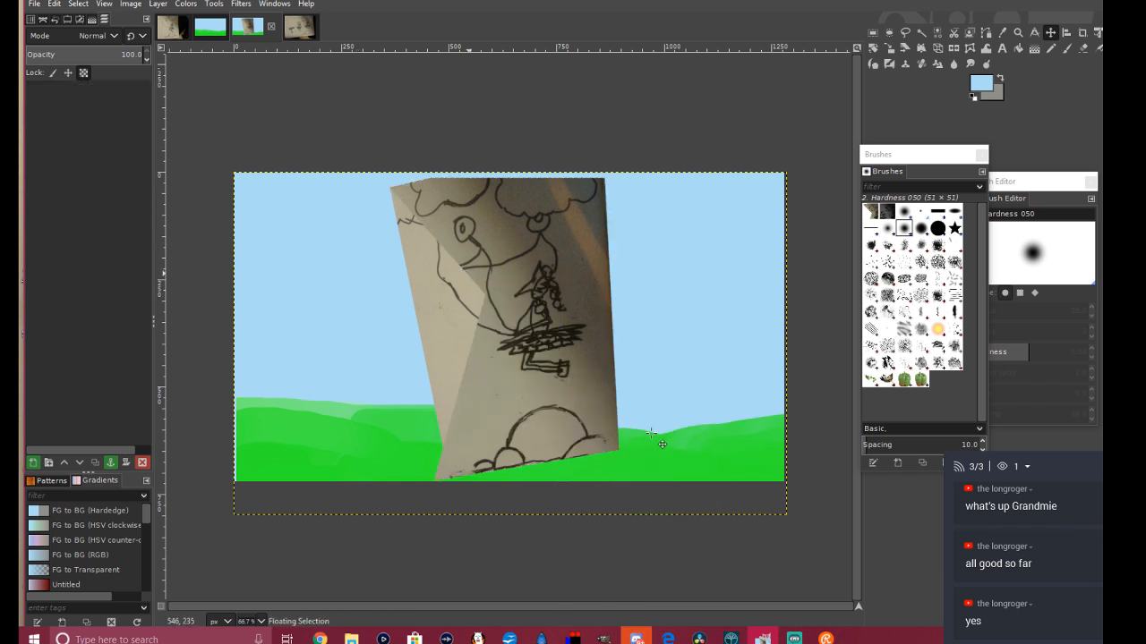
Step: Export the composition as Fox19.jpg into the MovingFox folder with the current JPEG settings
left_click(33, 5)
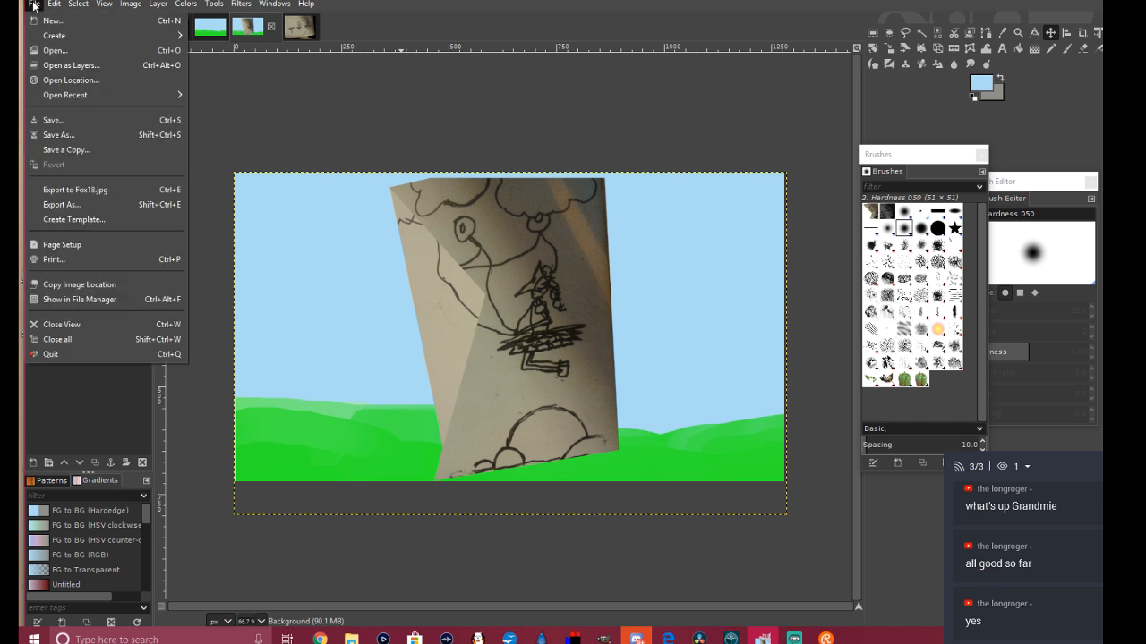
left_click(95, 204)
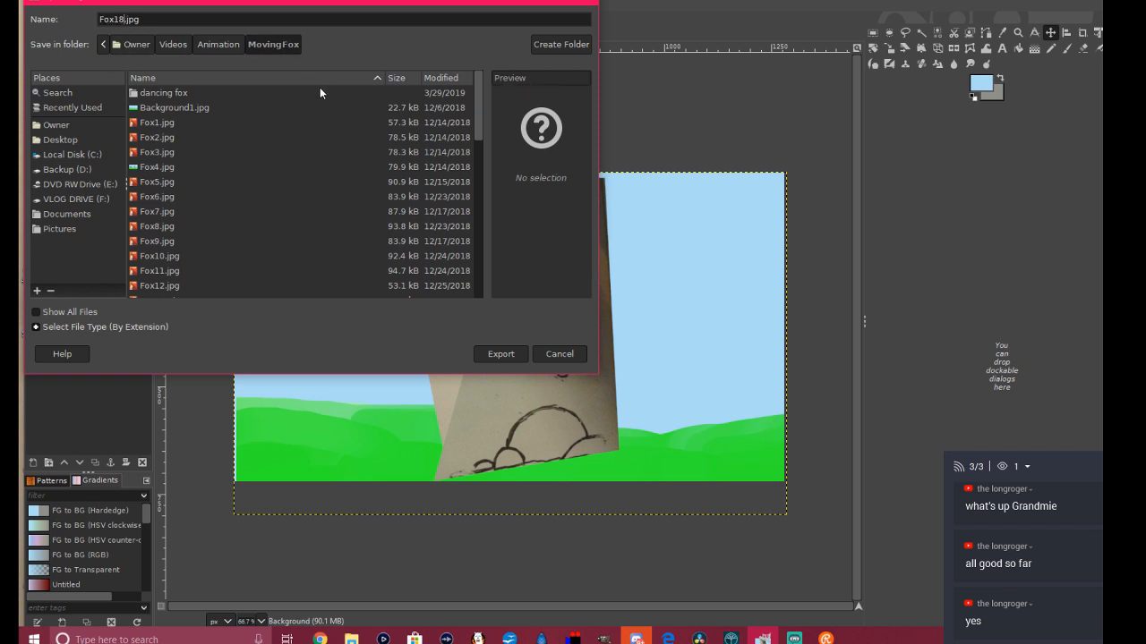
key("BackSpace")
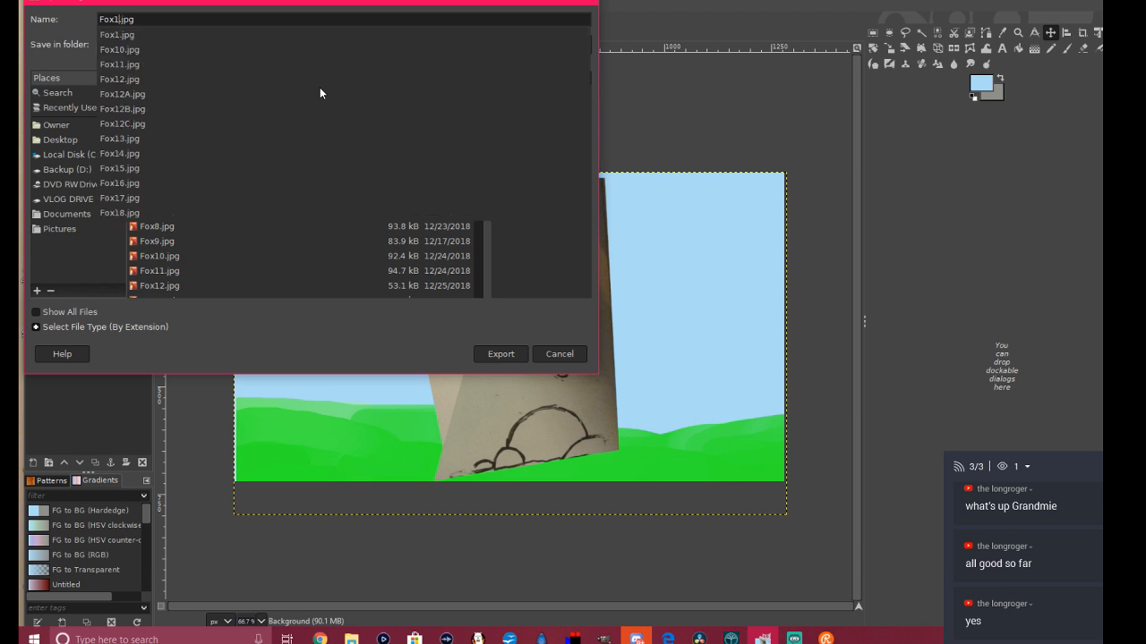
type("9")
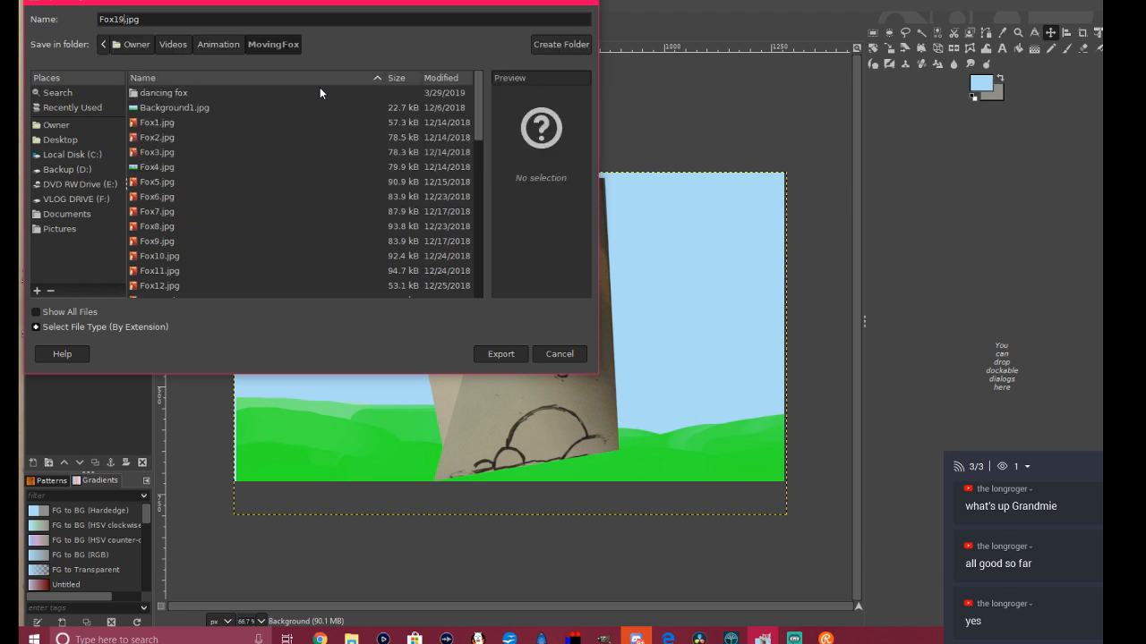
left_click(500, 353)
left_click(560, 390)
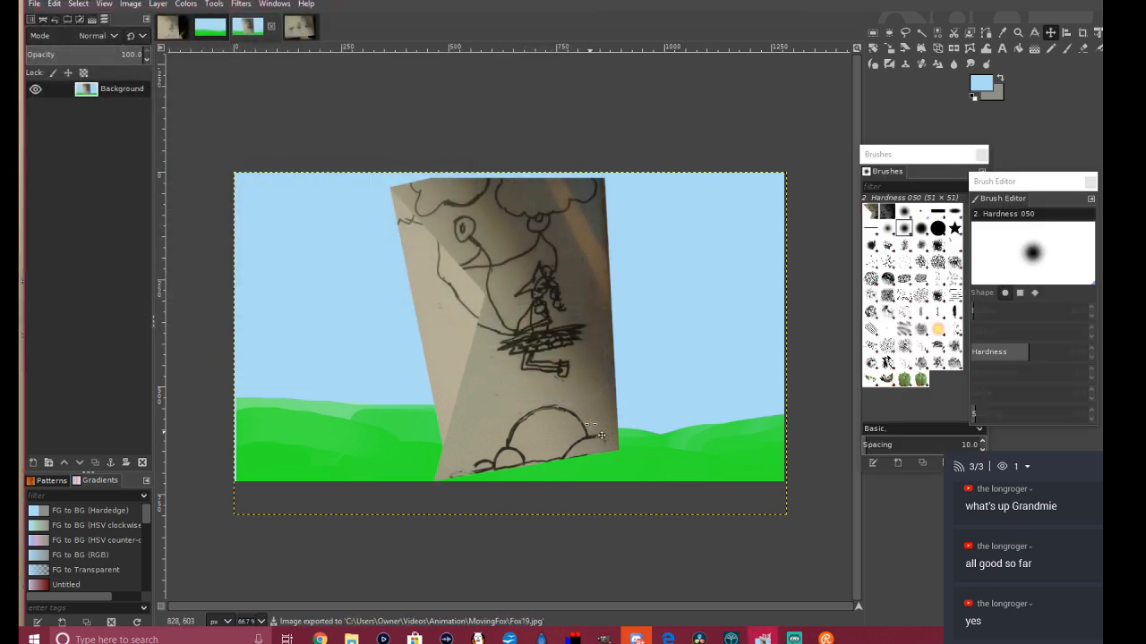
Step: Close the moveflower18 image and discard its changes
left_click(169, 34)
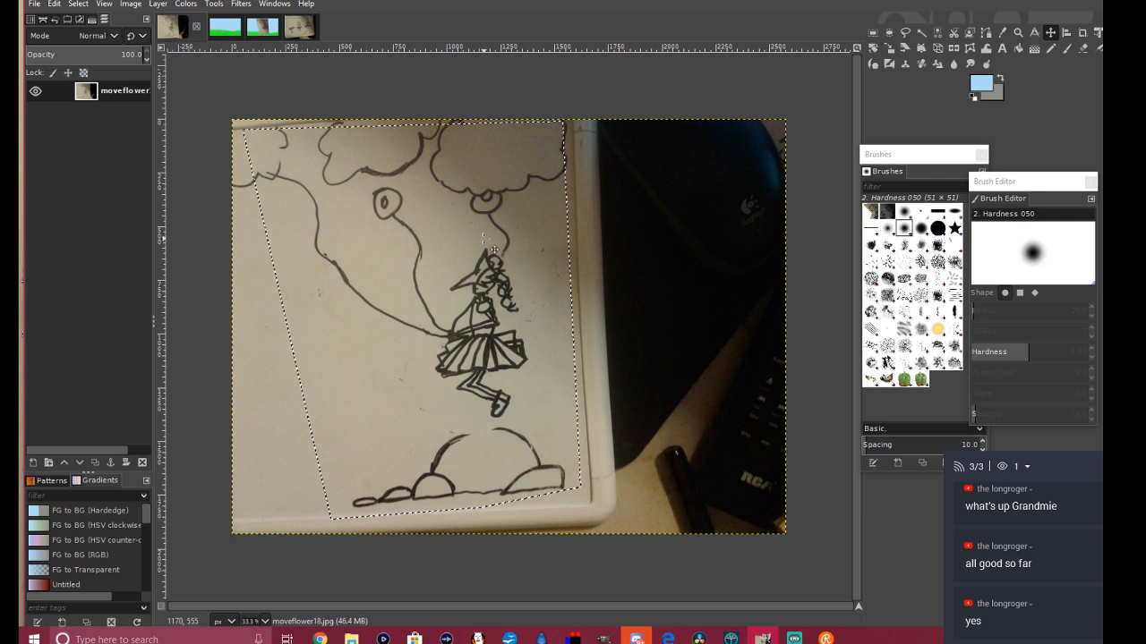
left_click(195, 29)
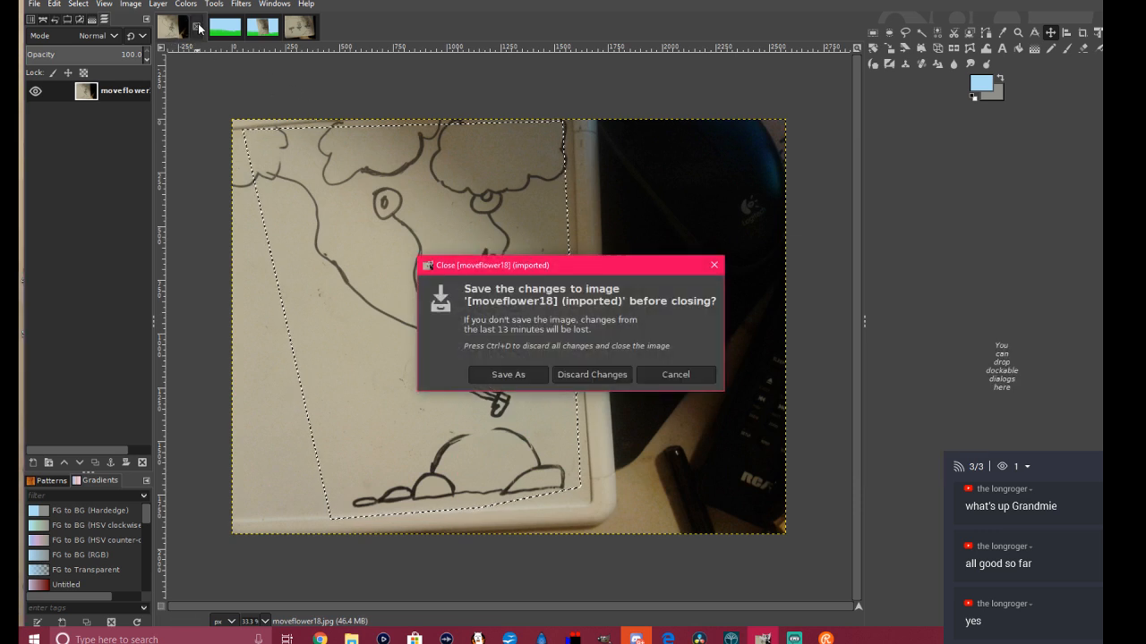
left_click(601, 374)
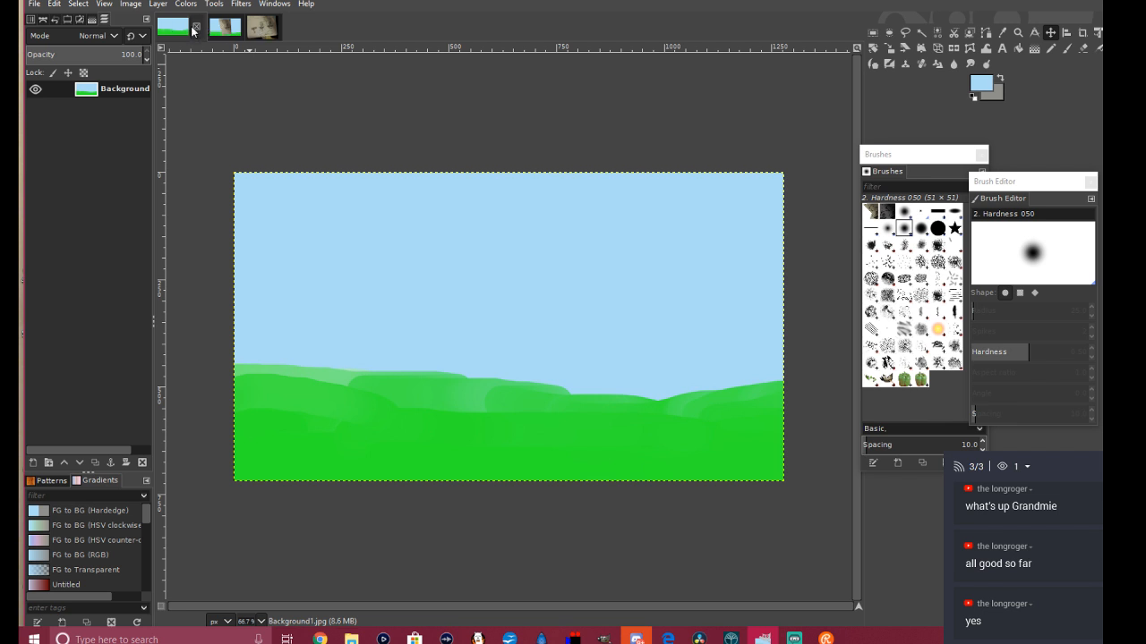
Step: Outline the middle fox drawing in moveflower19.jpg with a polygonal Free Select selection, replacing the old selection
left_click(259, 31)
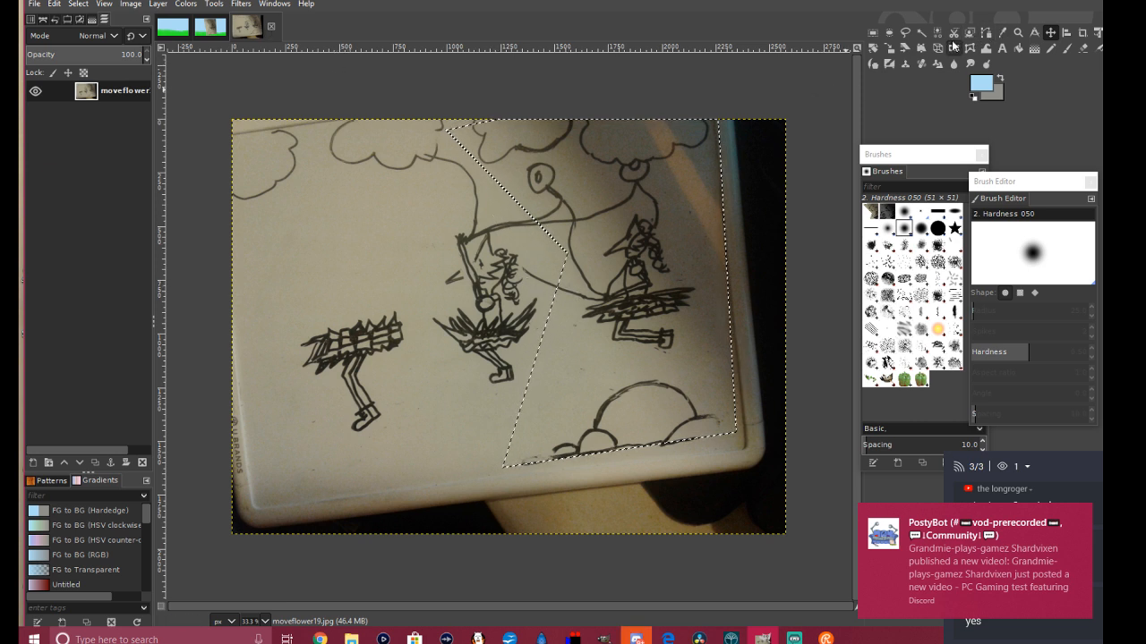
left_click(905, 34)
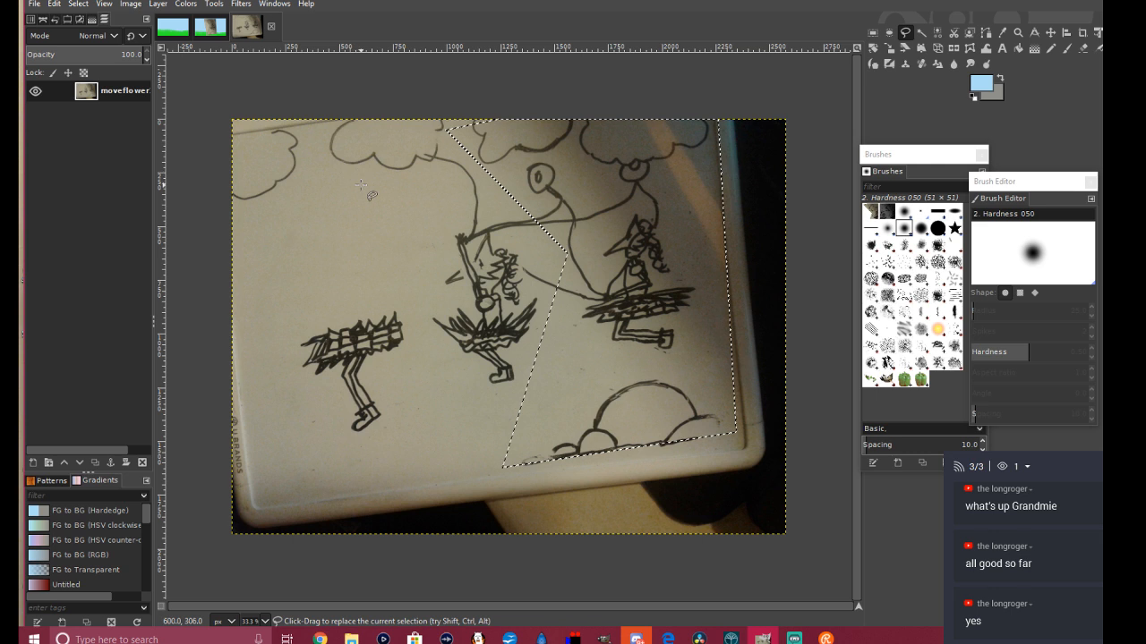
left_click(371, 213)
left_click(512, 172)
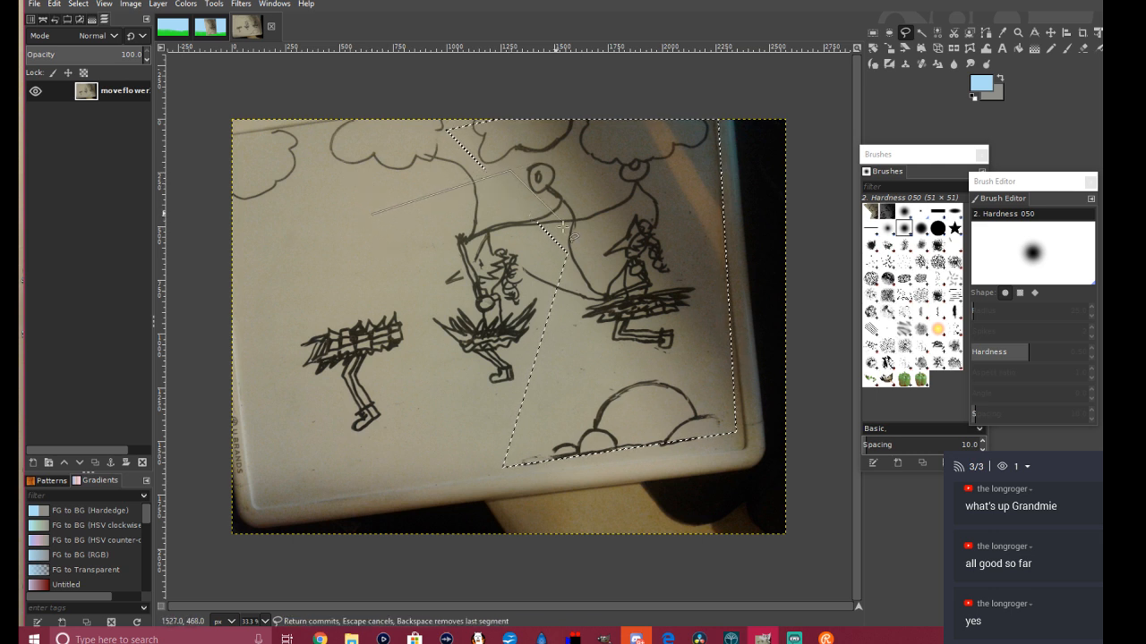
left_click(565, 258)
left_click(535, 405)
left_click(458, 414)
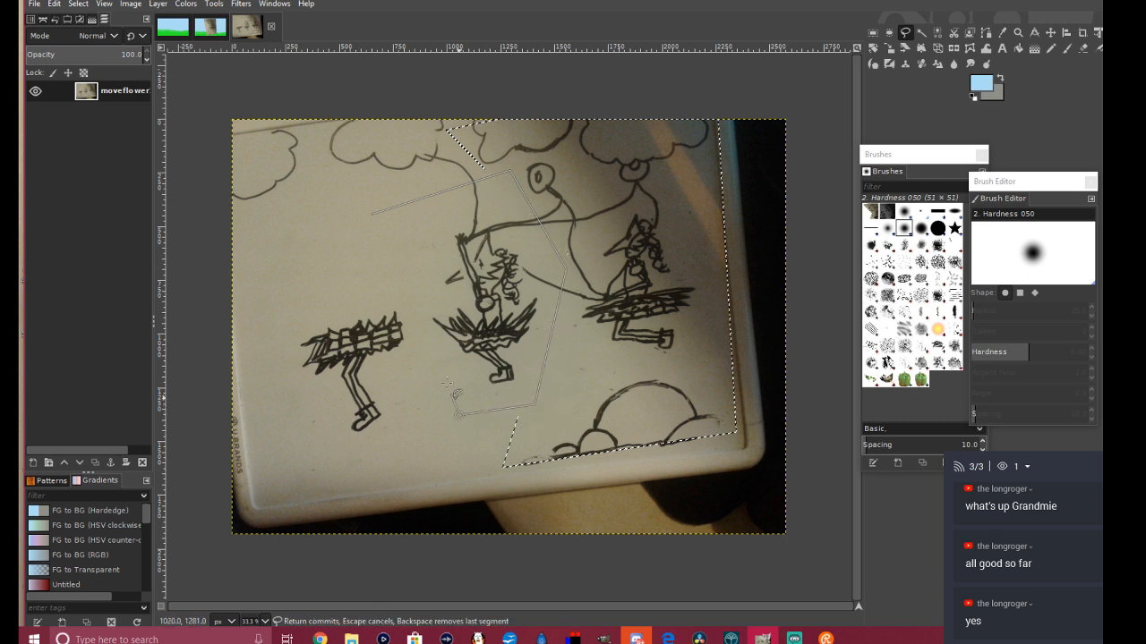
left_click(410, 289)
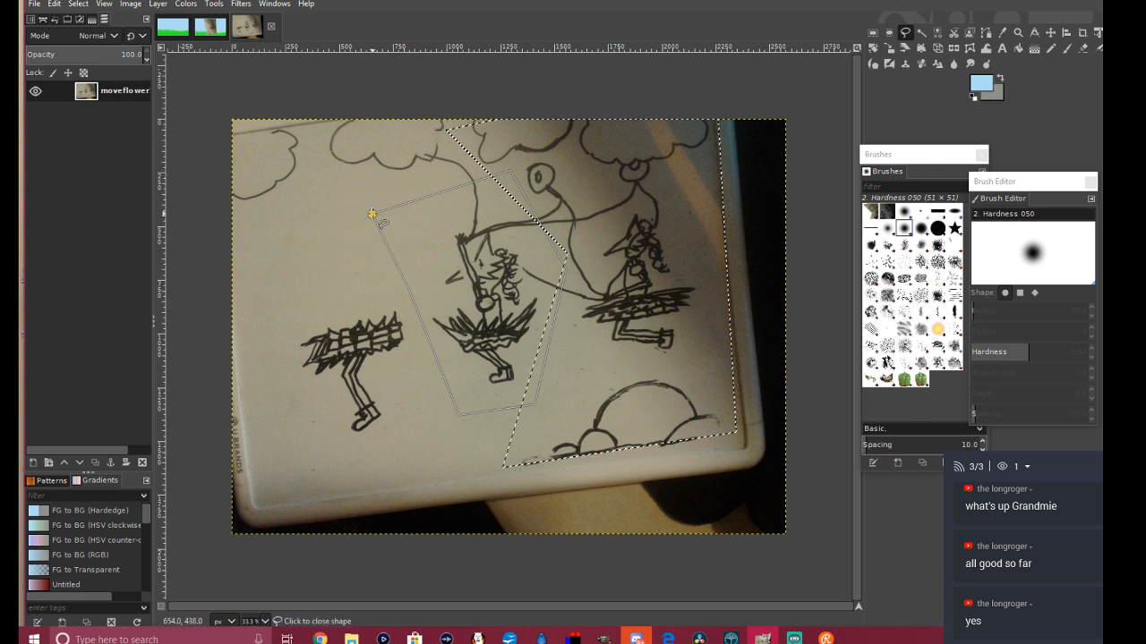
left_click(1050, 33)
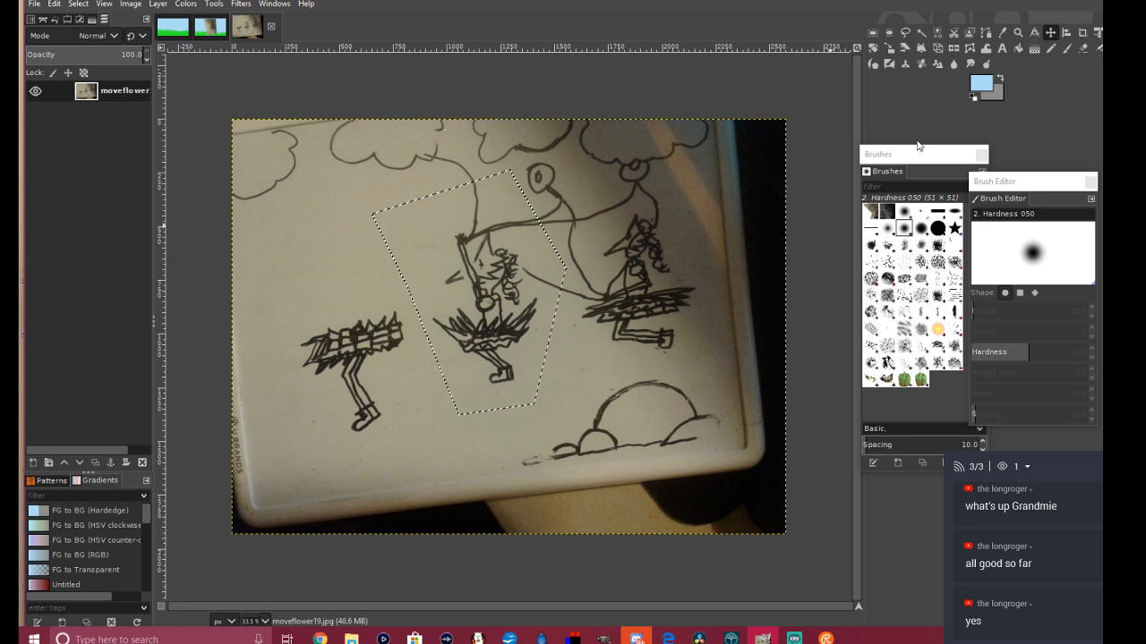
Step: Copy the outlined middle fox and paste it into the composition with the sky and grass background
right_click(515, 257)
mouse_move(559, 297)
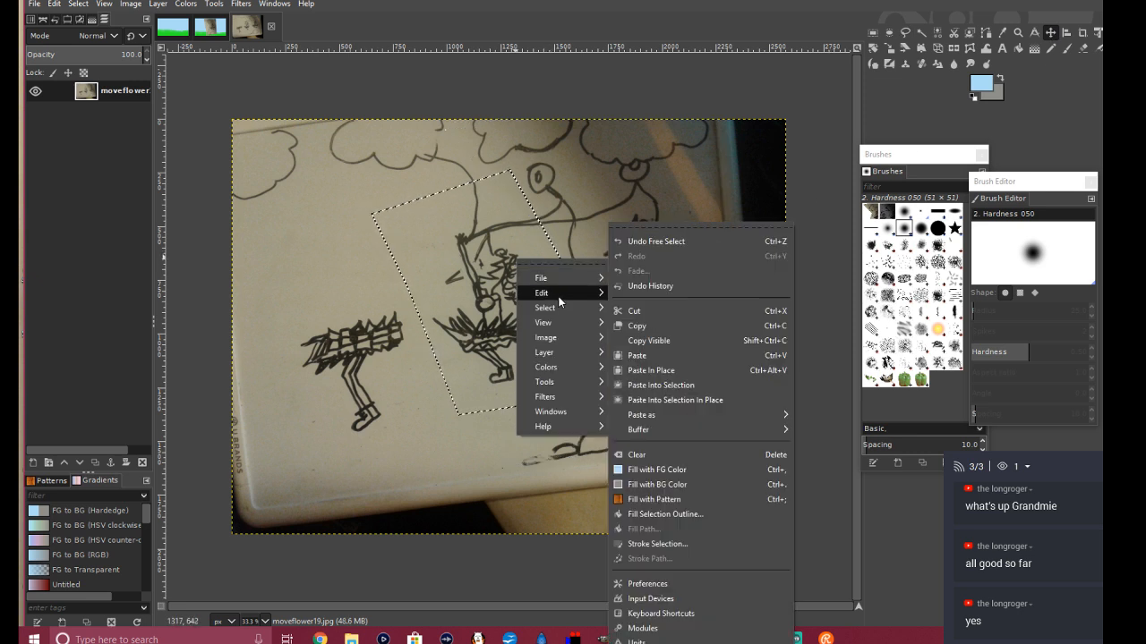
left_click(653, 325)
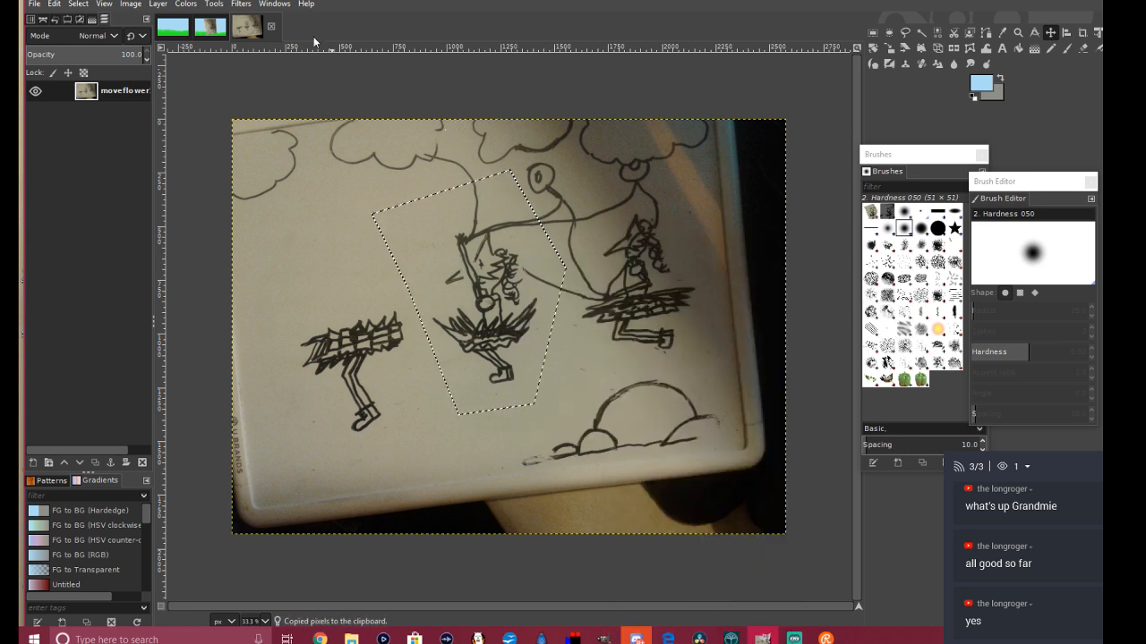
left_click(185, 32)
right_click(476, 251)
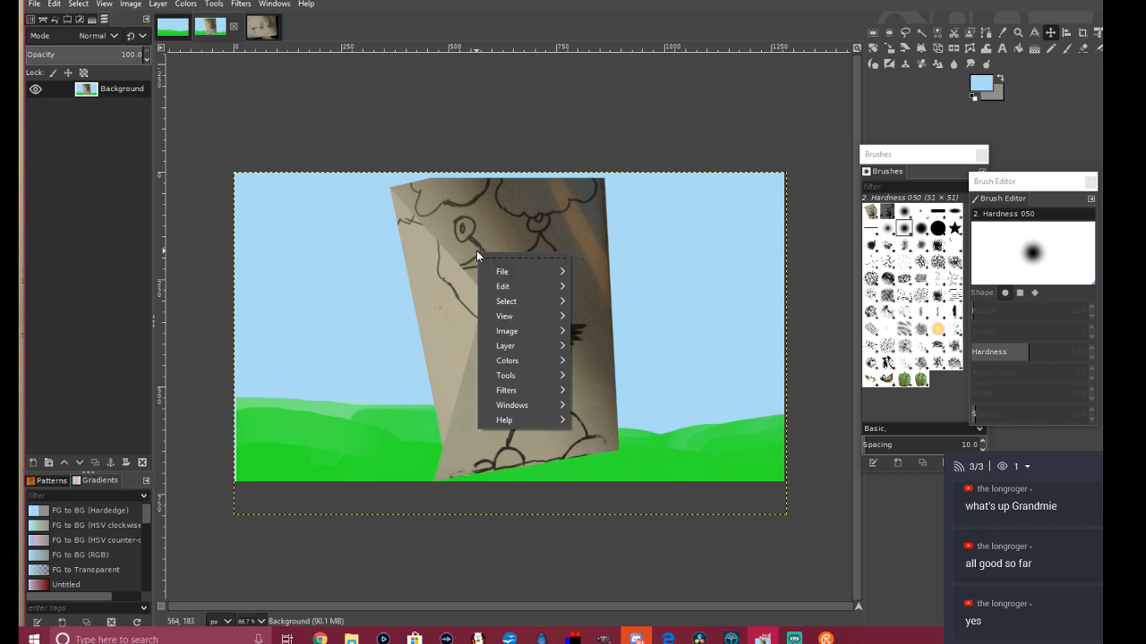
mouse_move(517, 285)
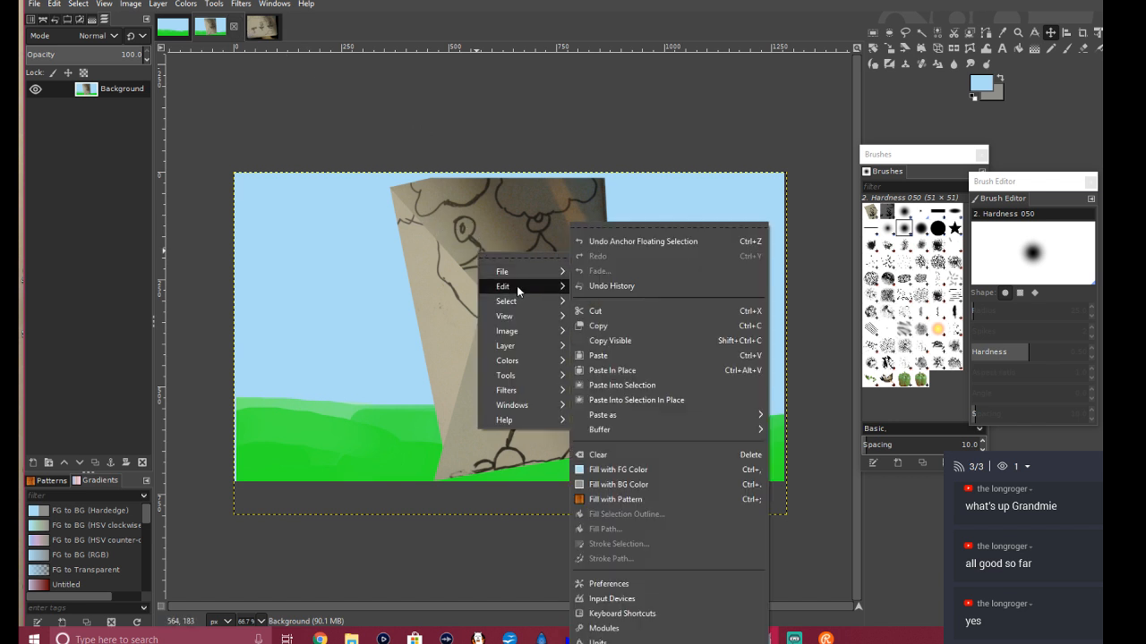
left_click(647, 355)
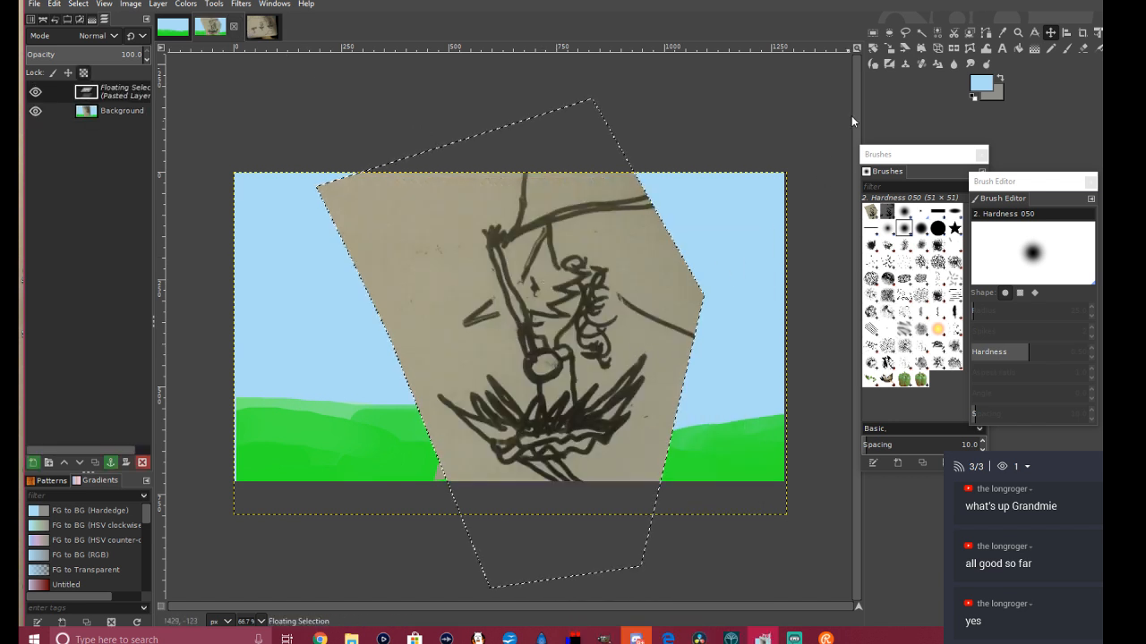
Step: Scale the pasted fox down to 503 × 554 px and move it beside the previous fox, overlapping the paper's left part
left_click(890, 50)
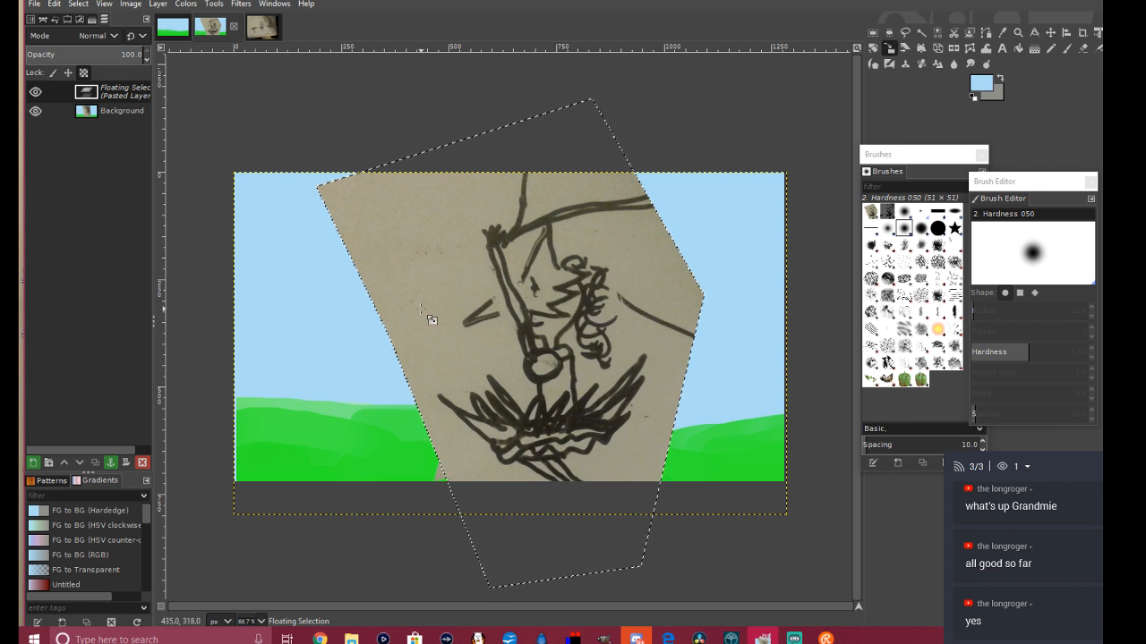
left_click(503, 300)
left_click_drag(319, 97, 489, 352)
left_click(813, 143)
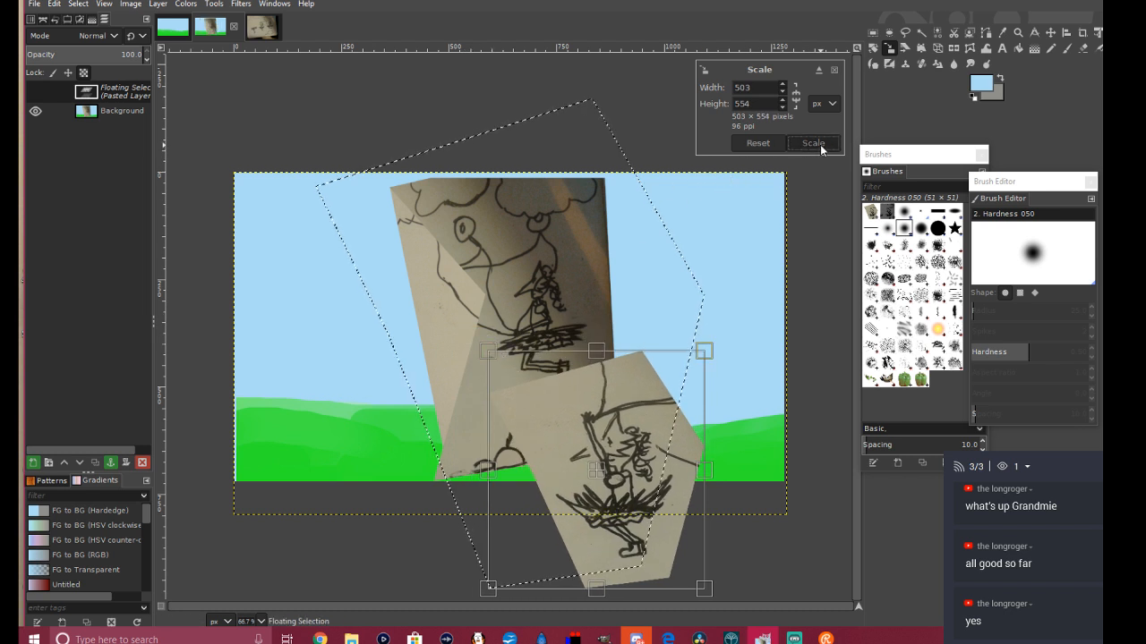
left_click(1053, 34)
left_click_drag(631, 458, 479, 274)
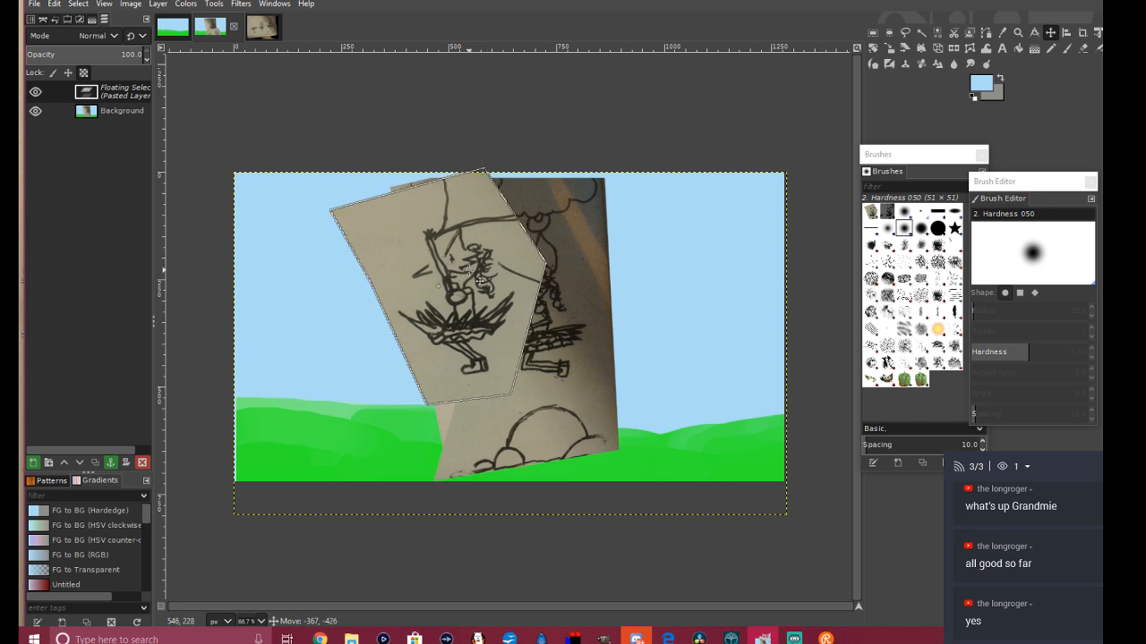
left_click_drag(479, 281, 481, 282)
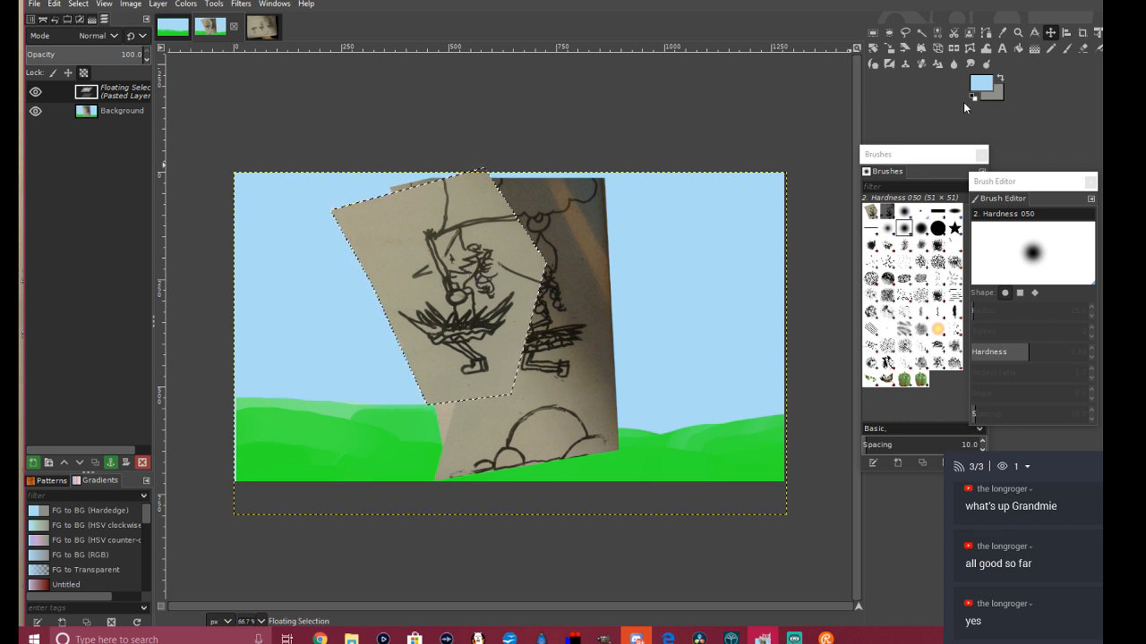
Step: Scale the pasted fox down further to 456 × 500 px
left_click(888, 47)
left_click(351, 165)
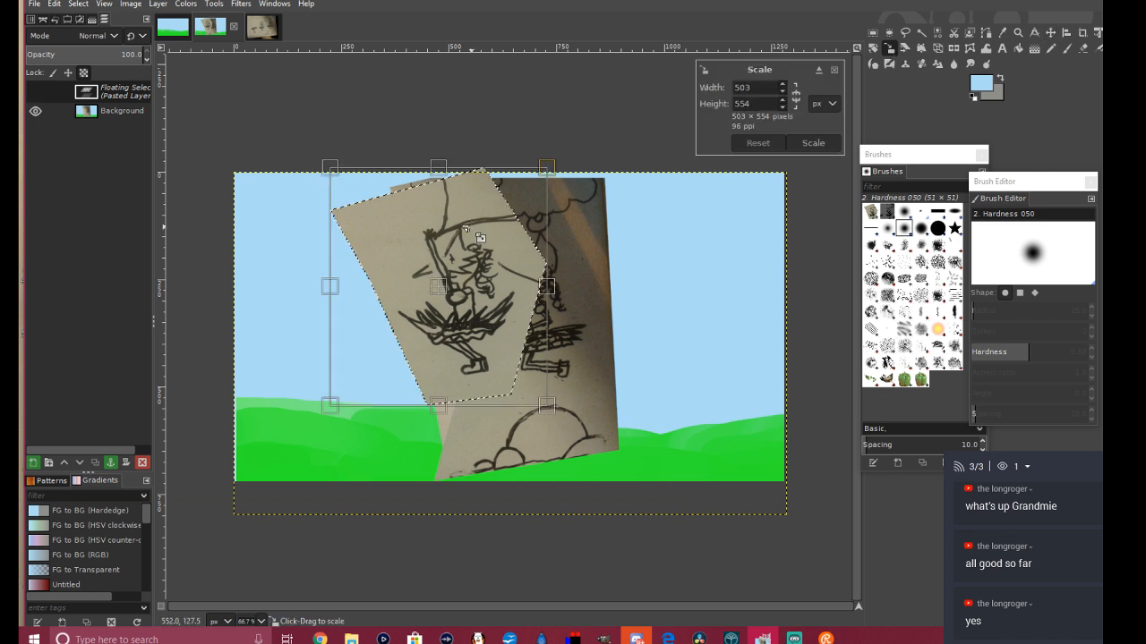
left_click_drag(340, 171, 360, 195)
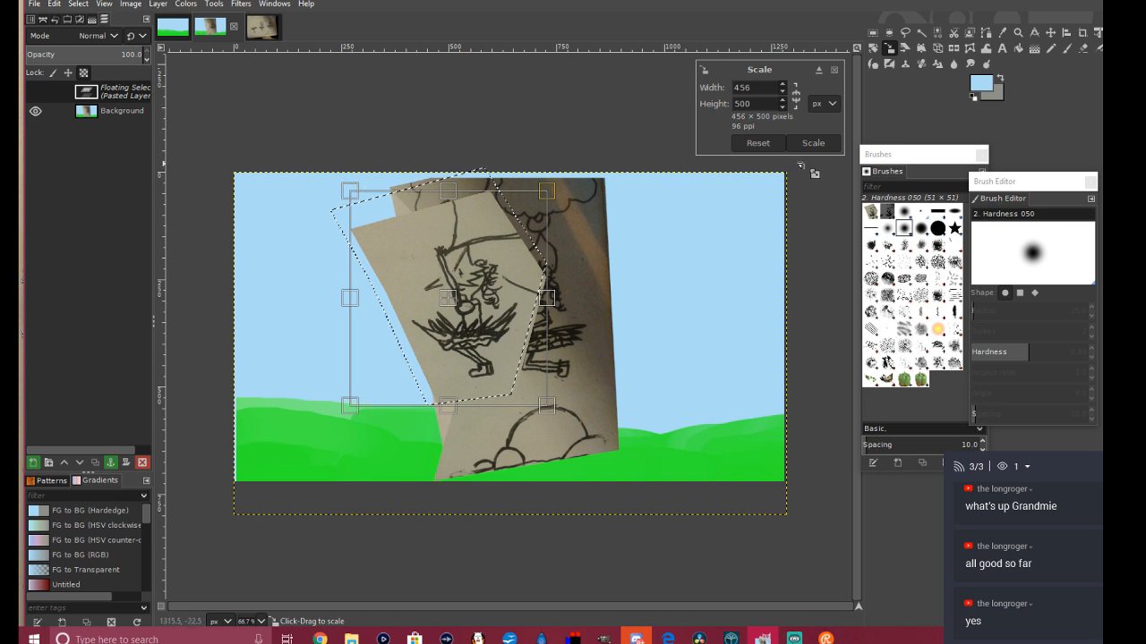
left_click(813, 143)
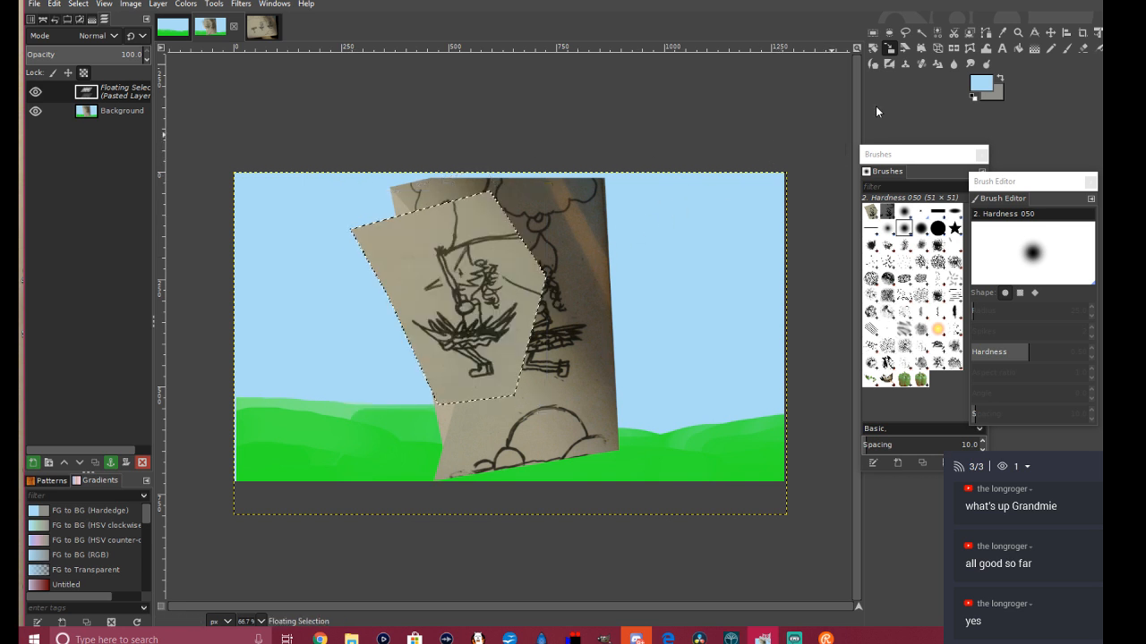
Step: Move the pasted fox slightly upward beside the previous fox and anchor it to the background layer
left_click(1051, 32)
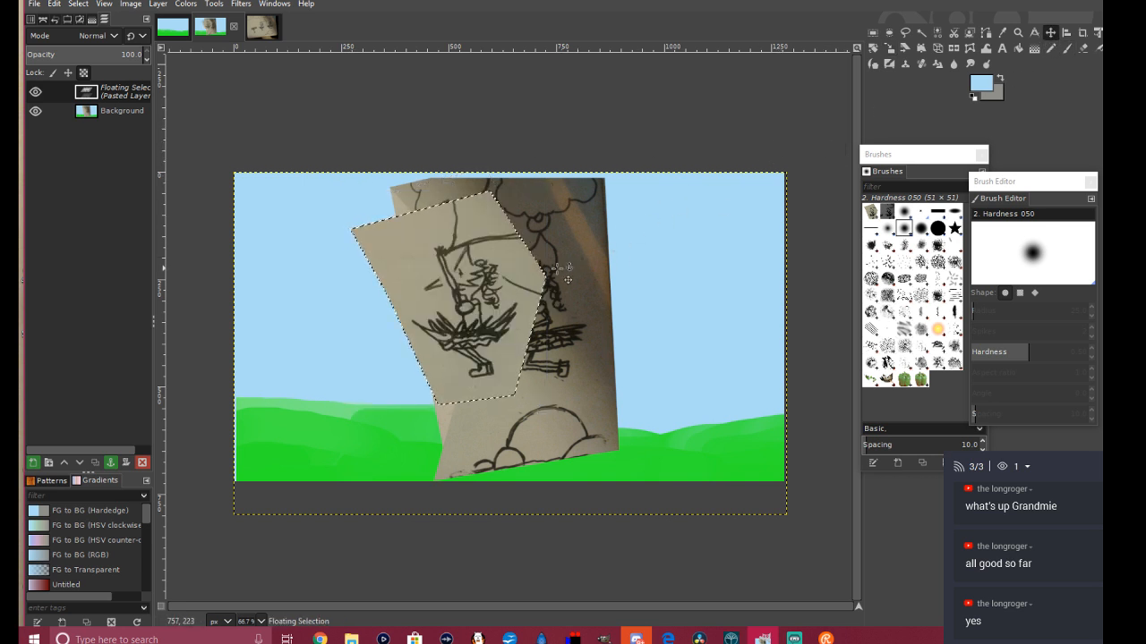
left_click_drag(507, 318, 497, 307)
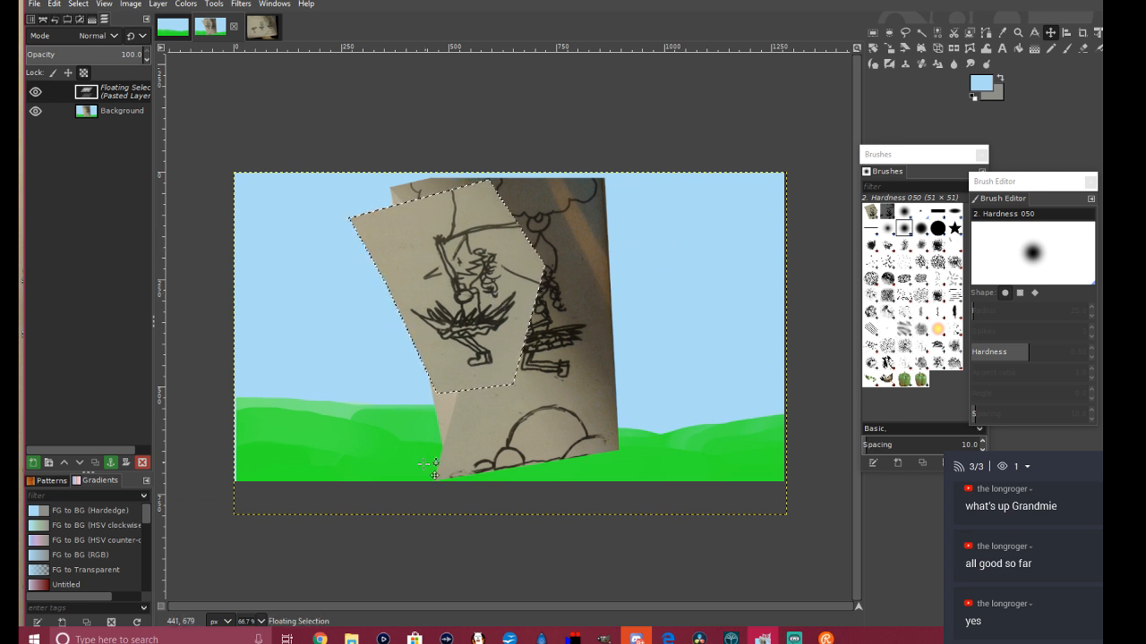
right_click(101, 93)
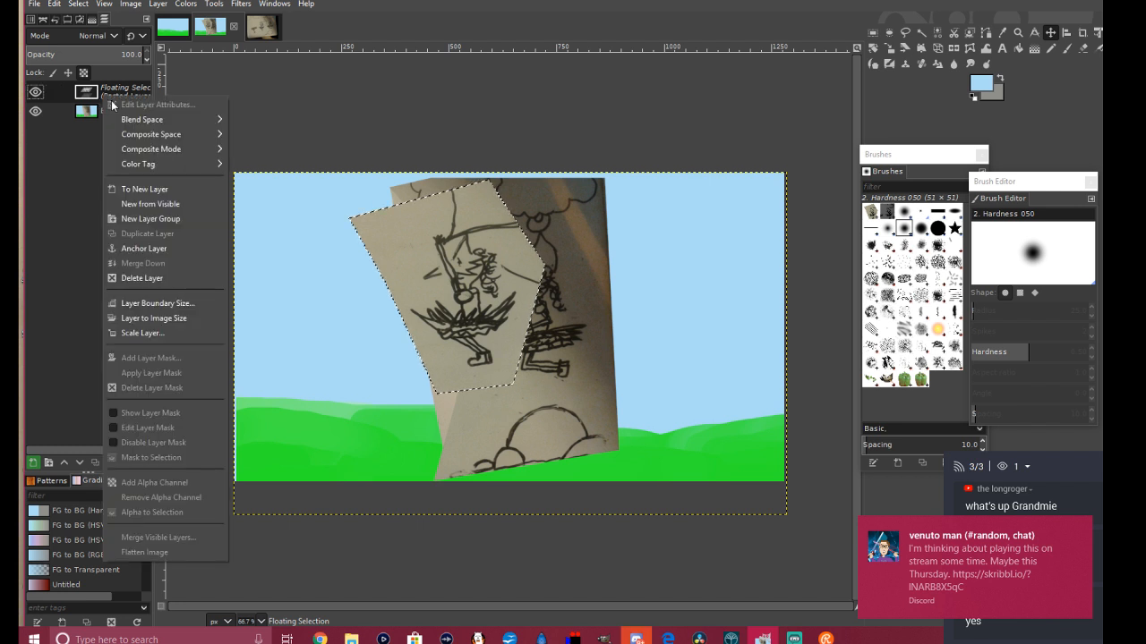
left_click(148, 248)
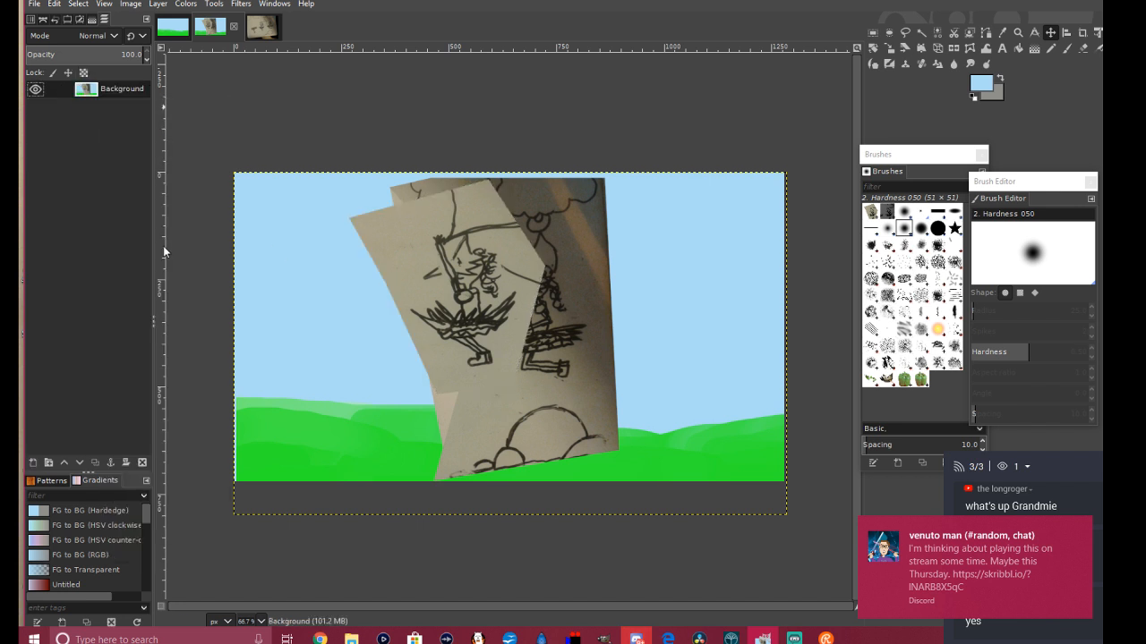
Step: Export the composition as Fox20.jpg into the MovingFox folder with JPEG quality 90
left_click(34, 5)
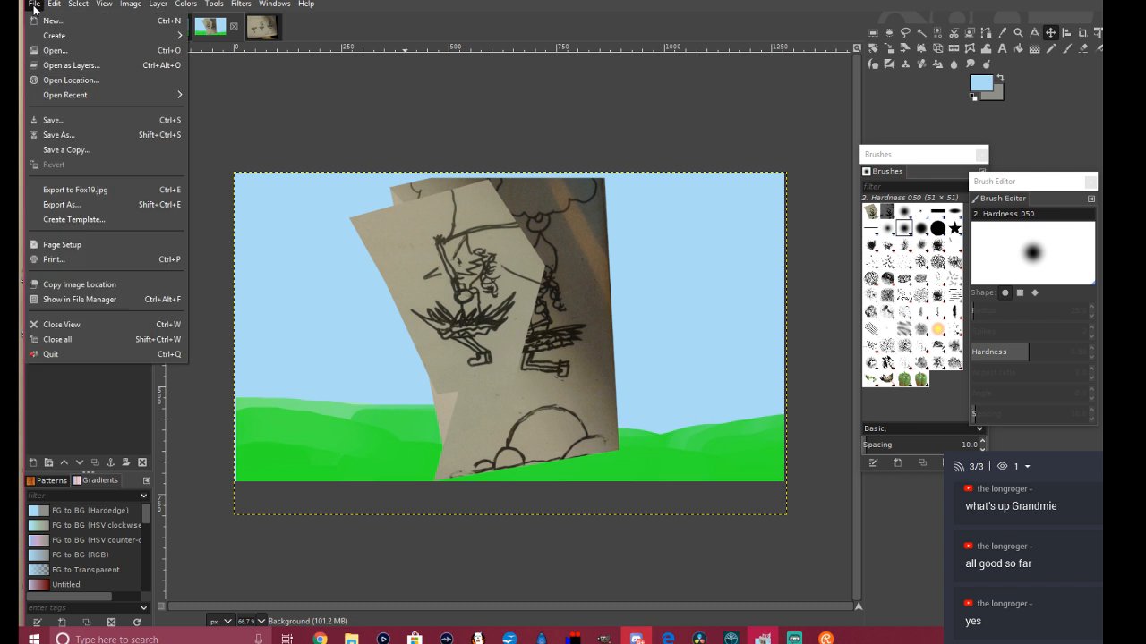
left_click(90, 204)
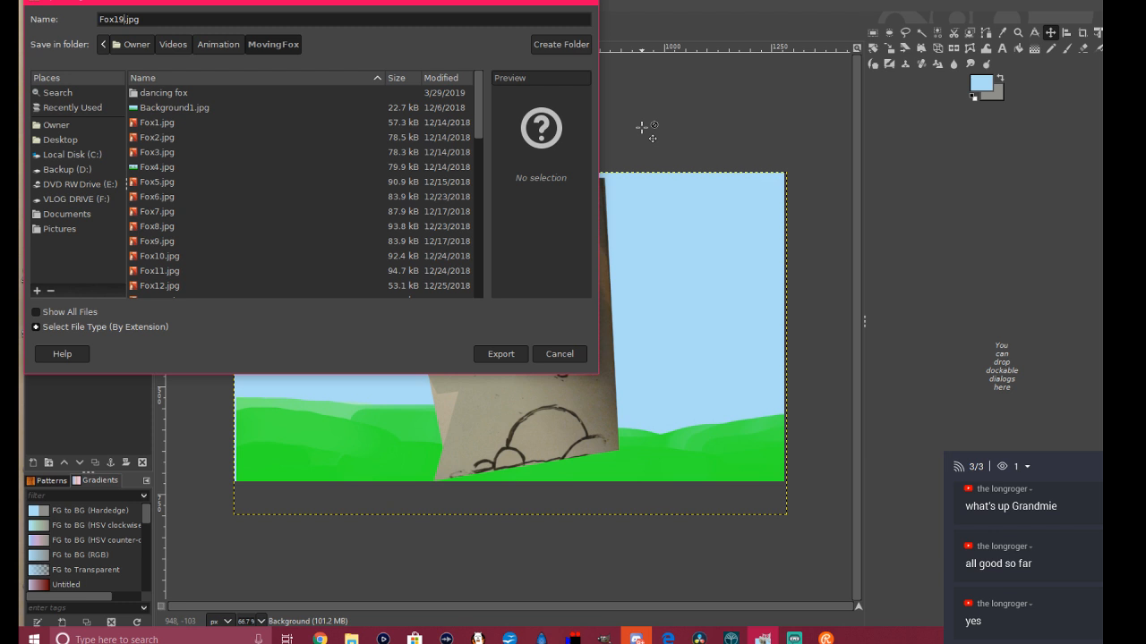
key("BackSpace")
key("BackSpace")
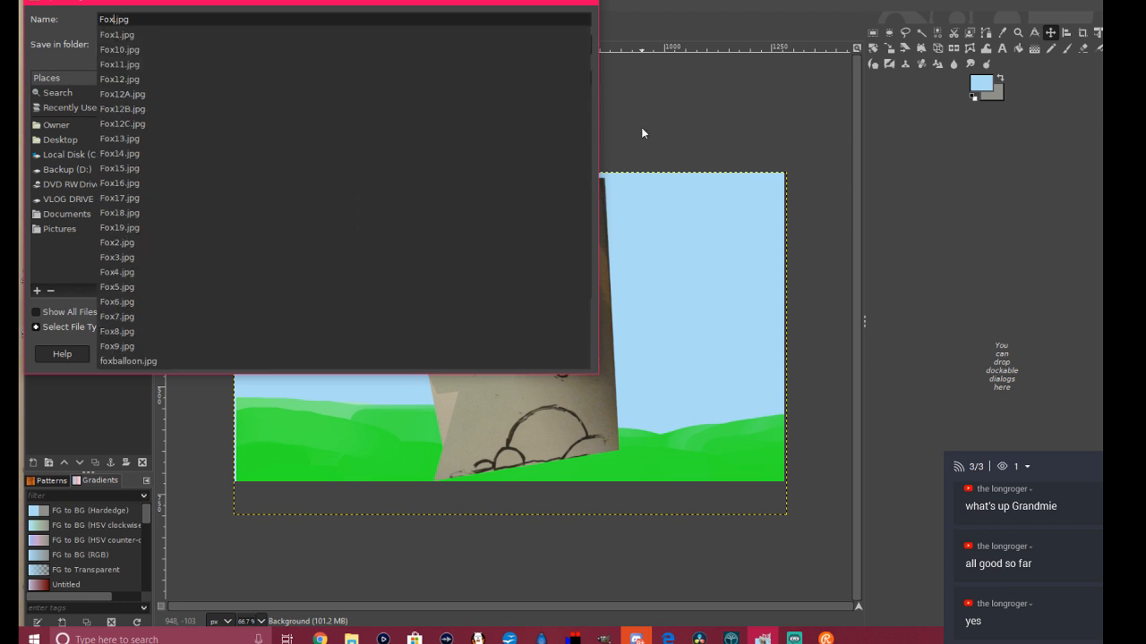
type("20")
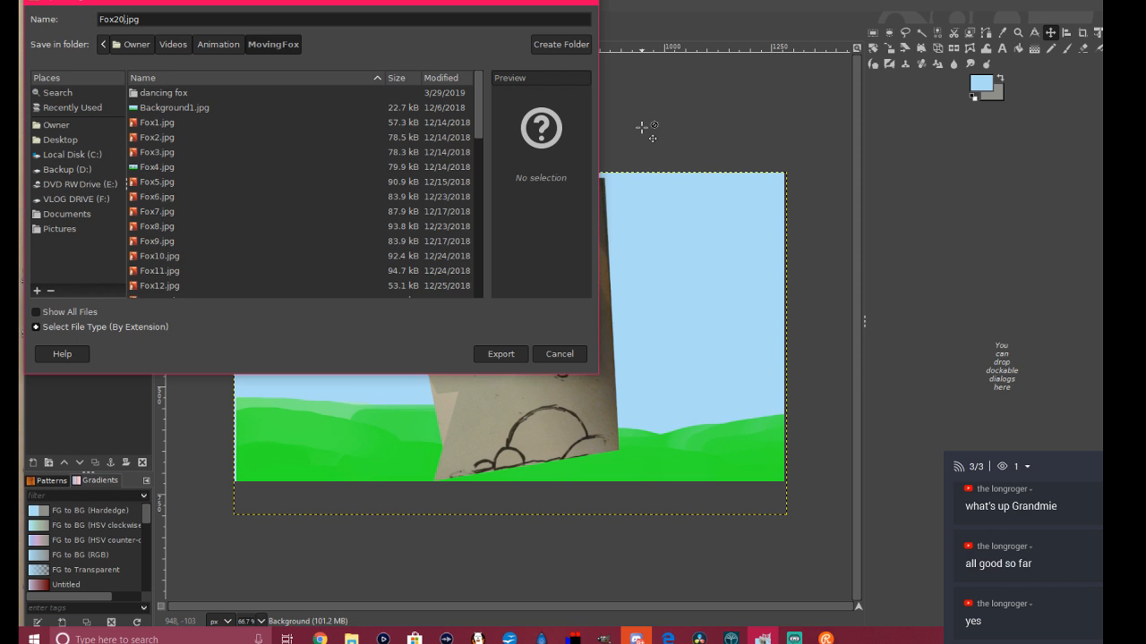
left_click(505, 353)
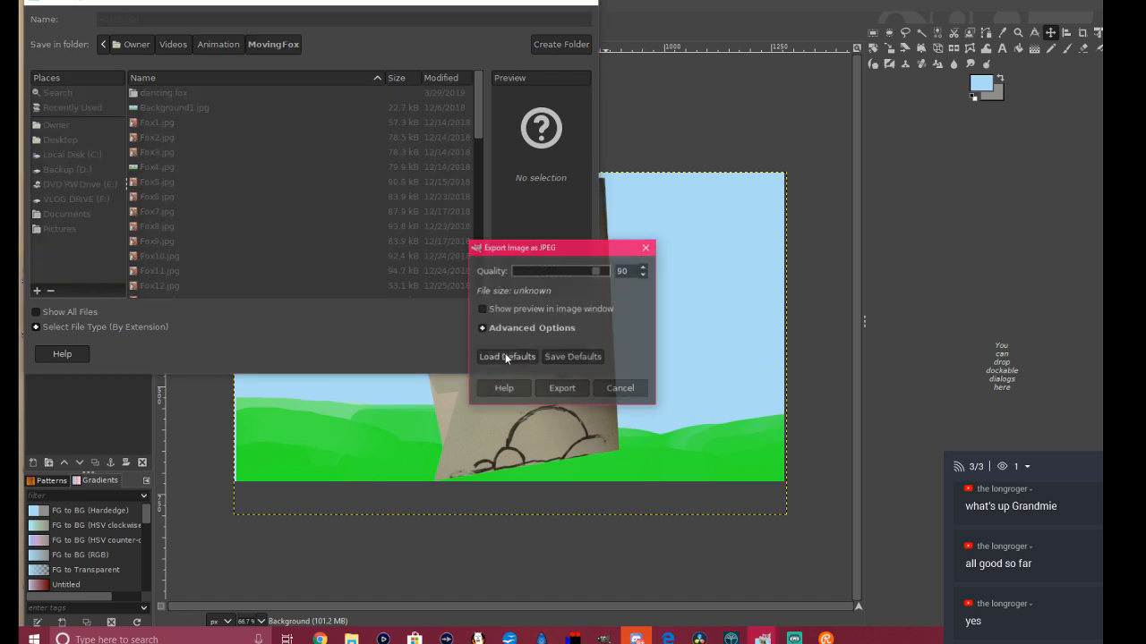
left_click(564, 389)
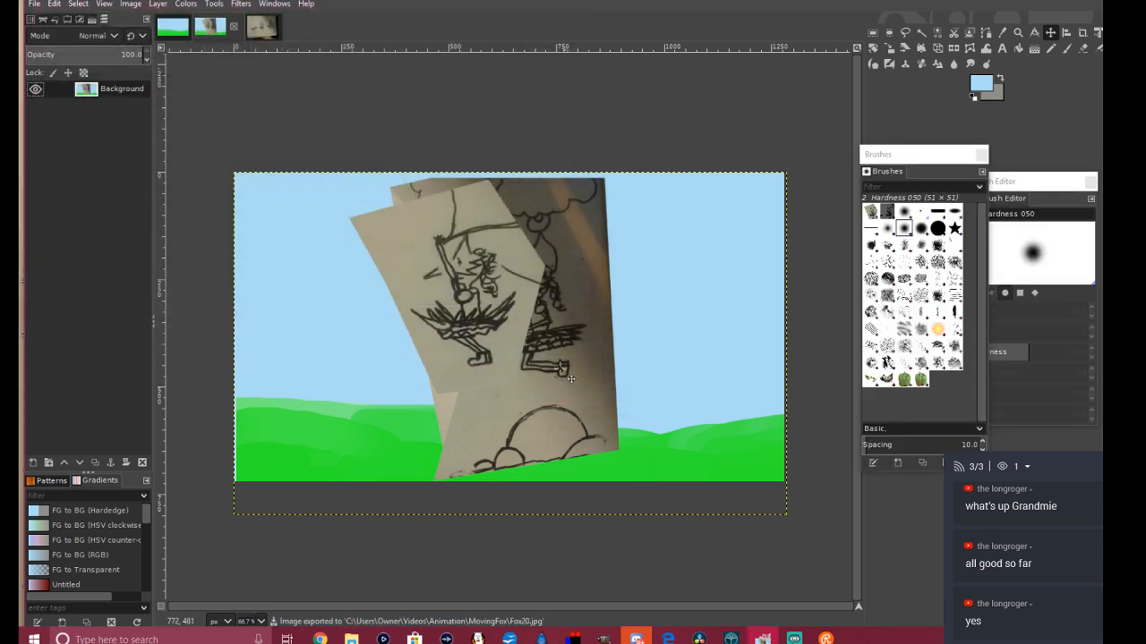
Step: Copy the visible content of the outlined middle fox in moveflower19.jpg and return to the composition
left_click(258, 27)
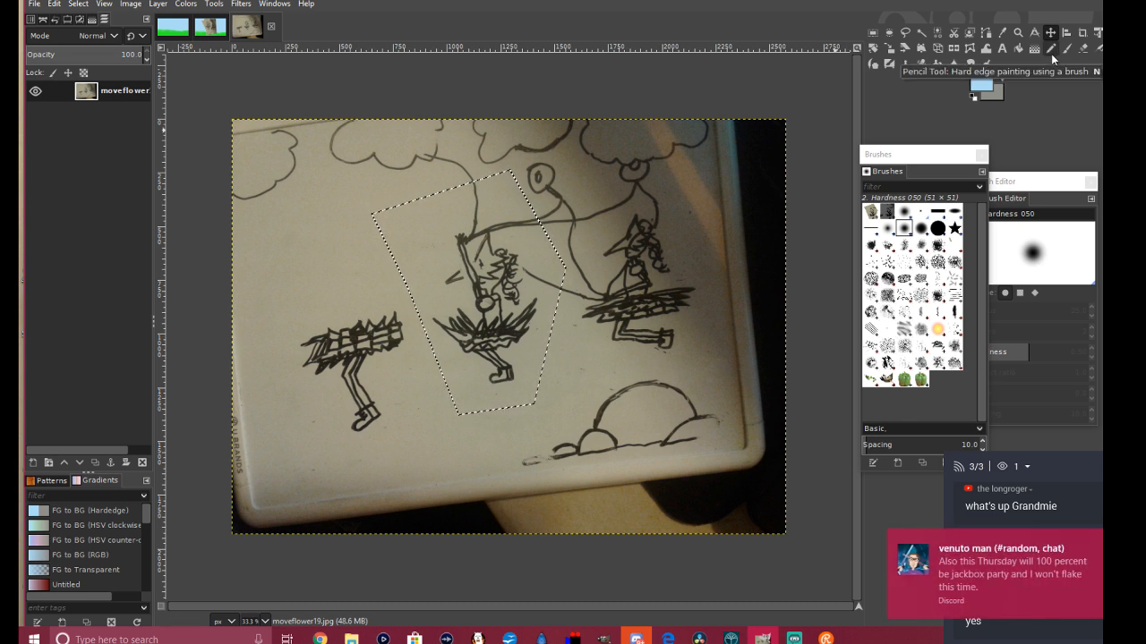
right_click(497, 308)
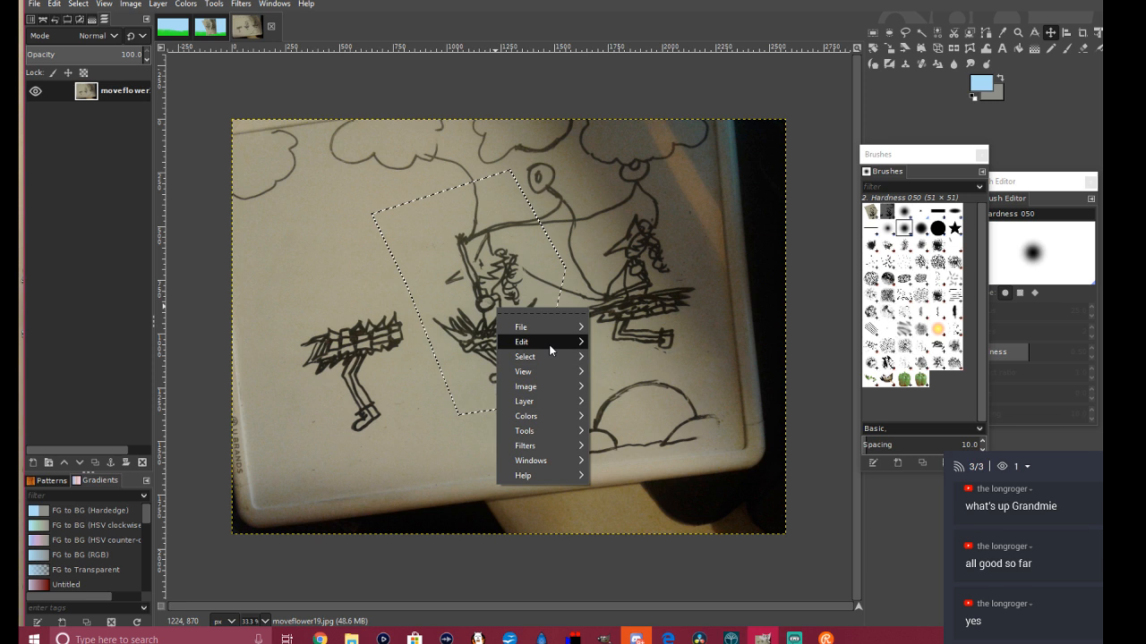
mouse_move(548, 344)
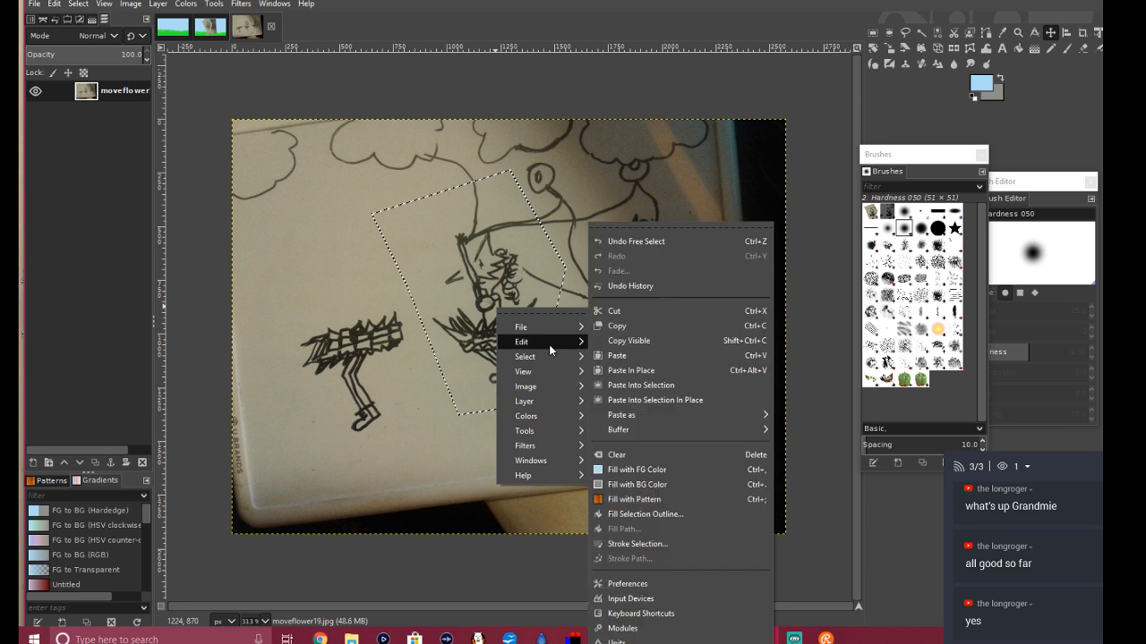
left_click(654, 340)
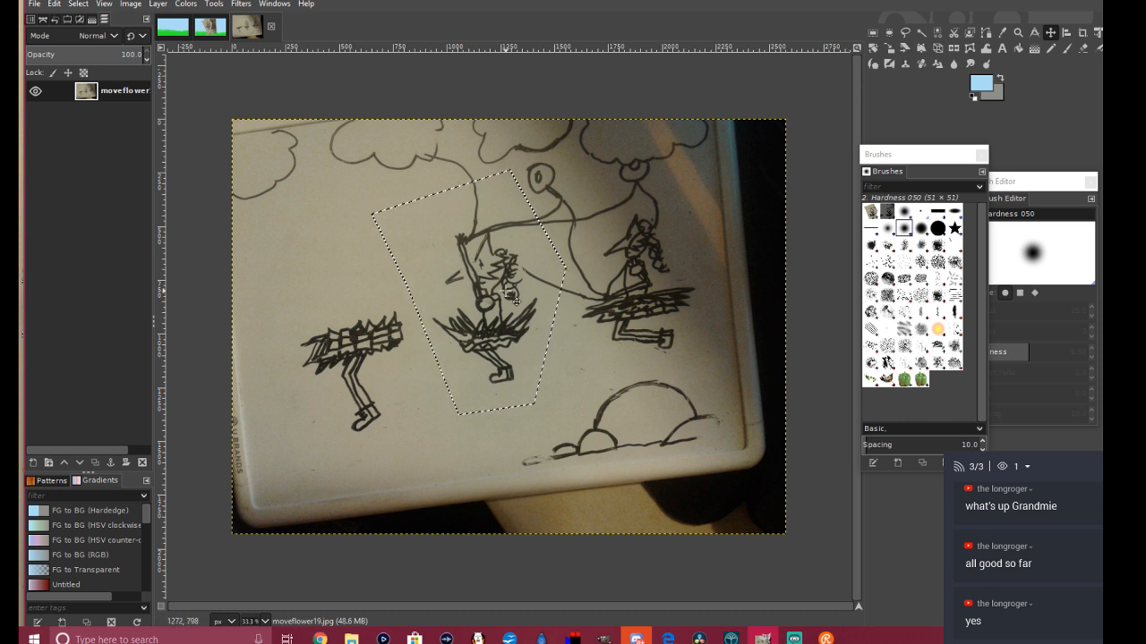
left_click(200, 27)
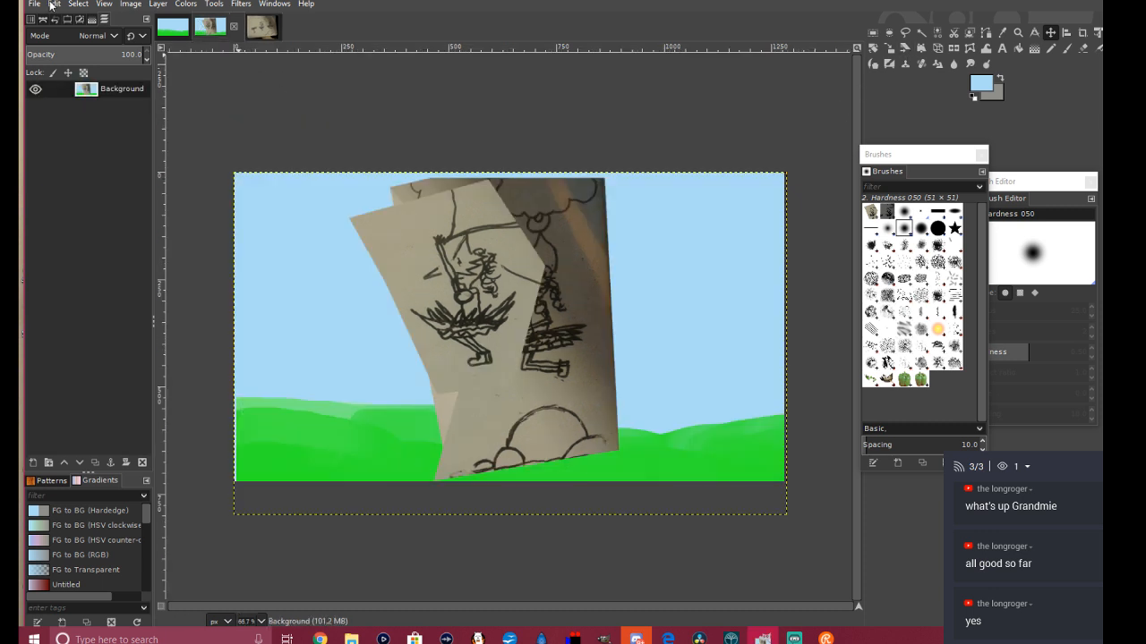
Step: Undo the anchoring of the scaled fox in the composition and copy that floating fox to the clipboard
left_click(55, 5)
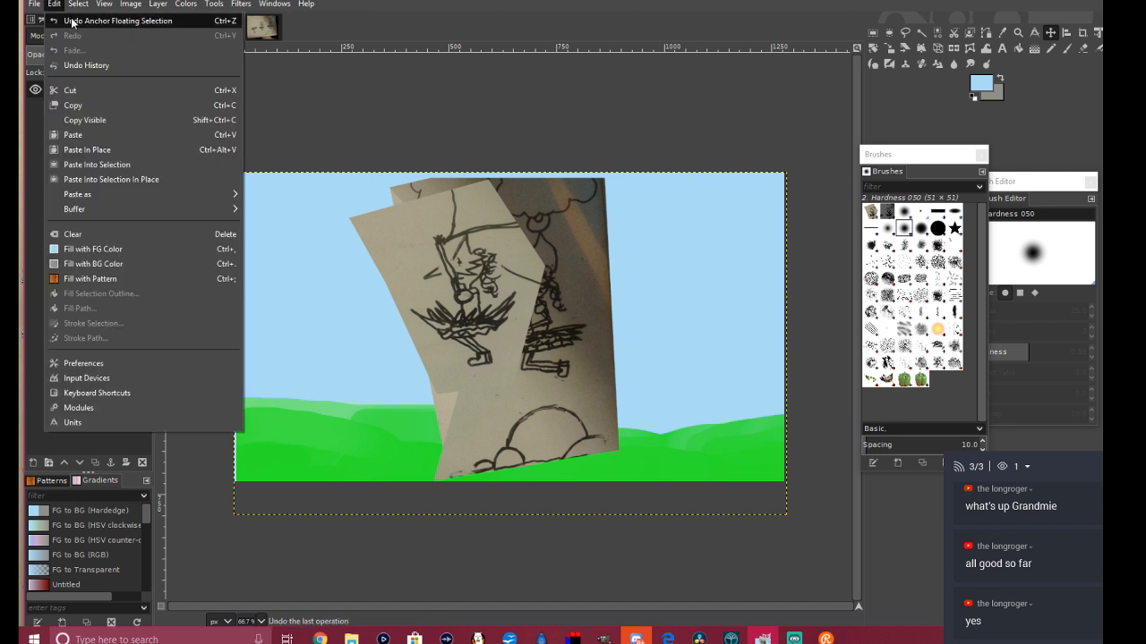
left_click(71, 21)
right_click(437, 272)
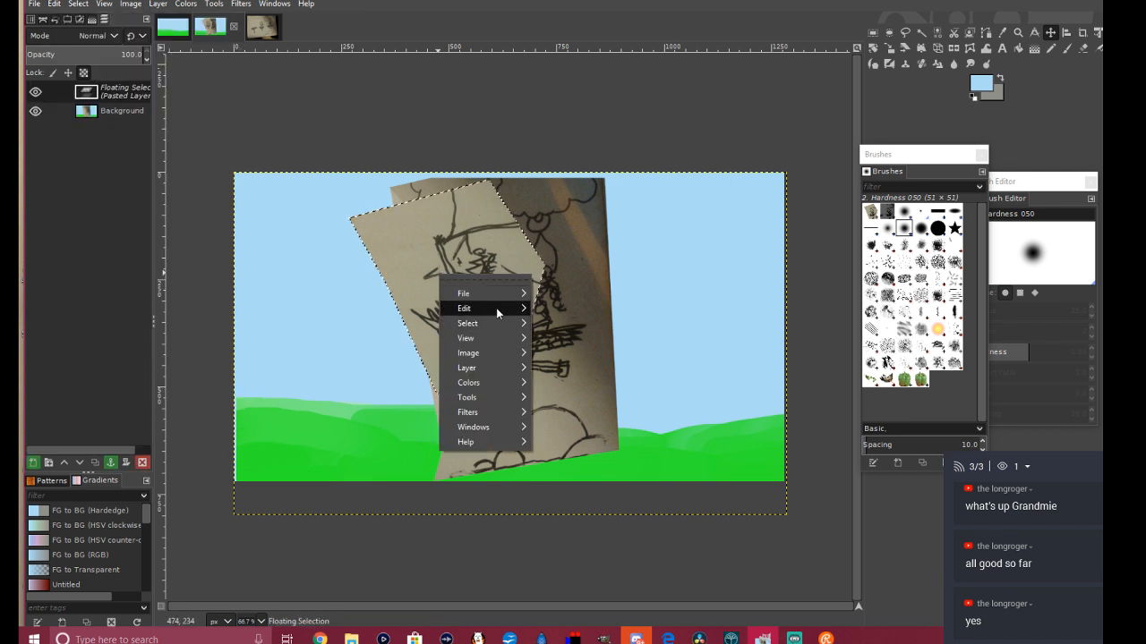
mouse_move(497, 307)
left_click(580, 329)
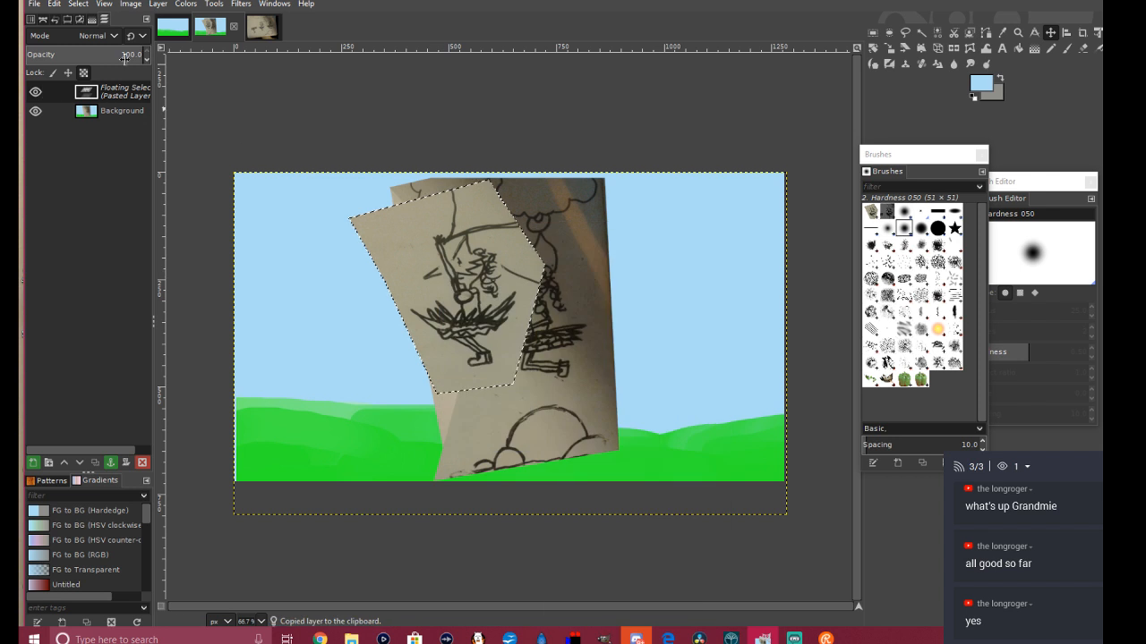
Step: Anchor the floating fox to the background layer again
left_click(79, 5)
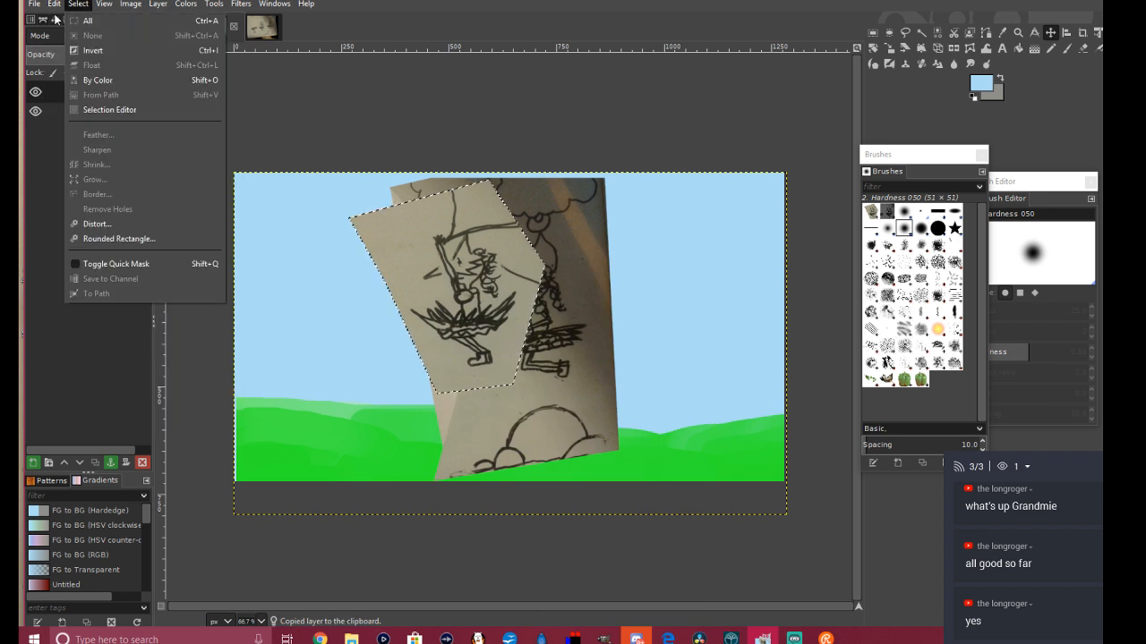
mouse_move(56, 4)
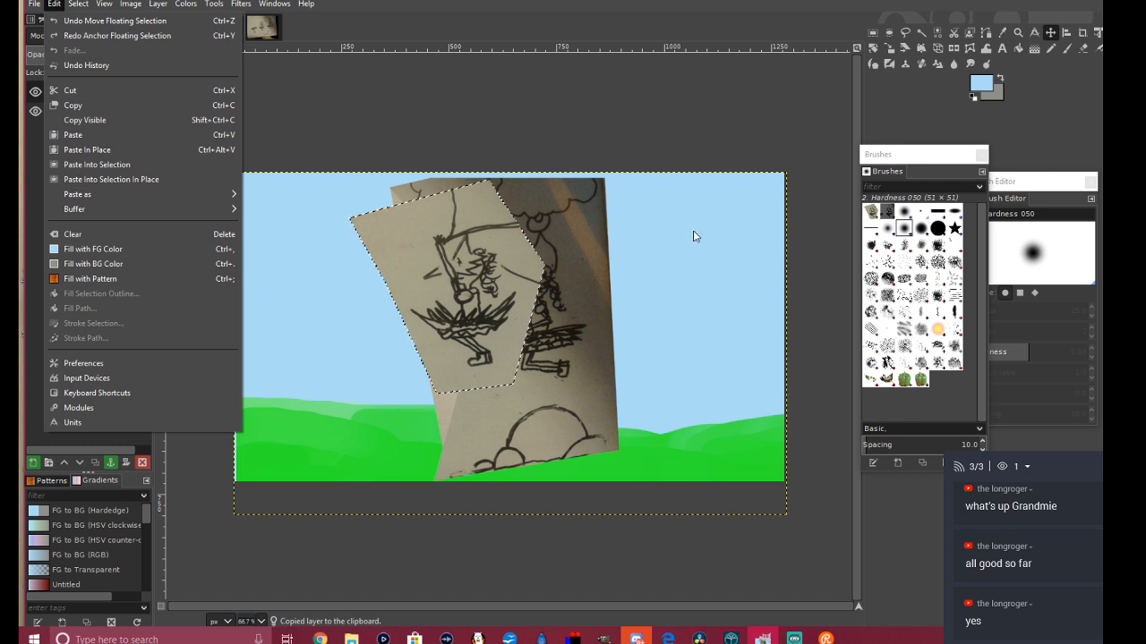
left_click(568, 126)
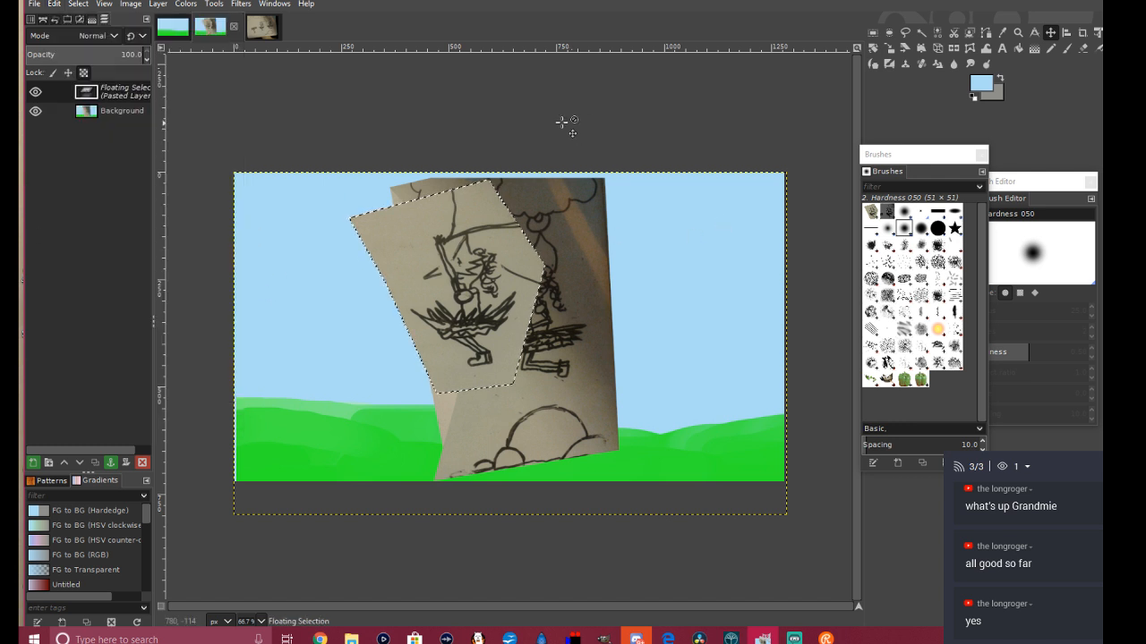
right_click(86, 92)
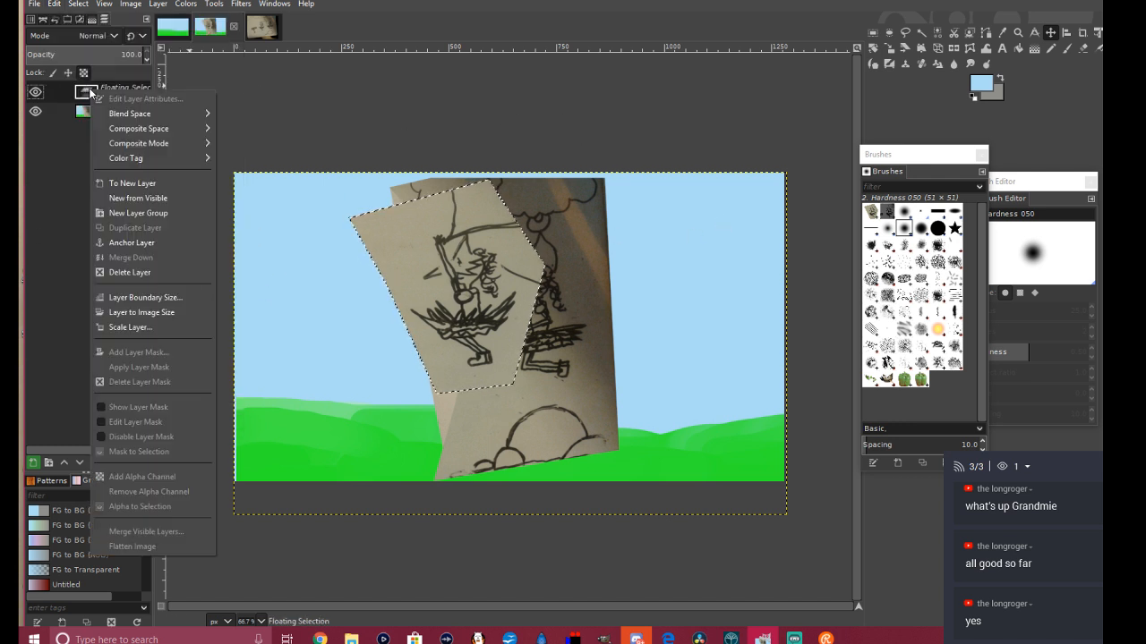
left_click(150, 241)
Step: Paste the copied fox and move it left and slightly lower, so its paper overlaps the previous fox
right_click(433, 295)
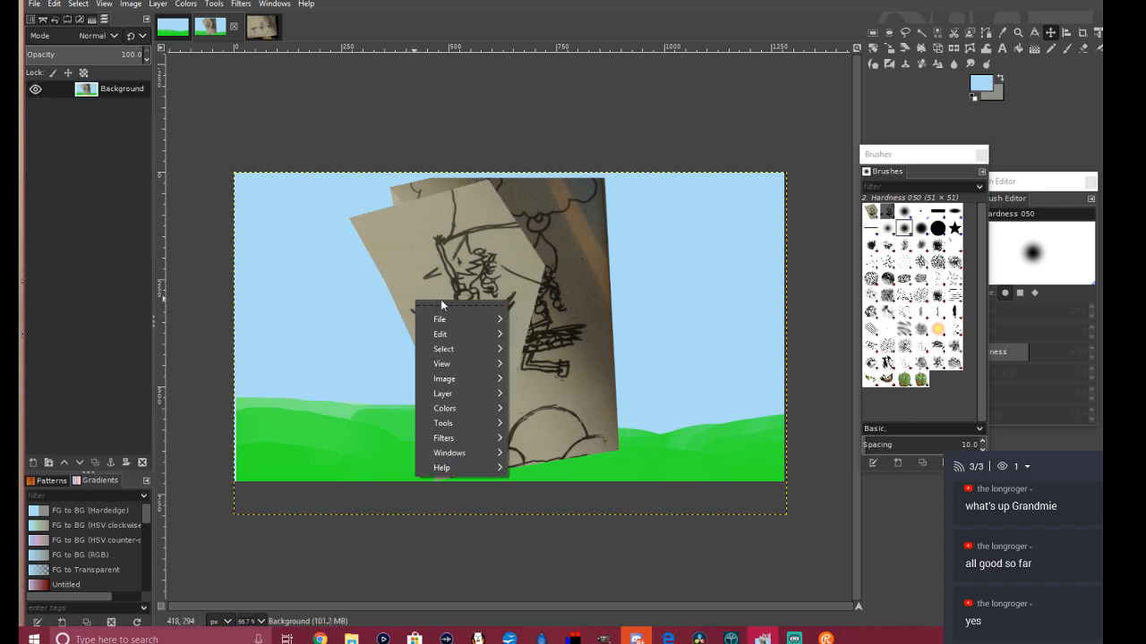
mouse_move(448, 333)
left_click(591, 356)
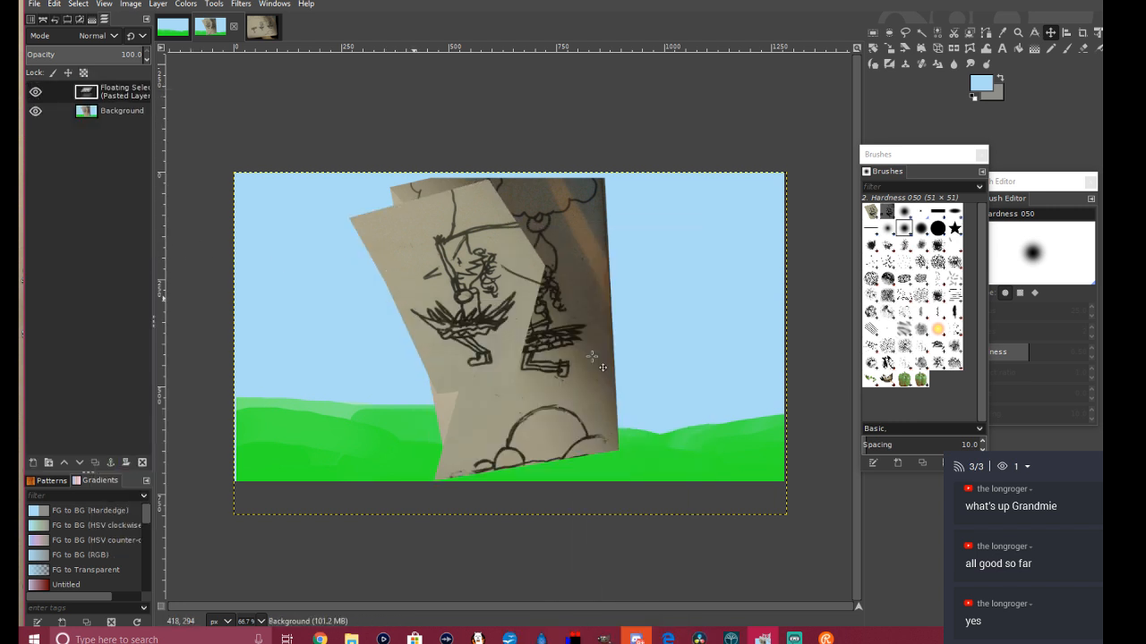
left_click_drag(540, 341, 412, 305)
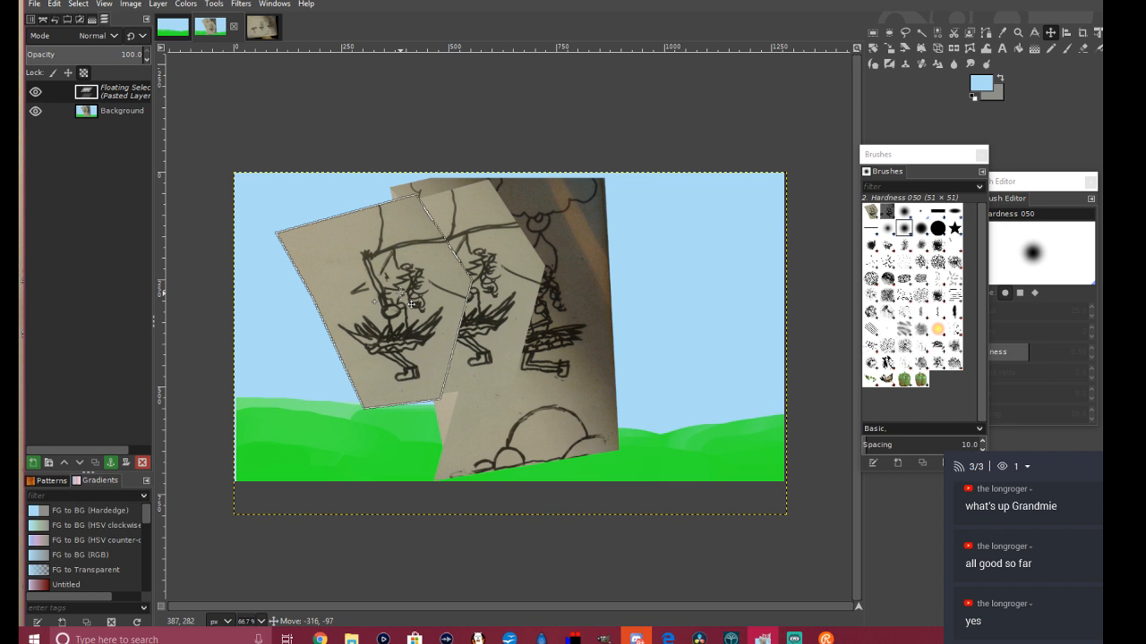
left_click_drag(411, 303, 423, 303)
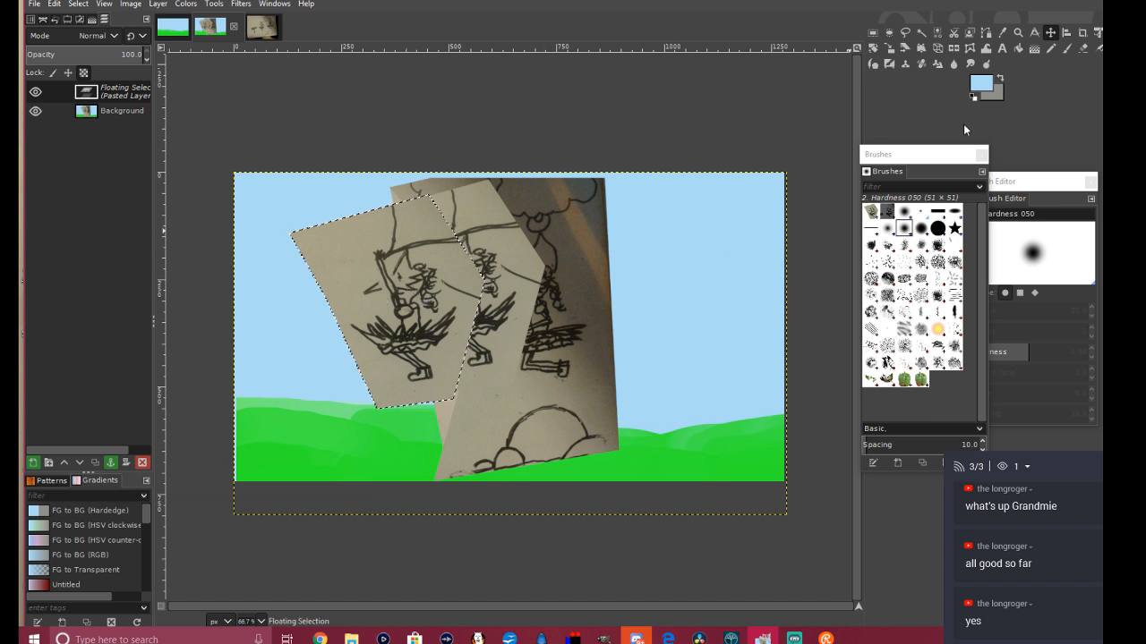
Step: Anchor the newly placed fox to the background layer
right_click(388, 289)
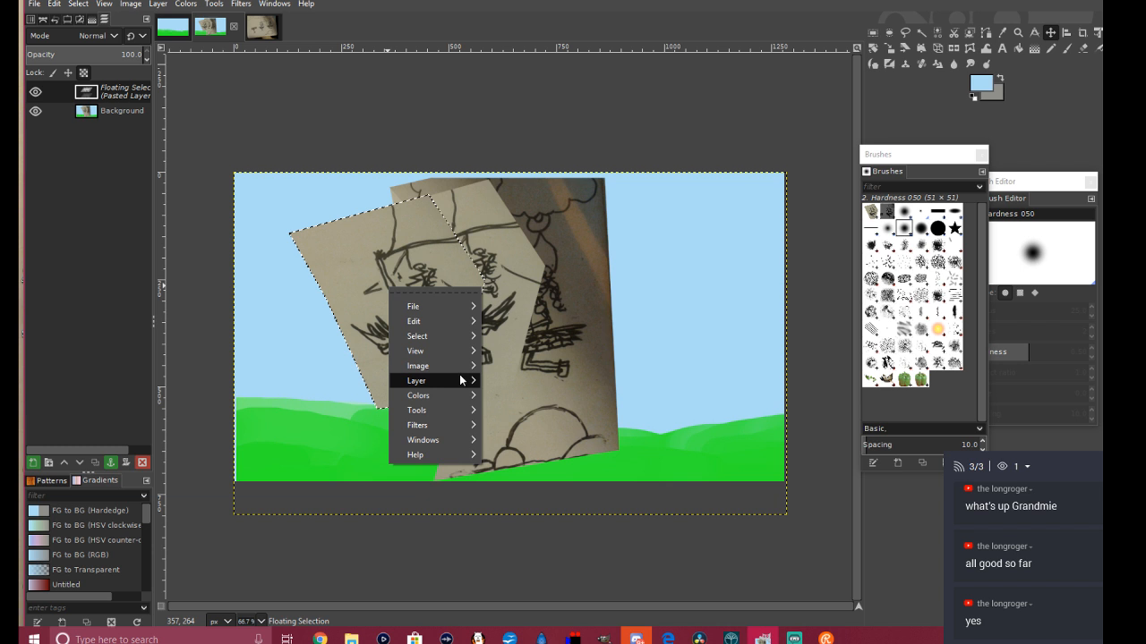
mouse_move(449, 322)
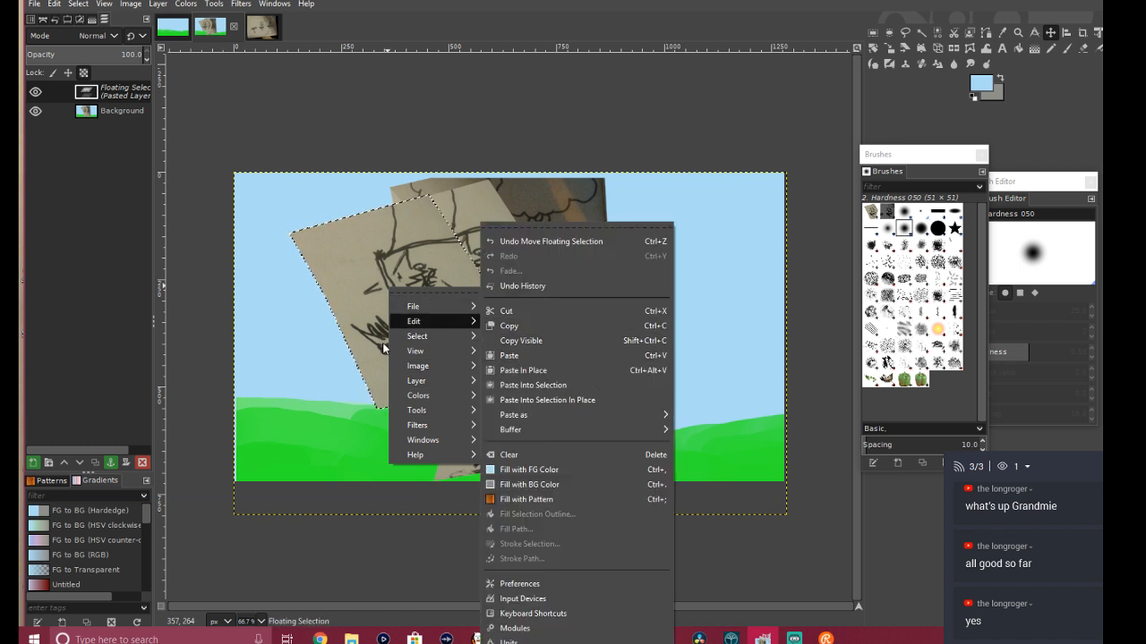
mouse_move(435, 382)
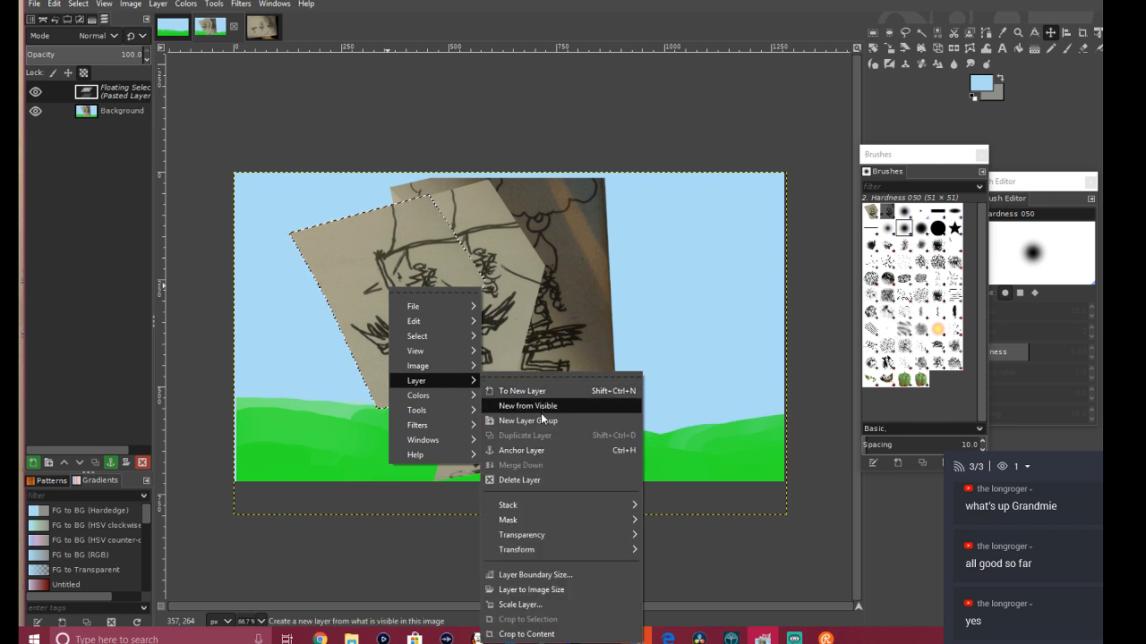
left_click(546, 449)
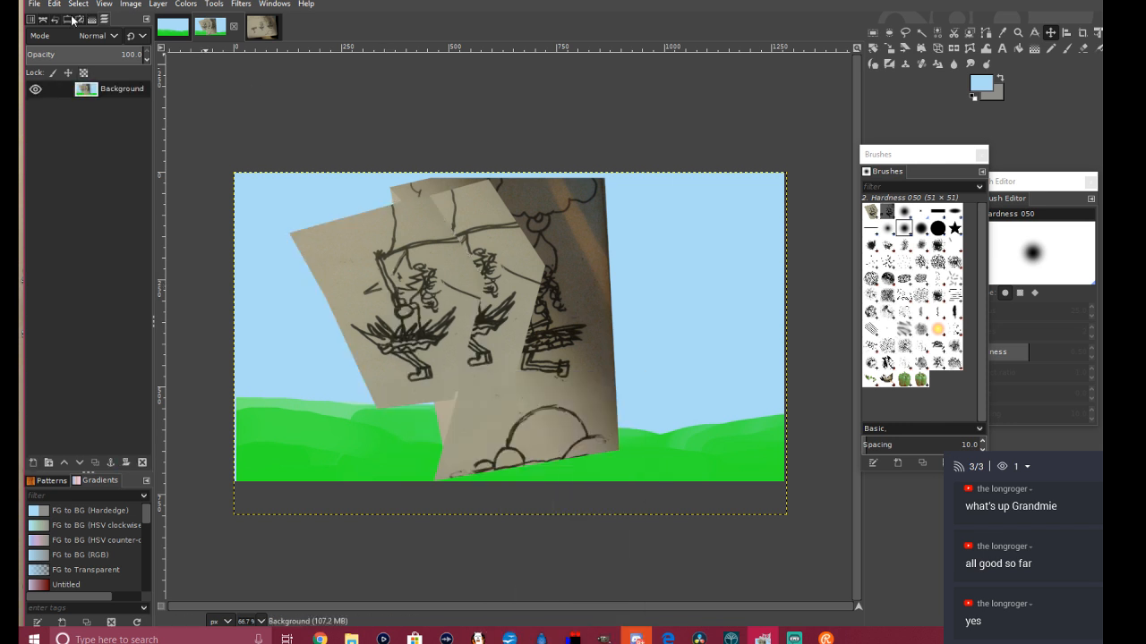
Step: Export the composition as Fox21.jpg into the MovingFox folder with JPEG quality 90
left_click(32, 4)
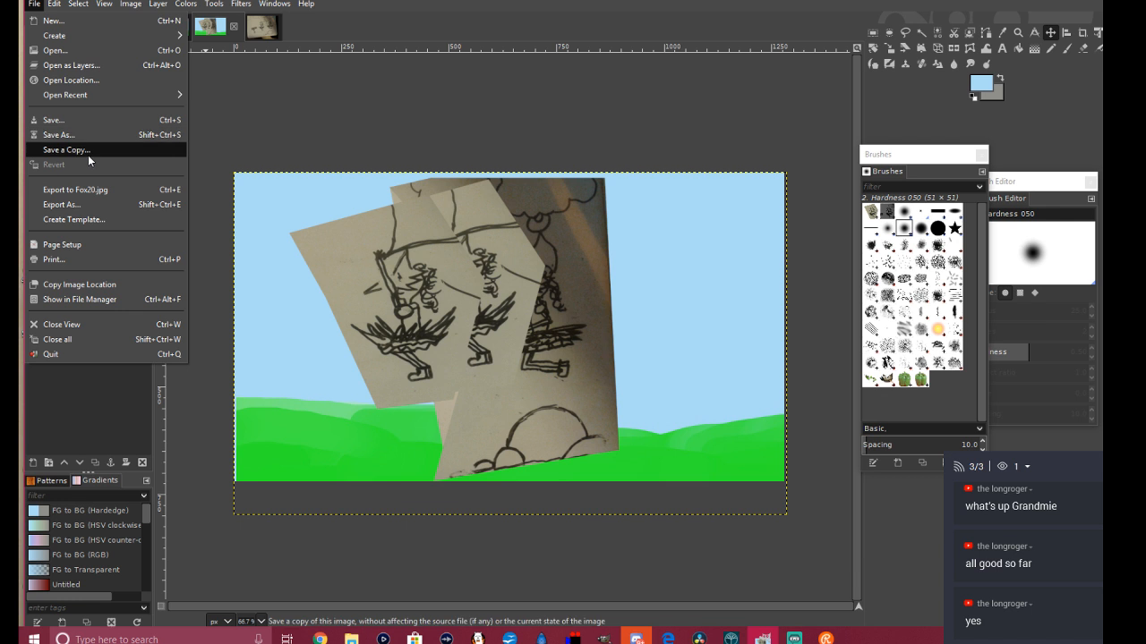
left_click(89, 212)
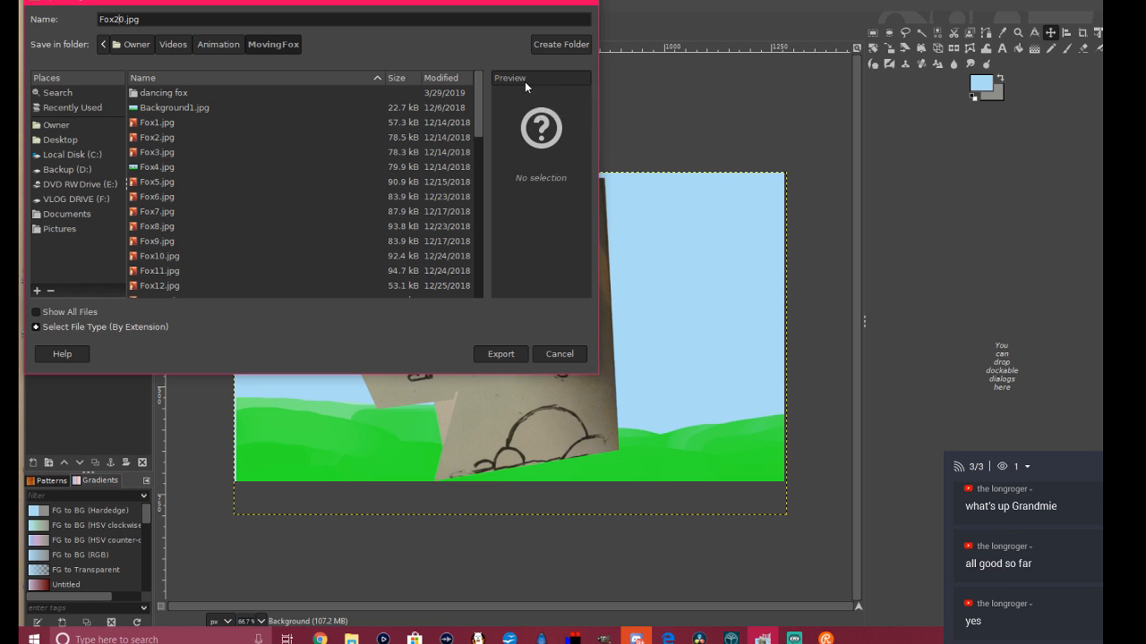
key("BackSpace")
type("1")
left_click(499, 354)
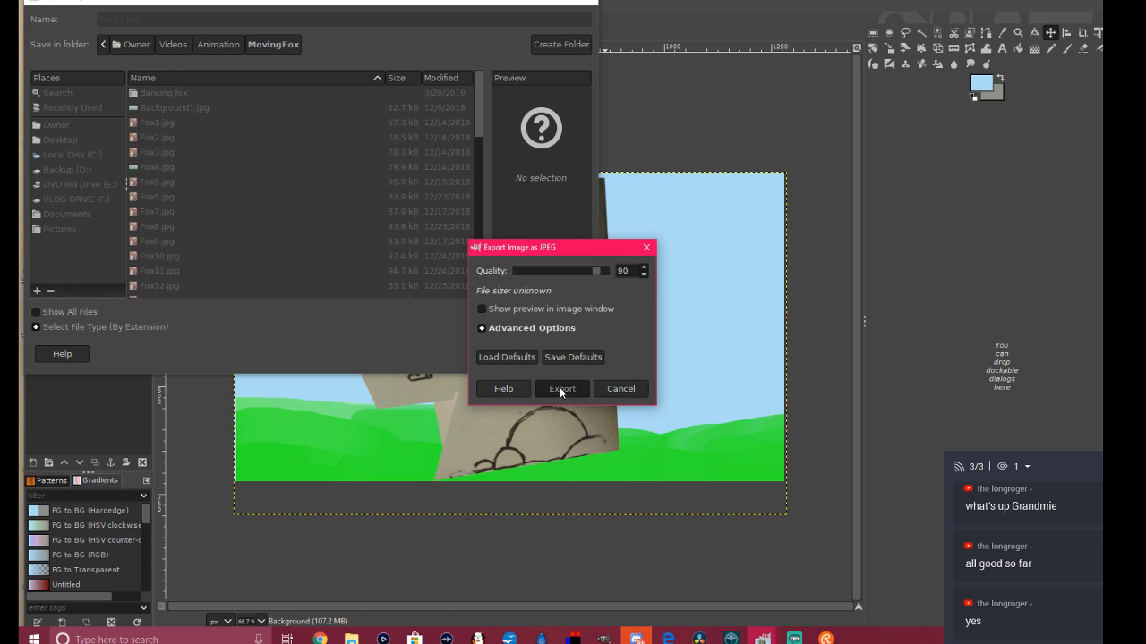
left_click(561, 388)
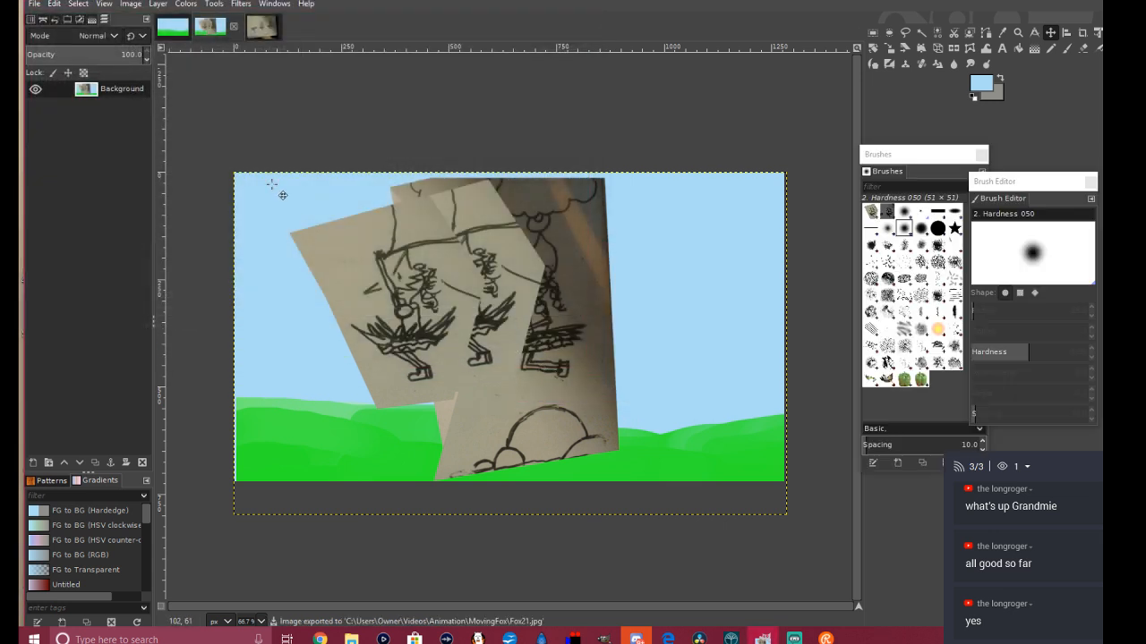
Step: Paste another copy of the fox into the composition and move it to the image's left edge, overlapping the previous fox
left_click(255, 23)
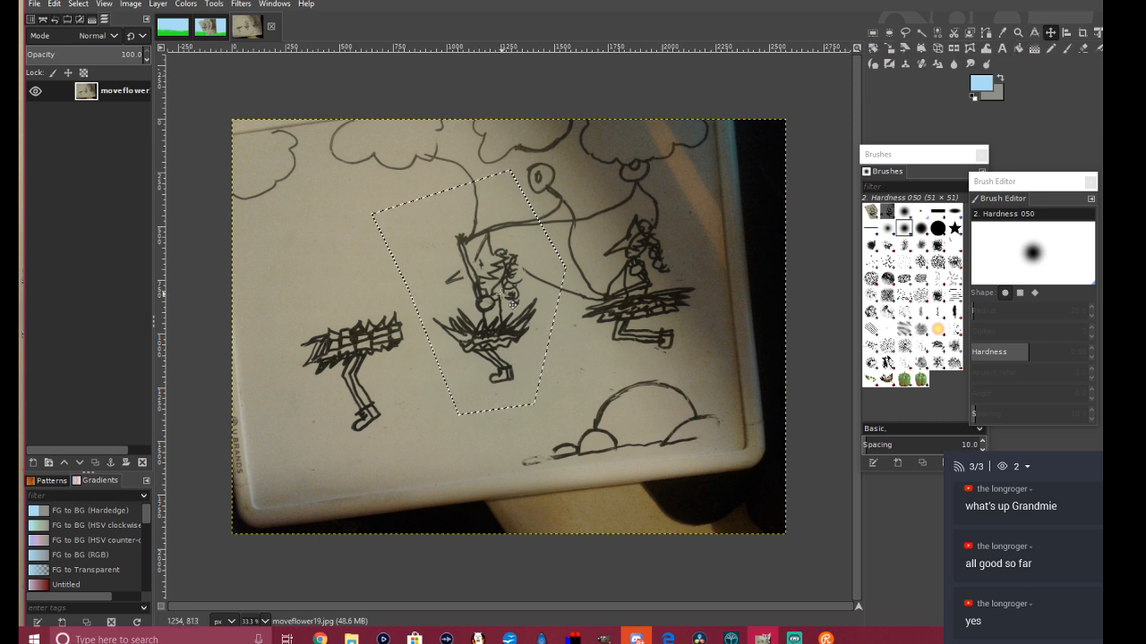
left_click(213, 31)
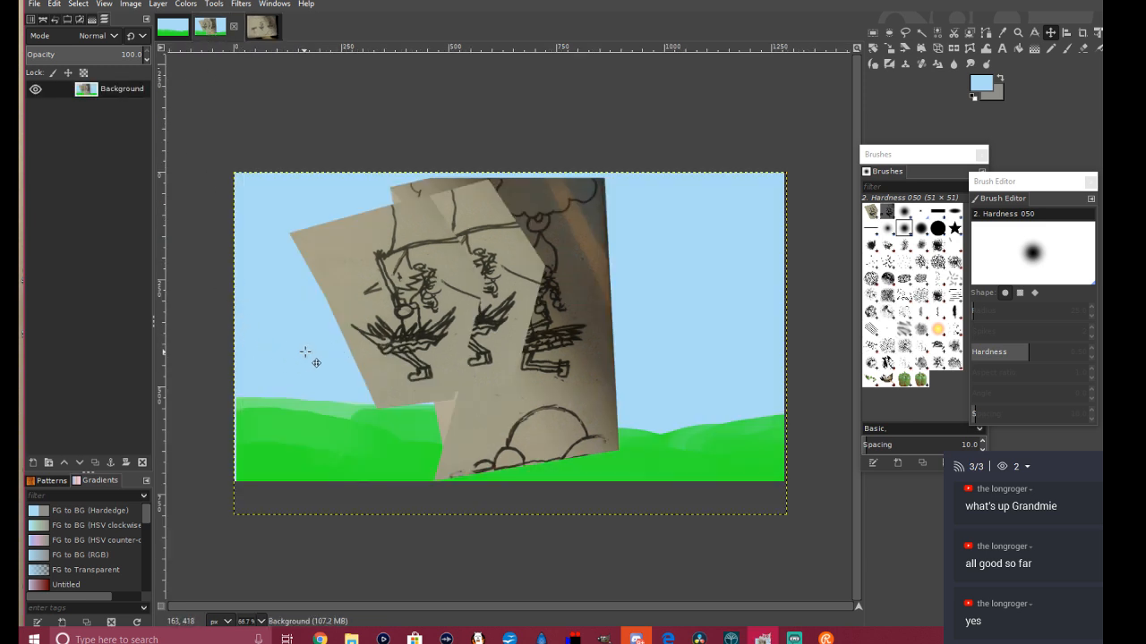
right_click(348, 362)
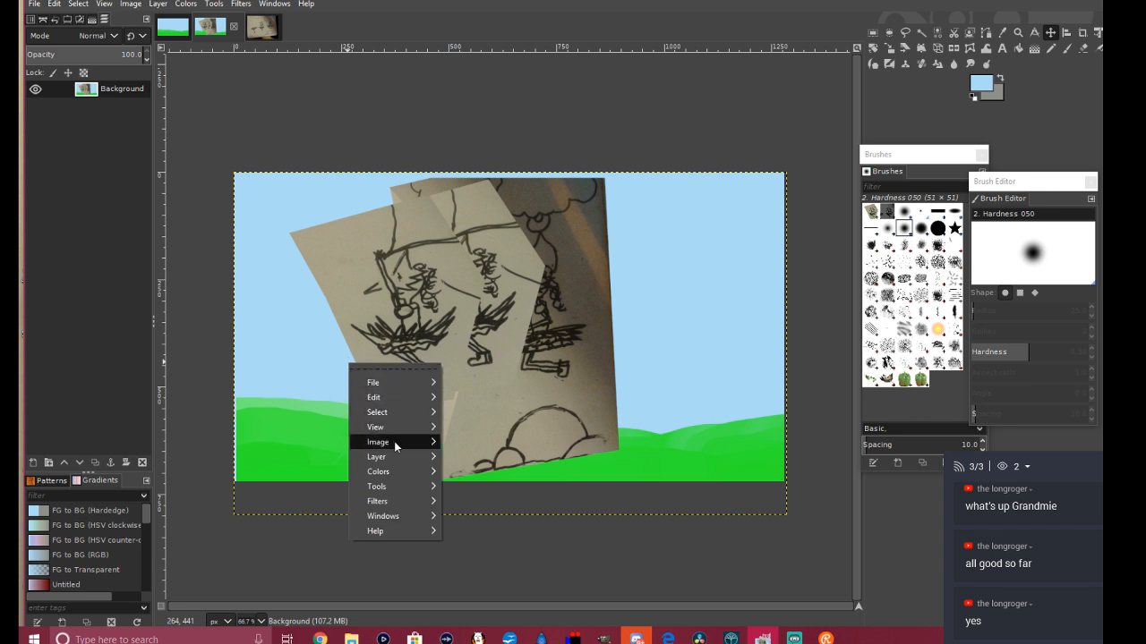
mouse_move(404, 409)
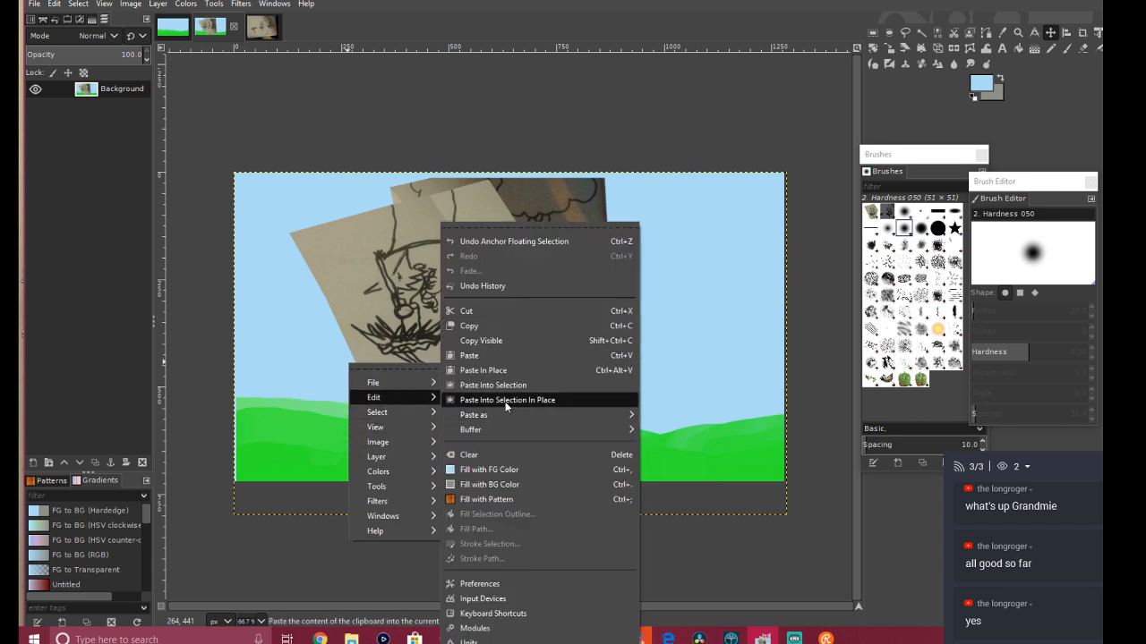
left_click(501, 356)
left_click_drag(532, 344, 348, 331)
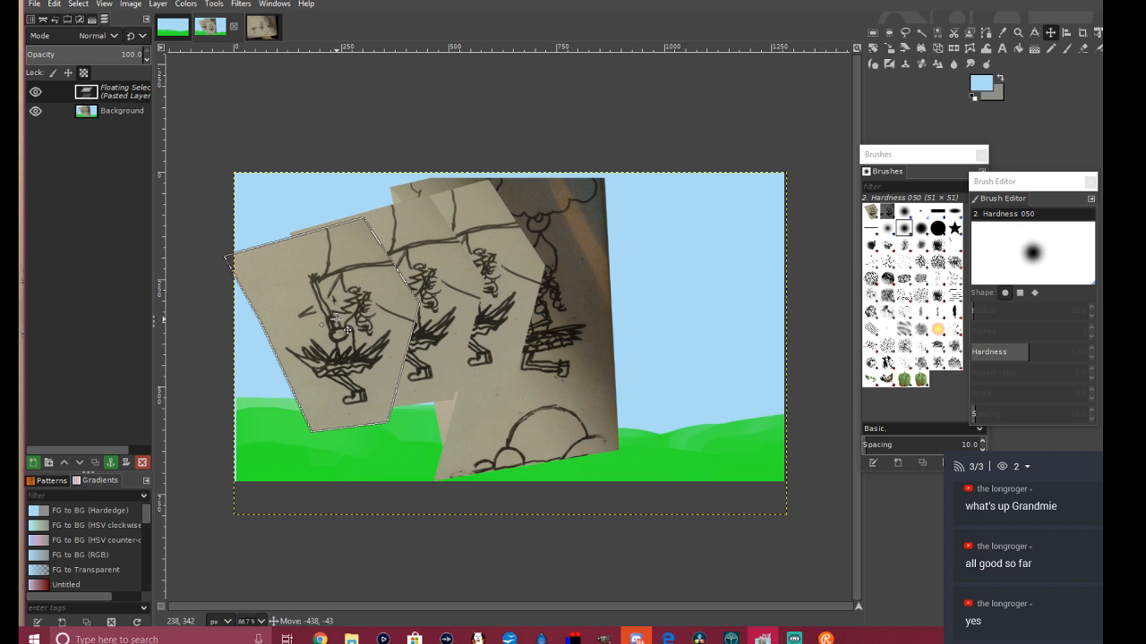
Step: Nudge the pasted fox slightly further left at the image's left edge
left_click_drag(348, 331, 345, 330)
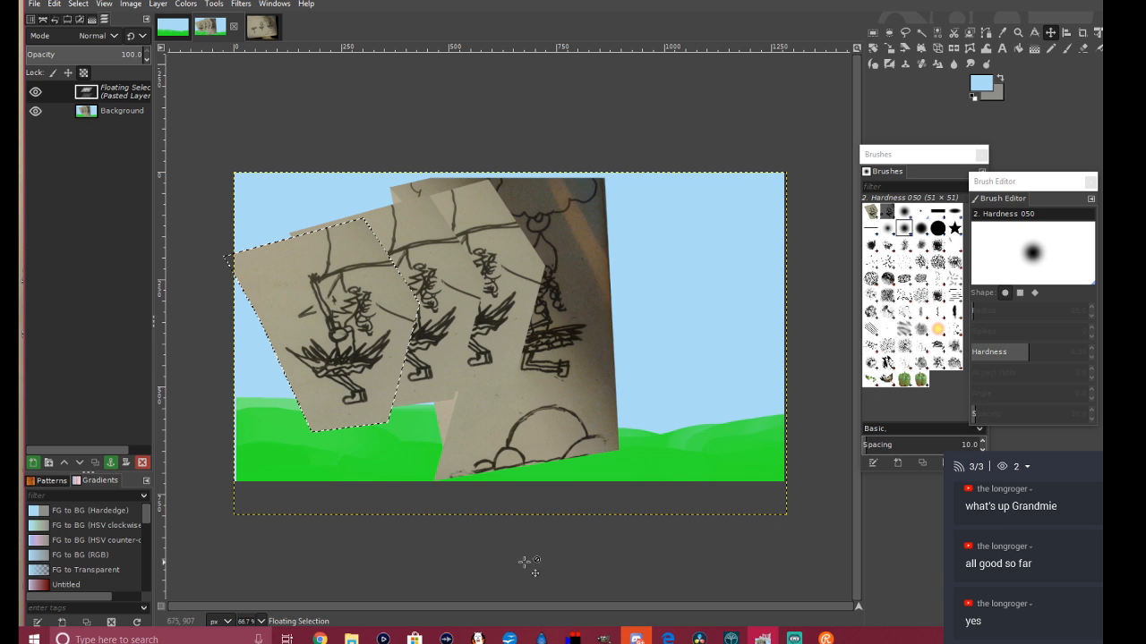
Step: Switch to File Explorer and open the MovingFox folder inside Videos > Animation
left_click(351, 639)
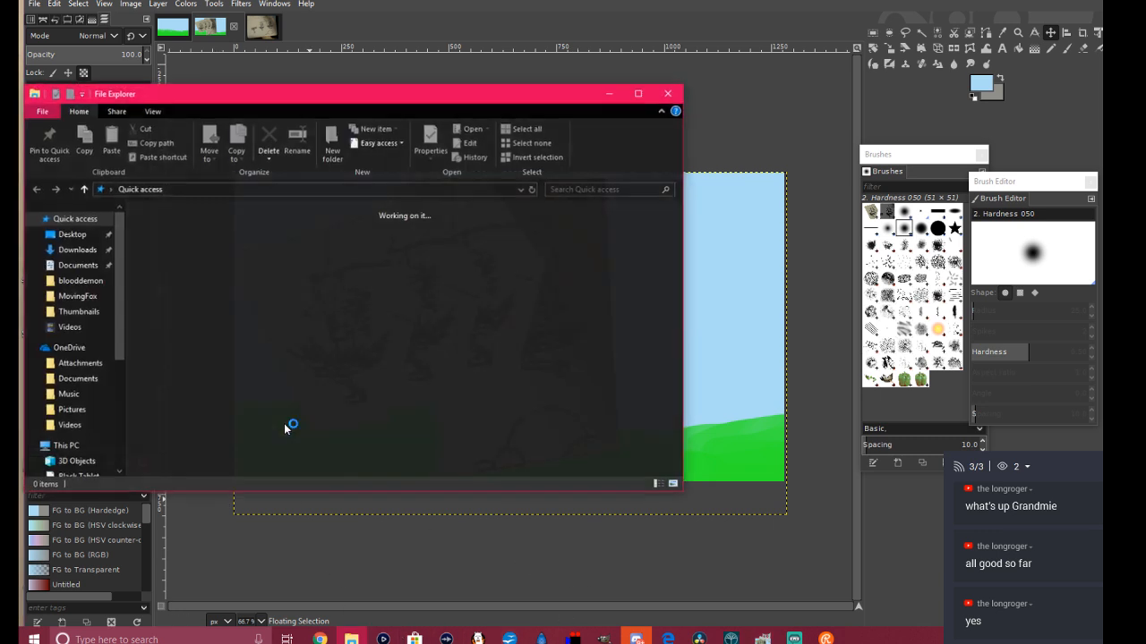
scroll(73, 395, "down", 2)
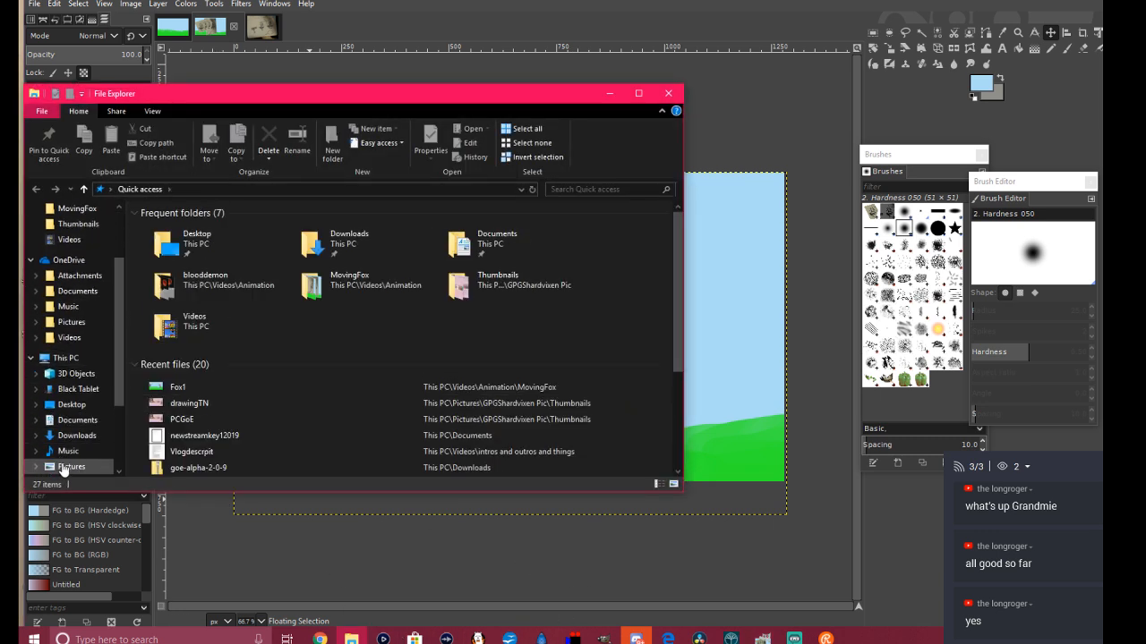
scroll(73, 434, "down", 2)
left_click(74, 420)
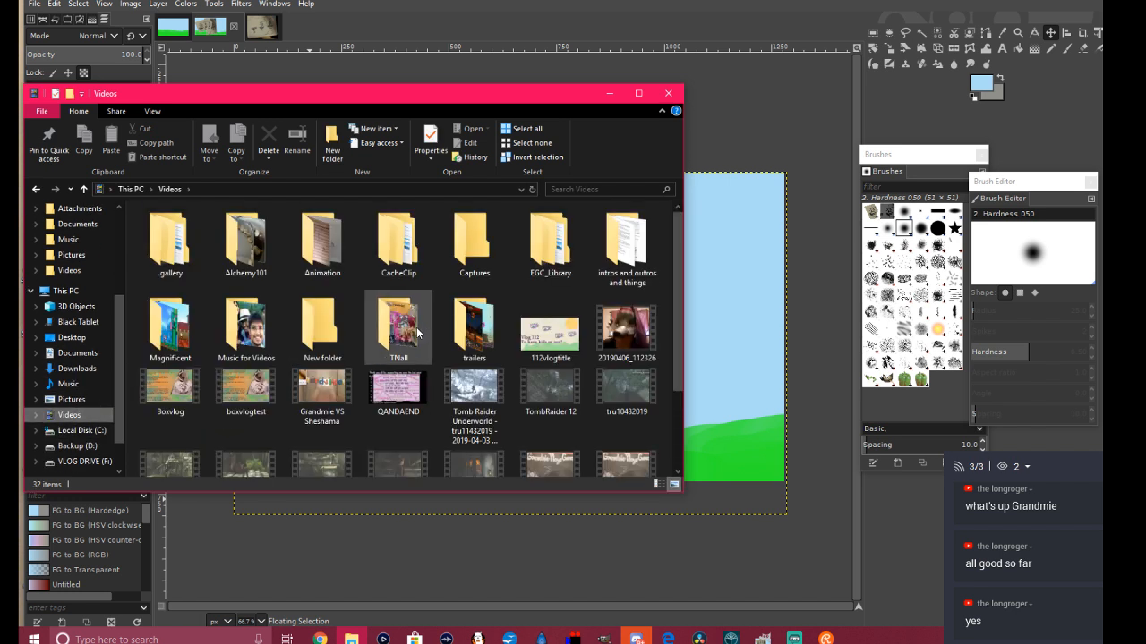
left_click(325, 255)
double_click(325, 256)
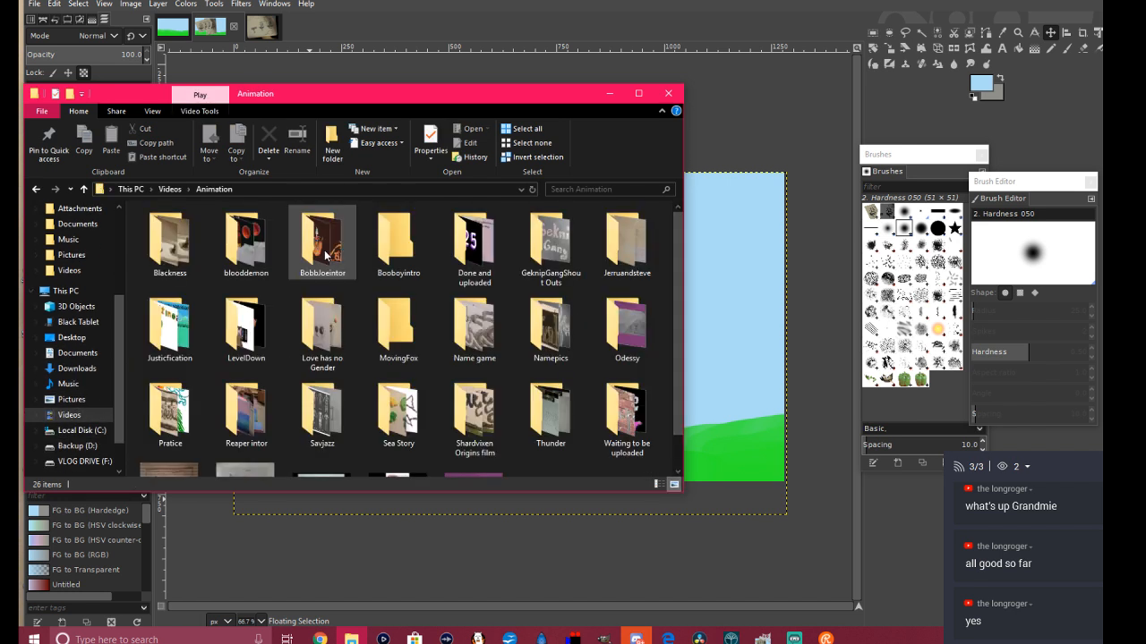
double_click(376, 350)
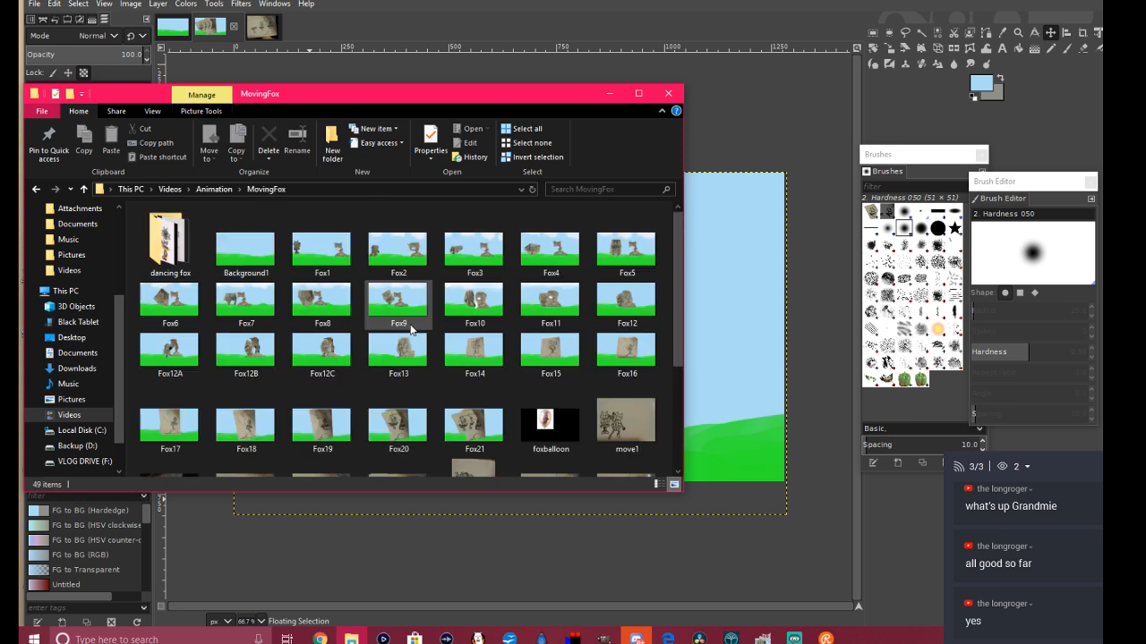
Step: Open Fox1 in the photo viewer, browse forward through the earlier frames, and close the viewer
left_click(328, 260)
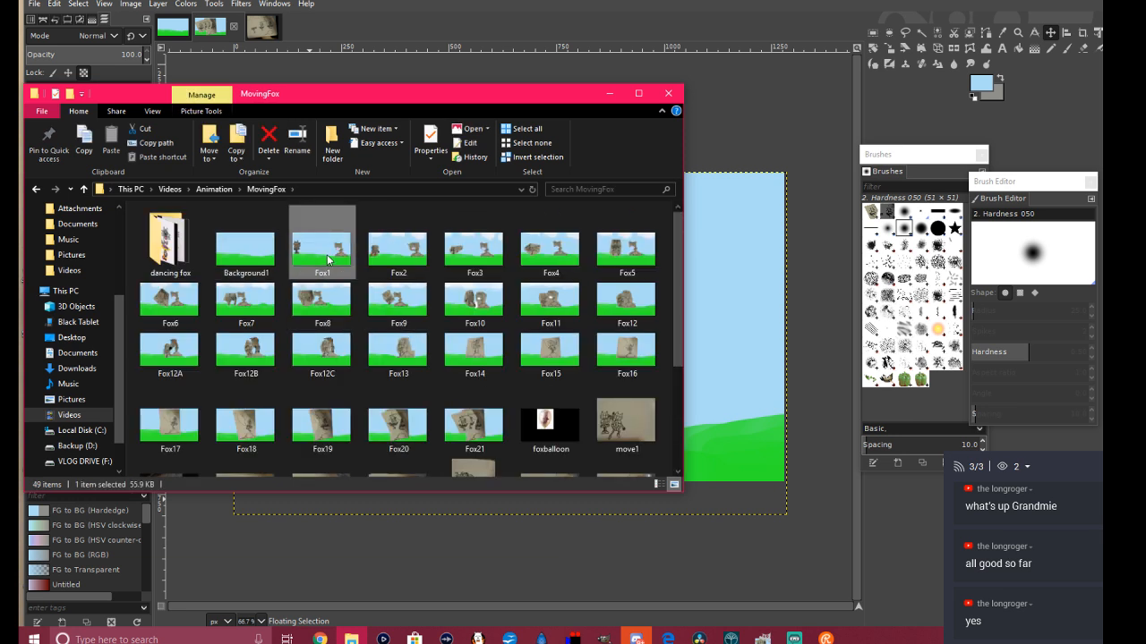
double_click(327, 259)
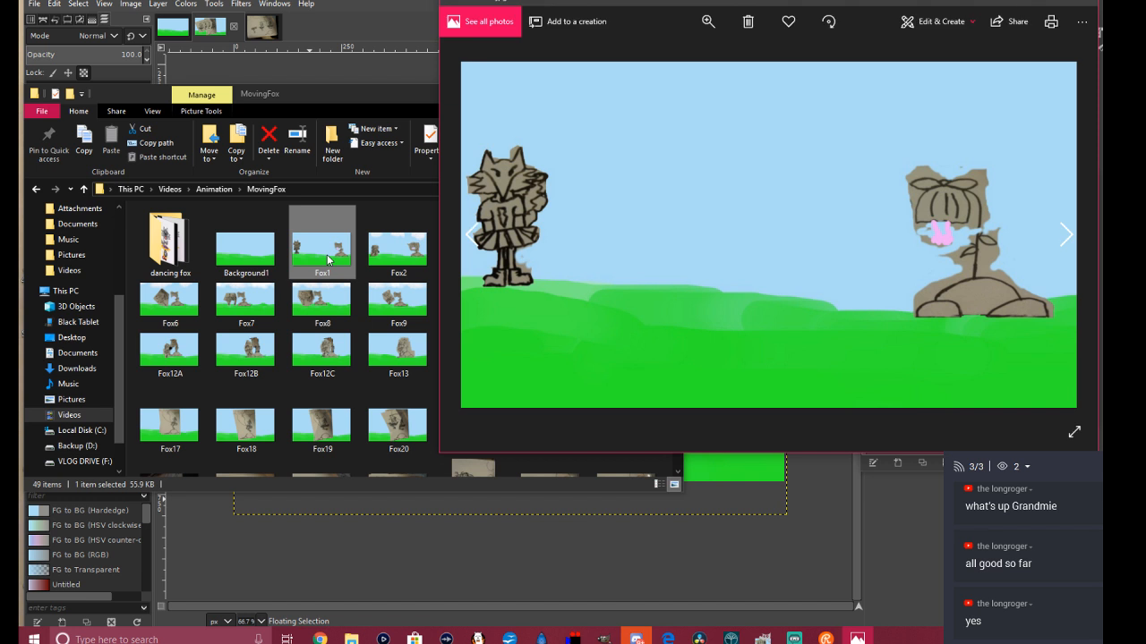
left_click(372, 249)
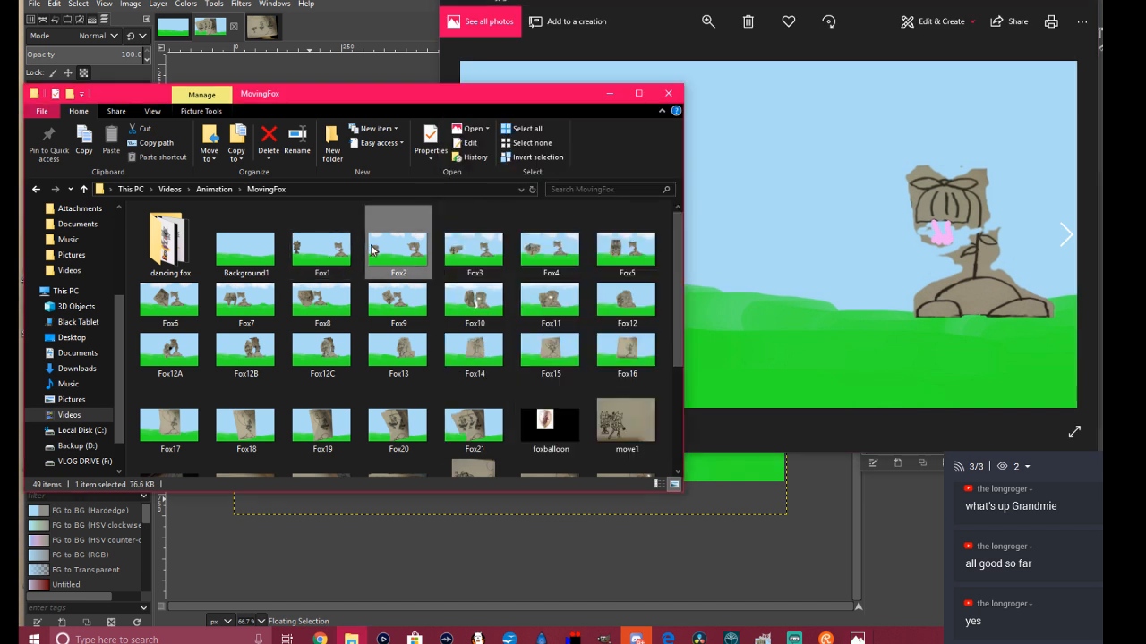
left_click(322, 248)
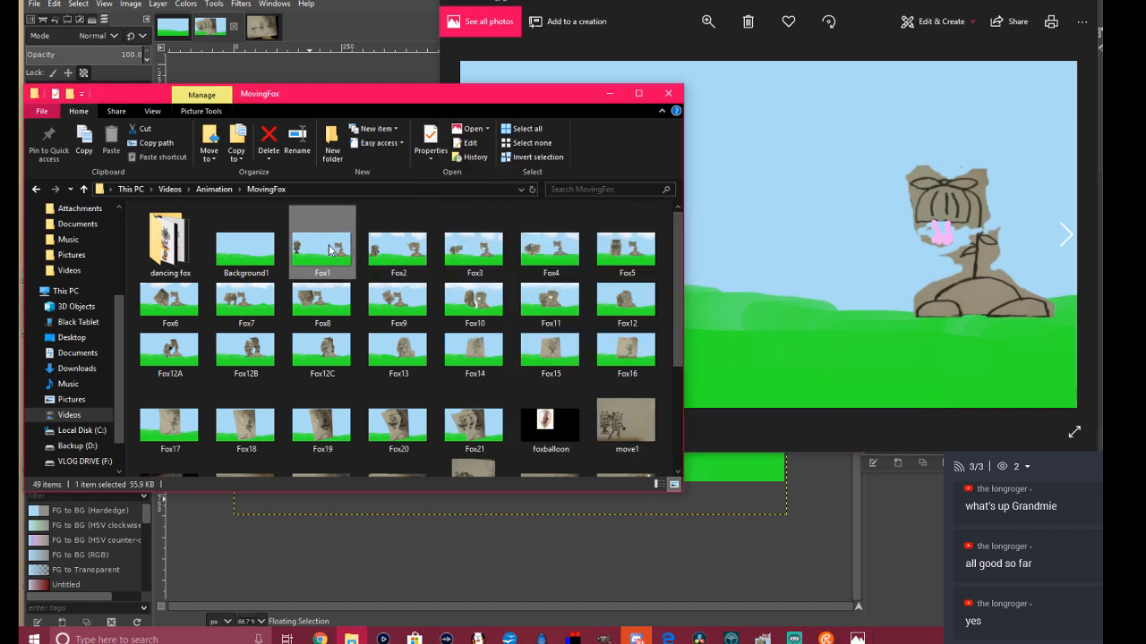
left_click(676, 96)
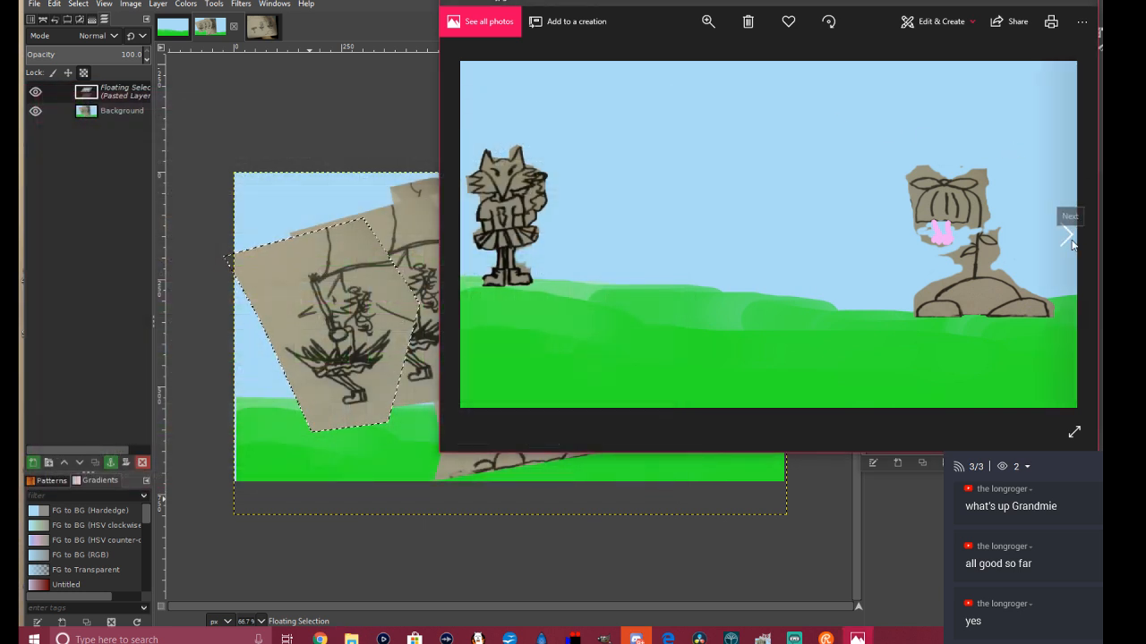
left_click(1070, 238)
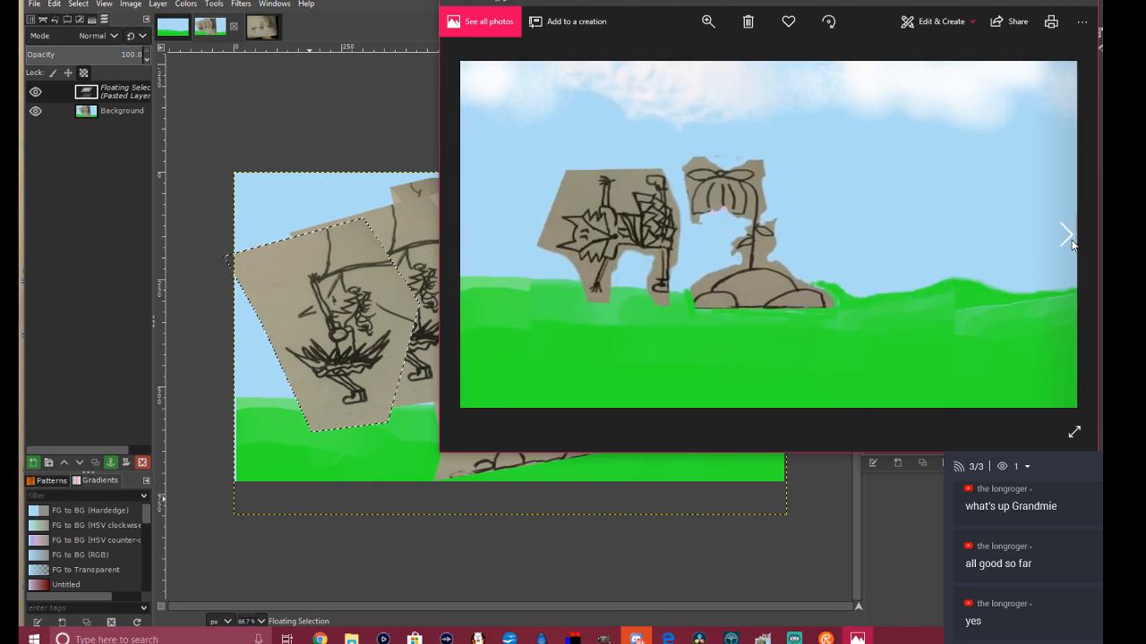
left_click(1083, 7)
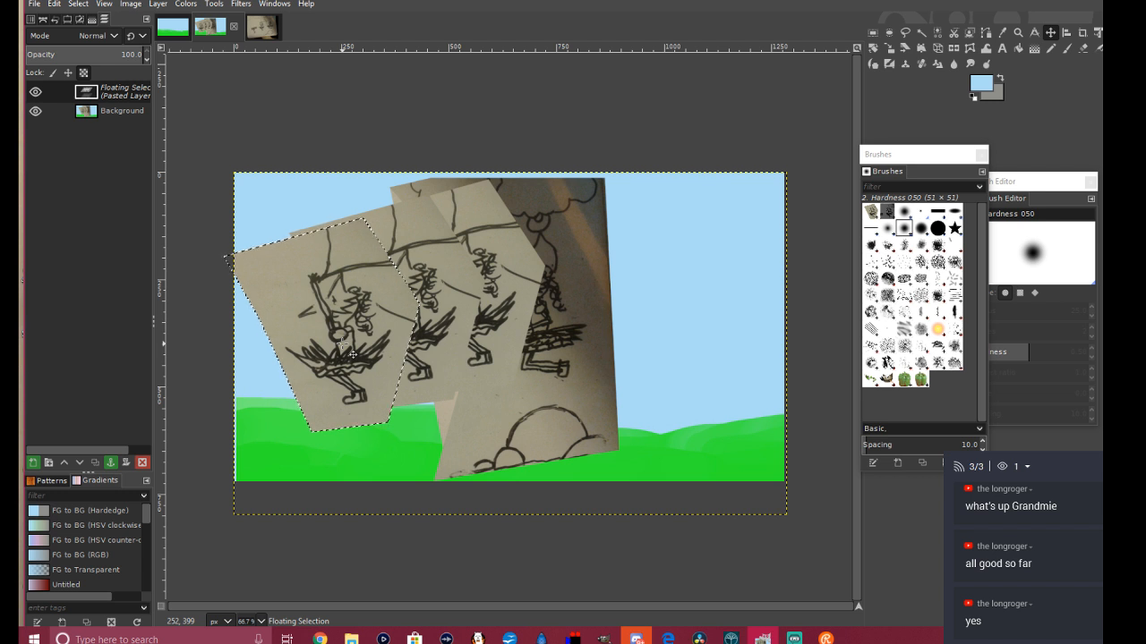
Step: Delete the floating fox layer pasted at the image's left edge
right_click(353, 294)
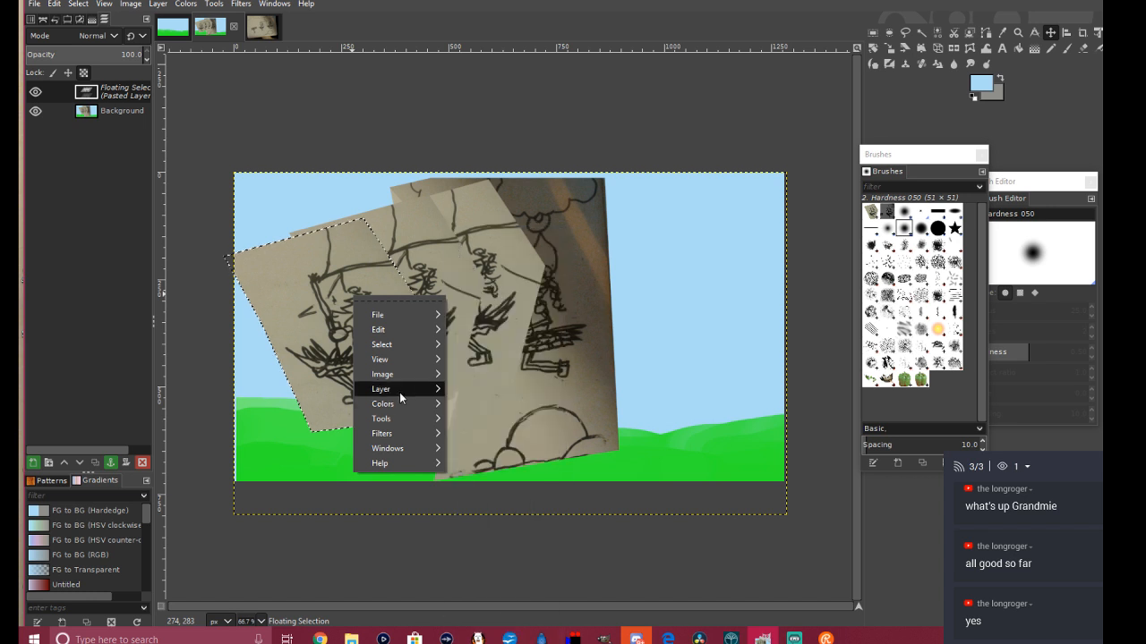
mouse_move(399, 393)
left_click(502, 487)
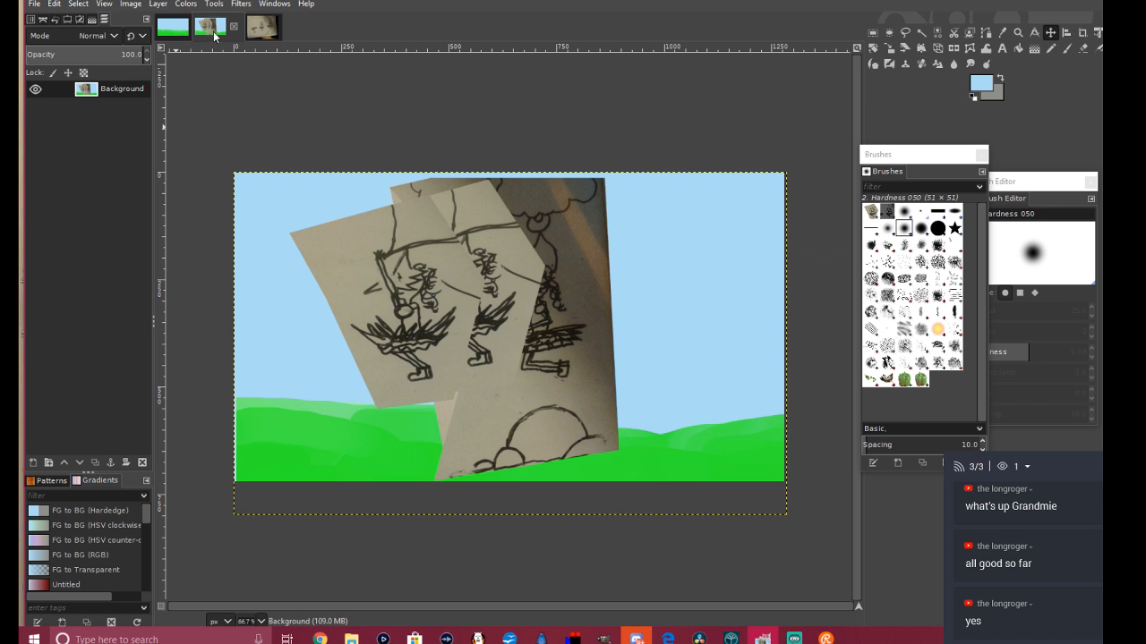
Step: Bring the fox composition into the Background1 image as a new layer and shift it right and slightly up
mouse_move(213, 36)
left_mouse_down()
mouse_move(173, 28)
mouse_move(580, 259)
mouse_move(432, 258)
mouse_move(475, 246)
left_mouse_up()
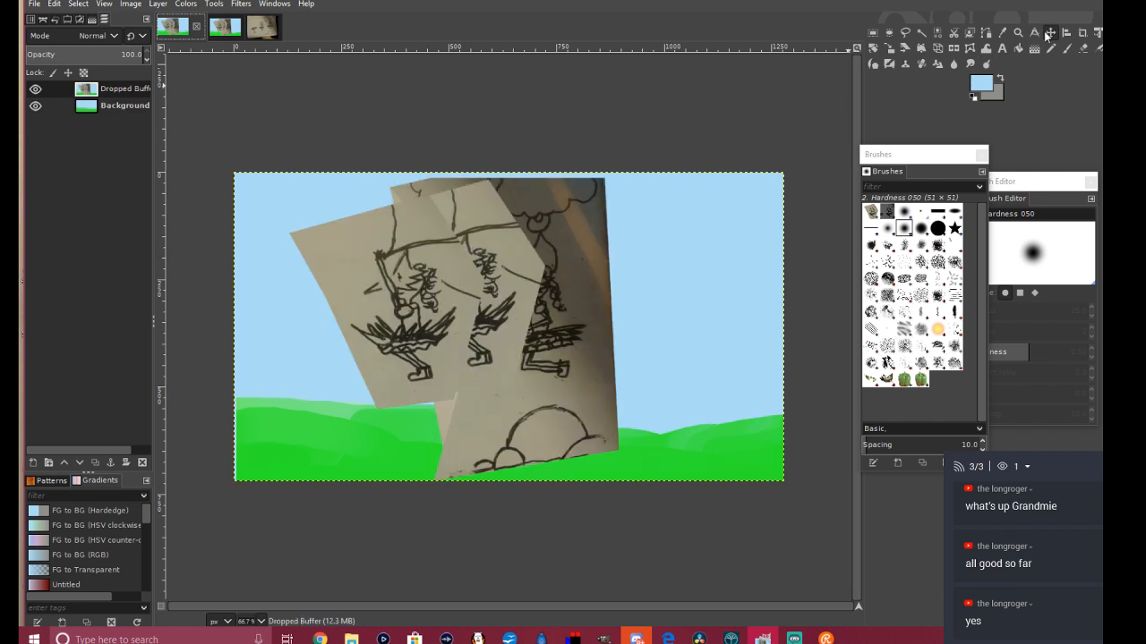
left_click_drag(456, 397, 495, 363)
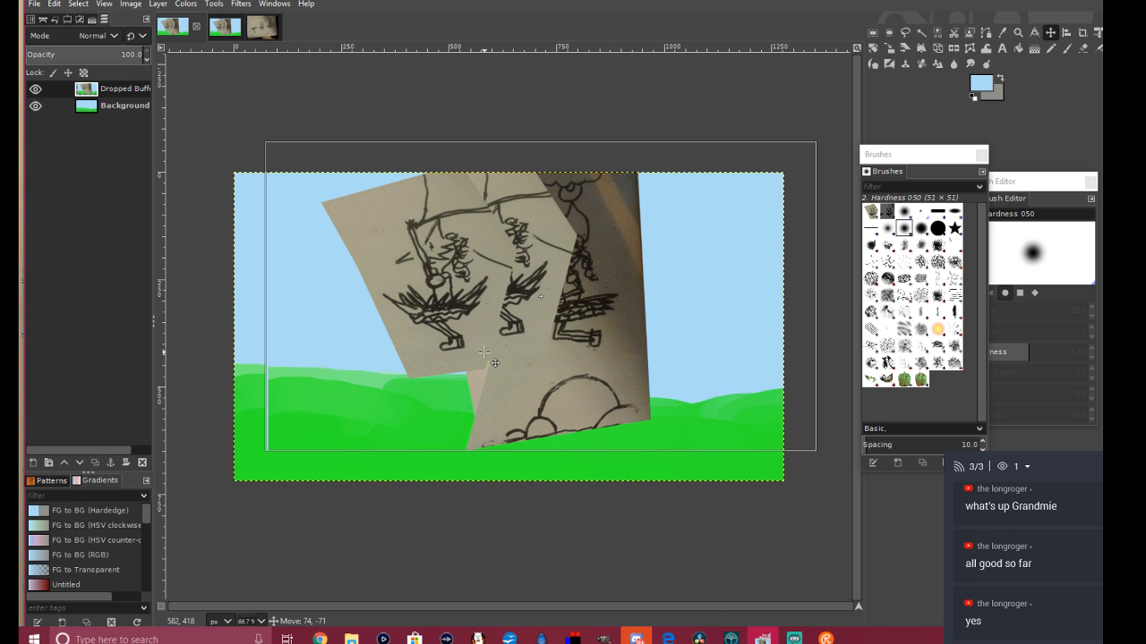
mouse_move(495, 362)
left_mouse_down()
mouse_move(517, 377)
mouse_move(507, 366)
left_mouse_up()
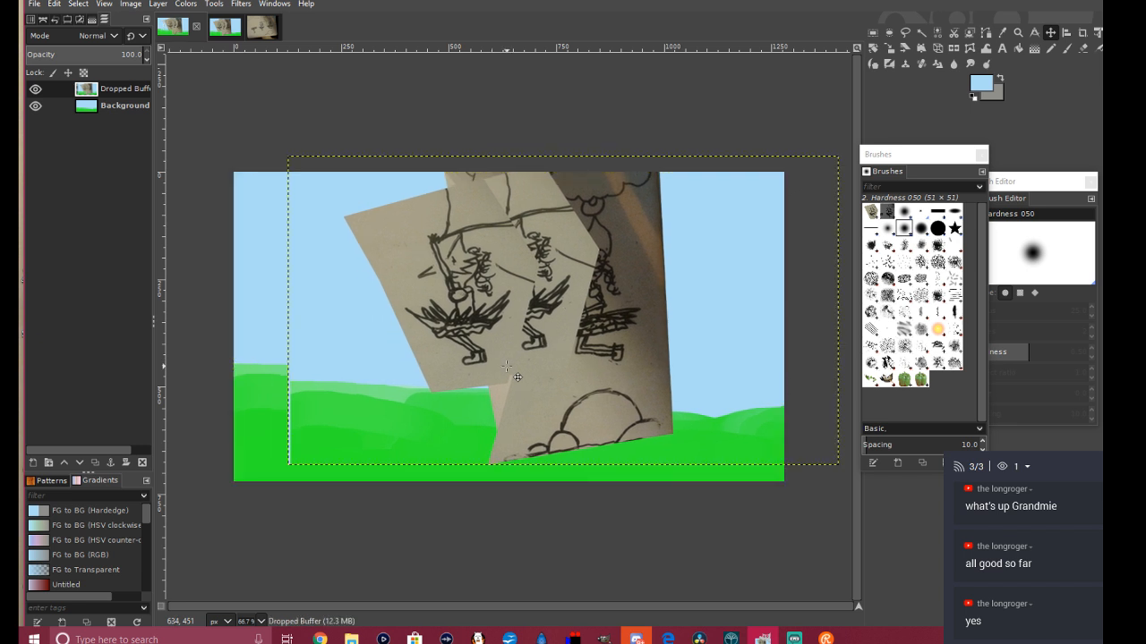
Step: Merge the shifted composition layer down onto the background
right_click(319, 292)
mouse_move(392, 349)
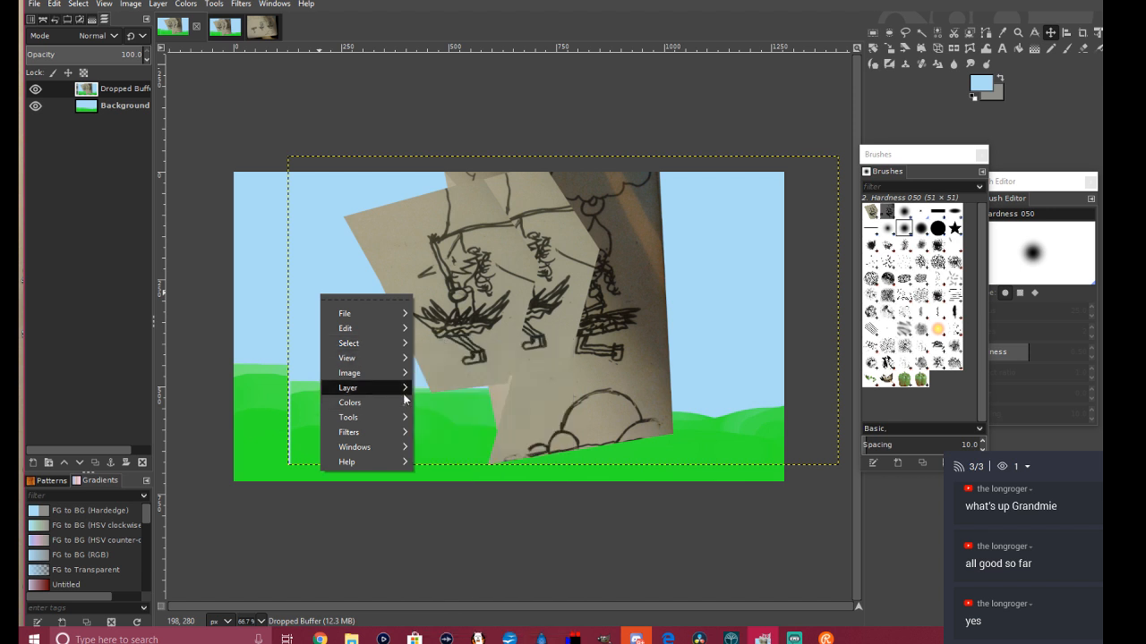
mouse_move(398, 389)
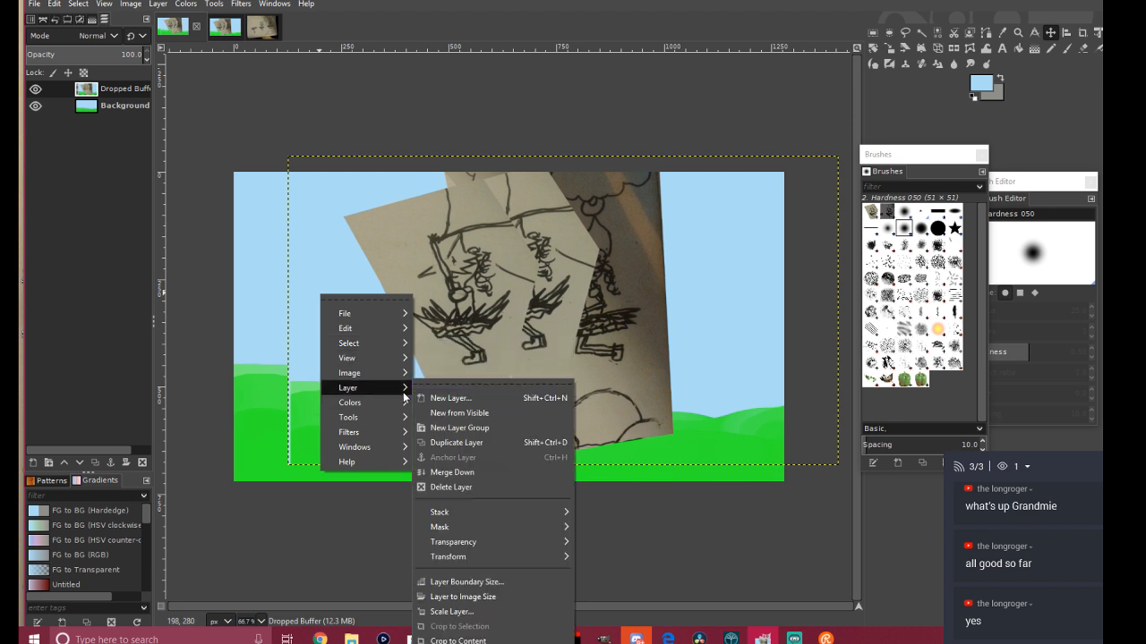
left_click(491, 473)
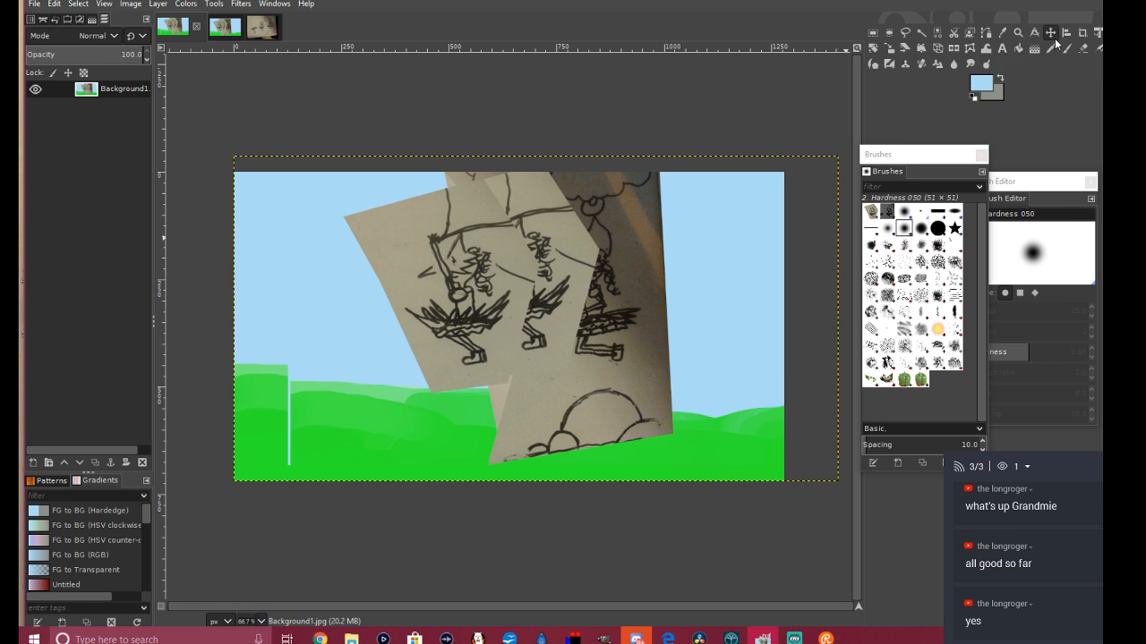
Step: Smudge the seam in the hills left of the foxes with the 2. Hardness 075 brush to blend the grass
left_click(969, 64)
left_click(927, 236)
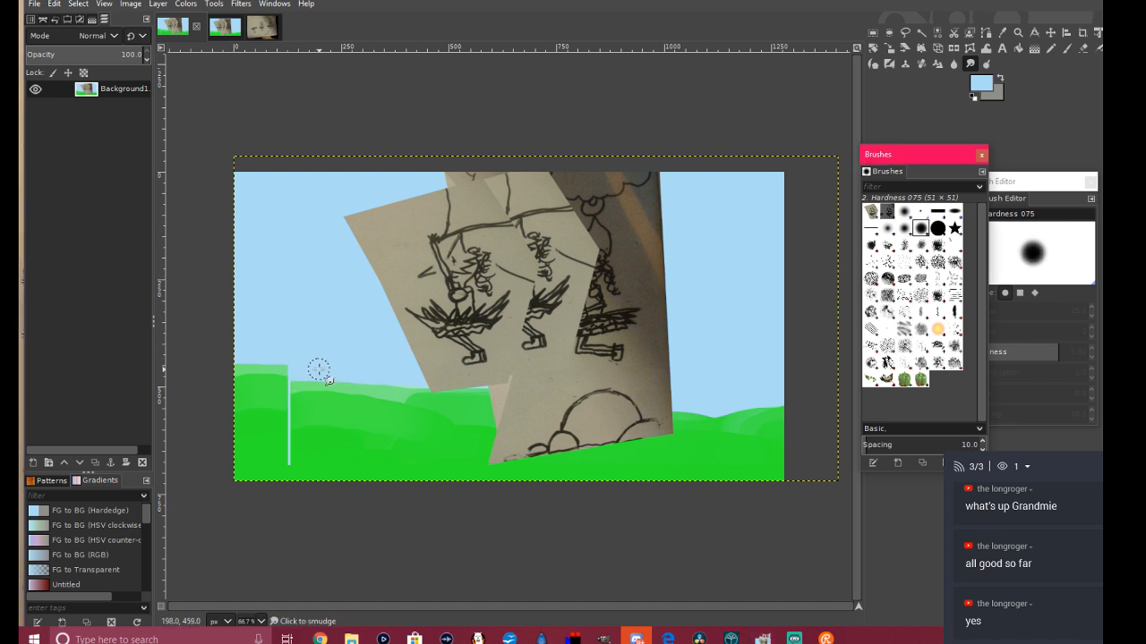
mouse_move(281, 366)
left_mouse_down()
mouse_move(223, 360)
mouse_move(288, 364)
mouse_move(215, 380)
mouse_move(297, 367)
mouse_move(217, 377)
mouse_move(316, 410)
mouse_move(276, 412)
mouse_move(324, 417)
mouse_move(261, 425)
mouse_move(311, 435)
mouse_move(257, 447)
mouse_move(306, 454)
mouse_move(280, 464)
mouse_move(335, 459)
mouse_move(277, 394)
mouse_move(324, 400)
mouse_move(265, 388)
mouse_move(338, 398)
mouse_move(222, 383)
mouse_move(333, 407)
mouse_move(279, 389)
mouse_move(363, 383)
mouse_move(251, 368)
left_mouse_up()
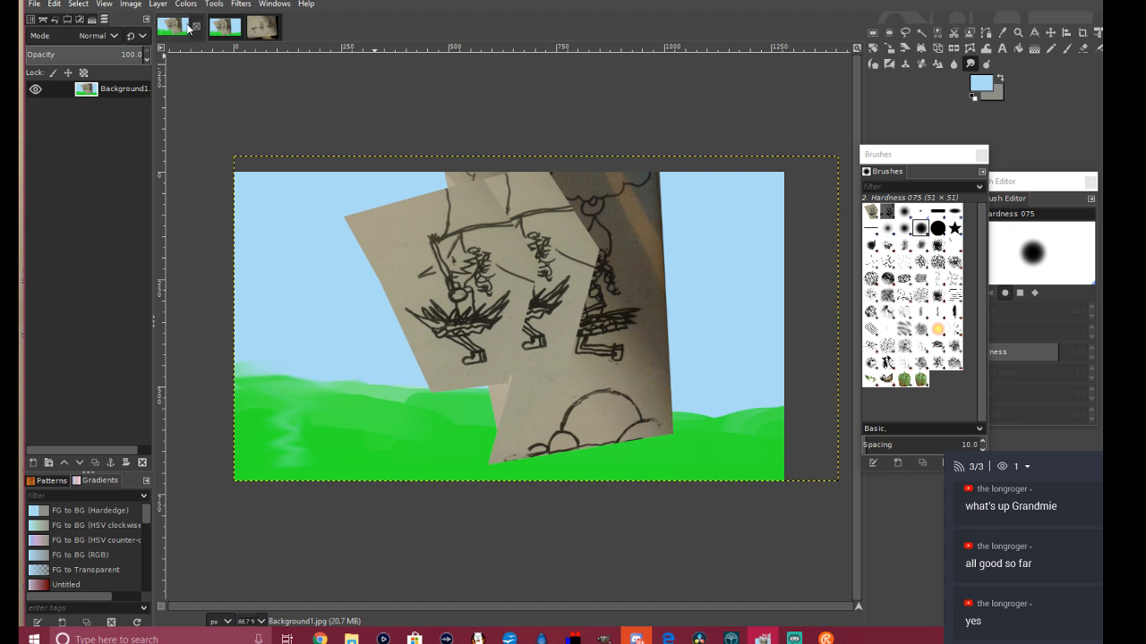
Step: Export the shifted Background1 composition as Fox21A.jpg into the MovingFox folder with JPEG quality 90
left_click(231, 35)
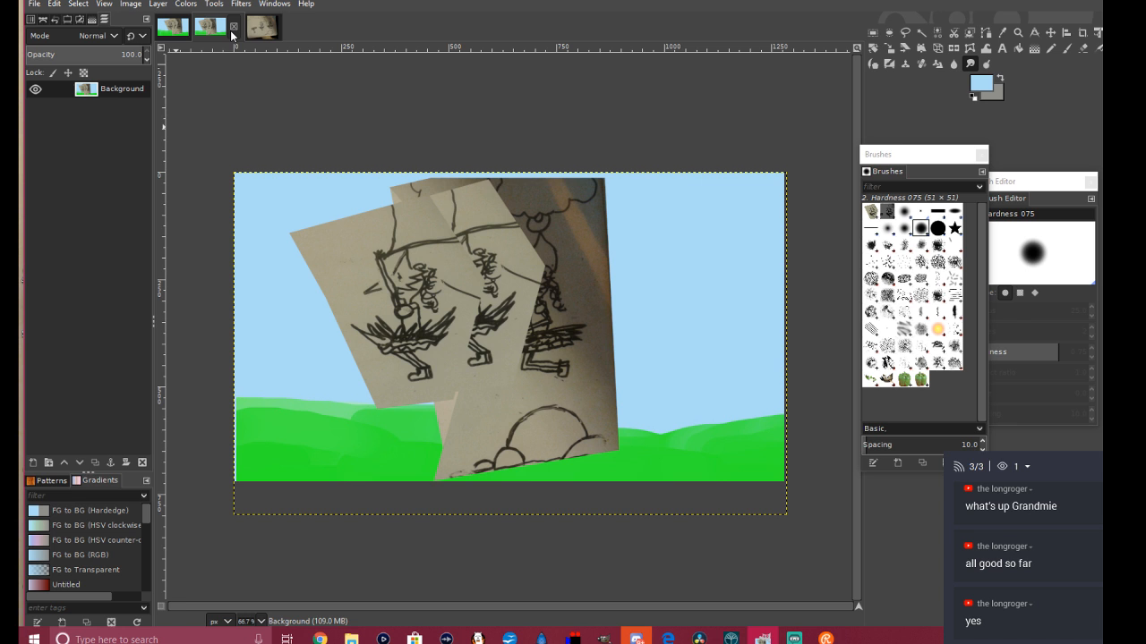
left_click(166, 25)
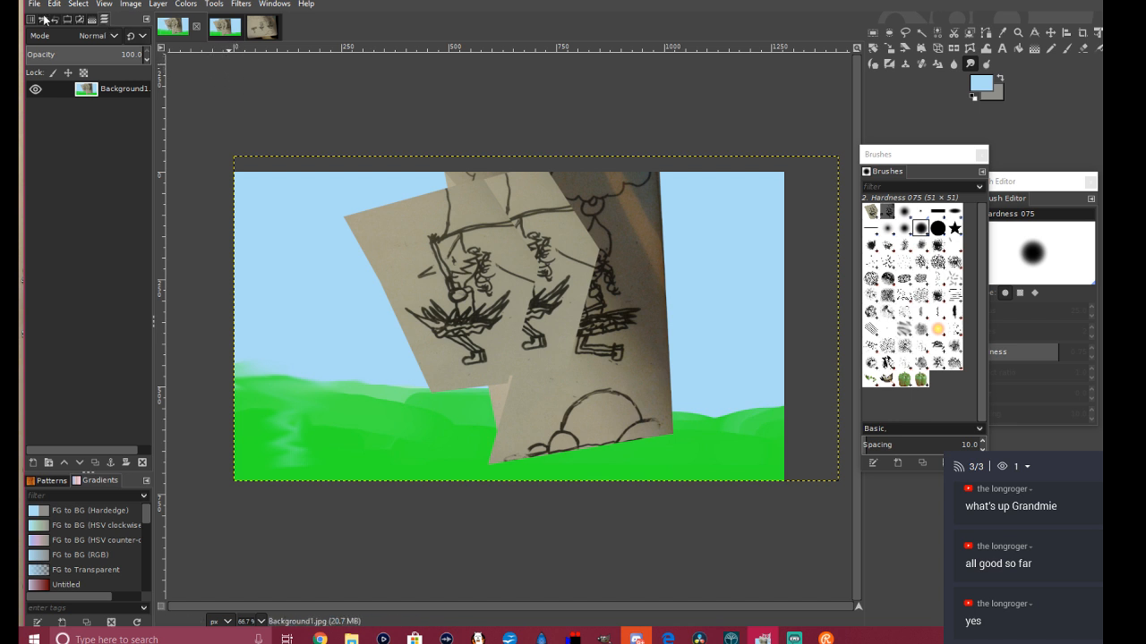
left_click(34, 5)
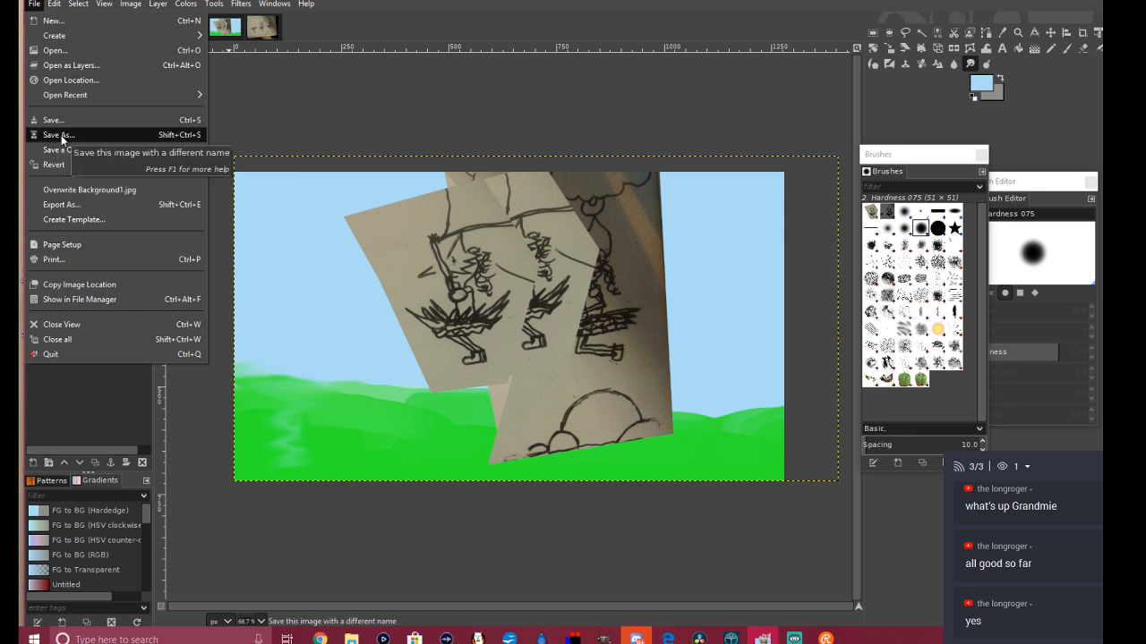
left_click(72, 206)
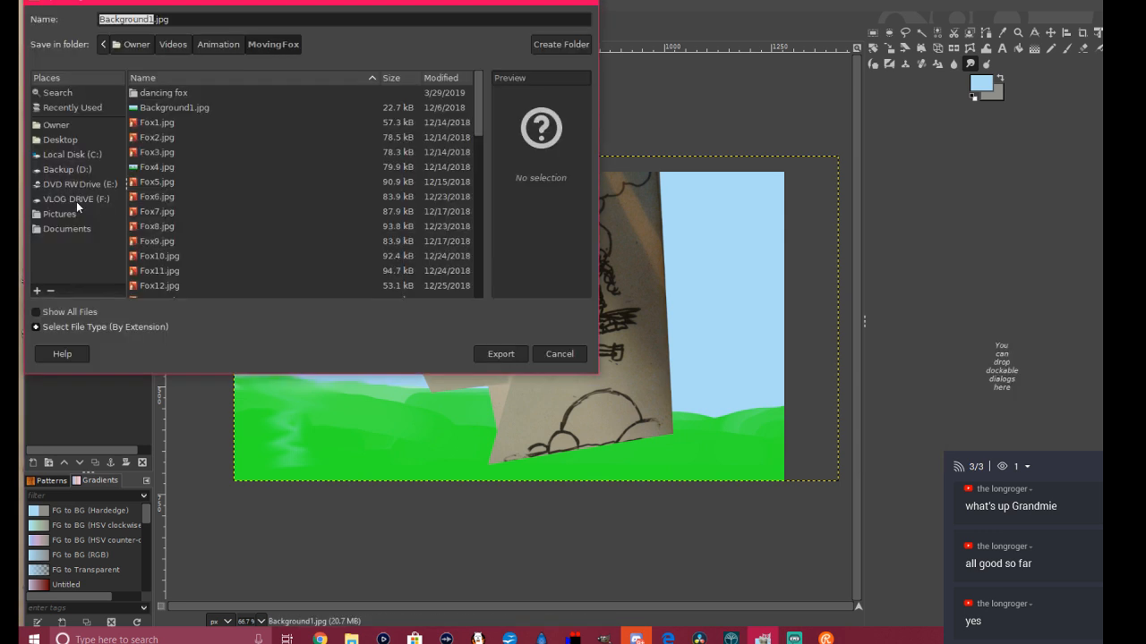
scroll(151, 179, "down", 5)
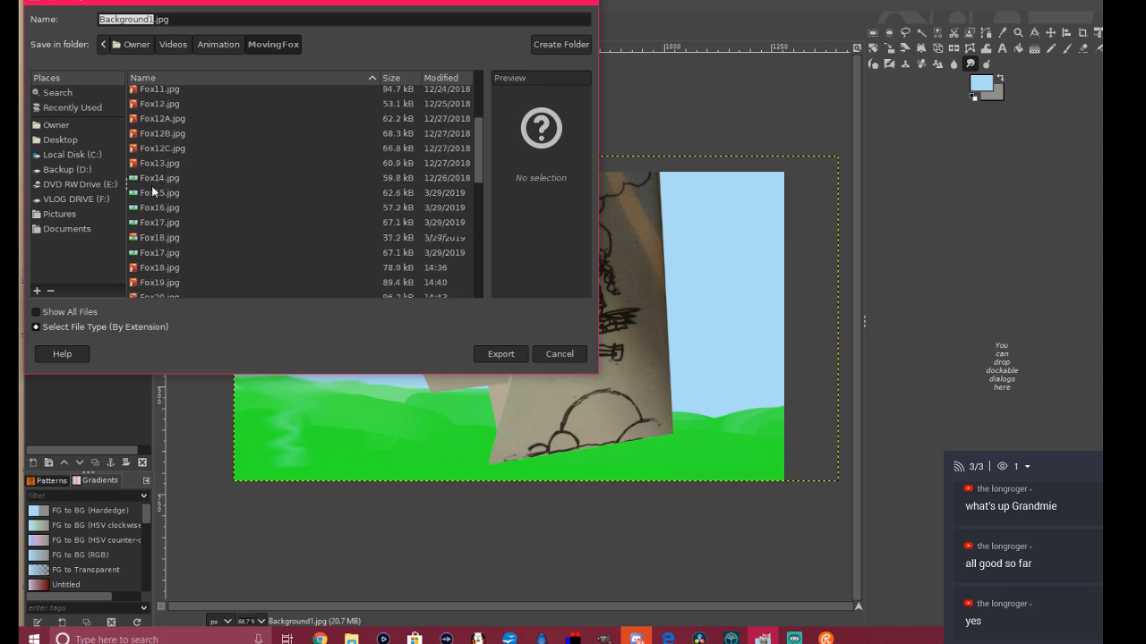
left_click(171, 161)
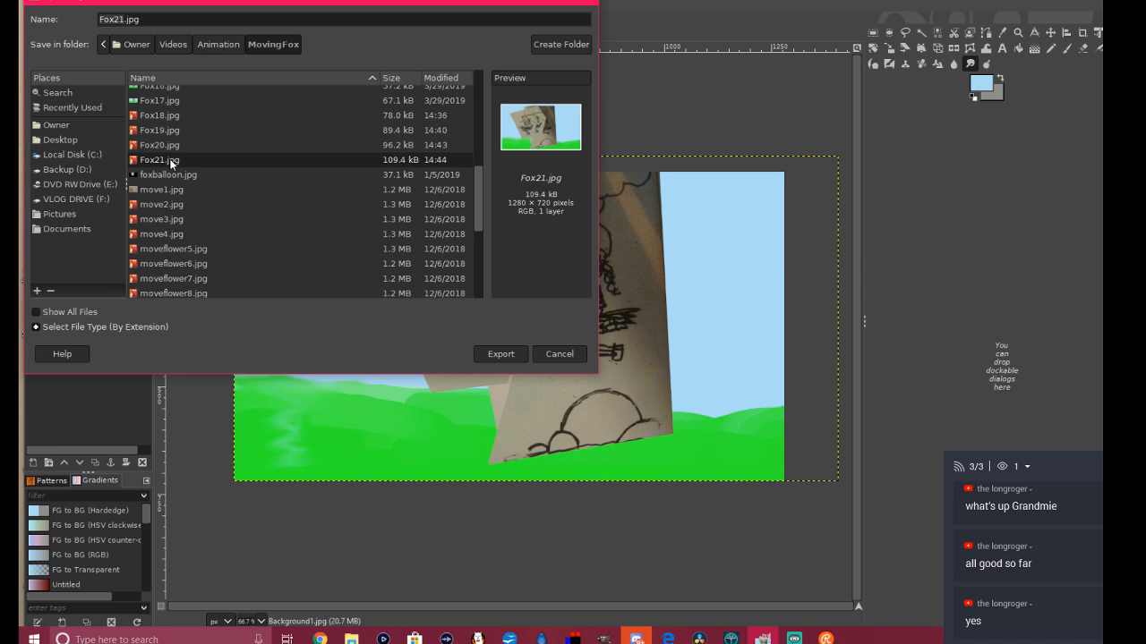
left_click(125, 19)
left_click(511, 354)
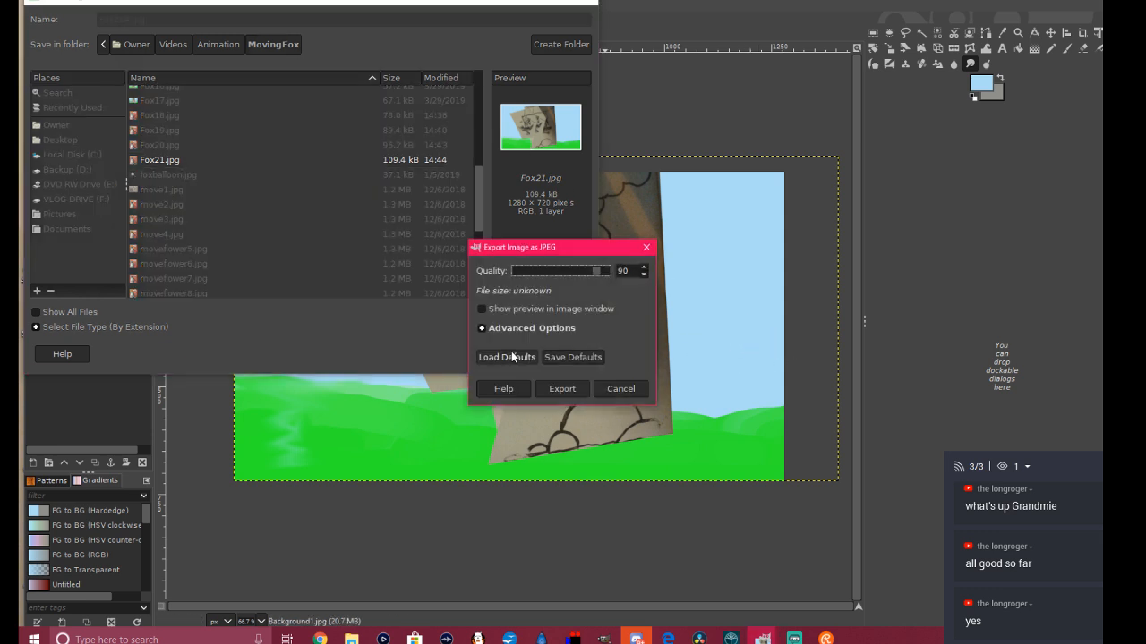
left_click(562, 389)
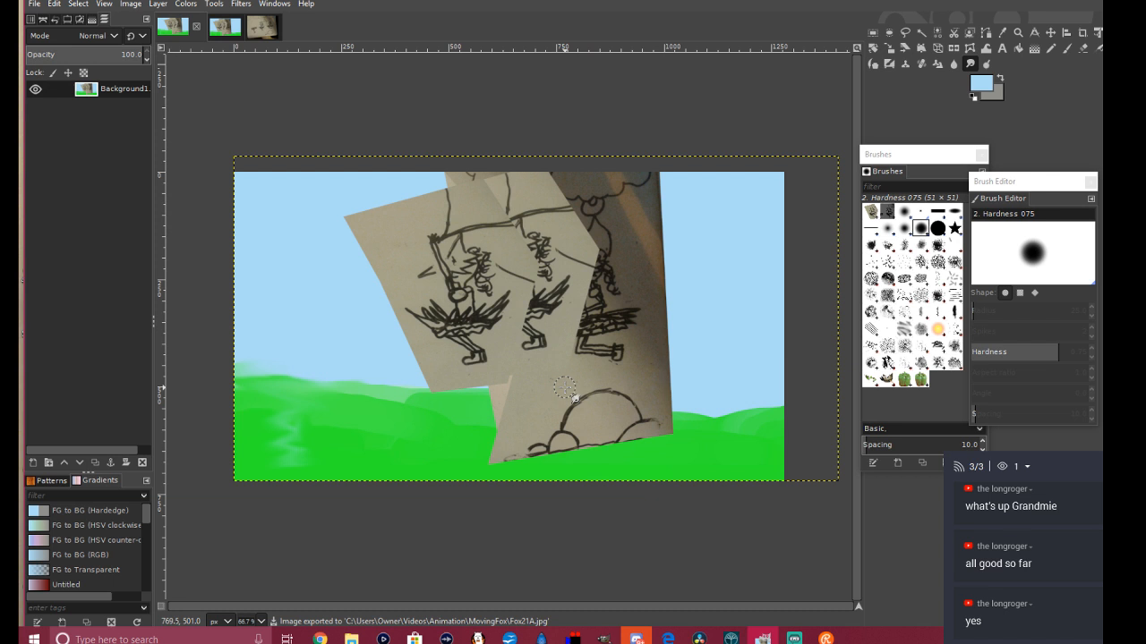
Step: Check the fox selection in the moveflower19 source image and paste the copied fox into the shifted composition
left_click(268, 24)
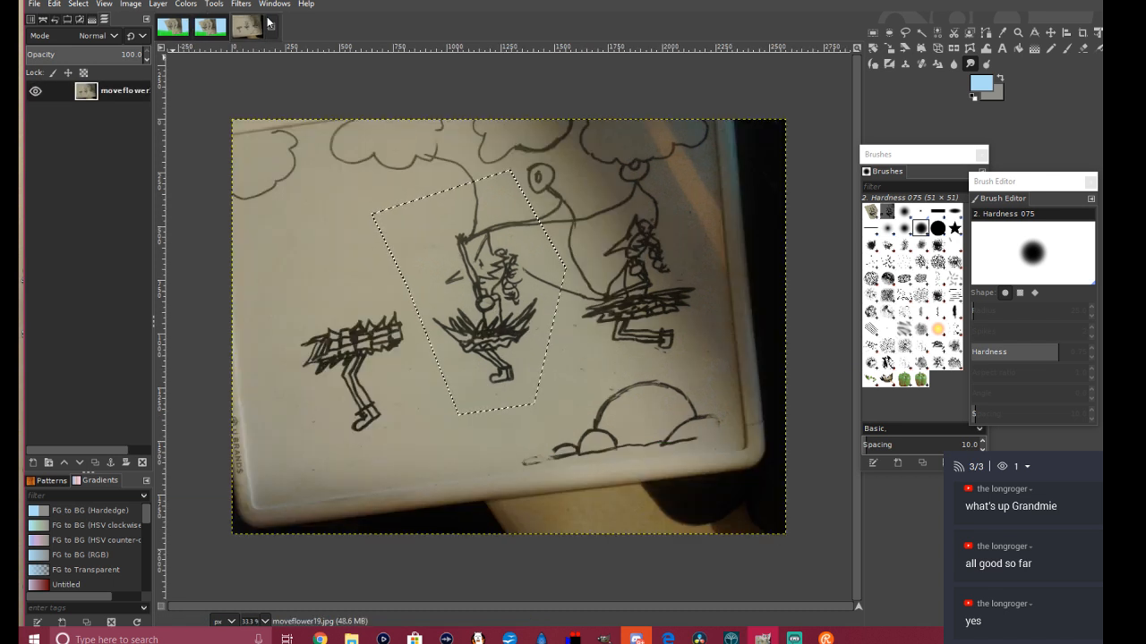
left_click(172, 26)
right_click(455, 282)
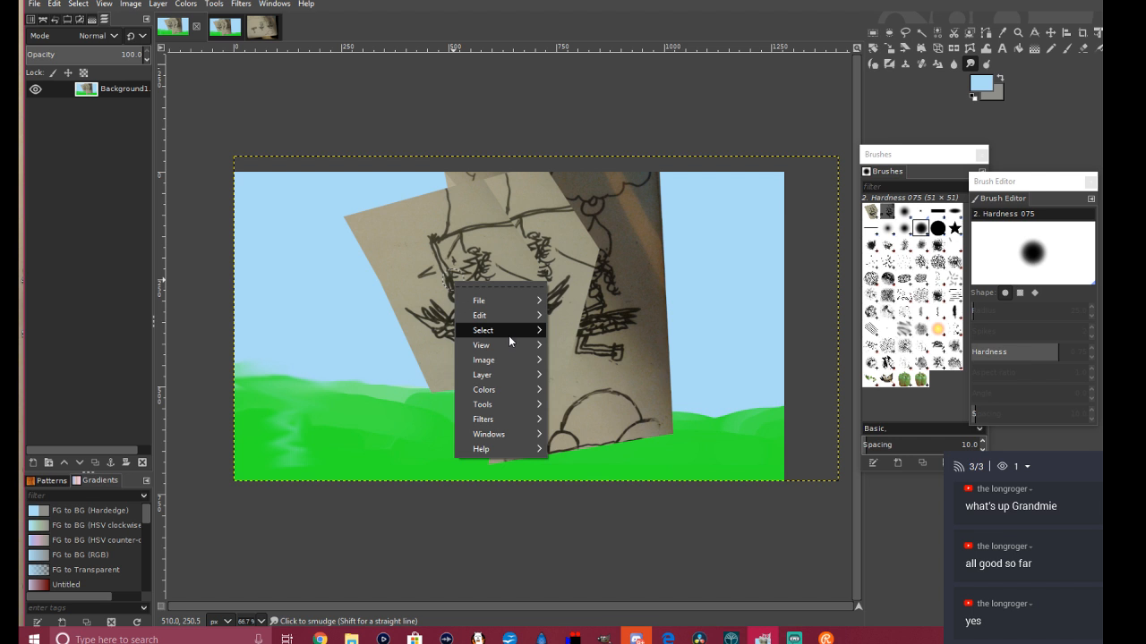
mouse_move(488, 315)
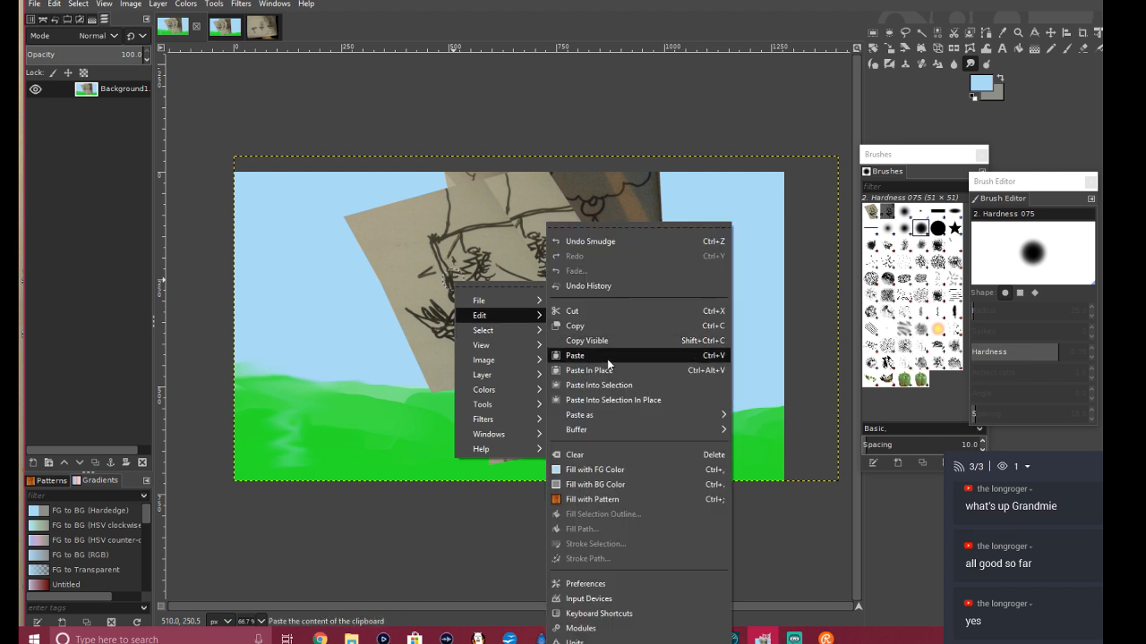
left_click(608, 362)
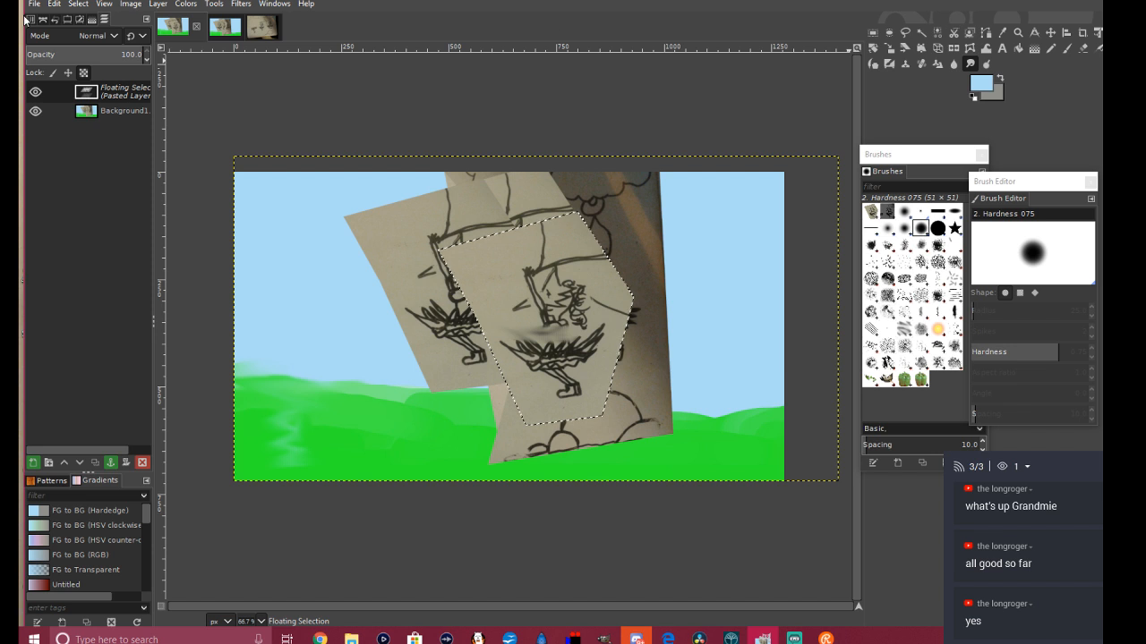
Step: Move the pasted fox left in the composition so it overlaps the other foxes as the leftmost figure
left_click(53, 3)
key("Escape")
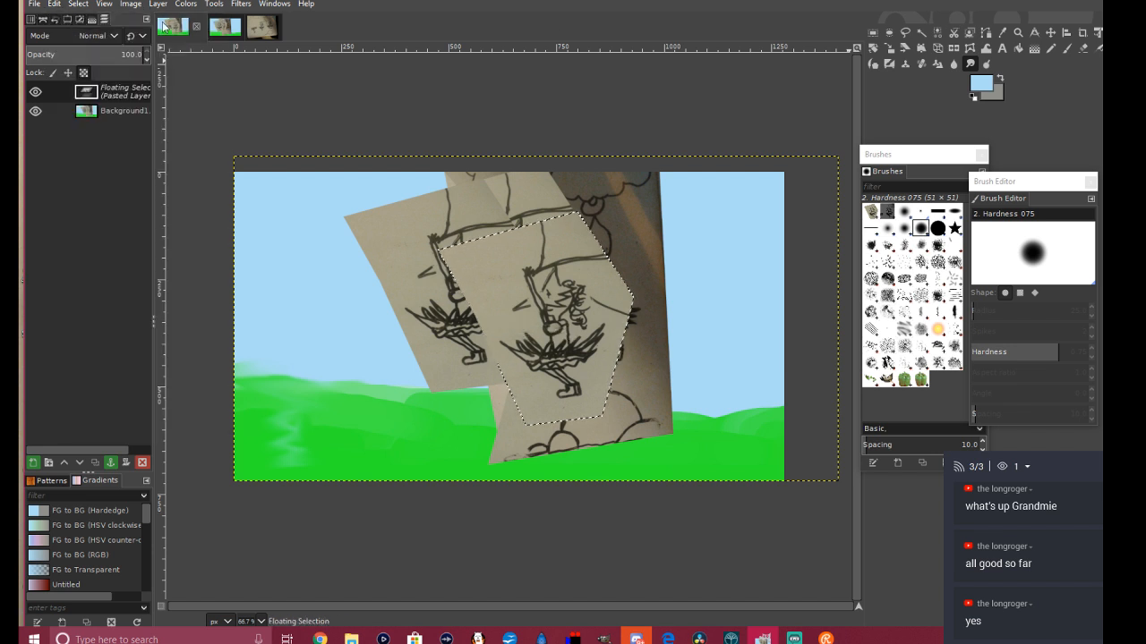
left_click(1050, 32)
left_click_drag(512, 385, 404, 361)
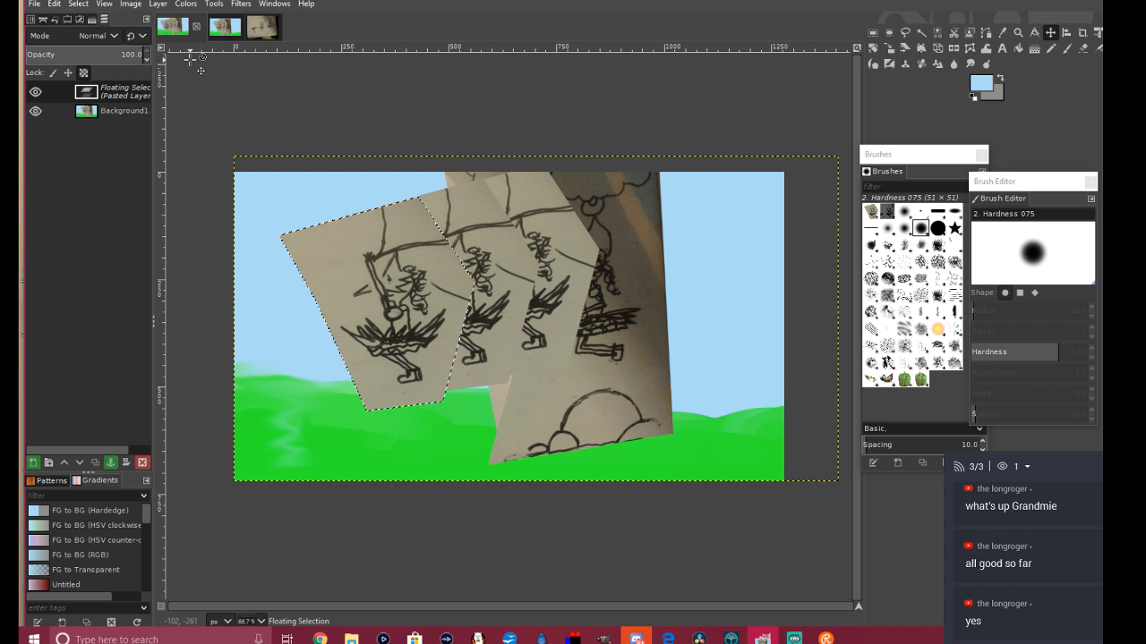
Step: In the moveflower19 source image, outline the separate skirt-and-leg drawing with a four-sided Free Select selection
left_click(261, 32)
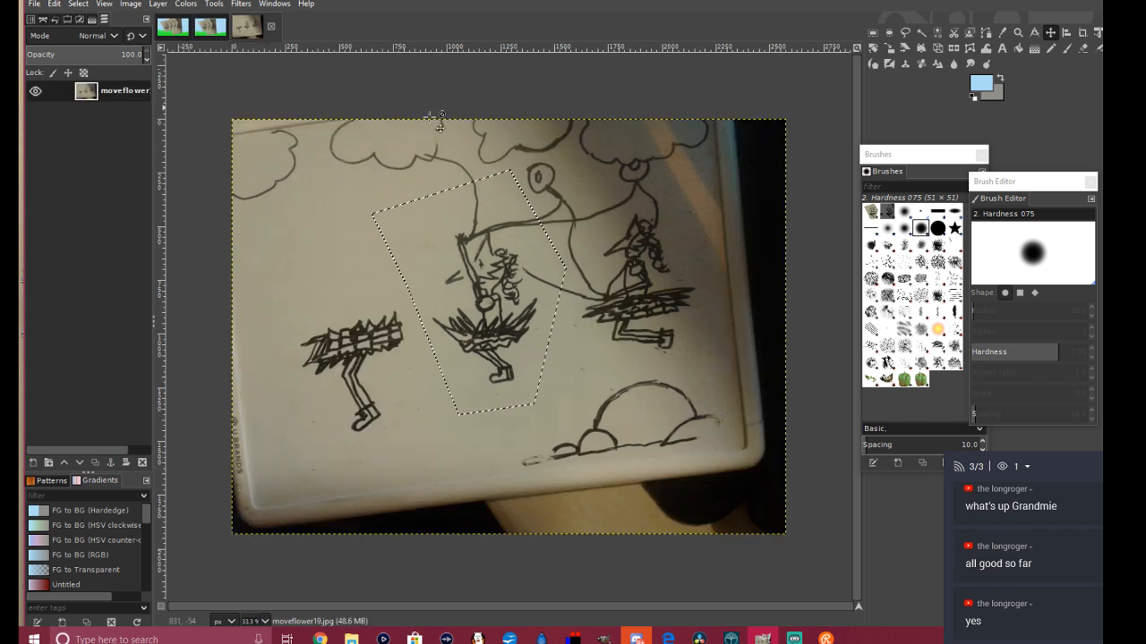
left_click(900, 35)
left_click(282, 330)
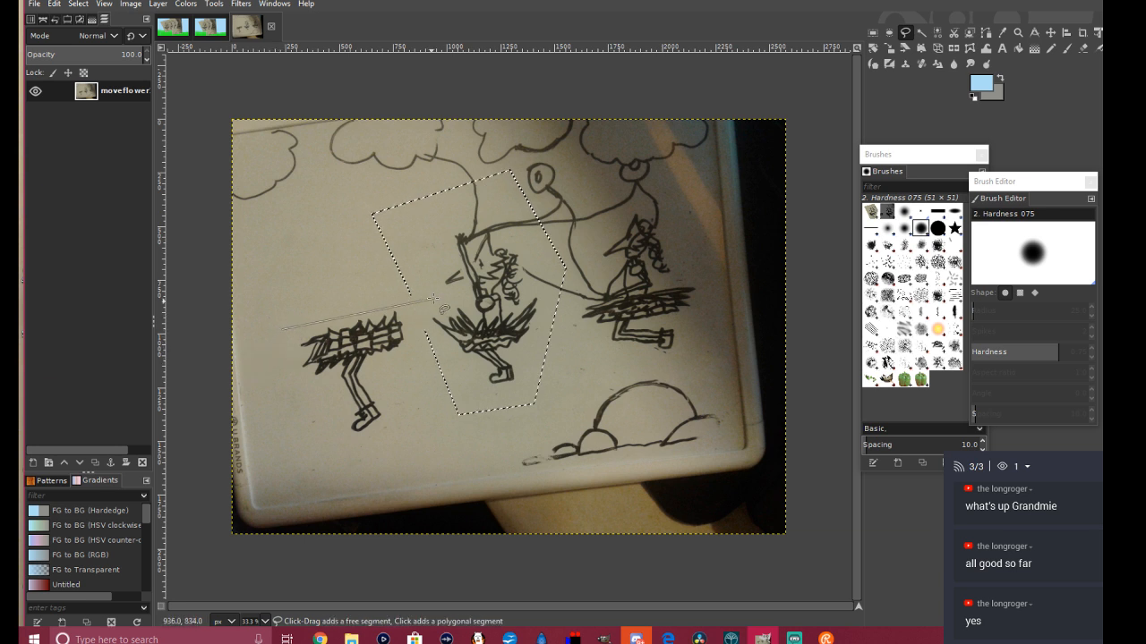
left_click(415, 304)
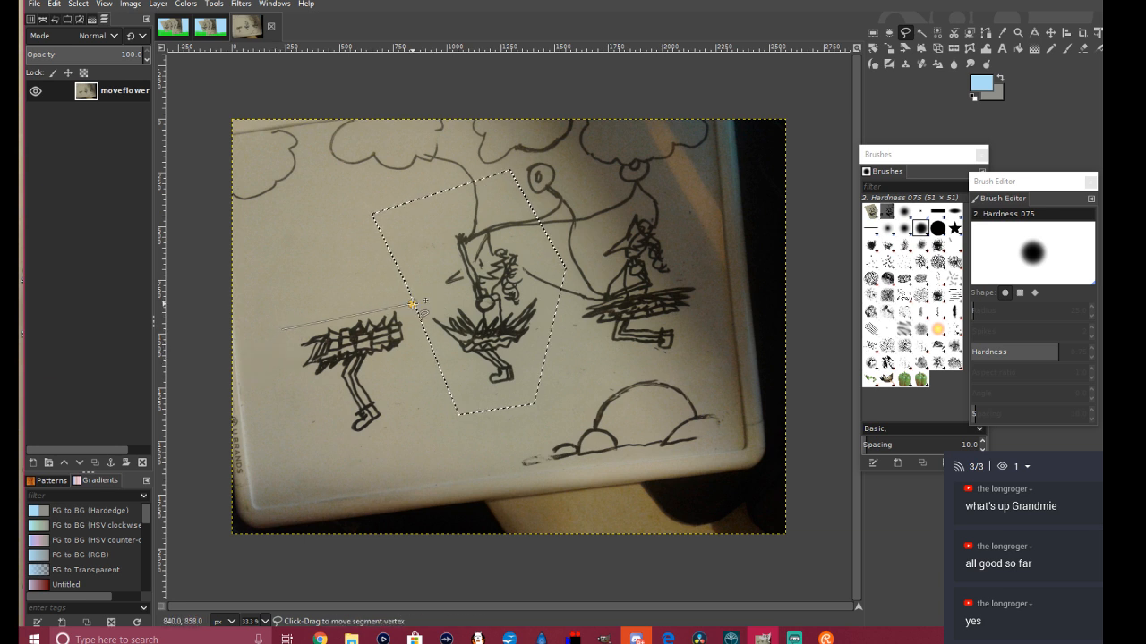
left_click(432, 428)
left_click(314, 452)
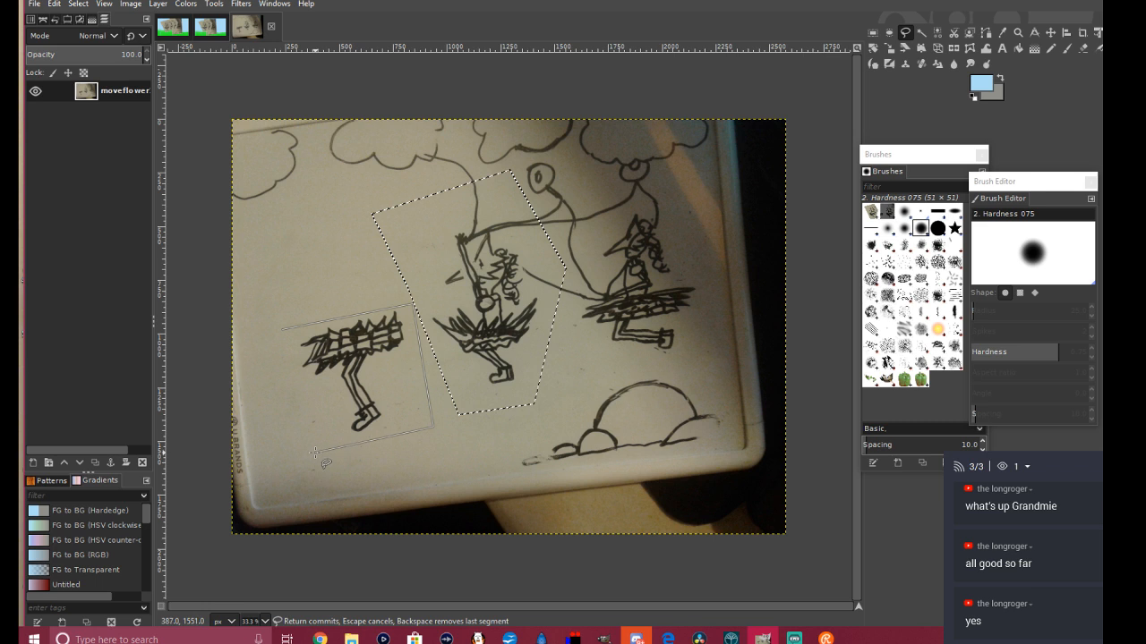
left_click(282, 330)
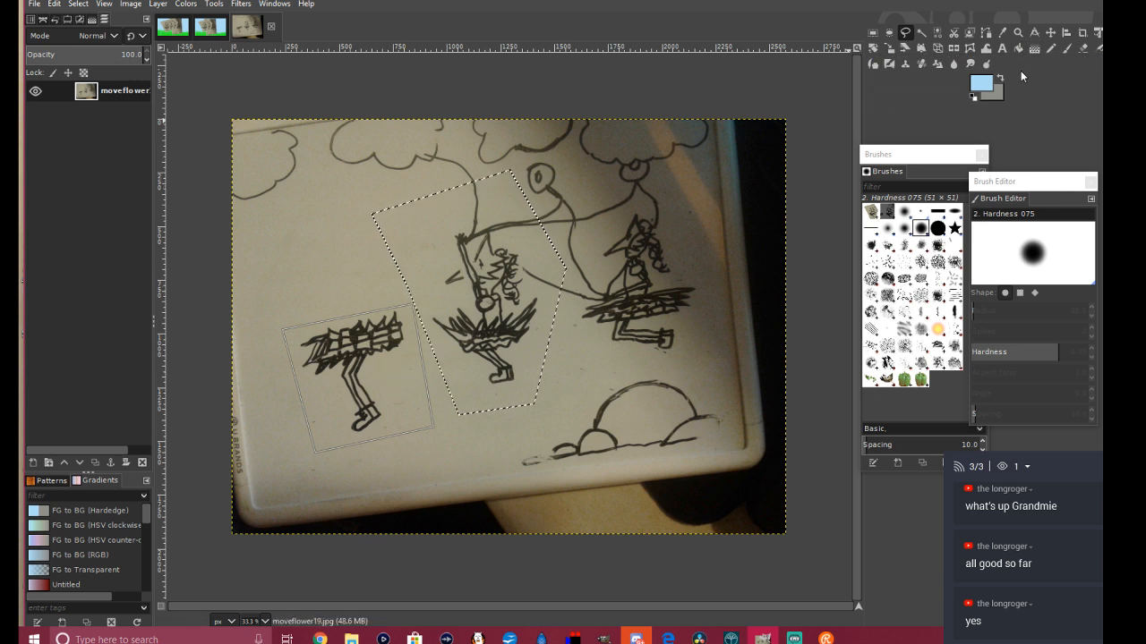
left_click(1051, 32)
key("ctrl+z")
Step: Copy the selected skirt-and-leg drawing and paste it into the Background1 fox composition
right_click(354, 397)
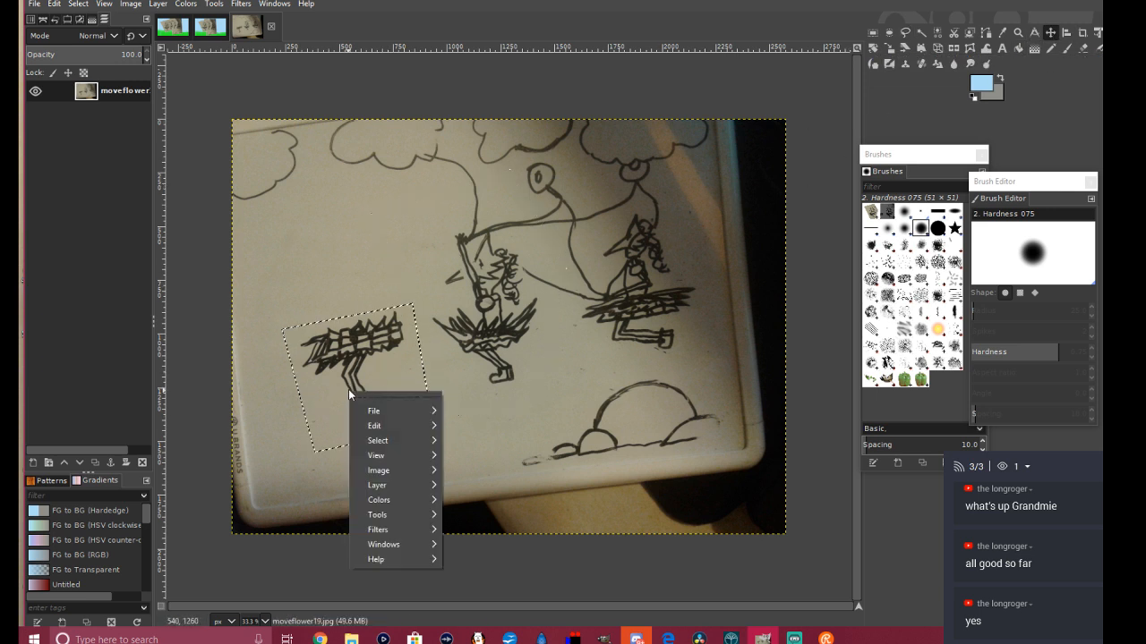
mouse_move(380, 426)
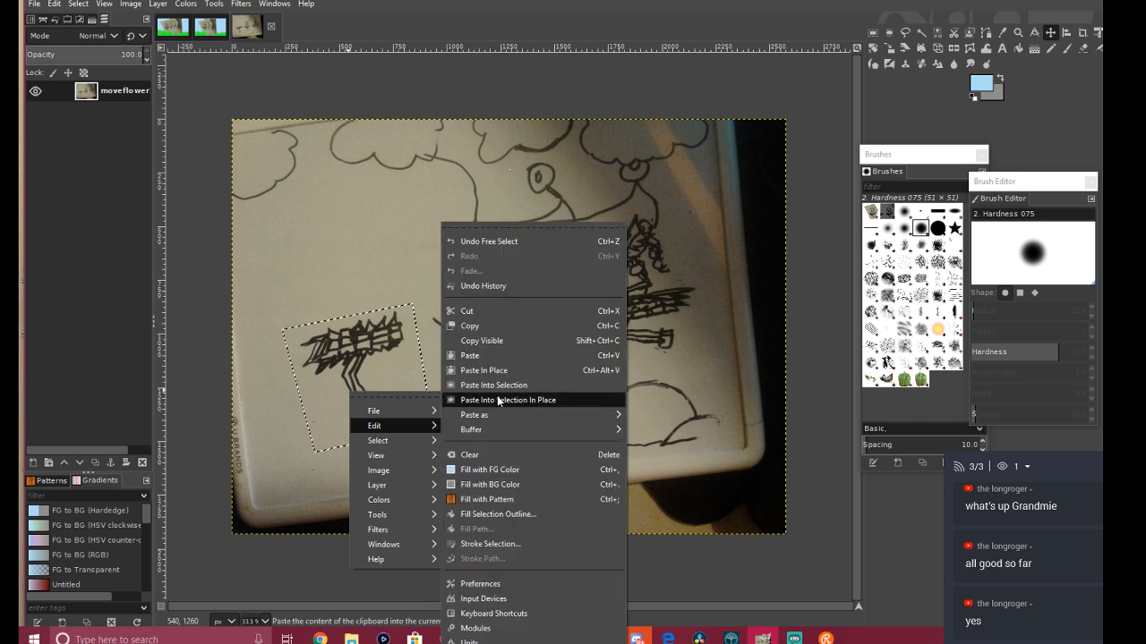
left_click(488, 326)
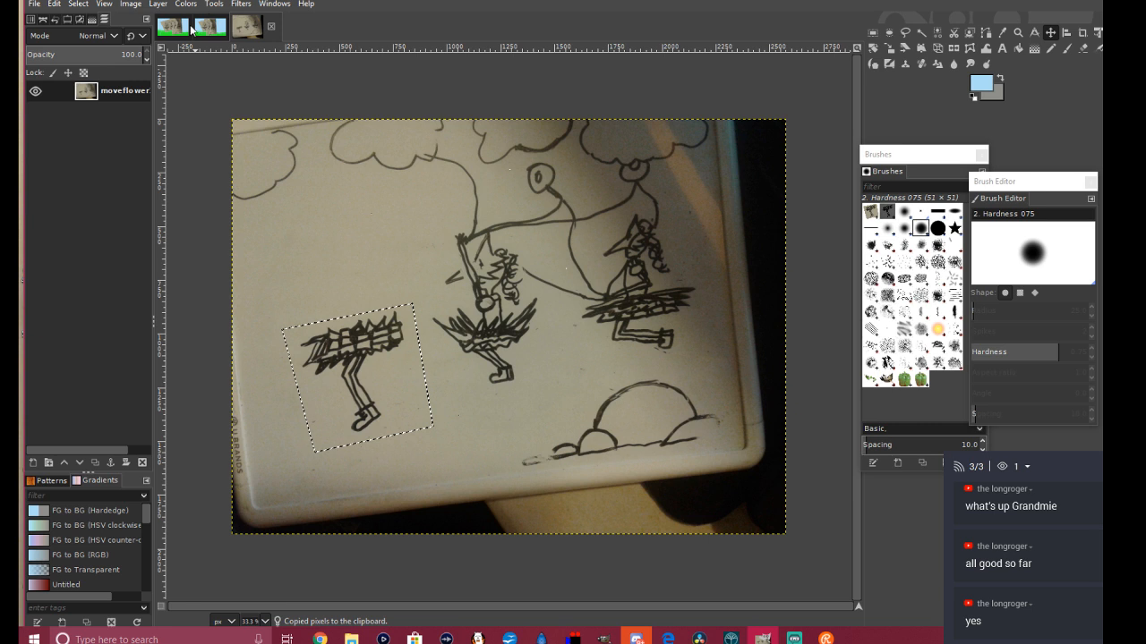
left_click(163, 34)
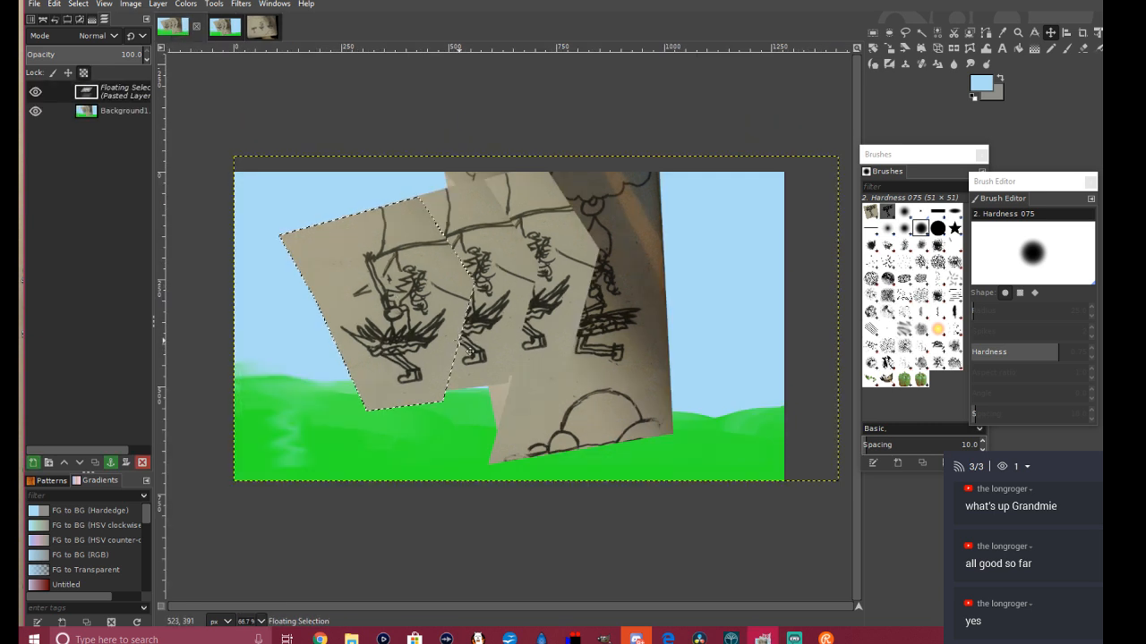
right_click(459, 345)
left_click(536, 377)
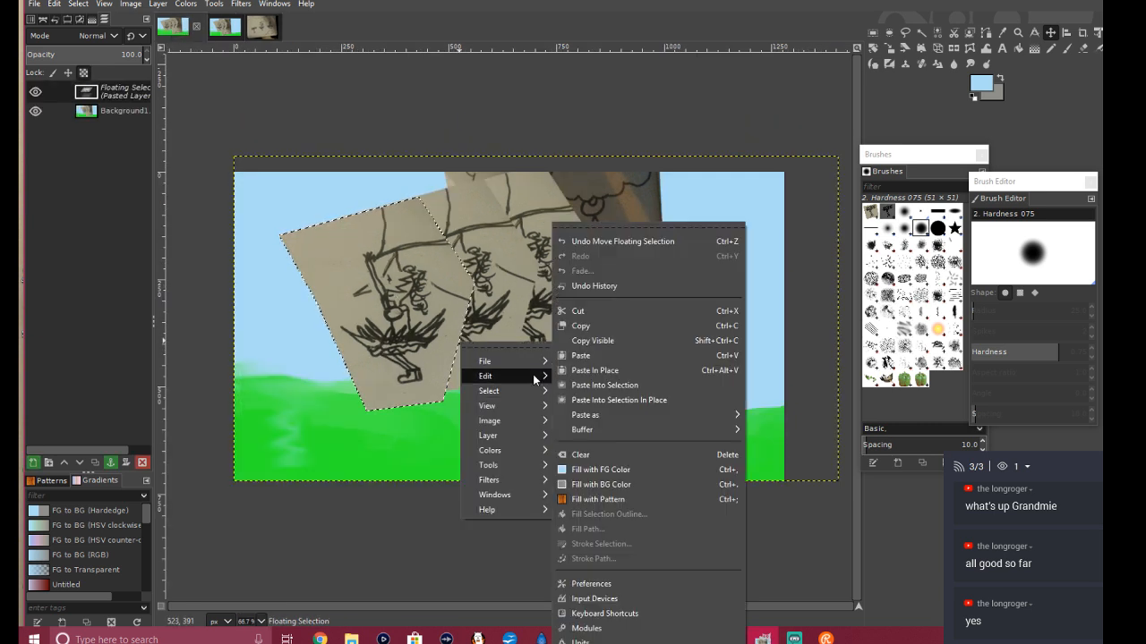
left_click(630, 359)
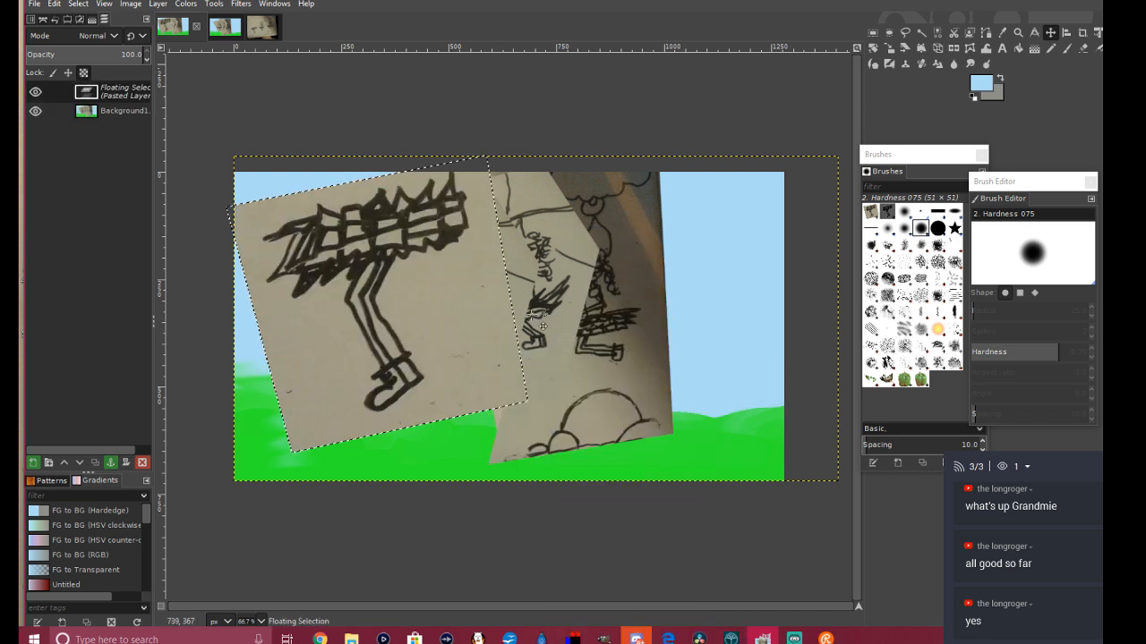
Step: Scale the pasted skirt-and-leg piece to 357 × 306 px and place it just below the leftmost fox
left_click(889, 47)
left_click(316, 290)
left_click_drag(268, 208, 359, 317)
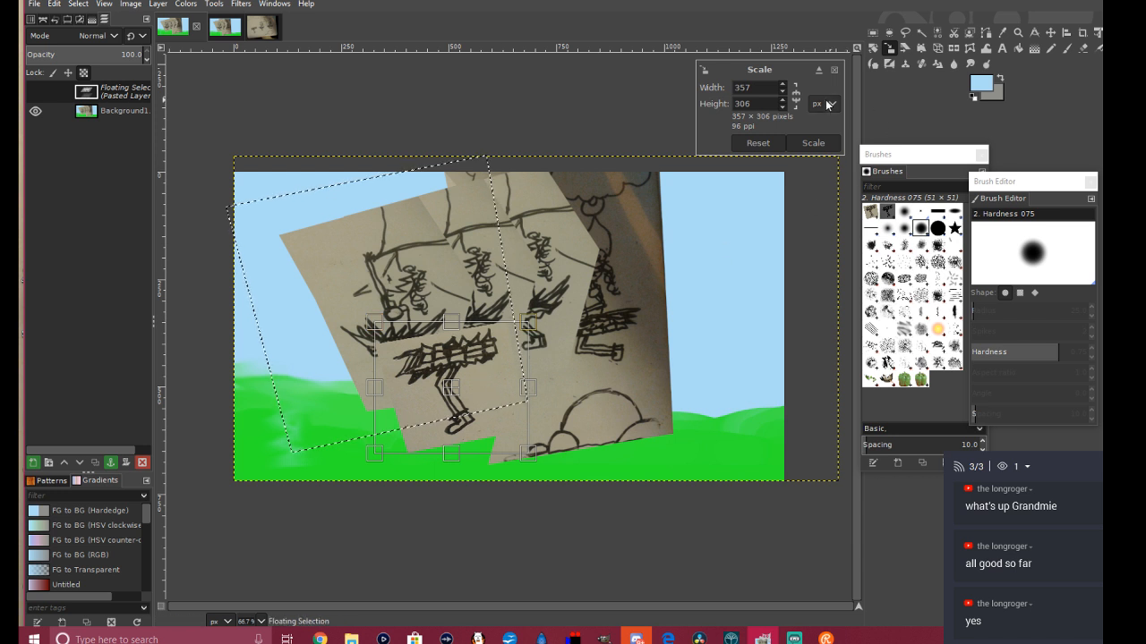
left_click(815, 142)
left_click(1050, 32)
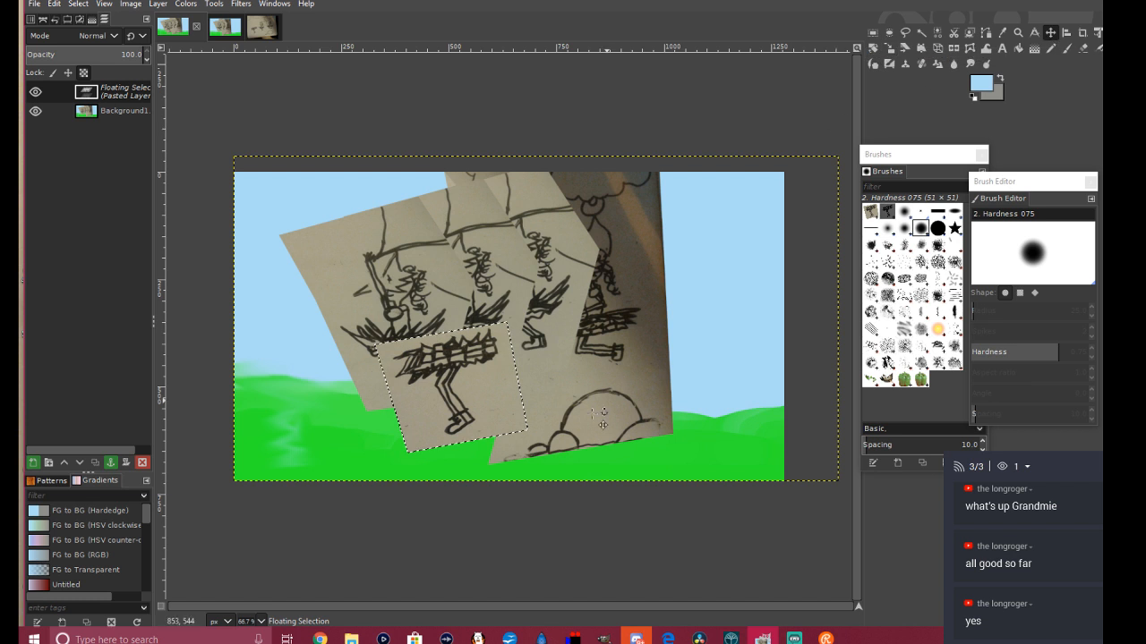
left_click_drag(506, 386, 472, 420)
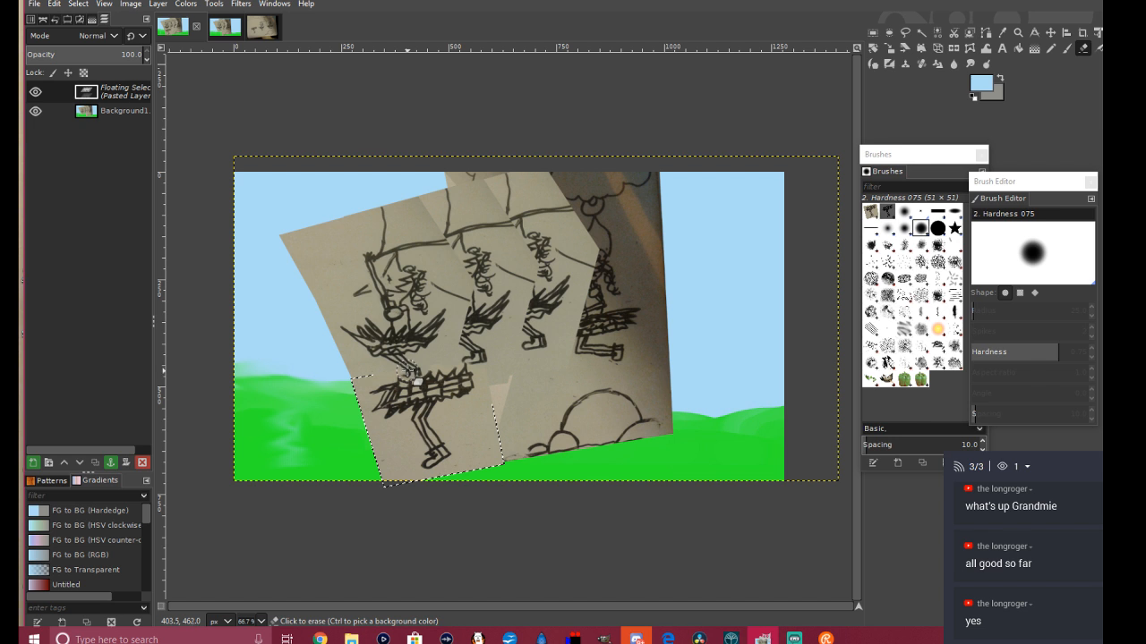
Step: Erase the excess paper above the pasted skirt and move the piece up over the leftmost fox's skirt
left_click_drag(364, 379, 337, 378)
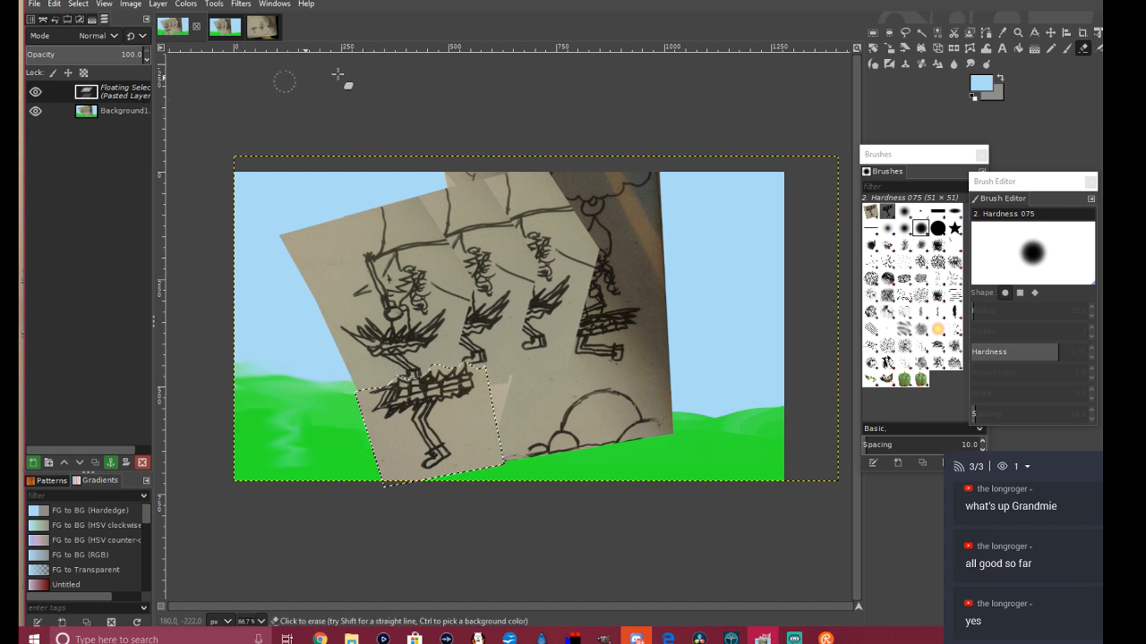
left_click(1049, 34)
mouse_move(448, 421)
left_mouse_down()
mouse_move(428, 388)
mouse_move(432, 370)
left_mouse_up()
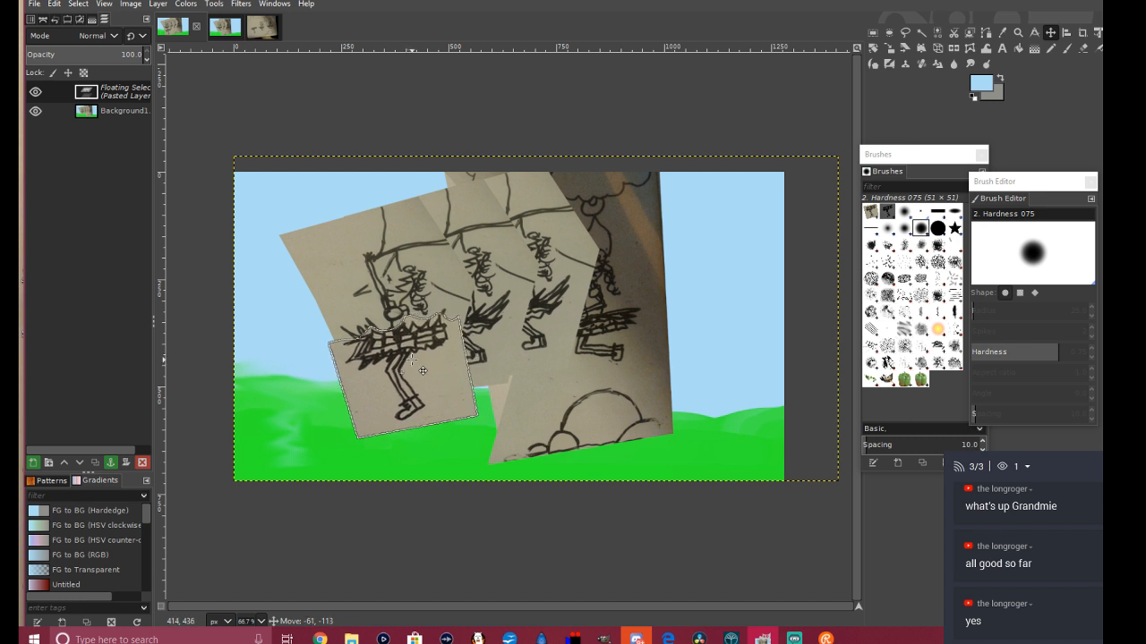
left_click_drag(423, 370, 422, 369)
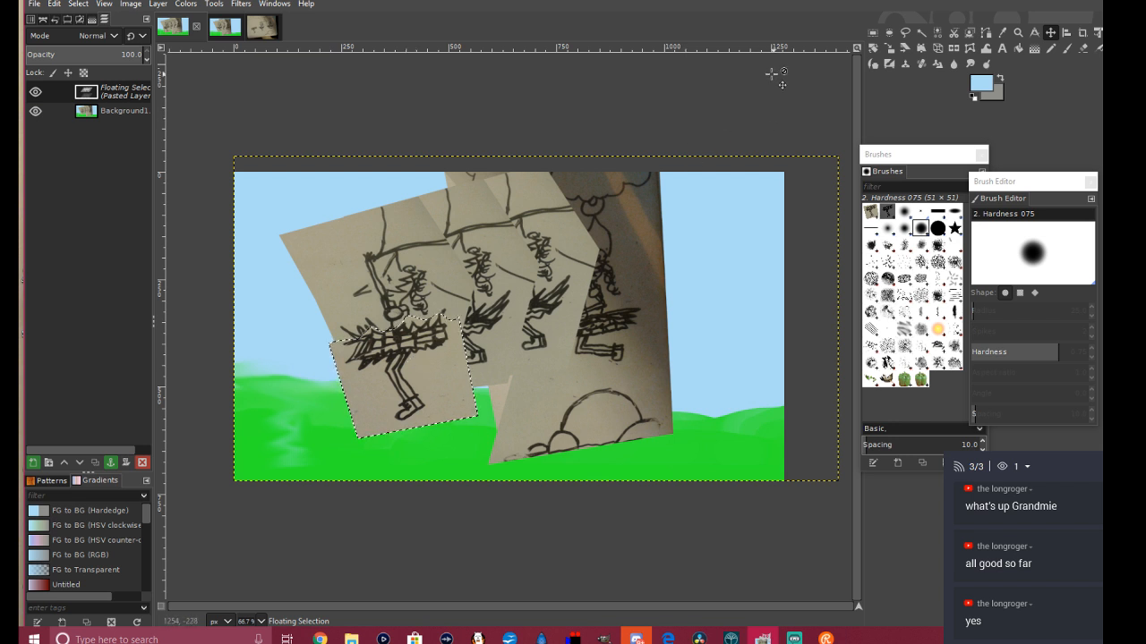
Step: Scale the skirt-and-leg piece down to 329 × 284 px and nudge it up to line up with the leftmost fox's body
left_click(889, 48)
left_click(404, 361)
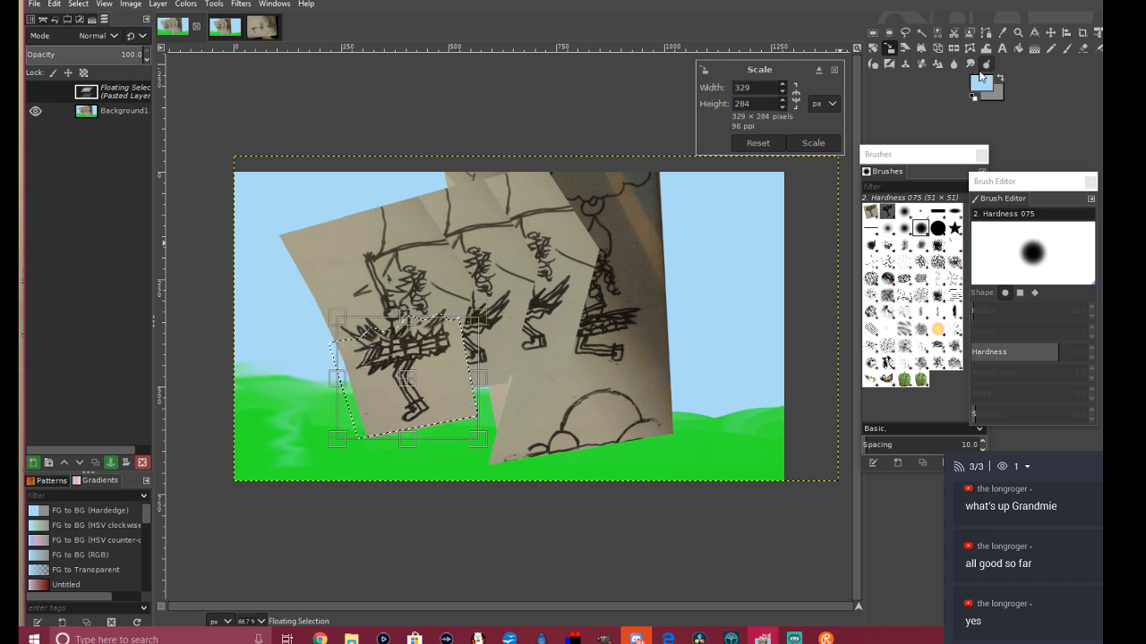
left_click(809, 143)
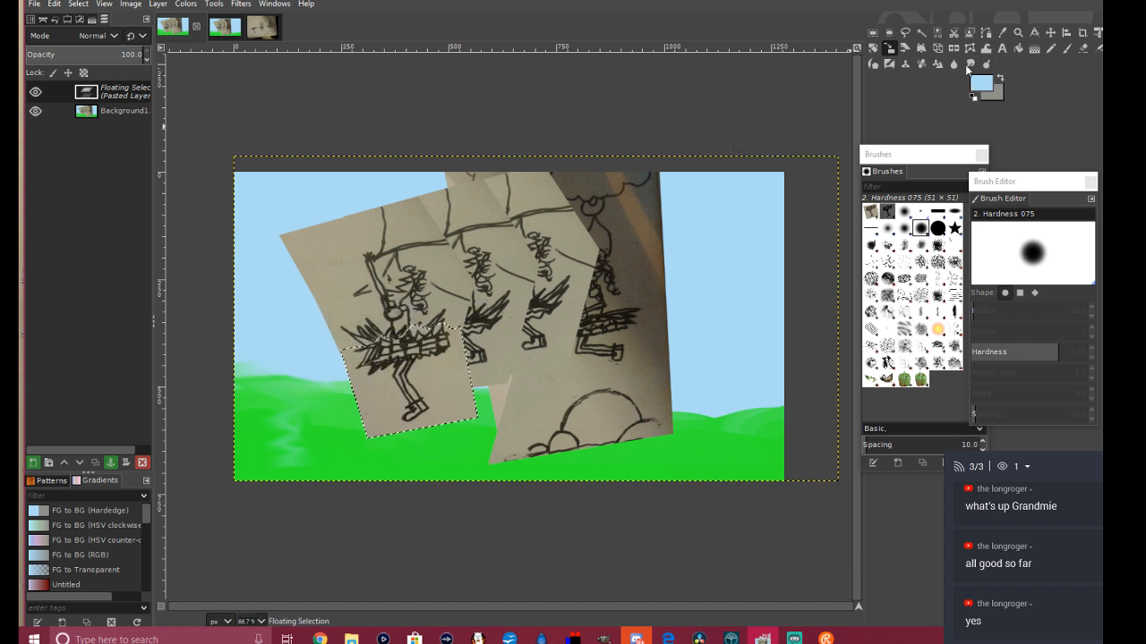
left_click(1052, 33)
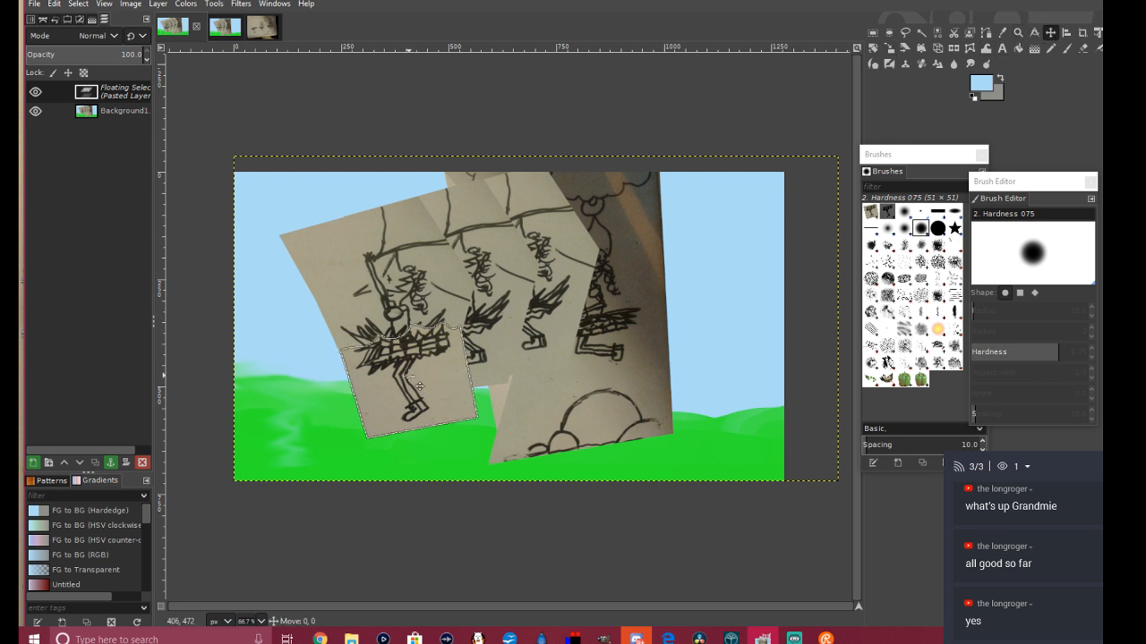
left_click_drag(419, 387, 419, 379)
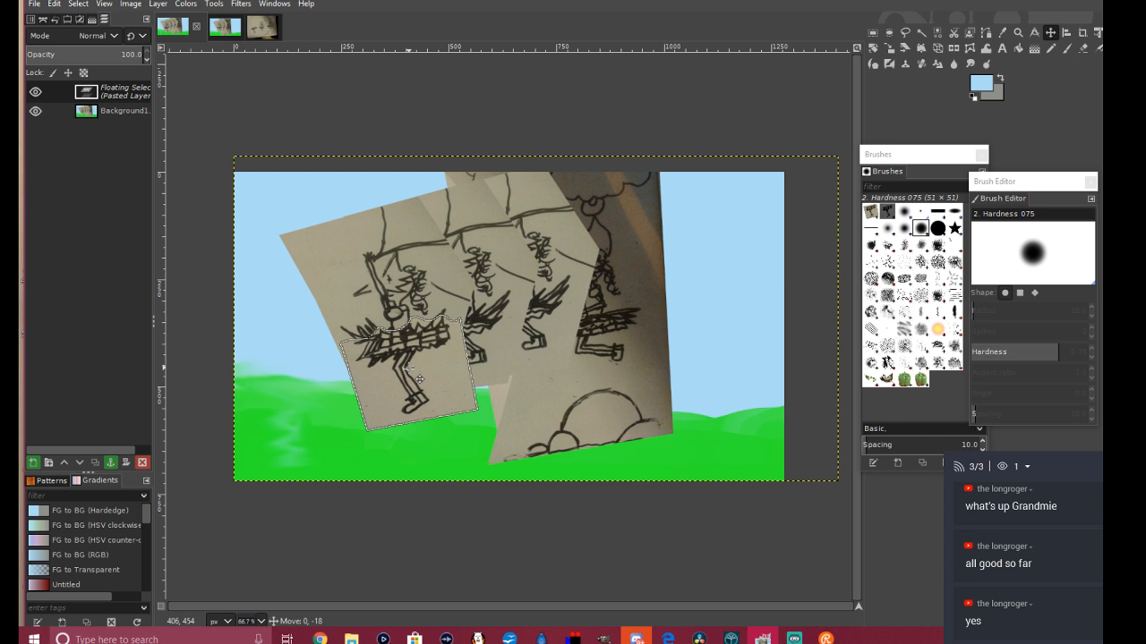
left_click_drag(419, 378, 419, 379)
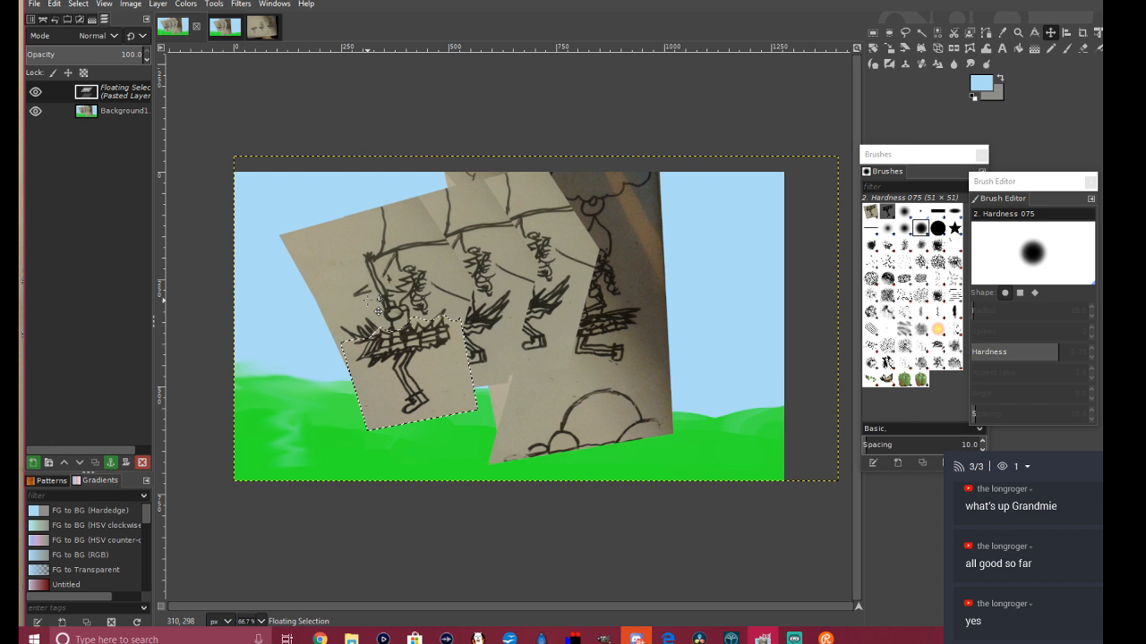
Step: Anchor the floating skirt-and-leg piece to the composition layer
right_click(423, 368)
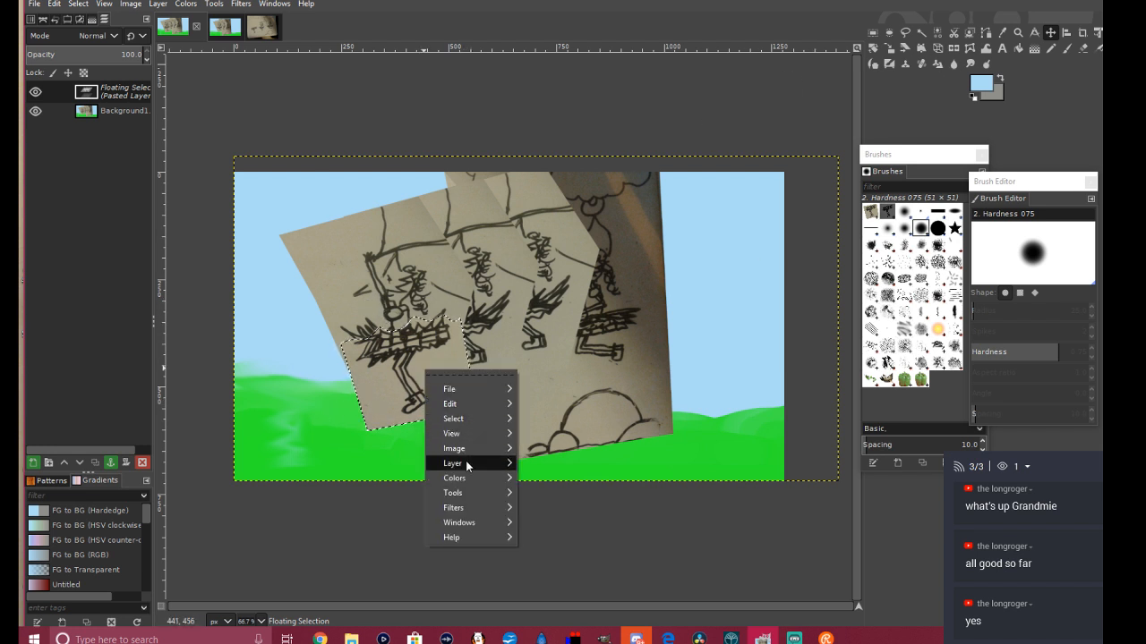
mouse_move(467, 464)
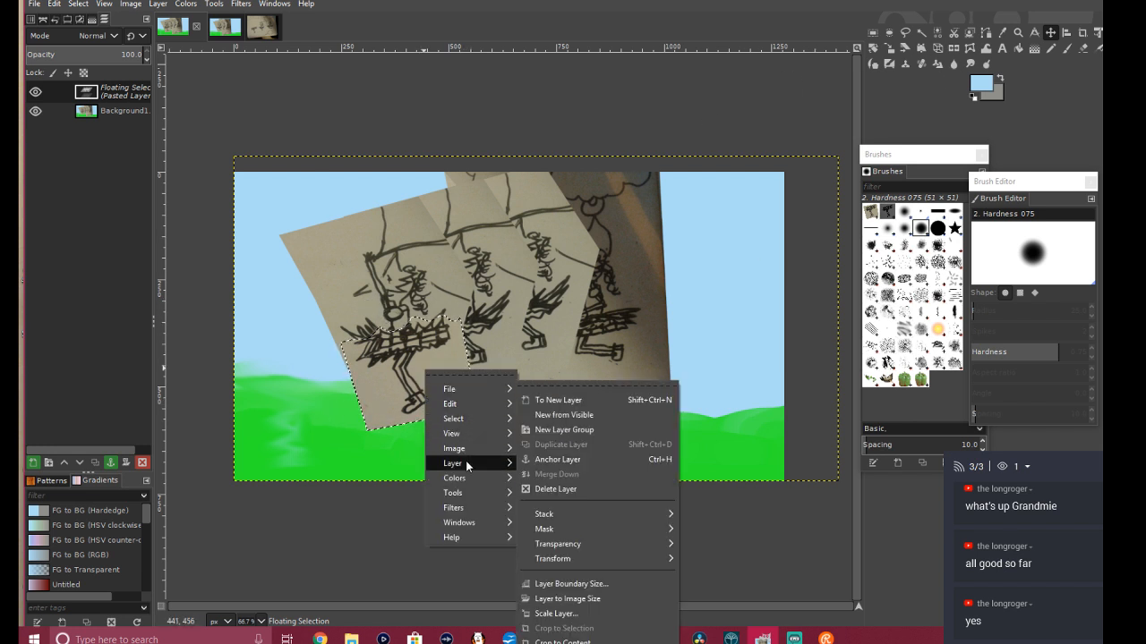
left_click(579, 460)
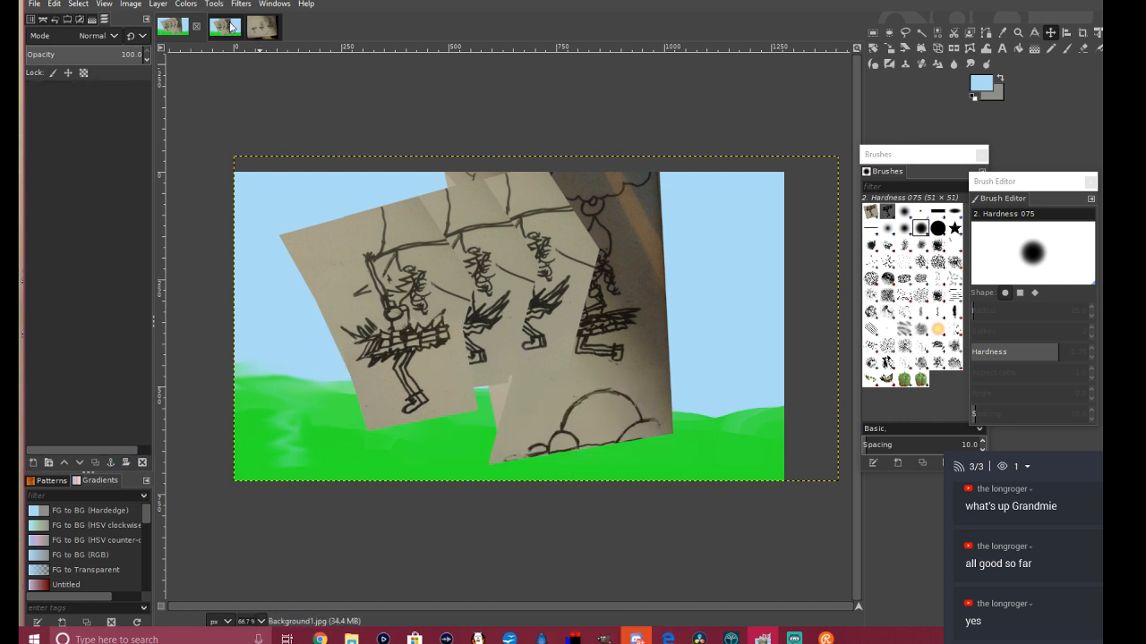
Step: In the moveflower19 source image, outline the rounded hill drawing below the right fox with Free Select
left_click(229, 26)
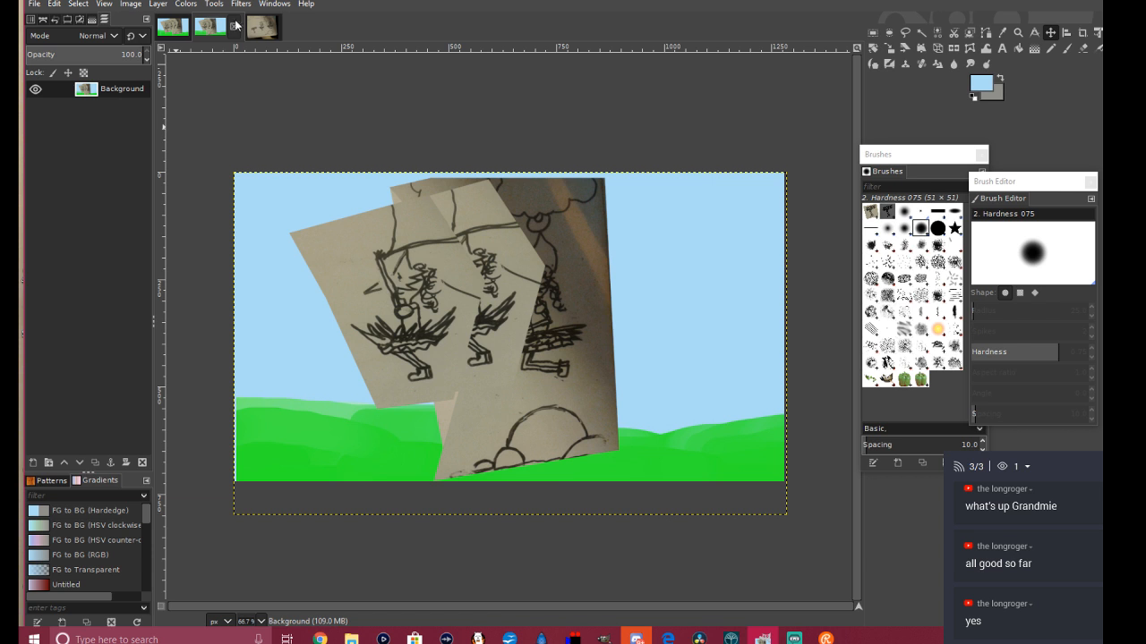
left_click(261, 27)
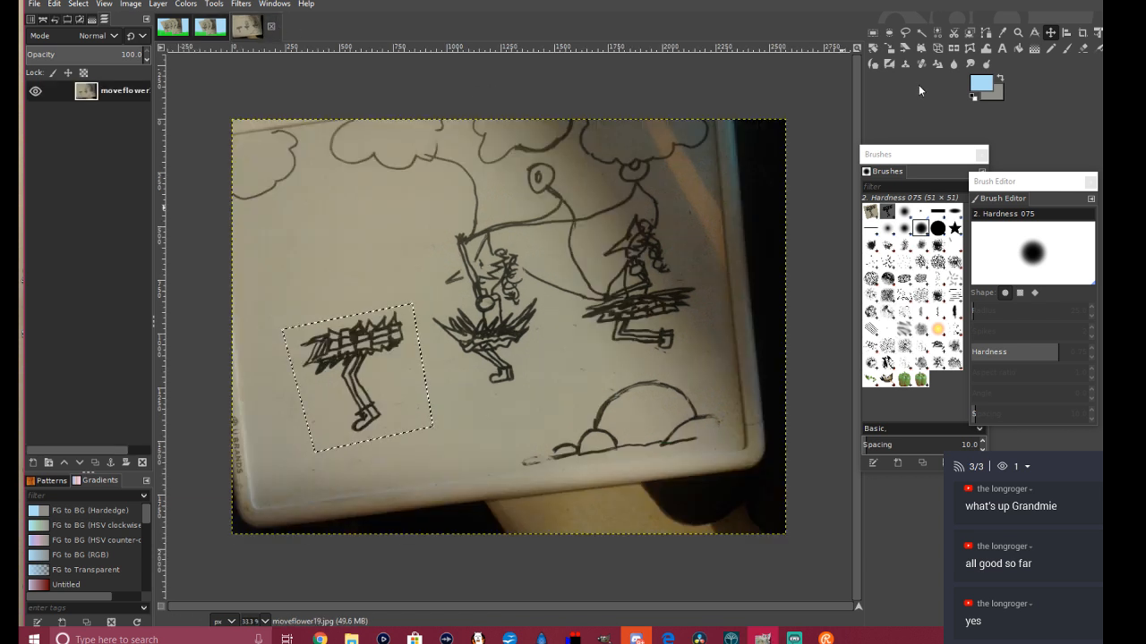
left_click(903, 35)
left_click(523, 393)
left_click(729, 356)
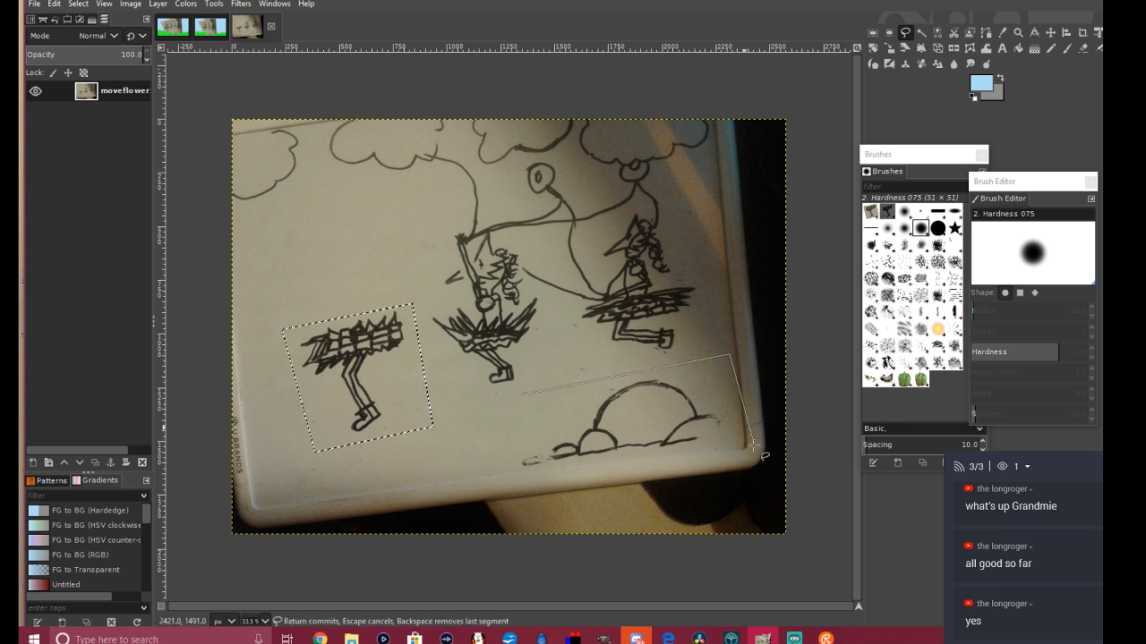
Step: Close the free-select outline around the domed bush drawing at the lower right of the photographed sketch
left_click(742, 443)
left_click(501, 480)
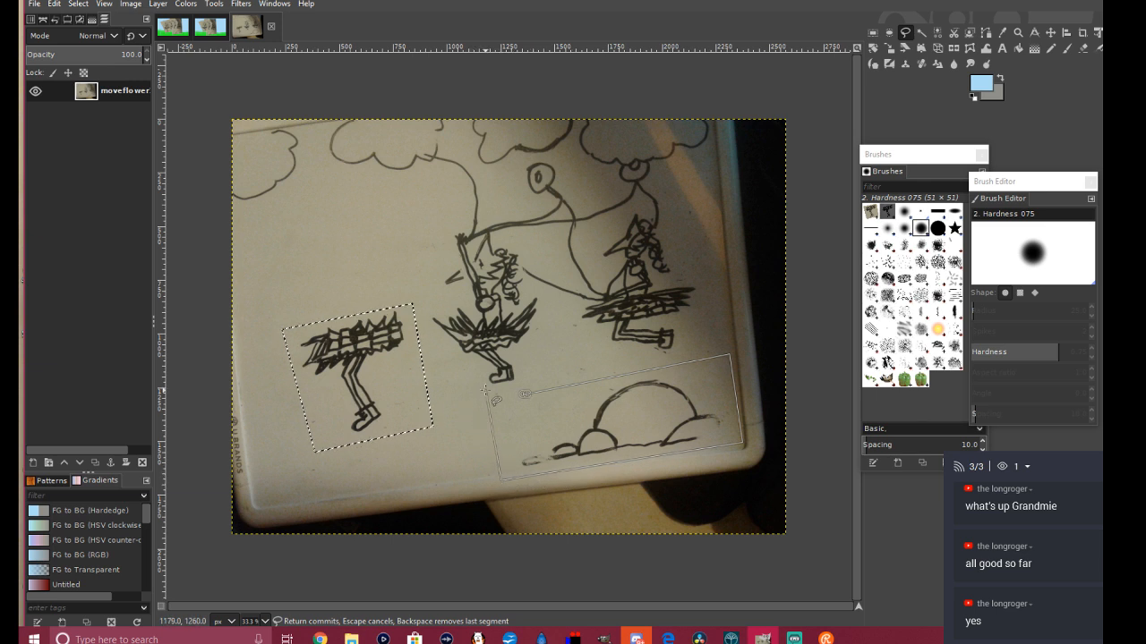
left_click(482, 404)
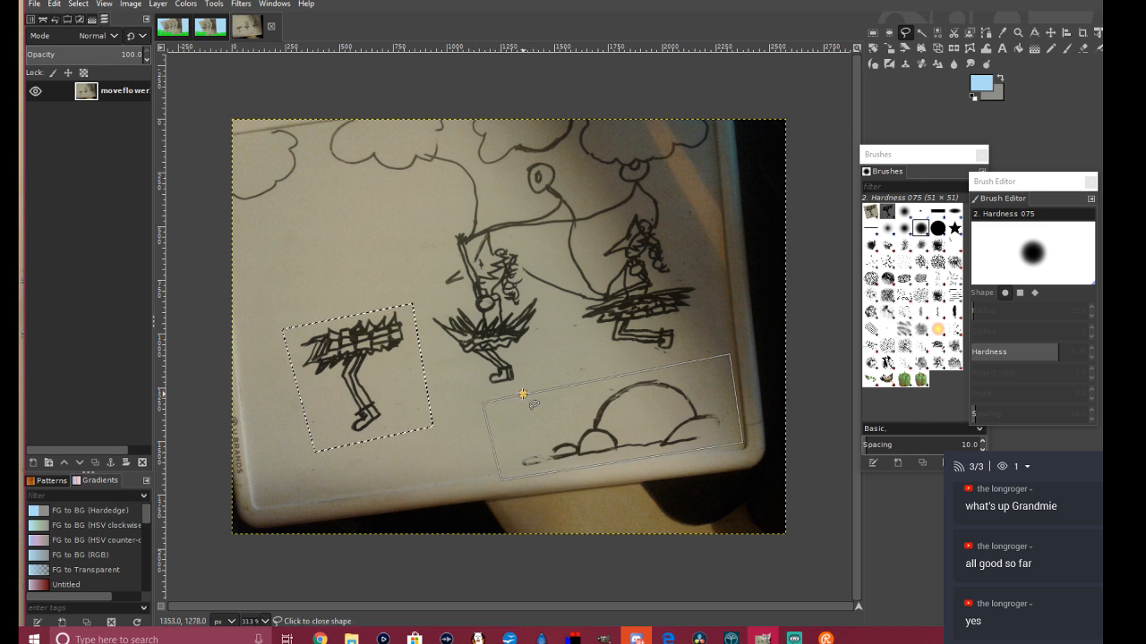
left_click(522, 394)
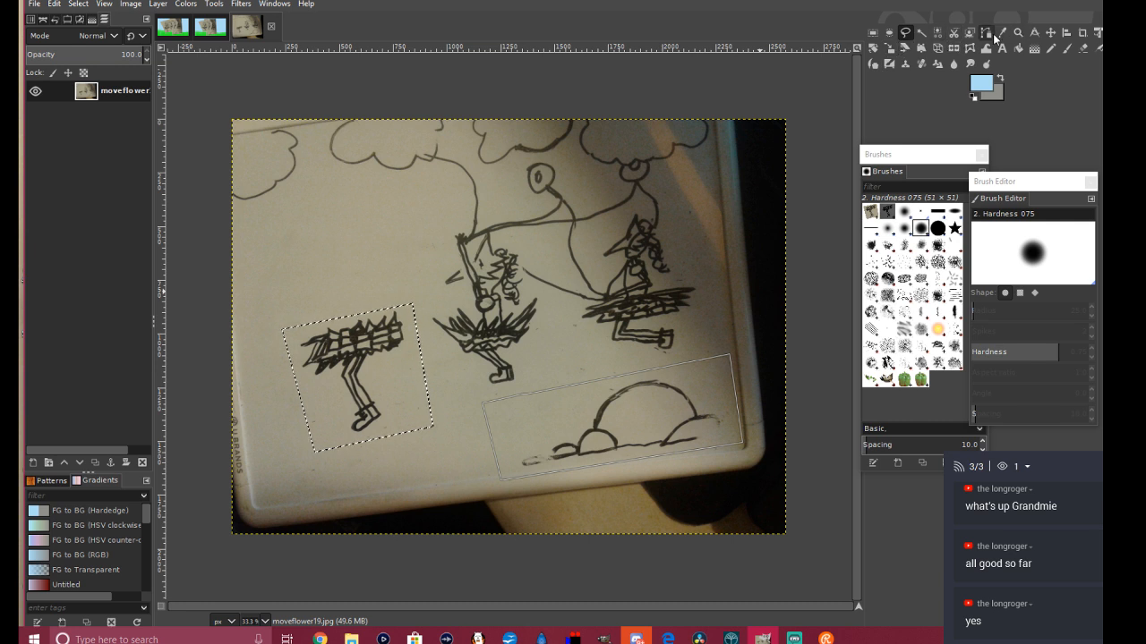
Step: Copy the selected bush drawing and paste it into the second open image, the sky and grass scene
left_click(1051, 32)
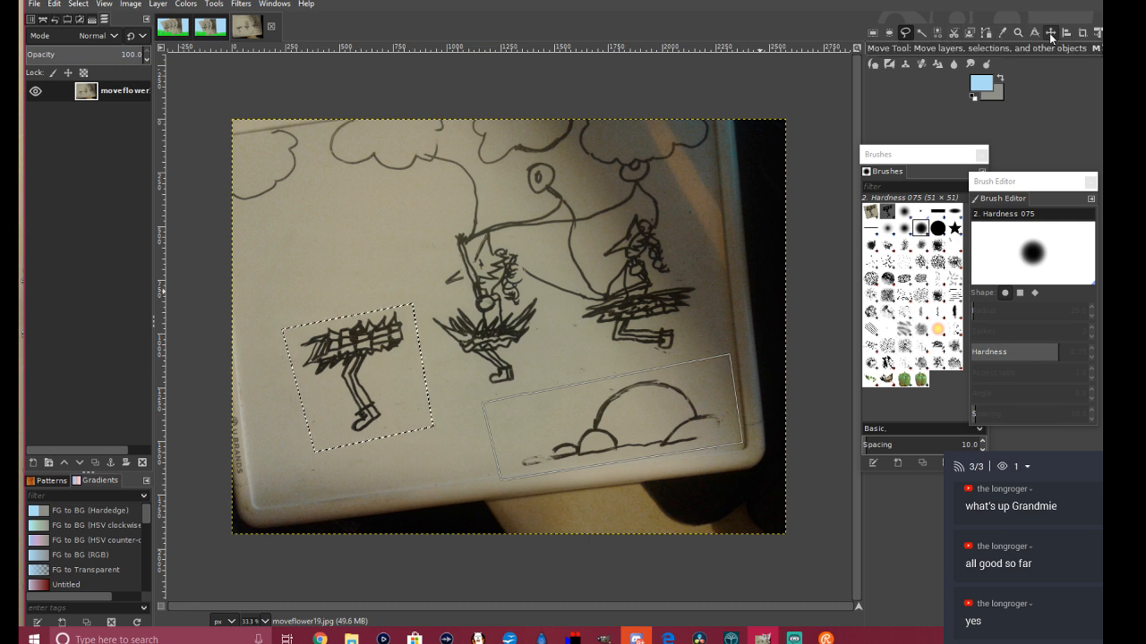
right_click(632, 413)
mouse_move(648, 438)
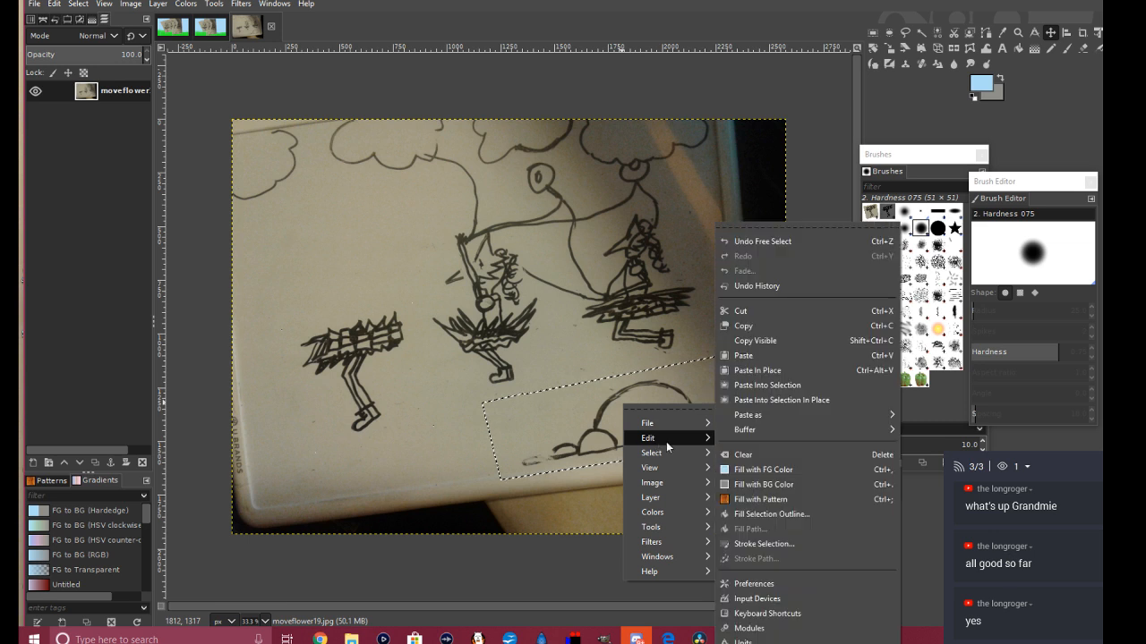
left_click(766, 326)
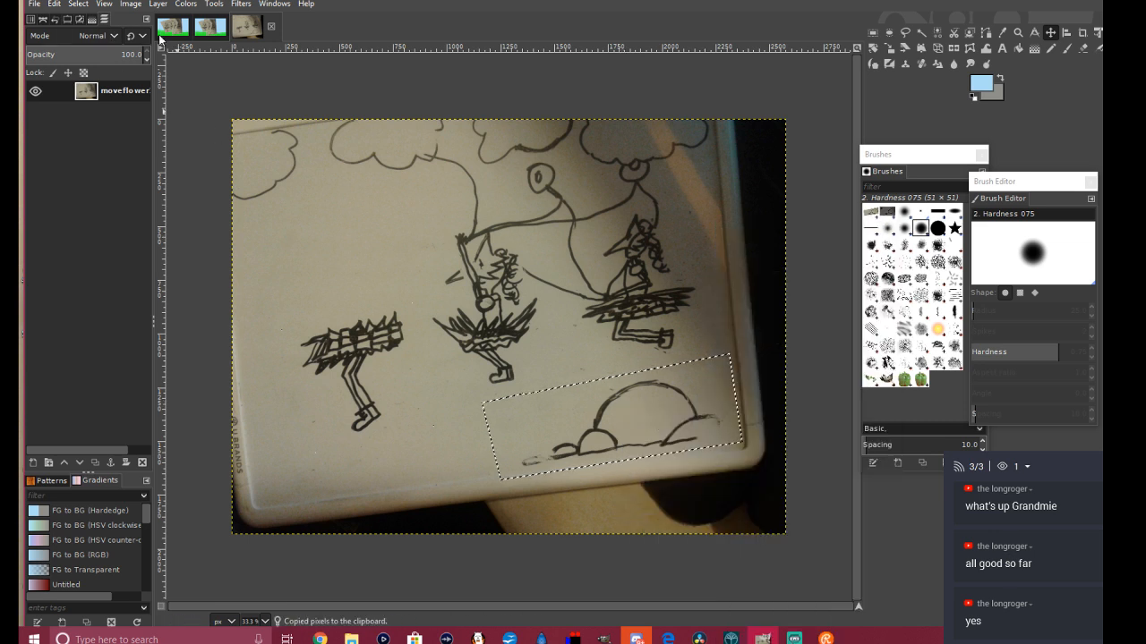
left_click(213, 29)
right_click(594, 458)
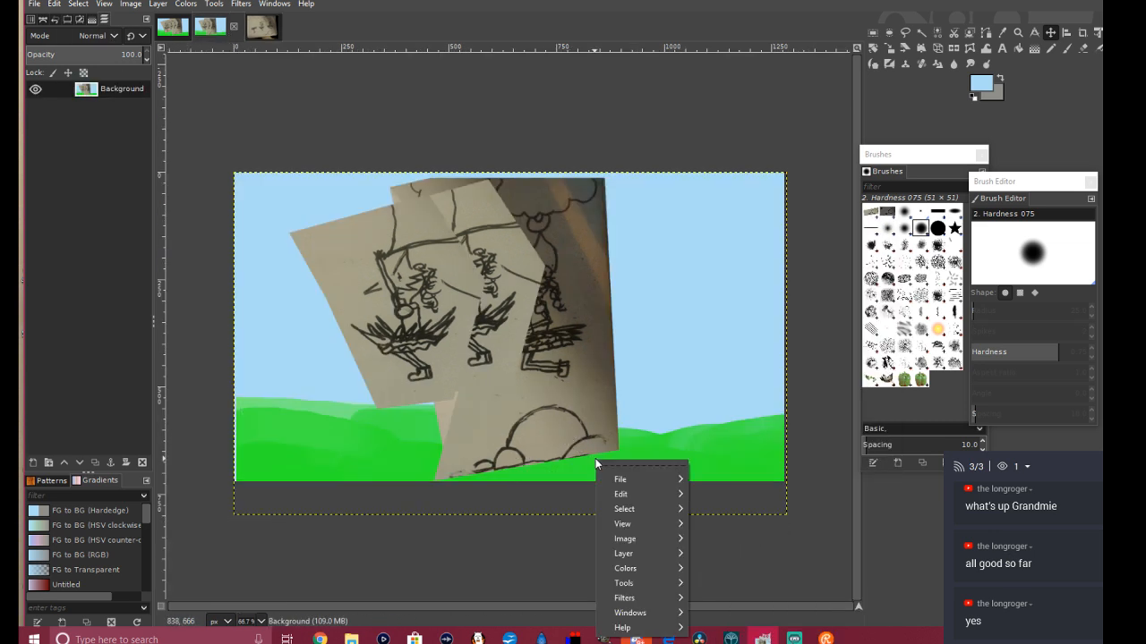
mouse_move(628, 503)
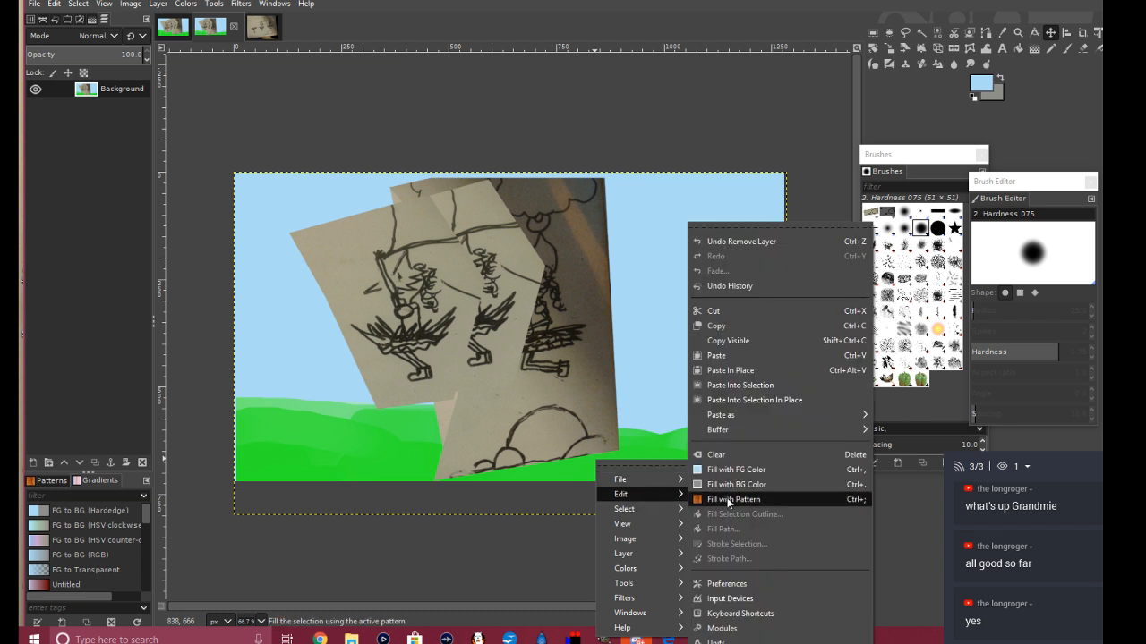
left_click(713, 356)
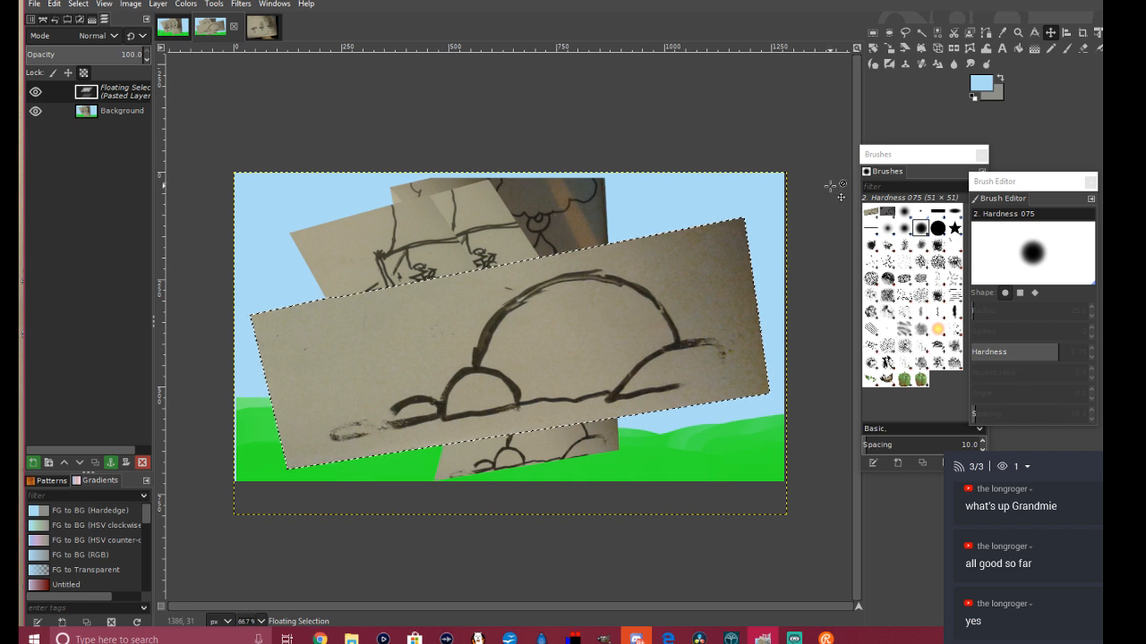
Step: Rotate the pasted bush drawing clockwise by about 8 degrees so its base lies level
left_click(873, 47)
left_click_drag(670, 333, 678, 355)
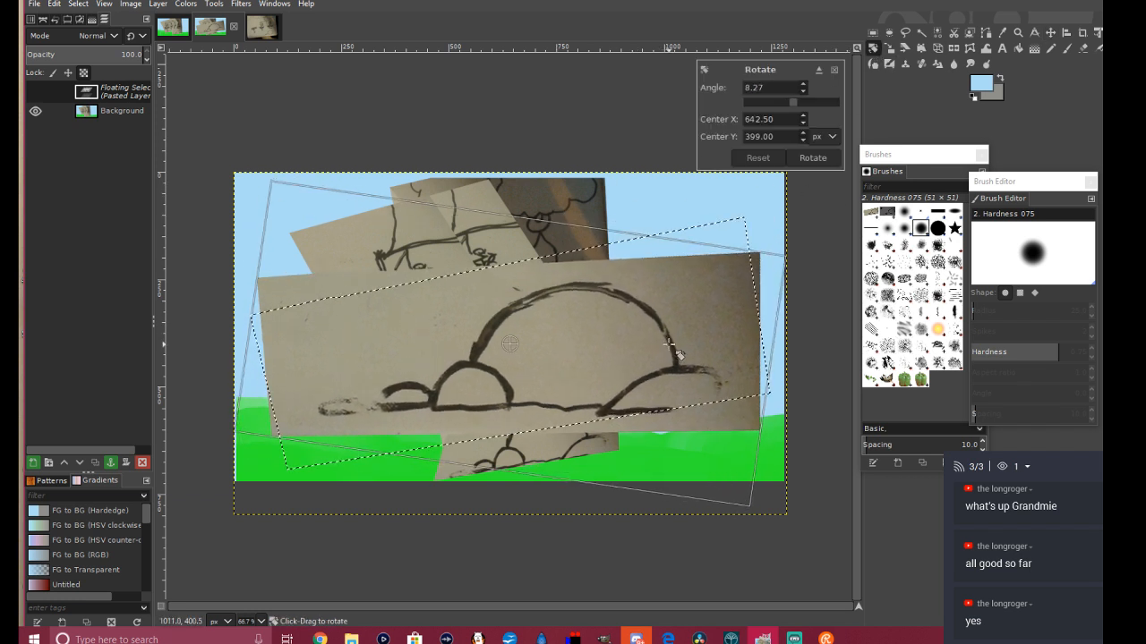
left_click(812, 158)
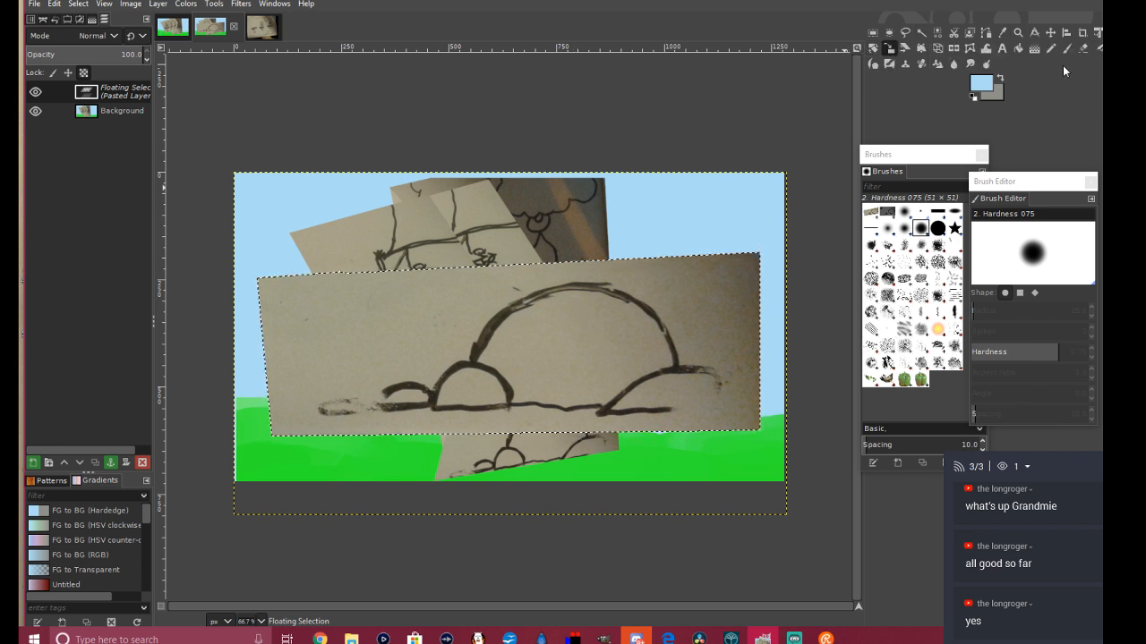
Step: Turn off the alpha lock and erase the surplus paper above and beside the pasted bush outline
left_click(1081, 49)
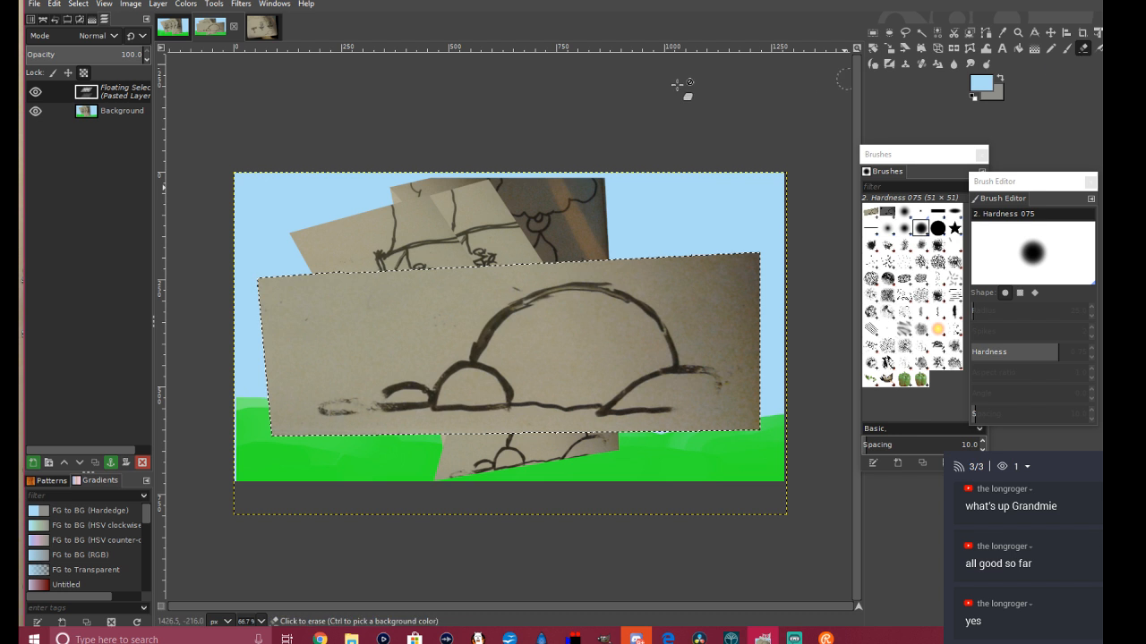
left_click(83, 72)
mouse_move(263, 393)
left_mouse_down()
mouse_move(428, 356)
mouse_move(339, 373)
left_mouse_up()
mouse_move(421, 356)
left_mouse_down()
mouse_move(506, 277)
mouse_move(644, 266)
mouse_move(730, 365)
mouse_move(725, 432)
mouse_move(737, 439)
mouse_move(738, 318)
mouse_move(755, 464)
mouse_move(755, 257)
mouse_move(752, 296)
mouse_move(722, 260)
mouse_move(672, 269)
mouse_move(690, 253)
mouse_move(768, 253)
mouse_move(680, 280)
mouse_move(728, 340)
mouse_move(740, 267)
mouse_move(688, 303)
mouse_move(694, 277)
mouse_move(670, 282)
mouse_move(705, 309)
left_mouse_up()
mouse_move(638, 266)
left_mouse_down()
mouse_move(485, 266)
mouse_move(372, 355)
mouse_move(495, 254)
mouse_move(368, 358)
mouse_move(479, 276)
mouse_move(302, 376)
mouse_move(417, 263)
mouse_move(329, 367)
mouse_move(468, 264)
mouse_move(349, 368)
mouse_move(369, 284)
mouse_move(322, 383)
mouse_move(477, 254)
mouse_move(402, 365)
mouse_move(431, 351)
mouse_move(462, 304)
mouse_move(355, 369)
mouse_move(271, 395)
mouse_move(356, 343)
mouse_move(244, 371)
mouse_move(365, 306)
mouse_move(238, 396)
mouse_move(298, 375)
mouse_move(308, 341)
mouse_move(276, 318)
mouse_move(341, 292)
mouse_move(291, 334)
mouse_move(329, 298)
mouse_move(292, 281)
mouse_move(237, 352)
mouse_move(265, 273)
mouse_move(266, 323)
mouse_move(345, 245)
mouse_move(320, 303)
mouse_move(301, 283)
mouse_move(247, 286)
mouse_move(261, 250)
mouse_move(321, 259)
mouse_move(363, 250)
left_mouse_up()
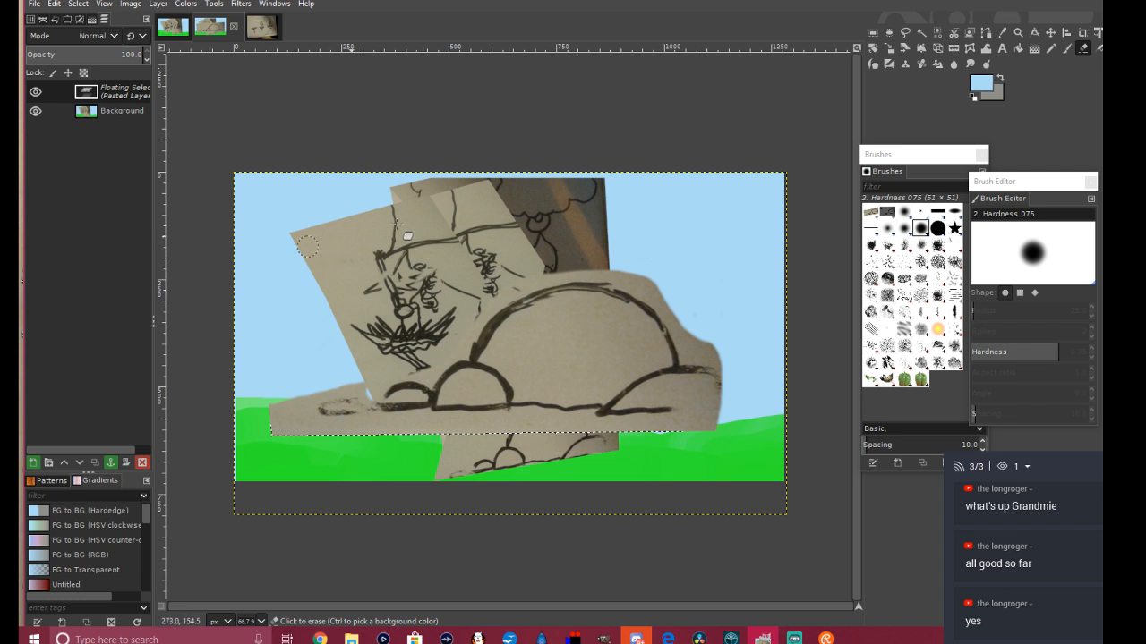
Step: Scale the floating bush drawing down to about 601 × 272 px
key("m")
key("shift+s")
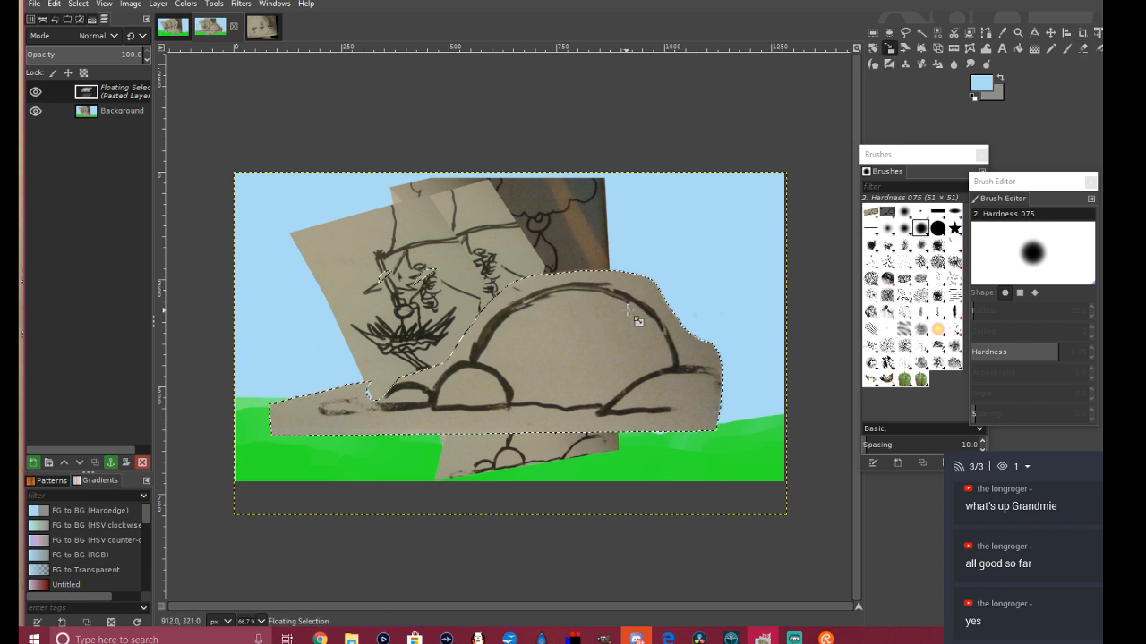
left_click(636, 319)
left_click_drag(237, 182, 529, 390)
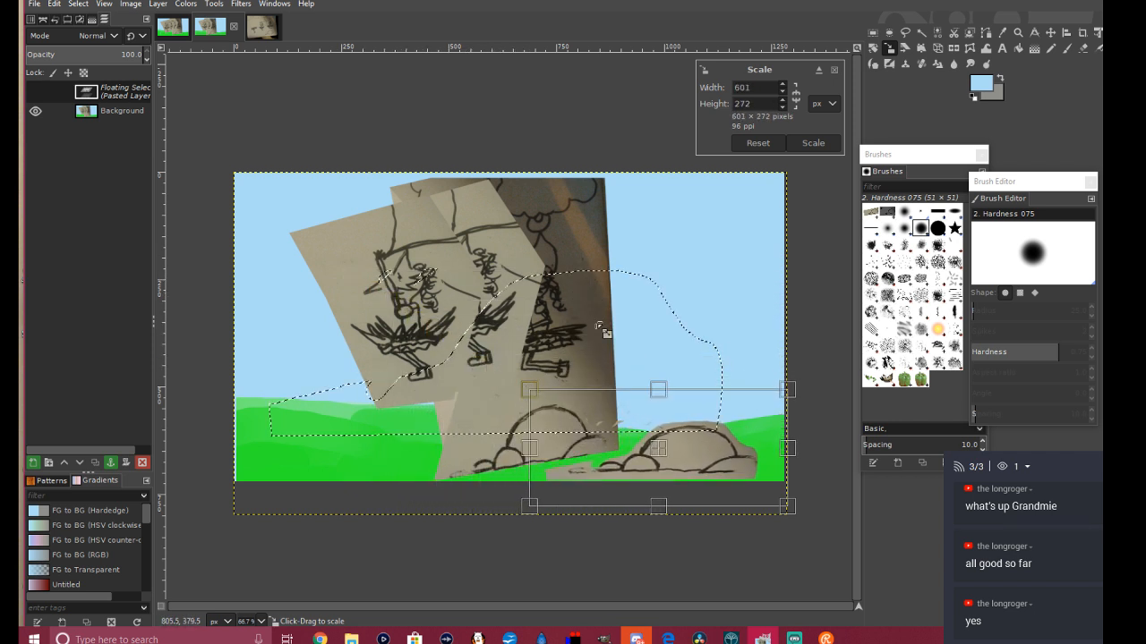
left_click(818, 143)
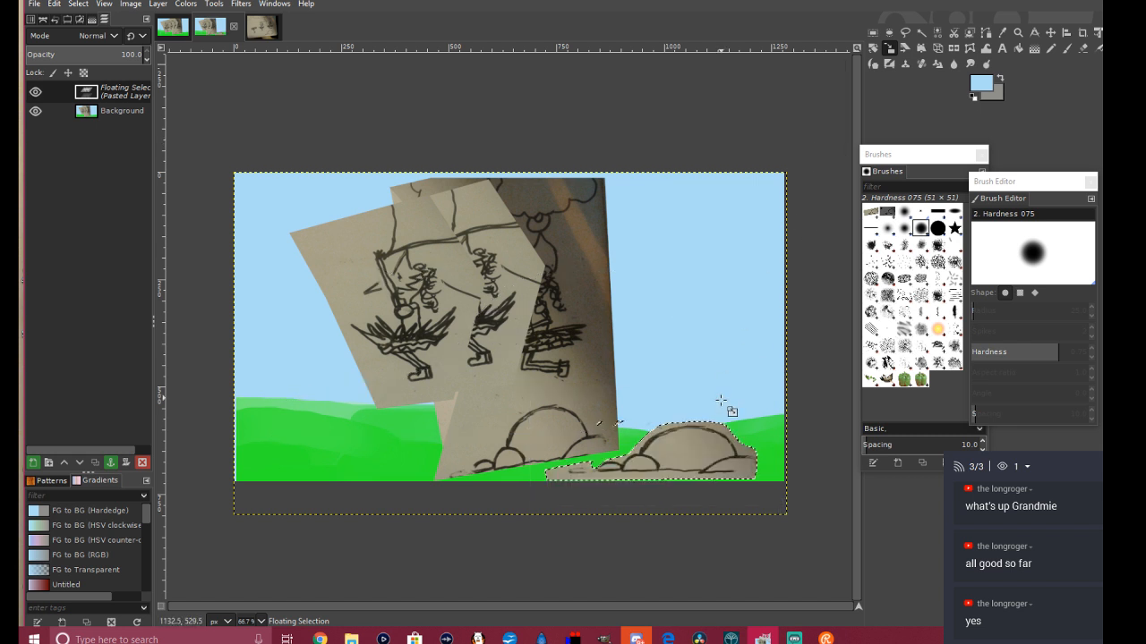
Step: Move the scaled bush over the old bush below the fox figures and copy it to the clipboard
left_click(1052, 34)
left_click_drag(690, 452, 569, 445)
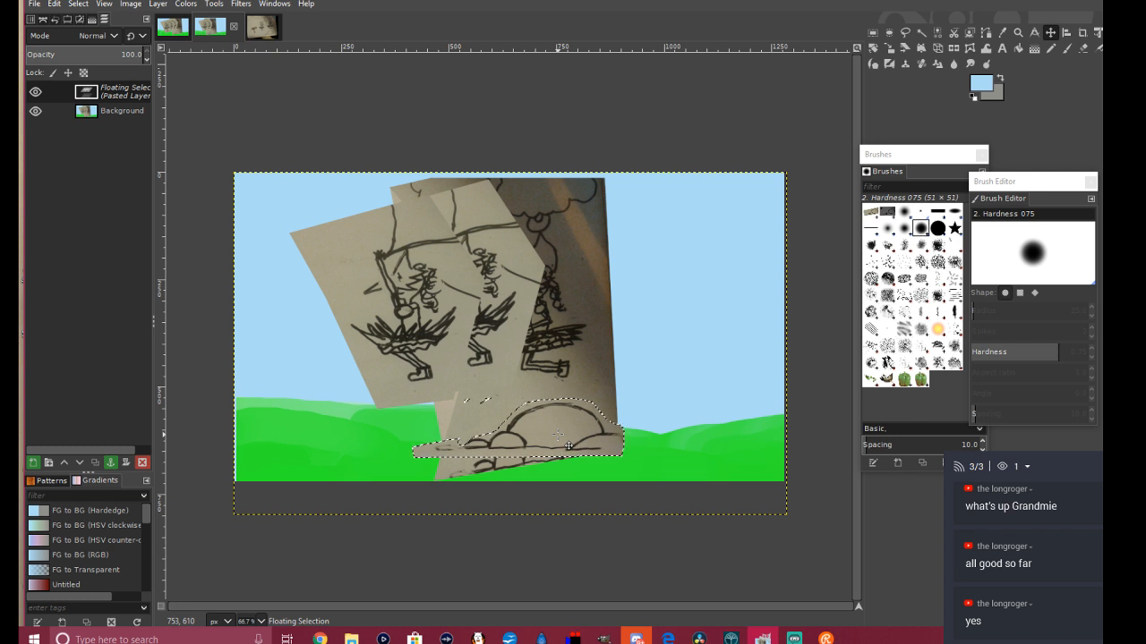
right_click(560, 438)
mouse_move(603, 470)
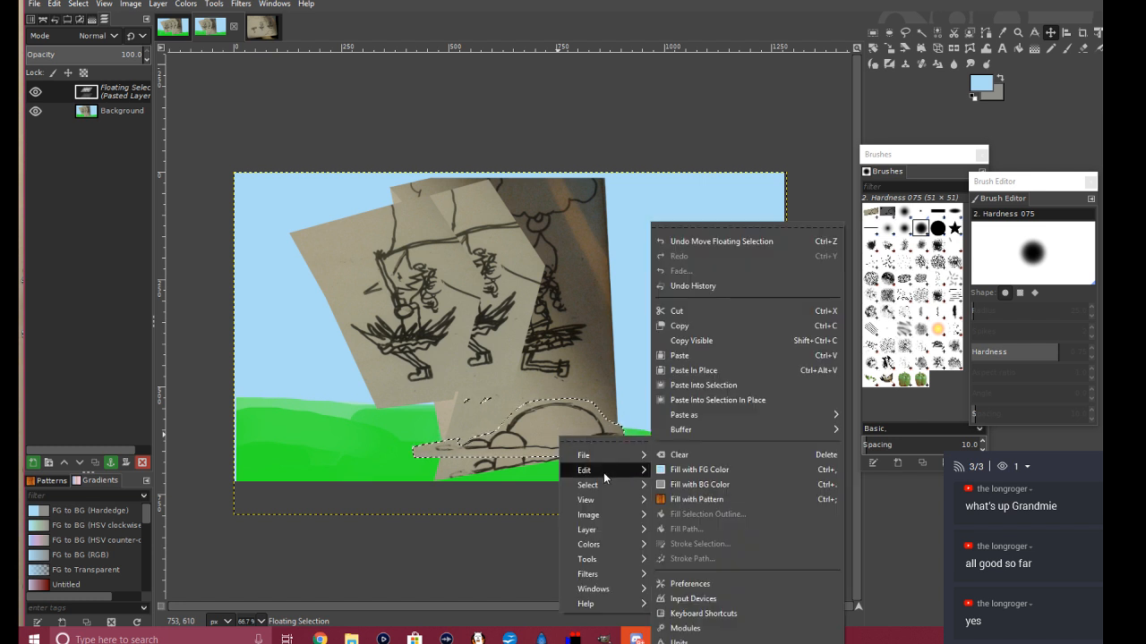
left_click(707, 327)
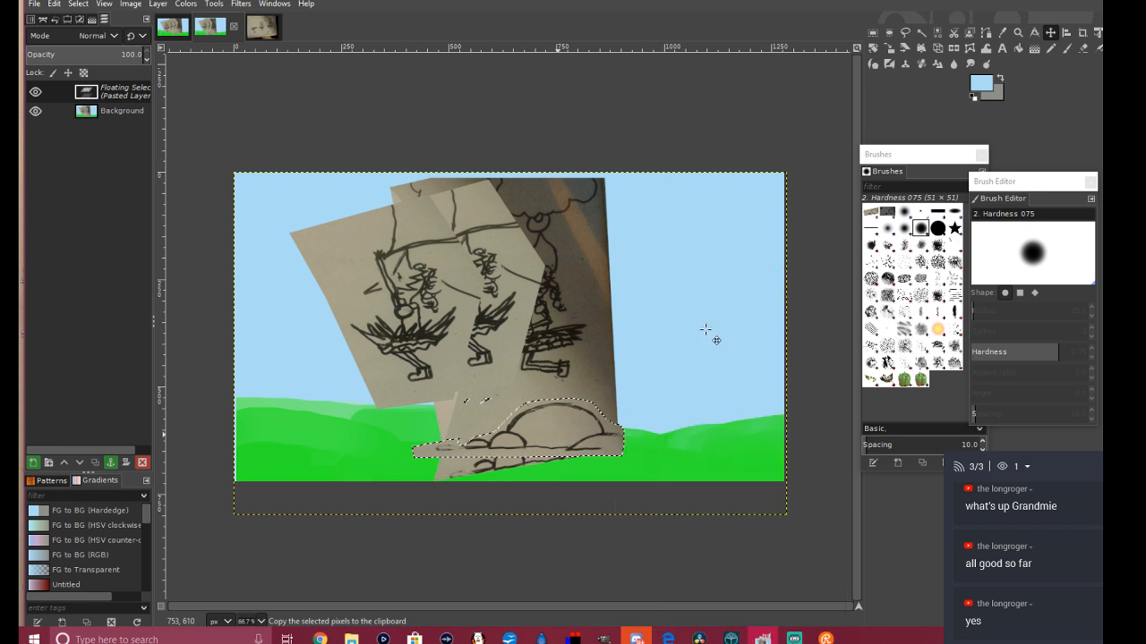
Step: Anchor the floating bush drawing to the Background layer
right_click(559, 430)
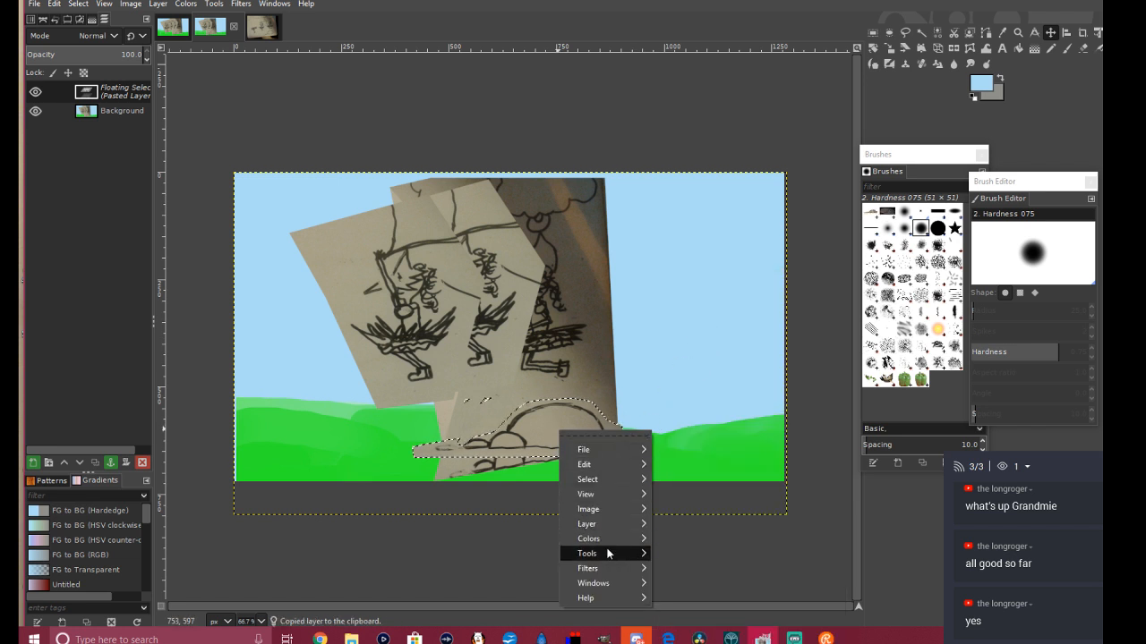
mouse_move(600, 525)
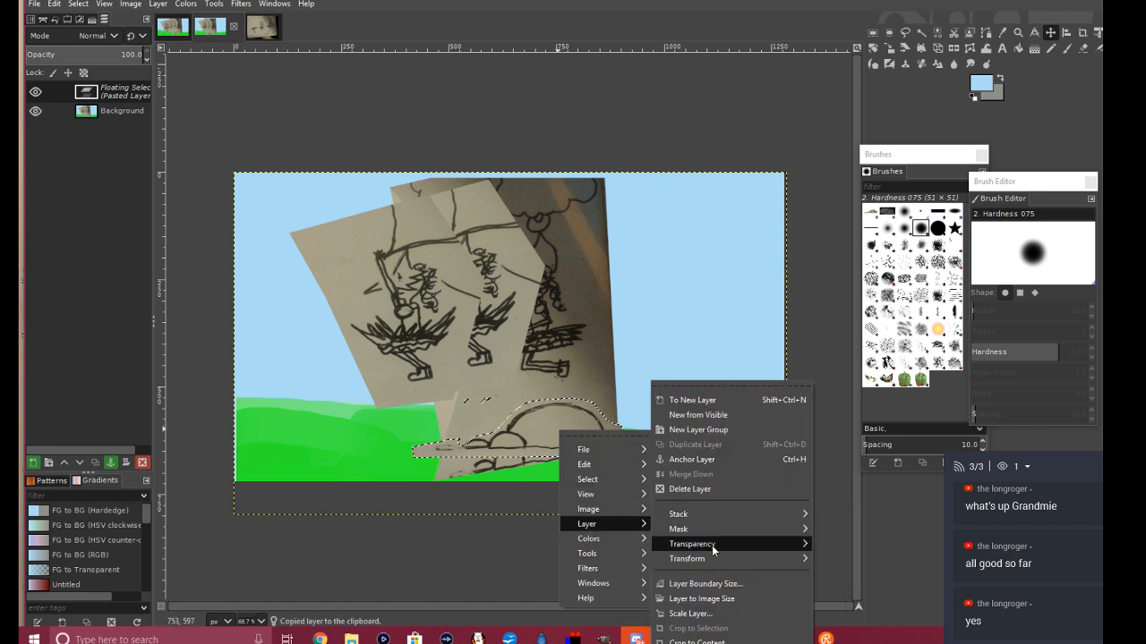
left_click(707, 459)
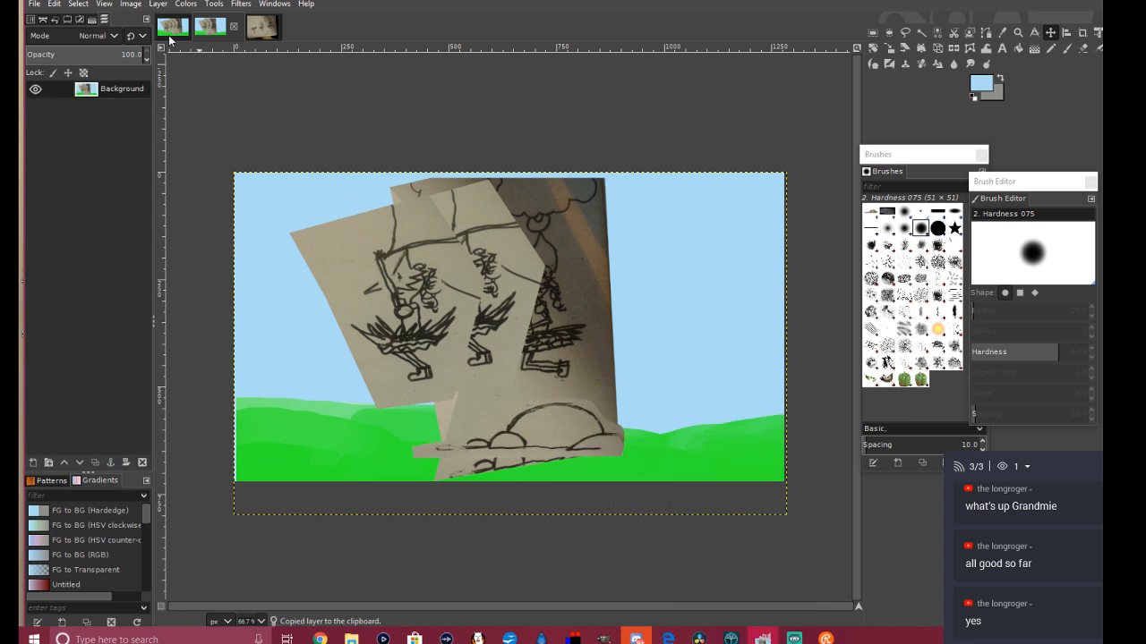
Step: Export the image as Fox21.jpg in the MovingFox folder, replacing the existing file, with JPEG quality 90
left_click(27, 4)
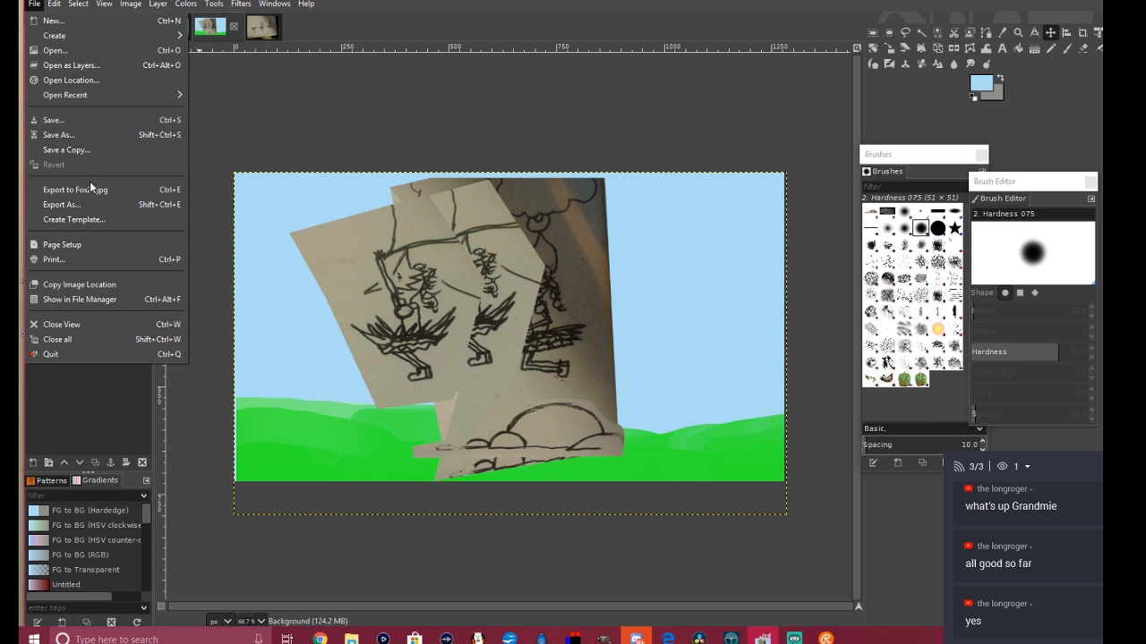
left_click(82, 205)
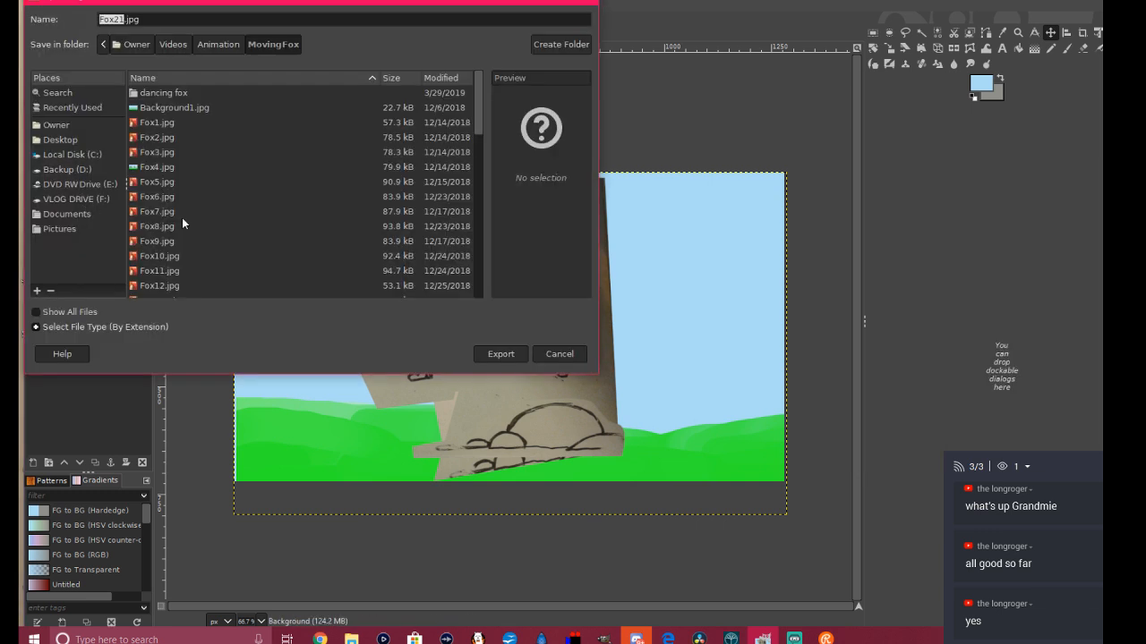
left_click(501, 353)
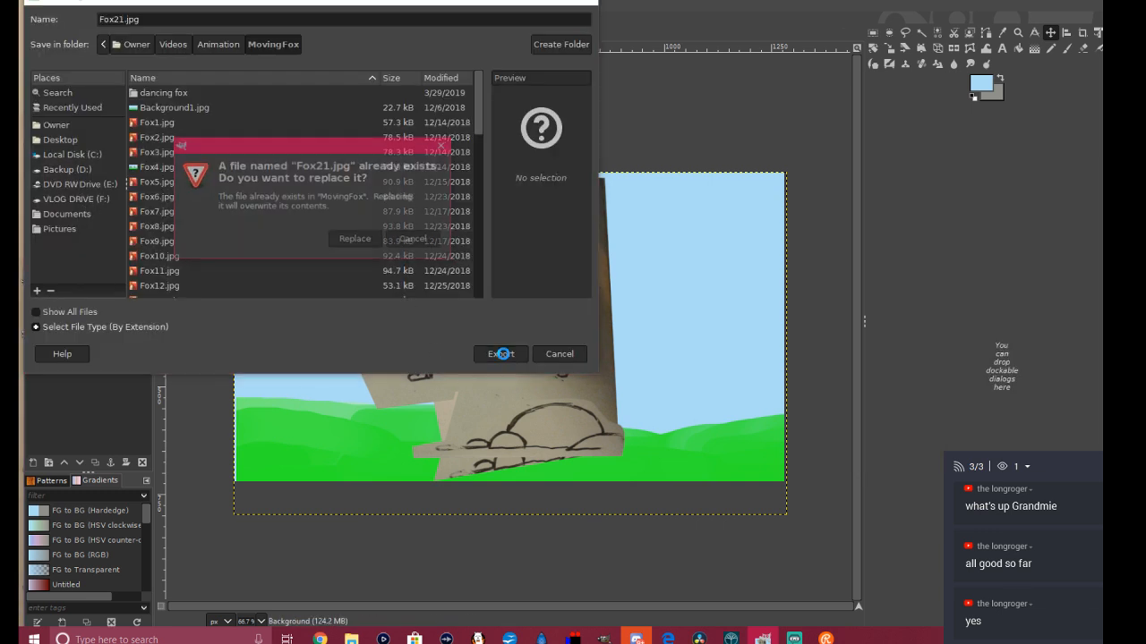
left_click(344, 239)
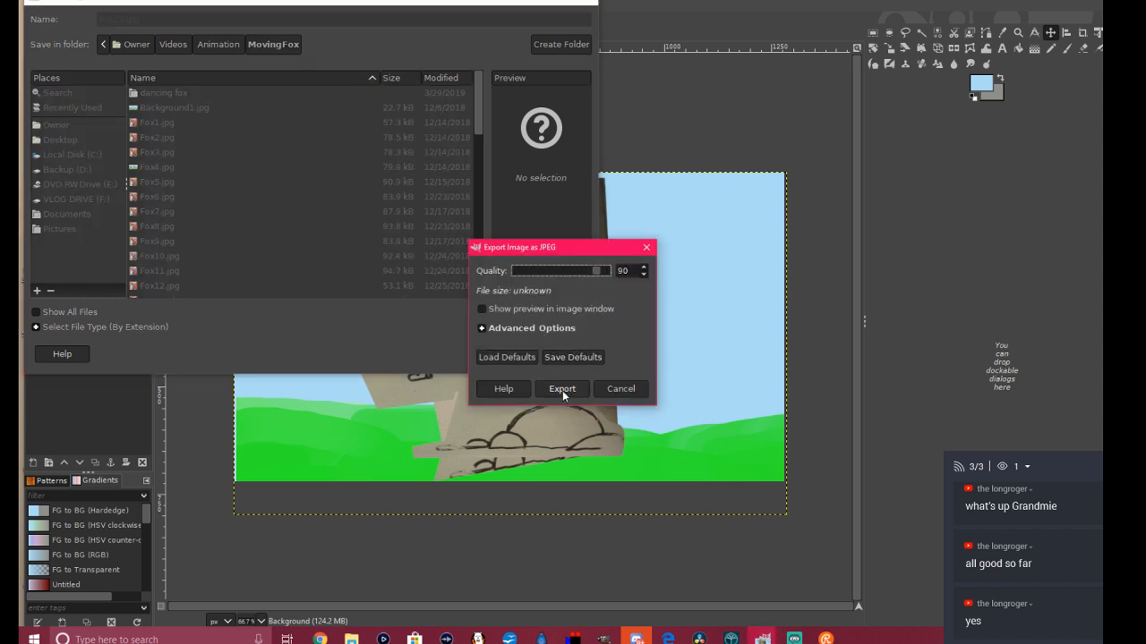
left_click(562, 390)
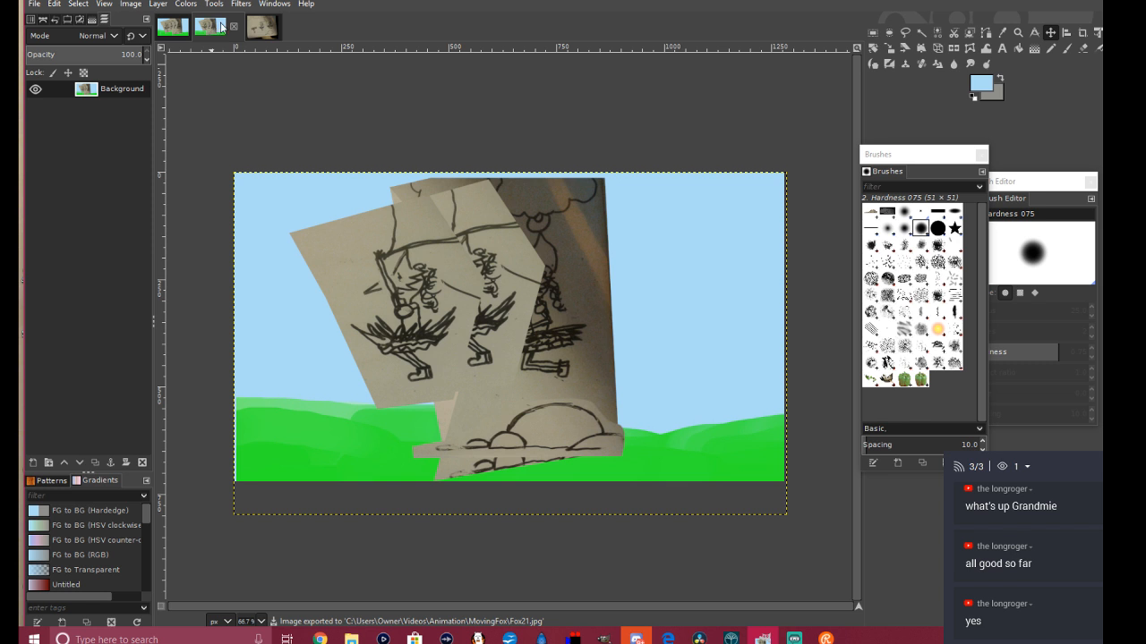
Step: Paste the copied bush into the first open image and place it over the old bush there
left_click(178, 29)
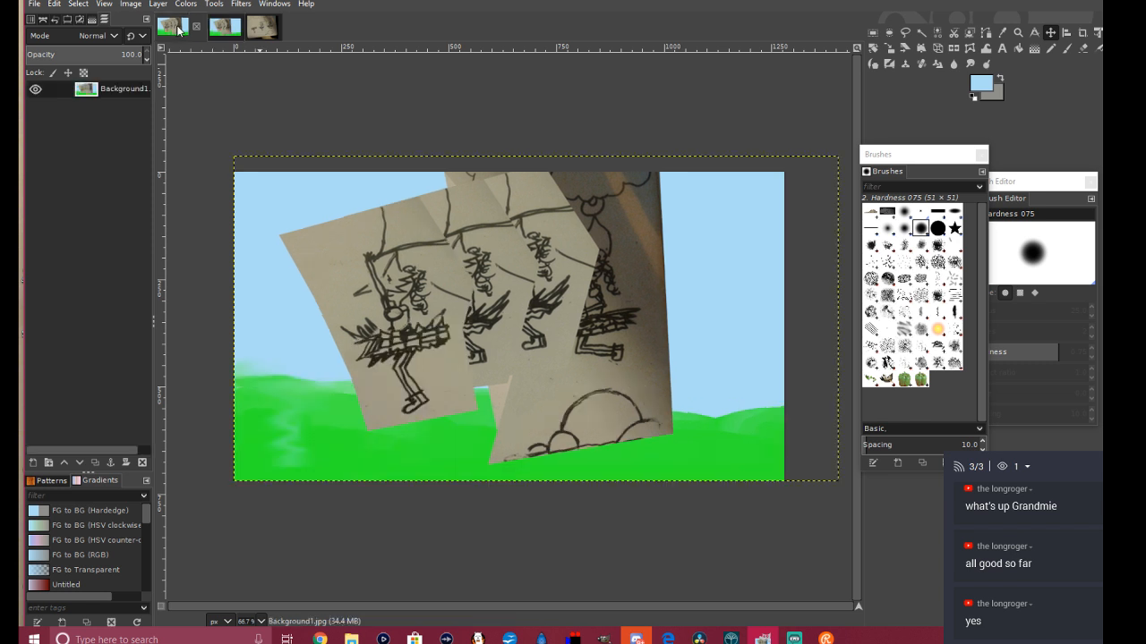
right_click(580, 421)
mouse_move(618, 457)
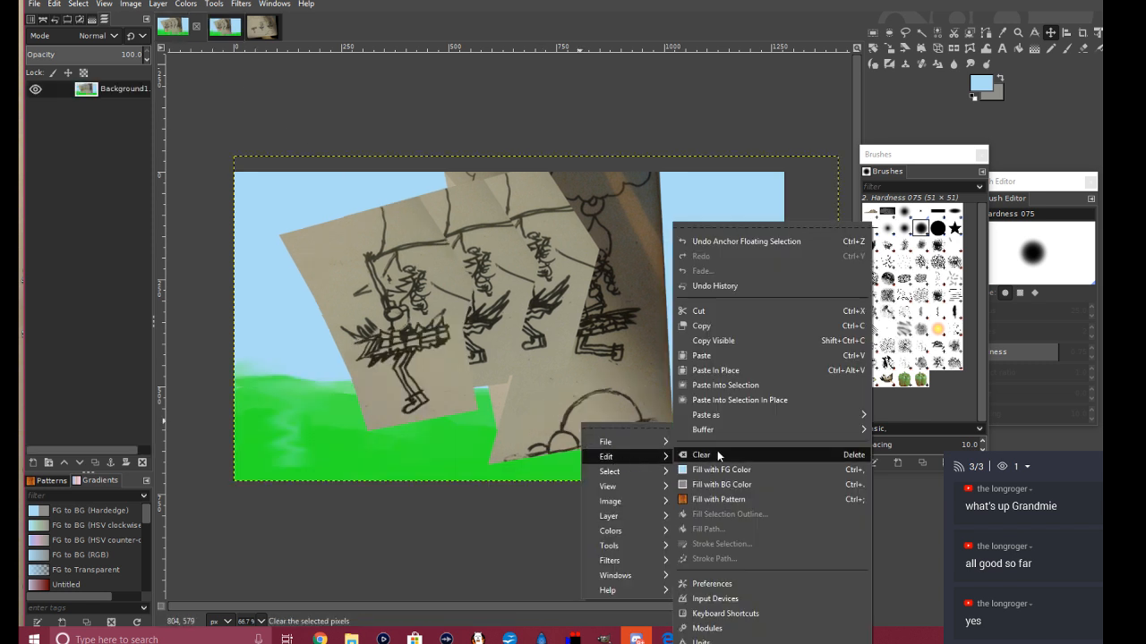
left_click(725, 359)
left_click_drag(565, 307, 610, 433)
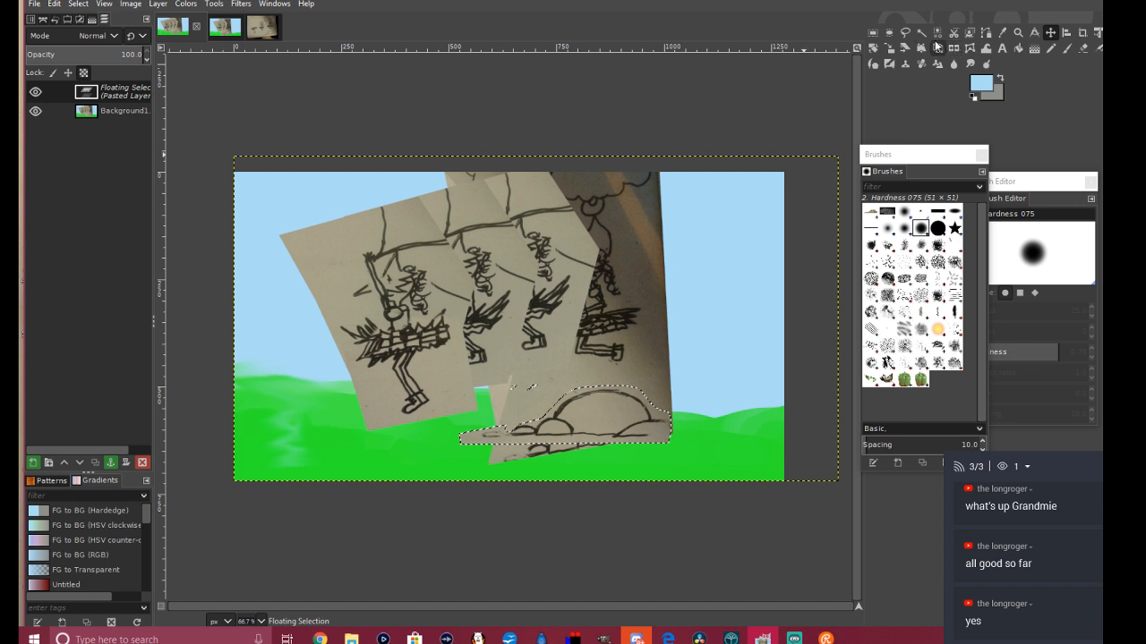
Step: Anchor the pasted bush to the Background1.jpg layer
right_click(618, 409)
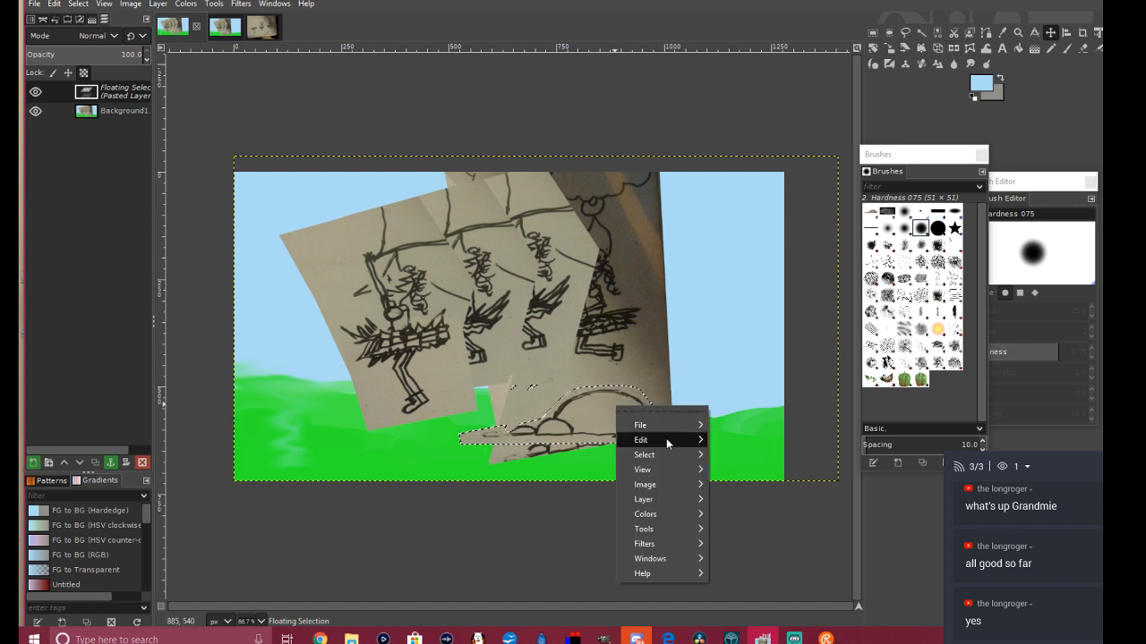
mouse_move(658, 482)
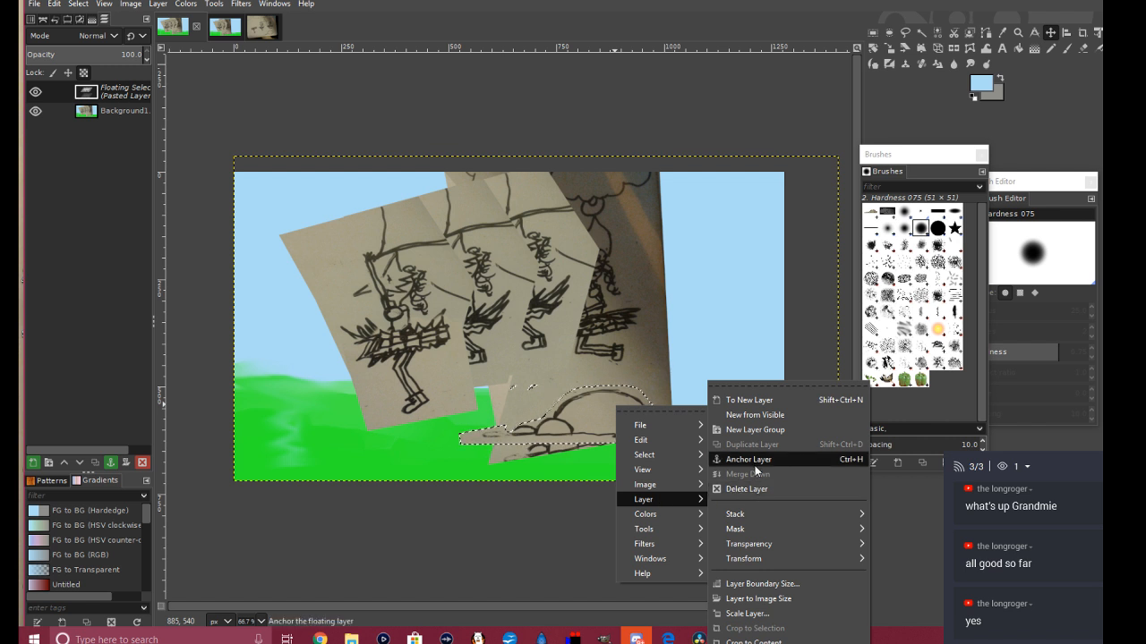
left_click(748, 459)
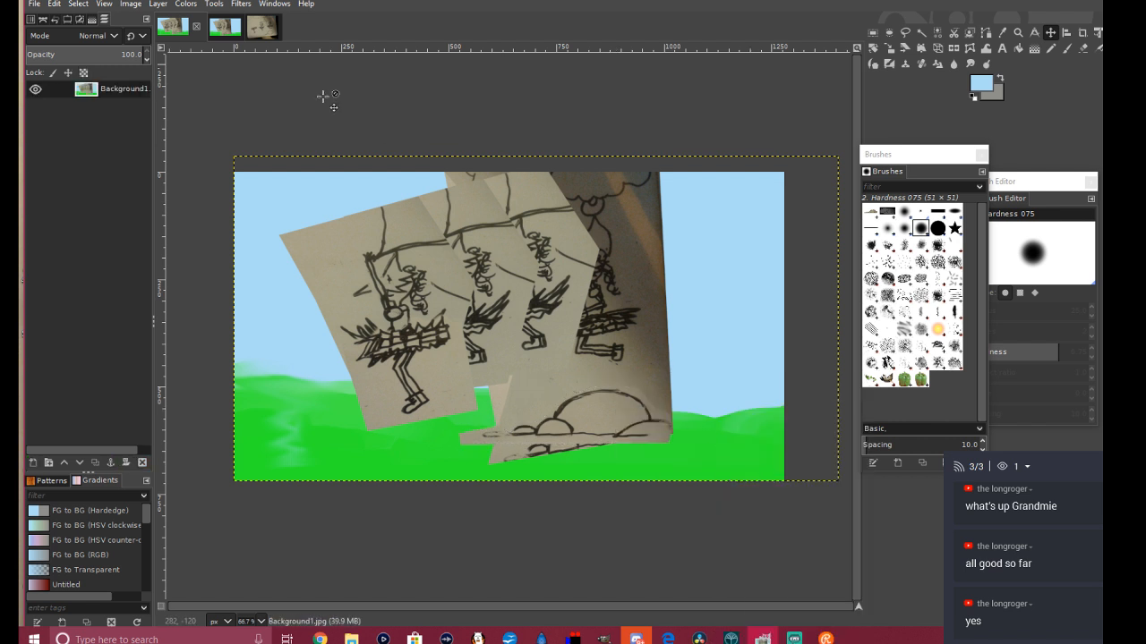
Step: Export the image as Fox21A.jpg in the MovingFox folder, replacing the existing file, with JPEG quality 90
left_click(34, 6)
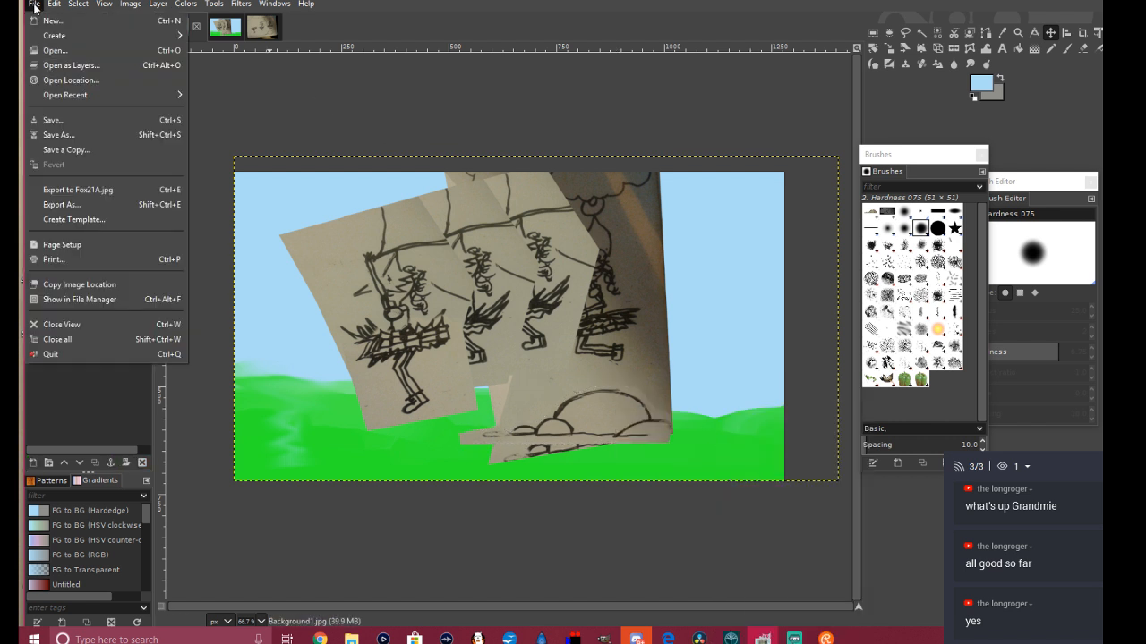
left_click(92, 205)
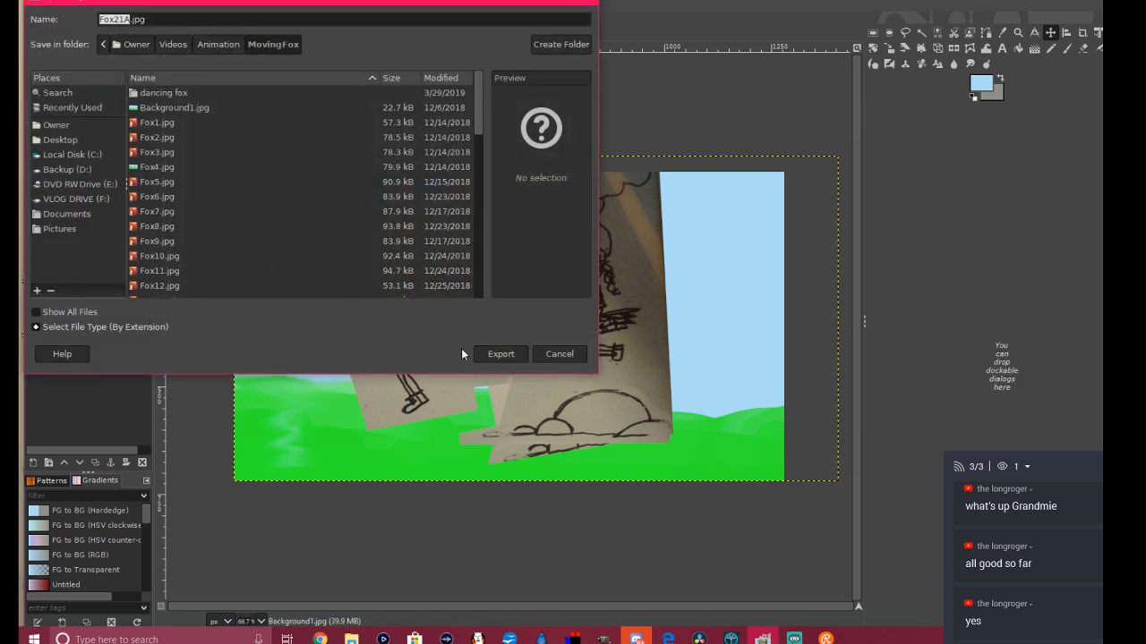
left_click(502, 355)
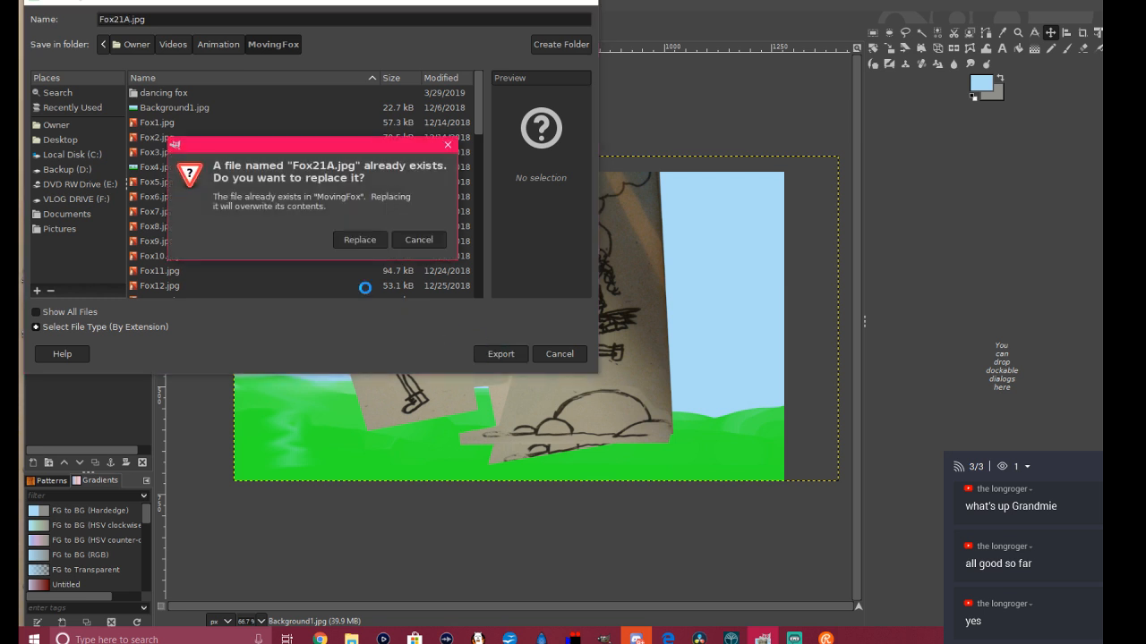
left_click(370, 239)
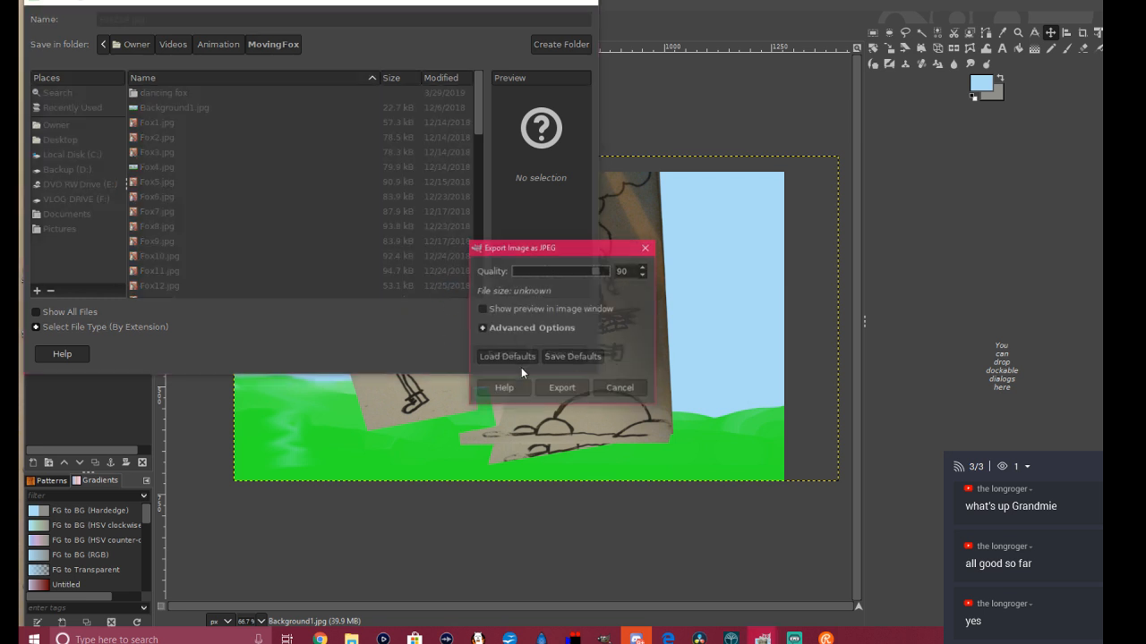
left_click(558, 387)
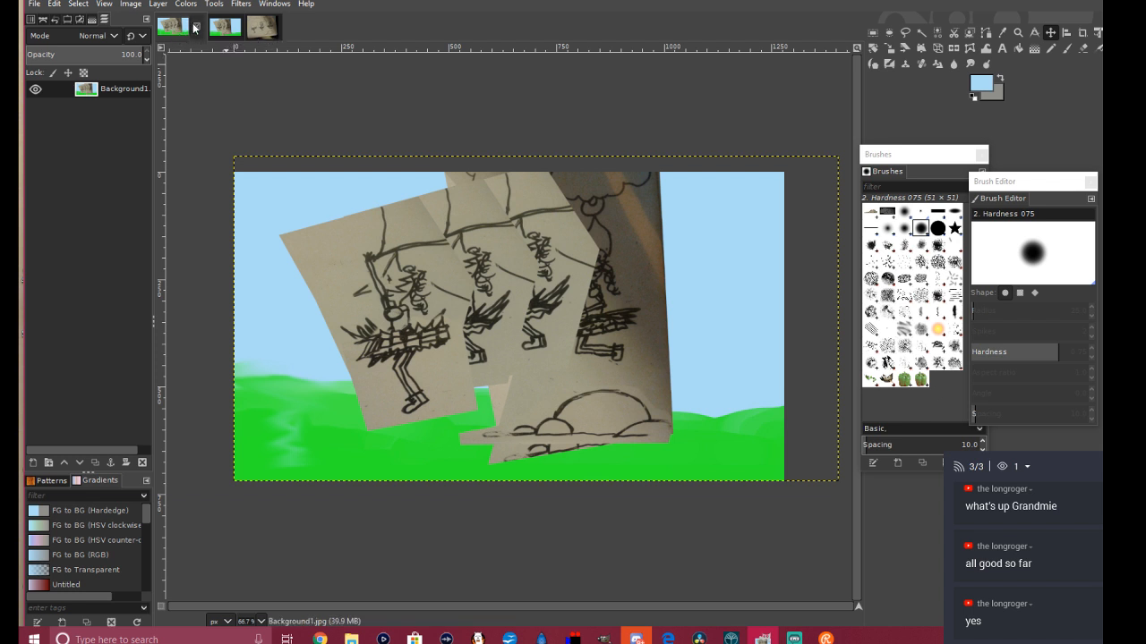
Step: Close the exported Fox21 image, discarding its unsaved changes, and switch to the moveflower19.jpg sketch
left_click(236, 30)
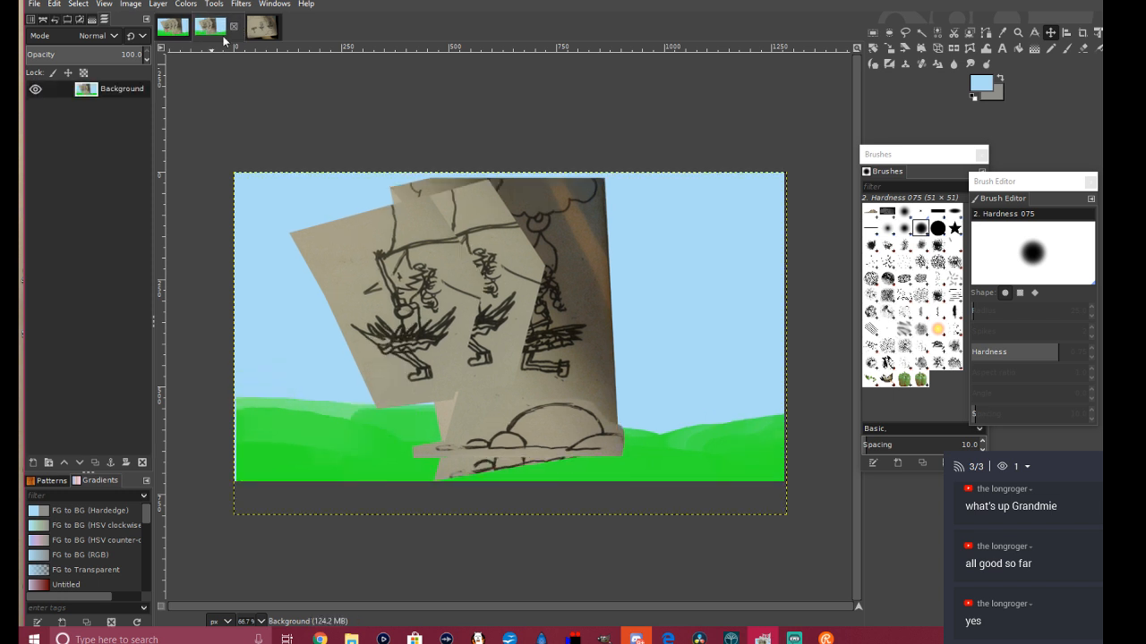
left_click(234, 27)
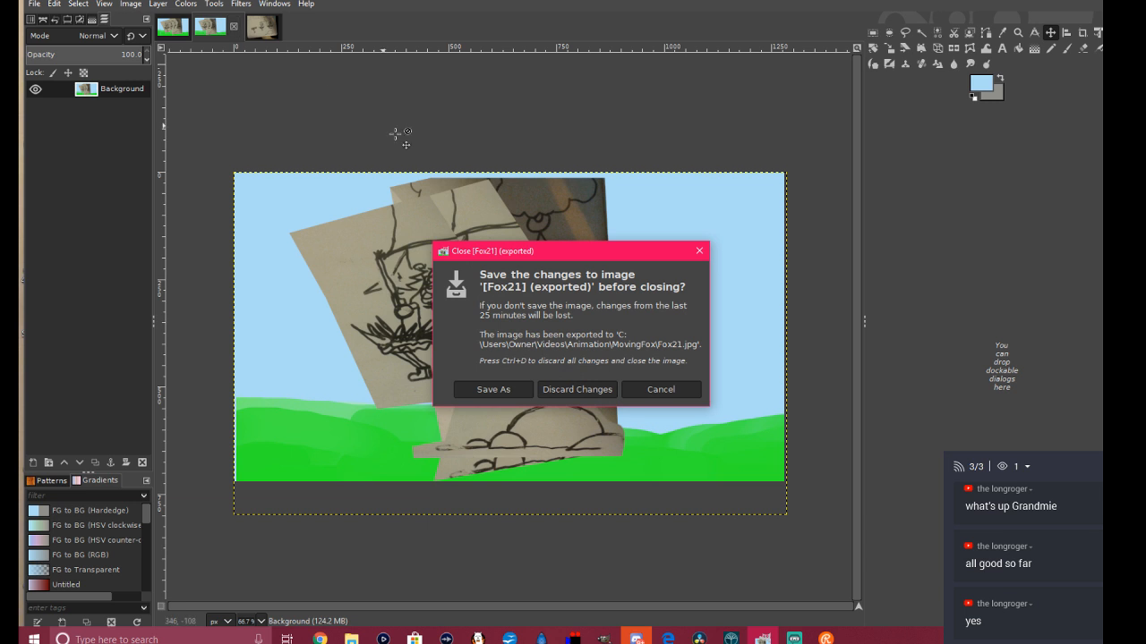
left_click(572, 389)
left_click(213, 27)
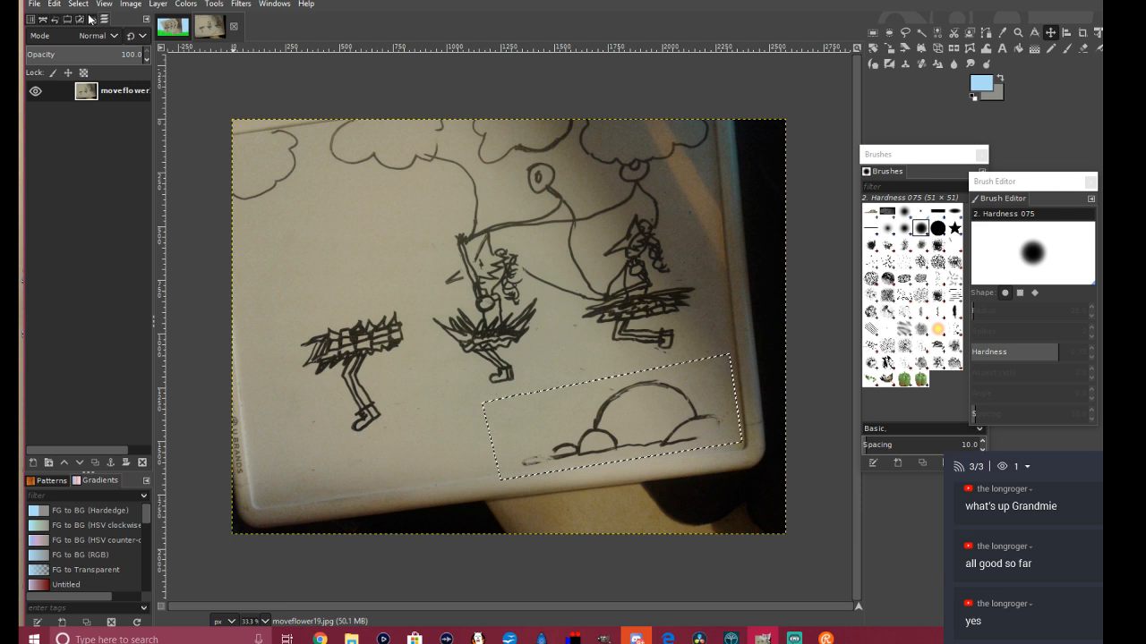
Step: Open Fox20.jpg from the MovingFox folder
left_click(34, 4)
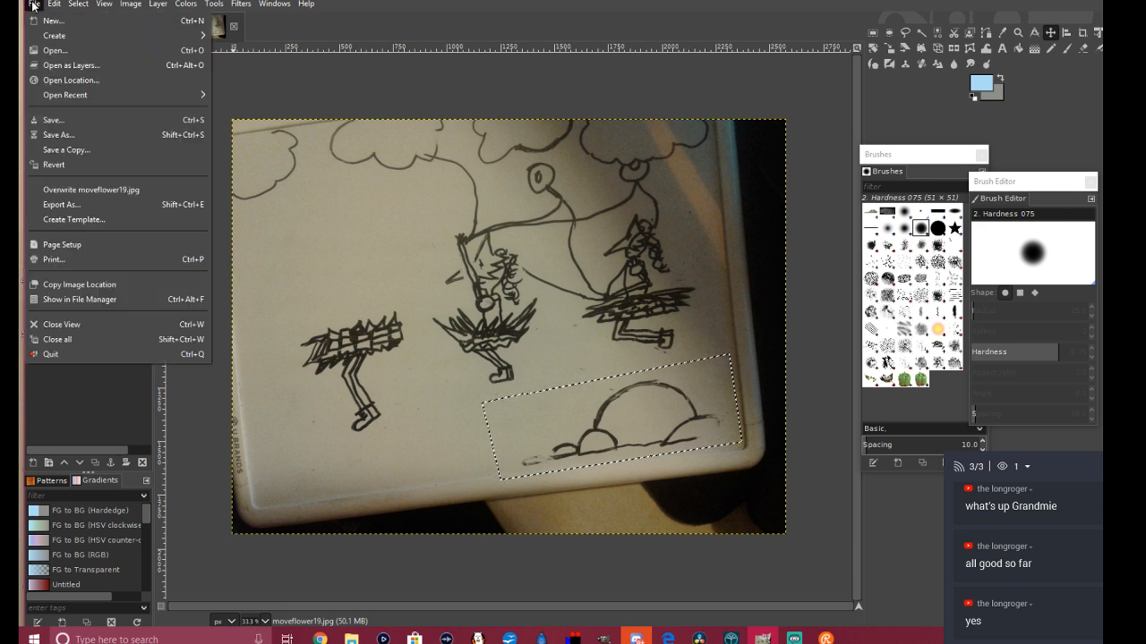
left_click(58, 51)
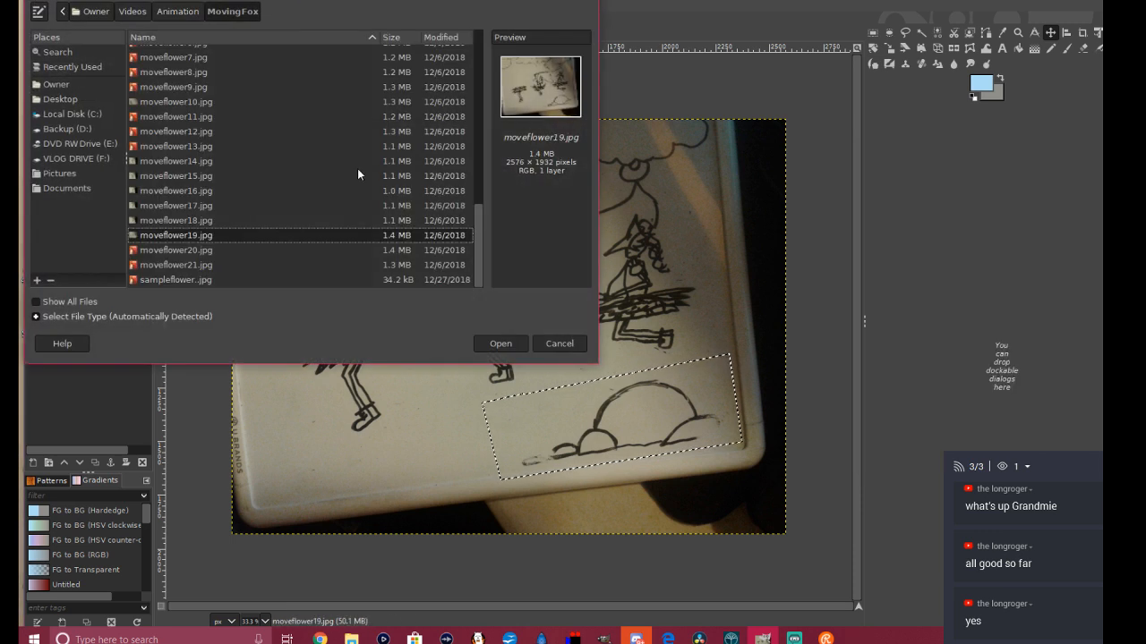
left_click(211, 236)
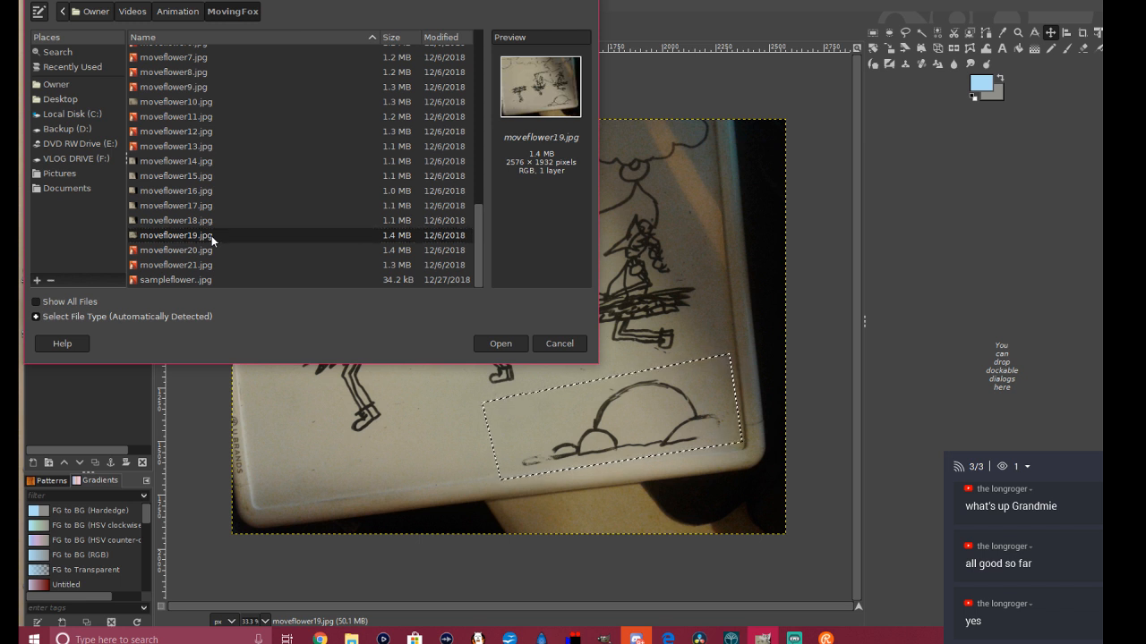
scroll(180, 194, "up", 3)
scroll(182, 179, "up", 2)
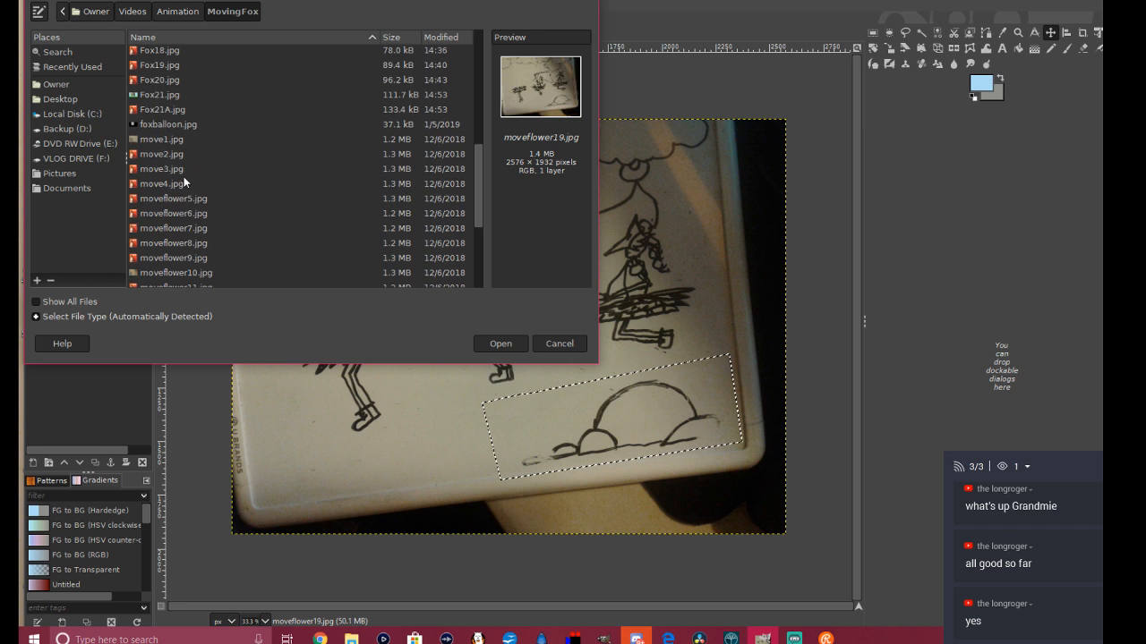
left_click(171, 81)
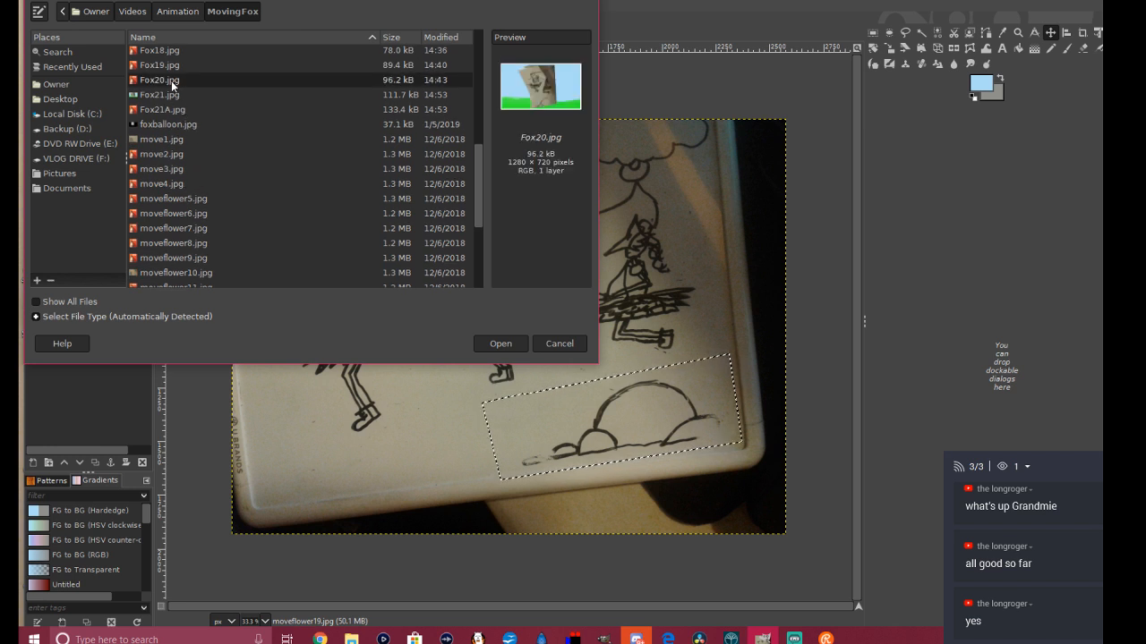
left_click(504, 345)
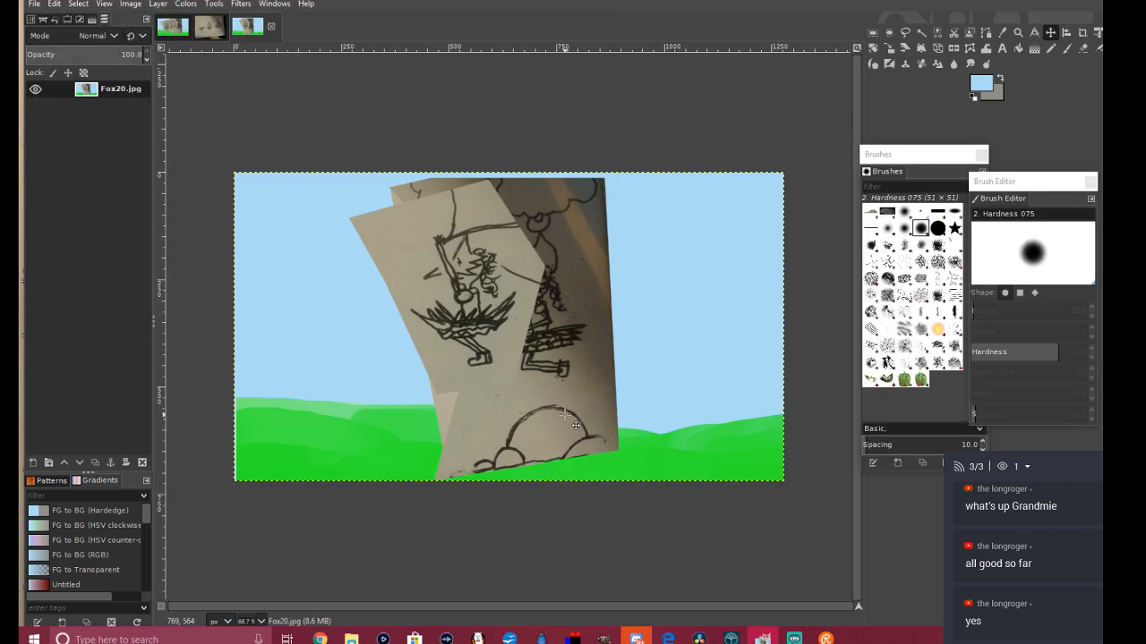
Step: Paste the copied bush into Fox20.jpg and place it over the old bush at the lower end of the sketch
right_click(576, 425)
mouse_move(614, 449)
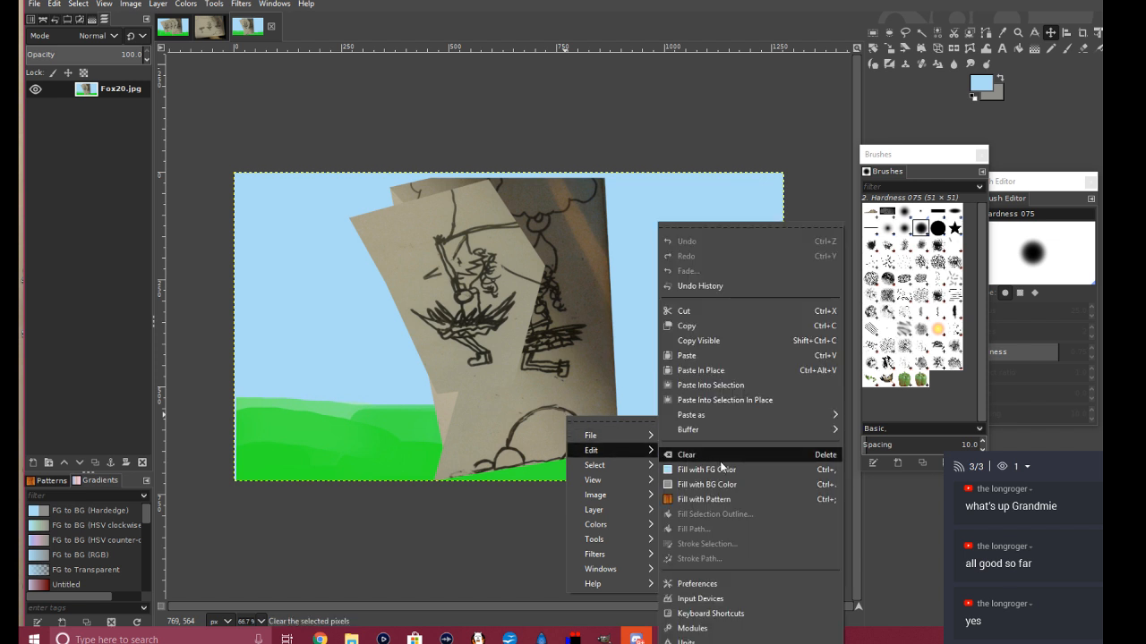
left_click(727, 355)
left_click_drag(560, 359, 574, 452)
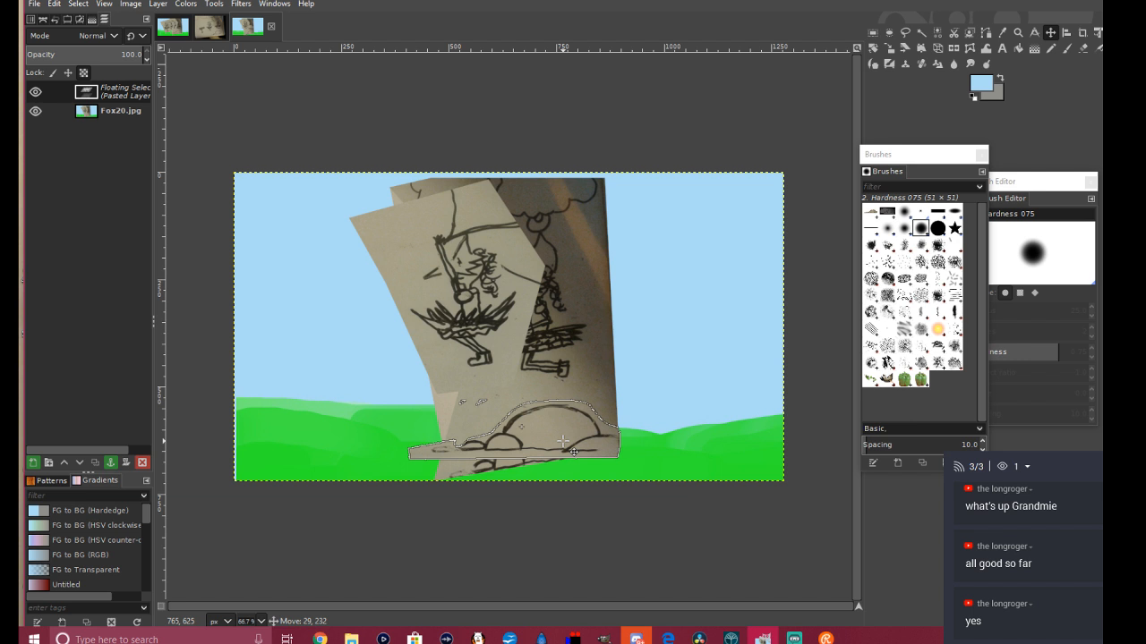
left_click_drag(574, 452, 572, 451)
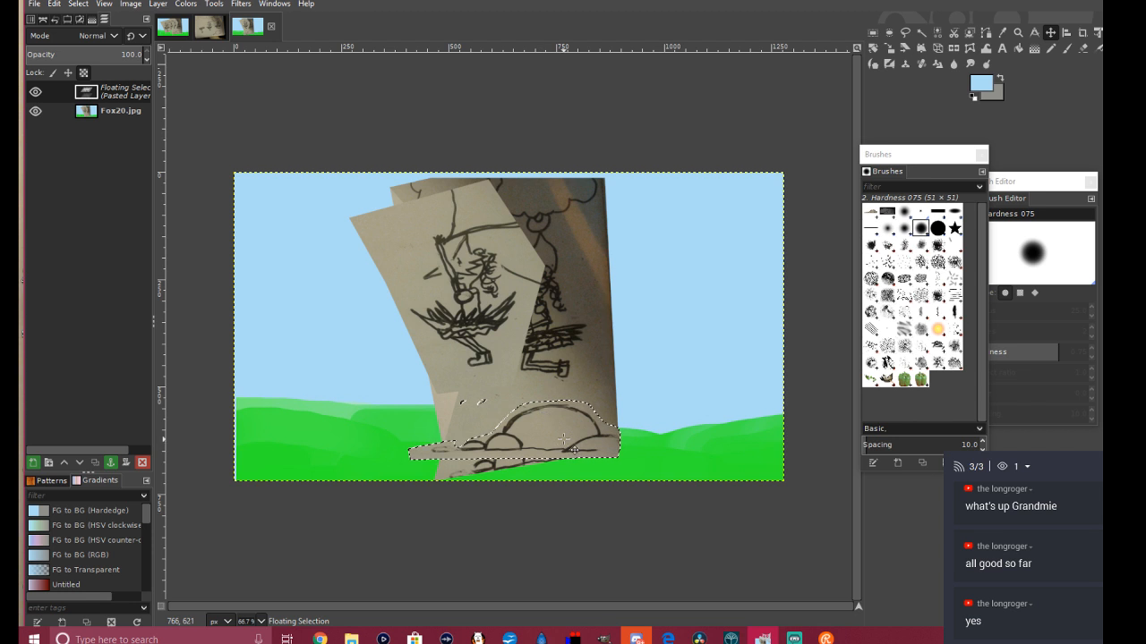
right_click(563, 438)
mouse_move(612, 477)
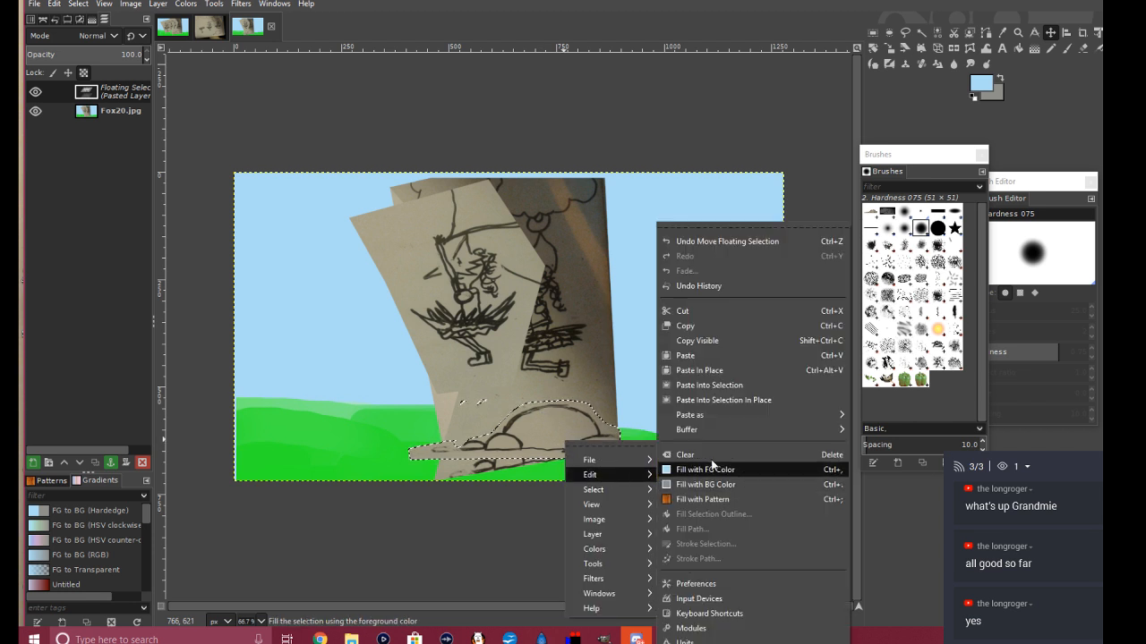
left_click(701, 362)
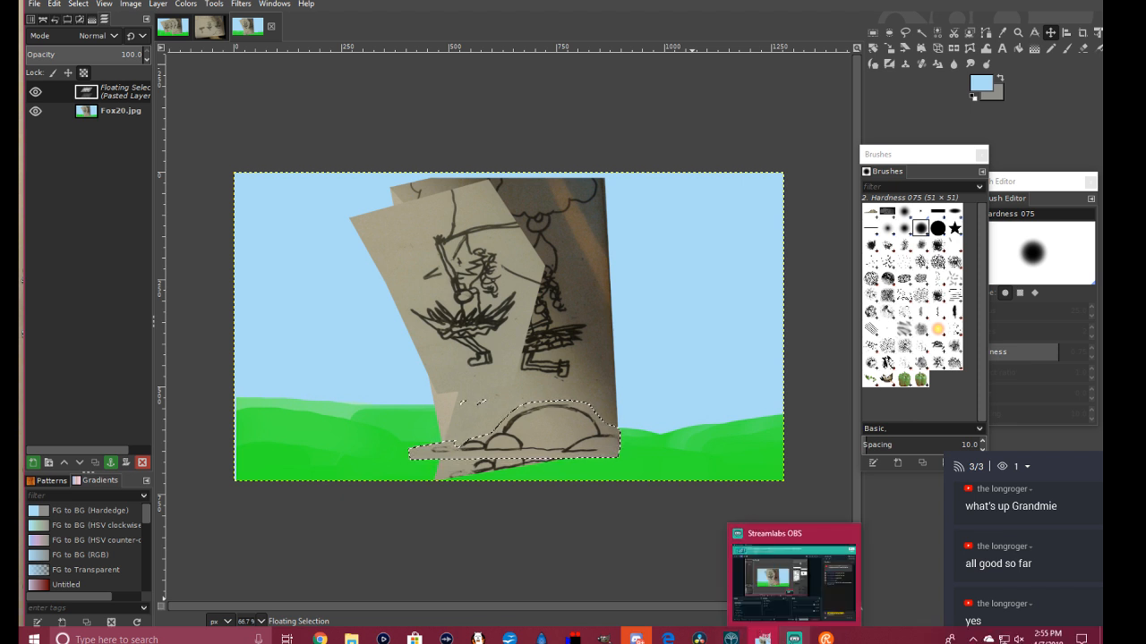
Step: Check the live chat in Streamlabs OBS and return to the Fox20 image in GIMP
left_click(794, 639)
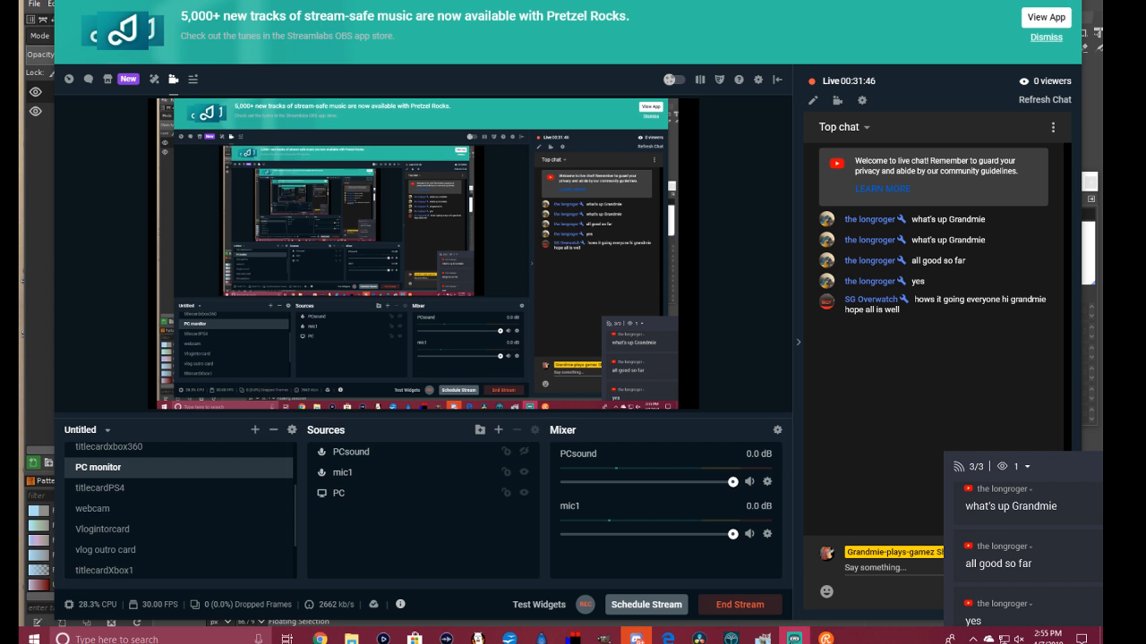
mouse_move(762, 640)
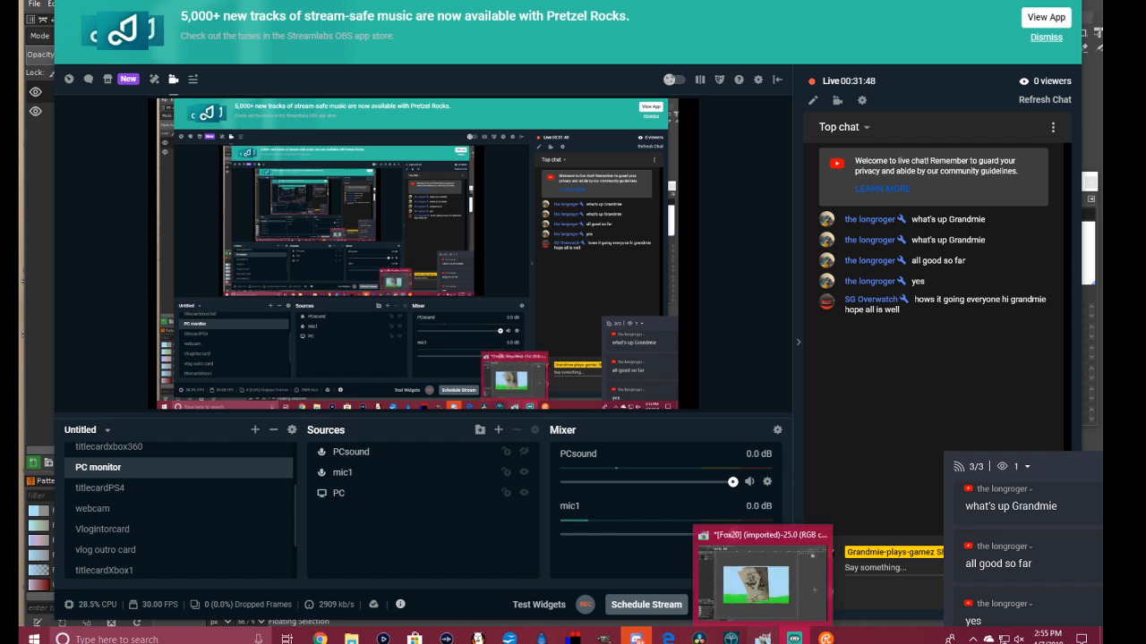
left_click(694, 551)
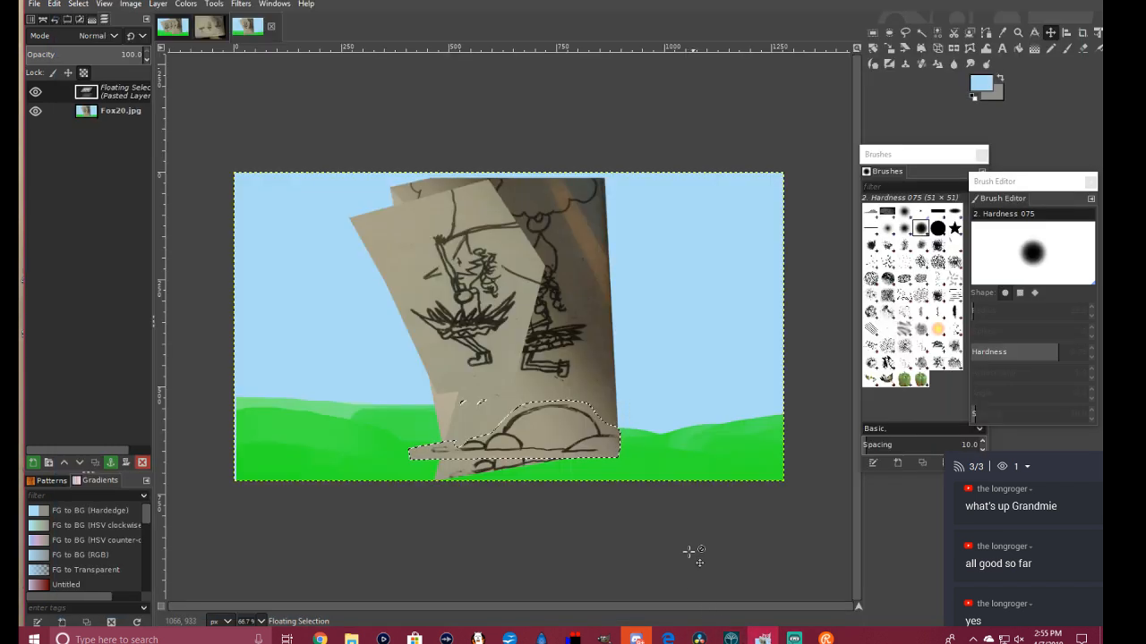
Step: Anchor the floating bush to the Fox20.jpg layer
right_click(563, 420)
mouse_move(630, 456)
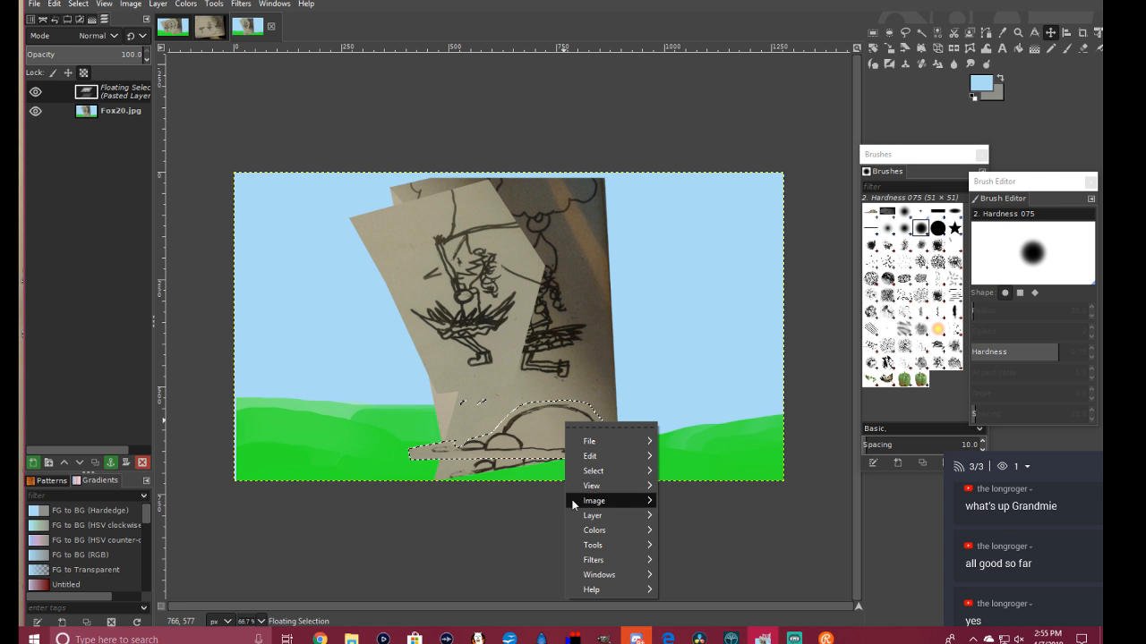
mouse_move(616, 519)
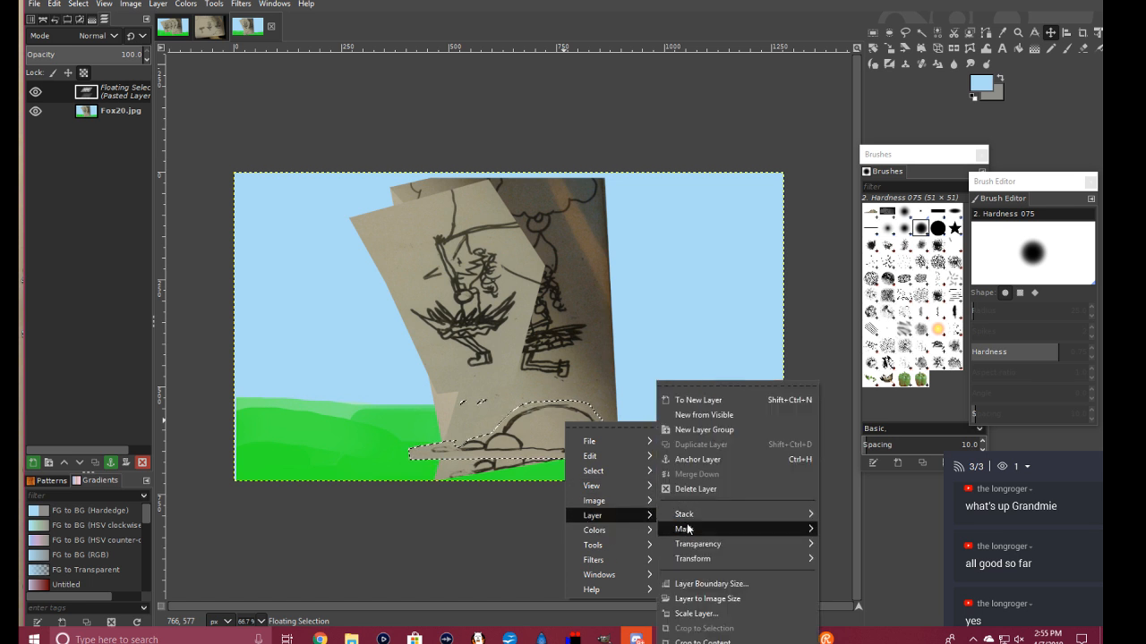
left_click(696, 462)
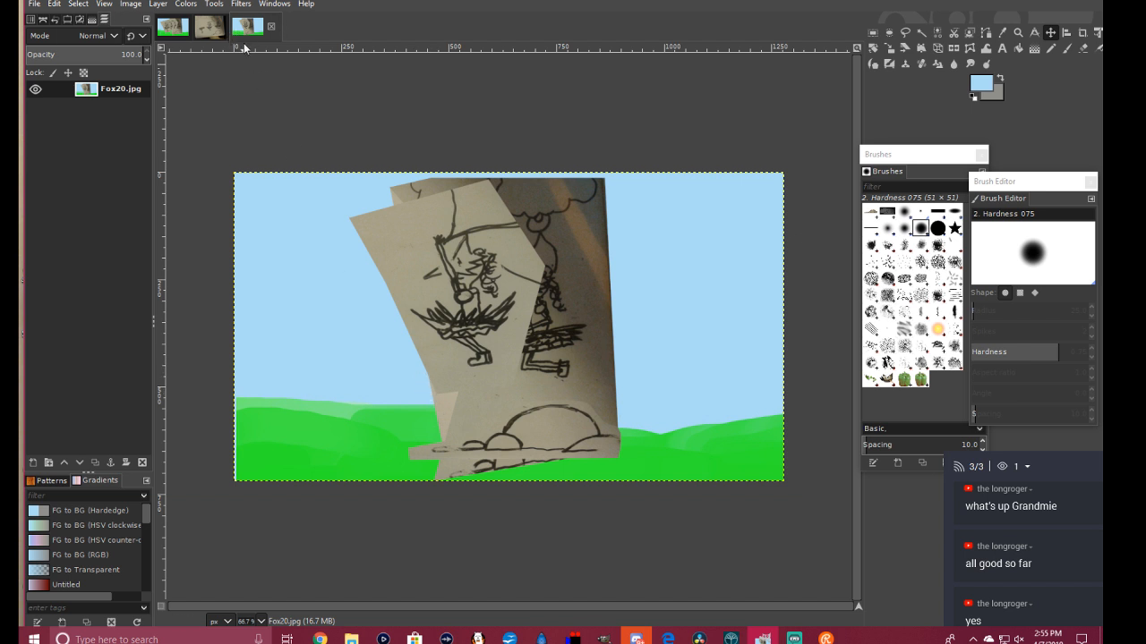
Step: Export the frame over the existing Fox20.jpg in MovingFox with JPEG quality 90, and close the image, discarding unsaved changes
left_click(34, 6)
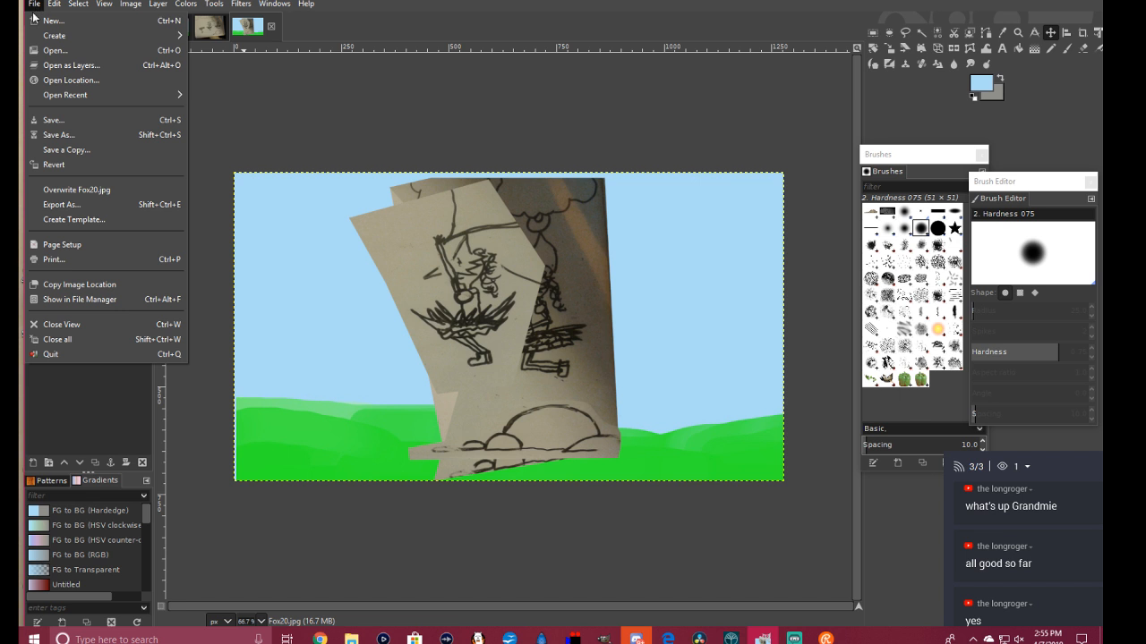
left_click(79, 204)
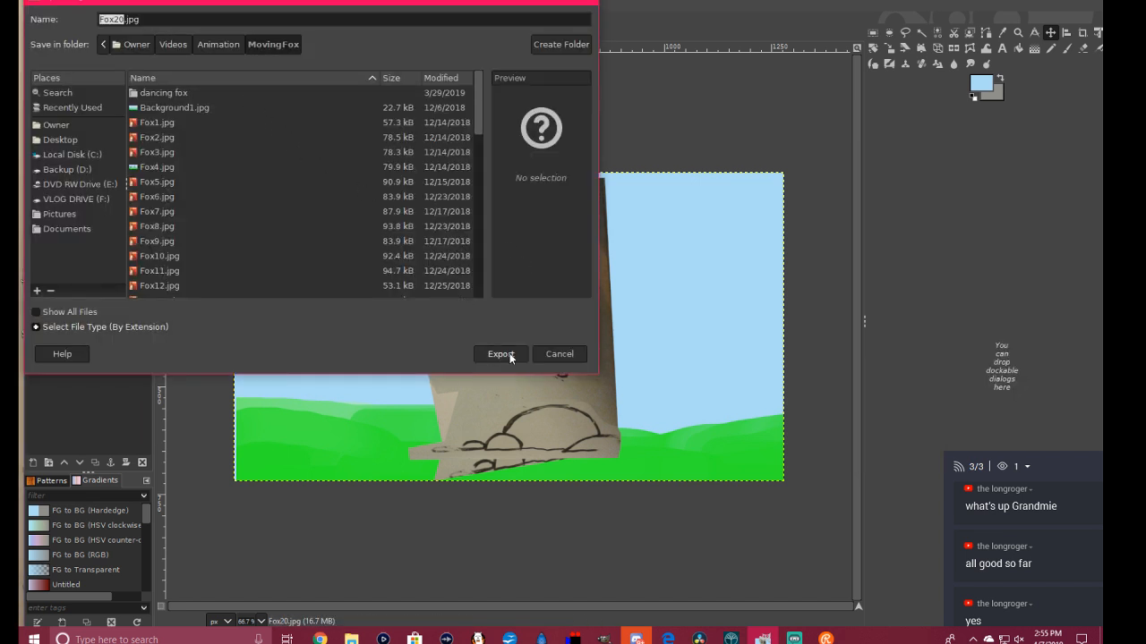
left_click(509, 354)
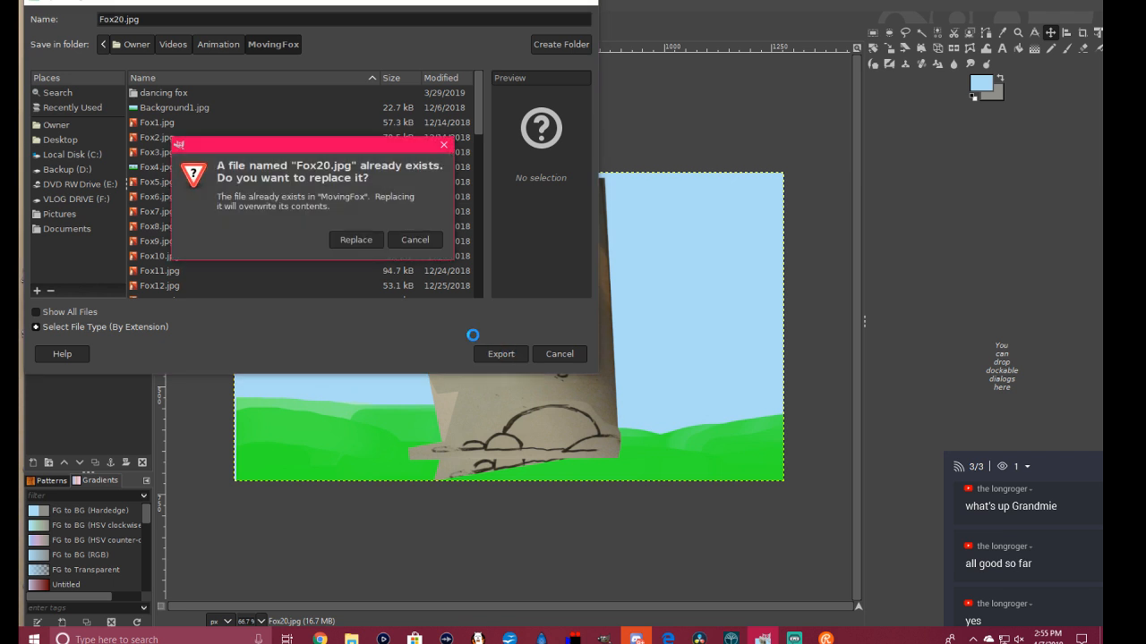
left_click(345, 242)
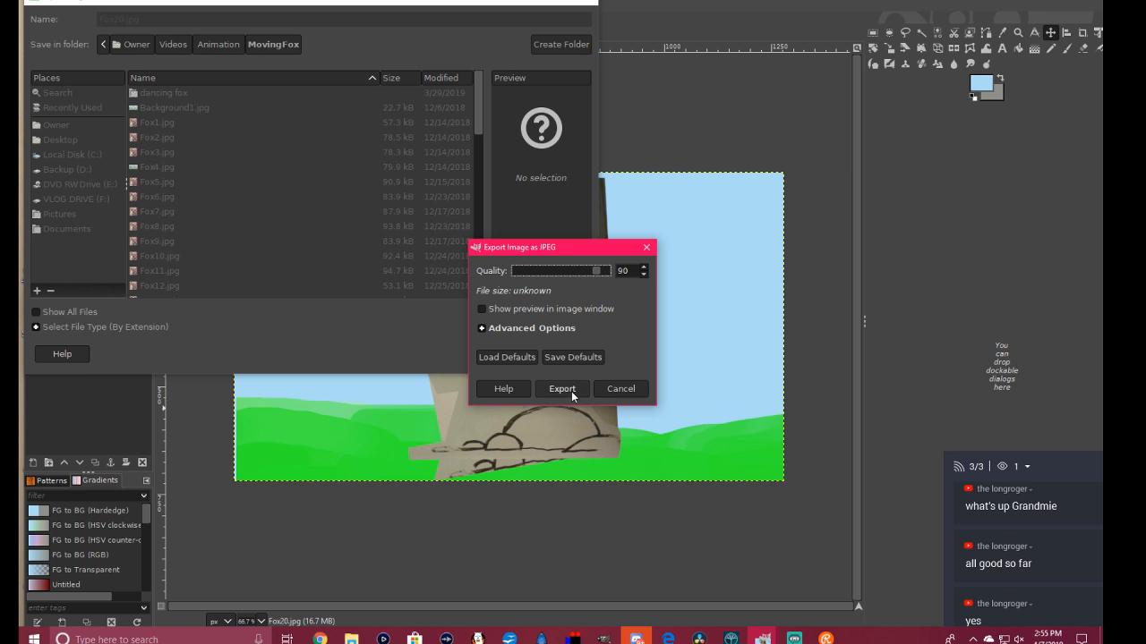
left_click(571, 391)
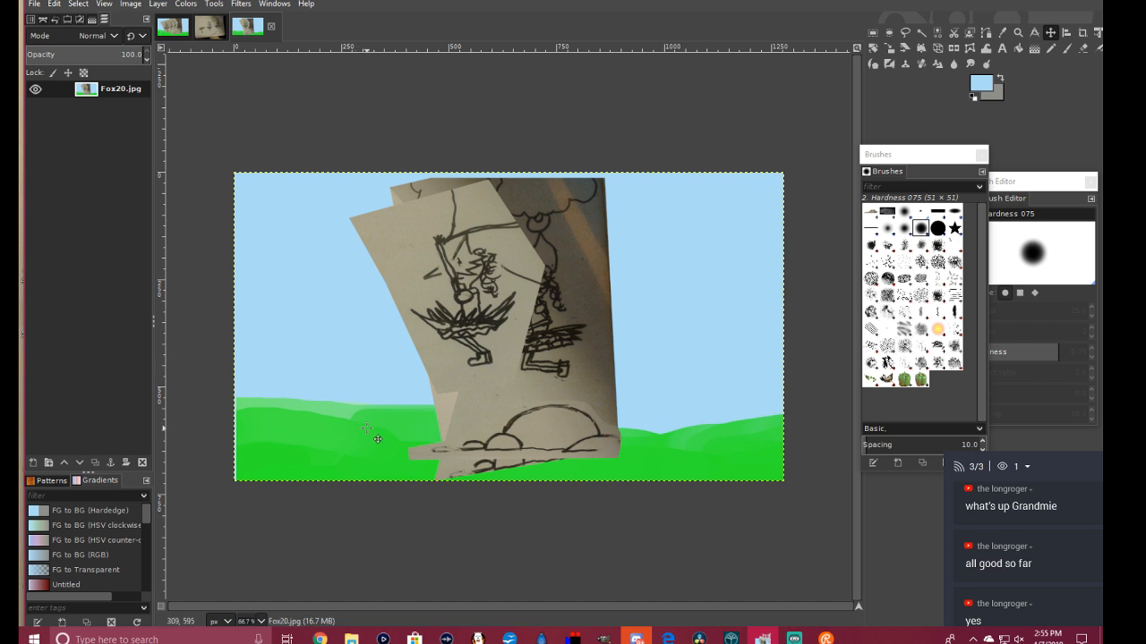
left_click(271, 28)
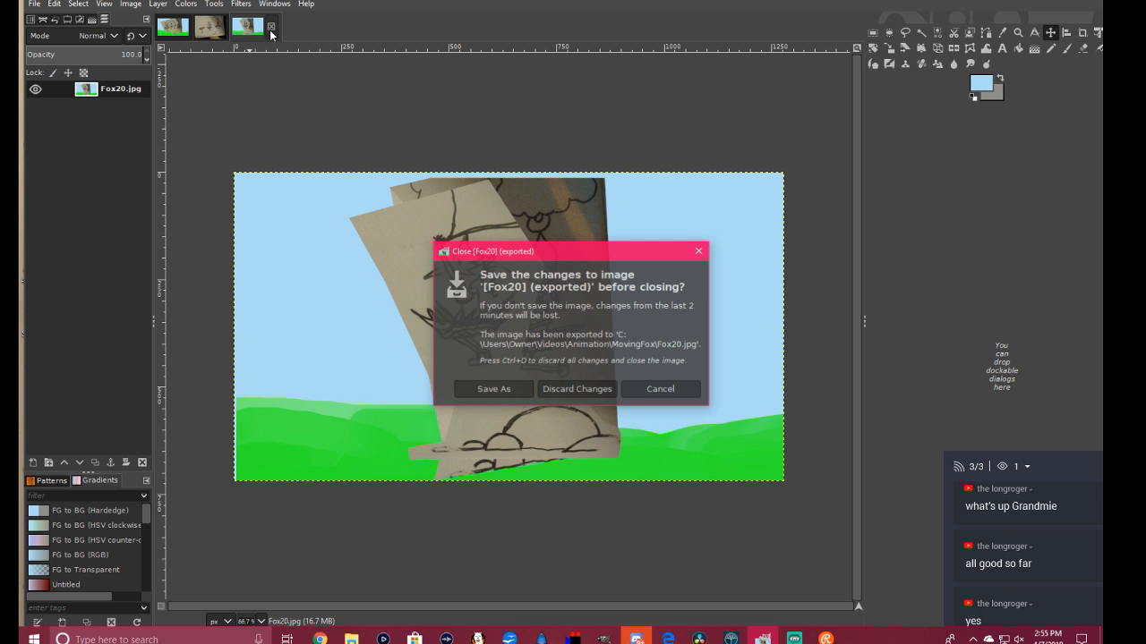
left_click(591, 387)
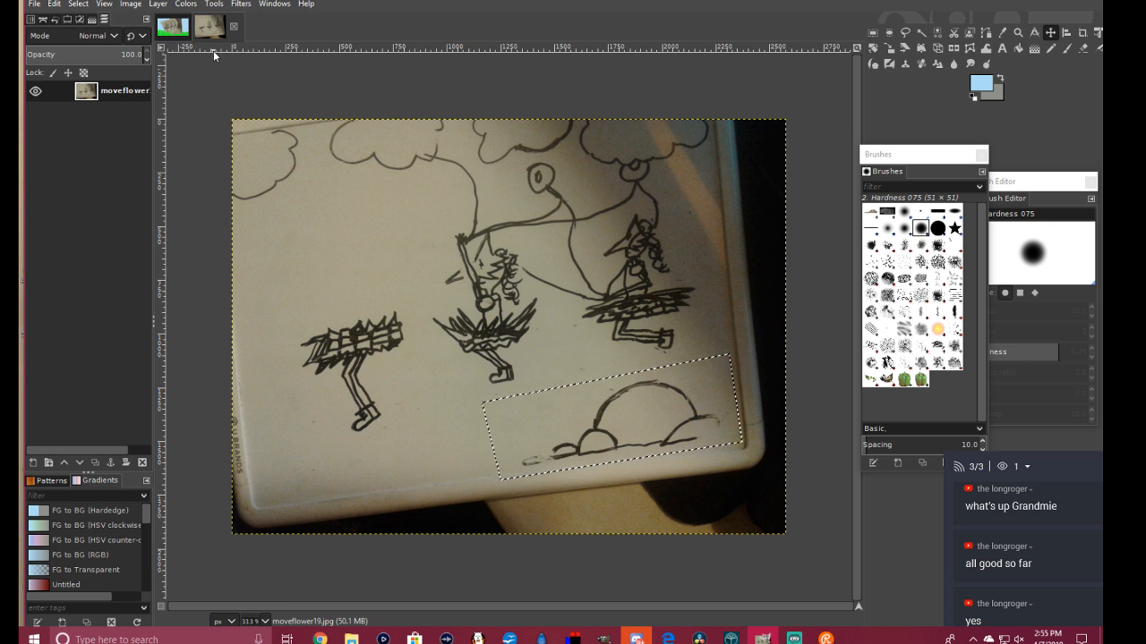
Step: Open the moveflower21.jpg sketch from the MovingFox folder
left_click(34, 4)
left_click(53, 46)
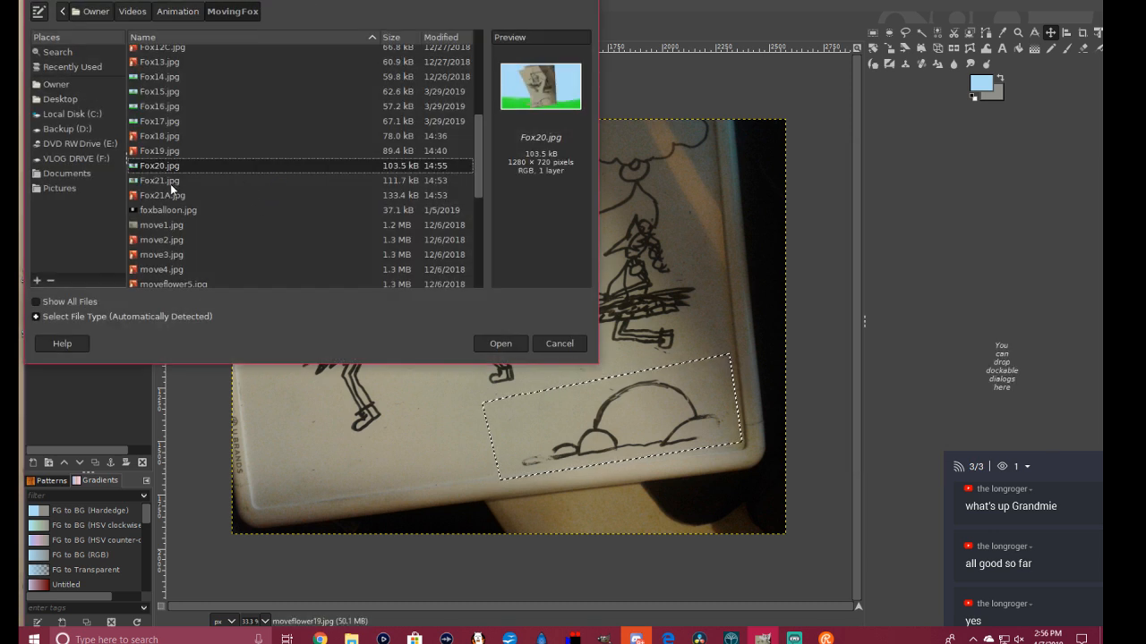
left_click(170, 181)
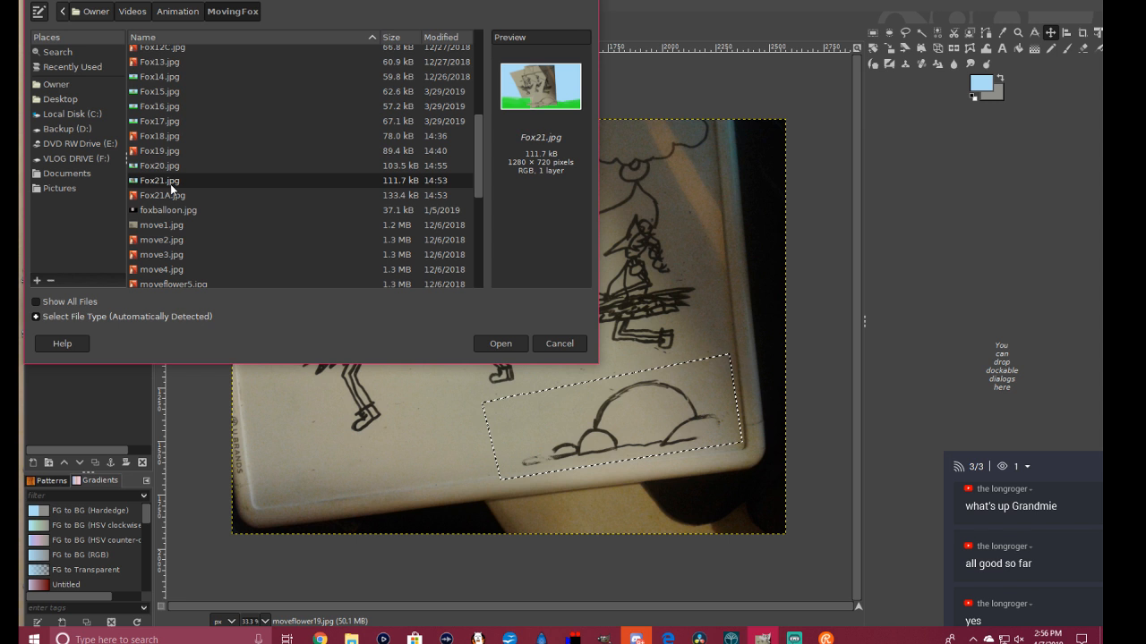
scroll(181, 221, "down", 4)
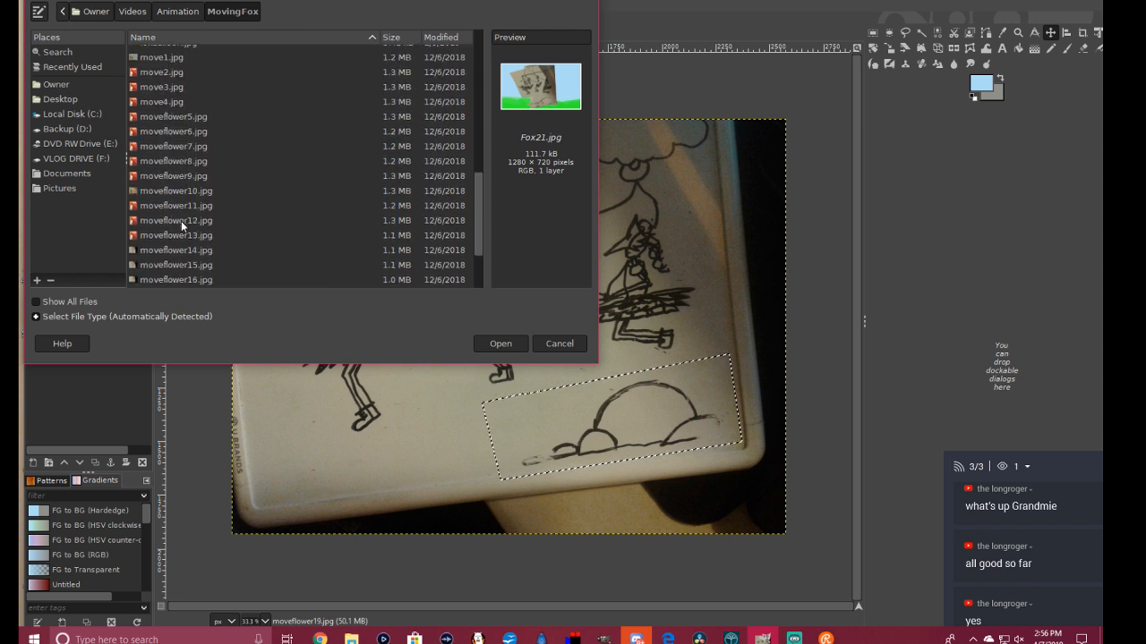
scroll(181, 221, "down", 2)
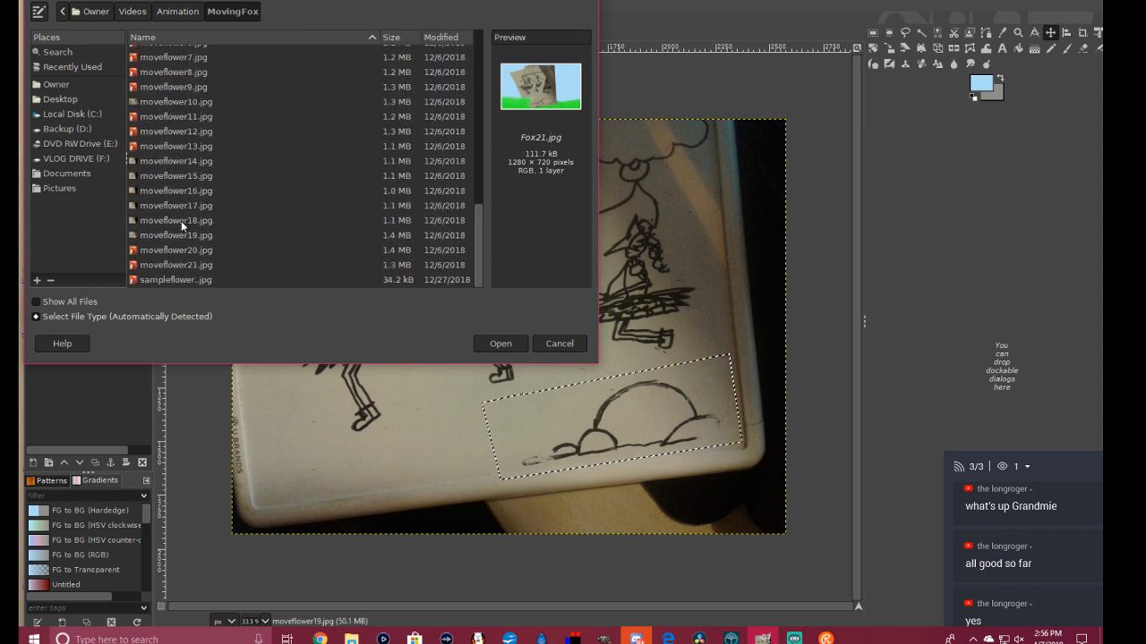
left_click(173, 251)
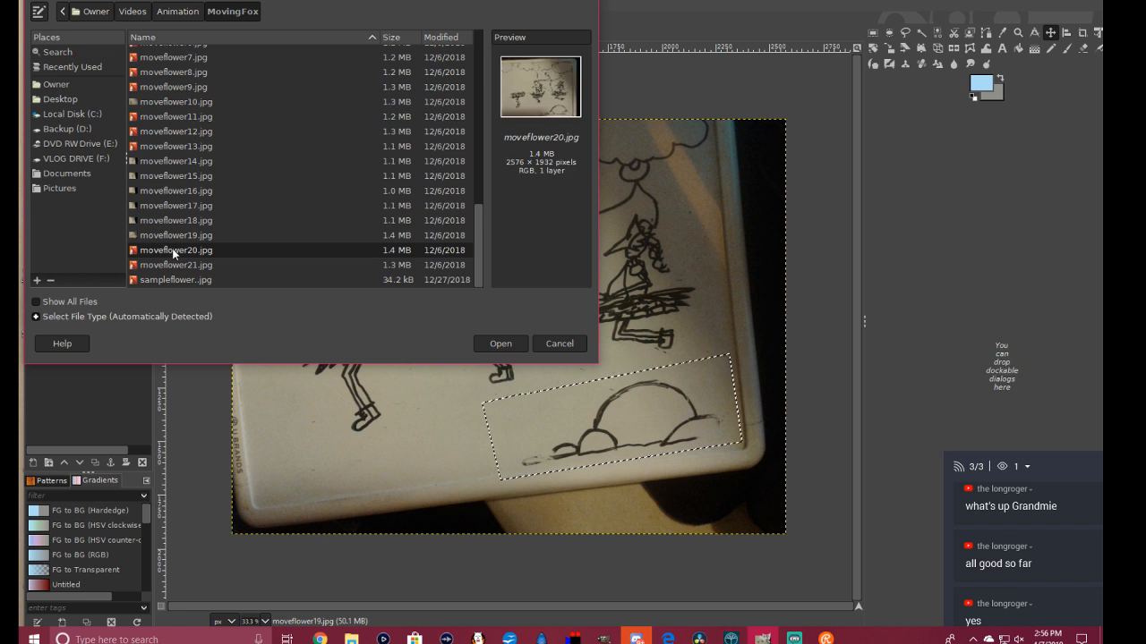
left_click(173, 267)
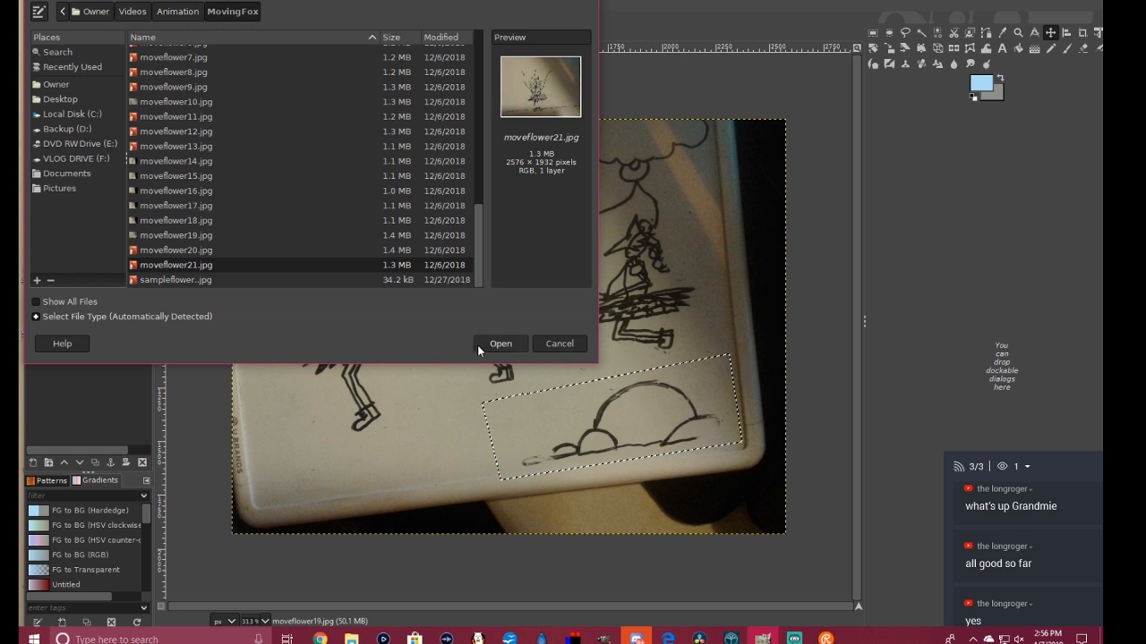
left_click(504, 344)
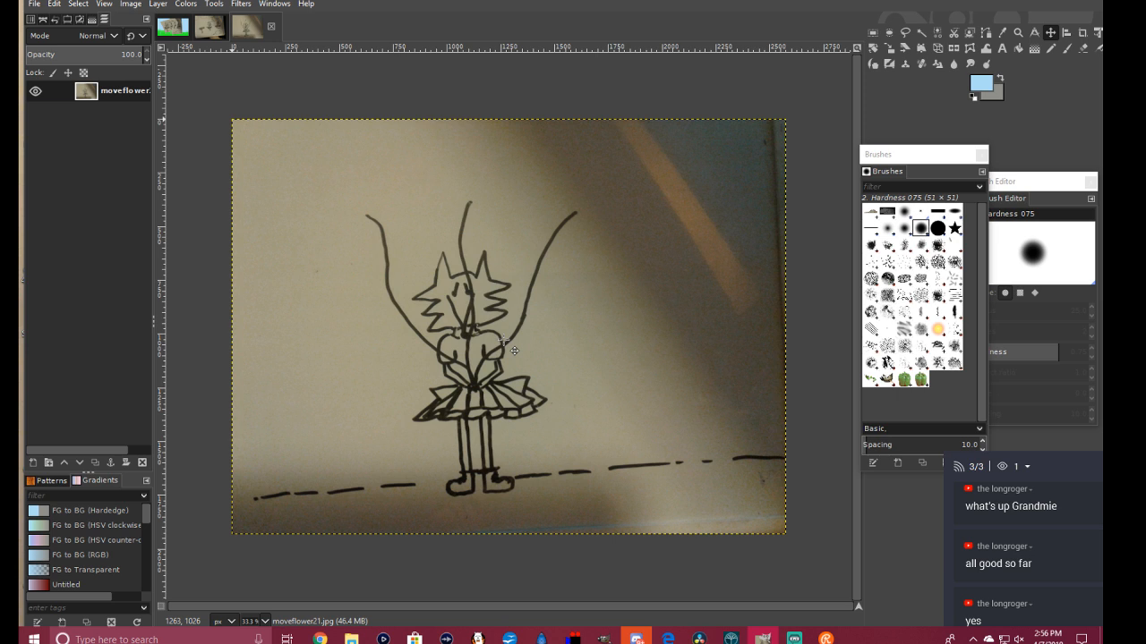
Step: Open Background1.jpg from the MovingFox folder as a separate image
left_click(176, 29)
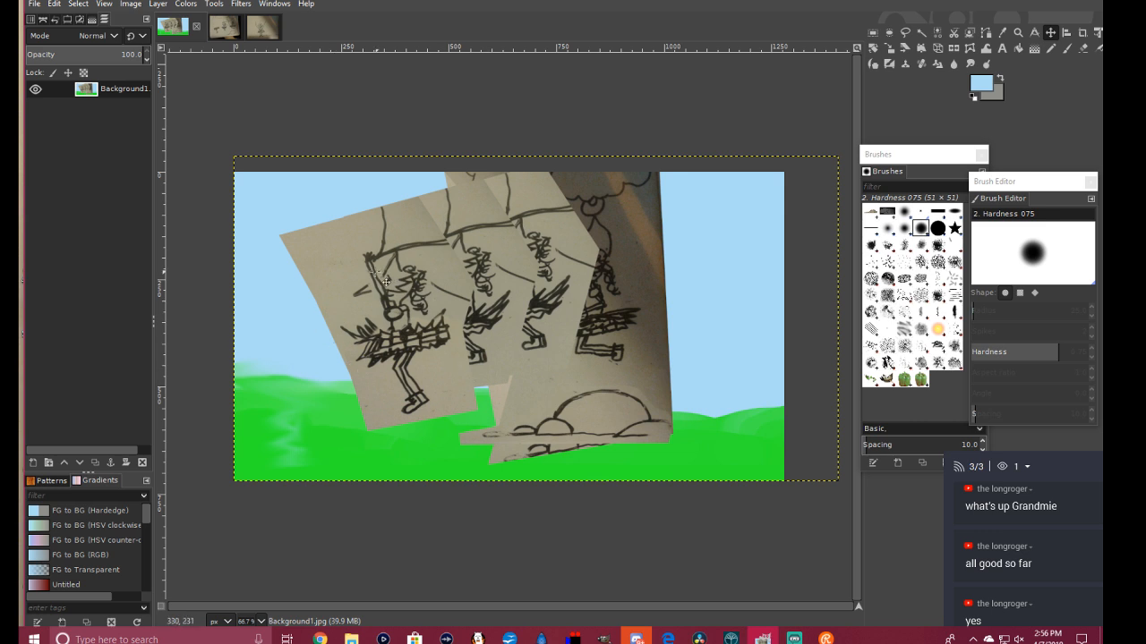
left_click(34, 4)
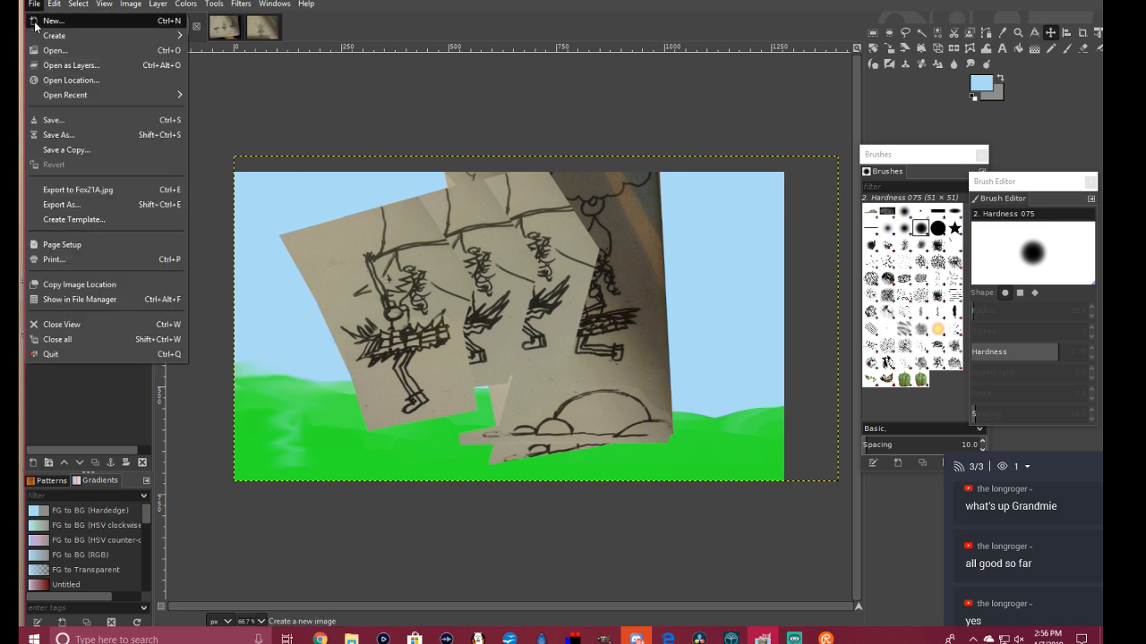
left_click(41, 29)
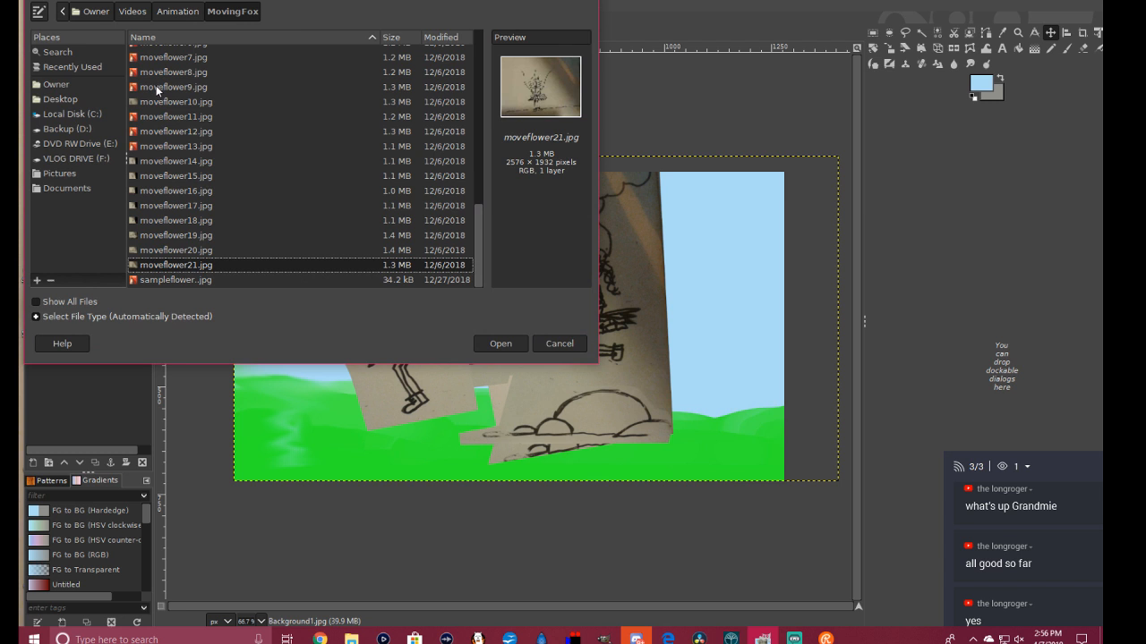
scroll(170, 167, "up", 10)
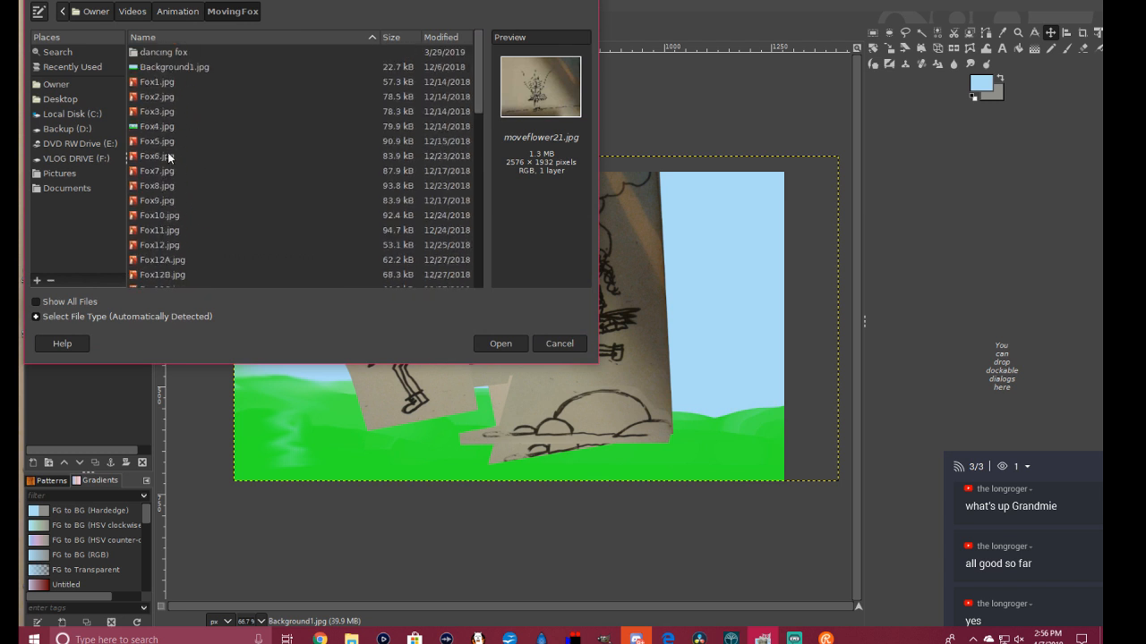
left_click(148, 68)
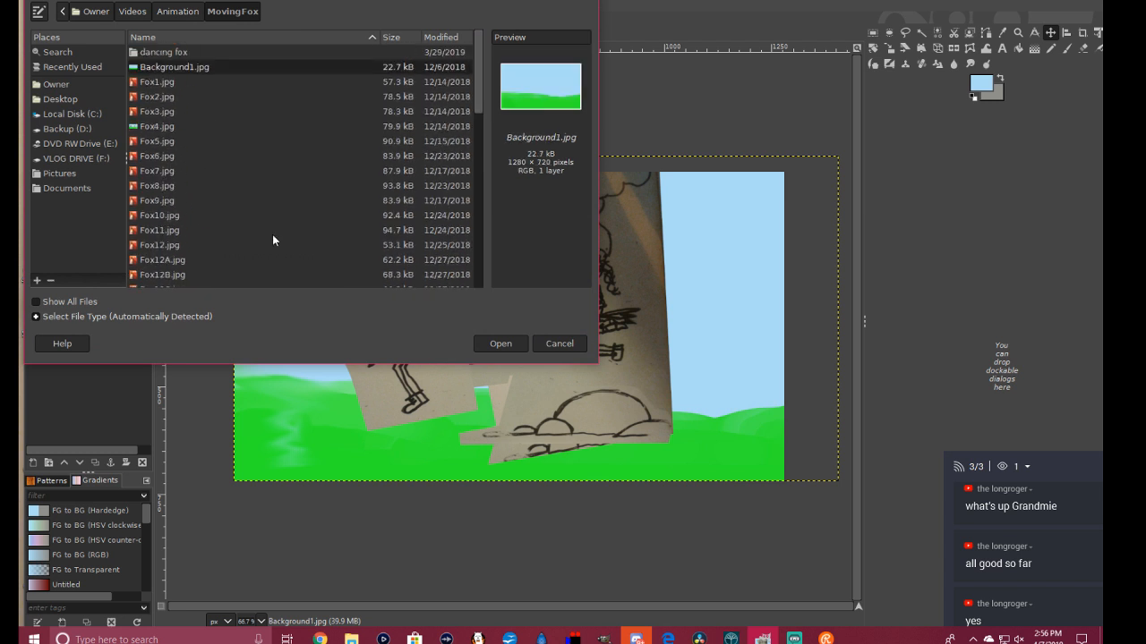
left_click(502, 343)
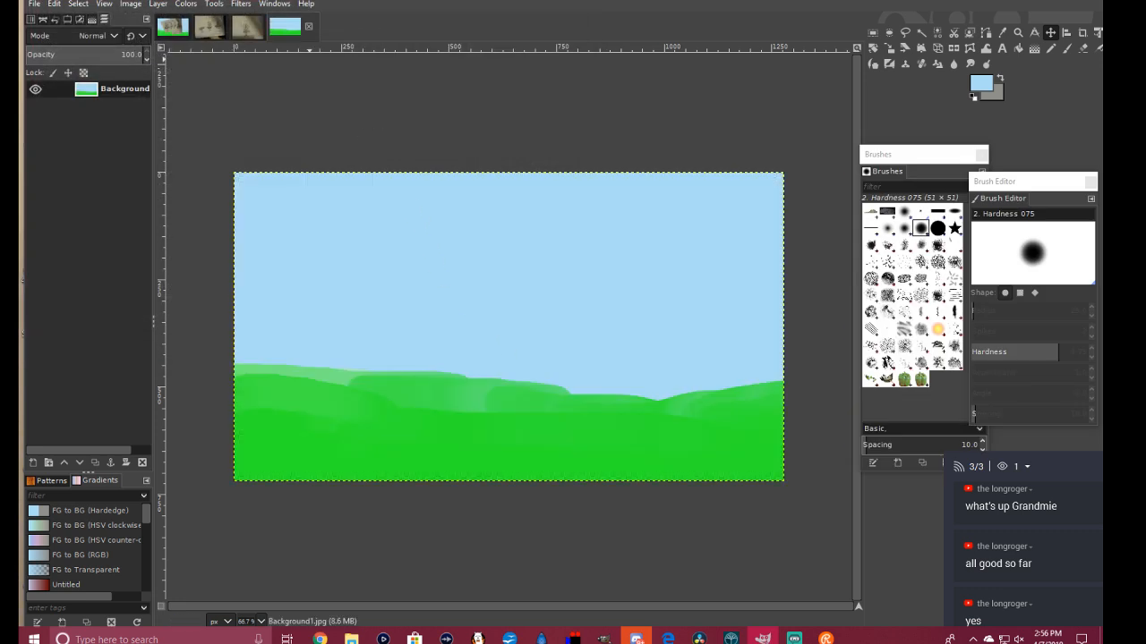
Step: Copy the Fox21A composite into the blank Background1.jpg image as a new layer, offset to the right so it overhangs the canvas's right edge
left_click(173, 28)
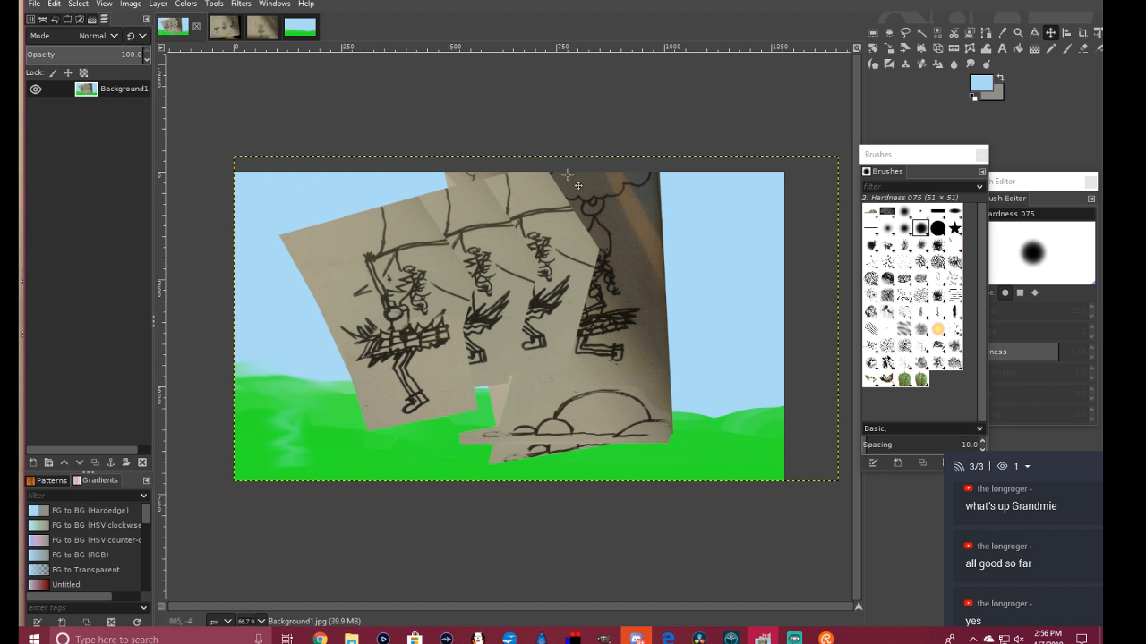
left_click_drag(166, 27, 281, 30)
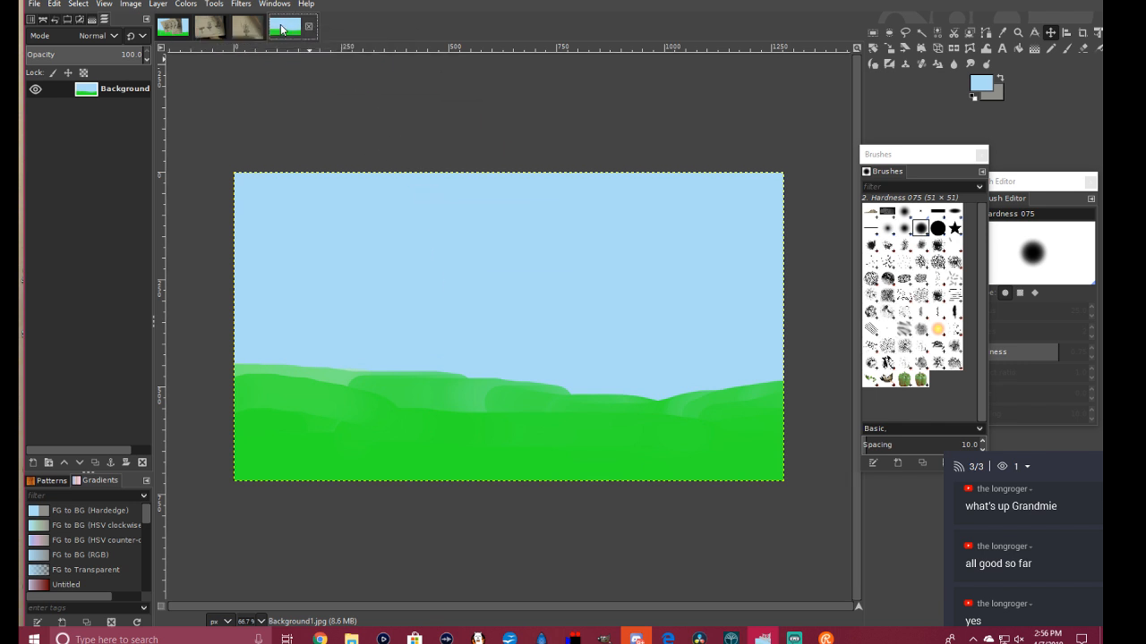
left_click(1051, 34)
left_click_drag(163, 28, 295, 22)
left_click_drag(174, 33, 525, 265)
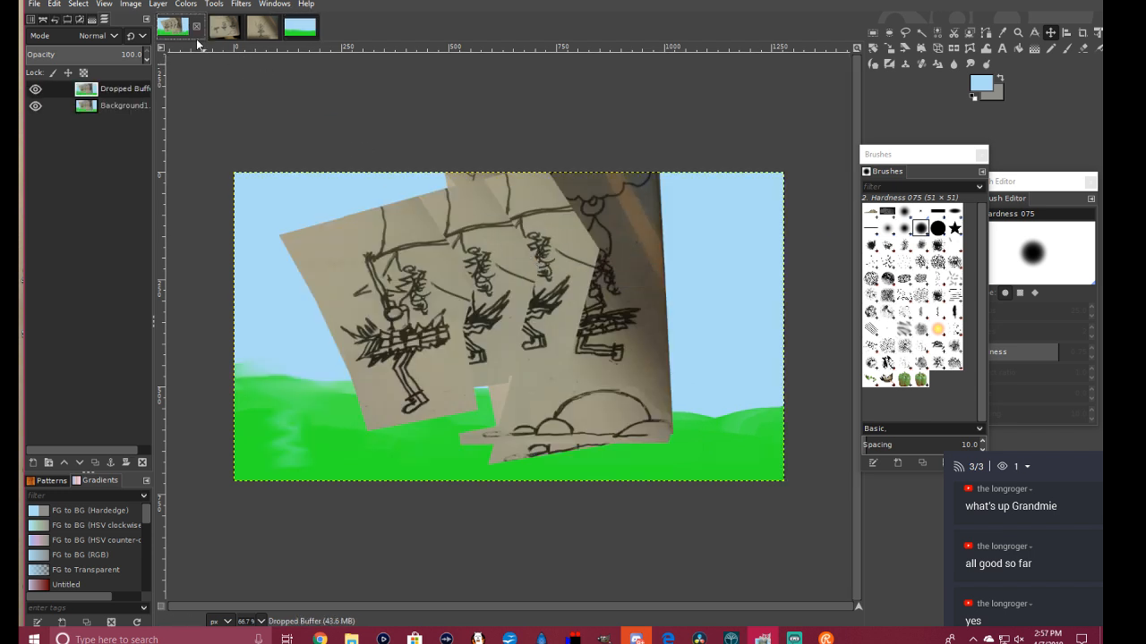
left_click_drag(178, 28, 532, 267)
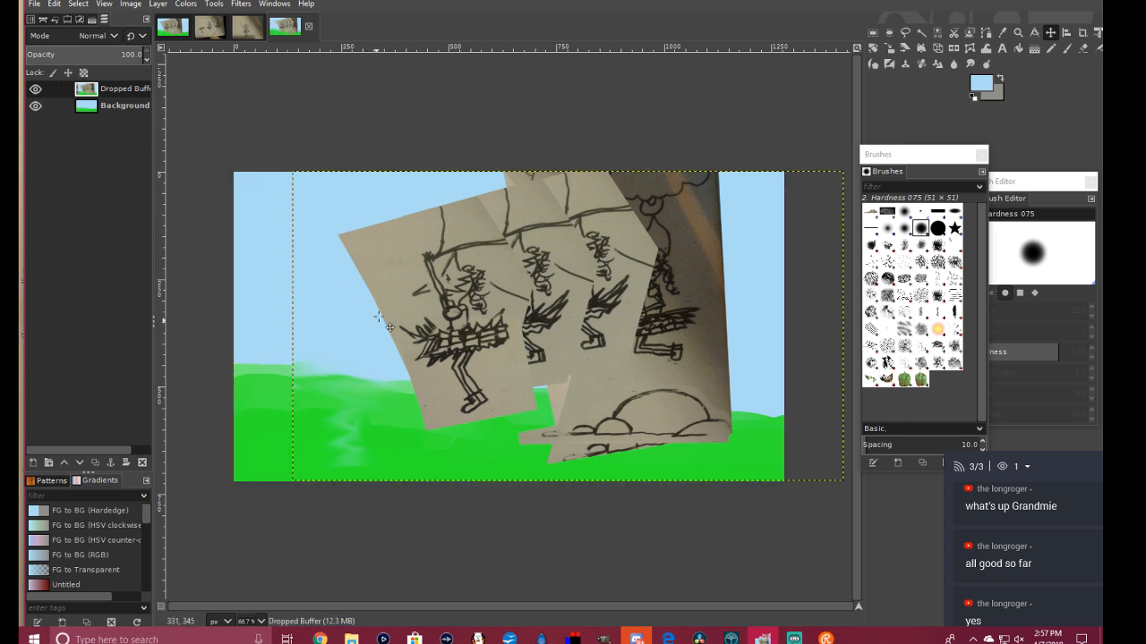
Step: Merge the dropped composite layer down onto the background and smudge the seam where the hills meet near the left edge
right_click(411, 300)
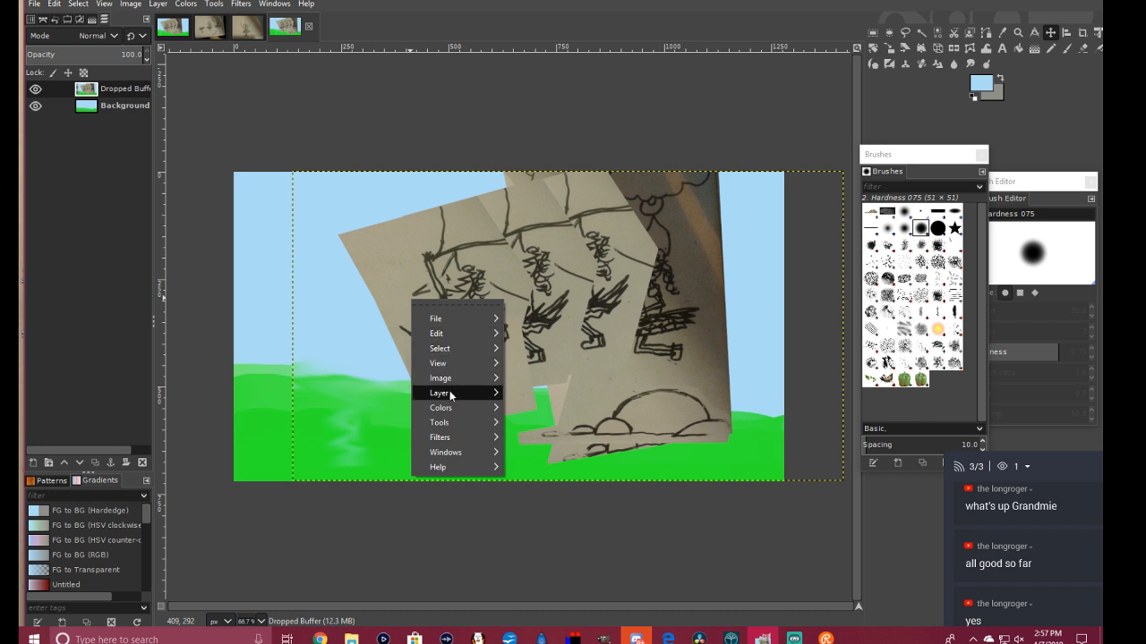
mouse_move(450, 394)
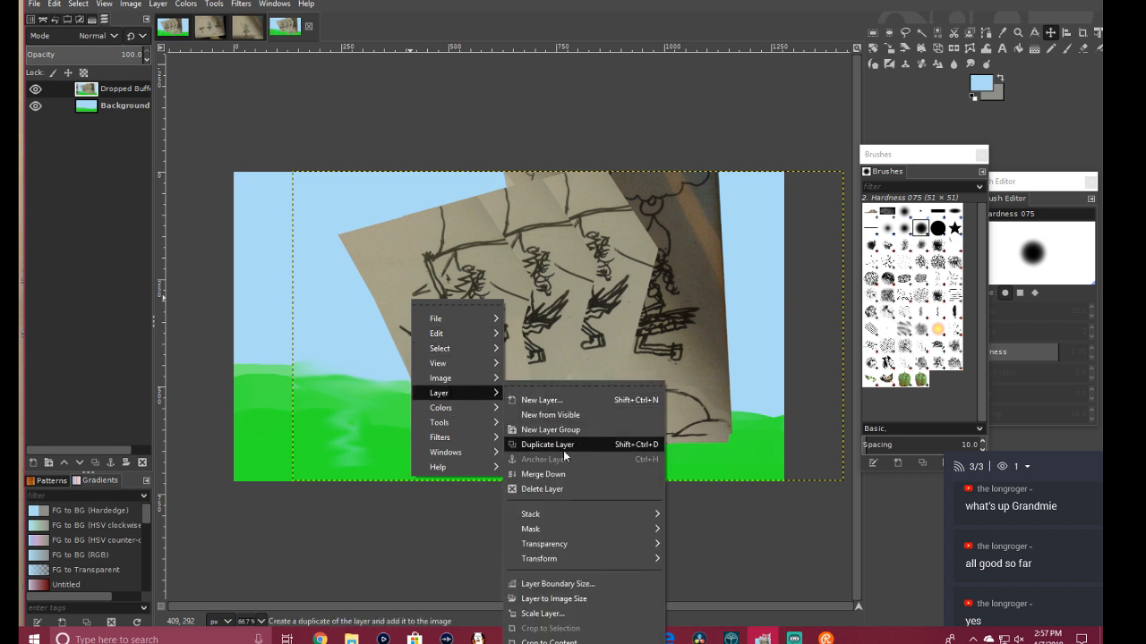
left_click(553, 476)
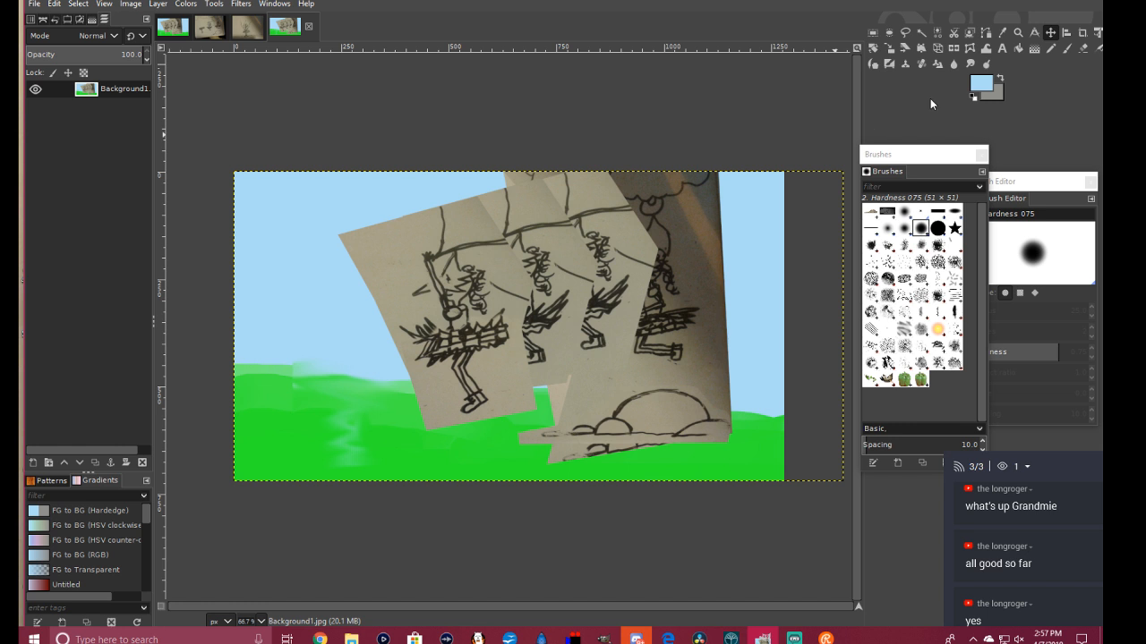
left_click(970, 63)
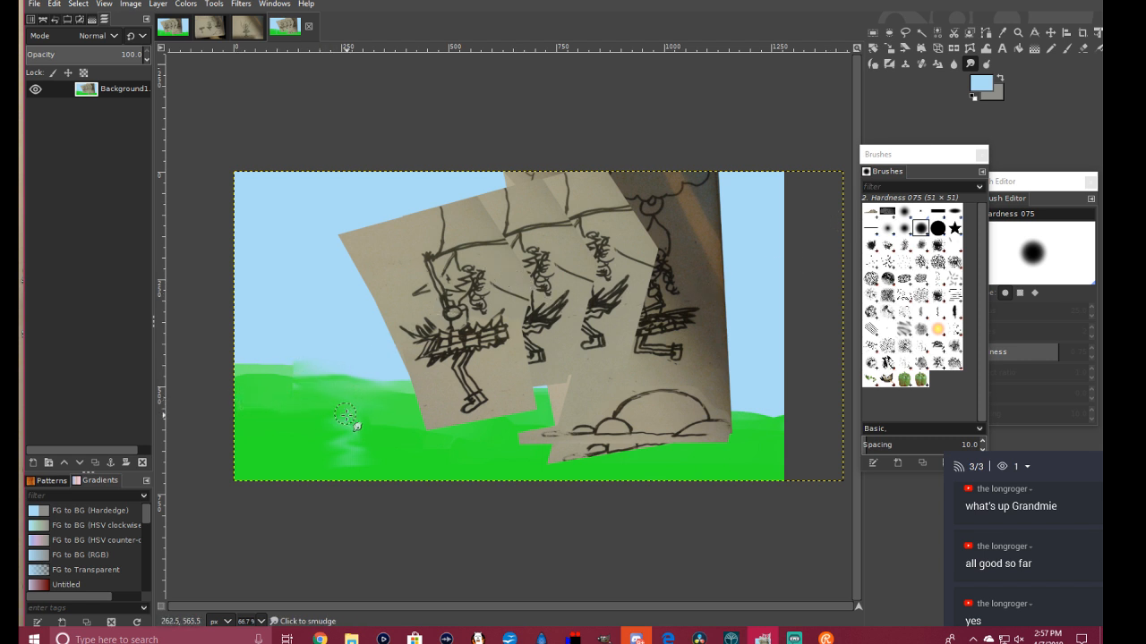
mouse_move(335, 384)
left_mouse_down()
mouse_move(251, 368)
mouse_move(277, 361)
mouse_move(327, 383)
mouse_move(259, 369)
mouse_move(220, 377)
mouse_move(301, 391)
mouse_move(484, 457)
mouse_move(457, 317)
mouse_move(315, 340)
mouse_move(273, 377)
mouse_move(270, 362)
mouse_move(341, 366)
mouse_move(289, 362)
mouse_move(336, 377)
mouse_move(250, 358)
mouse_move(345, 379)
mouse_move(209, 372)
left_mouse_up()
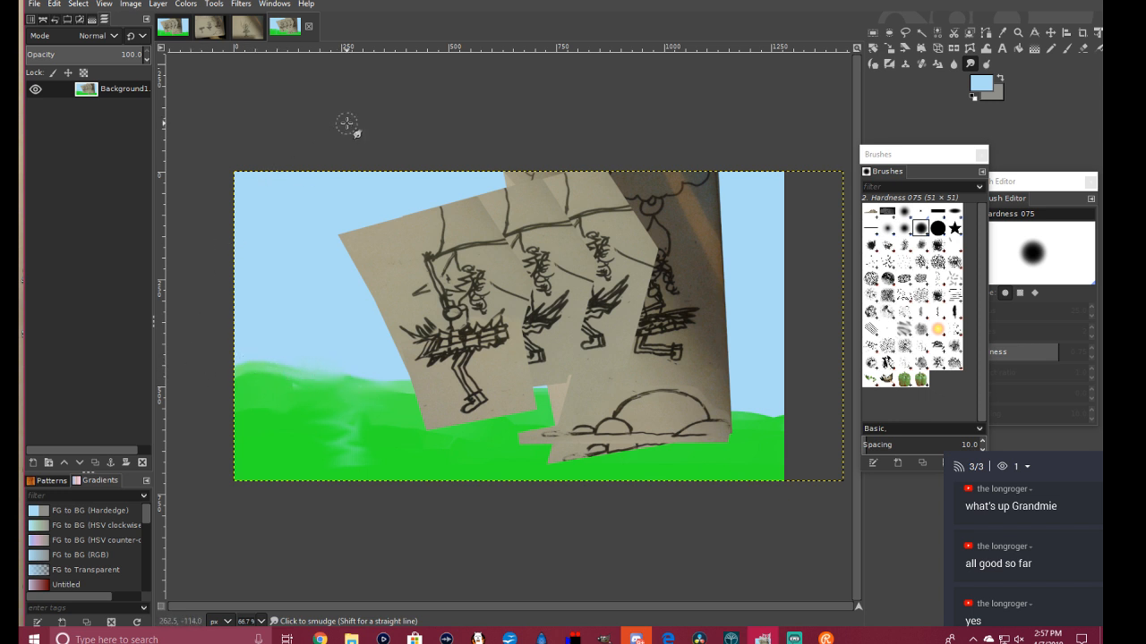
Step: Close the Fox21A and moveflower19.jpg images, discarding their unsaved changes
left_click(173, 30)
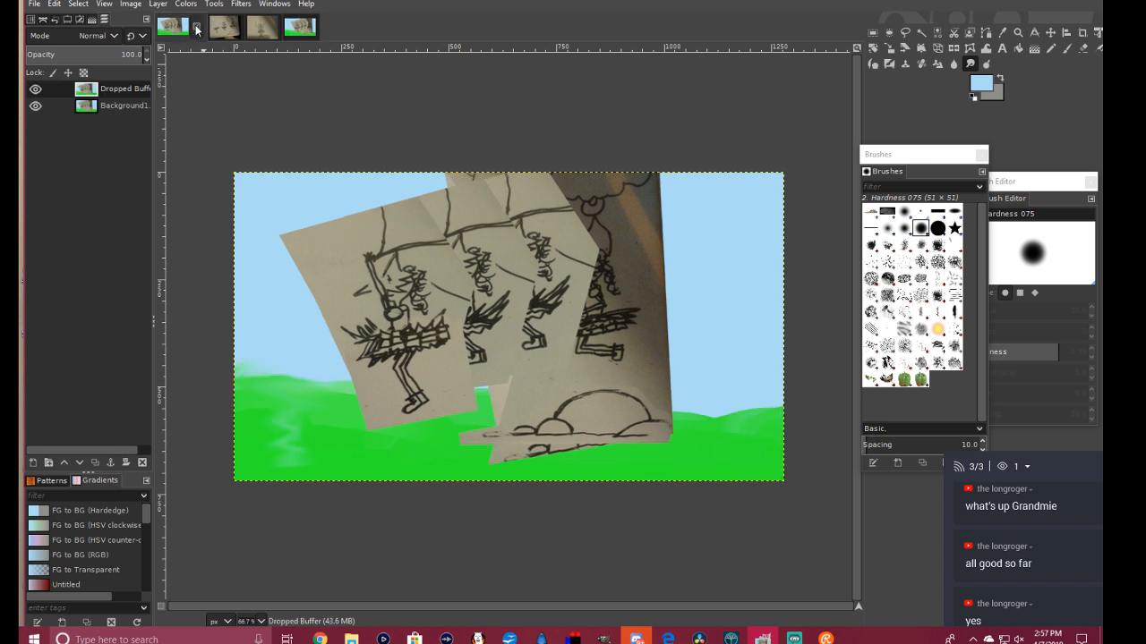
left_click(197, 29)
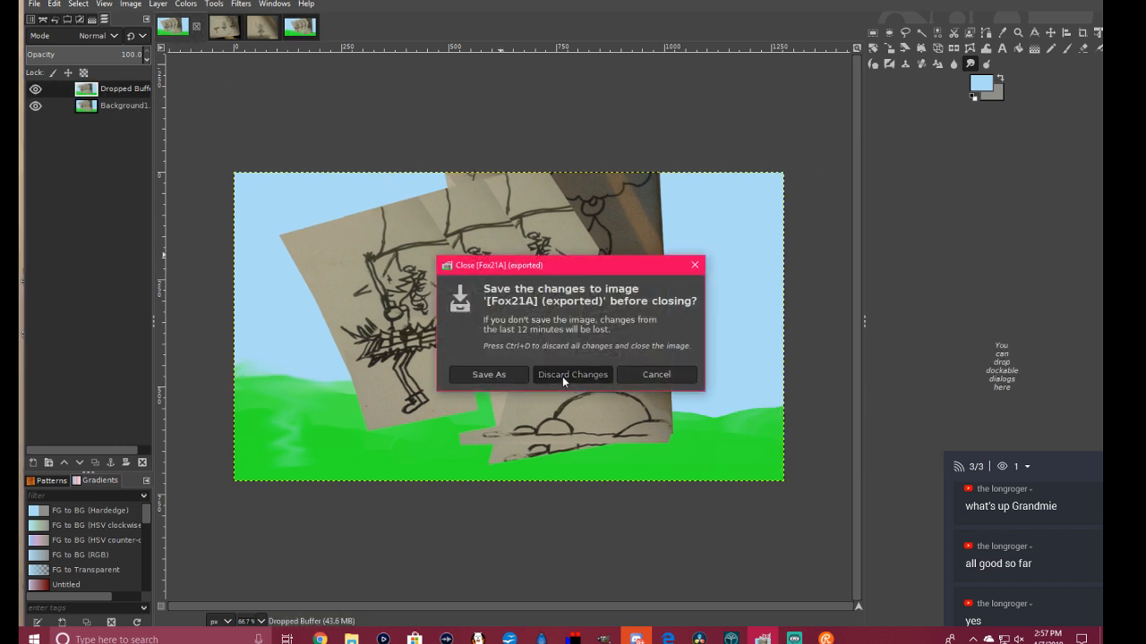
left_click(562, 376)
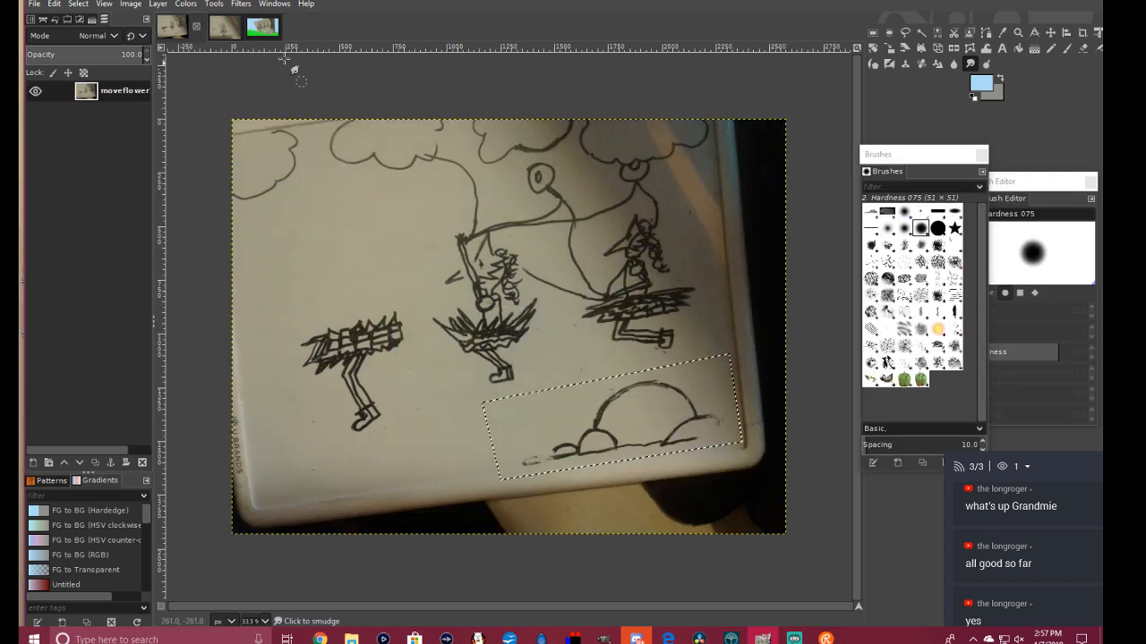
left_click(197, 29)
left_click(616, 376)
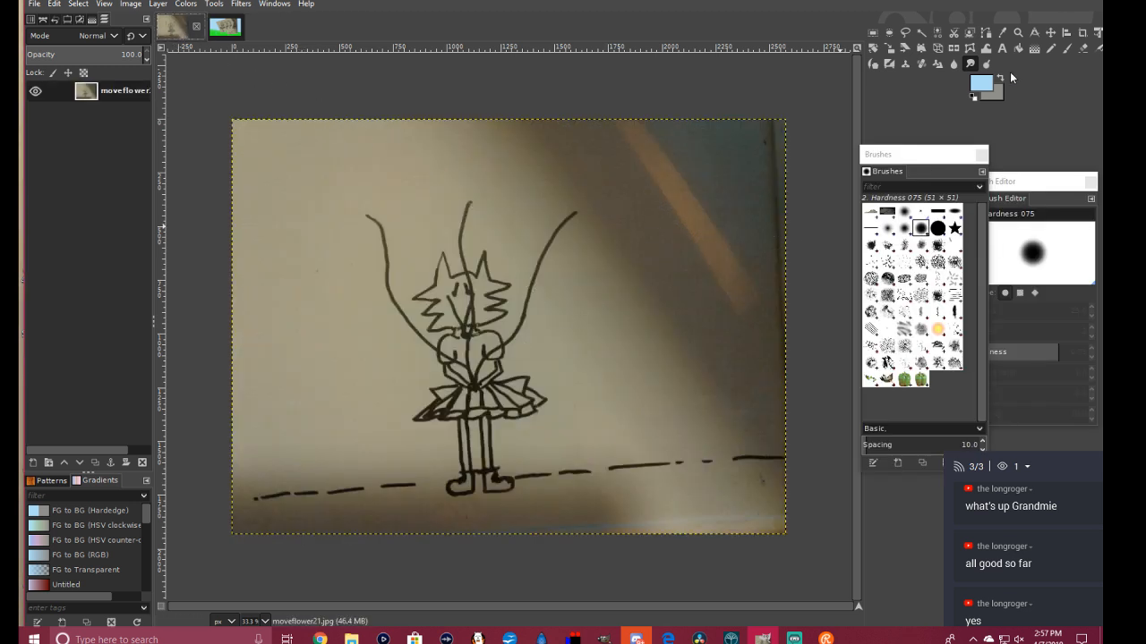
Step: Draw a closed polygonal Free Select outline around the standing fox and its three strings in moveflower21.jpg
left_click(906, 34)
left_click(344, 197)
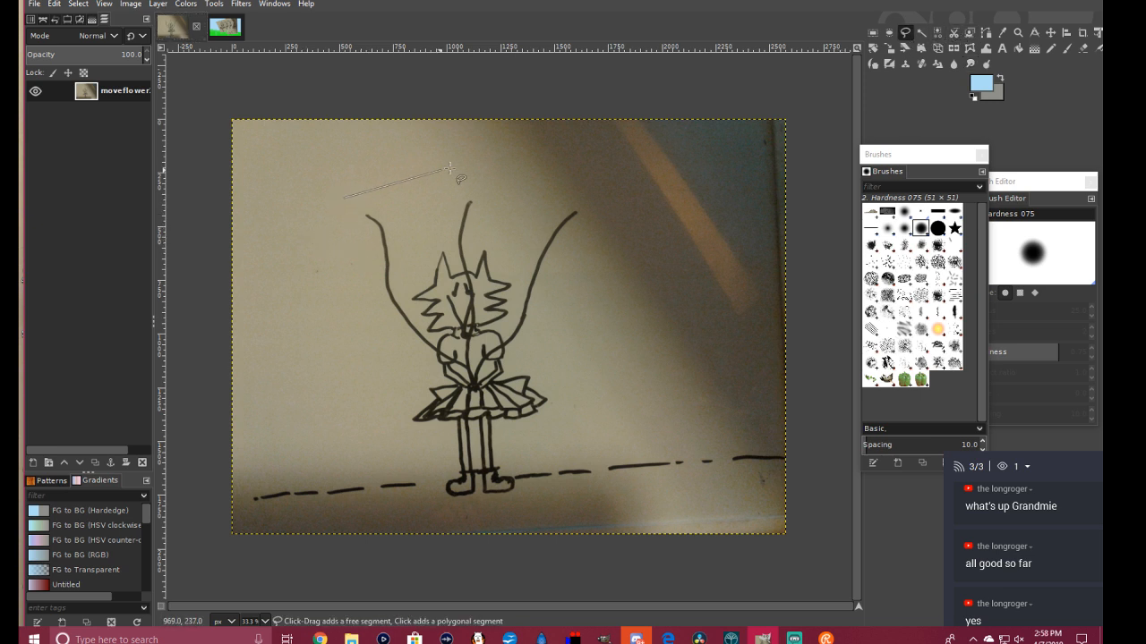
left_click(467, 168)
left_click(620, 211)
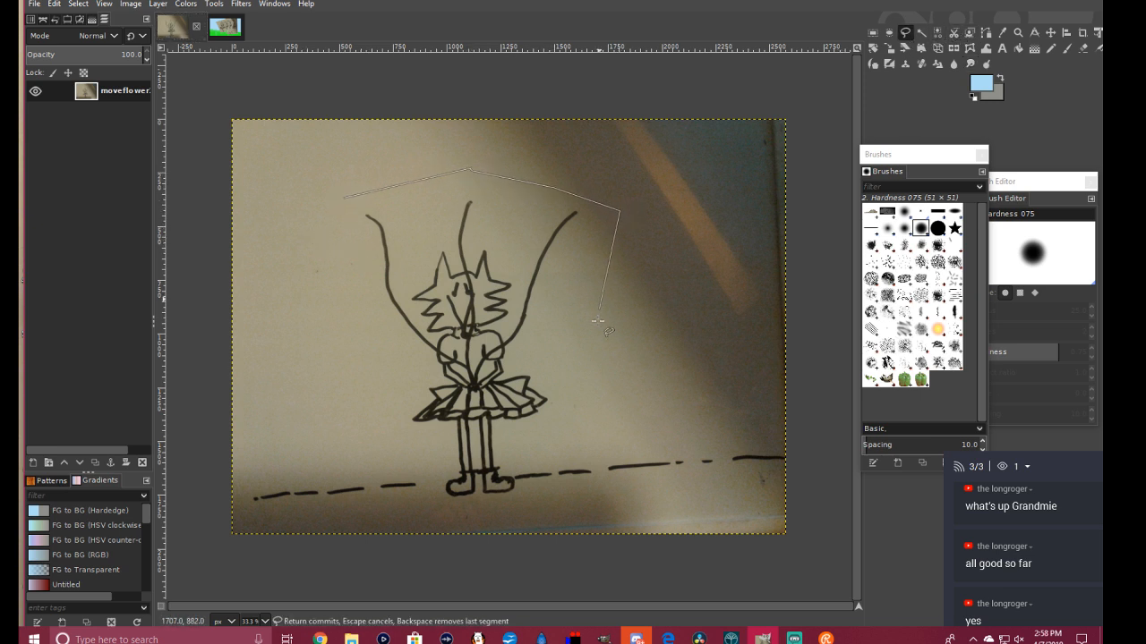
left_click(530, 507)
left_click(418, 510)
left_click(344, 197)
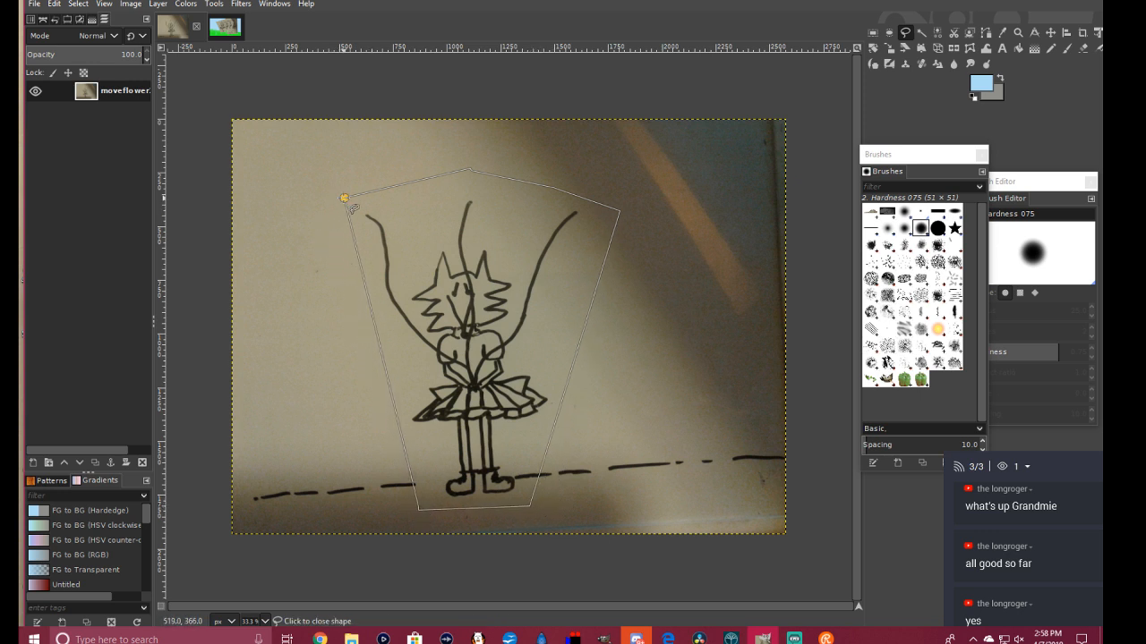
Step: Copy the selected standing fox from the moveflower21.jpg sketch
left_click(1050, 32)
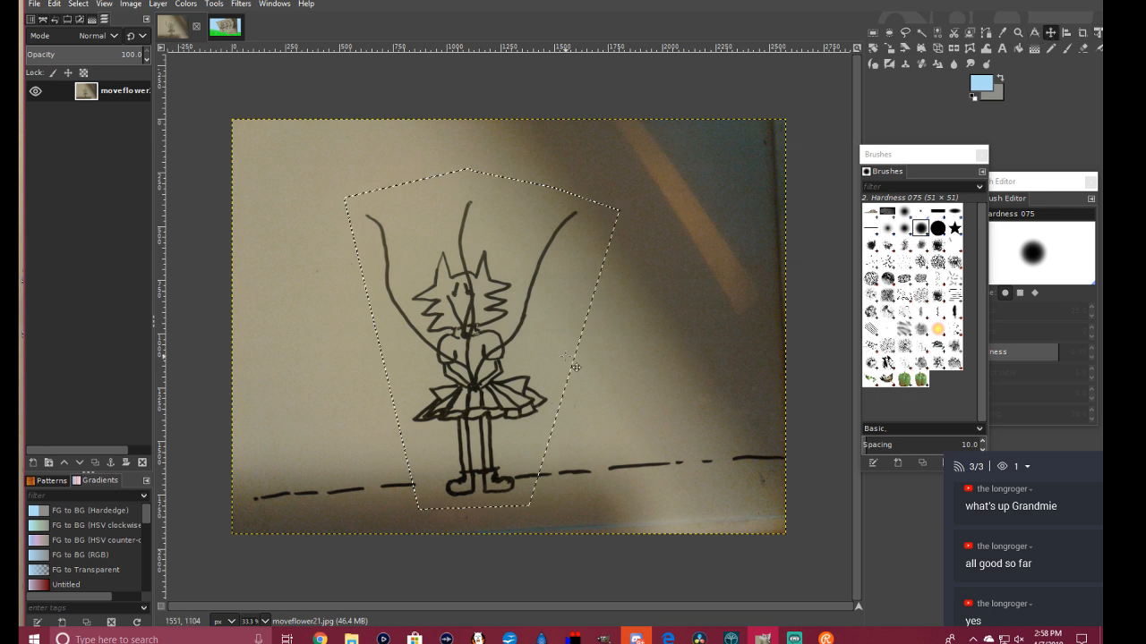
right_click(494, 304)
mouse_move(546, 341)
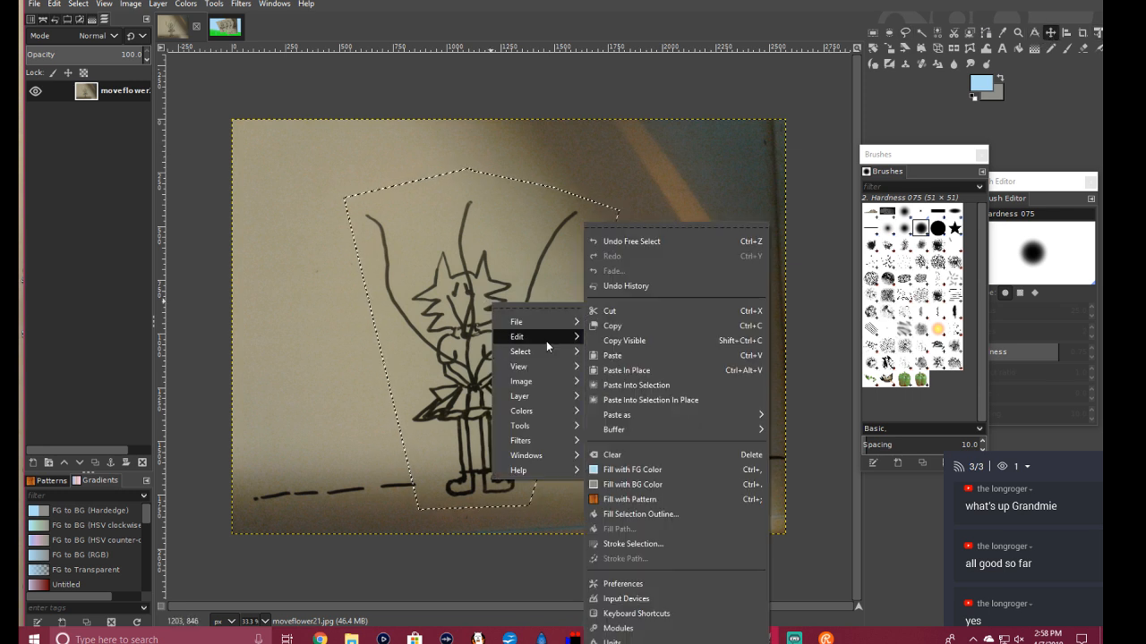
left_click(649, 326)
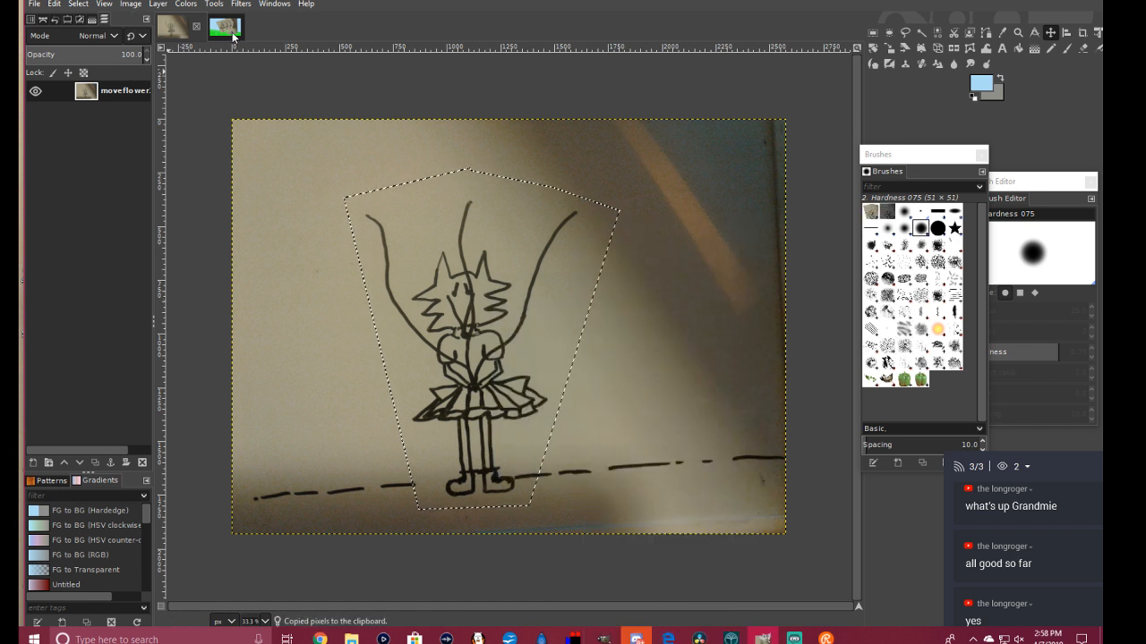
Step: Paste the copied standing fox into the Background1.jpg image as a floating selection
left_click(224, 28)
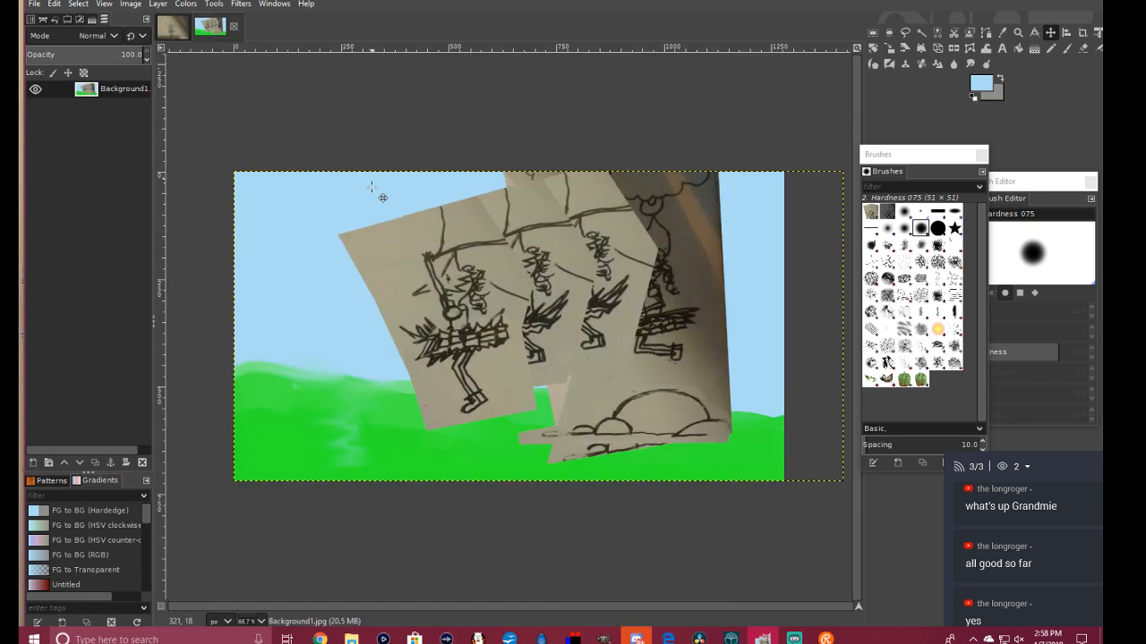
right_click(476, 298)
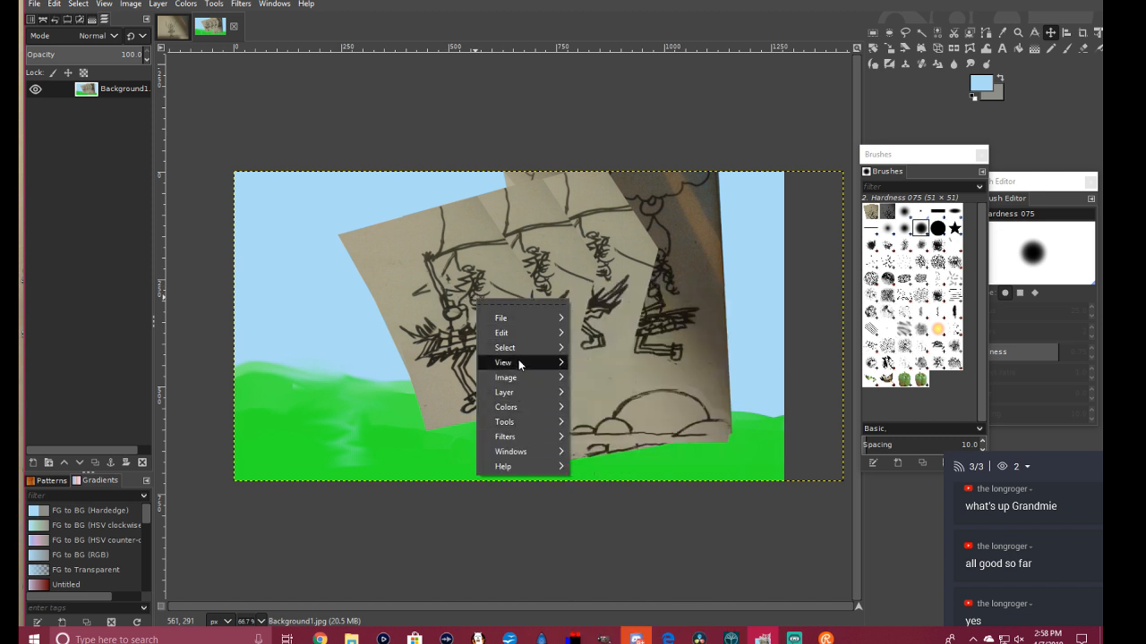
mouse_move(515, 341)
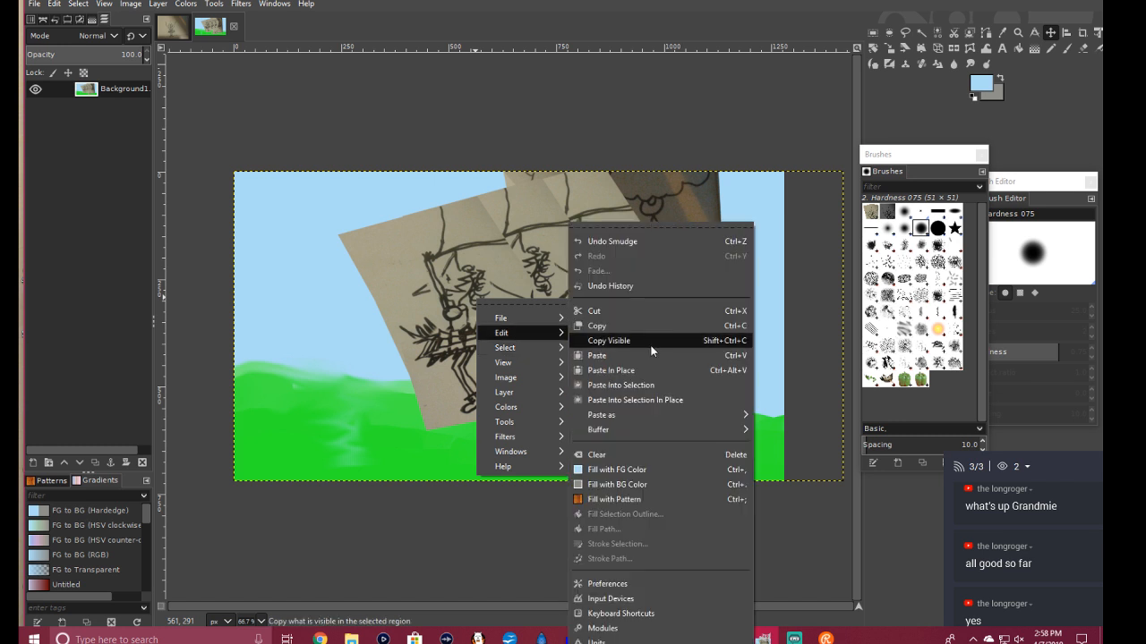
left_click(611, 354)
Step: Scale the pasted standing fox down to 621 × 684 pixels
left_click(890, 49)
left_click(369, 134)
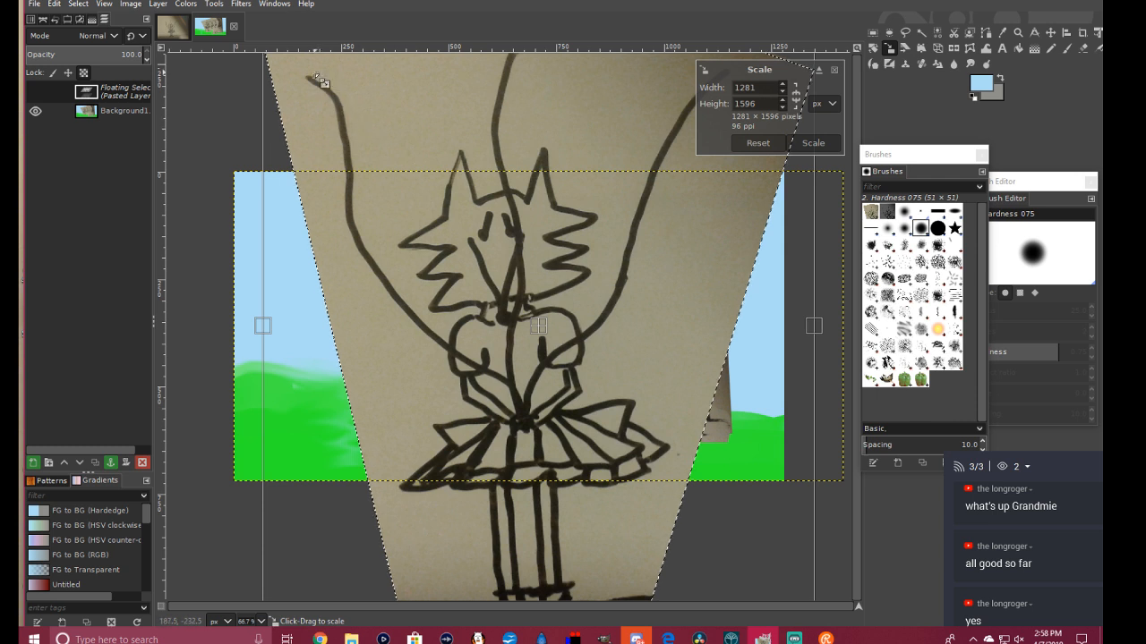
left_click_drag(312, 79, 591, 461)
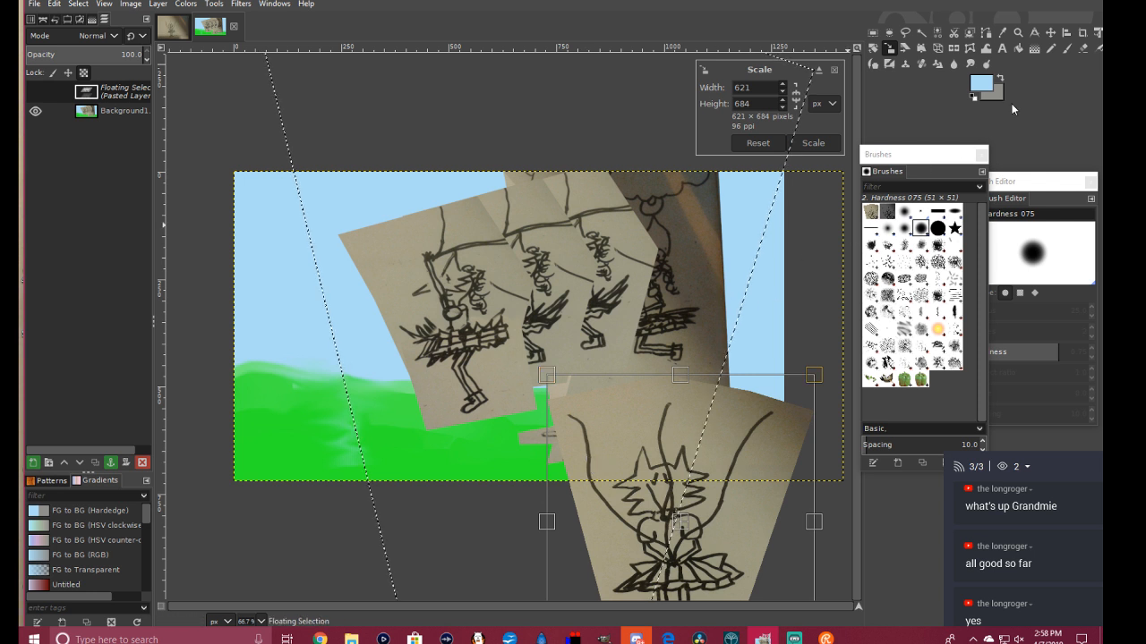
left_click(822, 143)
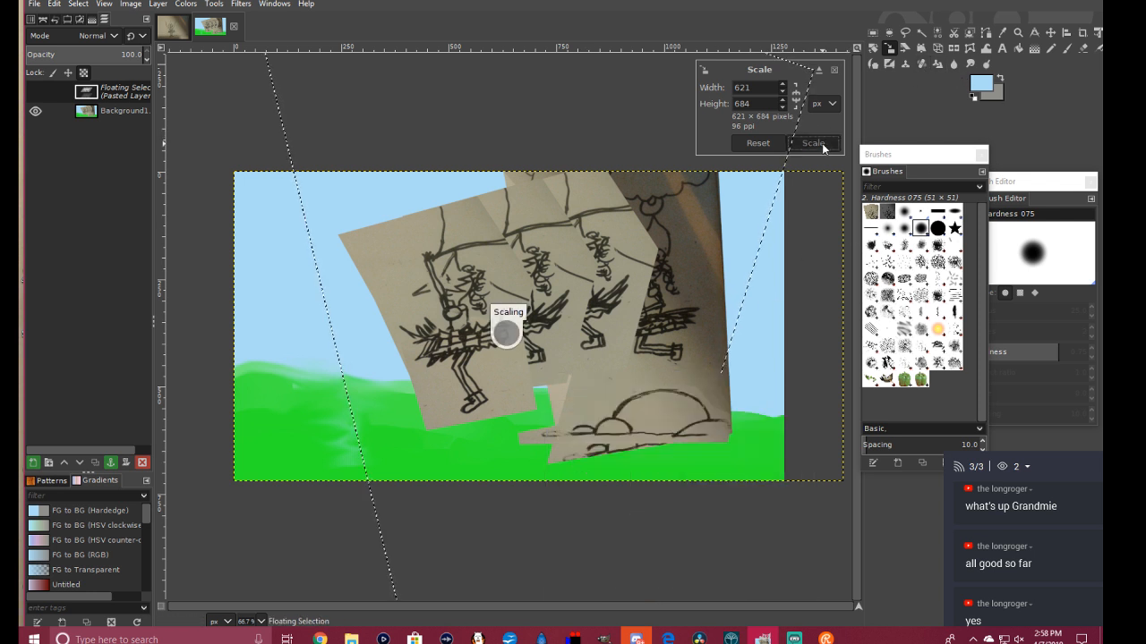
Step: Move the pasted fox over the leftmost fox of the composite and rotate it by 4.86 degrees
left_click(1049, 32)
left_click_drag(711, 461, 490, 247)
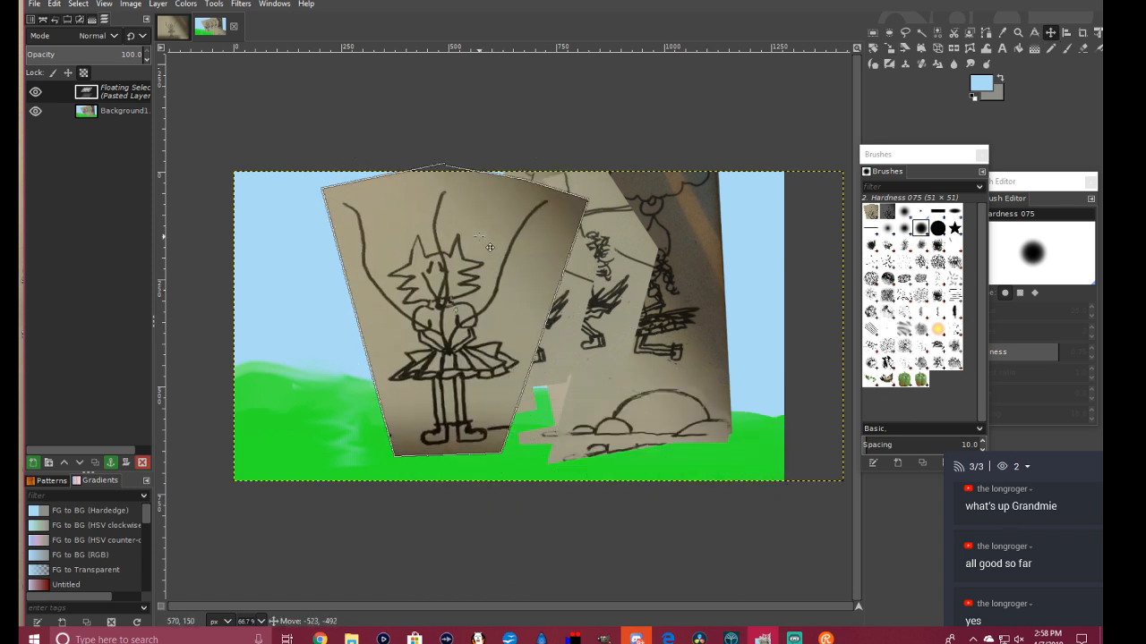
left_click(874, 50)
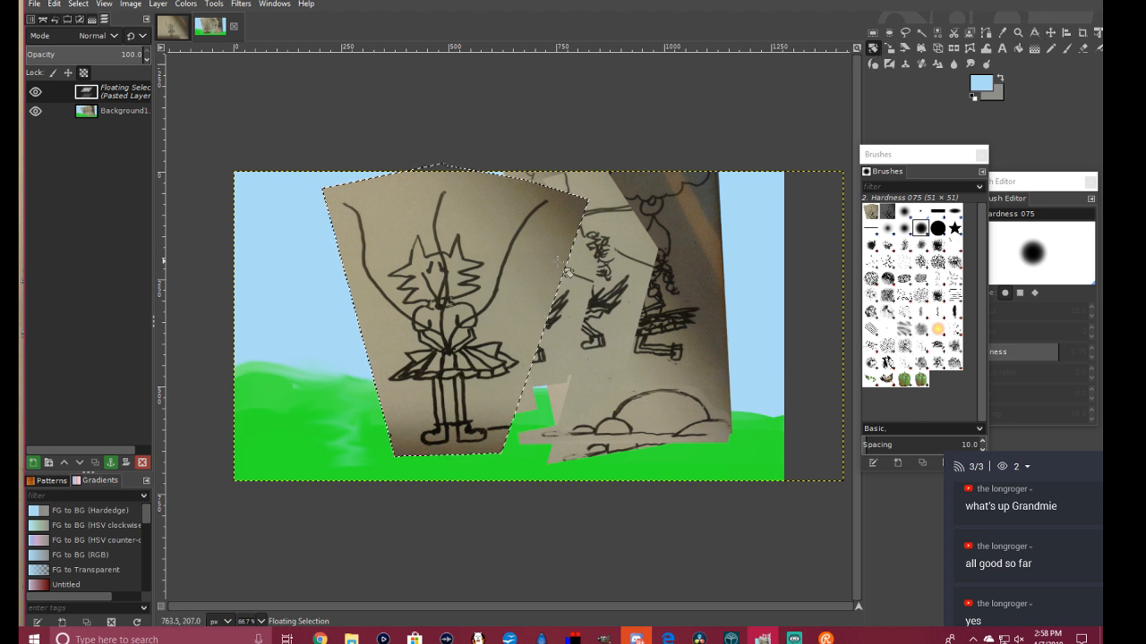
left_click_drag(525, 256, 532, 265)
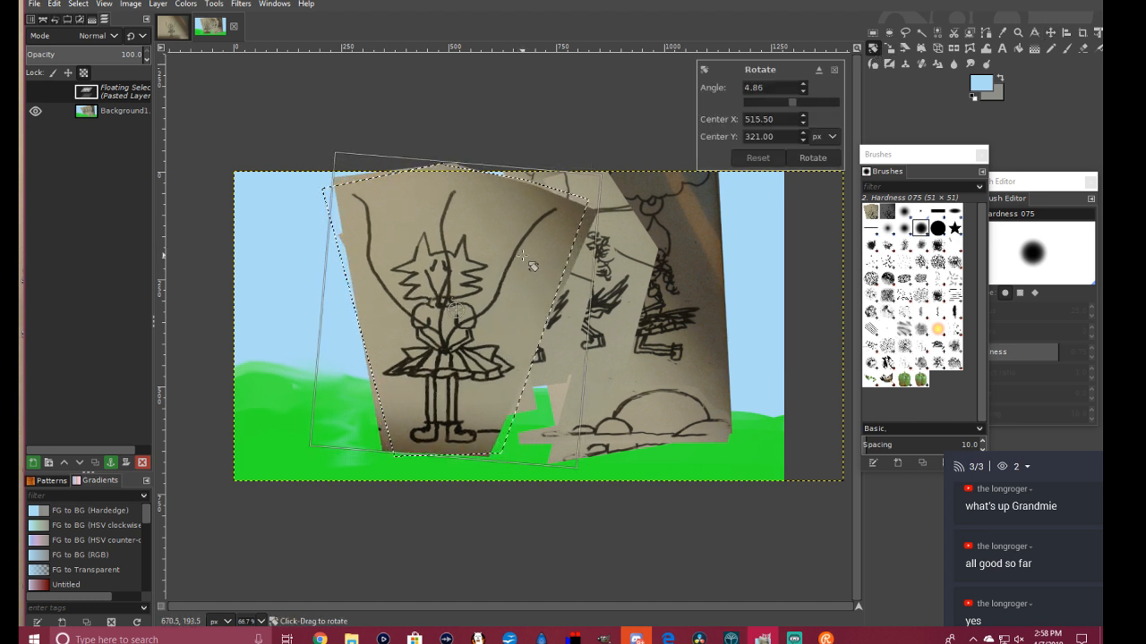
left_click(810, 157)
Step: Scale the rotated standing fox down further to 506 × 544 pixels
left_click(889, 49)
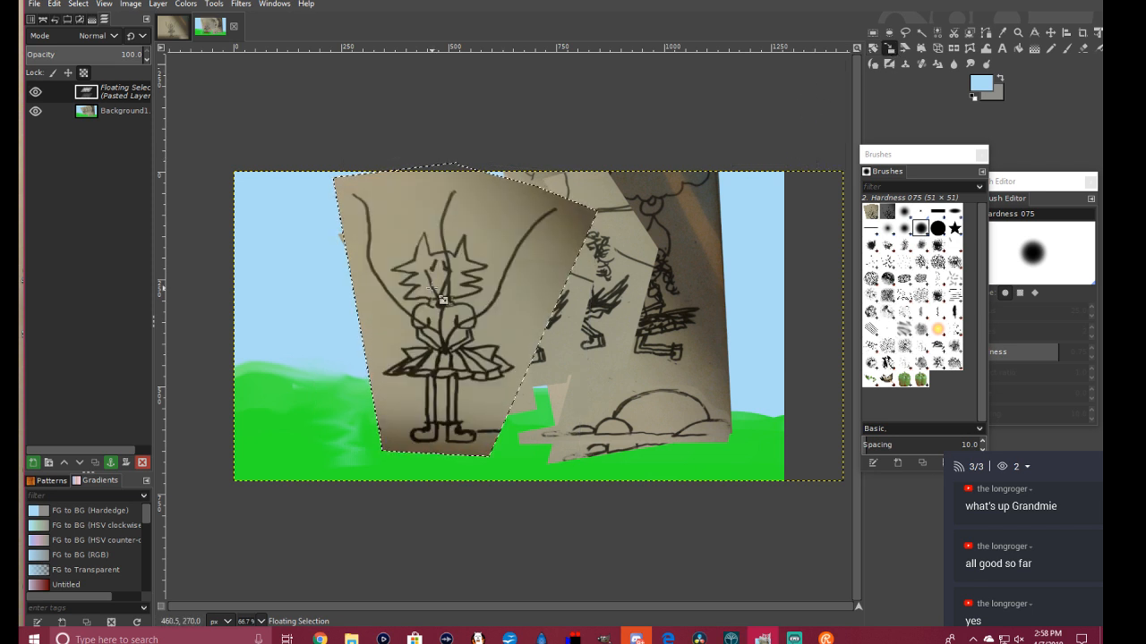
left_click(415, 261)
left_click_drag(306, 156, 385, 246)
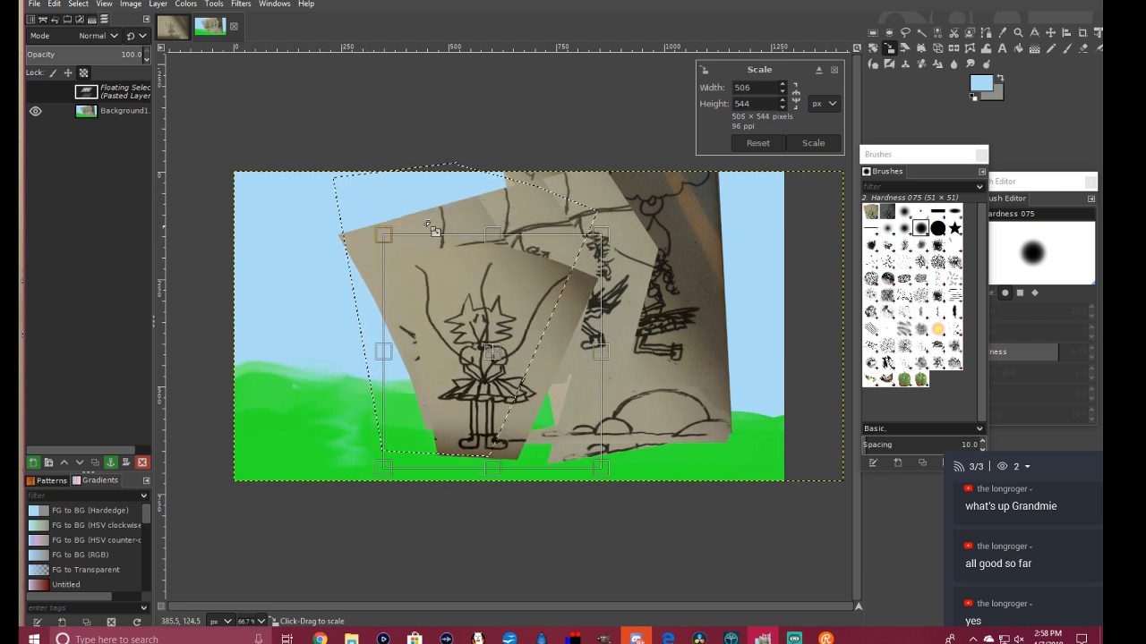
left_click(814, 143)
Step: Shift the floating fox about 51 pixels left and 51 pixels up so it covers the leftmost fox
left_click(1051, 33)
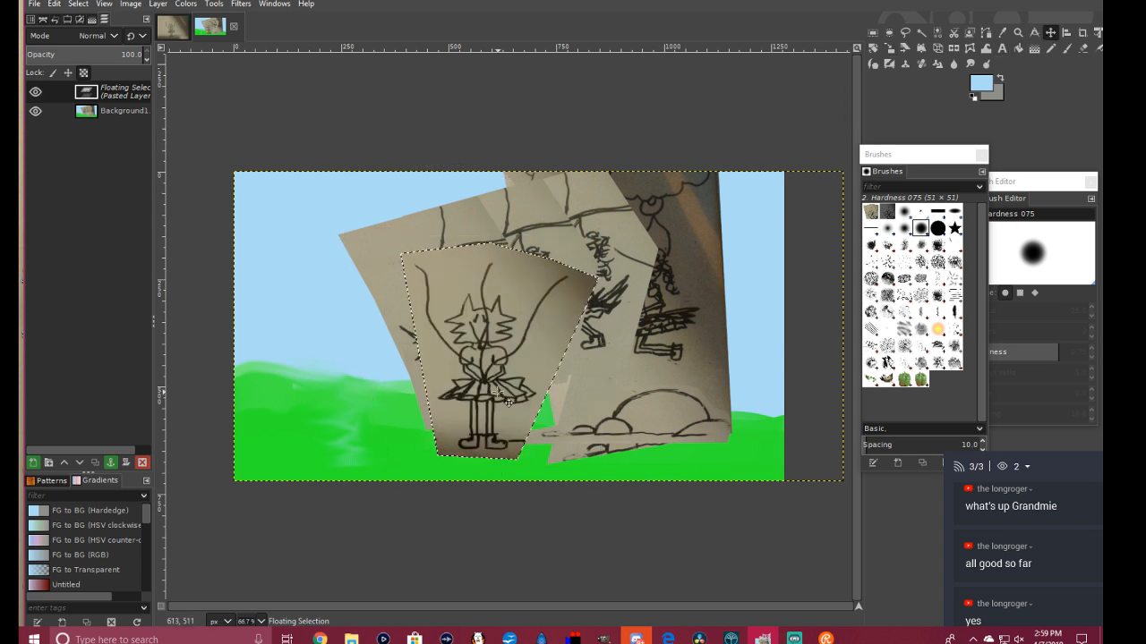
left_click_drag(506, 432, 488, 382)
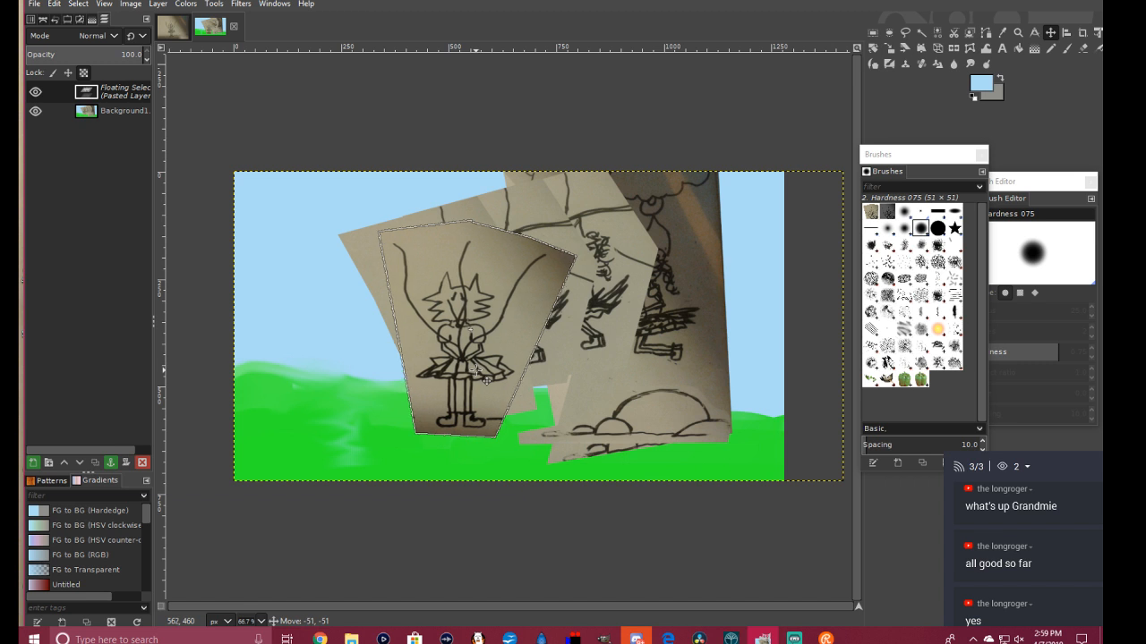
left_click_drag(486, 380, 486, 380)
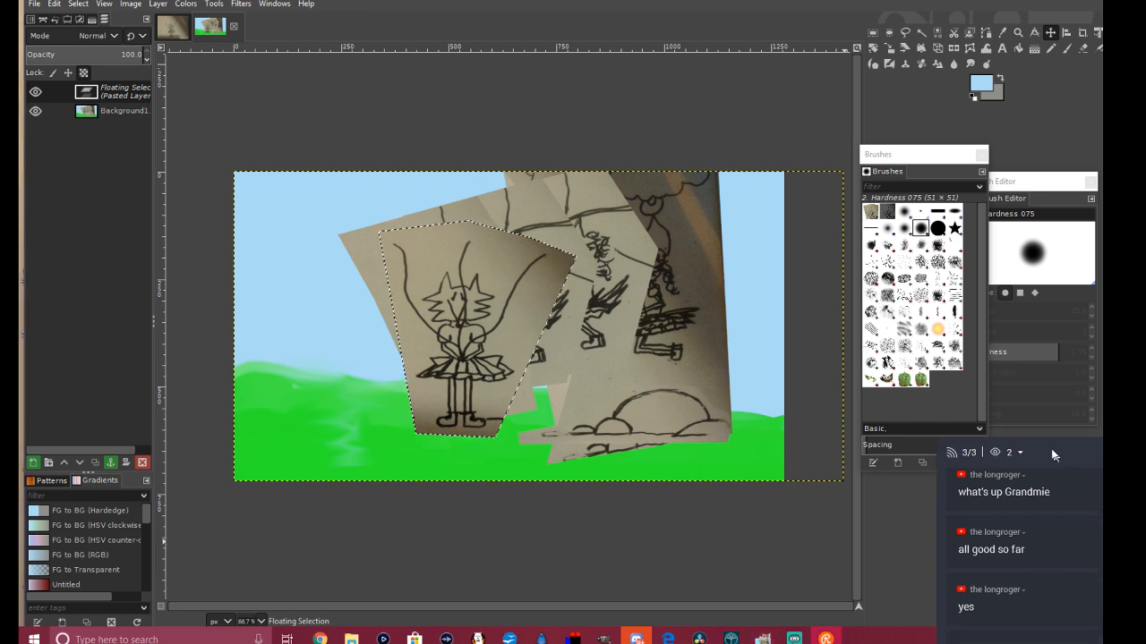
Step: Reposition the overlapping chat window so that more of its messages can be read
left_click_drag(1056, 457, 1030, 400)
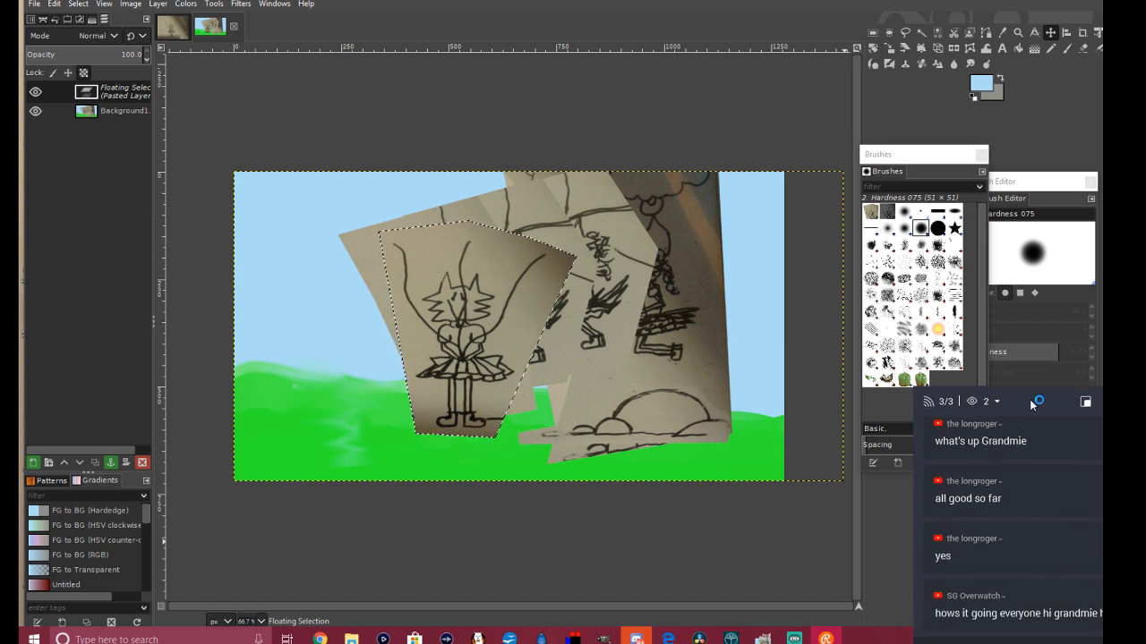
left_click_drag(1027, 405, 1001, 383)
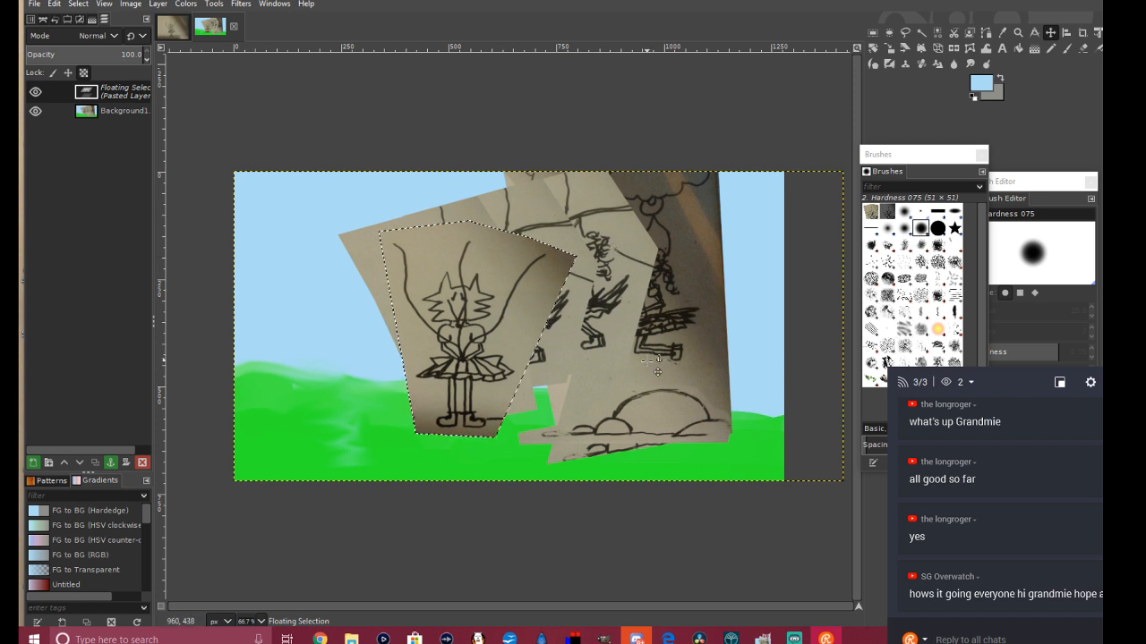
Step: Anchor the floating standing fox onto the background layer
right_click(94, 93)
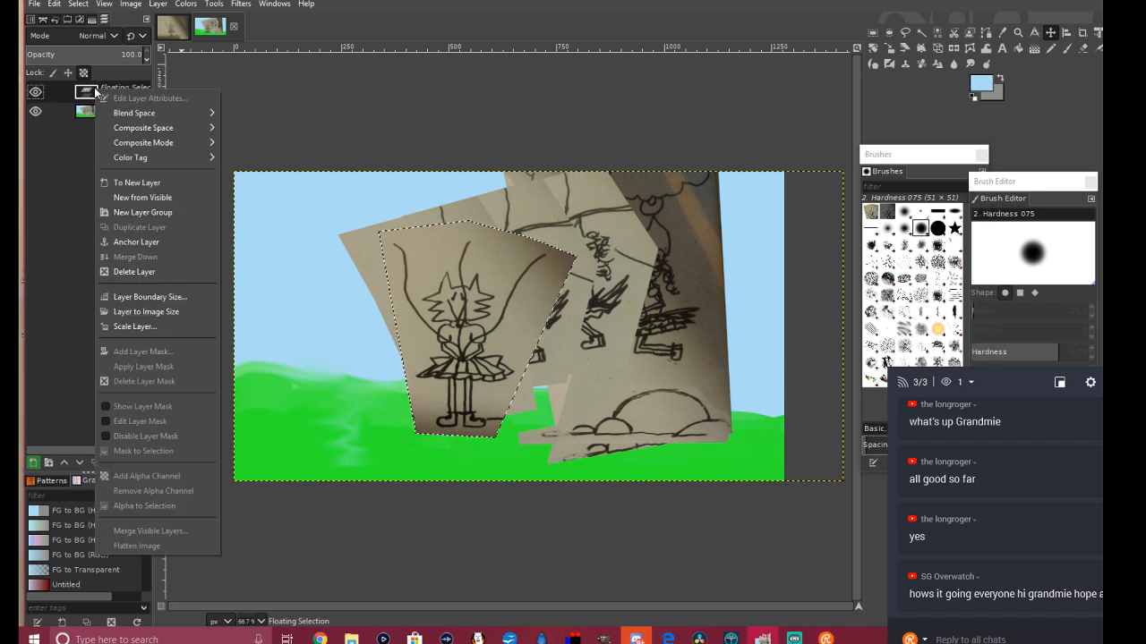
left_click(164, 241)
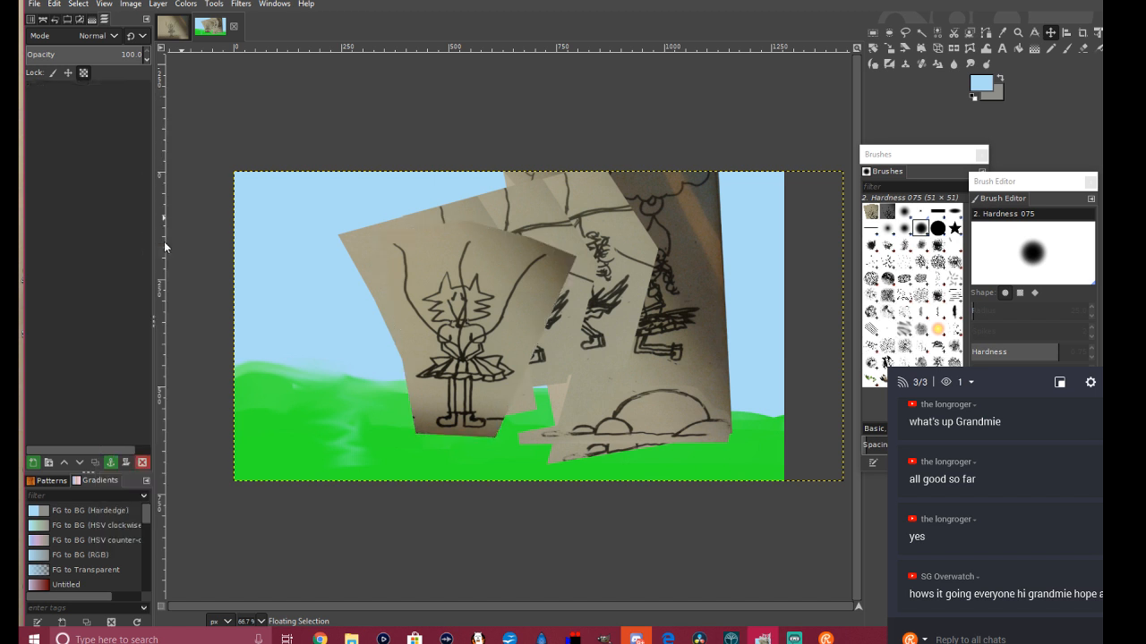
Step: Export the finished frame as Fox22.jpg to the MovingFox folder at JPEG quality 90
left_click(34, 3)
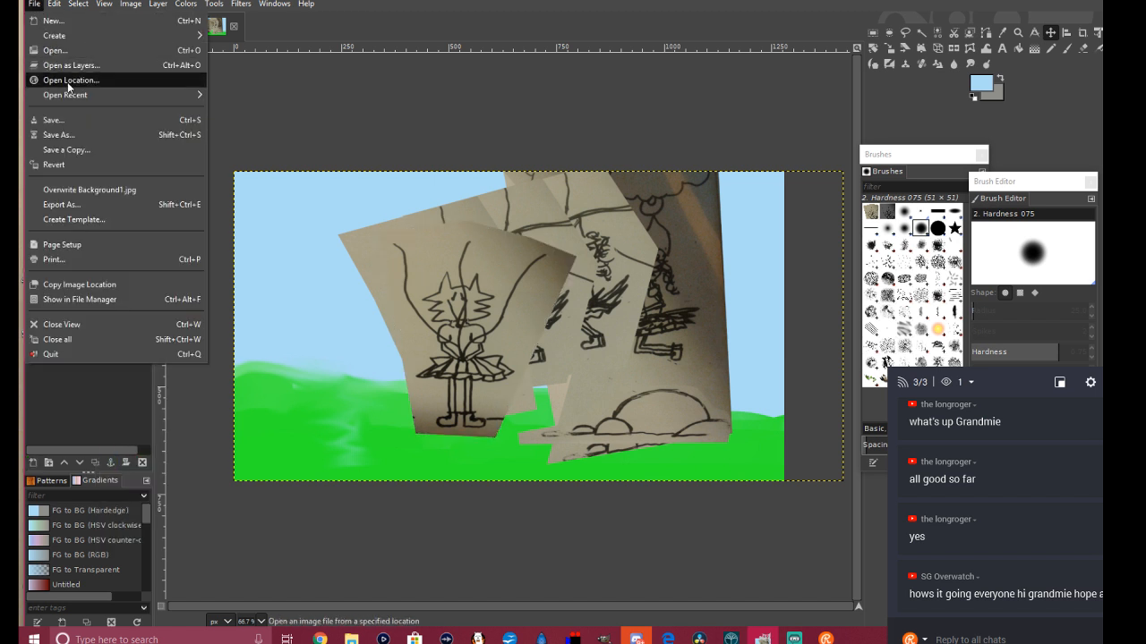
left_click(65, 205)
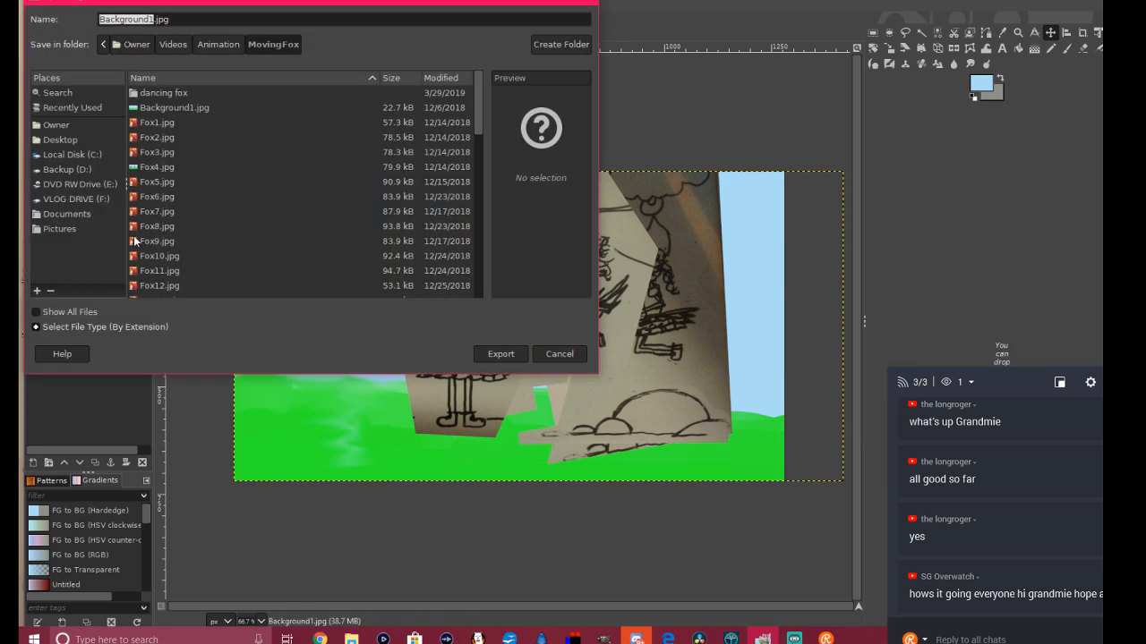
scroll(164, 277, "down", 5)
scroll(164, 276, "down", 2)
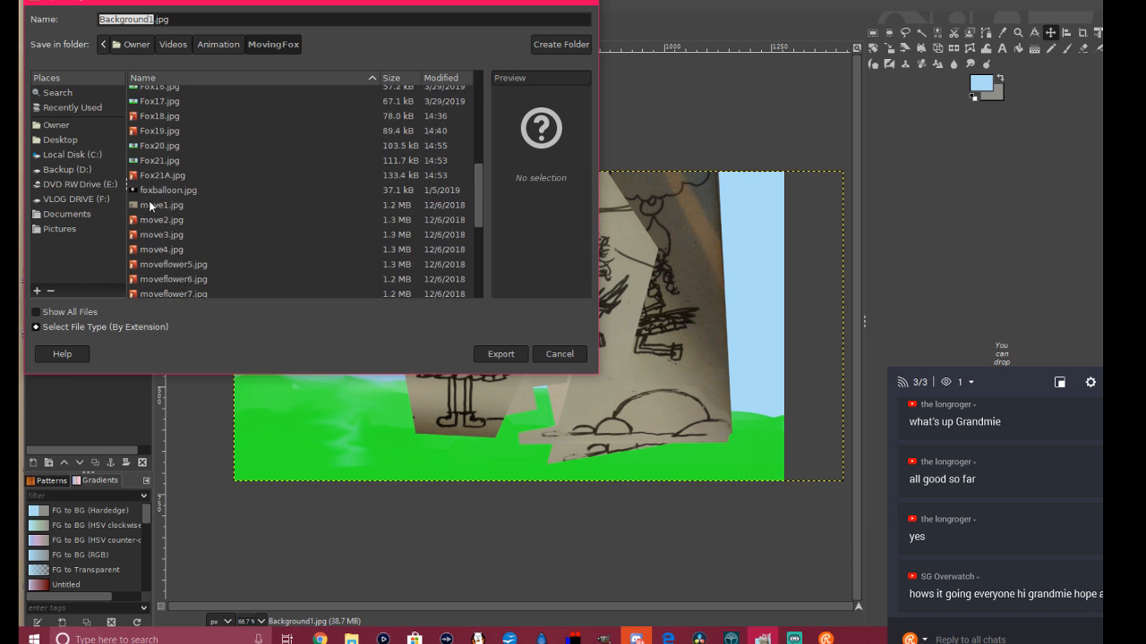
left_click(164, 177)
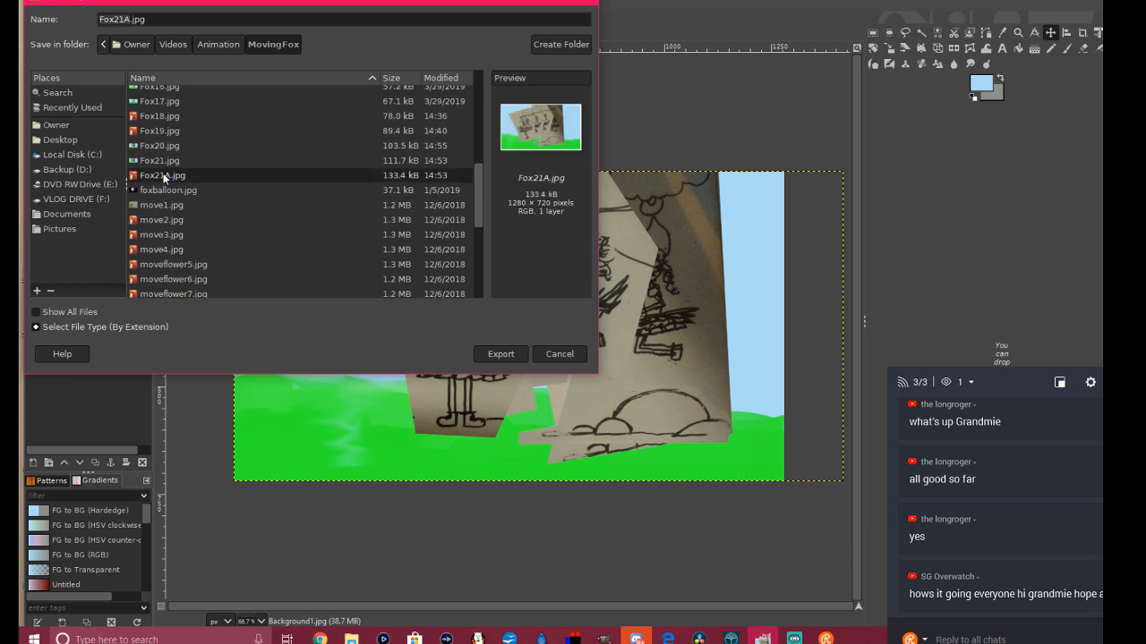
left_click(130, 18)
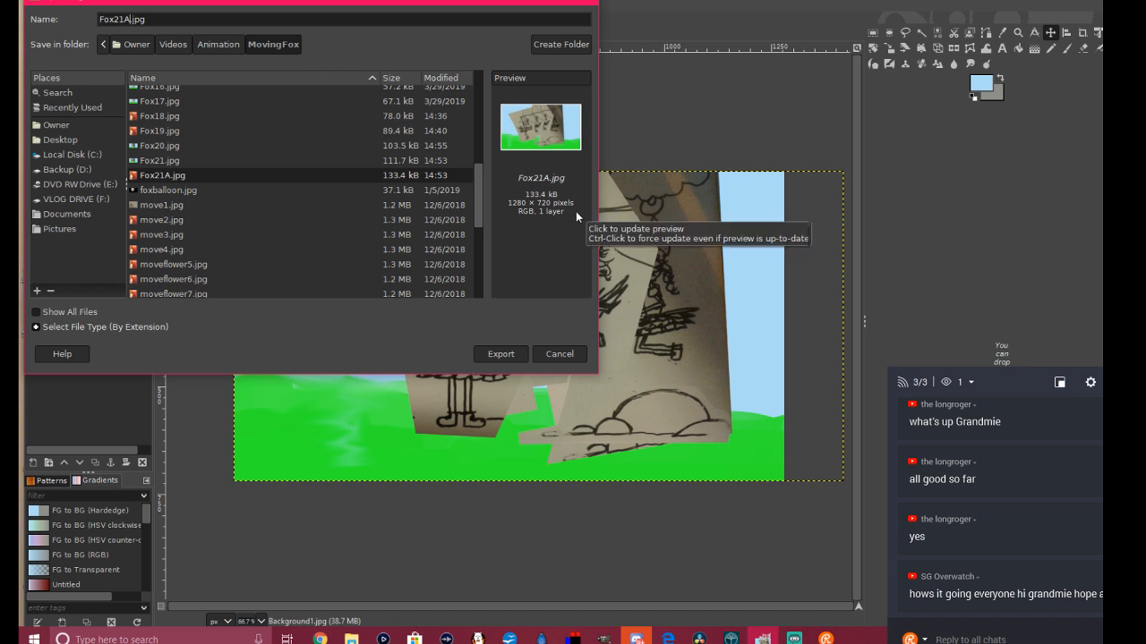
key("BackSpace")
key("BackSpace")
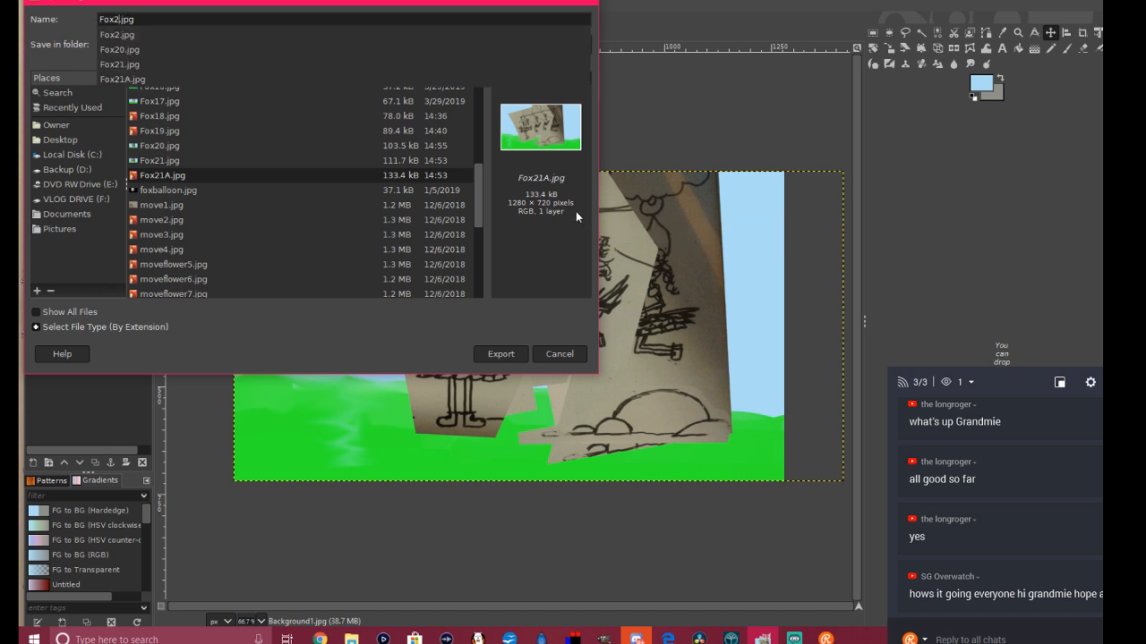
type("2")
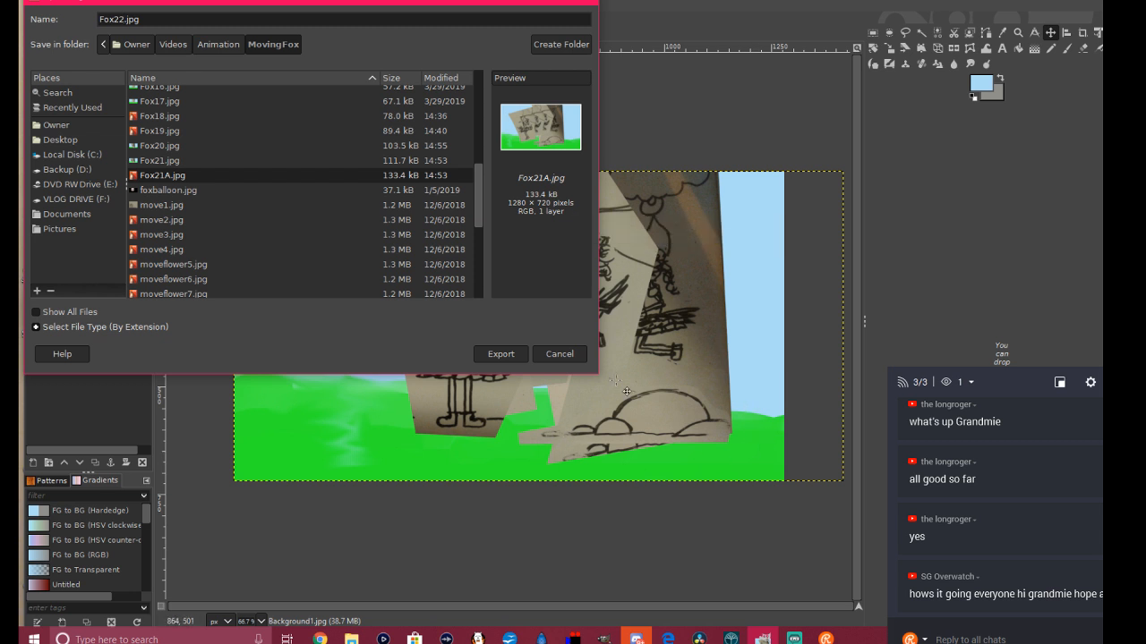
left_click(506, 354)
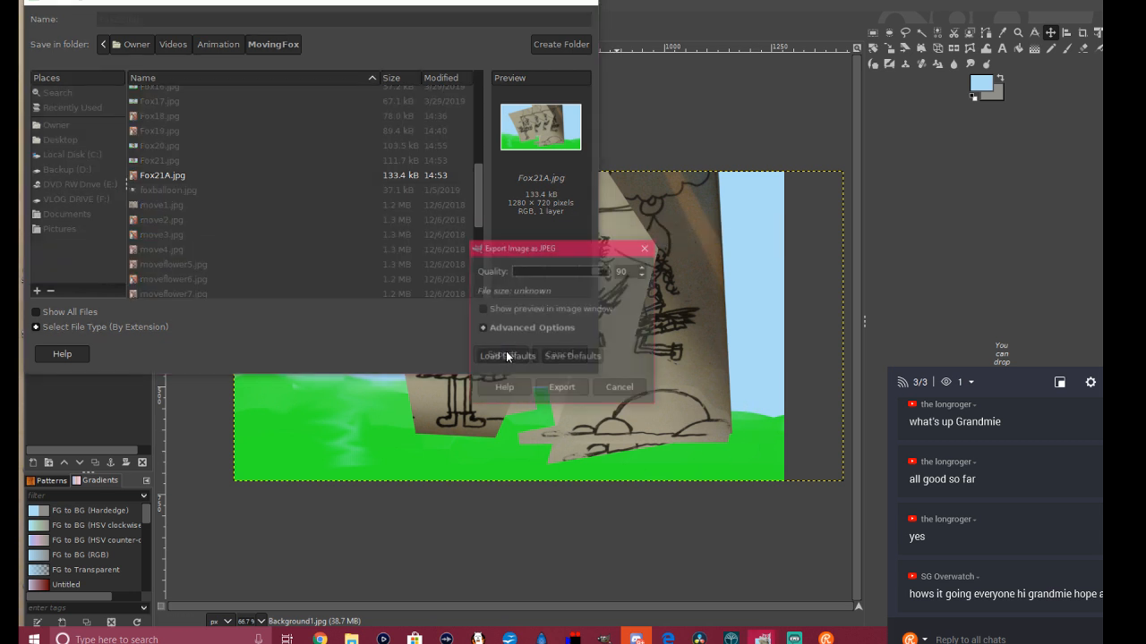
left_click(562, 389)
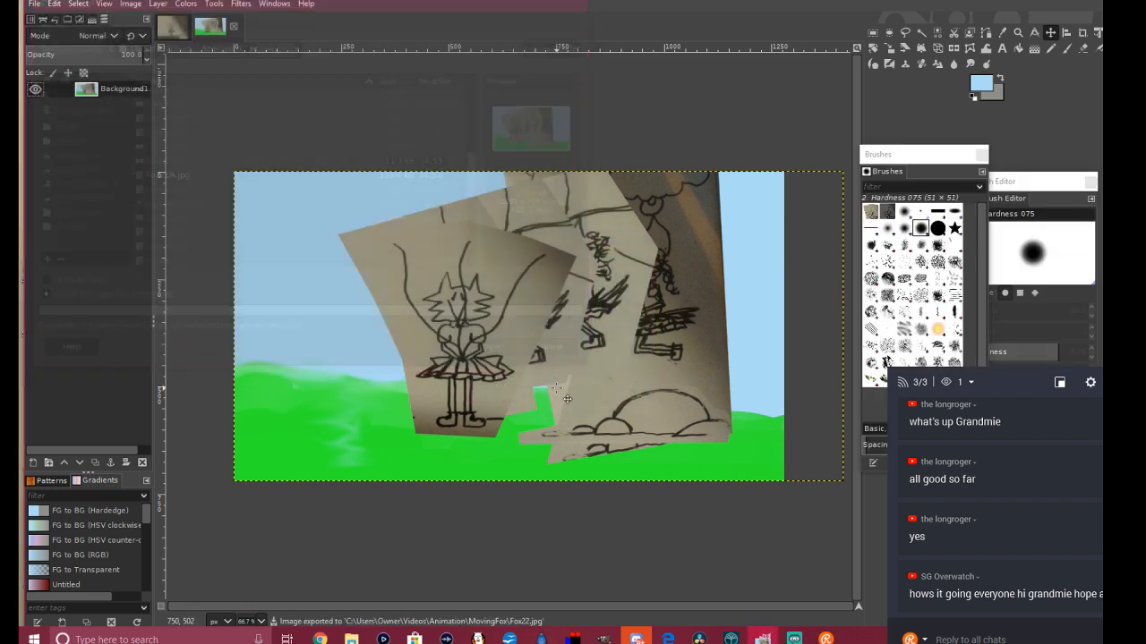
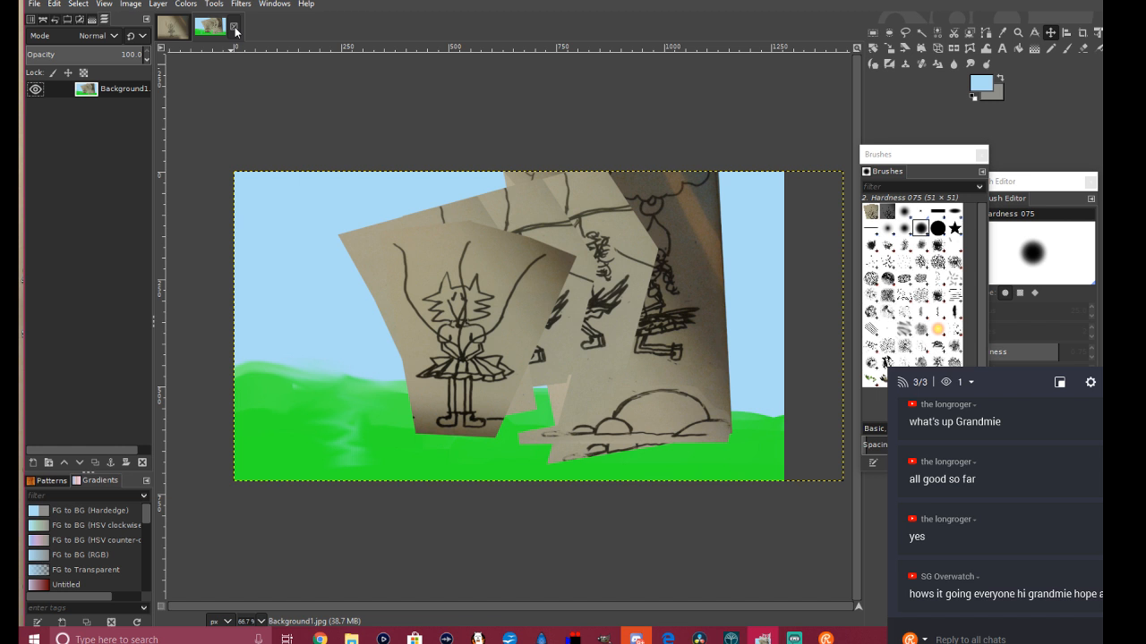
Step: Preview moveflower21.jpg and moveflower20.jpg in the MovingFox folder without opening either sketch
left_click(35, 3)
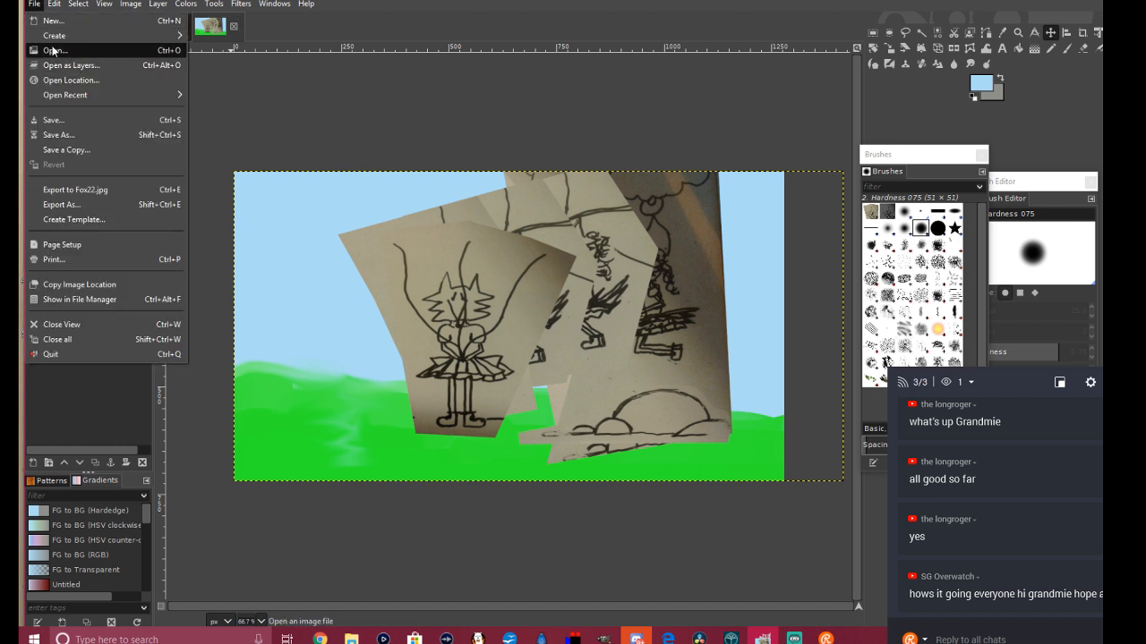
left_click(55, 50)
scroll(161, 202, "down", 5)
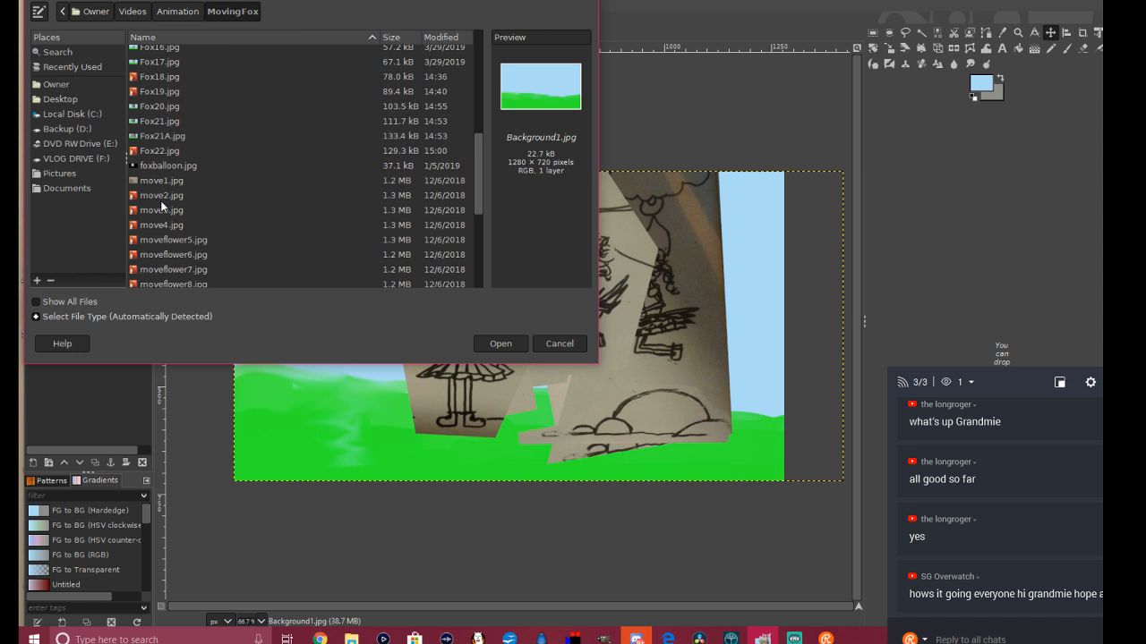
scroll(160, 200, "down", 1)
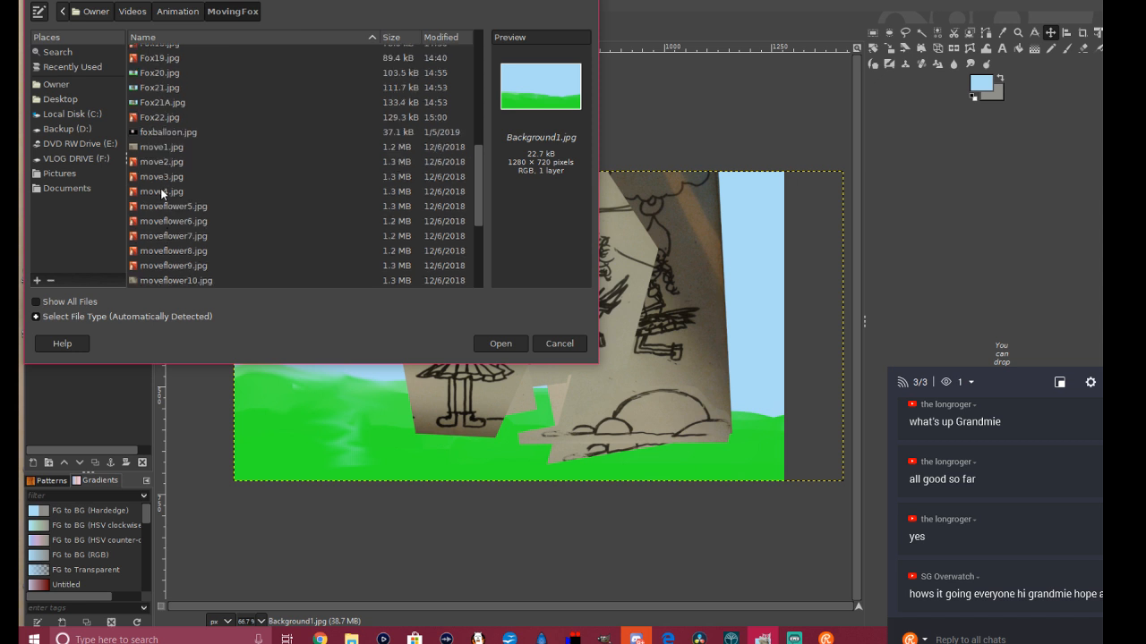
scroll(161, 193, "down", 6)
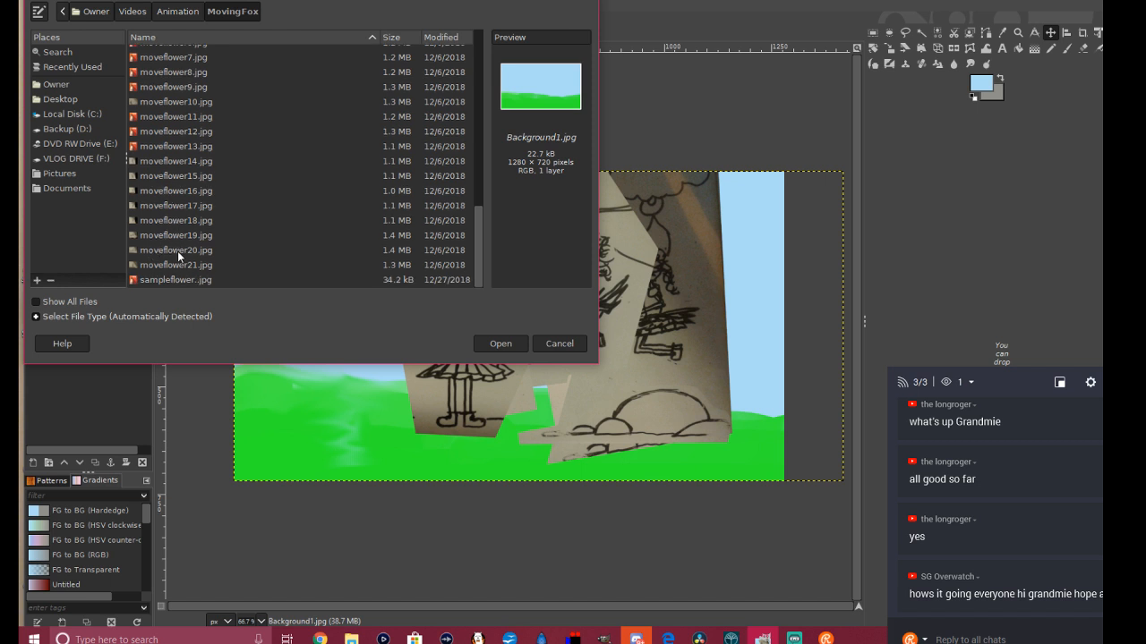
left_click(168, 265)
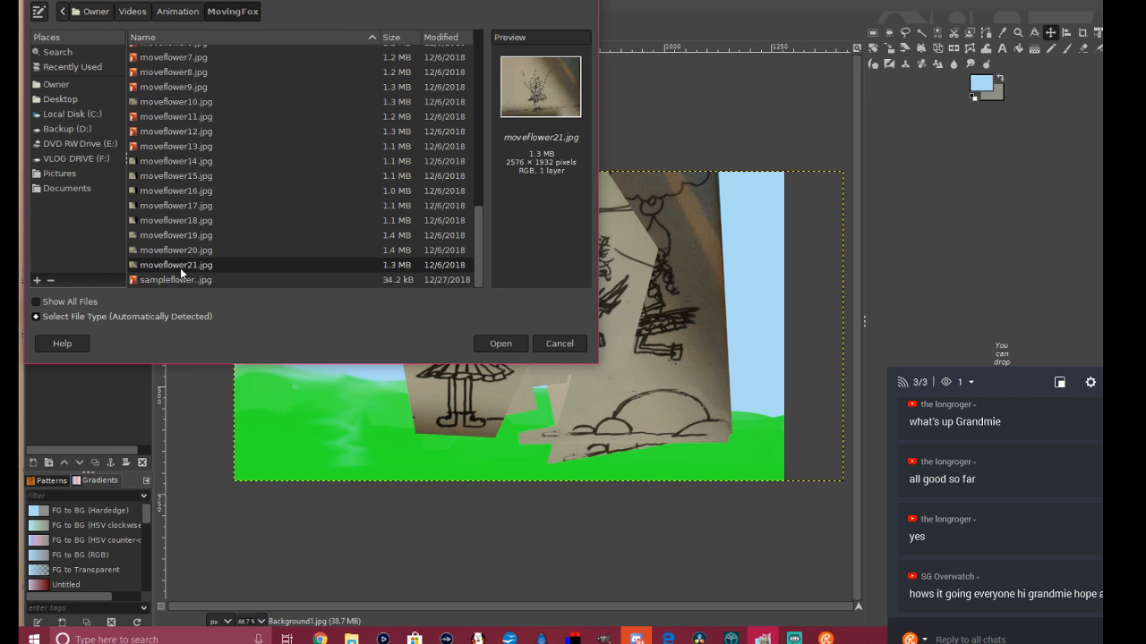
left_click(177, 253)
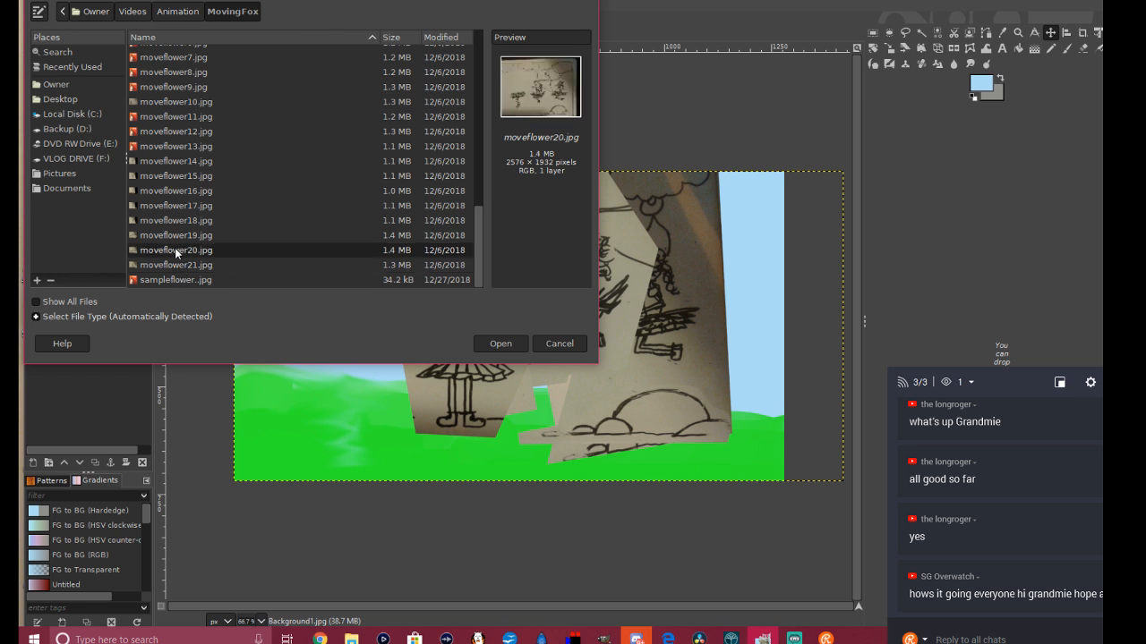
left_click(175, 267)
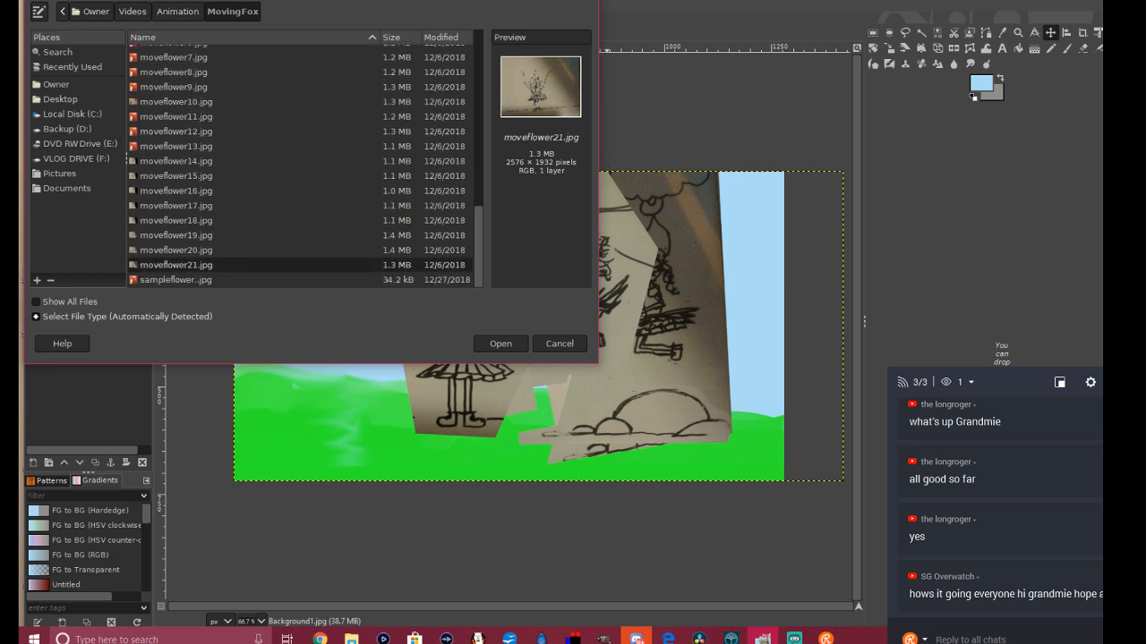
left_click(586, 1)
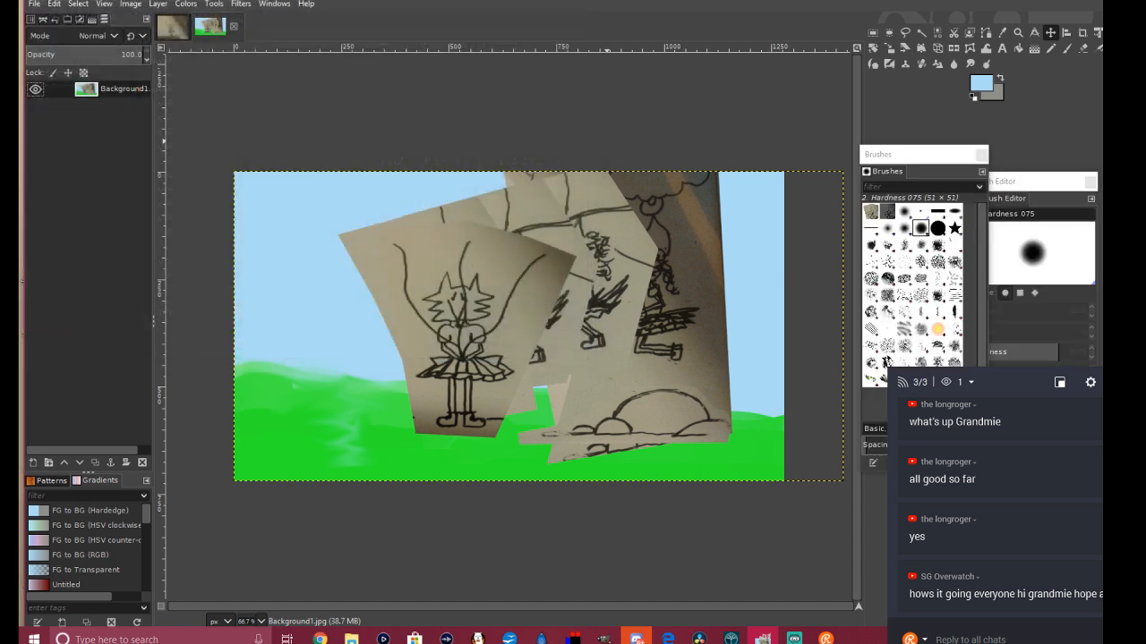
Step: Open a clean copy of Background1.jpg from the MovingFox folder as a separate image
left_click(39, 6)
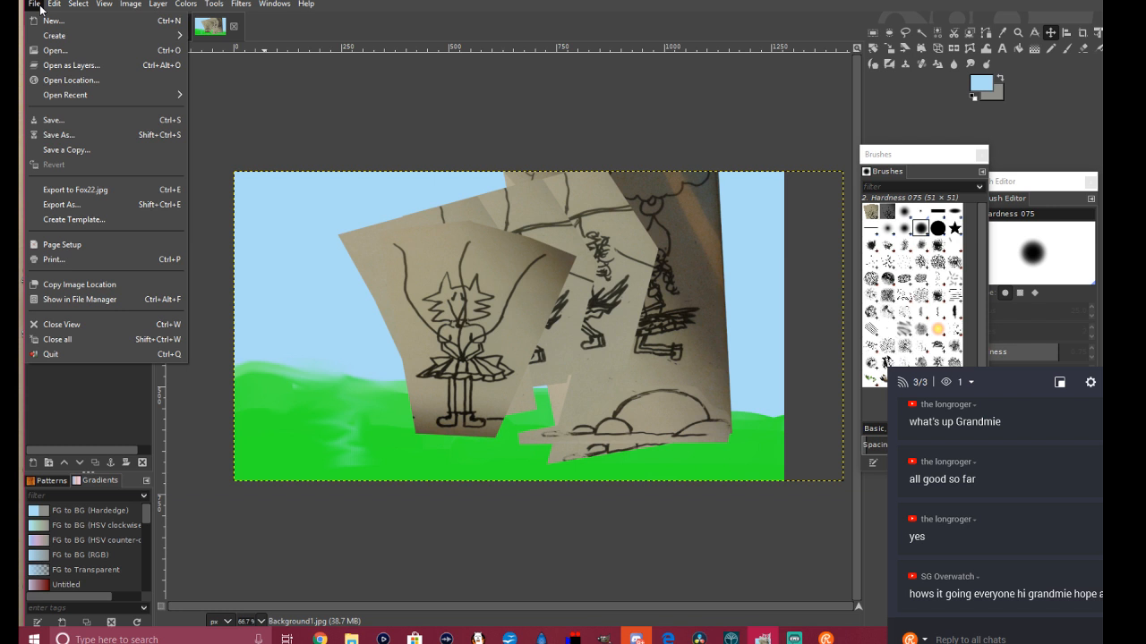
left_click(54, 50)
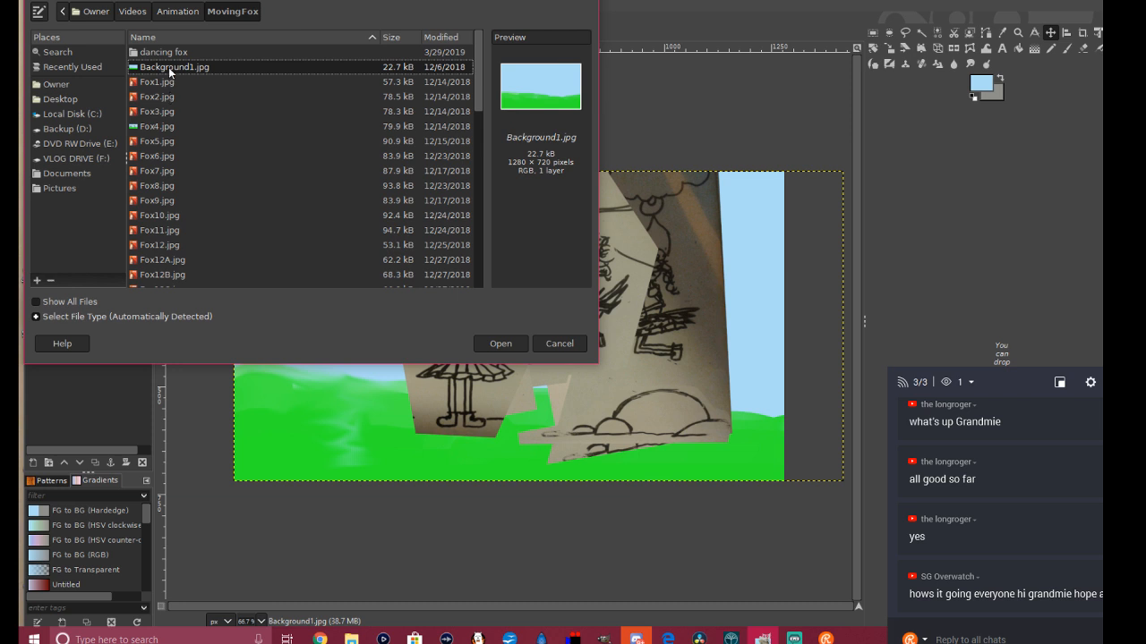
left_click(512, 345)
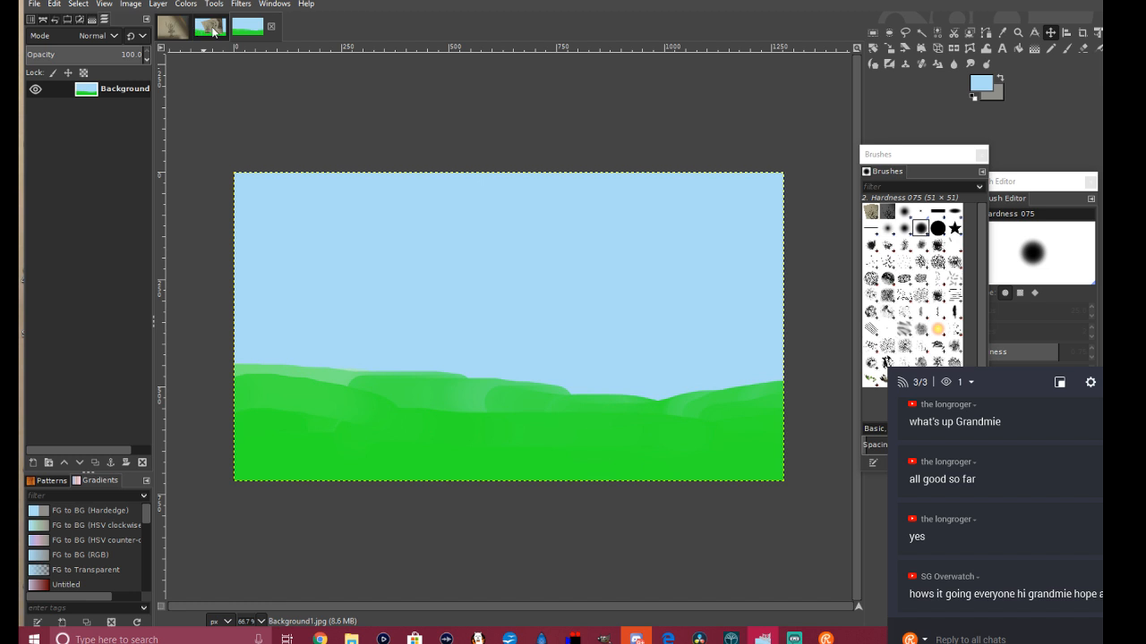
left_click_drag(212, 31, 393, 271)
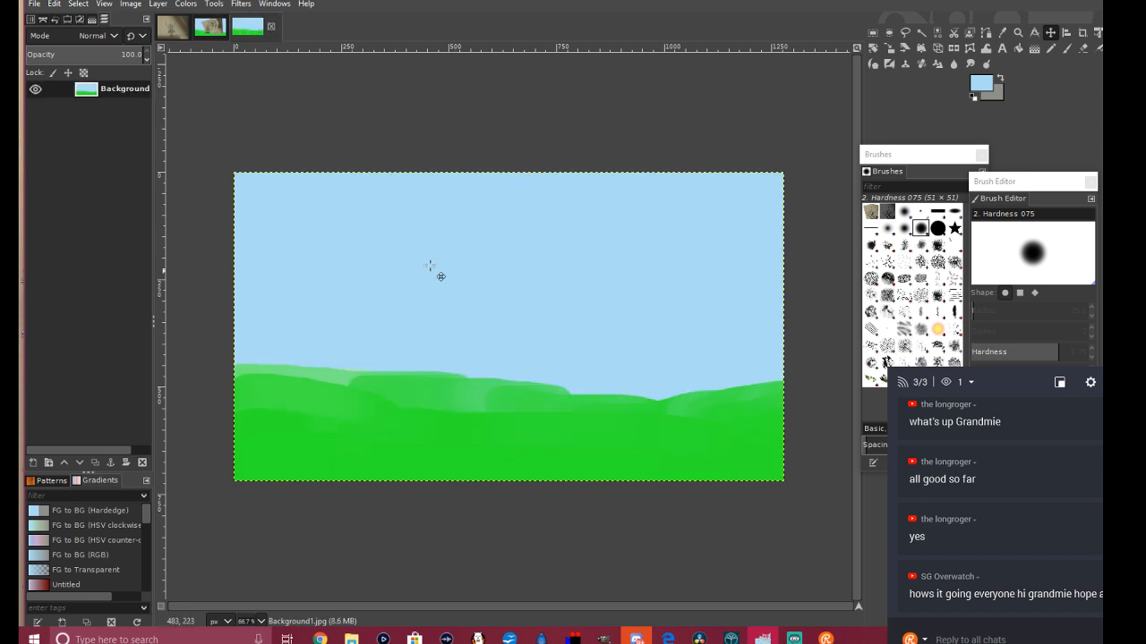
Step: Outline the leftmost standing fox in the composite image with a closed polygonal Free Select path, including its raised lines and feet
left_click(208, 28)
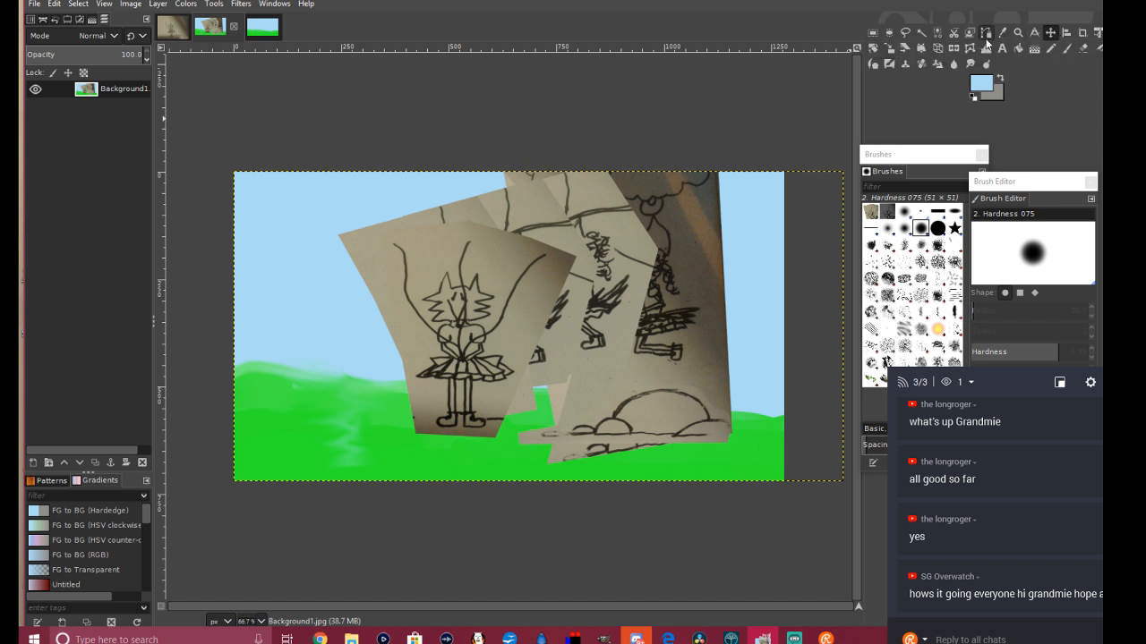
left_click(907, 36)
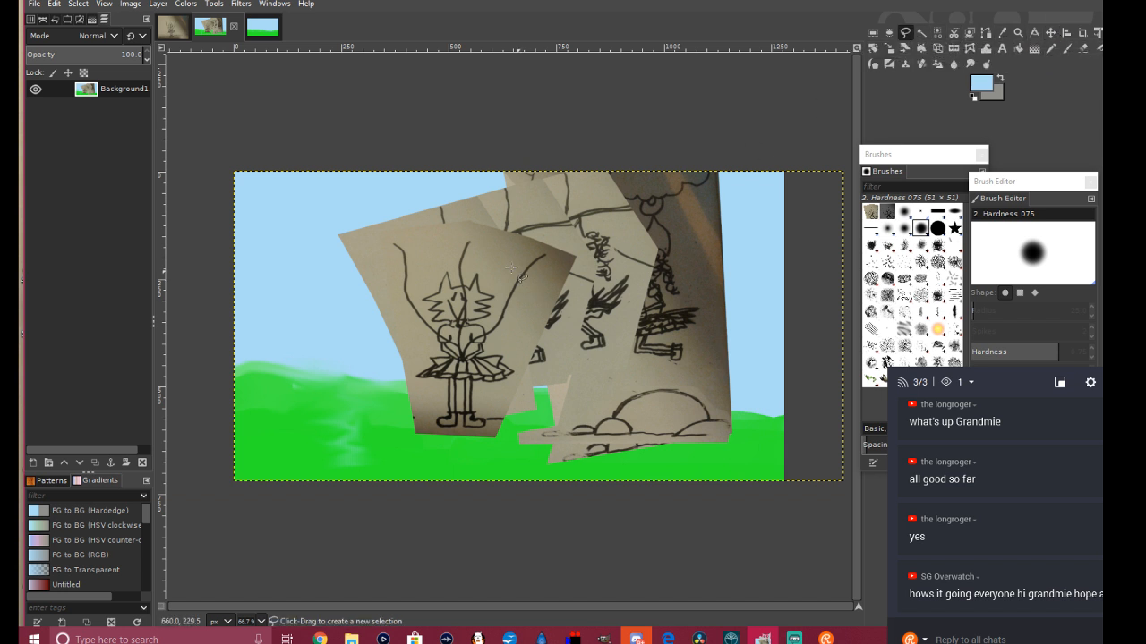
left_click(360, 234)
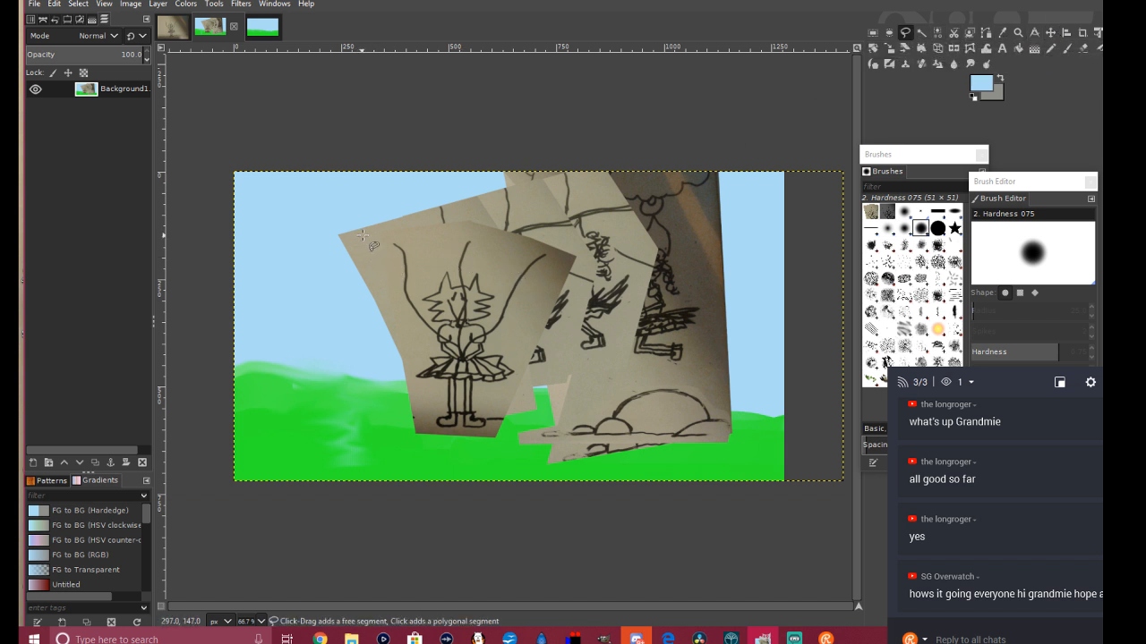
left_click(510, 230)
left_click(571, 260)
left_click(492, 442)
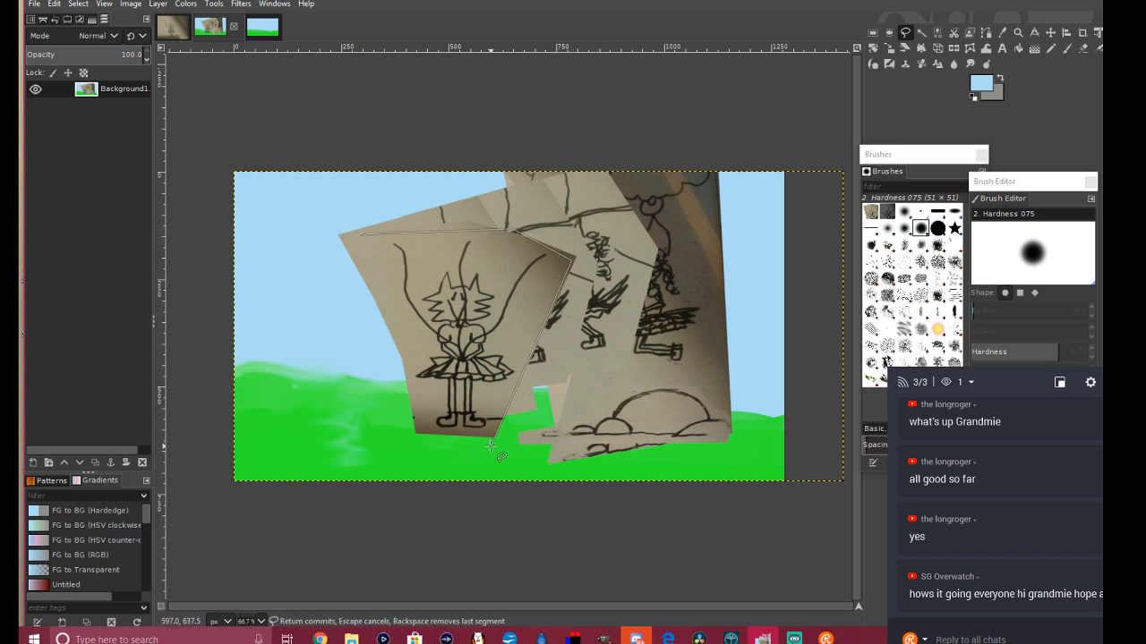
left_click(399, 432)
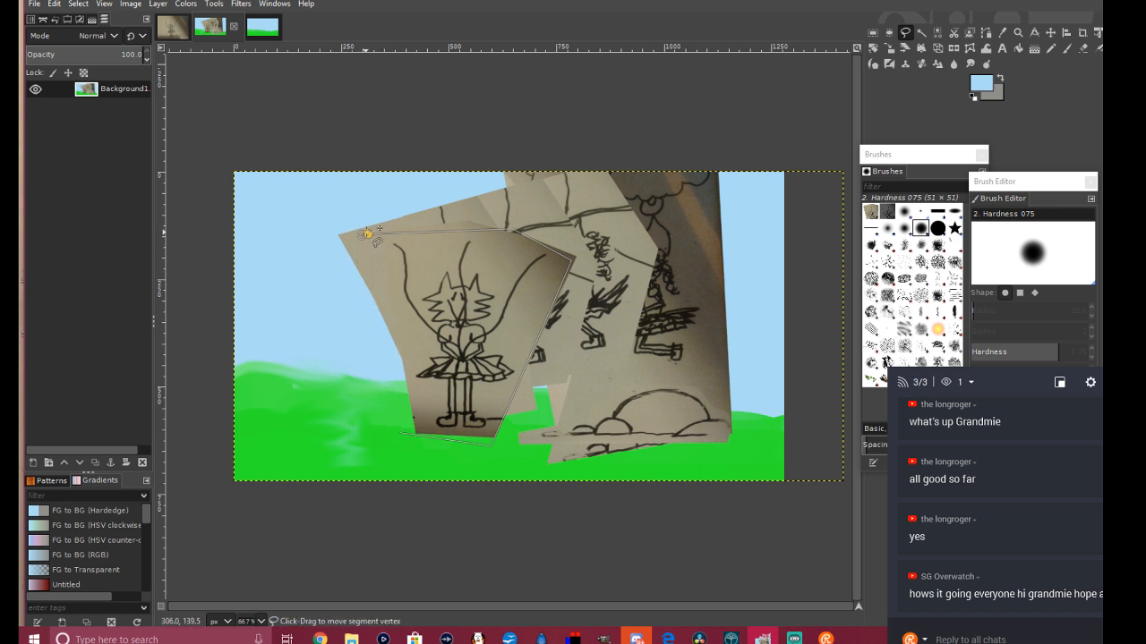
left_click(374, 235)
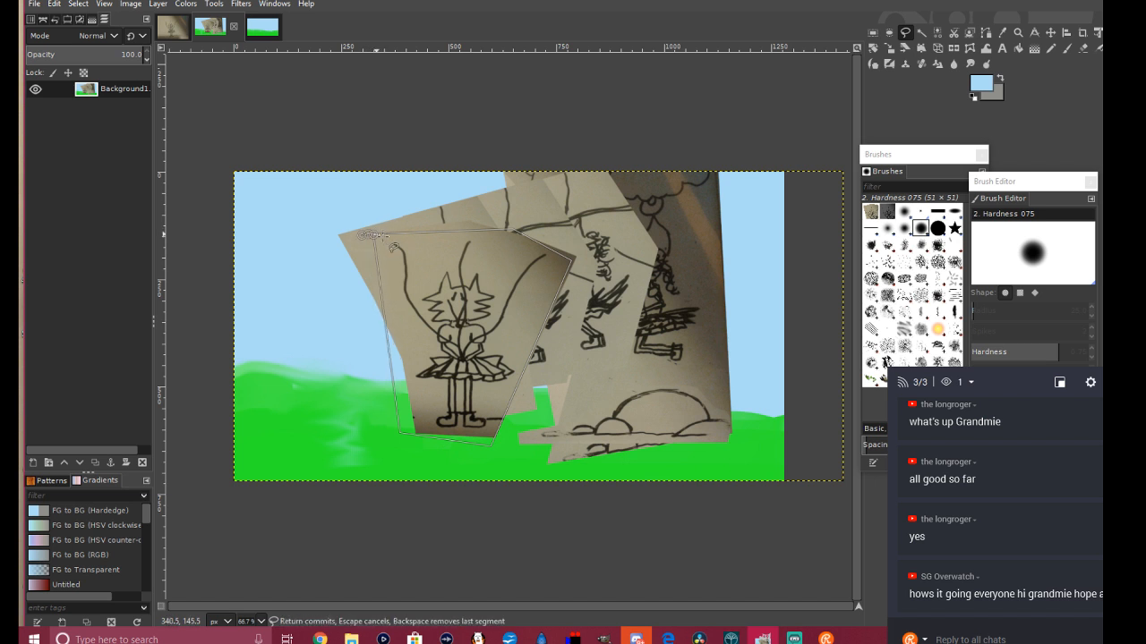
Step: Commit the outline around the standing fox as a selection and copy it
left_click(1049, 32)
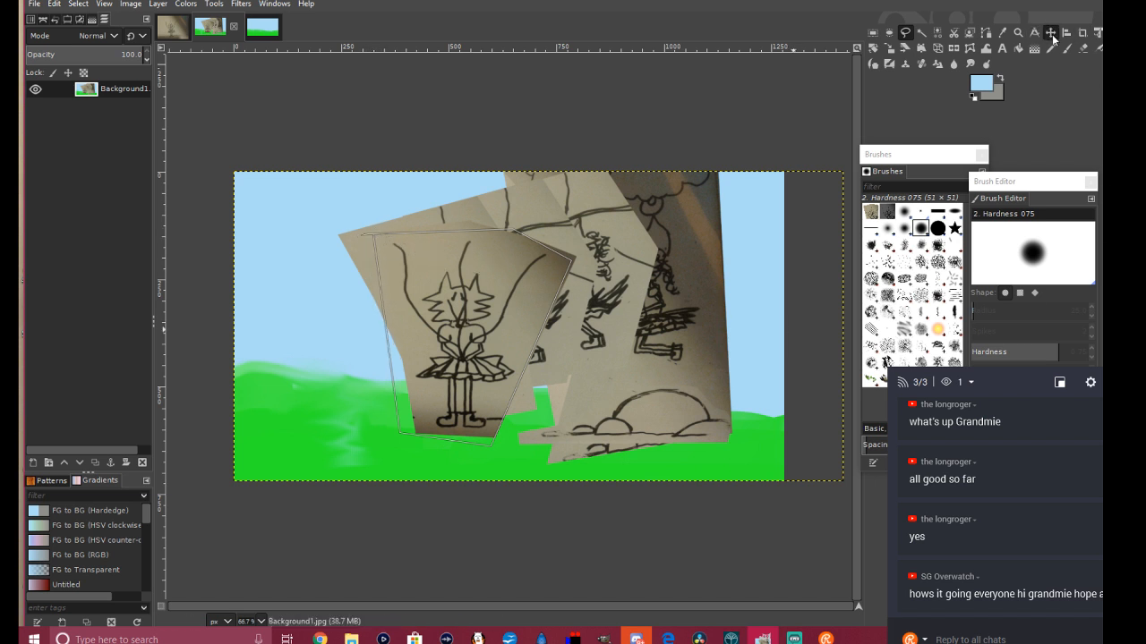
right_click(494, 291)
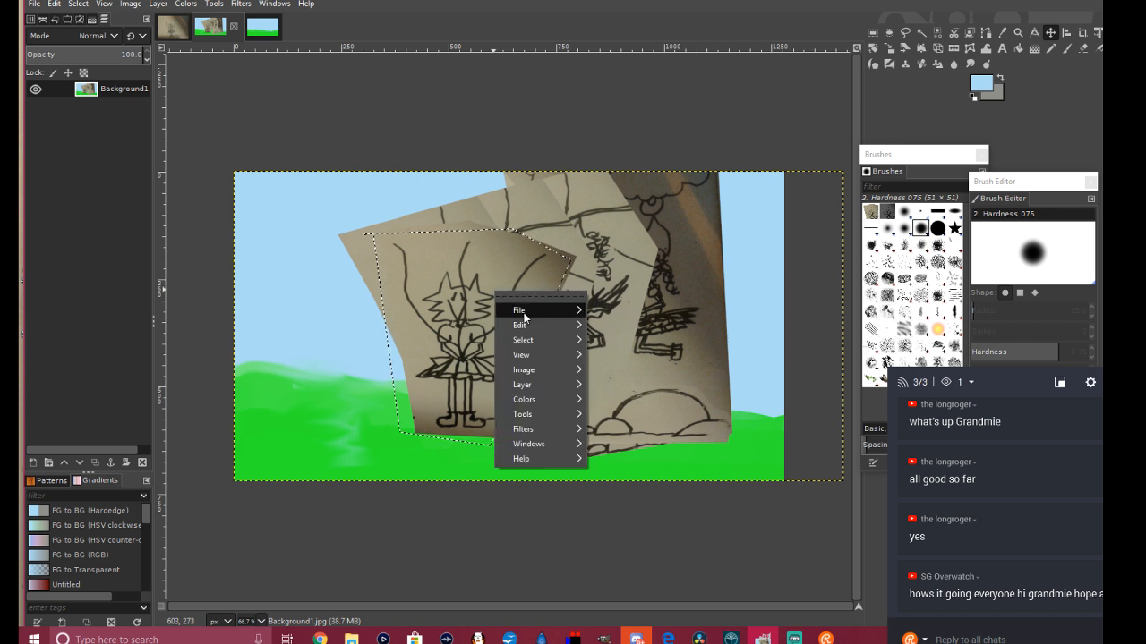
mouse_move(569, 326)
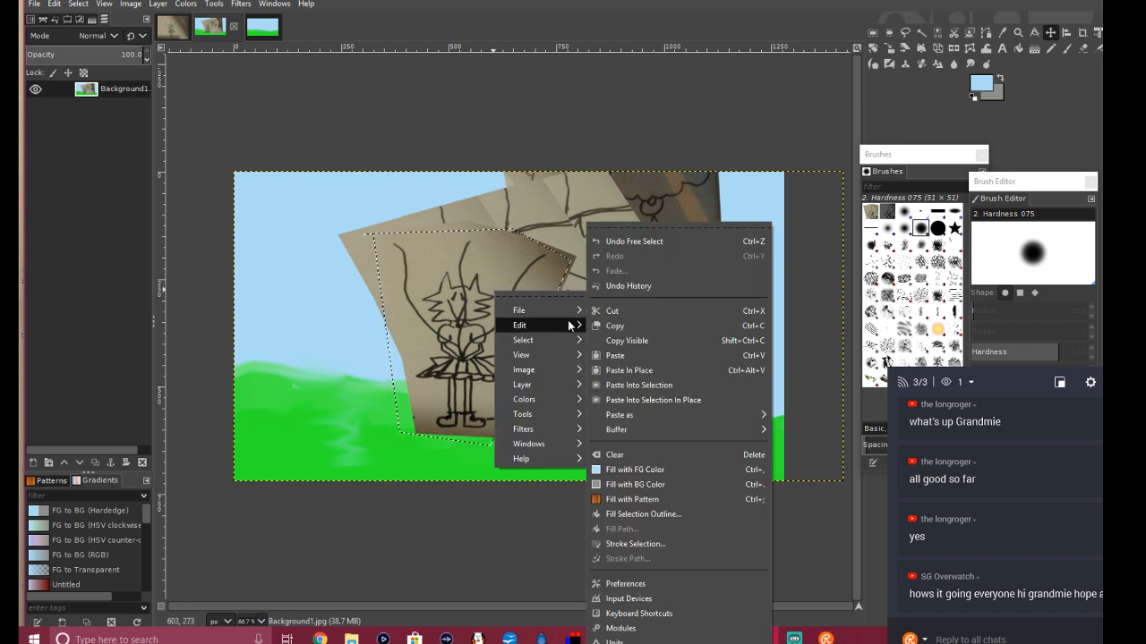
left_click(620, 327)
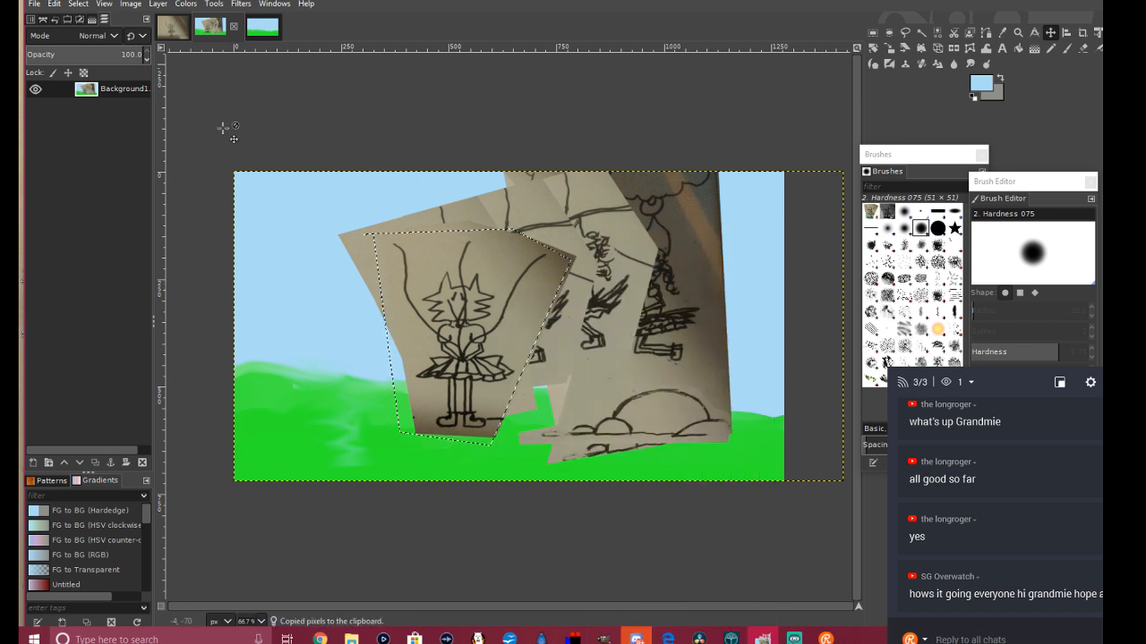
Step: Paste the copied fox into the clean background image and shift it left and slightly down
left_click(262, 27)
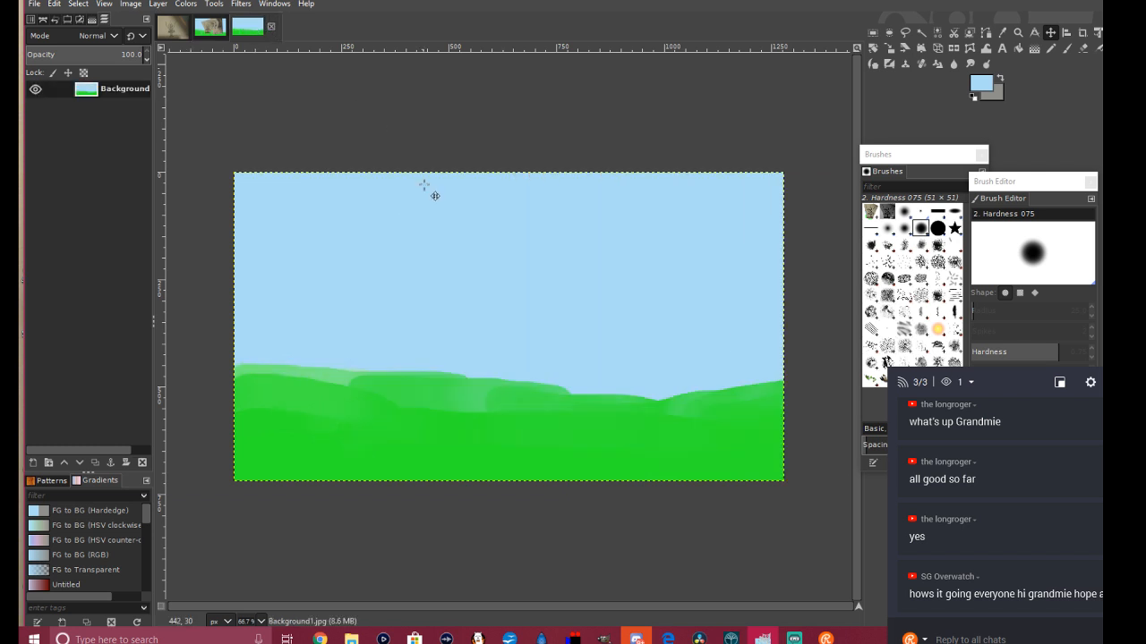
right_click(450, 295)
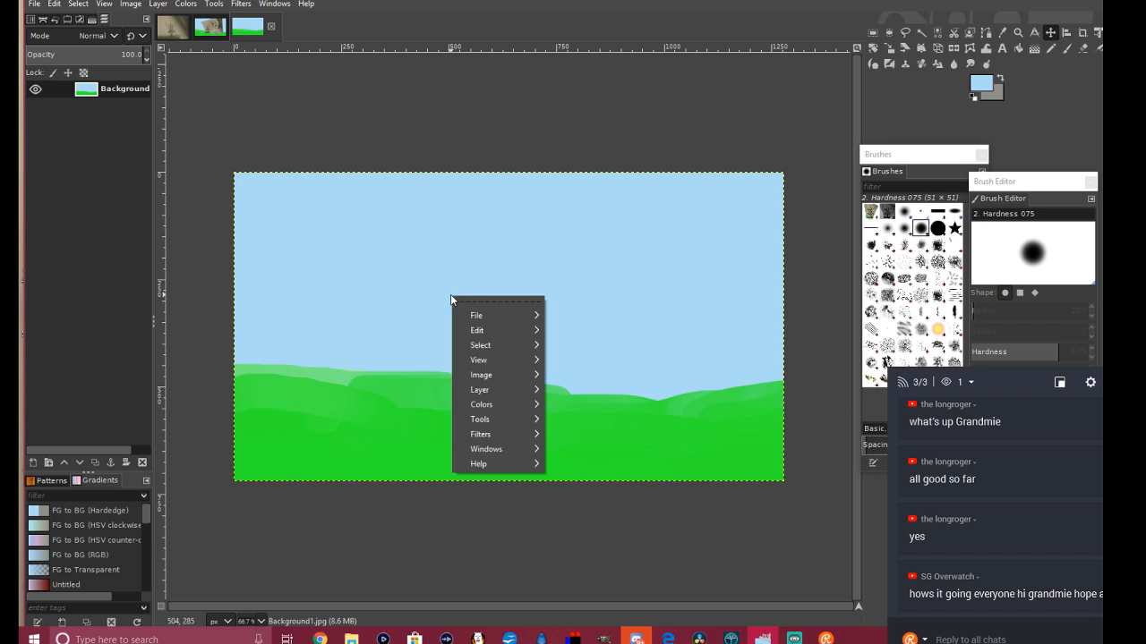
mouse_move(489, 329)
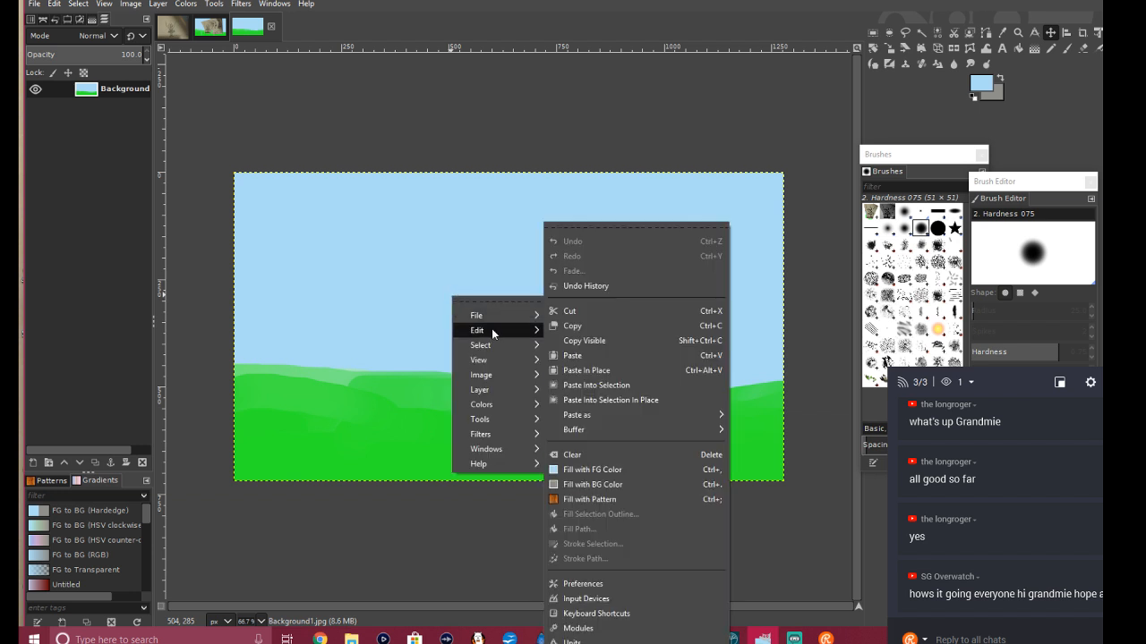
left_click(607, 355)
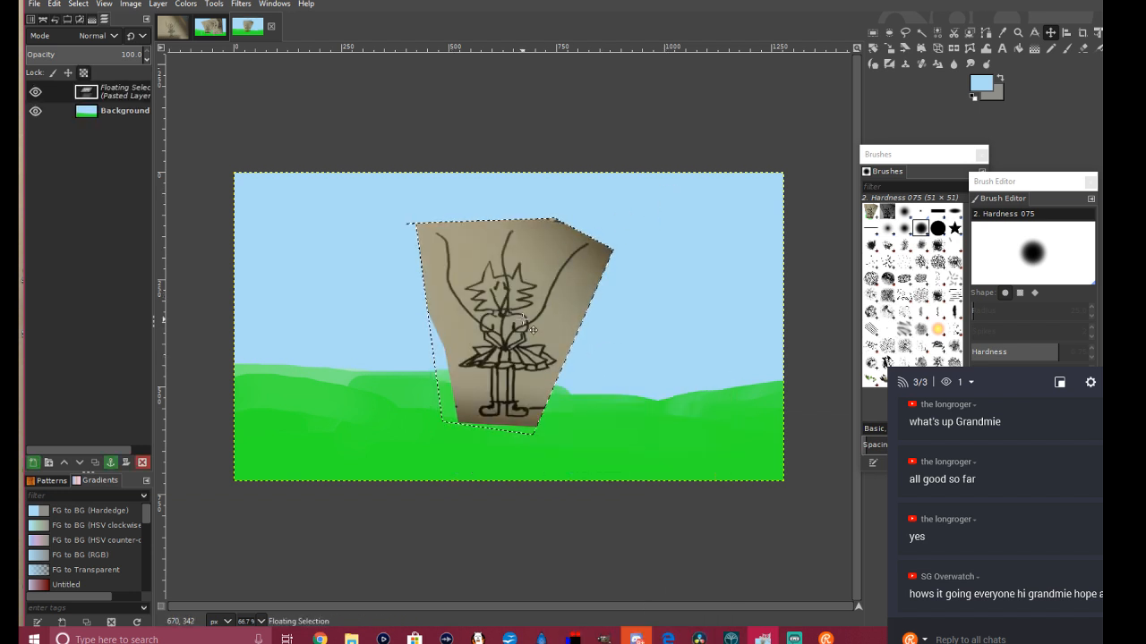
left_click_drag(537, 322, 449, 341)
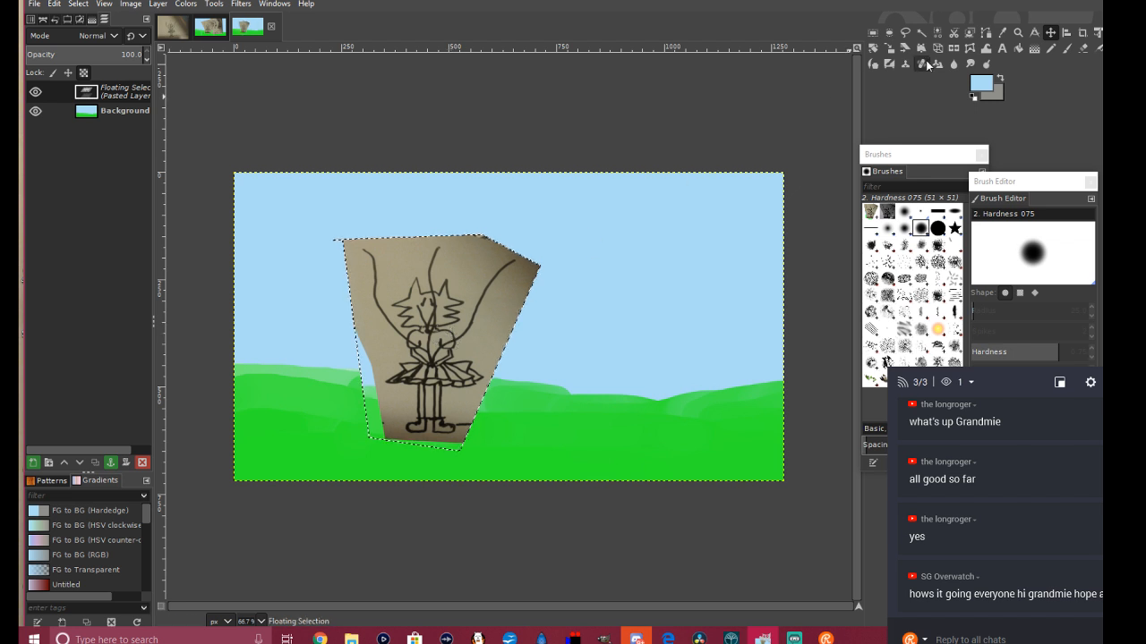
Step: Scale the floating fox to 383 × 417 pixels and move it about 48 pixels left and 58 pixels up
left_click(889, 49)
left_click(495, 272)
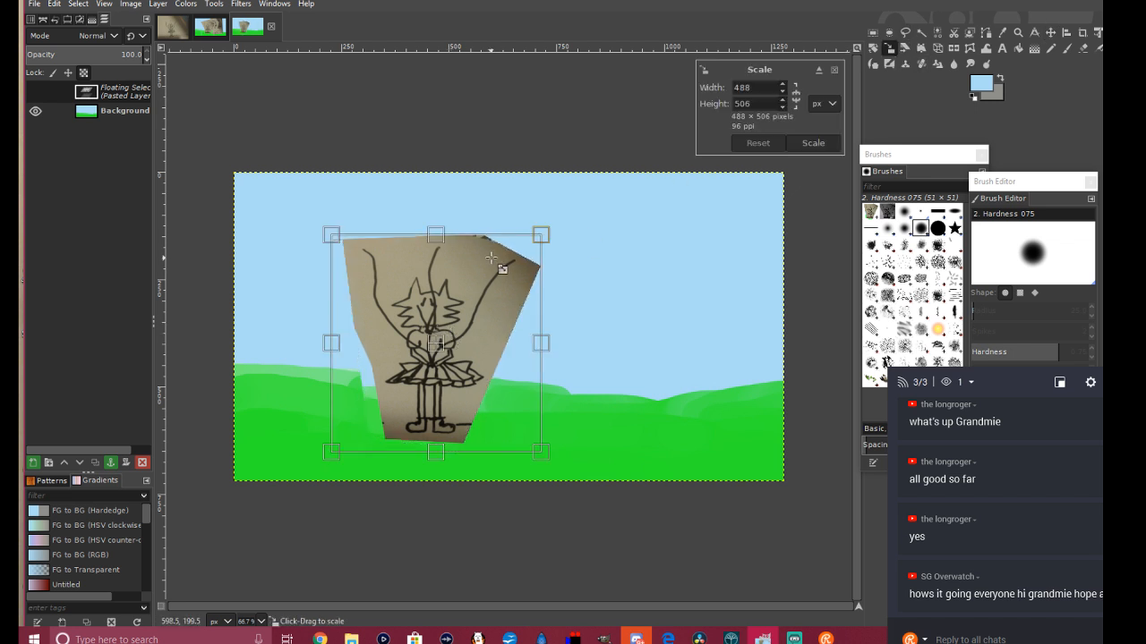
left_click_drag(330, 234, 377, 275)
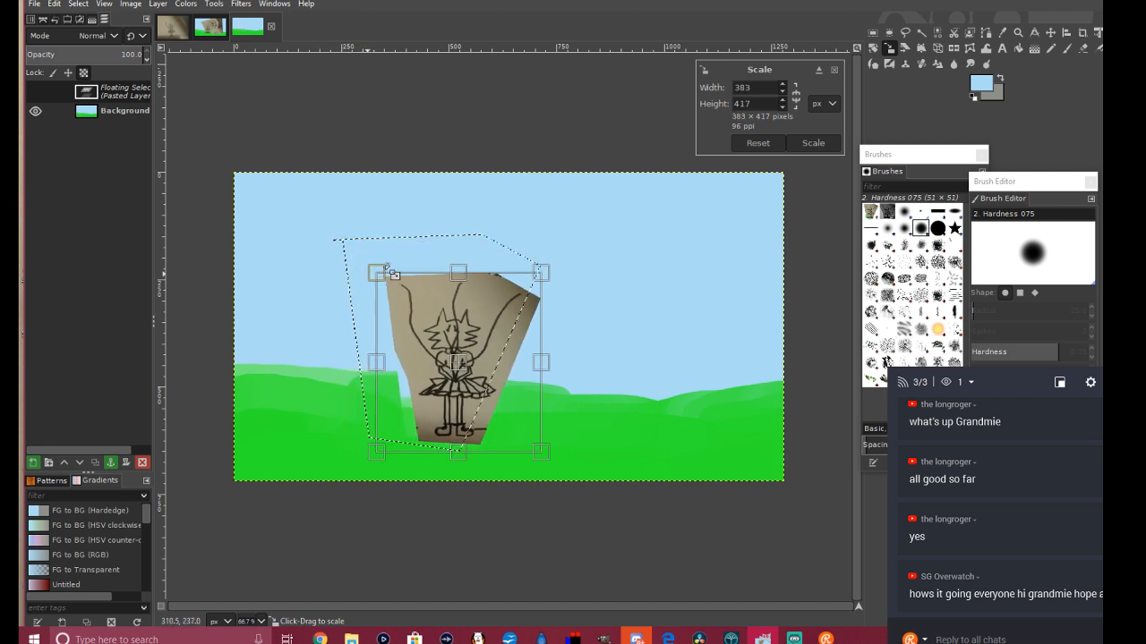
left_click(814, 144)
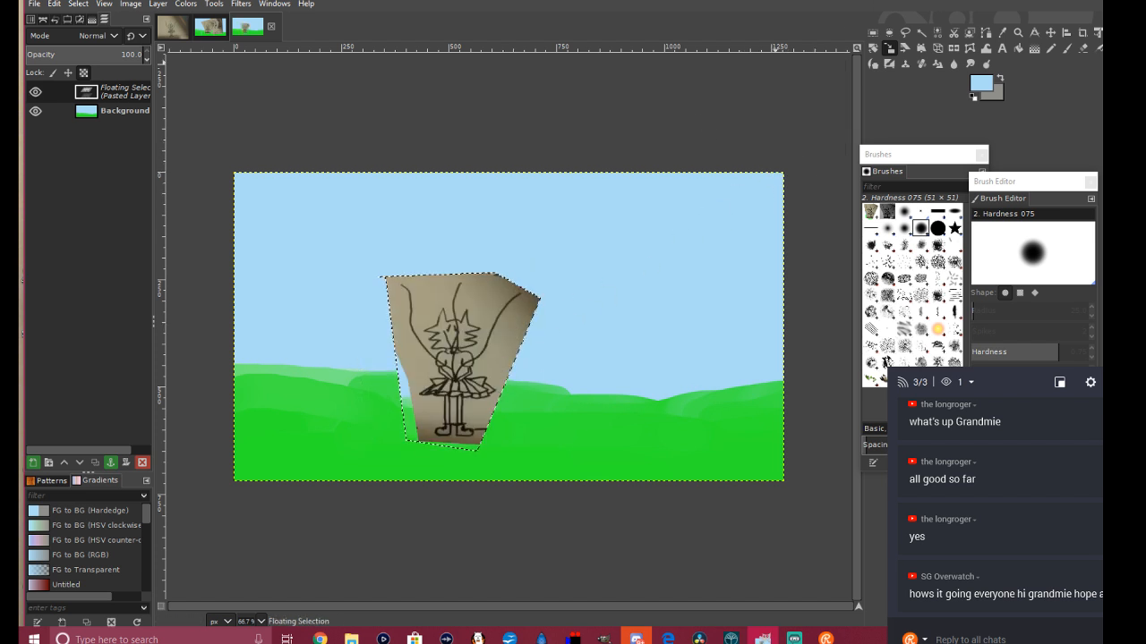
left_click(1050, 33)
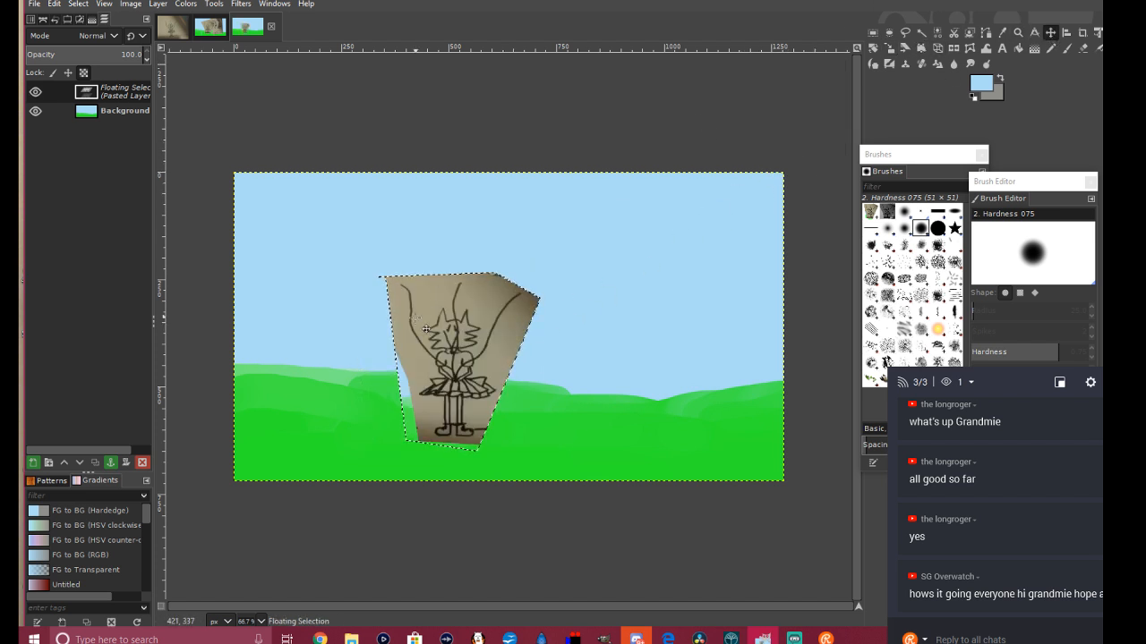
mouse_move(457, 369)
left_mouse_down()
mouse_move(438, 345)
mouse_move(445, 357)
left_mouse_up()
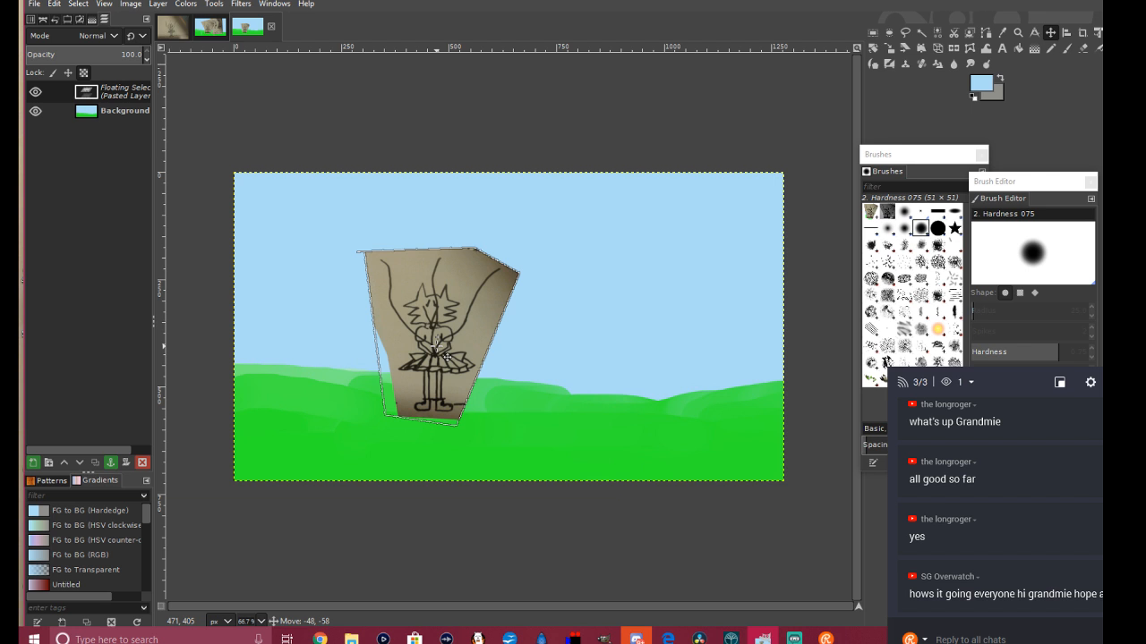
Step: Outline the mound sketch in the composite image with a Free Select path around its domes and ground line
left_click(217, 32)
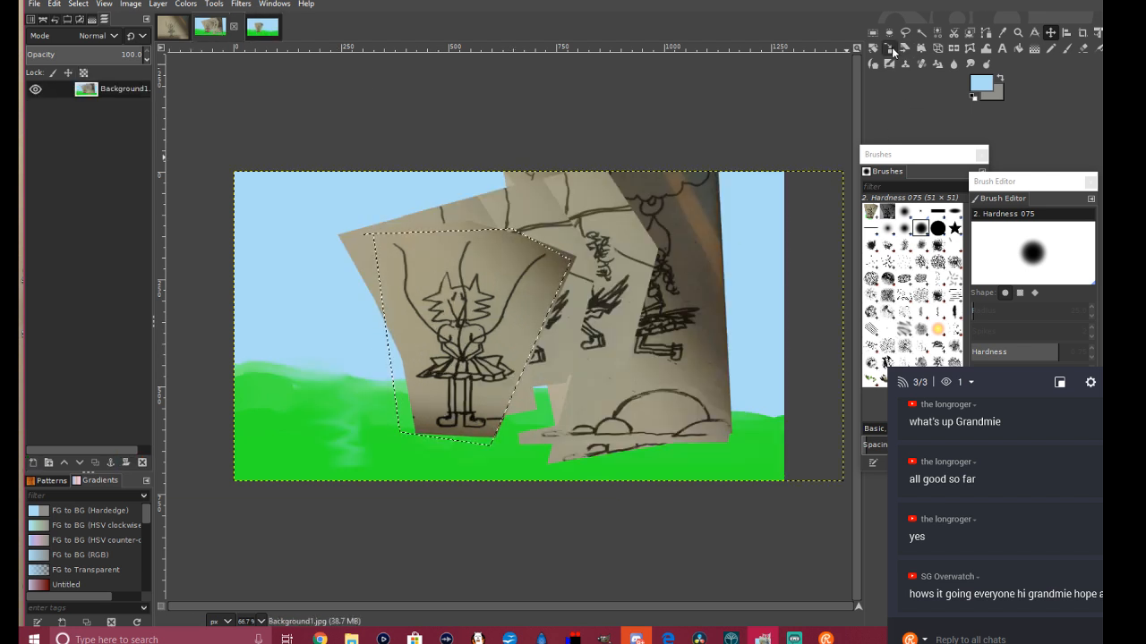
left_click(905, 34)
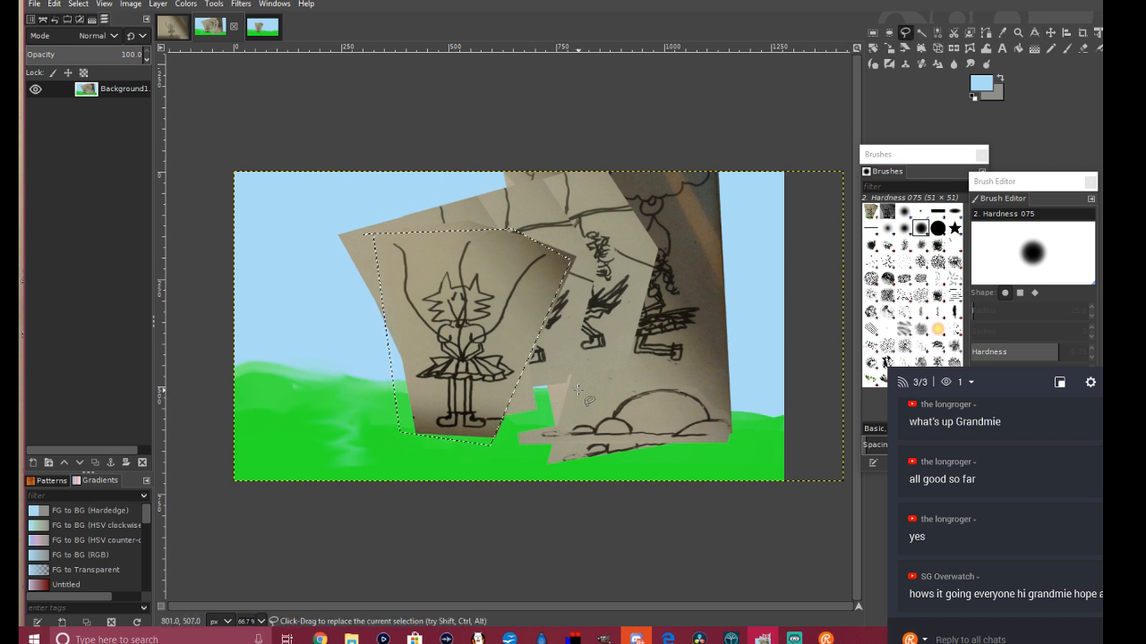
left_click(575, 391)
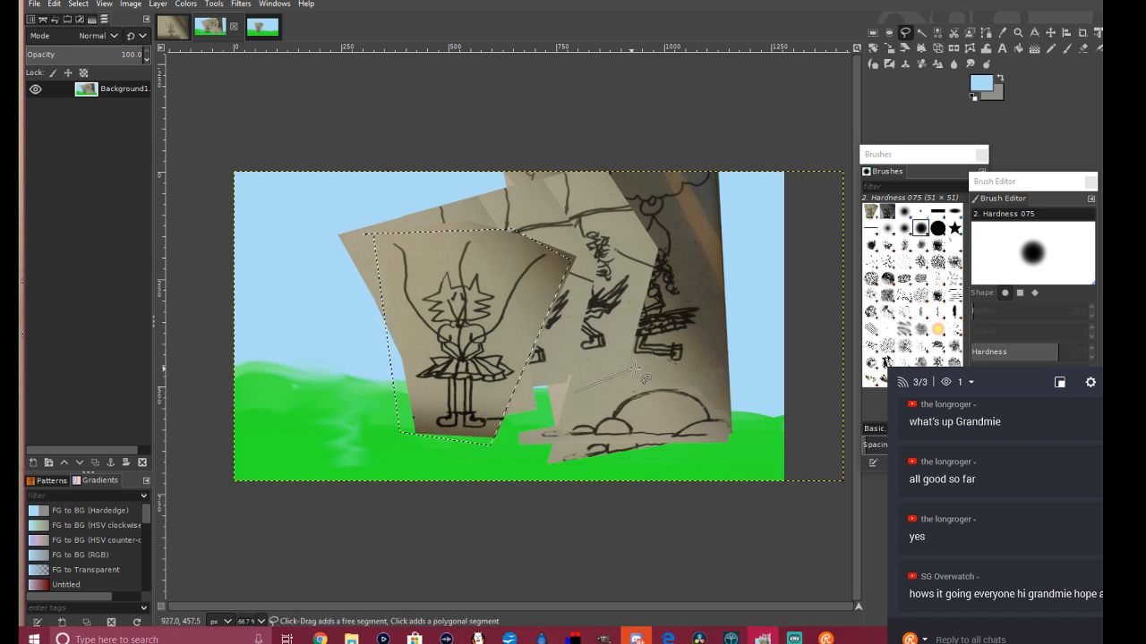
left_click(723, 380)
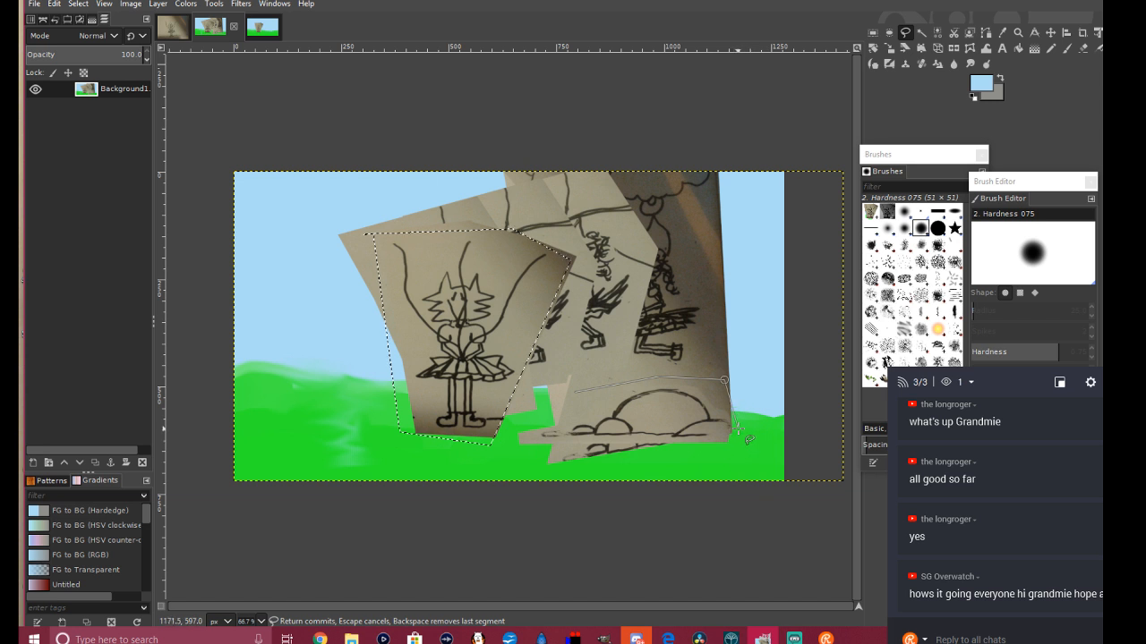
left_click(733, 453)
left_click(503, 446)
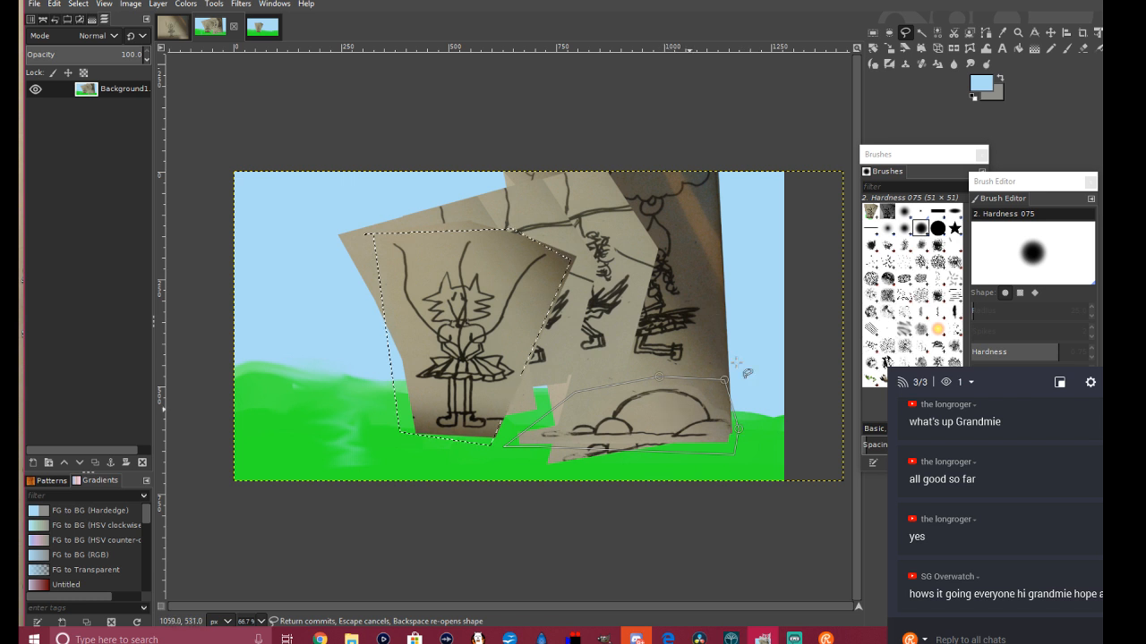
Step: Commit the outline around the mound sketch as a selection and copy it
left_click(1050, 32)
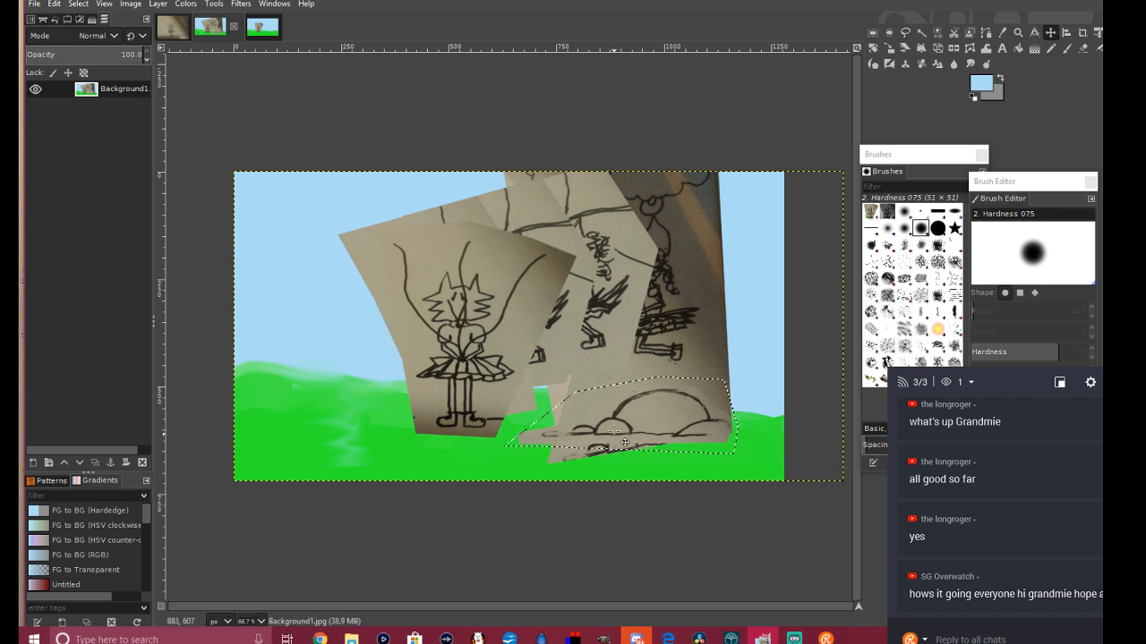
right_click(645, 413)
mouse_move(687, 441)
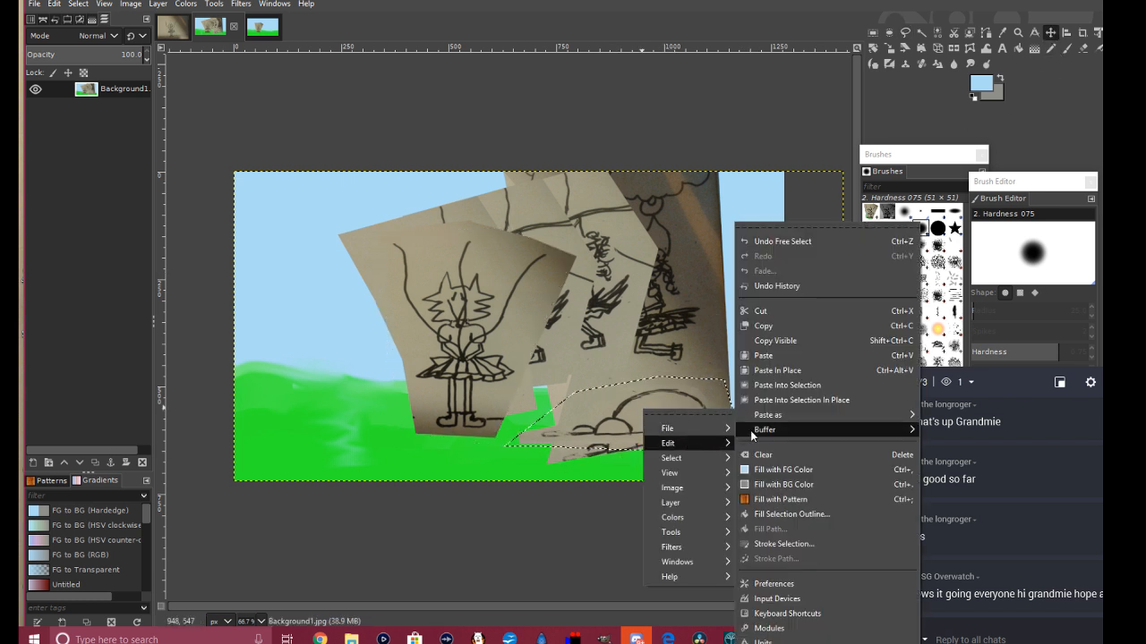
left_click(767, 328)
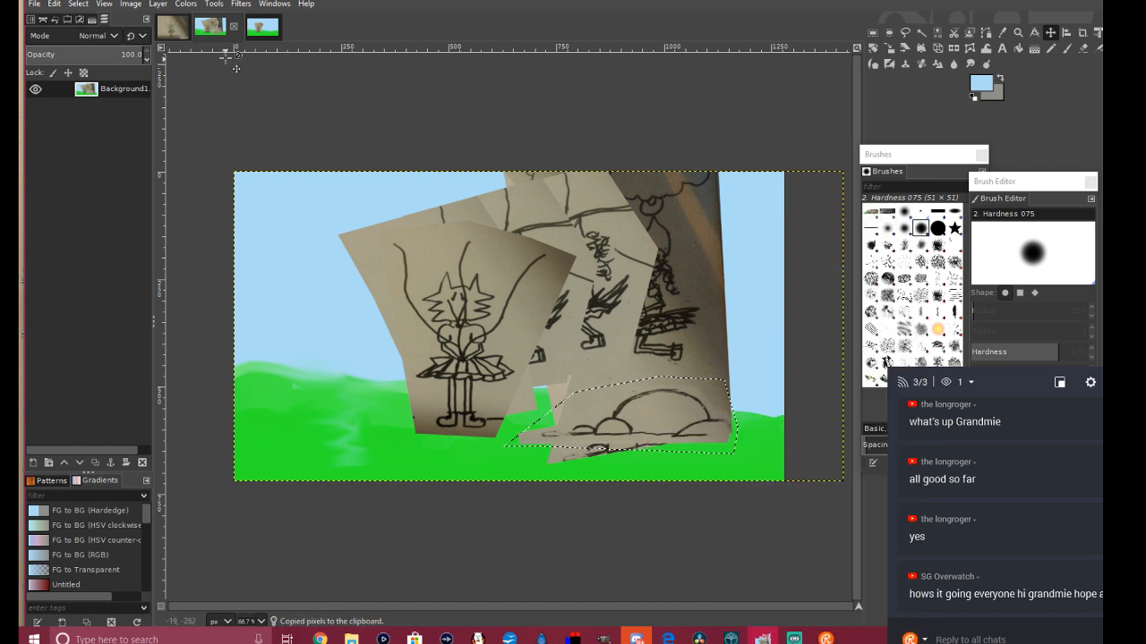
Step: Paste the copied mound into the clean background image and move it onto the grass to the right of the fox
left_click(261, 32)
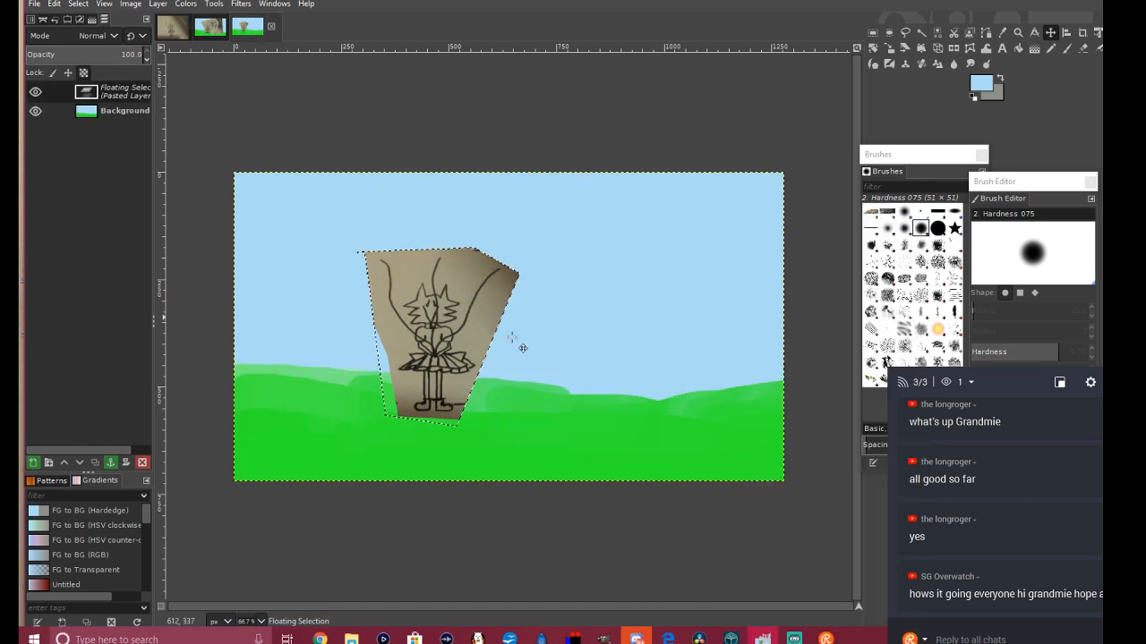
right_click(574, 388)
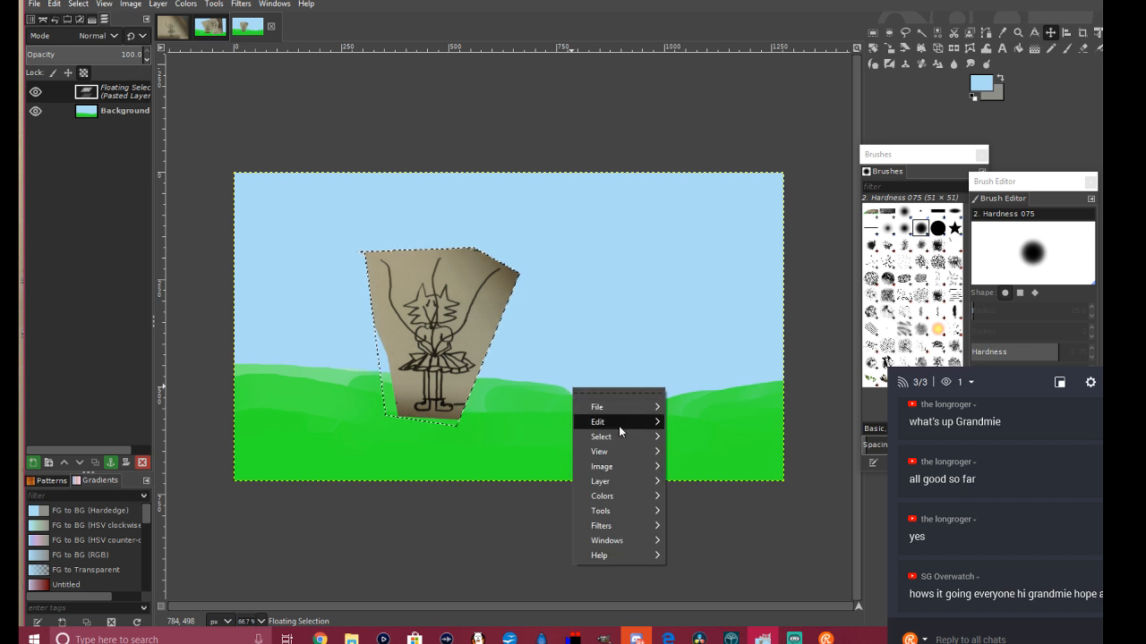
mouse_move(619, 426)
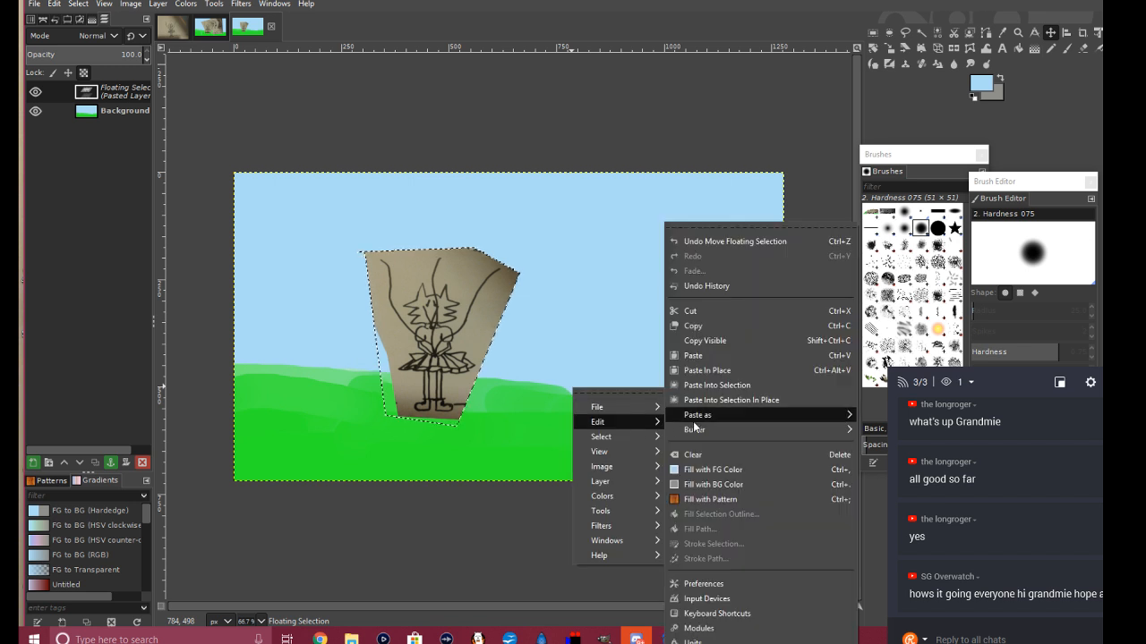
left_click(708, 356)
left_click_drag(499, 357, 674, 424)
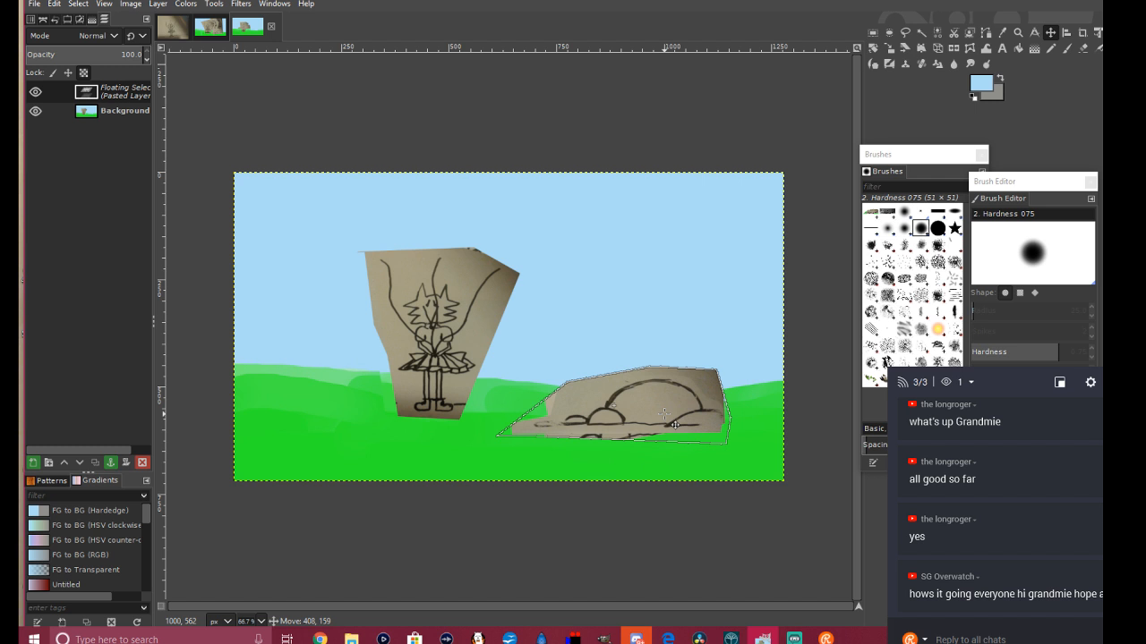
left_click_drag(674, 424, 681, 417)
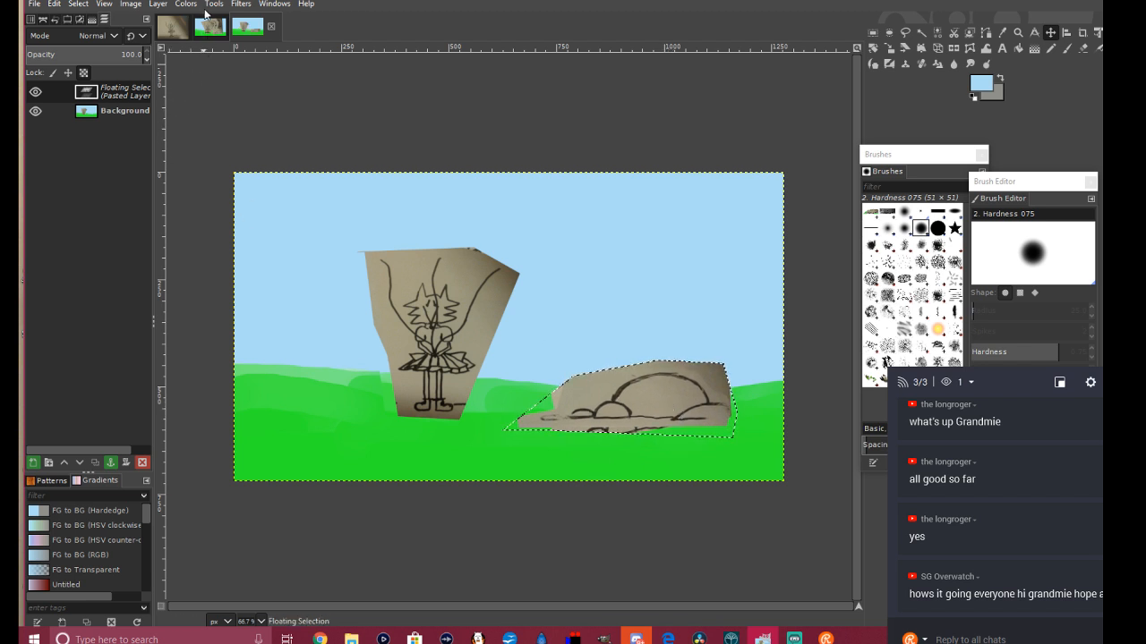
Step: Compare the mound's placement with the composite image and shift the floating mound slightly down
left_click(205, 29)
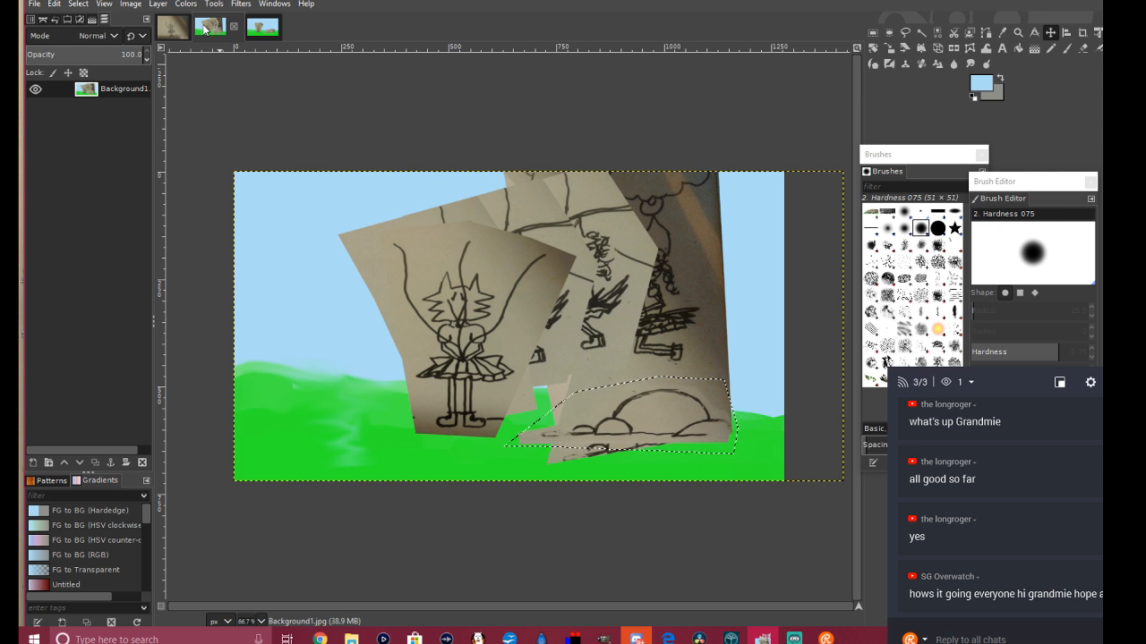
left_click(268, 27)
left_click_drag(662, 398, 664, 407)
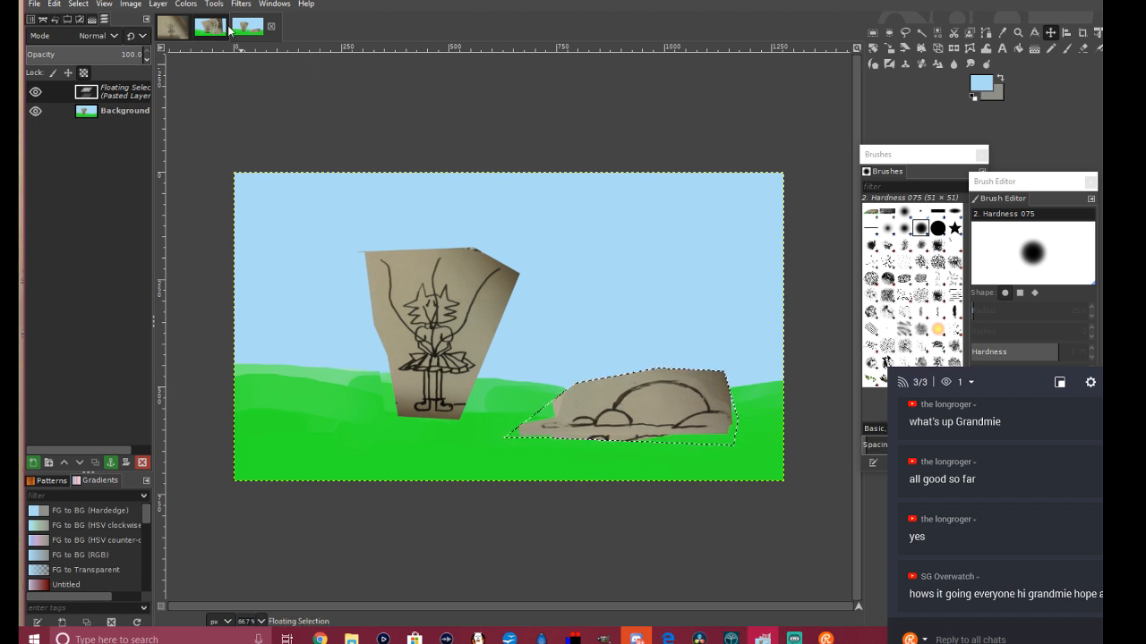
left_click(208, 28)
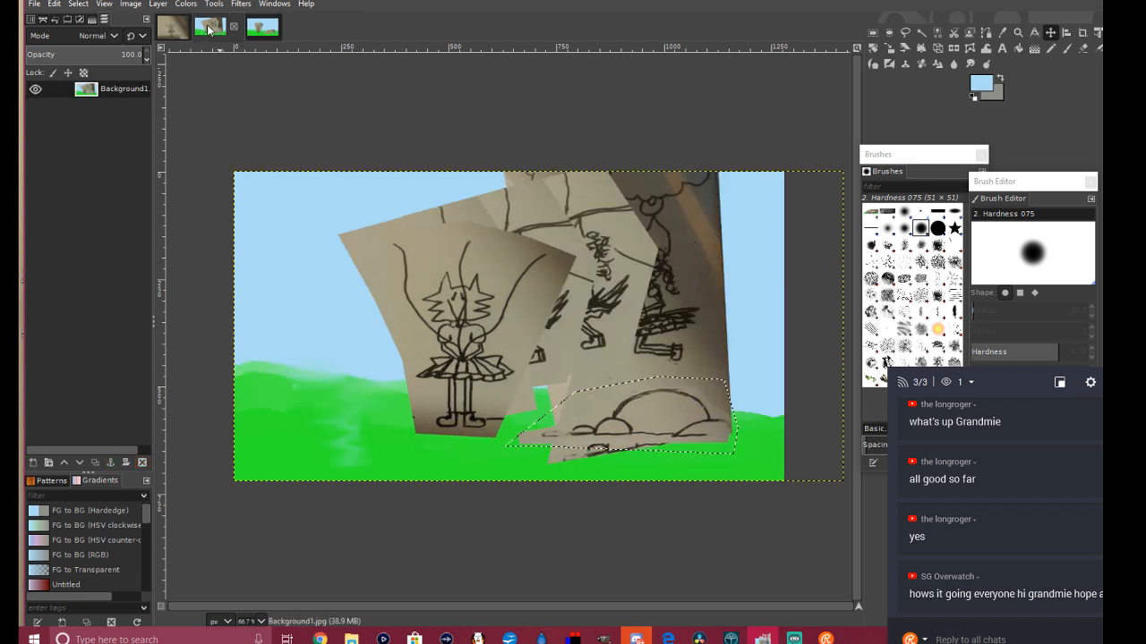
left_click(266, 31)
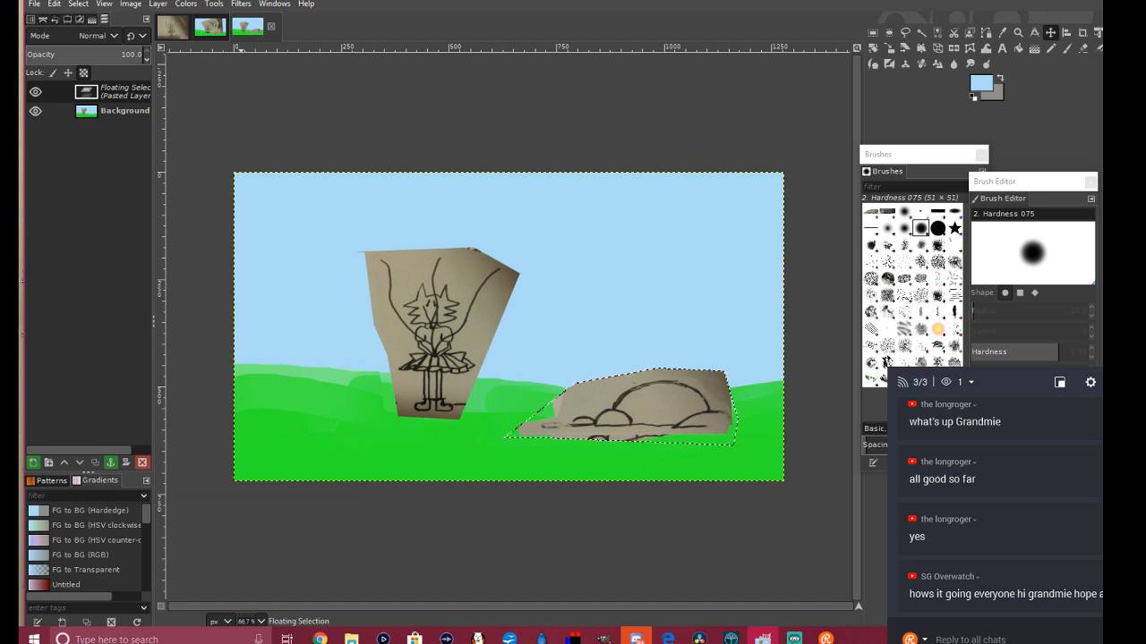
Step: Anchor the floating mound to the background layer
right_click(641, 396)
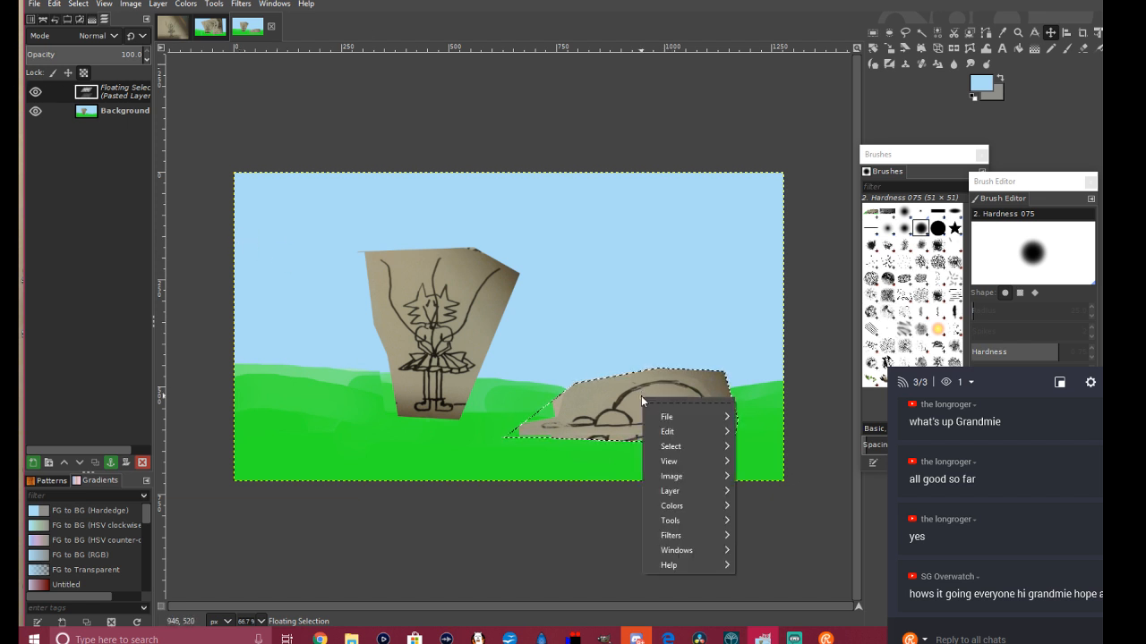
mouse_move(696, 431)
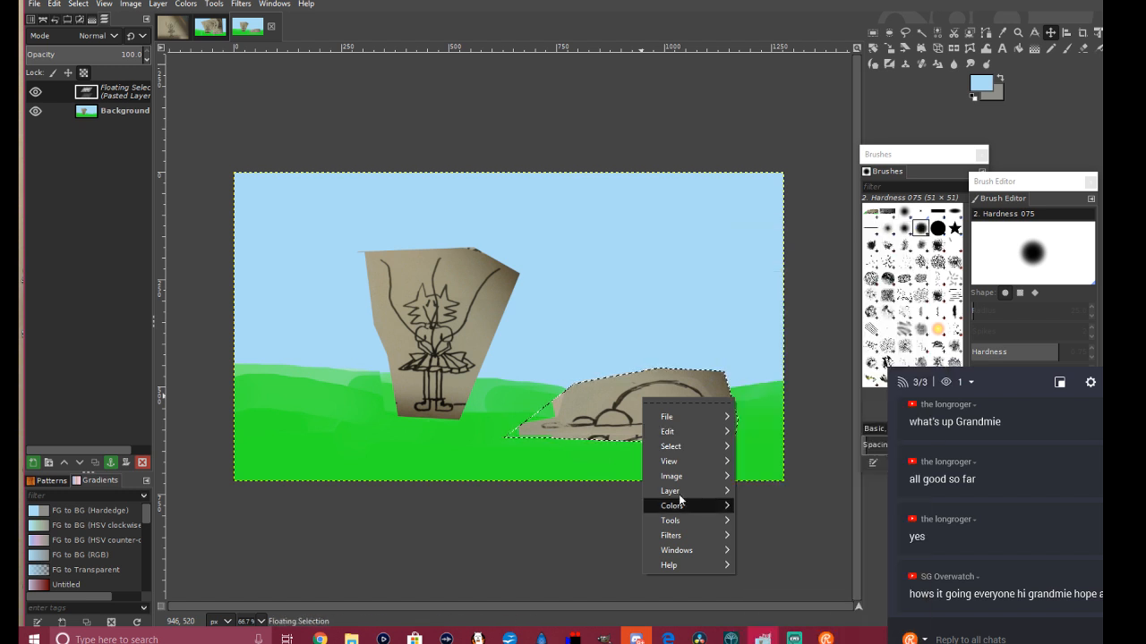
mouse_move(688, 488)
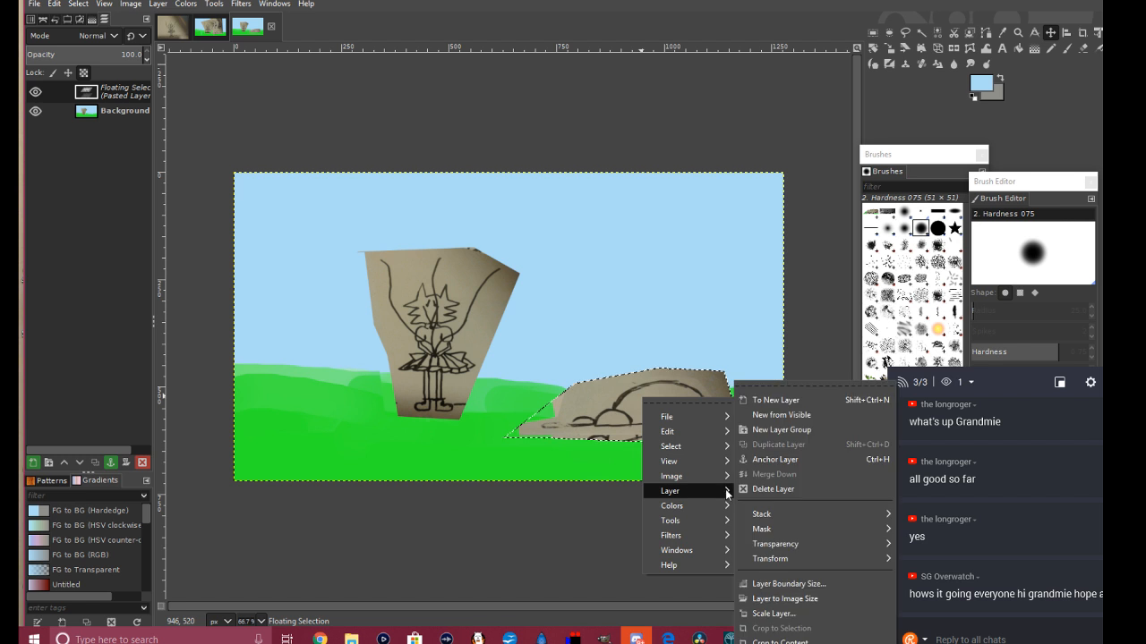
left_click(791, 461)
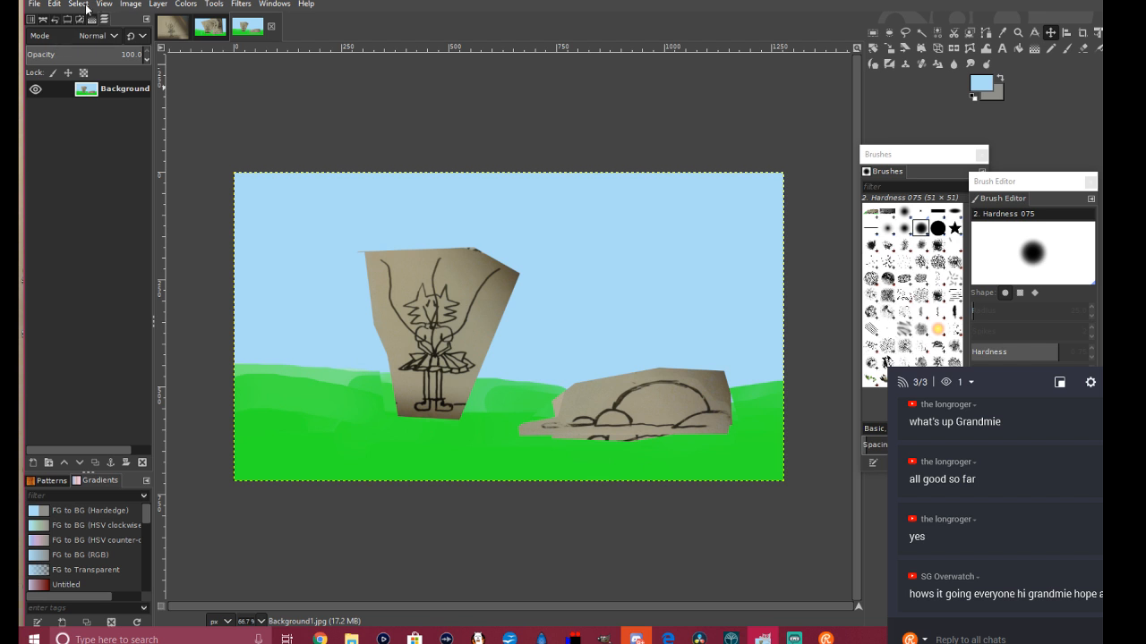
Step: Find and open moveflower5.jpg from the MovingFox folder as a separate image
left_click(33, 6)
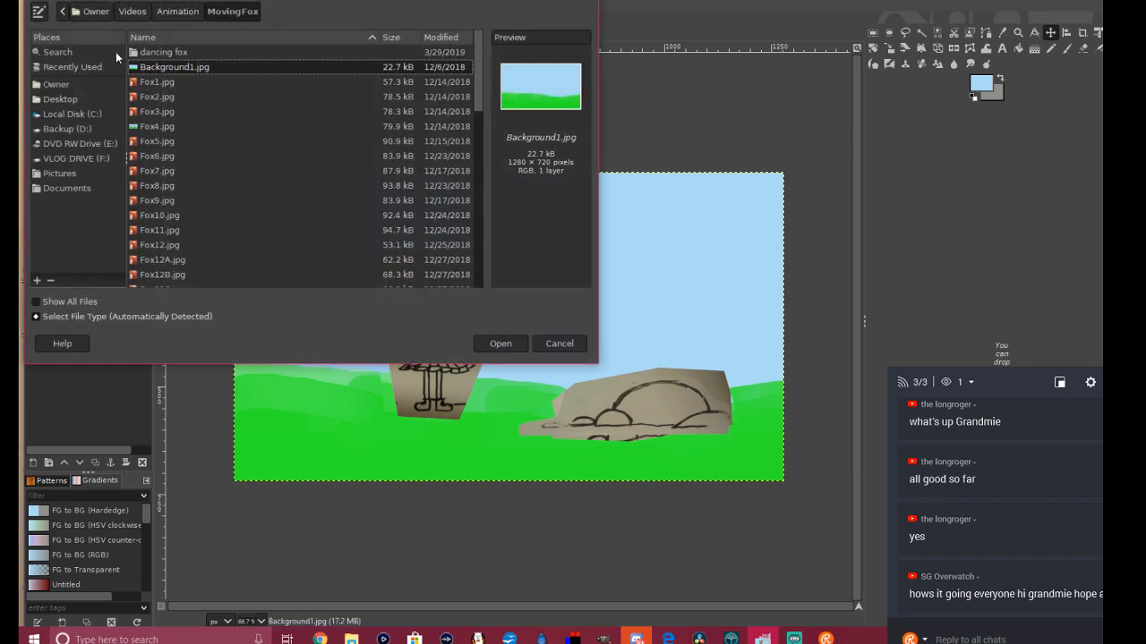
scroll(165, 224, "down", 10)
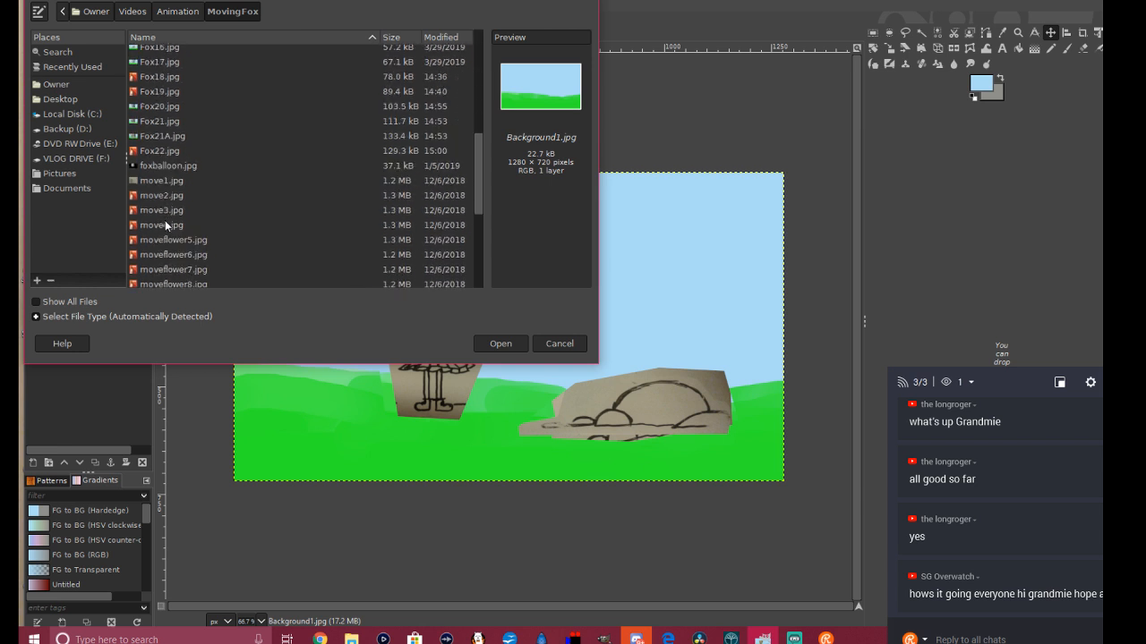
scroll(164, 224, "down", 2)
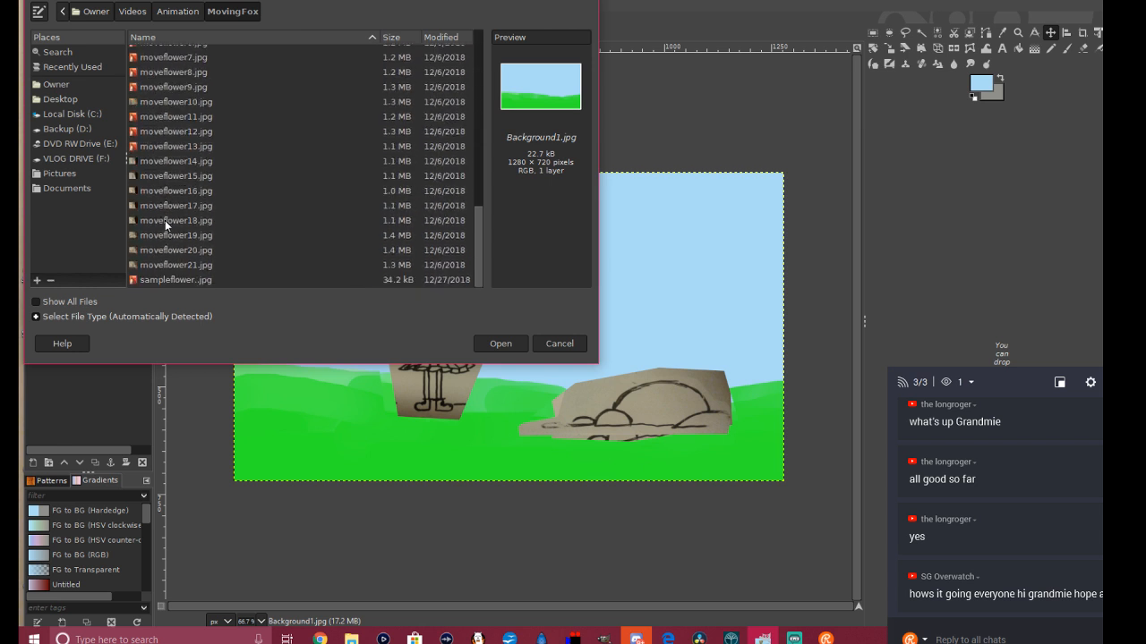
left_click(167, 278)
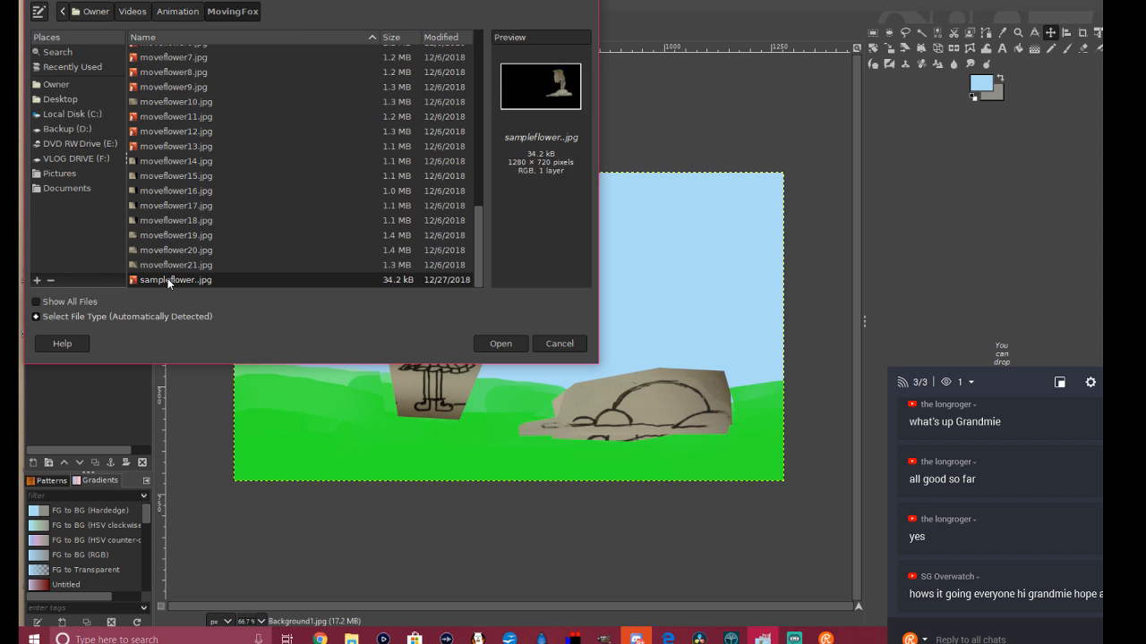
scroll(175, 255, "up", 5)
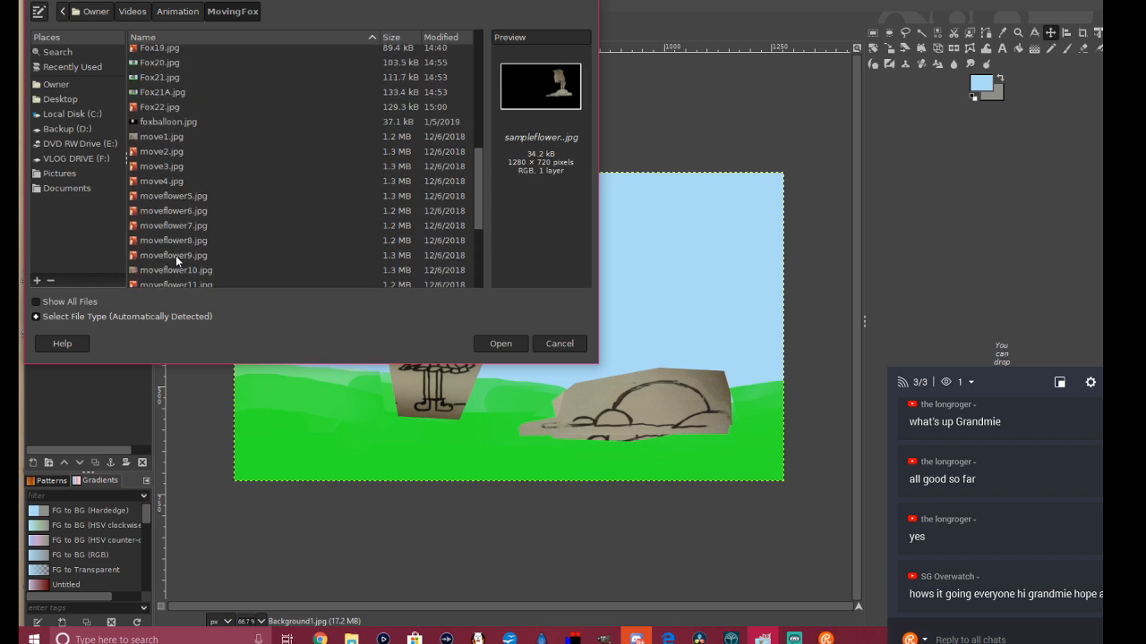
left_click(162, 201)
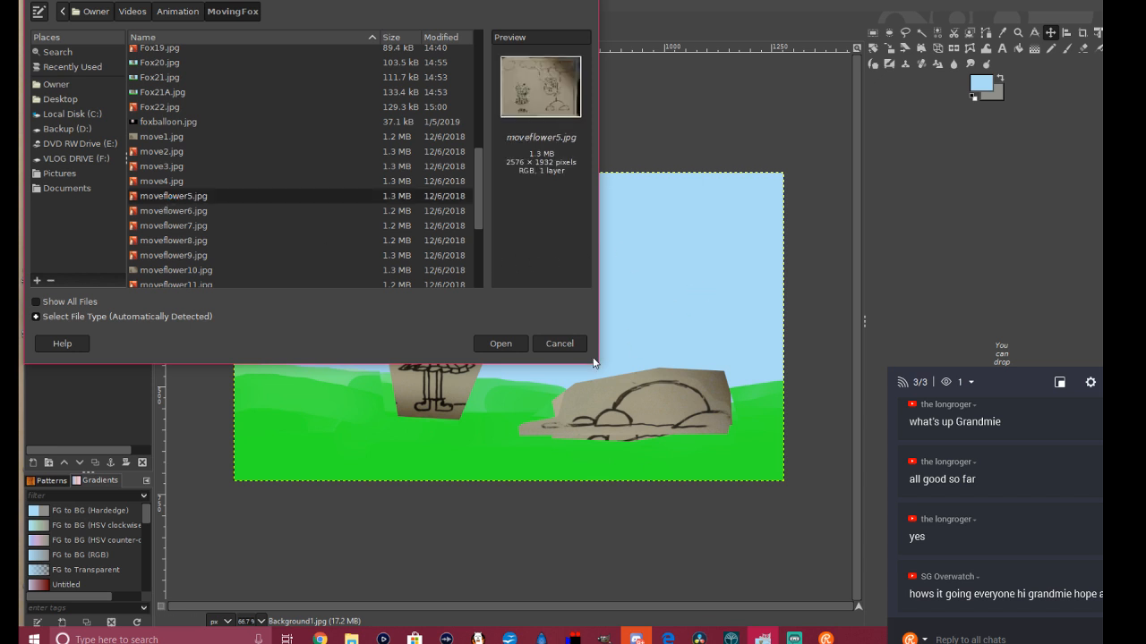
left_click(508, 345)
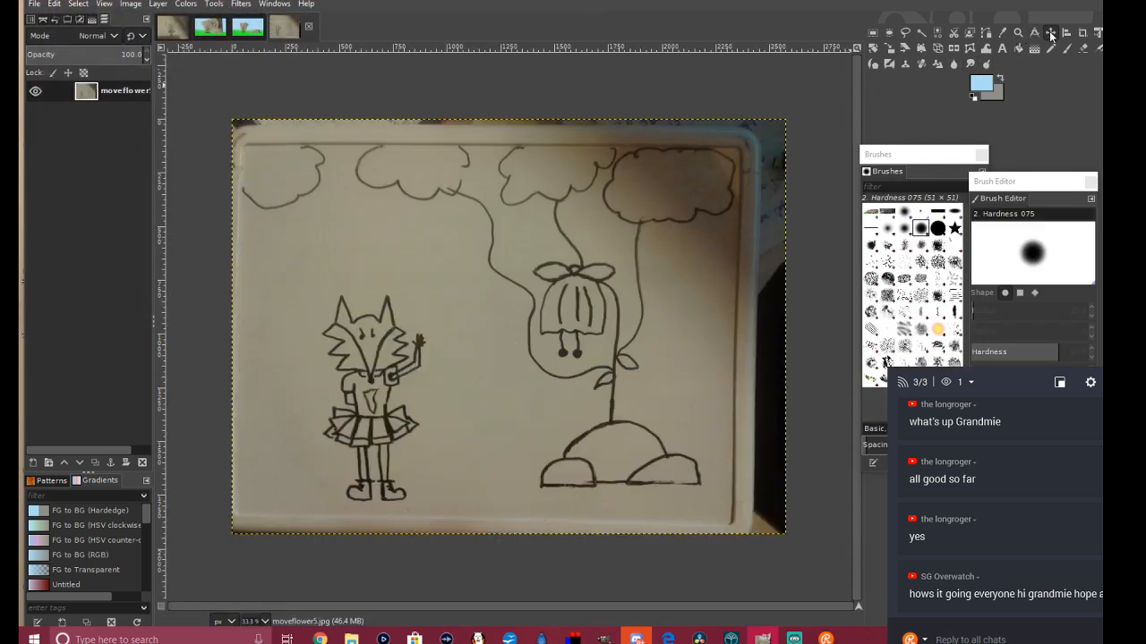
Step: Outline the drooping flower with its stem and leaves above the mound using a closed polygonal Free Select path
left_click(905, 35)
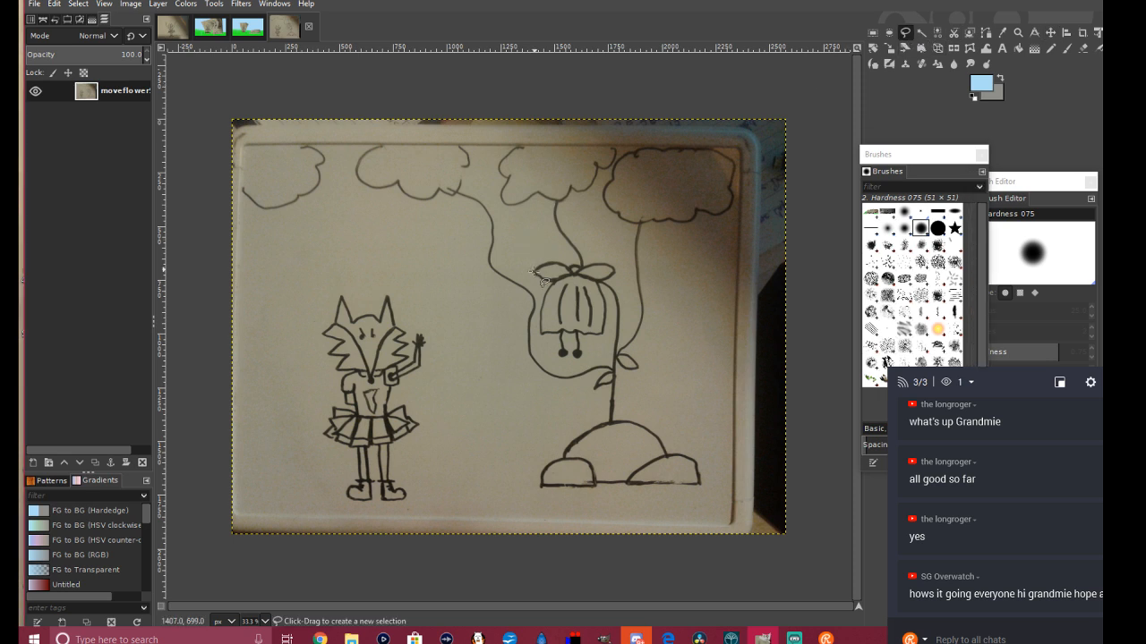
mouse_move(524, 259)
left_mouse_down()
mouse_move(632, 253)
mouse_move(639, 292)
left_mouse_up()
left_click(633, 312)
left_click(671, 396)
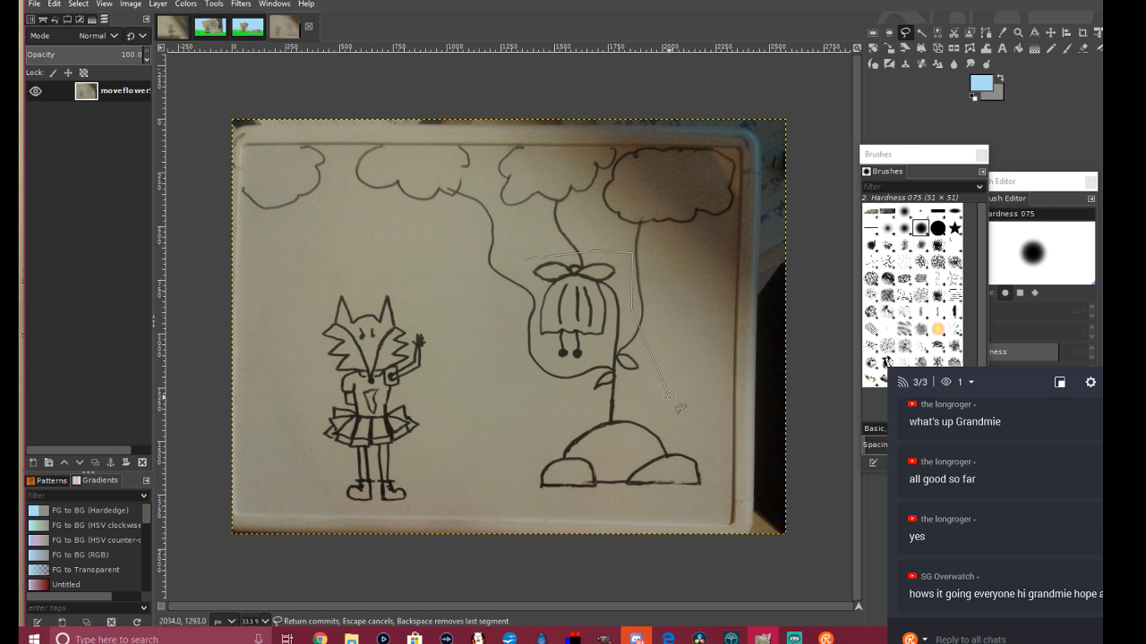
left_click(612, 423)
left_click(541, 422)
left_click(488, 333)
left_click(525, 260)
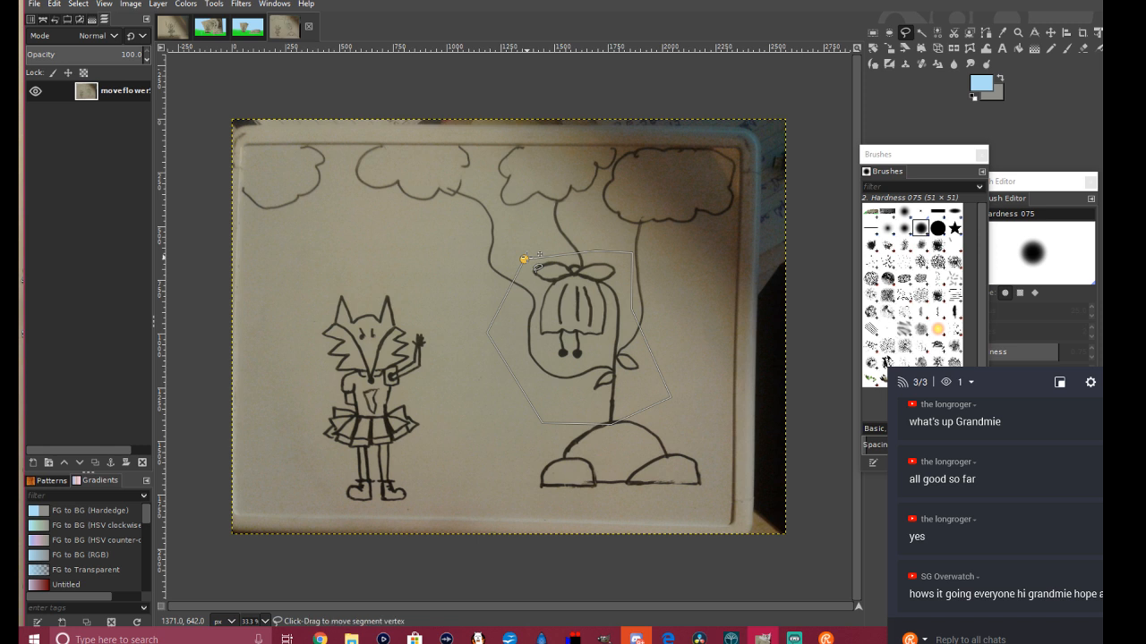
right_click(584, 325)
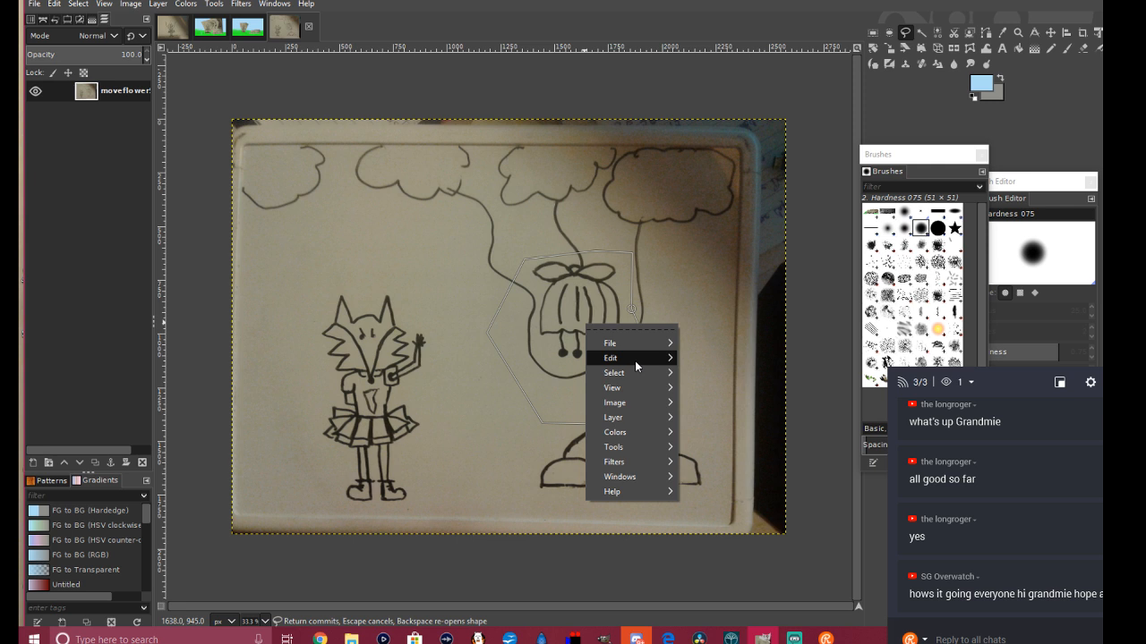
mouse_move(667, 363)
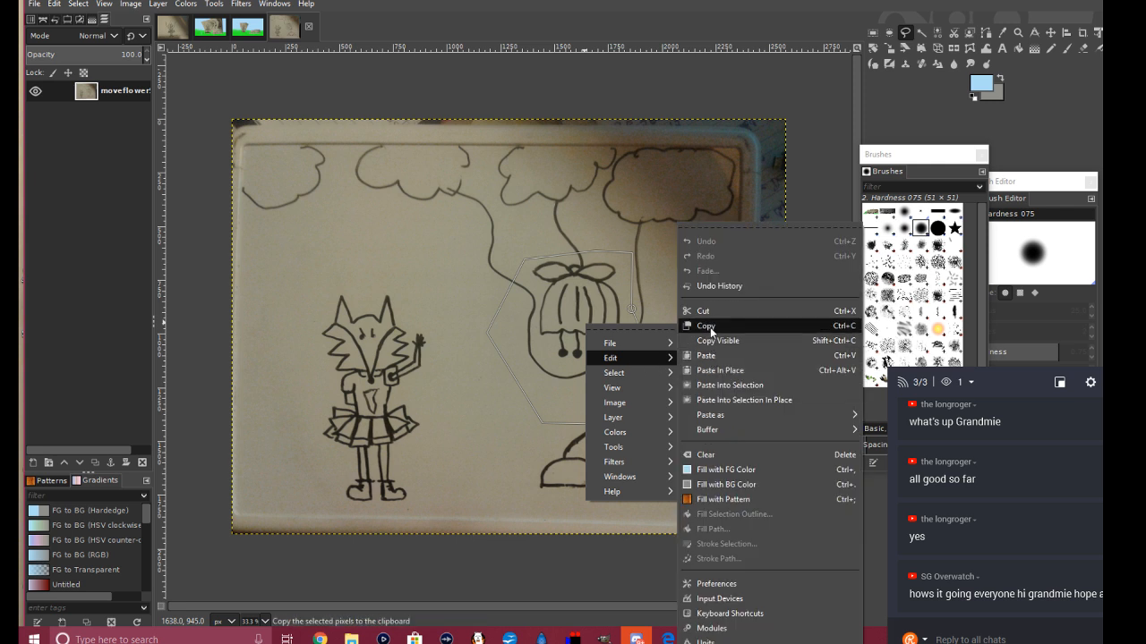
left_click(709, 326)
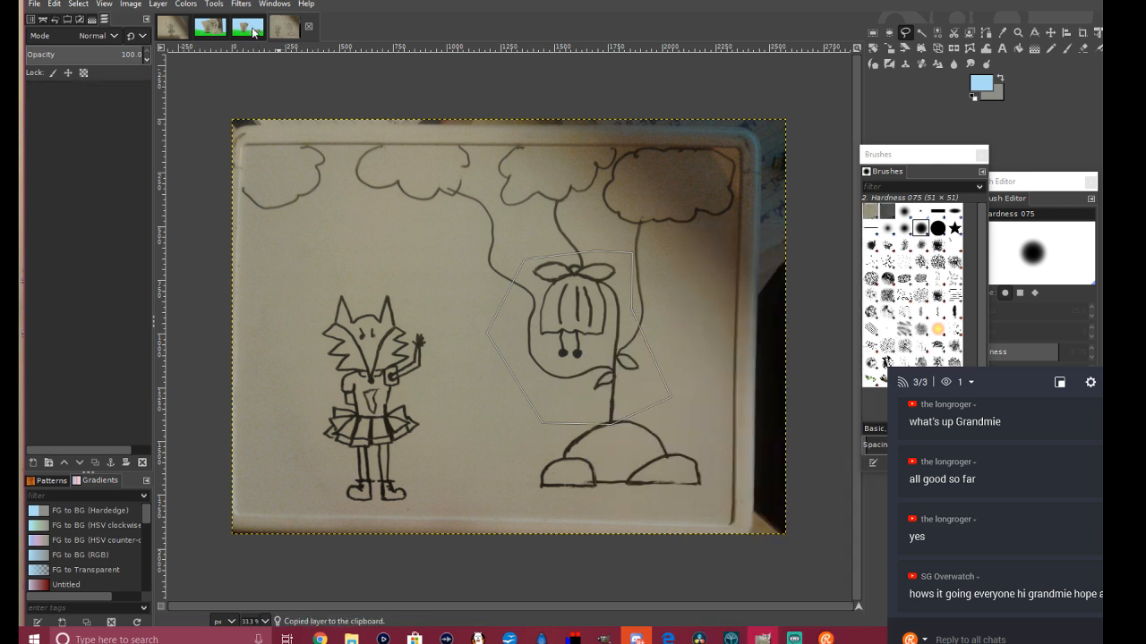
left_click(253, 33)
right_click(570, 314)
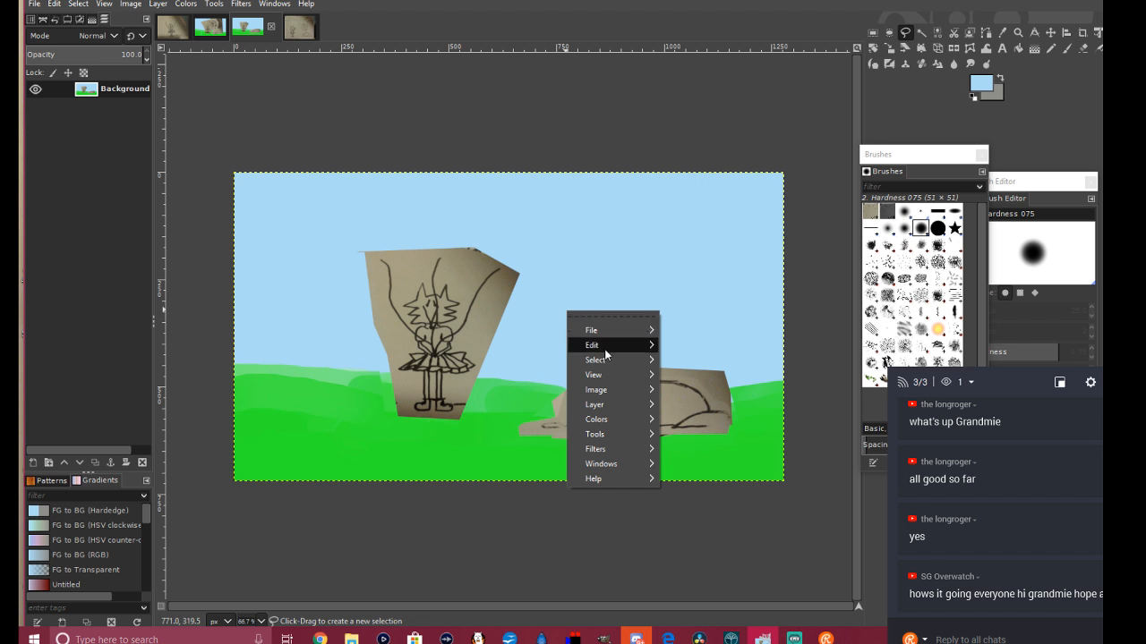
mouse_move(605, 349)
left_click(699, 357)
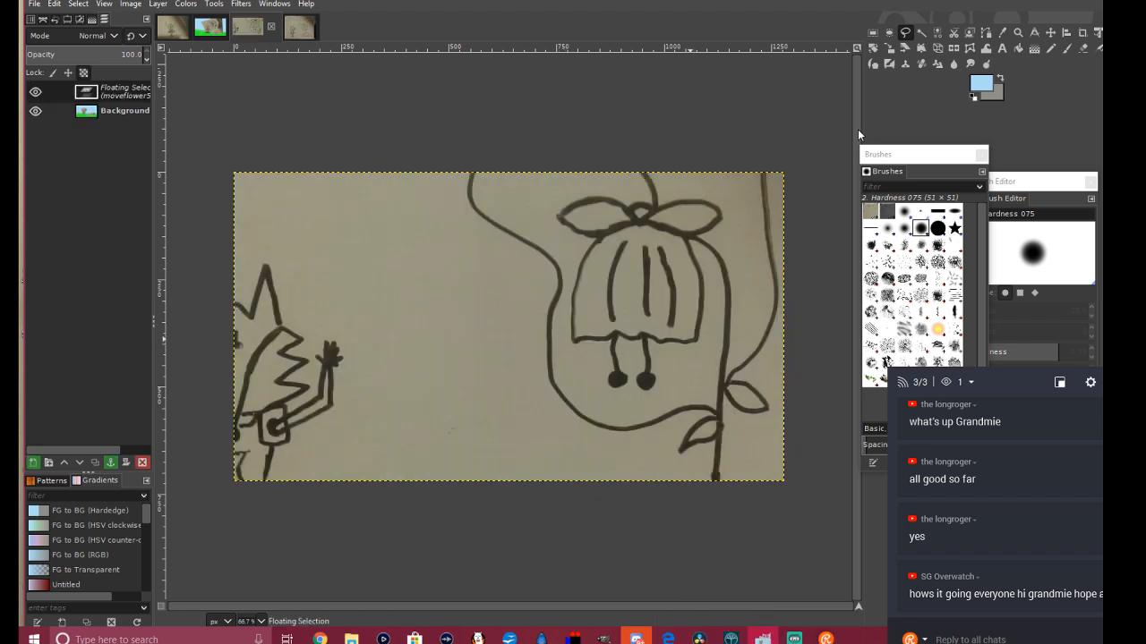
left_click(54, 6)
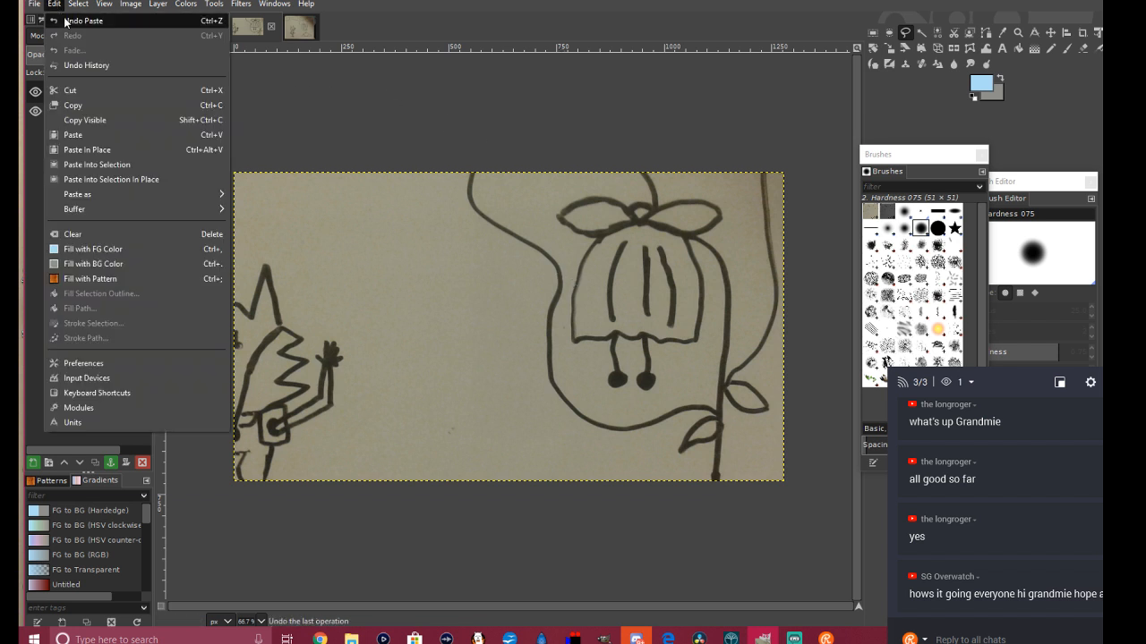
left_click(80, 19)
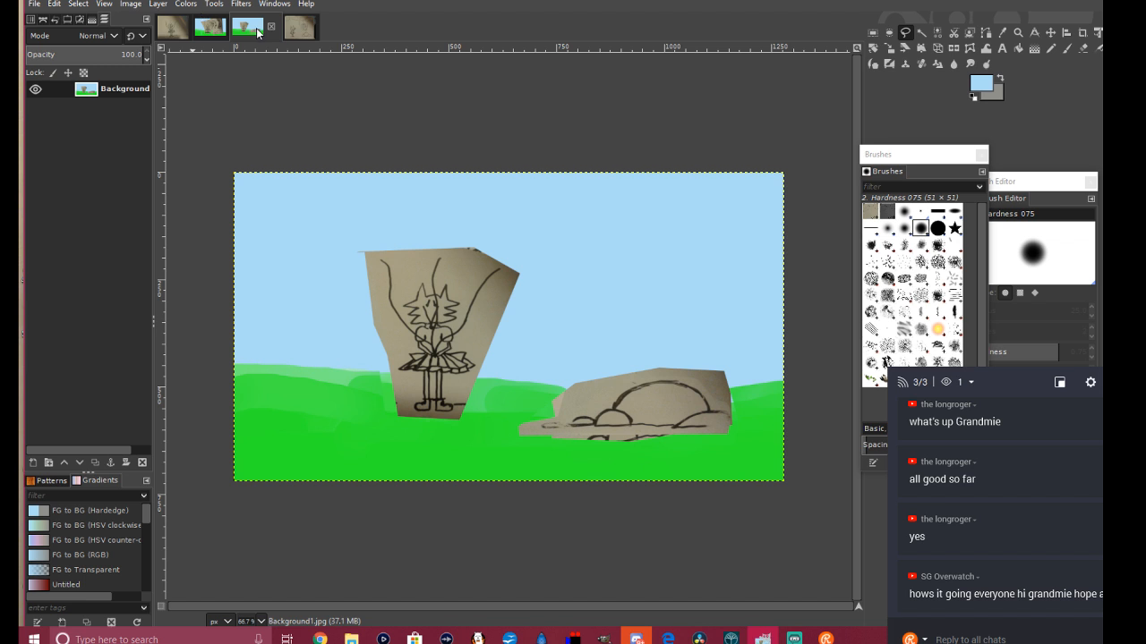
Step: Commit the flower selection in moveflower5.jpg, copy the outlined flower and paste it into the Background1.jpg frame
left_click(296, 27)
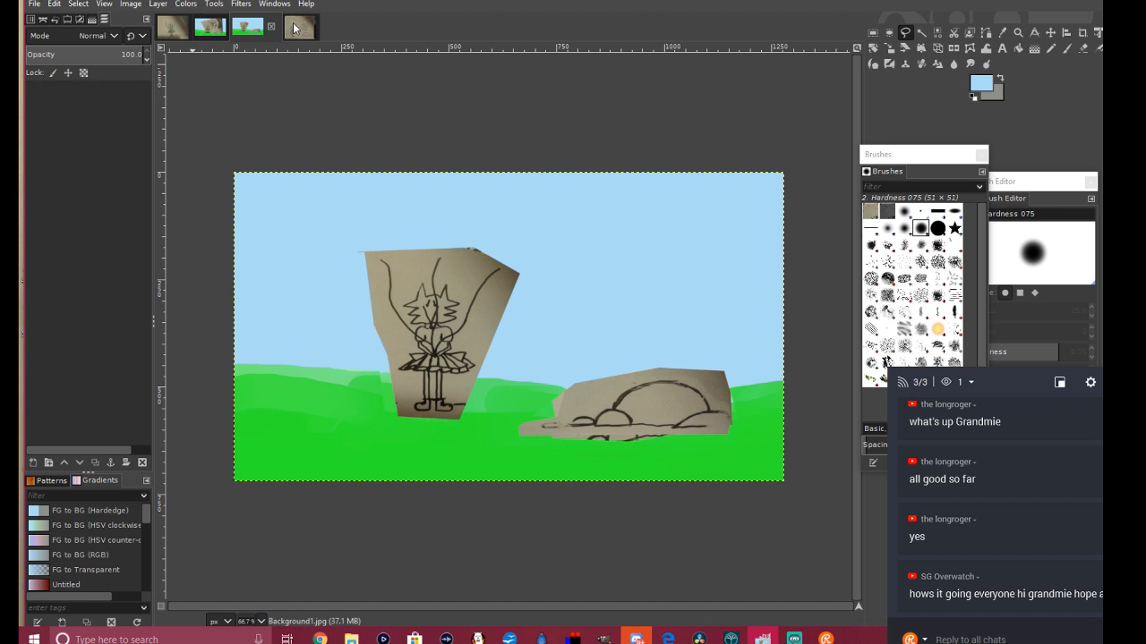
left_click(1052, 34)
right_click(569, 323)
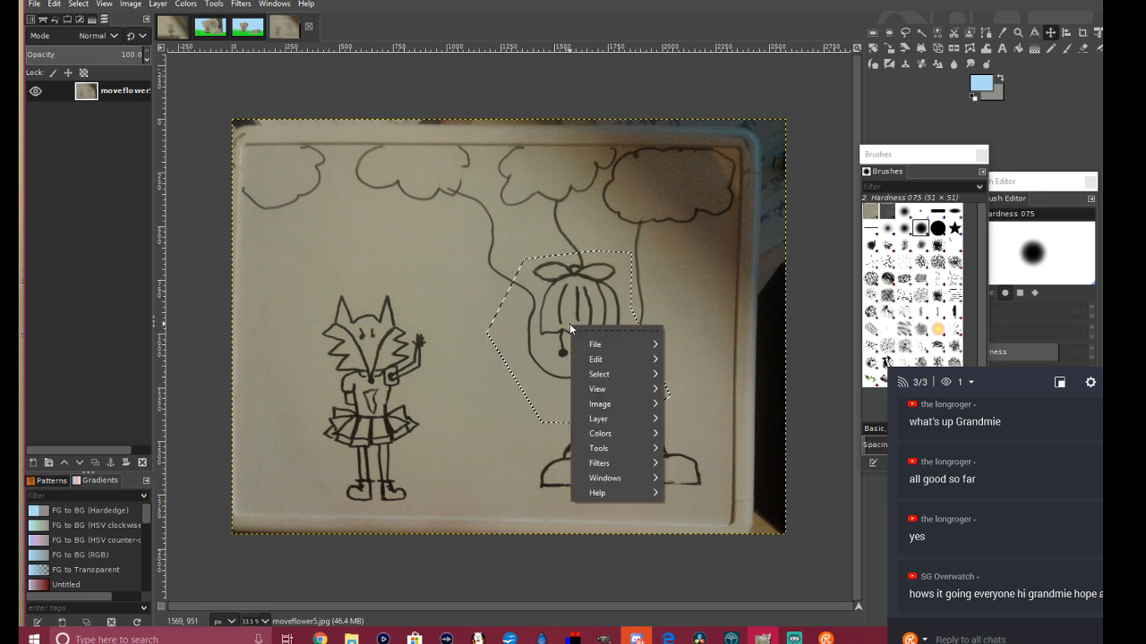
mouse_move(595, 359)
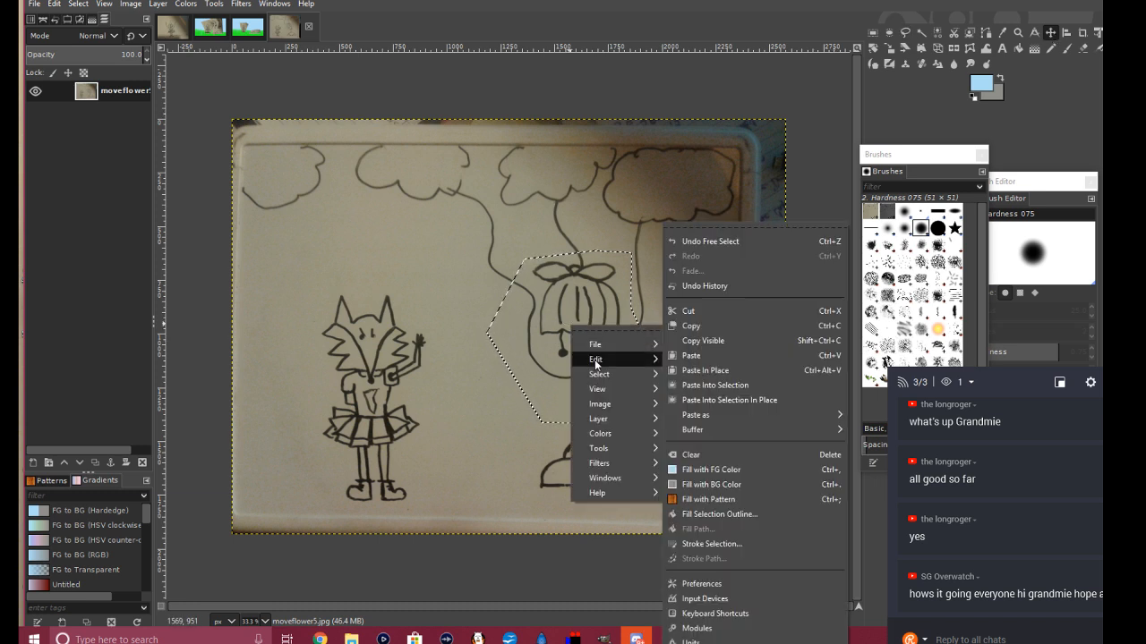
left_click(678, 312)
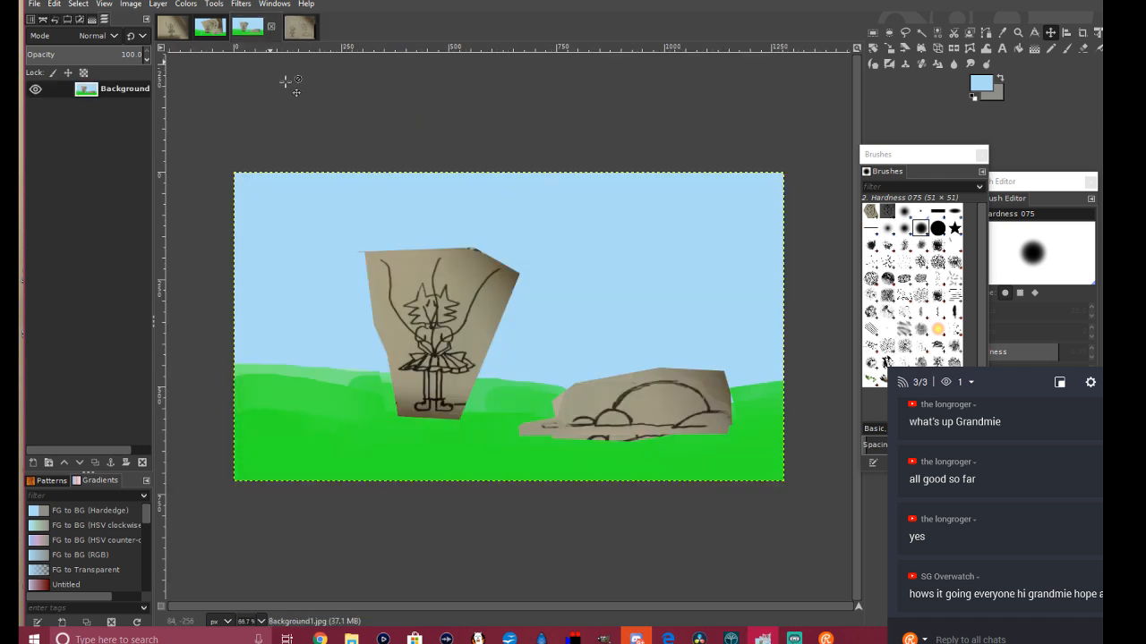
key("alt+3")
right_click(609, 307)
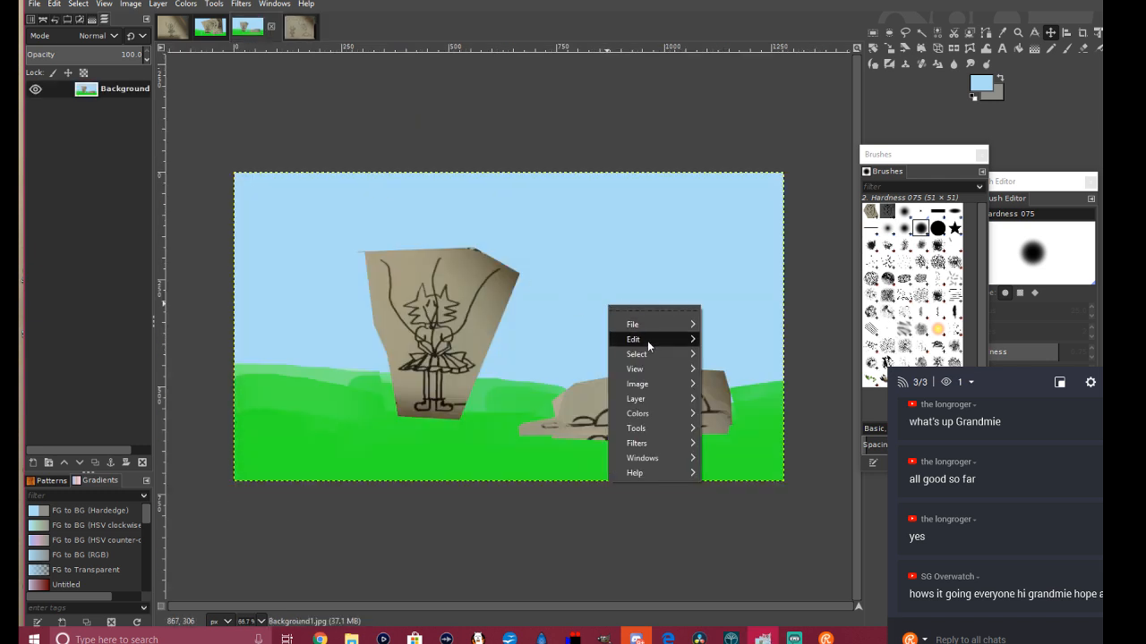
mouse_move(647, 341)
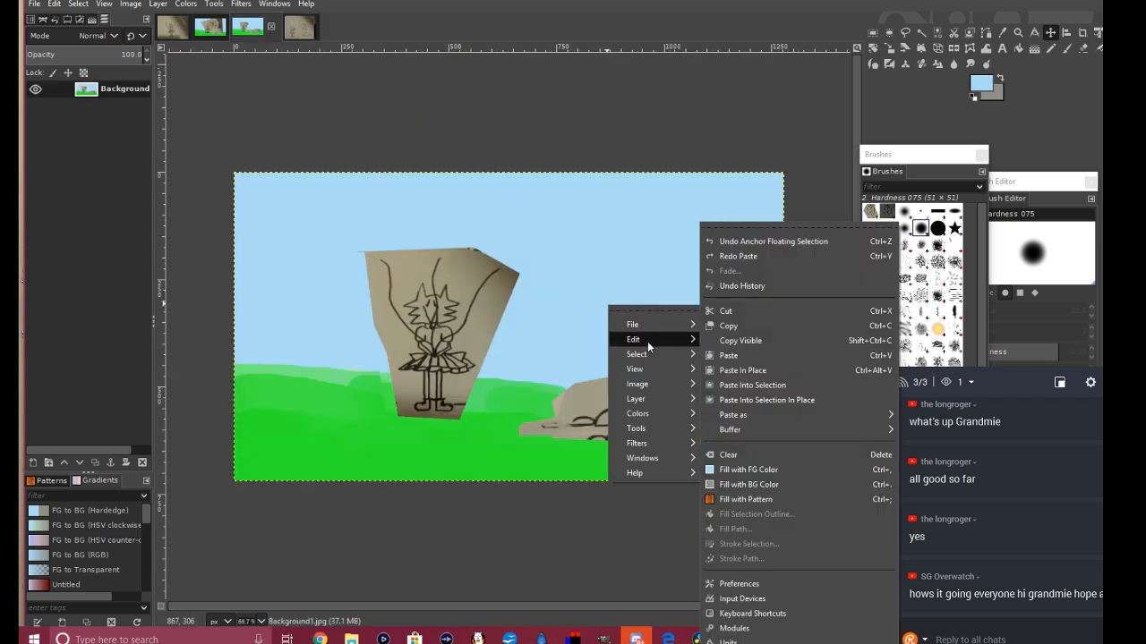
left_click(738, 360)
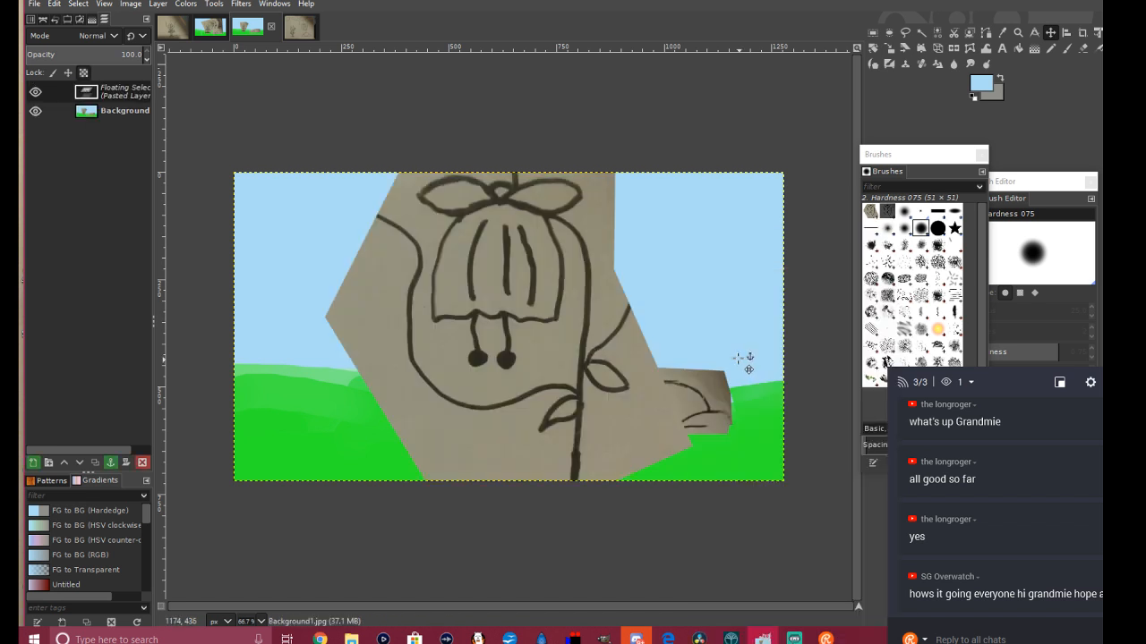
Step: Scale the pasted flower down to 375 × 308 px
left_click(889, 49)
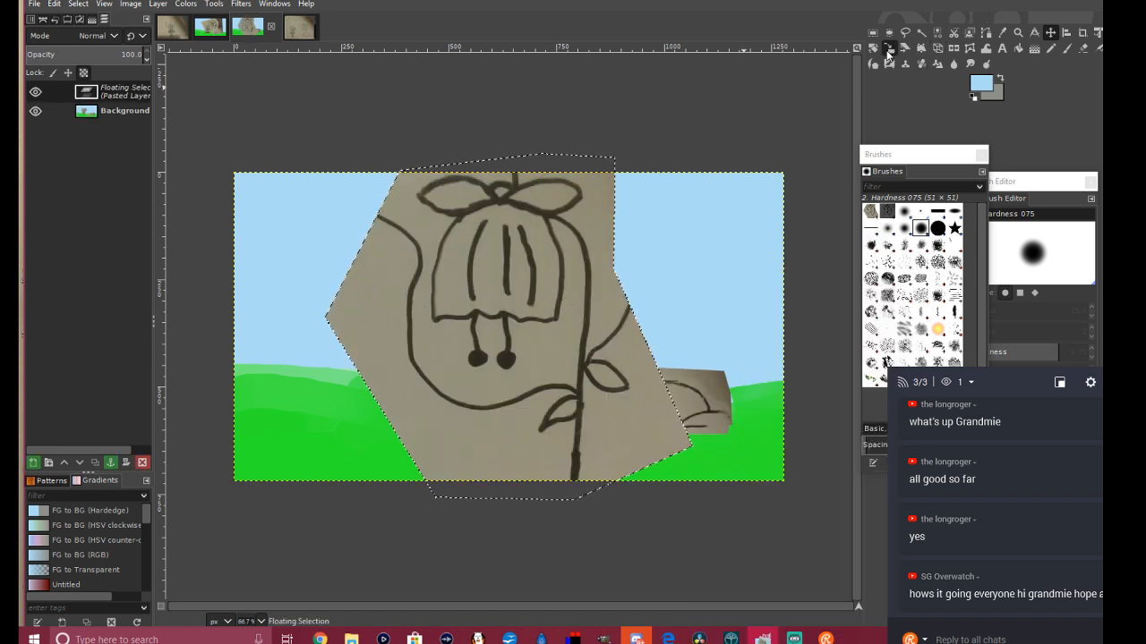
left_click(392, 173)
left_click_drag(328, 158, 531, 368)
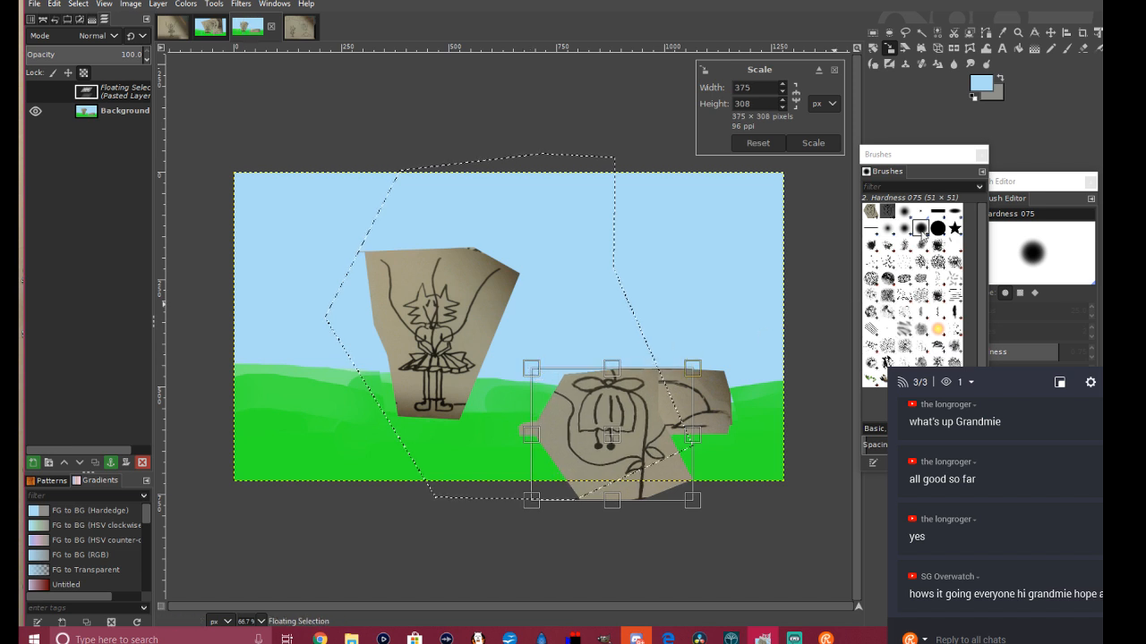
left_click(812, 143)
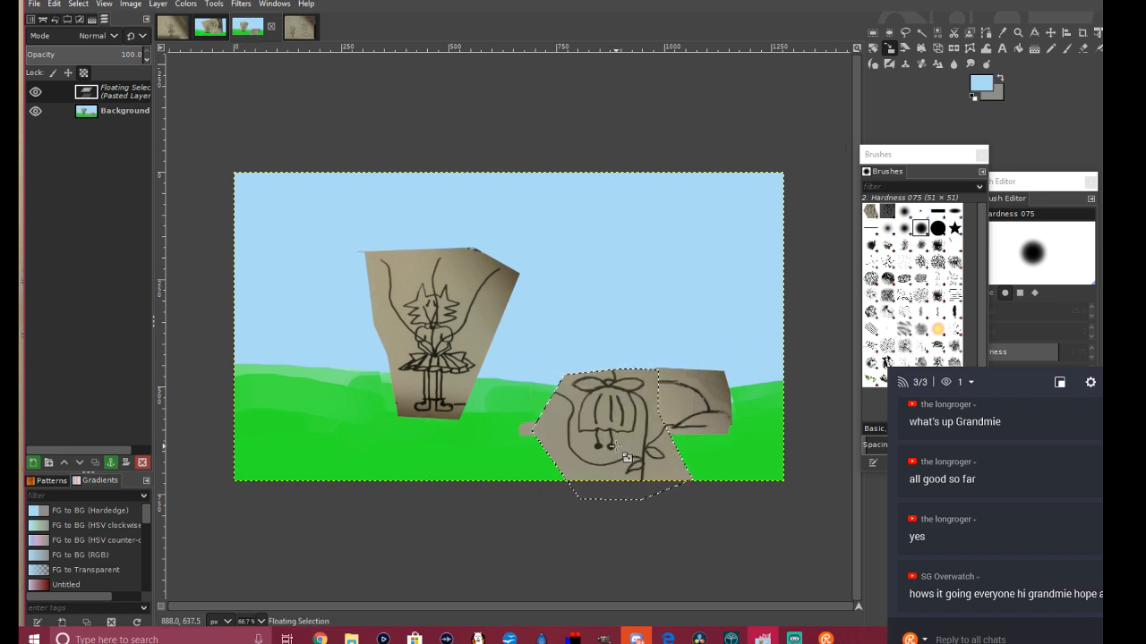
Step: Move the floating flower so its stem stands on top of the mound and anchor it to the background layer
left_click(1050, 32)
mouse_move(598, 493)
left_mouse_down()
mouse_move(646, 362)
mouse_move(641, 305)
mouse_move(635, 343)
left_mouse_up()
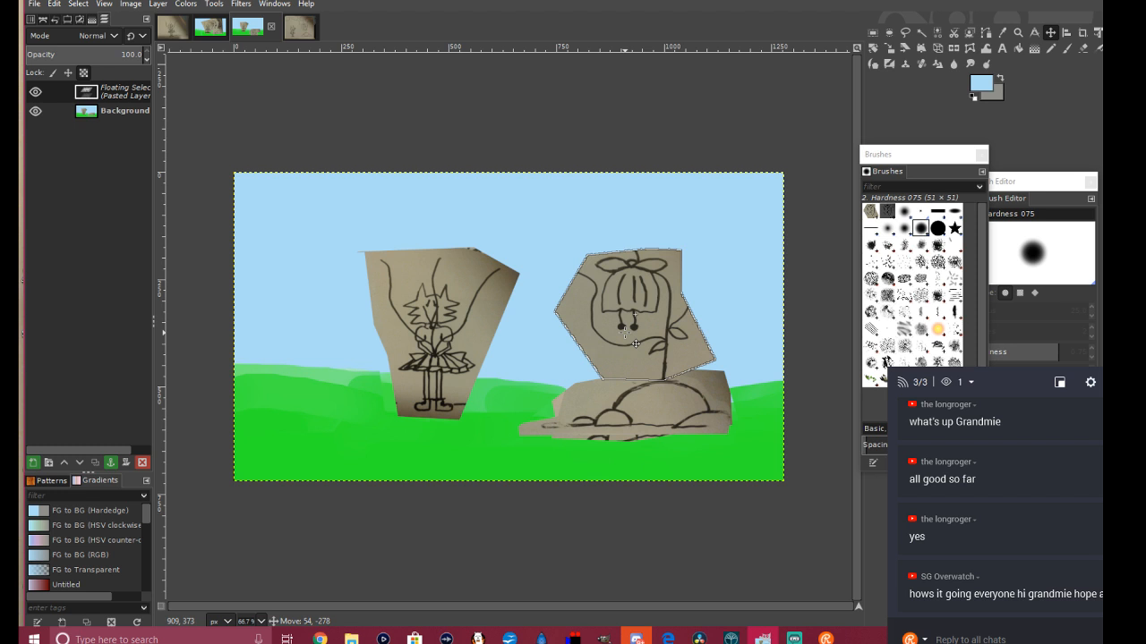
left_click_drag(625, 333, 625, 333)
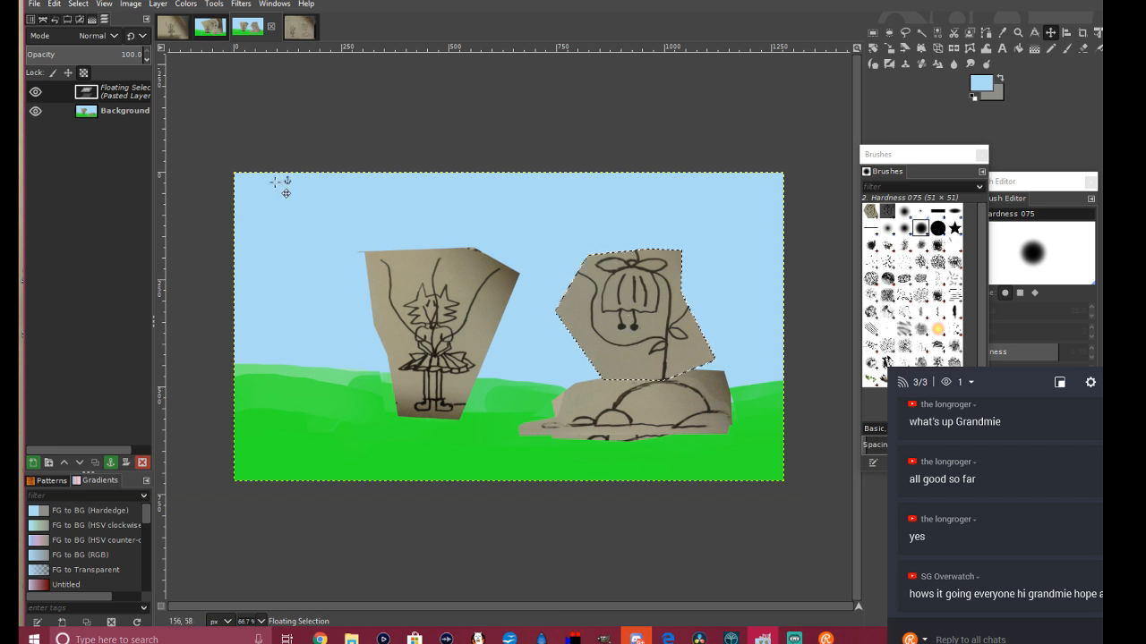
right_click(124, 95)
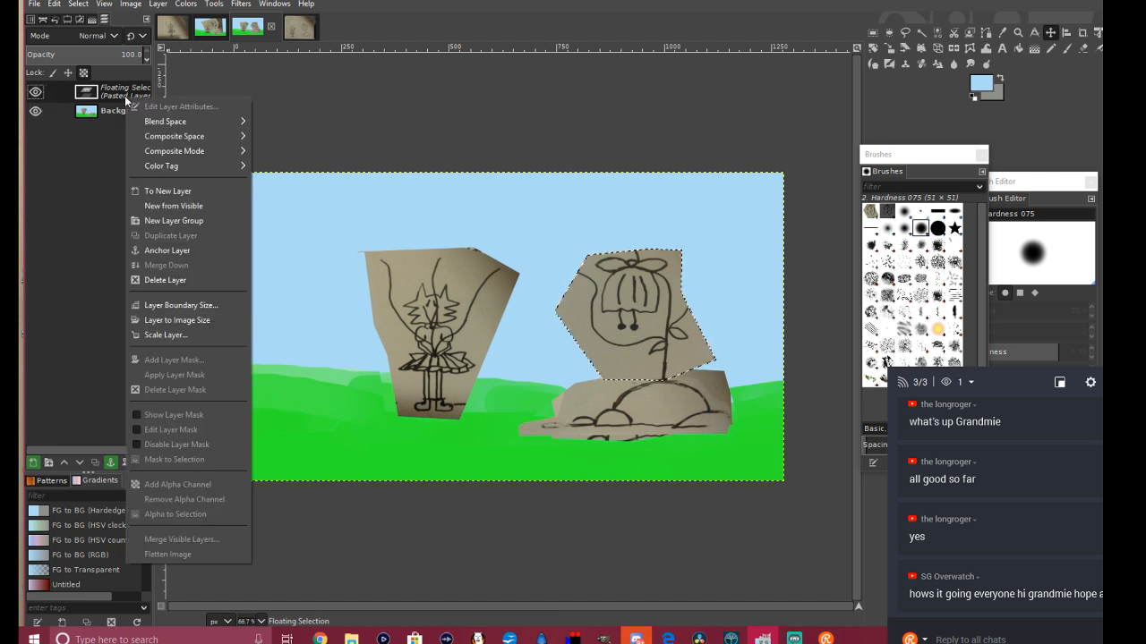
left_click(188, 251)
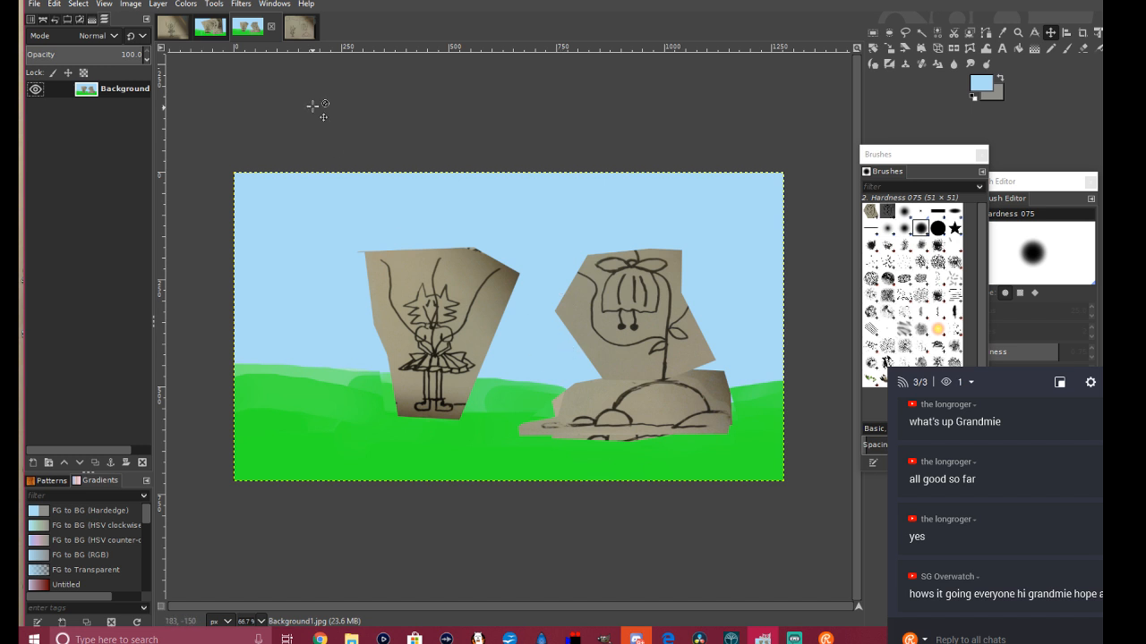
Step: Close the moveflower21.jpg and Fox22 images, discarding their changes
left_click(213, 32)
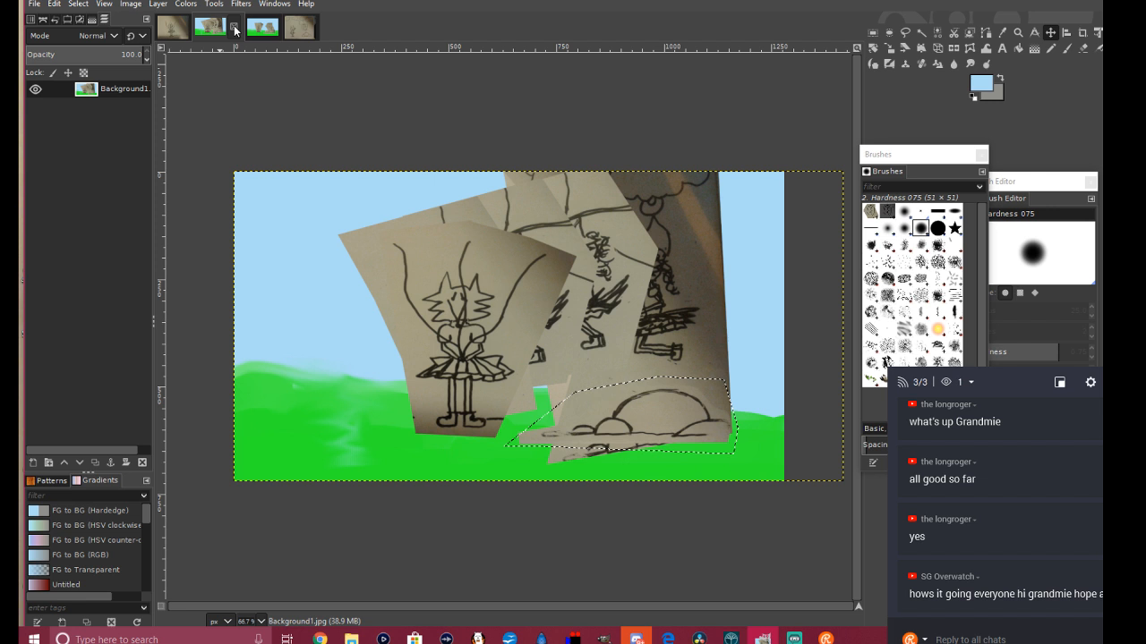
left_click(182, 31)
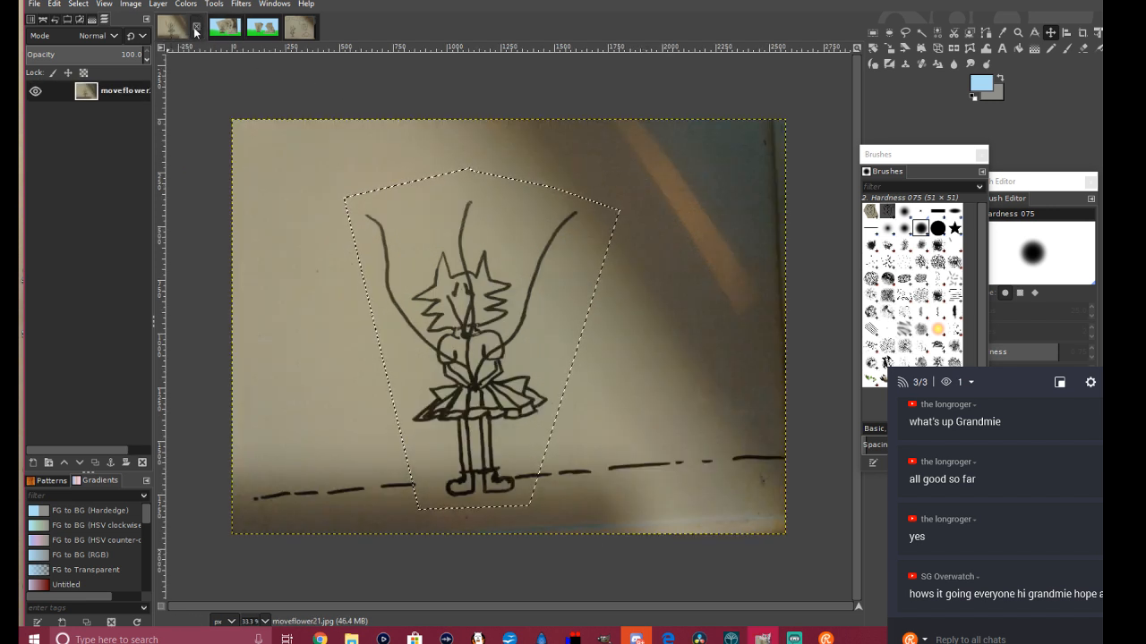
left_click(195, 30)
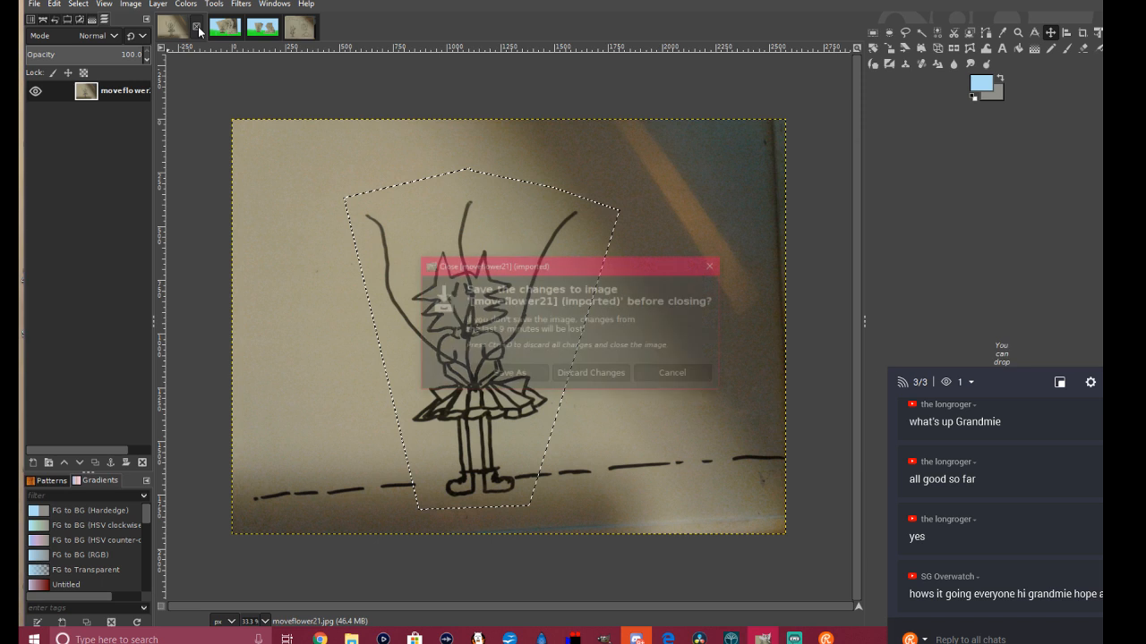
left_click(598, 374)
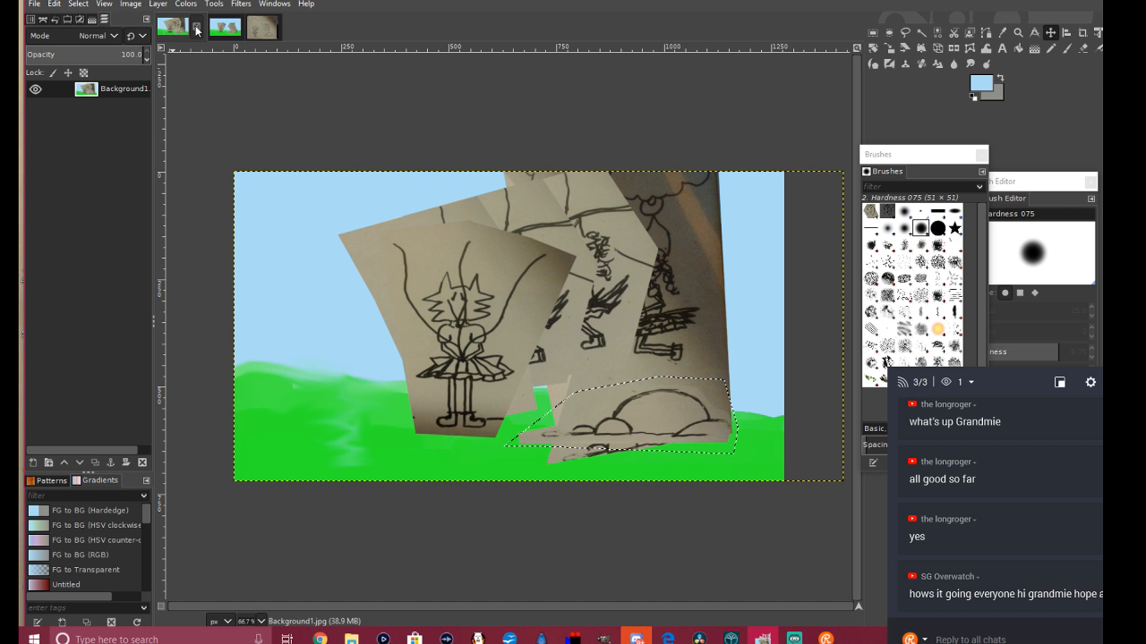
left_click(197, 30)
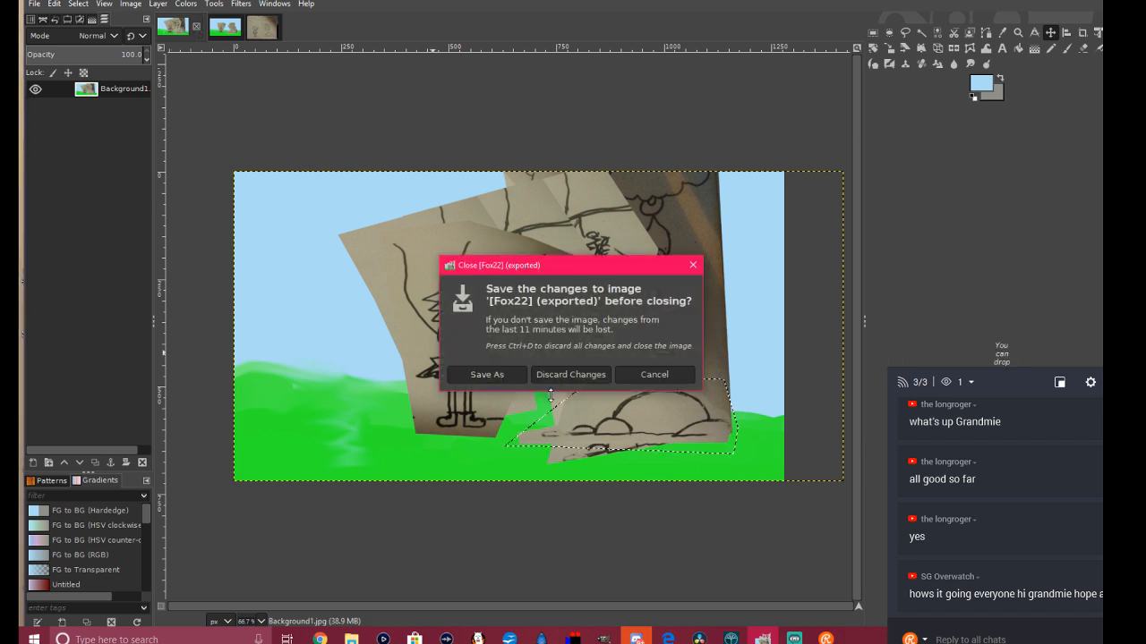
left_click(571, 374)
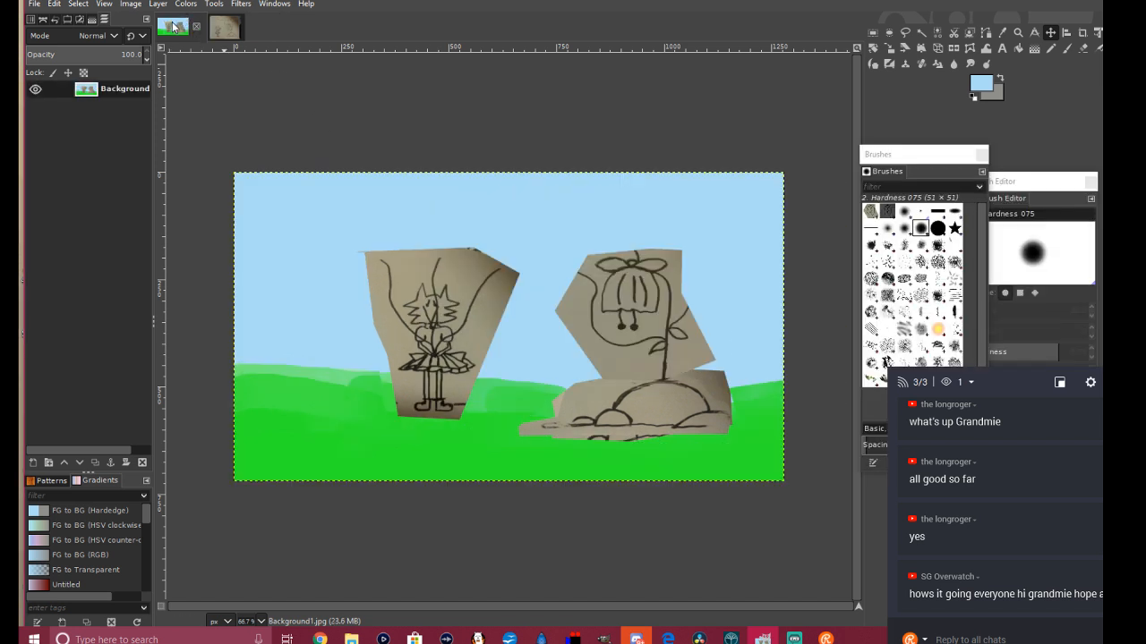
Step: Open Fox14.jpg from the MovingFox folder to examine the earlier frame, and close it again
left_click(36, 4)
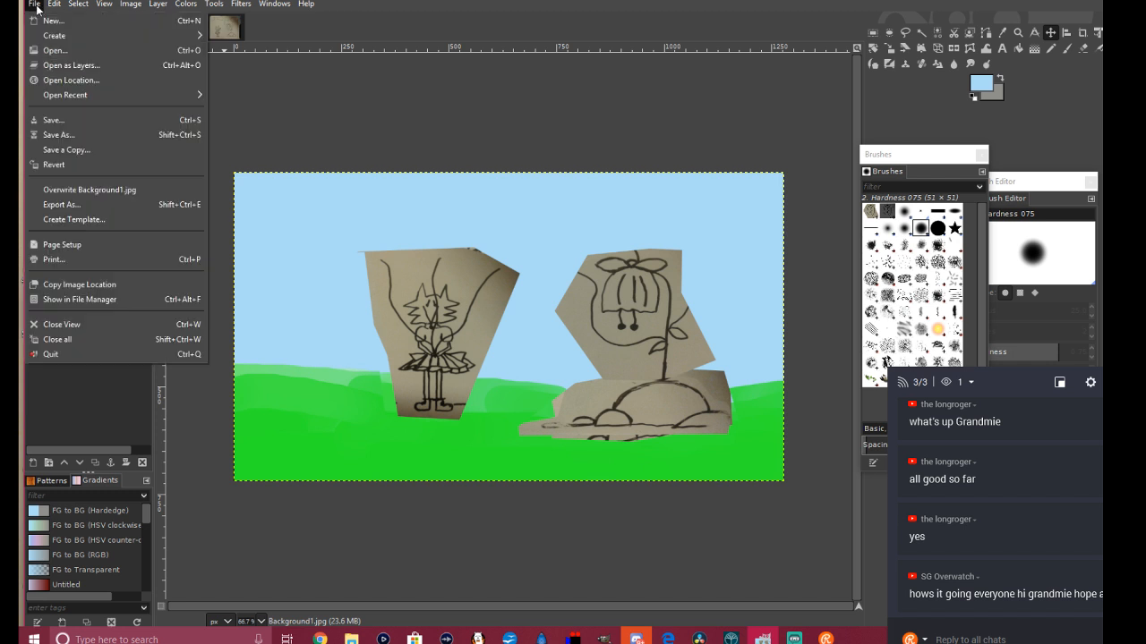
left_click(53, 51)
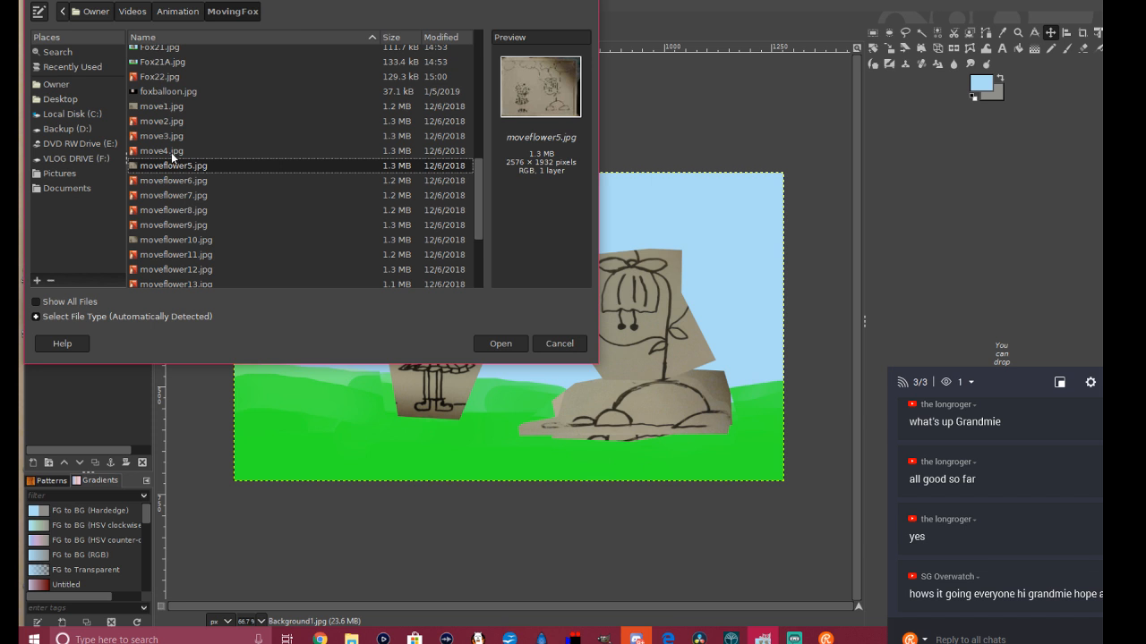
left_click(172, 152)
scroll(171, 220, "down", 2)
scroll(171, 220, "up", 5)
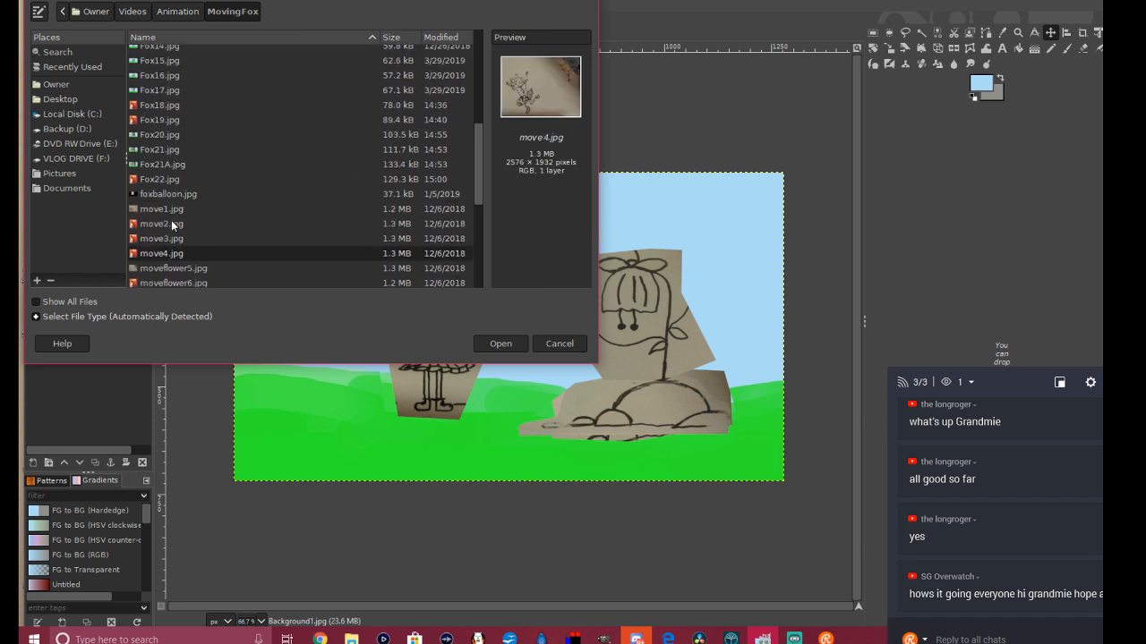
scroll(179, 268, "down", 1)
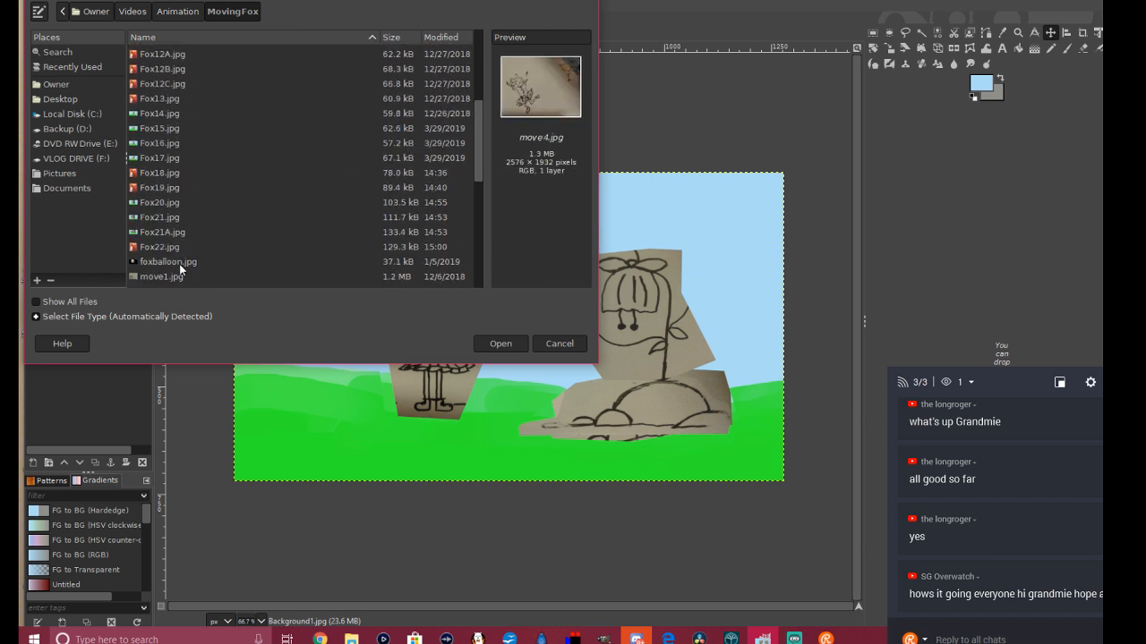
left_click(164, 145)
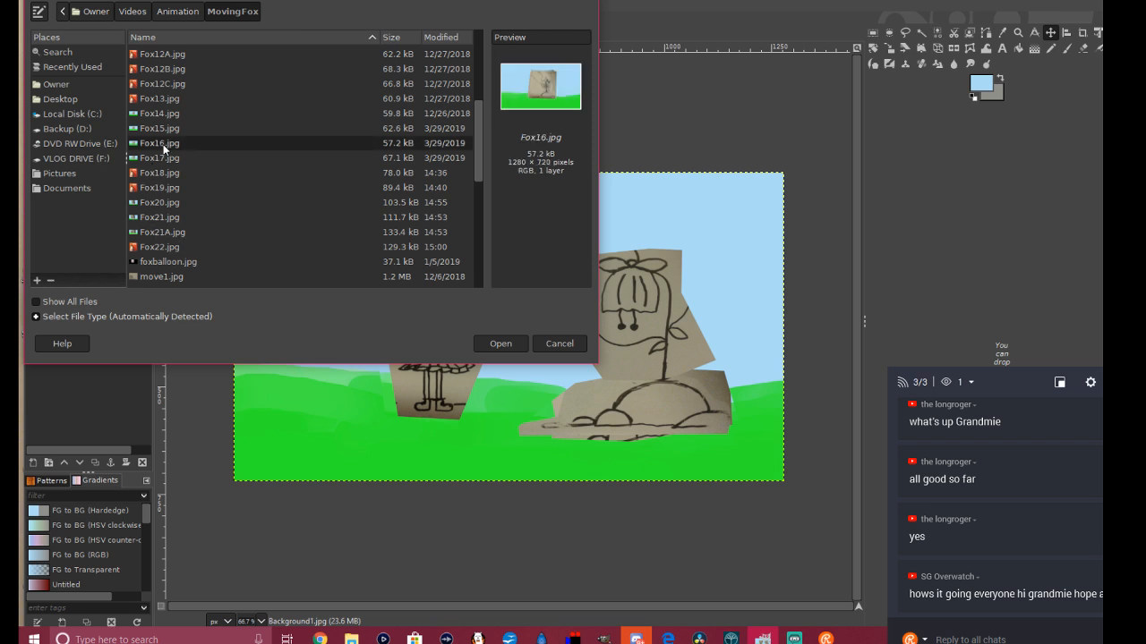
left_click(166, 114)
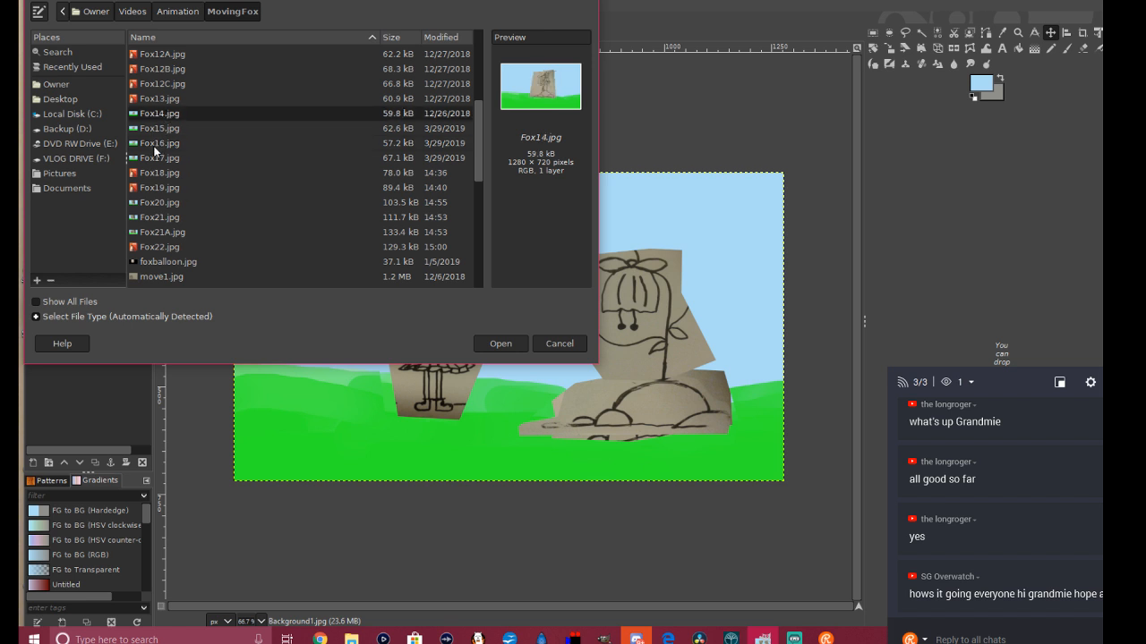
left_click(501, 344)
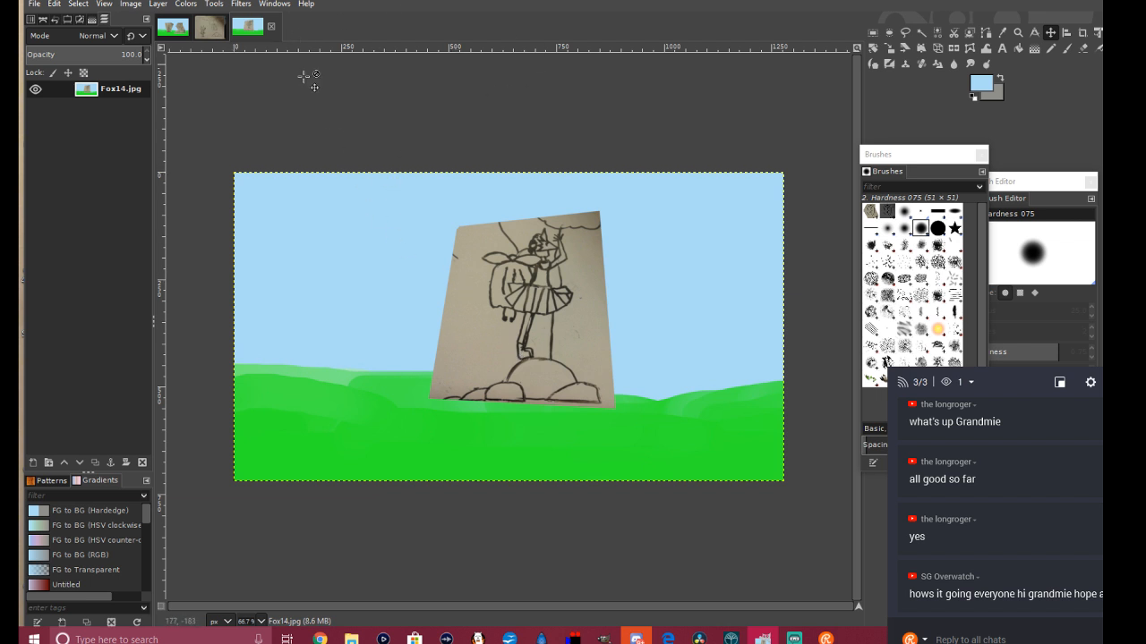
left_click(271, 26)
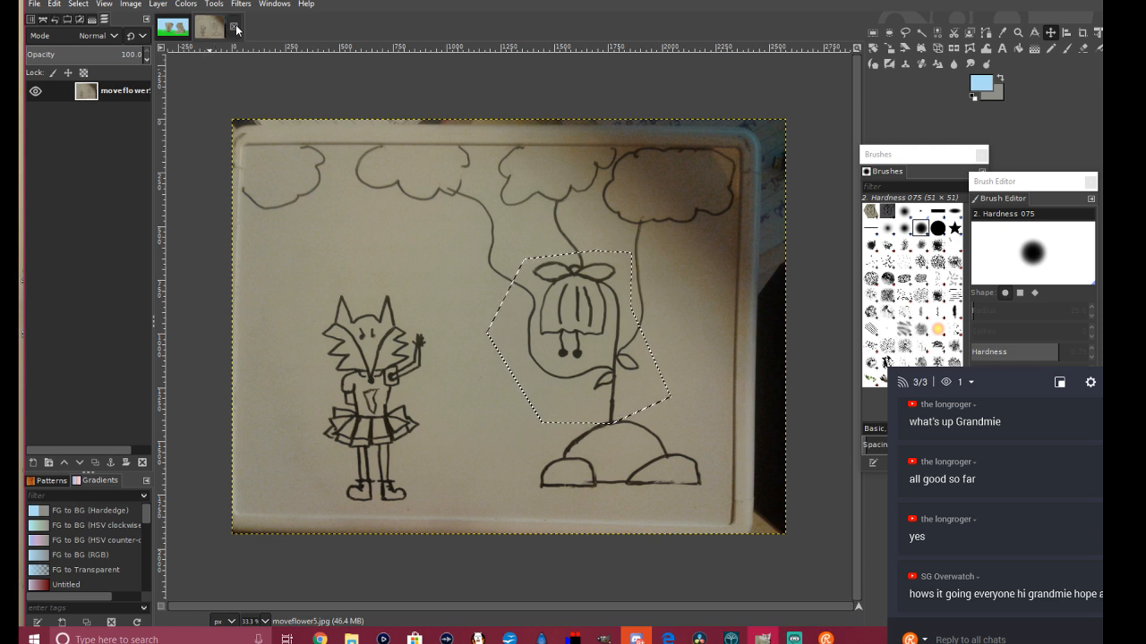
Step: Keep moveflower5.jpg open and return to the Background1.jpg composition
left_click(235, 27)
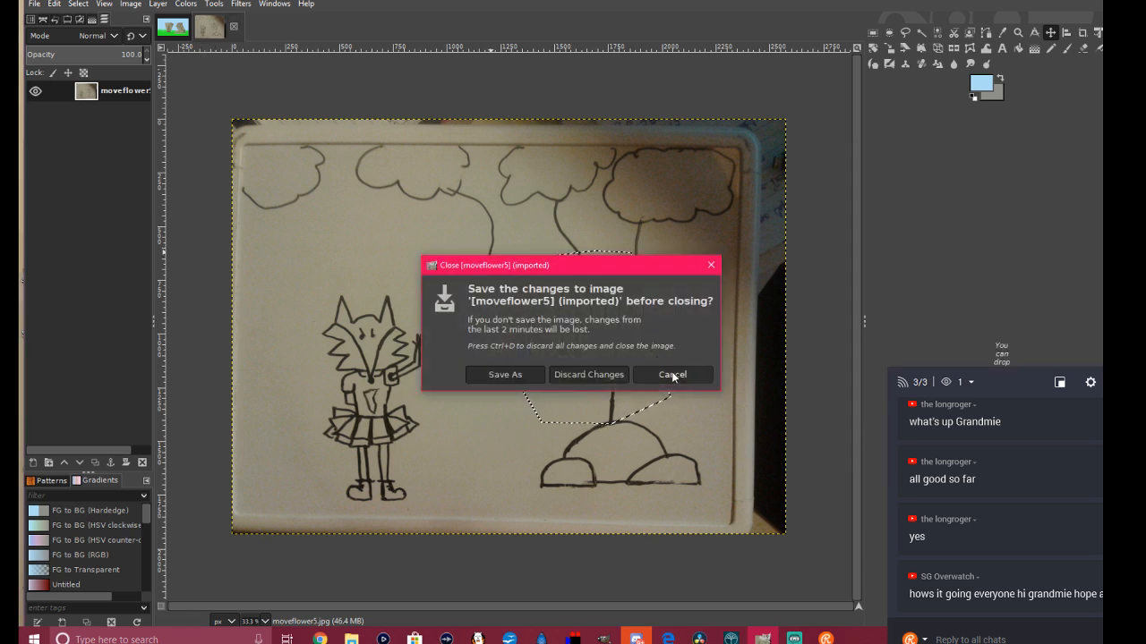
left_click(673, 374)
left_click(182, 35)
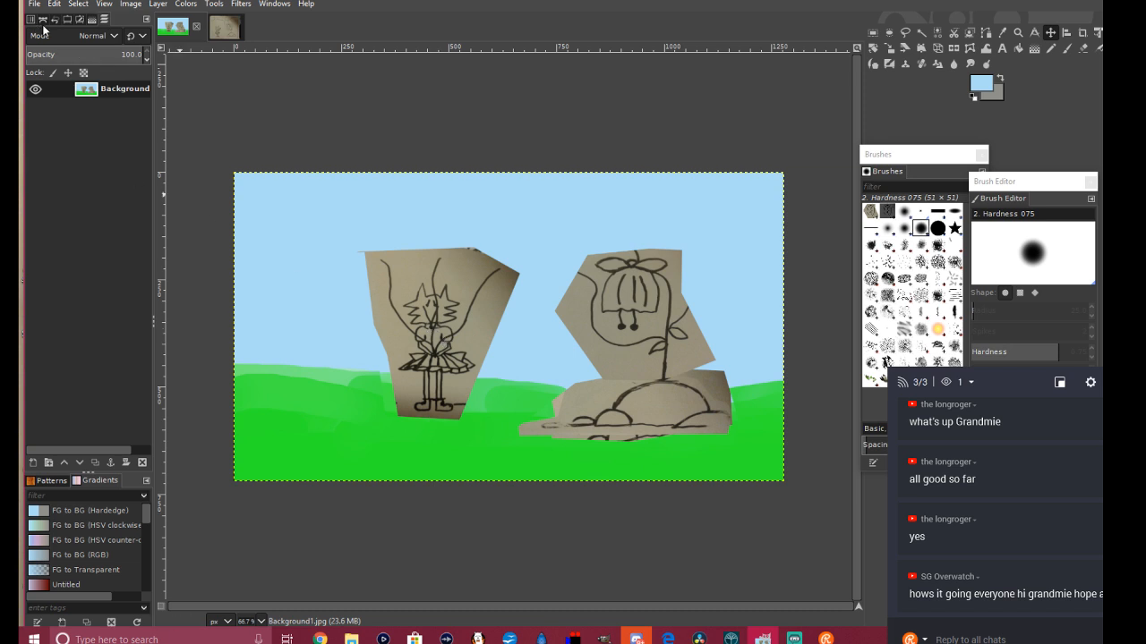
Step: Switch to File Explorer and open the Fox1 frame from the MovingFox folder under Videos > Animation
left_click(352, 639)
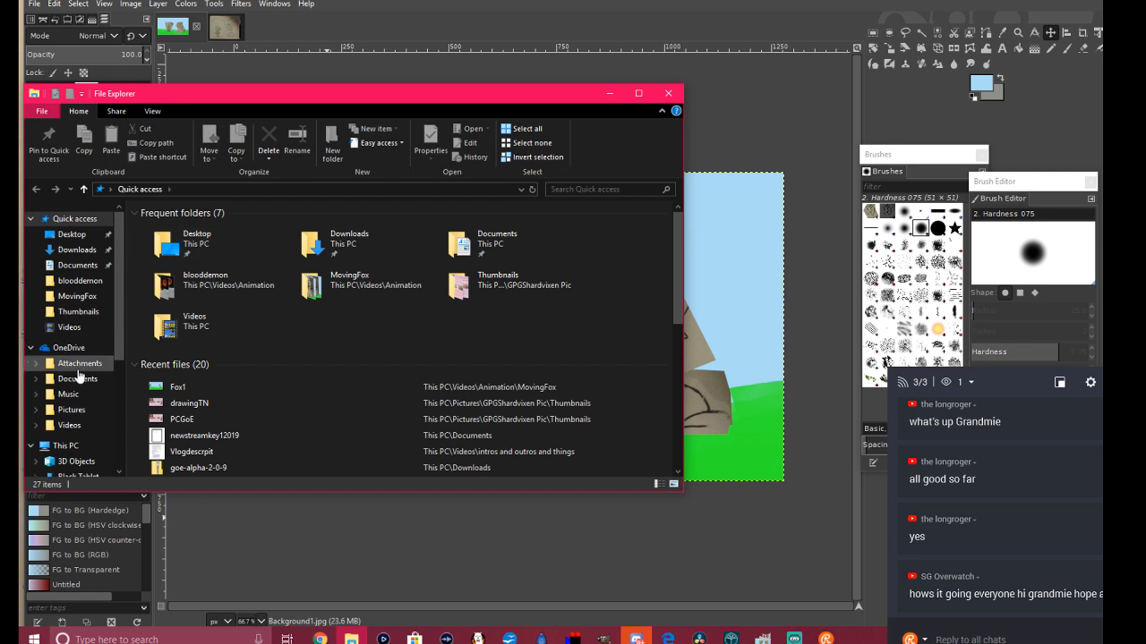
scroll(72, 372, "down", 4)
left_click(68, 384)
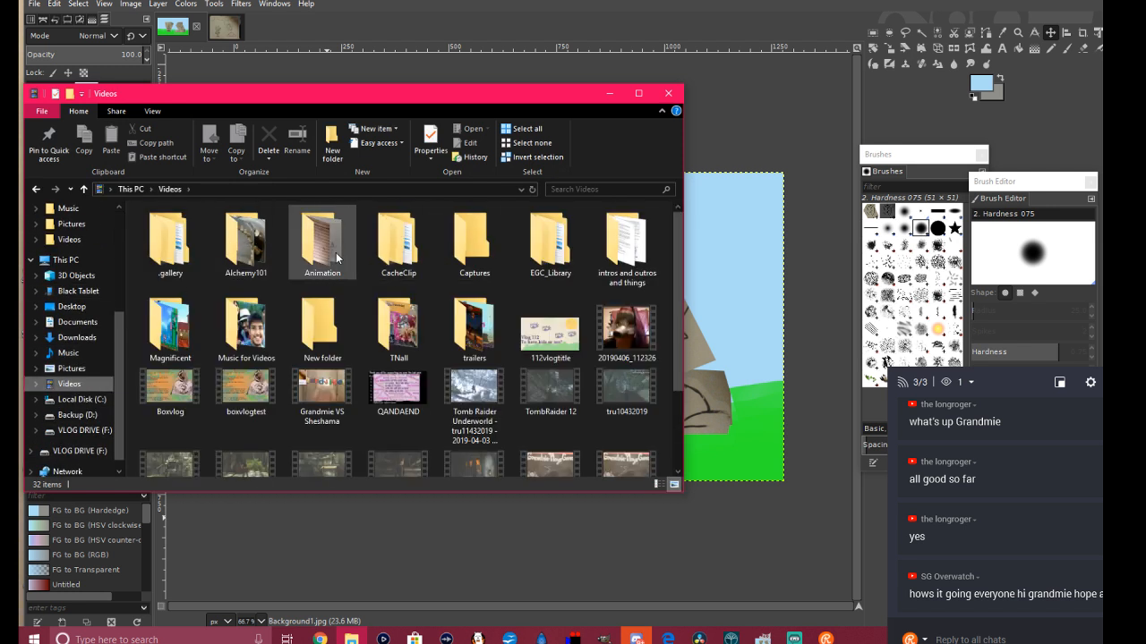
double_click(337, 254)
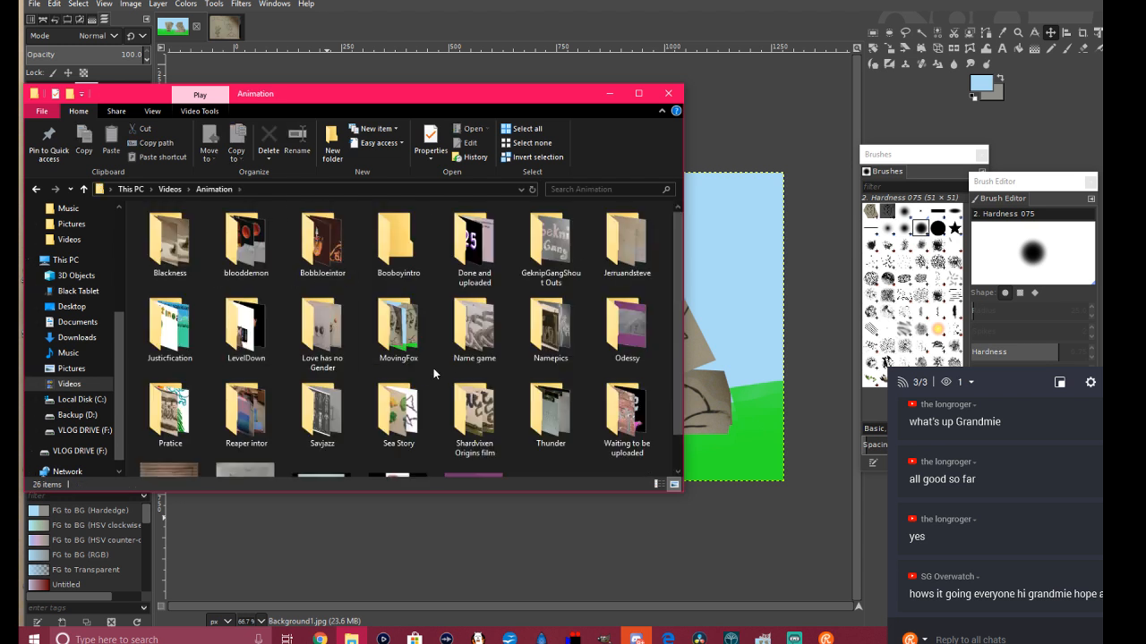
double_click(395, 334)
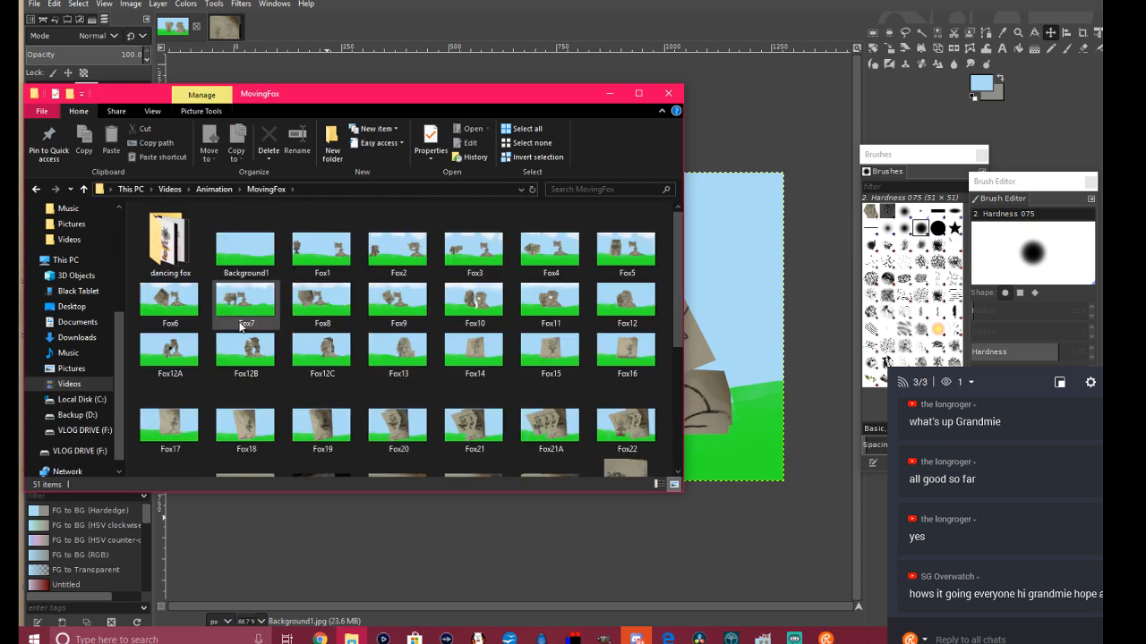
left_click(338, 256)
double_click(338, 256)
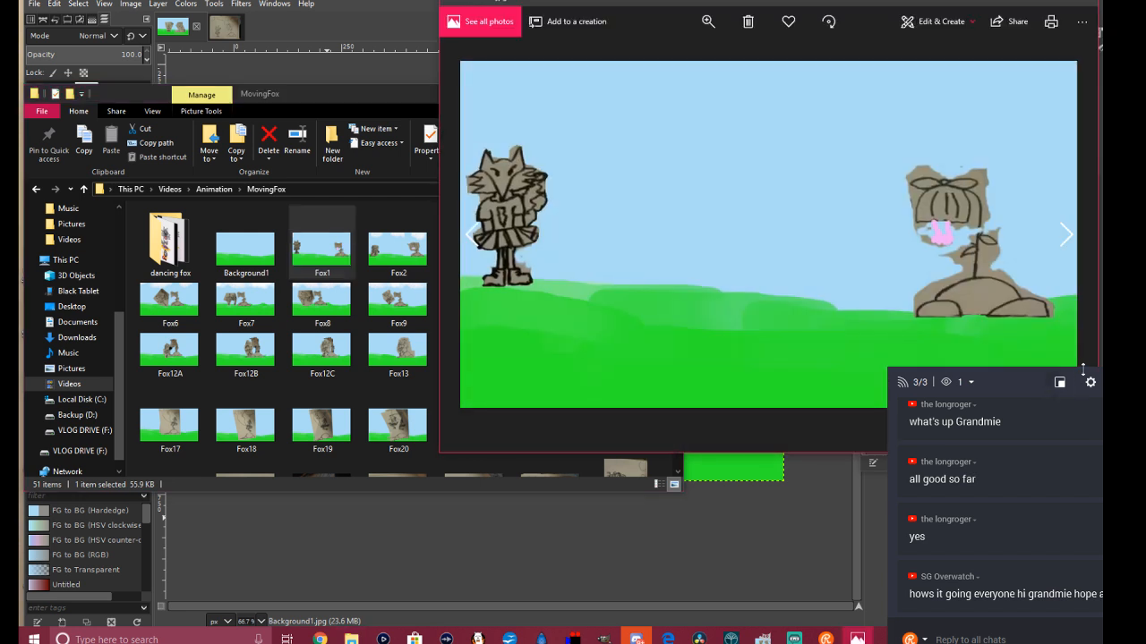
Step: Page forward through the animation frames after Fox1 up to the fox climbing at the flower on the mound
left_click(1064, 235)
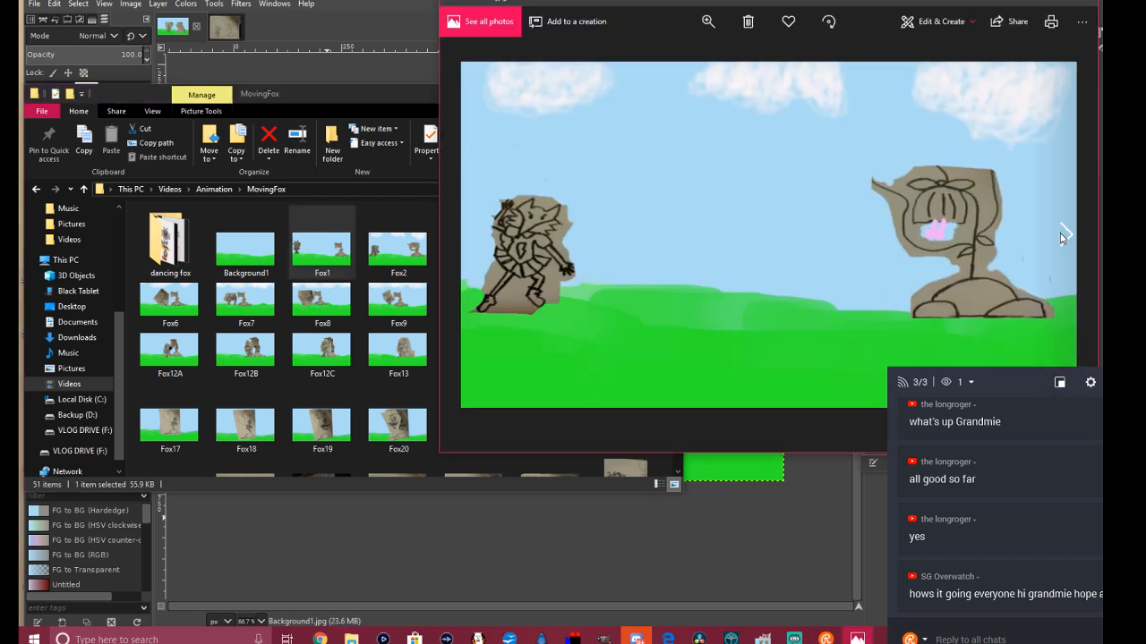
left_click(1063, 235)
left_click(1062, 238)
left_click(1063, 238)
left_click(1063, 237)
left_click(1062, 238)
left_click(1063, 237)
left_click(1062, 238)
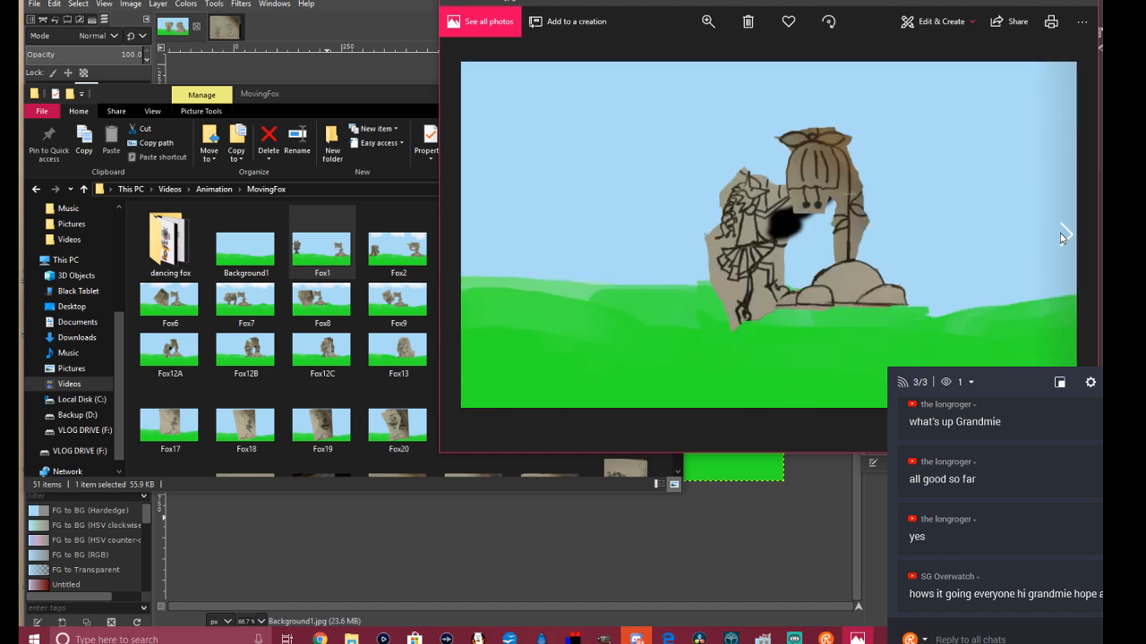
left_click(1063, 237)
left_click(1062, 237)
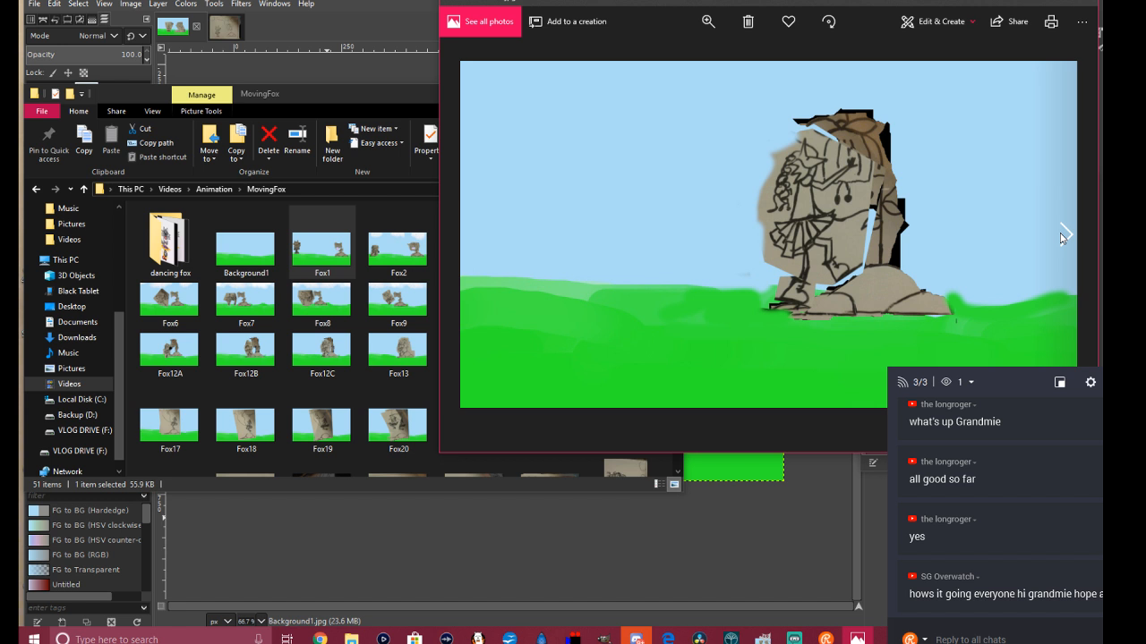
left_click(1063, 235)
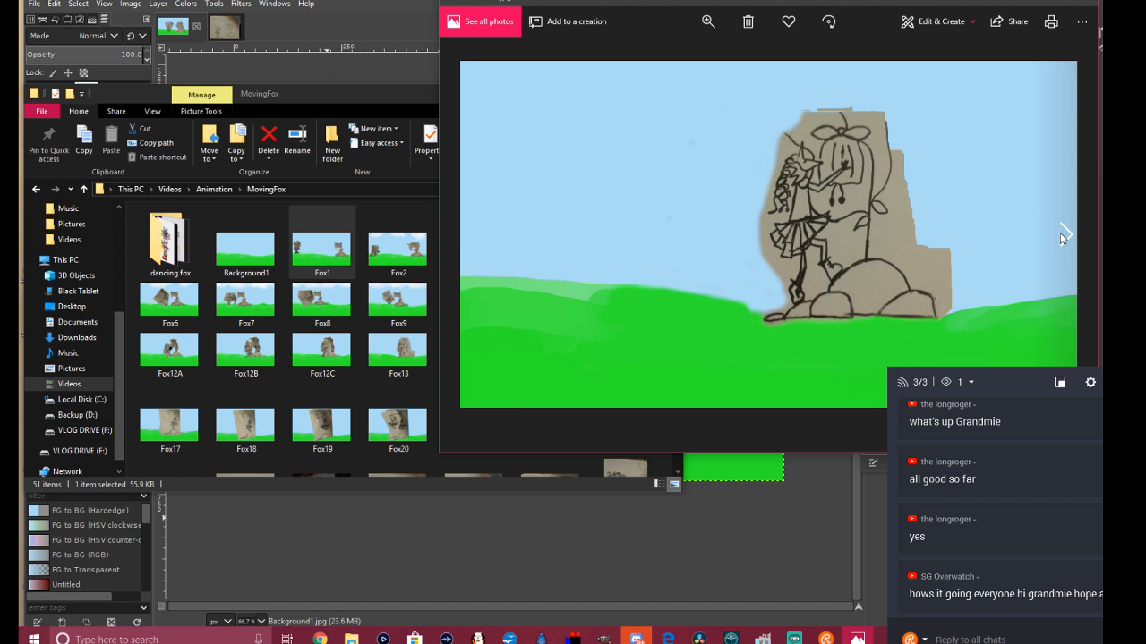
Step: Compare the neighbouring frames of the fox climbing the mound by switching back and forth between them
left_click(468, 224)
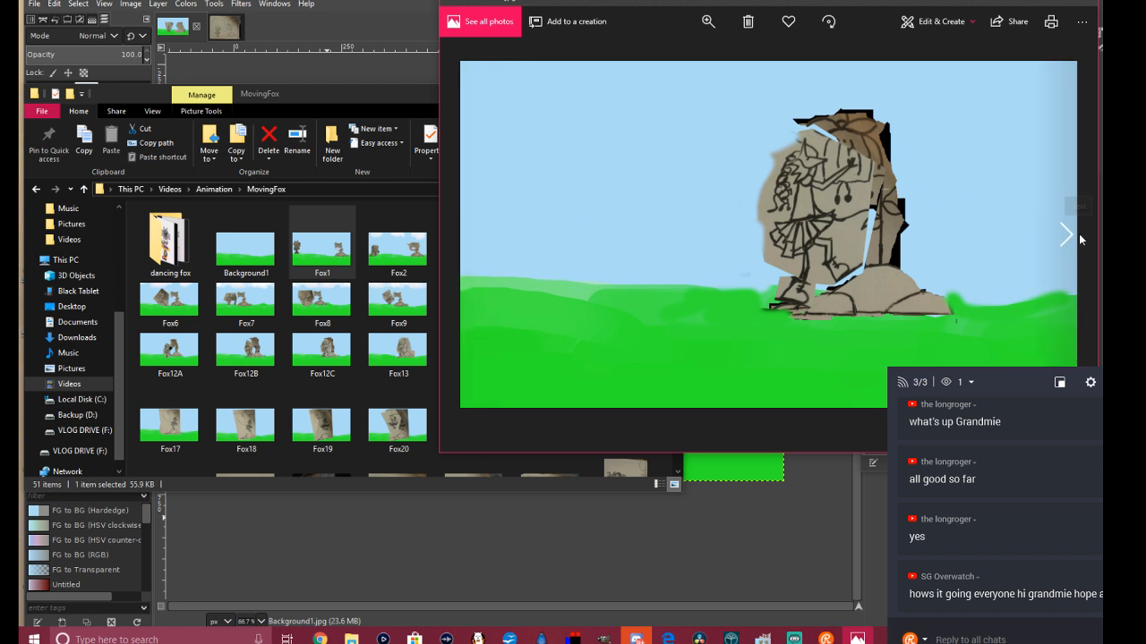
left_click(1063, 234)
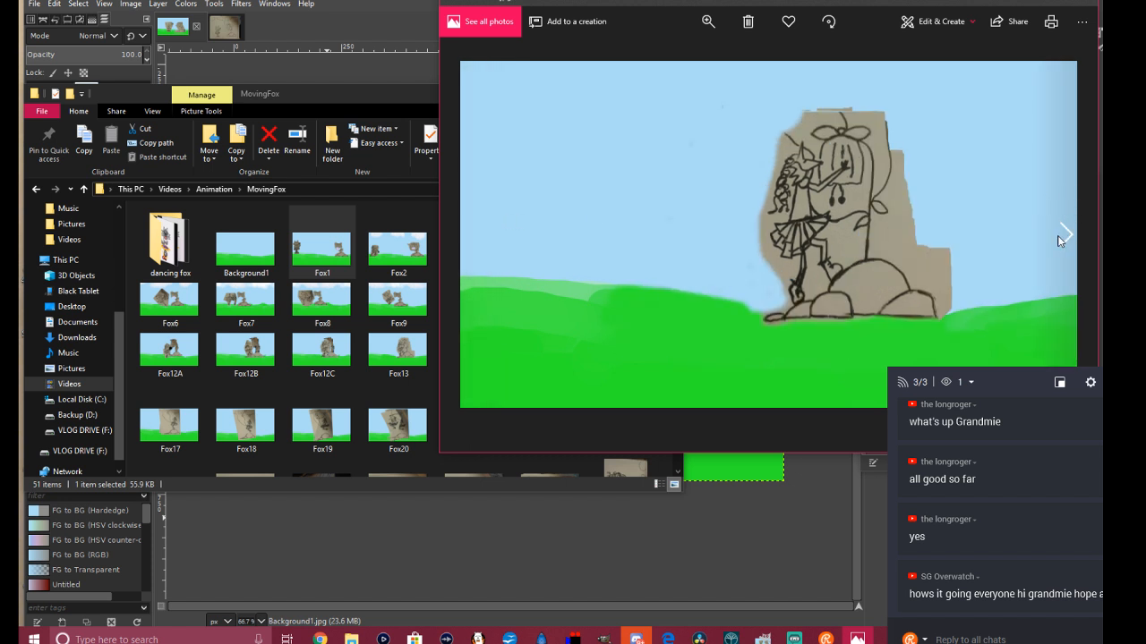
left_click(469, 226)
left_click(475, 220)
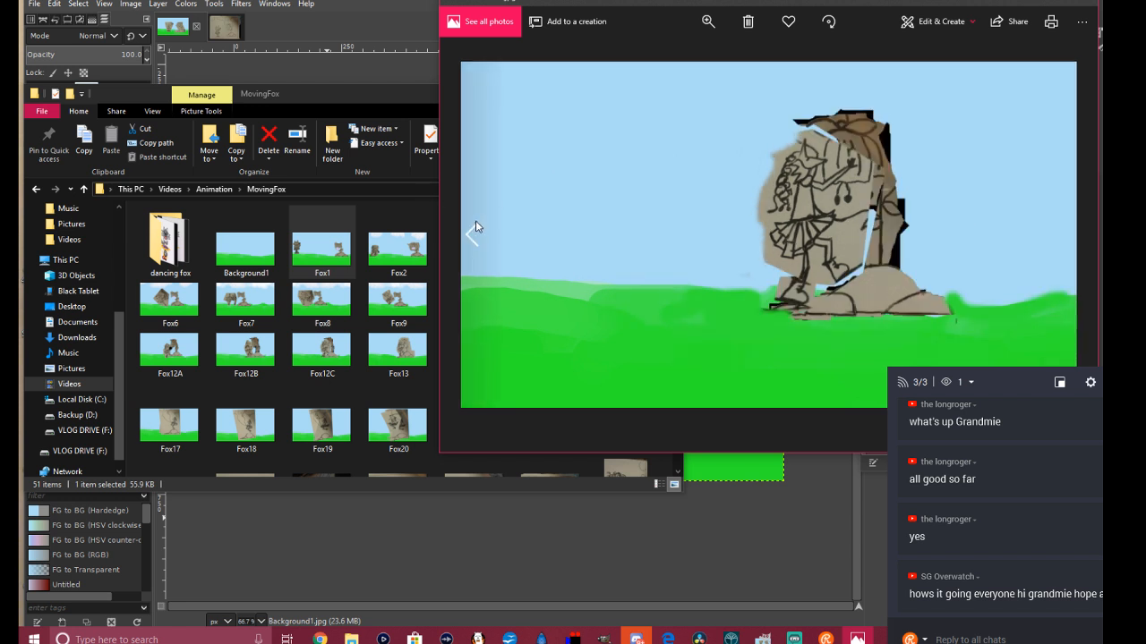
left_click(475, 220)
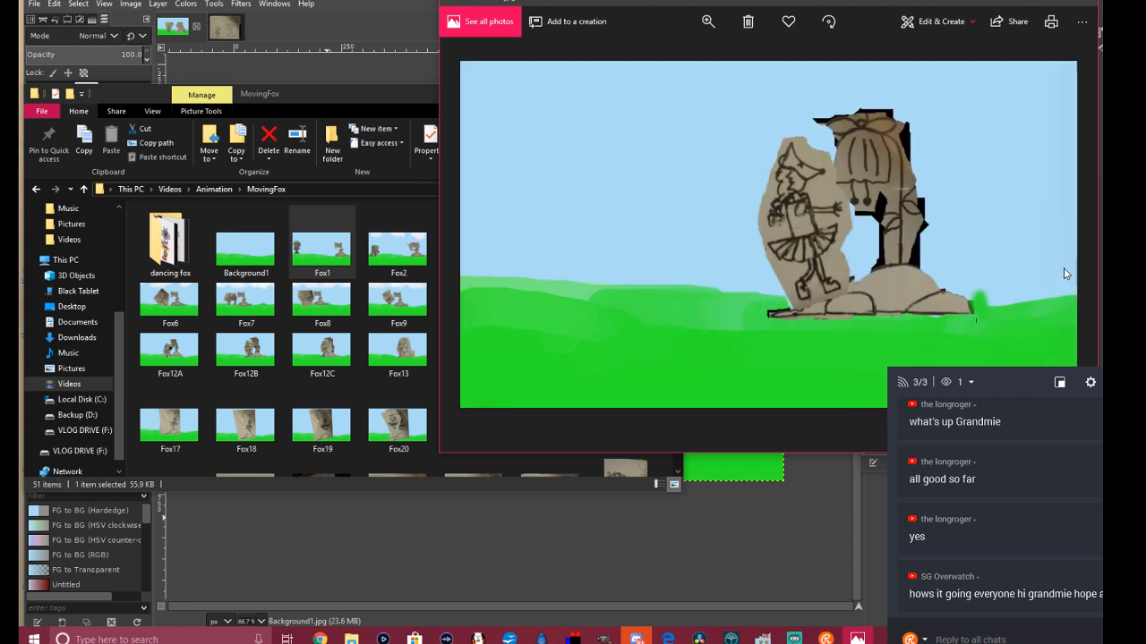
left_click(1068, 237)
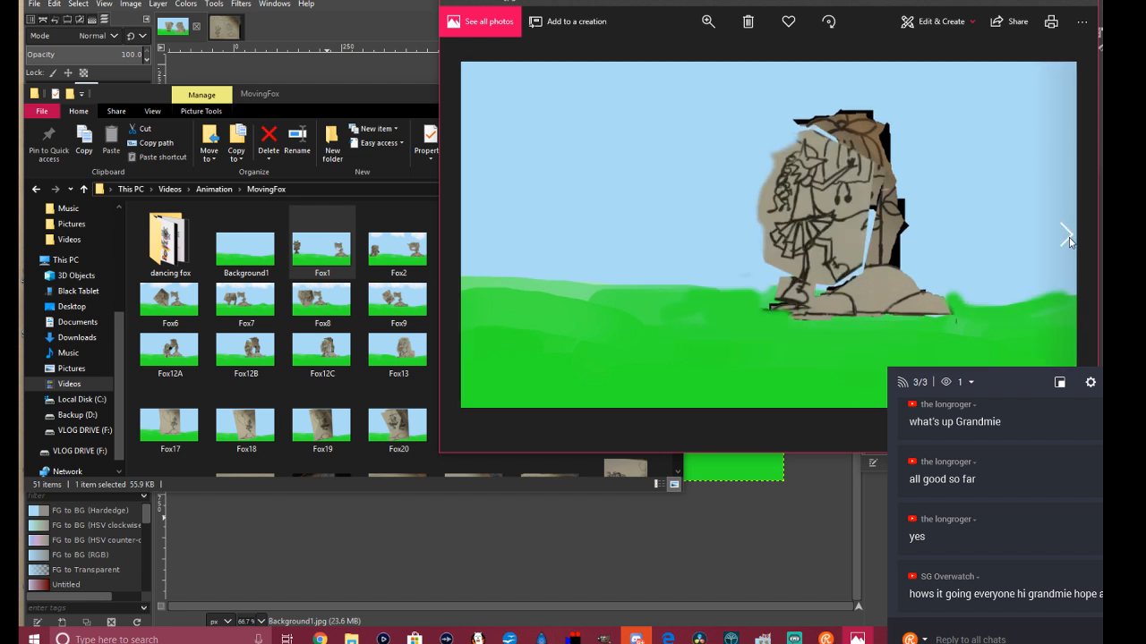
left_click(1068, 237)
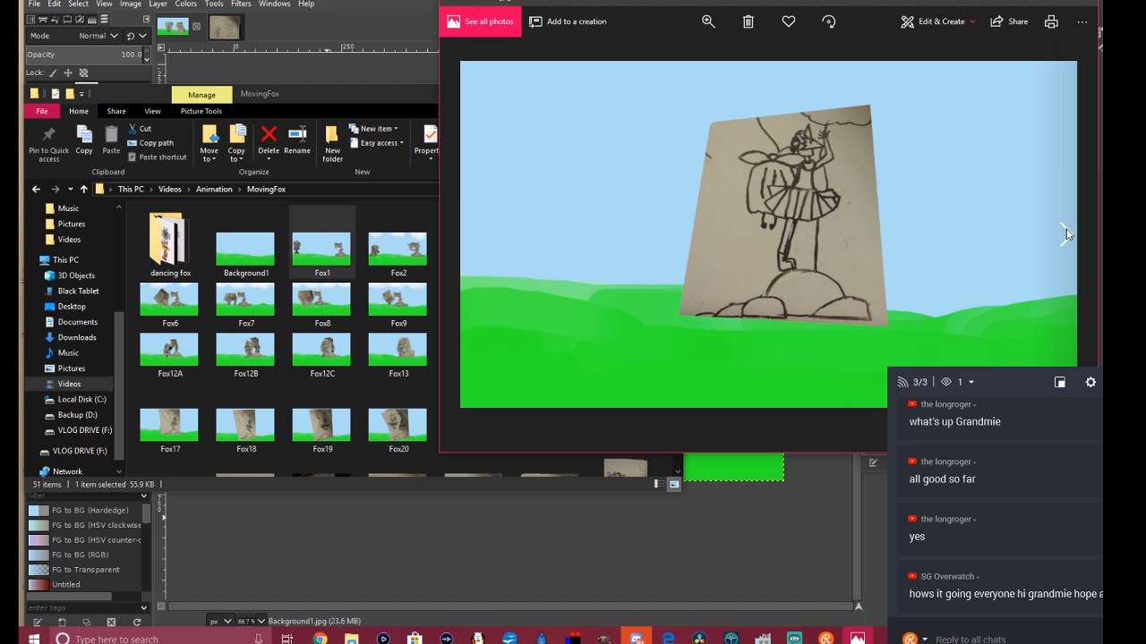
Step: Review the remaining frames, from the fox standing on the mound to the last frame of the fox with raised arms
left_click(1066, 231)
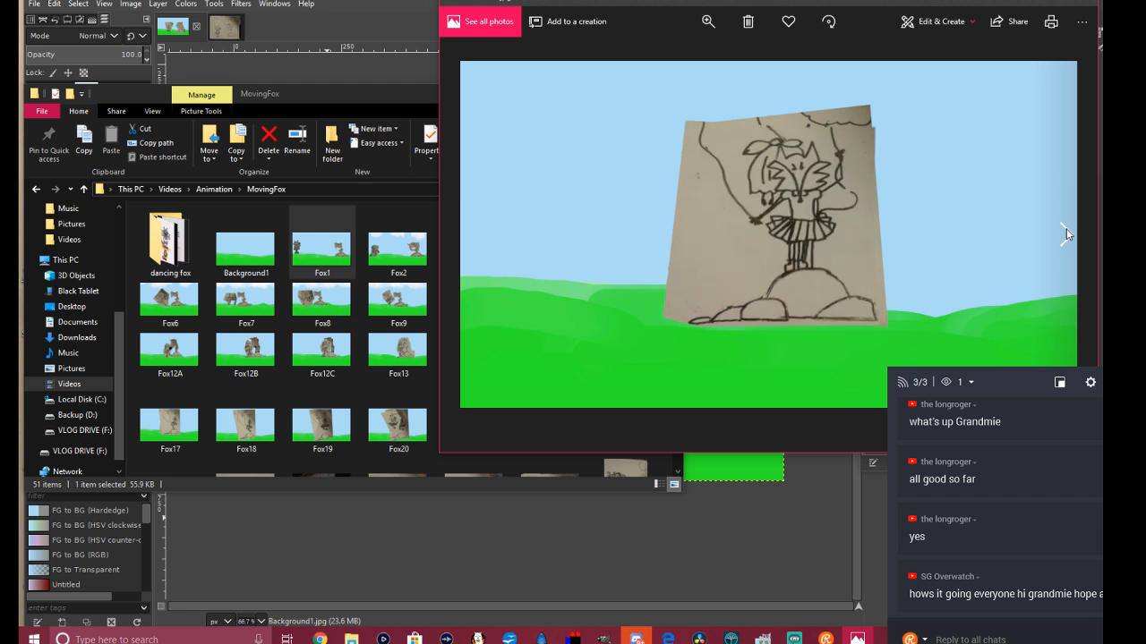
left_click(1066, 231)
left_click(1066, 231)
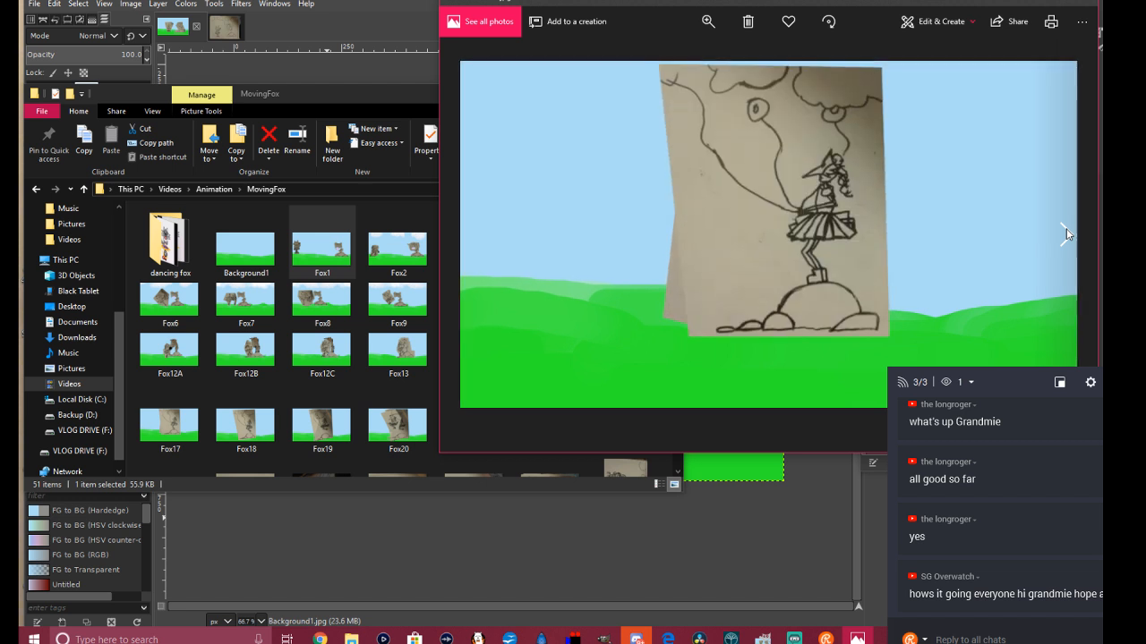
left_click(485, 238)
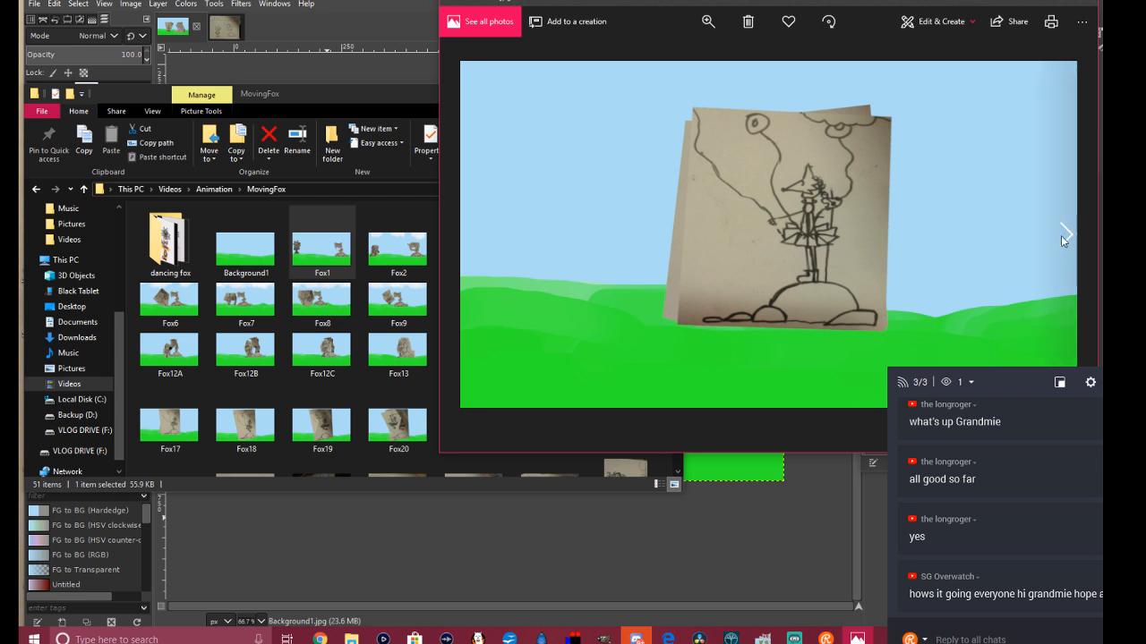
left_click(1062, 242)
left_click(1061, 242)
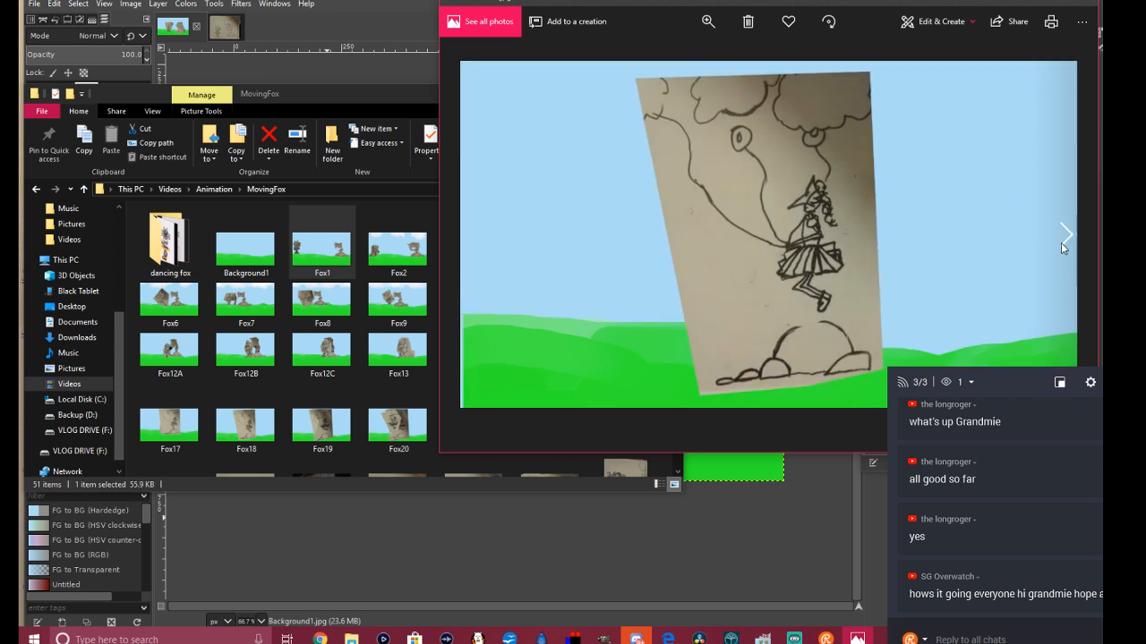
left_click(1061, 242)
left_click(1062, 242)
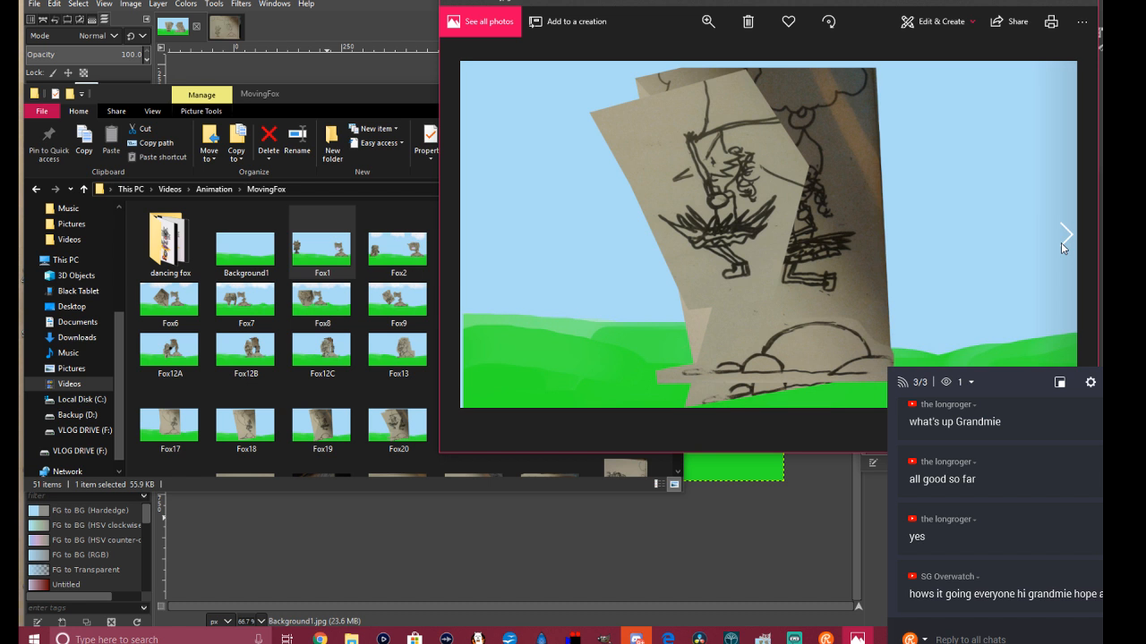
left_click(1061, 242)
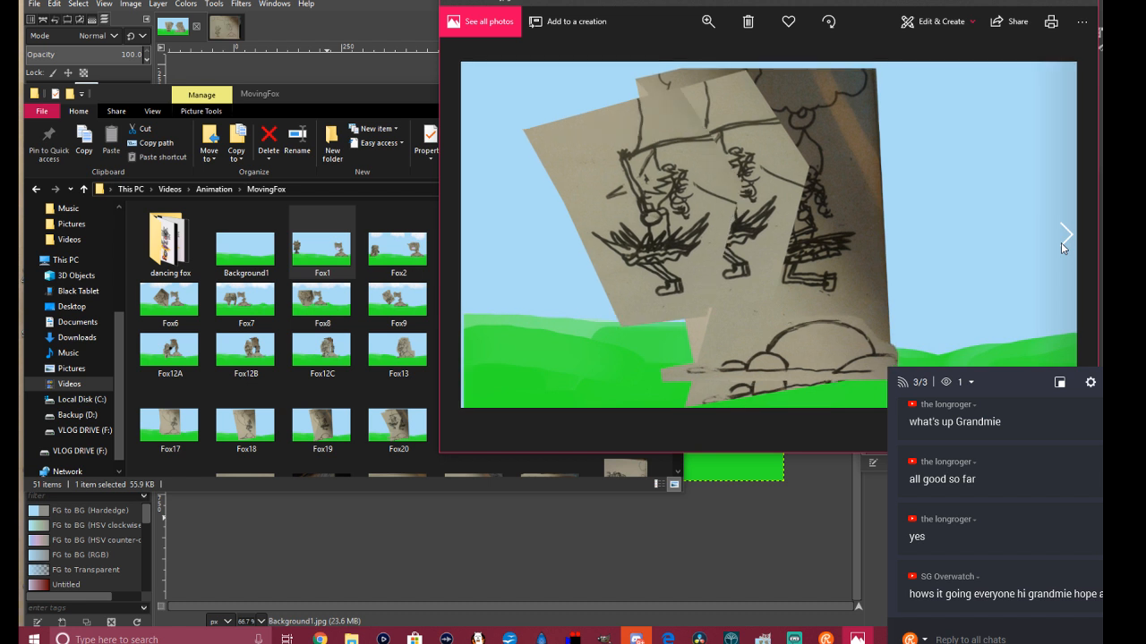
left_click(1061, 242)
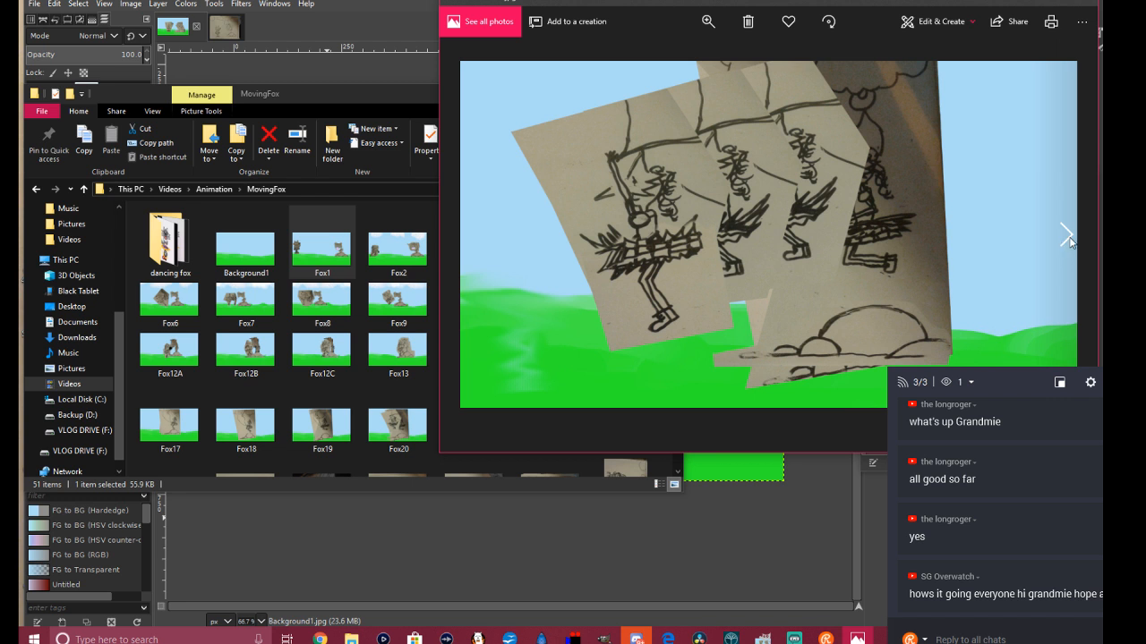
left_click(1068, 241)
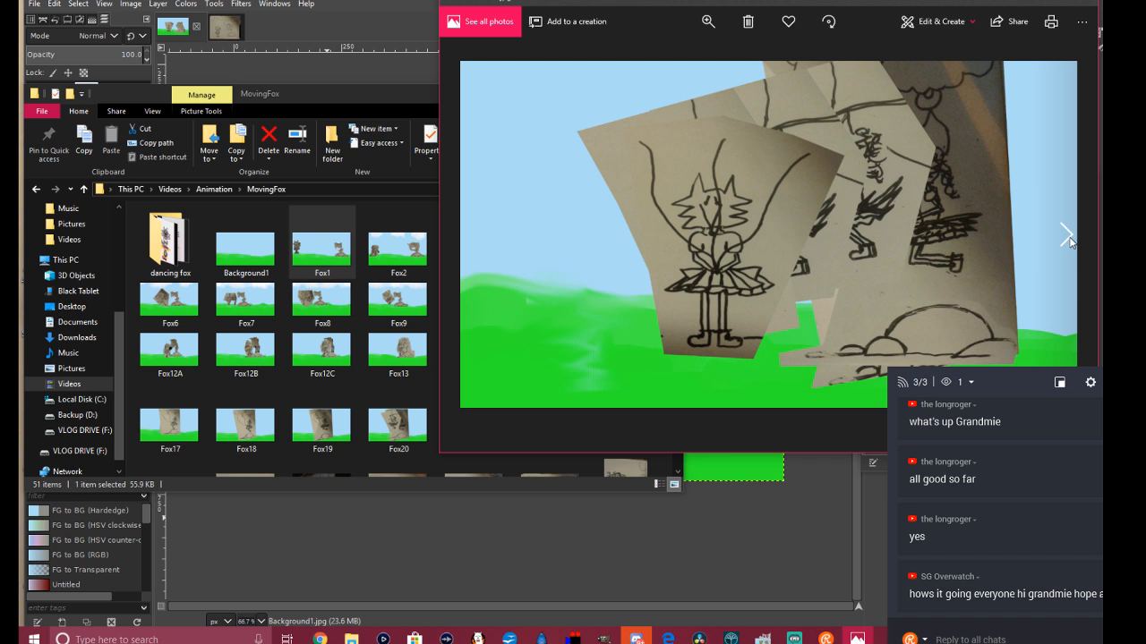
left_click(1068, 240)
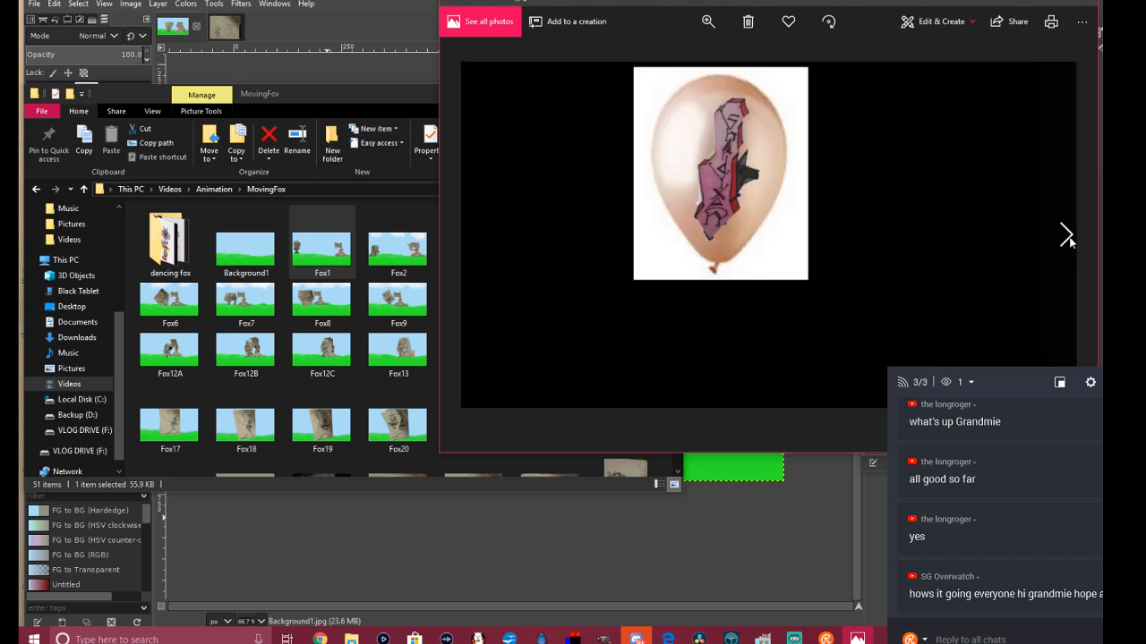
left_click(472, 235)
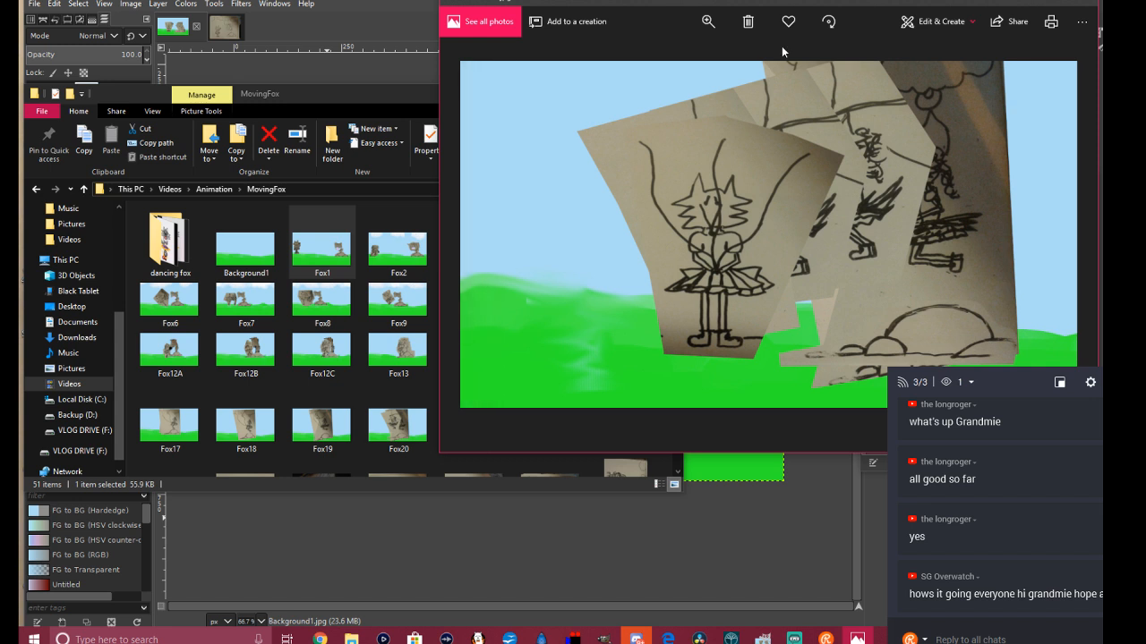
Step: Close the picture viewer, look over the files in the MovingFox folder and close File Explorer
left_click(1081, 3)
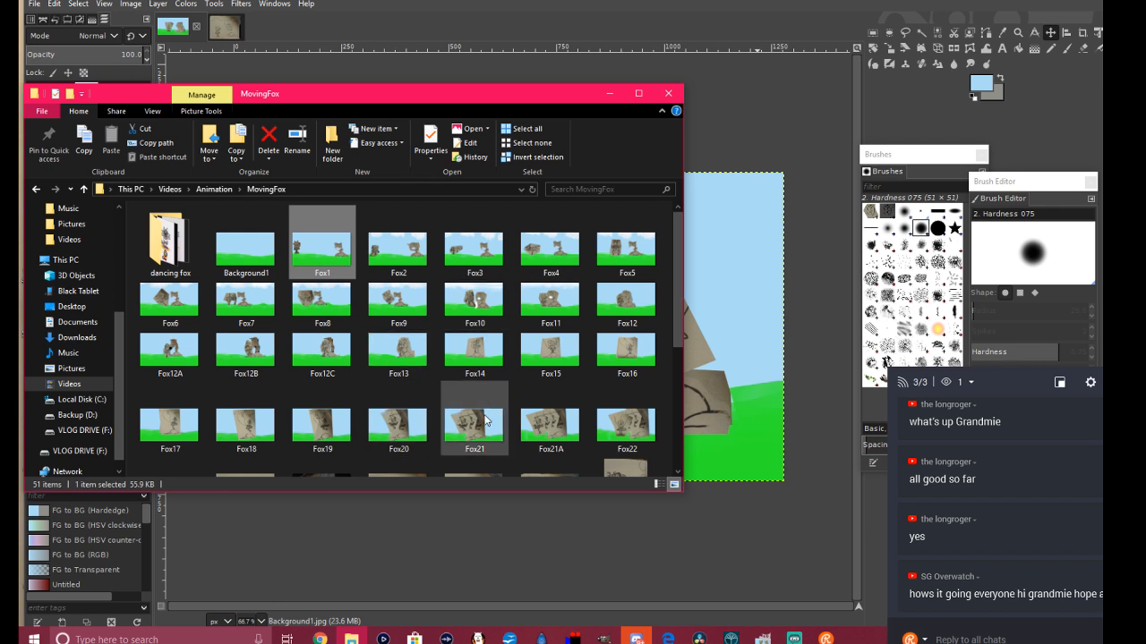
scroll(528, 428, "down", 3)
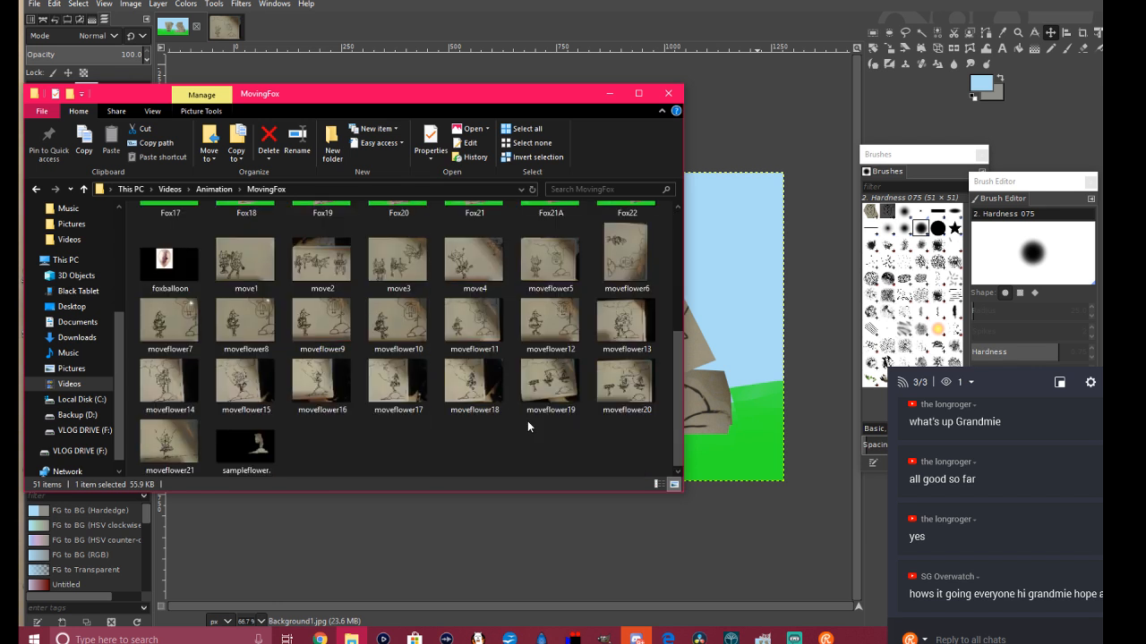
scroll(528, 427, "up", 3)
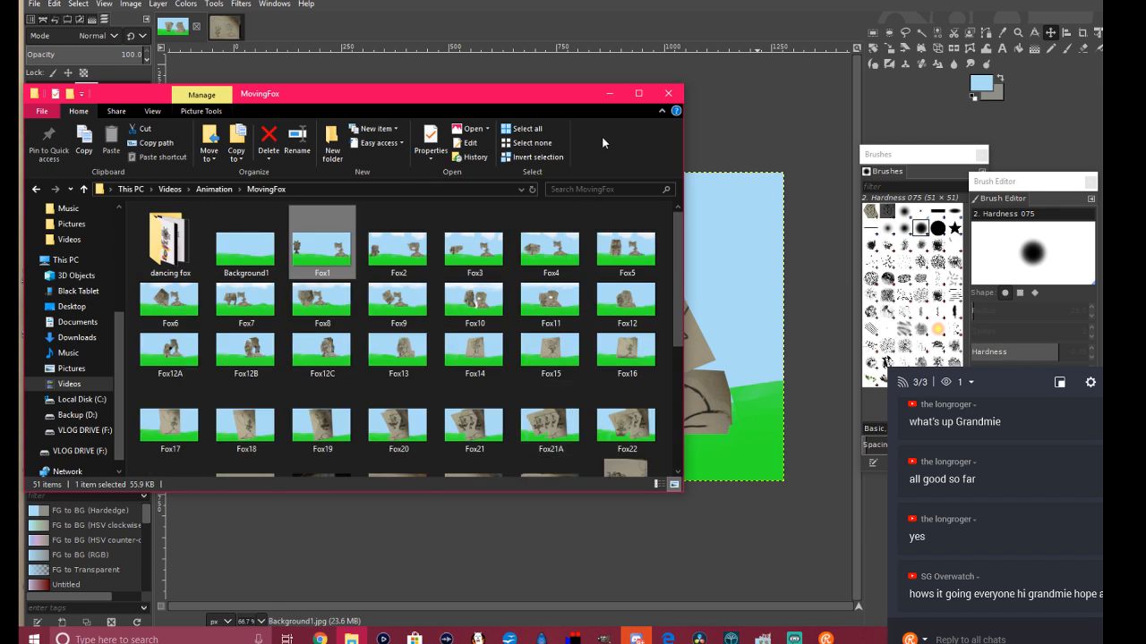
left_click(667, 94)
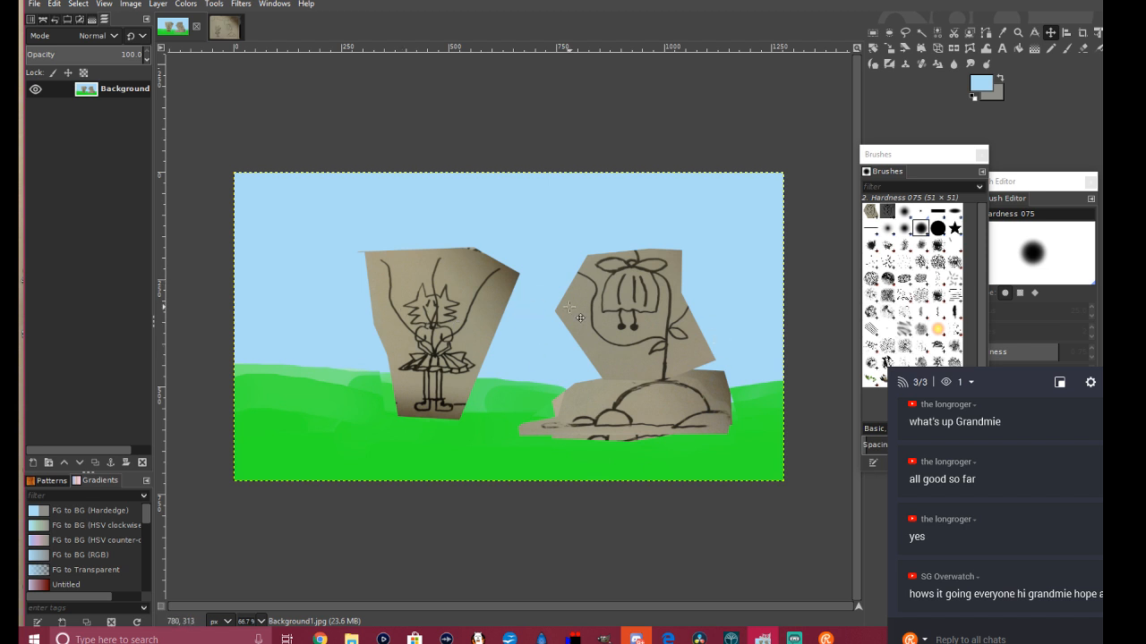
Step: Export the finished frame as Fox23.jpg in the MovingFox folder with the offered JPEG settings
left_click(34, 5)
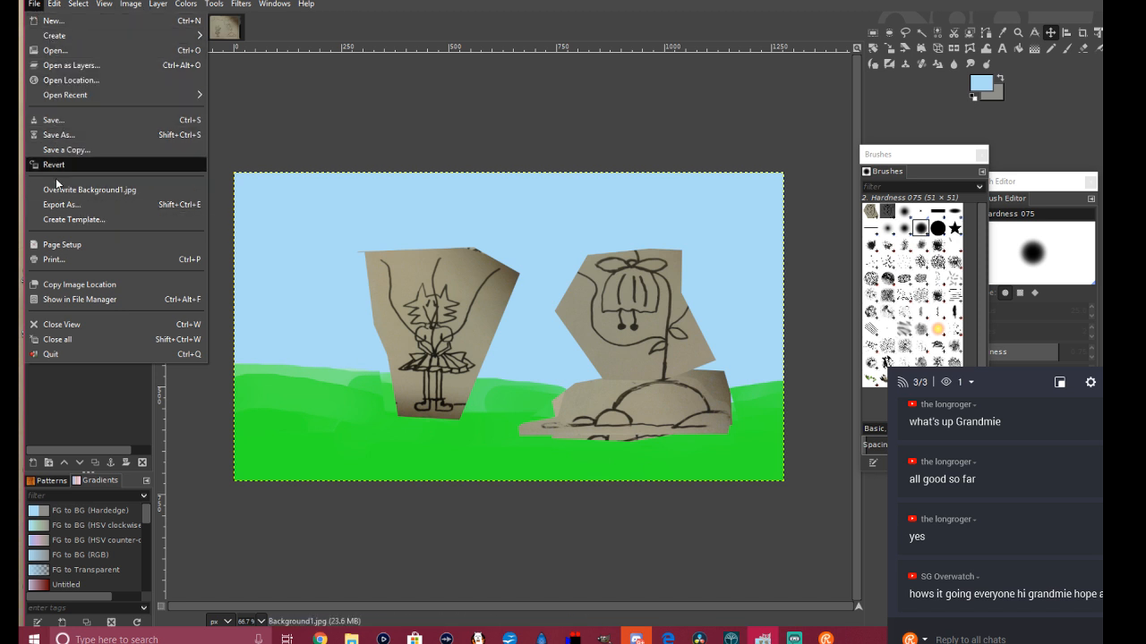
left_click(69, 207)
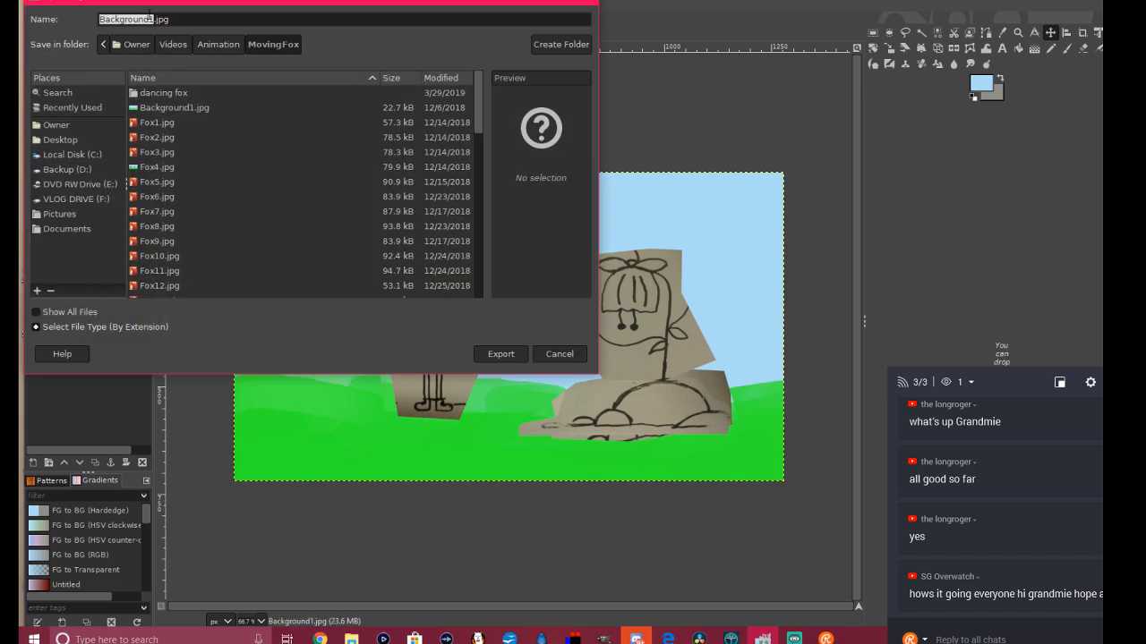
type("Fox")
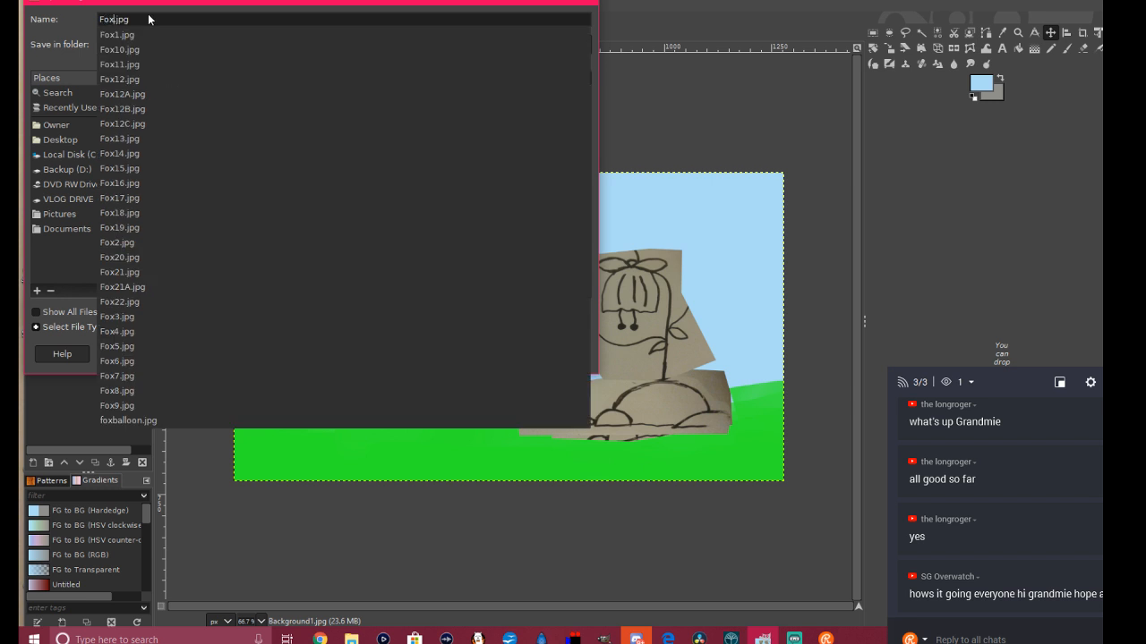
type("23")
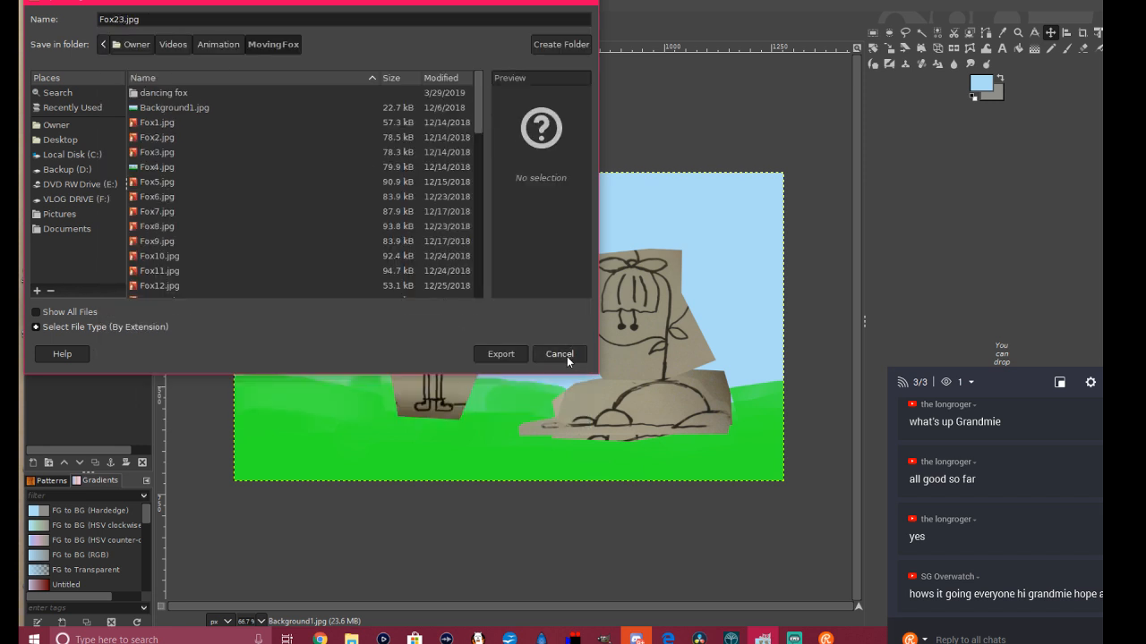
left_click(498, 357)
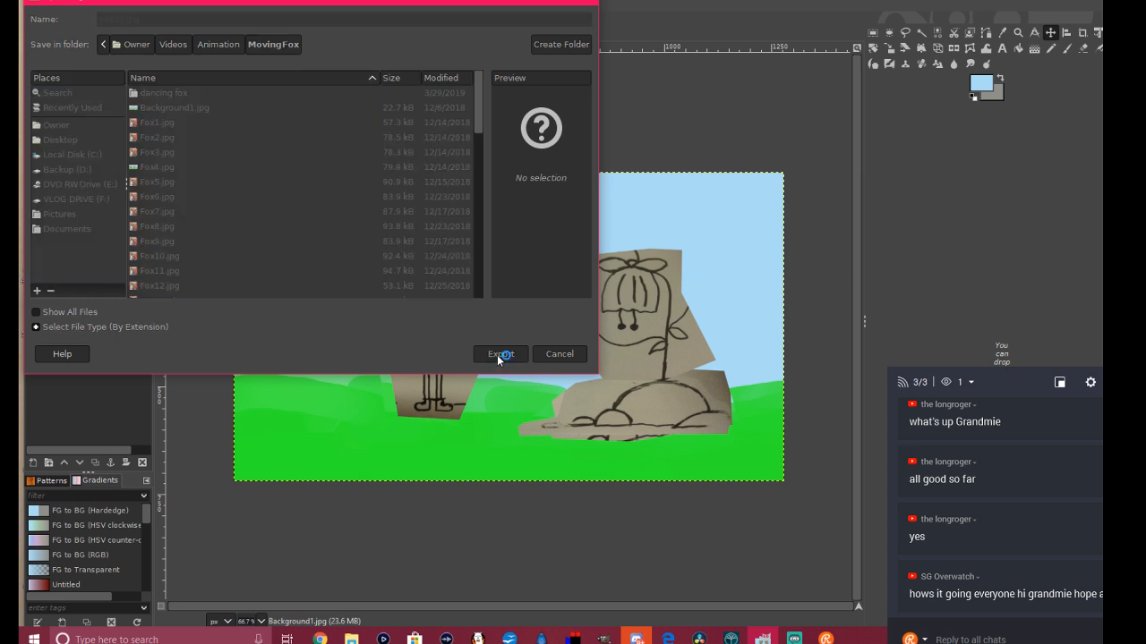
left_click(550, 390)
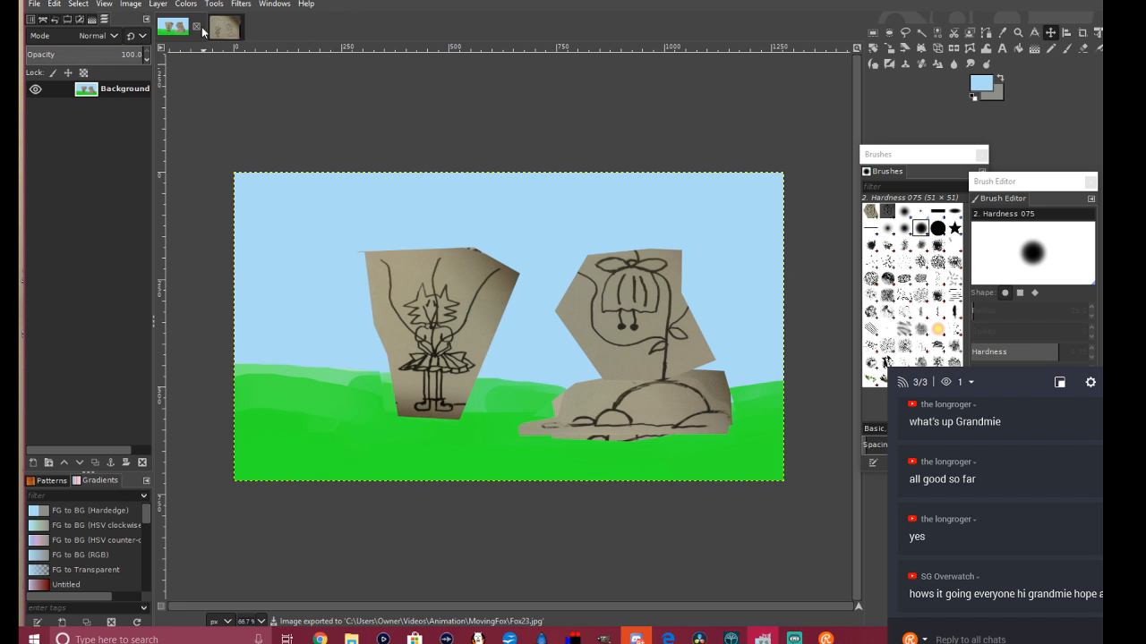
Step: Close the moveflower5.jpg source drawing and discard its changes
left_click(238, 31)
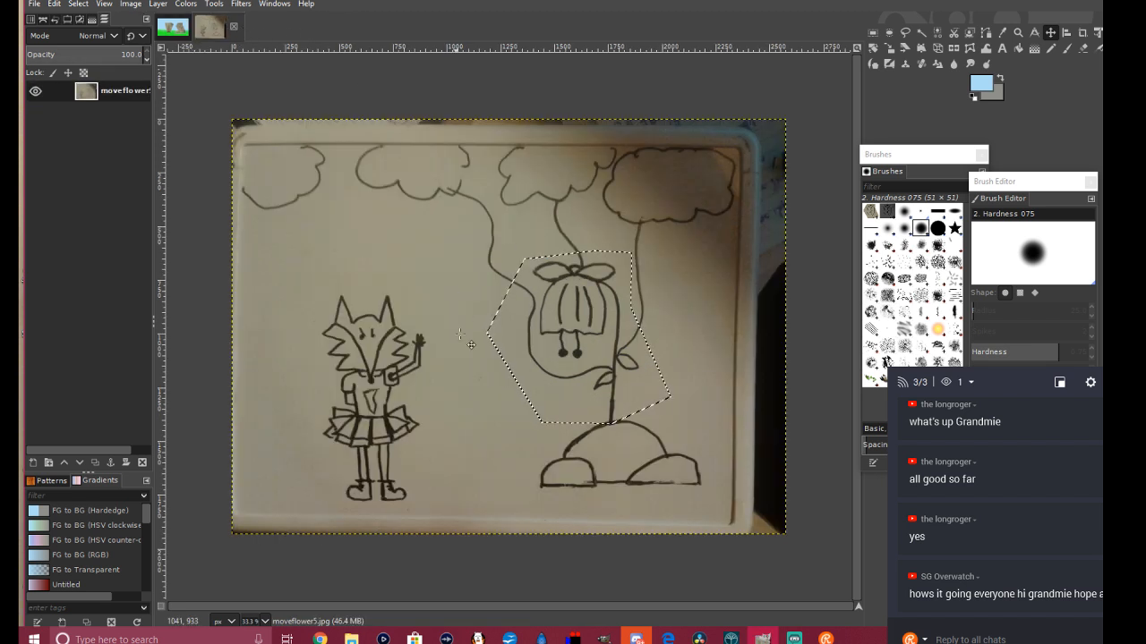
left_click(234, 28)
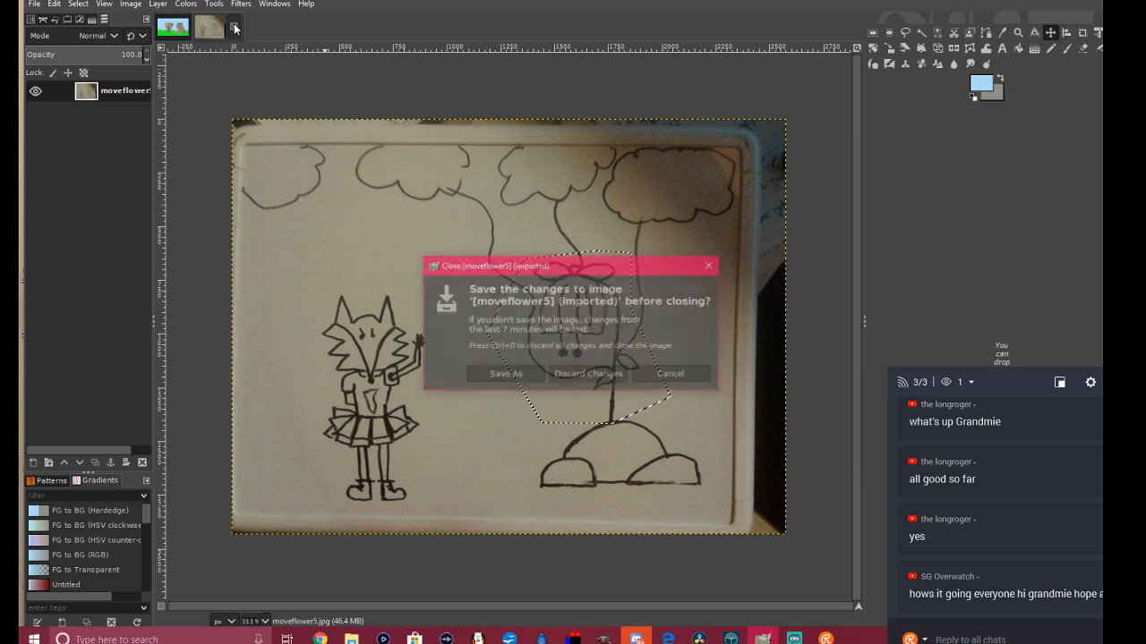
left_click(573, 375)
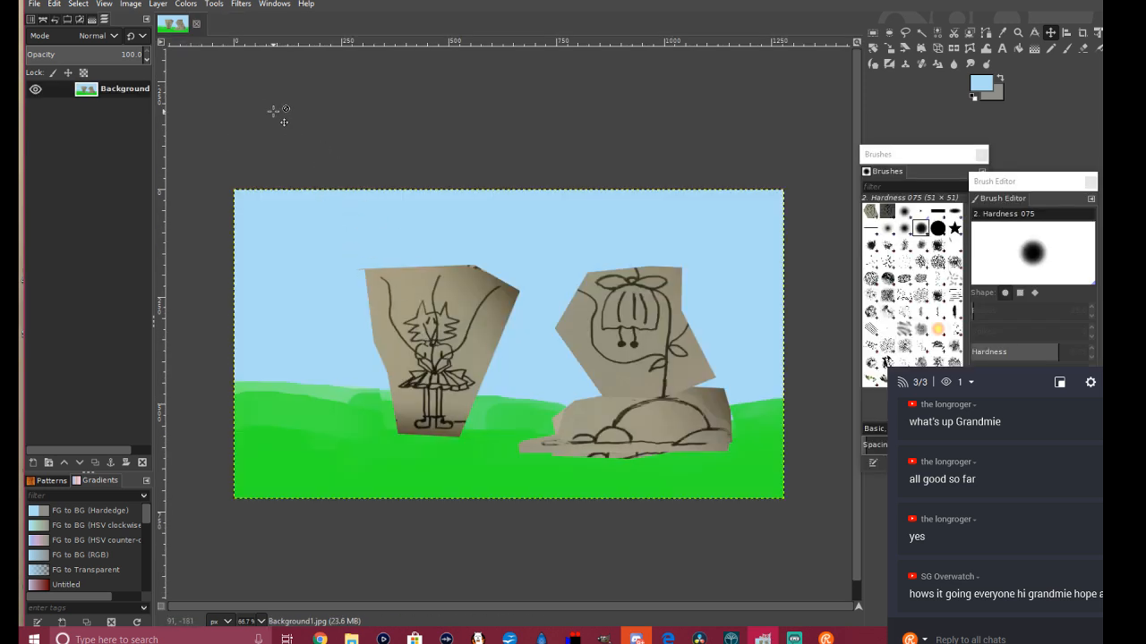
left_click(33, 5)
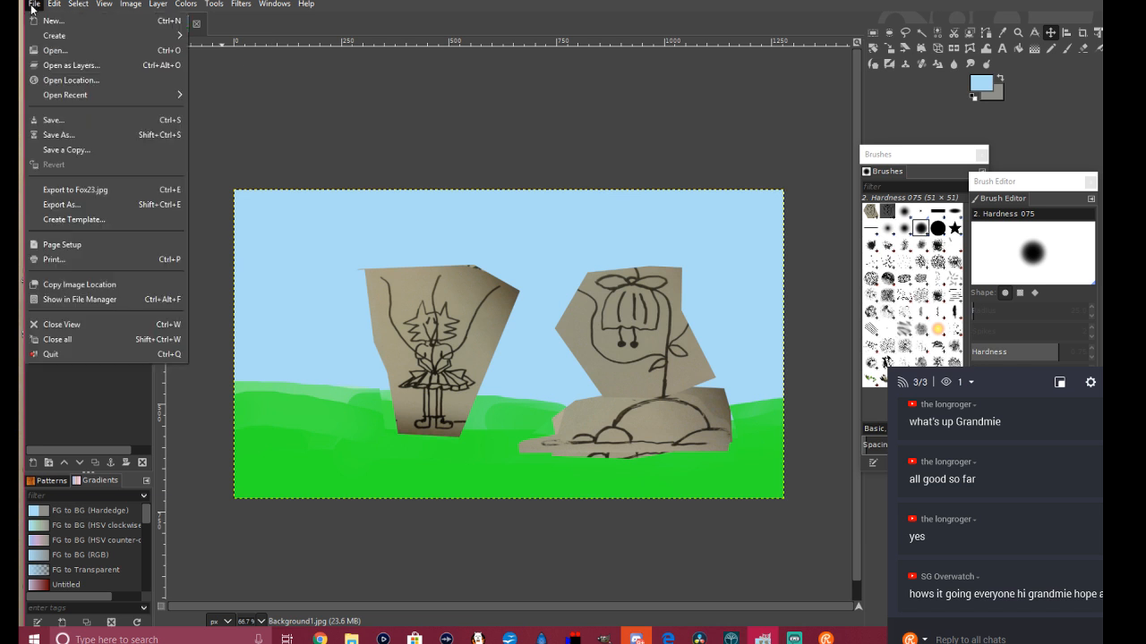
left_click(53, 51)
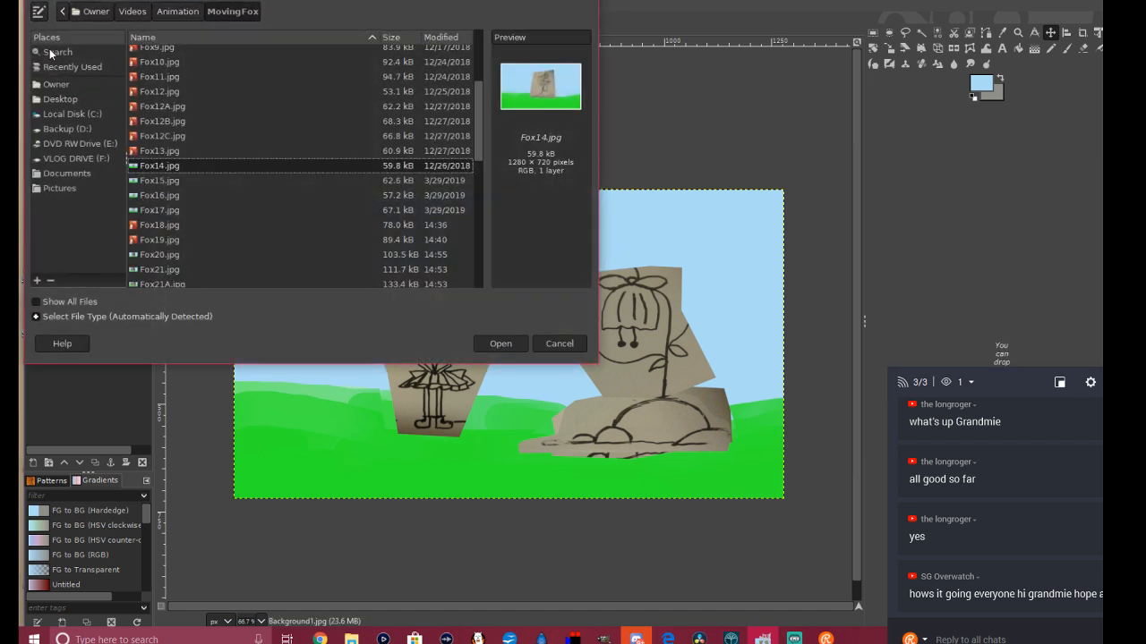
left_click(500, 344)
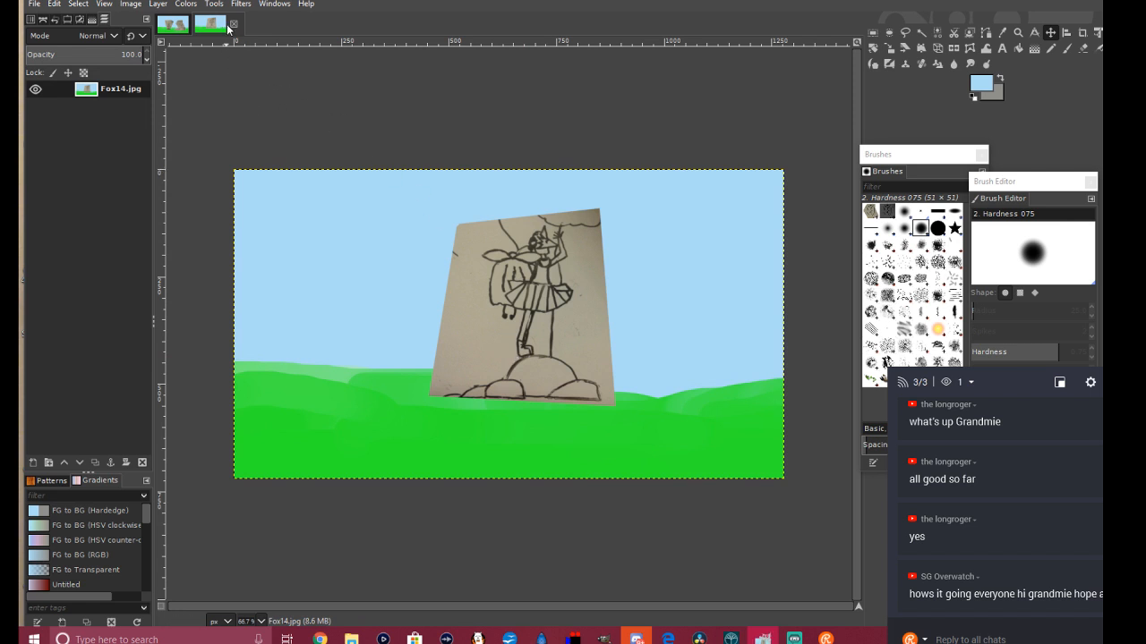
left_click(232, 28)
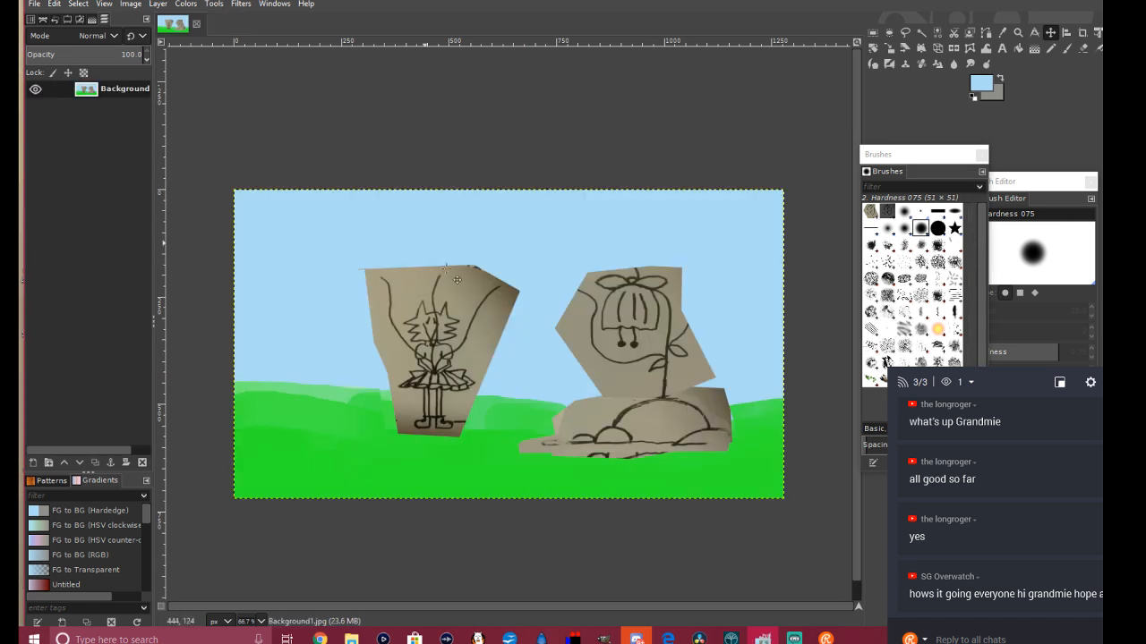
Step: Browse the MovingFox files for opening and preview Fox1.jpg and the drawings moveflower10 to moveflower14
left_click(33, 7)
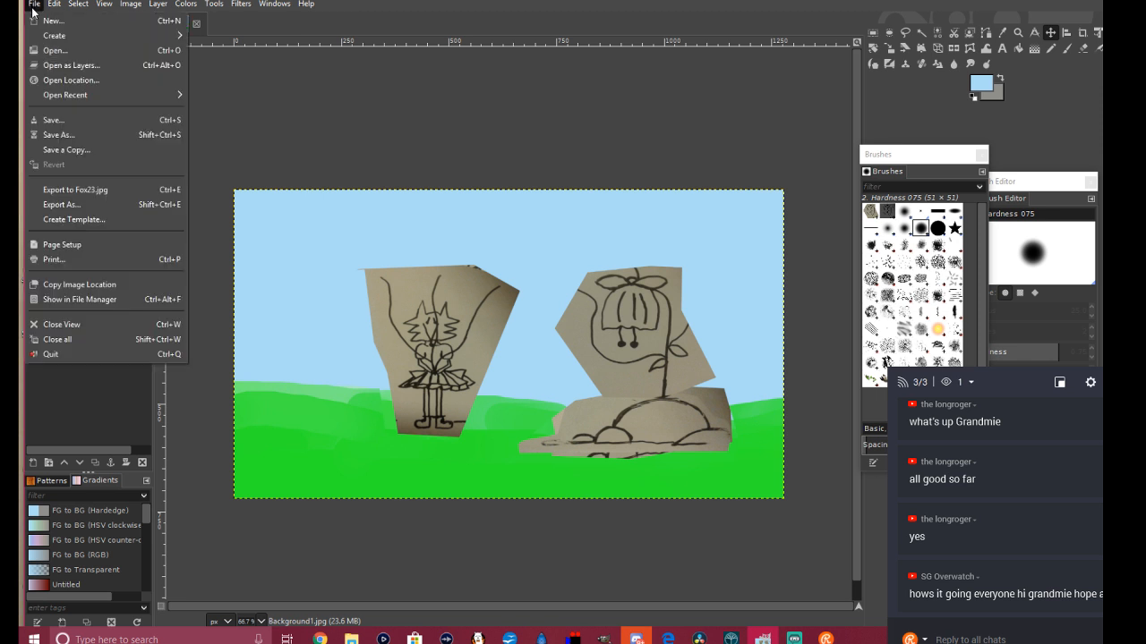
left_click(56, 50)
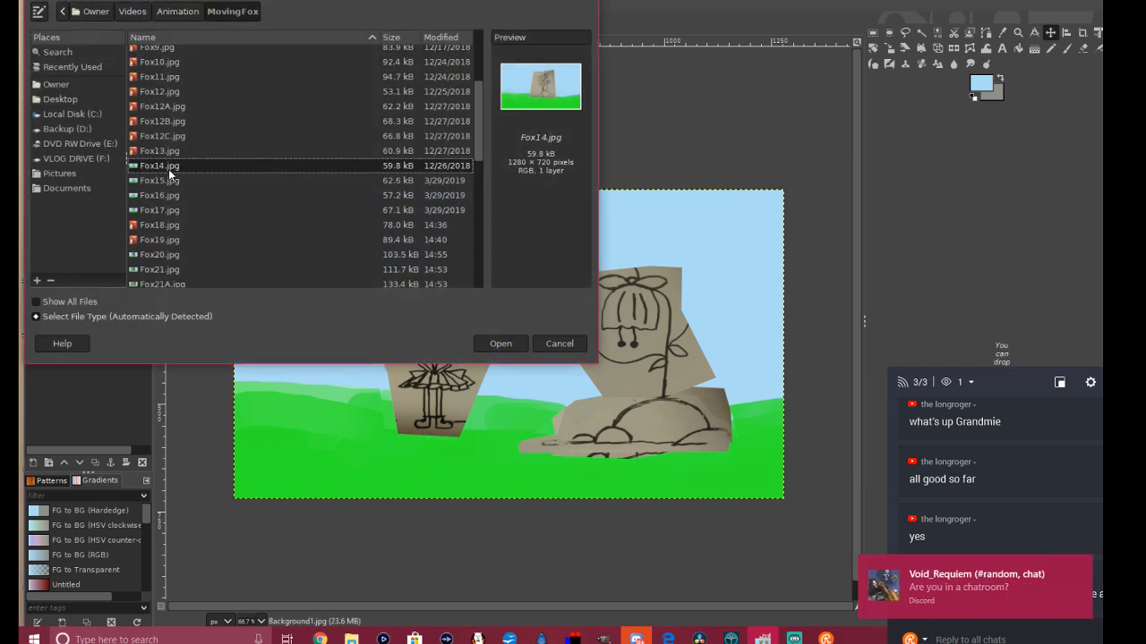
scroll(168, 170, "up", 4)
left_click(159, 83)
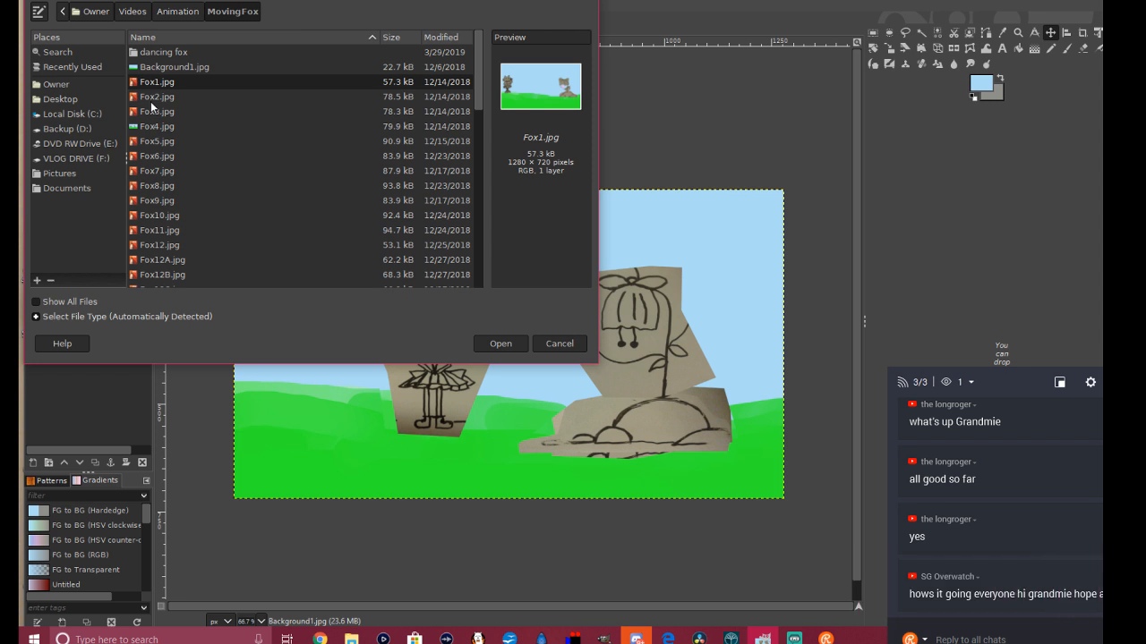
scroll(151, 105, "down", 5)
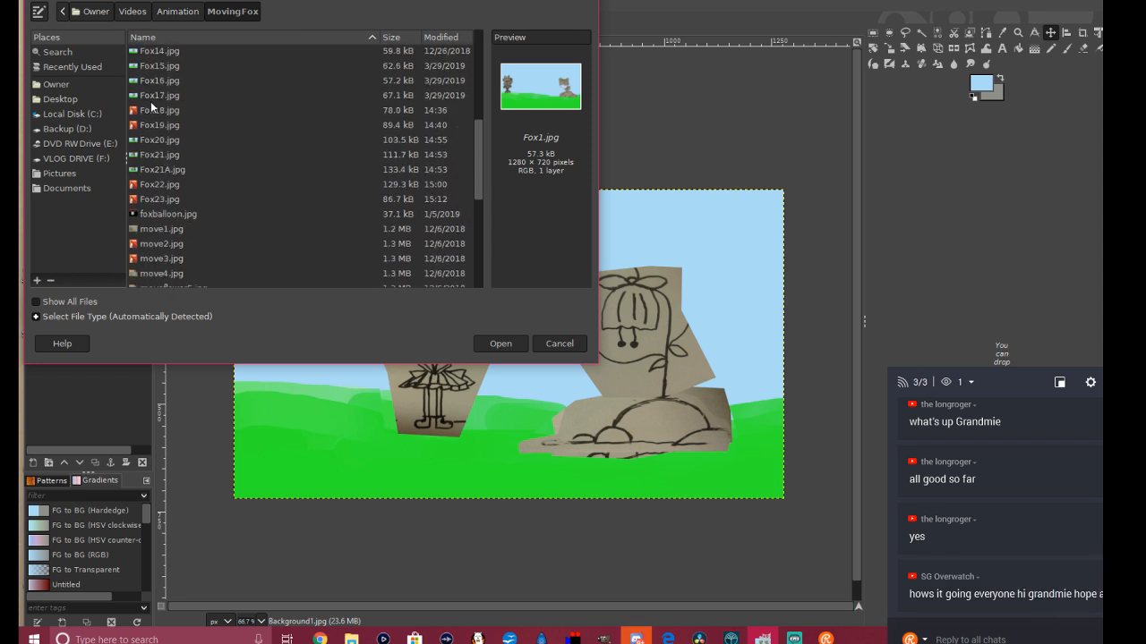
scroll(151, 101, "down", 8)
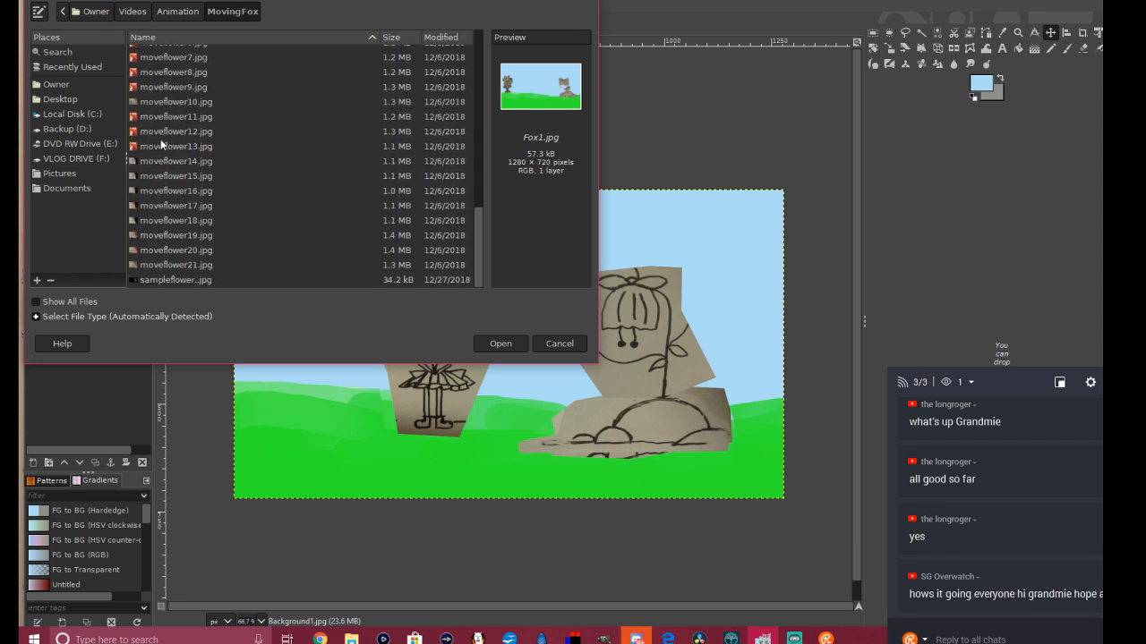
left_click(162, 132)
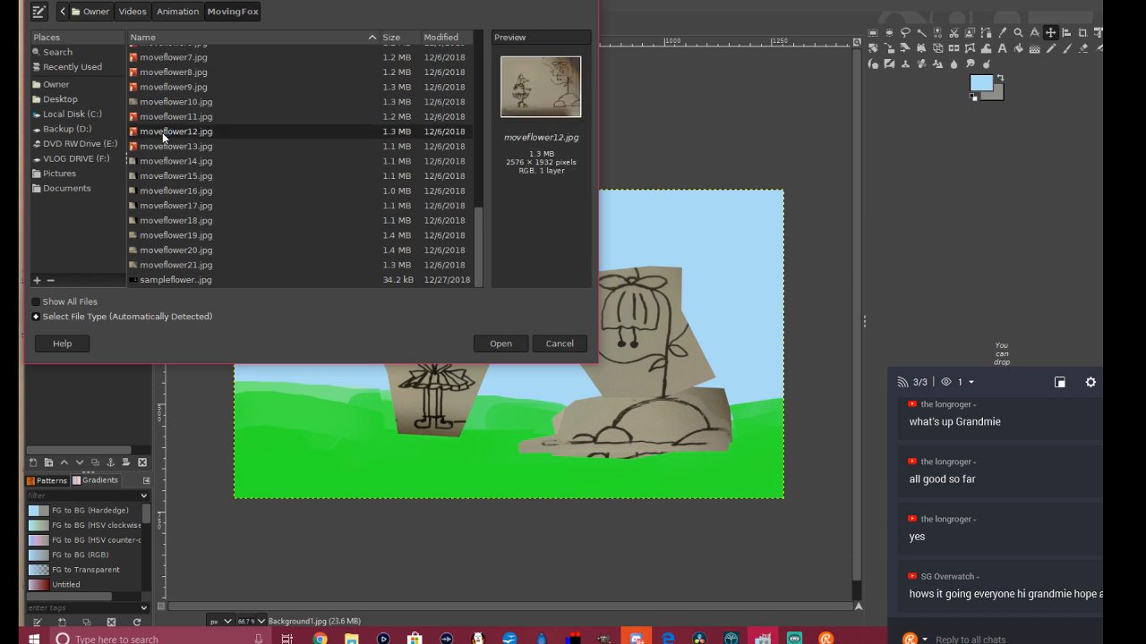
left_click(158, 157)
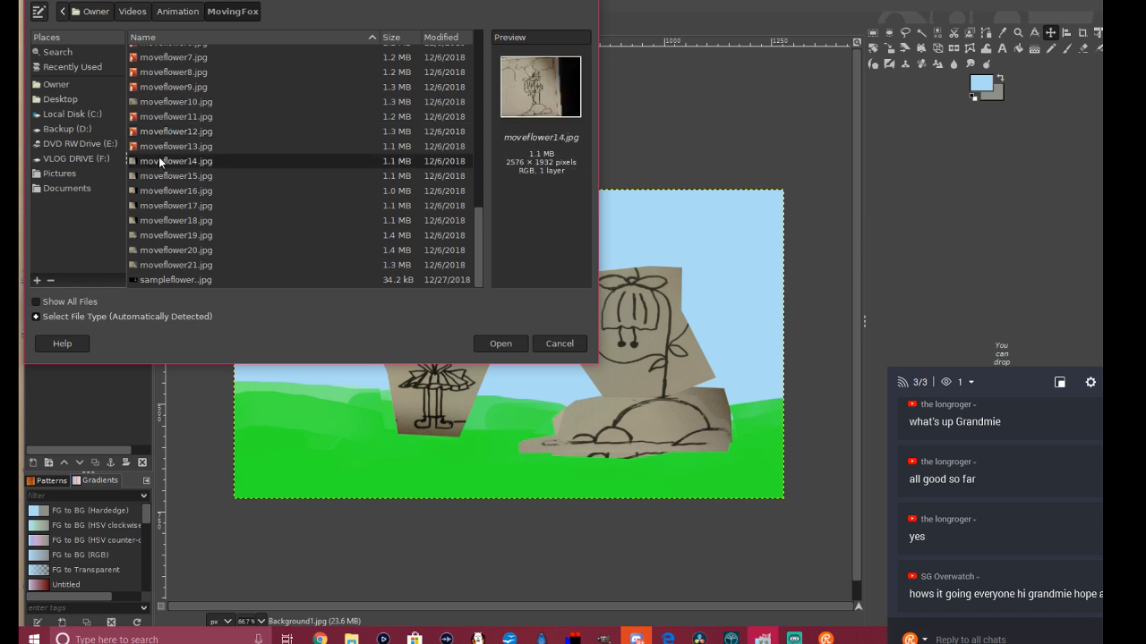
left_click(162, 144)
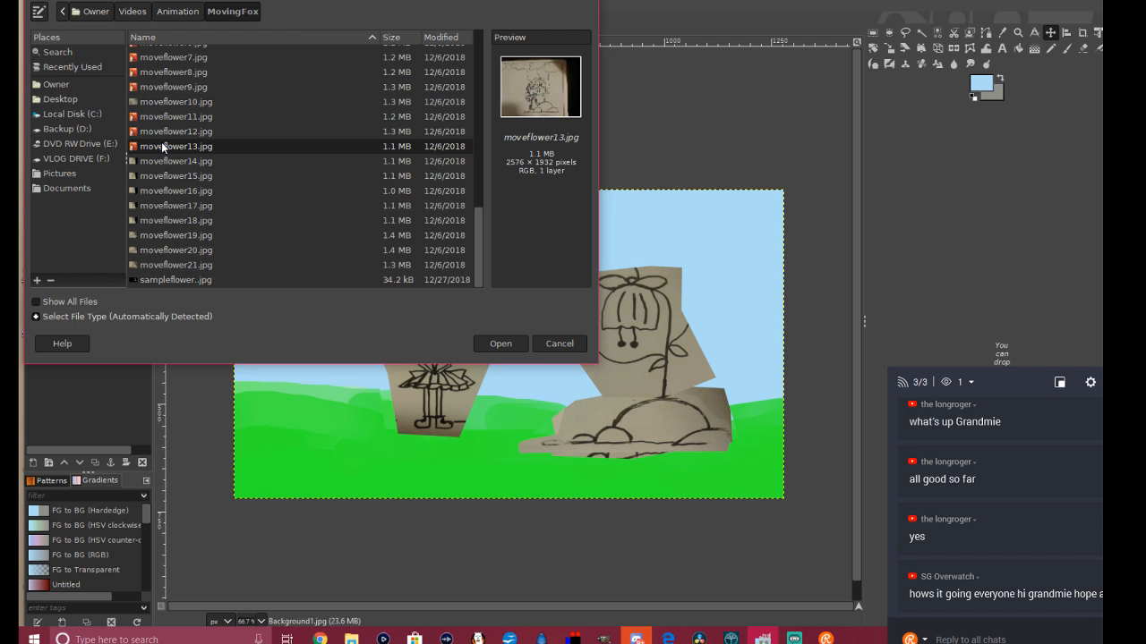
left_click(162, 115)
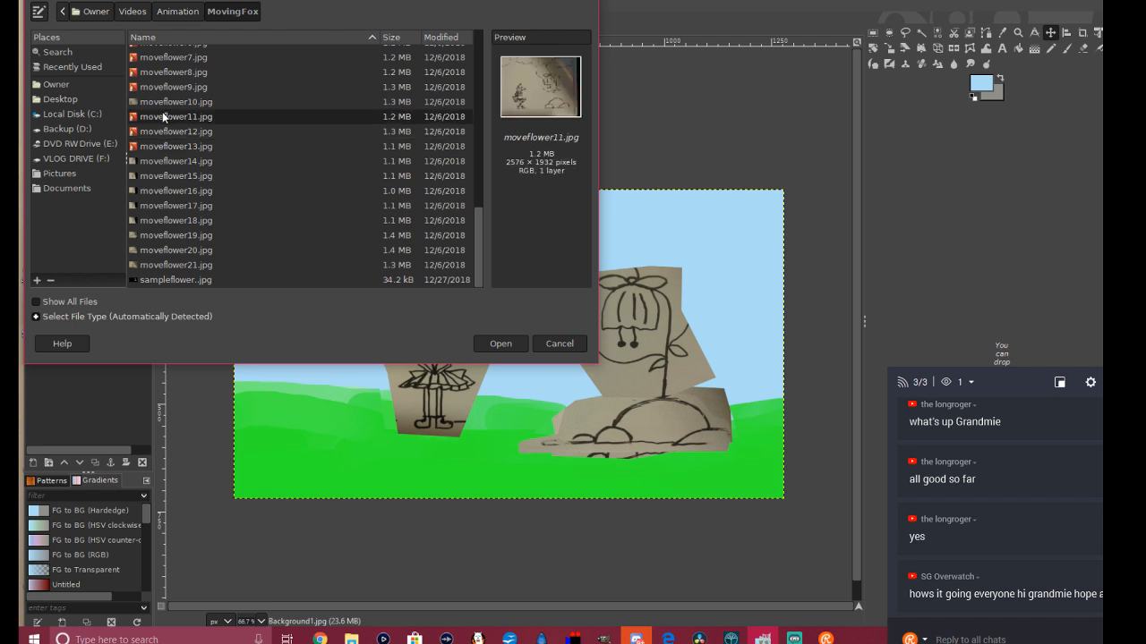
left_click(166, 101)
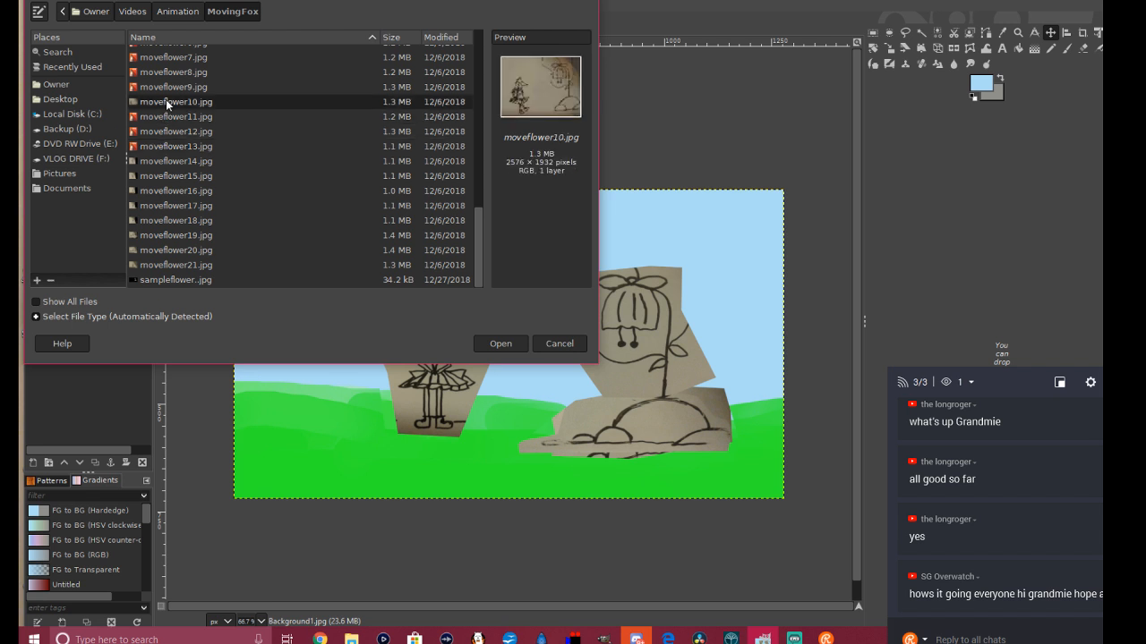
Step: Preview the drawings from moveflower21.jpg back to moveflower17.jpg, including the sampleflower image
left_click(167, 267)
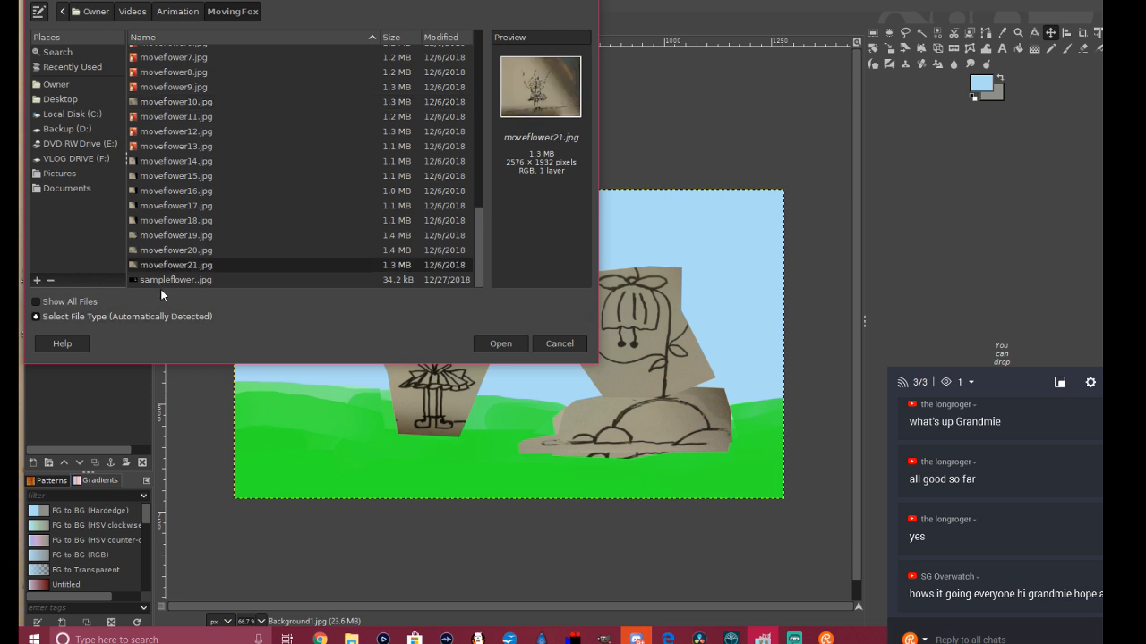
left_click(164, 281)
left_click(168, 250)
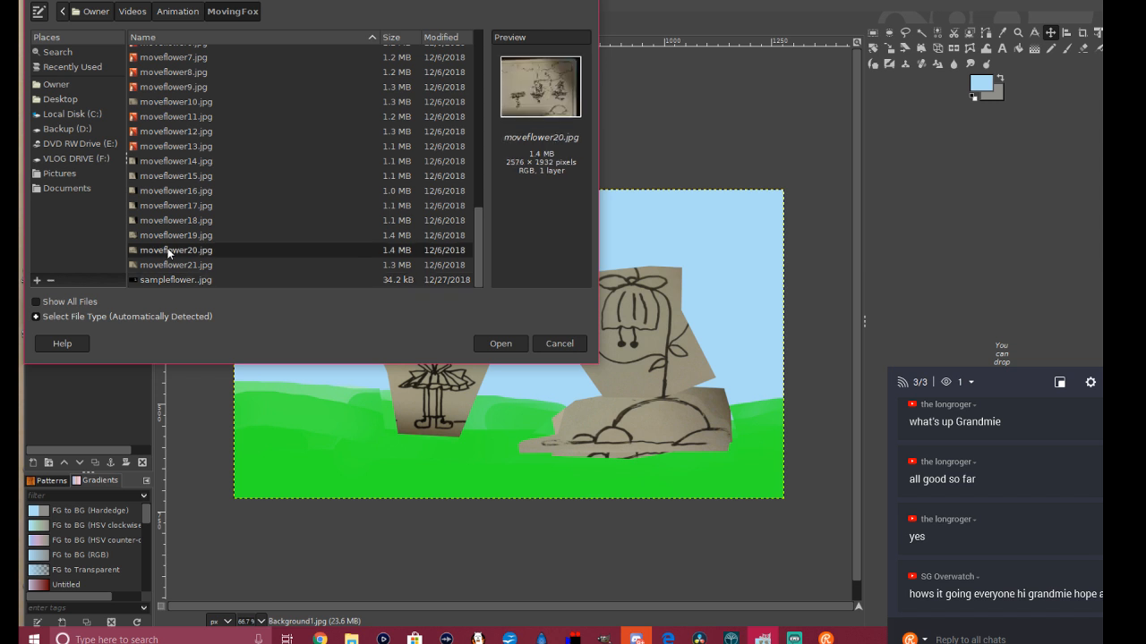
left_click(169, 235)
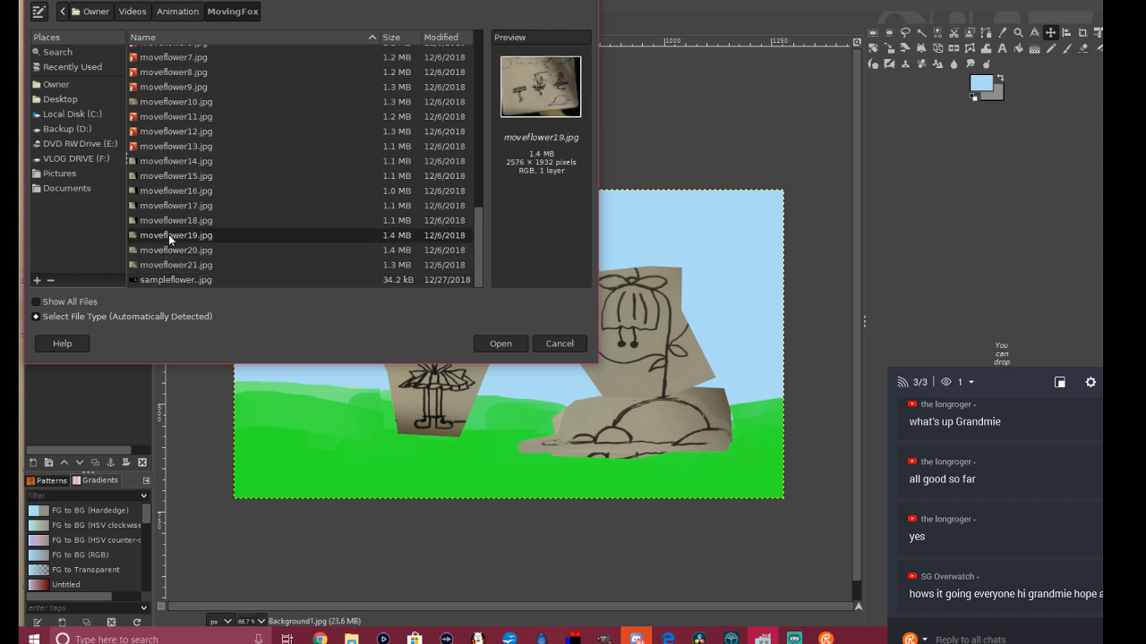
left_click(172, 215)
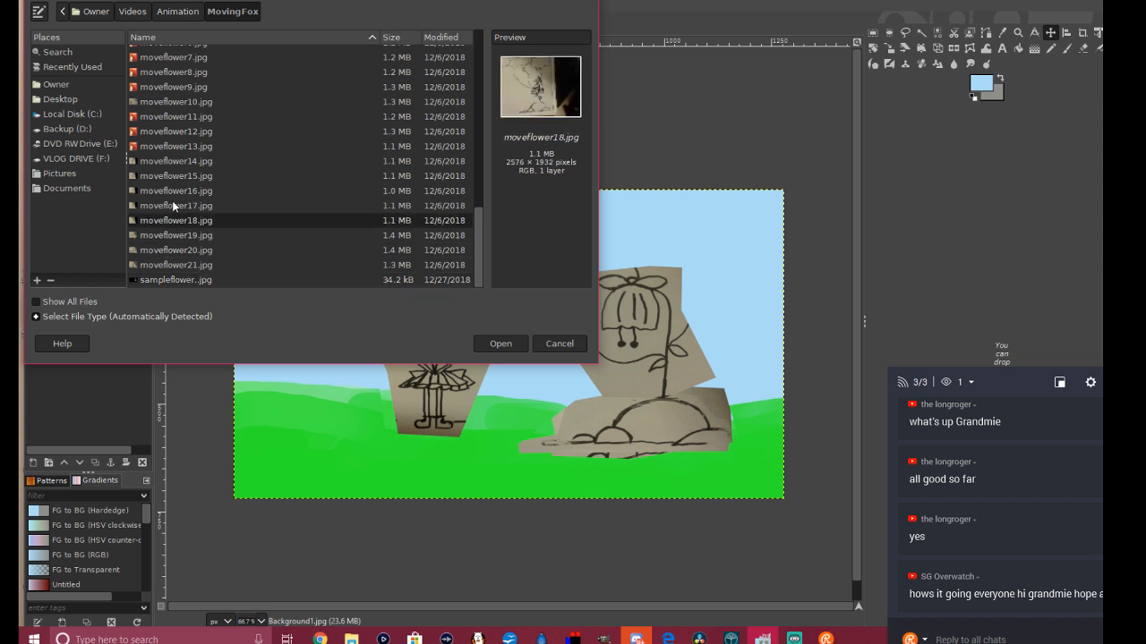
left_click(172, 200)
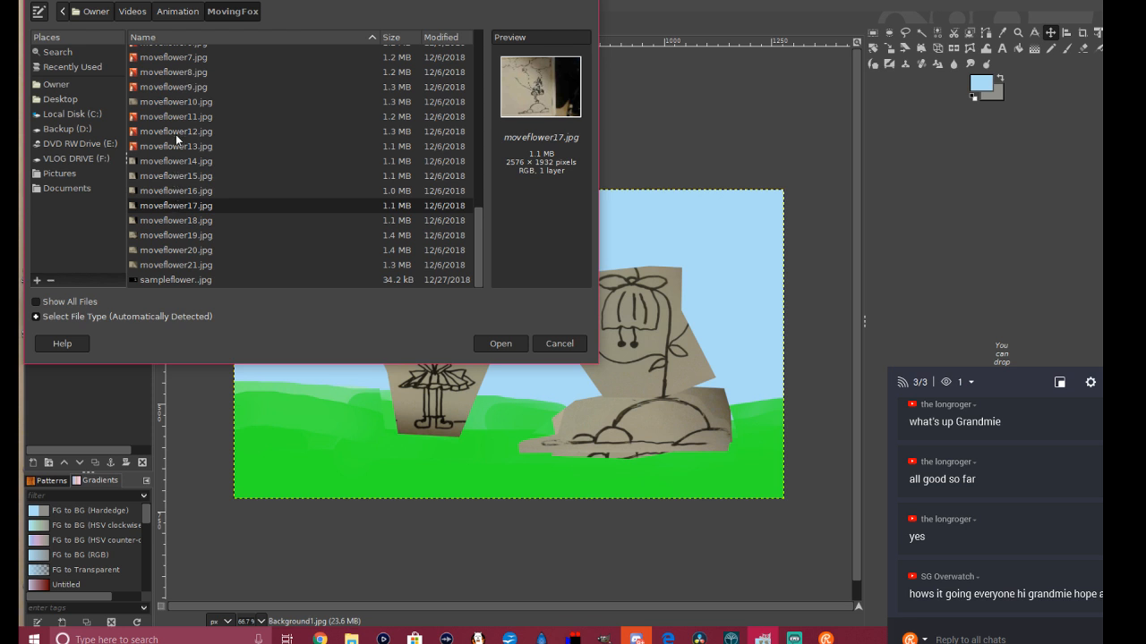
Step: Preview the drawings move4.jpg back to move1.jpg, foxballoon.jpg and the exported frame Fox23.jpg
scroll(175, 133, "up", 3)
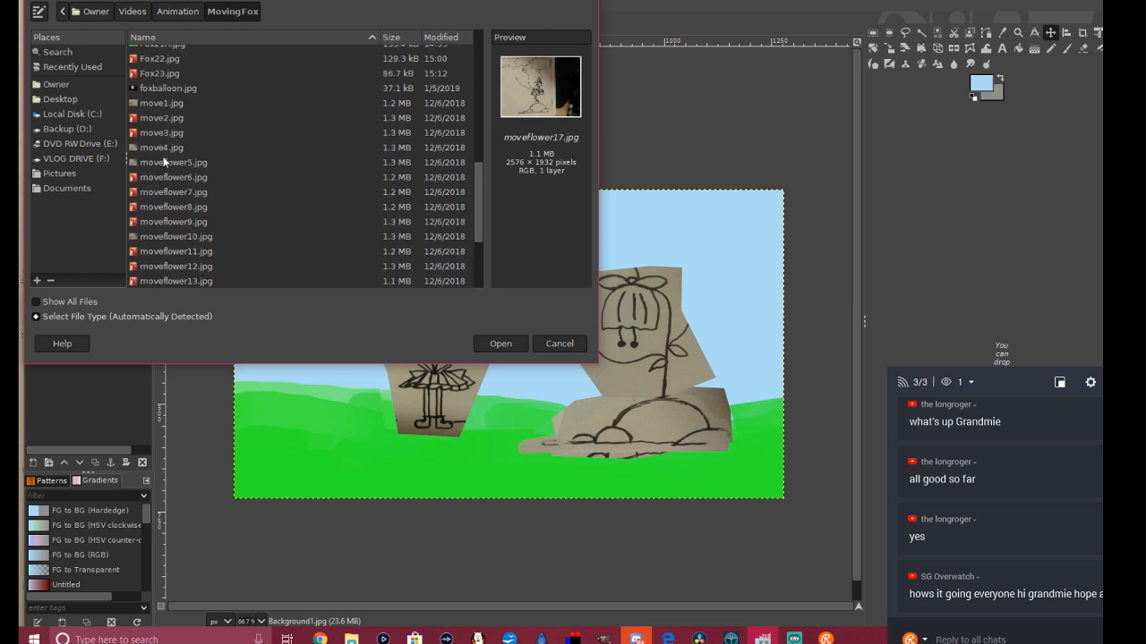
left_click(163, 149)
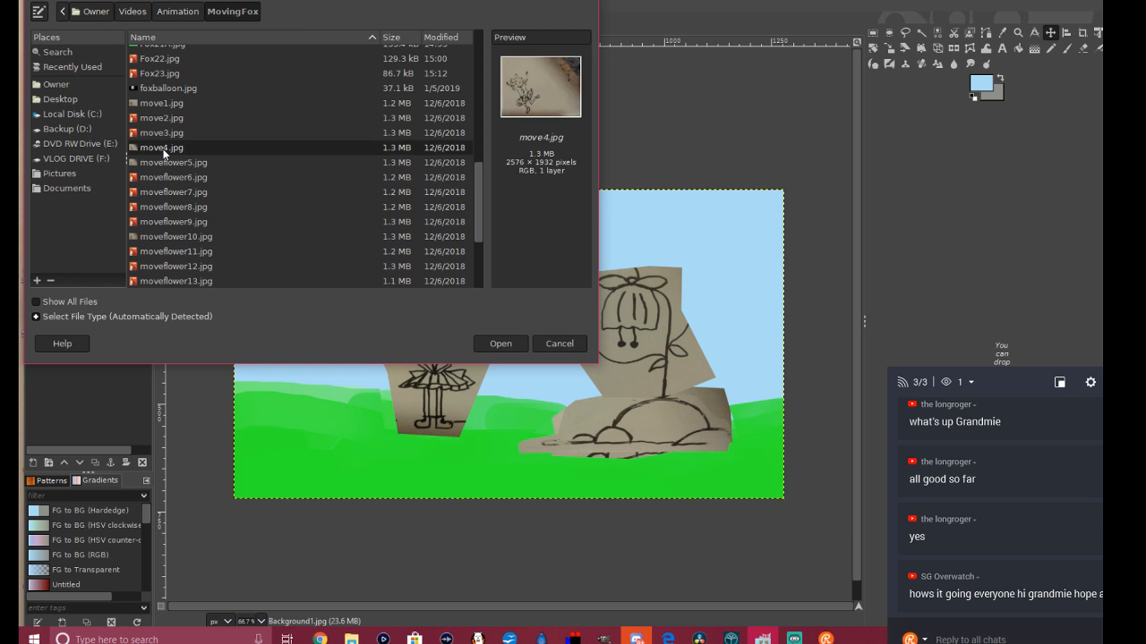
left_click(158, 134)
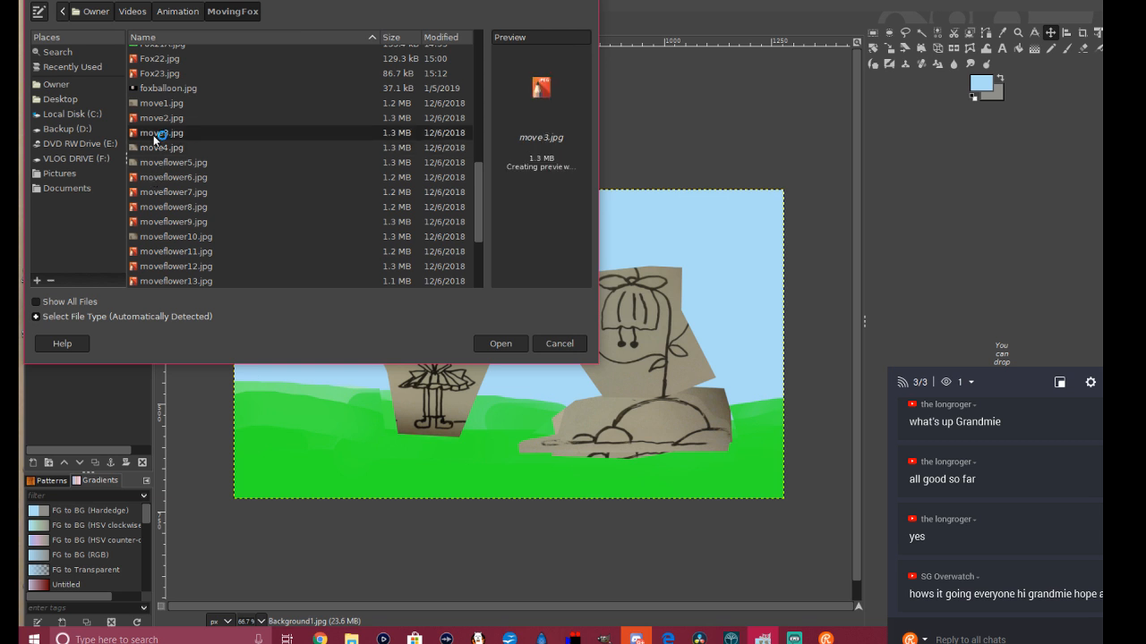
left_click(161, 119)
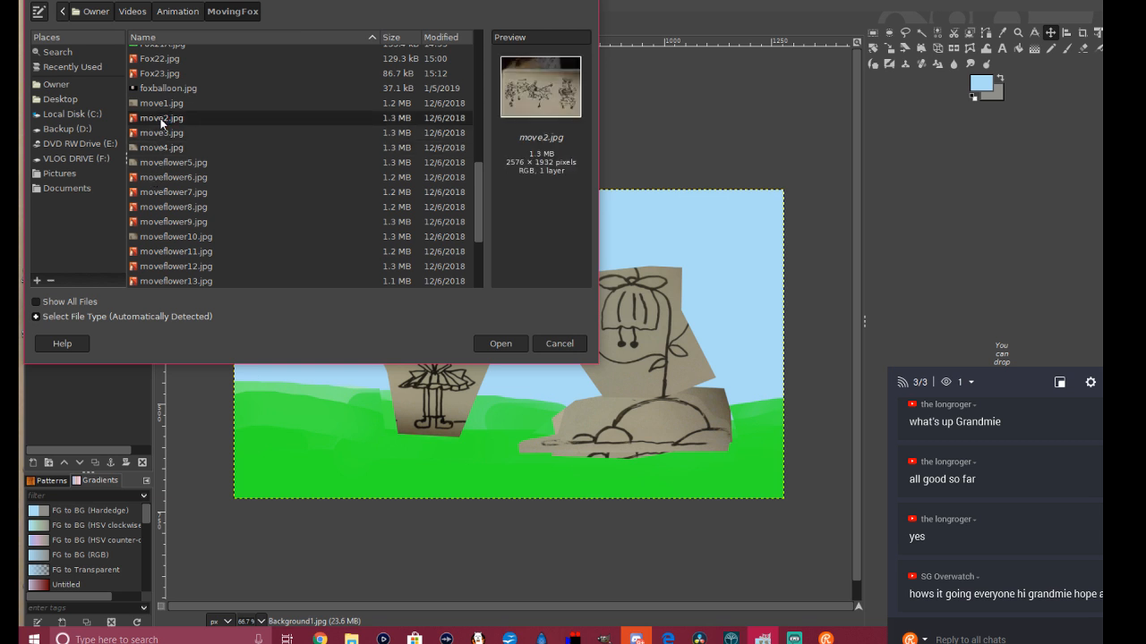
left_click(161, 104)
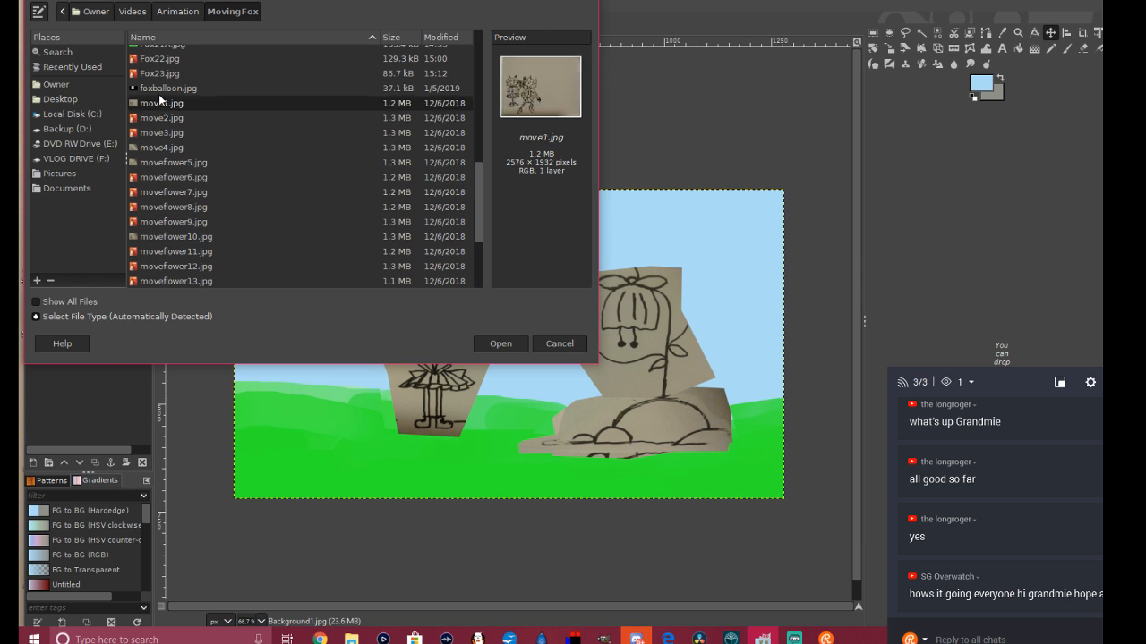
left_click(160, 89)
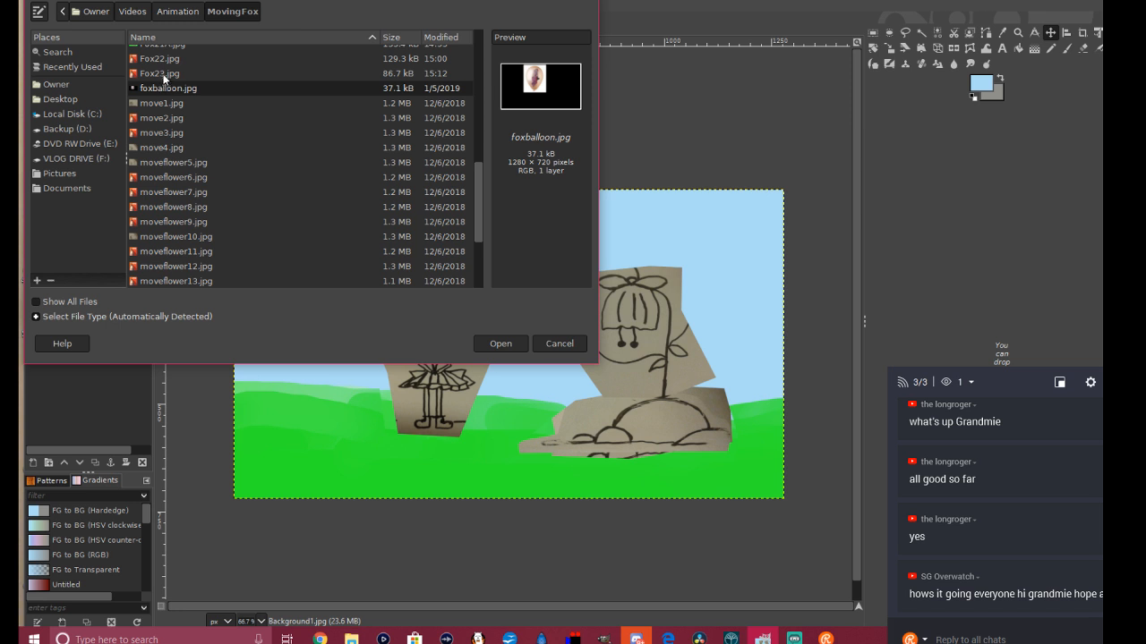
left_click(163, 74)
scroll(260, 170, "up", 3)
scroll(261, 173, "up", 5)
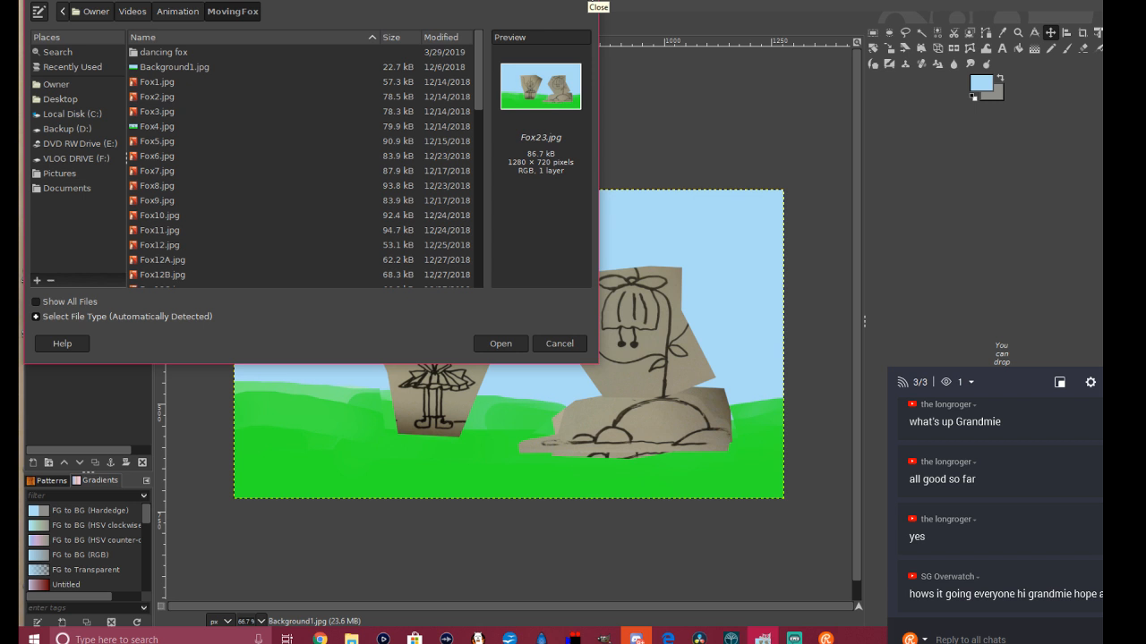
Step: Dismiss the image opening dialog and switch to FireAlpaca with the Fox1.jpg drawing
left_click(594, 3)
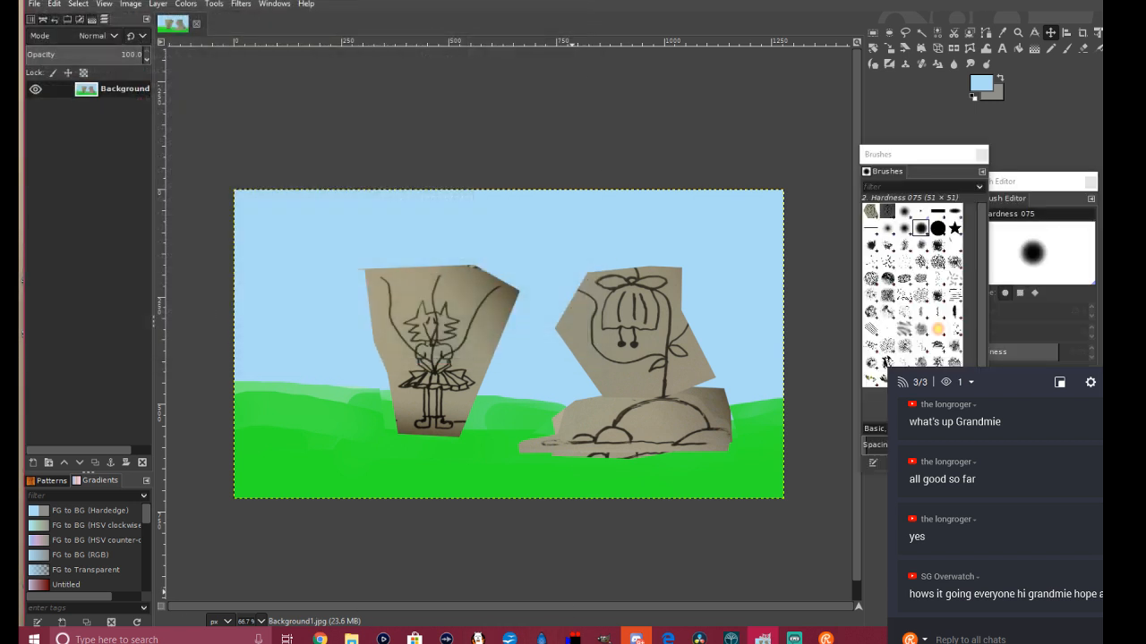
mouse_move(478, 637)
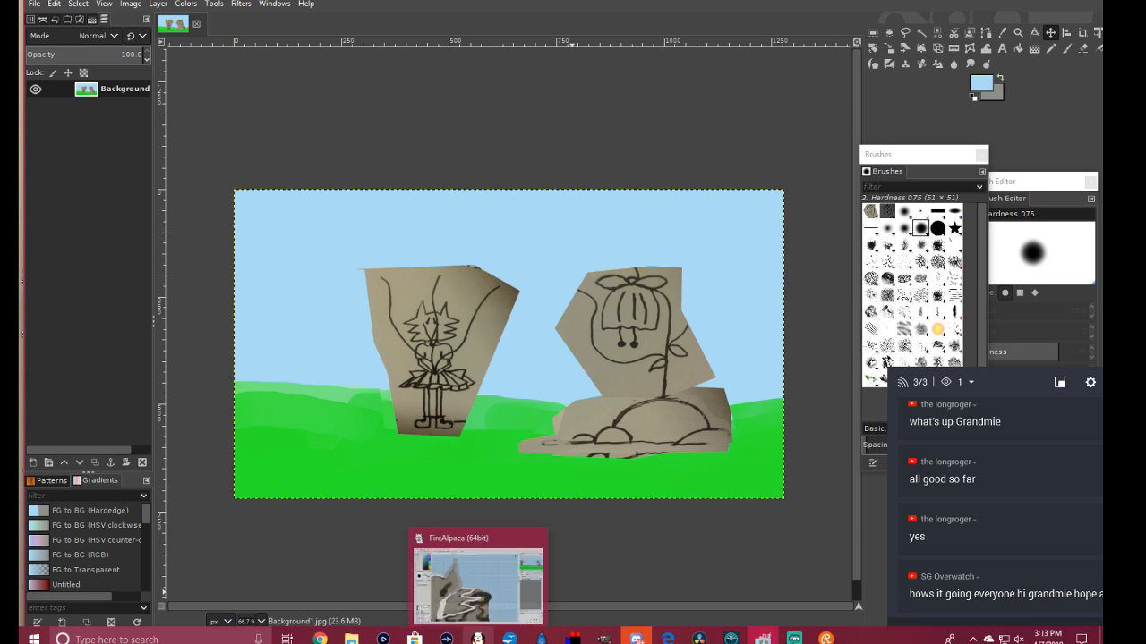
left_click(462, 583)
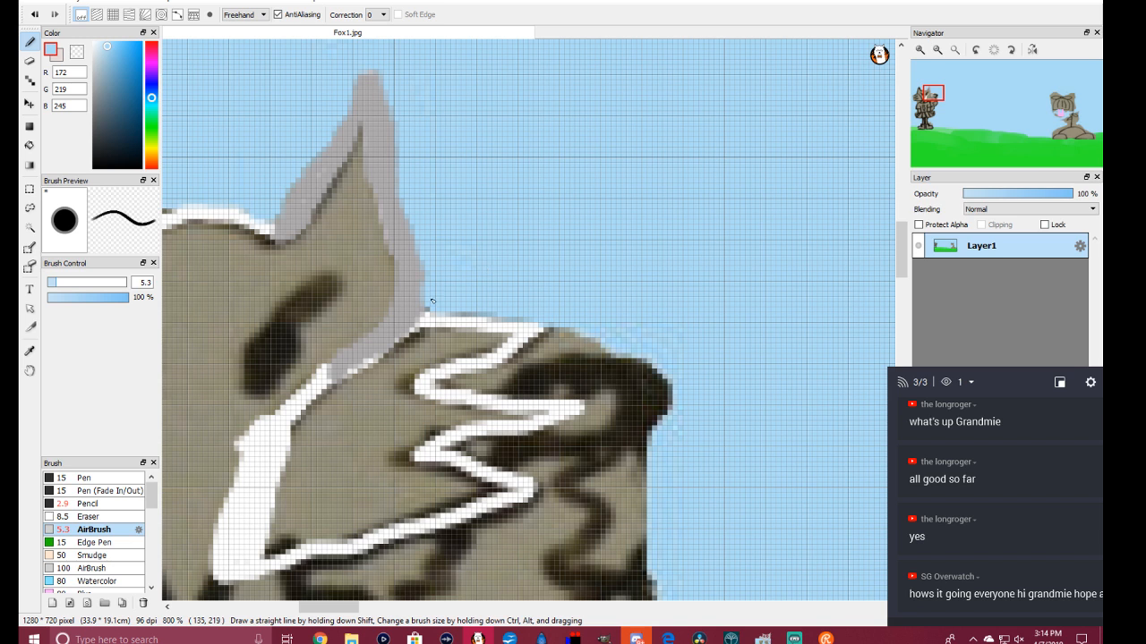
Step: Airbrush sky blue over the stray dark pixels above the white cheek fur outline and along the gray ear's outer edge
scroll(251, 312, "down", 6)
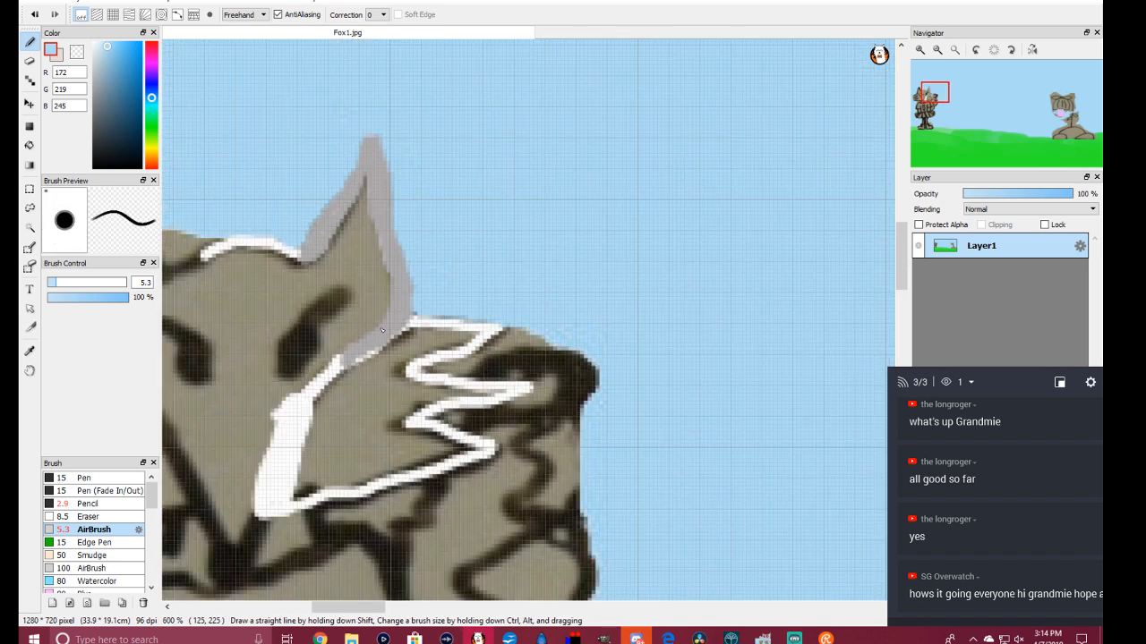
scroll(382, 331, "down", 1)
scroll(382, 331, "up", 7)
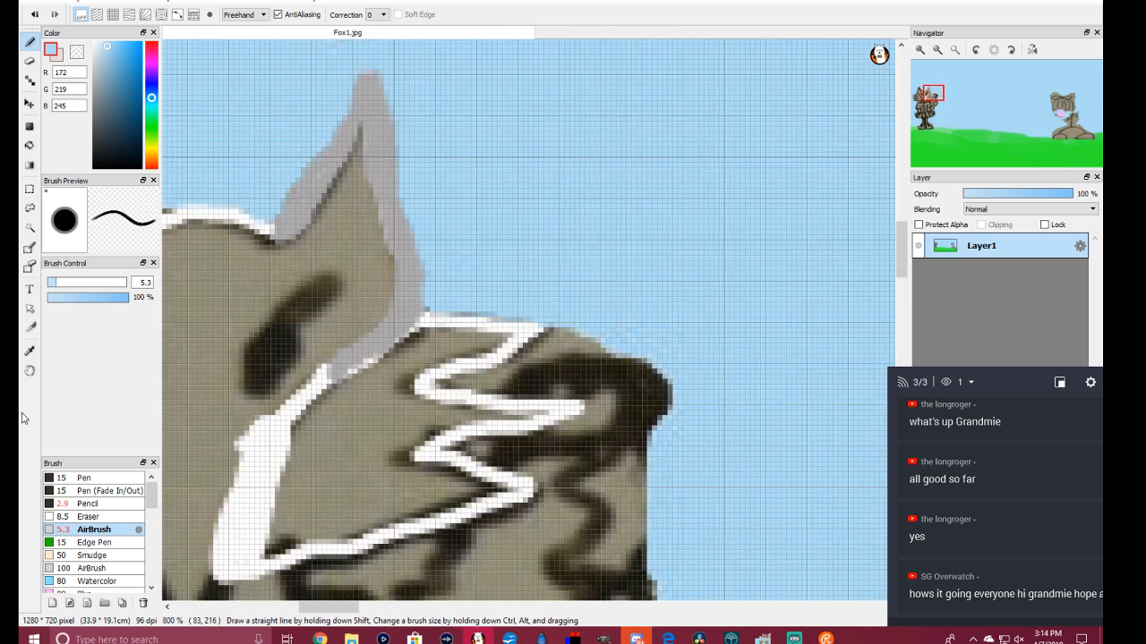
scroll(570, 230, "up", 3)
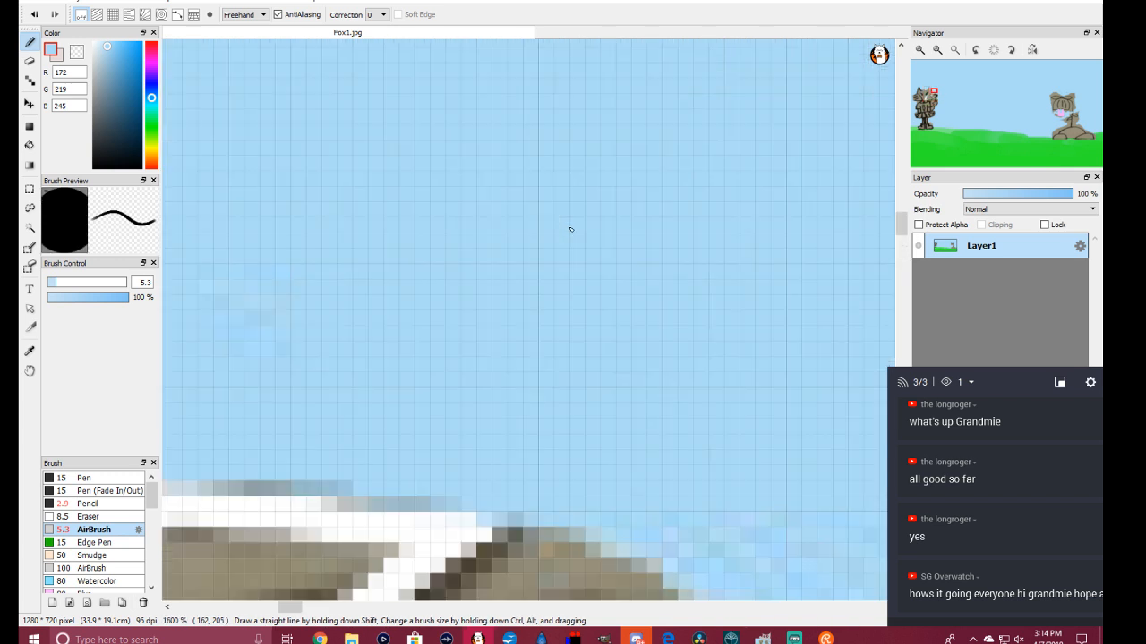
scroll(563, 245, "down", 1)
scroll(563, 245, "up", 1)
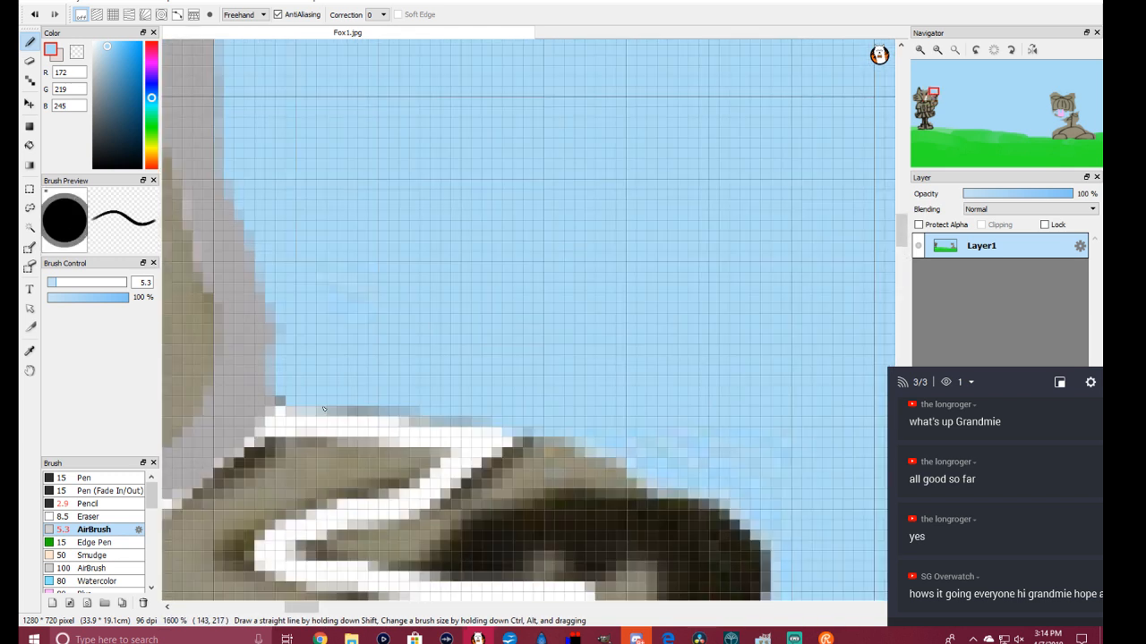
mouse_move(290, 400)
left_mouse_down()
mouse_move(517, 406)
mouse_move(423, 409)
left_mouse_up()
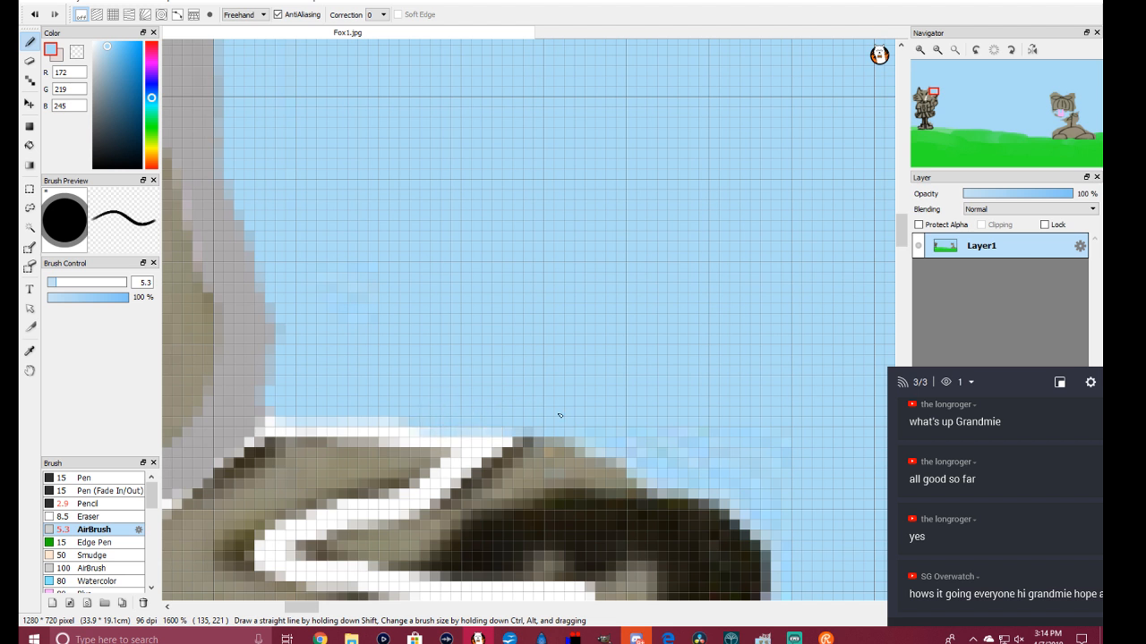
left_click_drag(535, 417, 514, 412)
mouse_move(298, 395)
left_mouse_down()
mouse_move(272, 307)
mouse_move(279, 268)
left_mouse_up()
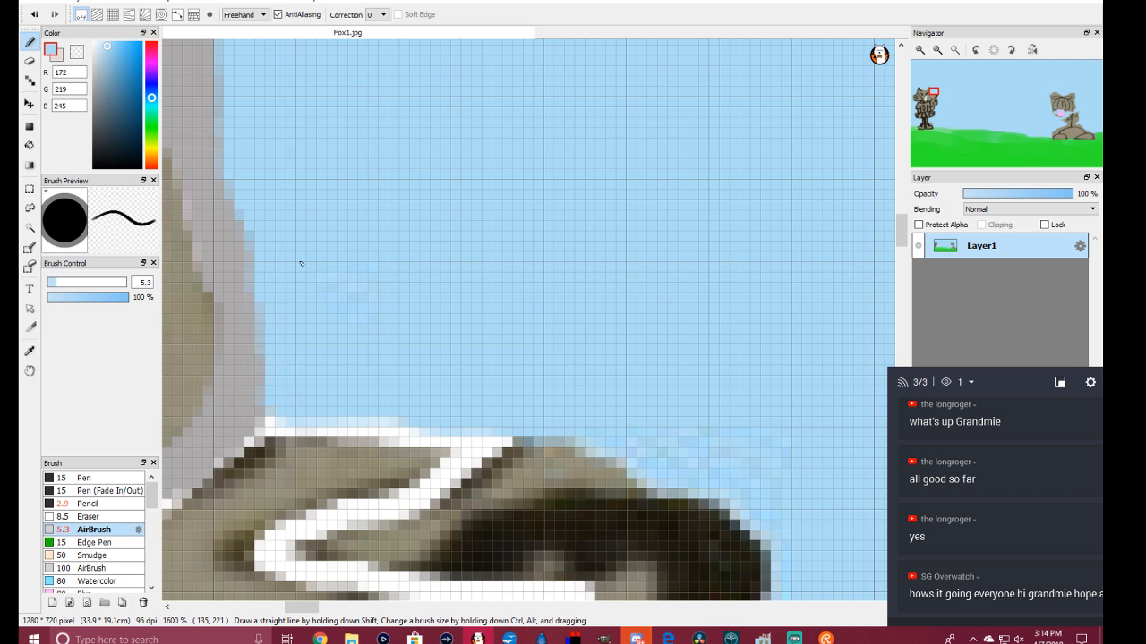
Step: Choose the Watercolor brush with a bright pink colour, RGB 250, 109, 244
scroll(517, 268, "down", 5)
scroll(517, 269, "up", 1)
scroll(518, 269, "down", 1)
scroll(518, 270, "up", 2)
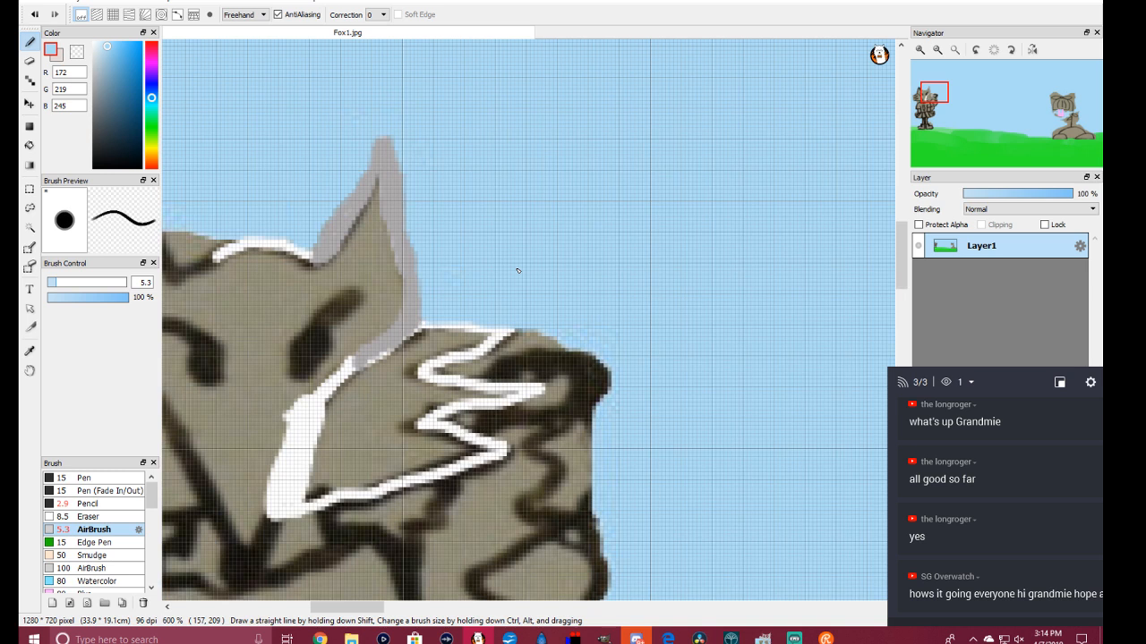
scroll(518, 270, "up", 1)
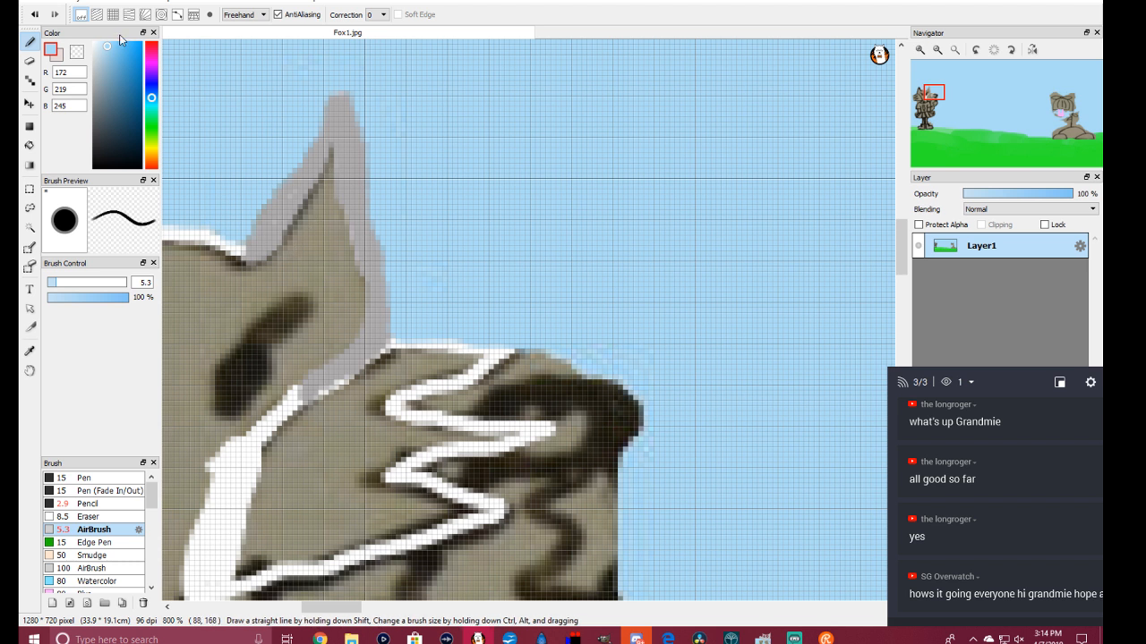
left_click(151, 63)
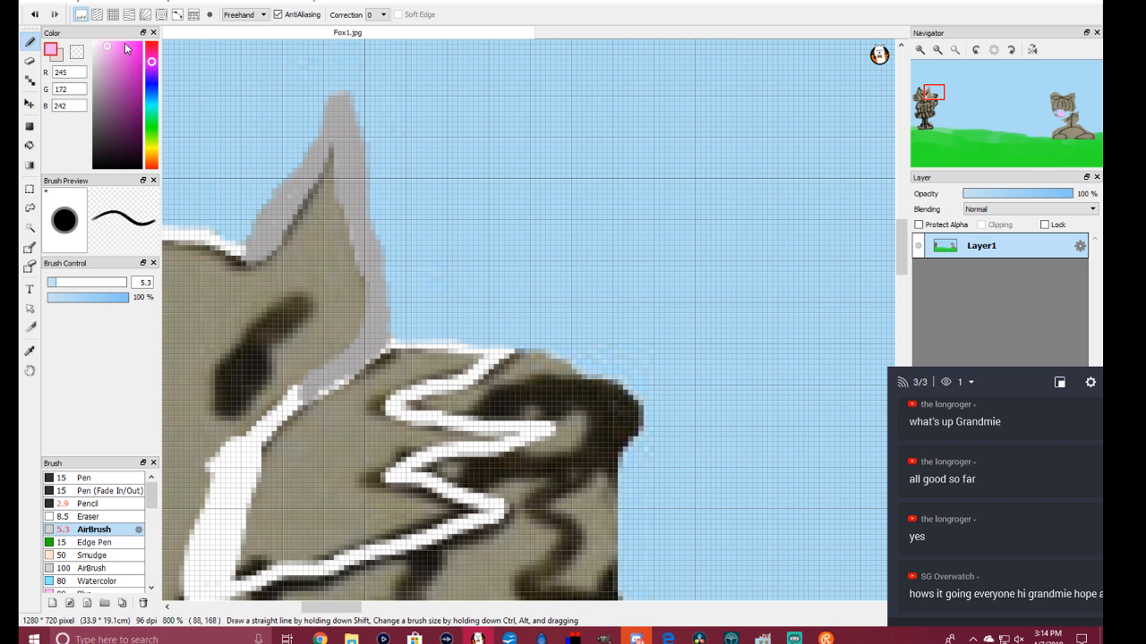
left_click(120, 44)
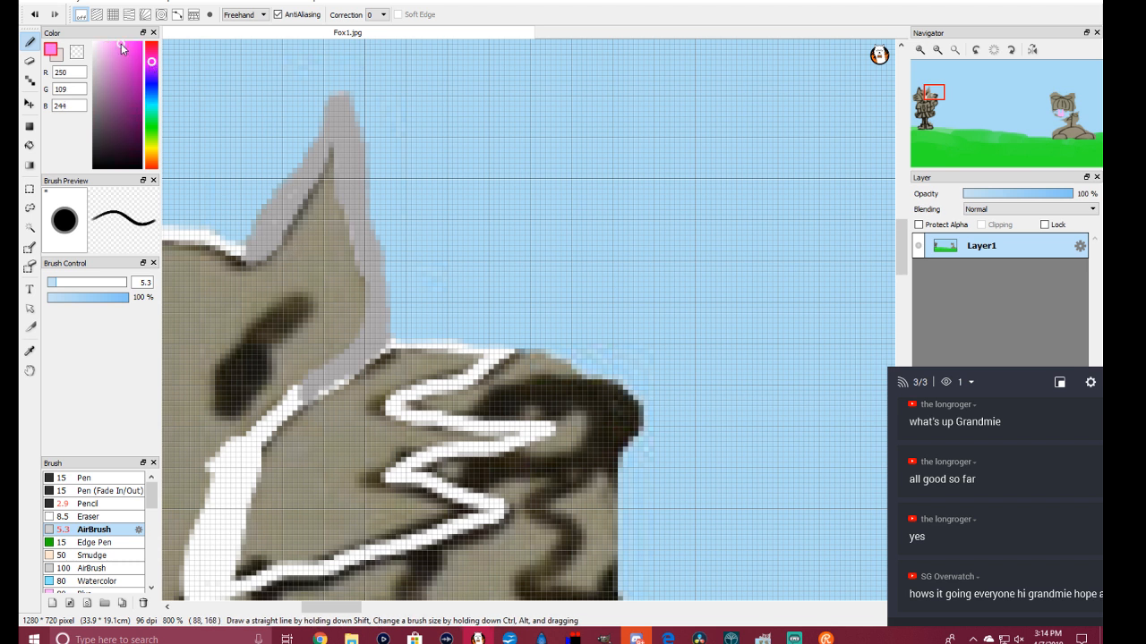
left_click(111, 583)
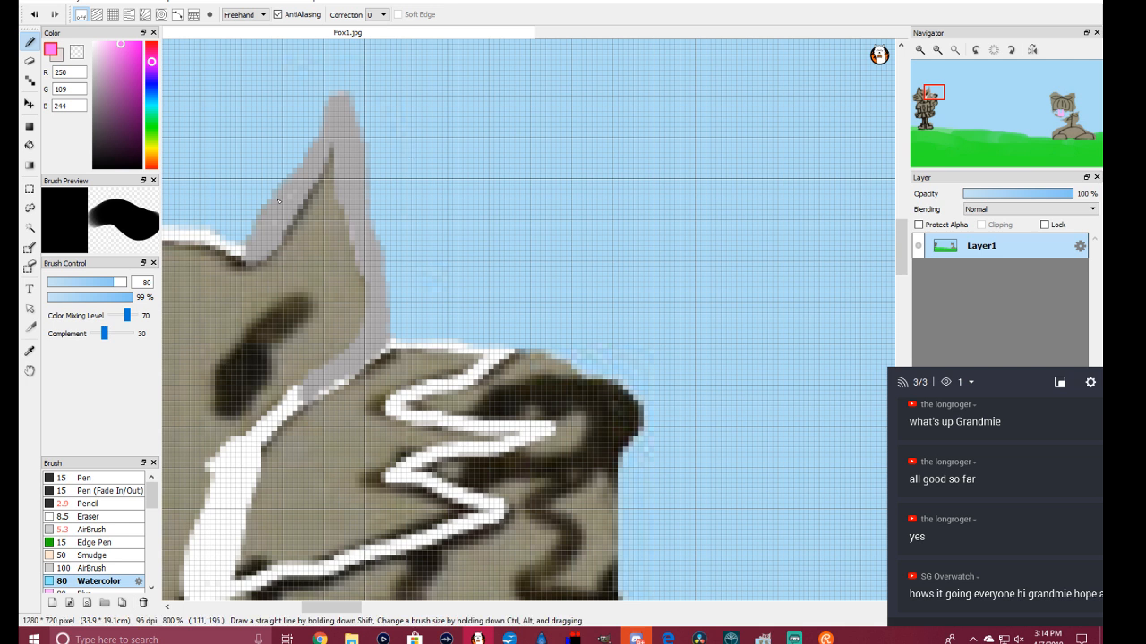
Step: Try to paint the inside of the gray ear bright pink with the Watercolor brush at size 4.1
scroll(326, 243, "up", 3)
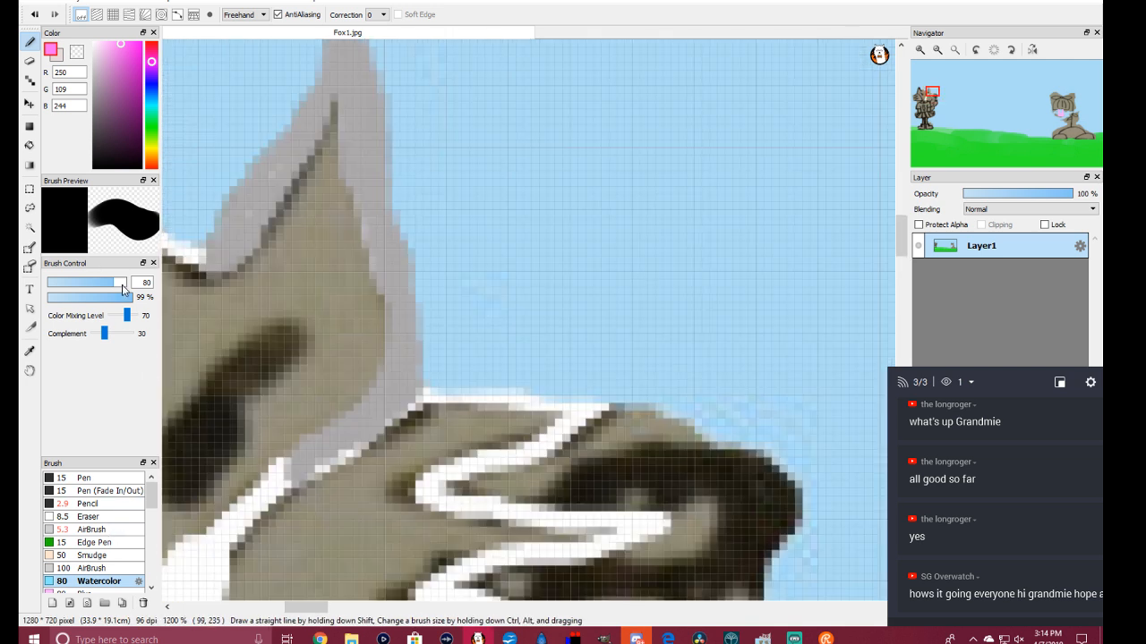
left_click_drag(117, 287, 54, 289)
mouse_move(302, 226)
left_mouse_down()
mouse_move(299, 190)
mouse_move(309, 202)
left_mouse_up()
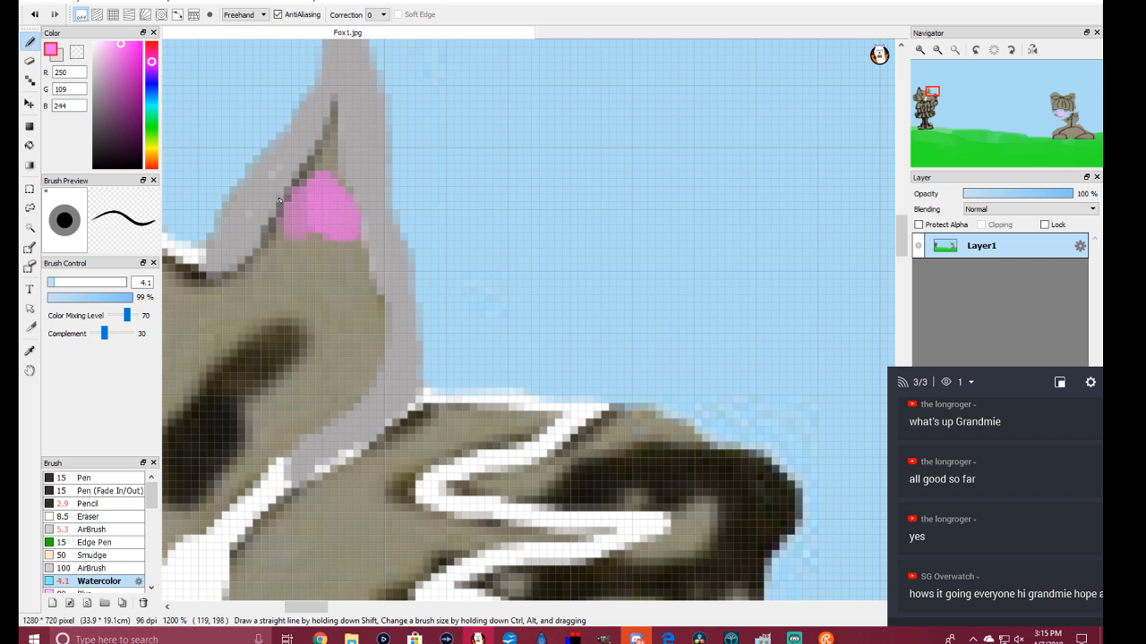
left_click(47, 2)
left_click(72, 14)
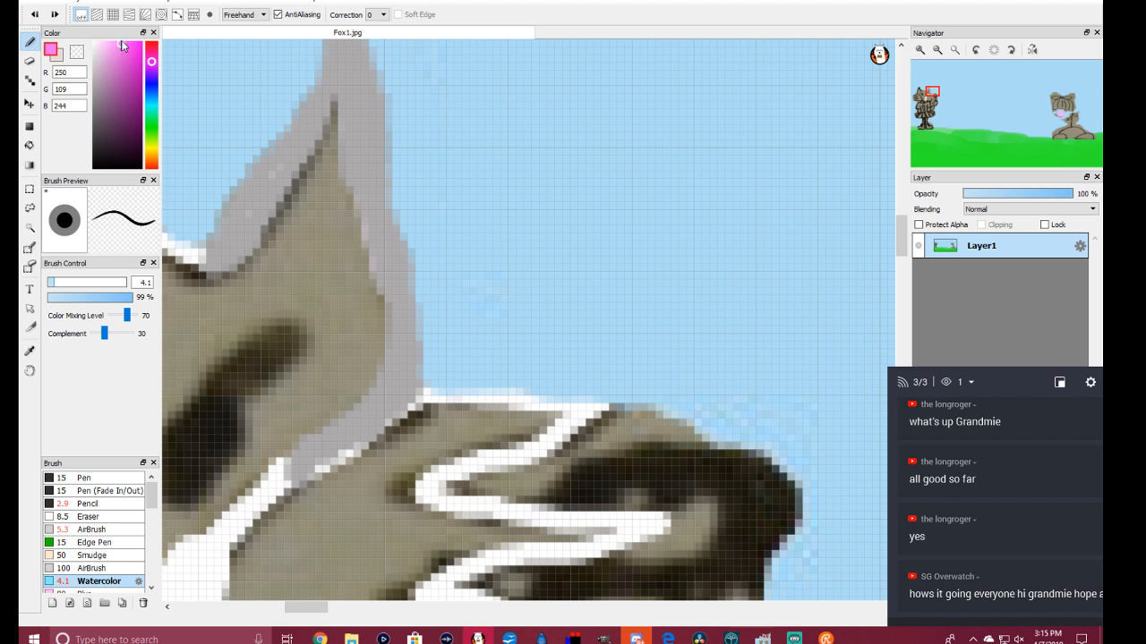
Step: Paint the upper inside of the gray ear pale pink, RGB 252, 200, 250, with the Watercolor brush at size 2.1
left_click_drag(123, 46, 113, 47)
left_click(104, 48)
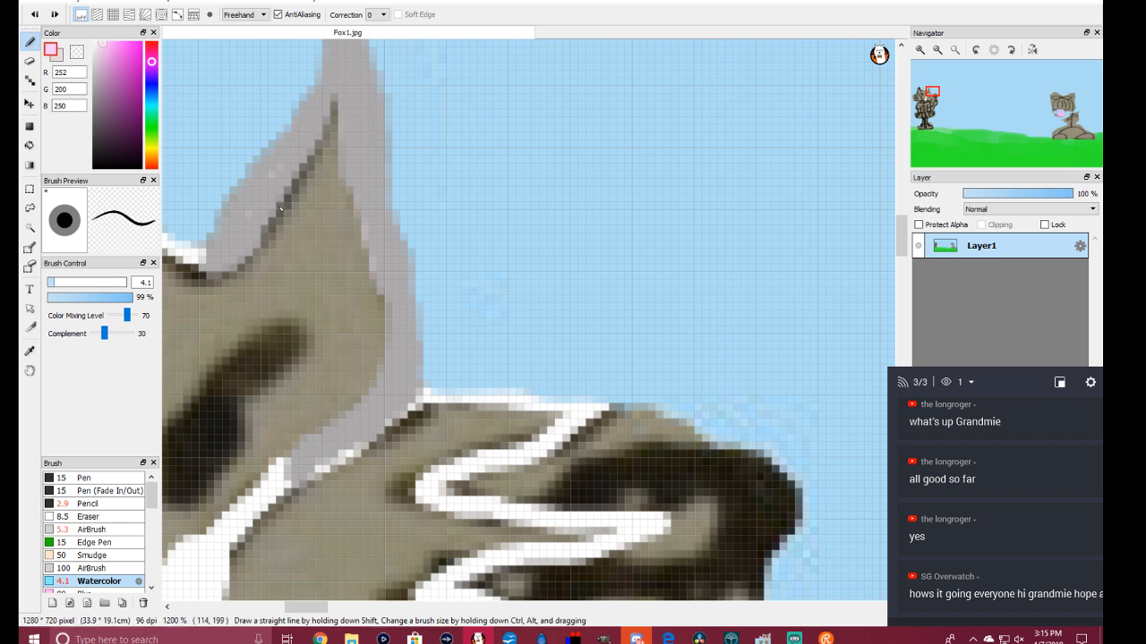
left_click(53, 285)
left_click_drag(54, 289, 52, 289)
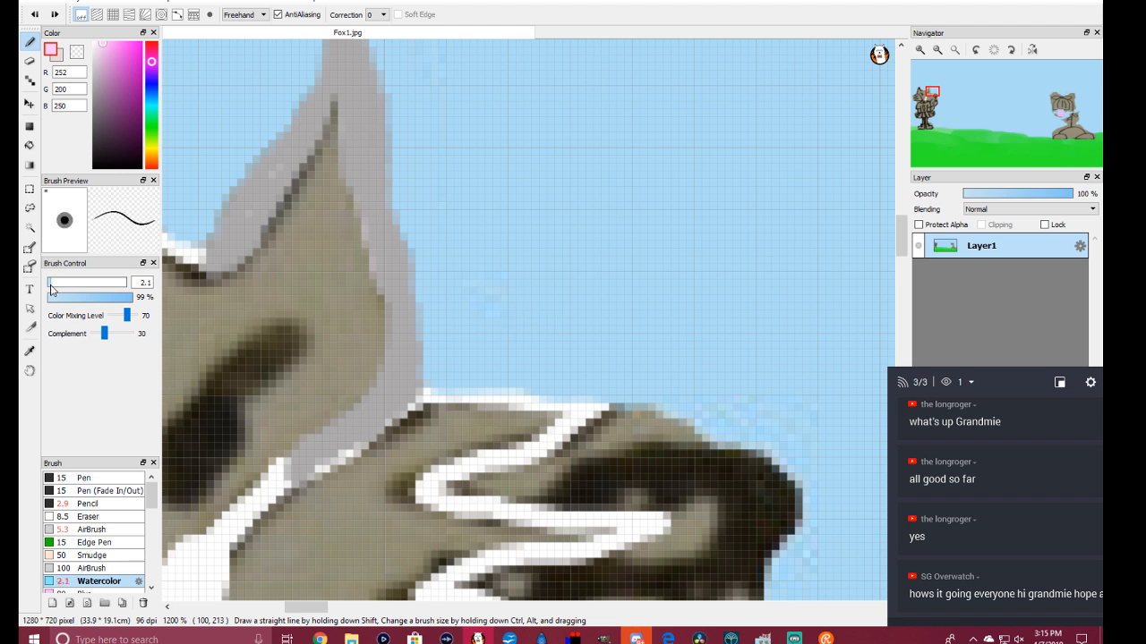
scroll(279, 243, "up", 2)
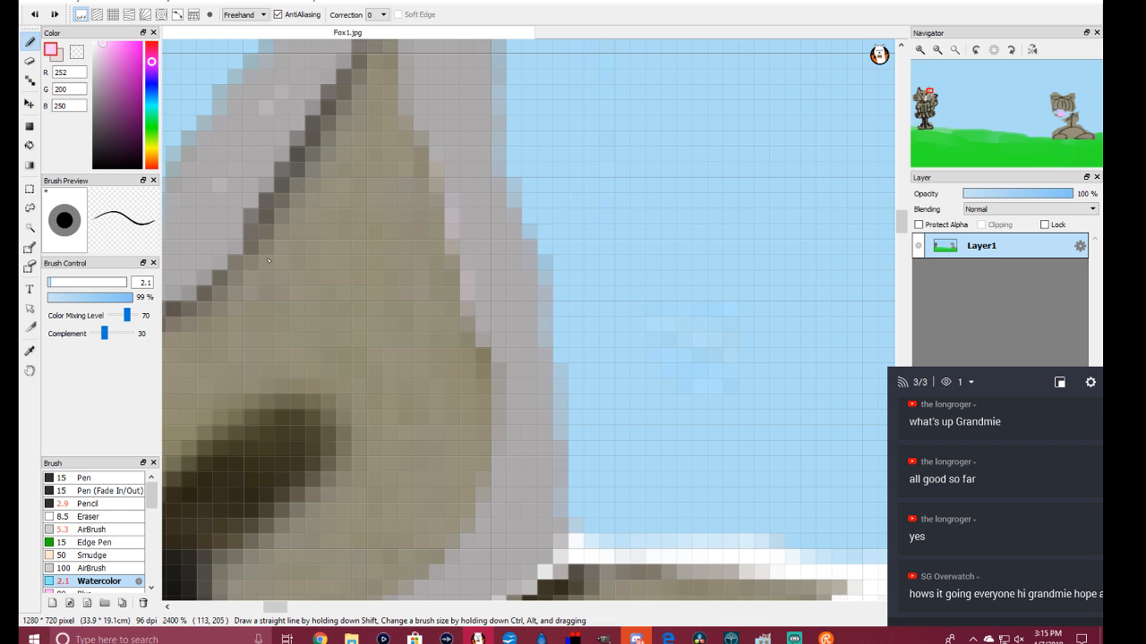
mouse_move(253, 285)
left_mouse_down()
mouse_move(308, 212)
mouse_move(320, 166)
mouse_move(374, 106)
mouse_move(423, 233)
mouse_move(364, 206)
mouse_move(337, 210)
mouse_move(358, 161)
mouse_move(375, 184)
left_mouse_up()
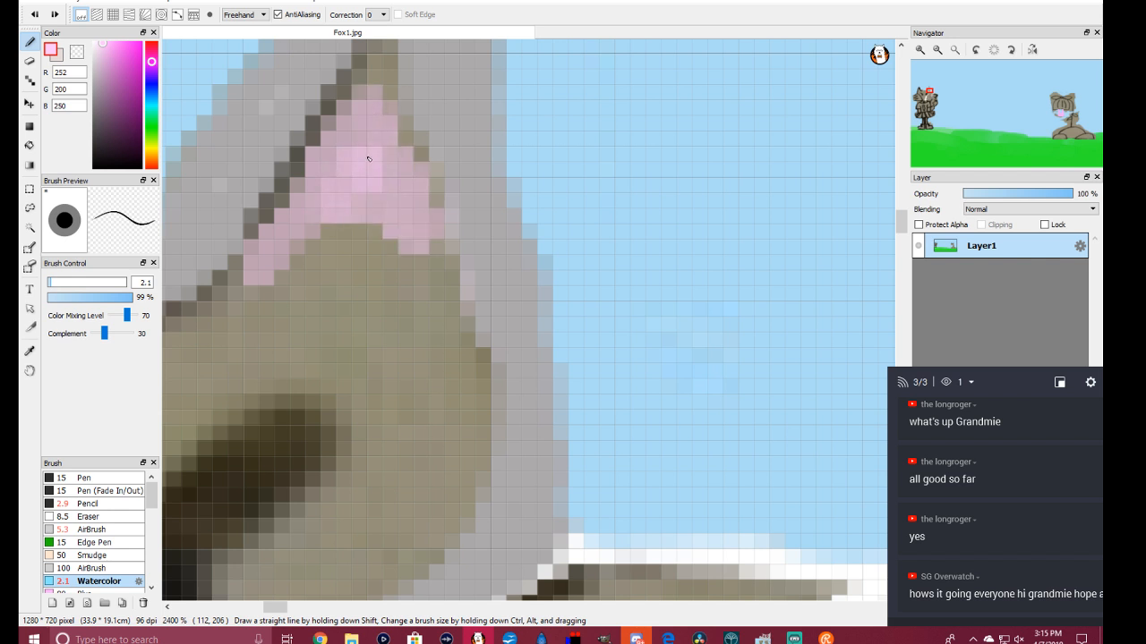
left_click_drag(377, 91, 382, 80)
Step: Sample the gray of the ear's outer edge as the paint colour and select the 5.3 AirBrush
scroll(376, 164, "down", 5)
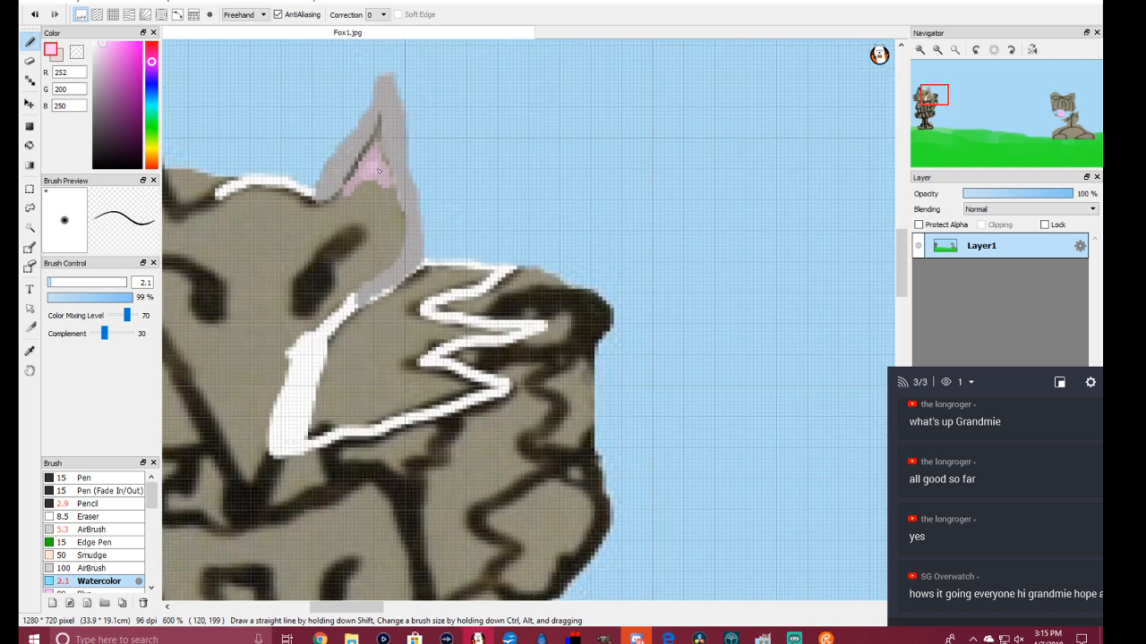
scroll(379, 205, "up", 1)
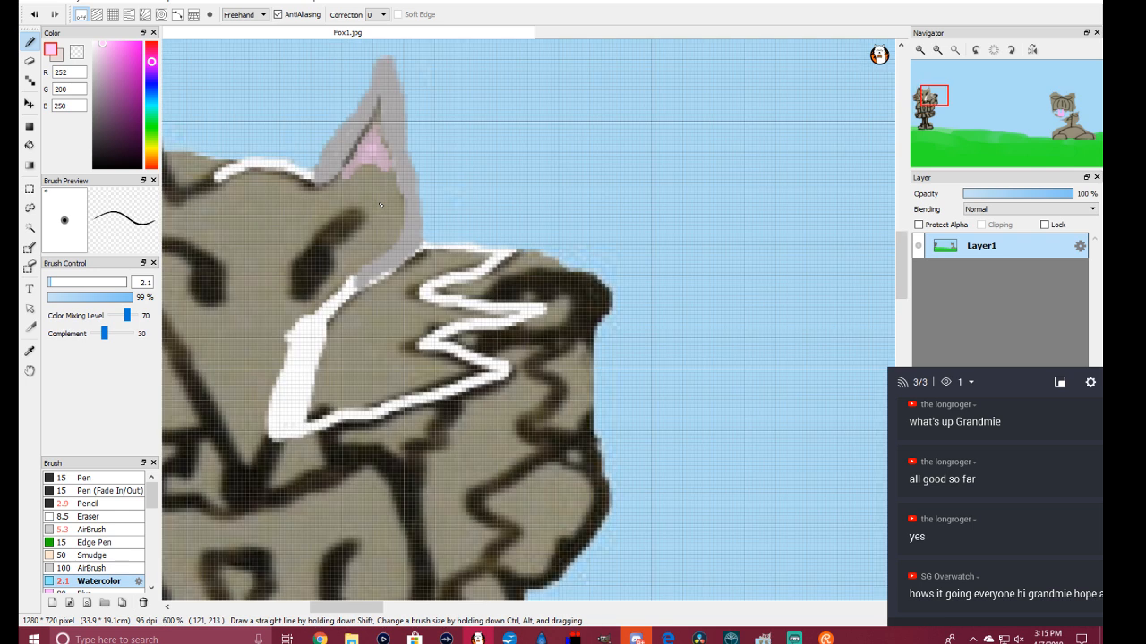
scroll(380, 205, "down", 1)
scroll(379, 205, "up", 1)
scroll(380, 205, "down", 1)
left_click(33, 353)
left_click(411, 166)
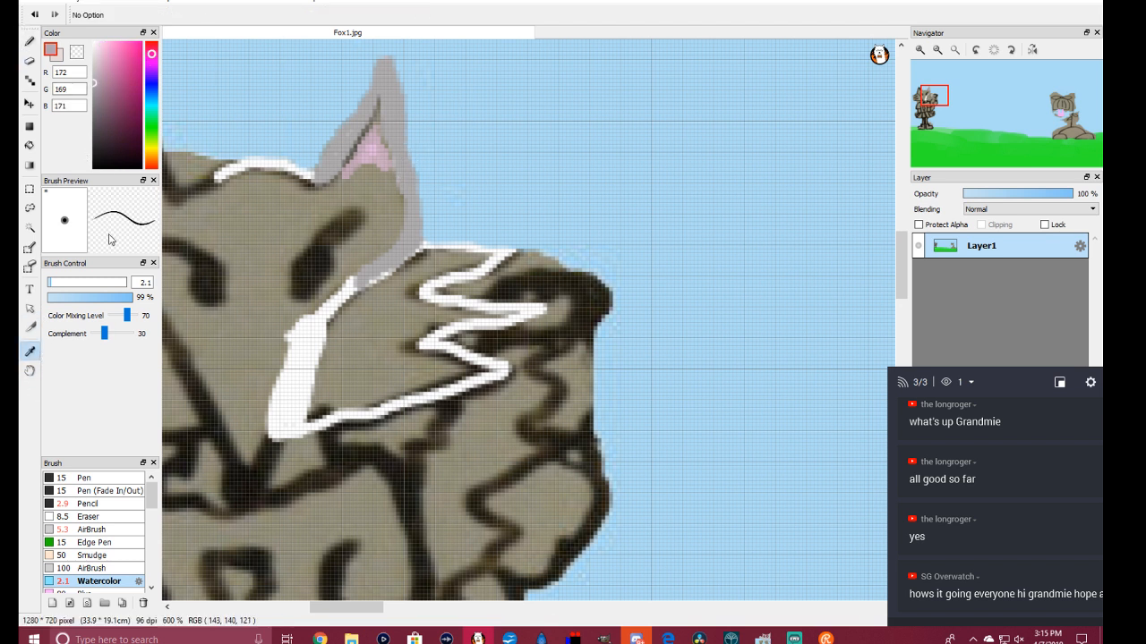
scroll(278, 306, "up", 2)
scroll(284, 307, "down", 2)
scroll(291, 307, "up", 1)
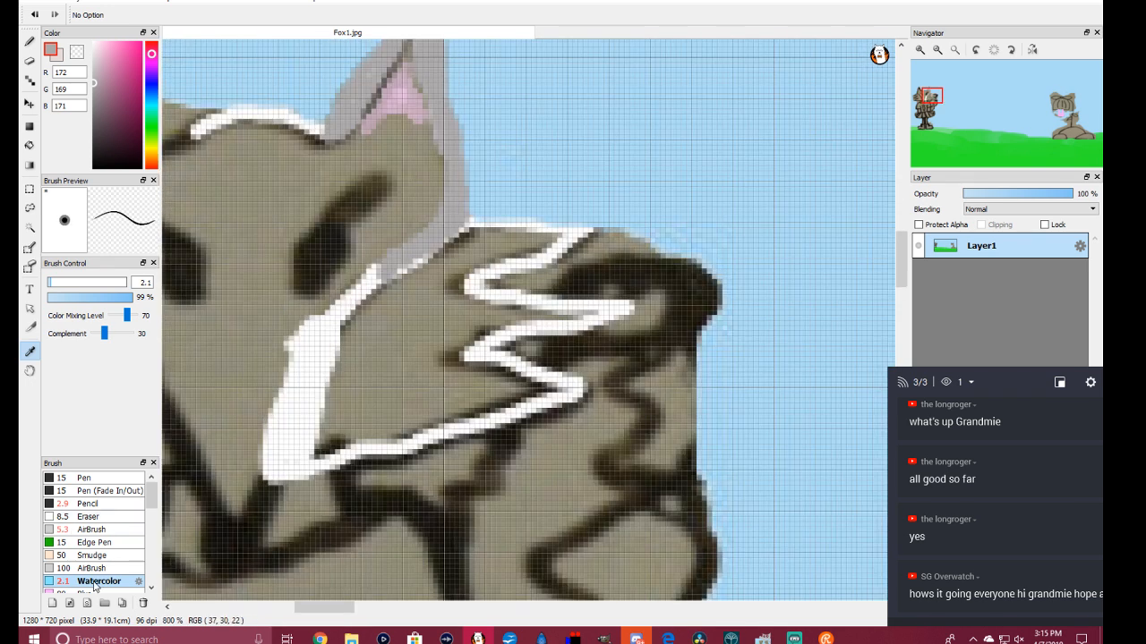
left_click(93, 530)
Step: Airbrush gray over the brown area below the pink inner ear, down around the tip of the eyebrow
scroll(366, 211, "up", 1)
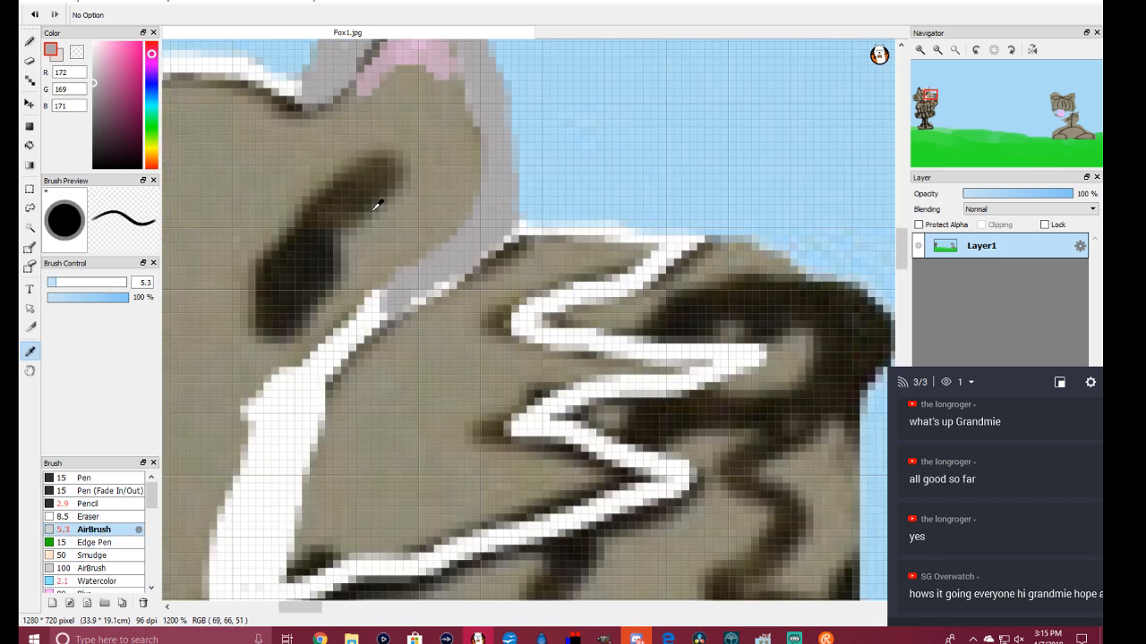
left_click_drag(897, 253, 896, 239)
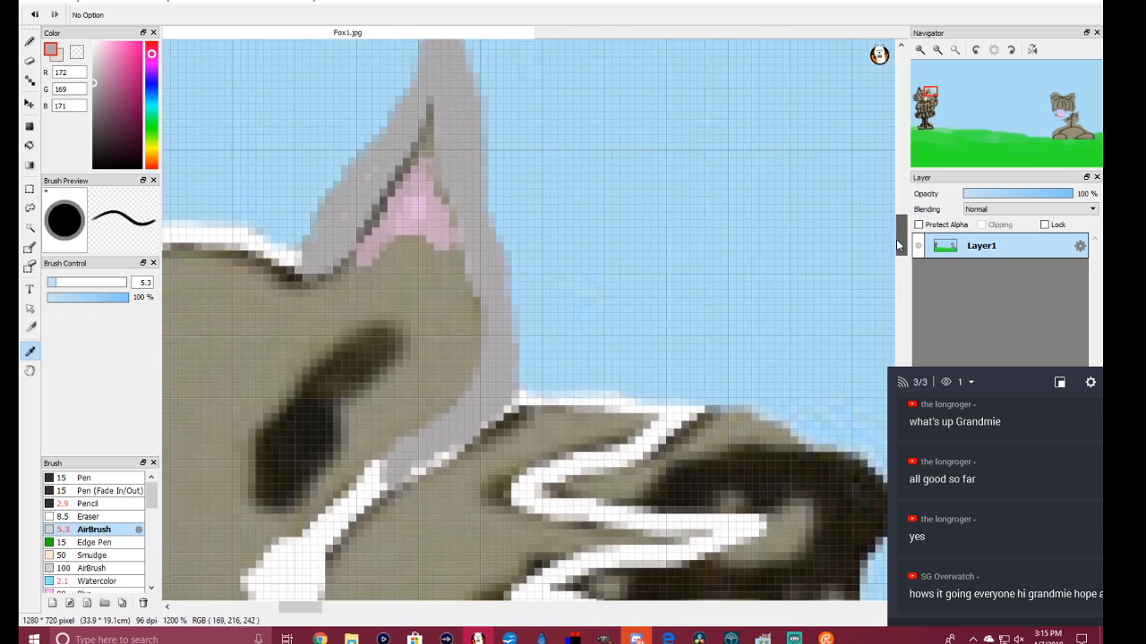
left_click(28, 45)
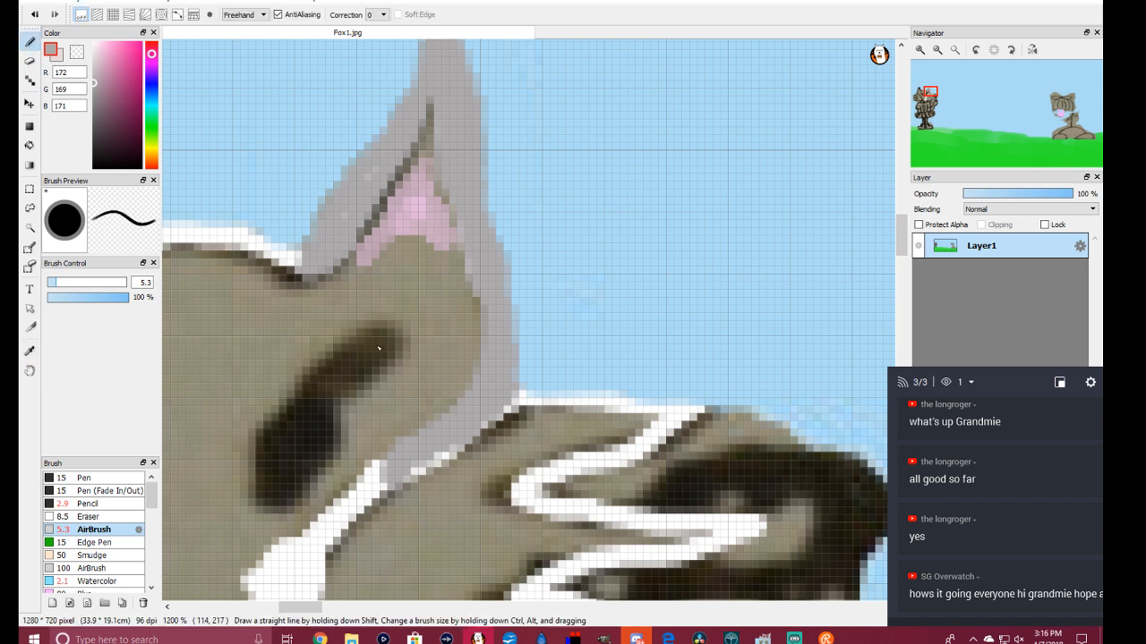
scroll(356, 266, "up", 2)
mouse_move(356, 263)
left_mouse_down()
mouse_move(481, 238)
mouse_move(547, 268)
mouse_move(573, 333)
mouse_move(585, 461)
mouse_move(611, 369)
mouse_move(593, 436)
mouse_move(524, 520)
mouse_move(557, 504)
mouse_move(530, 529)
mouse_move(453, 536)
mouse_move(461, 504)
mouse_move(516, 450)
mouse_move(522, 424)
mouse_move(507, 409)
mouse_move(413, 362)
mouse_move(319, 403)
mouse_move(387, 323)
mouse_move(432, 297)
mouse_move(508, 371)
mouse_move(511, 323)
mouse_move(452, 293)
left_mouse_up()
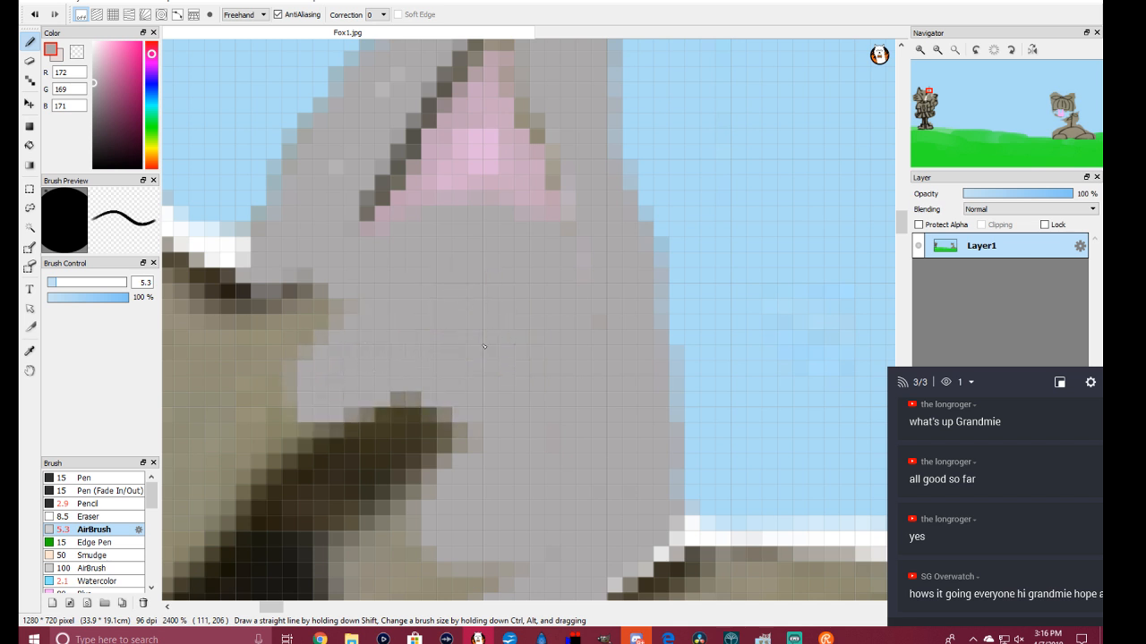
mouse_move(365, 349)
left_mouse_down()
mouse_move(308, 372)
mouse_move(343, 319)
mouse_move(282, 349)
mouse_move(314, 313)
mouse_move(258, 341)
mouse_move(265, 313)
mouse_move(244, 309)
mouse_move(286, 294)
left_mouse_up()
Step: Reduce the AirBrush size to 2.5 and switch to the Eraser for the dark eye below the gray ear
scroll(510, 386, "down", 4)
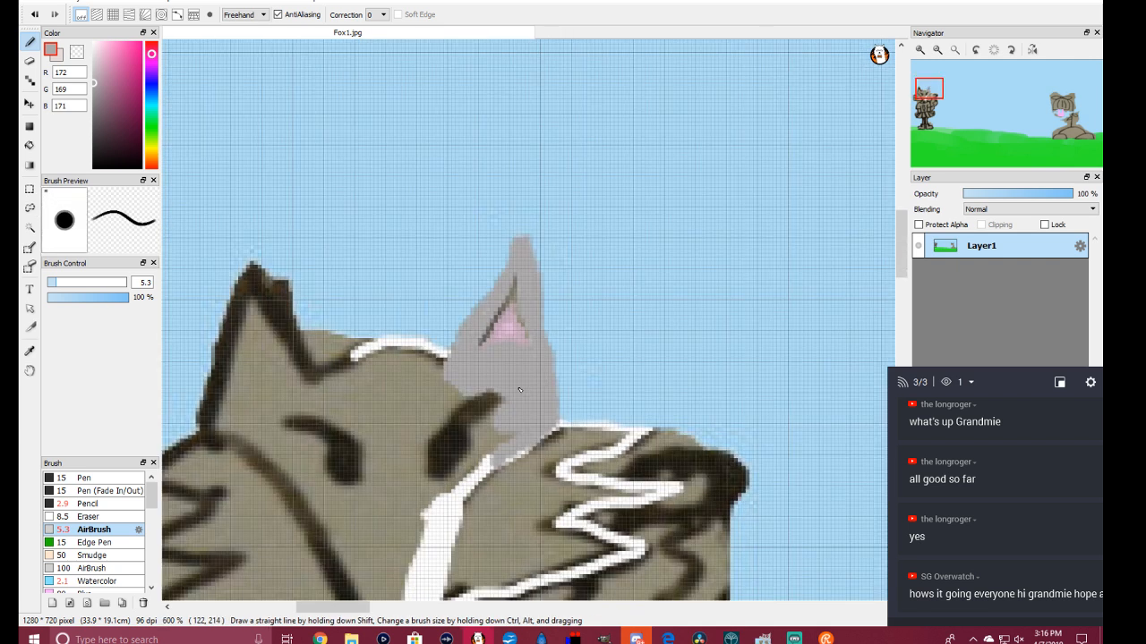
scroll(404, 391, "up", 1)
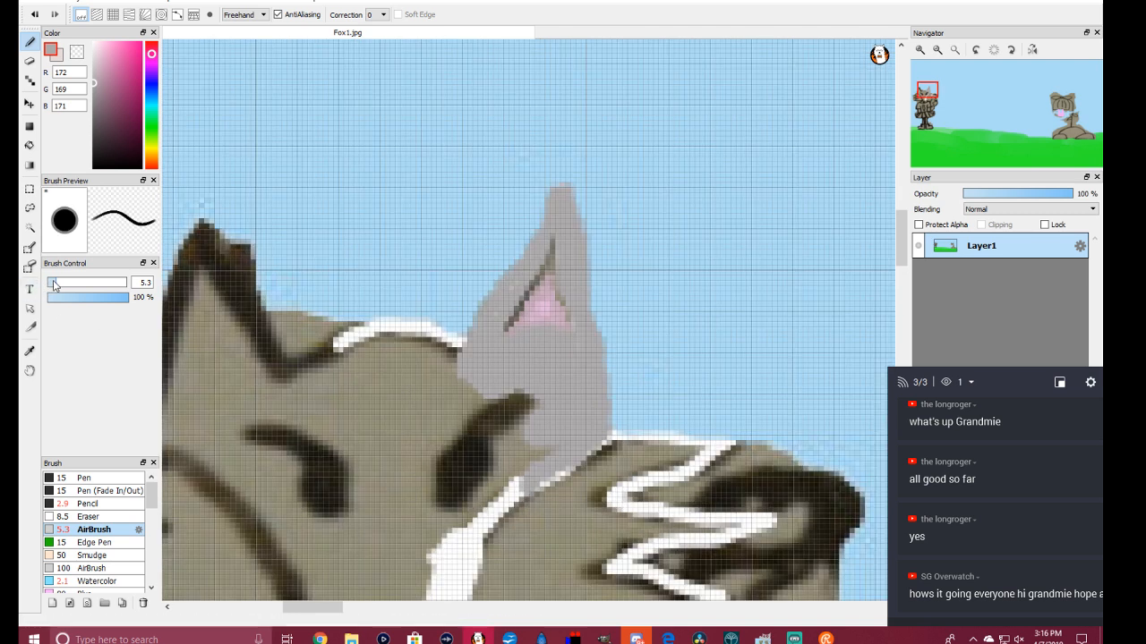
left_click_drag(54, 284, 50, 284)
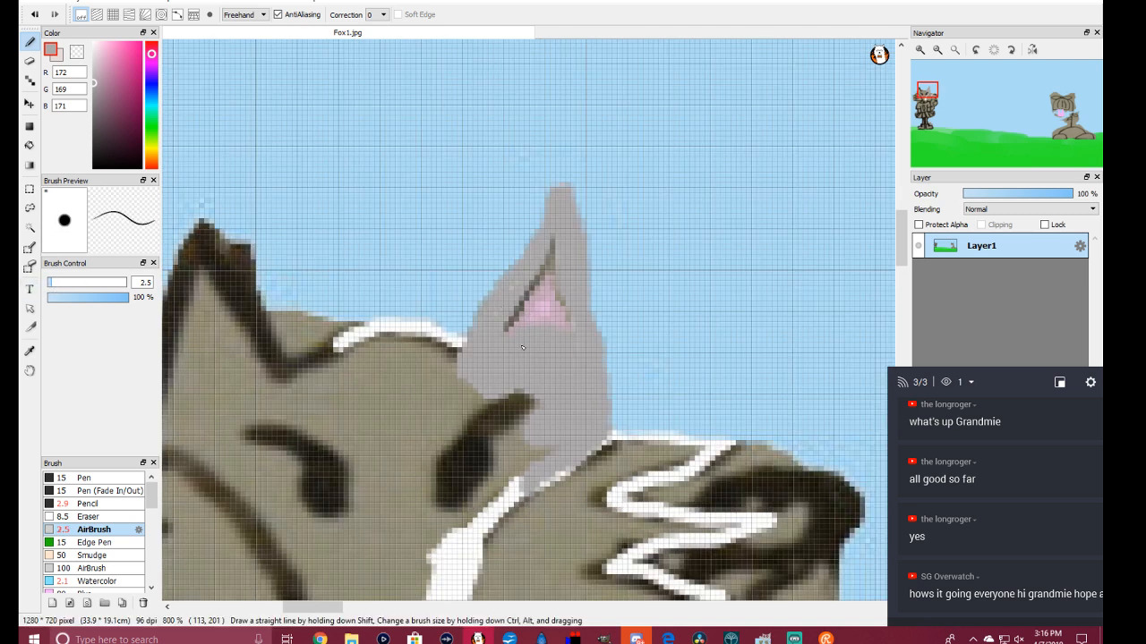
scroll(461, 344, "down", 1)
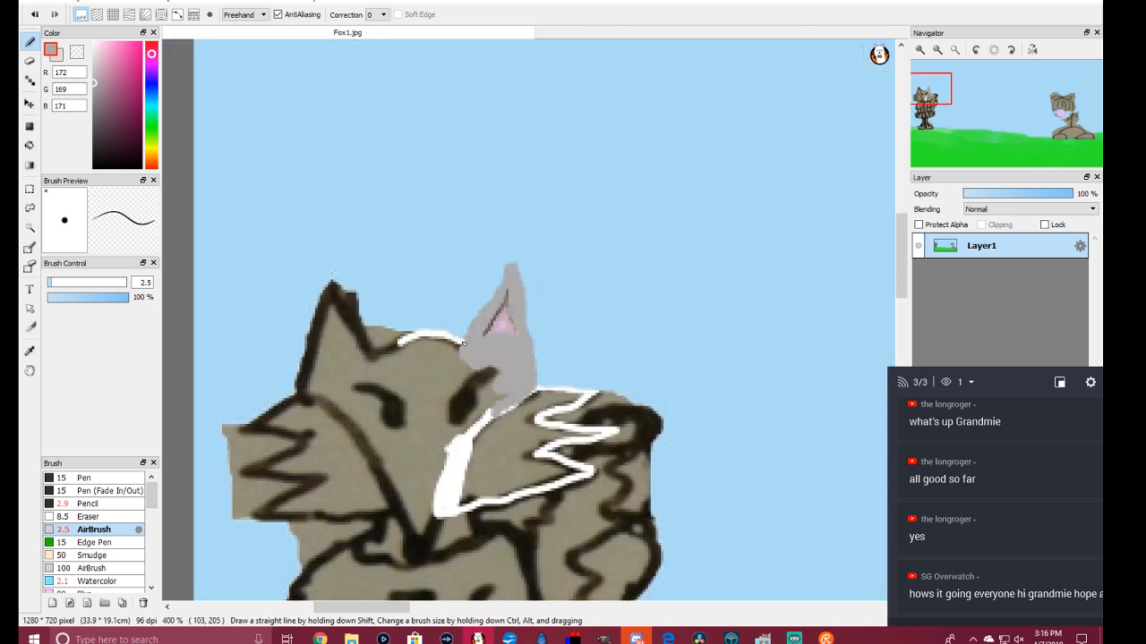
scroll(463, 344, "up", 2)
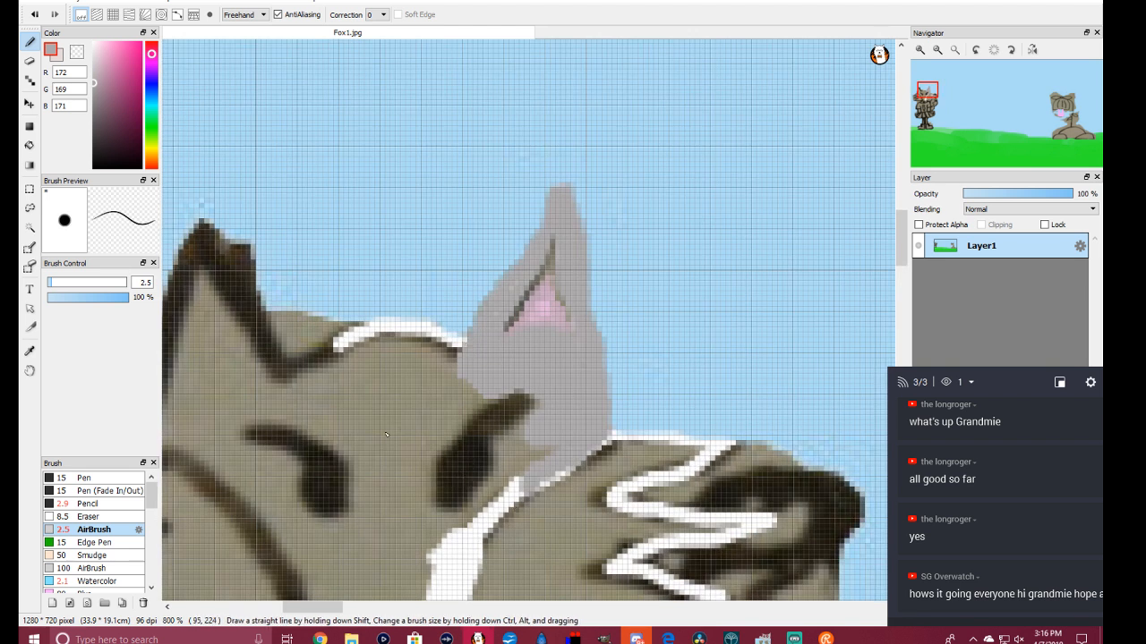
left_click(29, 60)
scroll(459, 478, "up", 2)
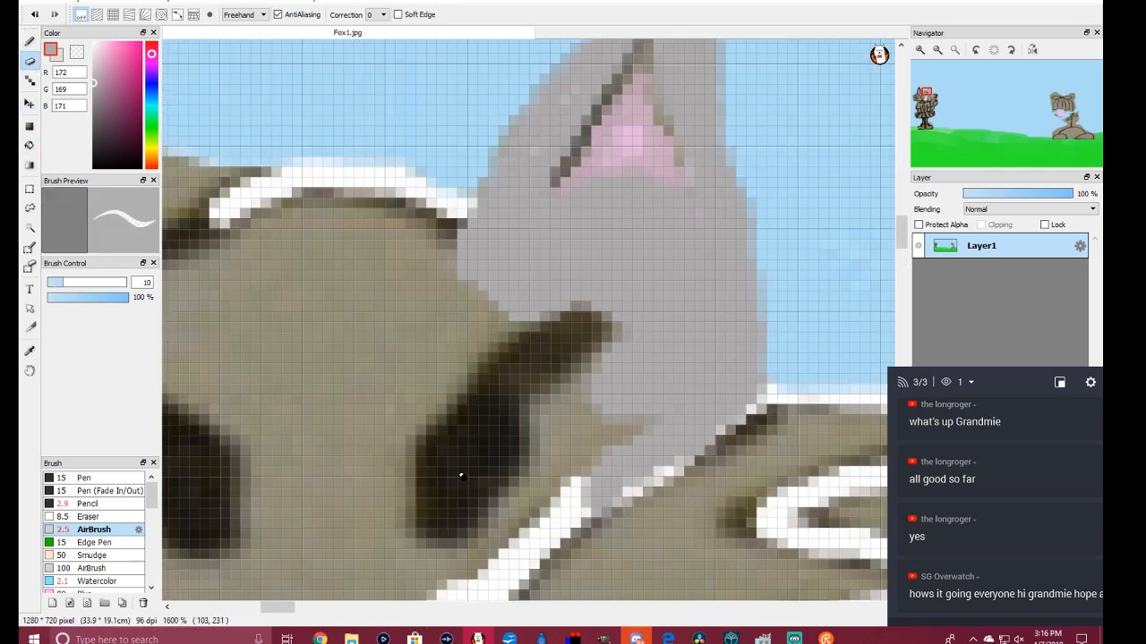
left_click(488, 430)
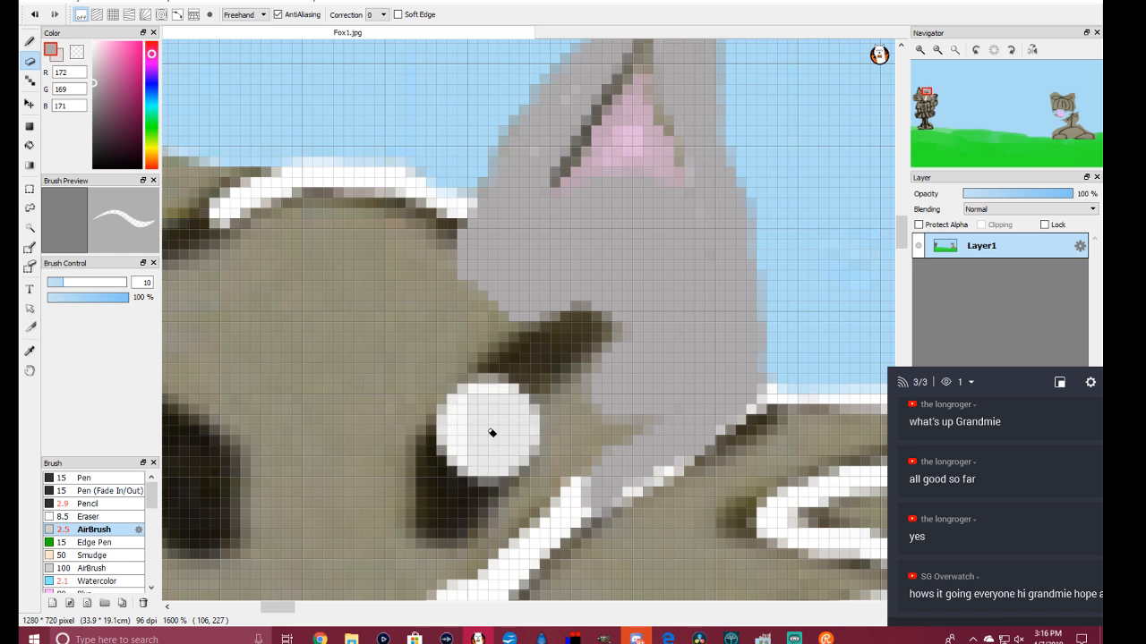
left_click(43, 2)
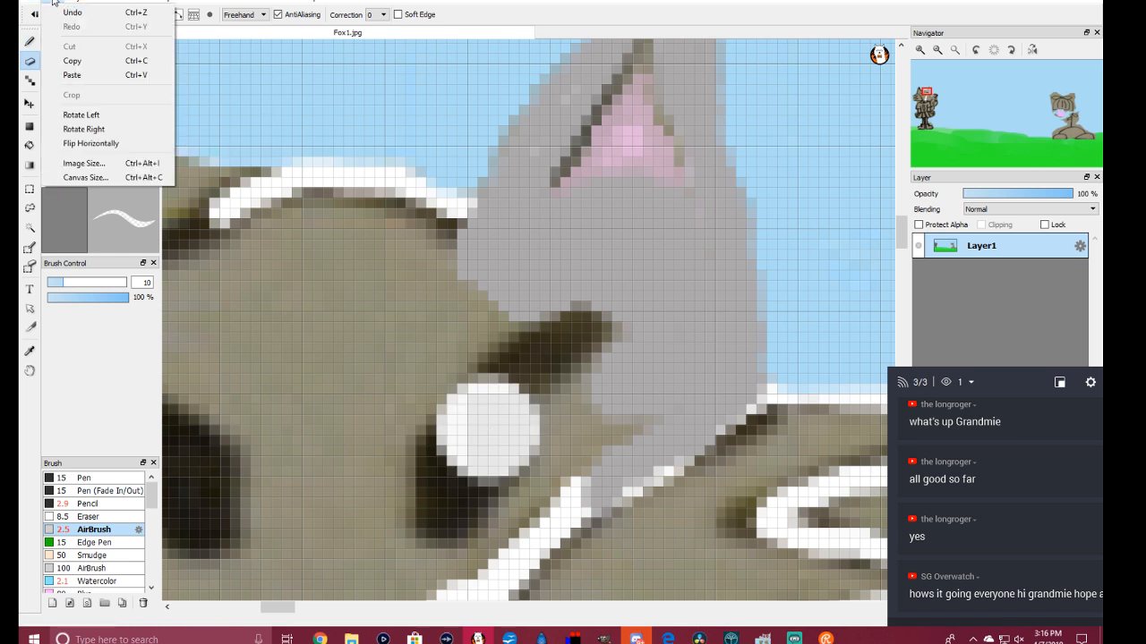
left_click(56, 9)
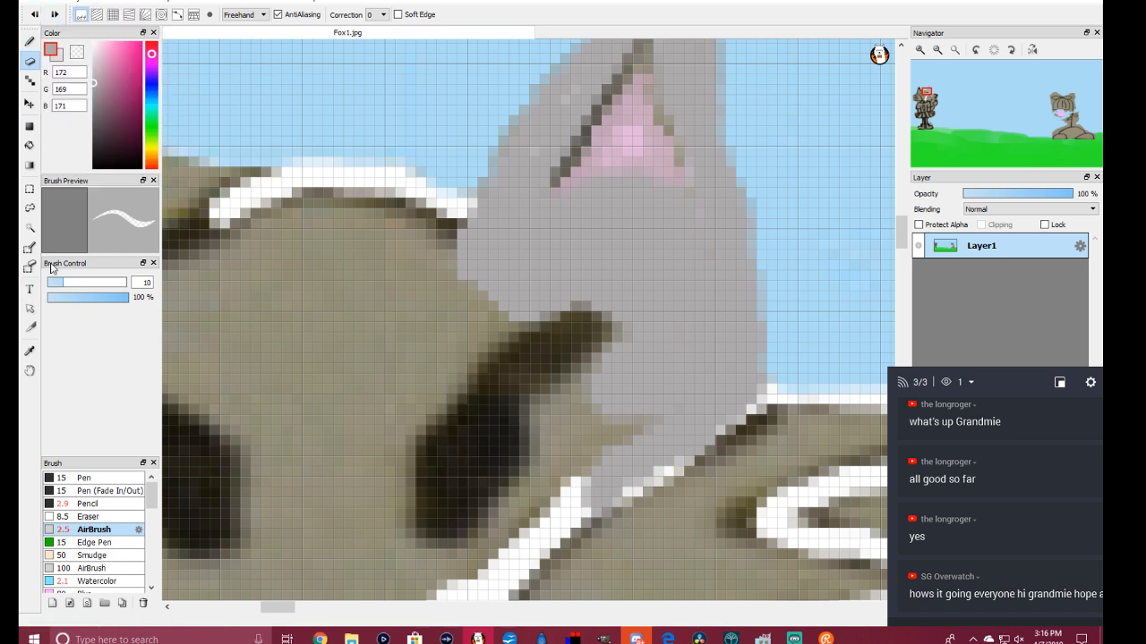
Step: Set the Eraser size to 2.5 and erase the inside of the dark eye below the gray ear to white, leaving a dark outline
left_click_drag(63, 286, 50, 288)
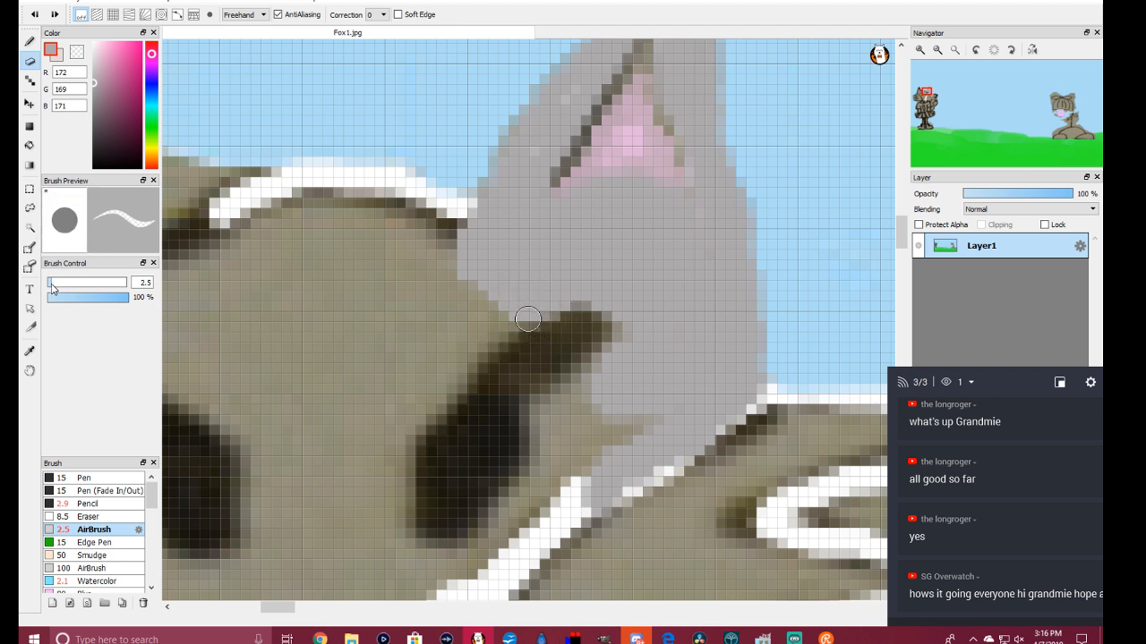
left_click(450, 488)
mouse_move(450, 486)
left_mouse_down()
mouse_move(489, 423)
mouse_move(480, 474)
mouse_move(453, 494)
mouse_move(497, 444)
mouse_move(497, 417)
mouse_move(490, 437)
left_mouse_up()
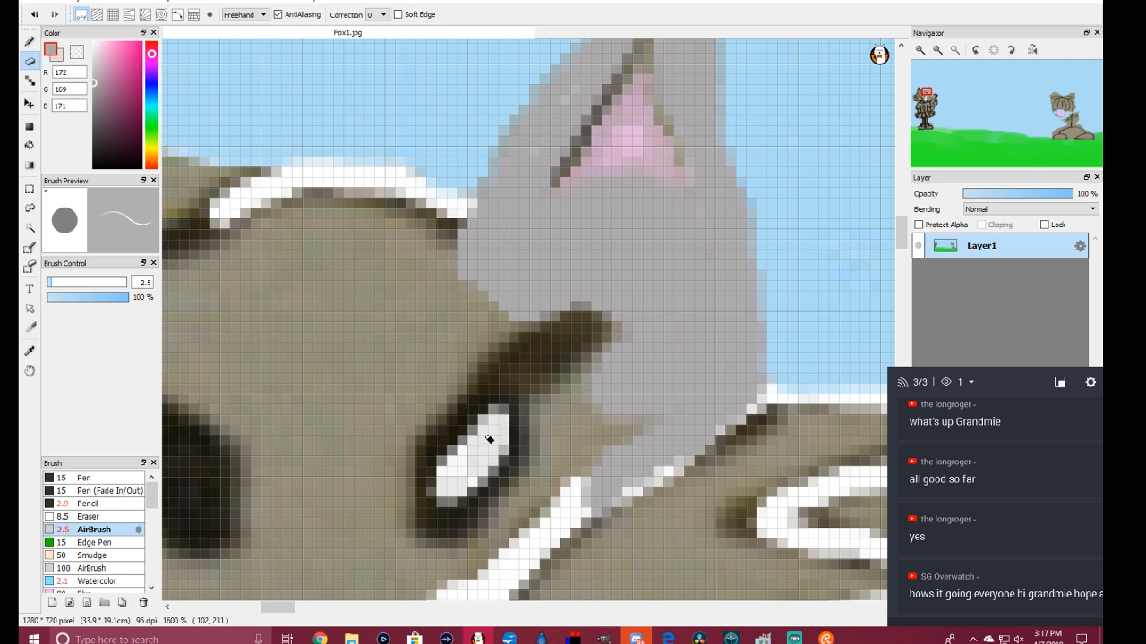
Step: Erase the inner side of the eyebrow above the white eye and a short strip running down beside the eye
scroll(472, 460, "down", 5)
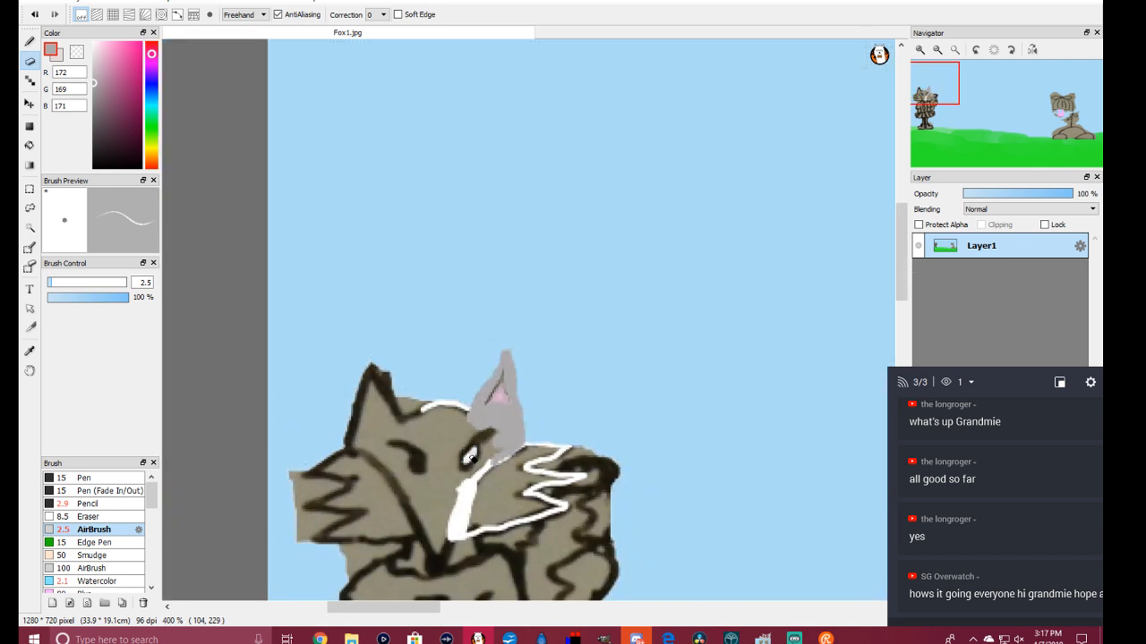
scroll(458, 514, "up", 3)
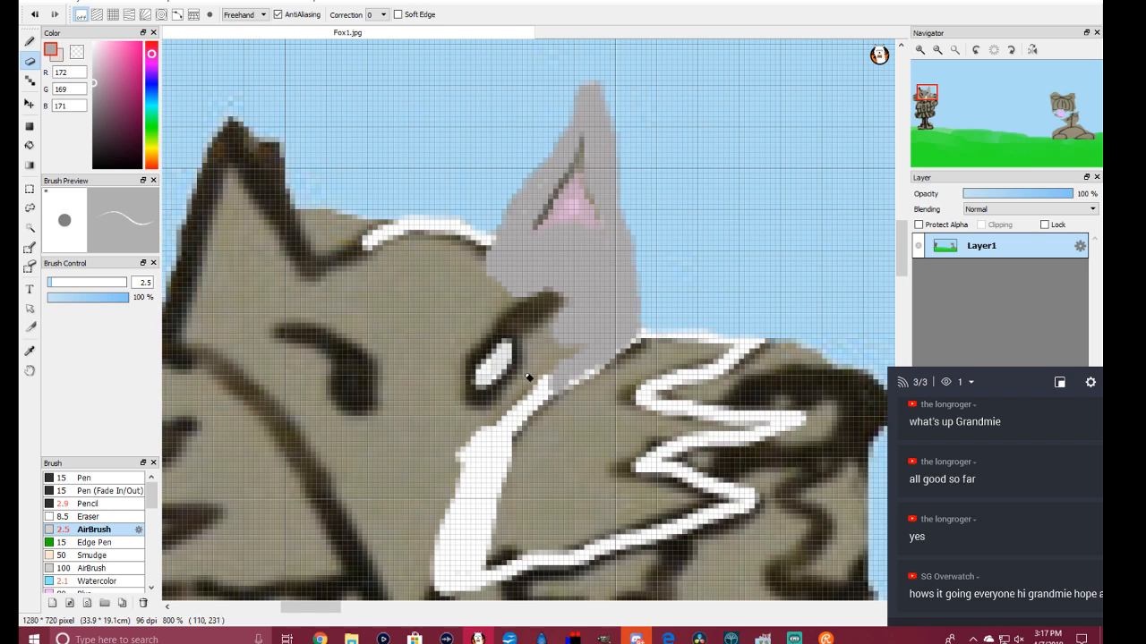
scroll(528, 378, "up", 2)
scroll(528, 378, "up", 1)
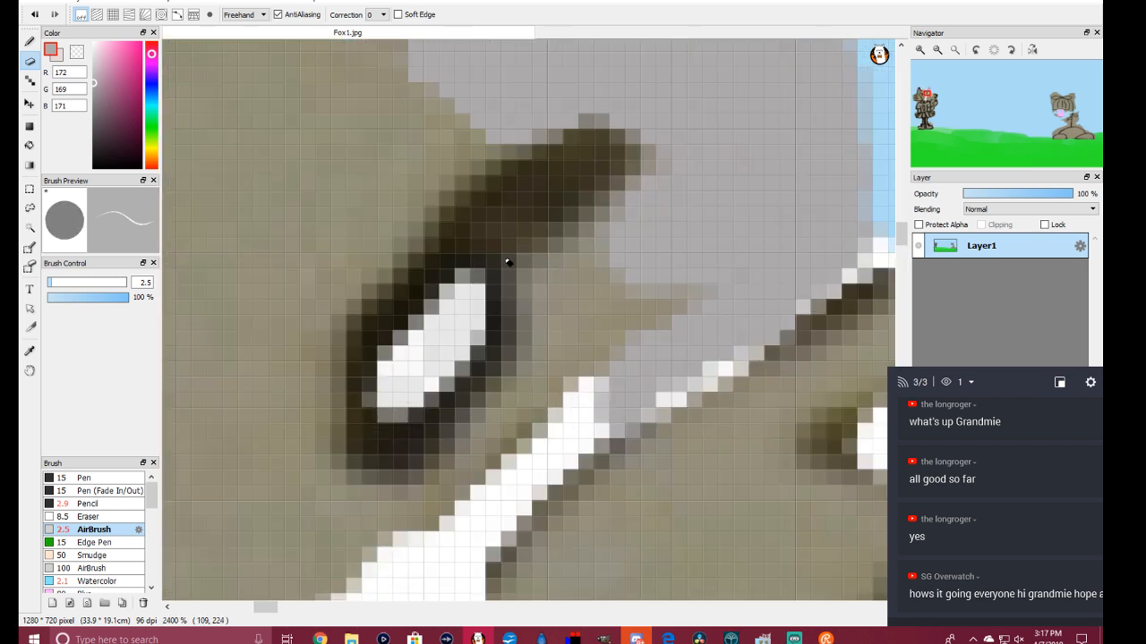
mouse_move(521, 266)
left_mouse_down()
mouse_move(517, 244)
mouse_move(537, 235)
mouse_move(557, 186)
mouse_move(602, 163)
mouse_move(557, 250)
mouse_move(575, 283)
mouse_move(558, 320)
mouse_move(580, 323)
left_mouse_up()
Step: Sample the ear's gray, RGB 172, 169, 171, and airbrush it over the erased strip and the brown fur on the outer side of the eyebrow
scroll(580, 324, "down", 2)
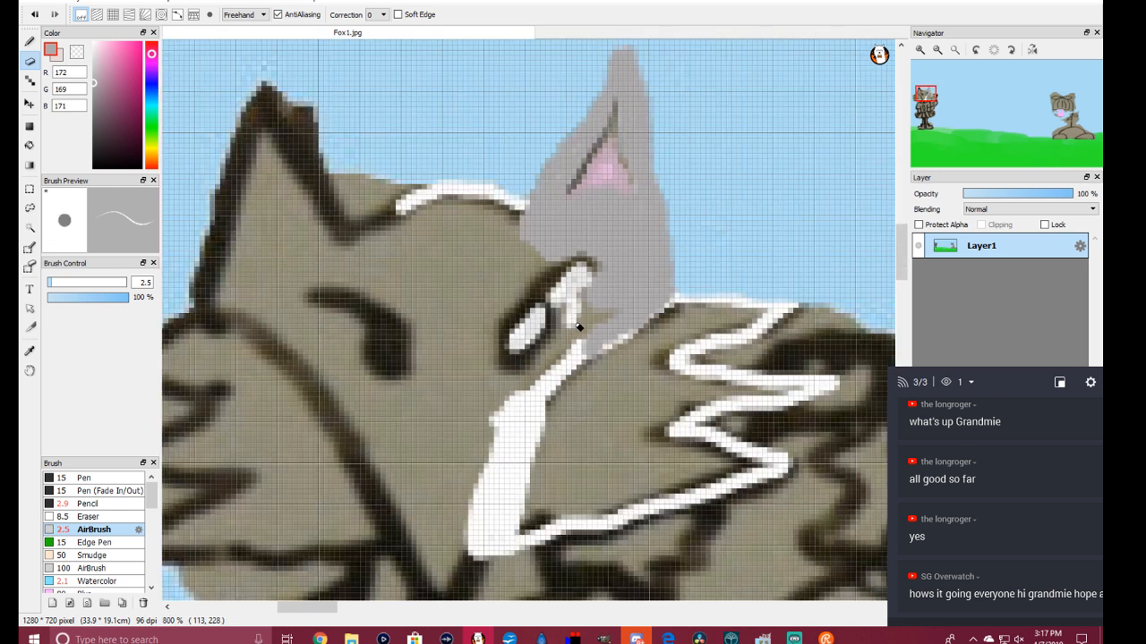
scroll(579, 332, "up", 1)
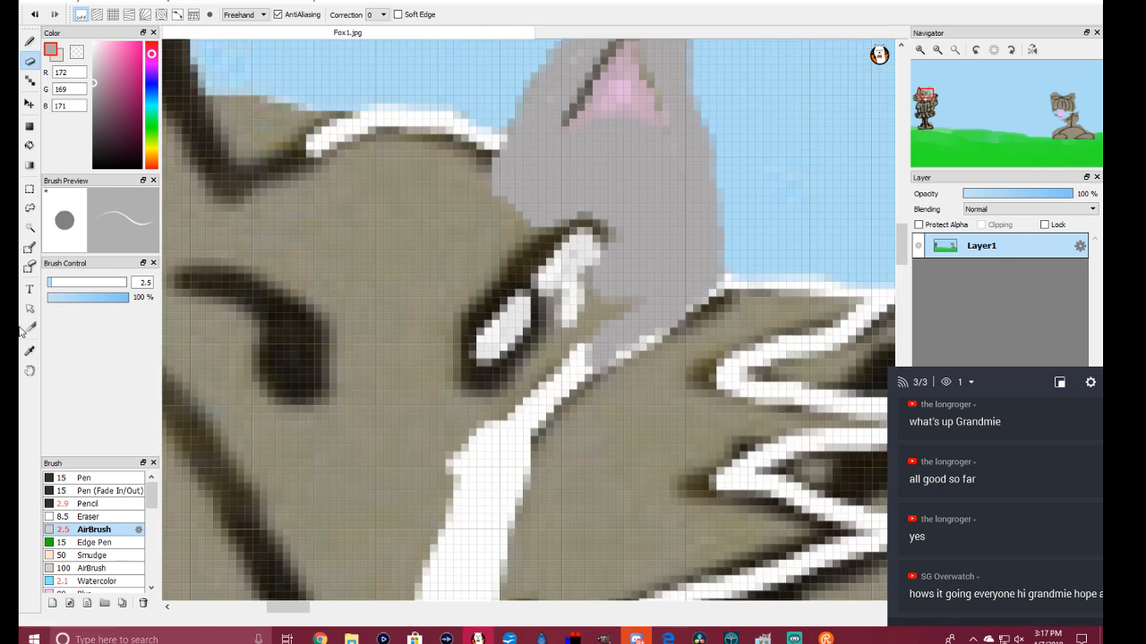
left_click(31, 353)
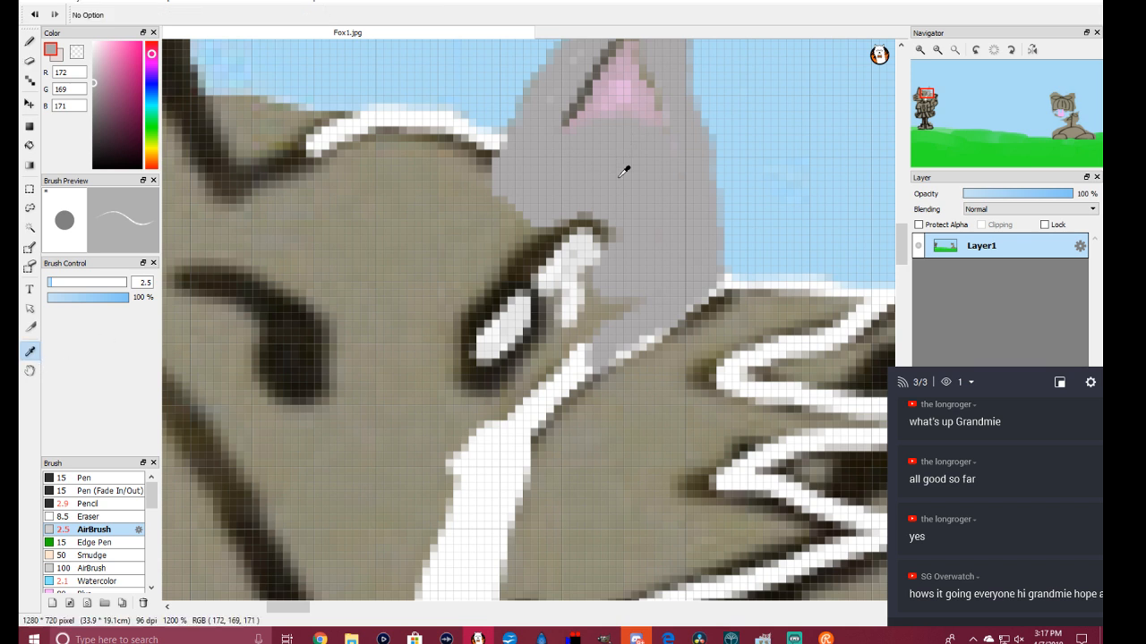
left_click(30, 41)
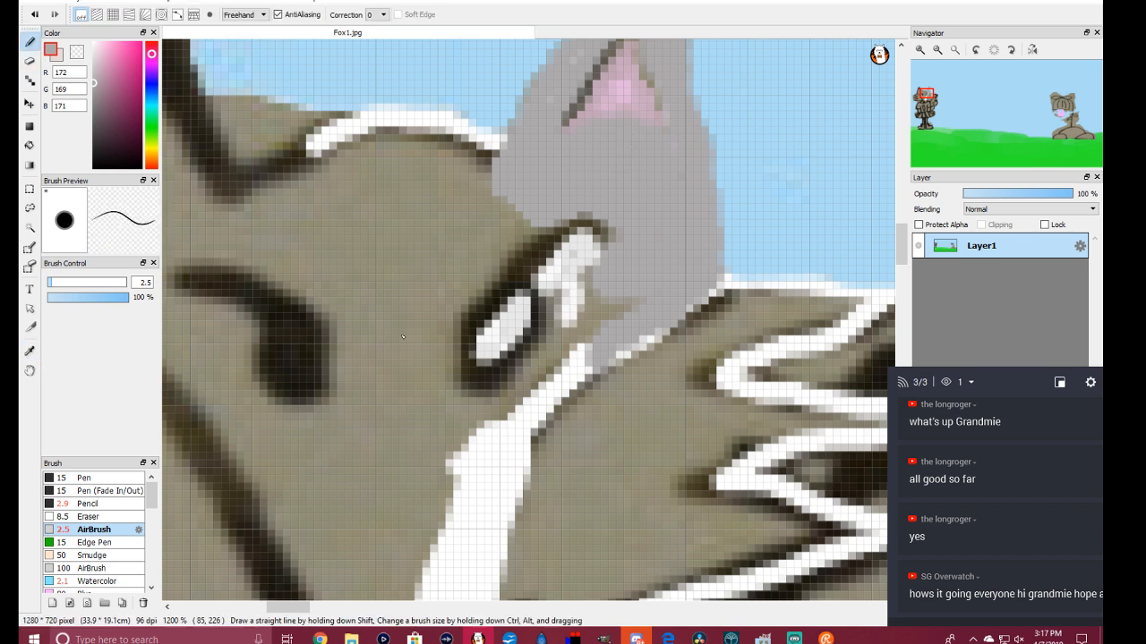
scroll(574, 371, "down", 2)
scroll(575, 372, "up", 5)
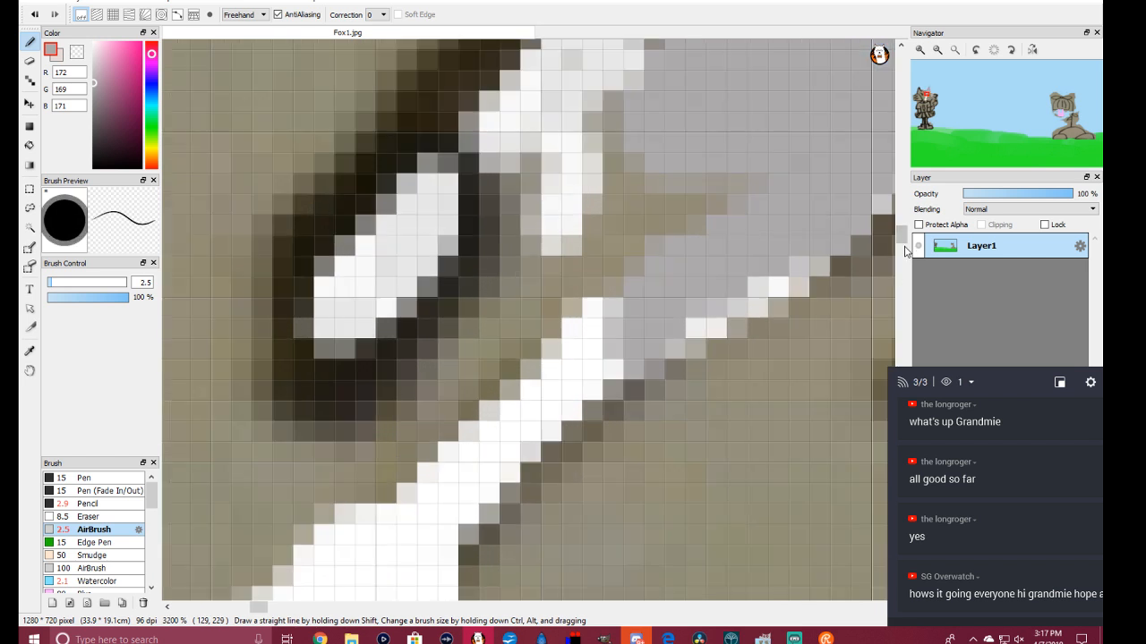
left_click_drag(901, 238, 902, 229)
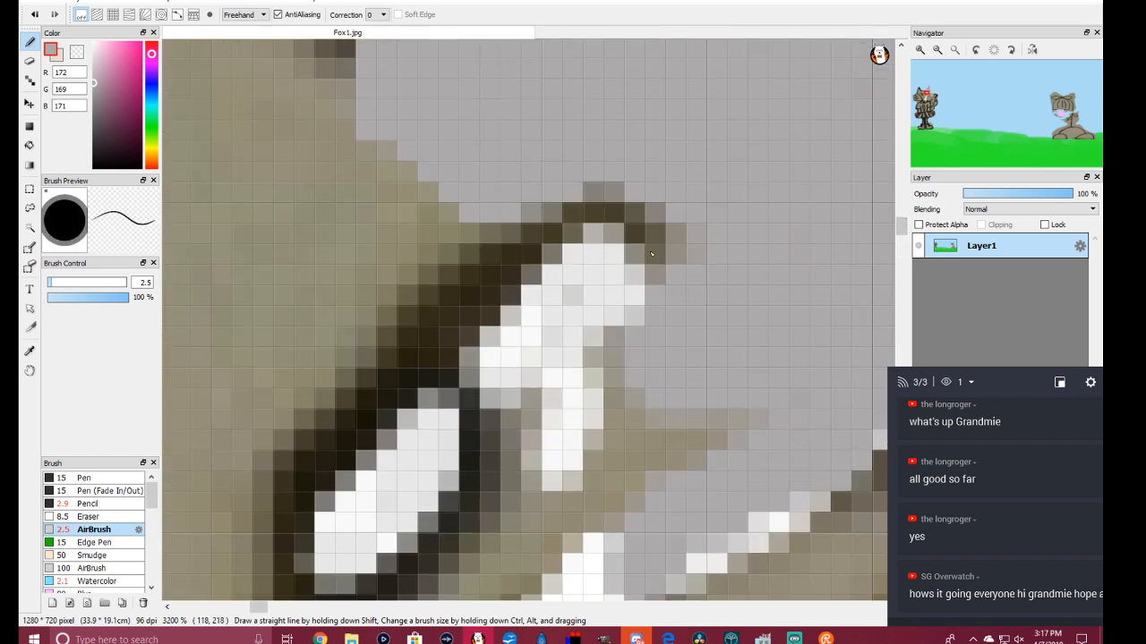
mouse_move(654, 312)
left_mouse_down()
mouse_move(620, 269)
mouse_move(594, 249)
mouse_move(496, 355)
mouse_move(497, 375)
mouse_move(533, 404)
mouse_move(535, 483)
mouse_move(556, 486)
mouse_move(619, 393)
mouse_move(571, 395)
mouse_move(528, 372)
mouse_move(580, 352)
mouse_move(596, 327)
mouse_move(585, 317)
mouse_move(570, 337)
mouse_move(617, 330)
mouse_move(624, 353)
mouse_move(607, 373)
mouse_move(590, 286)
left_mouse_up()
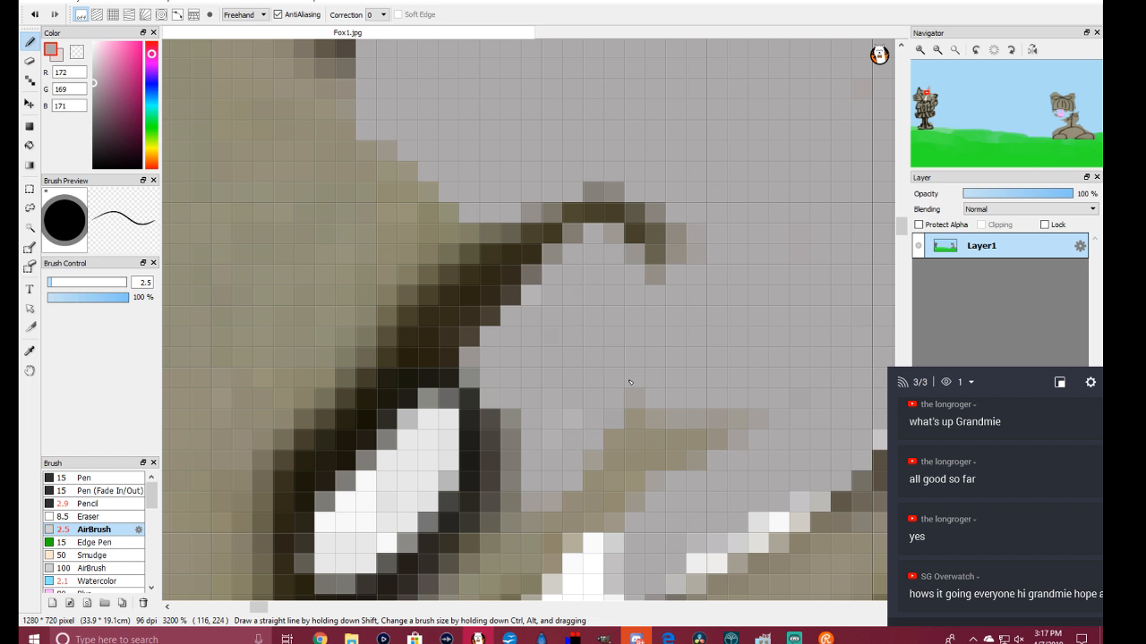
mouse_move(477, 207)
left_mouse_down()
mouse_move(422, 299)
mouse_move(315, 386)
mouse_move(266, 449)
mouse_move(265, 391)
mouse_move(458, 188)
mouse_move(388, 289)
mouse_move(373, 291)
mouse_move(441, 161)
mouse_move(388, 197)
mouse_move(398, 143)
mouse_move(371, 136)
mouse_move(355, 107)
mouse_move(285, 136)
mouse_move(399, 117)
mouse_move(294, 177)
mouse_move(280, 193)
mouse_move(357, 188)
mouse_move(281, 229)
mouse_move(318, 215)
mouse_move(251, 274)
mouse_move(308, 244)
mouse_move(278, 304)
mouse_move(340, 247)
mouse_move(318, 266)
left_mouse_up()
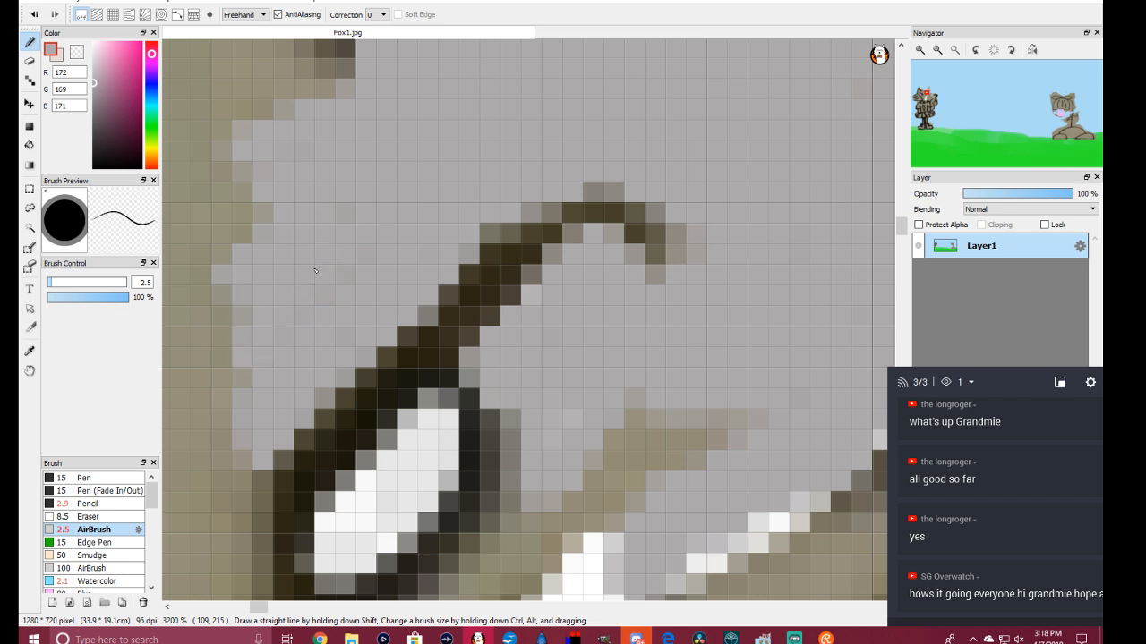
Step: Sample the eyebrow's dark brown, RGB 50, 41, 26, and airbrush it over the upper edge of the eye outline where it meets the brow
scroll(555, 460, "down", 6)
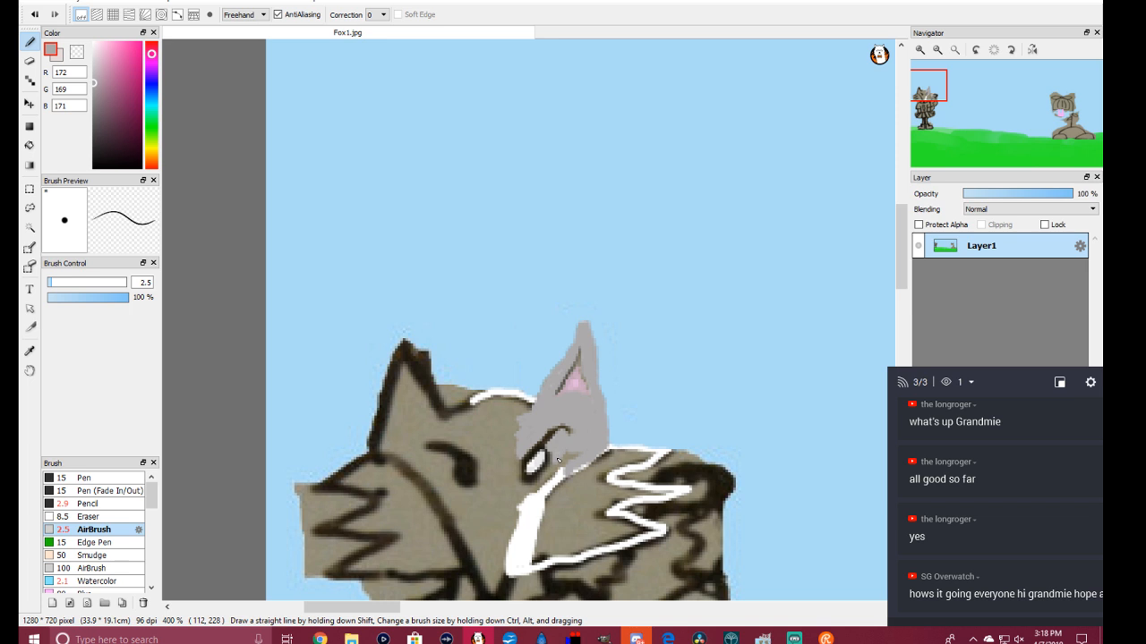
scroll(560, 460, "up", 1)
scroll(560, 460, "up", 5)
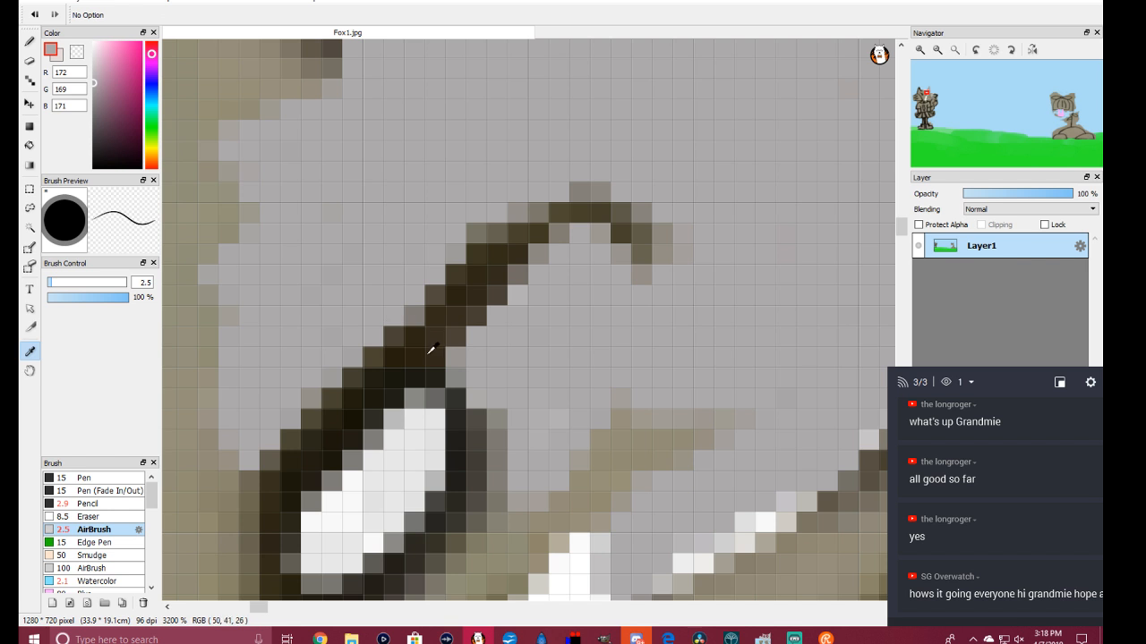
left_click(359, 378)
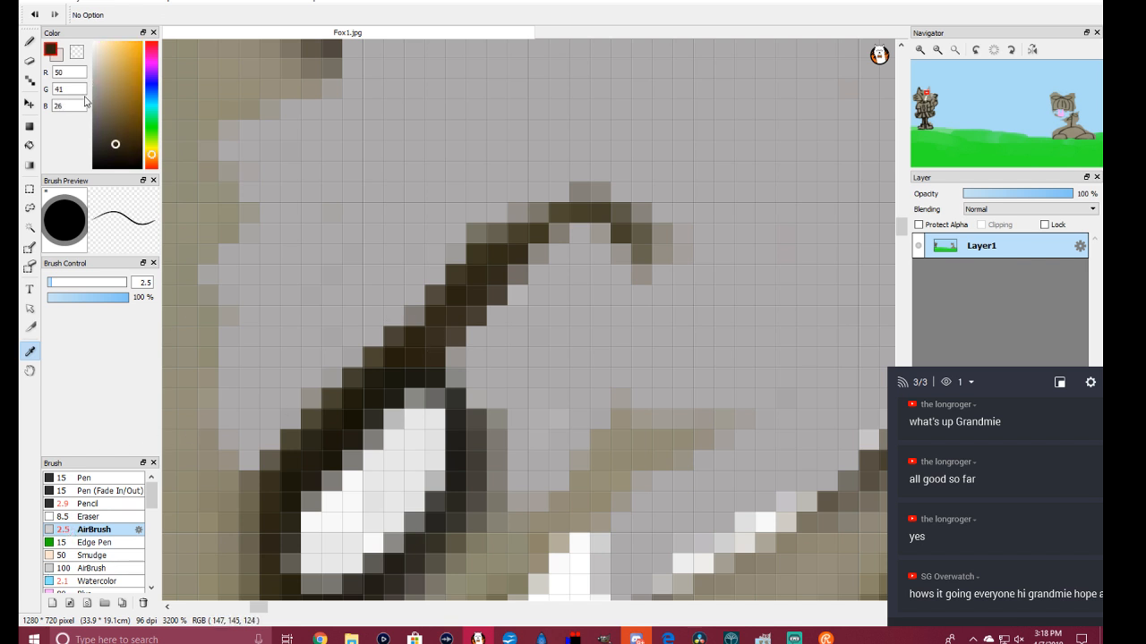
left_click(30, 41)
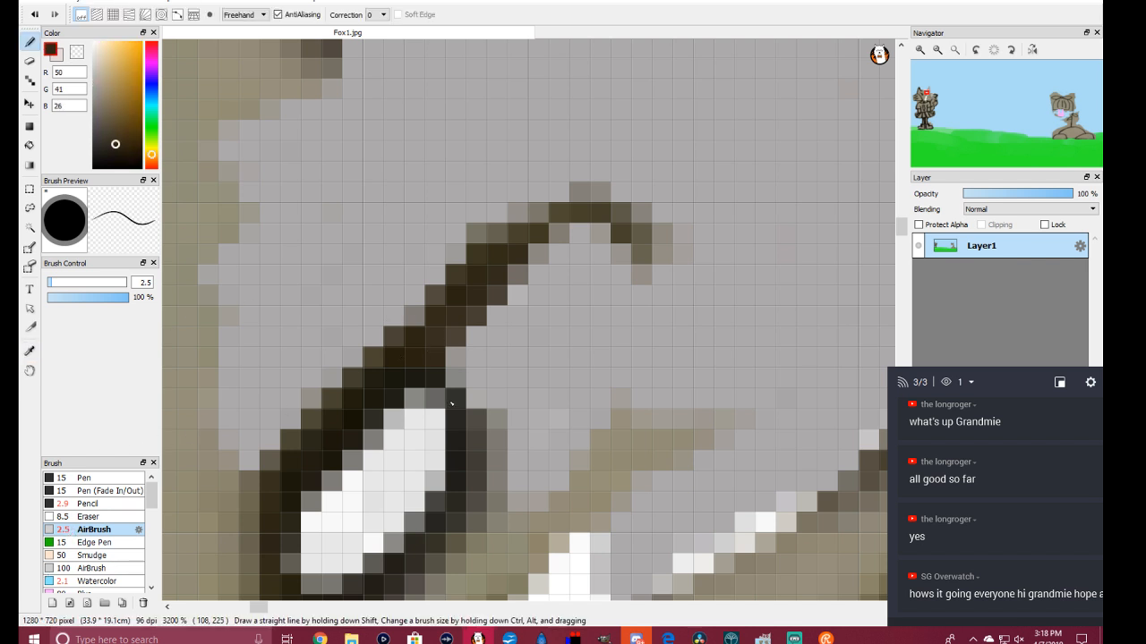
mouse_move(452, 400)
left_mouse_down()
mouse_move(454, 368)
mouse_move(421, 396)
left_mouse_up()
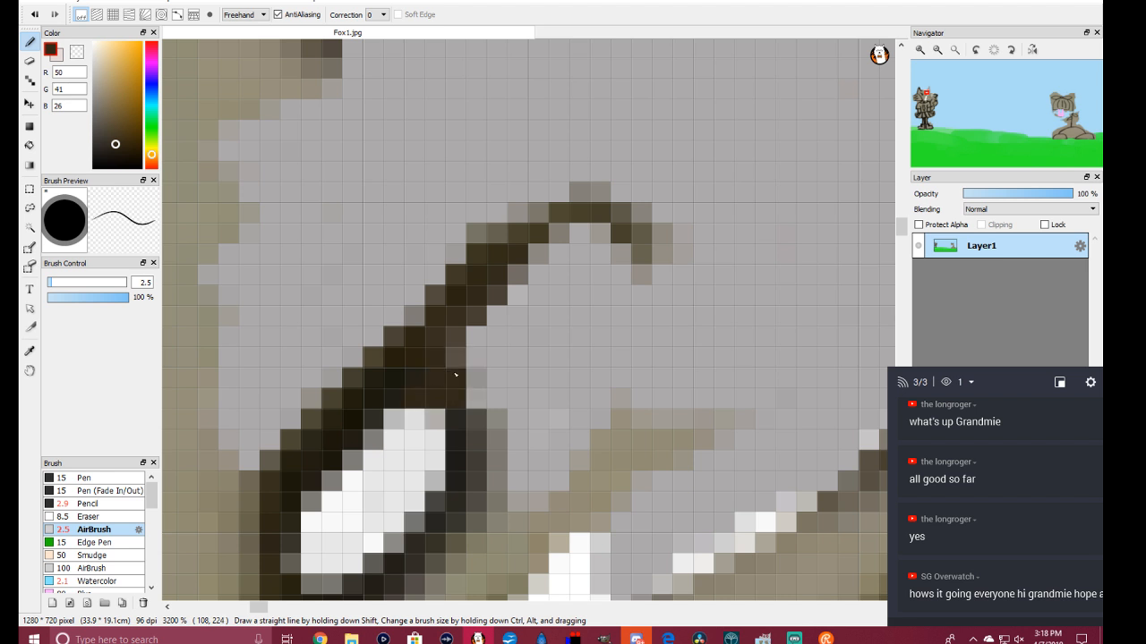
left_click_drag(484, 432, 487, 431)
scroll(506, 419, "down", 5)
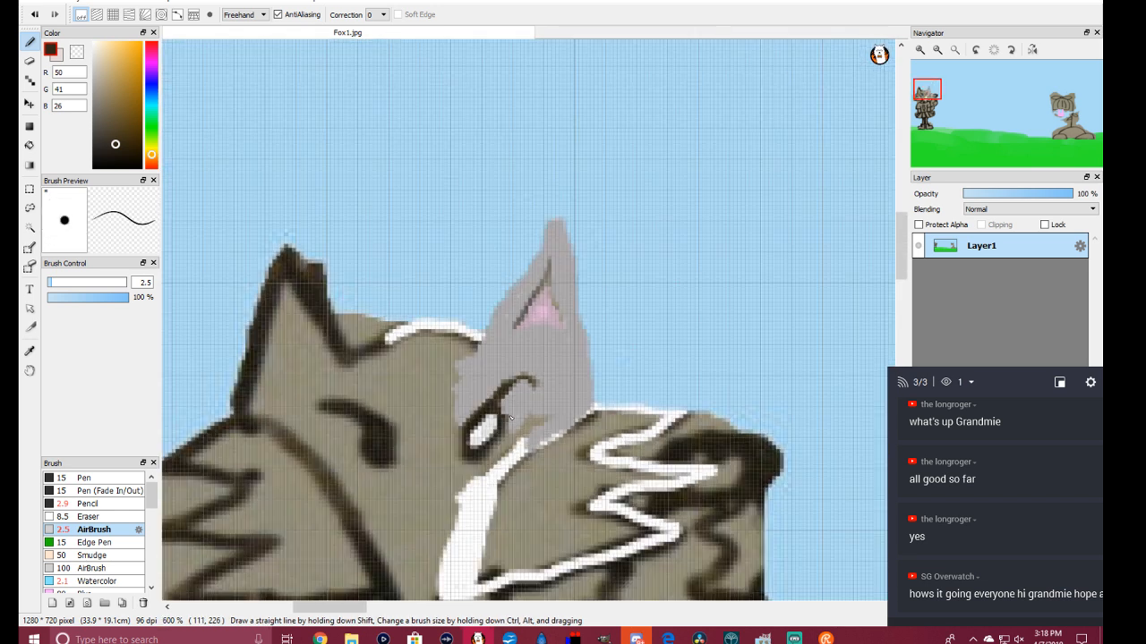
Step: Sample the ear's gray again and airbrush over the remaining brown between the eye and the white cheek lines
scroll(512, 429, "up", 5)
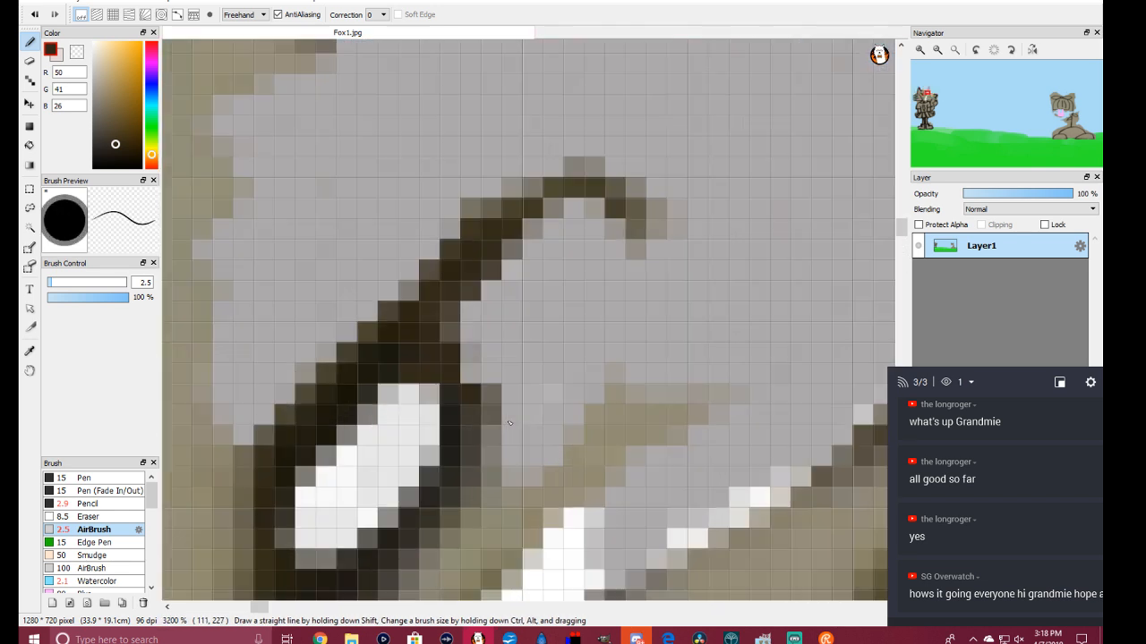
left_click(28, 355)
left_click(616, 309)
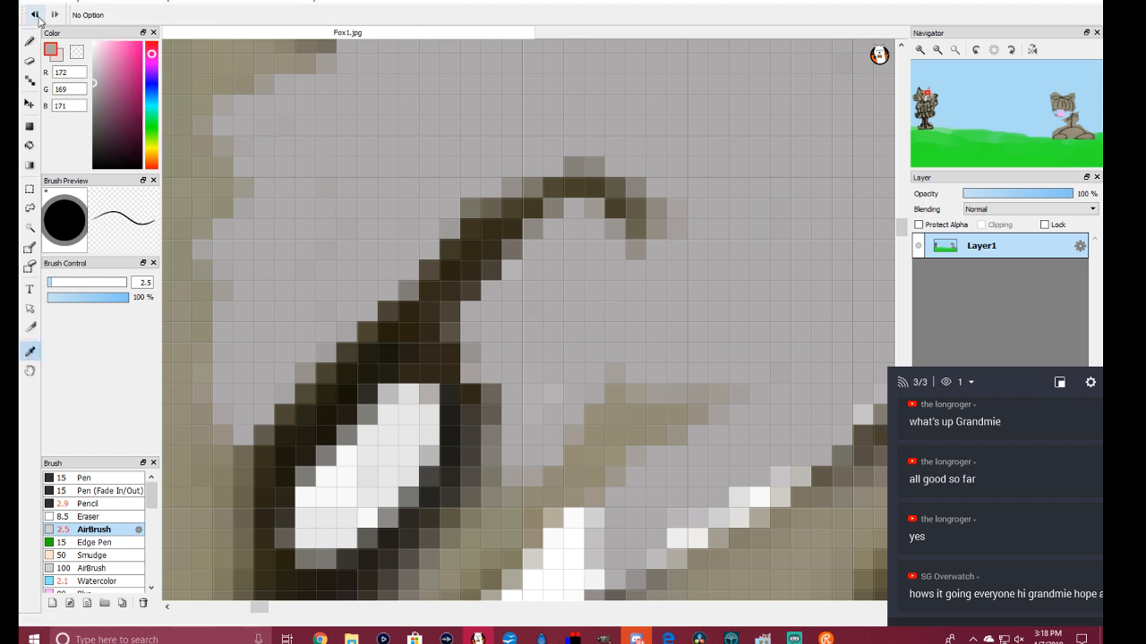
left_click(28, 43)
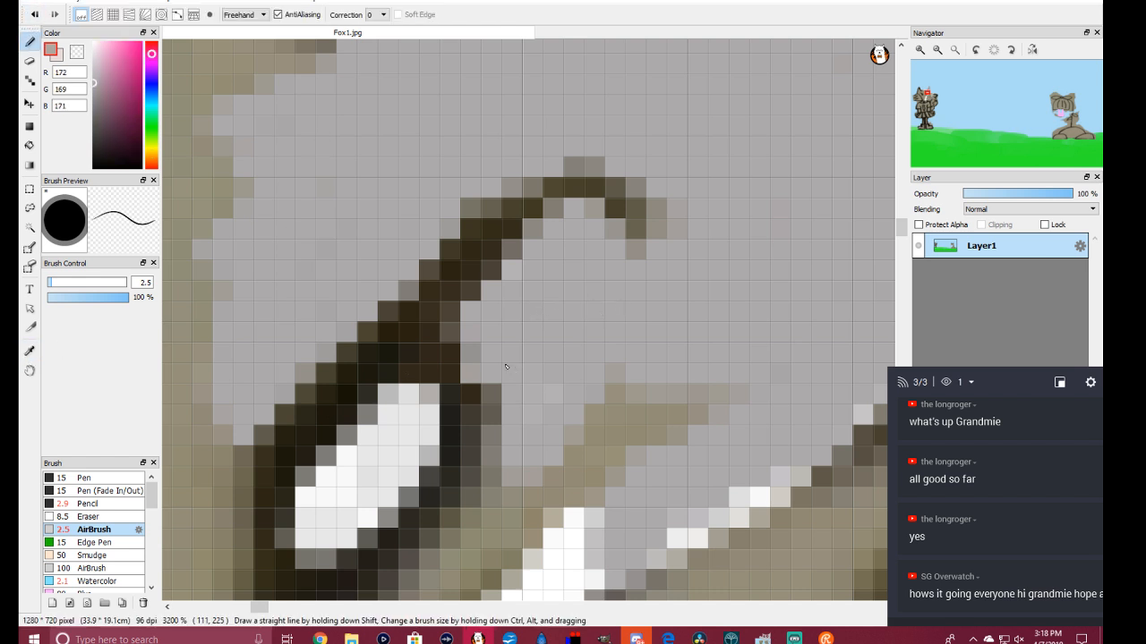
mouse_move(506, 370)
left_mouse_down()
mouse_move(509, 458)
mouse_move(487, 496)
mouse_move(499, 490)
mouse_move(476, 530)
mouse_move(414, 575)
mouse_move(483, 572)
mouse_move(535, 530)
mouse_move(576, 460)
mouse_move(593, 482)
mouse_move(689, 416)
mouse_move(736, 400)
mouse_move(635, 433)
mouse_move(628, 456)
mouse_move(689, 380)
mouse_move(594, 433)
mouse_move(593, 445)
mouse_move(619, 369)
left_mouse_up()
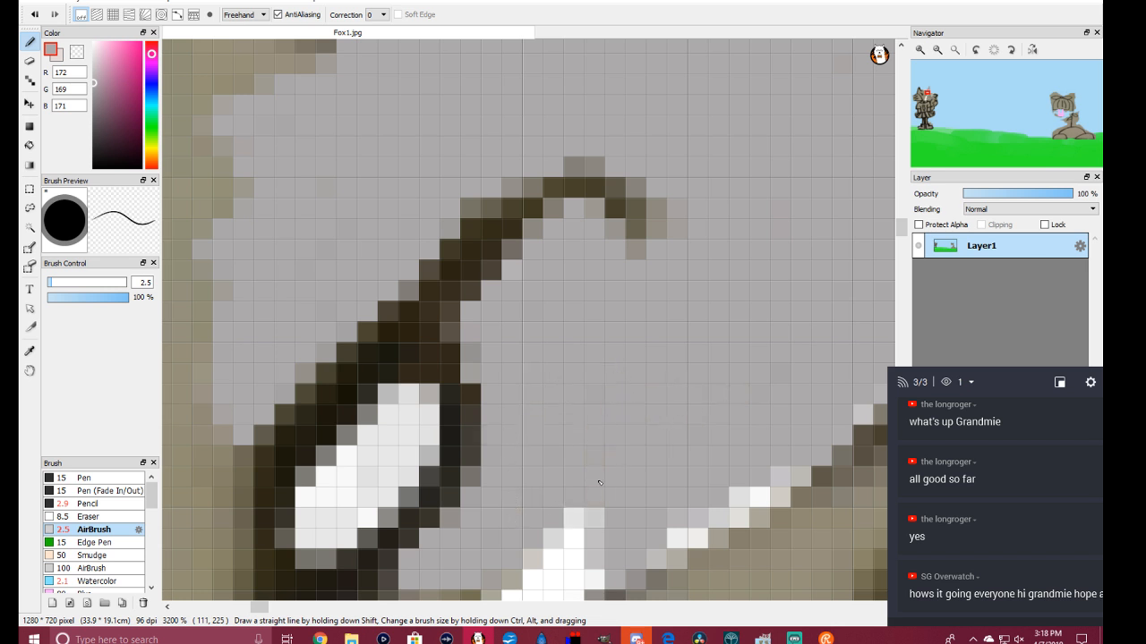
Step: Airbrush gray over the brown fur below the eye and up along its outer side toward the forehead
scroll(710, 293, "down", 3)
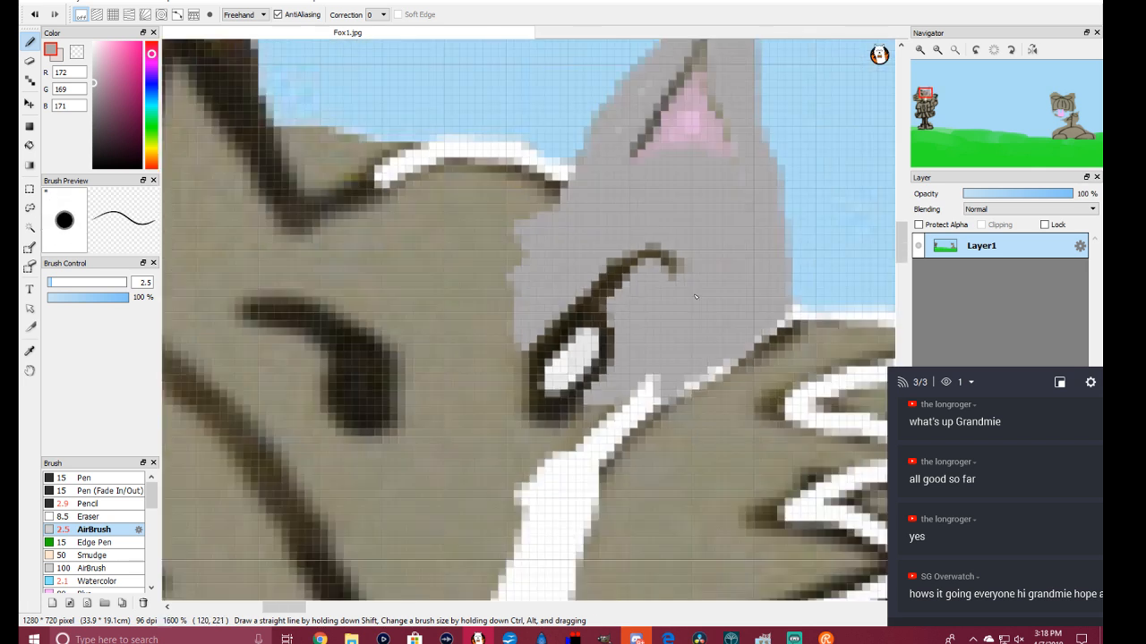
scroll(696, 296, "down", 3)
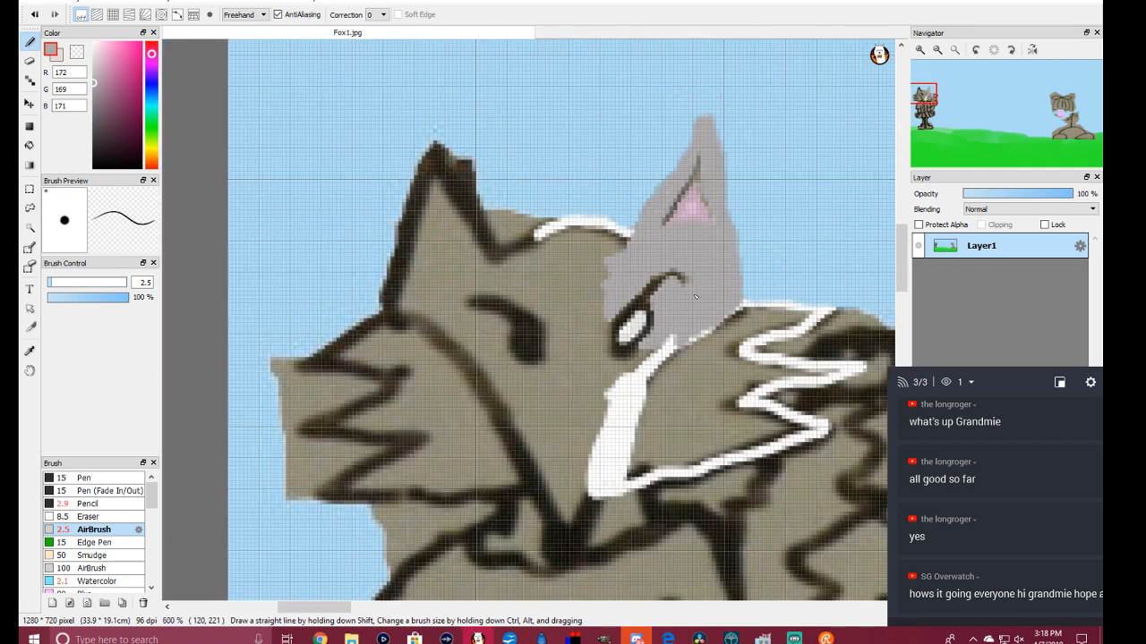
scroll(695, 297, "up", 2)
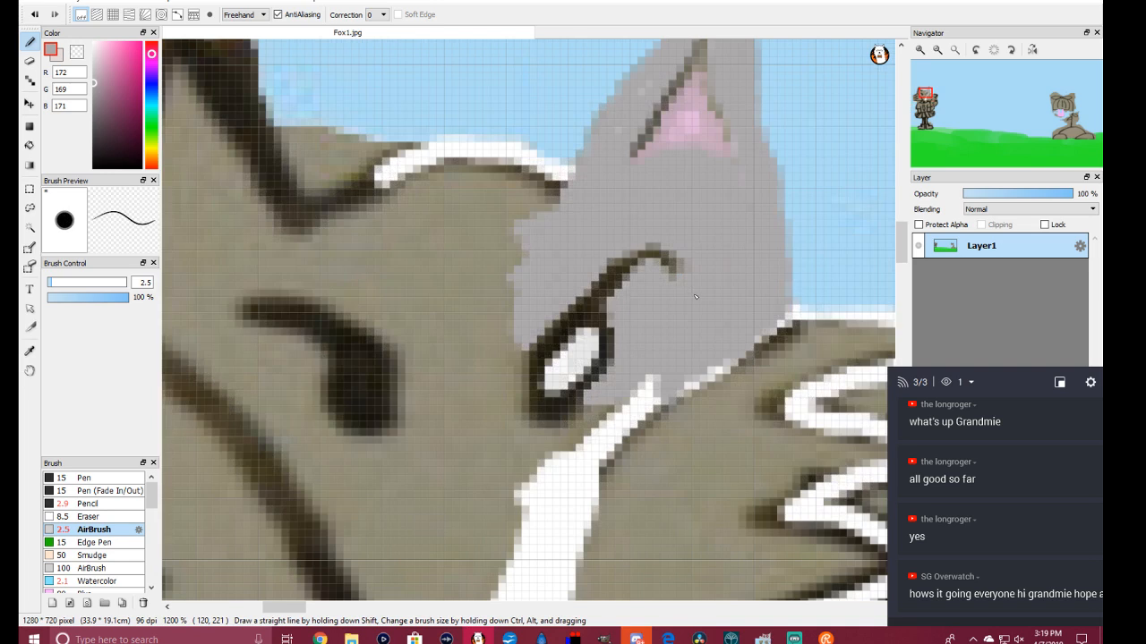
scroll(696, 296, "down", 2)
scroll(695, 296, "up", 3)
scroll(695, 296, "up", 1)
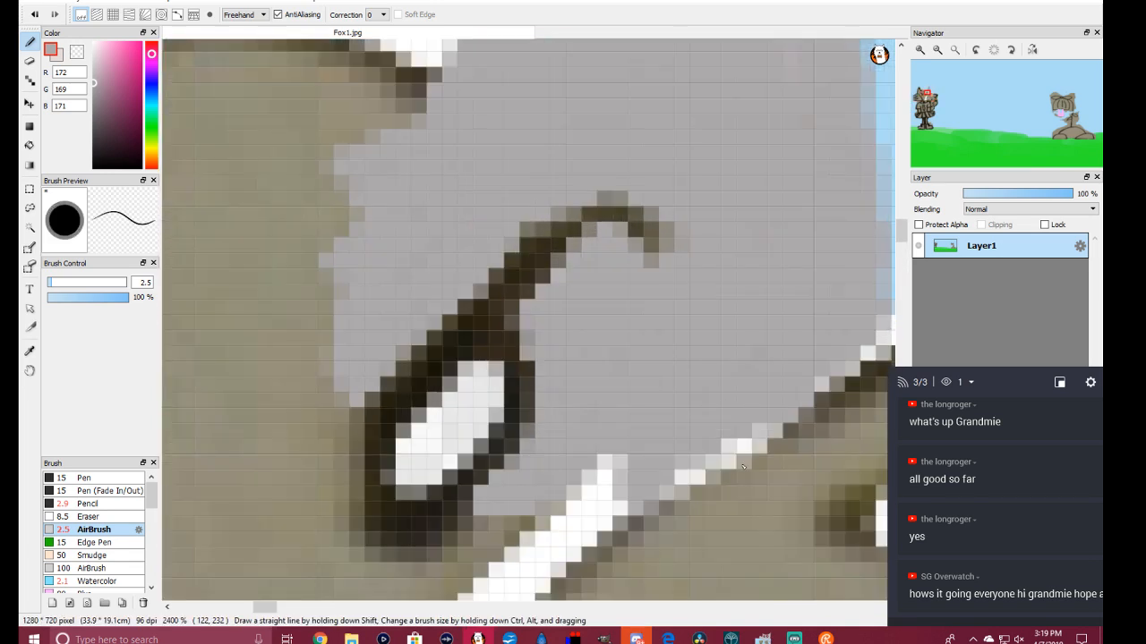
left_click_drag(901, 229, 901, 234)
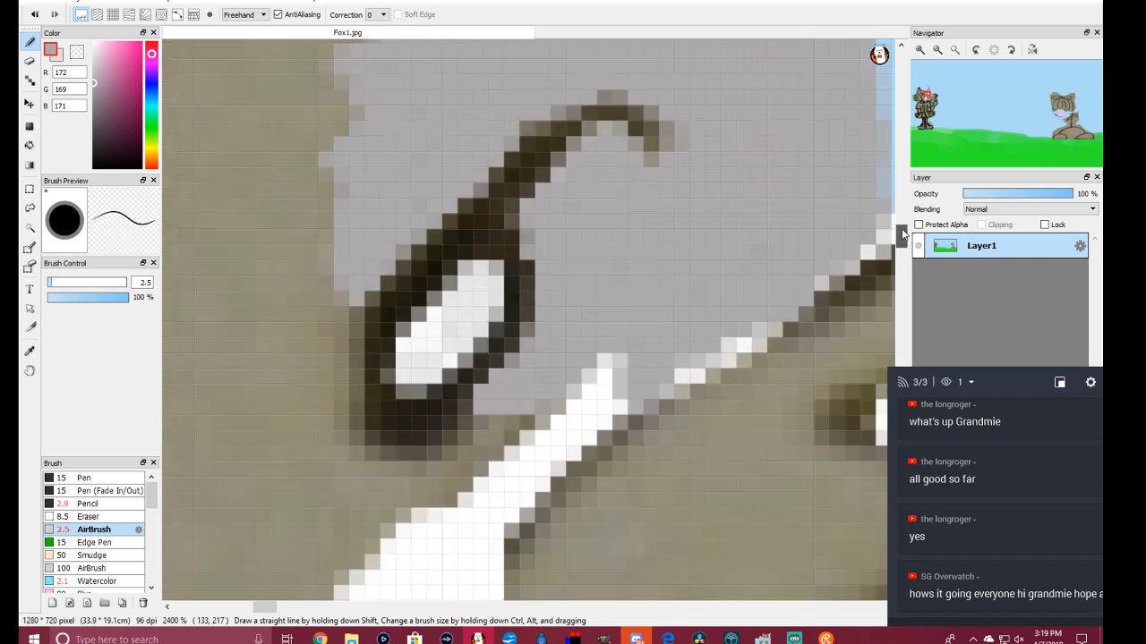
mouse_move(534, 417)
left_mouse_down()
mouse_move(488, 442)
mouse_move(559, 387)
mouse_move(459, 471)
mouse_move(530, 426)
mouse_move(468, 485)
mouse_move(480, 466)
mouse_move(418, 506)
mouse_move(479, 477)
mouse_move(391, 523)
mouse_move(458, 454)
mouse_move(411, 483)
mouse_move(364, 475)
mouse_move(417, 461)
mouse_move(355, 465)
mouse_move(332, 443)
mouse_move(320, 281)
mouse_move(339, 270)
mouse_move(326, 463)
mouse_move(313, 192)
mouse_move(305, 282)
mouse_move(345, 108)
mouse_move(328, 212)
mouse_move(263, 211)
mouse_move(295, 204)
mouse_move(283, 366)
mouse_move(294, 384)
mouse_move(284, 258)
mouse_move(288, 466)
mouse_move(303, 265)
mouse_move(272, 411)
mouse_move(263, 242)
mouse_move(240, 483)
mouse_move(256, 226)
mouse_move(224, 411)
mouse_move(269, 185)
mouse_move(229, 411)
mouse_move(247, 291)
left_mouse_up()
mouse_move(250, 408)
left_mouse_down()
mouse_move(302, 217)
mouse_move(270, 185)
mouse_move(248, 208)
mouse_move(284, 110)
mouse_move(296, 142)
mouse_move(313, 97)
left_mouse_up()
Step: Extend the airbrushed gray from below the eye down the face along the white muzzle line
scroll(498, 389, "down", 6)
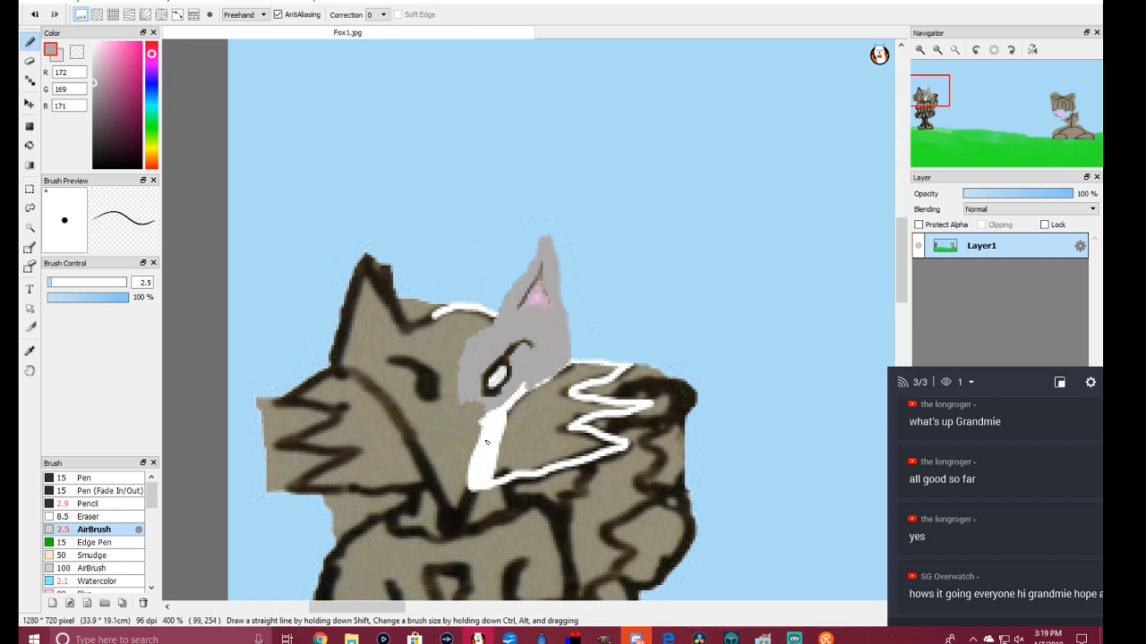
scroll(489, 442, "up", 4)
mouse_move(548, 305)
left_mouse_down()
mouse_move(481, 406)
mouse_move(425, 544)
mouse_move(471, 457)
mouse_move(500, 335)
mouse_move(473, 407)
mouse_move(538, 311)
mouse_move(472, 389)
mouse_move(498, 329)
left_mouse_up()
mouse_move(472, 373)
left_mouse_down()
mouse_move(451, 338)
mouse_move(469, 301)
mouse_move(405, 290)
mouse_move(438, 288)
mouse_move(455, 334)
mouse_move(450, 384)
mouse_move(470, 318)
mouse_move(449, 356)
mouse_move(447, 332)
mouse_move(427, 321)
mouse_move(421, 338)
mouse_move(408, 318)
mouse_move(395, 342)
mouse_move(391, 270)
mouse_move(393, 457)
mouse_move(415, 359)
mouse_move(407, 432)
mouse_move(430, 352)
mouse_move(448, 419)
left_mouse_up()
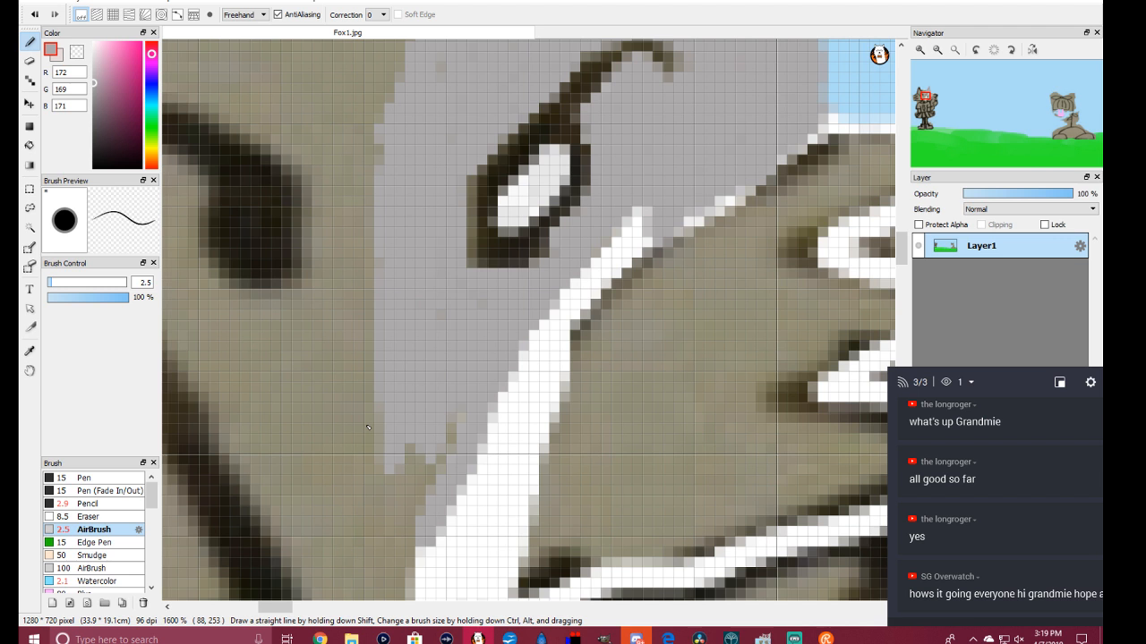
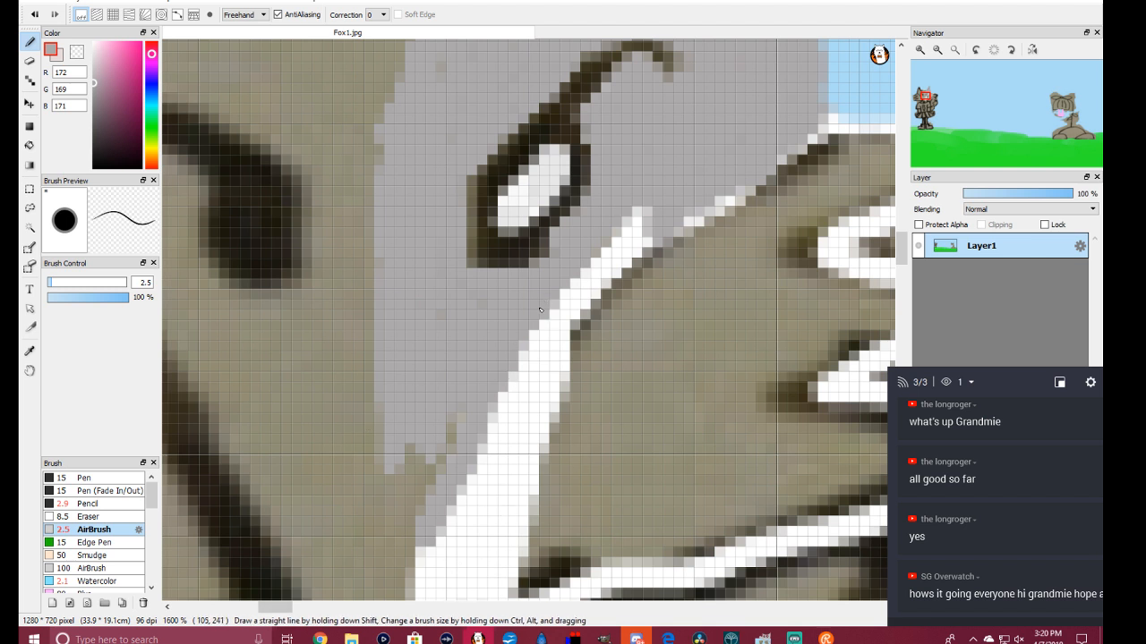
Step: Airbrush grey (172, 169, 171) over the fox's face along the white cheek line and the leftover brown specks below the eye
mouse_move(505, 372)
left_mouse_down()
mouse_move(435, 597)
mouse_move(439, 540)
mouse_move(421, 584)
left_mouse_up()
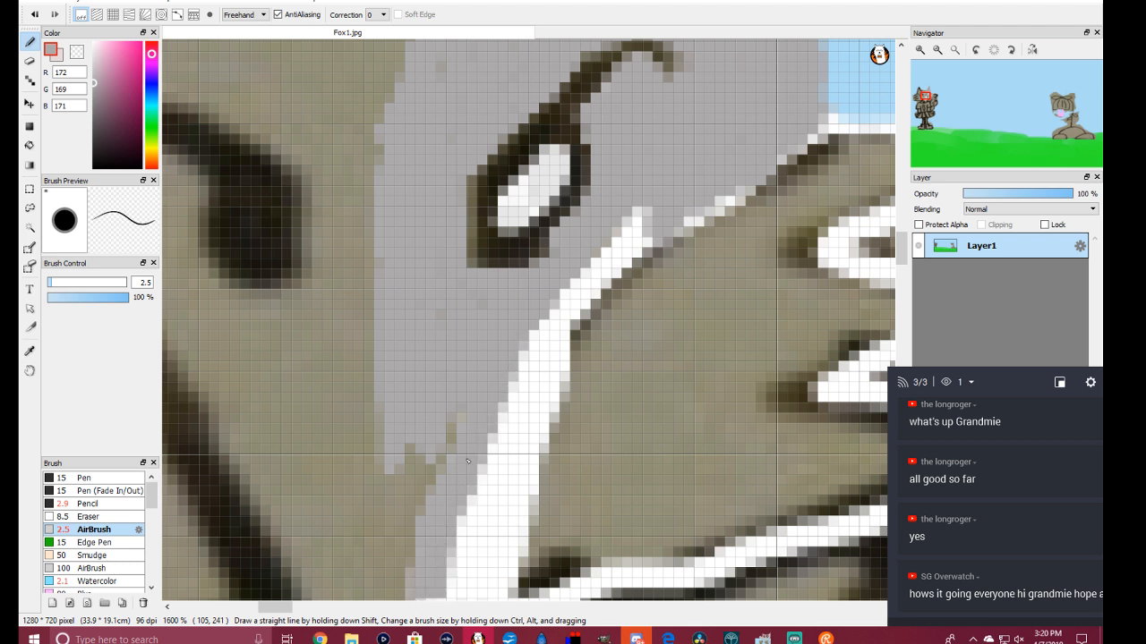
mouse_move(452, 418)
left_mouse_down()
mouse_move(407, 497)
mouse_move(444, 439)
mouse_move(414, 527)
mouse_move(419, 447)
mouse_move(401, 508)
mouse_move(409, 455)
mouse_move(385, 441)
mouse_move(380, 523)
mouse_move(384, 437)
mouse_move(364, 542)
mouse_move(410, 311)
mouse_move(405, 189)
mouse_move(395, 393)
mouse_move(376, 217)
mouse_move(369, 265)
mouse_move(383, 311)
mouse_move(367, 287)
left_mouse_up()
scroll(404, 283, "down", 5)
scroll(405, 283, "up", 4)
scroll(404, 283, "up", 3)
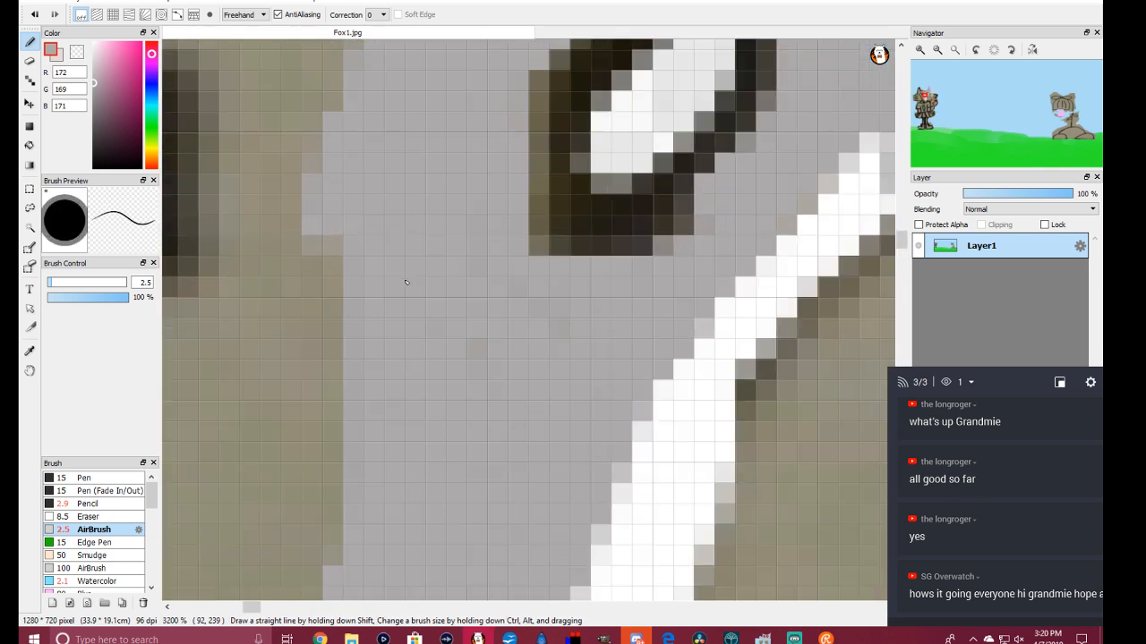
scroll(404, 283, "down", 1)
scroll(902, 244, "up", 5)
scroll(899, 225, "down", 3)
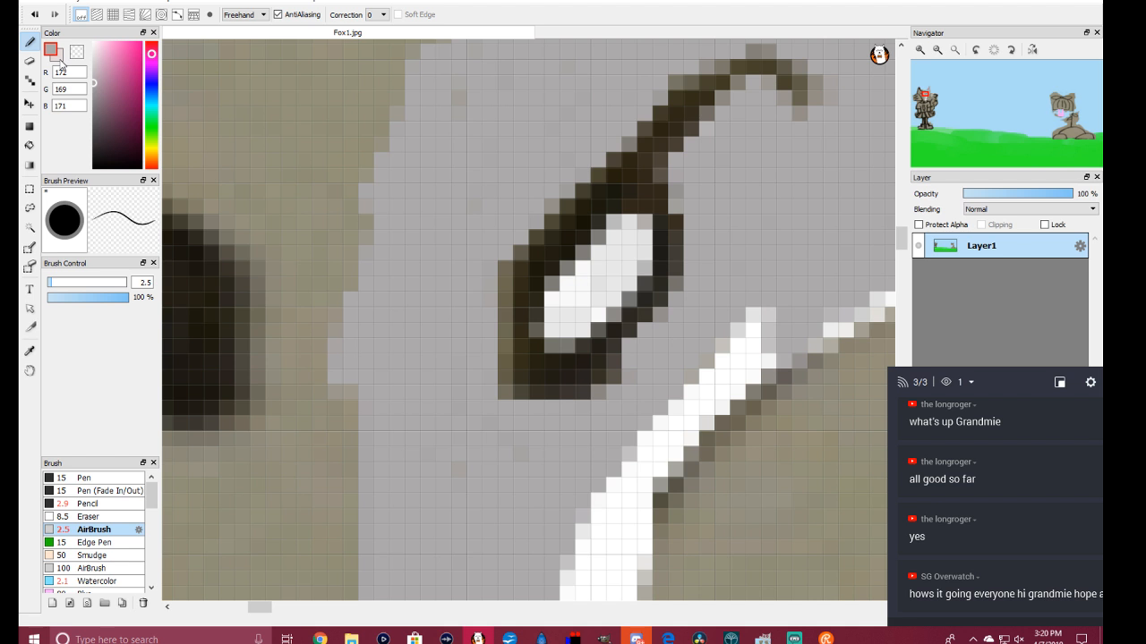
Step: Sample white (255, 255, 255) from inside the fox's outlined eye and brush it over the eye interior with the 2.1 Watercolor brush
left_click(101, 581)
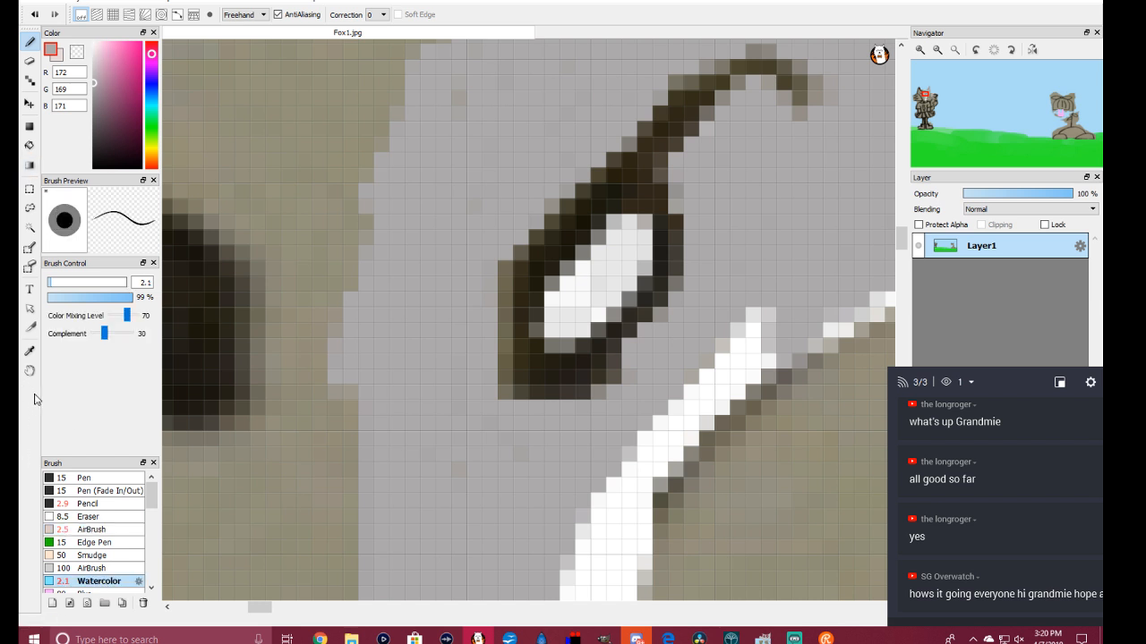
left_click(30, 351)
left_click(609, 250)
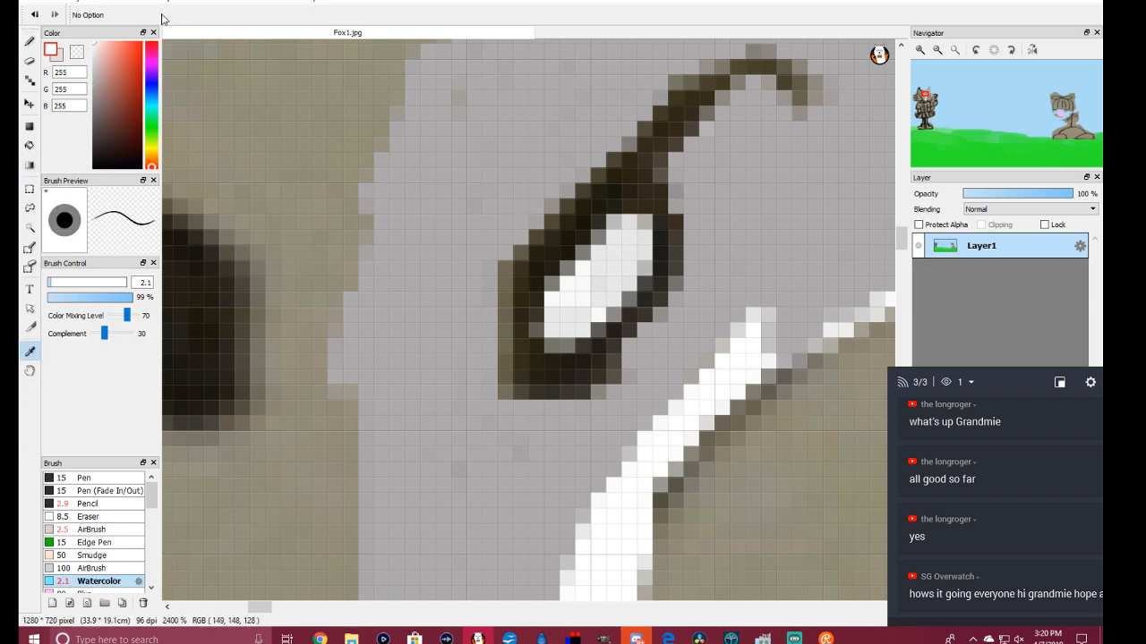
left_click(30, 43)
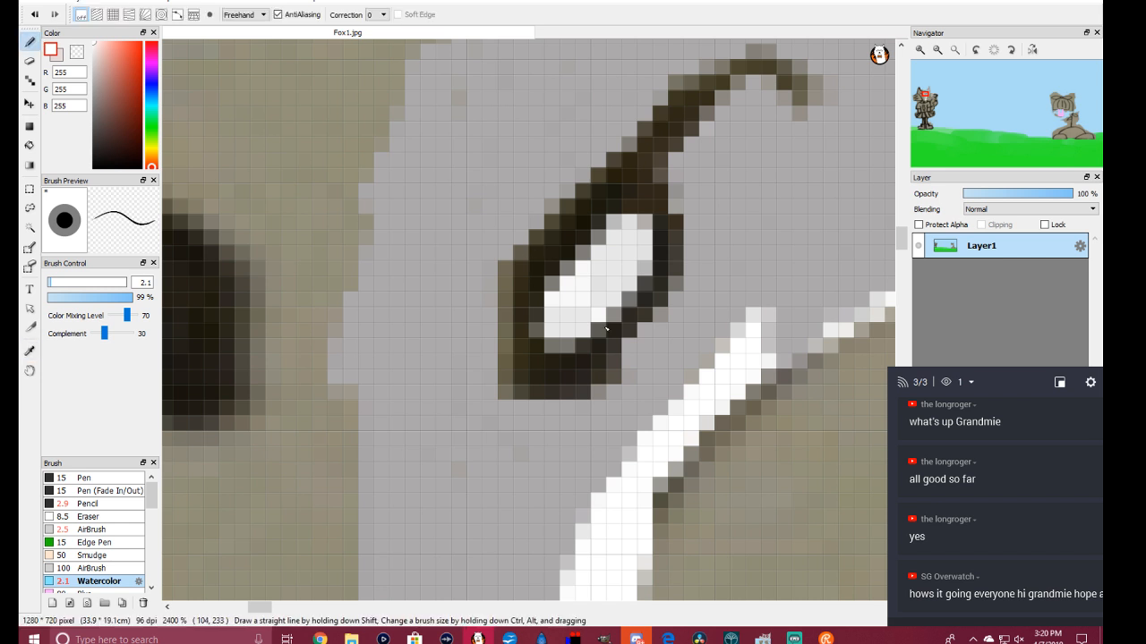
scroll(607, 329, "up", 3)
mouse_move(488, 337)
left_mouse_down()
mouse_move(546, 318)
mouse_move(544, 299)
mouse_move(509, 288)
mouse_move(549, 235)
mouse_move(590, 281)
mouse_move(604, 274)
mouse_move(584, 234)
left_mouse_up()
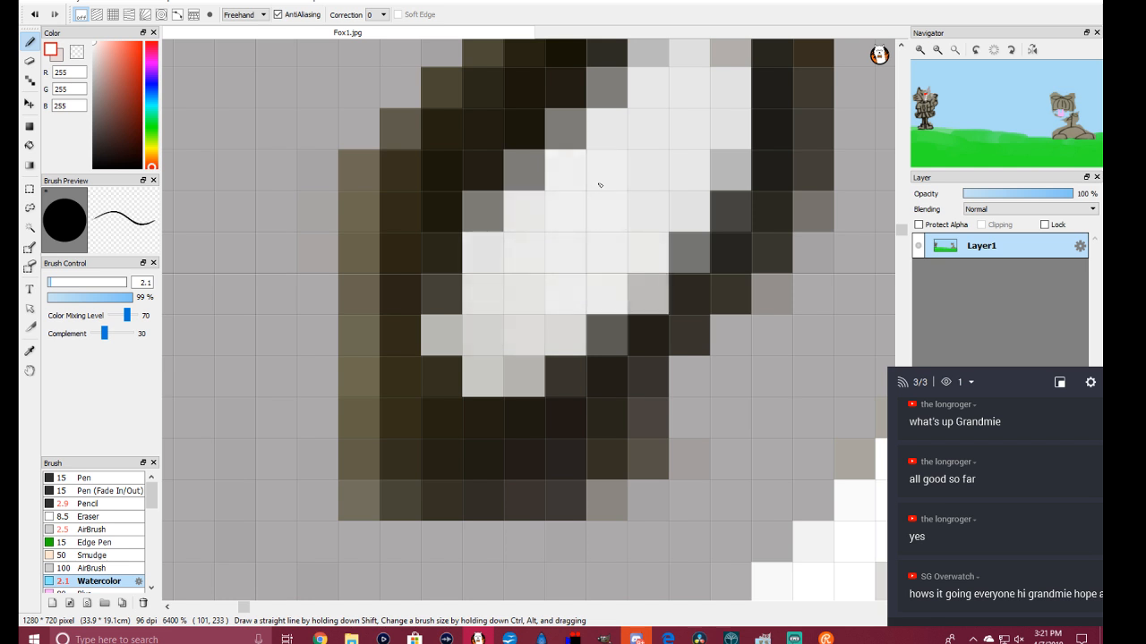
left_click_drag(595, 187, 655, 133)
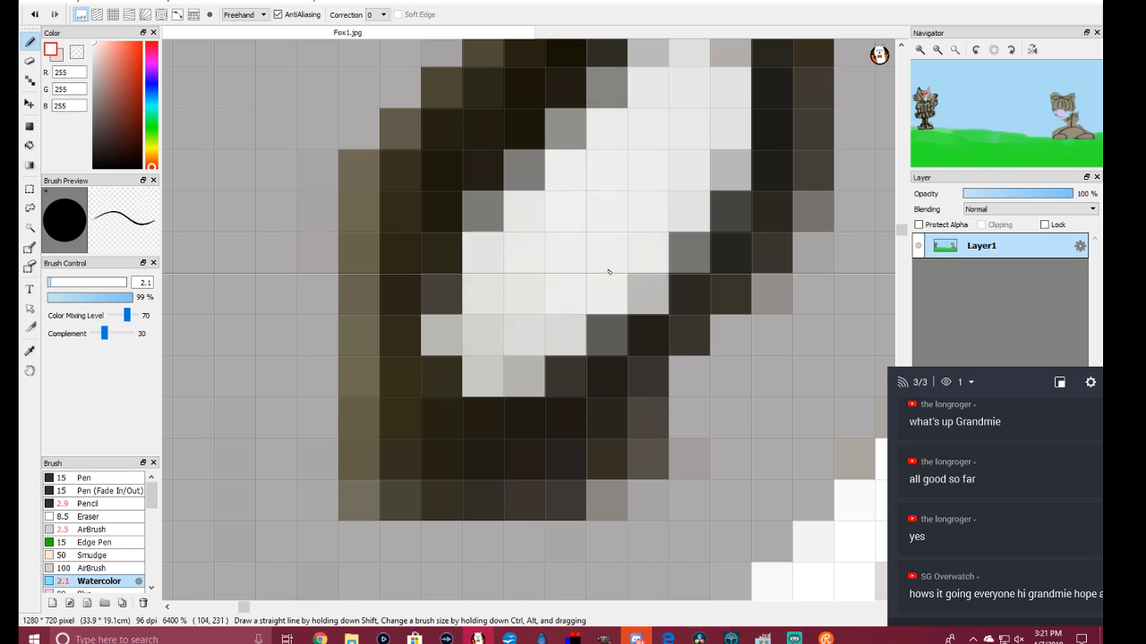
Step: Lighten the lower end of the eye interior with more white Watercolor strokes
scroll(617, 271, "down", 4)
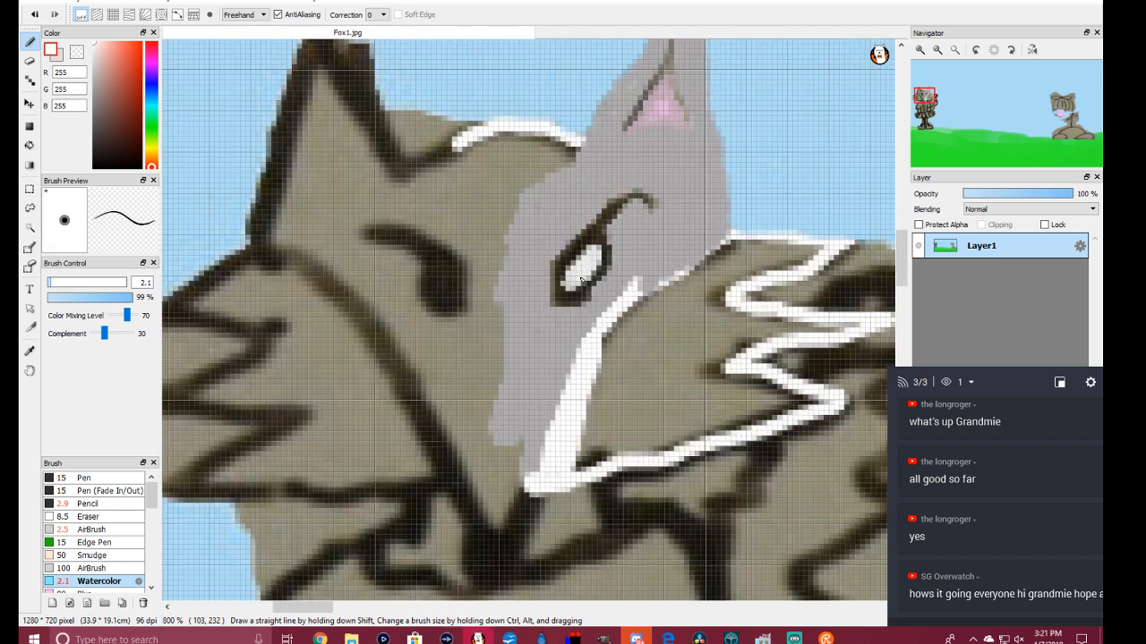
scroll(582, 325, "up", 2)
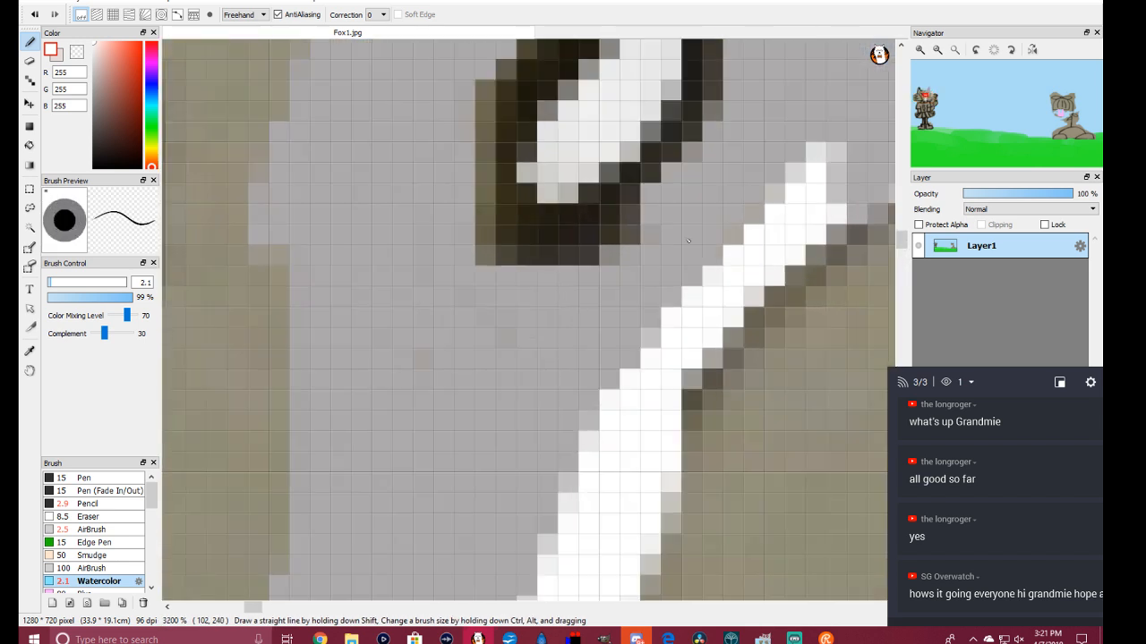
left_click_drag(901, 242, 901, 237)
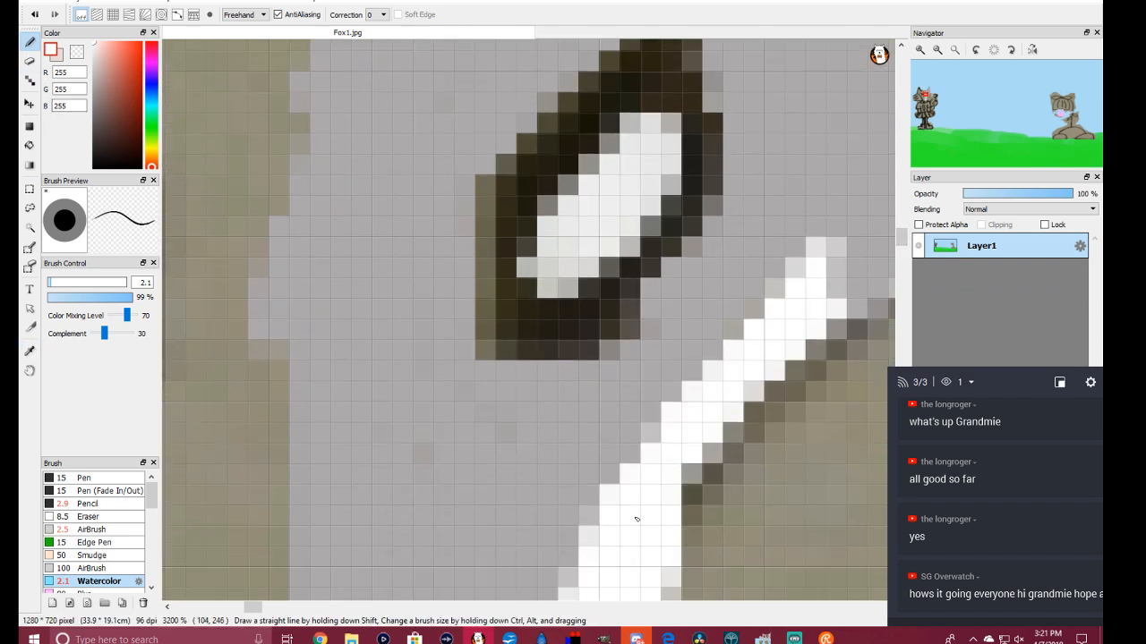
left_click(29, 351)
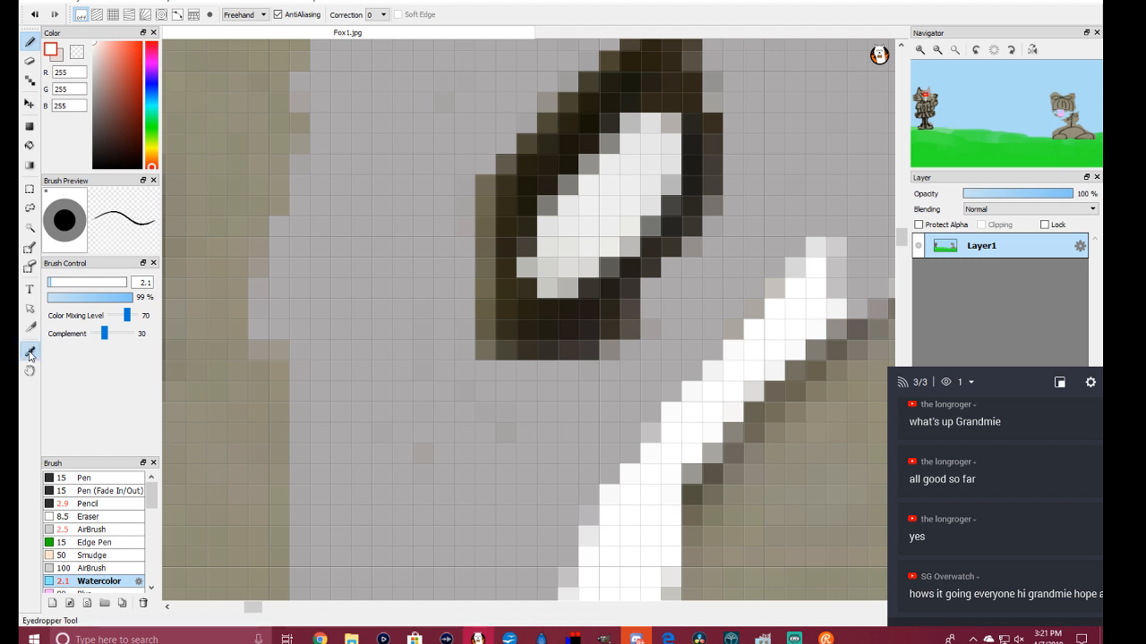
left_click(28, 40)
scroll(626, 220, "up", 1)
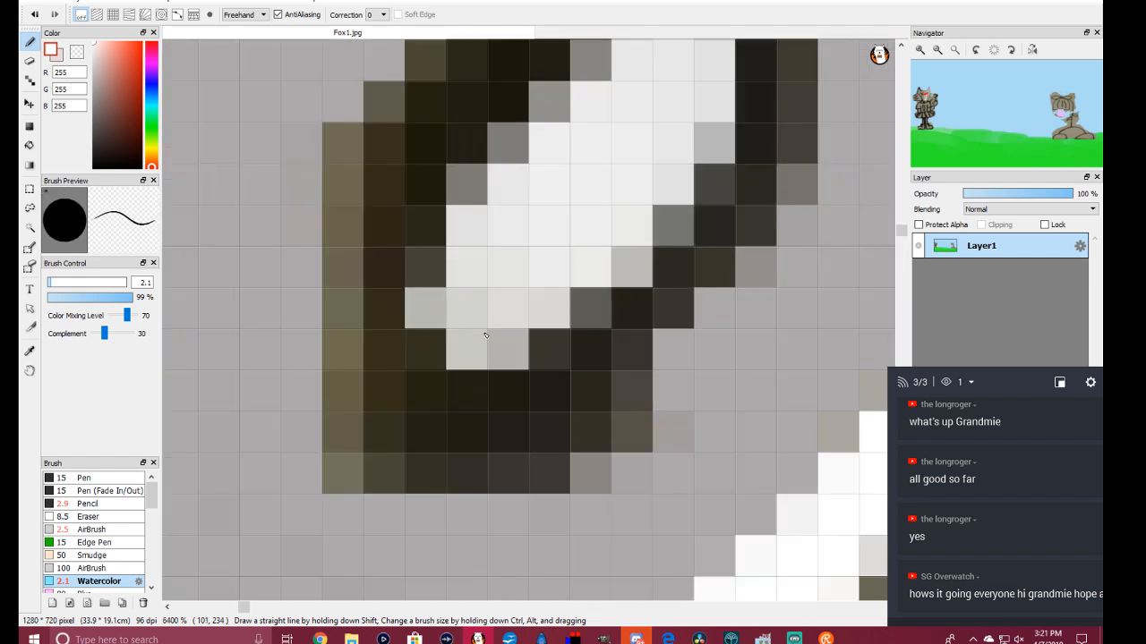
mouse_move(501, 315)
left_mouse_down()
mouse_move(460, 309)
mouse_move(498, 299)
mouse_move(478, 316)
left_mouse_up()
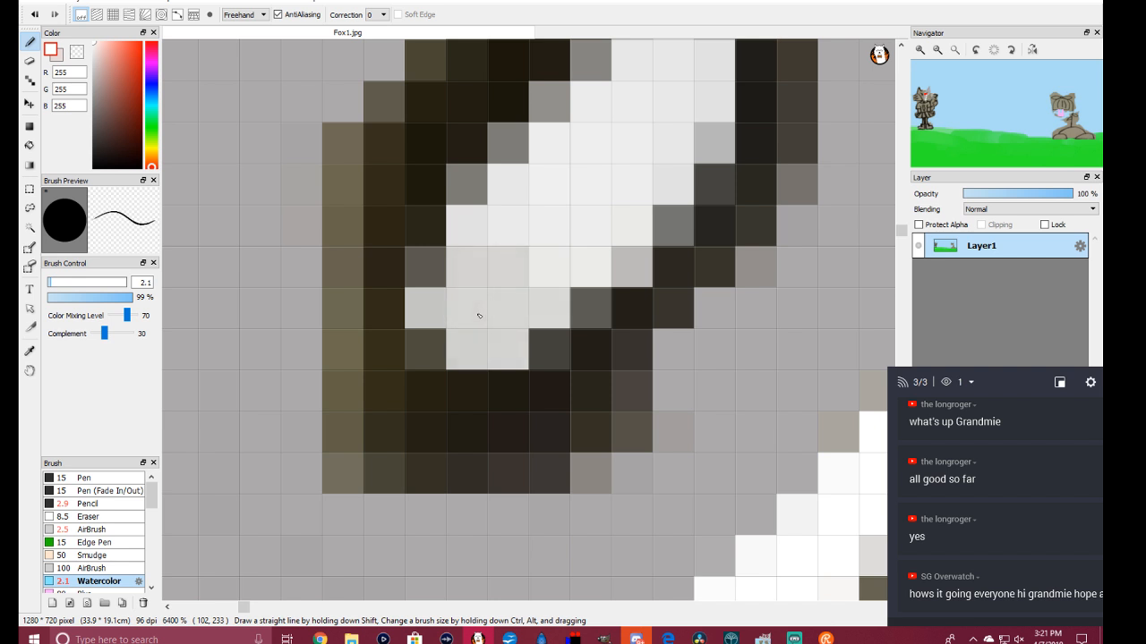
Step: Fill the whole eye interior with solid white using the 2.5 AirBrush, up to the dark outline
left_click(106, 530)
mouse_move(521, 298)
left_mouse_down()
mouse_move(499, 333)
mouse_move(474, 336)
mouse_move(473, 281)
mouse_move(455, 306)
mouse_move(540, 292)
mouse_move(541, 254)
mouse_move(511, 237)
mouse_move(490, 246)
mouse_move(524, 208)
left_mouse_up()
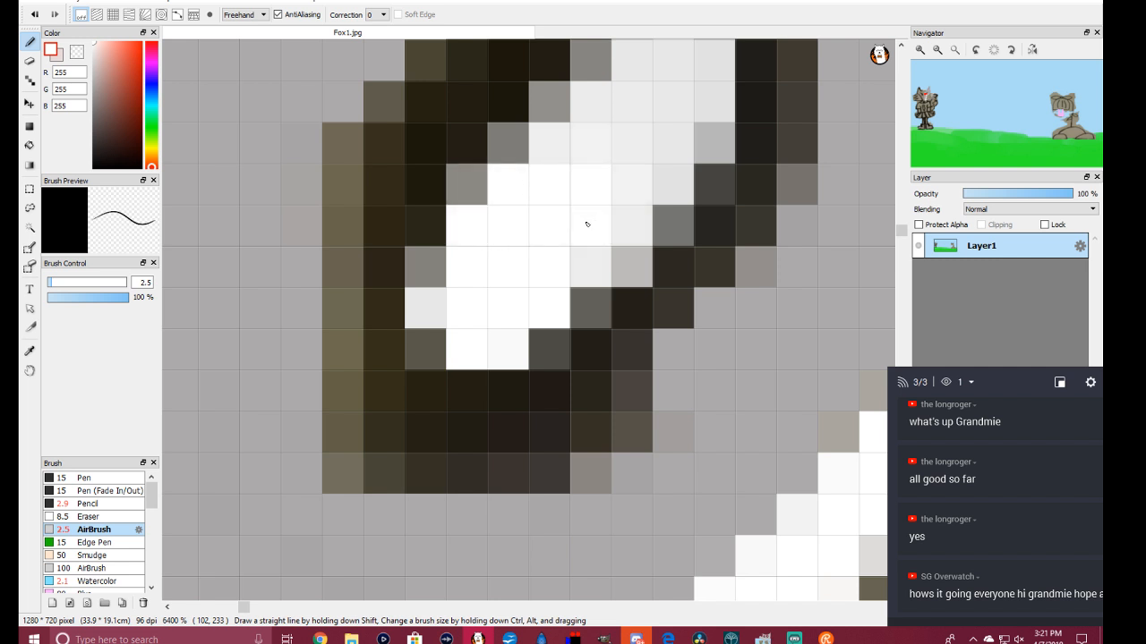
mouse_move(589, 240)
left_mouse_down()
mouse_move(624, 220)
mouse_move(649, 139)
mouse_move(566, 149)
mouse_move(604, 118)
mouse_move(661, 105)
left_mouse_up()
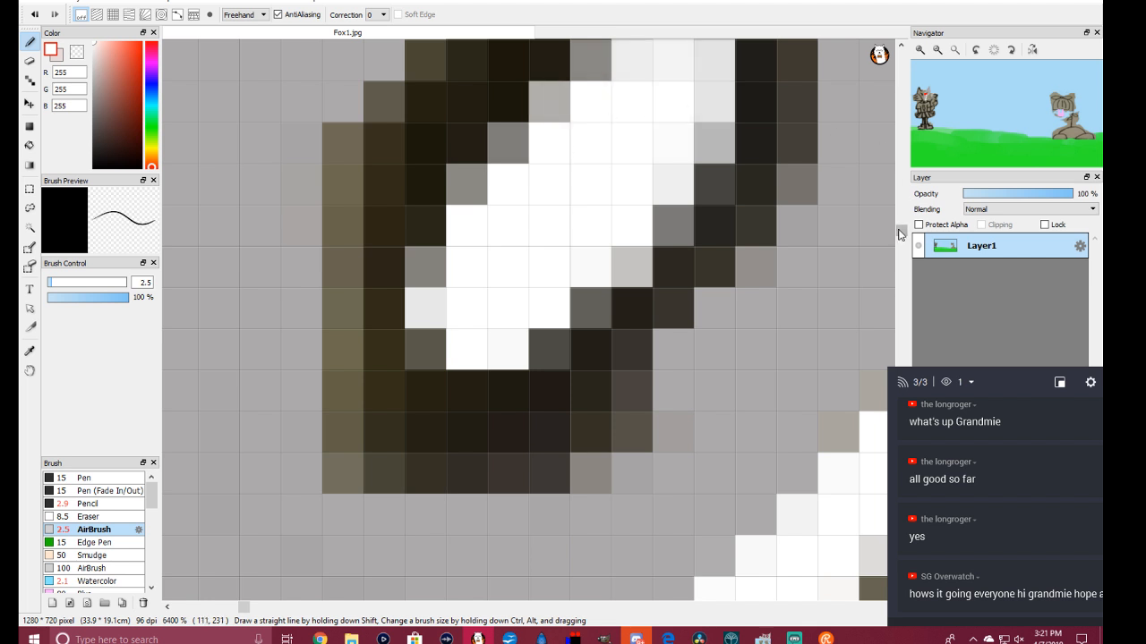
scroll(902, 236, "up", 2)
left_click(652, 272)
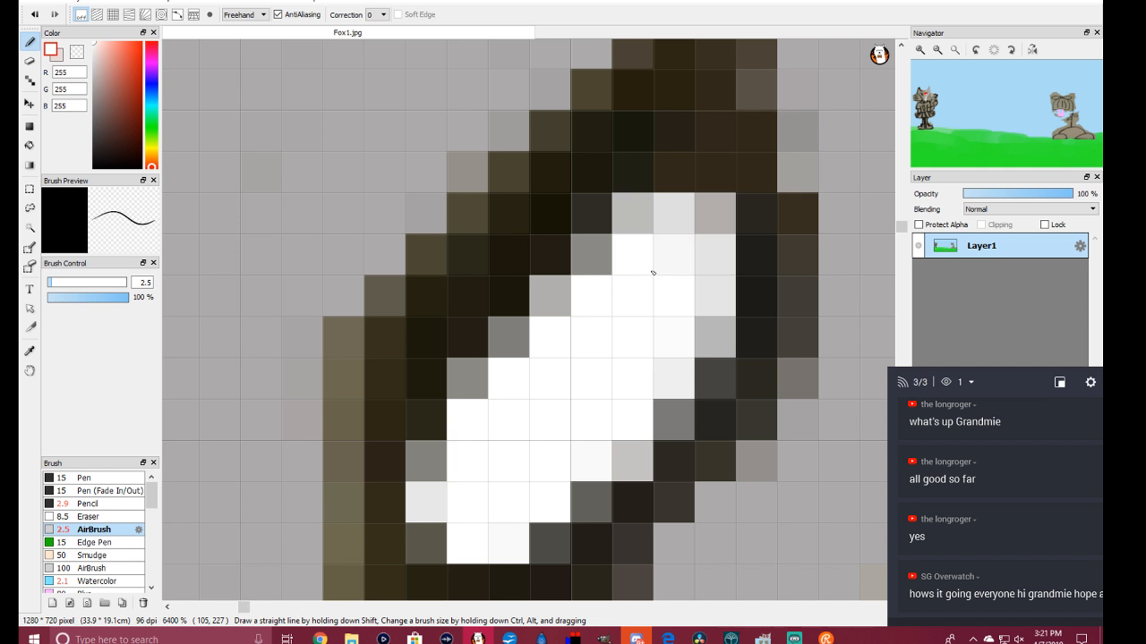
mouse_move(660, 256)
left_mouse_down()
mouse_move(678, 235)
mouse_move(701, 241)
mouse_move(691, 325)
left_mouse_up()
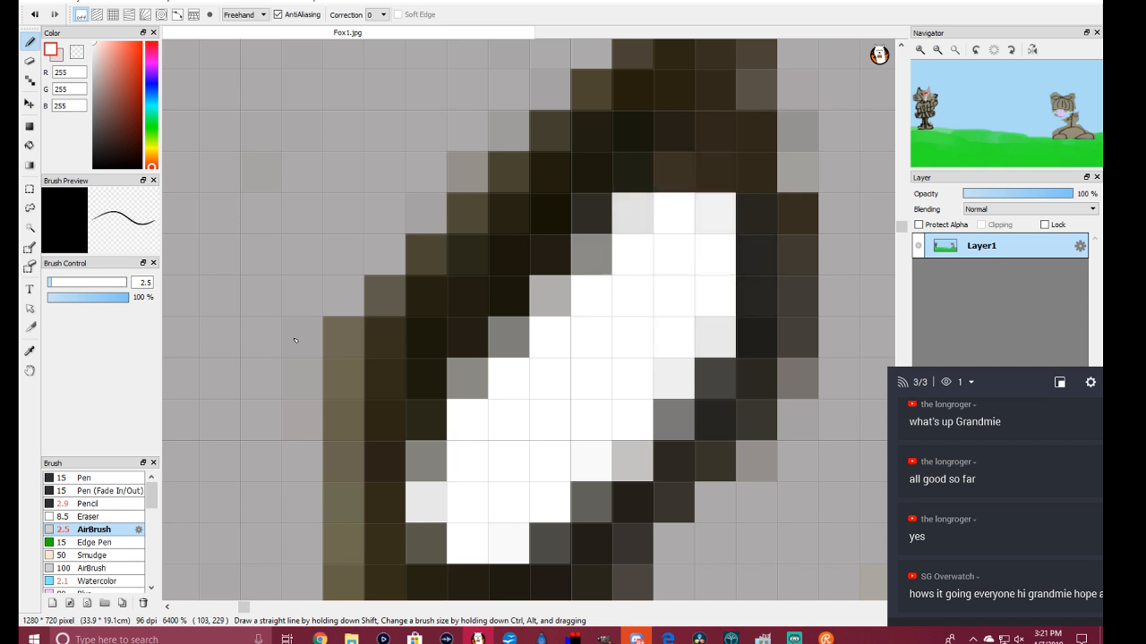
scroll(418, 455, "down", 5)
scroll(419, 450, "down", 2)
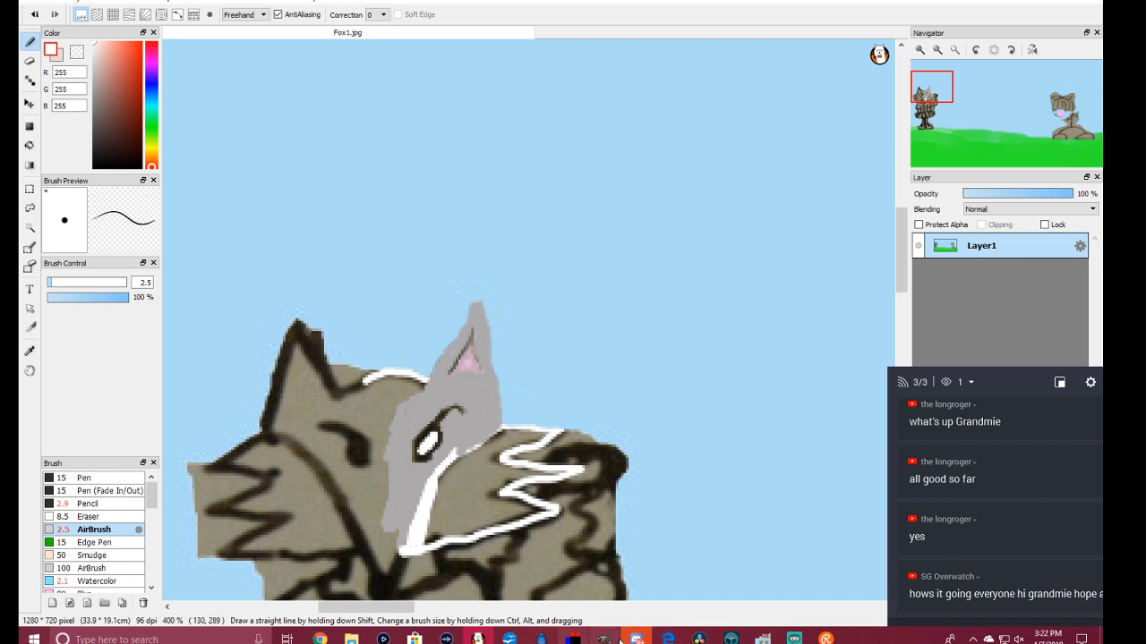
Step: Switch to File Explorer and open the channel pics folder inside Pictures > GPGShardvixen Pic
mouse_move(478, 639)
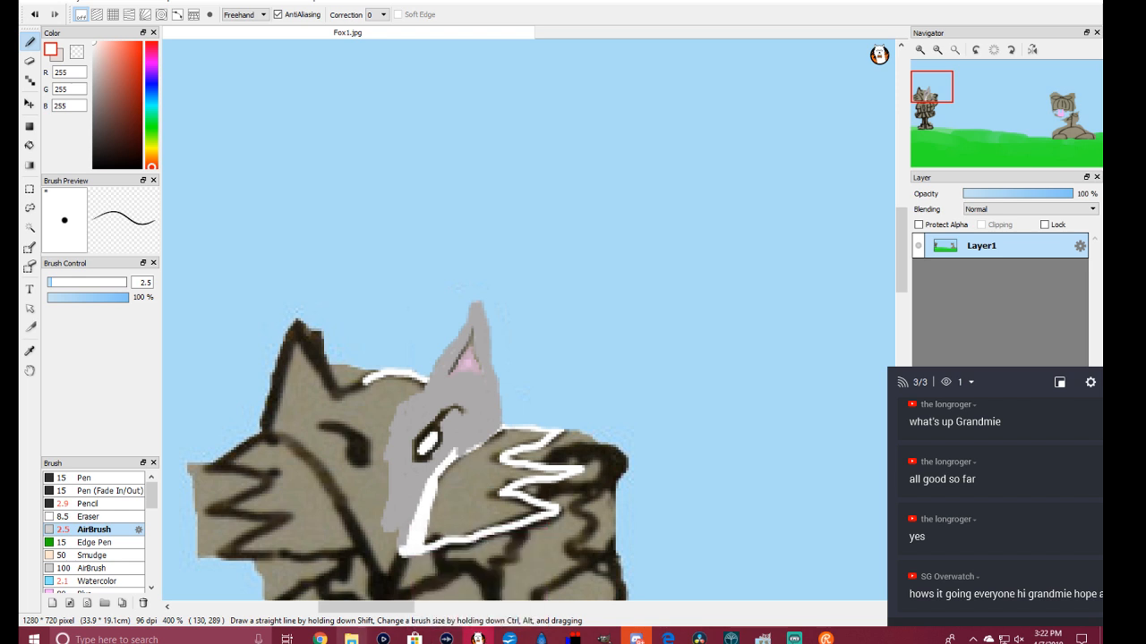
left_click(351, 639)
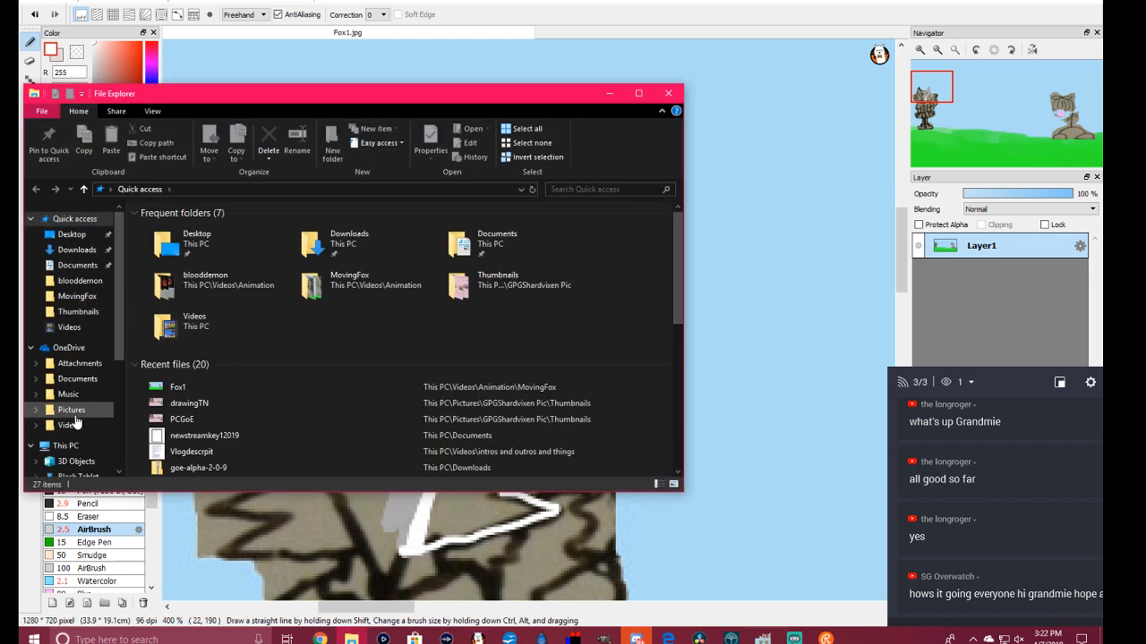
scroll(72, 420, "down", 1)
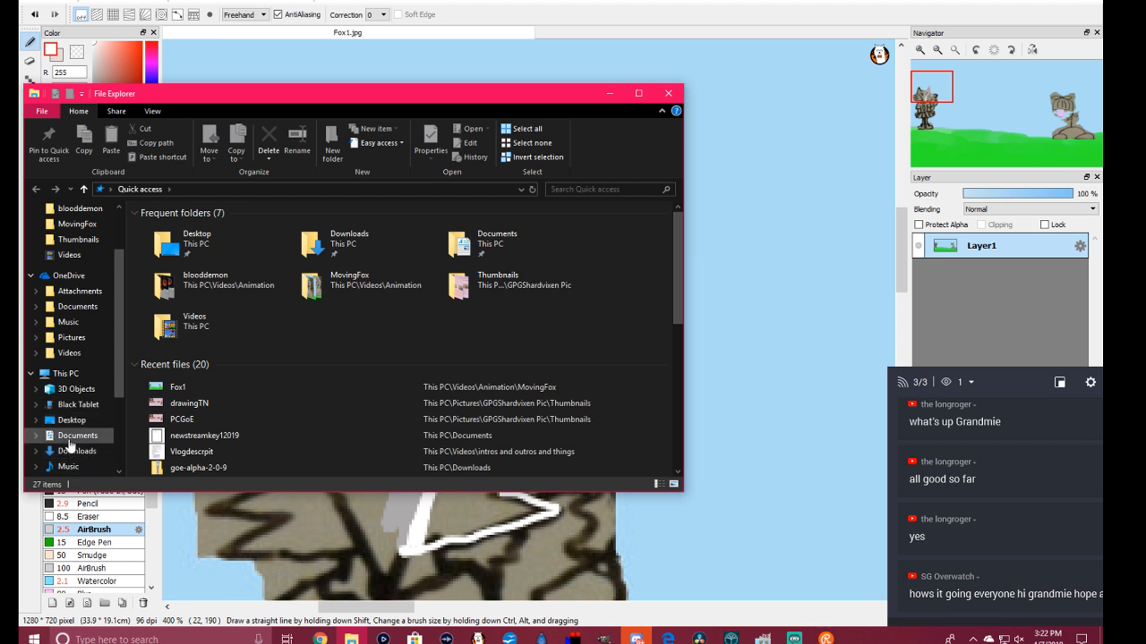
scroll(66, 430, "down", 2)
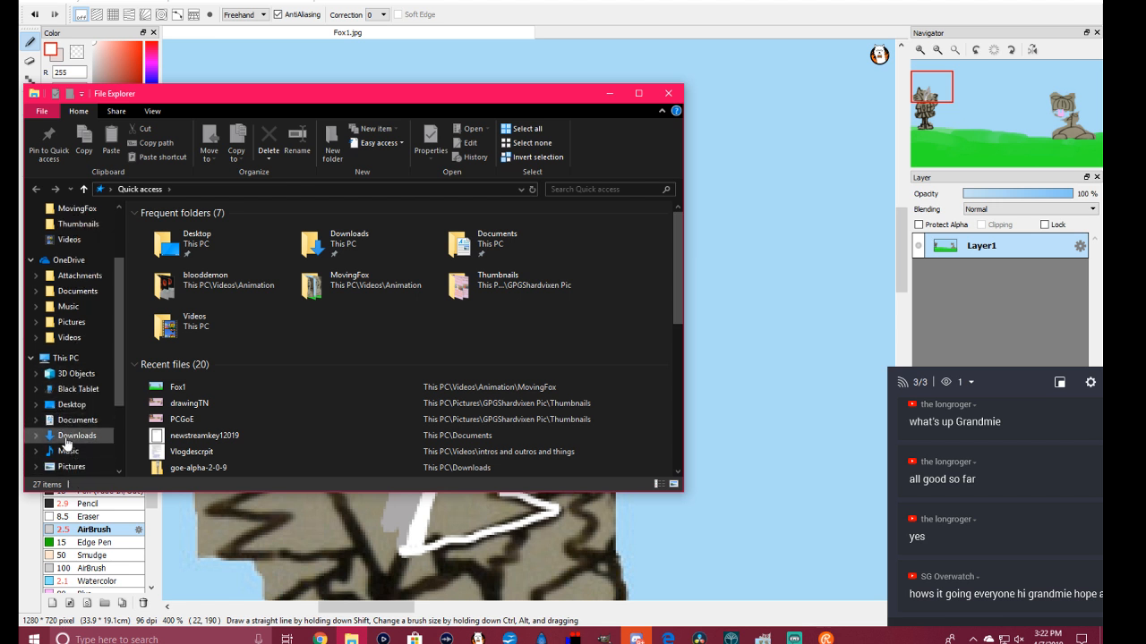
left_click(72, 451)
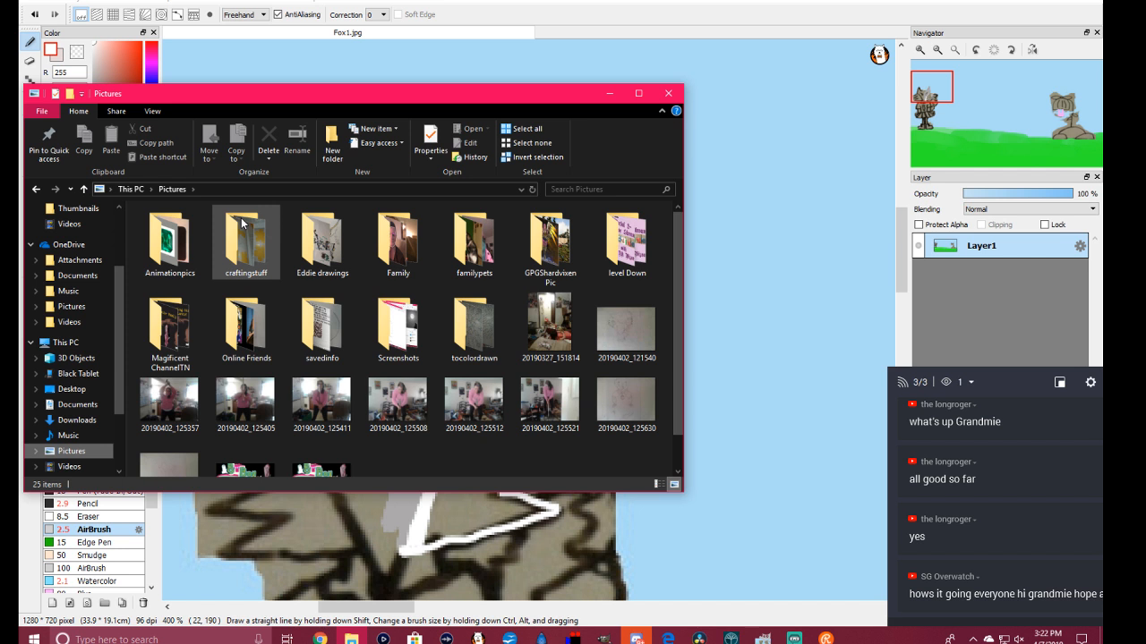
double_click(548, 254)
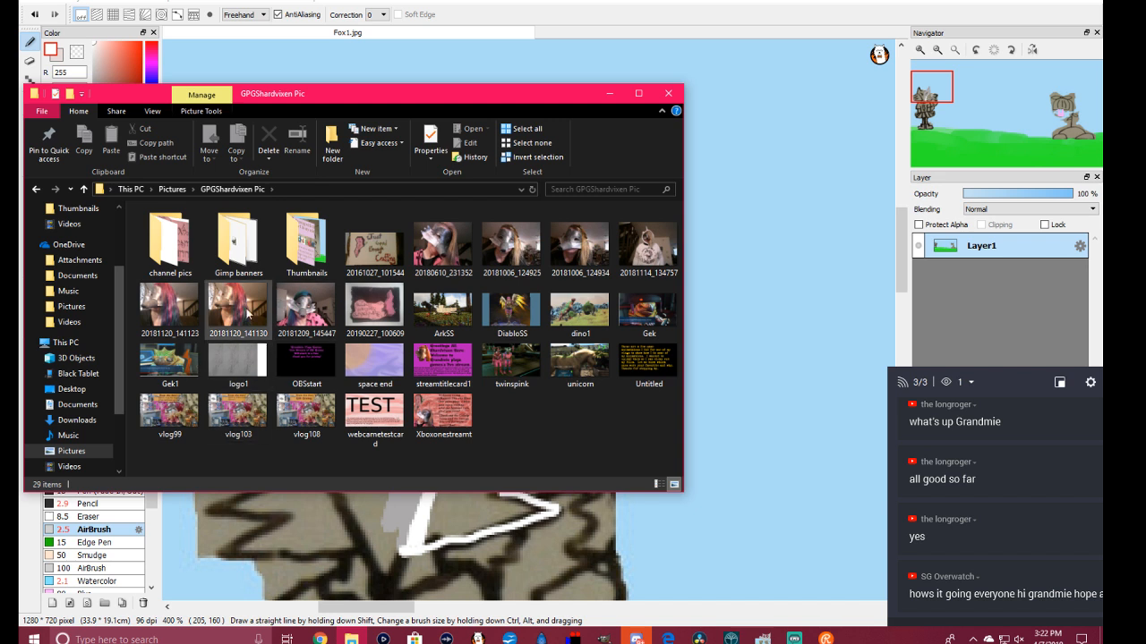
double_click(177, 251)
Step: Open the Shardvixen2 drawing to check its eye colours, then close the picture and the file window
scroll(510, 304, "down", 5)
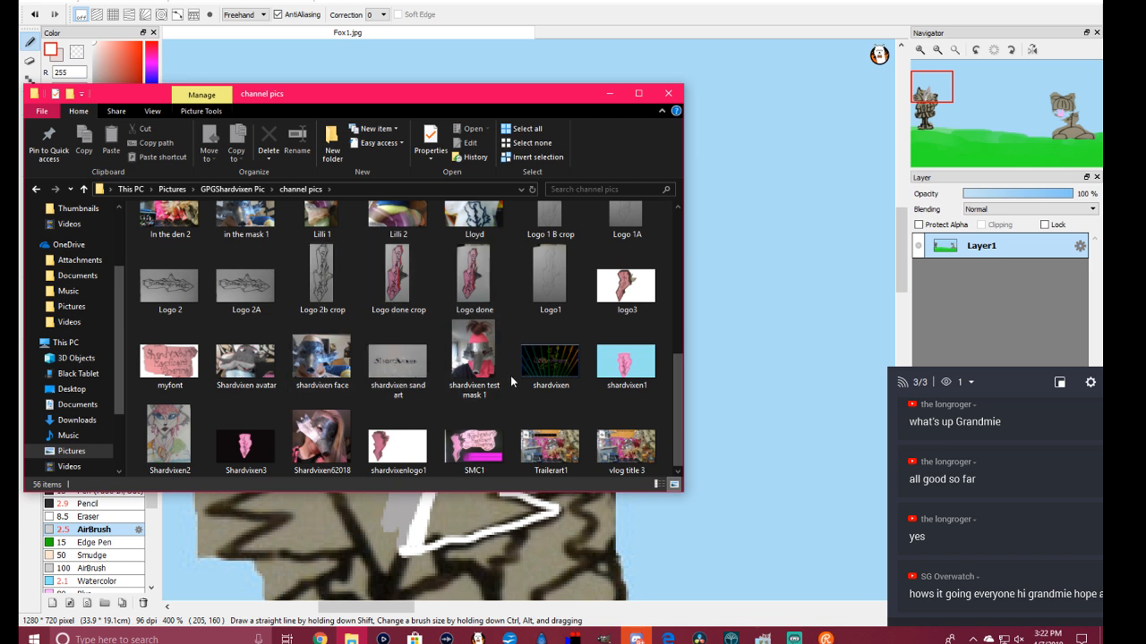
left_click(181, 440)
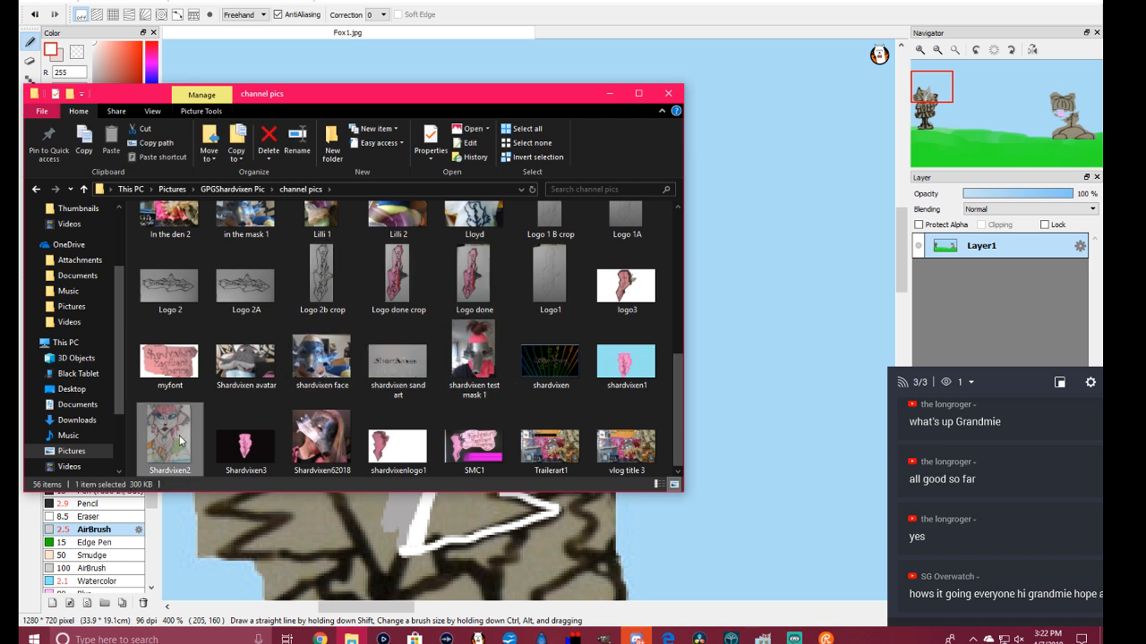
double_click(180, 441)
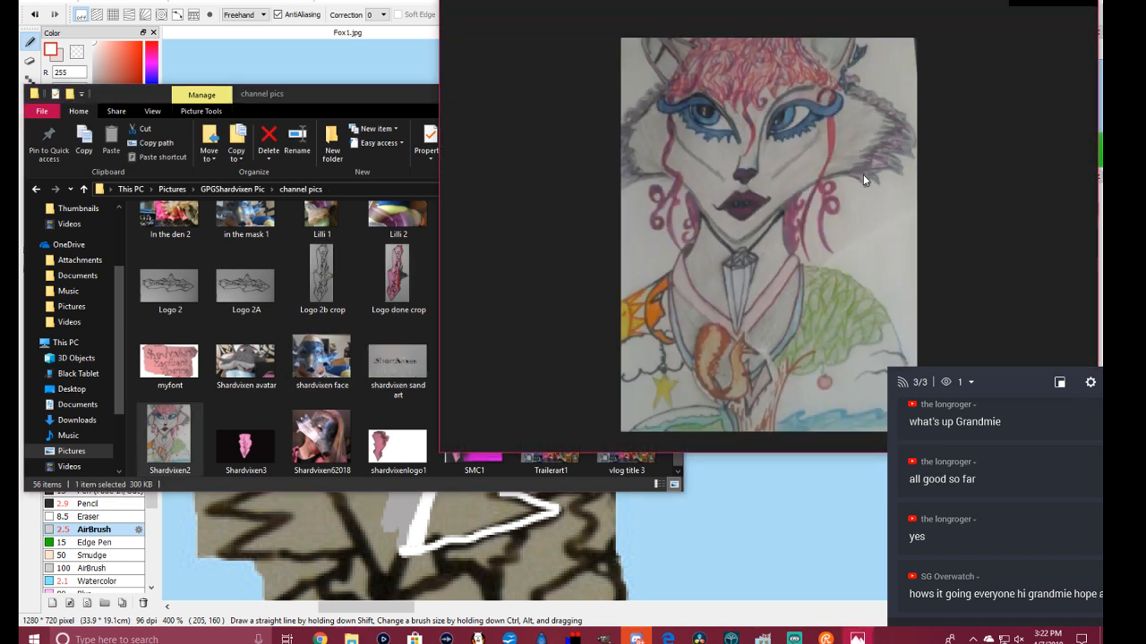
left_click(1085, 3)
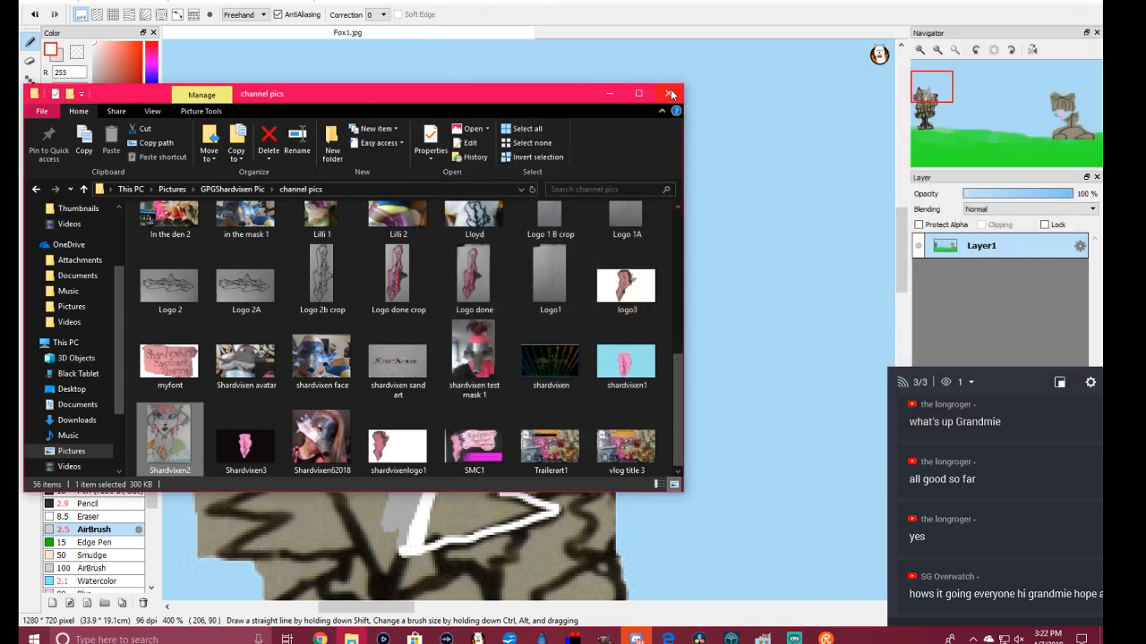
left_click(670, 95)
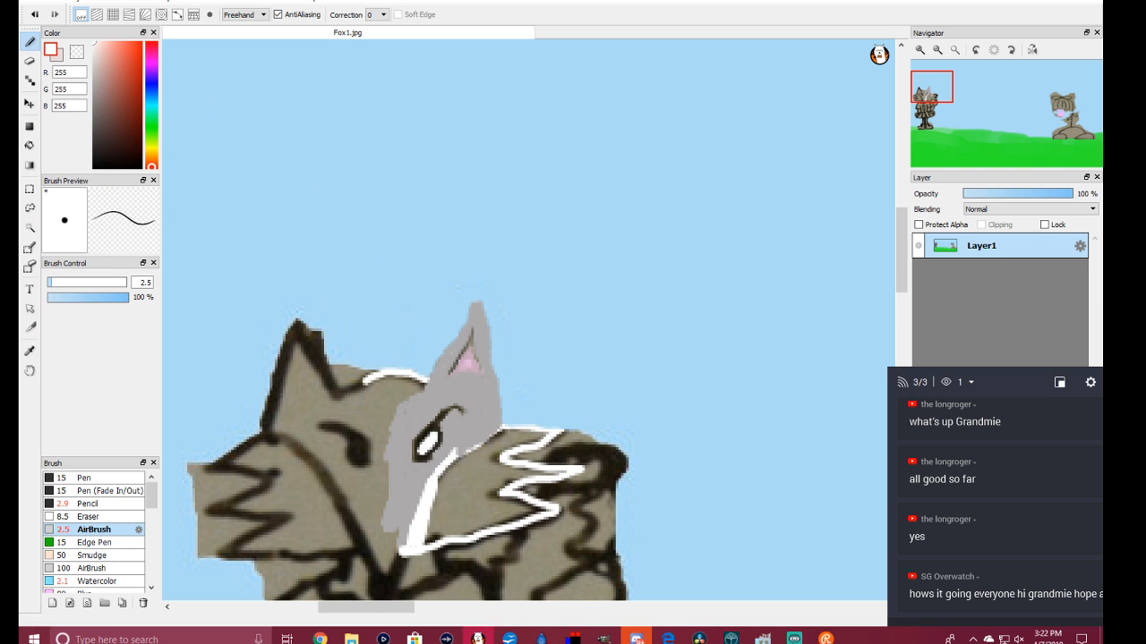
Step: Set the brush colour to a bright light blue, RGB 64, 190, 250
left_click(150, 108)
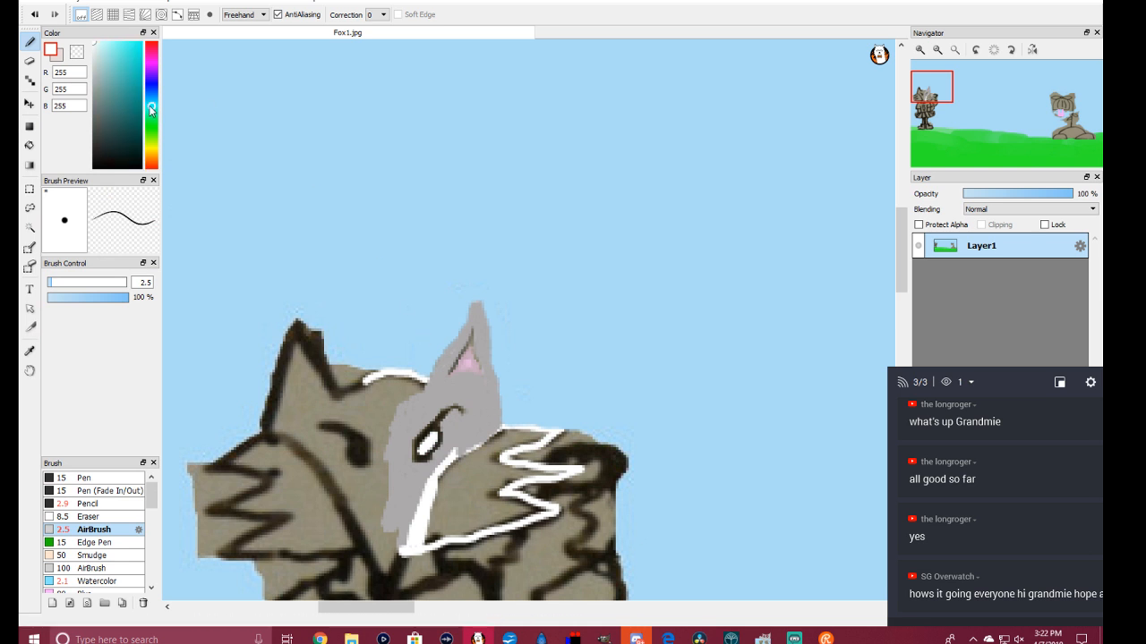
left_click(152, 99)
left_click(130, 44)
scroll(469, 333, "up", 2)
scroll(469, 333, "down", 2)
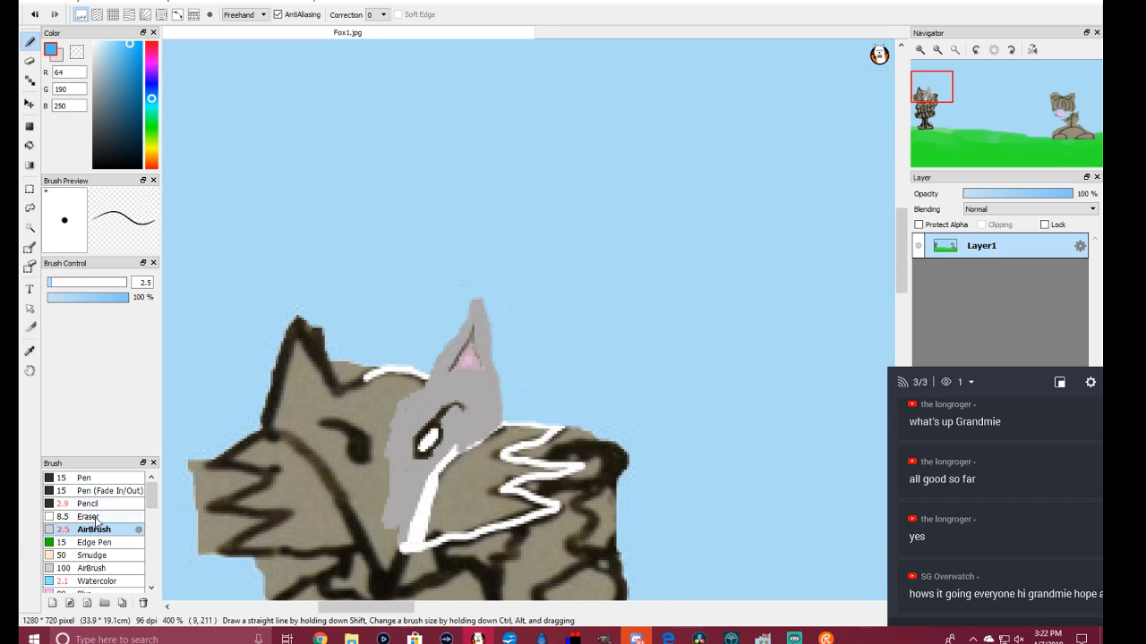
Step: Choose the Edge Pen brush and set its secondary colour to light blue, RGB 73, 185, 246
scroll(97, 521, "down", 1)
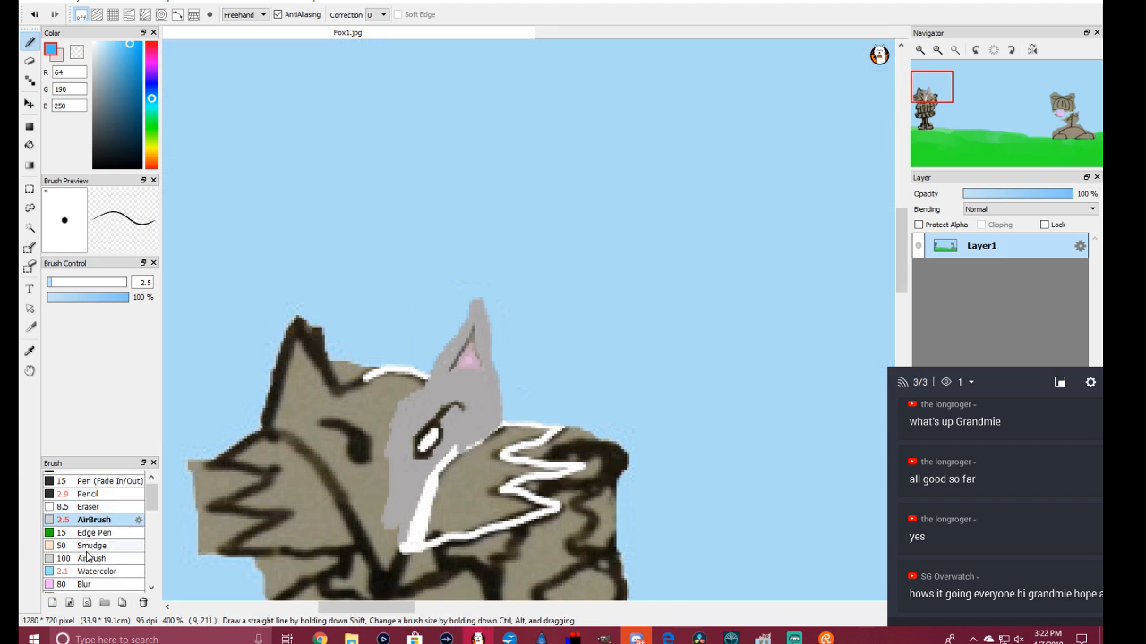
left_click(95, 533)
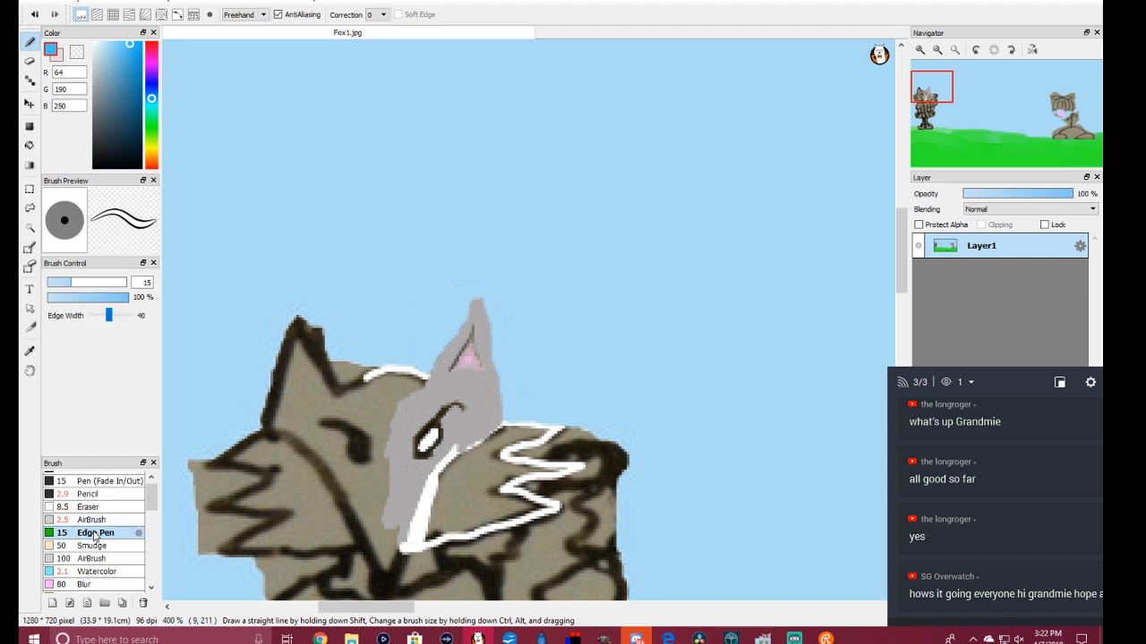
left_click(126, 75)
left_click(59, 61)
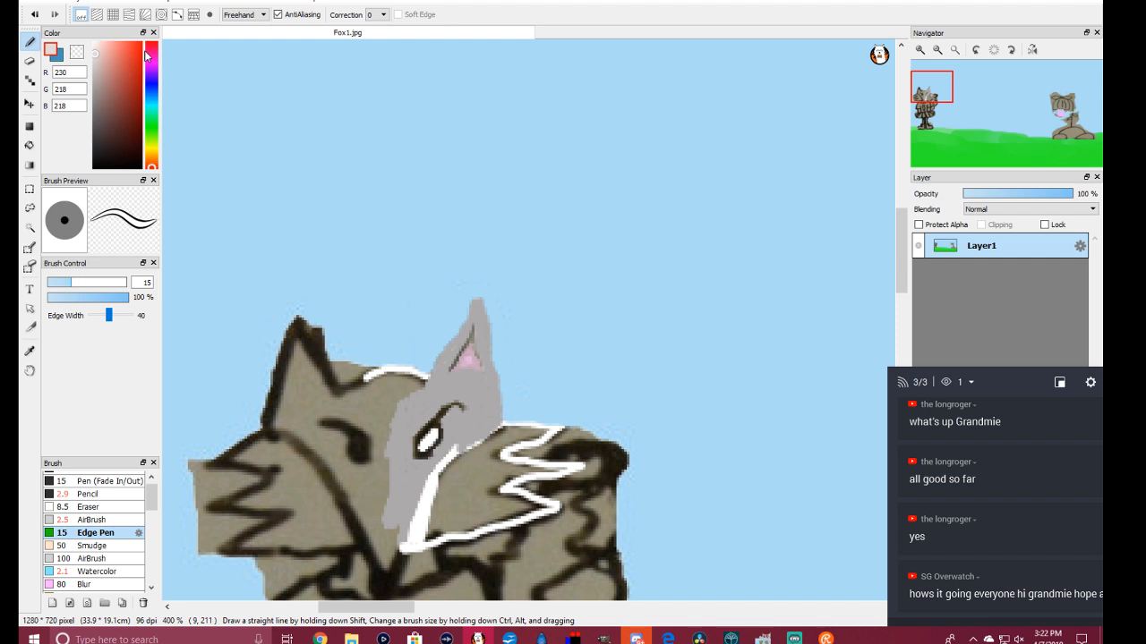
left_click(151, 83)
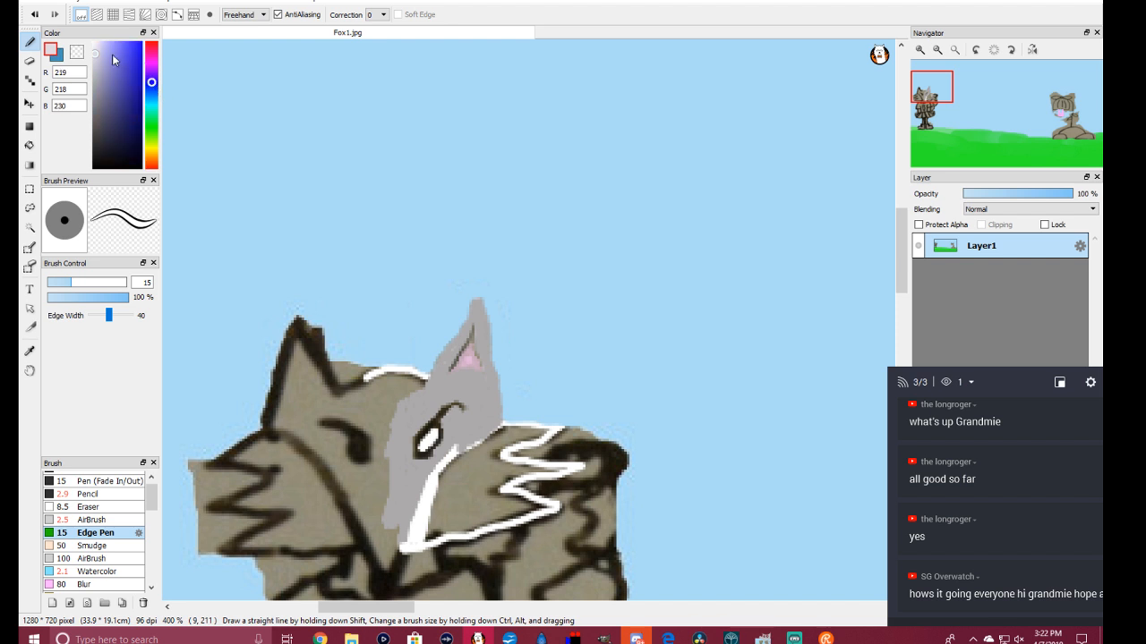
left_click(151, 95)
left_click(150, 98)
left_click(129, 46)
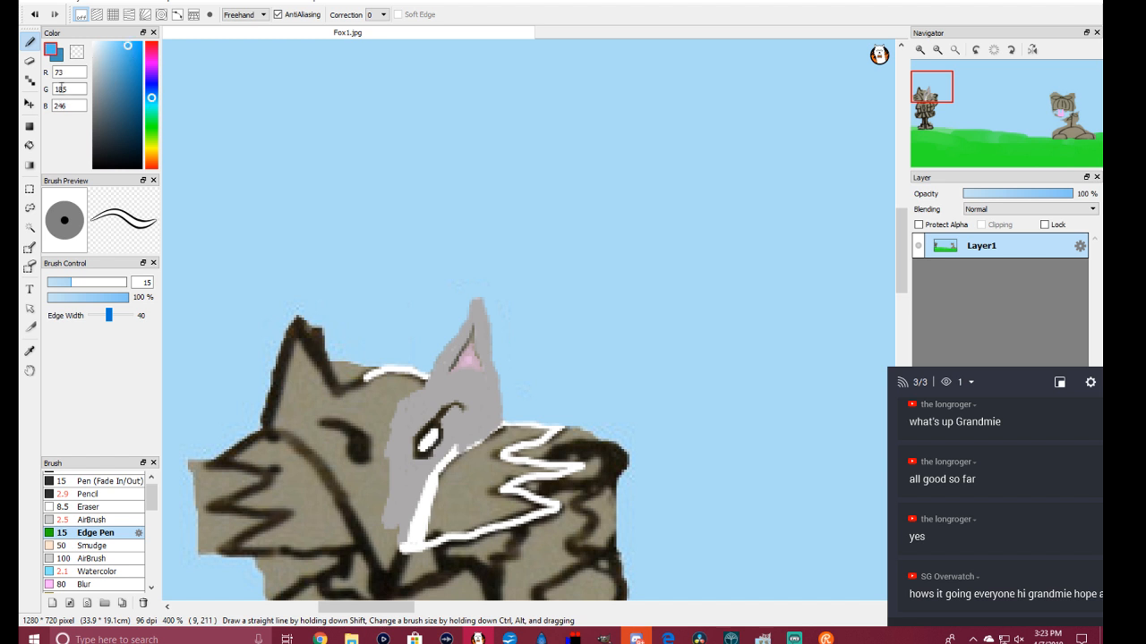
Step: Set the Edge Pen's main colour to a deeper blue, RGB 62, 83, 187, and its size to 2.1
left_click(126, 75)
left_click(151, 88)
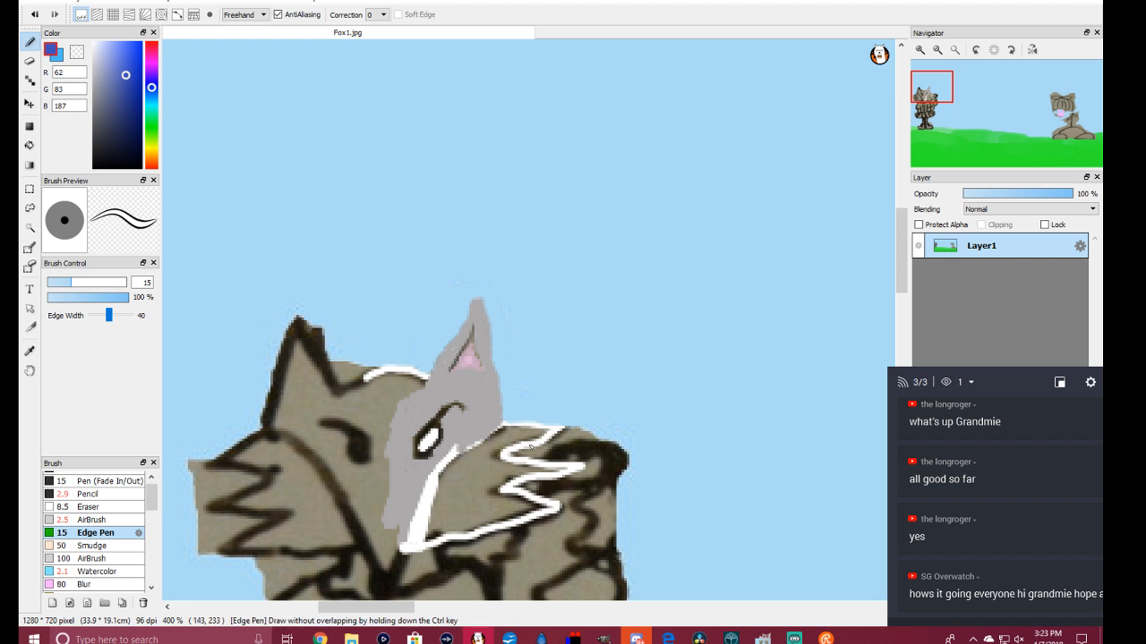
scroll(480, 421, "up", 1)
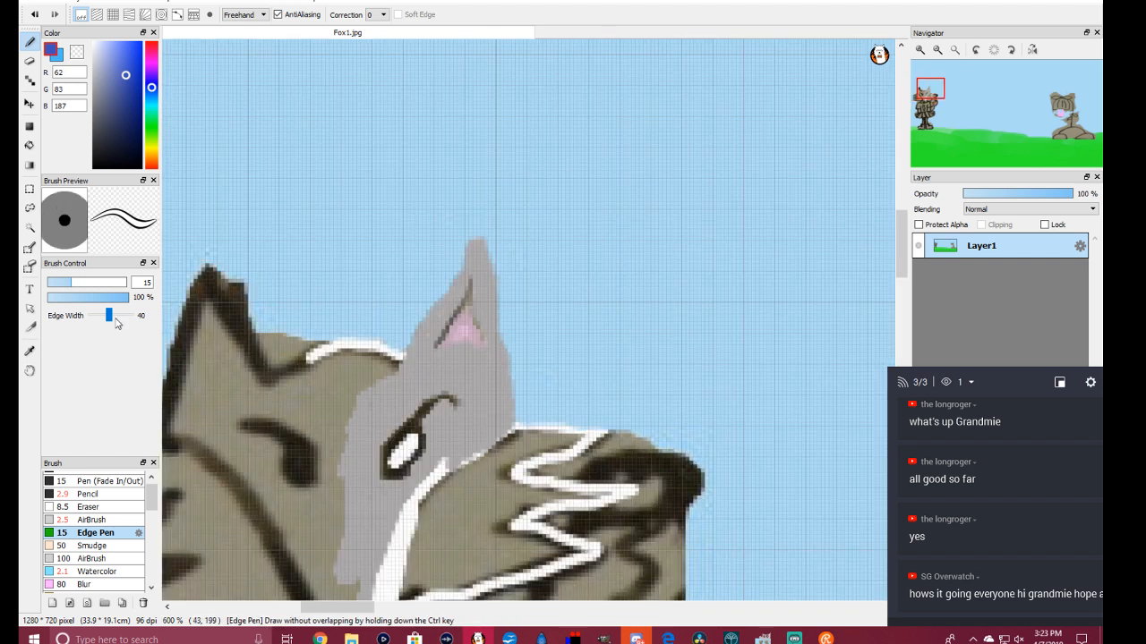
left_click_drag(74, 284, 51, 285)
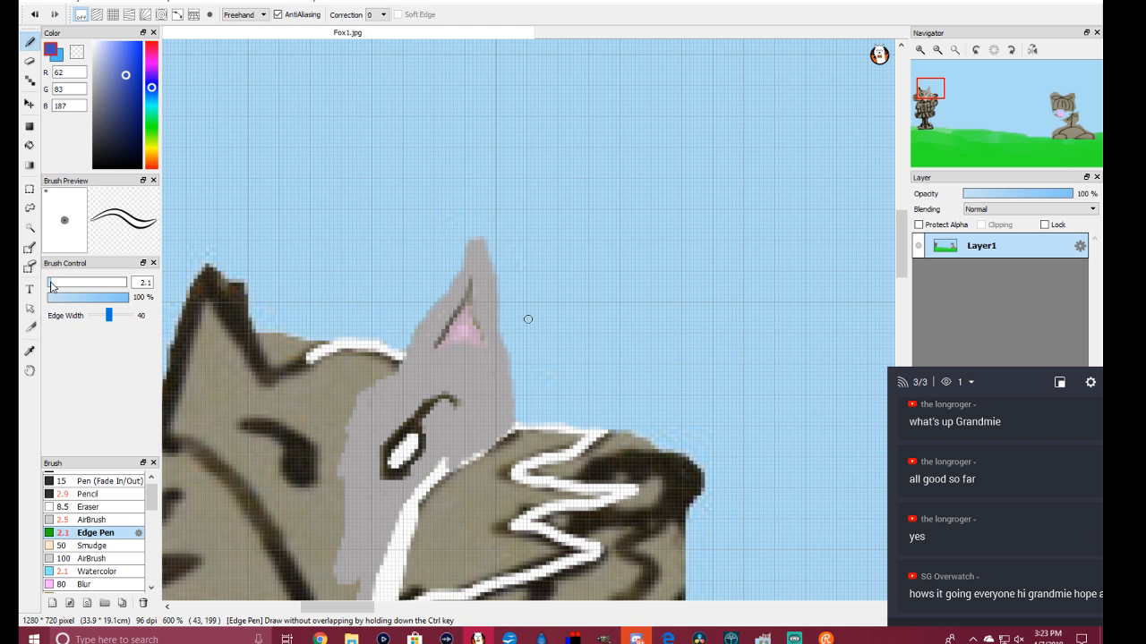
Step: Paint a blue iris across the middle of the fox's white eye, leaving white at the upper and lower ends
scroll(360, 410, "up", 3)
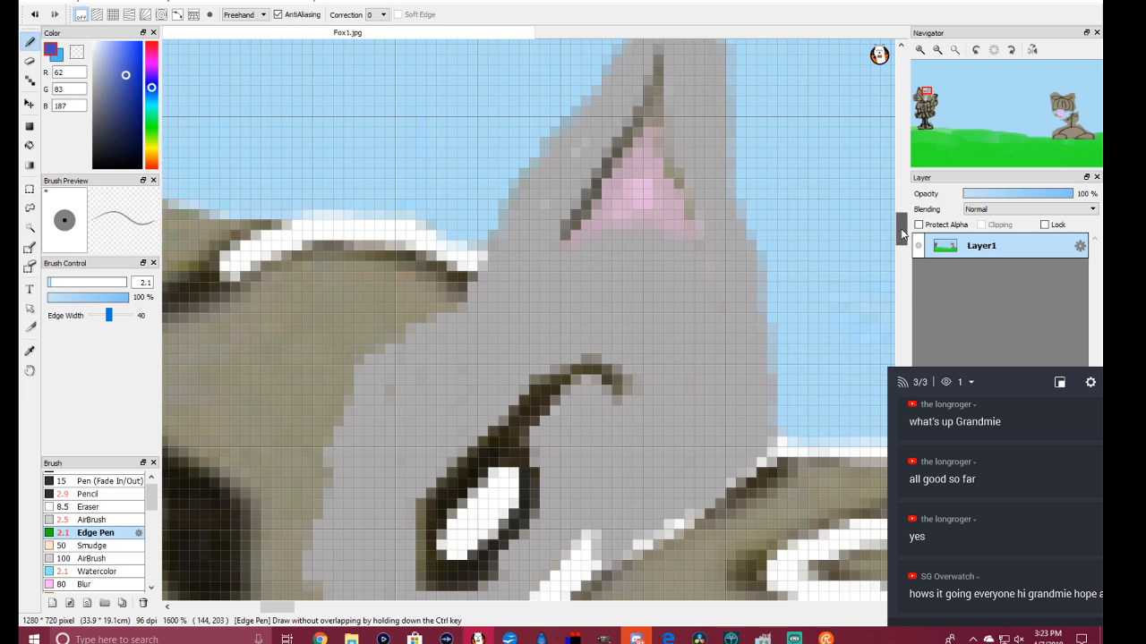
scroll(506, 110, "down", 5)
scroll(480, 152, "up", 3)
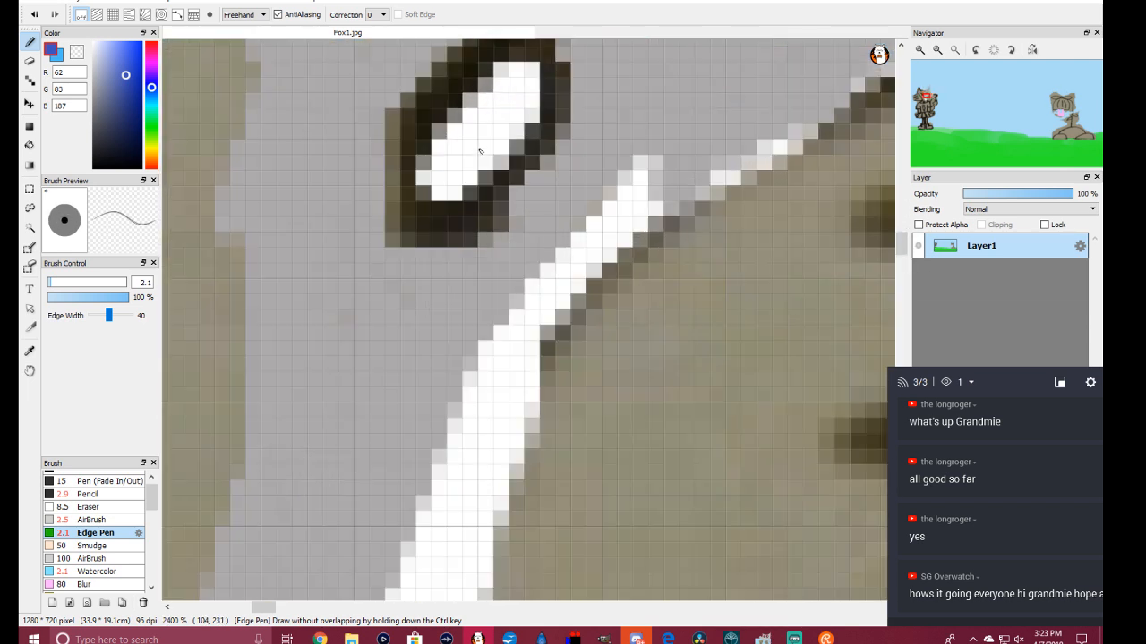
scroll(480, 151, "up", 1)
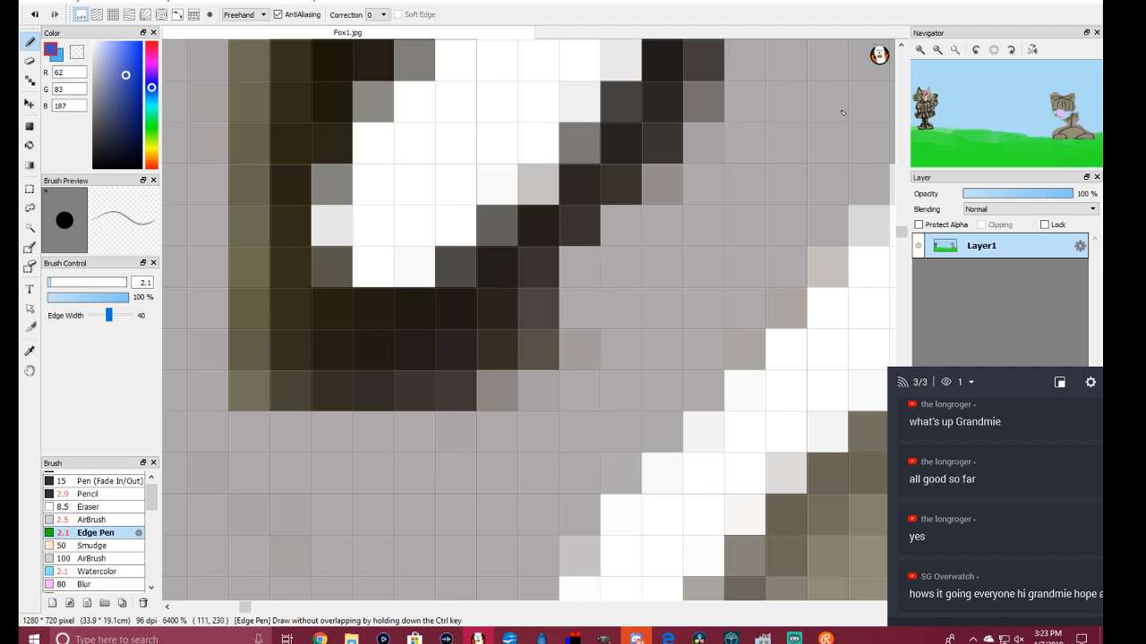
left_click_drag(902, 236, 901, 229)
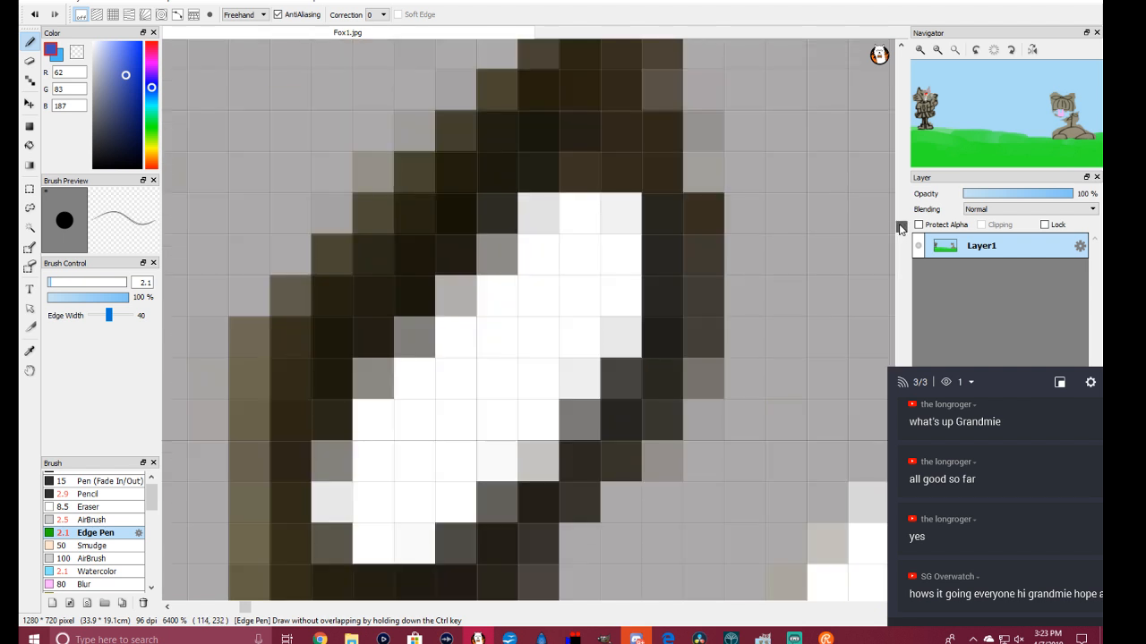
left_click(457, 490)
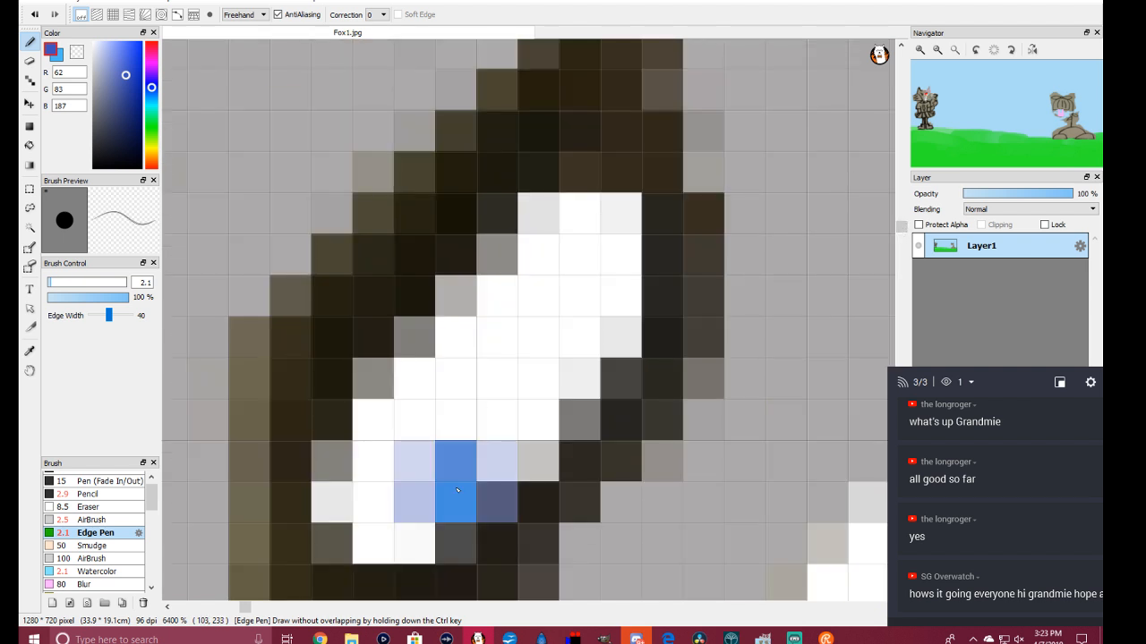
left_click(433, 449)
left_click(440, 386)
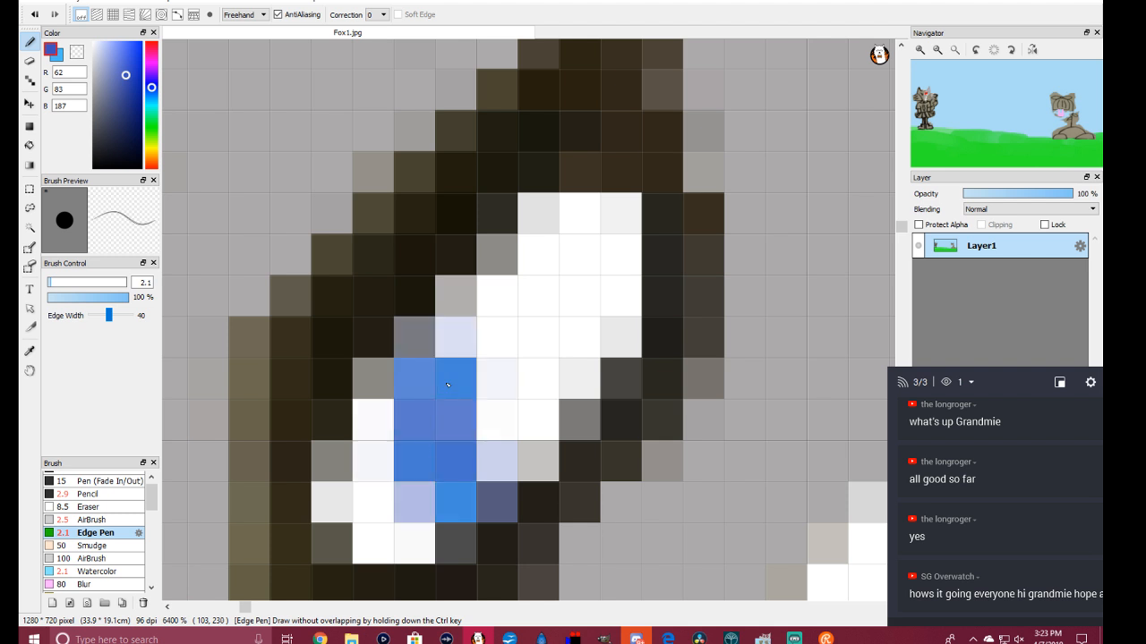
left_click(468, 366)
left_click(499, 347)
left_click(541, 352)
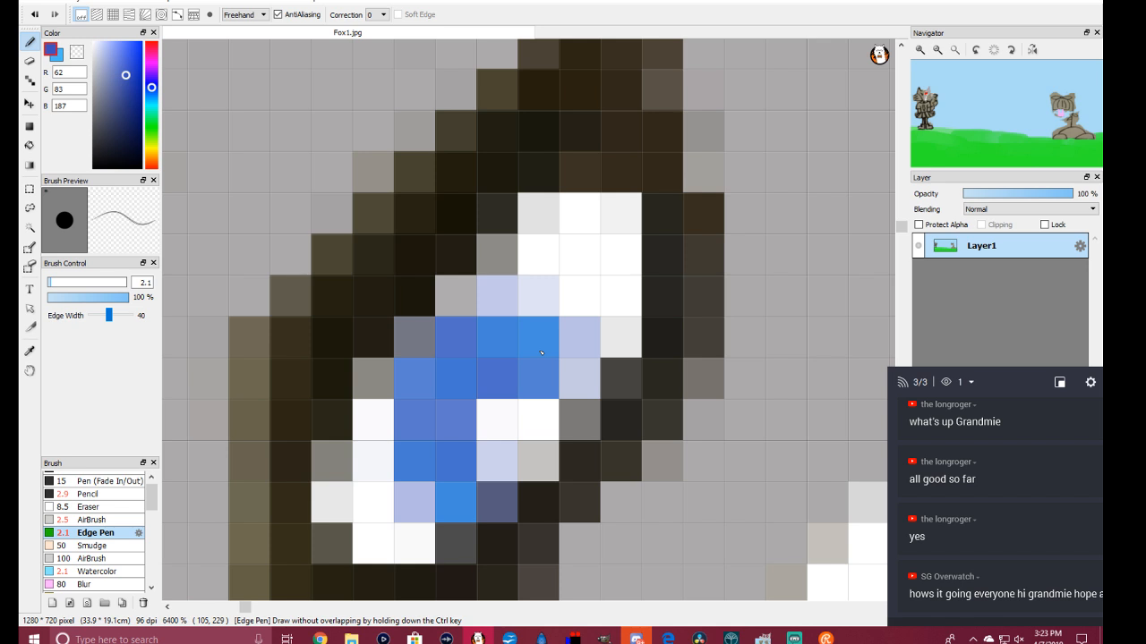
left_click(542, 385)
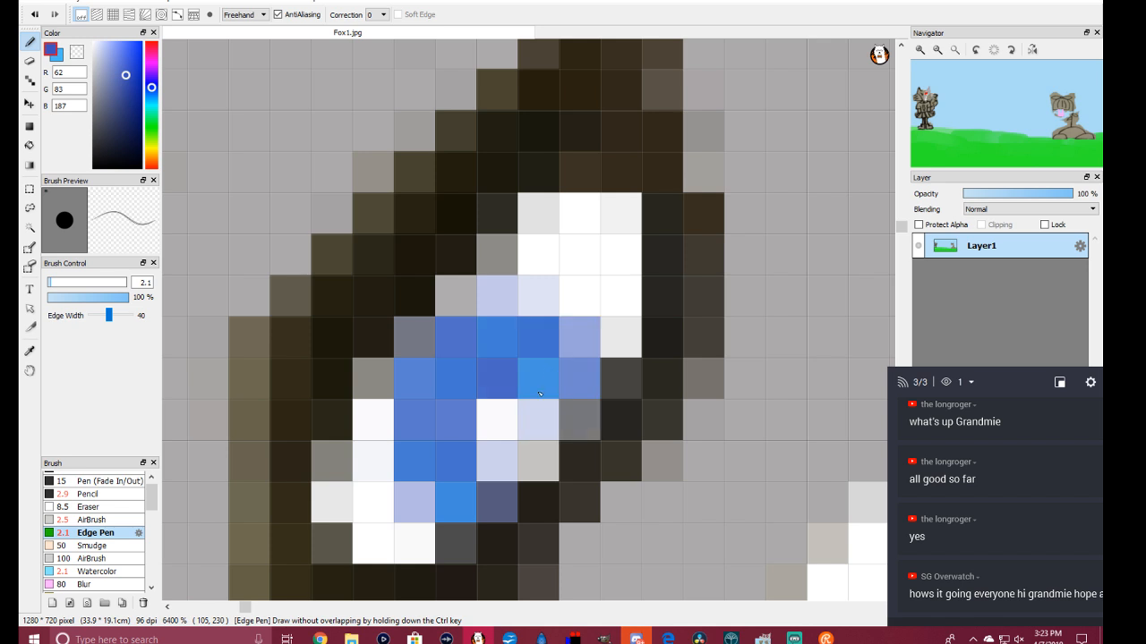
left_click(535, 440)
Step: Fill the pale pixels left inside the iris with more blue Edge Pen dabs
scroll(542, 443, "down", 8)
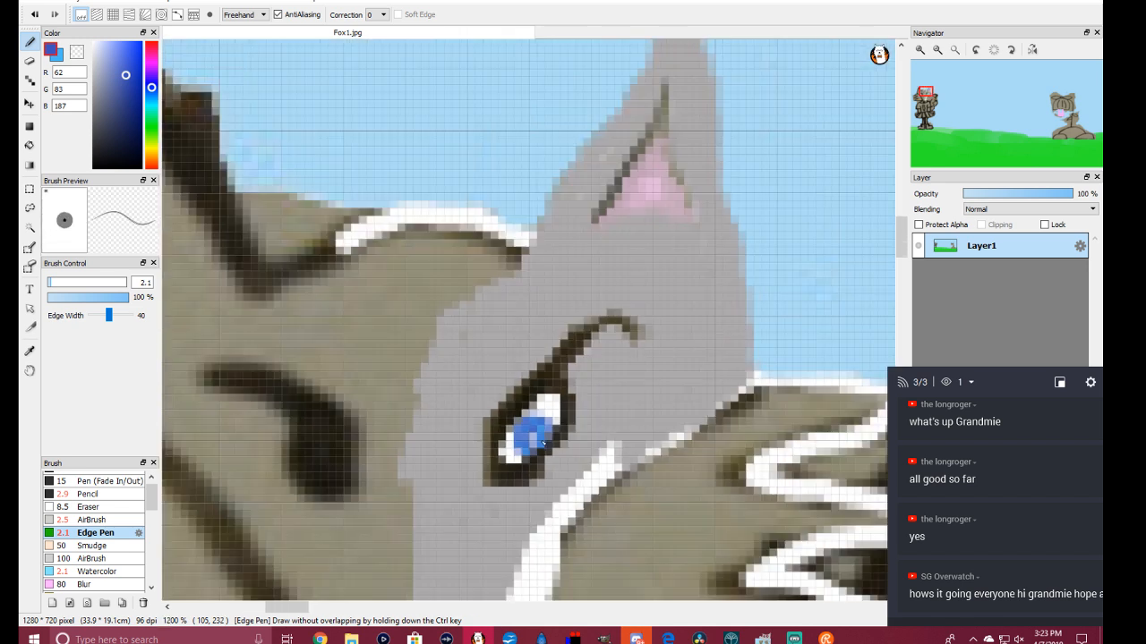
scroll(562, 459, "up", 1)
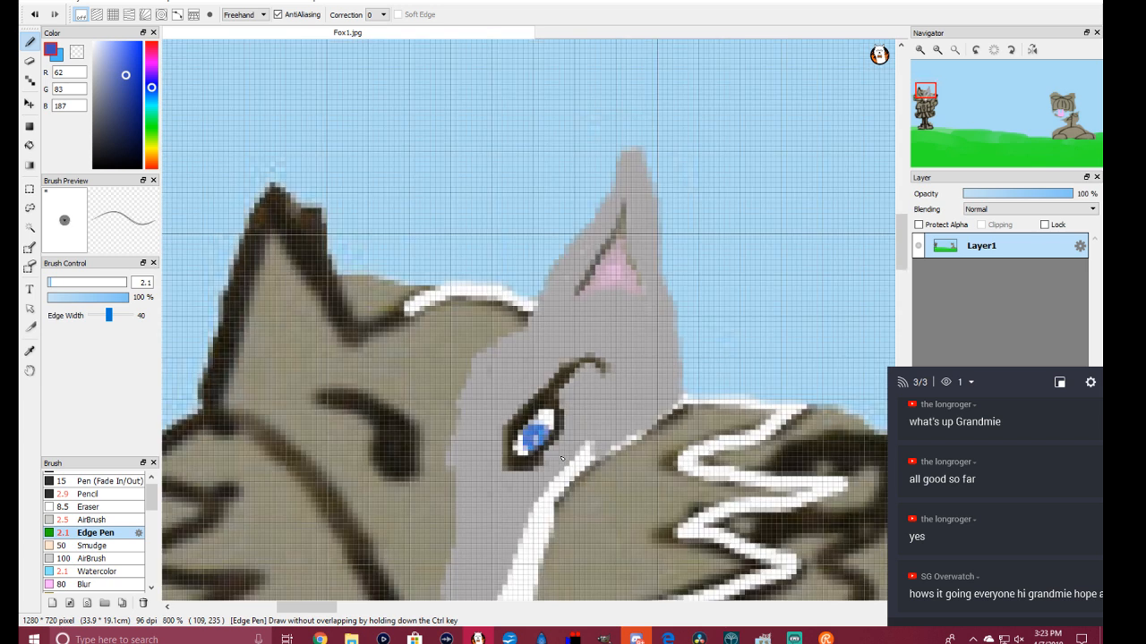
scroll(562, 459, "up", 1)
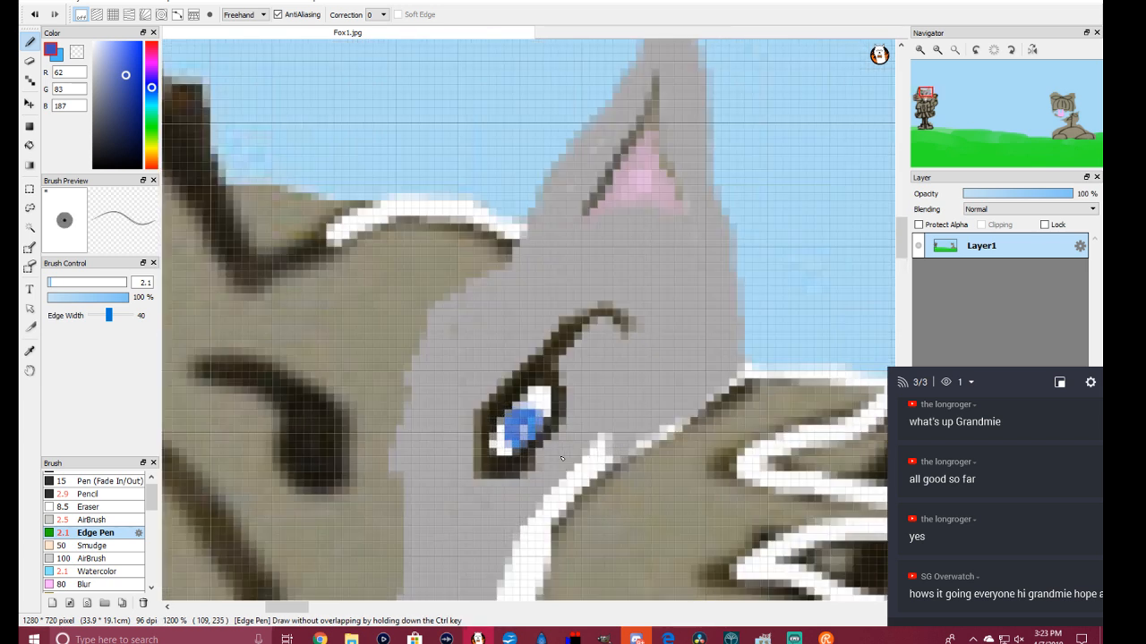
scroll(562, 458, "up", 1)
scroll(562, 459, "down", 1)
scroll(562, 459, "up", 1)
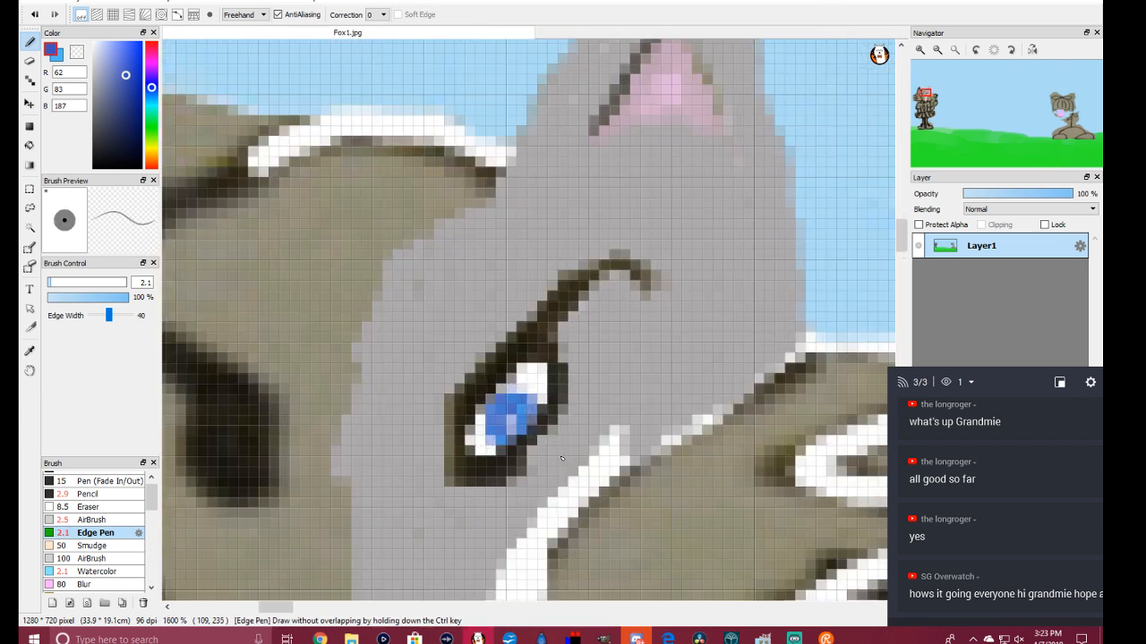
left_click(497, 433)
left_click(508, 429)
left_click(494, 418)
left_click(514, 405)
left_click(524, 405)
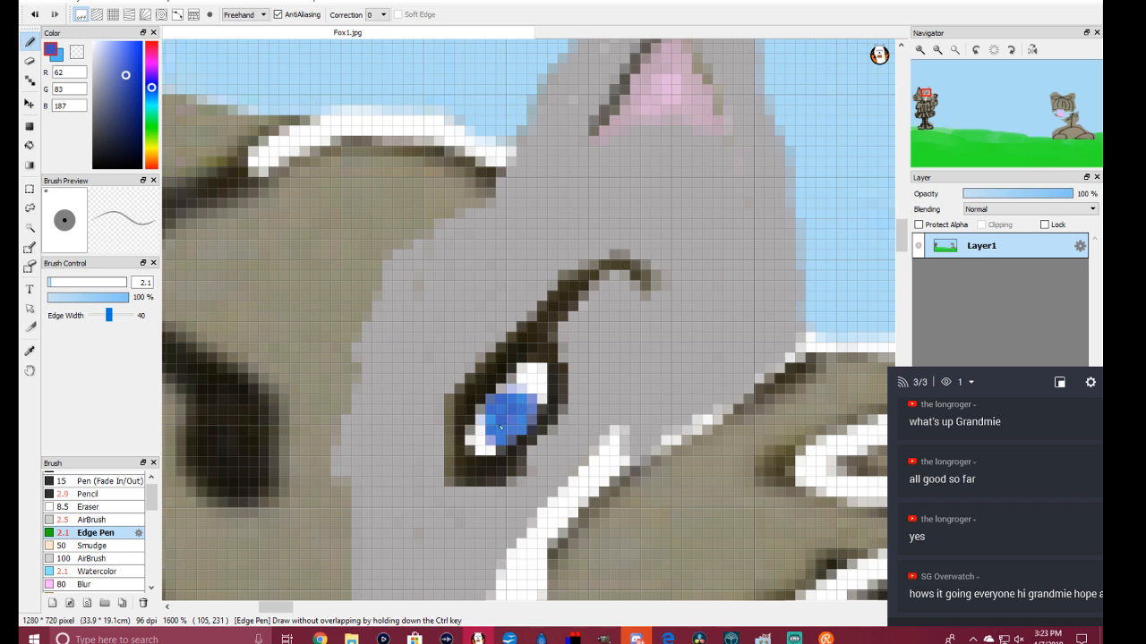
Step: Set the main brush colour to a dark navy, RGB 41, 45, 64
scroll(505, 445, "down", 5)
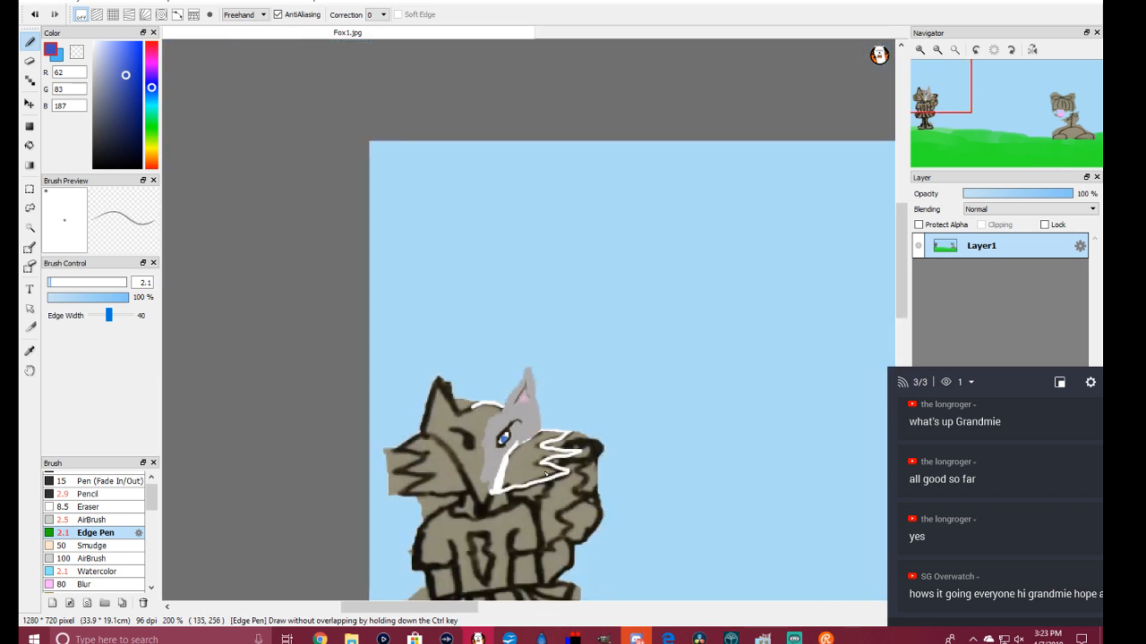
scroll(545, 473, "up", 5)
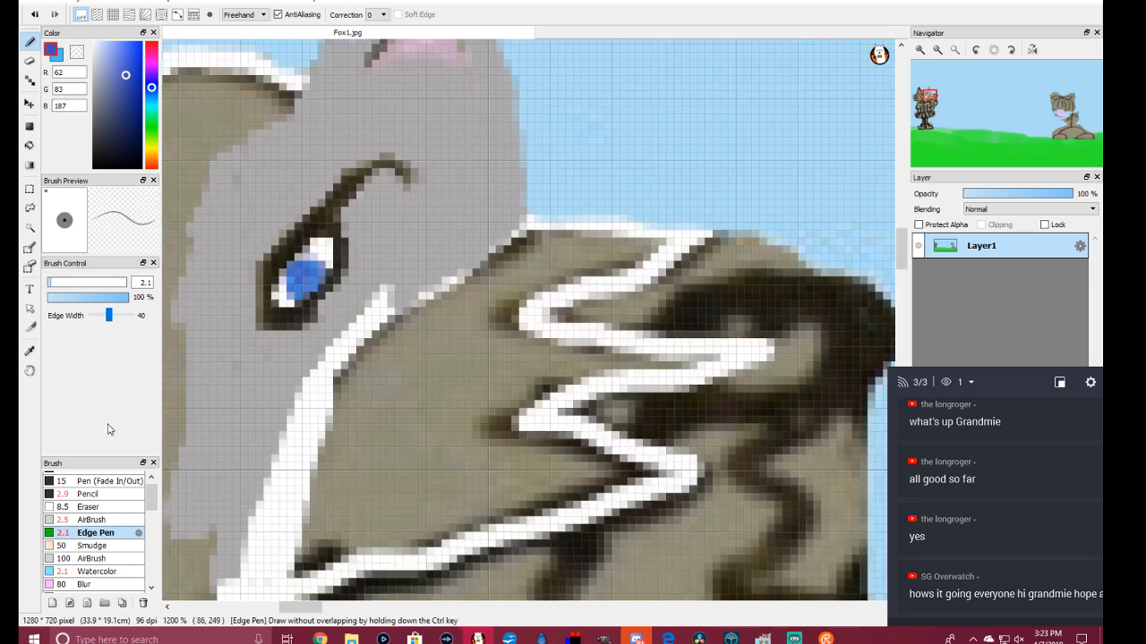
left_click(30, 351)
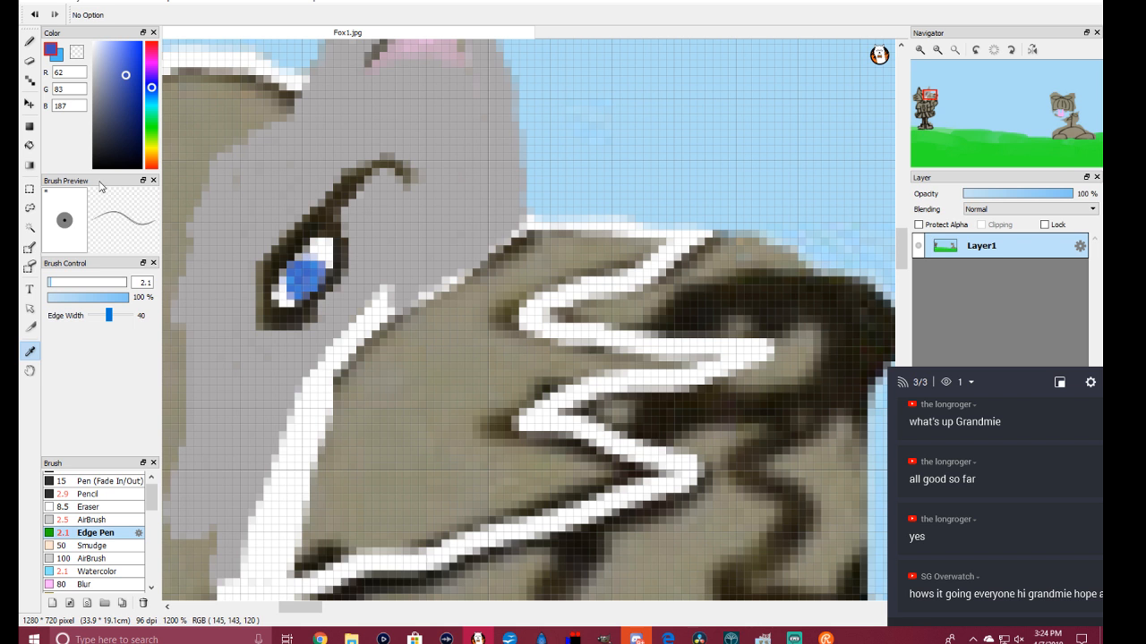
left_click(30, 41)
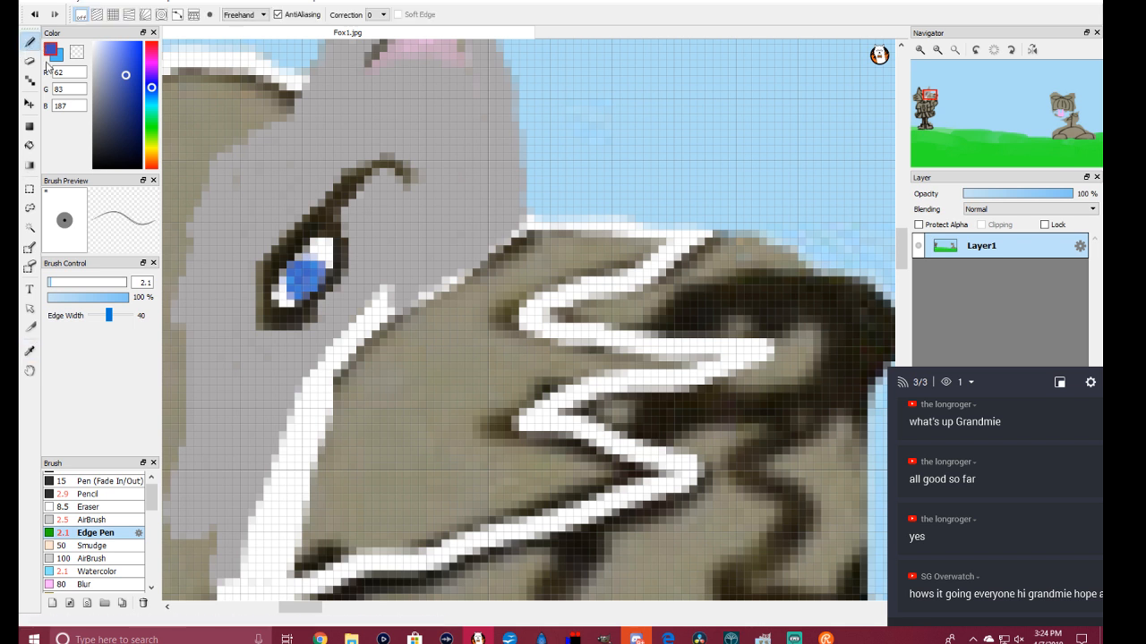
left_click(110, 138)
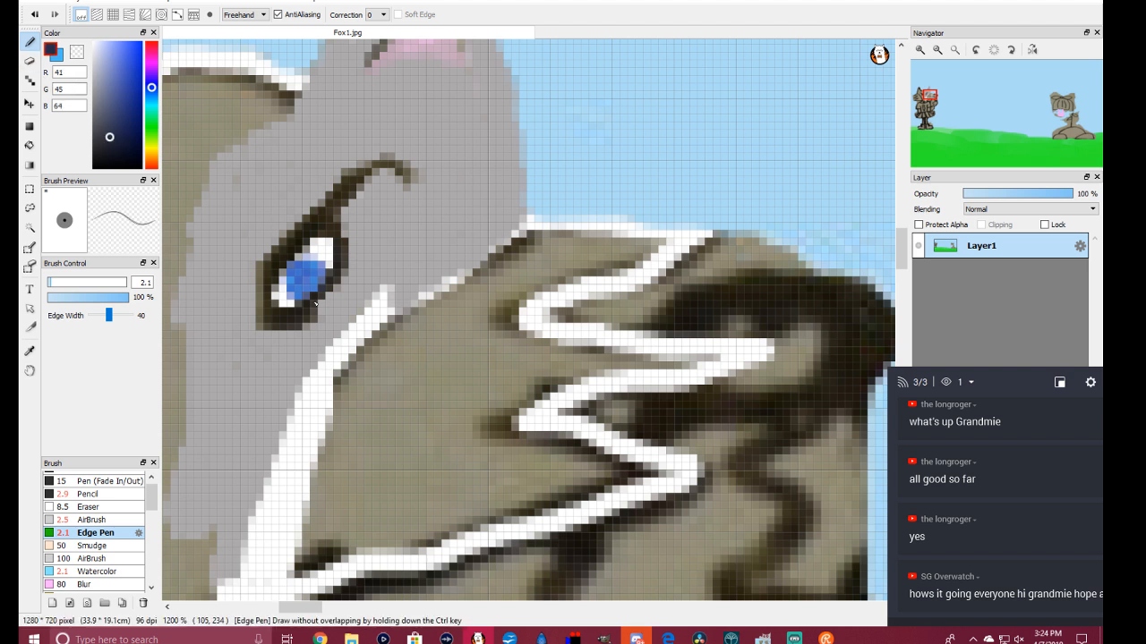
Step: Dab a dark pupil into the lower part of the iris with the Edge Pen and darken it with the 2.5 AirBrush
scroll(315, 304, "up", 1)
left_click(306, 279)
left_click(310, 283)
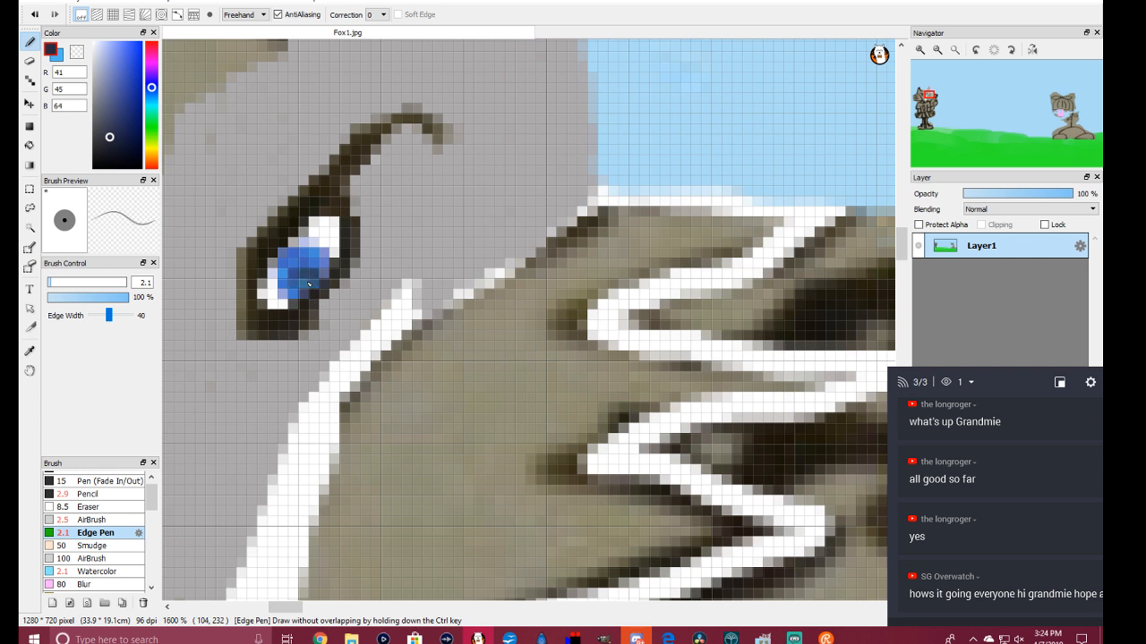
left_click(304, 283)
left_click(301, 286)
left_click(102, 523)
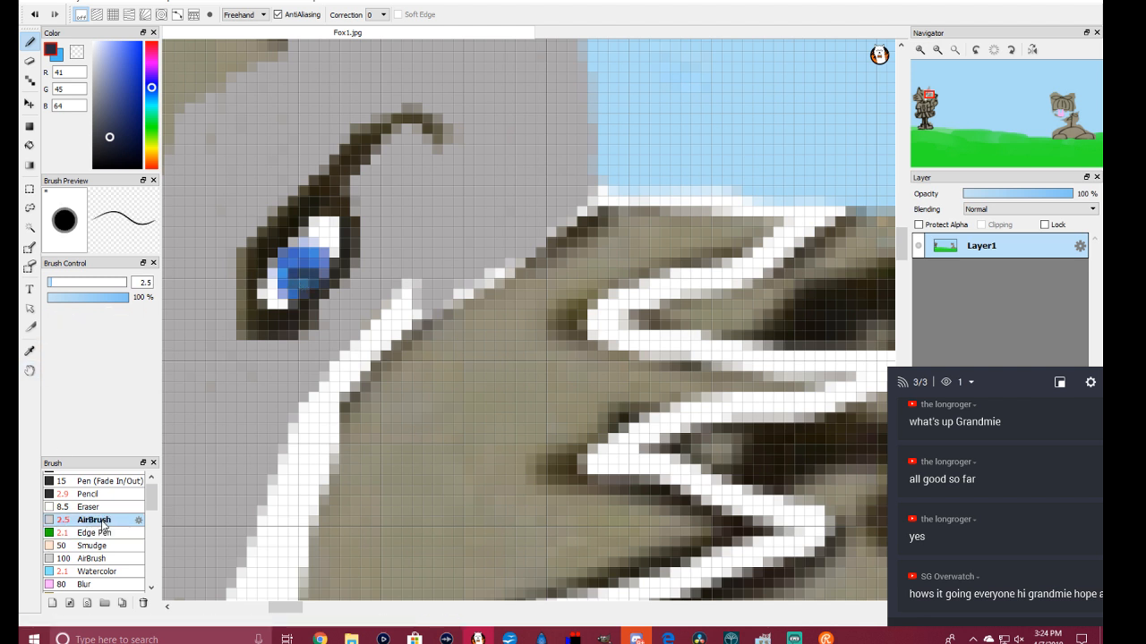
left_click(308, 283)
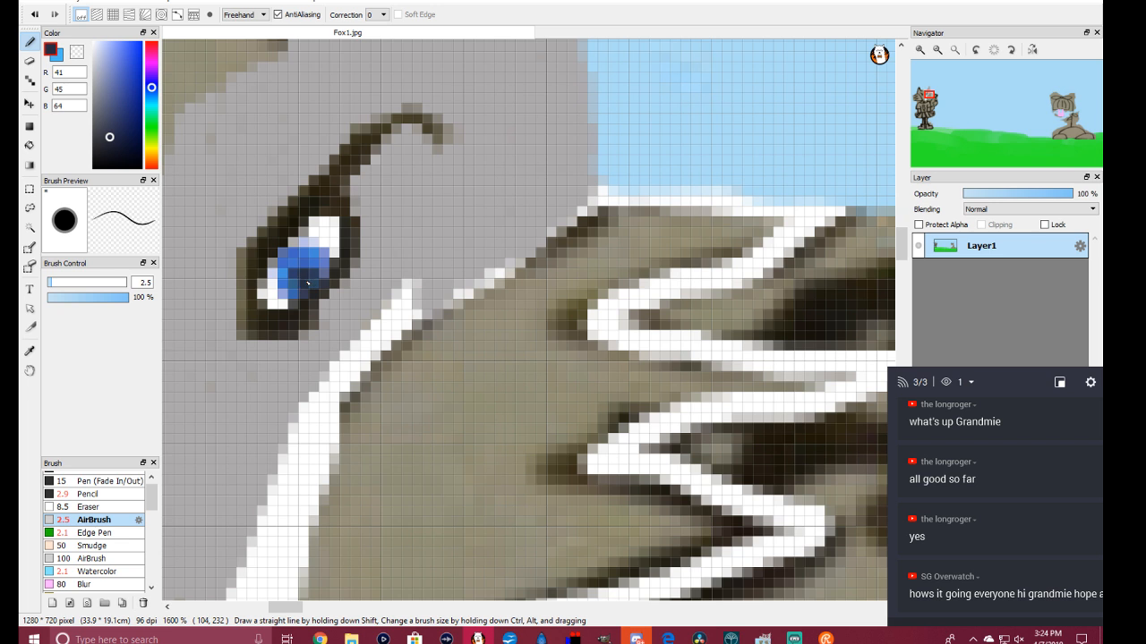
Step: Sample the grey of the fox's face, RGB 172, 169, 171, as the colour for the 2.5 AirBrush
scroll(379, 342, "down", 4)
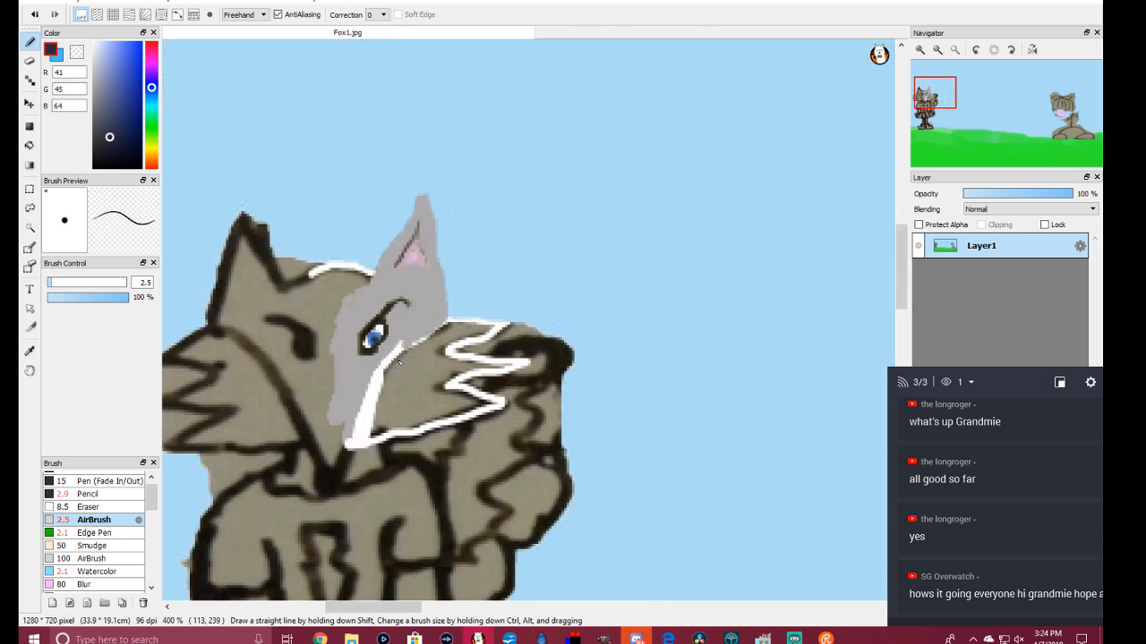
scroll(400, 362, "up", 1)
scroll(418, 433, "down", 2)
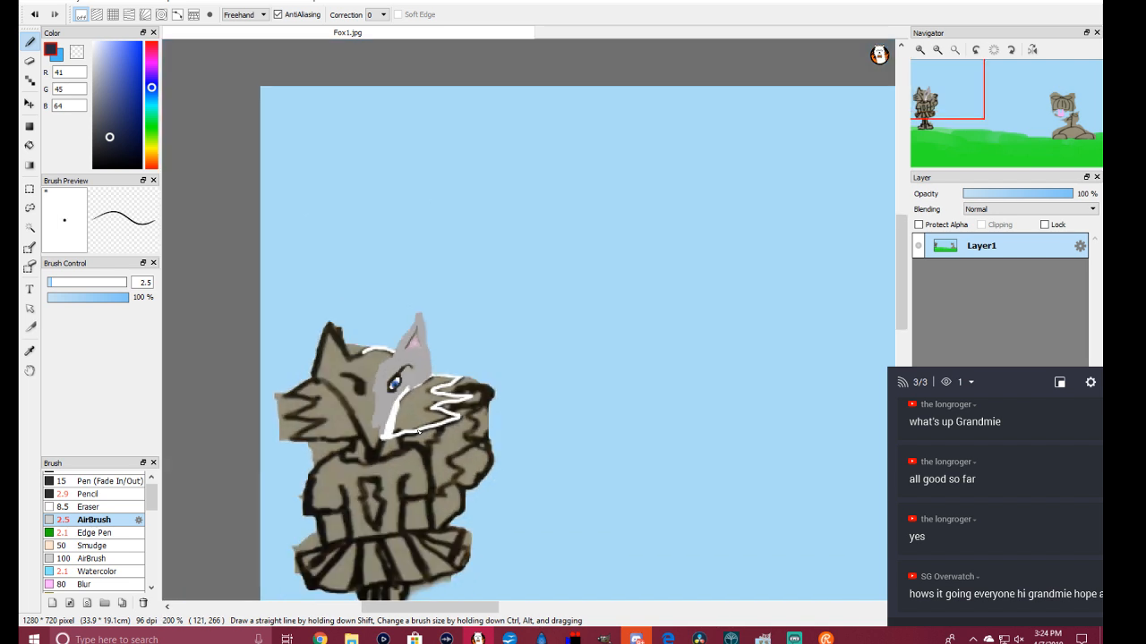
scroll(418, 432, "up", 3)
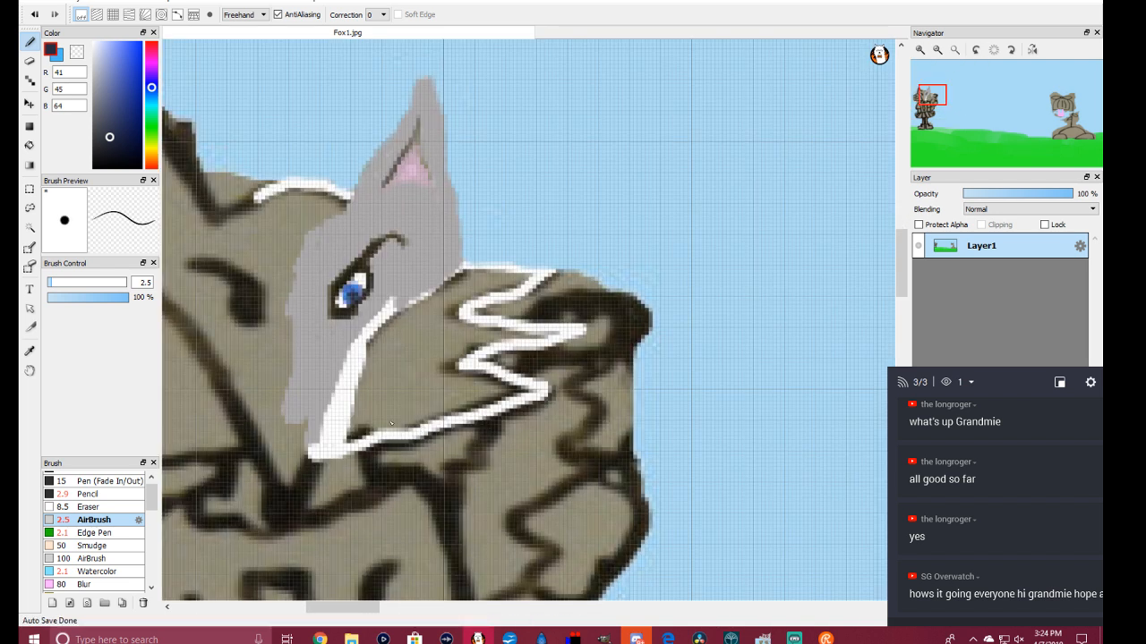
left_click(30, 351)
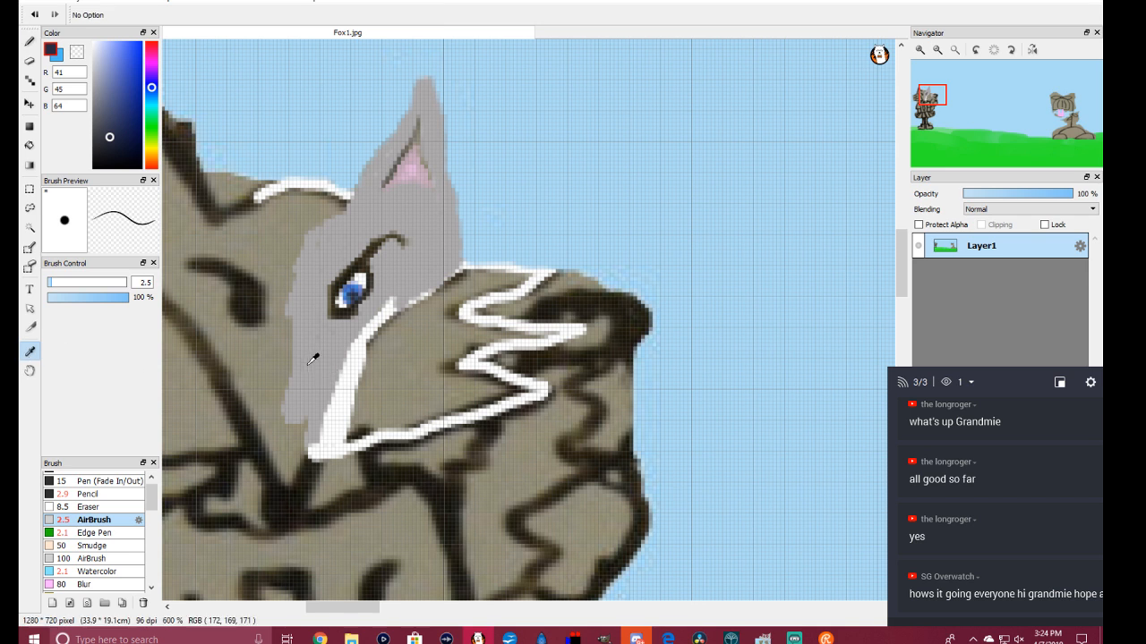
left_click(326, 348)
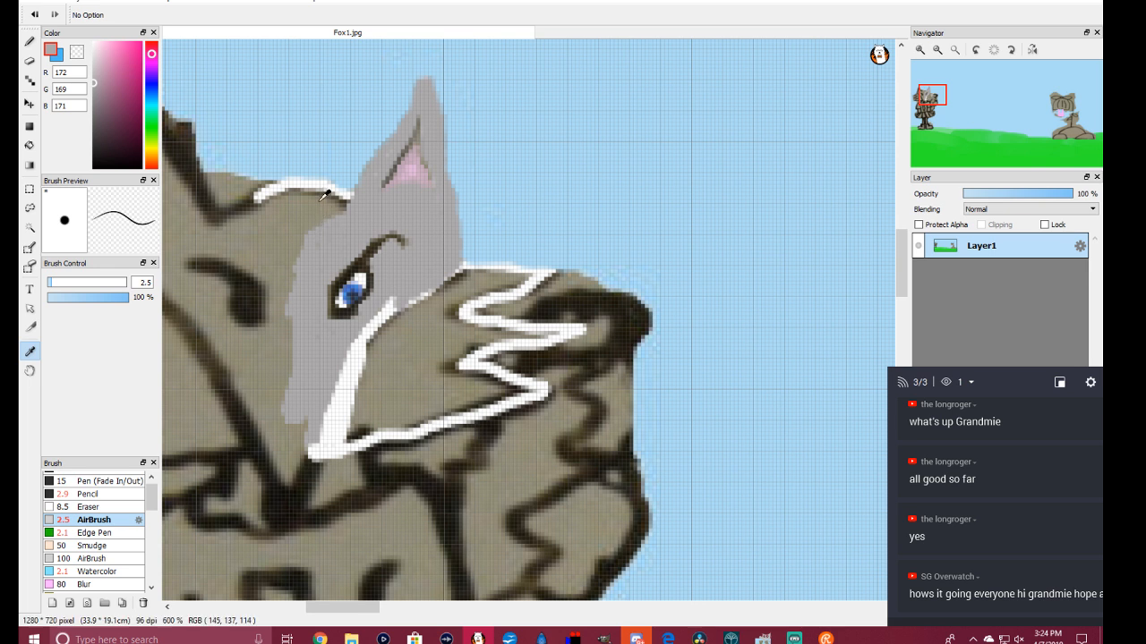
left_click(30, 42)
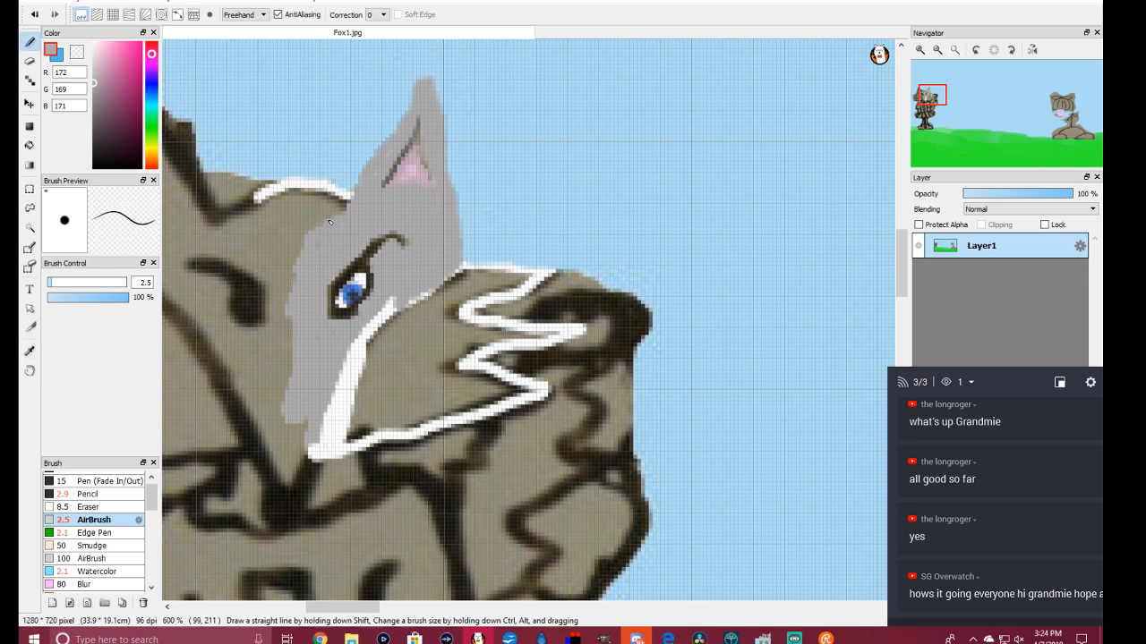
Step: Paint grey over the white line along the top of the fox's head between the ears with the 2.5 AirBrush
scroll(330, 222, "up", 2)
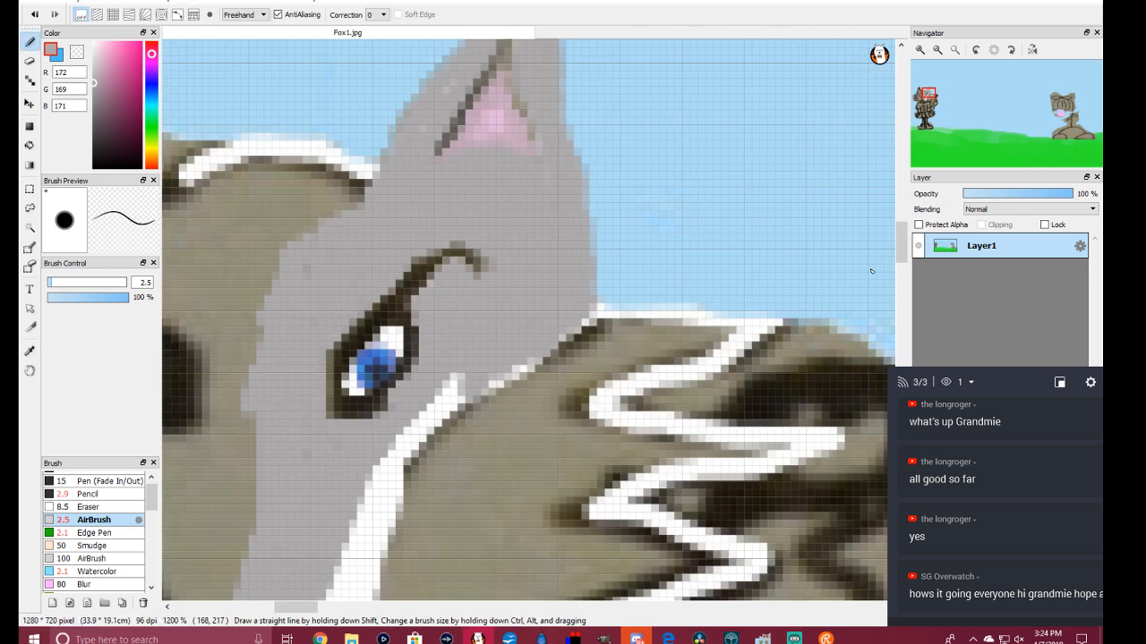
left_click_drag(904, 256, 903, 247)
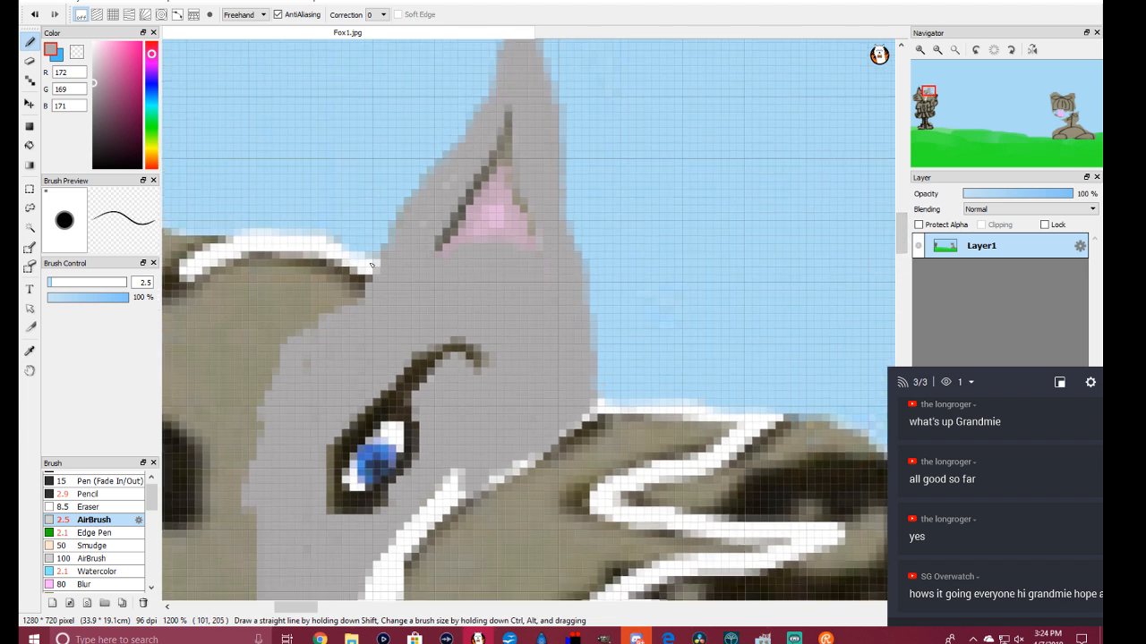
mouse_move(371, 266)
left_mouse_down()
mouse_move(326, 245)
mouse_move(253, 238)
mouse_move(183, 268)
left_mouse_up()
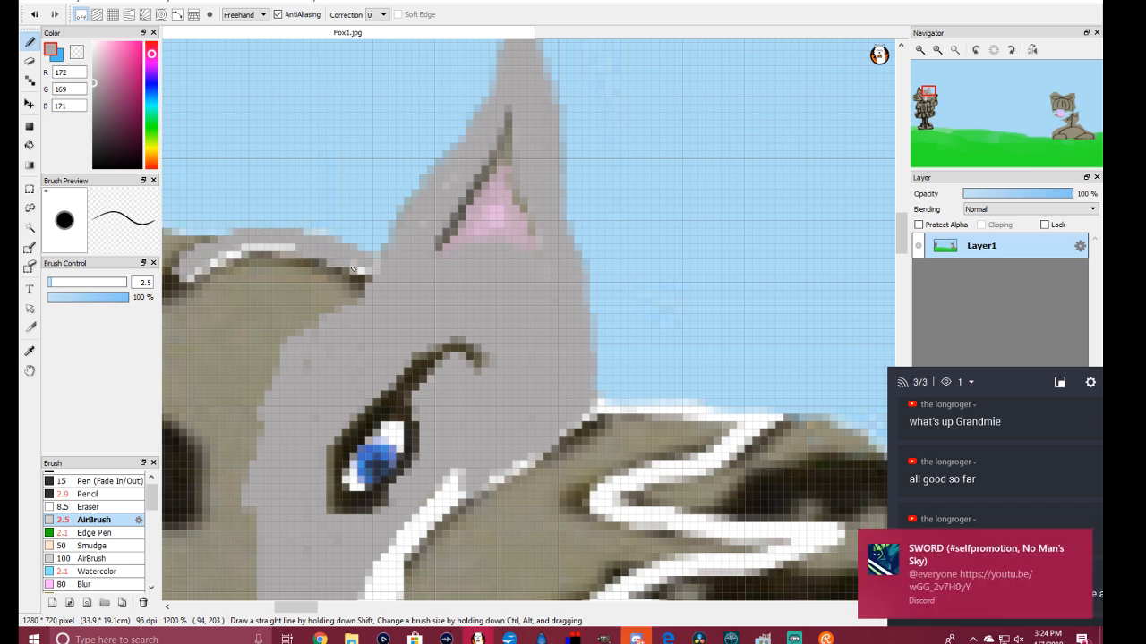
left_click_drag(282, 245, 205, 271)
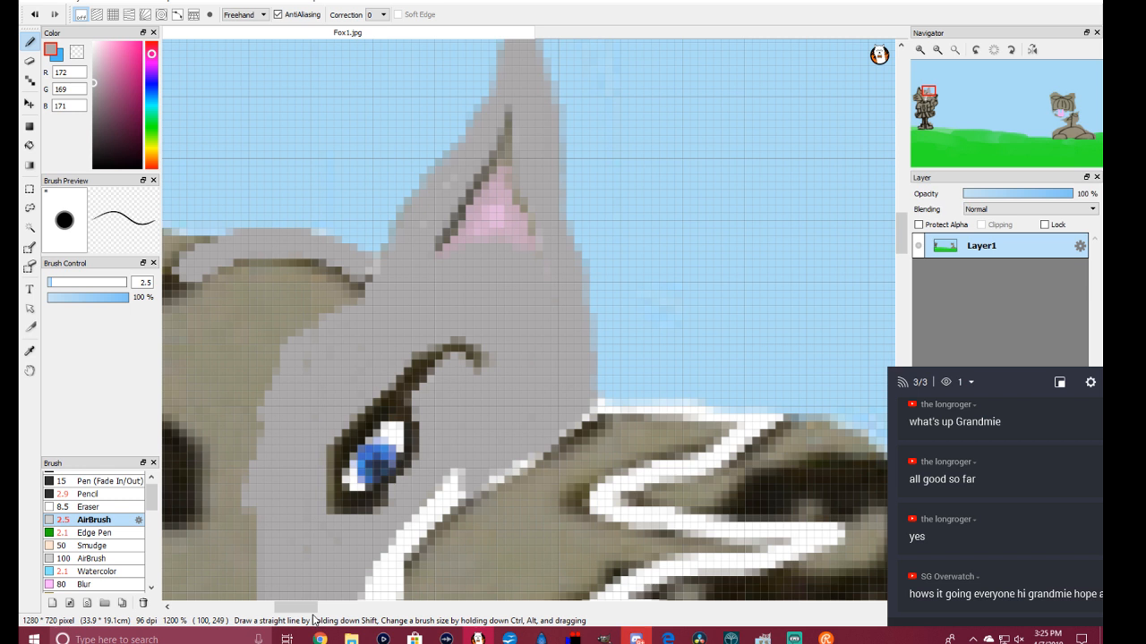
Step: Extend the grey band from the head top up and around both edges of the left-hand ear
left_click_drag(308, 607, 289, 608)
mouse_move(525, 285)
left_mouse_down()
mouse_move(456, 318)
mouse_move(345, 143)
mouse_move(320, 115)
mouse_move(294, 148)
left_mouse_up()
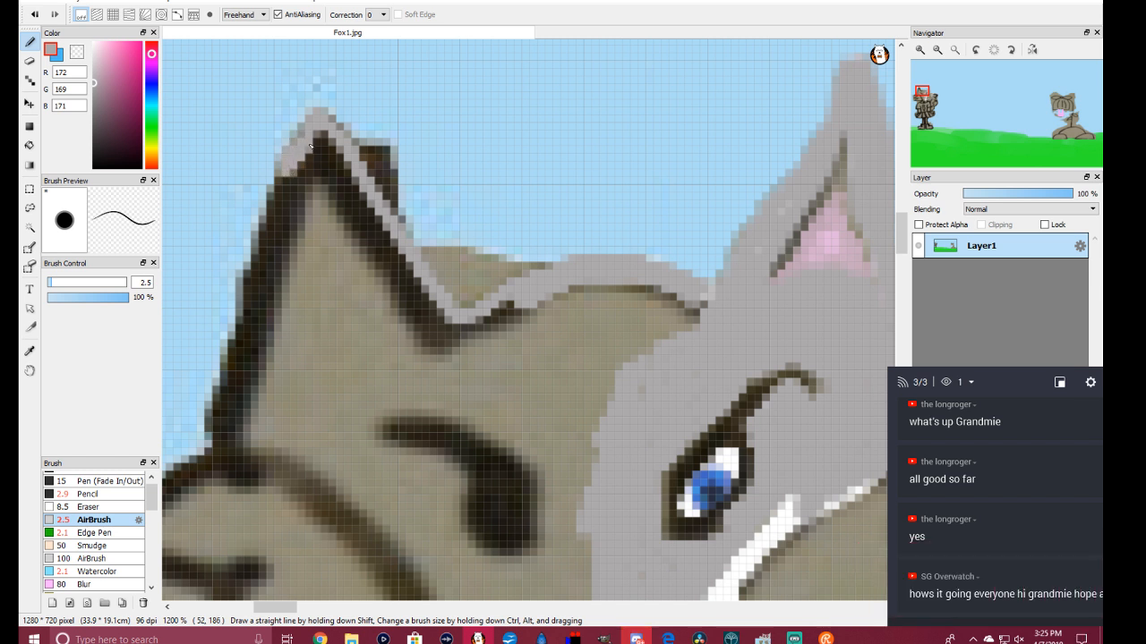
mouse_move(285, 175)
left_mouse_down()
mouse_move(259, 280)
mouse_move(211, 385)
mouse_move(203, 450)
mouse_move(228, 397)
mouse_move(205, 435)
mouse_move(222, 375)
left_mouse_up()
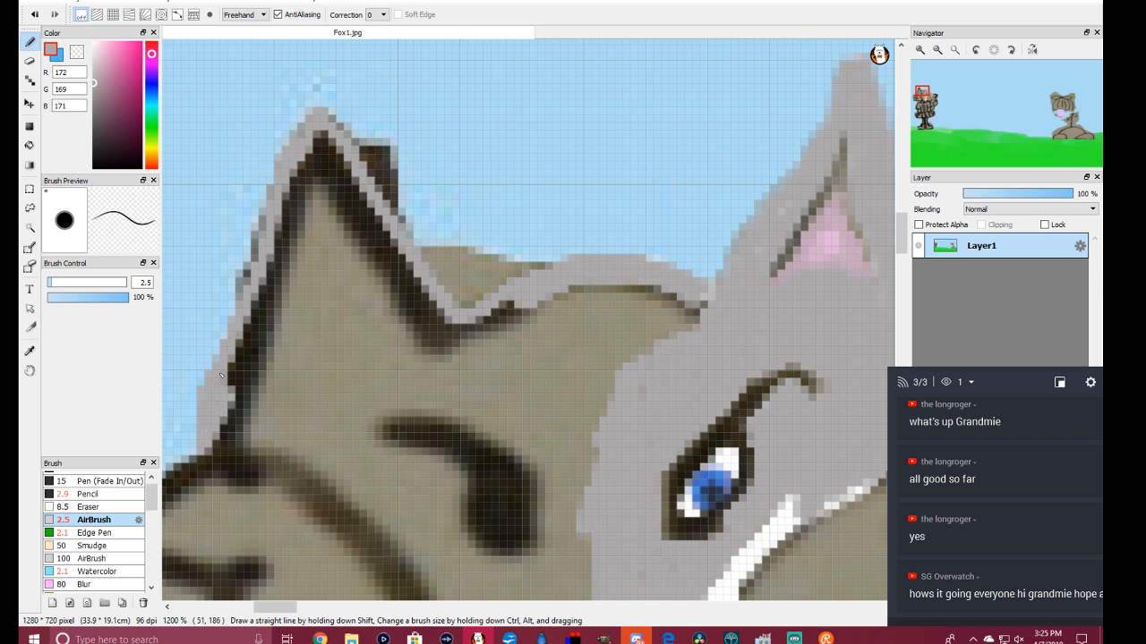
left_click_drag(233, 330, 286, 173)
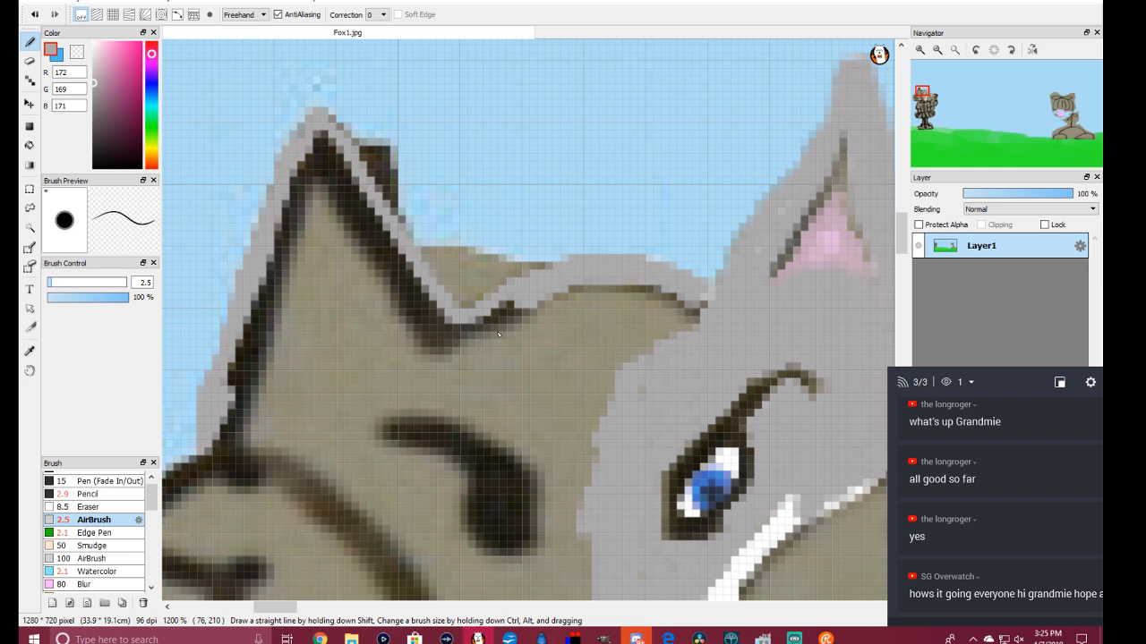
Step: Widen the grey band inward over the left-hand ear's dark outline, leaving only a thin dark line inside it
mouse_move(537, 308)
left_mouse_down()
mouse_move(463, 330)
mouse_move(430, 317)
mouse_move(338, 194)
mouse_move(321, 146)
mouse_move(431, 303)
mouse_move(393, 259)
left_mouse_up()
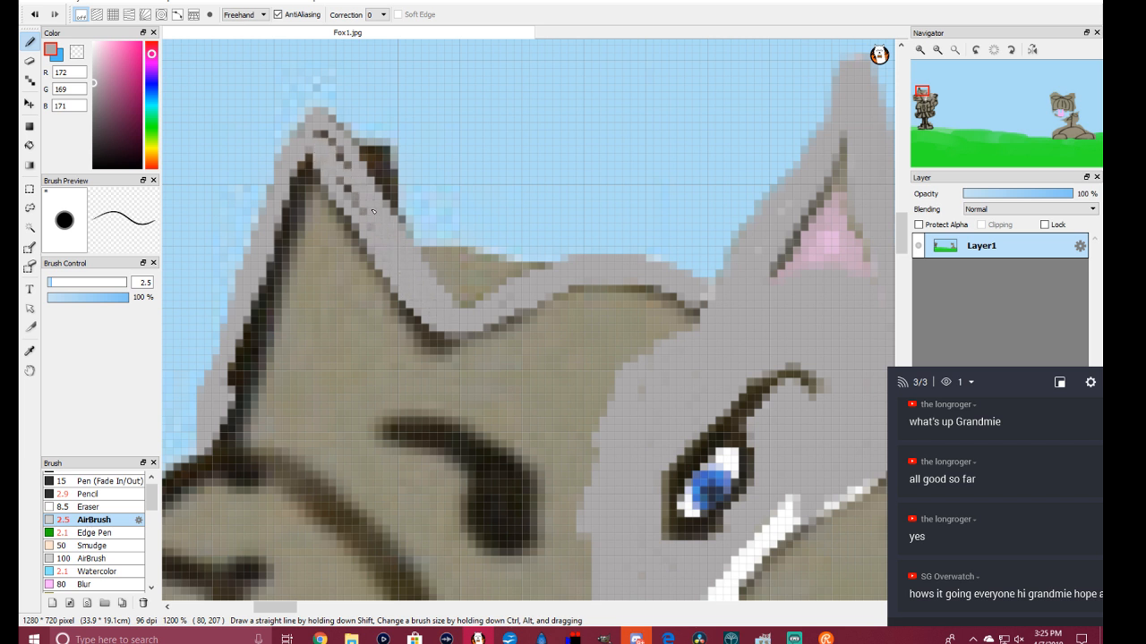
mouse_move(339, 166)
left_mouse_down()
mouse_move(326, 135)
mouse_move(360, 179)
mouse_move(317, 134)
mouse_move(368, 213)
left_mouse_up()
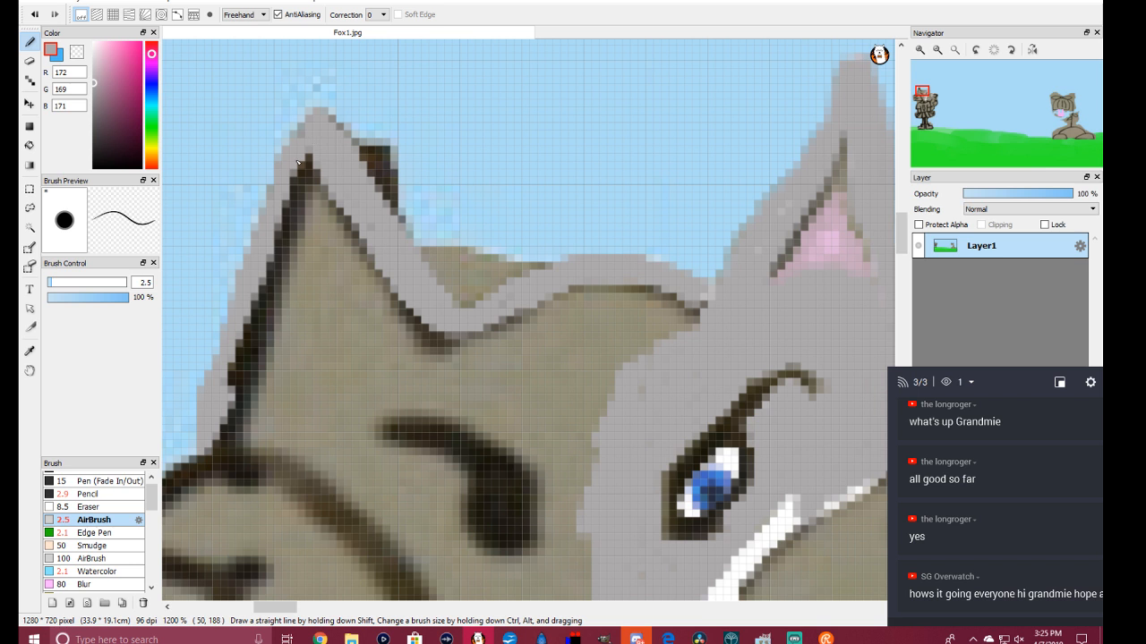
left_click_drag(302, 157, 267, 254)
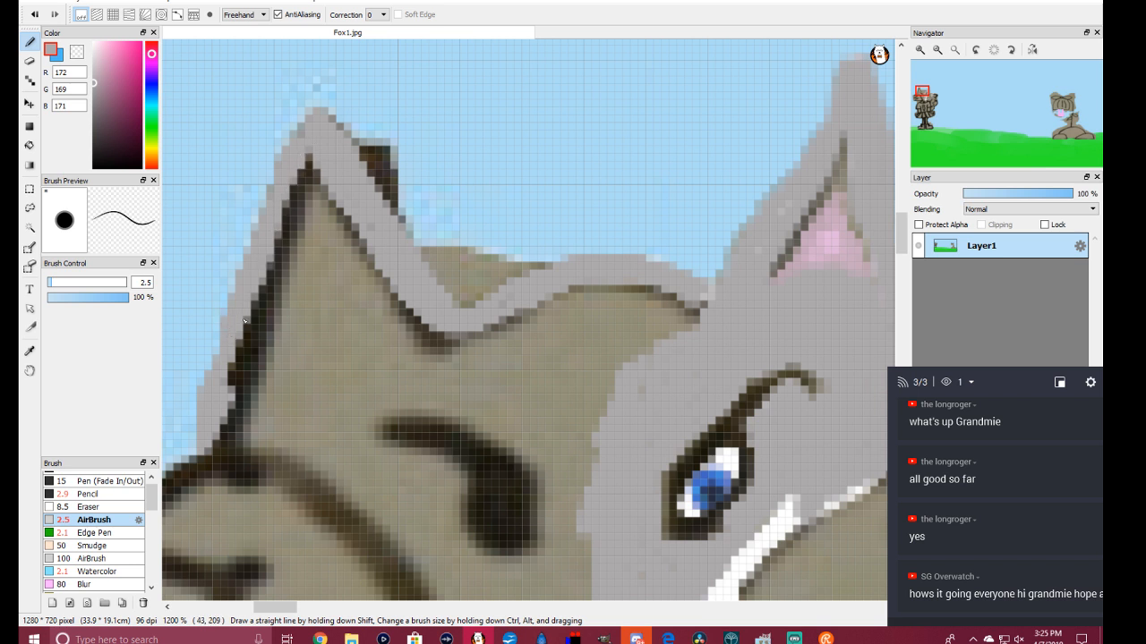
mouse_move(270, 268)
left_mouse_down()
mouse_move(225, 404)
mouse_move(258, 342)
mouse_move(234, 357)
mouse_move(266, 296)
mouse_move(297, 171)
left_mouse_up()
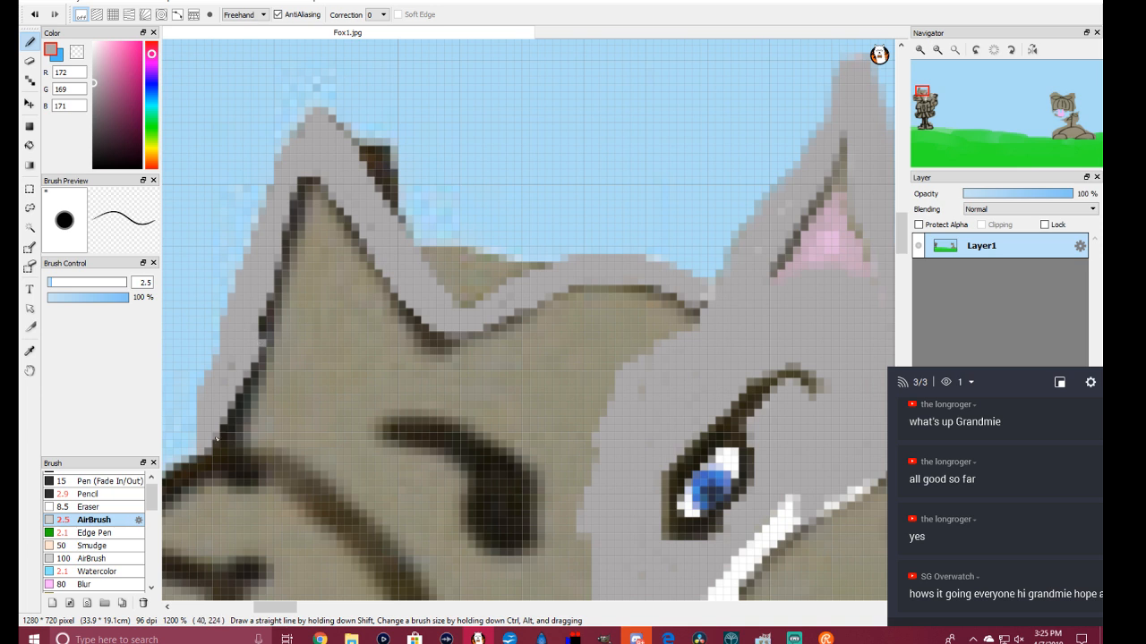
left_click_drag(238, 405, 227, 433)
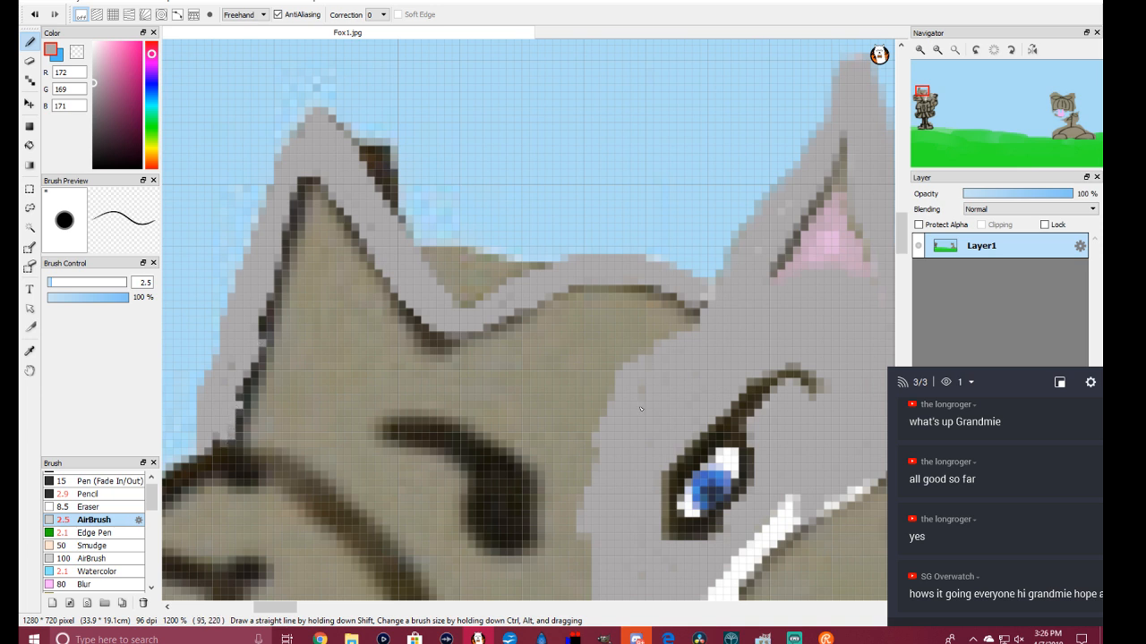
Step: Sample the sky blue, RGB 172, 219, 245, and paint over the brown wedge and most of the dark patch between the ears
scroll(640, 409, "down", 2)
scroll(639, 409, "up", 2)
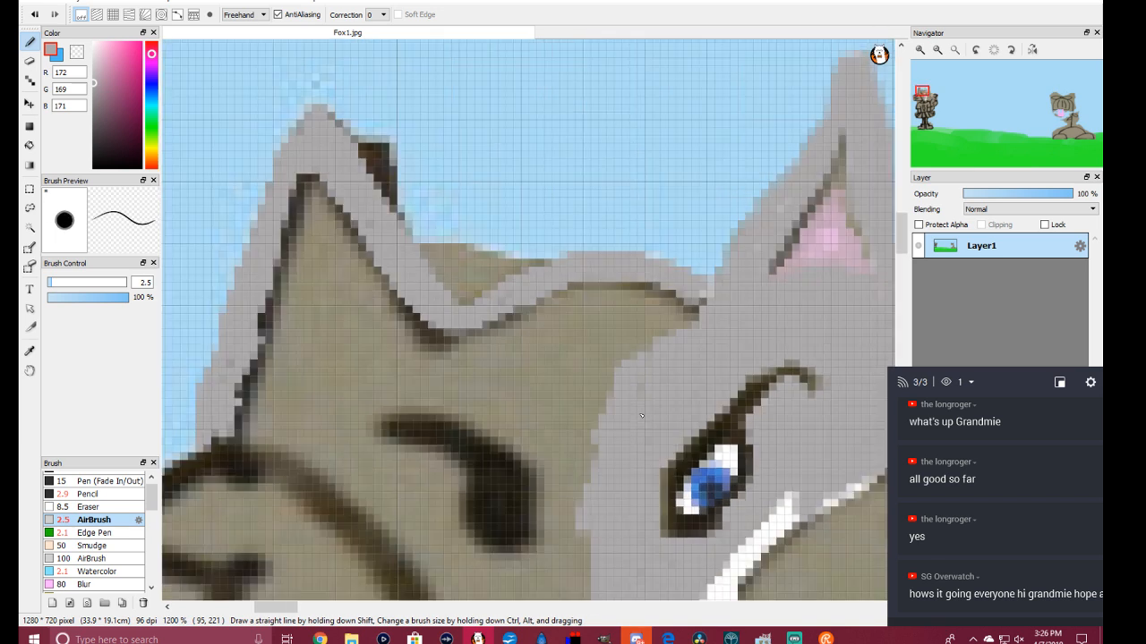
left_click(29, 351)
left_click(490, 98)
left_click(30, 41)
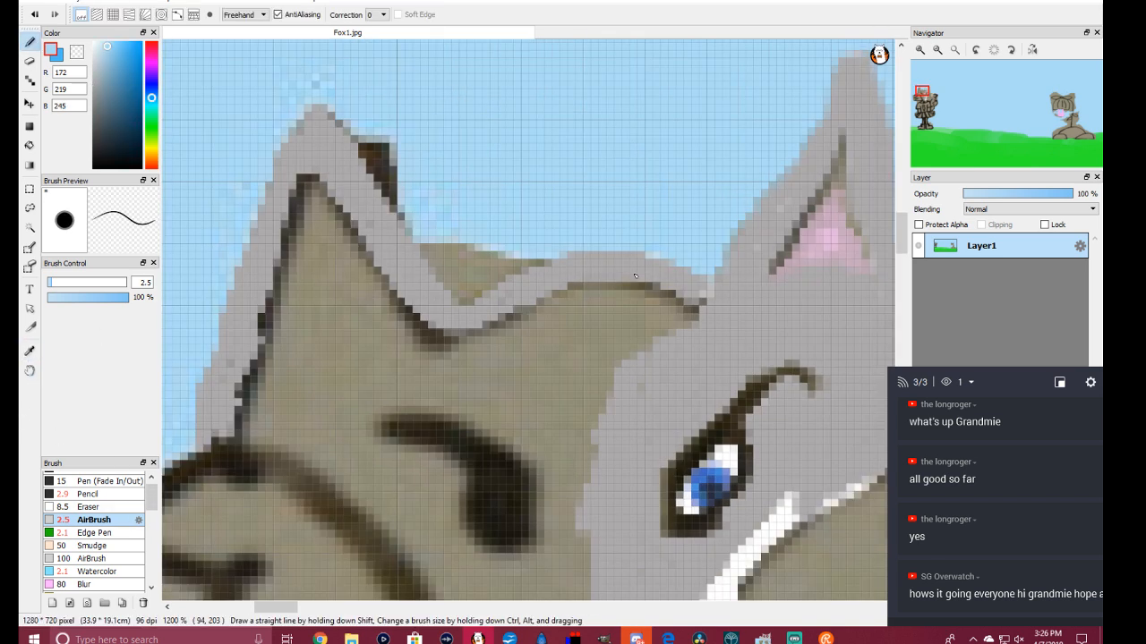
scroll(579, 213, "up", 1)
scroll(579, 213, "up", 1)
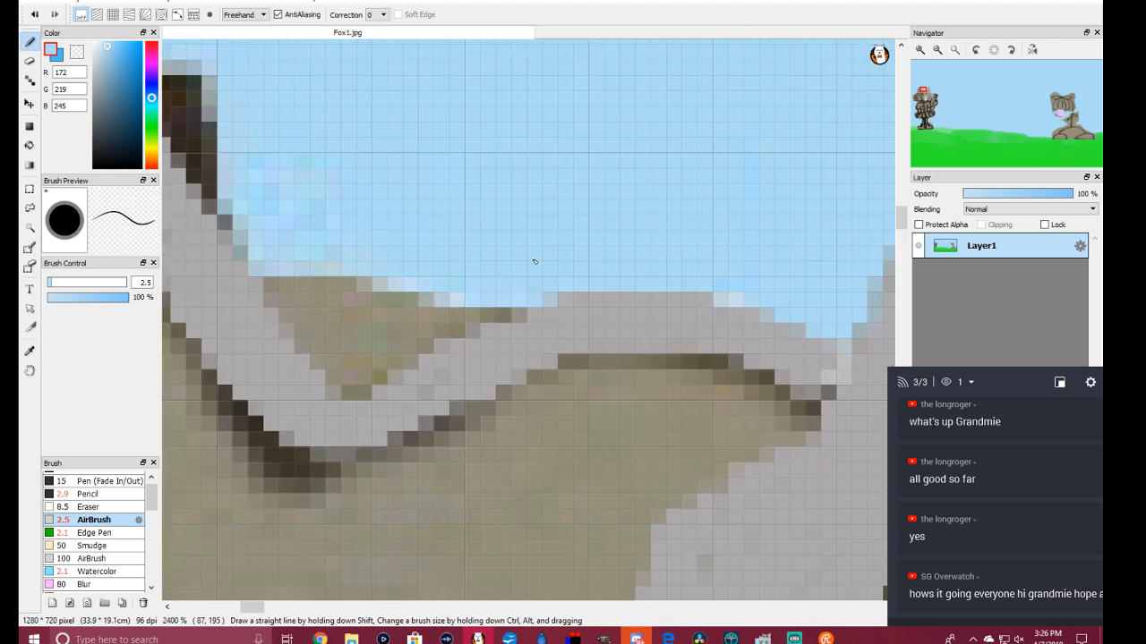
mouse_move(528, 295)
left_mouse_down()
mouse_move(345, 386)
mouse_move(265, 285)
mouse_move(316, 209)
mouse_move(262, 282)
mouse_move(357, 276)
mouse_move(417, 284)
mouse_move(437, 310)
mouse_move(460, 303)
mouse_move(382, 355)
mouse_move(348, 355)
mouse_move(423, 306)
mouse_move(411, 289)
mouse_move(358, 338)
mouse_move(343, 333)
mouse_move(373, 285)
mouse_move(326, 328)
mouse_move(308, 305)
mouse_move(312, 274)
left_mouse_up()
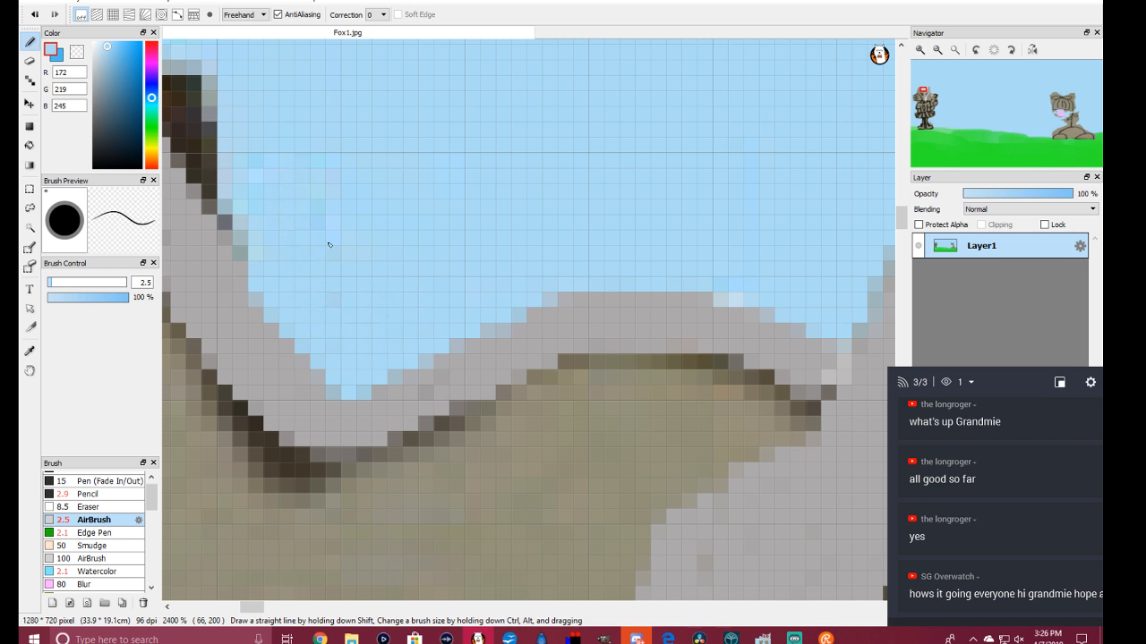
mouse_move(267, 205)
left_mouse_down()
mouse_move(231, 237)
mouse_move(200, 193)
mouse_move(188, 143)
mouse_move(198, 77)
mouse_move(226, 179)
mouse_move(215, 118)
left_mouse_up()
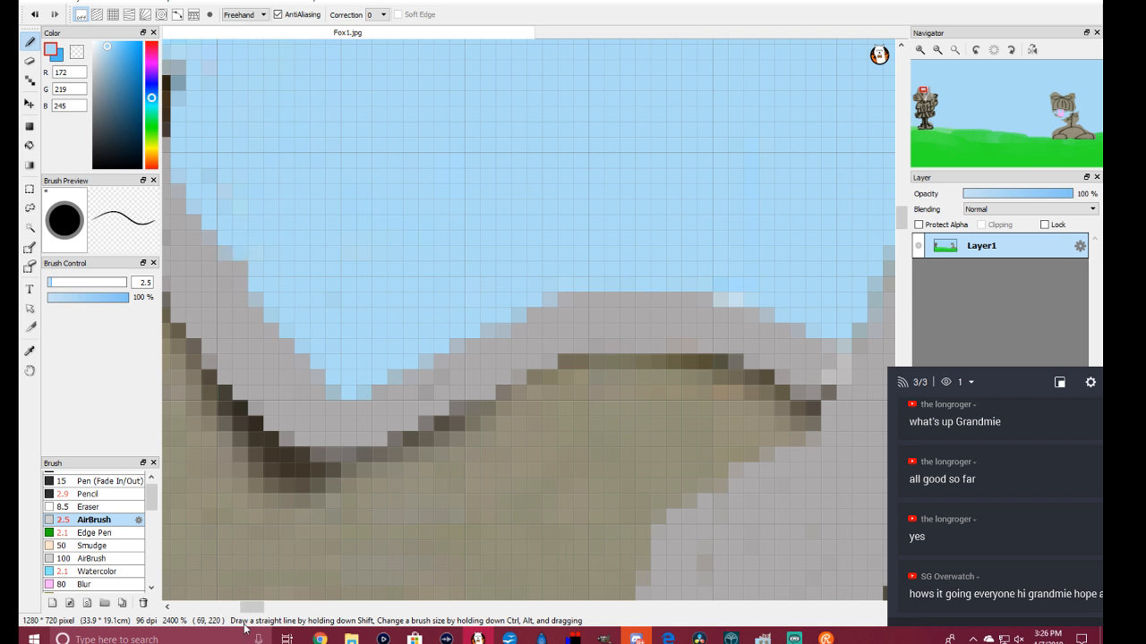
Step: Paint out the remaining dark fragment and discoloured pixels around the left-hand ear's tip with the sky blue
left_click_drag(256, 612, 245, 613)
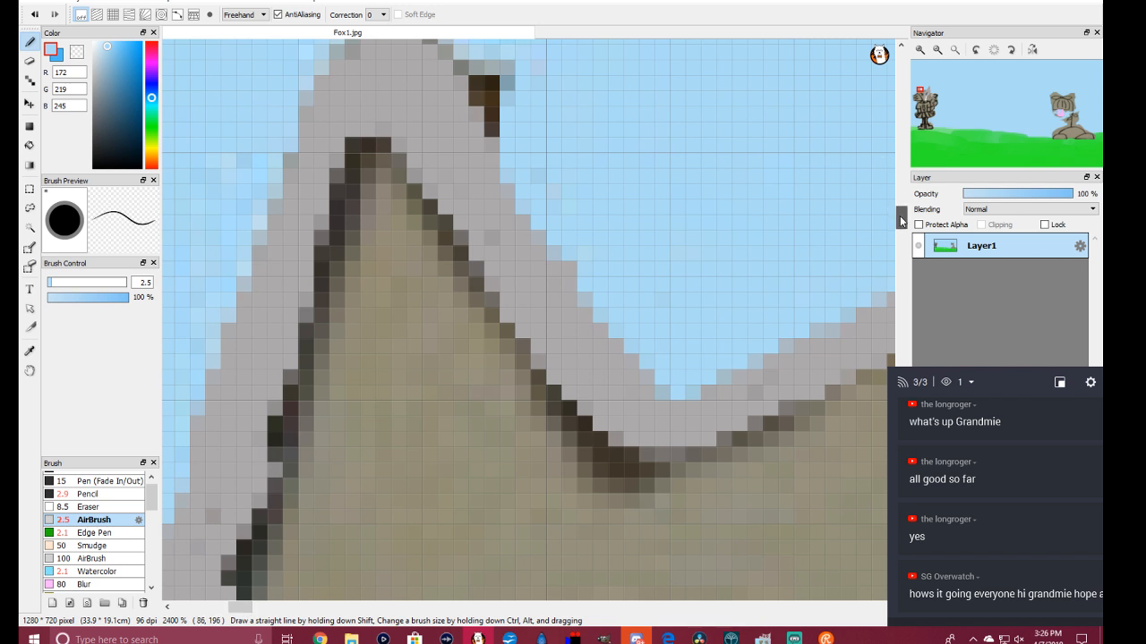
scroll(900, 215, "up", 3)
mouse_move(436, 136)
left_mouse_down()
mouse_move(526, 237)
mouse_move(534, 252)
mouse_move(520, 258)
mouse_move(503, 218)
mouse_move(527, 192)
left_mouse_up()
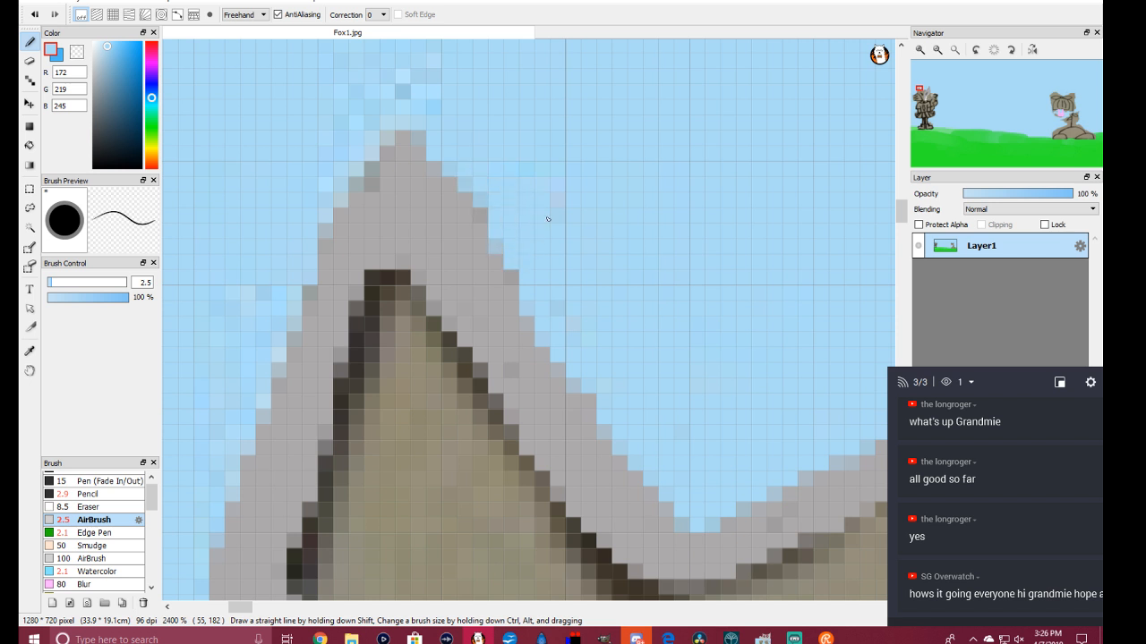
left_click_drag(521, 269, 541, 258)
left_click_drag(350, 184, 352, 176)
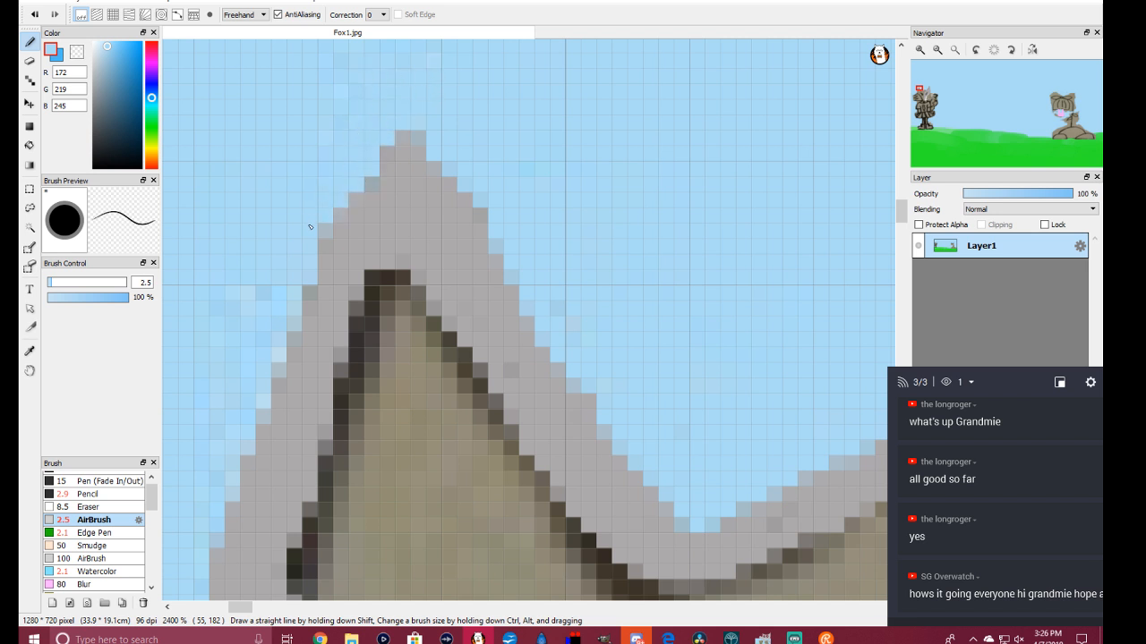
left_click_drag(317, 233, 326, 233)
Step: Sample white from the cheek stripe and erase the dark inside of the left-hand eye to white with the 2.5 eraser, keeping a dark rim
scroll(843, 224, "down", 3)
left_click_drag(286, 605, 316, 612)
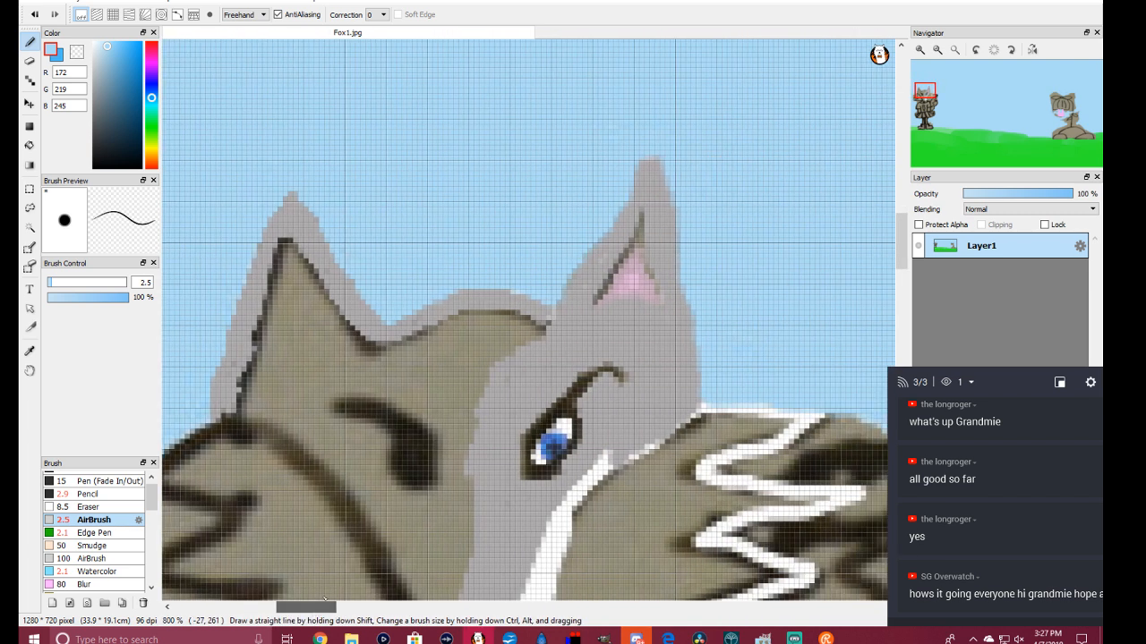
scroll(453, 467, "up", 1)
scroll(457, 469, "down", 4)
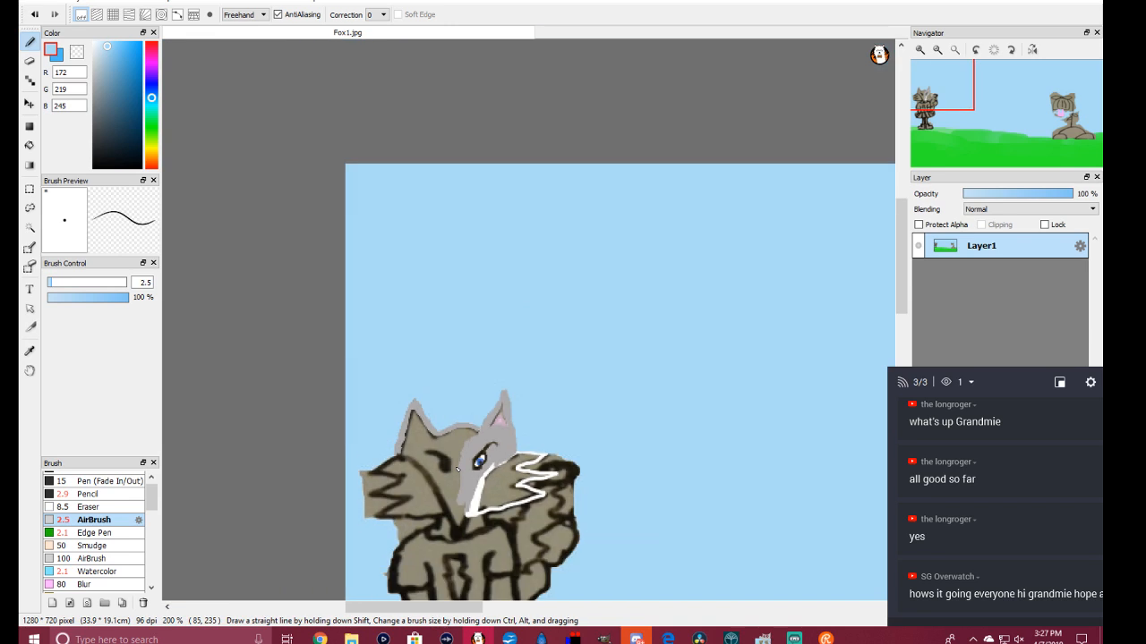
scroll(456, 469, "up", 1)
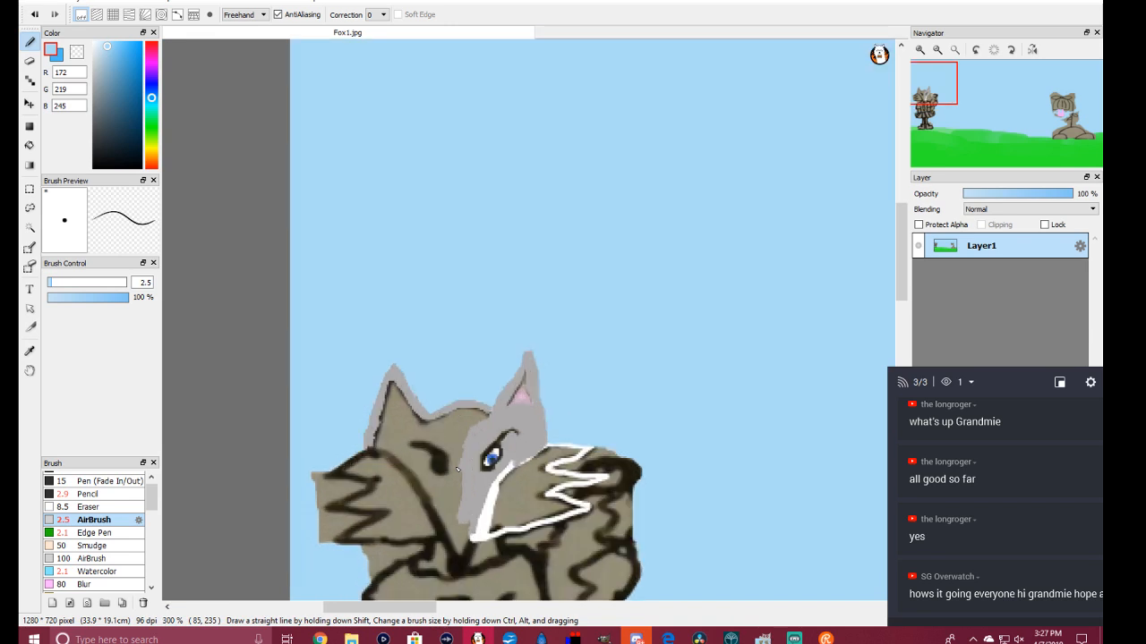
scroll(457, 469, "up", 1)
scroll(456, 469, "up", 2)
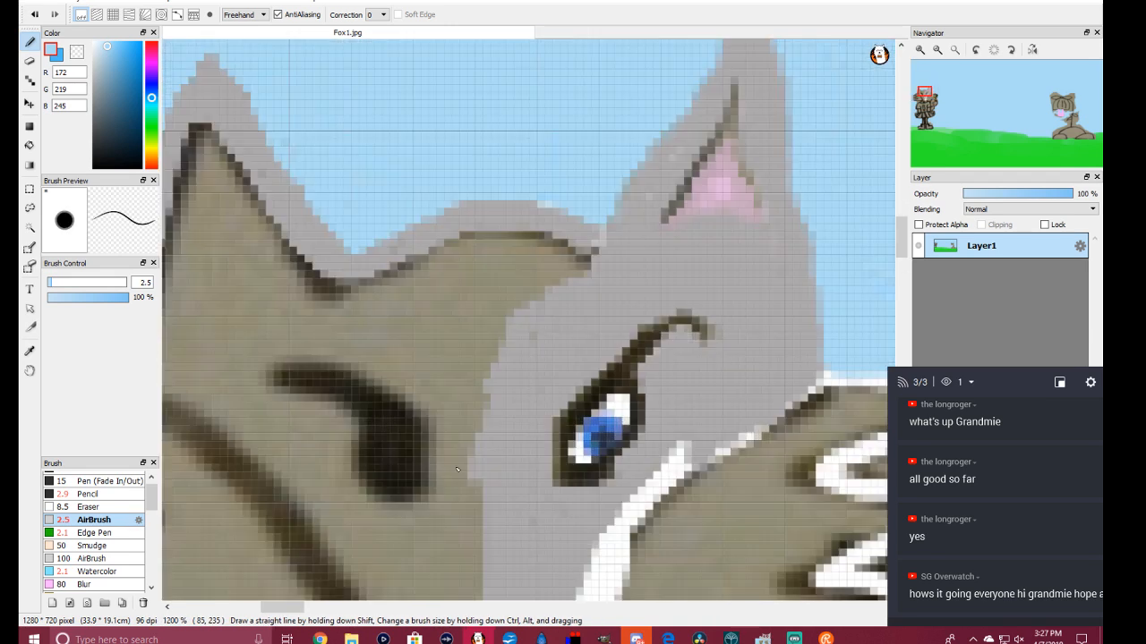
left_click(30, 351)
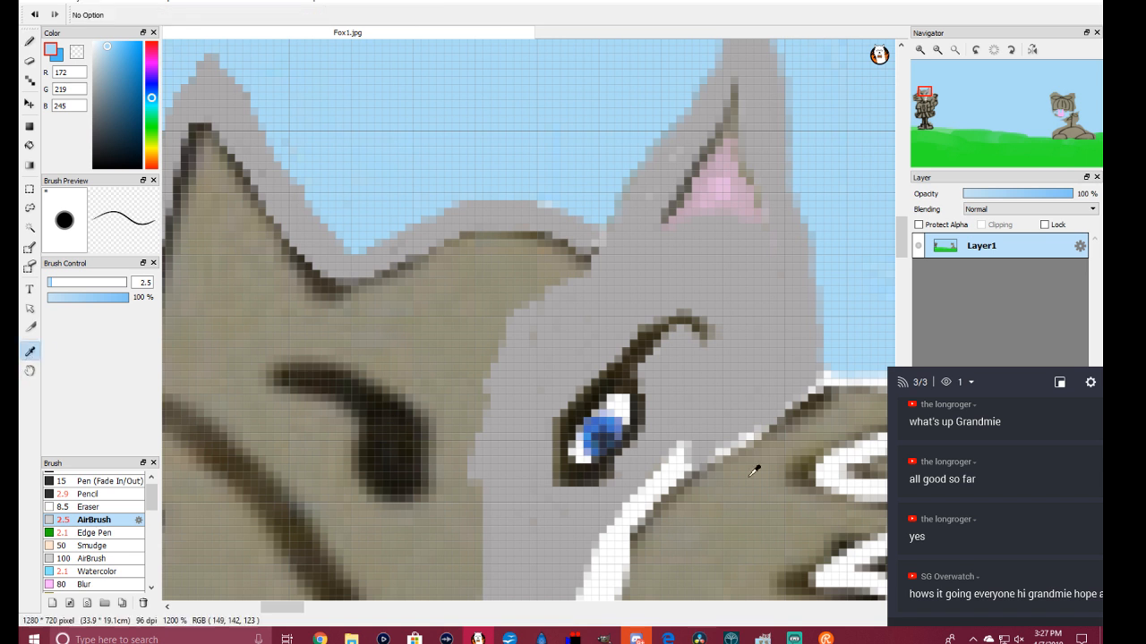
left_click(619, 544)
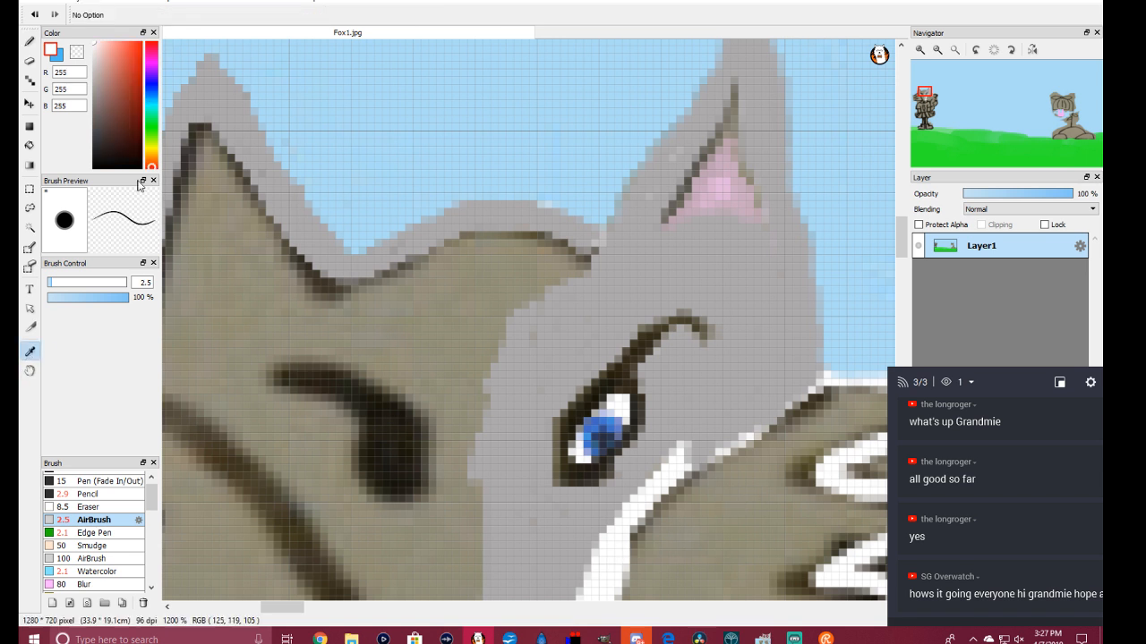
left_click(33, 61)
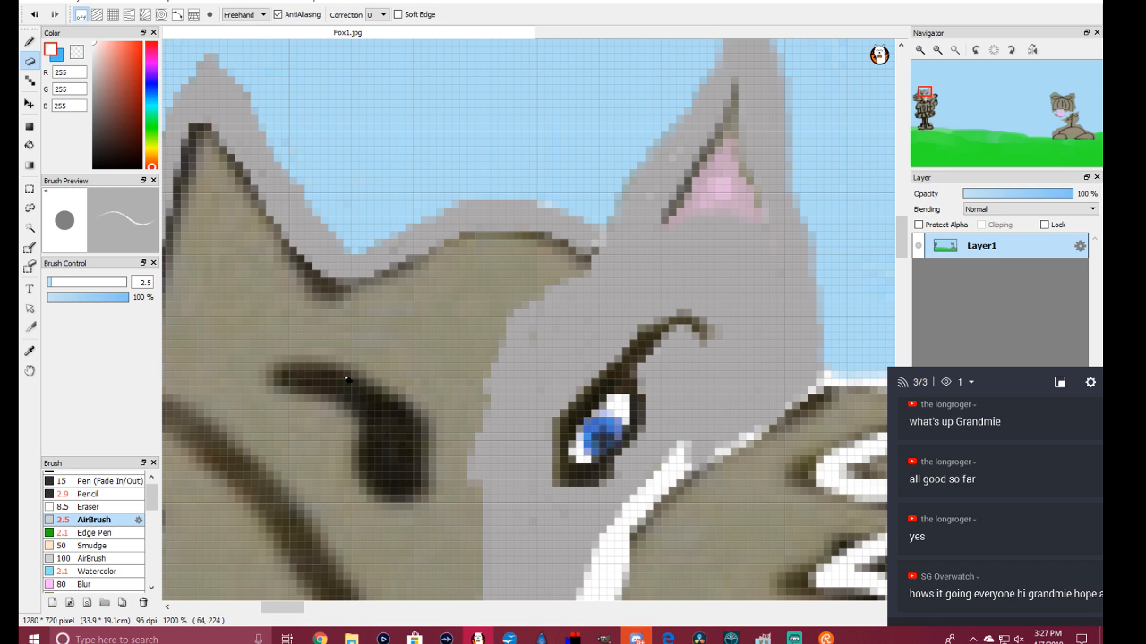
mouse_move(379, 420)
left_mouse_down()
mouse_move(408, 467)
mouse_move(386, 463)
mouse_move(367, 422)
mouse_move(396, 450)
left_mouse_up()
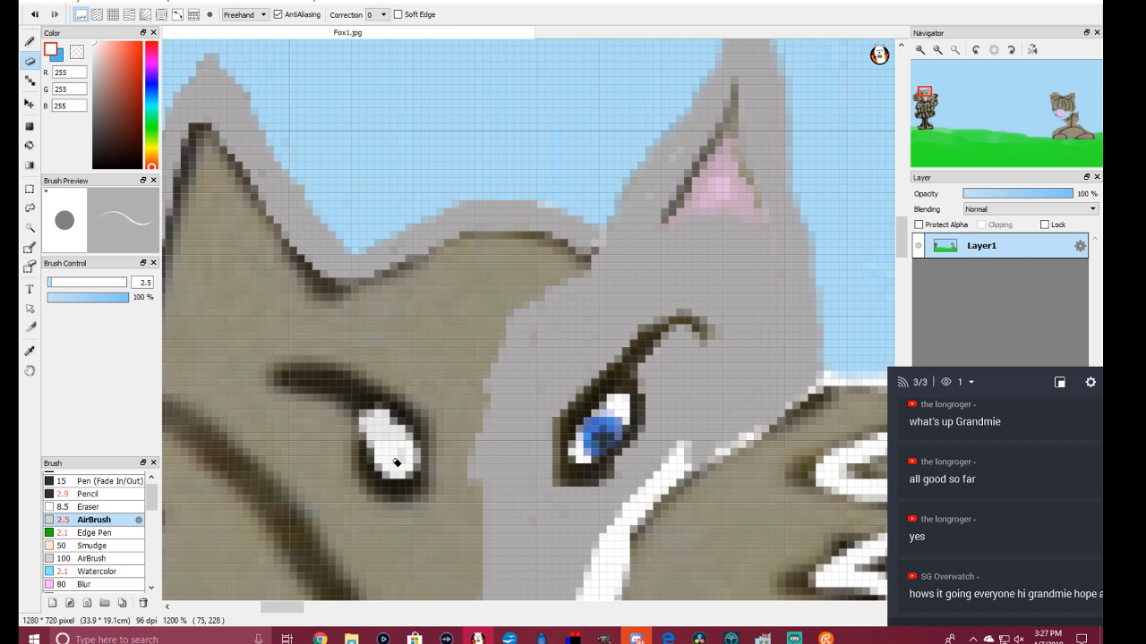
Step: Sample the left-hand brow's dark colour, RGB 36, 34, 22, and erase the thick brow stroke beside the eye
left_click(29, 42)
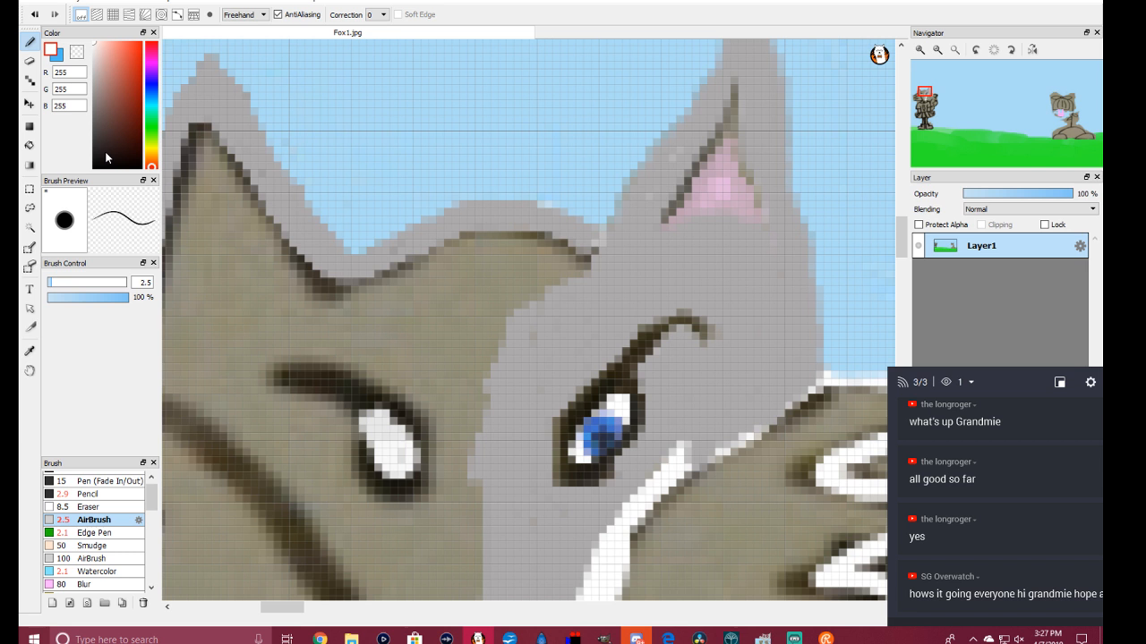
left_click(30, 350)
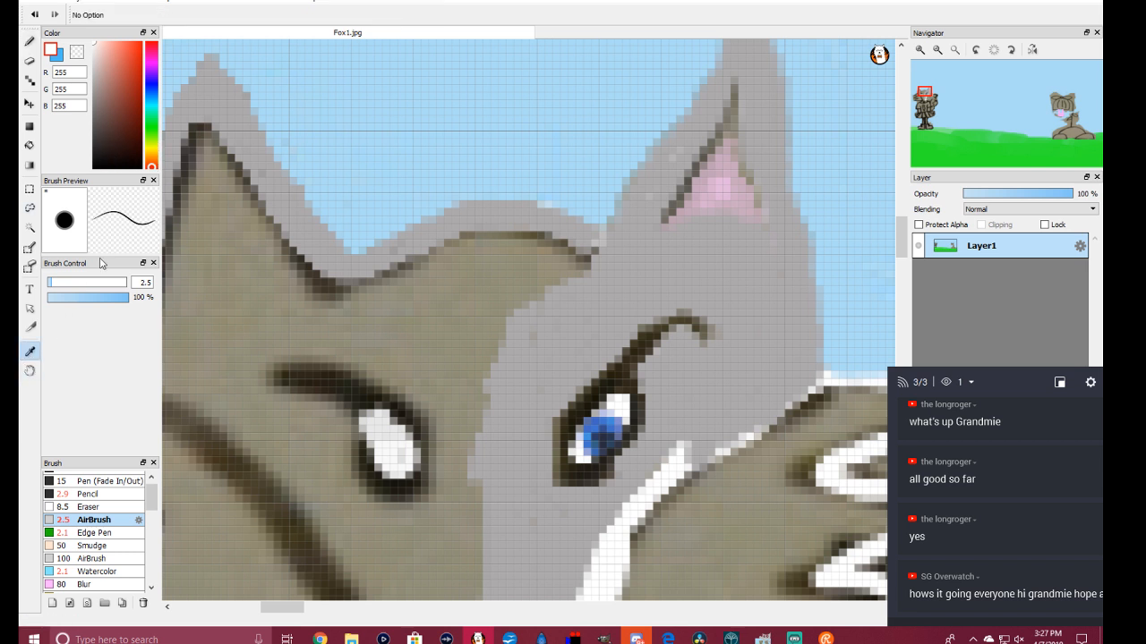
left_click(348, 379)
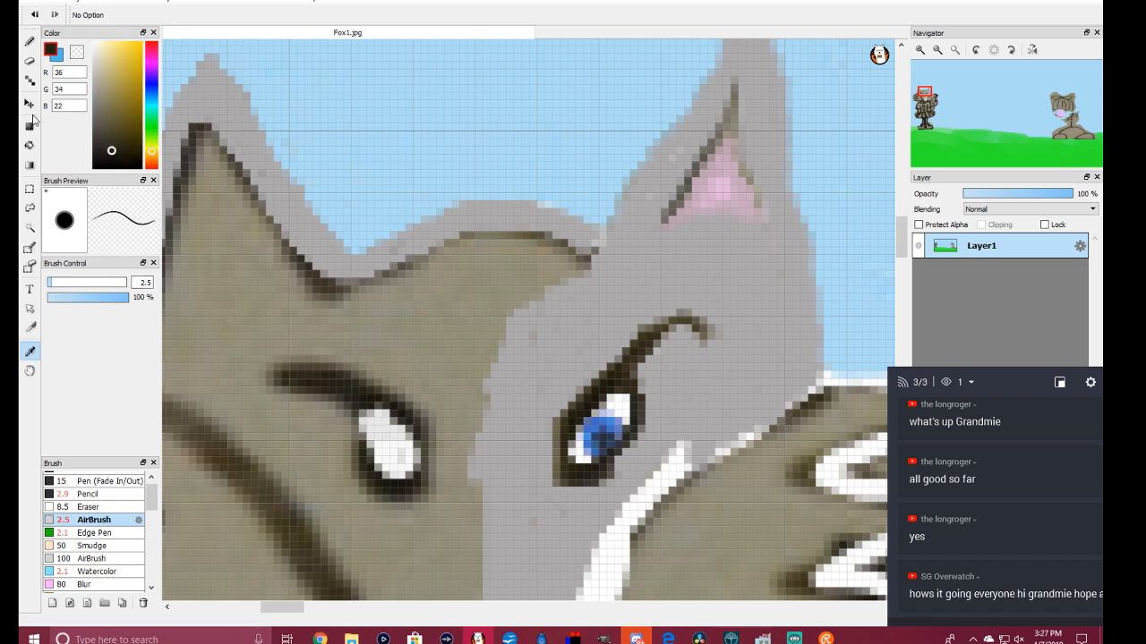
left_click(30, 60)
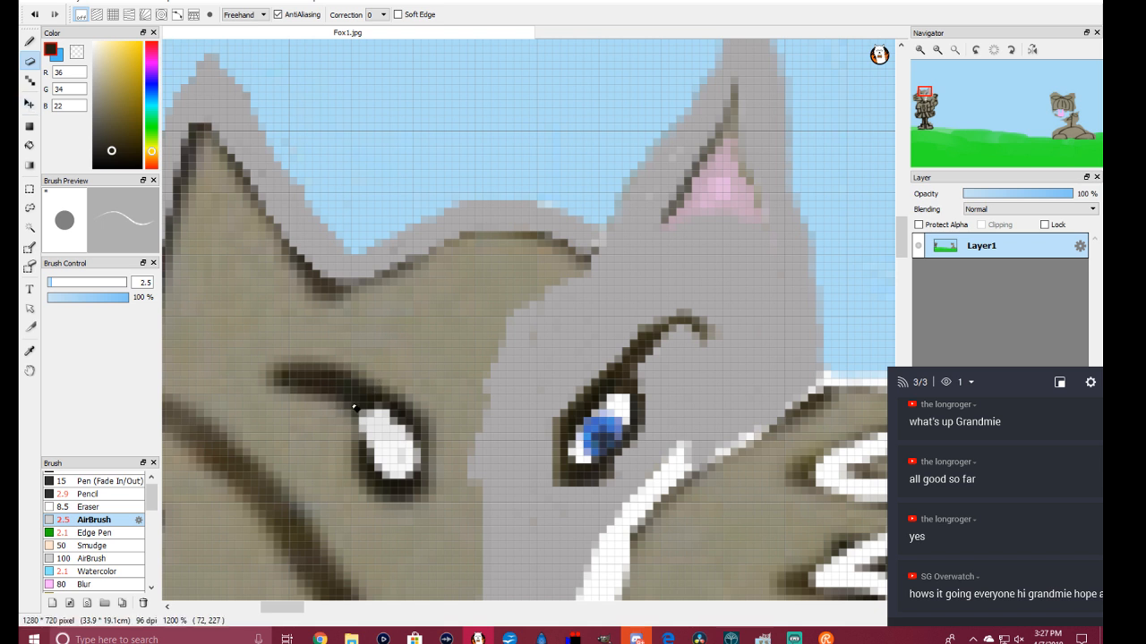
mouse_move(339, 403)
left_mouse_down()
mouse_move(286, 394)
mouse_move(307, 393)
mouse_move(334, 416)
mouse_move(249, 370)
mouse_move(331, 398)
mouse_move(310, 380)
mouse_move(311, 359)
mouse_move(310, 386)
mouse_move(327, 357)
mouse_move(308, 387)
mouse_move(310, 367)
mouse_move(285, 388)
mouse_move(292, 362)
mouse_move(278, 380)
mouse_move(361, 371)
mouse_move(341, 410)
mouse_move(362, 358)
left_mouse_up()
Step: Draw a thin curved dark brow above the erased area and thicken the left-hand eye's rim with the 2.5 AirBrush
left_click(29, 43)
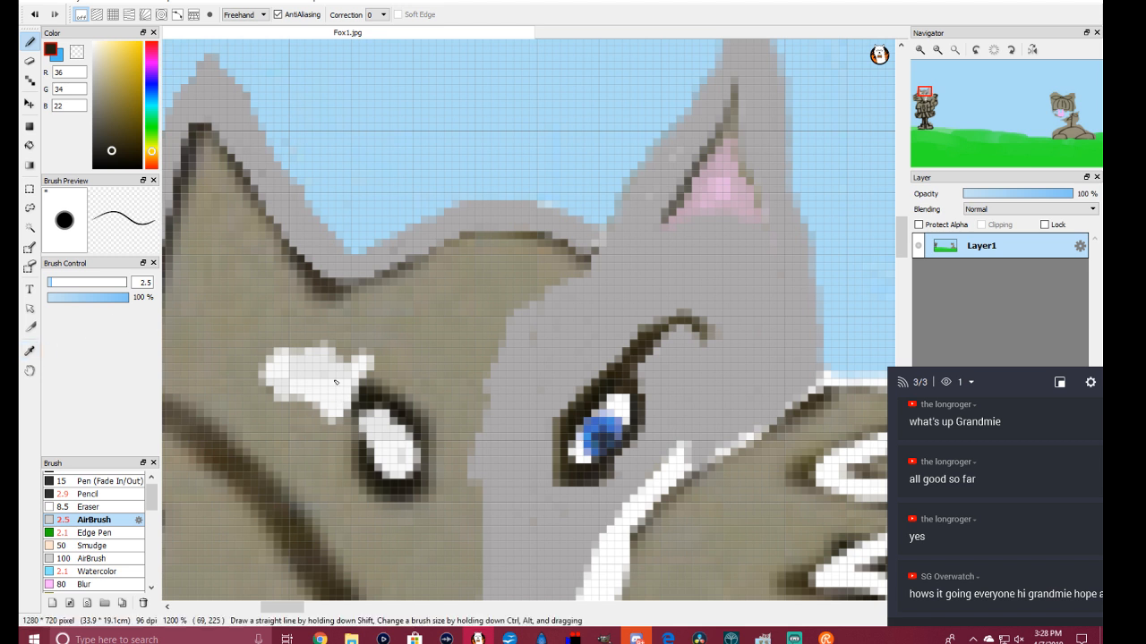
mouse_move(375, 394)
left_mouse_down()
mouse_move(279, 329)
mouse_move(274, 338)
mouse_move(311, 338)
mouse_move(360, 370)
mouse_move(342, 422)
mouse_move(359, 448)
left_mouse_up()
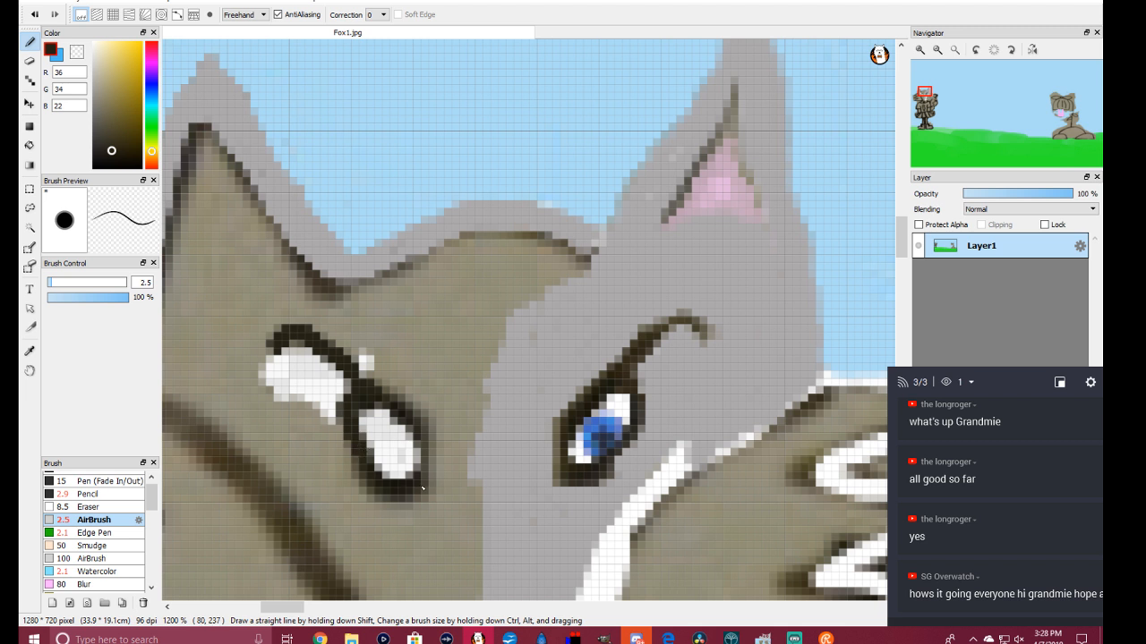
mouse_move(428, 486)
left_mouse_down()
mouse_move(429, 435)
mouse_move(376, 394)
left_mouse_up()
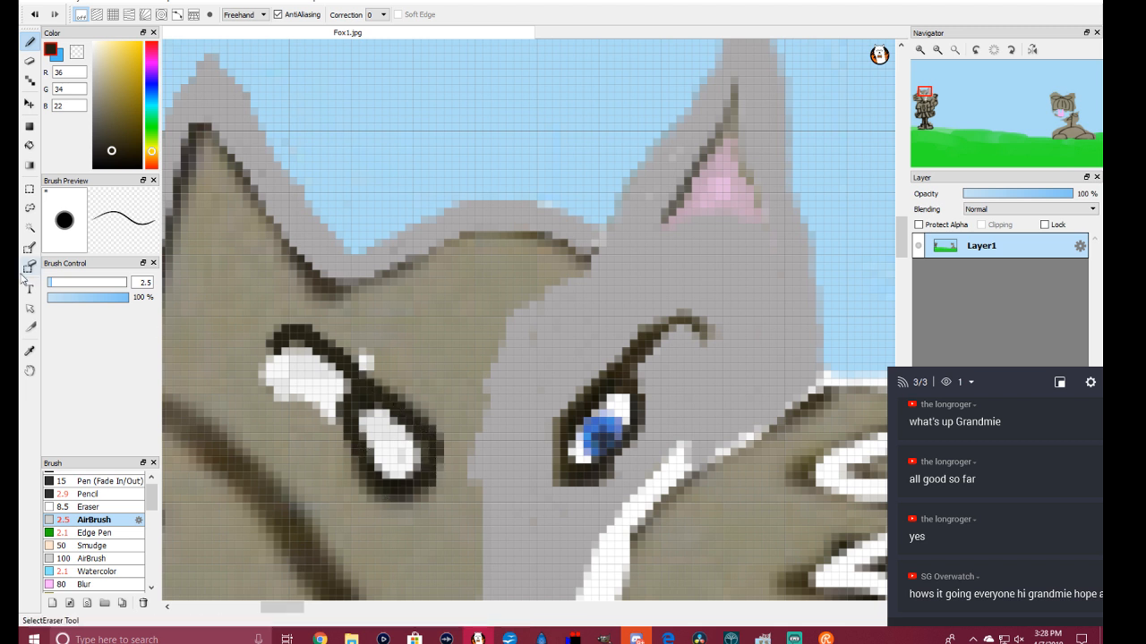
Step: Sample the face brown, RGB 145, 143, 120, and paint over the white erased areas around the left-hand brow with the 2.5 AirBrush
left_click(30, 350)
left_click(468, 334)
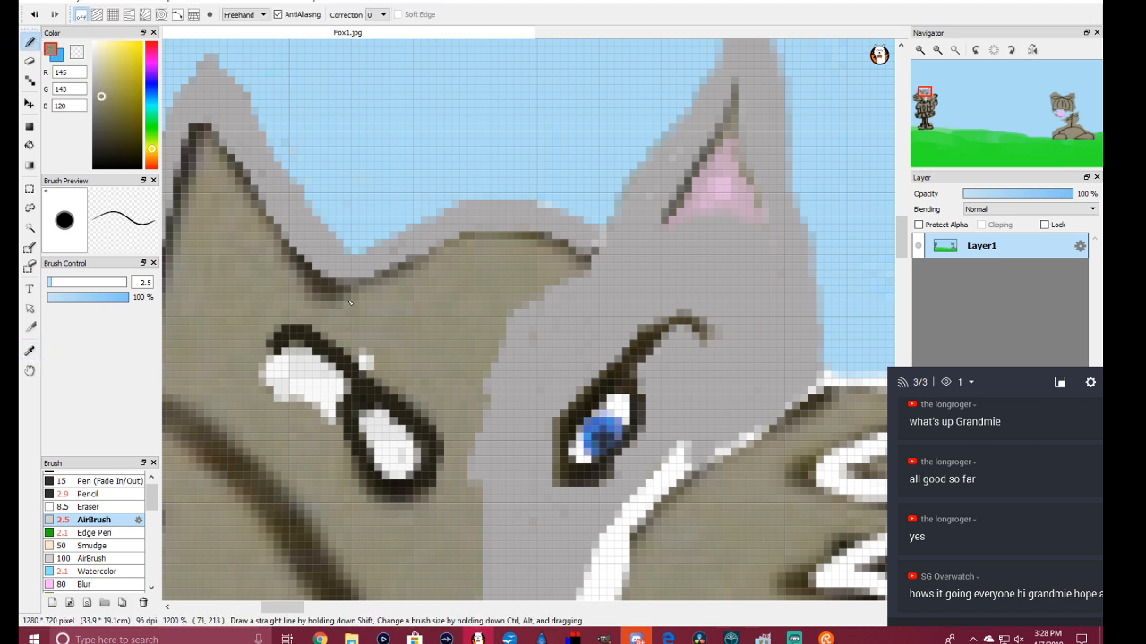
left_click_drag(358, 348, 379, 370)
mouse_move(327, 433)
left_mouse_down()
mouse_move(348, 389)
mouse_move(310, 430)
mouse_move(332, 409)
mouse_move(334, 429)
mouse_move(317, 368)
mouse_move(336, 389)
mouse_move(323, 375)
mouse_move(339, 375)
mouse_move(308, 355)
mouse_move(265, 371)
mouse_move(300, 410)
mouse_move(313, 386)
mouse_move(318, 406)
mouse_move(288, 378)
left_mouse_up()
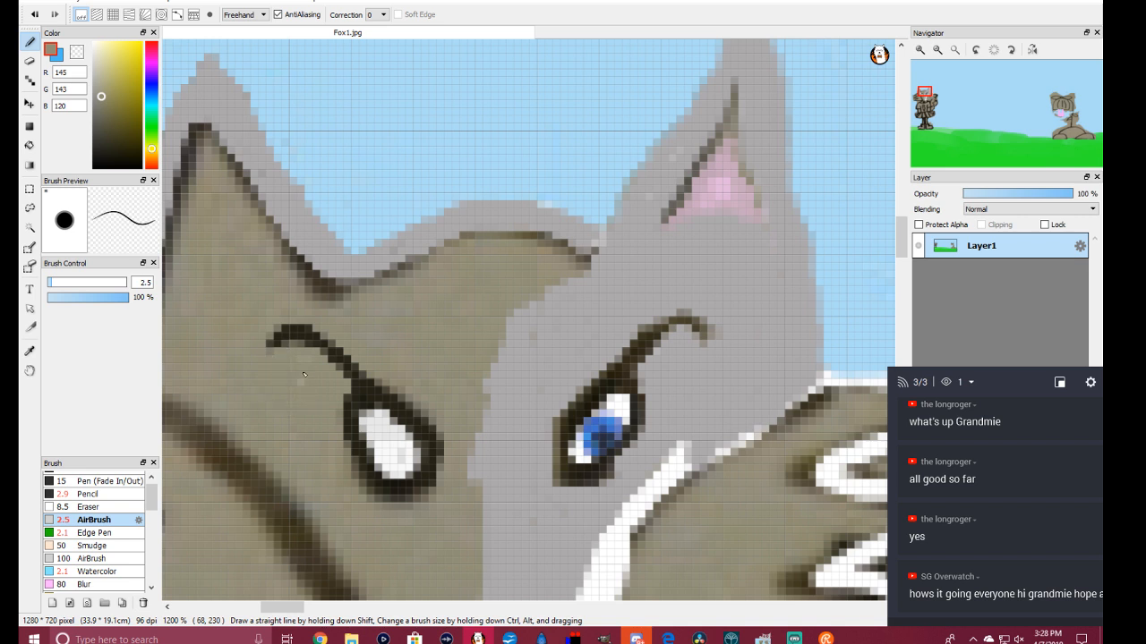
scroll(426, 397, "down", 3)
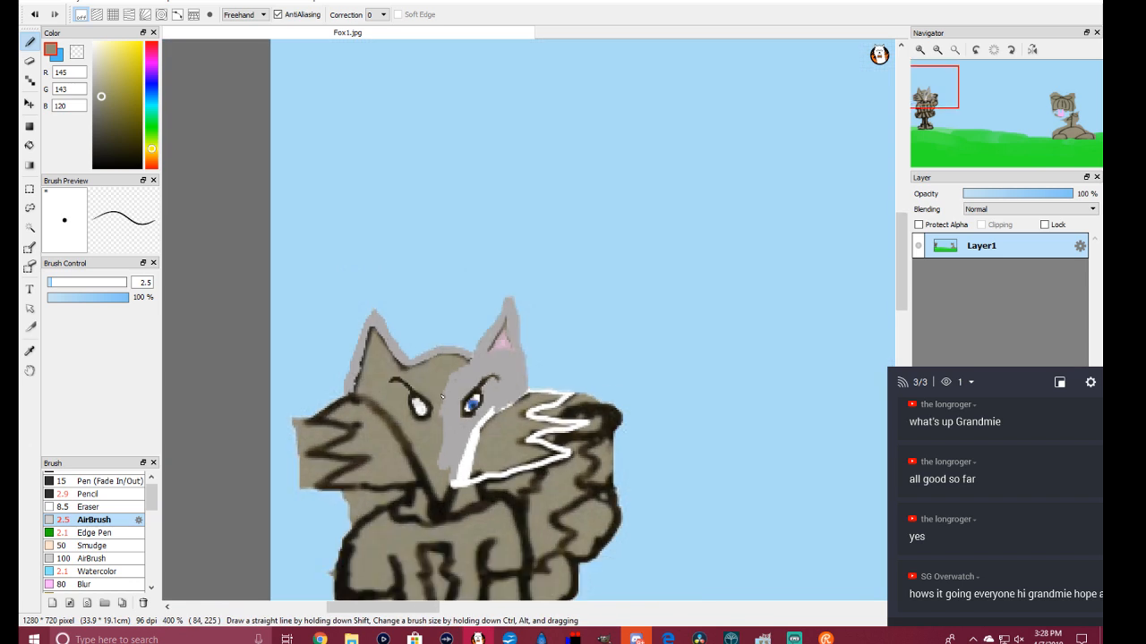
scroll(444, 397, "up", 3)
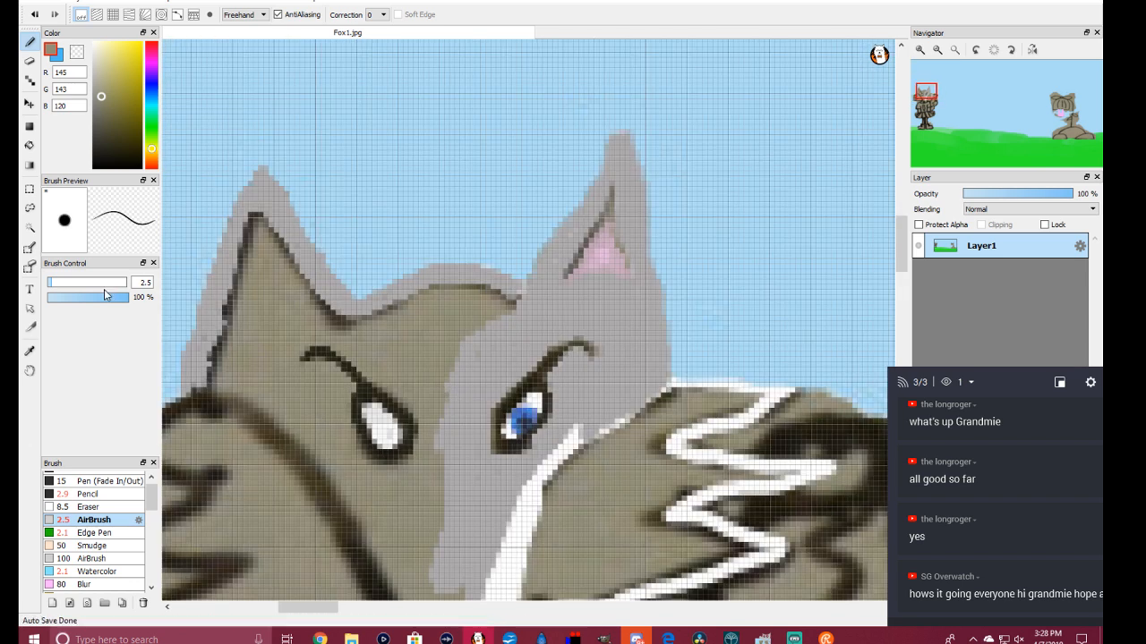
left_click(30, 352)
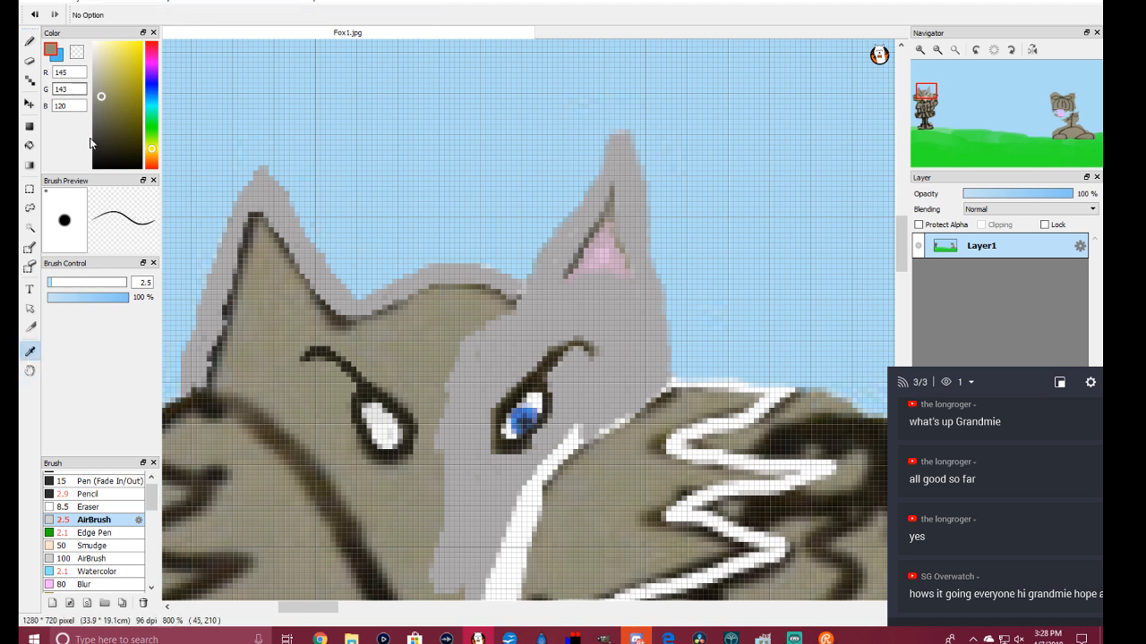
key("b")
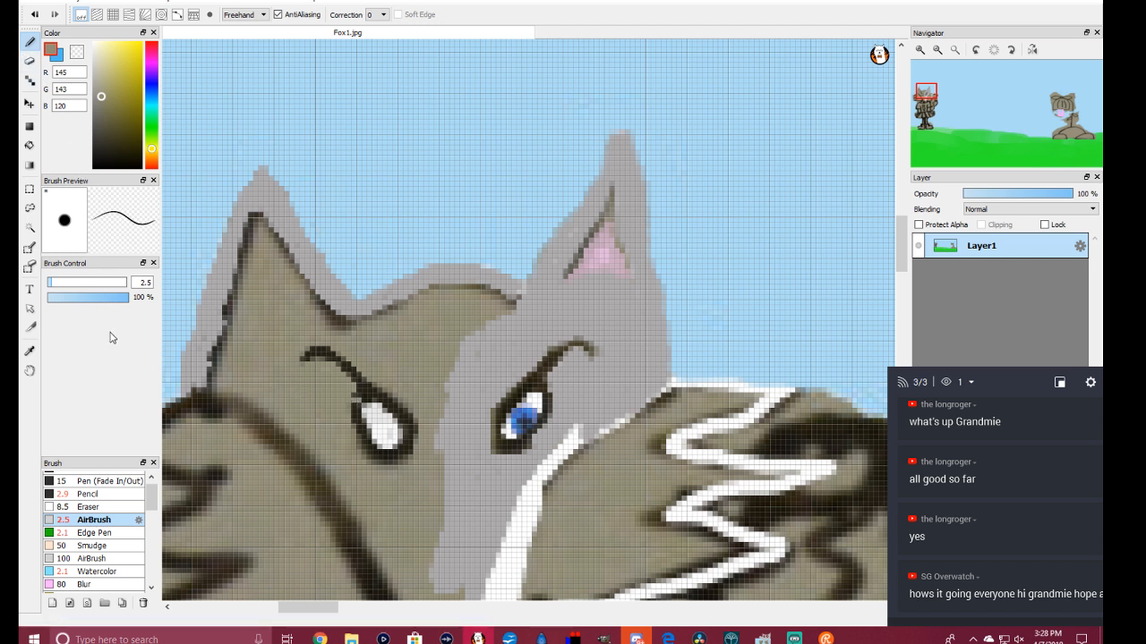
left_click(53, 3)
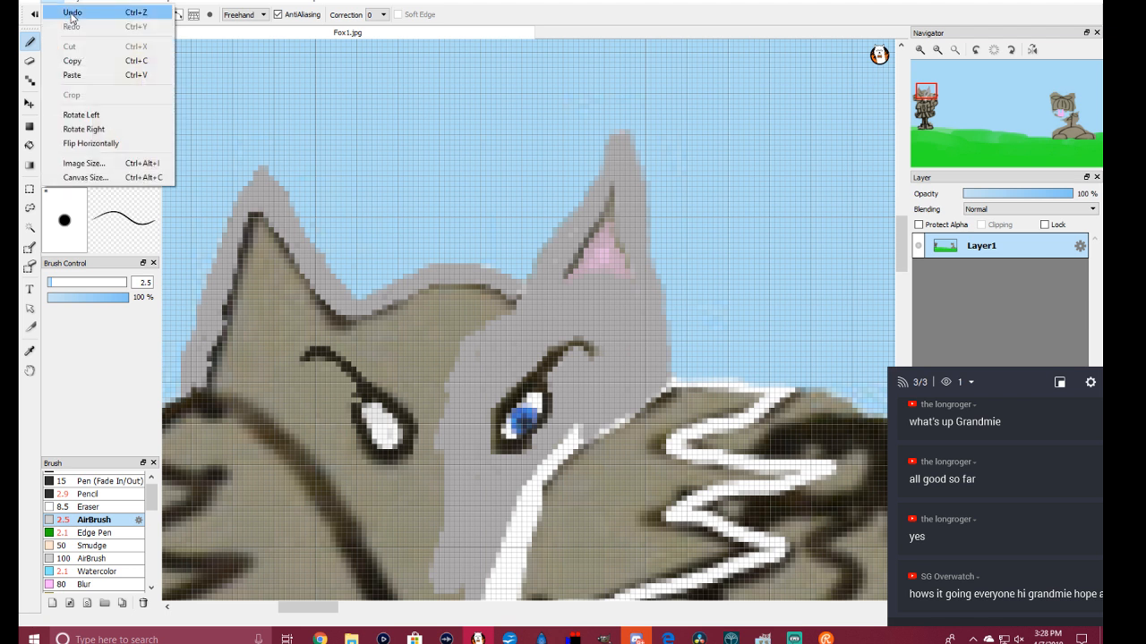
left_click(69, 15)
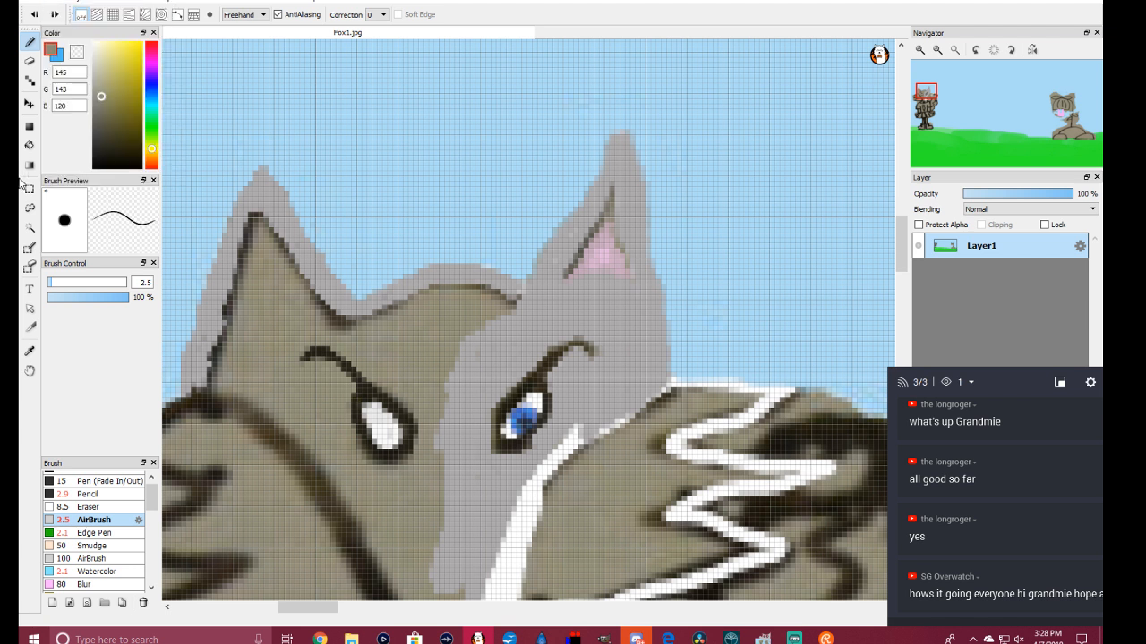
Step: Sample the eye rim's dark colour, RGB 36, 34, 22, thicken the left-hand brow, and erase the excess along its underside
left_click(29, 351)
left_click(369, 384)
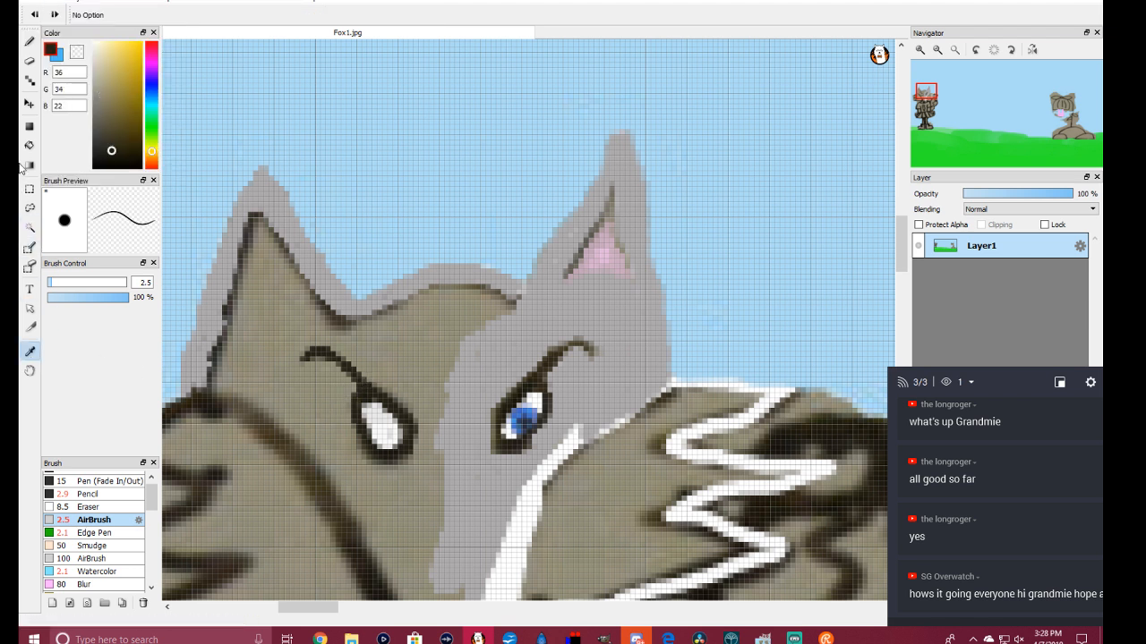
left_click(30, 42)
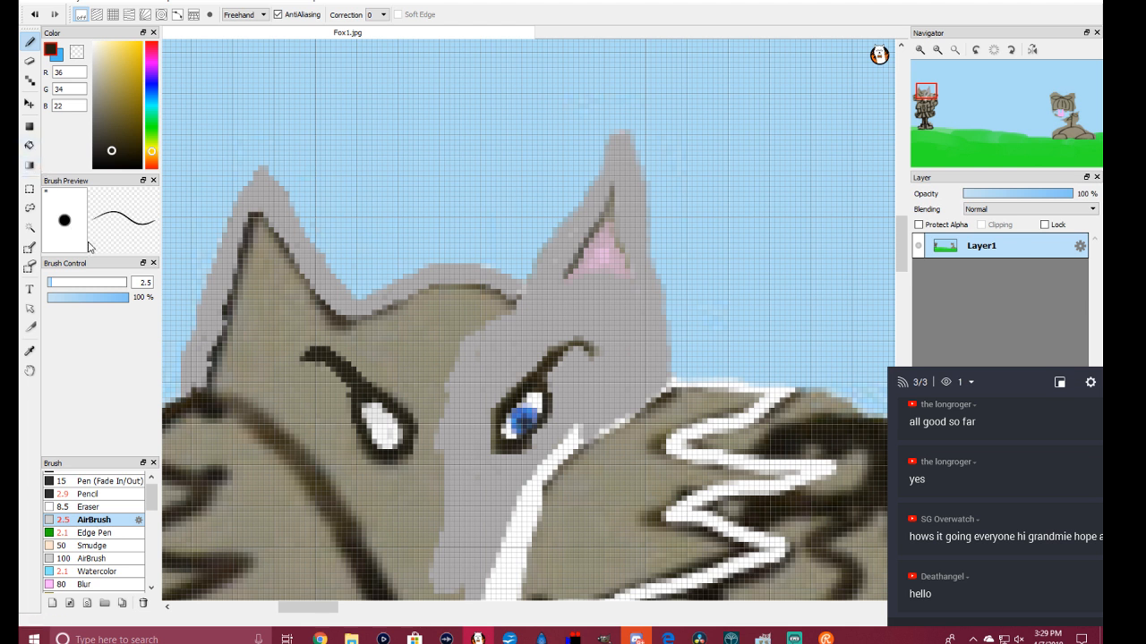
left_click(33, 64)
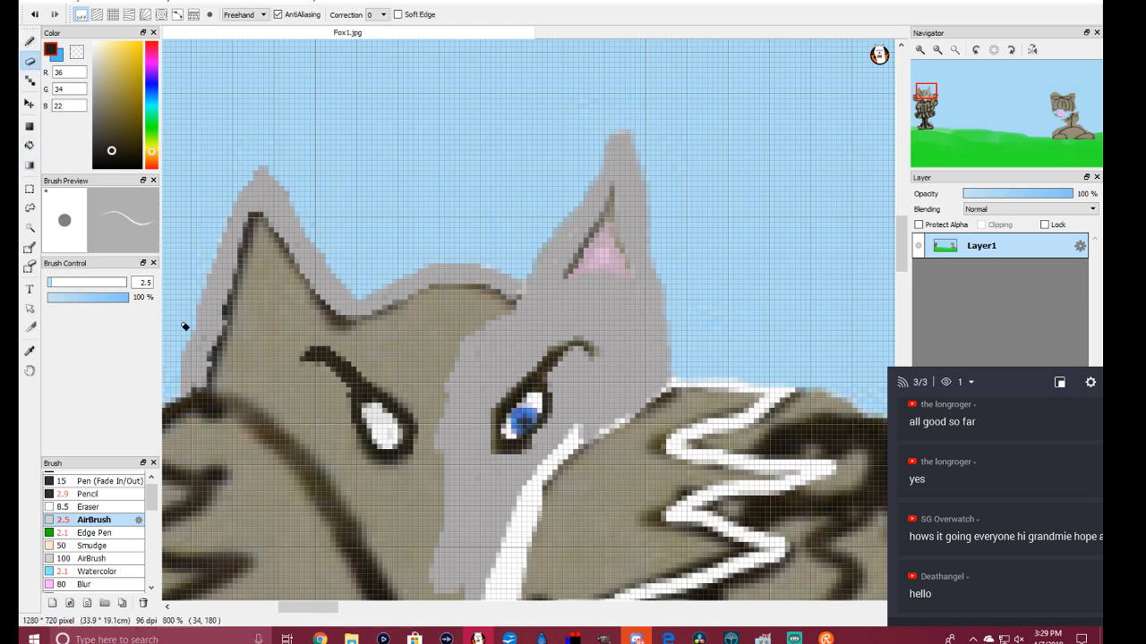
left_click_drag(345, 400, 329, 371)
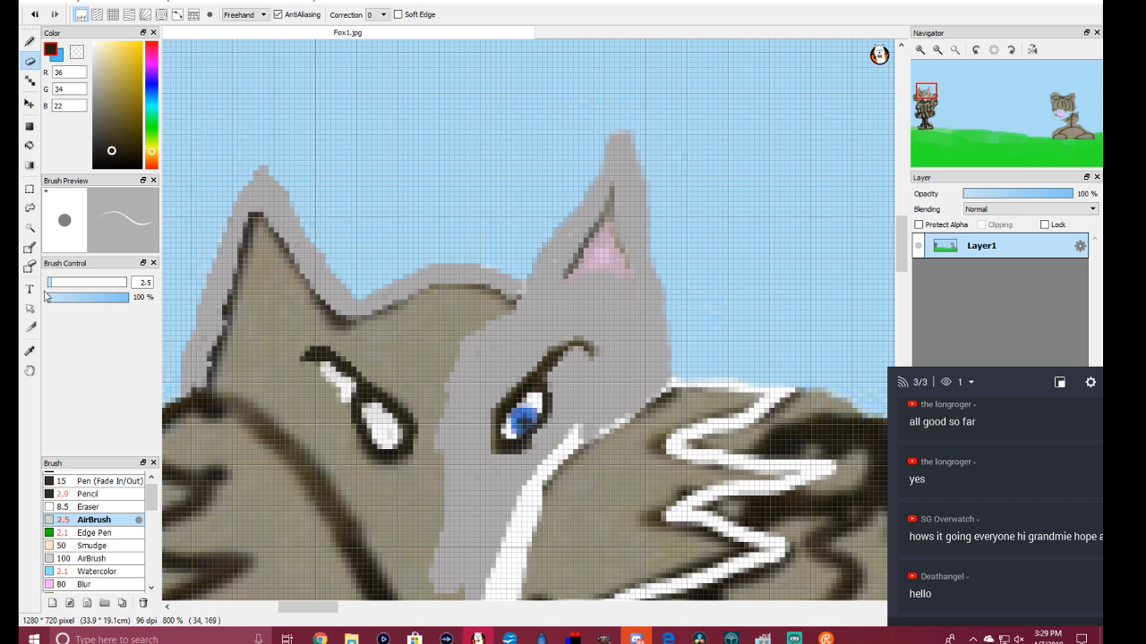
Step: Sample the forehead brown, RGB 147, 145, 124, and paint over the white patch beneath the left-hand brow, slimming the brow
left_click(26, 354)
left_click(424, 323)
left_click(29, 39)
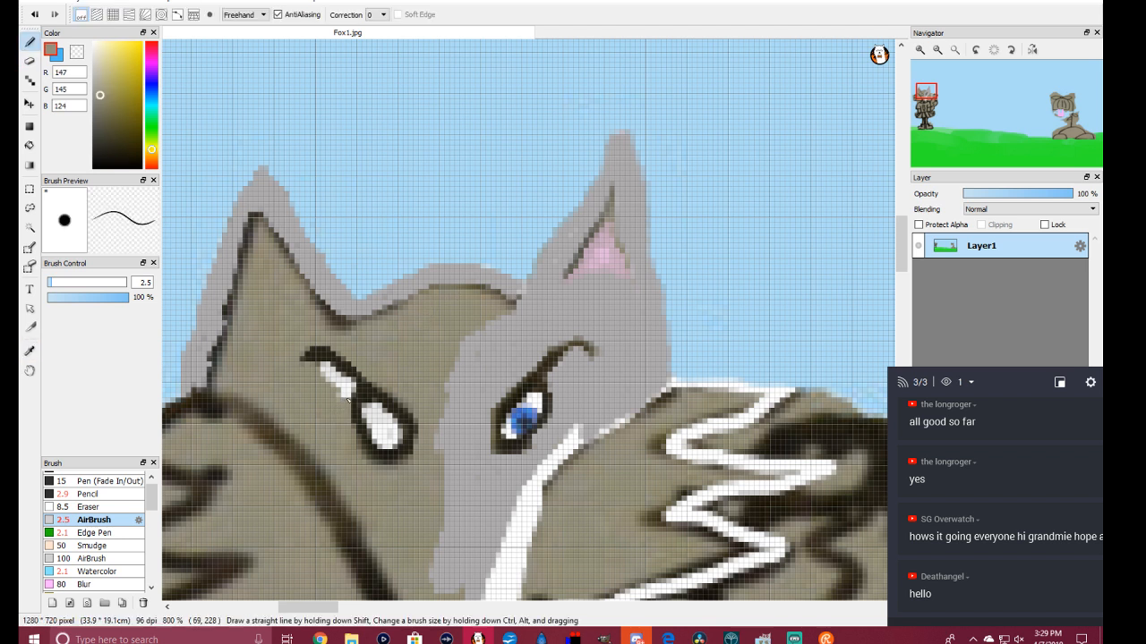
mouse_move(355, 385)
left_mouse_down()
mouse_move(323, 366)
mouse_move(341, 399)
left_mouse_up()
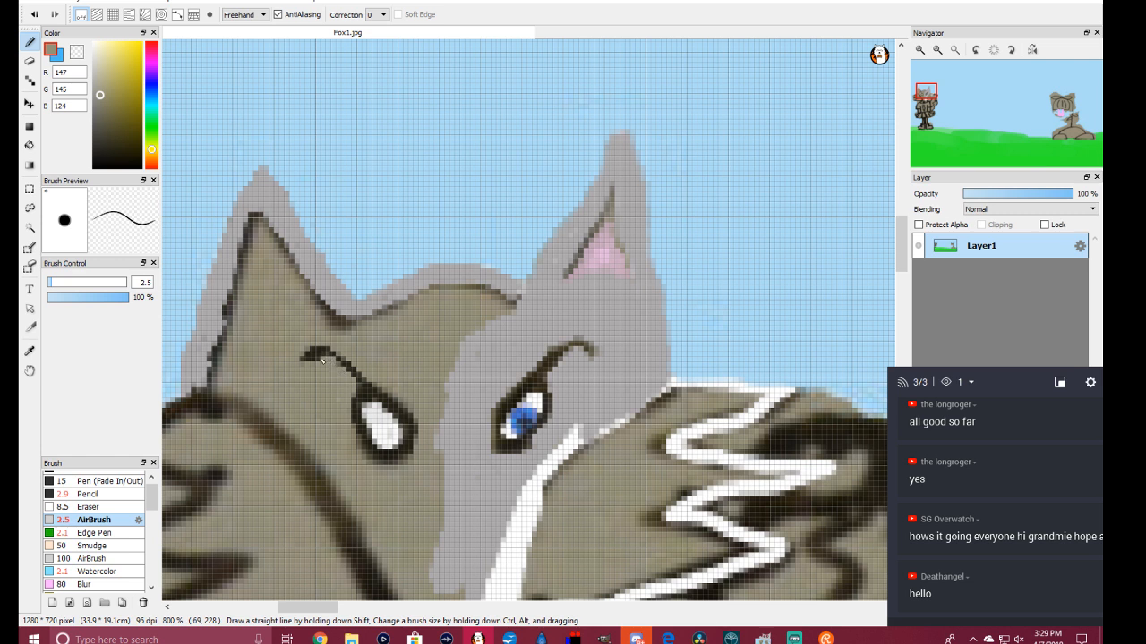
scroll(489, 299, "down", 3)
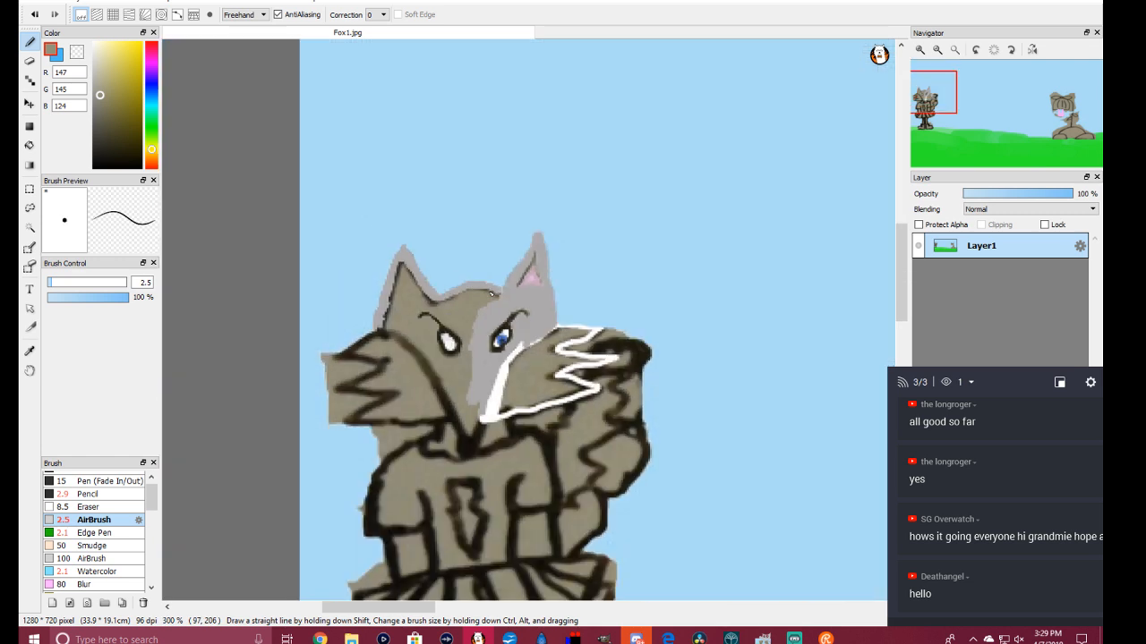
scroll(491, 293, "down", 1)
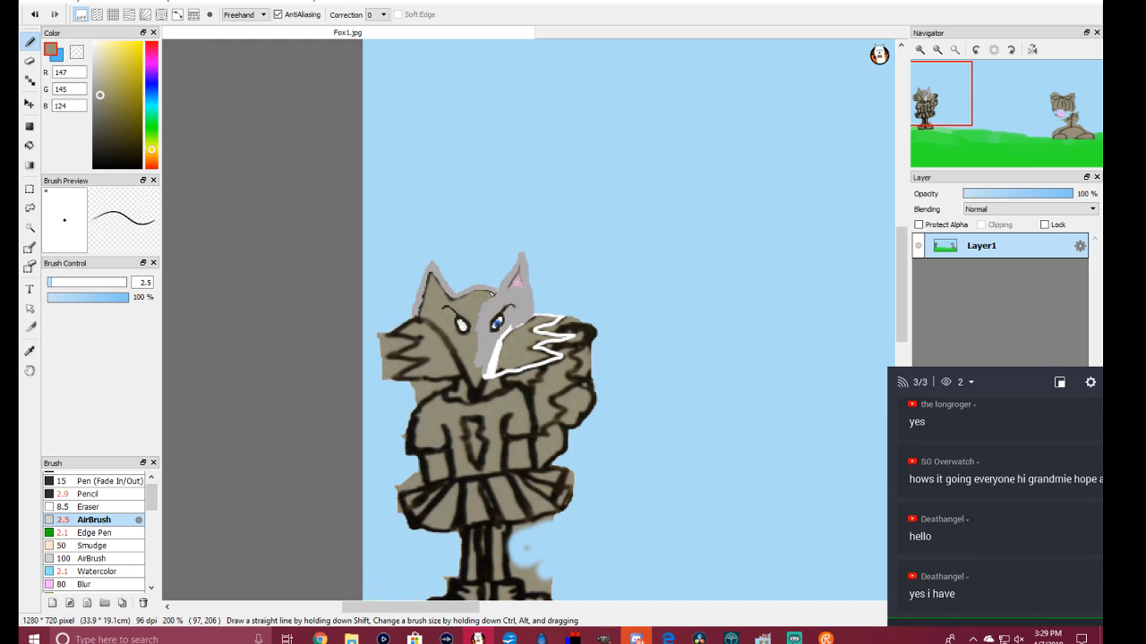
Step: Choose the 2.1 Edge Pen and sample the right-hand eye's iris blue, RGB 67, 138, 219, into one of the two colour slots
scroll(490, 293, "up", 3)
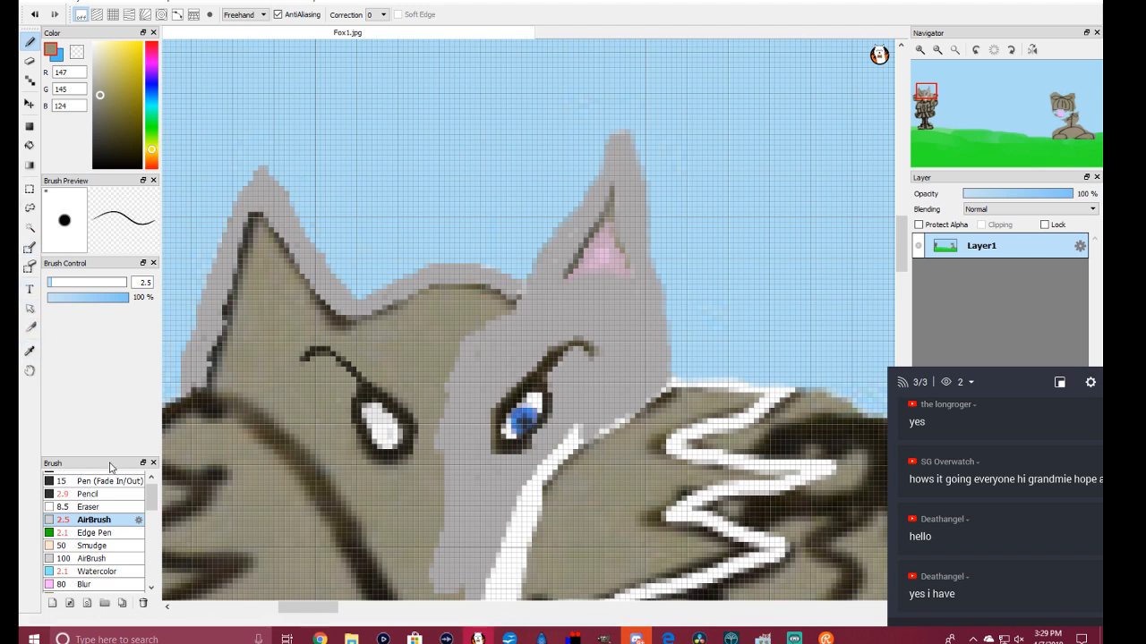
left_click(108, 532)
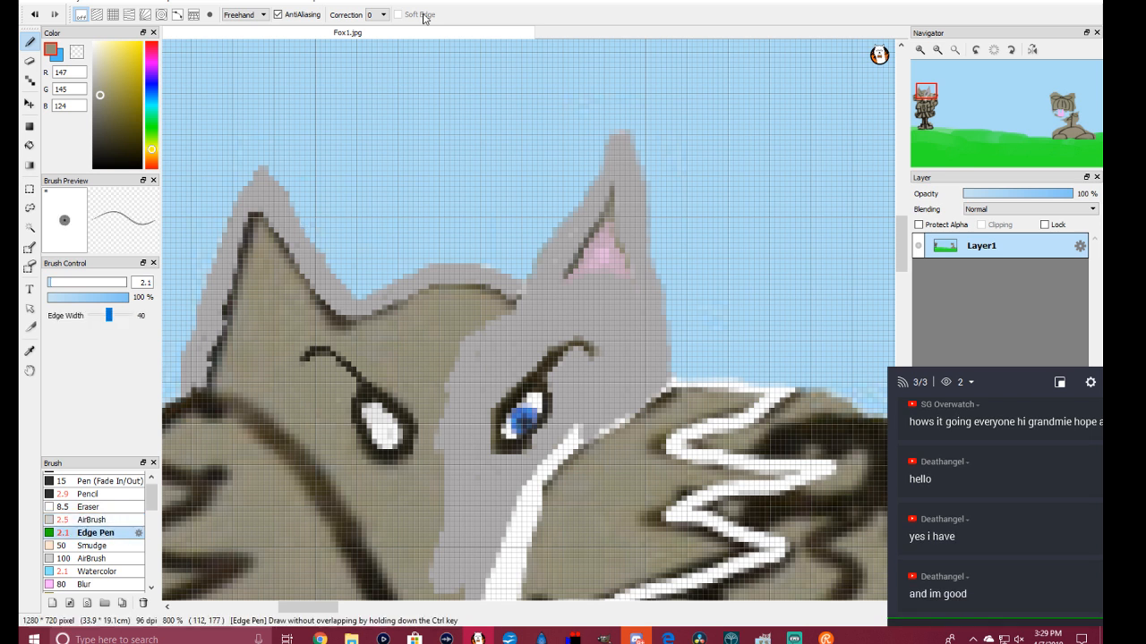
left_click(63, 61)
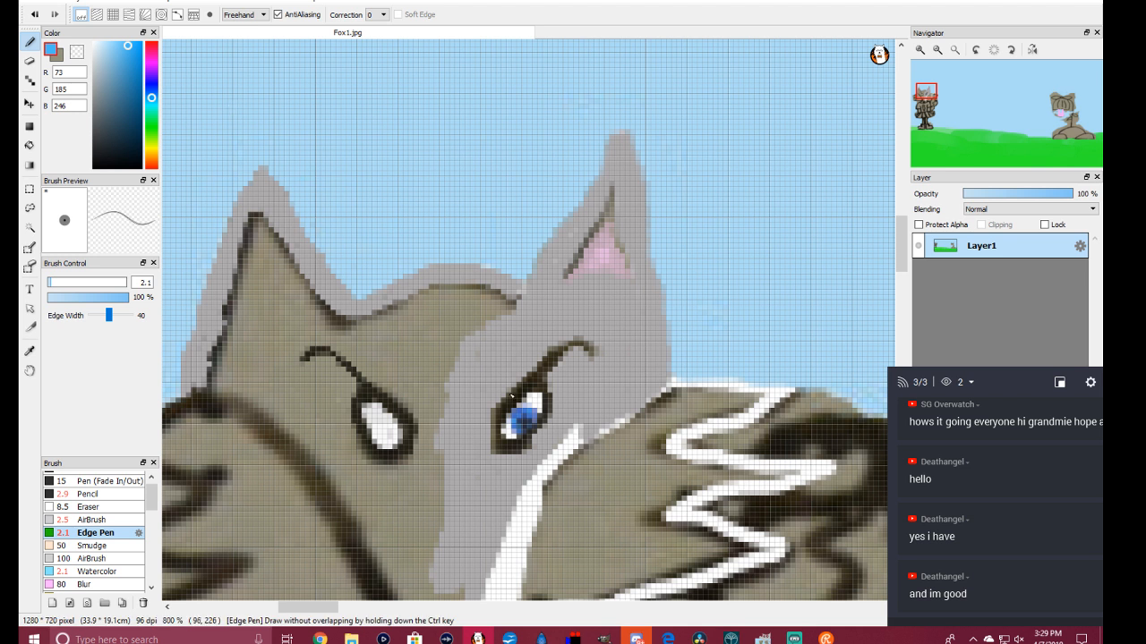
left_click(29, 351)
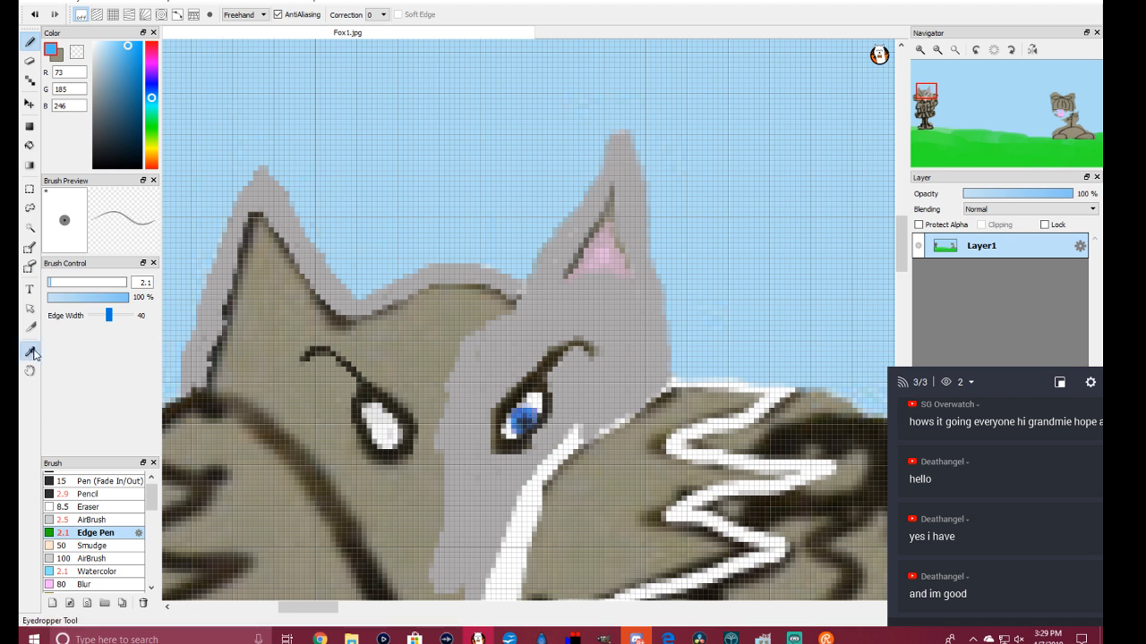
left_click(534, 408)
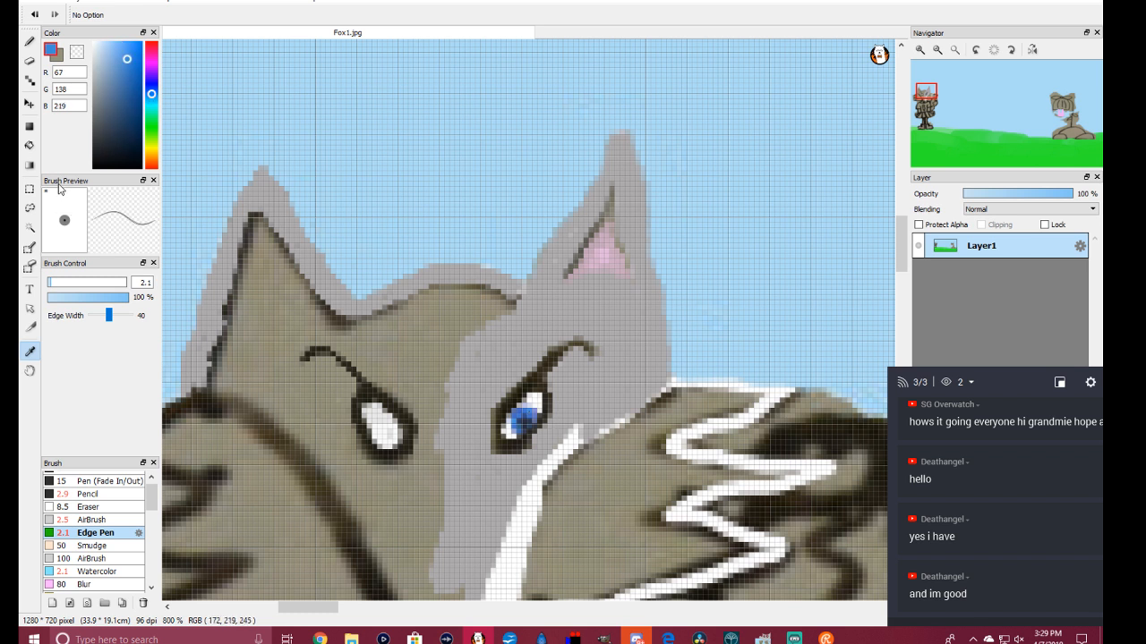
left_click(62, 57)
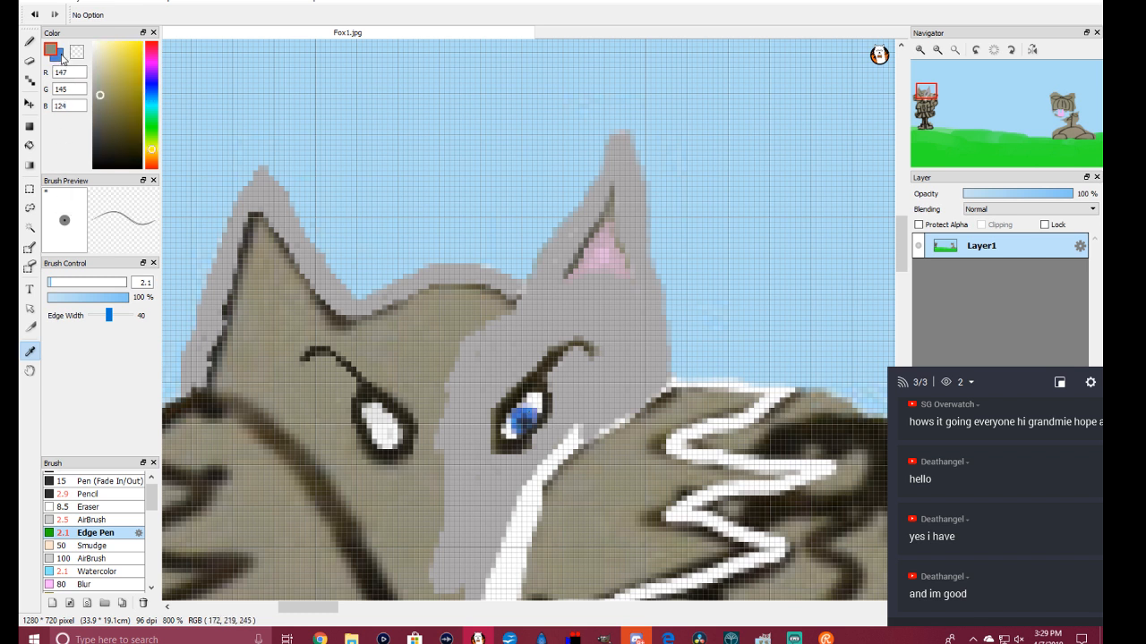
Step: Set the foreground colour to light blue, RGB 79, 162, 246, and the background colour to darker blue, RGB 50, 109, 178
left_click(151, 98)
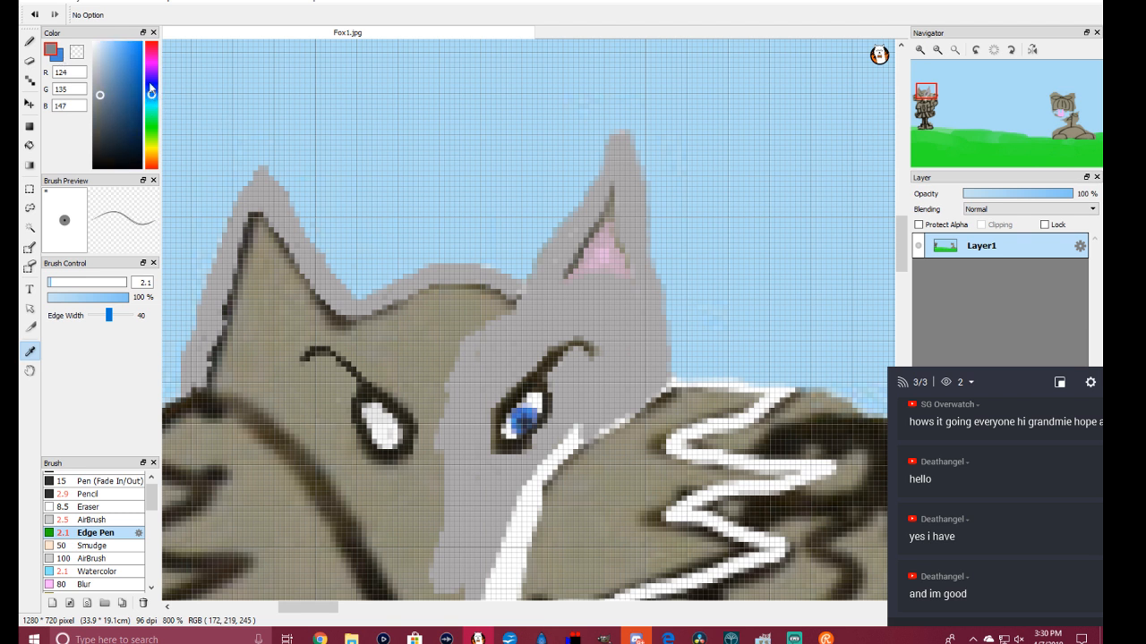
left_click(126, 46)
left_click(59, 60)
left_click(128, 80)
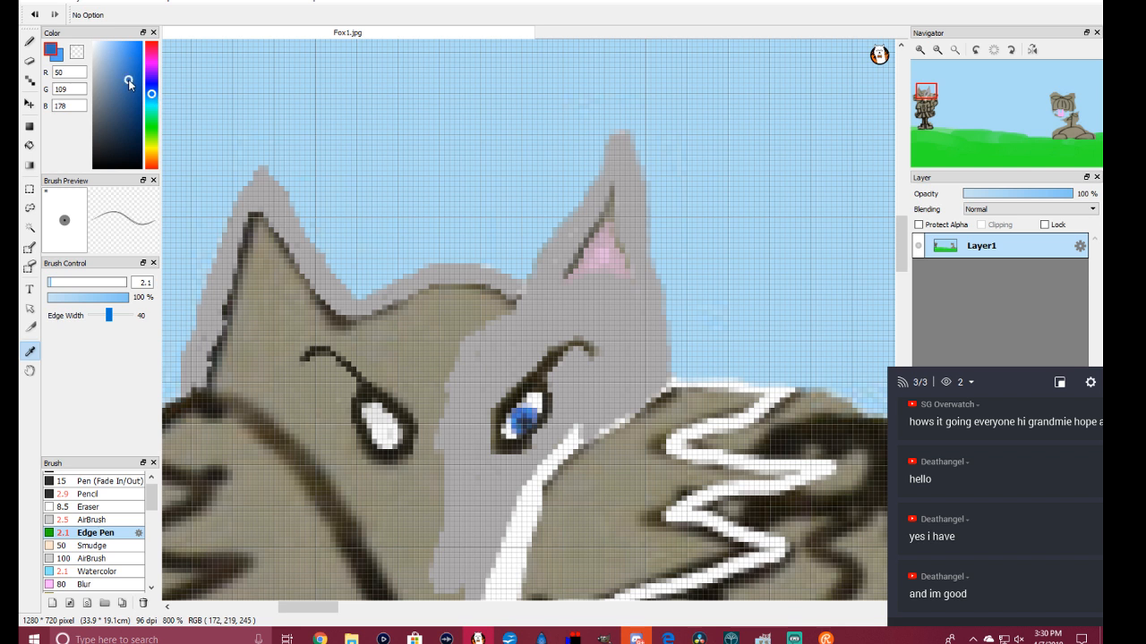
left_click(60, 60)
Step: Paint a blue iris inside the white of the left-hand eye with the 2.1 Edge Pen
scroll(390, 428, "up", 3)
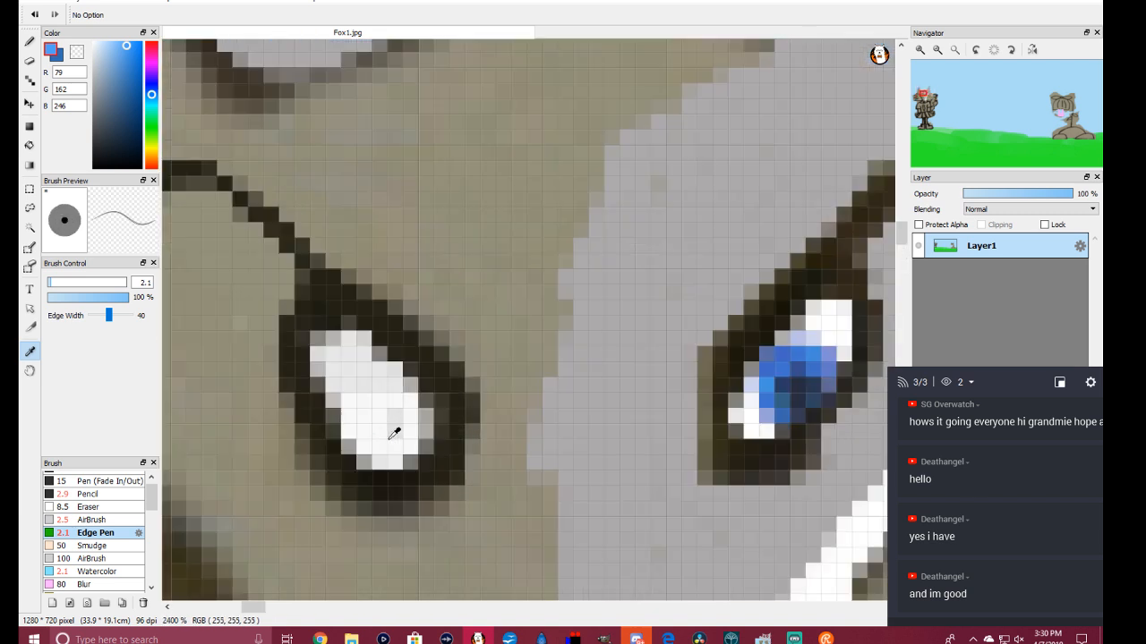
left_click(30, 41)
mouse_move(355, 442)
left_mouse_down()
mouse_move(368, 408)
mouse_move(353, 388)
mouse_move(337, 398)
mouse_move(352, 400)
mouse_move(358, 433)
left_mouse_up()
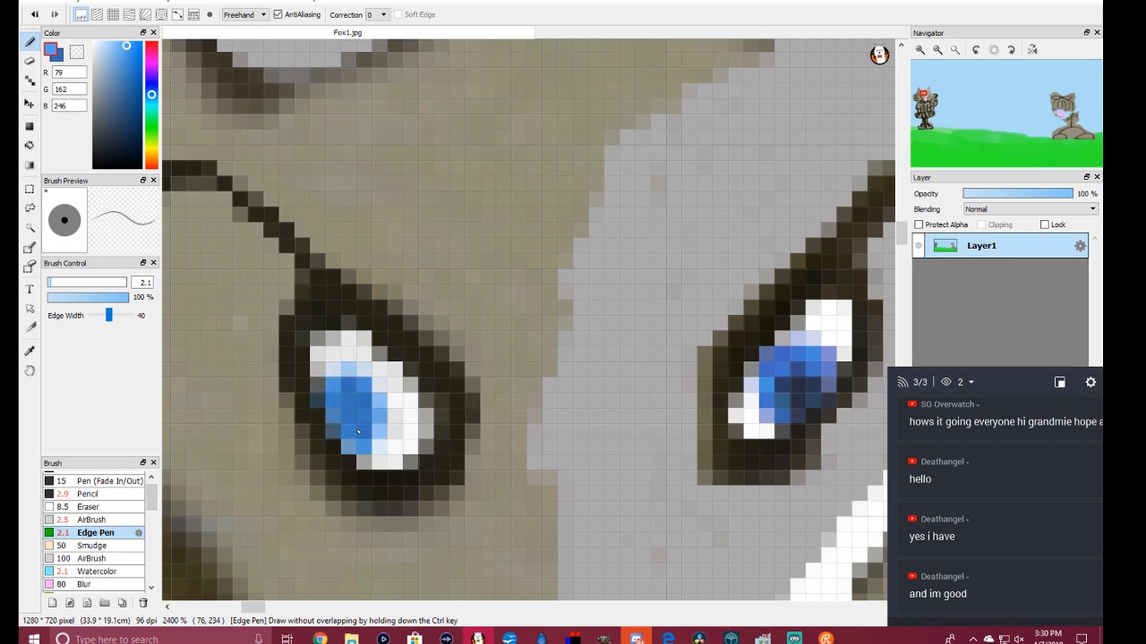
scroll(404, 418, "down", 7)
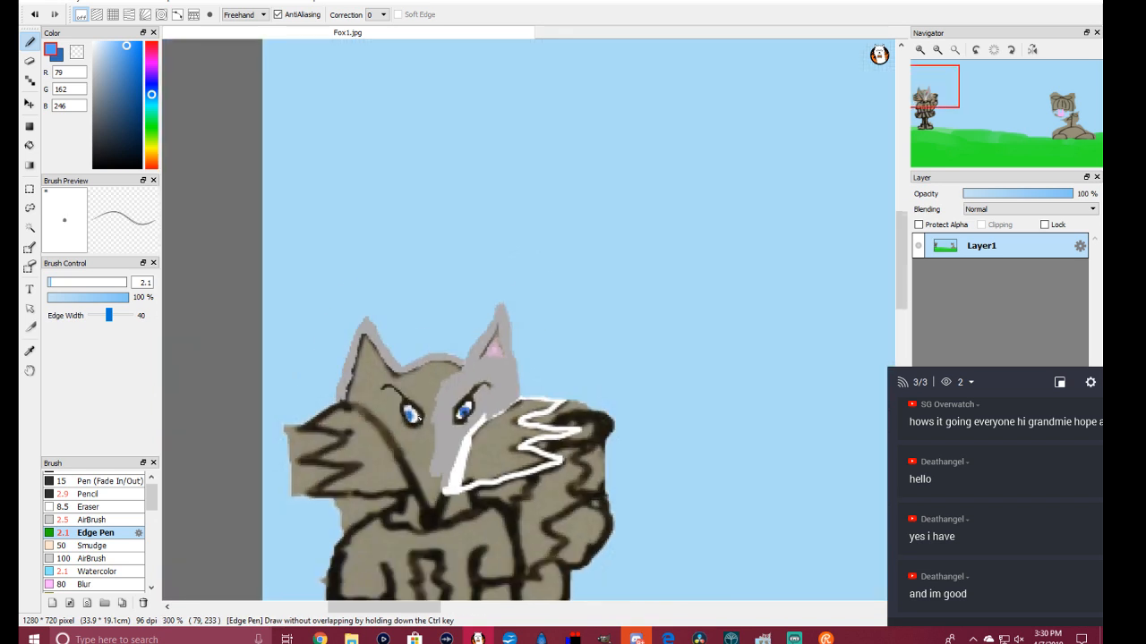
Step: Paint a near-black pupil, RGB 12, 16, 20, in the left-hand eye's blue iris with the 2.5 AirBrush
scroll(417, 417, "up", 3)
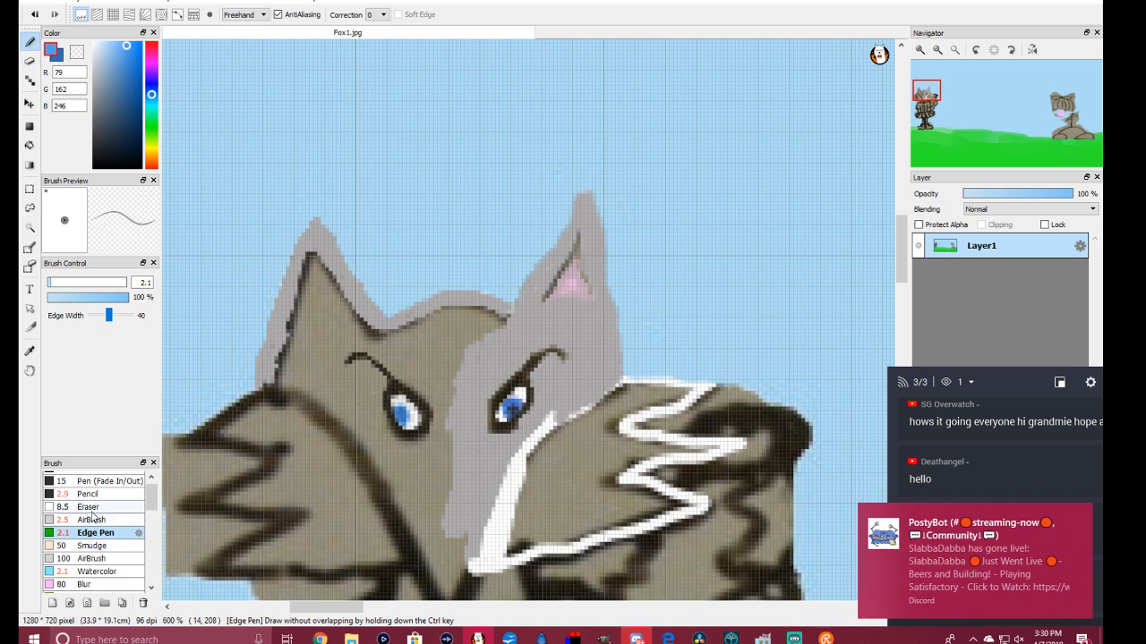
left_click(95, 520)
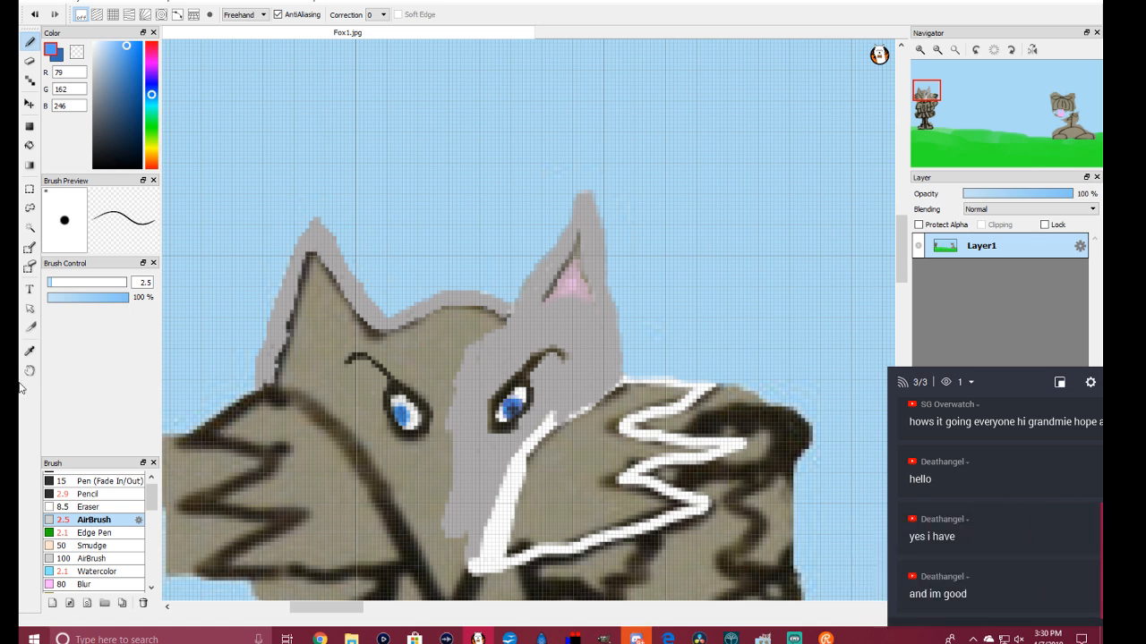
left_click(111, 158)
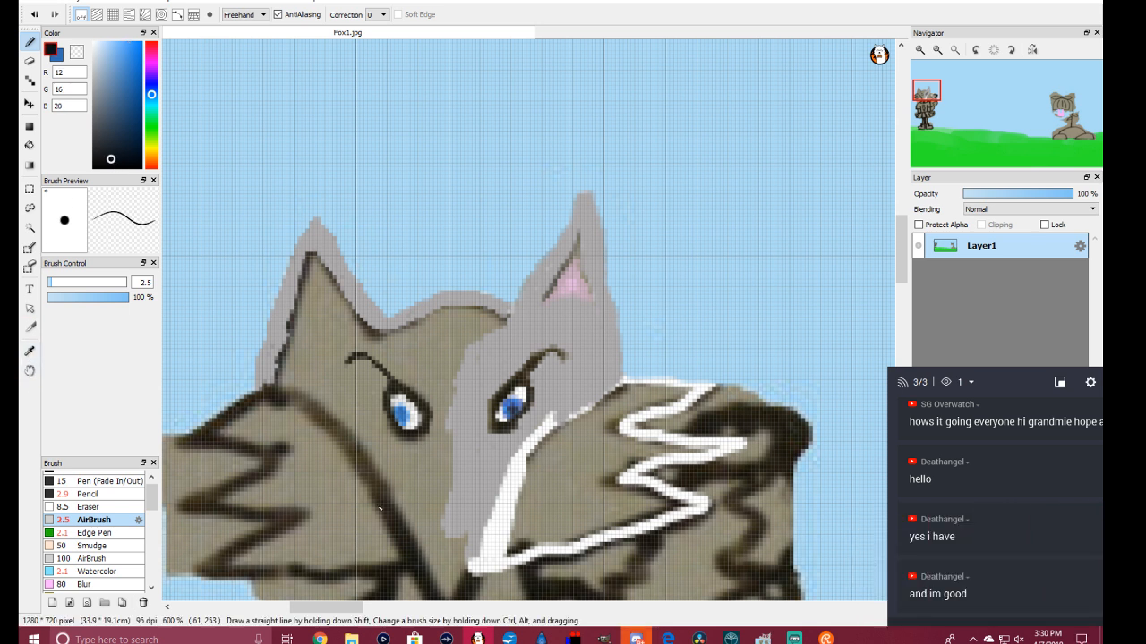
scroll(443, 472, "up", 4)
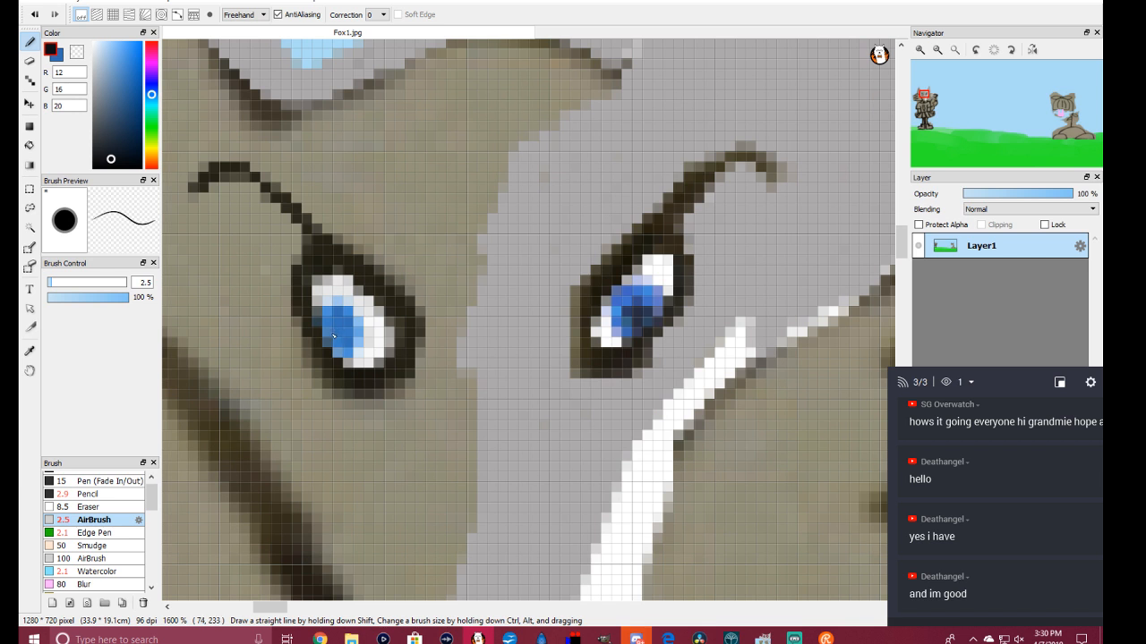
mouse_move(328, 334)
left_mouse_down()
mouse_move(344, 337)
mouse_move(343, 325)
left_mouse_up()
scroll(364, 389, "down", 4)
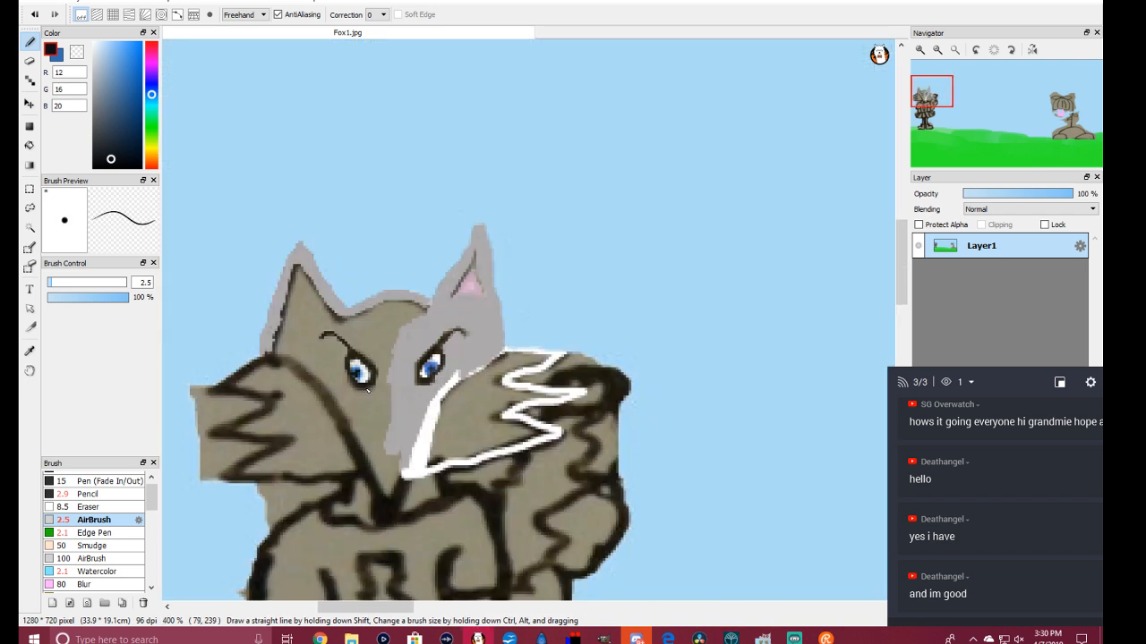
Step: Erase the outer end of the left-hand eyebrow and repaint the brow in near-black, RGB 12, 16, 20, with the 2.5 AirBrush
scroll(367, 389, "up", 2)
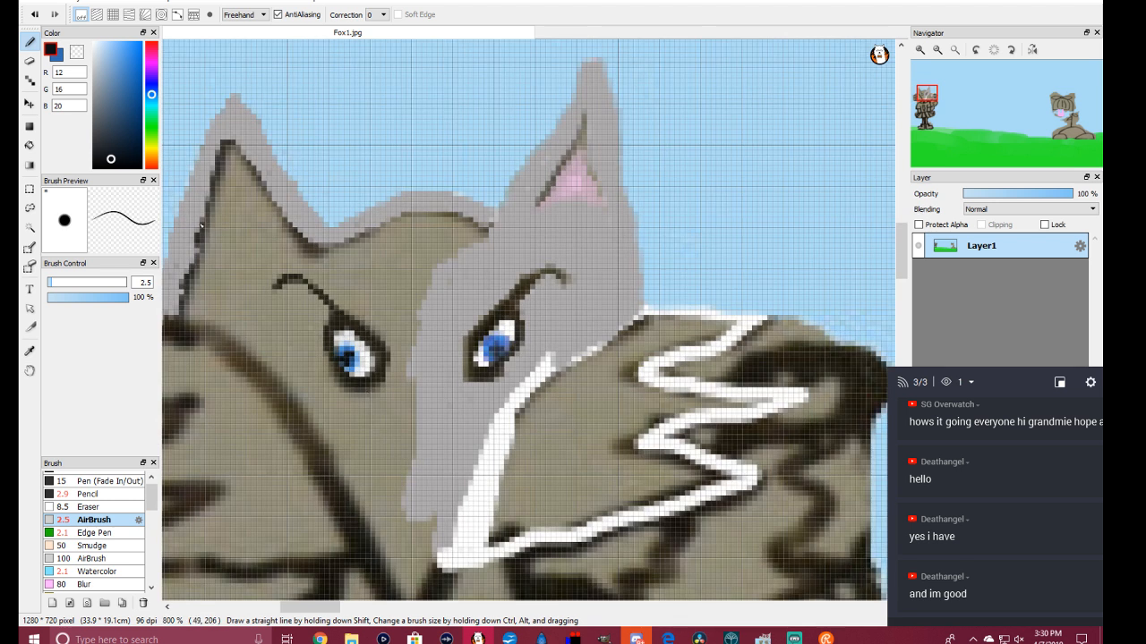
left_click(31, 62)
mouse_move(304, 271)
left_mouse_down()
mouse_move(297, 266)
mouse_move(280, 294)
mouse_move(308, 268)
mouse_move(293, 287)
left_mouse_up()
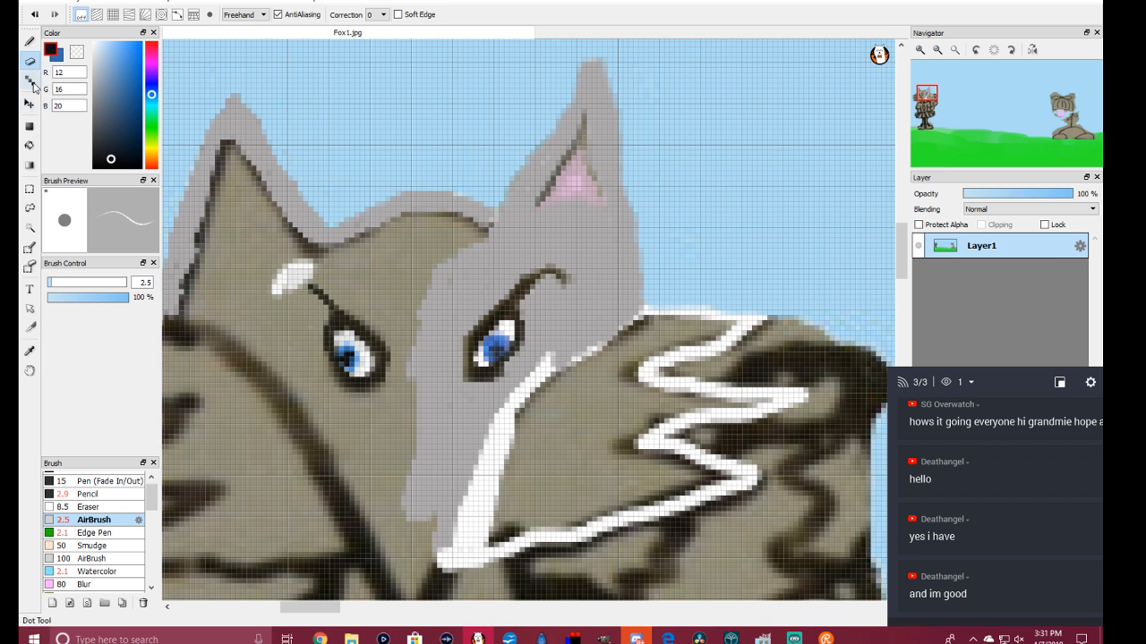
left_click(29, 41)
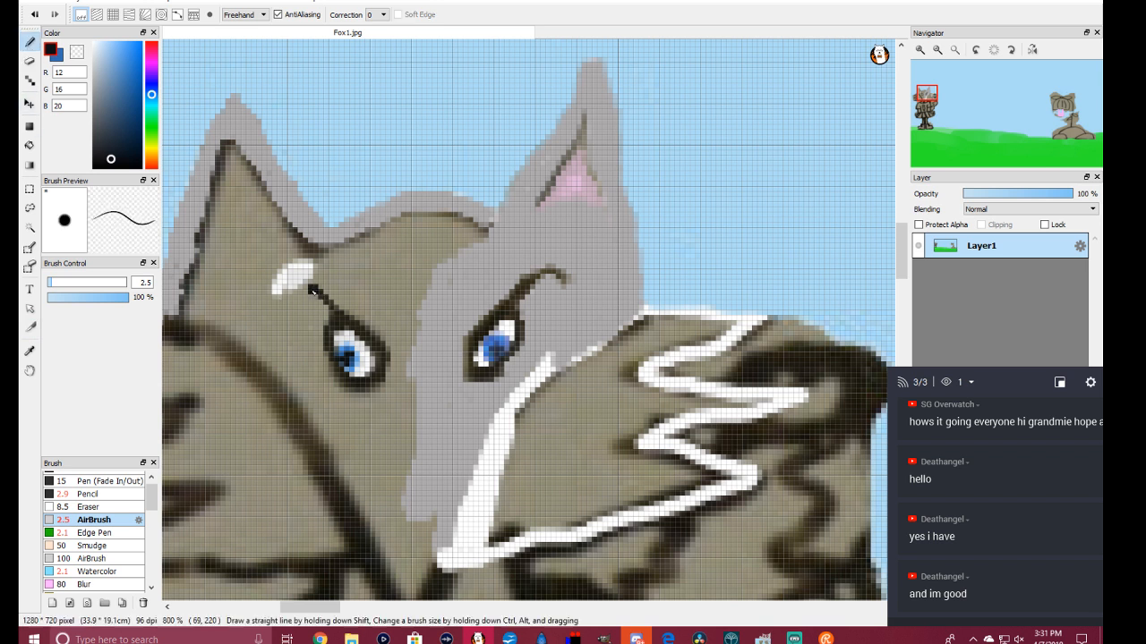
mouse_move(311, 288)
left_mouse_down()
mouse_move(296, 295)
mouse_move(309, 286)
left_mouse_up()
scroll(408, 409, "down", 2)
scroll(353, 297, "up", 2)
left_click_drag(323, 289, 341, 314)
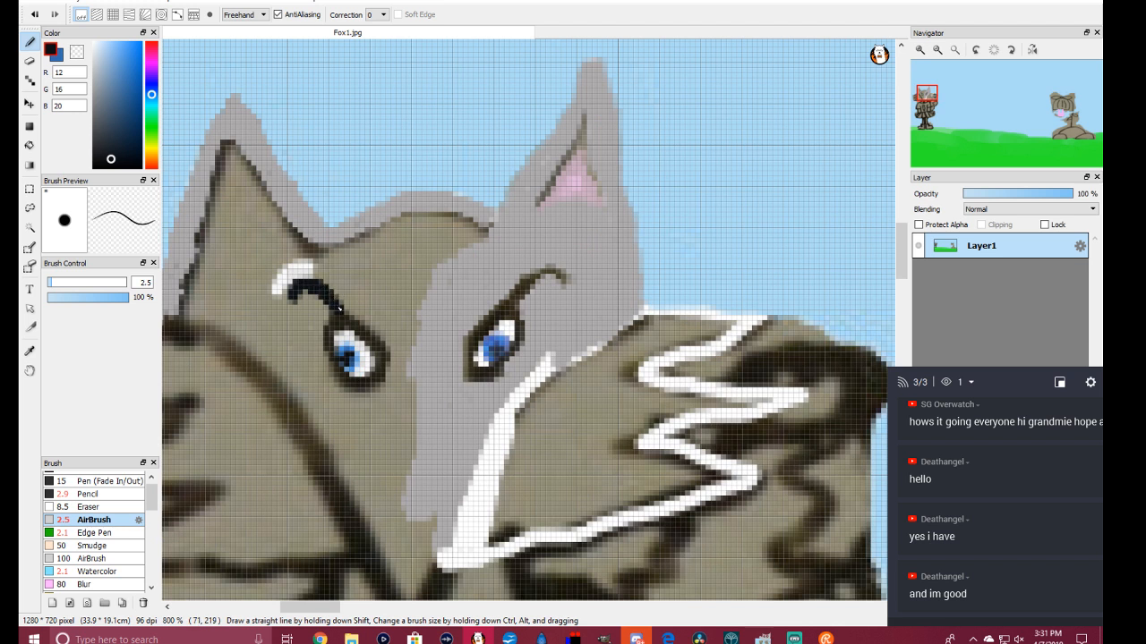
Step: Sample the forehead's brown, RGB 146, 144, 121, and paint over the white erased patch above the left-hand eyebrow
scroll(400, 452, "down", 3)
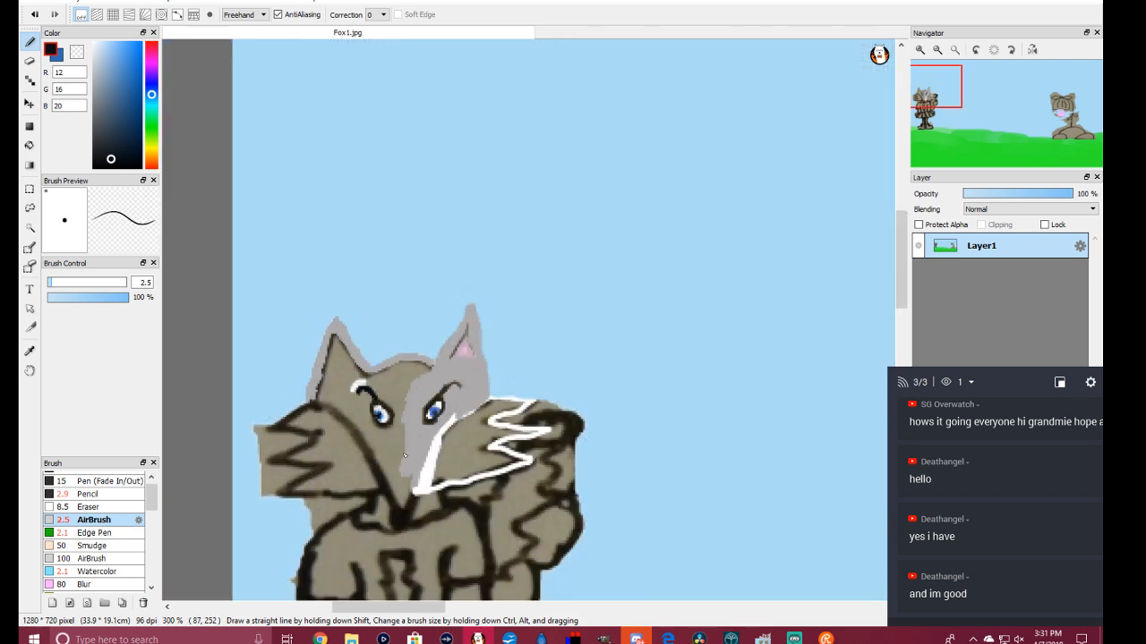
scroll(404, 456, "down", 1)
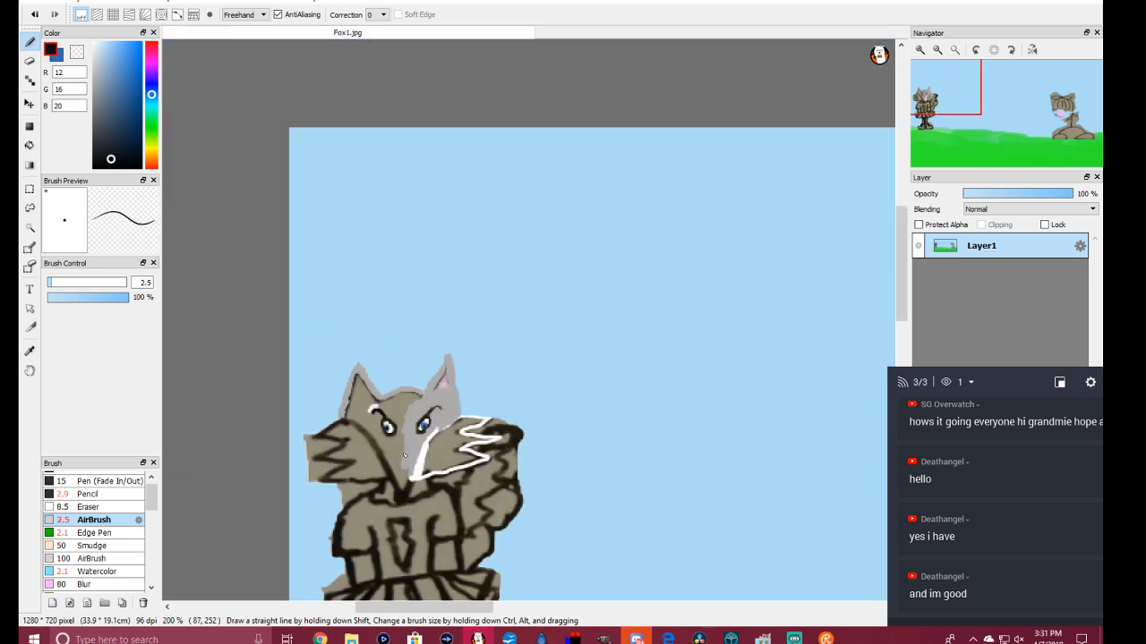
scroll(403, 456, "up", 1)
scroll(404, 456, "up", 4)
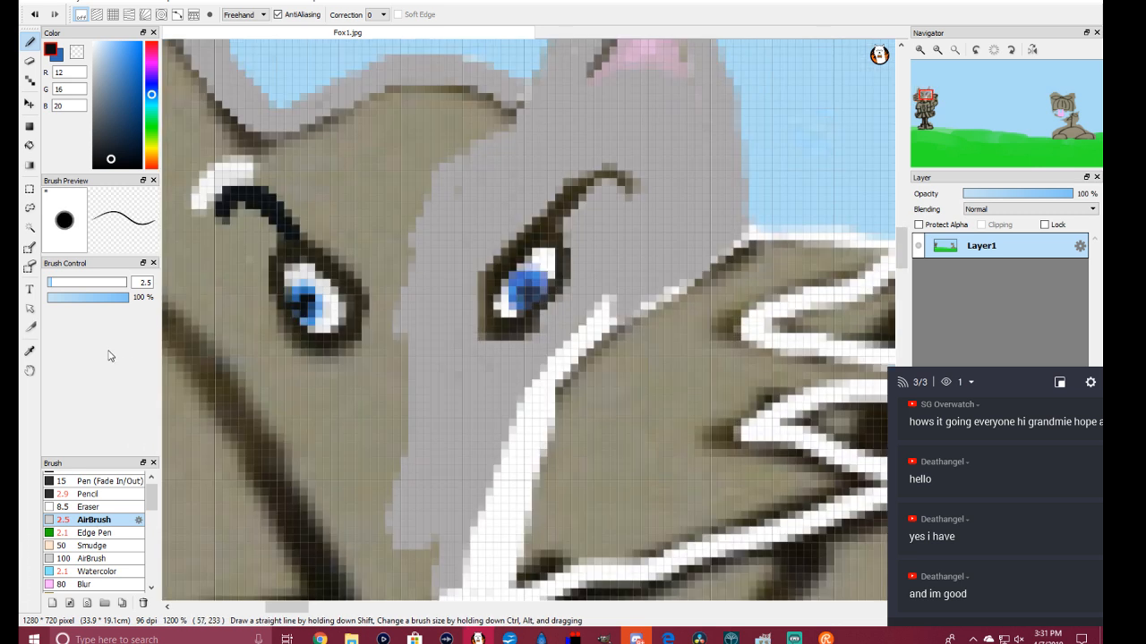
left_click(30, 351)
left_click(375, 178)
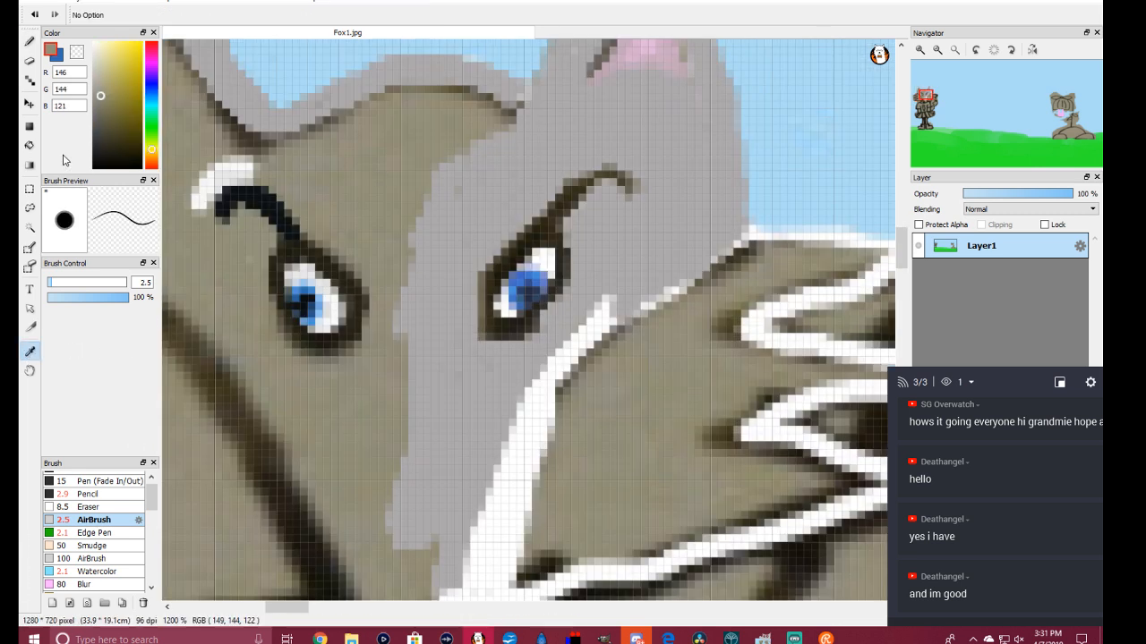
left_click(29, 43)
mouse_move(267, 177)
left_mouse_down()
mouse_move(221, 176)
mouse_move(268, 177)
mouse_move(225, 156)
mouse_move(262, 164)
left_mouse_up()
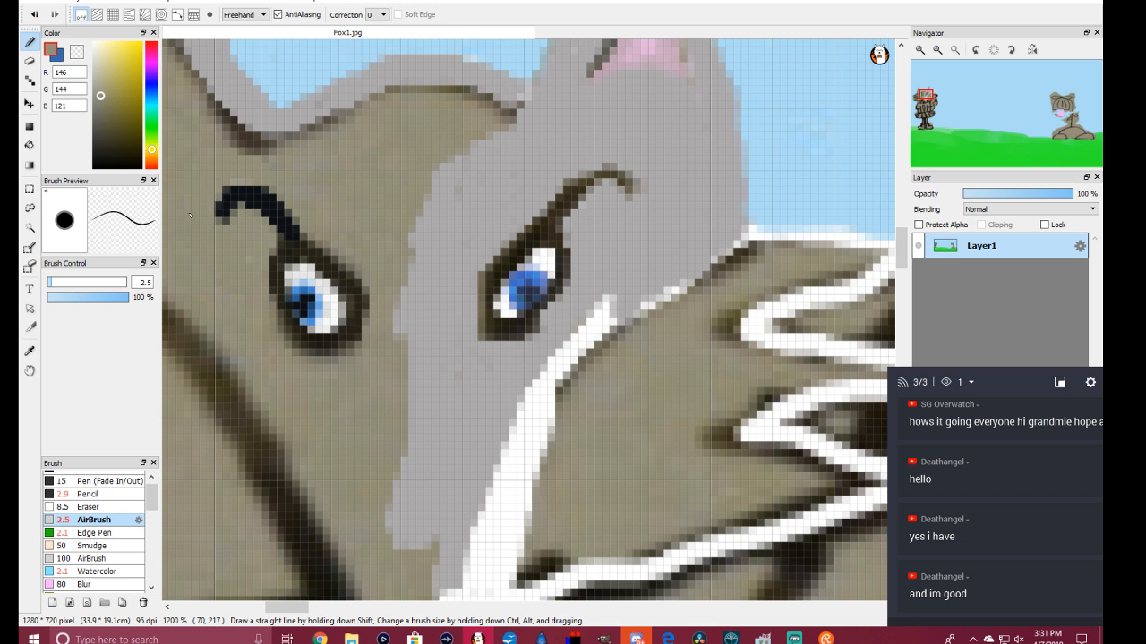
scroll(373, 366, "down", 3)
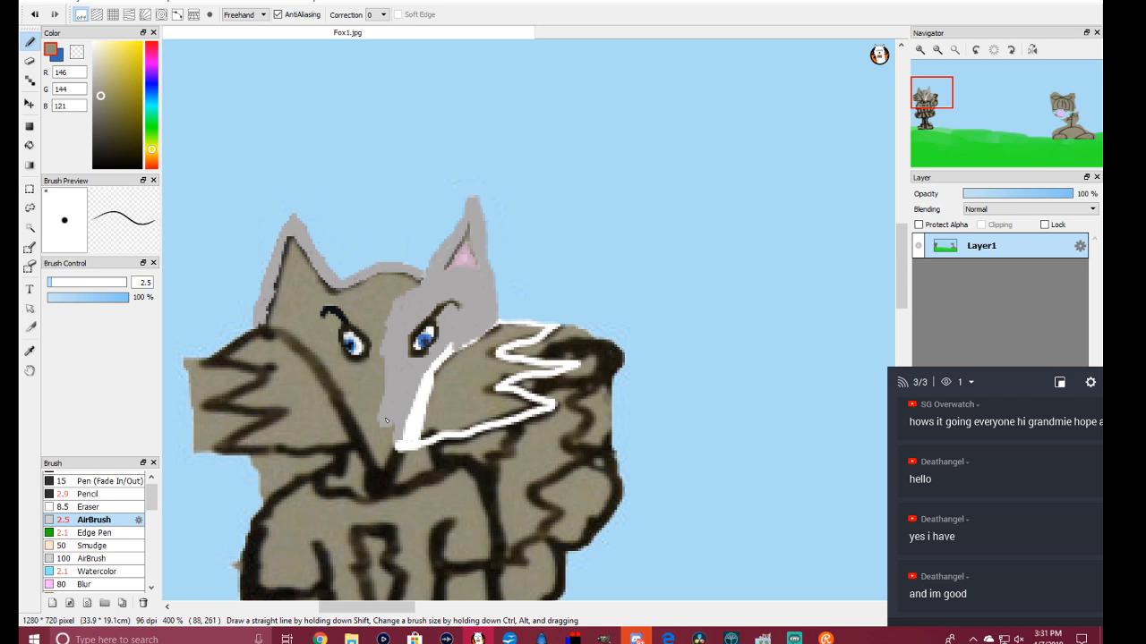
scroll(387, 420, "up", 2)
scroll(388, 419, "down", 1)
scroll(389, 418, "up", 1)
scroll(390, 418, "up", 1)
scroll(389, 418, "down", 1)
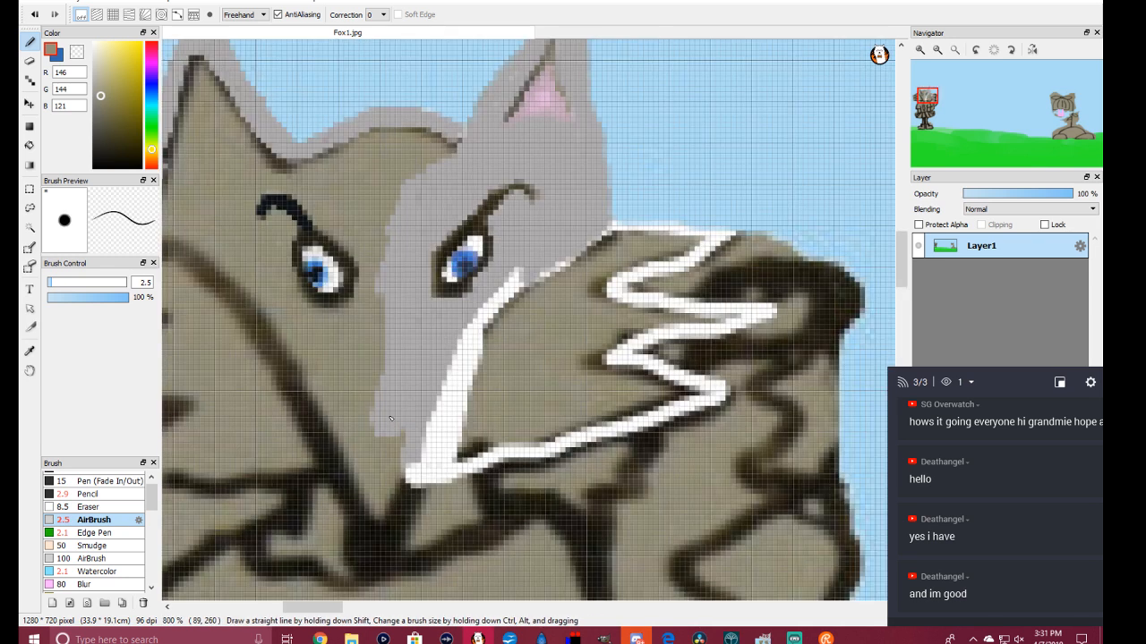
scroll(902, 261, "up", 3)
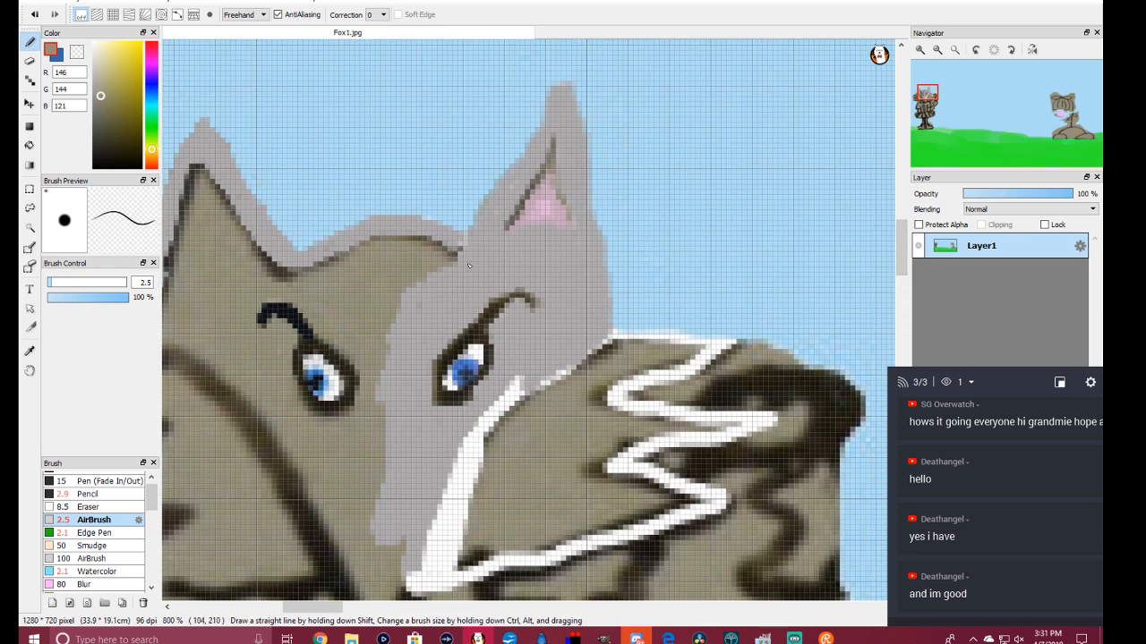
scroll(469, 265, "up", 1)
scroll(456, 259, "up", 1)
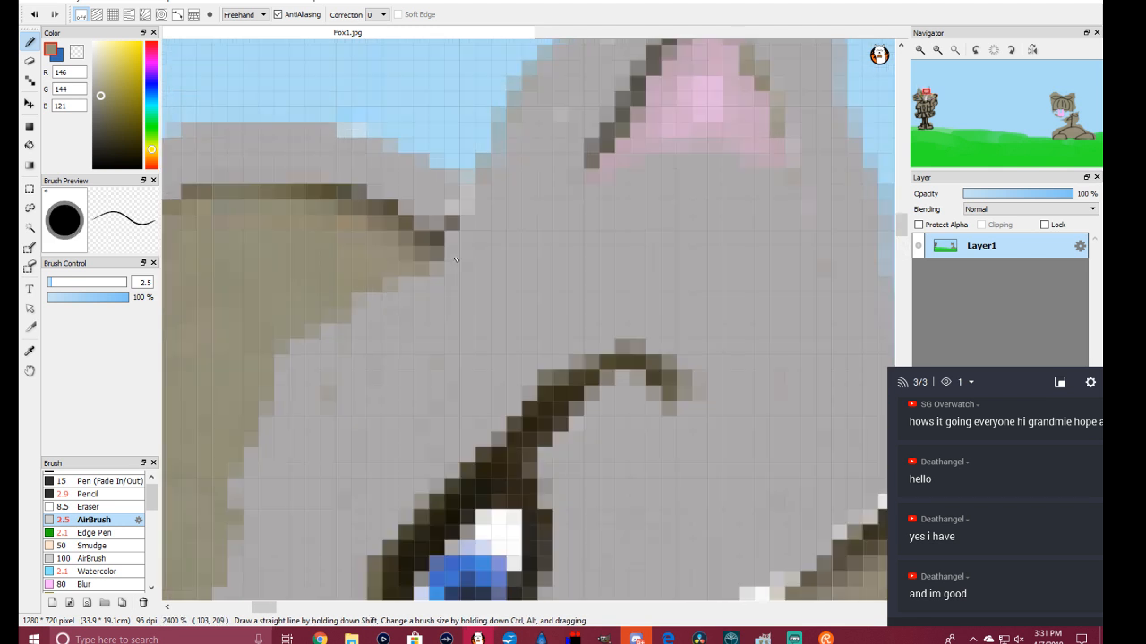
left_click_drag(456, 260, 430, 272)
Step: Sample the face grey, RGB 172, 169, 171, and paint over the brown forehead area beside the right-hand brow, below the head outline
left_click(30, 356)
left_click(486, 273)
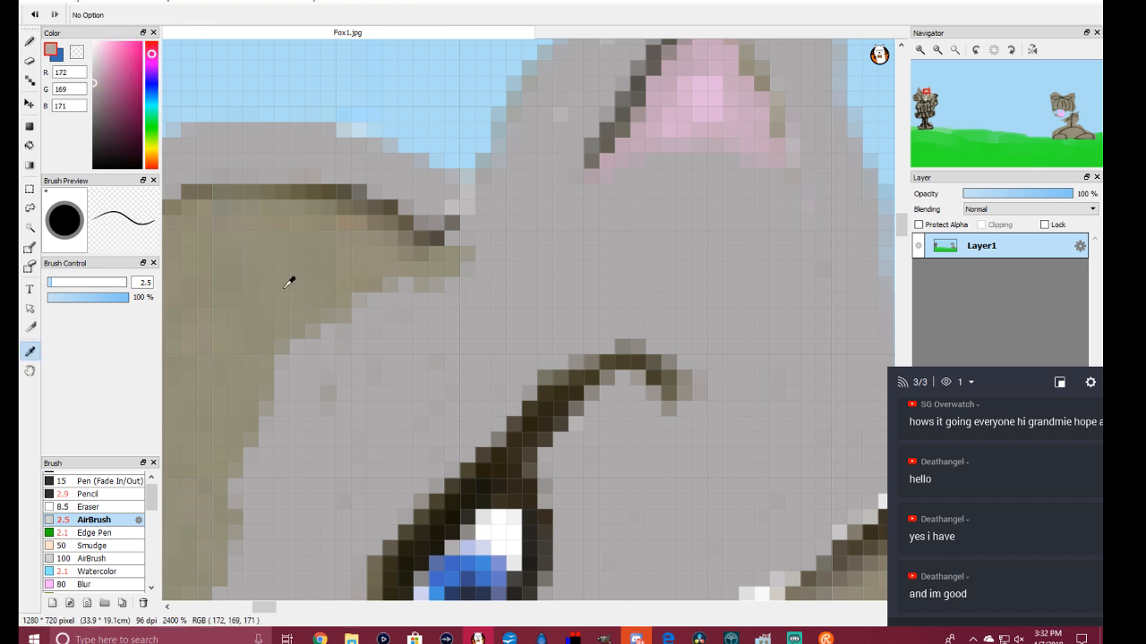
left_click(30, 41)
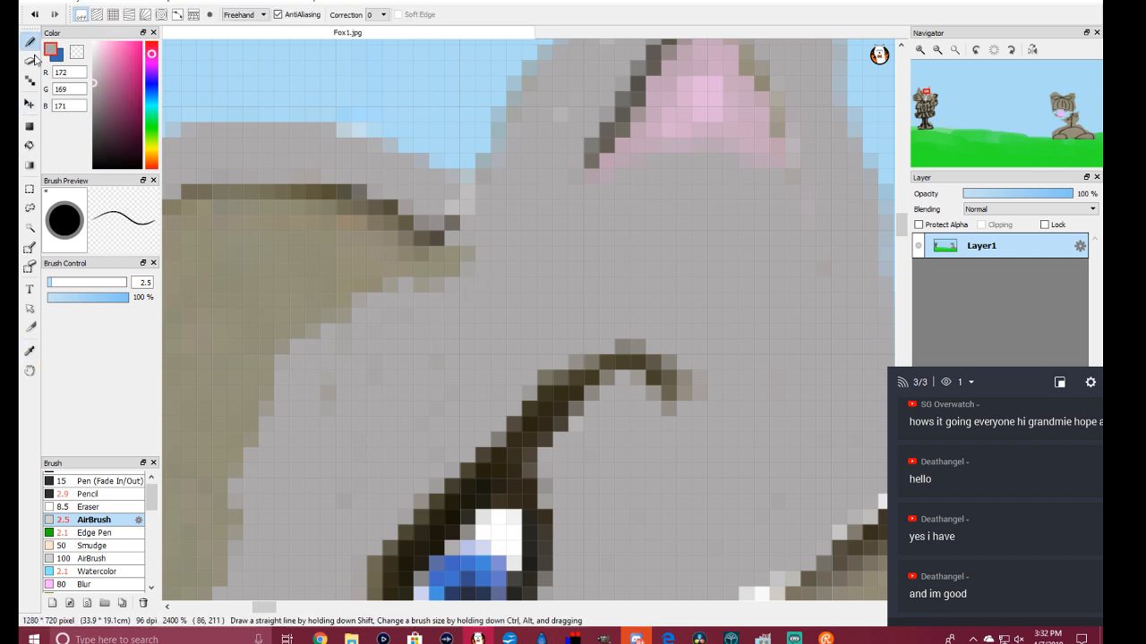
mouse_move(462, 269)
left_mouse_down()
mouse_move(422, 285)
mouse_move(481, 247)
mouse_move(415, 259)
mouse_move(317, 216)
mouse_move(212, 213)
mouse_move(187, 236)
mouse_move(288, 205)
mouse_move(334, 213)
mouse_move(355, 243)
mouse_move(356, 226)
mouse_move(344, 218)
mouse_move(339, 240)
mouse_move(423, 280)
mouse_move(332, 320)
mouse_move(373, 310)
mouse_move(388, 286)
mouse_move(304, 296)
mouse_move(373, 280)
mouse_move(311, 265)
mouse_move(315, 256)
mouse_move(271, 234)
mouse_move(215, 258)
left_mouse_up()
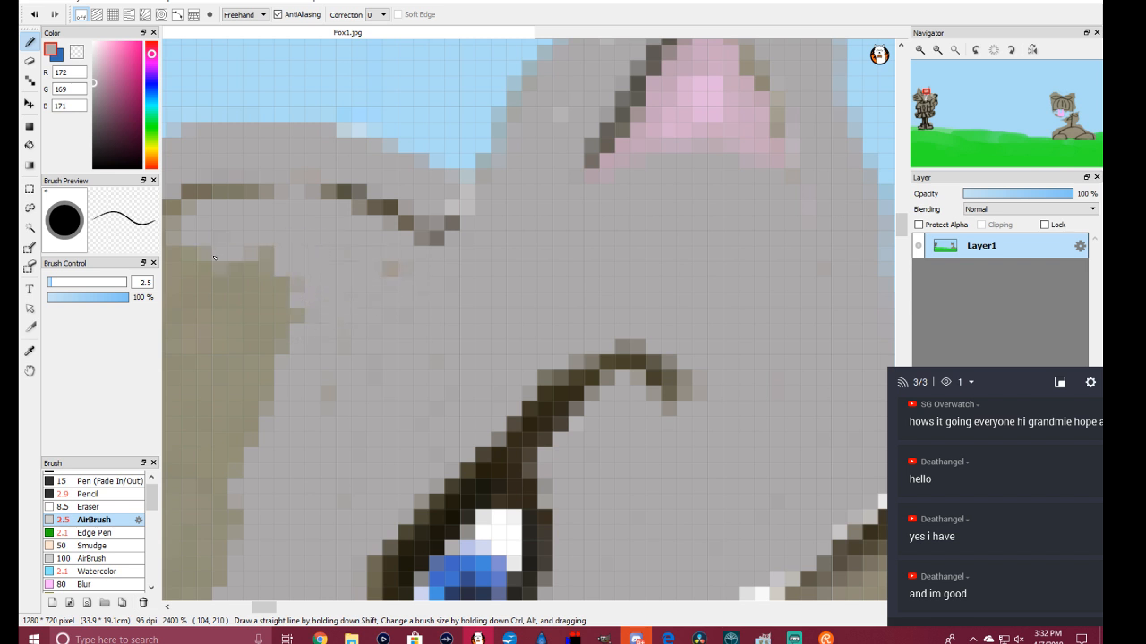
mouse_move(387, 267)
left_mouse_down()
mouse_move(276, 291)
mouse_move(345, 285)
mouse_move(233, 276)
mouse_move(332, 299)
mouse_move(252, 341)
mouse_move(277, 369)
mouse_move(332, 391)
mouse_move(283, 421)
mouse_move(270, 474)
mouse_move(335, 417)
mouse_move(240, 500)
mouse_move(284, 365)
mouse_move(264, 461)
mouse_move(247, 343)
mouse_move(209, 320)
mouse_move(188, 264)
mouse_move(234, 349)
mouse_move(217, 272)
mouse_move(193, 262)
mouse_move(220, 390)
mouse_move(197, 500)
mouse_move(223, 364)
mouse_move(229, 512)
mouse_move(220, 435)
mouse_move(175, 545)
mouse_move(197, 506)
mouse_move(215, 587)
mouse_move(206, 340)
left_mouse_up()
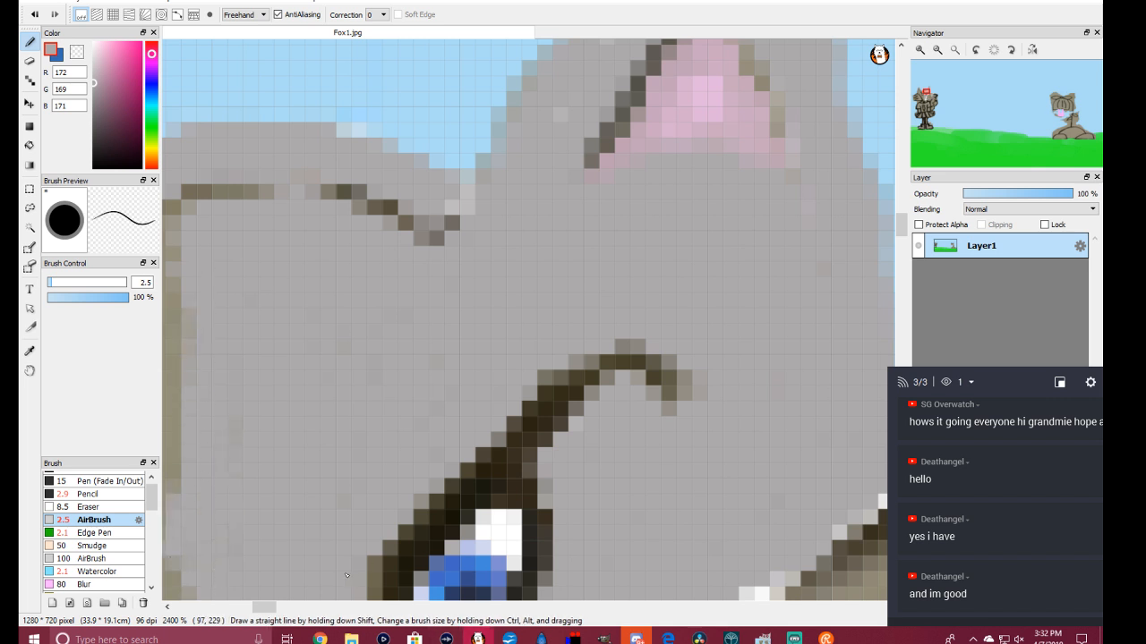
Step: Fill the brown forehead between the head outline and the left-hand eyebrow with grey, following the outline's inner edge toward the left-hand ear
left_click_drag(264, 613, 246, 612)
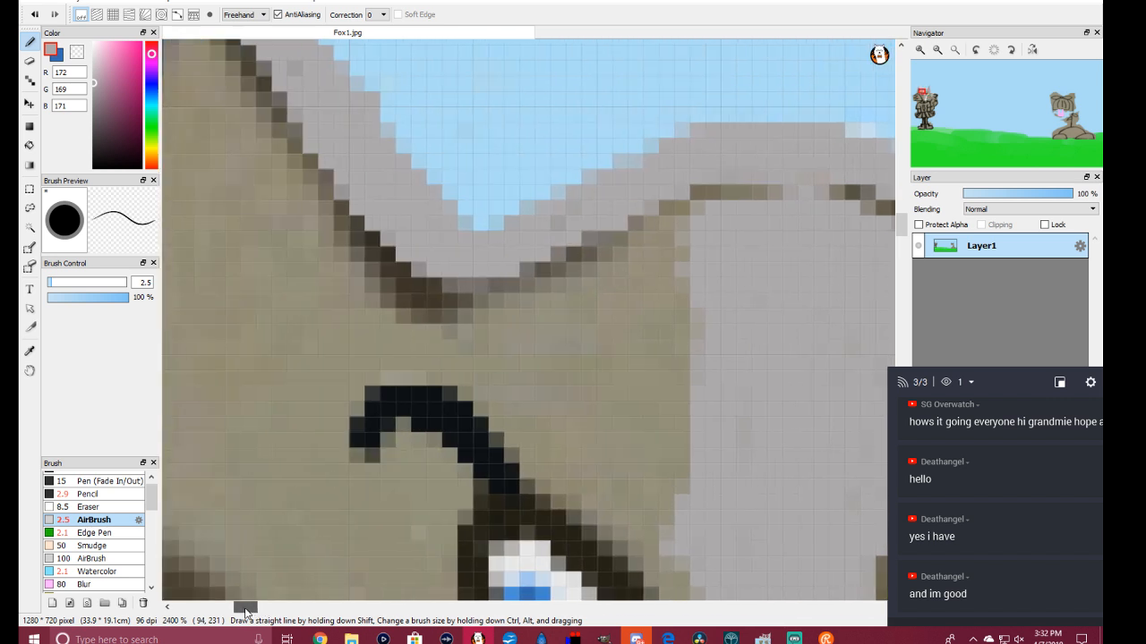
mouse_move(682, 232)
left_mouse_down()
mouse_move(461, 339)
mouse_move(411, 341)
mouse_move(358, 292)
mouse_move(308, 202)
mouse_move(270, 167)
left_mouse_up()
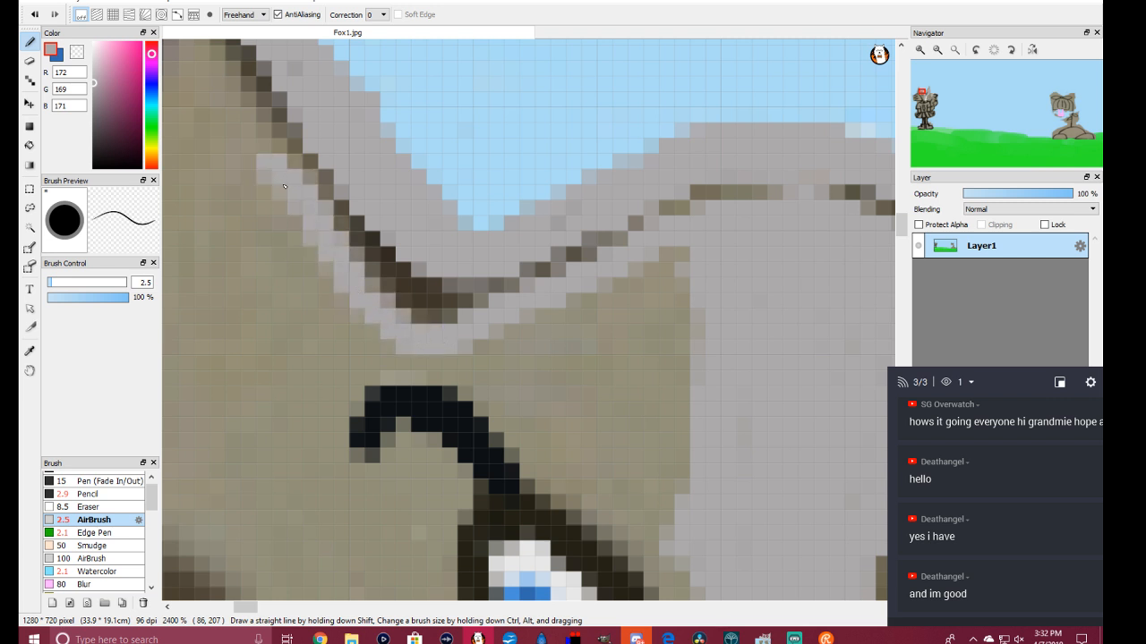
mouse_move(425, 366)
left_mouse_down()
mouse_move(478, 392)
mouse_move(485, 418)
mouse_move(550, 489)
mouse_move(664, 554)
mouse_move(649, 514)
mouse_move(654, 459)
mouse_move(668, 498)
mouse_move(684, 405)
left_mouse_up()
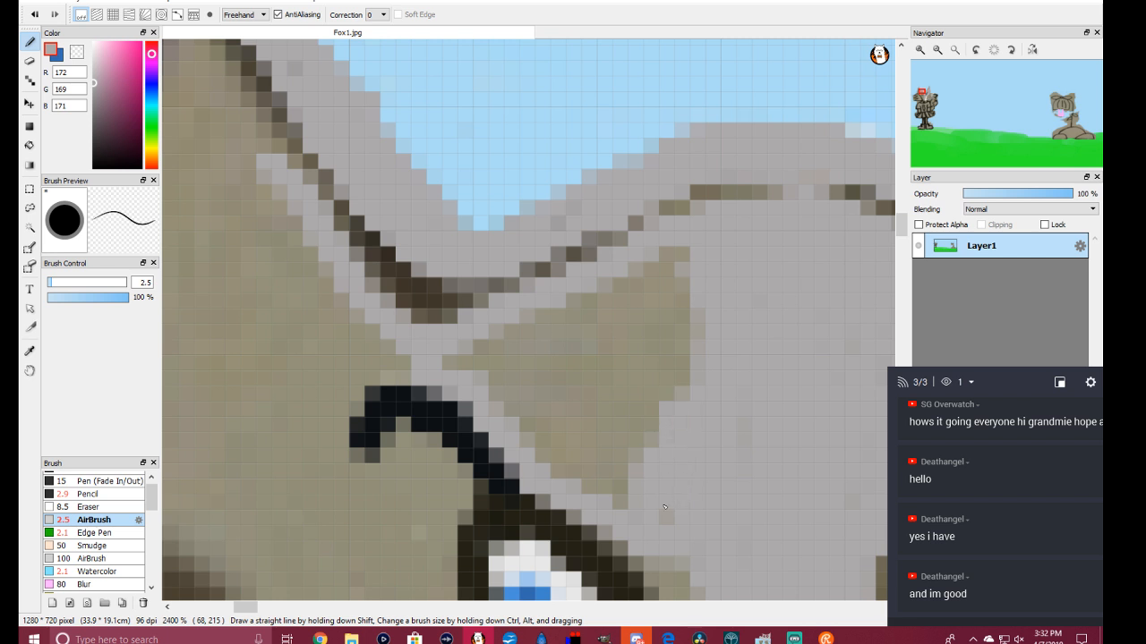
left_click_drag(671, 512, 710, 345)
mouse_move(697, 269)
left_mouse_down()
mouse_move(544, 325)
mouse_move(681, 282)
mouse_move(644, 359)
mouse_move(686, 294)
mouse_move(668, 398)
mouse_move(680, 335)
mouse_move(615, 344)
mouse_move(653, 309)
mouse_move(575, 358)
mouse_move(610, 324)
mouse_move(511, 350)
mouse_move(562, 310)
mouse_move(450, 367)
mouse_move(586, 340)
mouse_move(560, 367)
mouse_move(652, 348)
mouse_move(580, 387)
mouse_move(646, 383)
mouse_move(600, 422)
mouse_move(644, 423)
mouse_move(655, 454)
mouse_move(625, 498)
mouse_move(610, 450)
mouse_move(584, 497)
mouse_move(578, 470)
mouse_move(554, 471)
mouse_move(588, 440)
mouse_move(537, 452)
mouse_move(588, 414)
mouse_move(519, 429)
mouse_move(541, 393)
mouse_move(504, 399)
mouse_move(504, 385)
mouse_move(542, 381)
left_mouse_up()
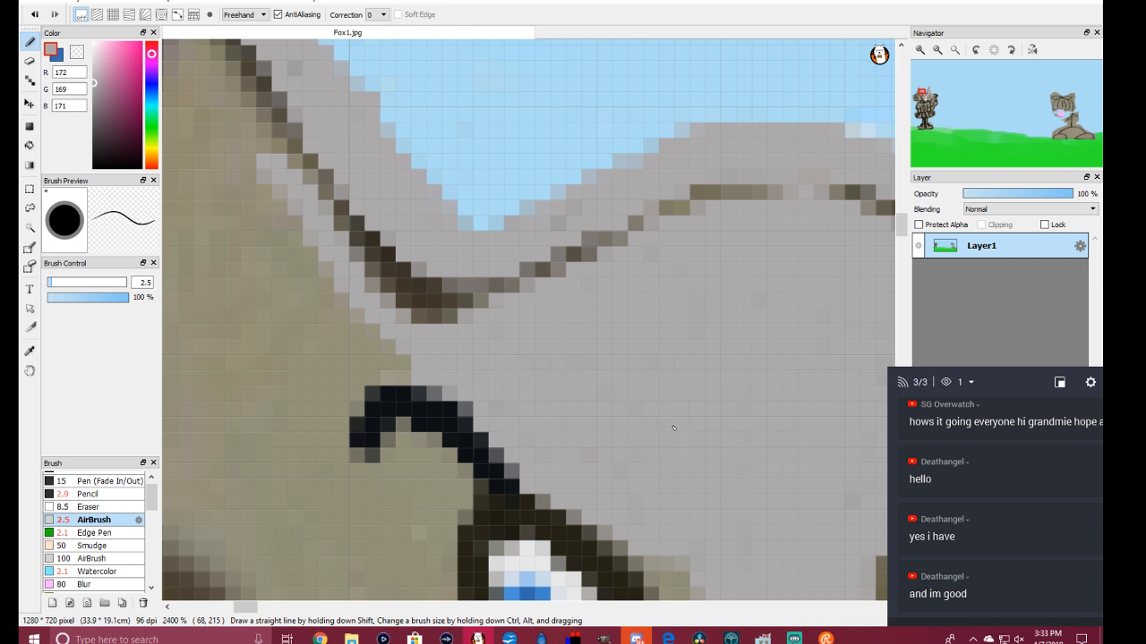
Step: Paint the brown areas around and beneath the left-hand eyebrow and along the left-hand ear's inner outline grey
mouse_move(439, 380)
left_mouse_down()
mouse_move(403, 385)
mouse_move(372, 363)
mouse_move(341, 374)
mouse_move(304, 346)
mouse_move(240, 231)
mouse_move(241, 184)
mouse_move(378, 327)
mouse_move(354, 339)
mouse_move(288, 261)
left_mouse_up()
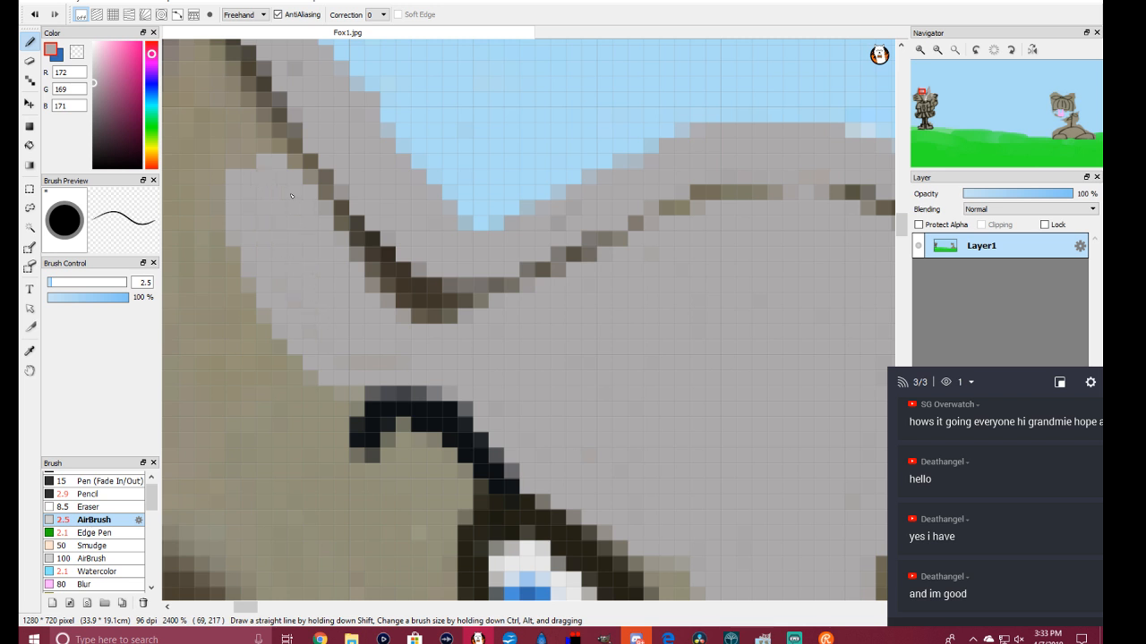
mouse_move(277, 159)
left_mouse_down()
mouse_move(355, 267)
mouse_move(216, 68)
mouse_move(272, 189)
mouse_move(212, 103)
mouse_move(242, 218)
mouse_move(256, 366)
mouse_move(272, 308)
mouse_move(297, 418)
mouse_move(342, 386)
mouse_move(288, 392)
mouse_move(289, 366)
mouse_move(310, 417)
mouse_move(356, 407)
left_mouse_up()
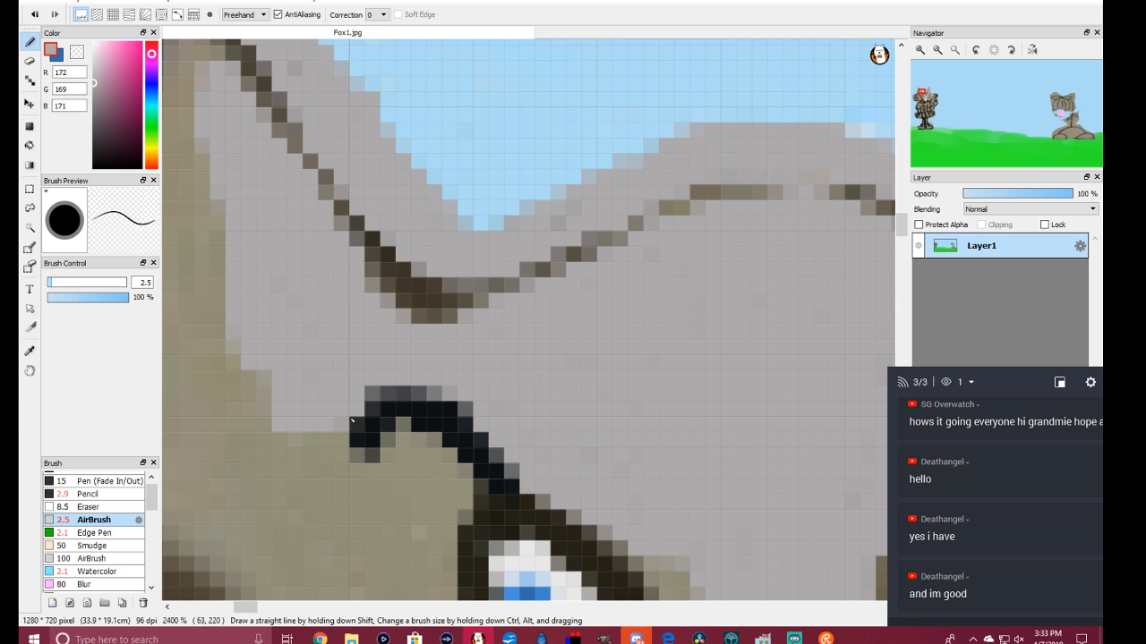
mouse_move(331, 427)
left_mouse_down()
mouse_move(339, 471)
mouse_move(351, 459)
mouse_move(375, 473)
mouse_move(405, 433)
mouse_move(412, 454)
mouse_move(453, 468)
mouse_move(460, 503)
mouse_move(447, 514)
mouse_move(459, 519)
mouse_move(428, 517)
mouse_move(428, 490)
mouse_move(405, 503)
mouse_move(406, 475)
mouse_move(424, 471)
mouse_move(318, 502)
mouse_move(399, 505)
mouse_move(352, 520)
mouse_move(411, 517)
mouse_move(388, 528)
mouse_move(418, 521)
mouse_move(426, 551)
mouse_move(438, 519)
mouse_move(450, 567)
mouse_move(453, 519)
left_mouse_up()
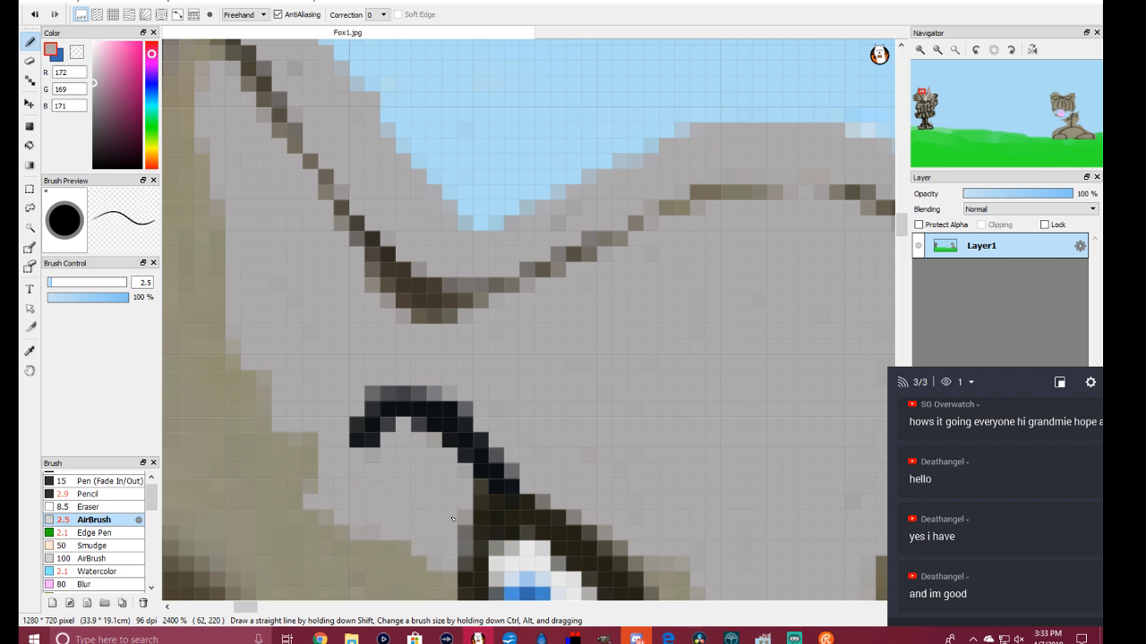
mouse_move(312, 517)
left_mouse_down()
mouse_move(303, 413)
mouse_move(300, 457)
mouse_move(266, 448)
mouse_move(240, 384)
mouse_move(254, 442)
mouse_move(271, 368)
mouse_move(274, 461)
mouse_move(282, 420)
mouse_move(199, 398)
left_mouse_up()
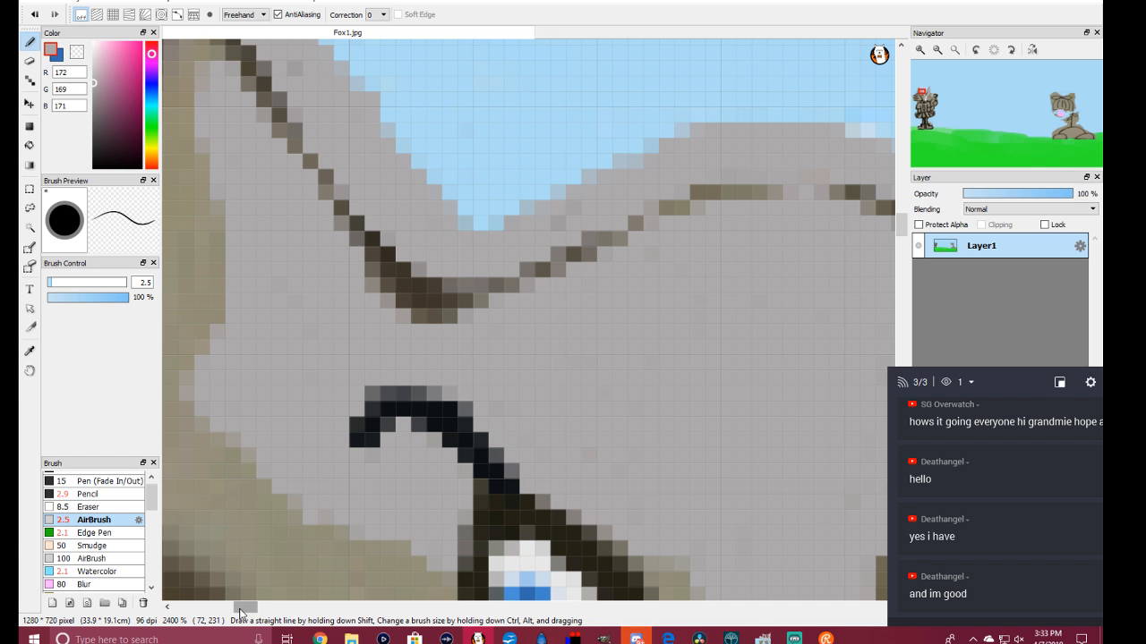
Step: Fill the upper inside of the left-hand ear with grey up to its tip, keeping within the dark outline
left_click_drag(246, 615, 235, 615)
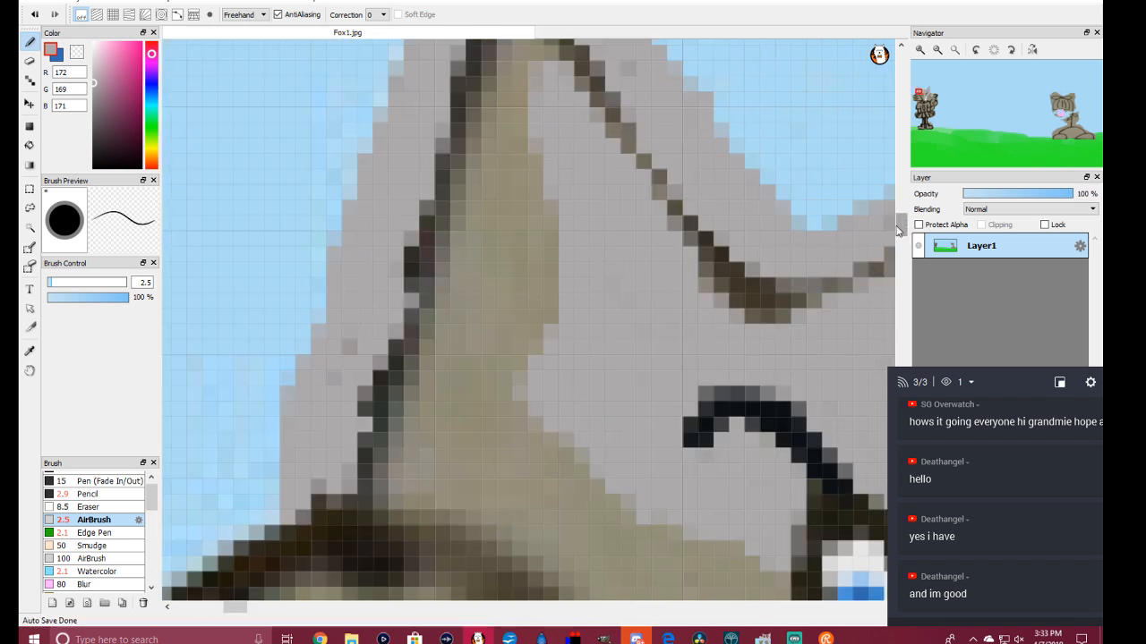
left_click_drag(896, 225, 904, 214)
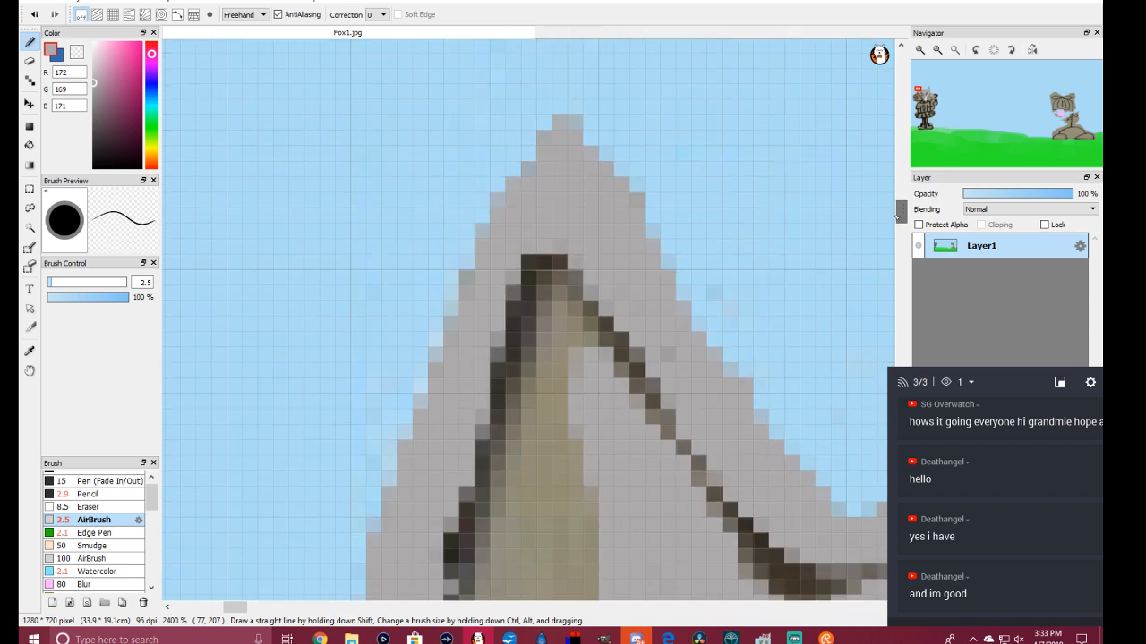
mouse_move(570, 344)
left_mouse_down()
mouse_move(548, 309)
mouse_move(548, 276)
mouse_move(578, 344)
left_mouse_up()
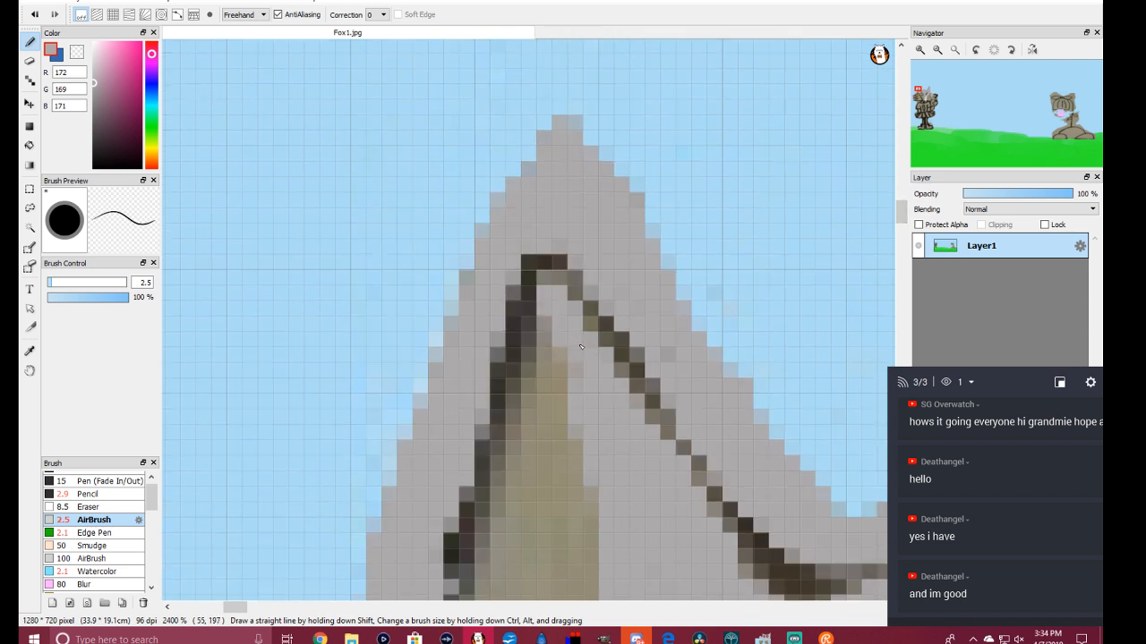
mouse_move(599, 388)
left_mouse_down()
mouse_move(548, 335)
mouse_move(560, 356)
mouse_move(556, 393)
mouse_move(544, 381)
mouse_move(494, 521)
mouse_move(556, 421)
mouse_move(553, 536)
mouse_move(578, 452)
mouse_move(610, 545)
mouse_move(569, 416)
mouse_move(578, 488)
mouse_move(536, 538)
mouse_move(521, 516)
mouse_move(501, 561)
mouse_move(504, 536)
mouse_move(504, 561)
mouse_move(571, 535)
mouse_move(594, 547)
mouse_move(595, 577)
left_mouse_up()
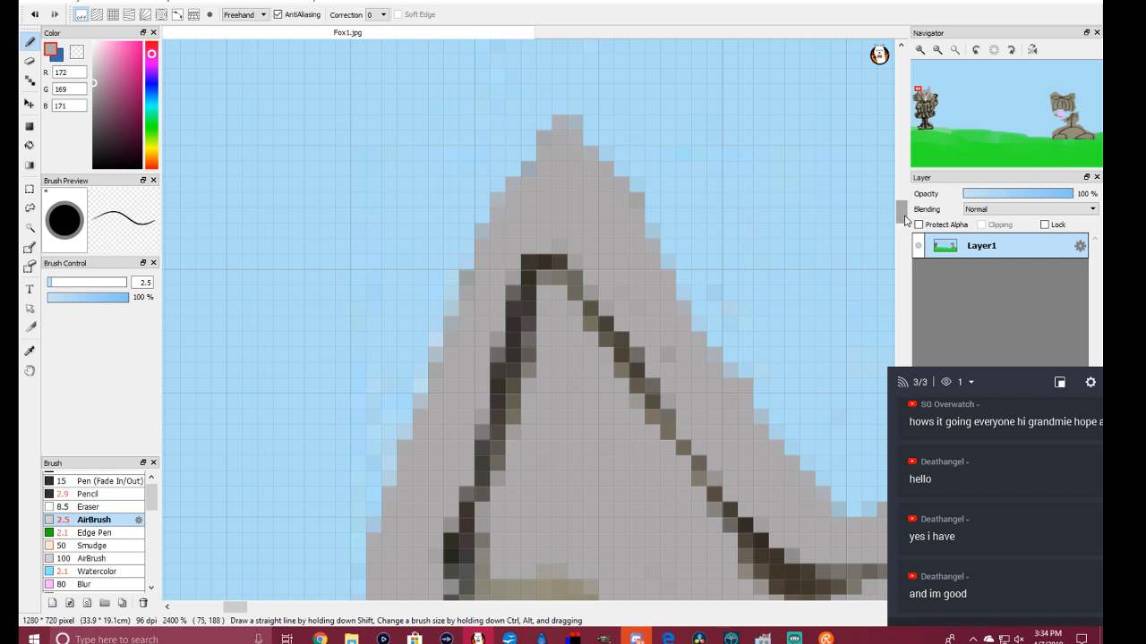
Step: Paint the base of the left-hand ear and the face area above the dark cheek line grey
left_click_drag(901, 220, 901, 239)
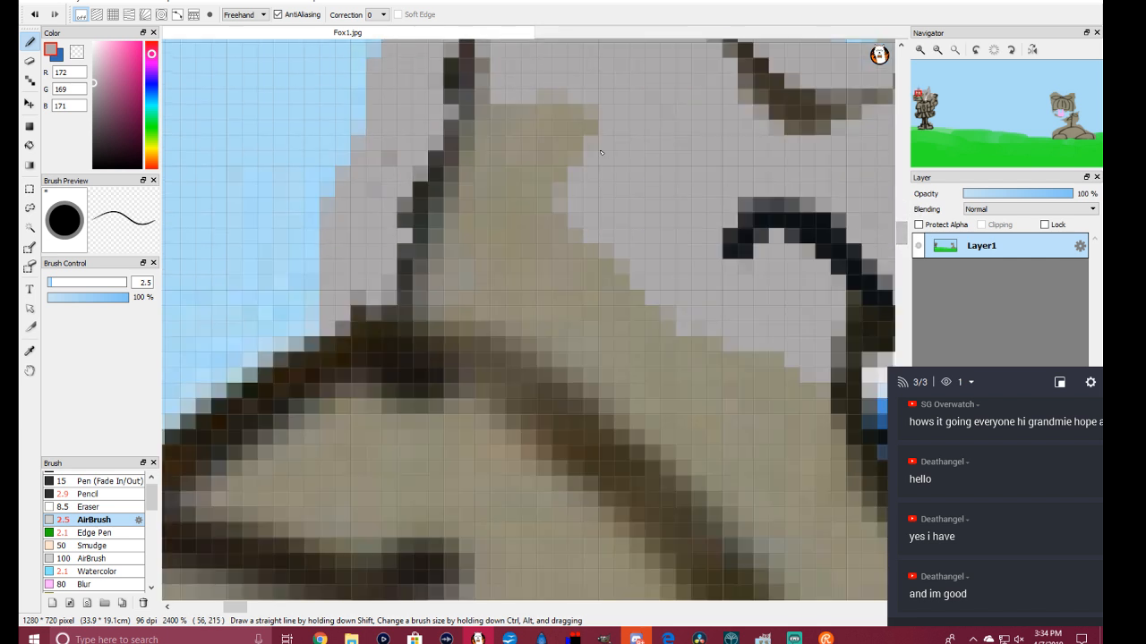
mouse_move(497, 77)
left_mouse_down()
mouse_move(440, 216)
mouse_move(426, 305)
mouse_move(490, 309)
mouse_move(483, 324)
mouse_move(449, 311)
mouse_move(432, 322)
mouse_move(555, 250)
mouse_move(547, 267)
left_mouse_up()
mouse_move(618, 139)
left_mouse_down()
mouse_move(579, 134)
mouse_move(568, 195)
mouse_move(588, 110)
mouse_move(532, 190)
mouse_move(556, 133)
mouse_move(521, 113)
mouse_move(503, 180)
mouse_move(529, 122)
mouse_move(519, 183)
mouse_move(486, 164)
mouse_move(500, 154)
mouse_move(456, 225)
mouse_move(446, 268)
mouse_move(522, 294)
mouse_move(550, 215)
mouse_move(564, 207)
mouse_move(503, 266)
mouse_move(525, 220)
mouse_move(486, 237)
left_mouse_up()
mouse_move(516, 311)
left_mouse_down()
mouse_move(555, 344)
mouse_move(498, 322)
mouse_move(622, 405)
mouse_move(564, 351)
mouse_move(563, 244)
mouse_move(592, 356)
mouse_move(594, 268)
mouse_move(617, 350)
mouse_move(596, 263)
mouse_move(627, 340)
mouse_move(619, 314)
mouse_move(662, 378)
mouse_move(680, 315)
mouse_move(685, 398)
mouse_move(701, 360)
mouse_move(705, 420)
mouse_move(729, 387)
mouse_move(739, 415)
left_mouse_up()
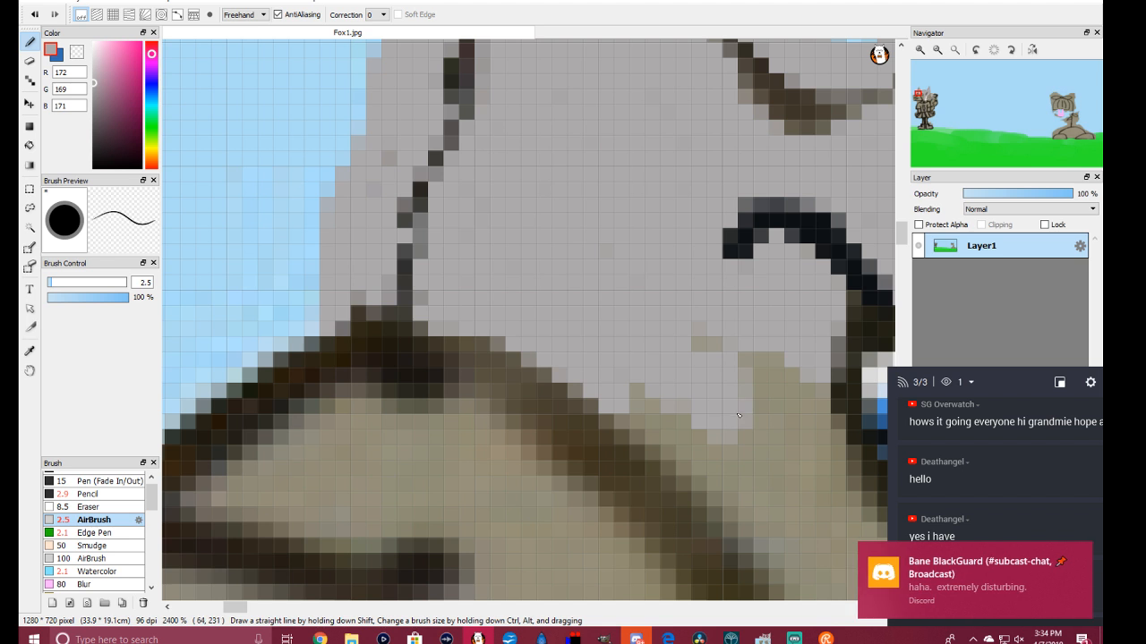
mouse_move(759, 356)
left_mouse_down()
mouse_move(764, 437)
mouse_move(793, 371)
mouse_move(805, 385)
mouse_move(793, 454)
mouse_move(810, 392)
mouse_move(831, 414)
mouse_move(832, 452)
mouse_move(834, 394)
mouse_move(819, 358)
mouse_move(769, 349)
mouse_move(689, 385)
left_mouse_up()
left_click_drag(634, 409, 664, 432)
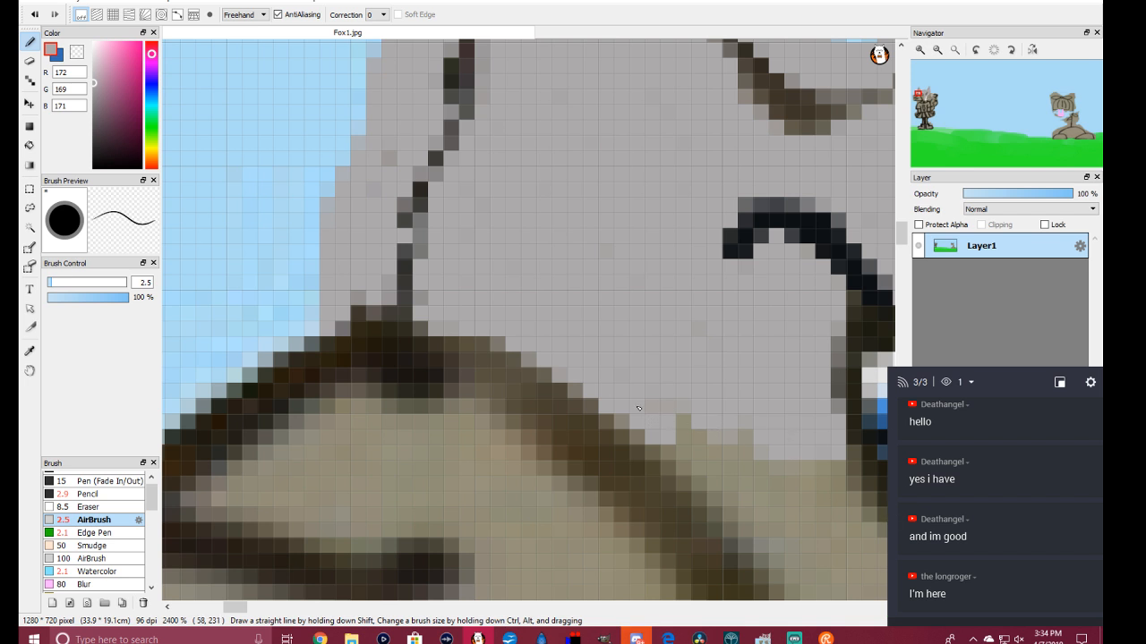
Step: Fill the remaining brown strip between the dark cheek line and the left-hand eye with grey
left_click_drag(666, 435, 776, 560)
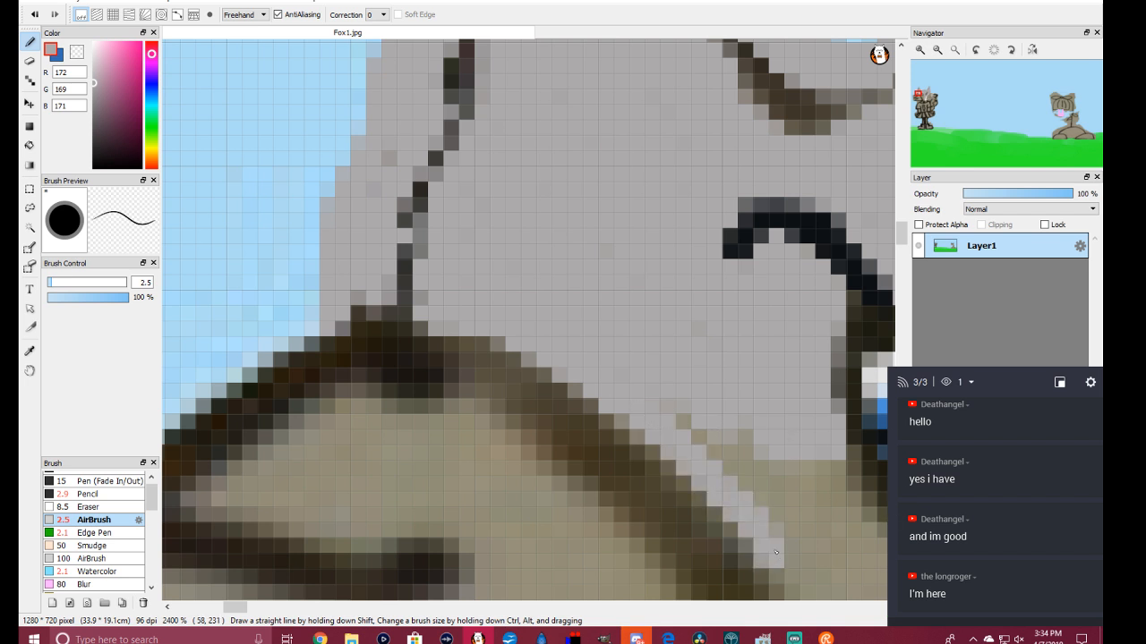
left_click_drag(708, 464, 778, 543)
mouse_move(741, 474)
left_mouse_down()
mouse_move(799, 523)
mouse_move(804, 488)
mouse_move(791, 472)
left_mouse_up()
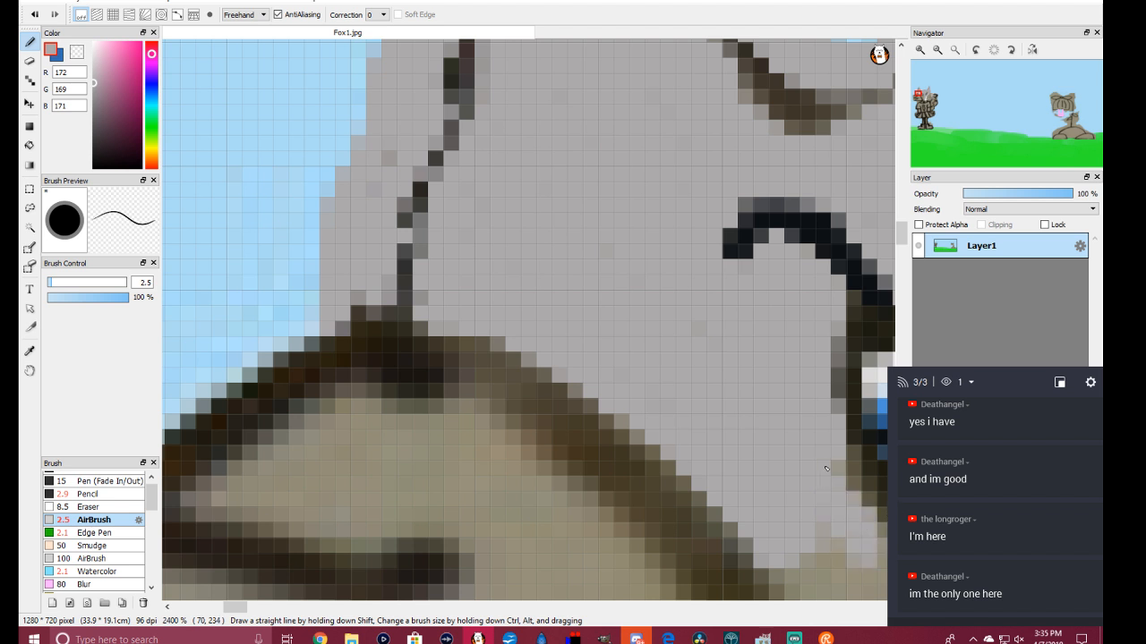
left_click(808, 560)
mouse_move(804, 568)
left_mouse_down()
mouse_move(815, 595)
mouse_move(811, 572)
mouse_move(774, 549)
mouse_move(785, 581)
mouse_move(802, 587)
mouse_move(828, 553)
mouse_move(841, 591)
mouse_move(868, 551)
left_mouse_up()
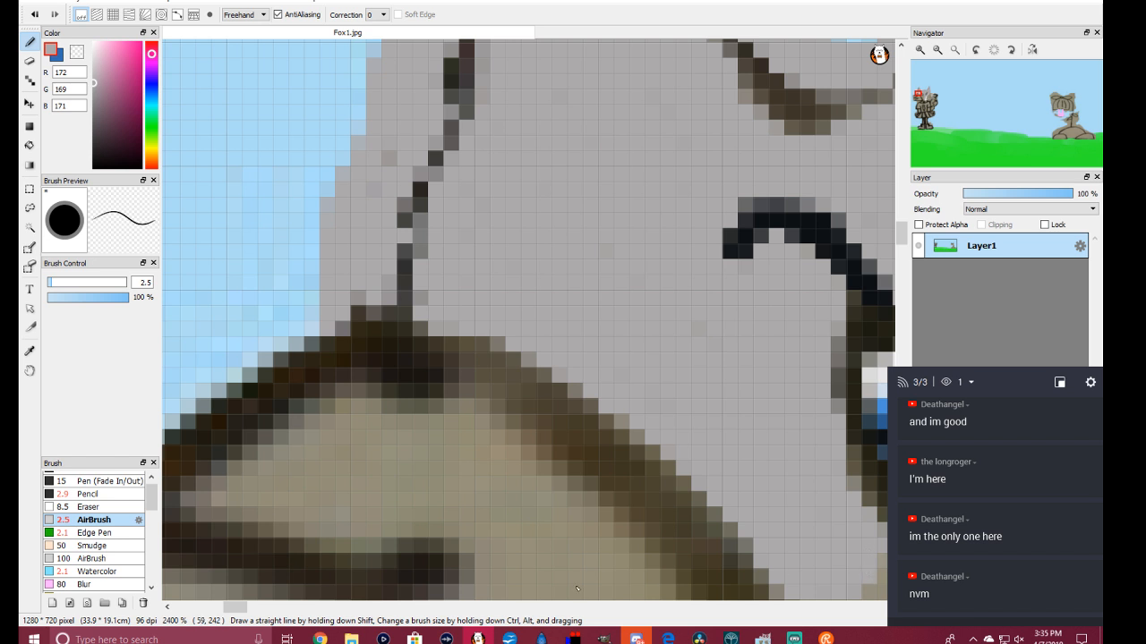
Step: Paint the brown area beside and beneath the left-hand eye grey, down to the upper muzzle
left_click(259, 608)
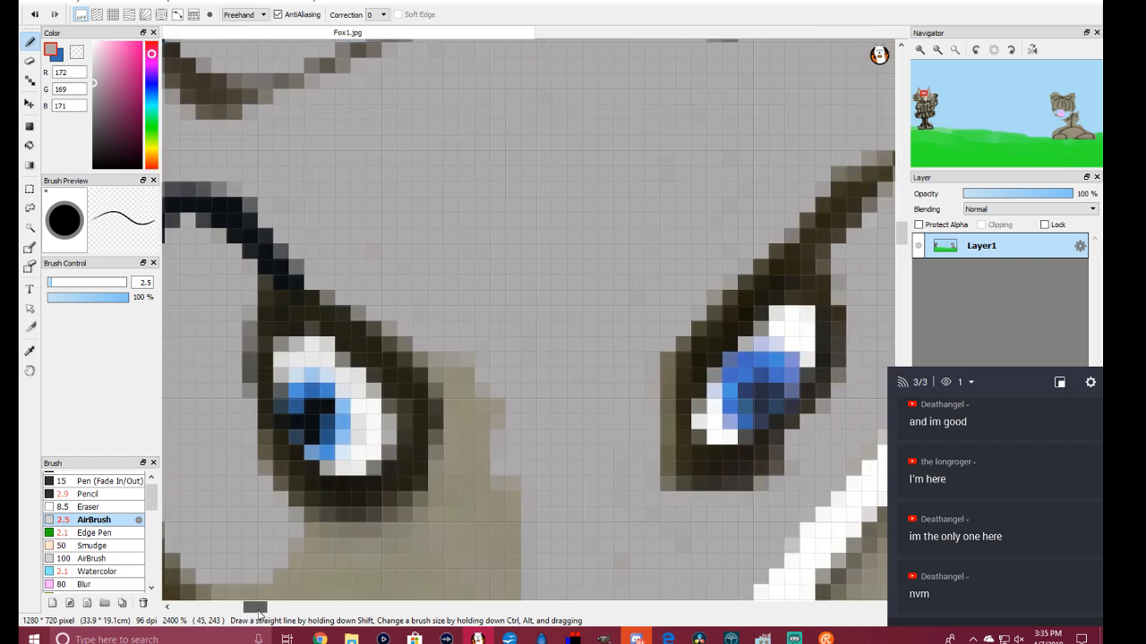
mouse_move(446, 349)
left_mouse_down()
mouse_move(467, 375)
mouse_move(451, 399)
mouse_move(445, 457)
mouse_move(494, 455)
mouse_move(482, 473)
mouse_move(481, 412)
mouse_move(495, 380)
mouse_move(506, 441)
mouse_move(501, 423)
mouse_move(450, 503)
mouse_move(461, 482)
mouse_move(441, 491)
mouse_move(453, 475)
mouse_move(444, 514)
mouse_move(493, 484)
mouse_move(472, 523)
mouse_move(517, 469)
mouse_move(522, 549)
left_mouse_up()
mouse_move(463, 528)
left_mouse_down()
mouse_move(421, 514)
mouse_move(435, 526)
mouse_move(421, 500)
mouse_move(422, 533)
mouse_move(394, 516)
mouse_move(376, 544)
mouse_move(300, 544)
mouse_move(445, 539)
mouse_move(394, 554)
mouse_move(533, 541)
left_mouse_up()
left_click_drag(674, 521, 638, 546)
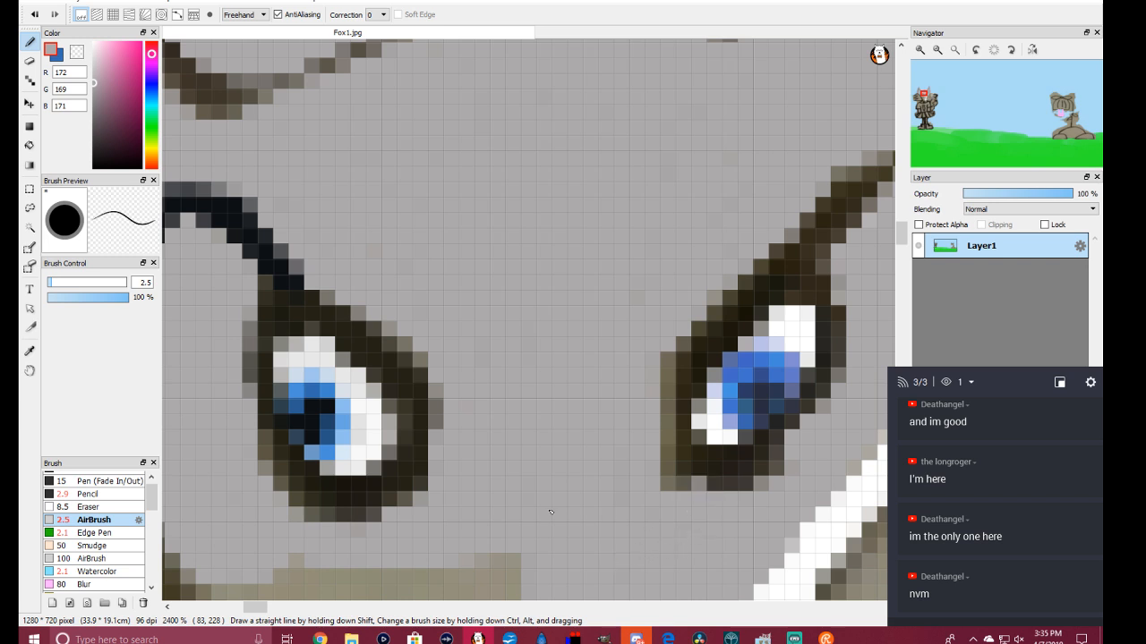
Step: Trim the outer edges of both eye outlines with grey, removing the brown fringe beside the right-hand eye and beneath the left-hand eye
scroll(564, 488, "down", 6)
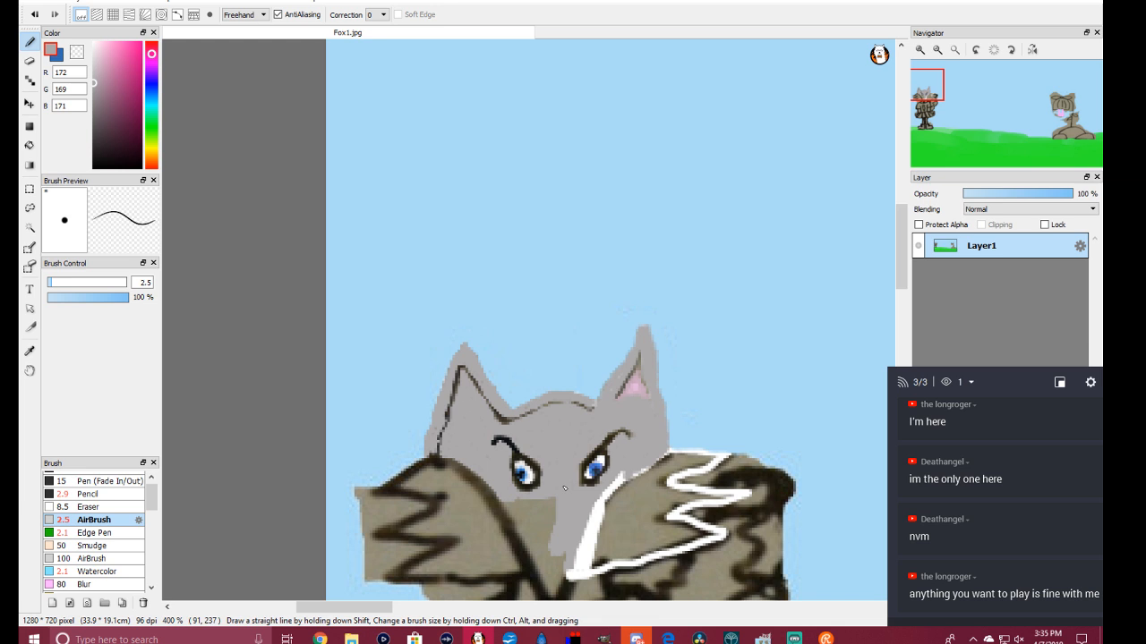
scroll(564, 488, "up", 6)
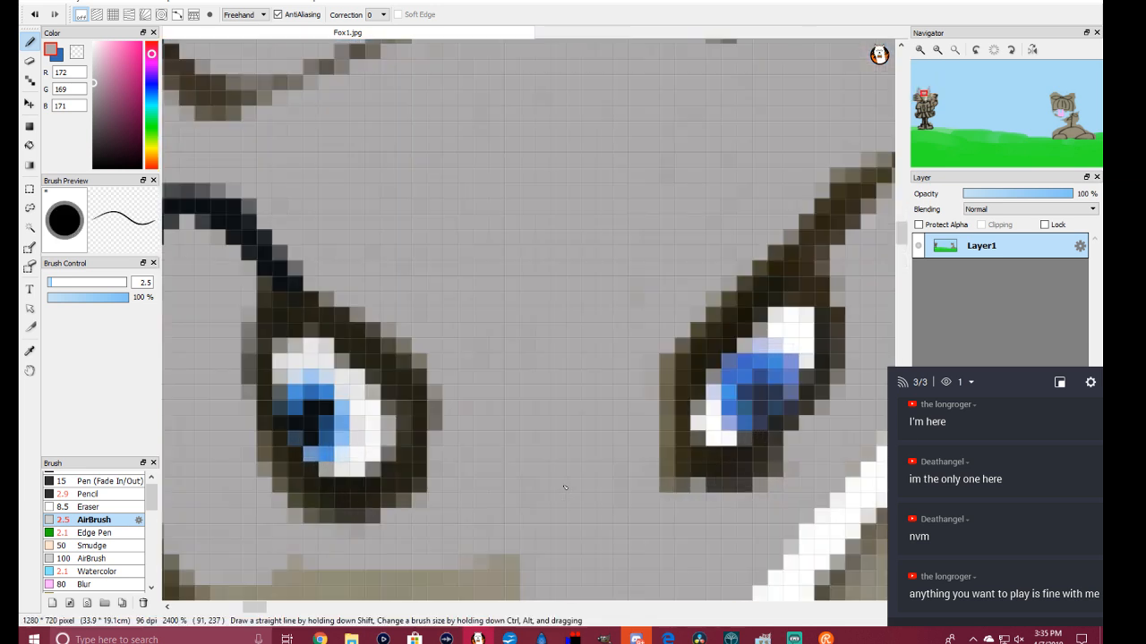
mouse_move(692, 489)
left_mouse_down()
mouse_move(652, 448)
mouse_move(664, 419)
mouse_move(660, 360)
left_mouse_up()
mouse_move(653, 435)
left_mouse_down()
mouse_move(665, 495)
mouse_move(777, 469)
left_mouse_up()
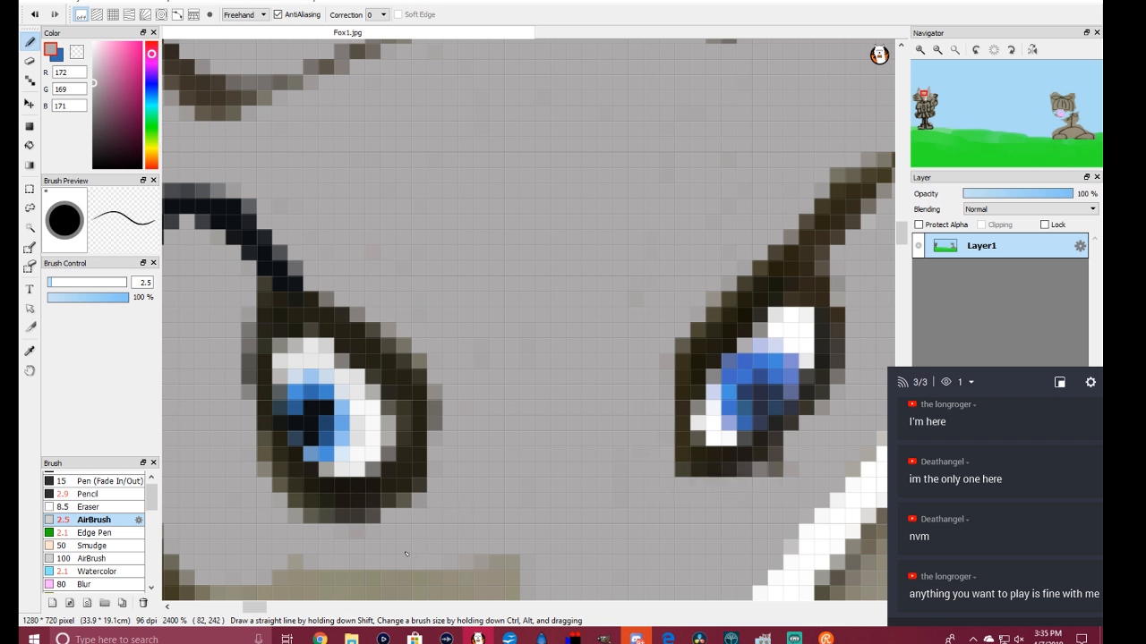
mouse_move(433, 459)
left_mouse_down()
mouse_move(423, 500)
mouse_move(379, 520)
mouse_move(303, 519)
mouse_move(266, 483)
left_mouse_up()
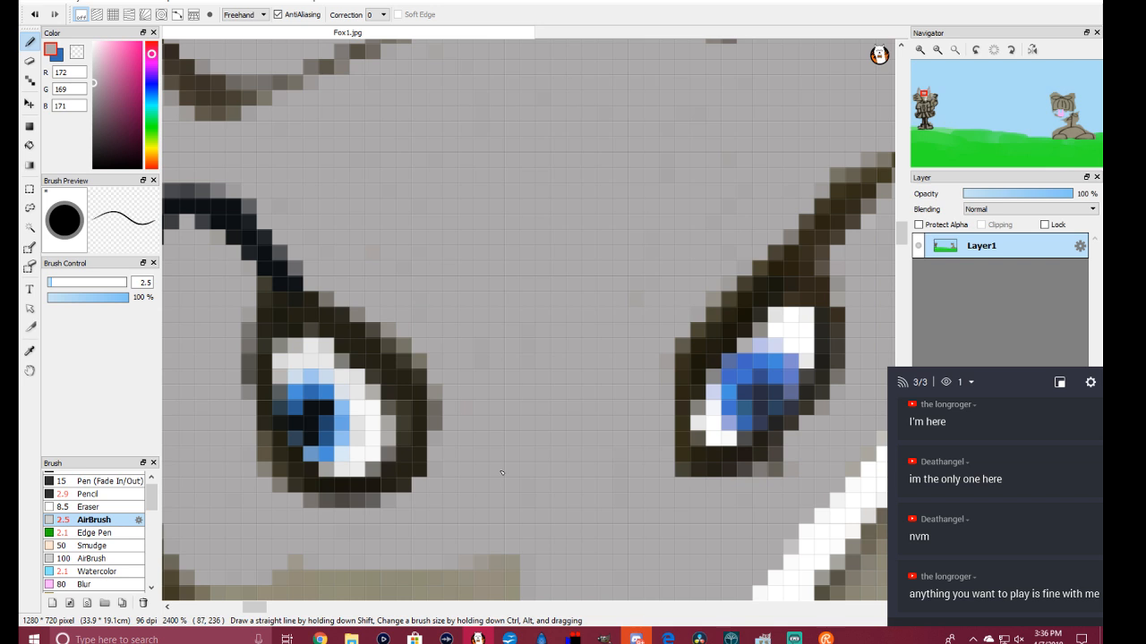
Step: Examine the fox's recoloured head at reduced magnification against the whole scene and the second character
scroll(501, 472, "down", 4)
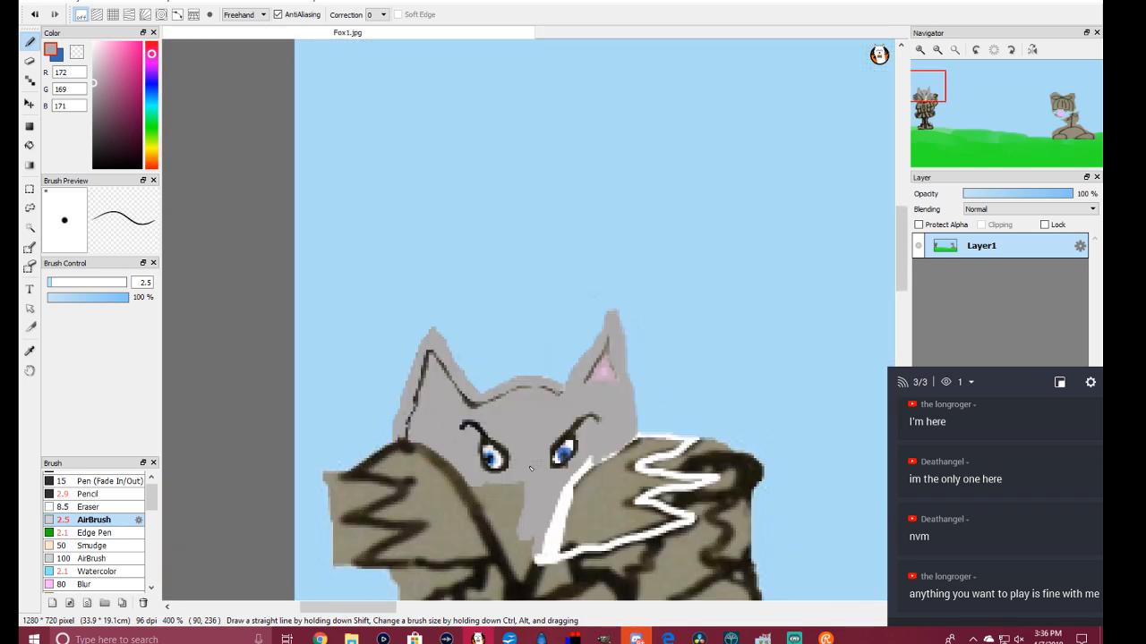
scroll(530, 468, "down", 2)
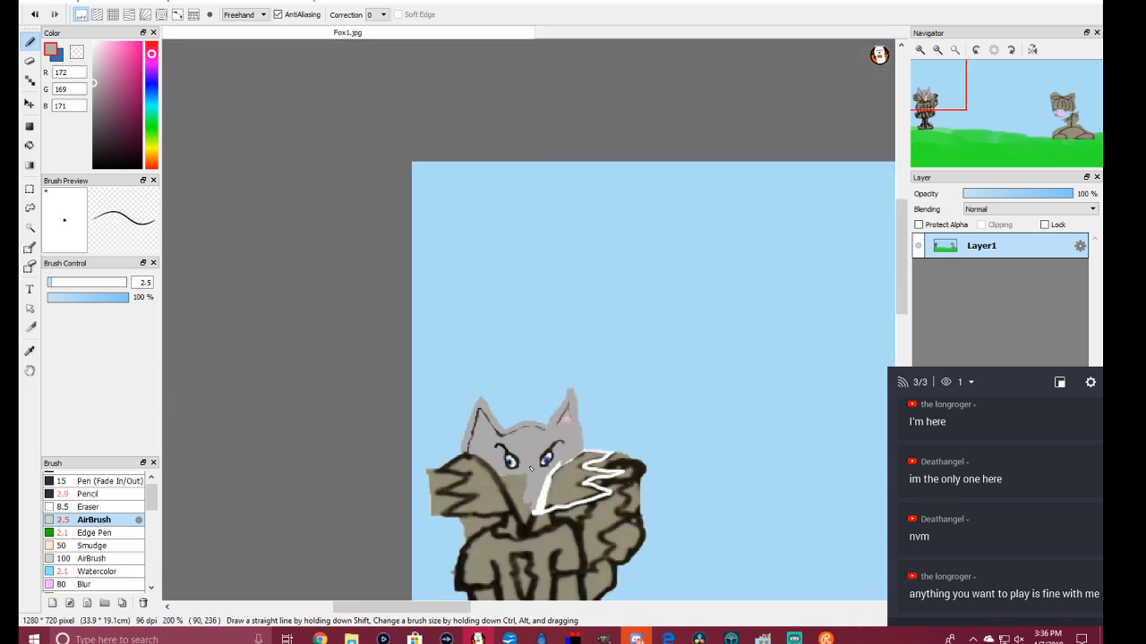
scroll(531, 468, "down", 1)
scroll(531, 468, "down", 1)
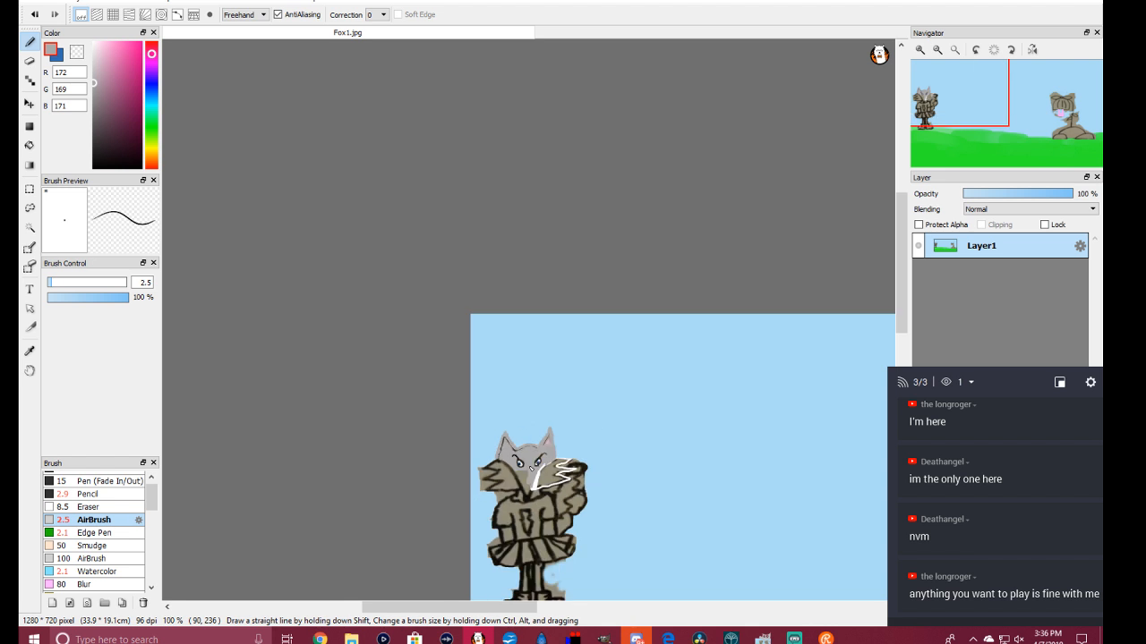
scroll(530, 468, "up", 1)
left_click_drag(442, 612, 502, 612)
scroll(509, 486, "up", 1)
scroll(509, 489, "down", 2)
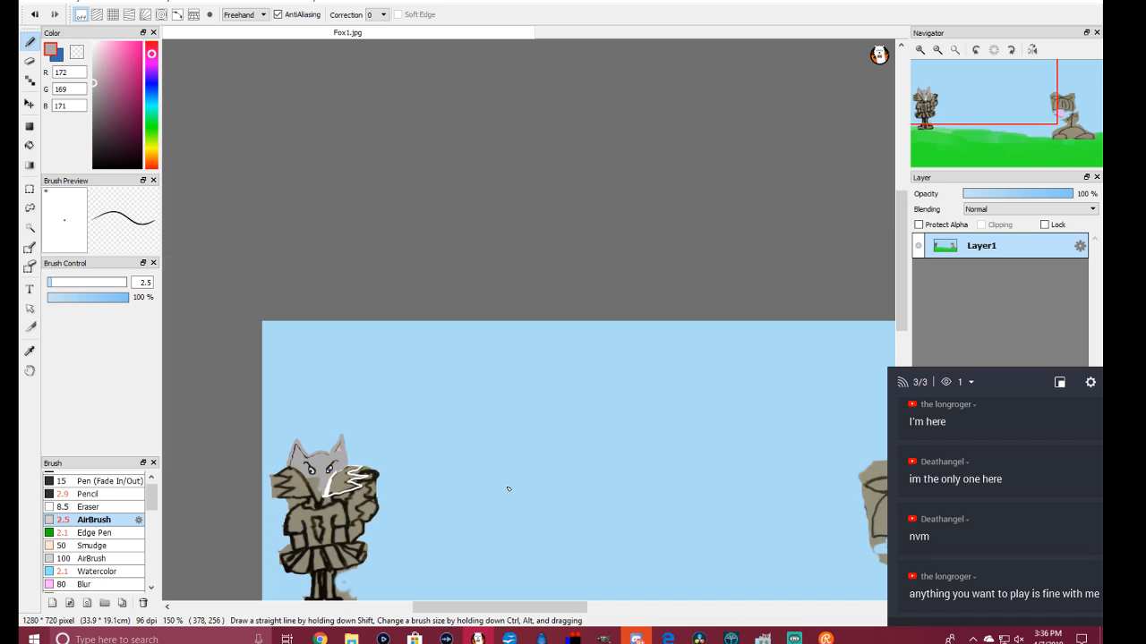
scroll(512, 495, "down", 1)
left_click_drag(464, 612, 473, 611)
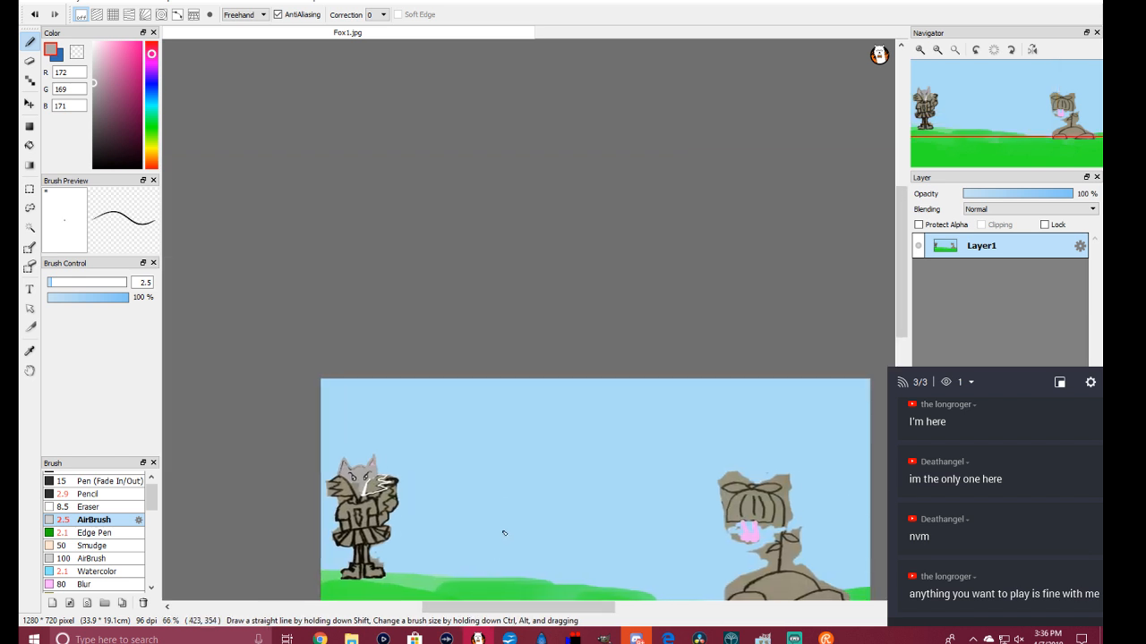
scroll(504, 533, "up", 1)
scroll(503, 534, "down", 1)
left_click_drag(499, 608, 451, 613)
scroll(564, 529, "up", 3)
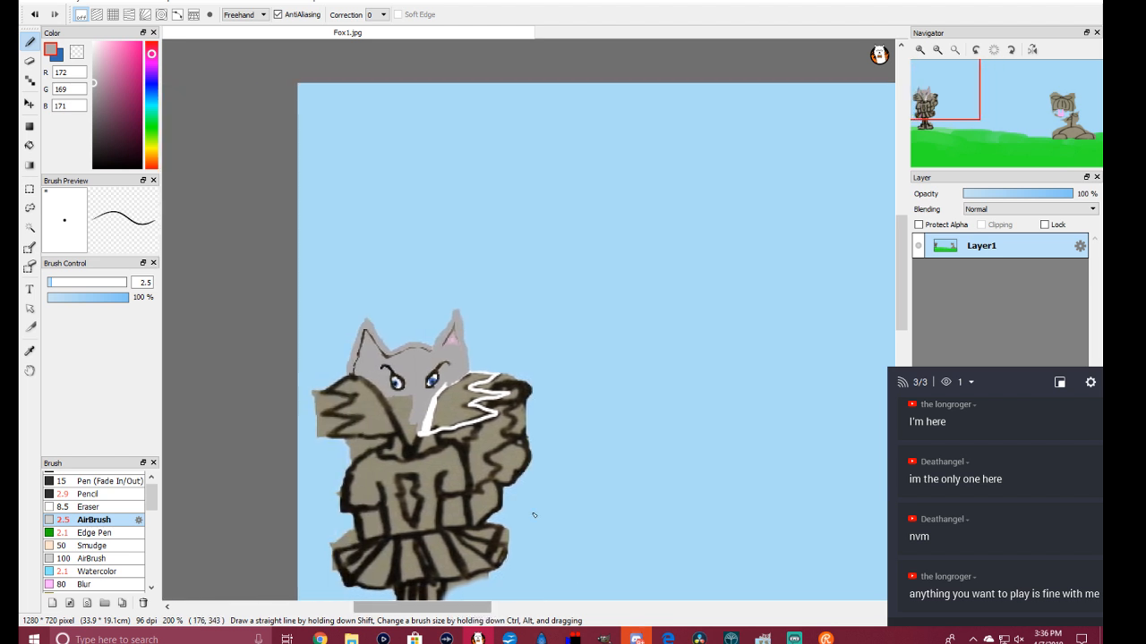
scroll(537, 505, "up", 1)
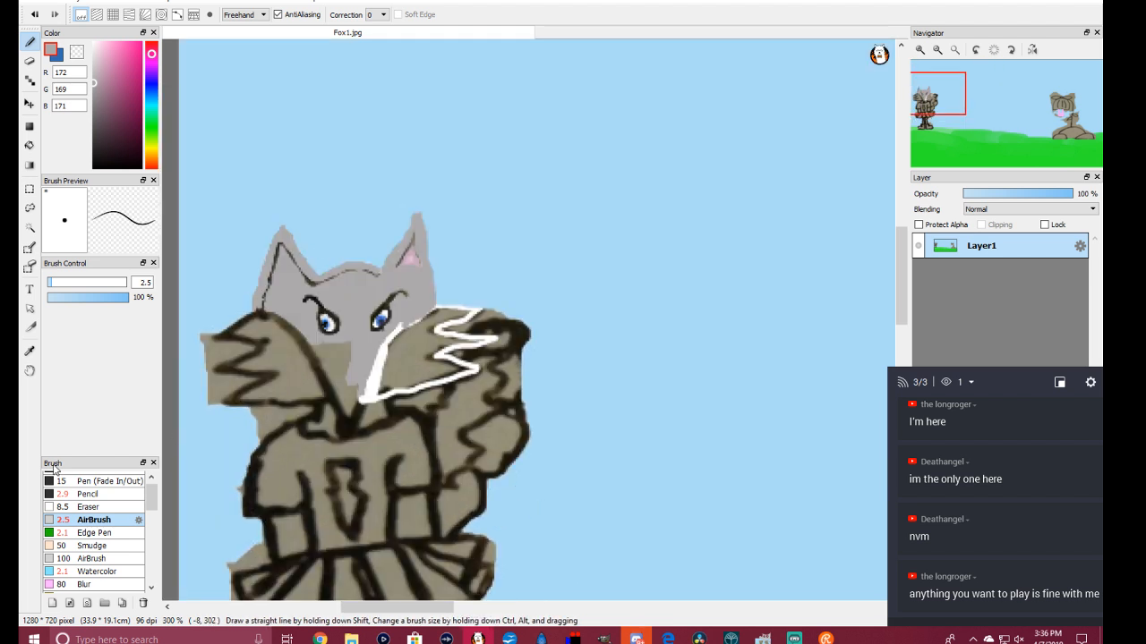
left_click(30, 351)
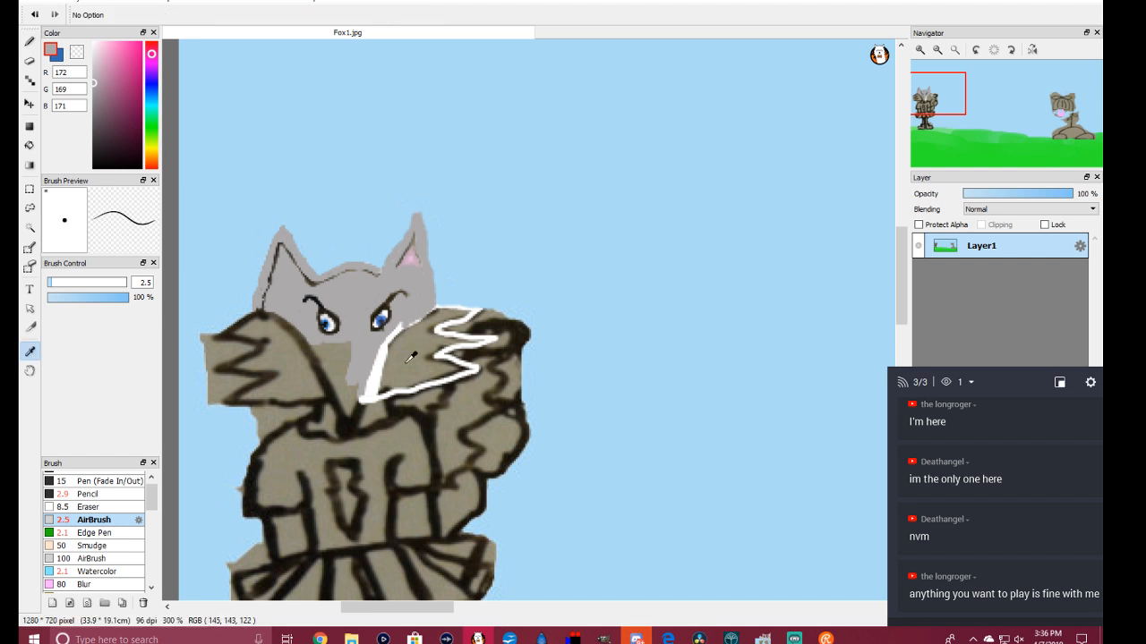
left_click(382, 374)
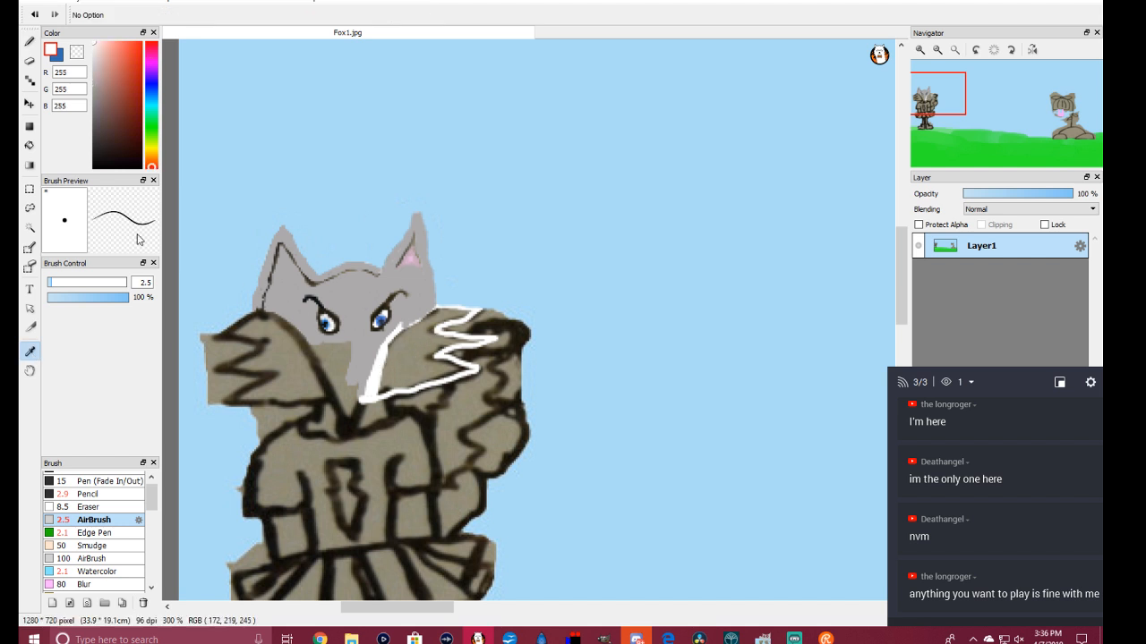
left_click(28, 42)
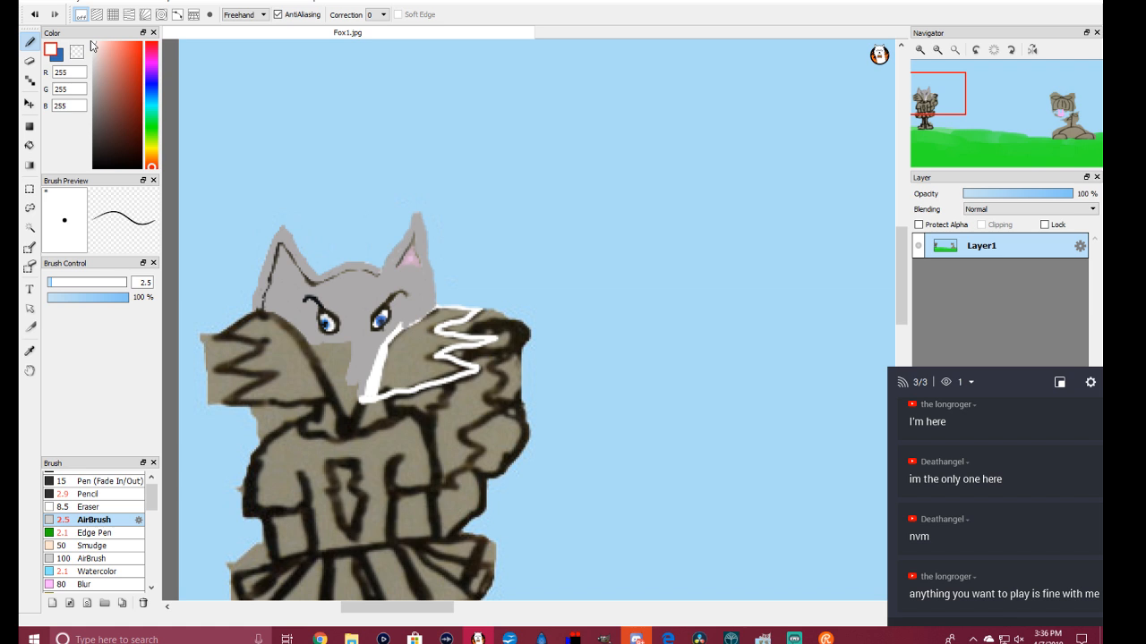
Step: Sample the face grey (172, 169, 171) and thin the upper part of the white cheek line below the right-hand eye with it
scroll(366, 286, "up", 2)
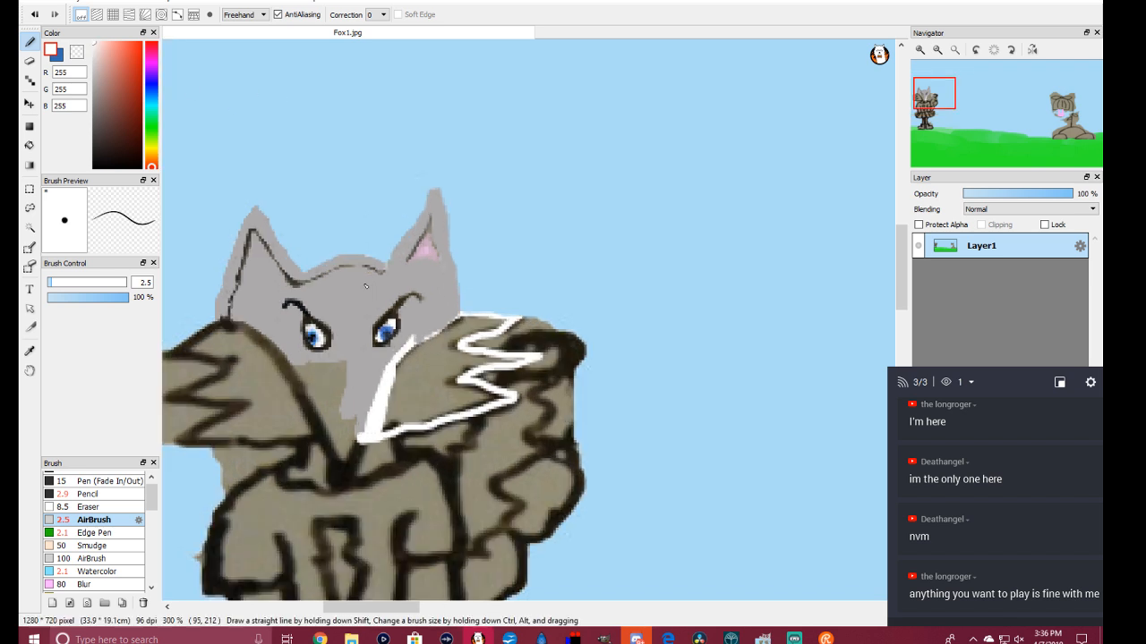
scroll(402, 360, "up", 3)
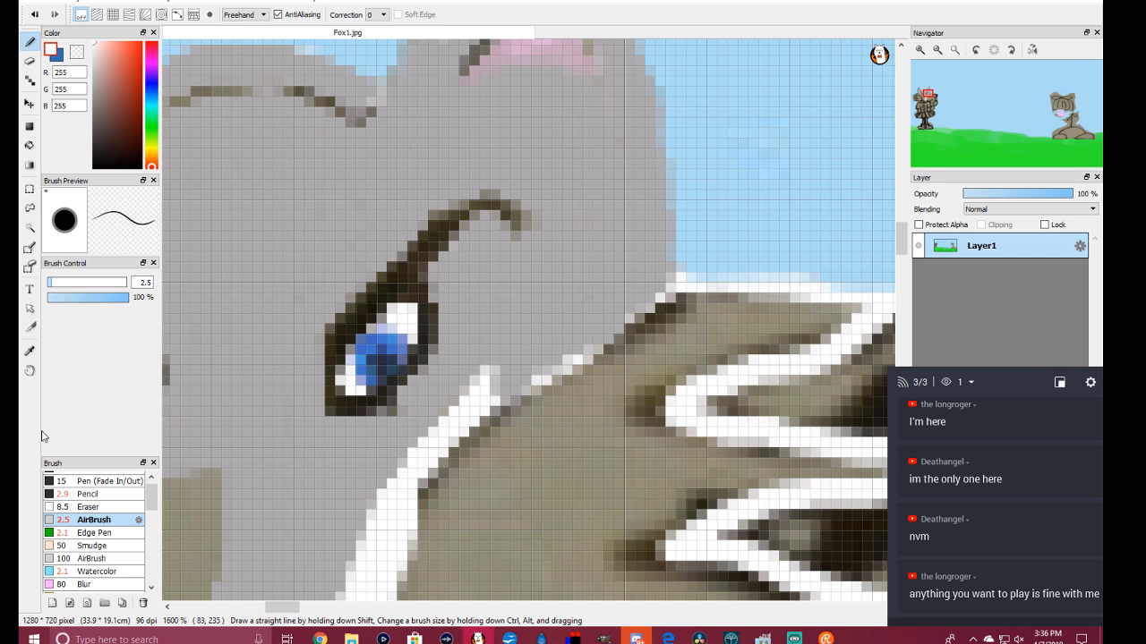
left_click(30, 351)
left_click(567, 215)
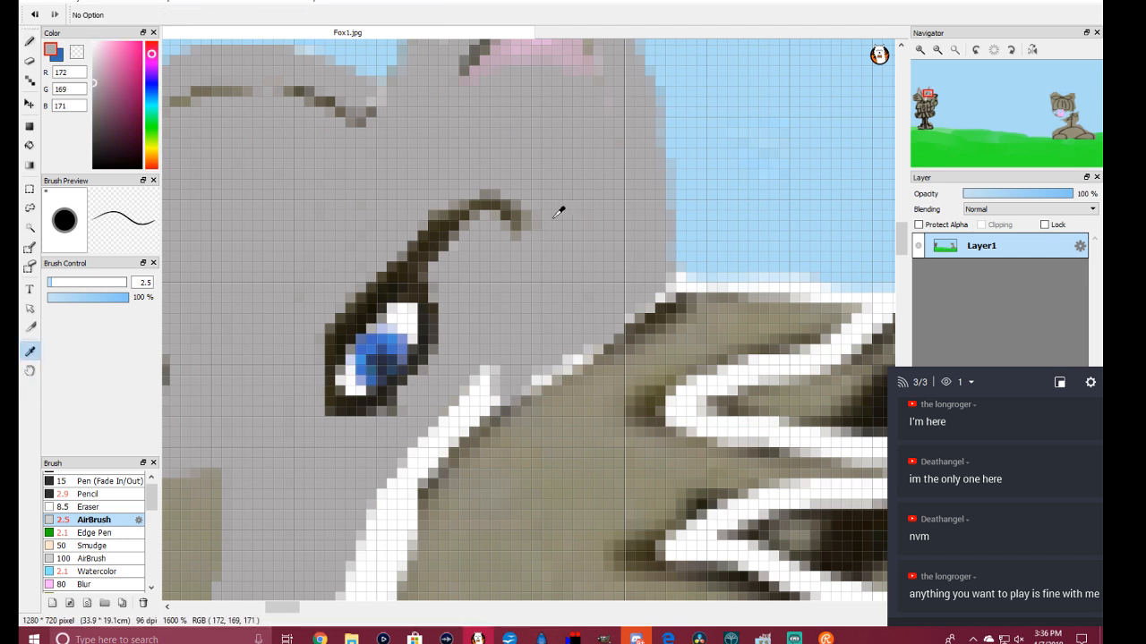
left_click(29, 41)
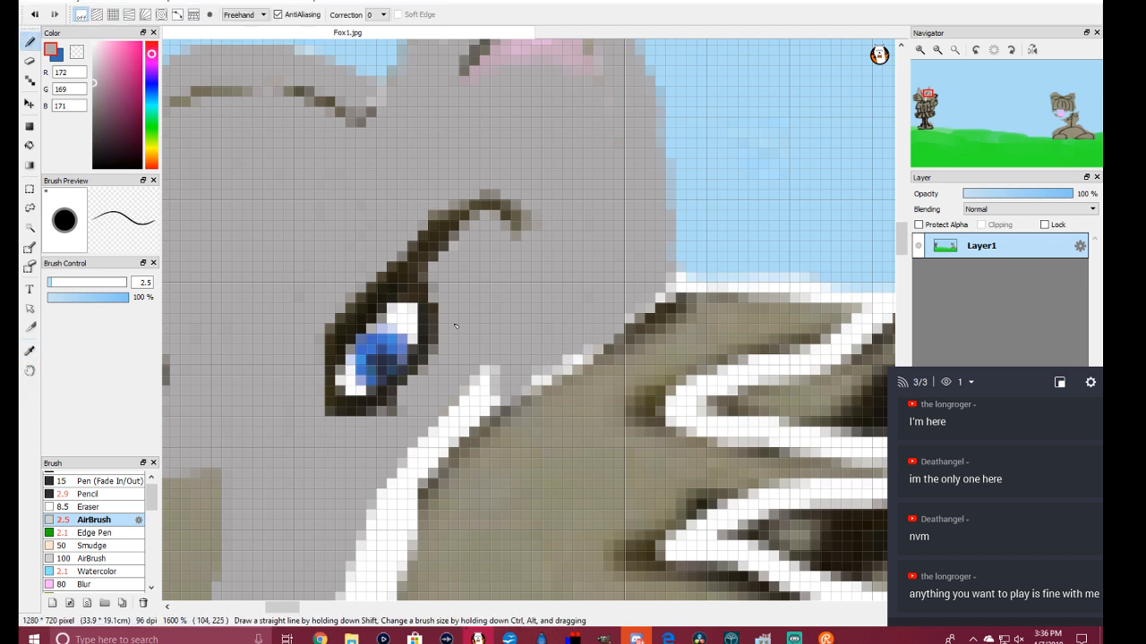
mouse_move(506, 374)
left_mouse_down()
mouse_move(455, 406)
mouse_move(509, 356)
left_mouse_up()
mouse_move(440, 407)
left_mouse_down()
mouse_move(374, 497)
mouse_move(376, 488)
mouse_move(392, 500)
mouse_move(400, 475)
mouse_move(381, 543)
mouse_move(378, 495)
mouse_move(364, 571)
left_mouse_up()
mouse_move(374, 533)
left_mouse_down()
mouse_move(360, 576)
mouse_move(370, 569)
left_mouse_up()
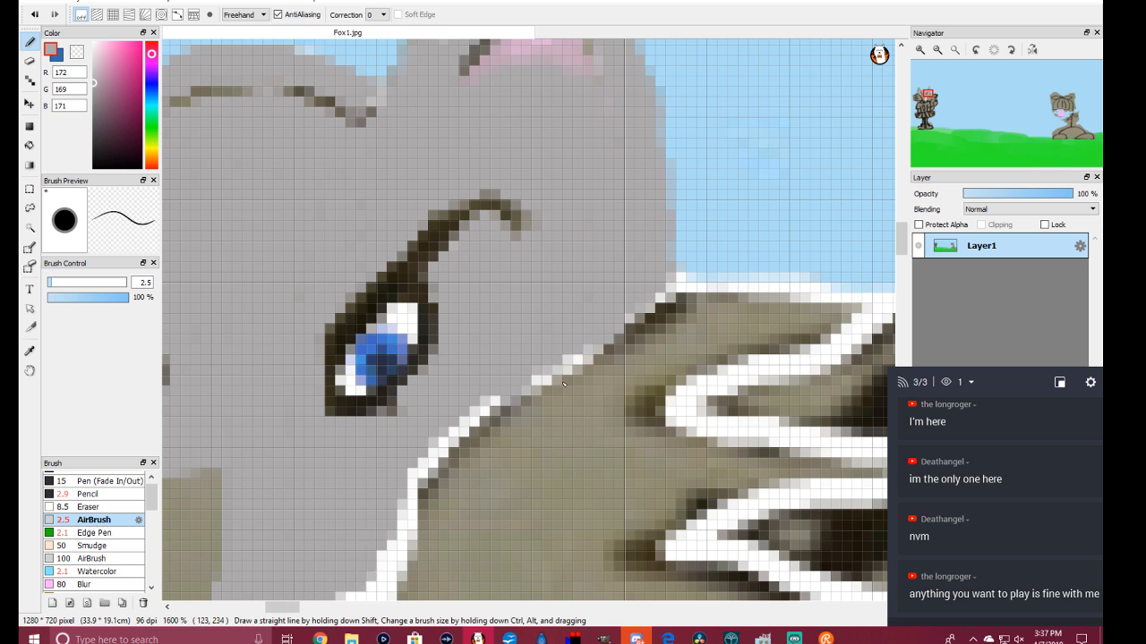
Step: Thin the lower part of the white cheek line with grey down to the corner beside the muzzle
scroll(578, 432, "down", 2)
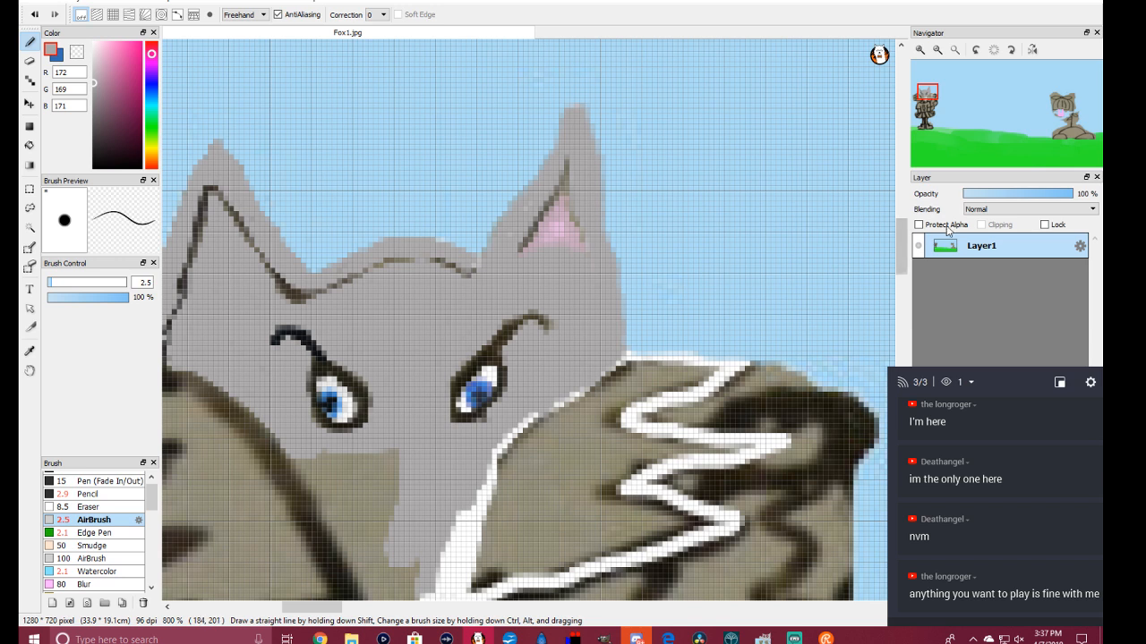
left_click_drag(900, 246, 899, 266)
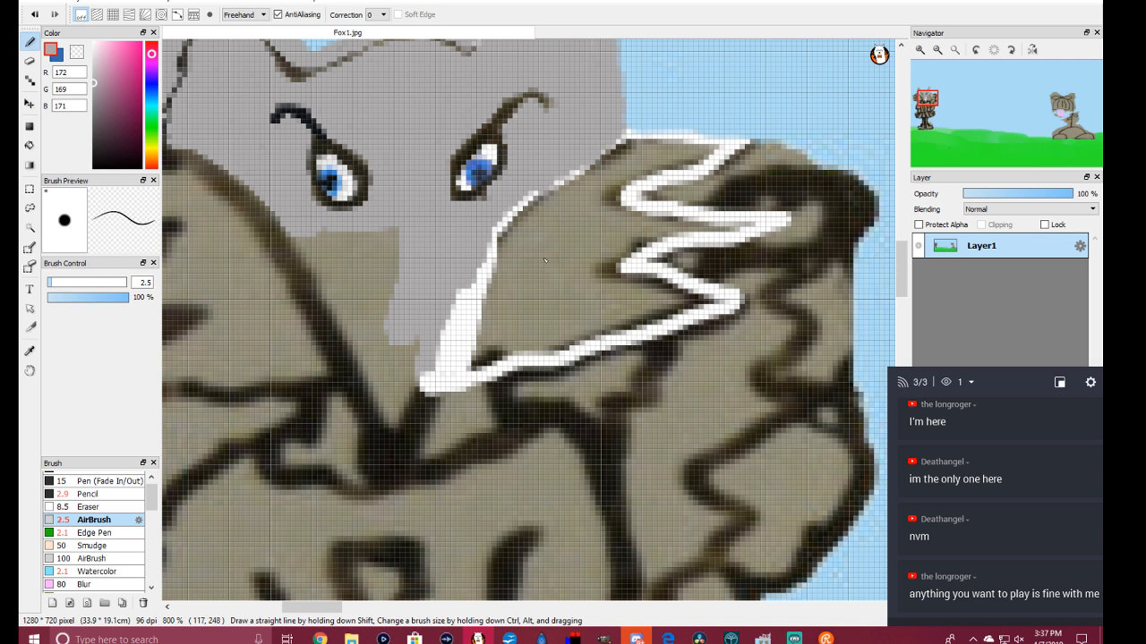
scroll(544, 260, "down", 3)
scroll(551, 260, "up", 5)
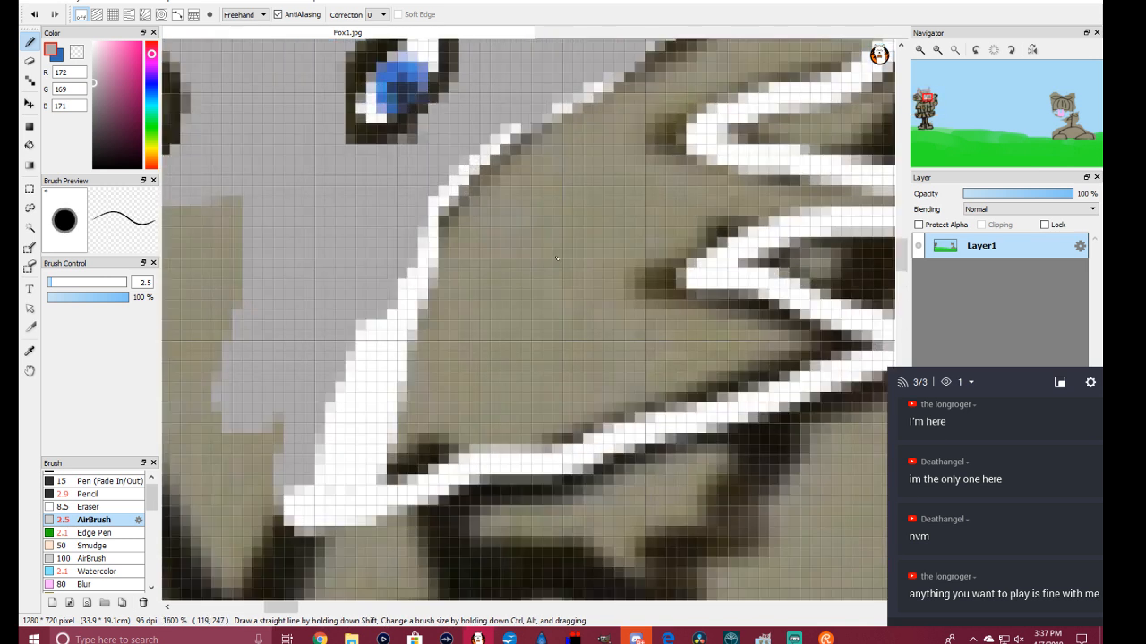
mouse_move(408, 273)
left_mouse_down()
mouse_move(345, 413)
mouse_move(332, 475)
mouse_move(292, 515)
mouse_move(371, 323)
left_mouse_up()
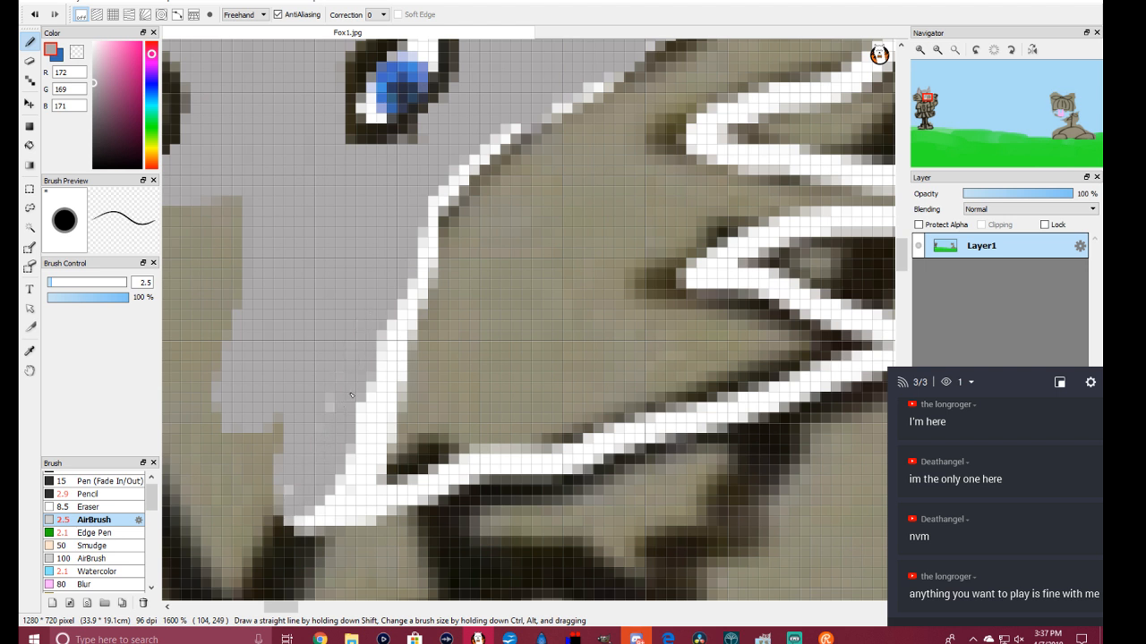
Step: Extend the grey down to the muzzle tip and smooth its edge against the remaining brown patch
mouse_move(296, 484)
left_mouse_down()
mouse_move(279, 523)
mouse_move(291, 515)
mouse_move(277, 514)
mouse_move(283, 424)
mouse_move(265, 464)
mouse_move(270, 417)
mouse_move(253, 482)
mouse_move(259, 417)
mouse_move(240, 480)
mouse_move(246, 431)
mouse_move(241, 500)
mouse_move(238, 418)
mouse_move(236, 532)
mouse_move(254, 472)
mouse_move(254, 530)
mouse_move(263, 500)
mouse_move(252, 543)
mouse_move(276, 515)
mouse_move(237, 528)
left_mouse_up()
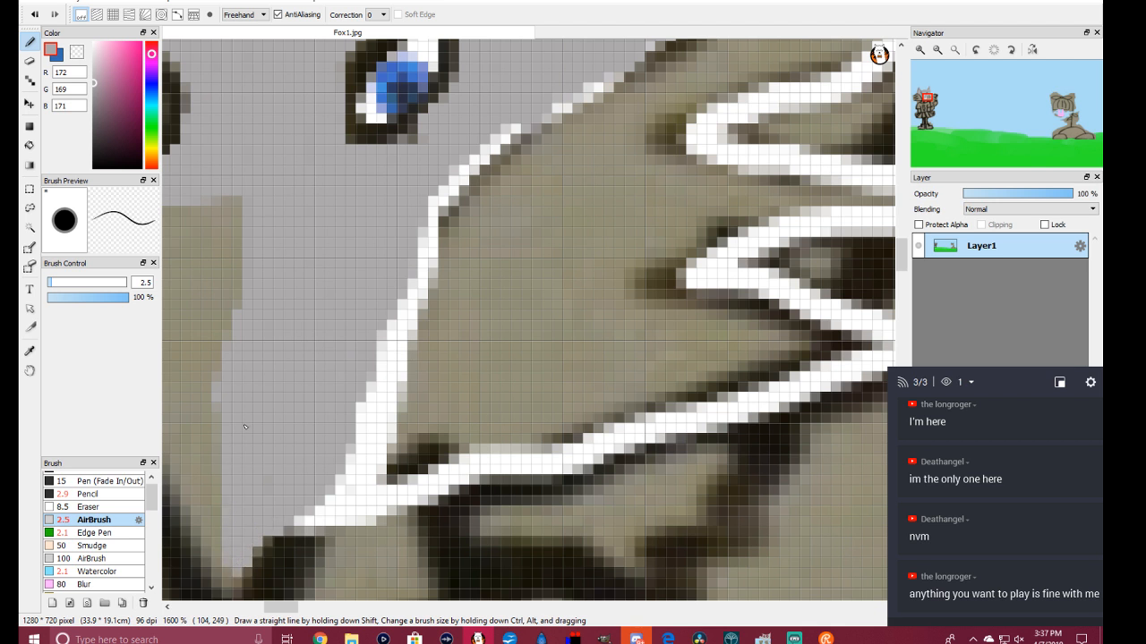
mouse_move(249, 316)
left_mouse_down()
mouse_move(237, 201)
mouse_move(231, 338)
mouse_move(217, 210)
mouse_move(219, 340)
mouse_move(230, 353)
left_mouse_up()
left_click_drag(221, 217, 213, 324)
Step: Fill the remaining brown patch of the muzzle with grey, up to the dark left-hand cheek line and down to the pointed tip
scroll(583, 374, "down", 3)
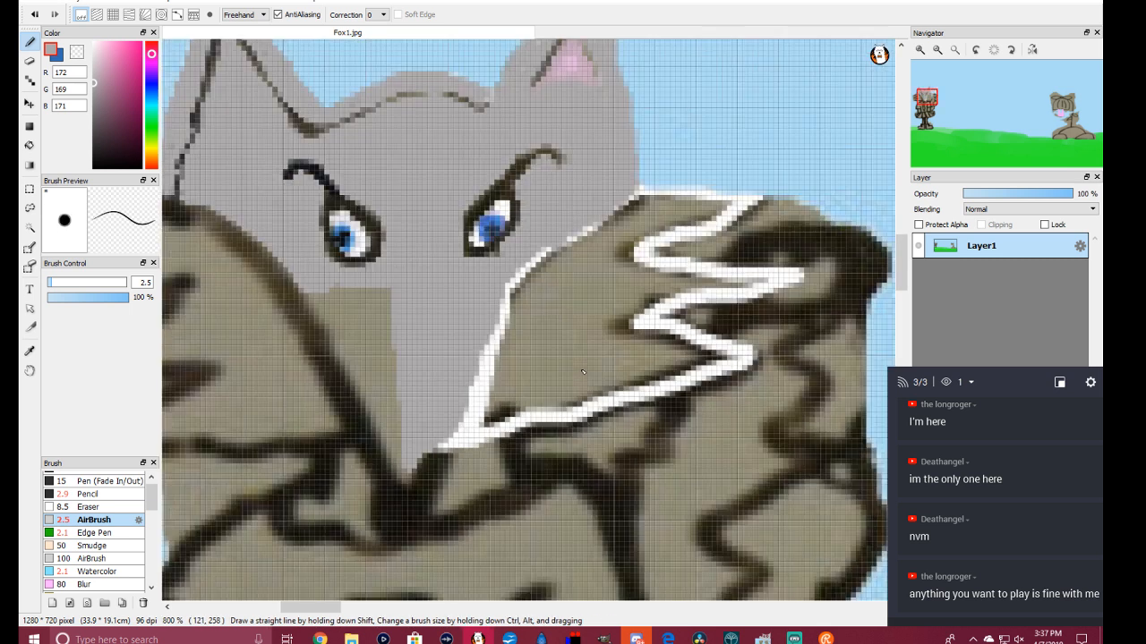
scroll(582, 372, "up", 1)
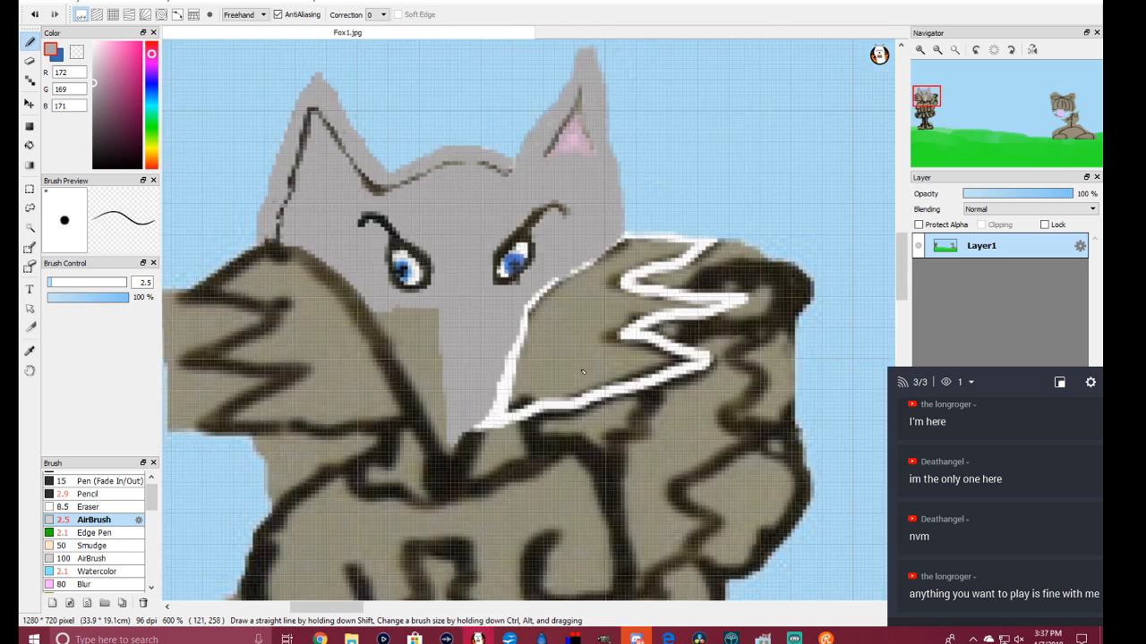
scroll(583, 373, "up", 2)
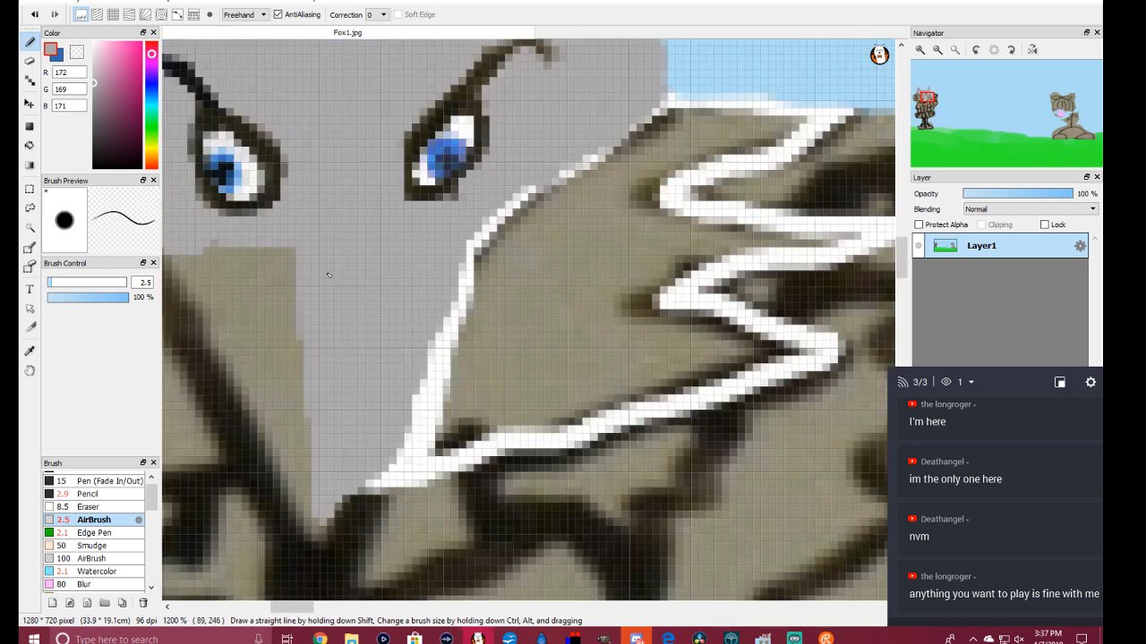
mouse_move(178, 245)
left_mouse_down()
mouse_move(315, 536)
mouse_move(347, 498)
mouse_move(309, 539)
mouse_move(291, 472)
mouse_move(306, 498)
mouse_move(315, 347)
mouse_move(291, 399)
mouse_move(286, 380)
mouse_move(296, 249)
mouse_move(280, 296)
mouse_move(273, 245)
mouse_move(289, 247)
mouse_move(190, 254)
mouse_move(205, 301)
mouse_move(180, 242)
mouse_move(236, 320)
mouse_move(199, 243)
mouse_move(226, 304)
mouse_move(215, 248)
mouse_move(237, 286)
mouse_move(229, 248)
mouse_move(256, 287)
mouse_move(250, 266)
mouse_move(254, 282)
mouse_move(254, 260)
mouse_move(269, 266)
mouse_move(270, 385)
mouse_move(274, 294)
mouse_move(285, 400)
mouse_move(298, 296)
mouse_move(305, 416)
mouse_move(305, 336)
mouse_move(294, 452)
mouse_move(261, 385)
mouse_move(259, 317)
left_mouse_up()
mouse_move(256, 368)
left_mouse_down()
mouse_move(246, 299)
mouse_move(241, 340)
left_mouse_up()
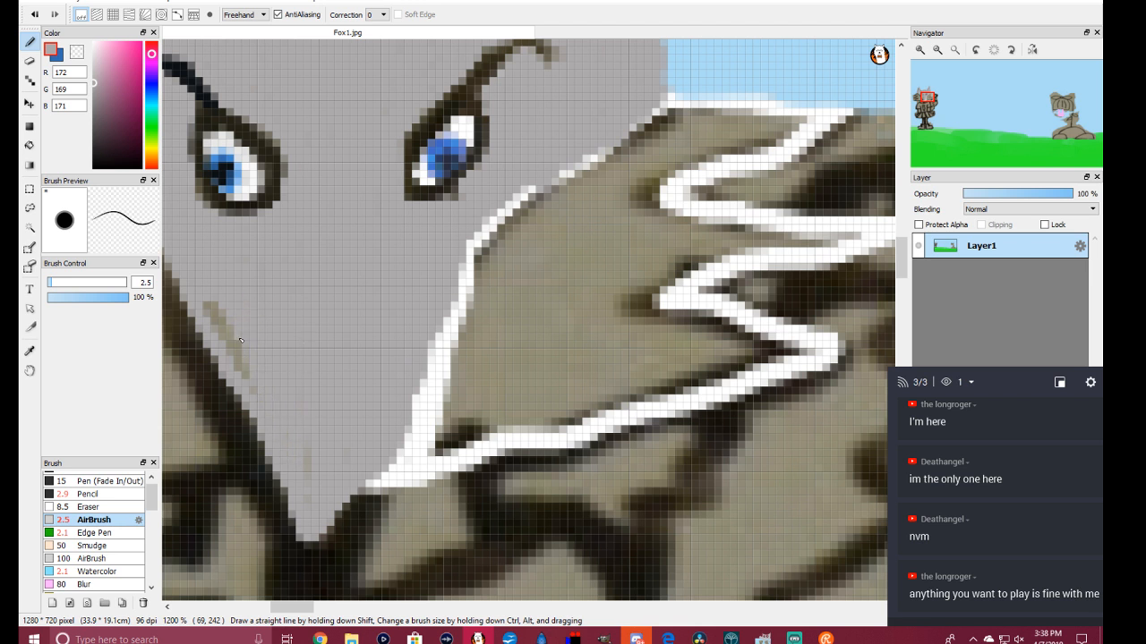
left_click_drag(217, 300, 237, 363)
left_click_drag(302, 433, 313, 478)
left_click_drag(314, 547, 332, 516)
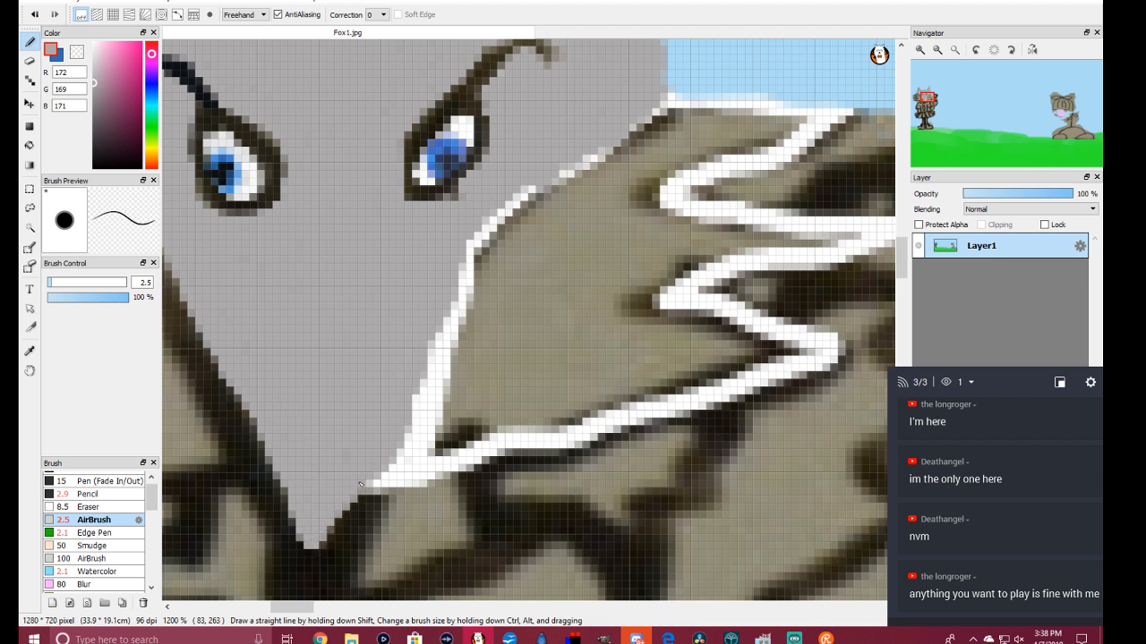
Step: Sample pure white (255, 255, 255) from the cheek line and add strokes inside the right-hand cheek fur, following its slanted upper edge and zigzag edge
scroll(381, 460, "down", 4)
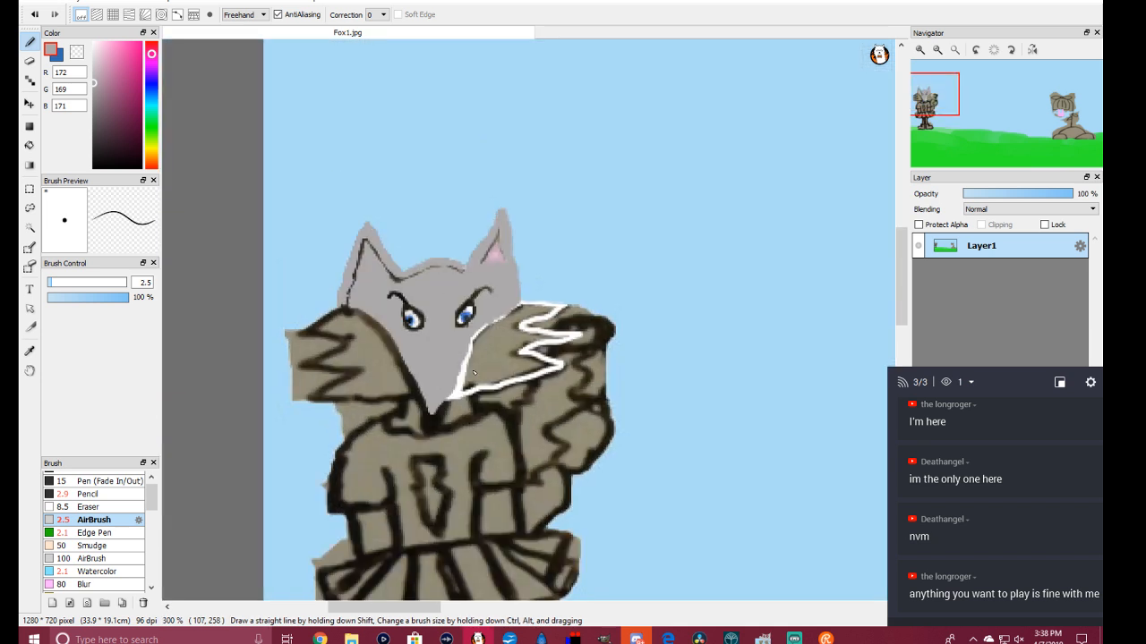
scroll(475, 373, "up", 2)
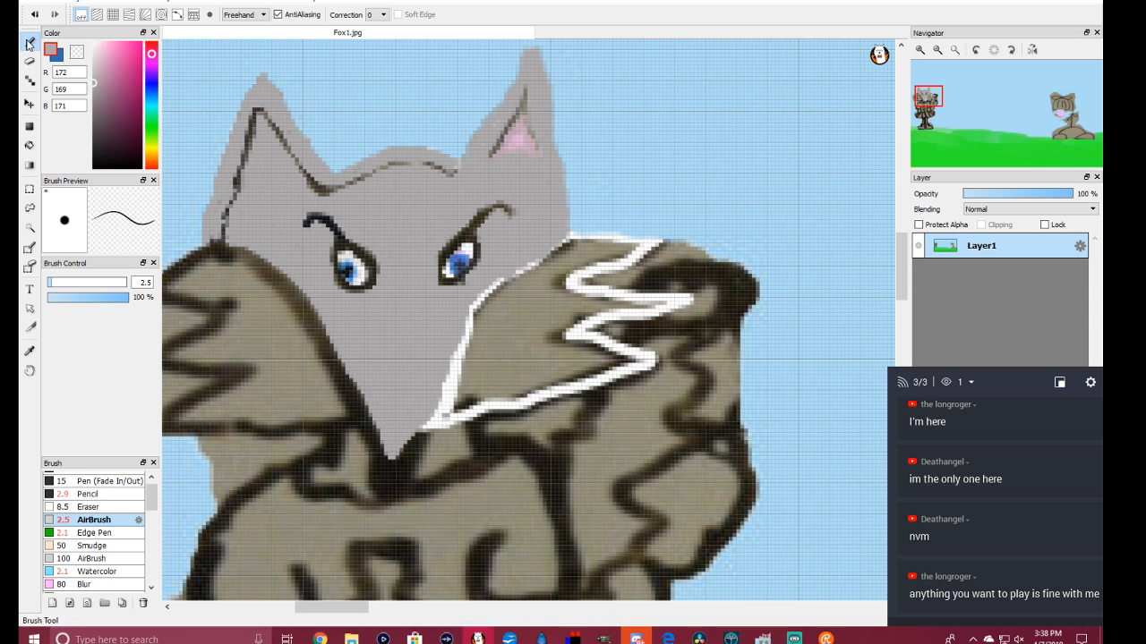
left_click(47, 2)
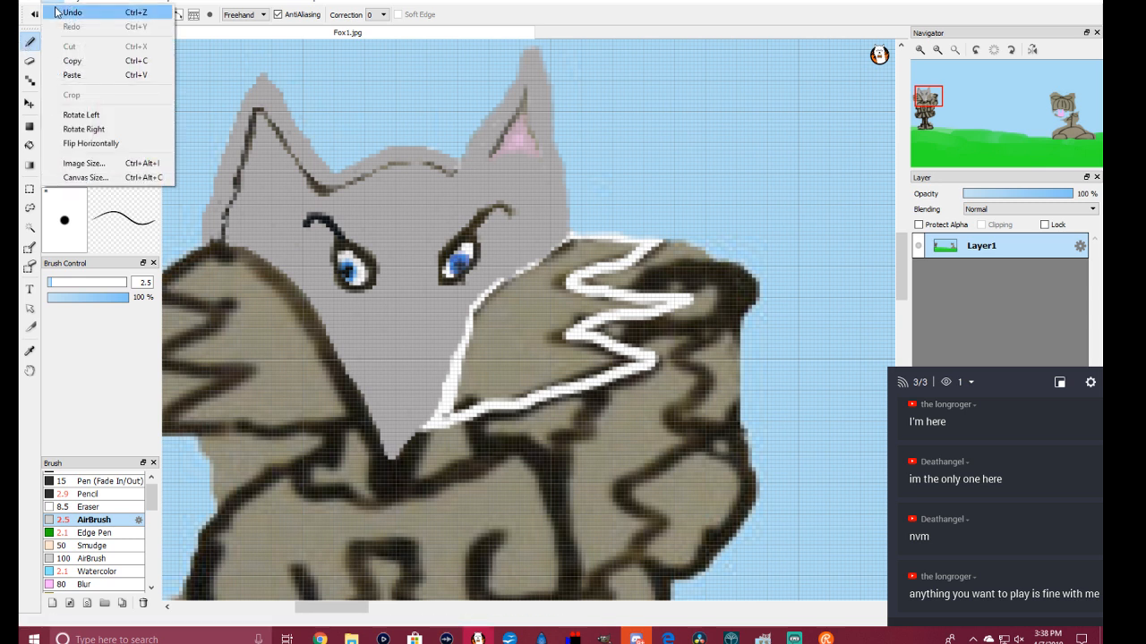
left_click(62, 11)
left_click(32, 353)
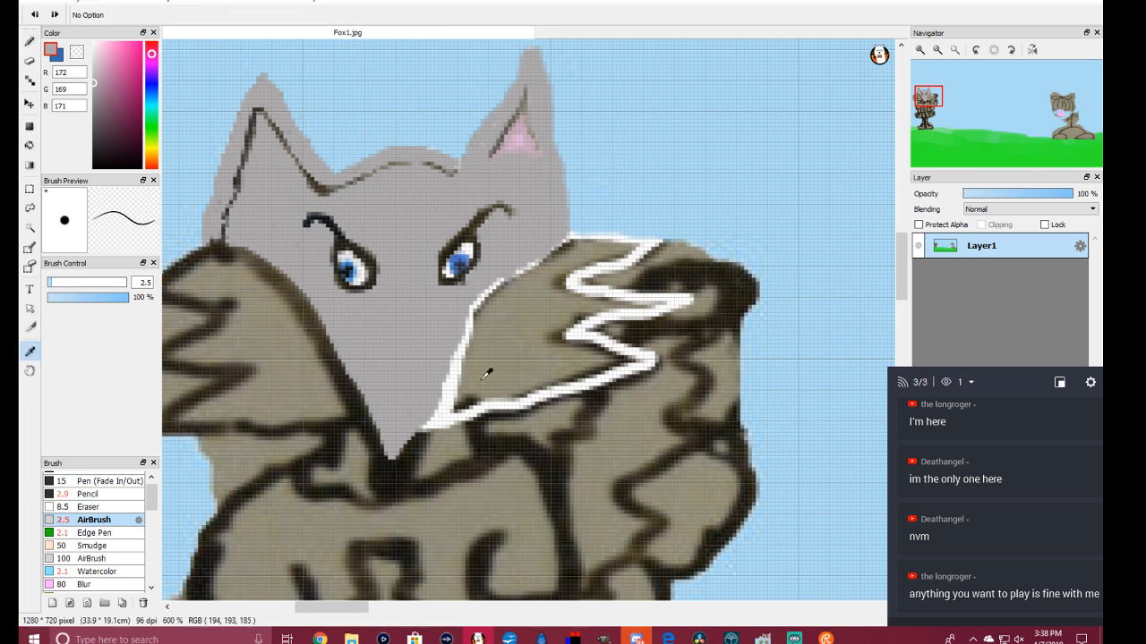
left_click(450, 405)
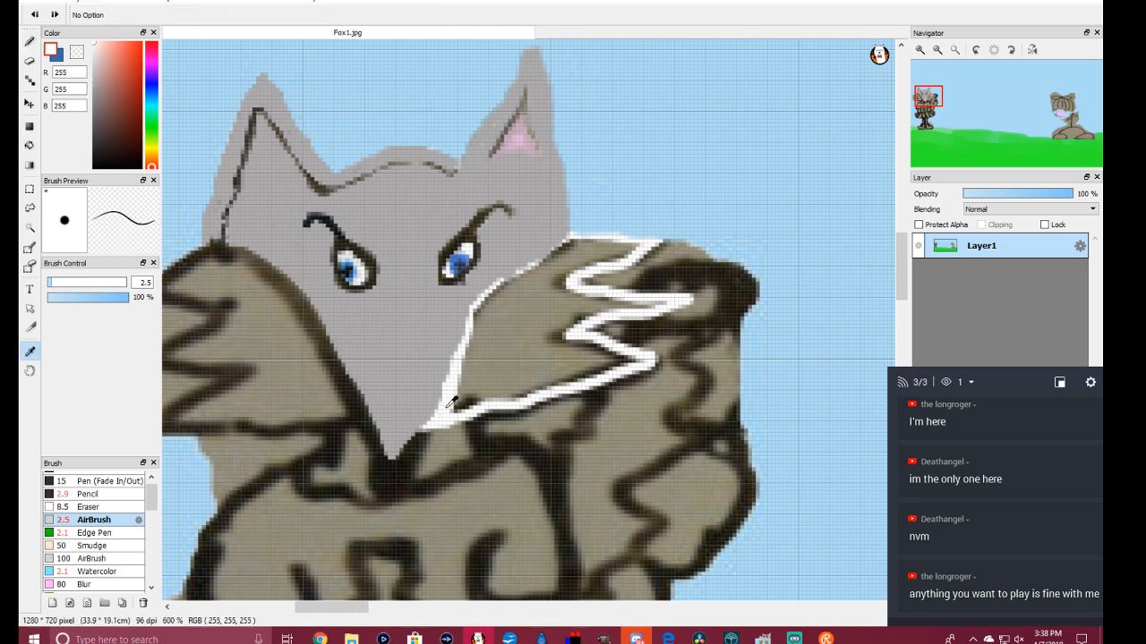
left_click(29, 43)
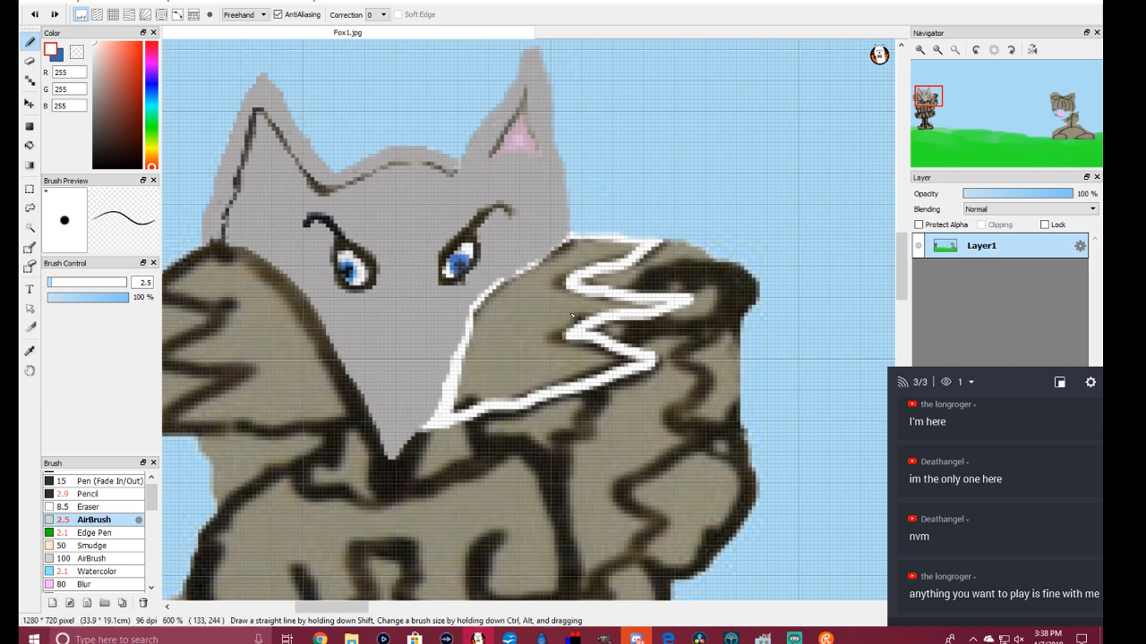
scroll(559, 293, "down", 2)
scroll(558, 293, "up", 5)
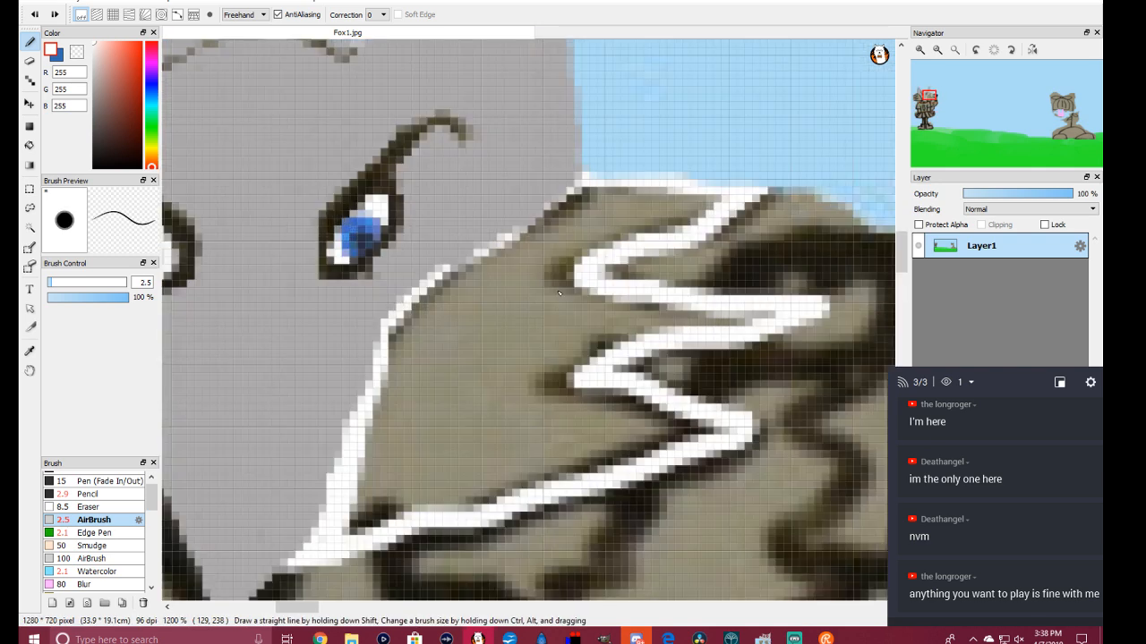
scroll(558, 293, "up", 1)
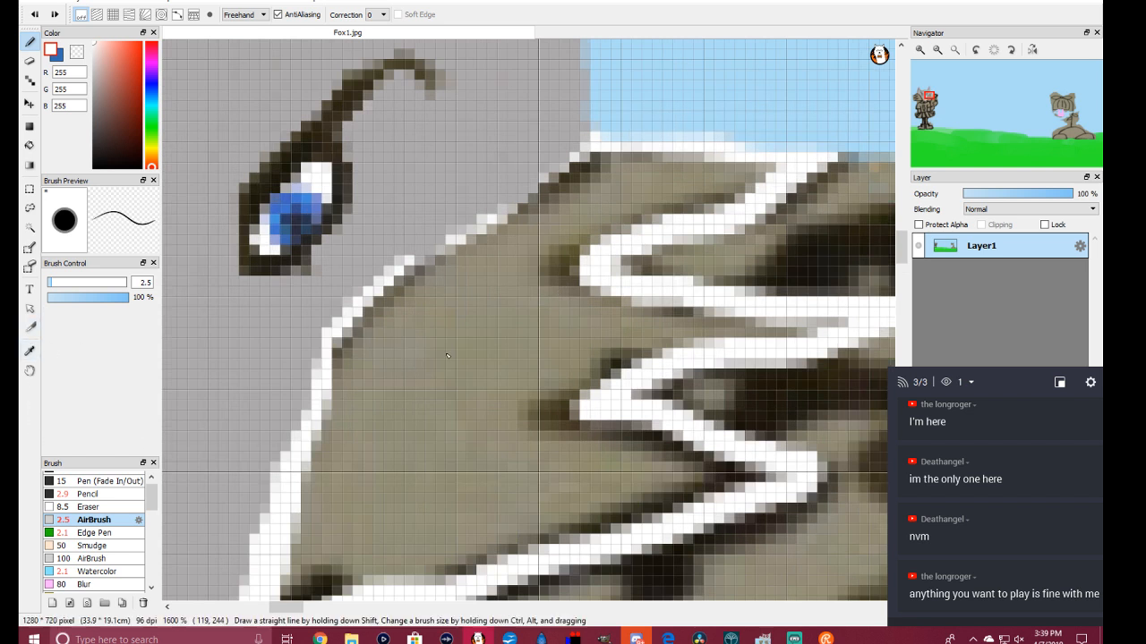
scroll(447, 356, "up", 1)
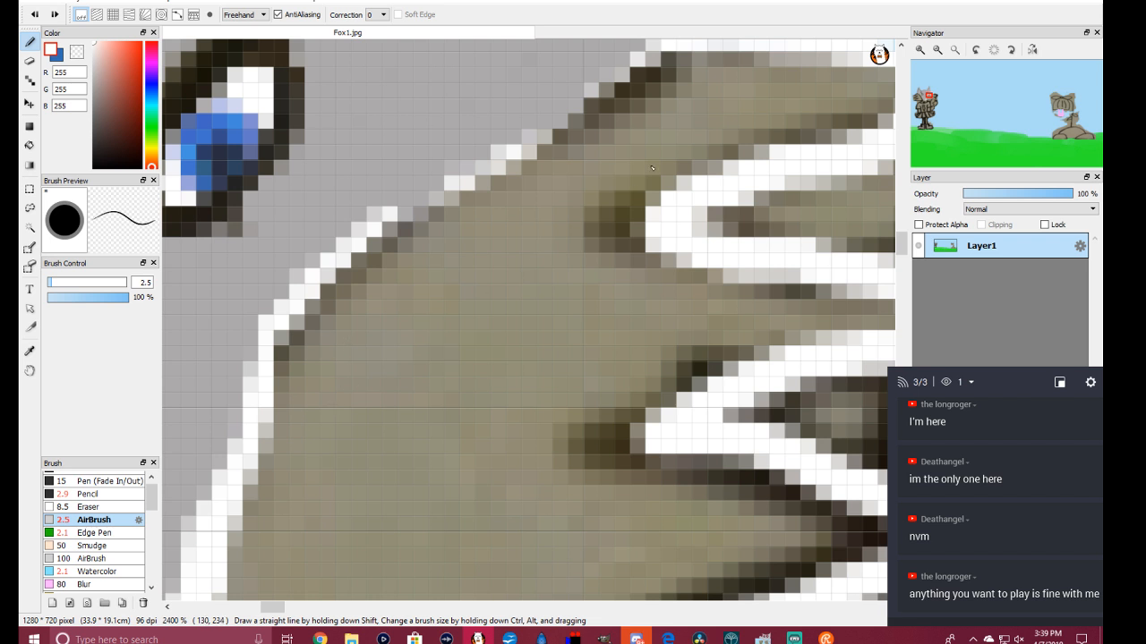
mouse_move(300, 379)
left_mouse_down()
mouse_move(389, 277)
mouse_move(616, 127)
mouse_move(711, 83)
left_mouse_up()
mouse_move(594, 232)
left_mouse_down()
mouse_move(644, 170)
mouse_move(724, 122)
mouse_move(840, 97)
left_mouse_up()
mouse_move(611, 240)
left_mouse_down()
mouse_move(601, 266)
mouse_move(682, 305)
mouse_move(739, 317)
mouse_move(877, 322)
left_mouse_up()
mouse_move(792, 332)
left_mouse_down()
mouse_move(685, 353)
mouse_move(613, 385)
mouse_move(546, 461)
mouse_move(563, 484)
mouse_move(833, 539)
left_mouse_up()
Step: Fill the rest of the right-hand cheek fur with closely spaced white strokes down to the corner beside the muzzle
scroll(664, 472, "down", 4)
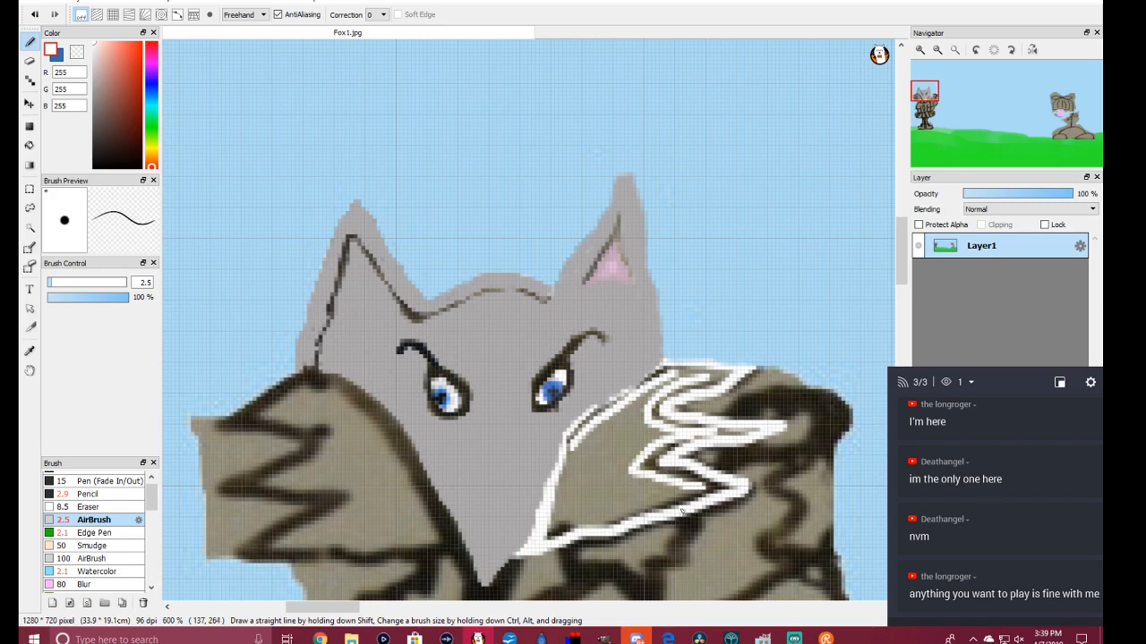
scroll(681, 517, "up", 1)
mouse_move(708, 490)
left_mouse_down()
mouse_move(653, 515)
mouse_move(510, 535)
mouse_move(552, 449)
mouse_move(637, 373)
mouse_move(618, 407)
mouse_move(642, 411)
mouse_move(598, 466)
mouse_move(636, 491)
mouse_move(677, 491)
mouse_move(537, 517)
mouse_move(604, 414)
mouse_move(568, 490)
mouse_move(593, 493)
left_mouse_up()
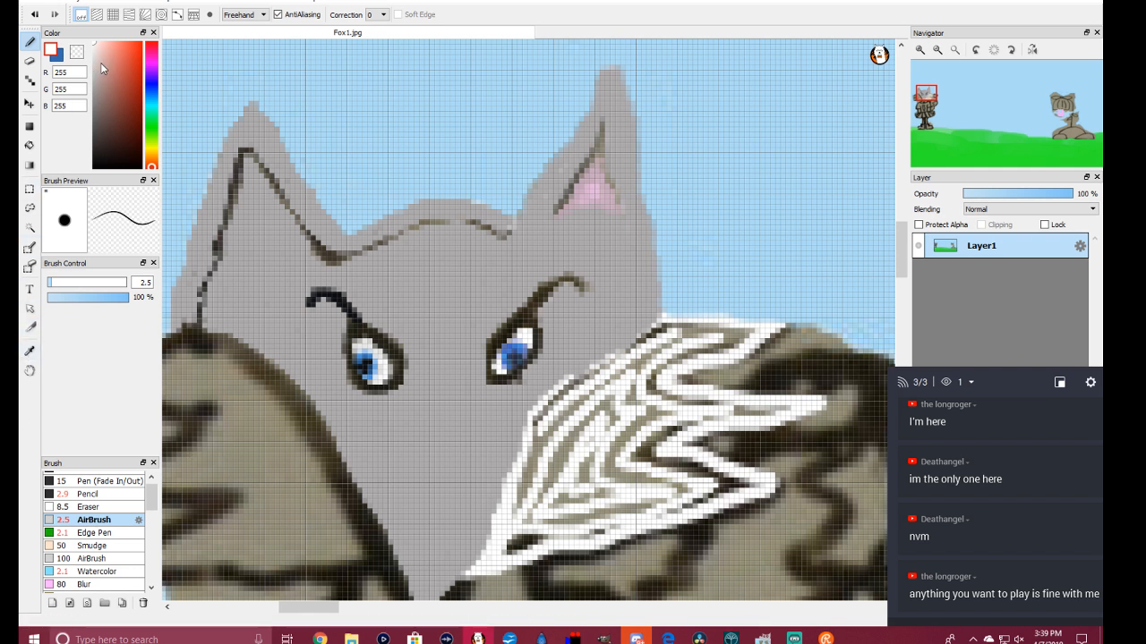
Step: Paint over the upper end of the right-hand cheek fur with the Watercolor brush in bluish near-black (11, 11, 22)
left_click(30, 351)
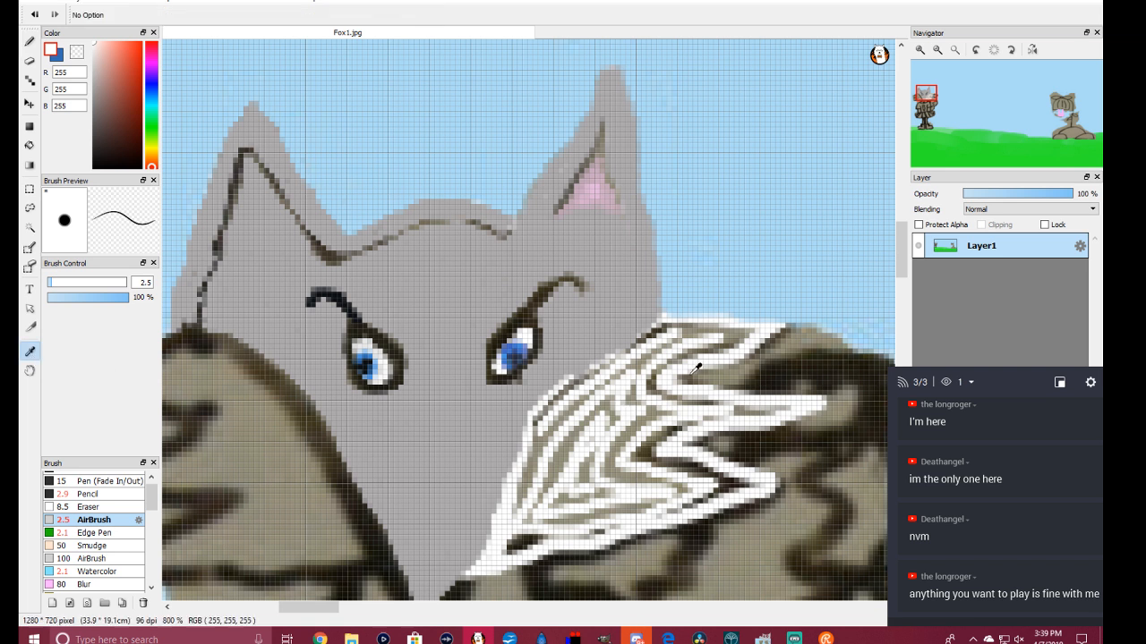
left_click(856, 363)
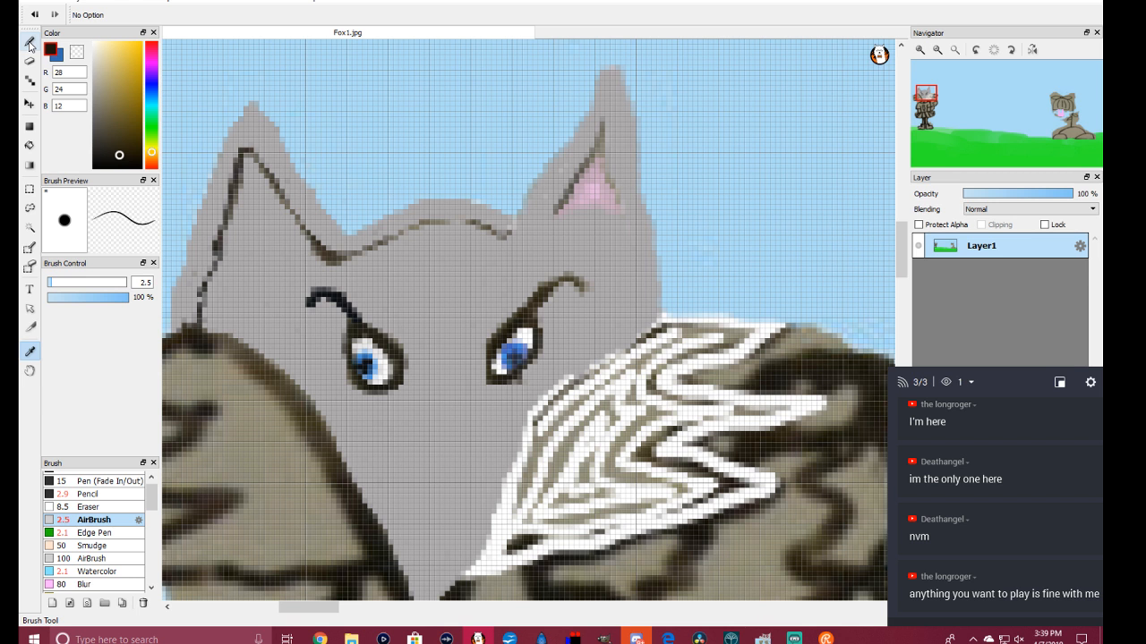
left_click(152, 83)
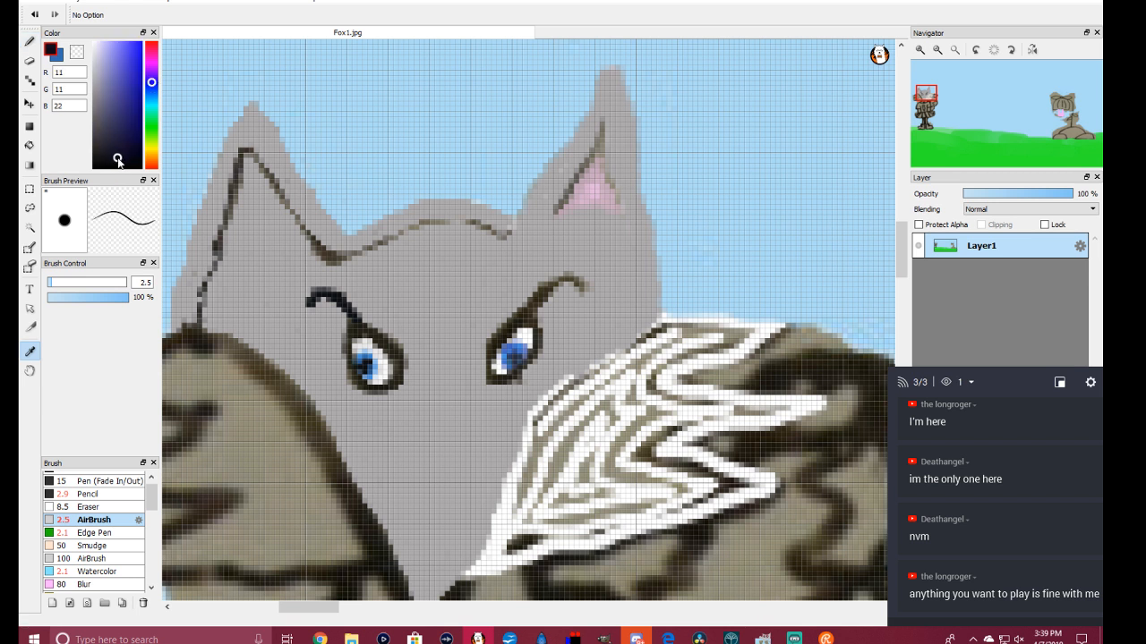
left_click(27, 43)
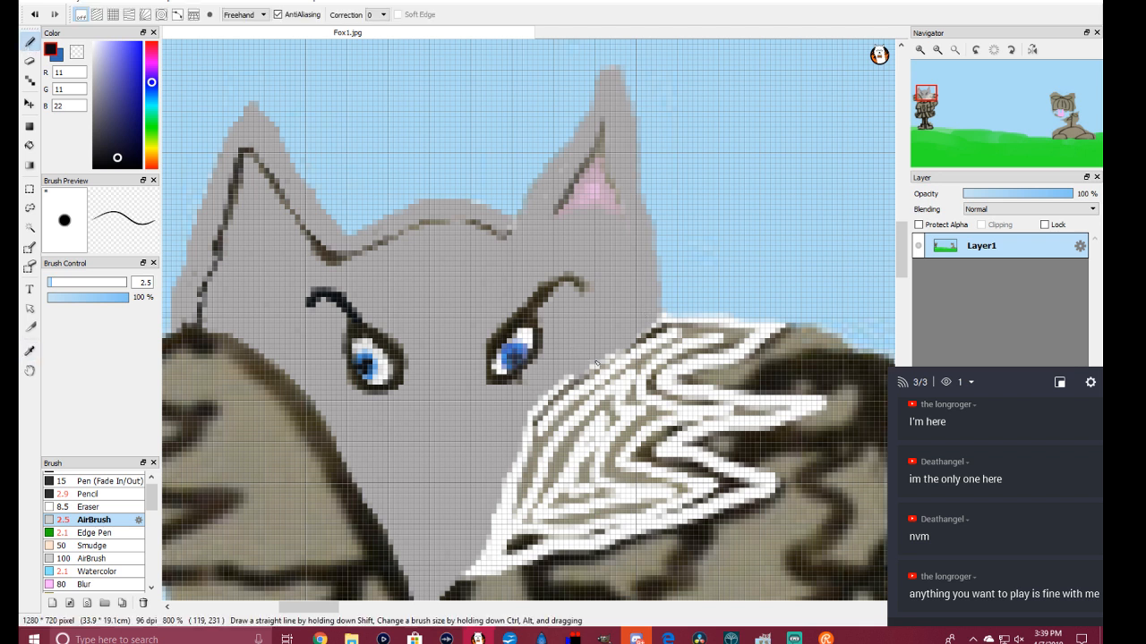
left_click(90, 558)
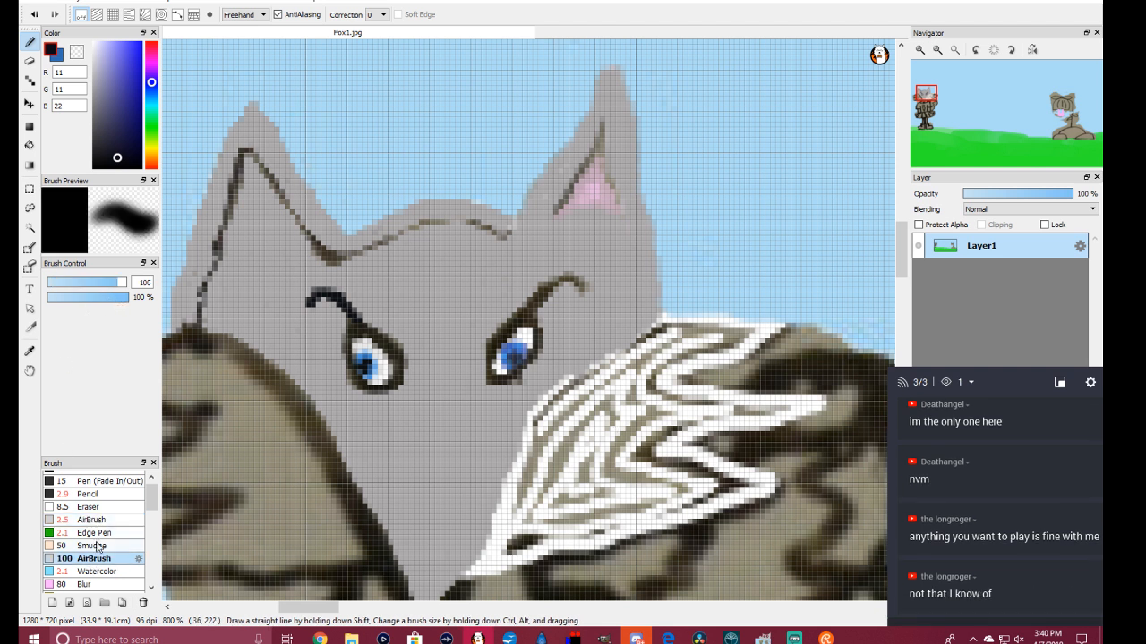
left_click(99, 572)
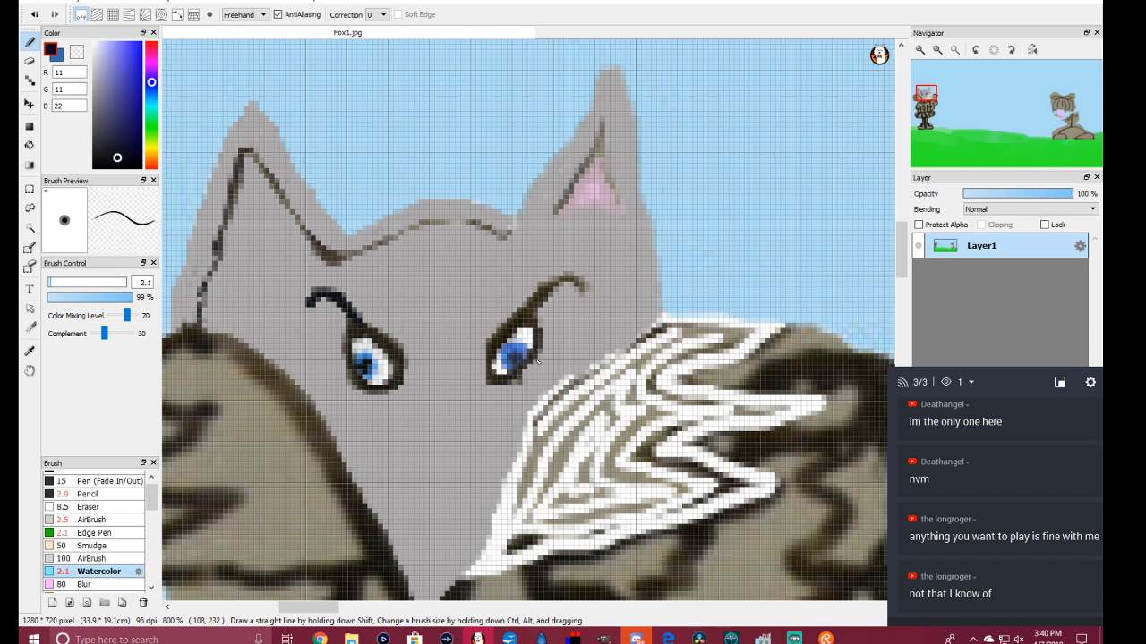
scroll(745, 358, "up", 5)
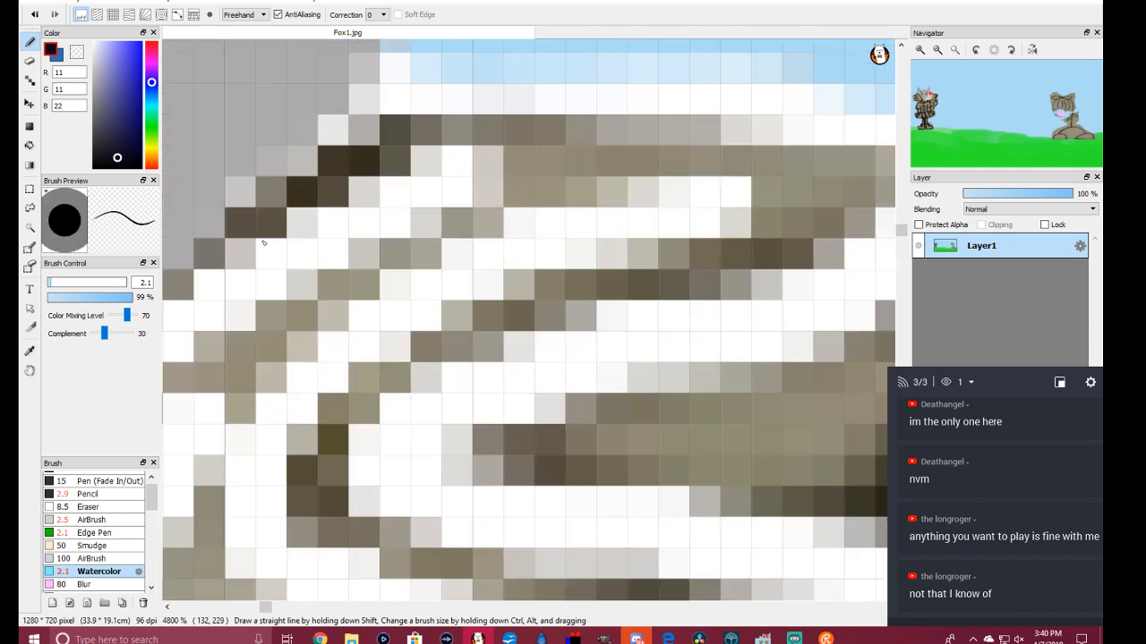
mouse_move(188, 284)
left_mouse_down()
mouse_move(305, 189)
mouse_move(401, 144)
mouse_move(473, 141)
mouse_move(594, 168)
mouse_move(843, 175)
mouse_move(807, 222)
mouse_move(591, 290)
mouse_move(360, 423)
mouse_move(285, 551)
mouse_move(299, 488)
mouse_move(223, 364)
mouse_move(187, 375)
mouse_move(224, 390)
mouse_move(314, 340)
mouse_move(418, 235)
mouse_move(502, 211)
left_mouse_up()
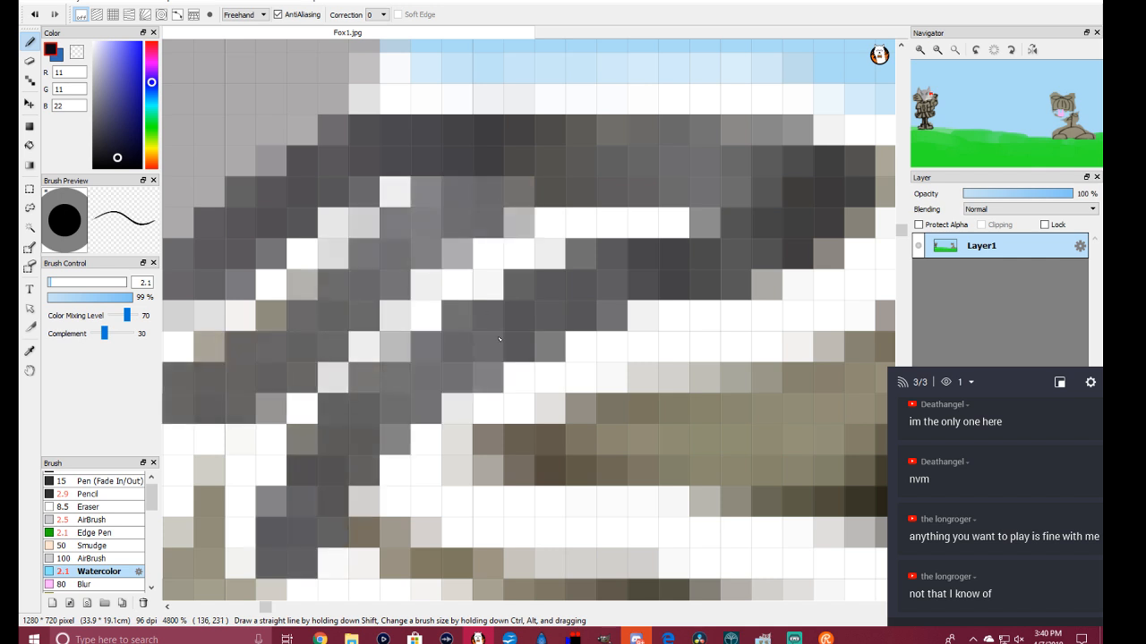
Step: Extend the dark watercolor strokes into the middle fur spike and down the zigzag side of the right-hand cheek
scroll(515, 336, "down", 3)
scroll(515, 337, "down", 1)
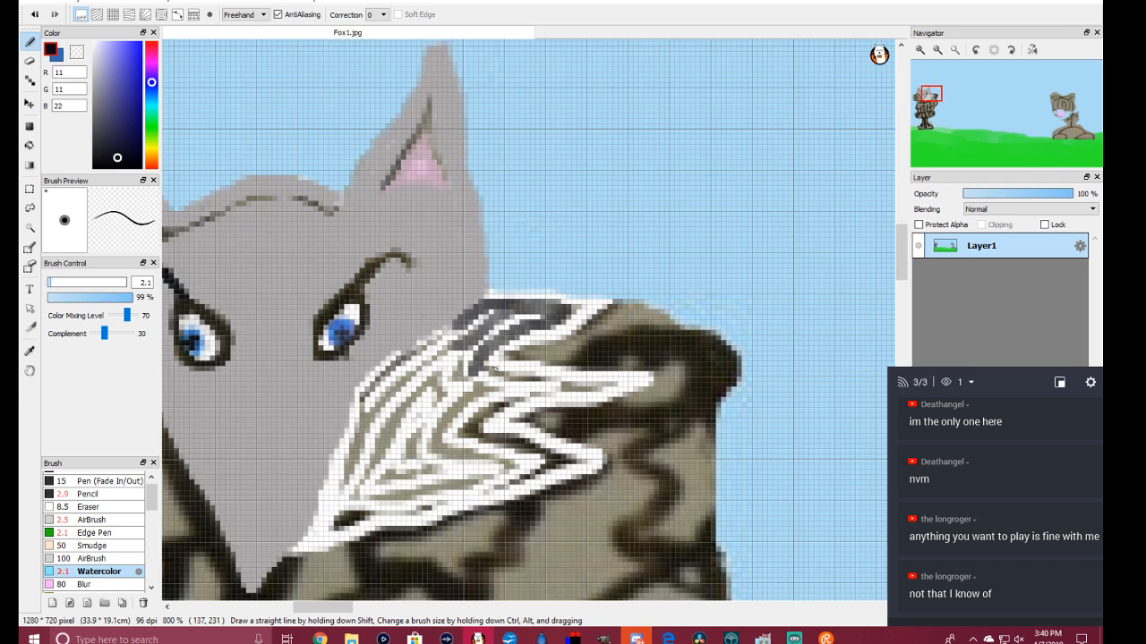
scroll(497, 370, "up", 3)
mouse_move(420, 367)
left_mouse_down()
mouse_move(627, 405)
mouse_move(851, 421)
mouse_move(680, 437)
mouse_move(483, 504)
mouse_move(419, 539)
mouse_move(408, 562)
left_mouse_up()
mouse_move(484, 427)
left_mouse_down()
mouse_move(437, 445)
mouse_move(458, 418)
mouse_move(398, 503)
mouse_move(322, 572)
mouse_move(428, 450)
left_mouse_up()
mouse_move(406, 403)
left_mouse_down()
mouse_move(372, 390)
mouse_move(398, 351)
left_mouse_up()
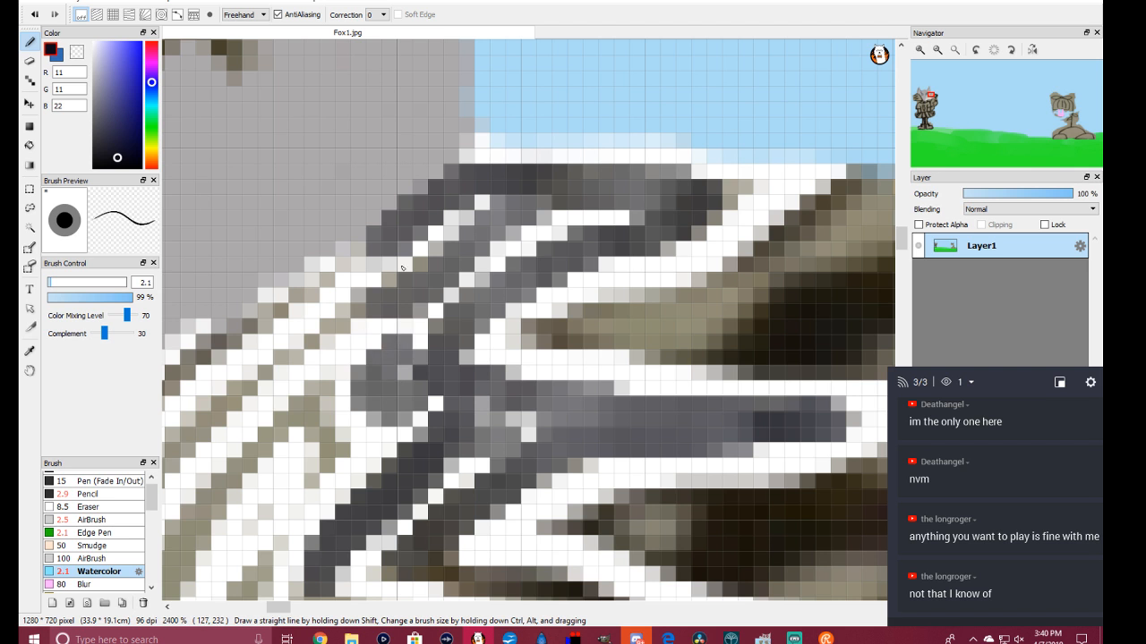
Step: Darken the brown gaps along the cheek's slanted edge beside the face and across the lower inner cheek fur
mouse_move(480, 204)
left_mouse_down()
mouse_move(455, 238)
mouse_move(345, 313)
mouse_move(310, 363)
mouse_move(172, 468)
mouse_move(345, 330)
mouse_move(382, 266)
mouse_move(270, 325)
left_mouse_up()
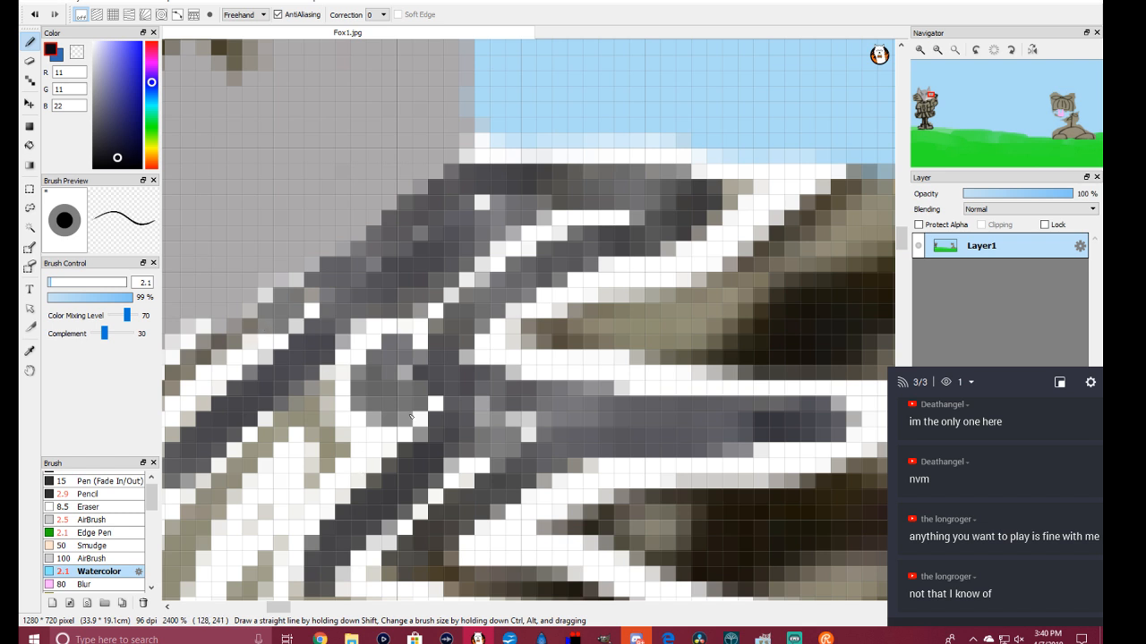
scroll(406, 418, "down", 1)
scroll(445, 412, "down", 1)
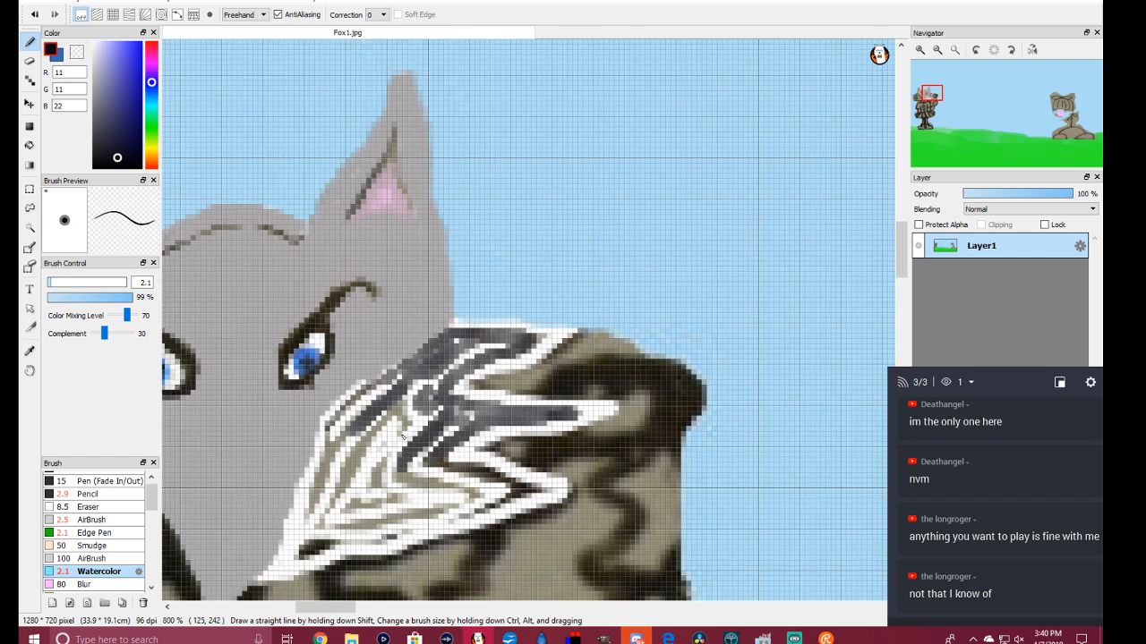
scroll(411, 425, "up", 1)
left_click(527, 227)
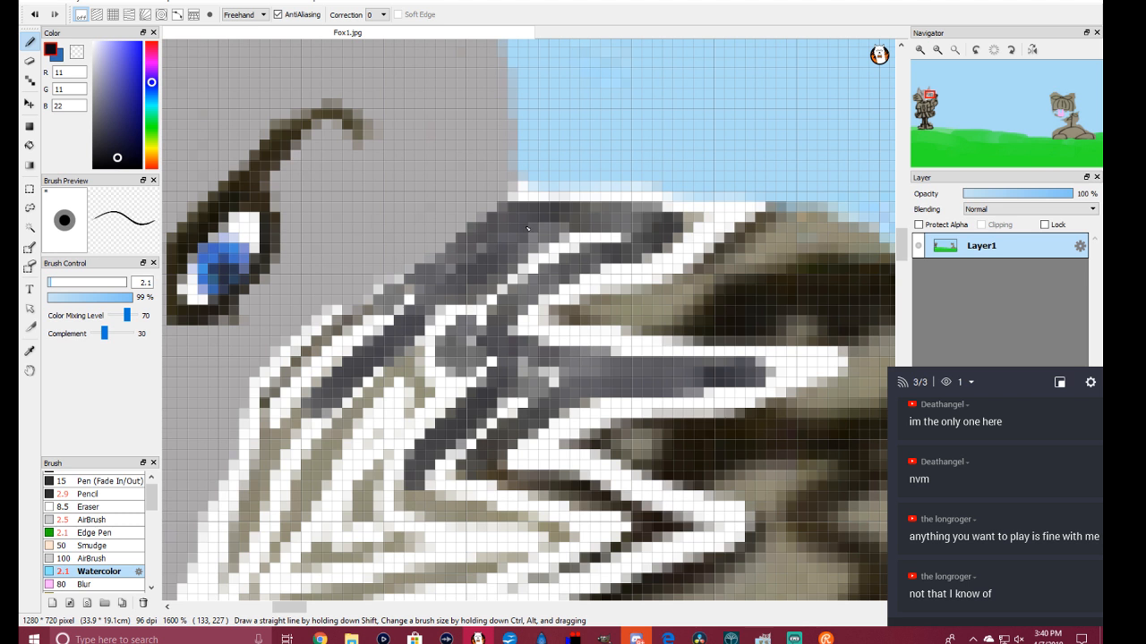
mouse_move(413, 373)
left_mouse_down()
mouse_move(423, 409)
mouse_move(421, 365)
mouse_move(396, 361)
mouse_move(373, 399)
mouse_move(417, 359)
mouse_move(310, 485)
mouse_move(296, 524)
mouse_move(260, 562)
mouse_move(253, 599)
mouse_move(329, 474)
mouse_move(321, 418)
mouse_move(296, 435)
mouse_move(279, 480)
mouse_move(222, 555)
mouse_move(226, 580)
mouse_move(286, 391)
mouse_move(367, 321)
left_mouse_up()
mouse_move(289, 571)
left_mouse_down()
mouse_move(406, 545)
mouse_move(363, 514)
mouse_move(362, 486)
mouse_move(393, 441)
mouse_move(415, 531)
mouse_move(404, 483)
mouse_move(413, 506)
mouse_move(465, 504)
mouse_move(567, 540)
mouse_move(488, 570)
mouse_move(333, 587)
left_mouse_up()
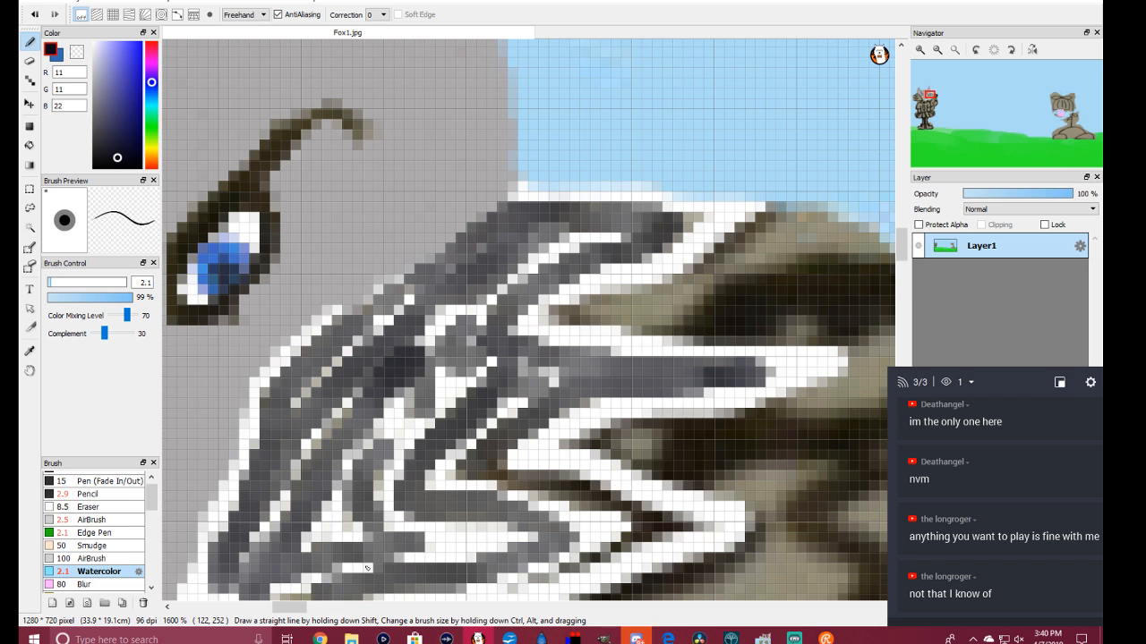
Step: Sample off-white (233, 233, 231) and retrace the right-hand cheek's edge beside the face with the 2.5 AirBrush, up to the base of the ear
scroll(538, 502, "down", 3)
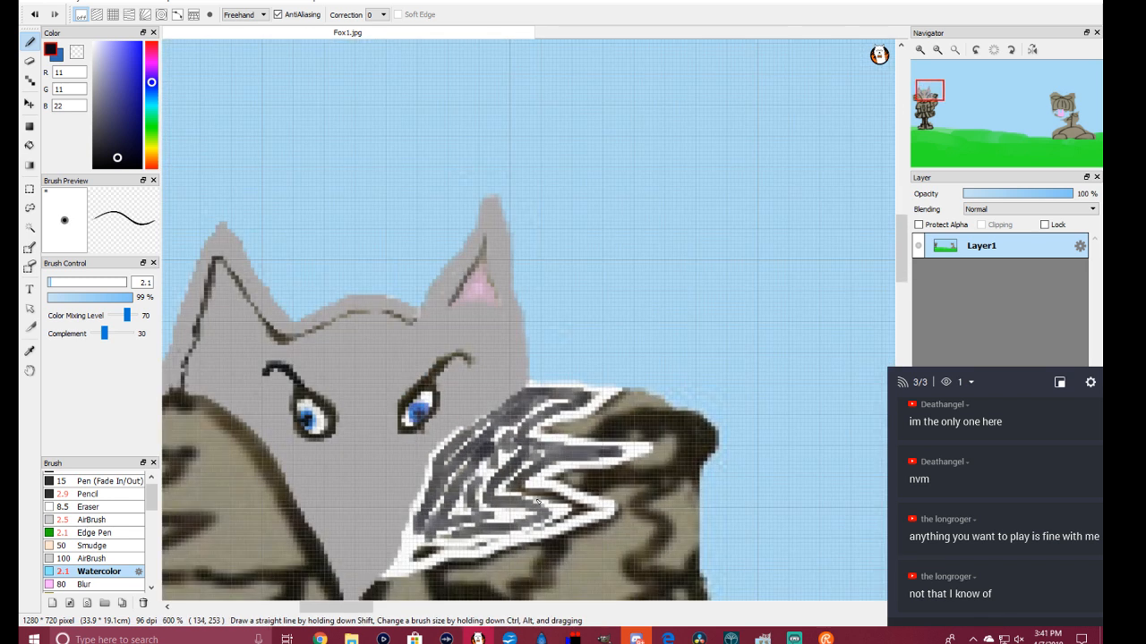
scroll(494, 523, "up", 2)
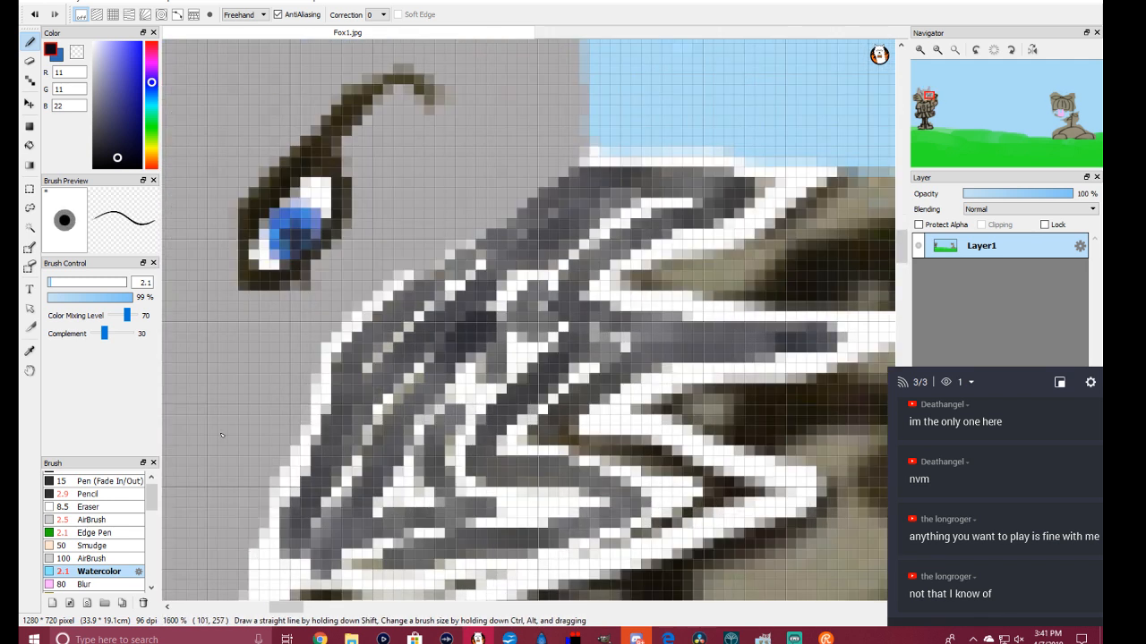
left_click(30, 351)
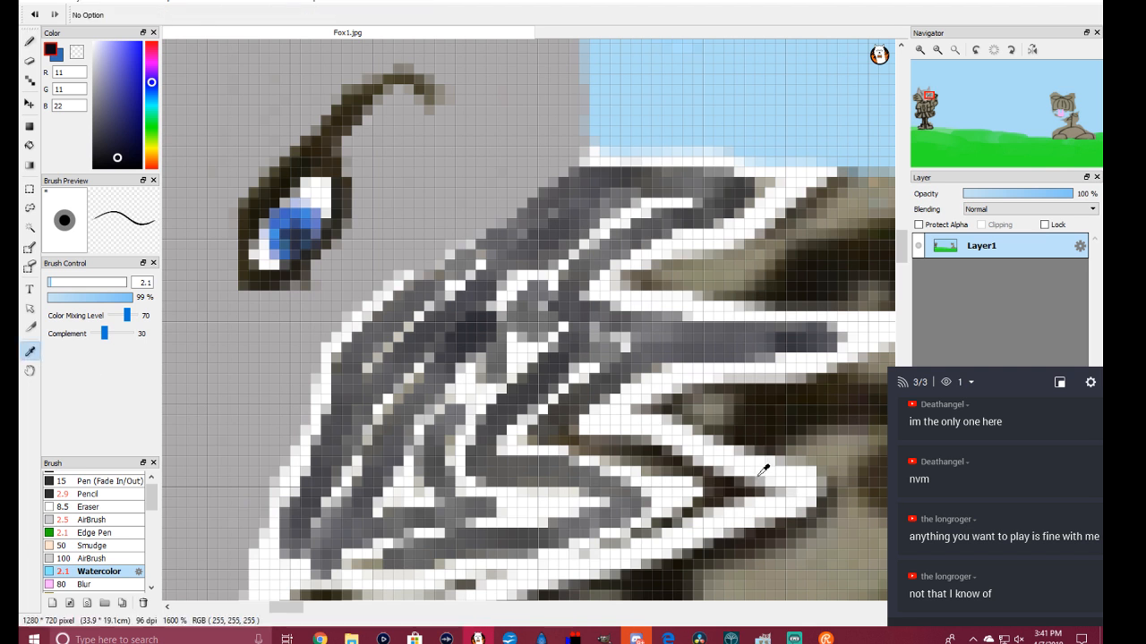
left_click(802, 482)
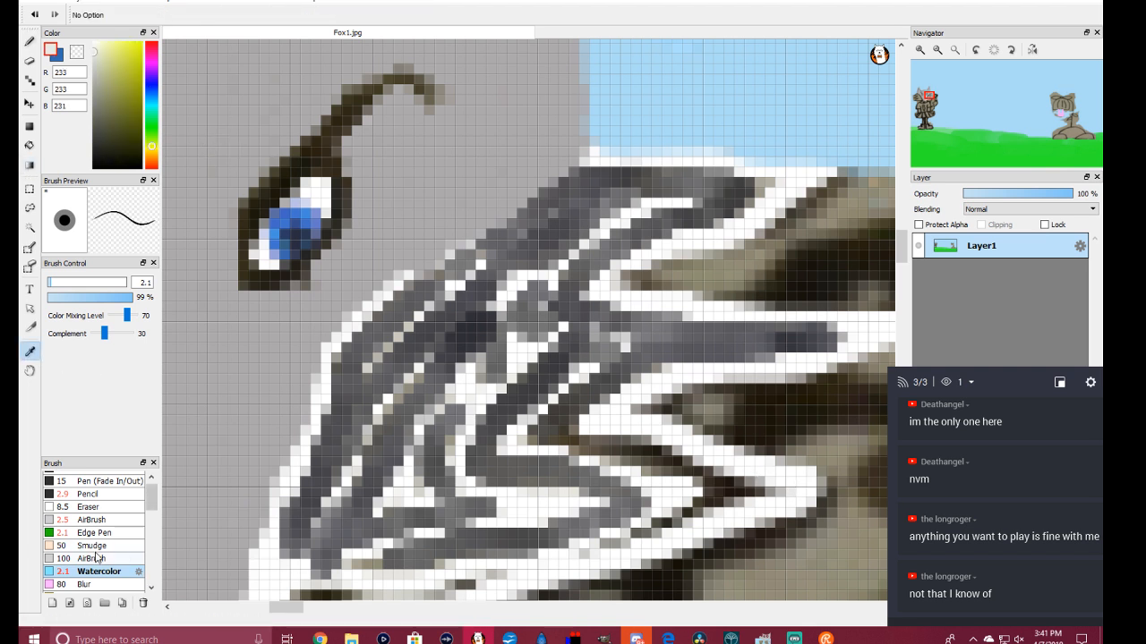
left_click(93, 520)
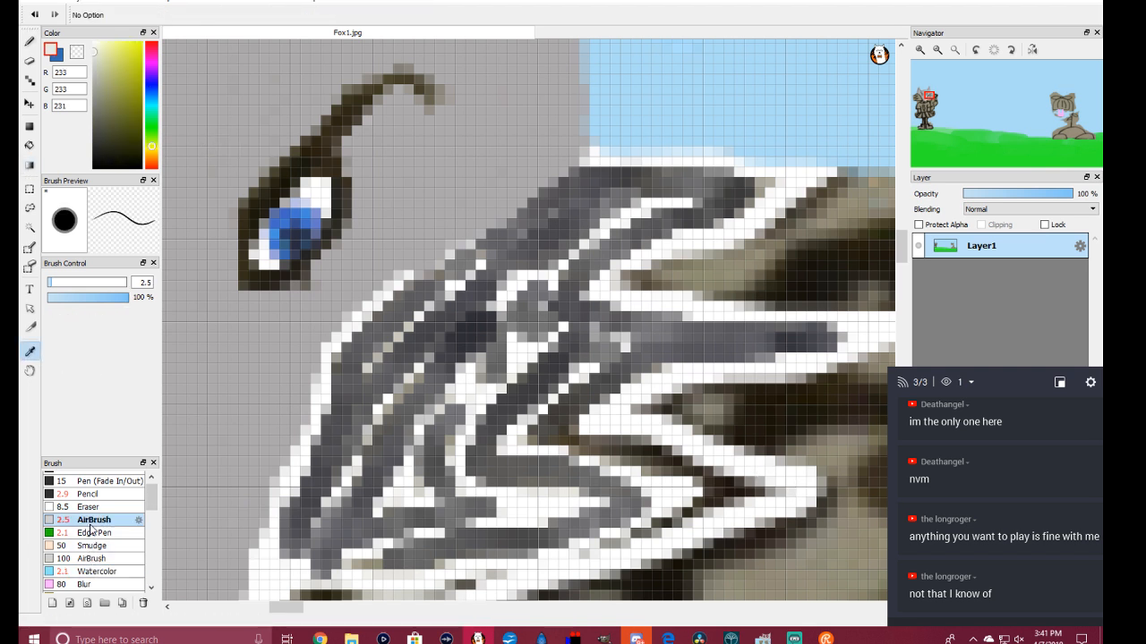
left_click(30, 41)
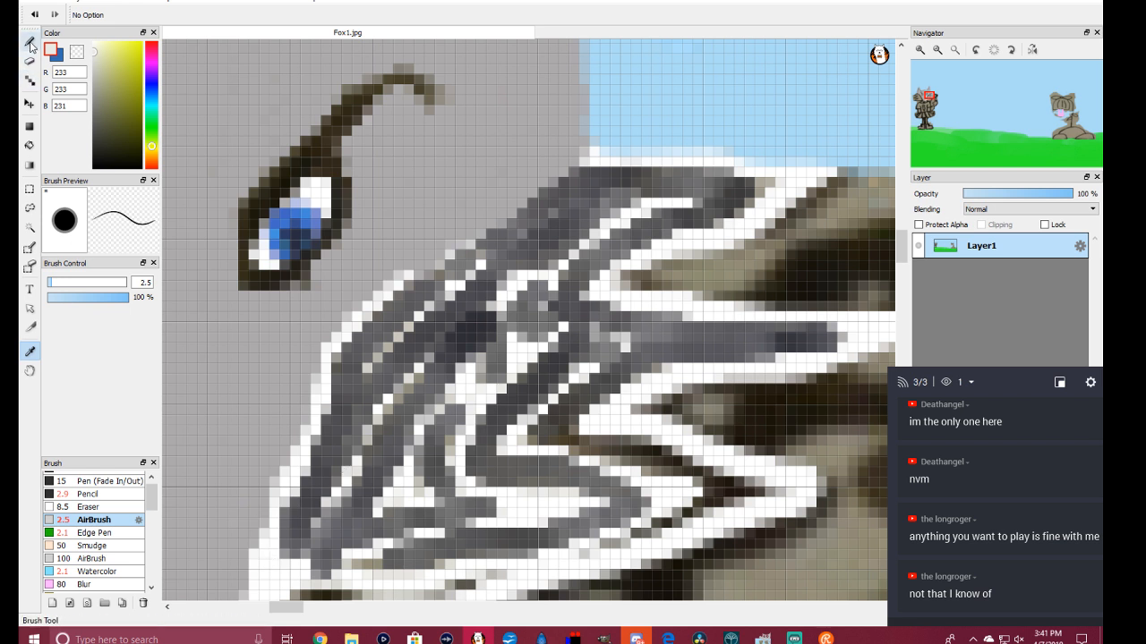
mouse_move(265, 534)
left_mouse_down()
mouse_move(302, 500)
mouse_move(317, 404)
left_mouse_up()
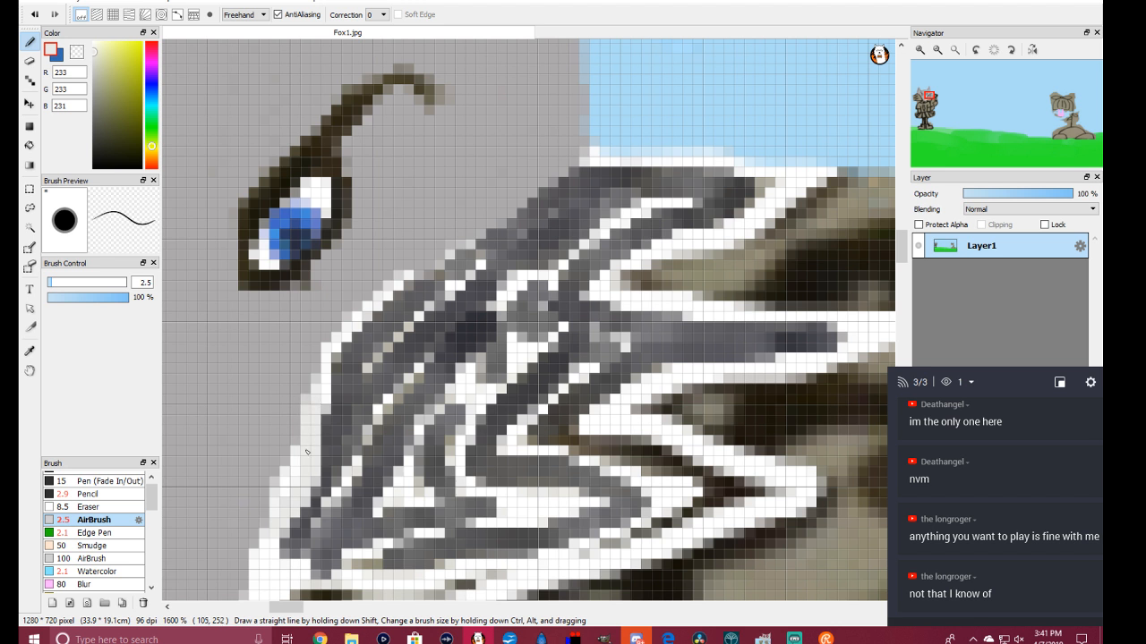
mouse_move(316, 427)
left_mouse_down()
mouse_move(378, 343)
mouse_move(437, 294)
mouse_move(422, 298)
mouse_move(419, 286)
mouse_move(470, 265)
mouse_move(427, 275)
mouse_move(582, 167)
left_mouse_up()
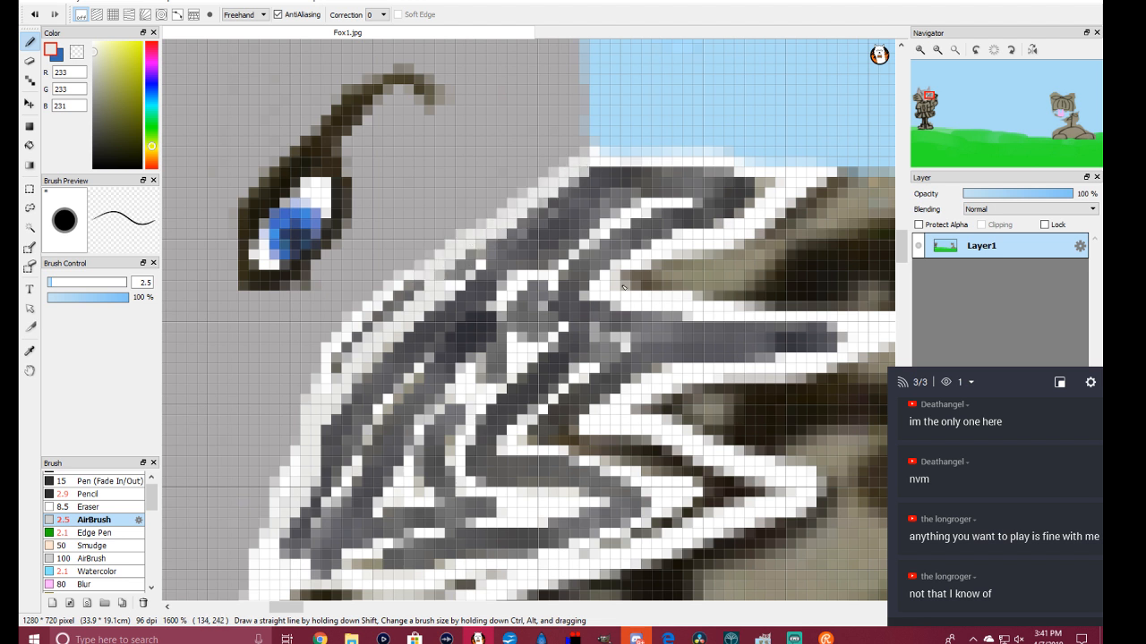
Step: Add thin off-white AirBrush highlights to the upper end, middle spike and lower inner area of the right-hand cheek fur
mouse_move(552, 241)
left_mouse_down()
mouse_move(601, 194)
mouse_move(704, 177)
left_mouse_up()
left_click_drag(626, 346, 735, 345)
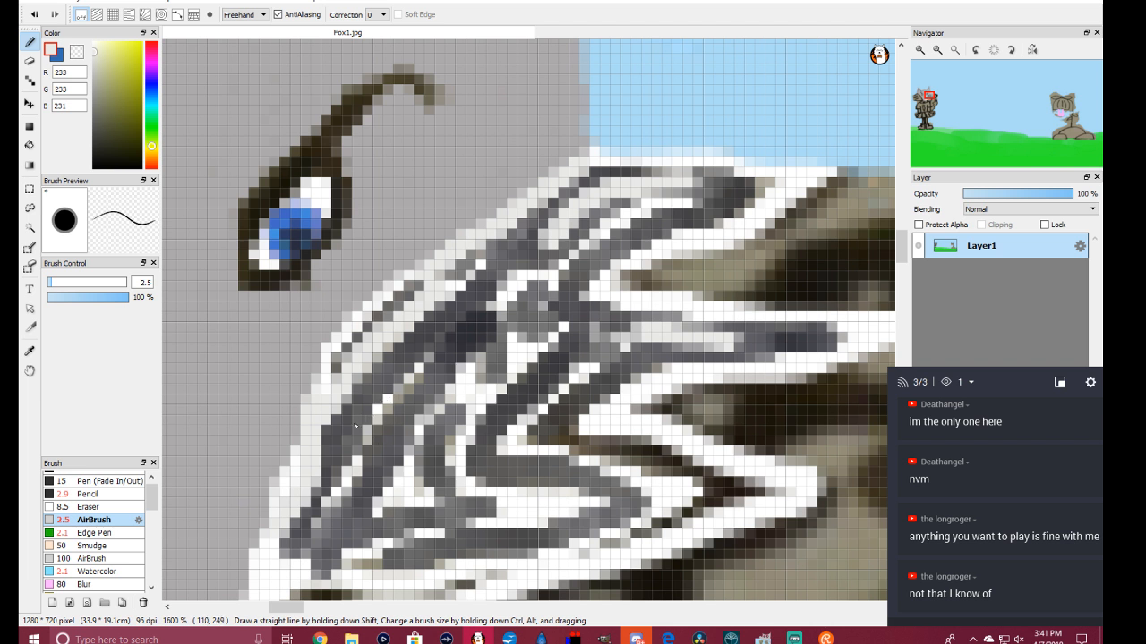
left_click_drag(355, 425, 367, 402)
left_click_drag(382, 469, 396, 444)
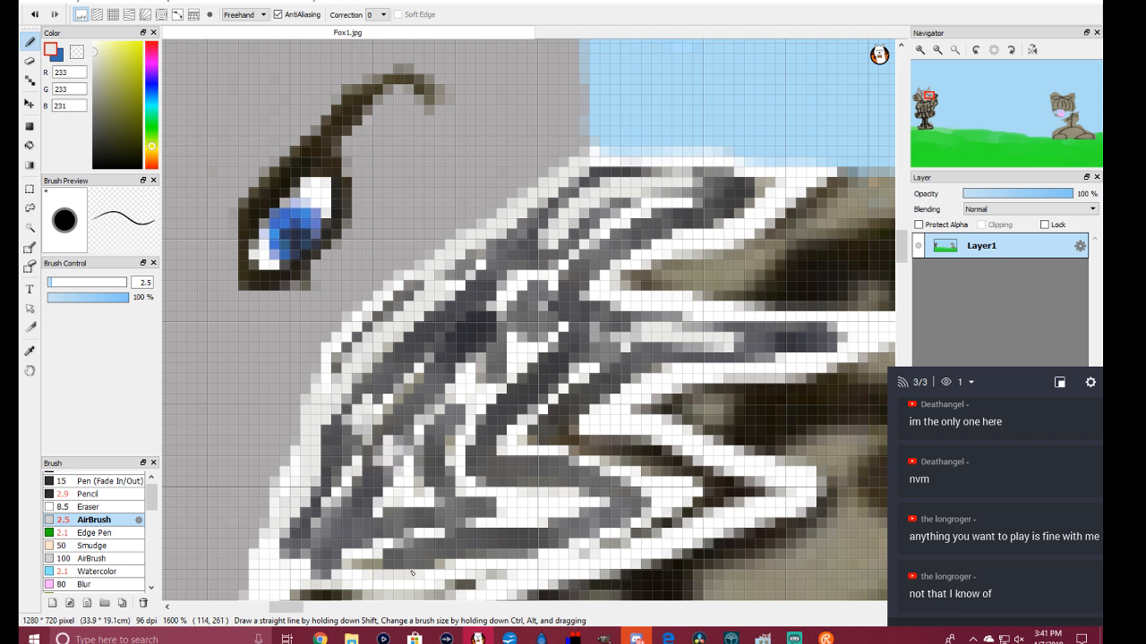
Step: Try blending the lower right-hand cheek fur with the Smudge brush at size 50, and undo the stroke
left_click(94, 545)
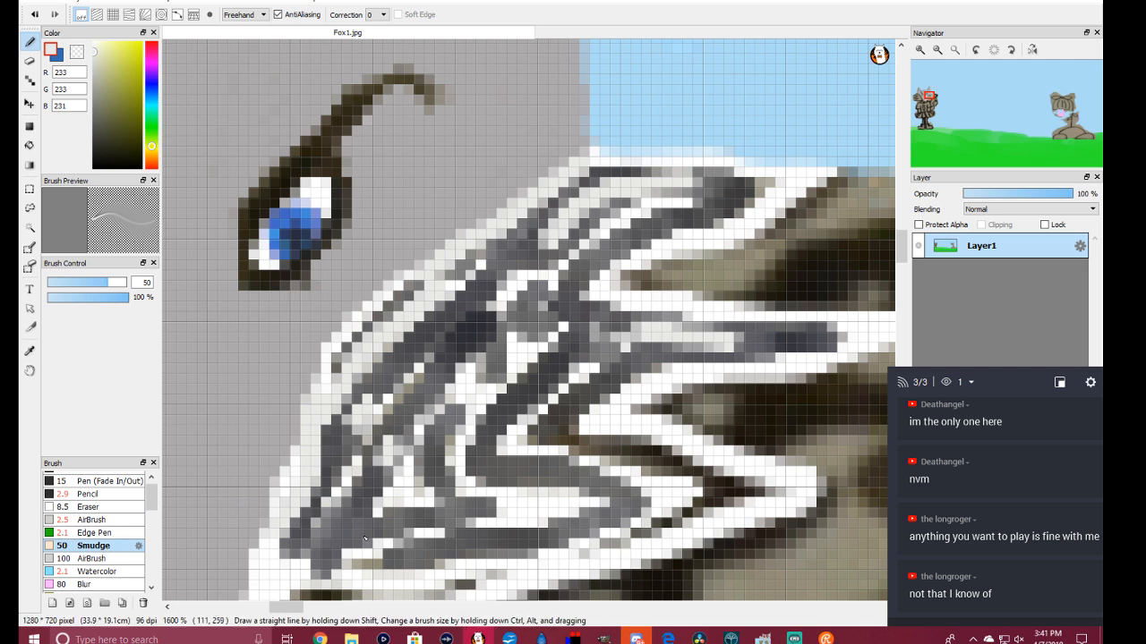
scroll(371, 538, "up", 1)
scroll(372, 538, "down", 2)
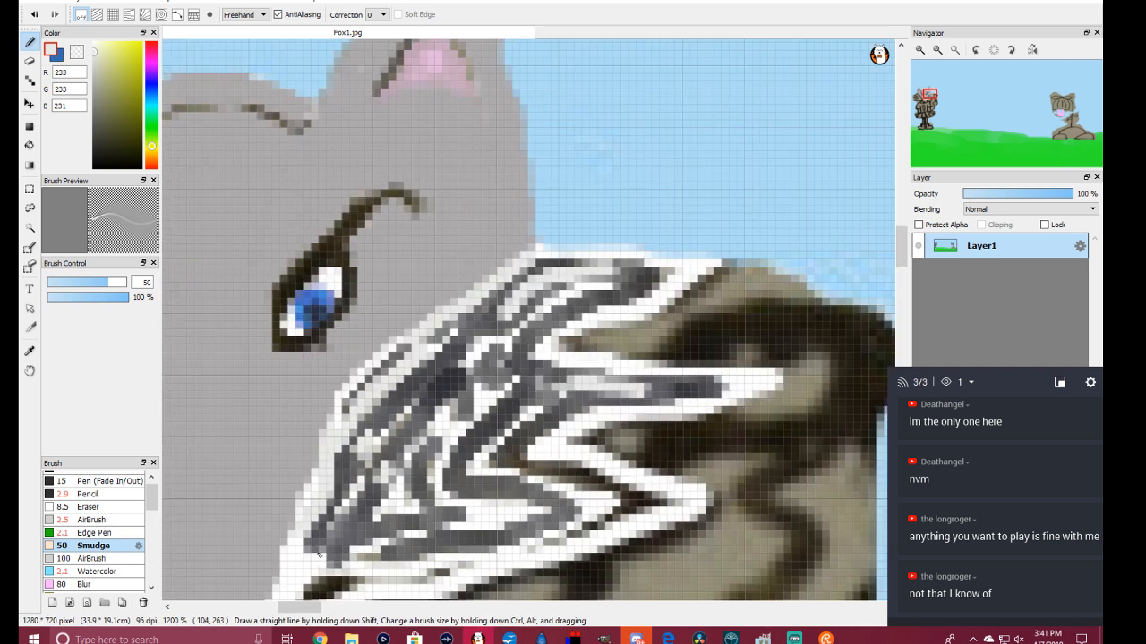
scroll(315, 557, "up", 2)
mouse_move(342, 486)
left_mouse_down()
mouse_move(403, 421)
mouse_move(295, 510)
mouse_move(260, 564)
left_mouse_up()
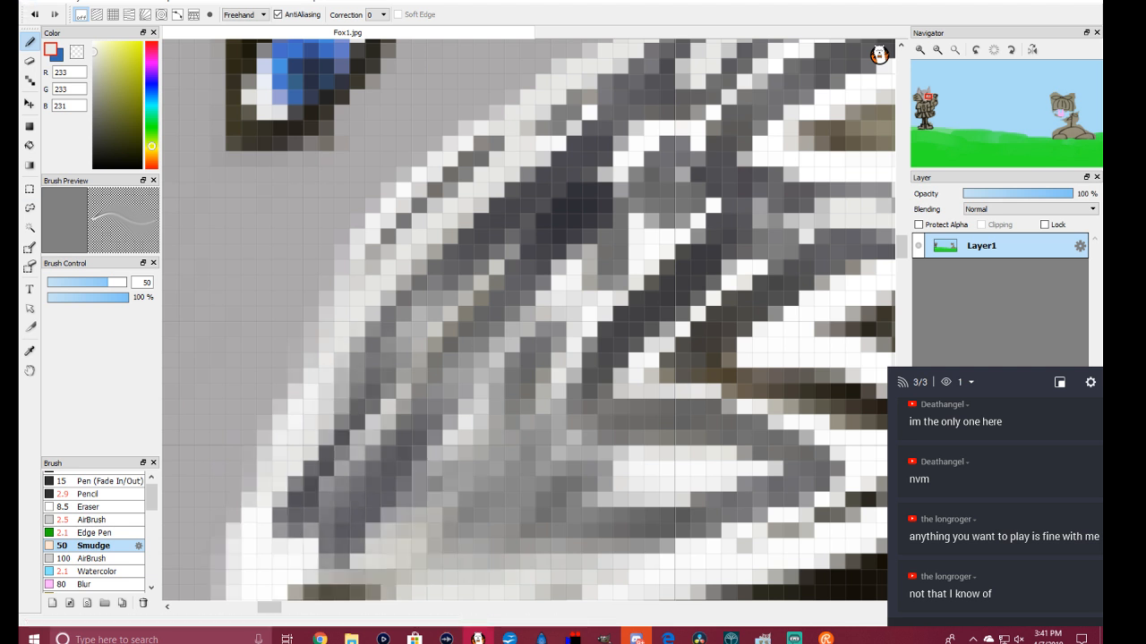
left_click(54, 2)
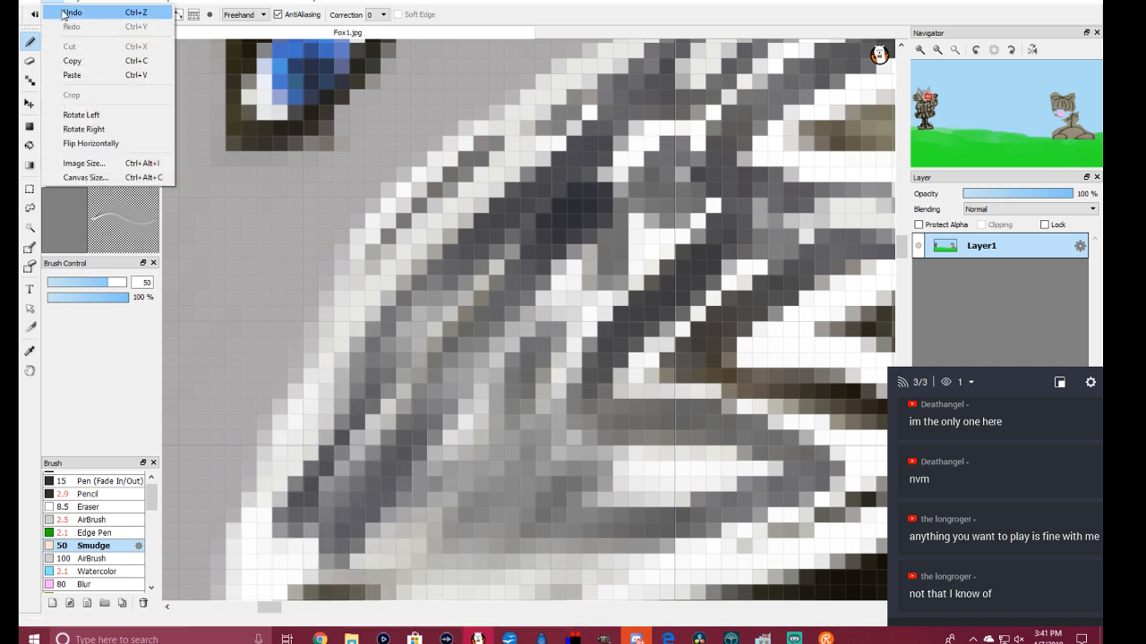
left_click(65, 10)
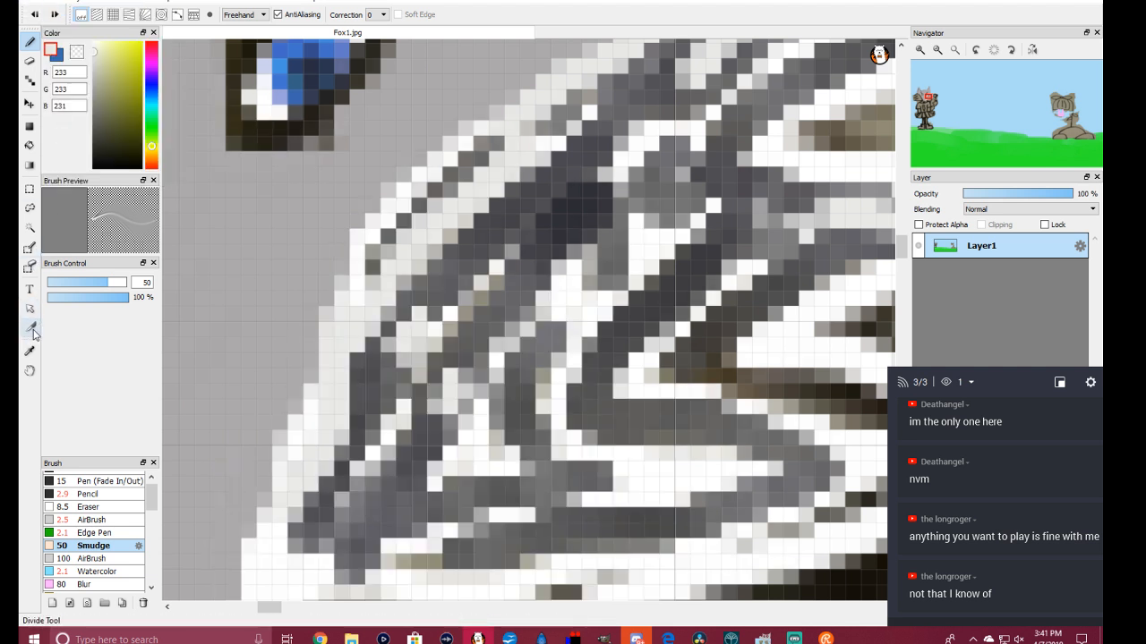
Step: Reduce the Smudge brush to size 3.3 and blend the white and dark strokes along the right-hand cheek's slanted inner side
left_click_drag(108, 285, 50, 288)
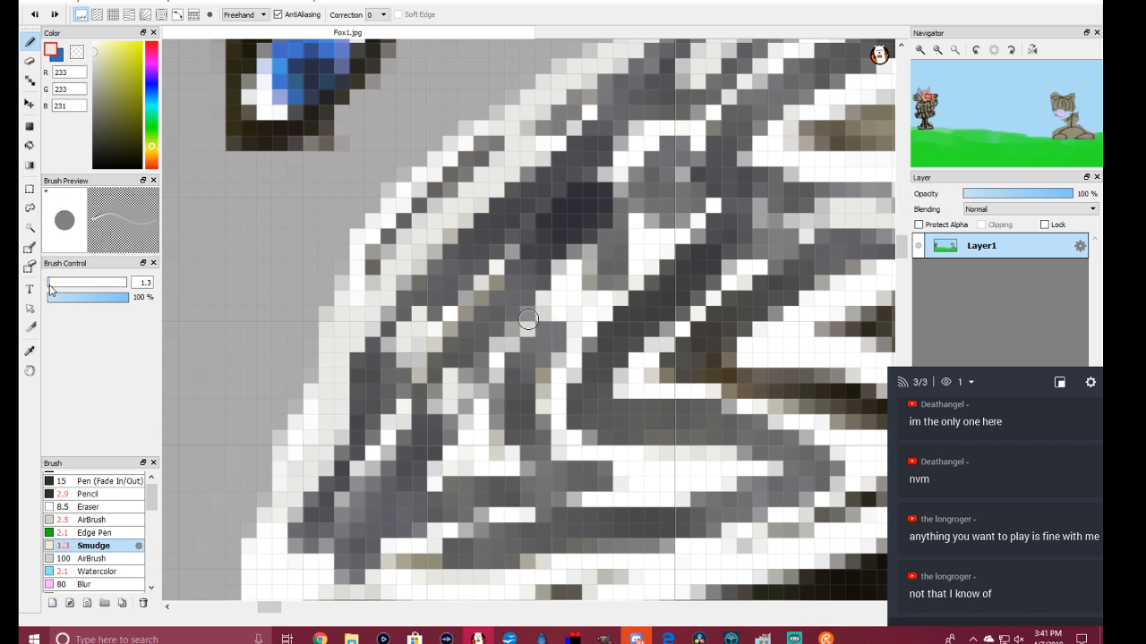
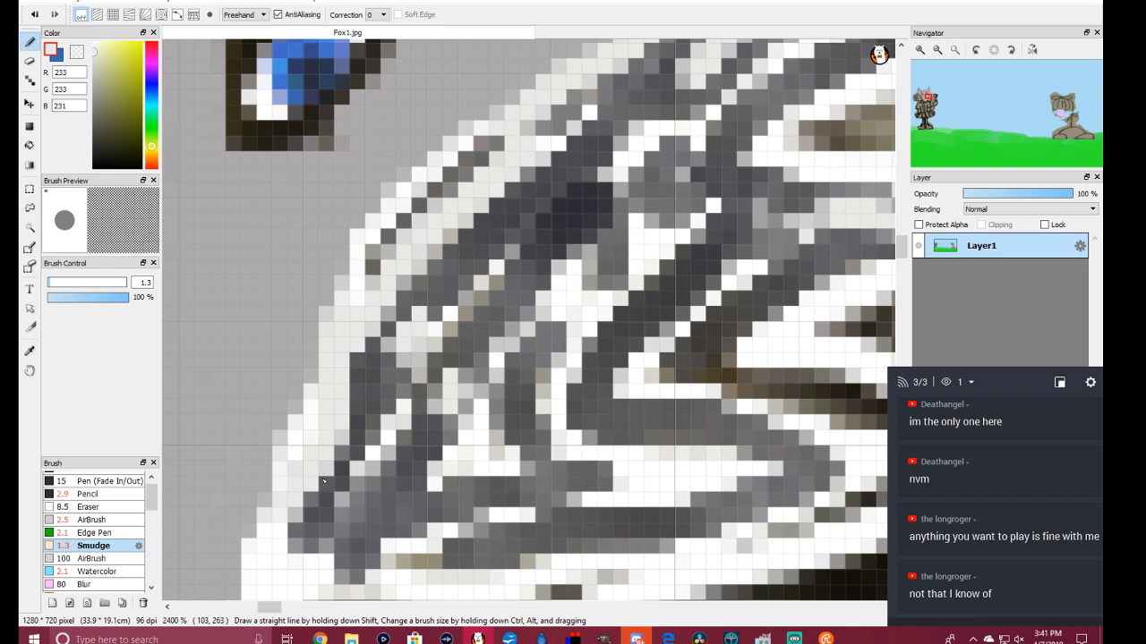
left_click_drag(54, 285, 57, 286)
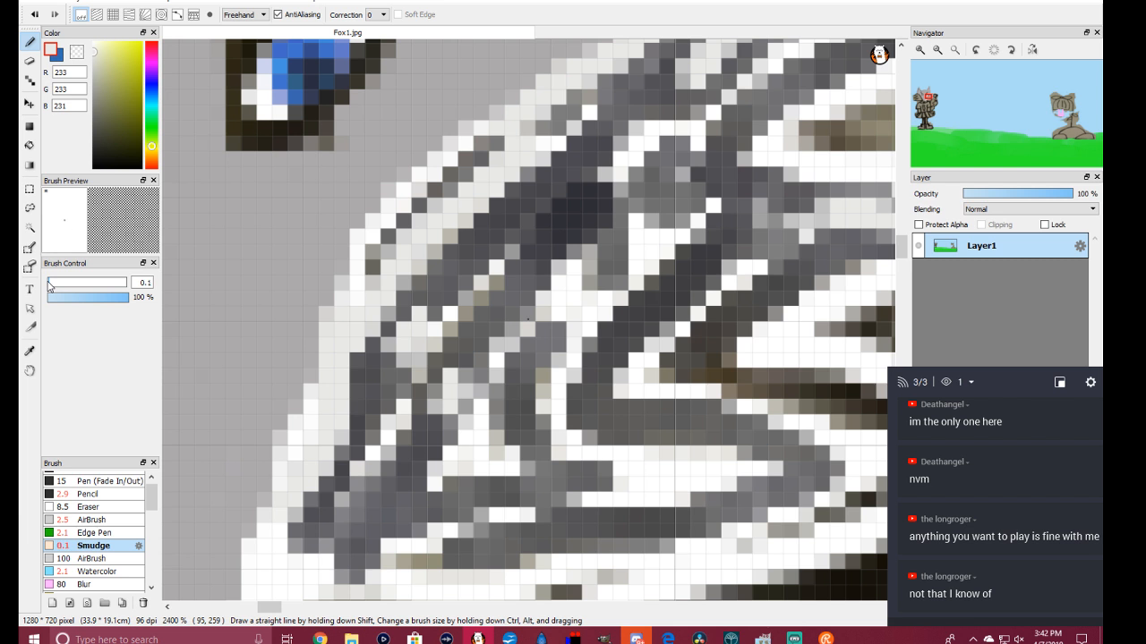
mouse_move(307, 553)
left_mouse_down()
mouse_move(328, 483)
mouse_move(416, 329)
mouse_move(497, 256)
mouse_move(444, 290)
mouse_move(398, 399)
mouse_move(305, 553)
left_mouse_up()
mouse_move(396, 324)
left_mouse_down()
mouse_move(442, 239)
mouse_move(587, 135)
mouse_move(661, 101)
mouse_move(734, 90)
left_mouse_up()
mouse_move(678, 136)
left_mouse_down()
mouse_move(480, 235)
mouse_move(428, 279)
mouse_move(451, 306)
mouse_move(630, 185)
mouse_move(760, 99)
left_mouse_up()
mouse_move(605, 271)
left_mouse_down()
mouse_move(559, 296)
mouse_move(690, 193)
mouse_move(593, 302)
mouse_move(501, 376)
left_mouse_up()
mouse_move(707, 269)
left_mouse_down()
mouse_move(488, 486)
mouse_move(426, 520)
mouse_move(534, 404)
mouse_move(612, 468)
left_mouse_up()
mouse_move(595, 405)
left_mouse_down()
mouse_move(475, 472)
mouse_move(392, 557)
mouse_move(441, 439)
mouse_move(336, 539)
mouse_move(354, 474)
left_mouse_up()
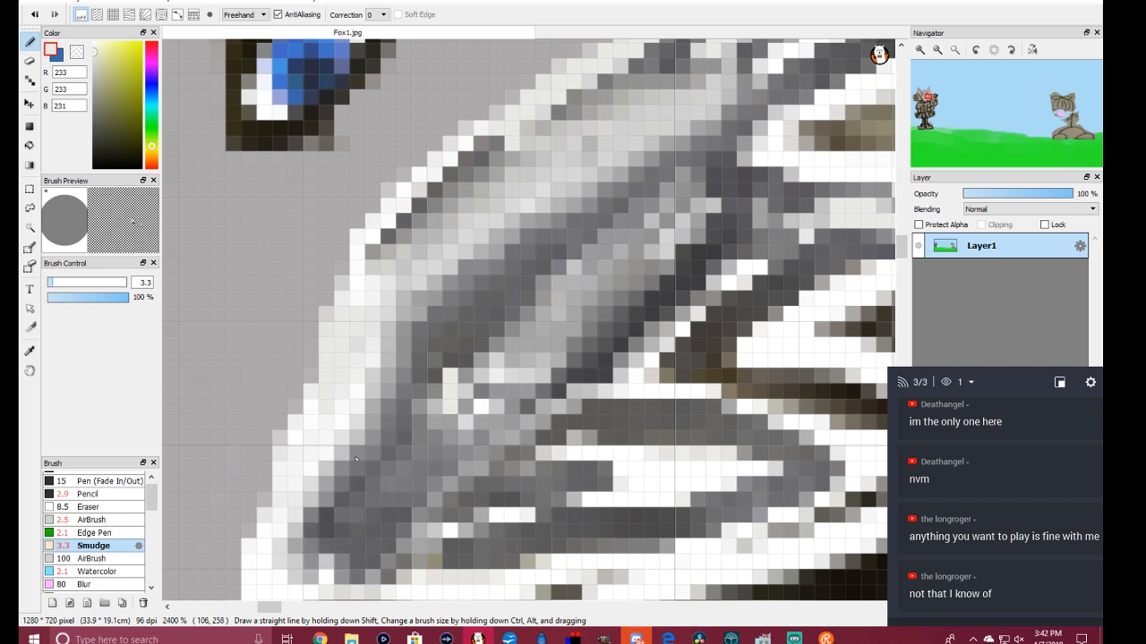
mouse_move(381, 315)
left_mouse_down()
mouse_move(310, 452)
mouse_move(317, 496)
mouse_move(280, 553)
left_mouse_up()
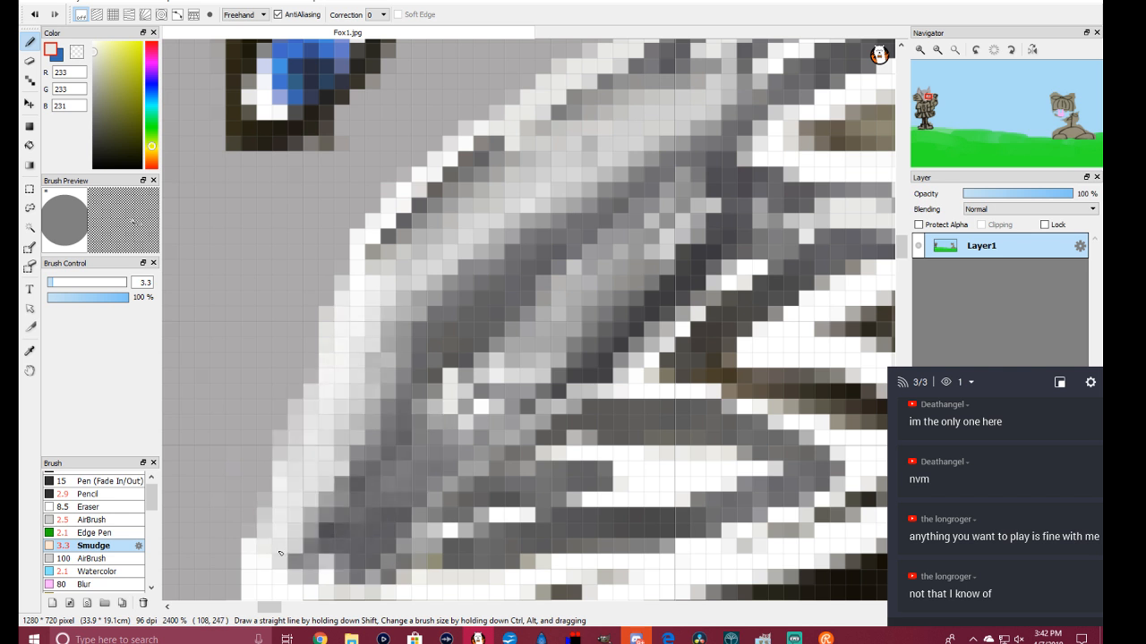
Step: Smudge the lower cheek fur out to the tip of the lower spike and over the brown gap above it
mouse_move(454, 551)
left_mouse_down()
mouse_move(501, 563)
mouse_move(618, 537)
mouse_move(806, 456)
mouse_move(736, 483)
mouse_move(434, 541)
left_mouse_up()
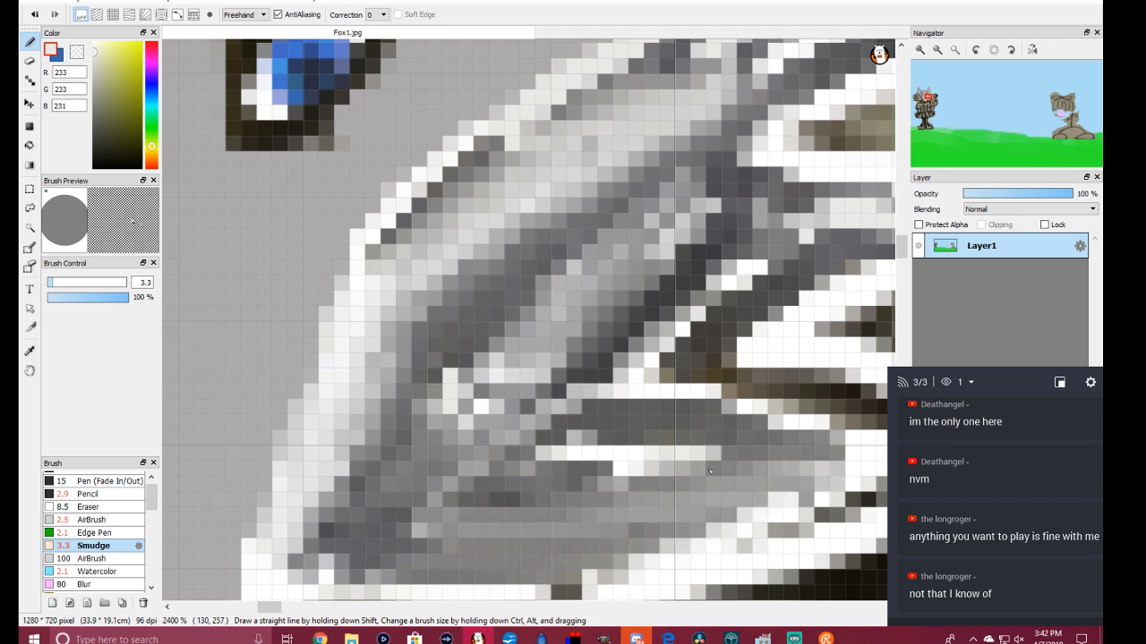
mouse_move(274, 608)
left_mouse_down()
mouse_move(305, 622)
mouse_move(288, 617)
left_mouse_up()
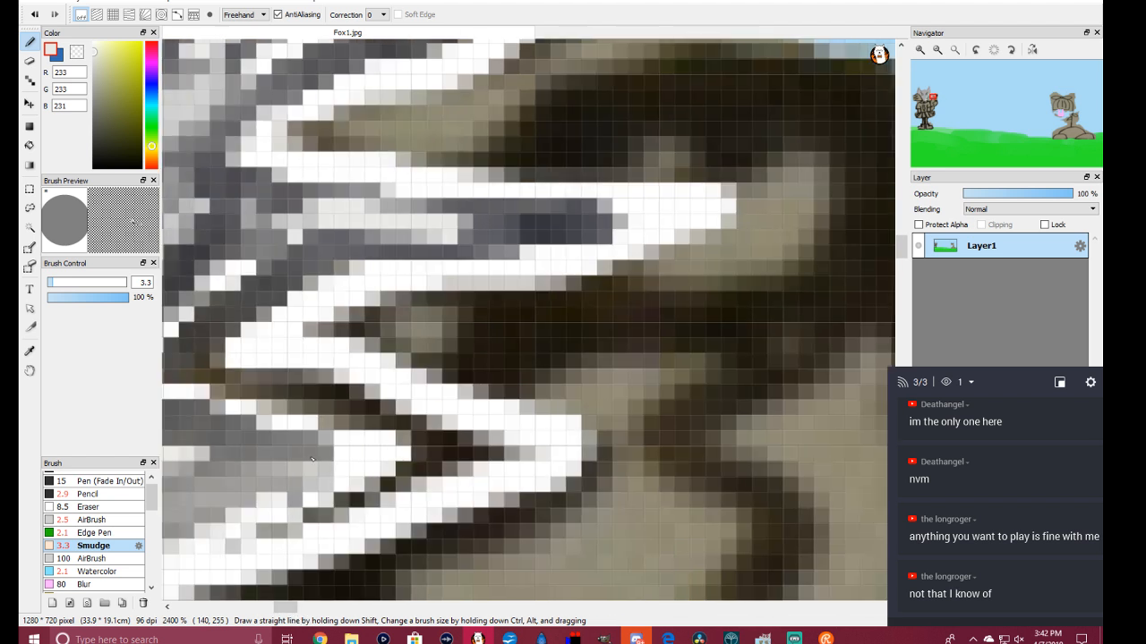
mouse_move(335, 486)
left_mouse_down()
mouse_move(463, 452)
mouse_move(592, 447)
mouse_move(482, 453)
mouse_move(275, 376)
mouse_move(215, 372)
mouse_move(285, 410)
mouse_move(337, 415)
mouse_move(262, 458)
mouse_move(349, 407)
mouse_move(374, 424)
mouse_move(609, 435)
left_mouse_up()
mouse_move(214, 327)
left_mouse_down()
mouse_move(315, 394)
mouse_move(451, 425)
mouse_move(208, 364)
mouse_move(196, 347)
mouse_move(251, 398)
mouse_move(302, 402)
mouse_move(237, 285)
left_mouse_up()
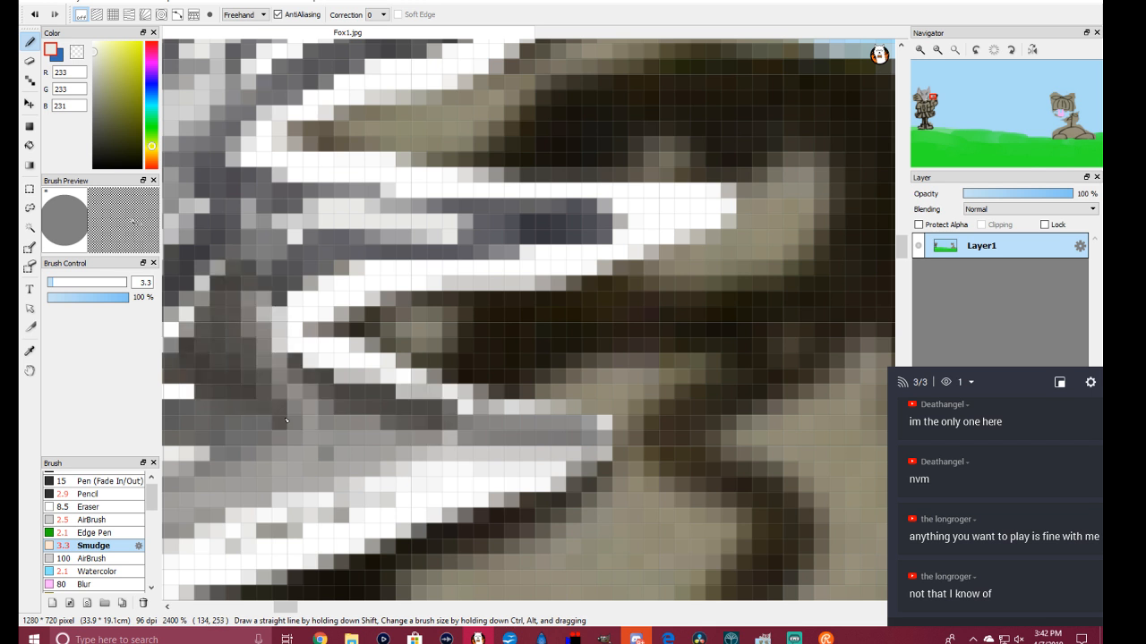
mouse_move(319, 441)
left_mouse_down()
mouse_move(435, 474)
mouse_move(488, 458)
mouse_move(455, 479)
mouse_move(294, 492)
mouse_move(206, 555)
left_mouse_up()
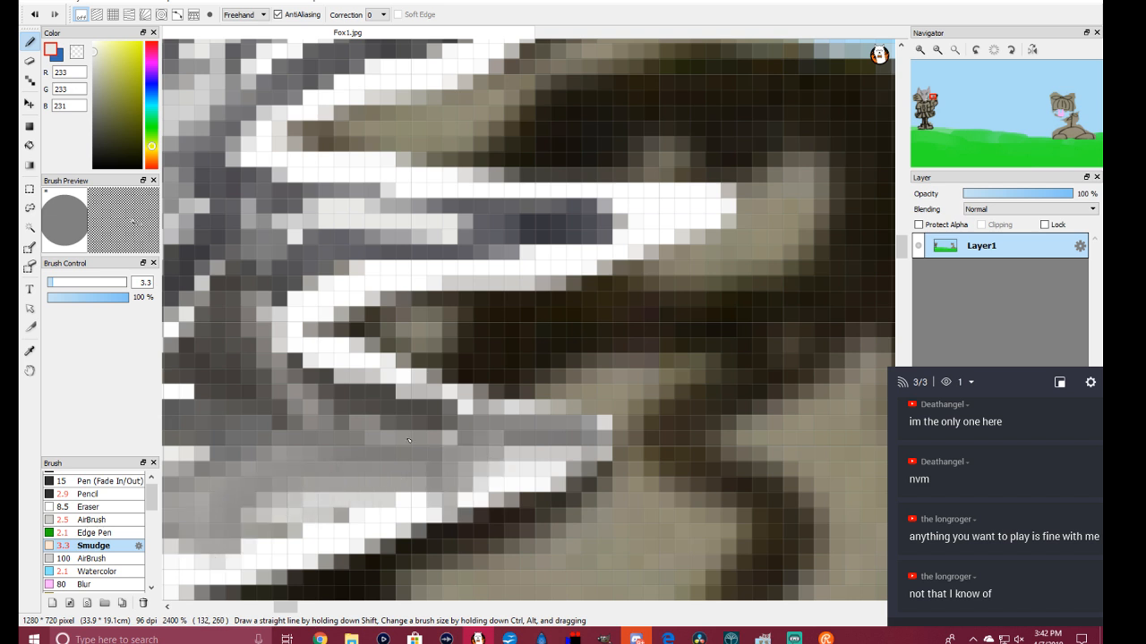
Step: Smudge long strokes from the right-hand cheek's lower corner up through the fur and along its bottom edge
scroll(412, 437, "down", 2)
scroll(419, 437, "up", 1)
scroll(429, 436, "up", 1)
scroll(429, 437, "down", 1)
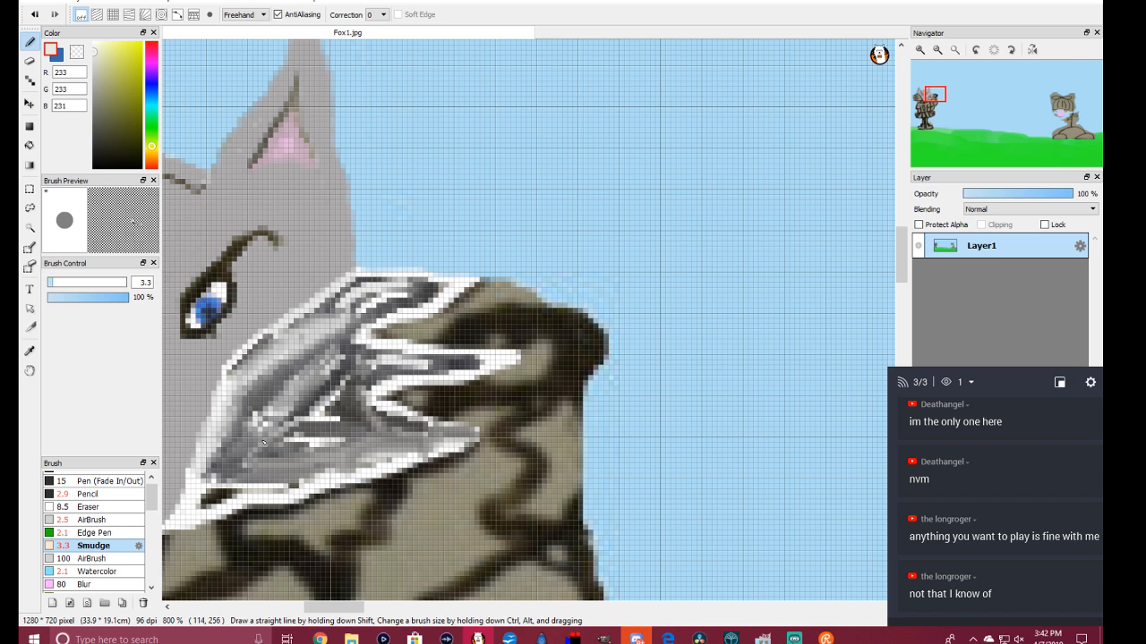
scroll(264, 441, "up", 1)
scroll(264, 441, "down", 2)
left_click_drag(228, 488, 350, 370)
mouse_move(208, 480)
left_mouse_down()
mouse_move(317, 361)
mouse_move(216, 497)
mouse_move(272, 474)
mouse_move(400, 456)
left_mouse_up()
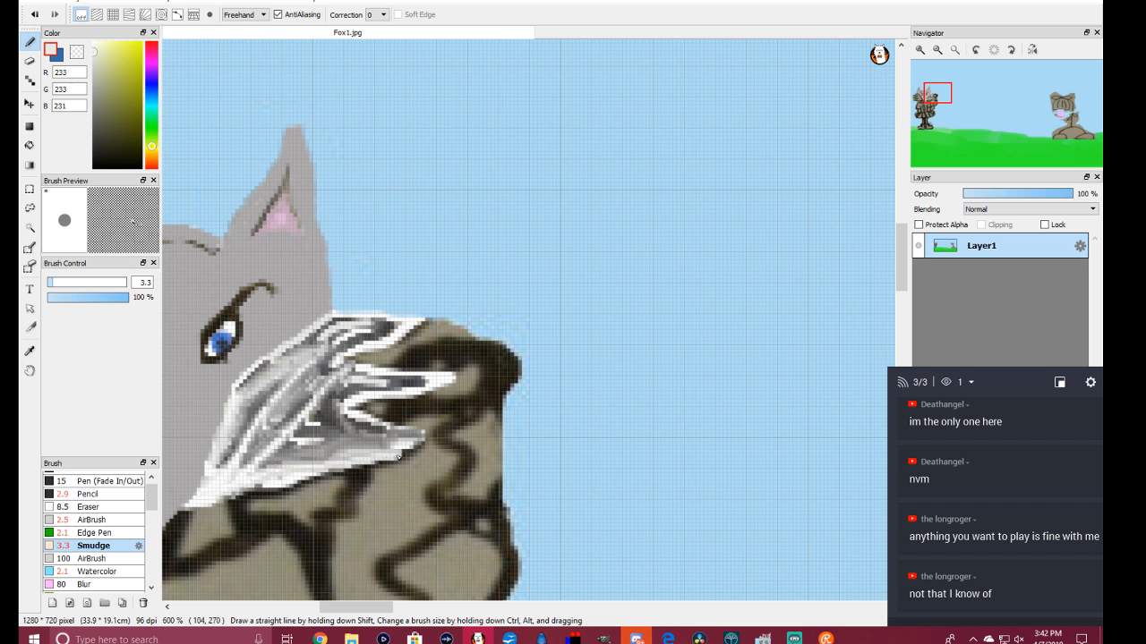
Step: Blend the central cheek fur outward into the middle spike and the notch above the lower spike
left_click_drag(255, 475, 350, 420)
mouse_move(244, 464)
left_mouse_down()
mouse_move(265, 419)
mouse_move(327, 374)
left_mouse_up()
mouse_move(269, 442)
left_mouse_down()
mouse_move(316, 401)
mouse_move(416, 383)
mouse_move(396, 394)
left_mouse_up()
left_click_drag(289, 443, 341, 404)
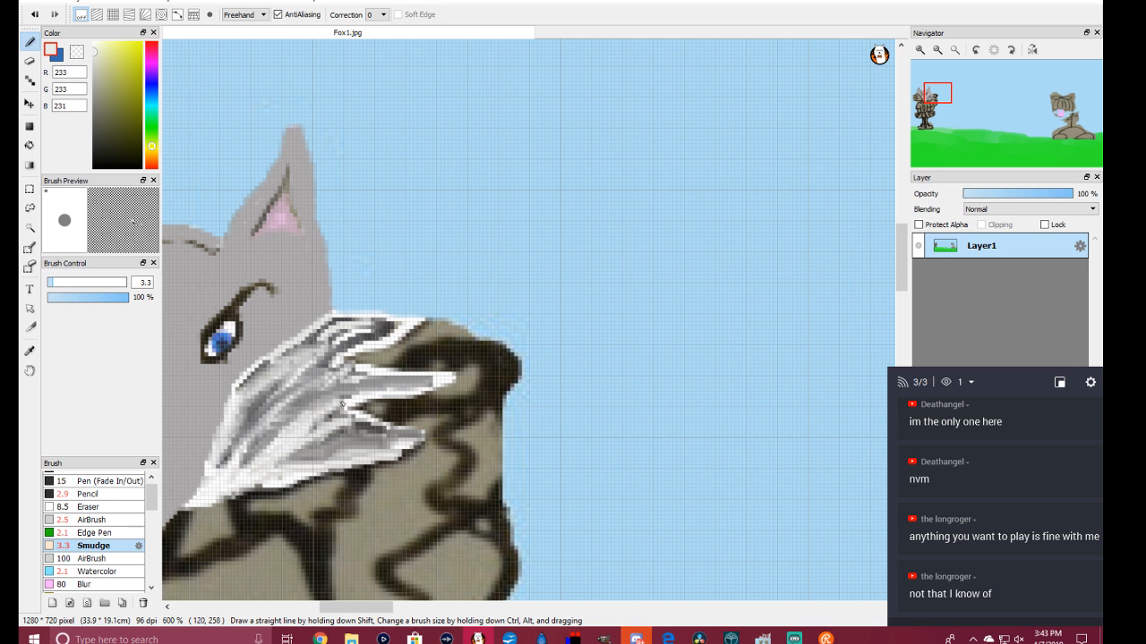
Step: Smudge the dark and white strokes in the upper cheek fur outward toward the tip of the top spike
mouse_move(283, 374)
left_mouse_down()
mouse_move(366, 332)
mouse_move(397, 329)
left_mouse_up()
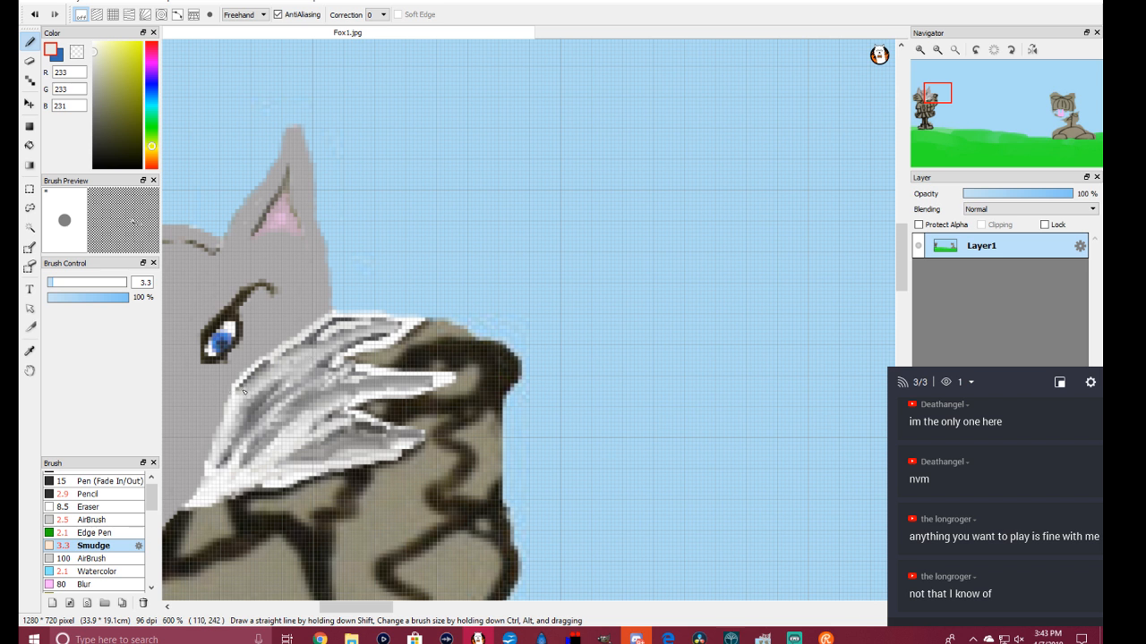
mouse_move(255, 385)
left_mouse_down()
mouse_move(341, 333)
mouse_move(409, 330)
left_mouse_up()
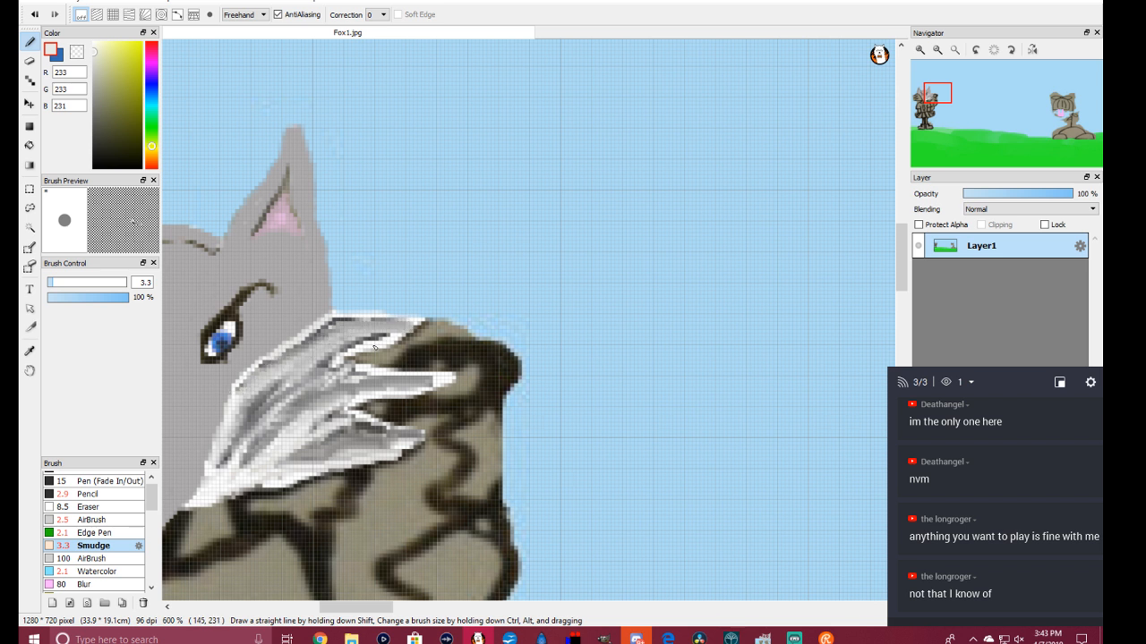
left_click_drag(310, 366, 359, 341)
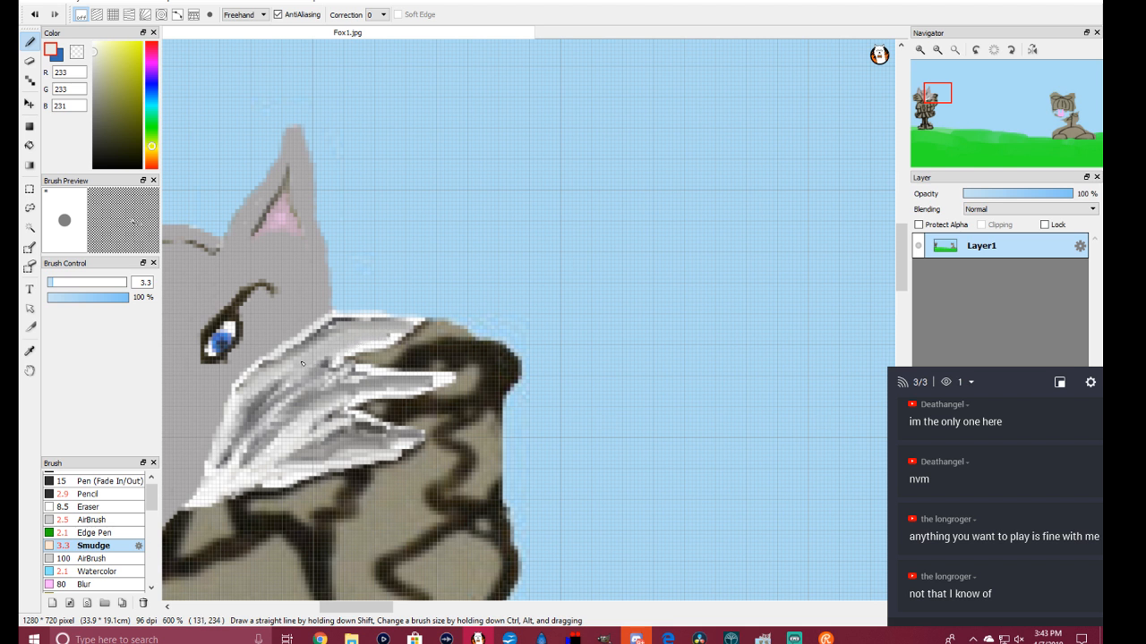
left_click_drag(290, 362, 326, 338)
Step: Soften the remaining dark streaks in the lower inner cheek fur, the lower spike and the base of the middle spike
left_click_drag(248, 435, 303, 392)
left_click_drag(242, 455, 315, 394)
mouse_move(231, 474)
left_mouse_down()
mouse_move(315, 417)
mouse_move(241, 478)
mouse_move(277, 409)
mouse_move(222, 480)
mouse_move(199, 489)
mouse_move(227, 485)
mouse_move(271, 440)
left_mouse_up()
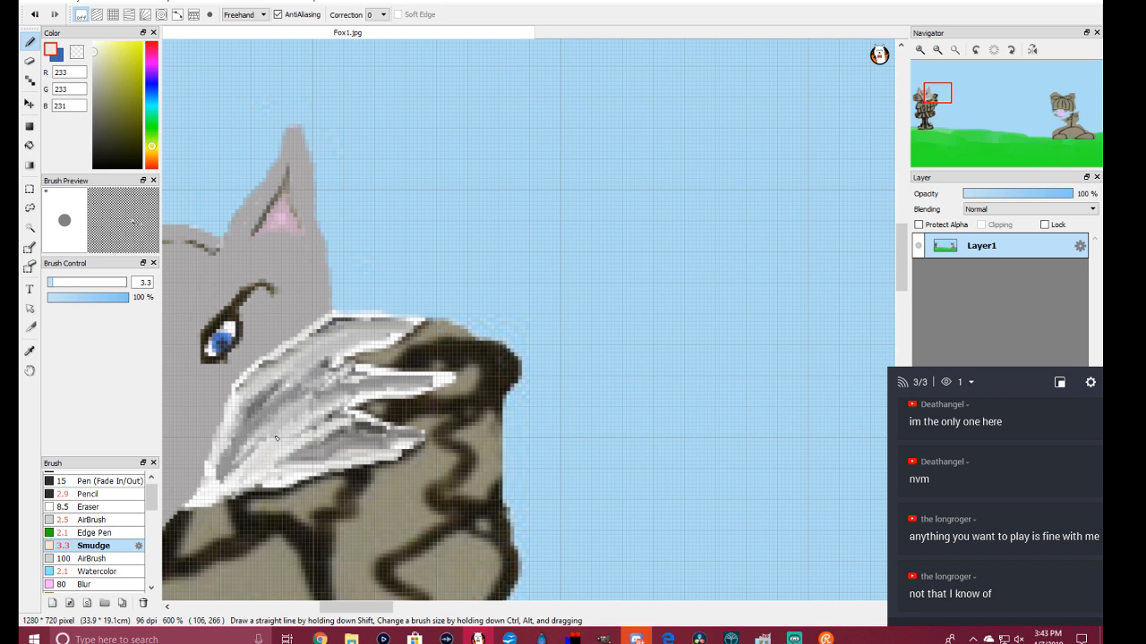
mouse_move(232, 482)
left_mouse_down()
mouse_move(376, 445)
mouse_move(339, 430)
mouse_move(412, 440)
left_mouse_up()
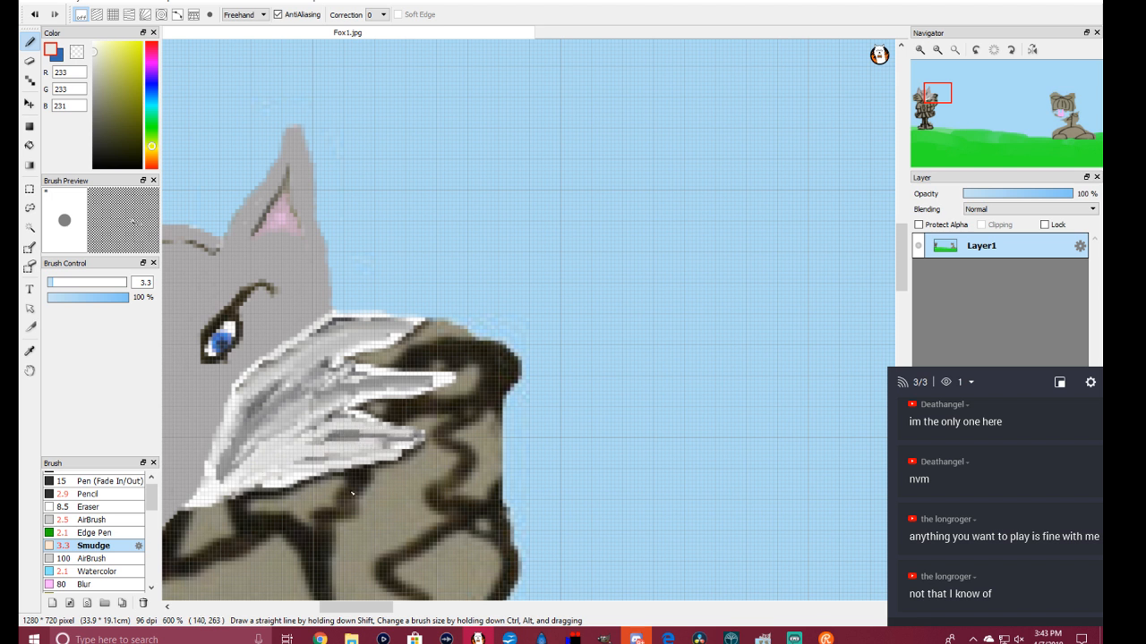
mouse_move(345, 404)
left_mouse_down()
mouse_move(392, 392)
mouse_move(381, 387)
left_mouse_up()
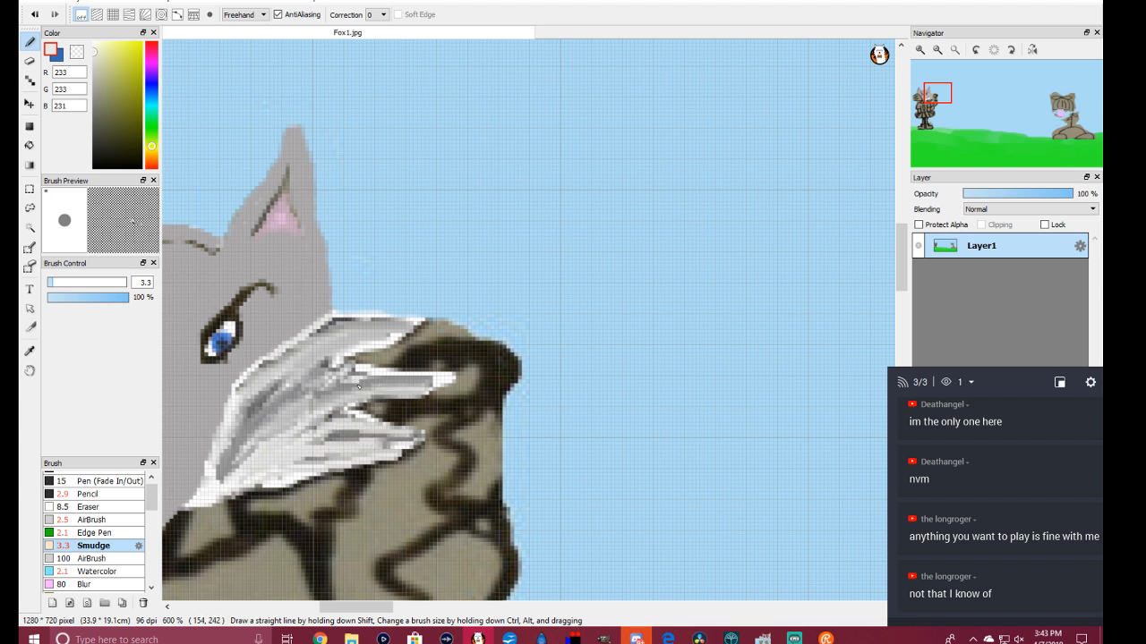
scroll(421, 458, "up", 2)
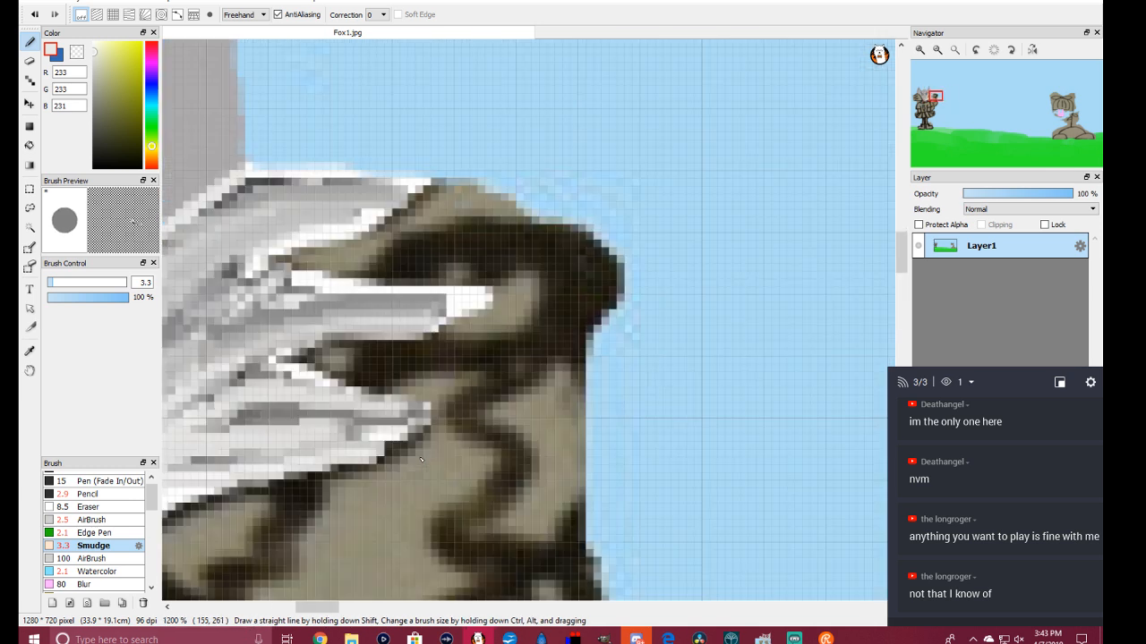
scroll(421, 460, "down", 3)
scroll(421, 459, "down", 3)
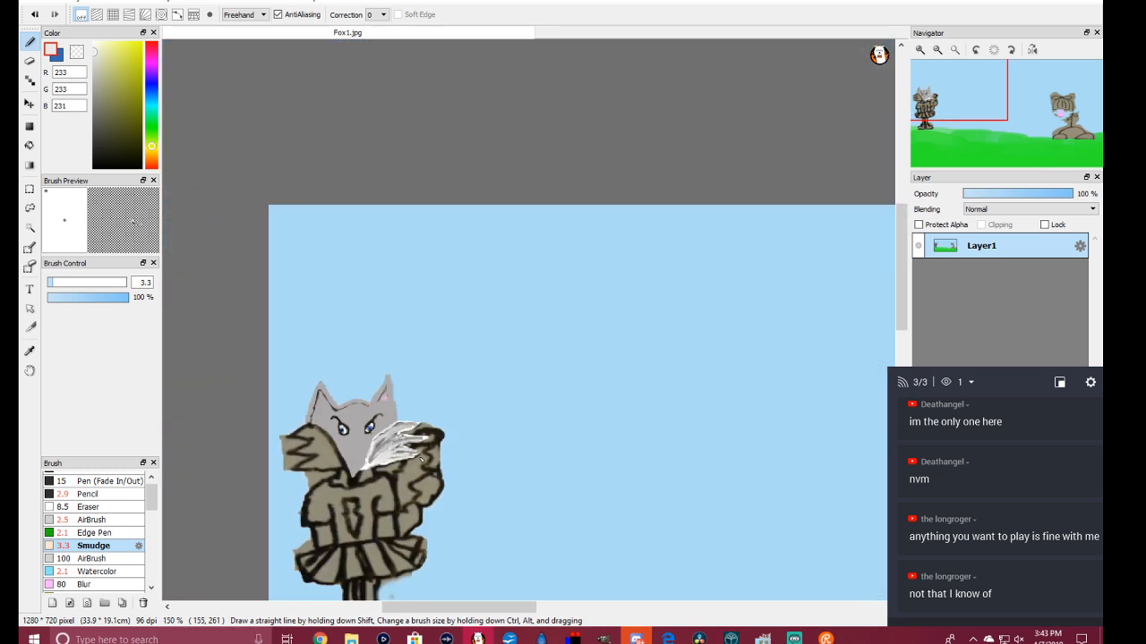
scroll(420, 459, "up", 1)
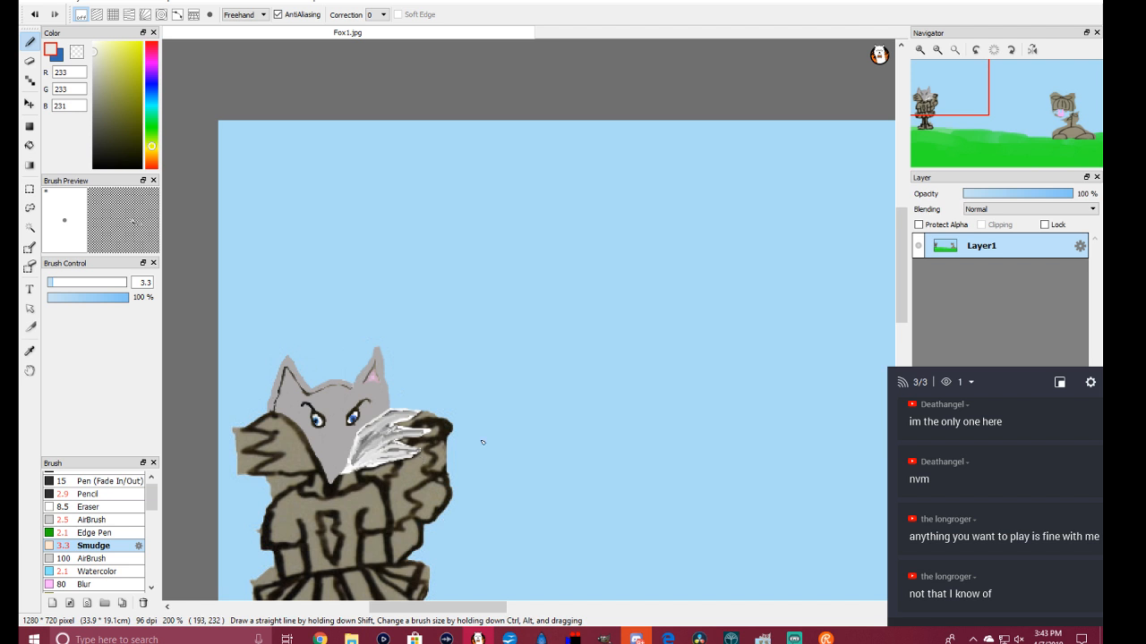
left_click(793, 640)
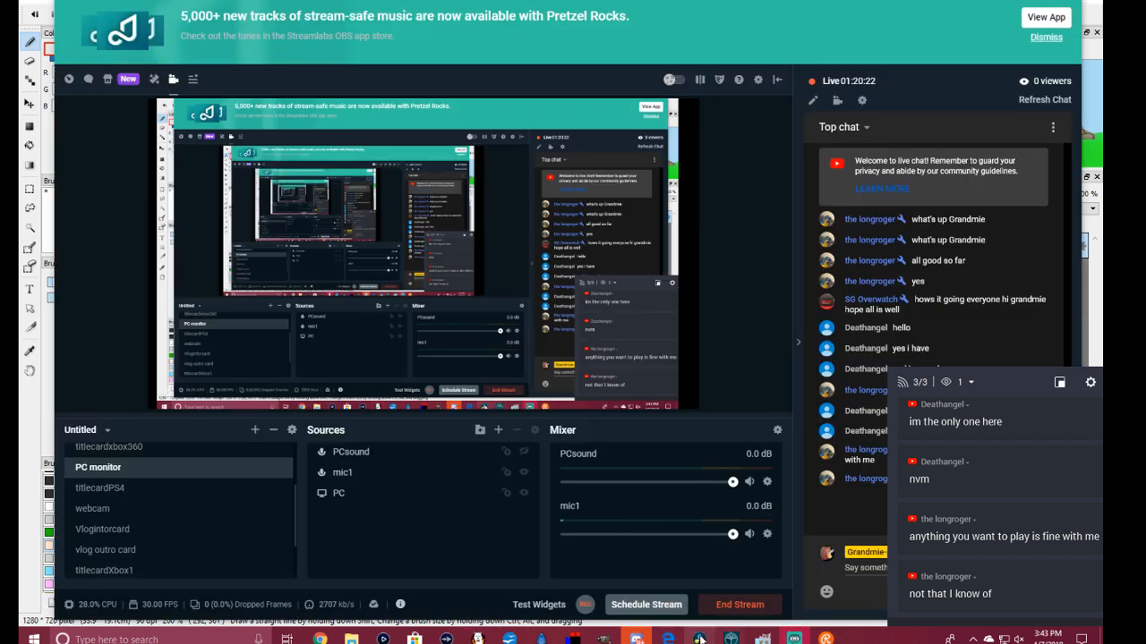
left_click(762, 639)
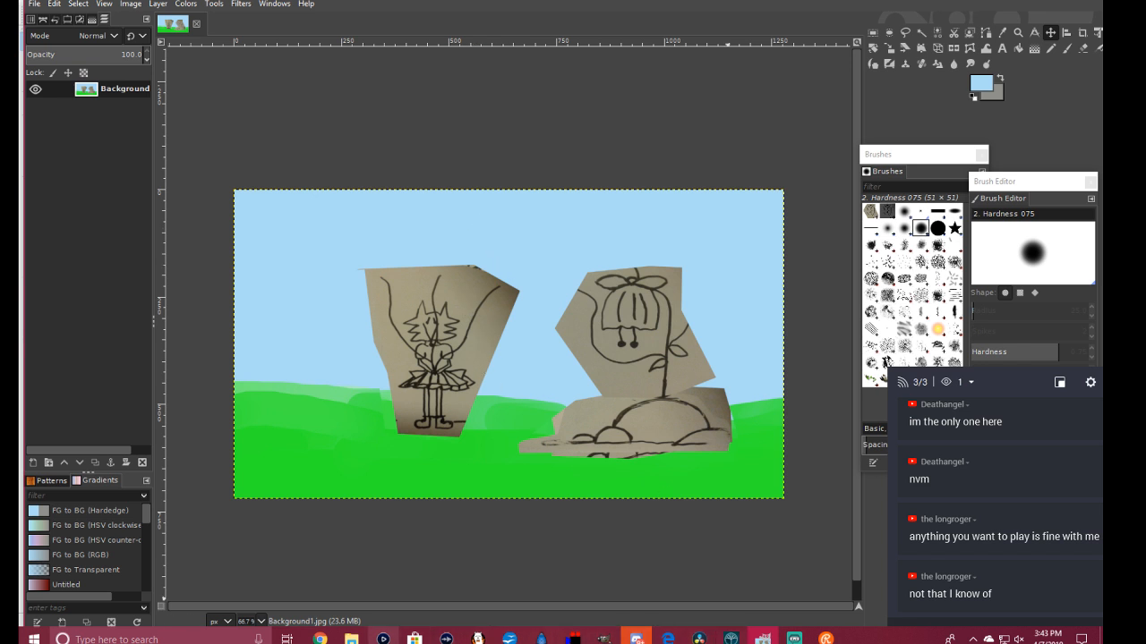
left_click(478, 639)
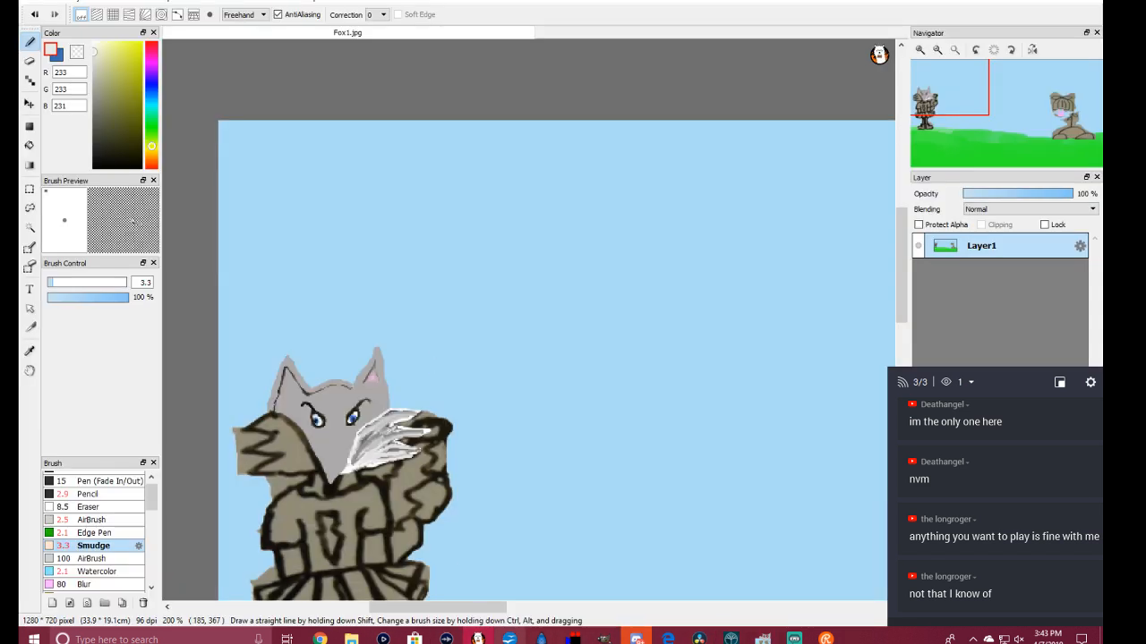
Step: Erase most of the flower character's pink feet and the sky patch around them with the Eraser
left_click_drag(470, 609, 638, 618)
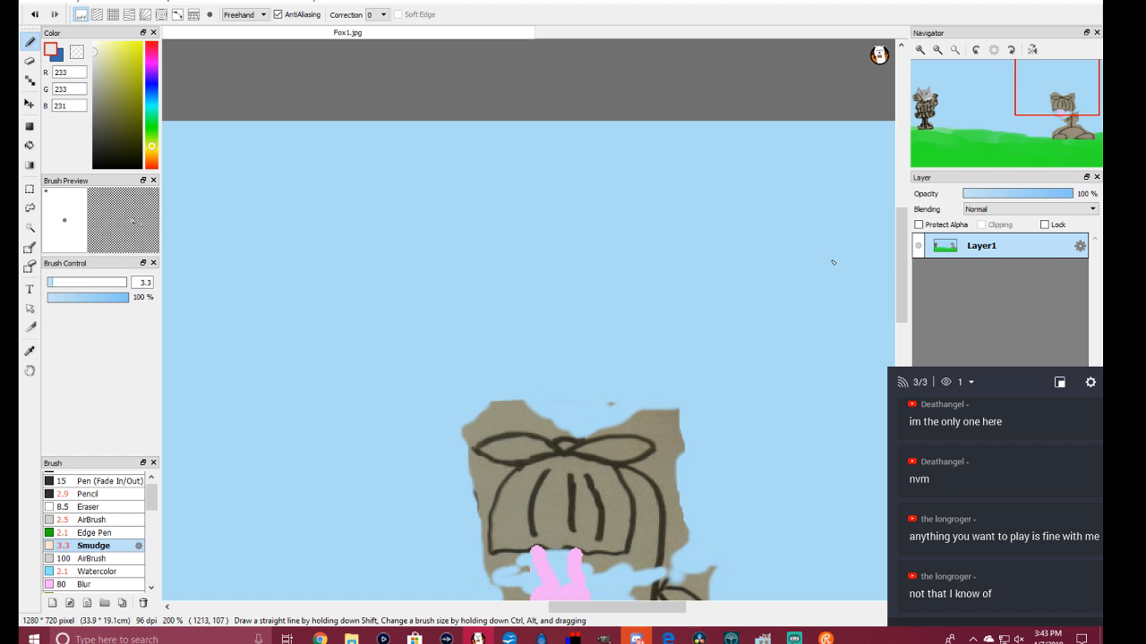
left_click_drag(907, 240, 904, 278)
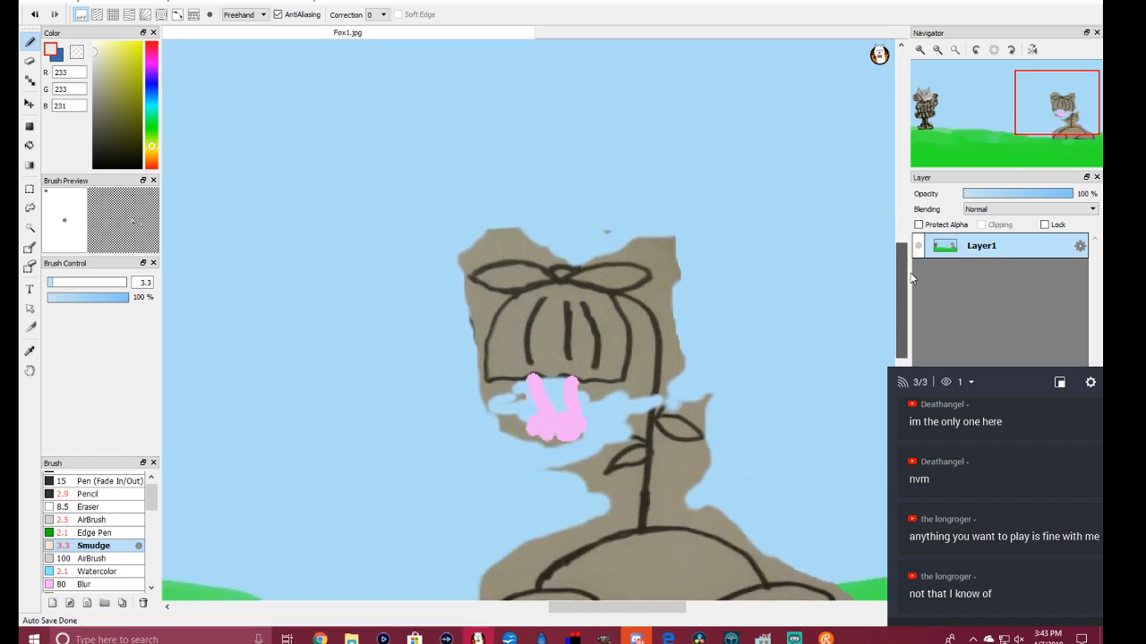
left_click(29, 61)
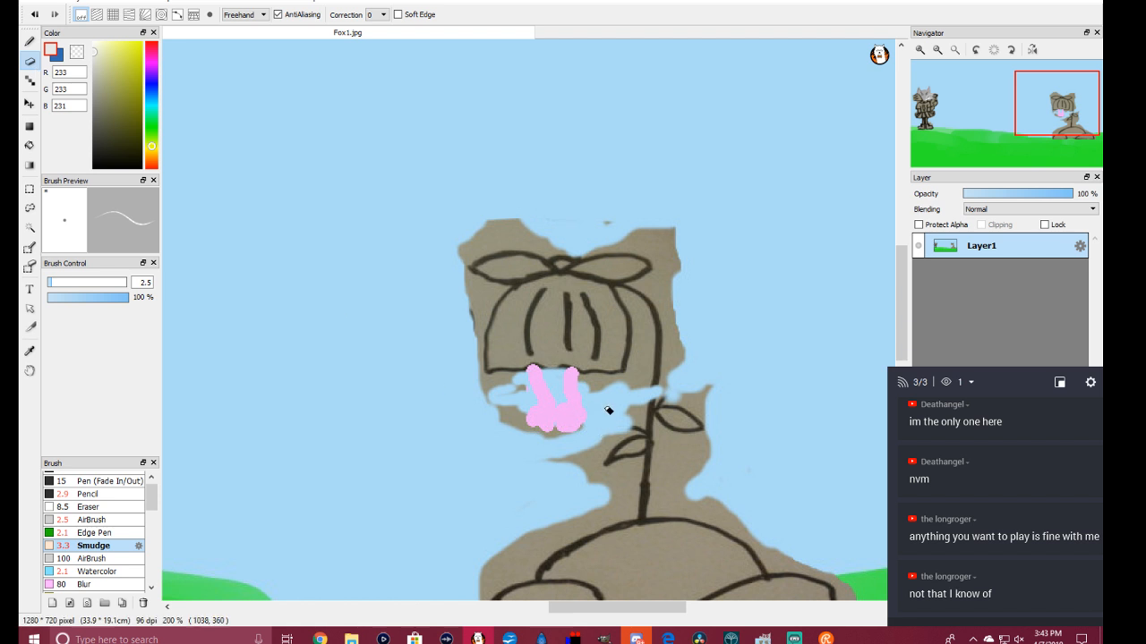
mouse_move(569, 422)
left_mouse_down()
mouse_move(591, 419)
mouse_move(509, 423)
left_mouse_up()
scroll(601, 430, "down", 3)
scroll(601, 429, "up", 6)
mouse_move(587, 383)
left_mouse_down()
mouse_move(339, 395)
mouse_move(573, 399)
mouse_move(277, 402)
mouse_move(398, 430)
mouse_move(541, 436)
mouse_move(368, 451)
mouse_move(533, 445)
mouse_move(469, 446)
mouse_move(586, 400)
mouse_move(477, 448)
mouse_move(566, 415)
mouse_move(529, 459)
mouse_move(576, 417)
mouse_move(595, 382)
mouse_move(394, 393)
mouse_move(535, 380)
mouse_move(431, 387)
mouse_move(429, 363)
mouse_move(580, 357)
mouse_move(438, 366)
mouse_move(593, 367)
mouse_move(543, 329)
mouse_move(449, 324)
mouse_move(554, 282)
mouse_move(533, 255)
mouse_move(402, 254)
mouse_move(382, 266)
mouse_move(399, 244)
mouse_move(444, 255)
mouse_move(502, 247)
mouse_move(591, 284)
mouse_move(482, 288)
mouse_move(543, 292)
mouse_move(480, 274)
mouse_move(549, 272)
mouse_move(501, 263)
mouse_move(554, 266)
mouse_move(385, 286)
left_mouse_up()
mouse_move(472, 280)
left_mouse_down()
mouse_move(508, 283)
mouse_move(391, 271)
mouse_move(466, 263)
mouse_move(493, 304)
mouse_move(537, 310)
mouse_move(509, 334)
mouse_move(546, 345)
mouse_move(534, 332)
mouse_move(502, 354)
left_mouse_up()
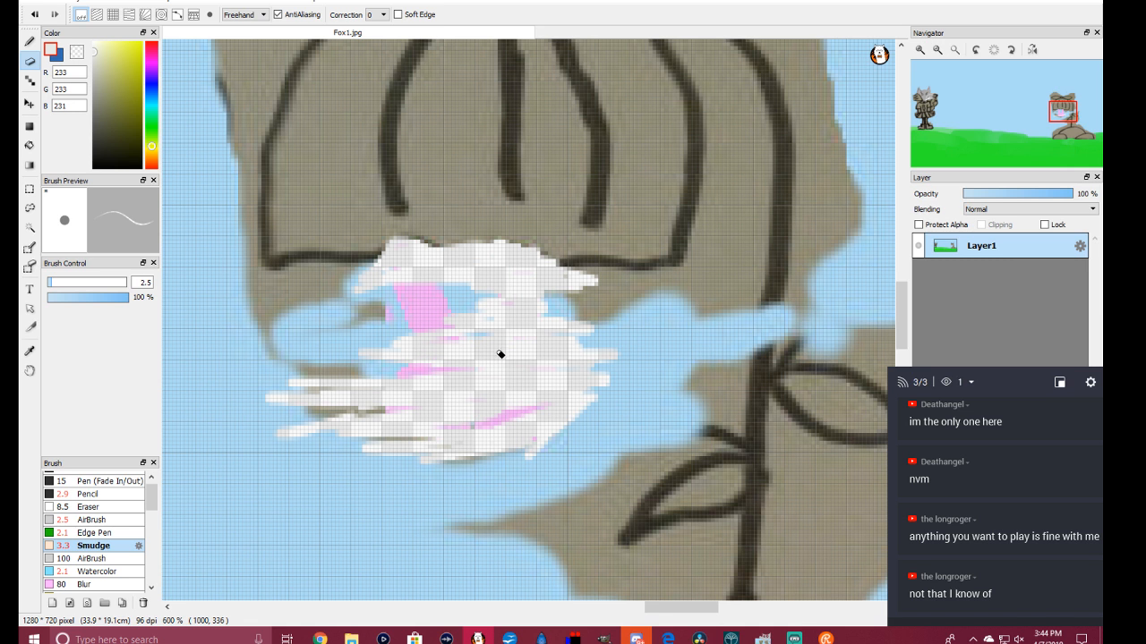
Step: Erase the leftover pink and blue streaks where the flower character's feet were
mouse_move(417, 347)
left_mouse_down()
mouse_move(518, 336)
mouse_move(414, 329)
mouse_move(486, 319)
mouse_move(374, 323)
mouse_move(536, 320)
mouse_move(419, 320)
mouse_move(416, 308)
mouse_move(515, 307)
left_mouse_up()
mouse_move(382, 299)
left_mouse_down()
mouse_move(409, 292)
mouse_move(371, 297)
left_mouse_up()
mouse_move(435, 362)
left_mouse_down()
mouse_move(378, 376)
mouse_move(417, 373)
left_mouse_up()
mouse_move(366, 429)
left_mouse_down()
mouse_move(421, 409)
mouse_move(409, 438)
mouse_move(567, 412)
mouse_move(550, 397)
mouse_move(445, 431)
mouse_move(530, 442)
left_mouse_up()
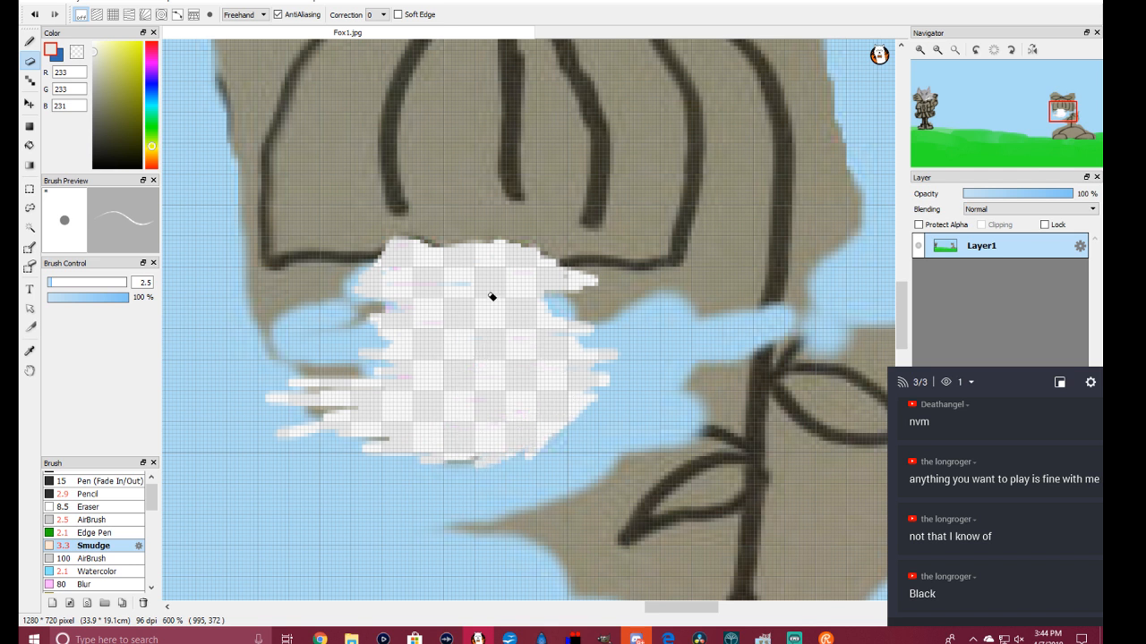
Step: Extend the erased area under the flower head to its left corner and clear the stray specks inside
mouse_move(415, 304)
left_mouse_down()
mouse_move(353, 371)
mouse_move(309, 394)
mouse_move(303, 357)
mouse_move(384, 310)
mouse_move(371, 335)
mouse_move(388, 327)
mouse_move(340, 269)
mouse_move(251, 279)
mouse_move(348, 277)
mouse_move(266, 290)
mouse_move(271, 313)
mouse_move(263, 297)
mouse_move(223, 325)
mouse_move(269, 332)
mouse_move(230, 366)
mouse_move(301, 378)
mouse_move(314, 358)
mouse_move(397, 333)
left_mouse_up()
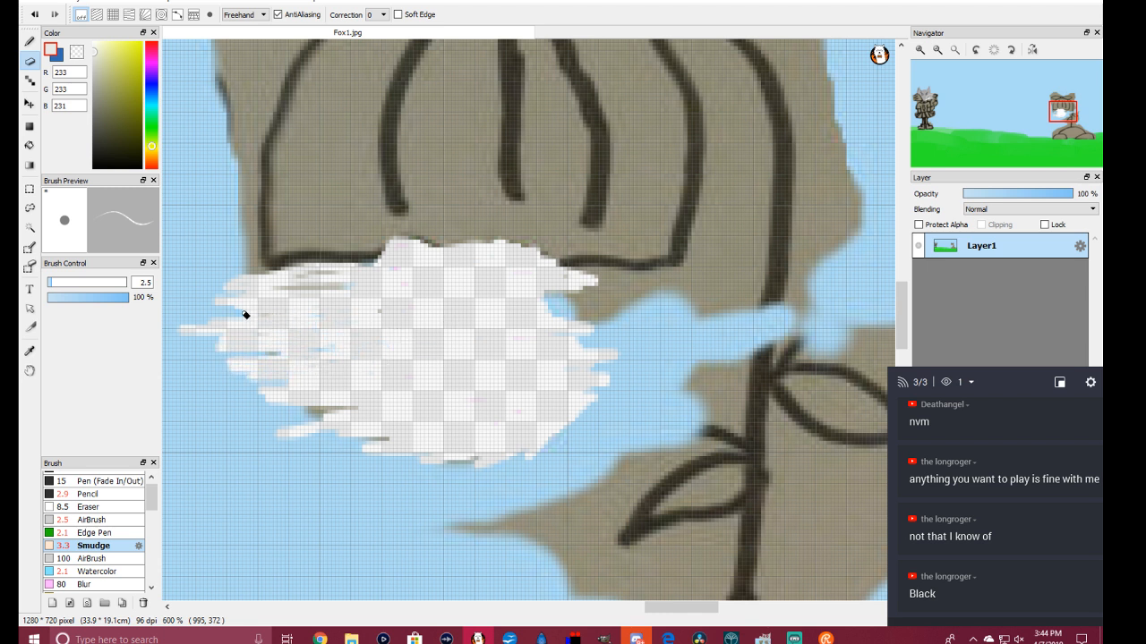
mouse_move(276, 294)
left_mouse_down()
mouse_move(341, 278)
mouse_move(303, 291)
left_mouse_up()
mouse_move(322, 355)
left_mouse_down()
mouse_move(354, 395)
mouse_move(291, 415)
mouse_move(378, 433)
mouse_move(382, 446)
mouse_move(458, 452)
mouse_move(403, 462)
mouse_move(499, 456)
left_mouse_up()
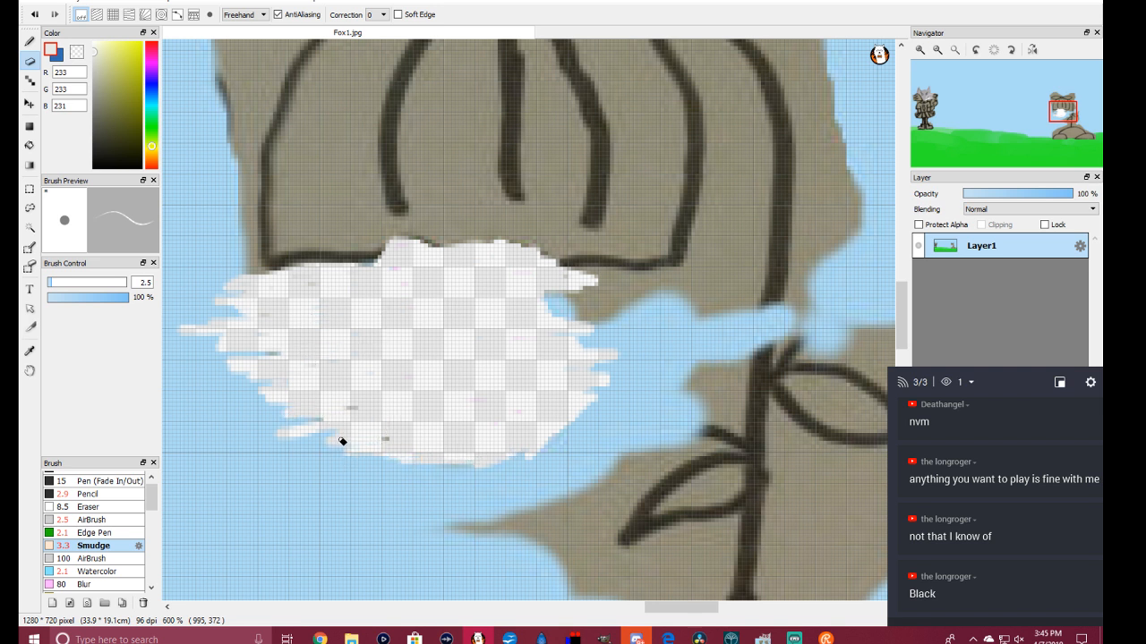
left_click_drag(326, 437, 275, 396)
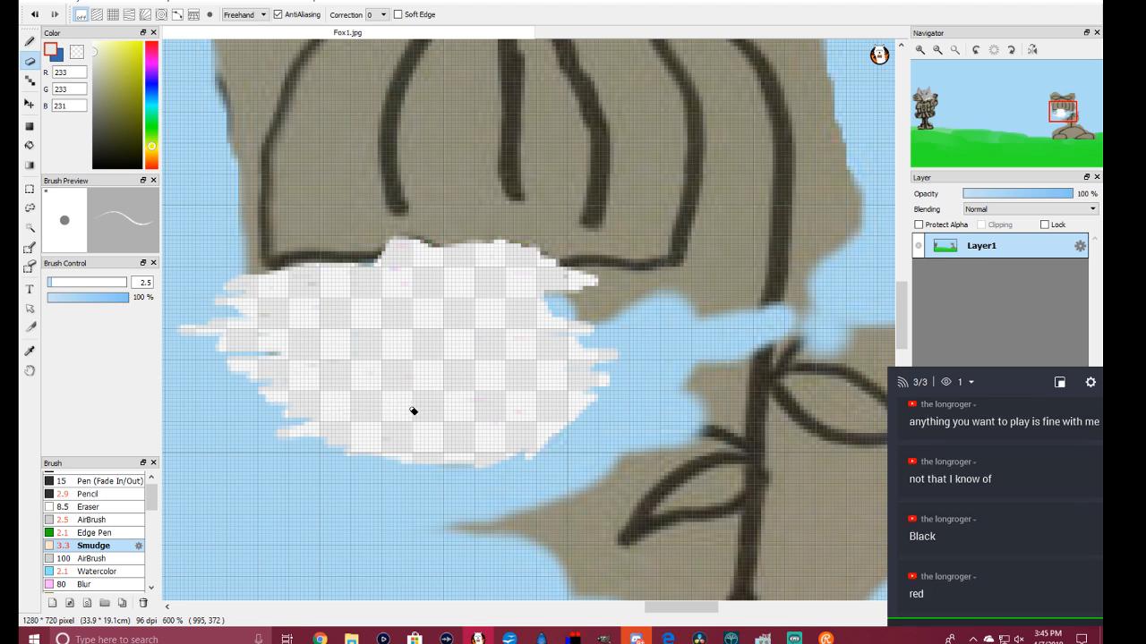
Step: Extend the erased area under the flower head to its right corner and along the sloping lower-right edge
mouse_move(611, 325)
left_mouse_down()
mouse_move(520, 320)
mouse_move(600, 303)
mouse_move(543, 300)
mouse_move(593, 297)
mouse_move(570, 288)
mouse_move(604, 276)
mouse_move(562, 277)
mouse_move(693, 273)
mouse_move(580, 290)
mouse_move(667, 299)
mouse_move(620, 307)
mouse_move(672, 288)
mouse_move(605, 344)
left_mouse_up()
left_click_drag(668, 301, 647, 299)
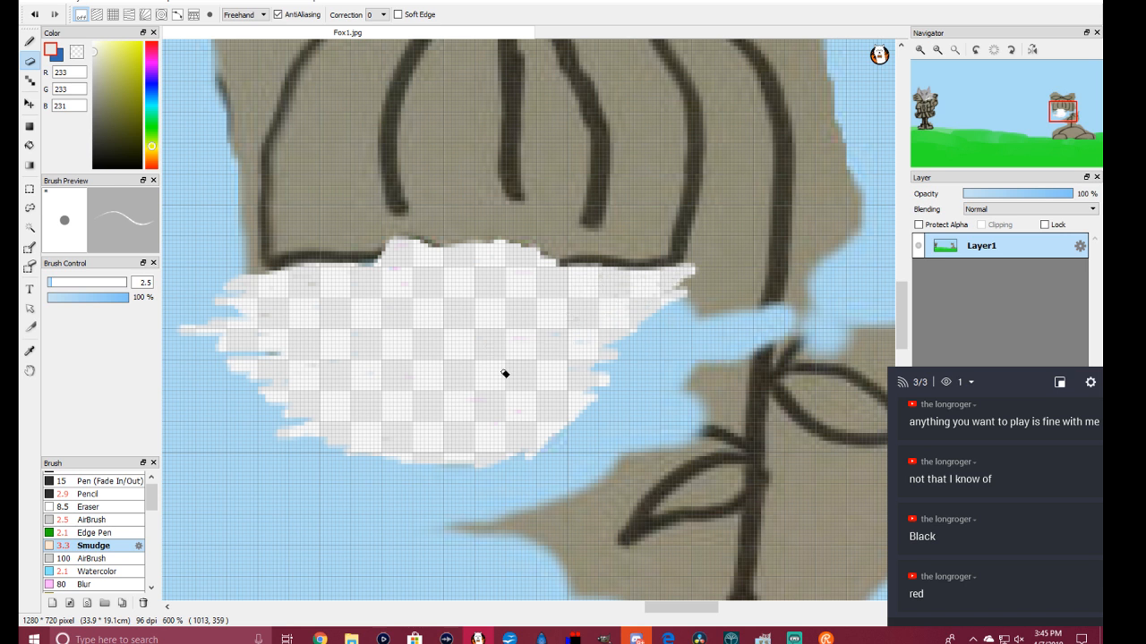
mouse_move(603, 351)
left_mouse_down()
mouse_move(588, 387)
mouse_move(646, 327)
mouse_move(597, 389)
mouse_move(662, 338)
mouse_move(616, 367)
left_mouse_up()
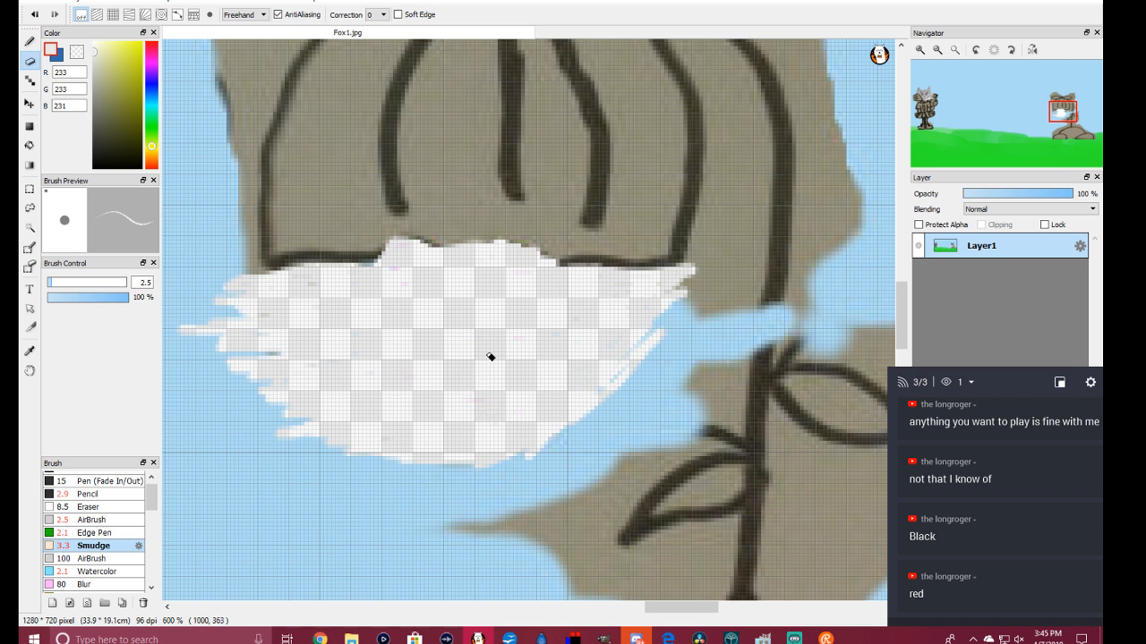
scroll(488, 358, "down", 5)
scroll(492, 363, "up", 4)
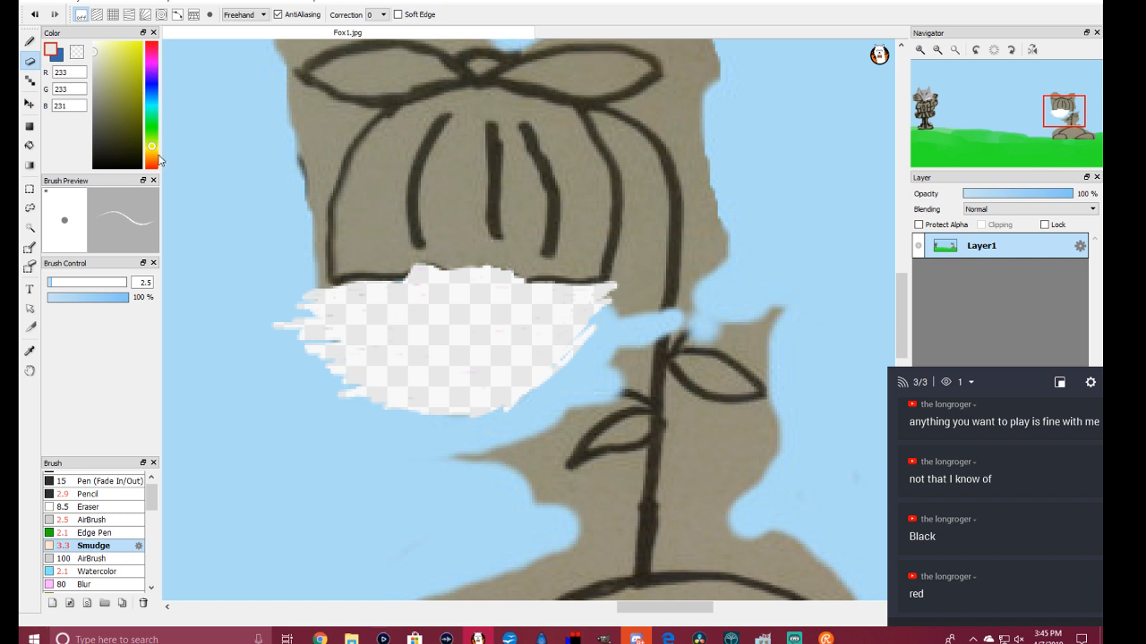
Step: Paint the flower head's lower-right section orange (R 178, G 69, B 23) with the Watercolor brush, continuing along its bottom edge
left_click(152, 162)
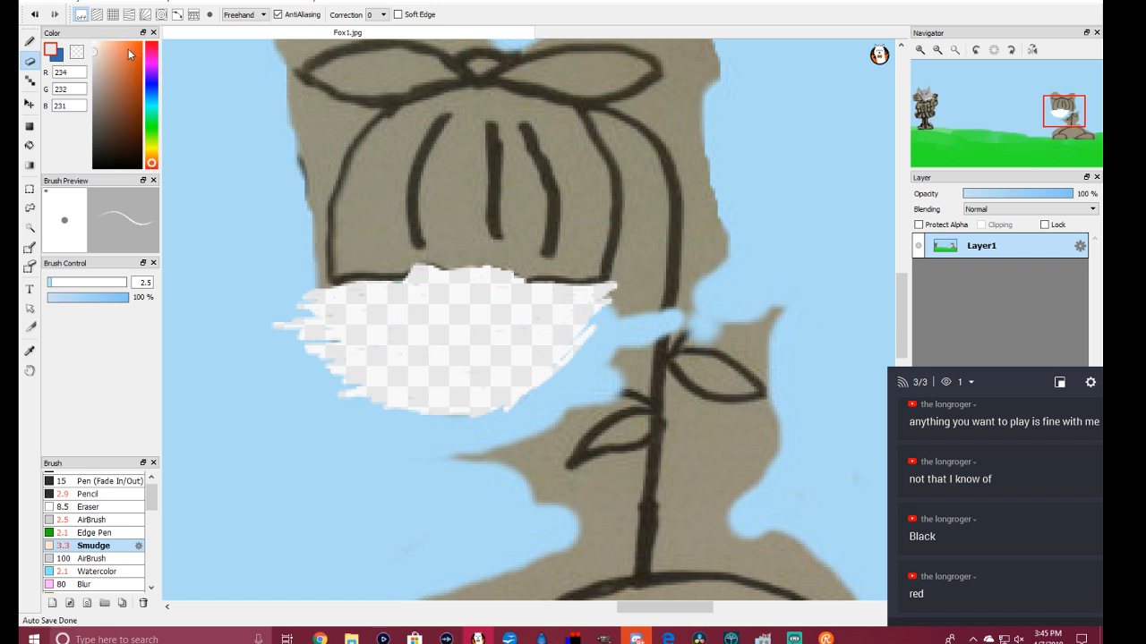
left_click(136, 80)
left_click(31, 44)
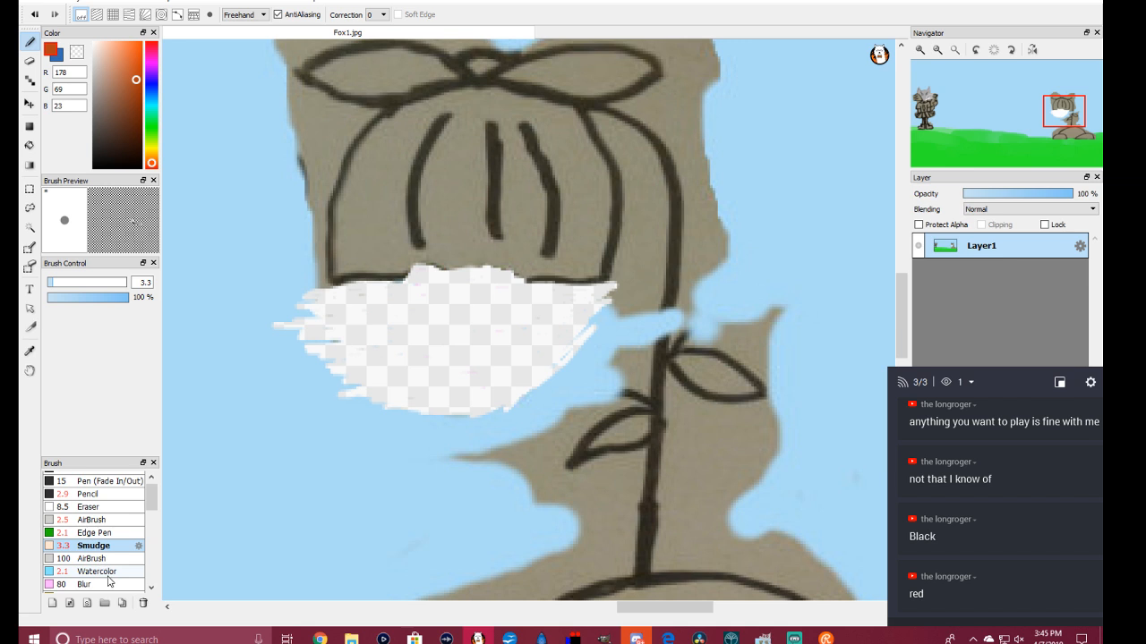
left_click(105, 572)
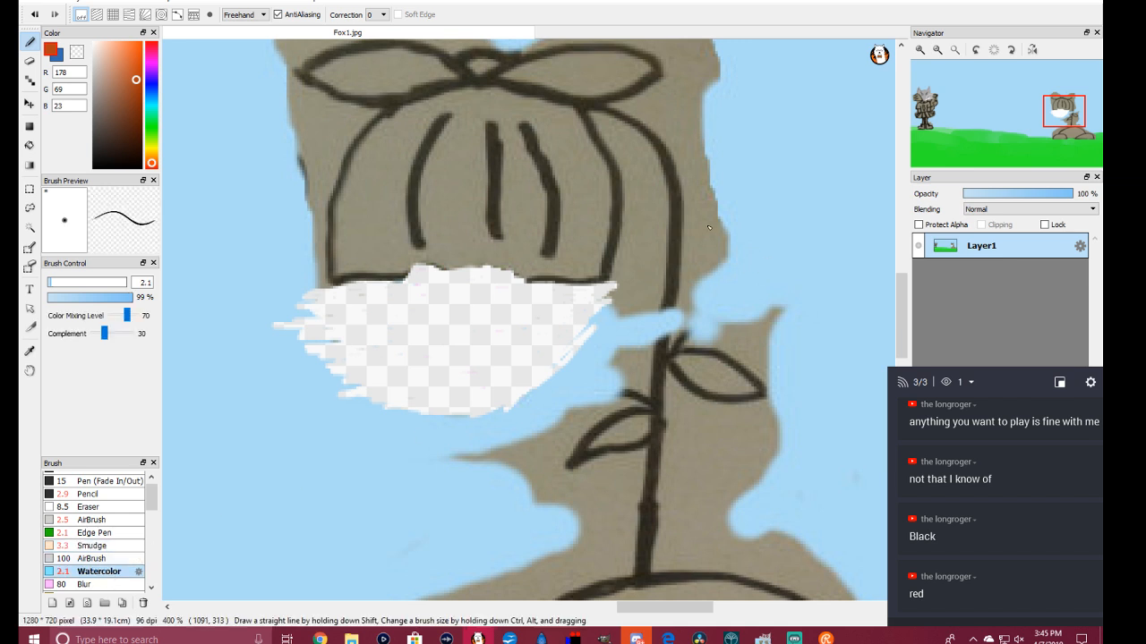
scroll(624, 252, "up", 4)
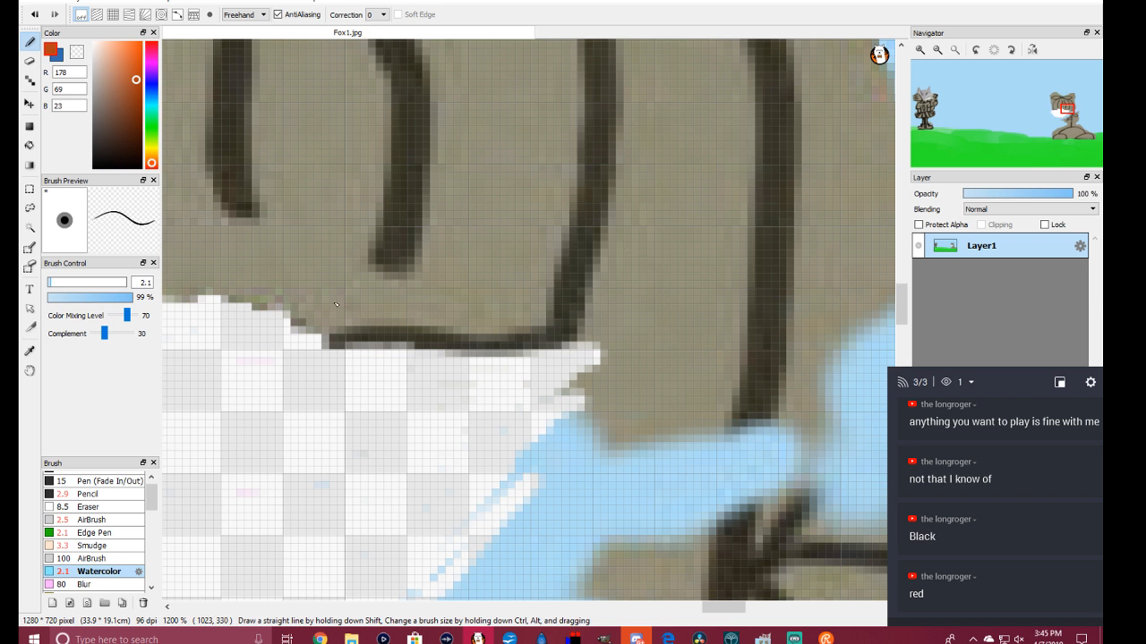
mouse_move(336, 304)
left_mouse_down()
mouse_move(459, 299)
mouse_move(345, 305)
mouse_move(295, 293)
mouse_move(421, 311)
mouse_move(342, 316)
mouse_move(509, 324)
mouse_move(541, 309)
mouse_move(551, 269)
mouse_move(540, 326)
mouse_move(475, 316)
mouse_move(526, 285)
mouse_move(548, 231)
mouse_move(532, 305)
mouse_move(449, 313)
mouse_move(504, 275)
mouse_move(529, 191)
mouse_move(509, 286)
mouse_move(451, 300)
mouse_move(506, 227)
mouse_move(513, 164)
mouse_move(470, 281)
mouse_move(498, 166)
mouse_move(447, 281)
mouse_move(465, 257)
mouse_move(470, 185)
mouse_move(445, 233)
mouse_move(444, 285)
mouse_move(439, 190)
mouse_move(464, 97)
mouse_move(454, 208)
mouse_move(466, 132)
mouse_move(480, 168)
mouse_move(518, 104)
mouse_move(507, 233)
mouse_move(513, 83)
mouse_move(494, 209)
mouse_move(511, 107)
mouse_move(501, 204)
mouse_move(515, 123)
mouse_move(505, 197)
mouse_move(533, 104)
mouse_move(540, 166)
mouse_move(565, 144)
mouse_move(557, 209)
mouse_move(569, 139)
mouse_move(555, 250)
mouse_move(571, 184)
mouse_move(576, 213)
mouse_move(569, 106)
mouse_move(574, 173)
left_mouse_up()
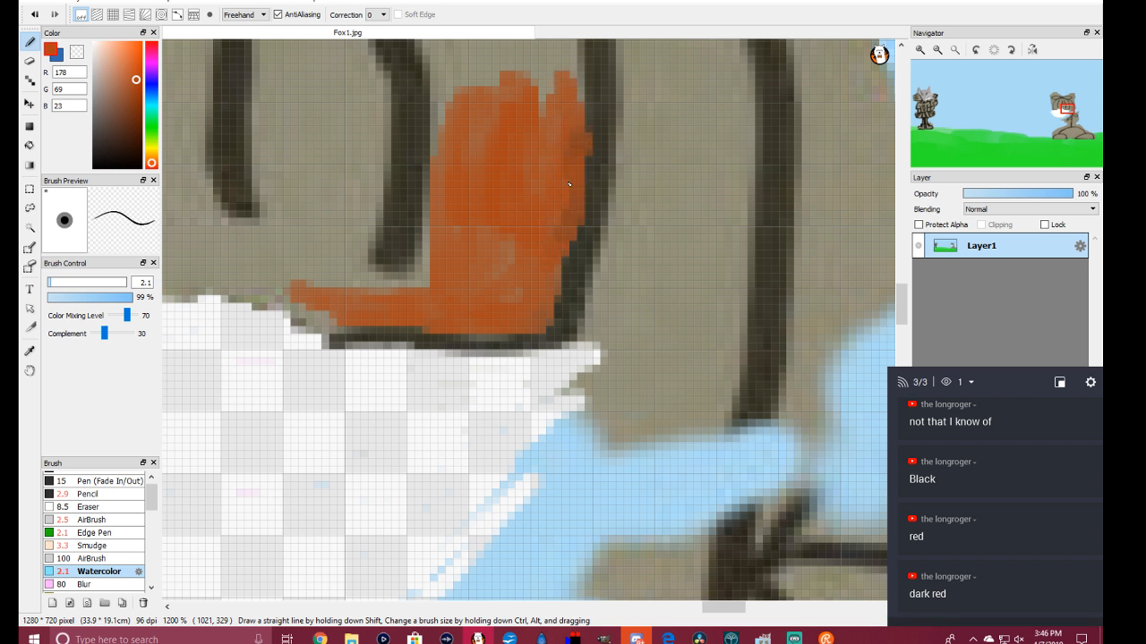
mouse_move(422, 301)
left_mouse_down()
mouse_move(442, 230)
mouse_move(443, 91)
mouse_move(419, 42)
mouse_move(451, 93)
left_mouse_up()
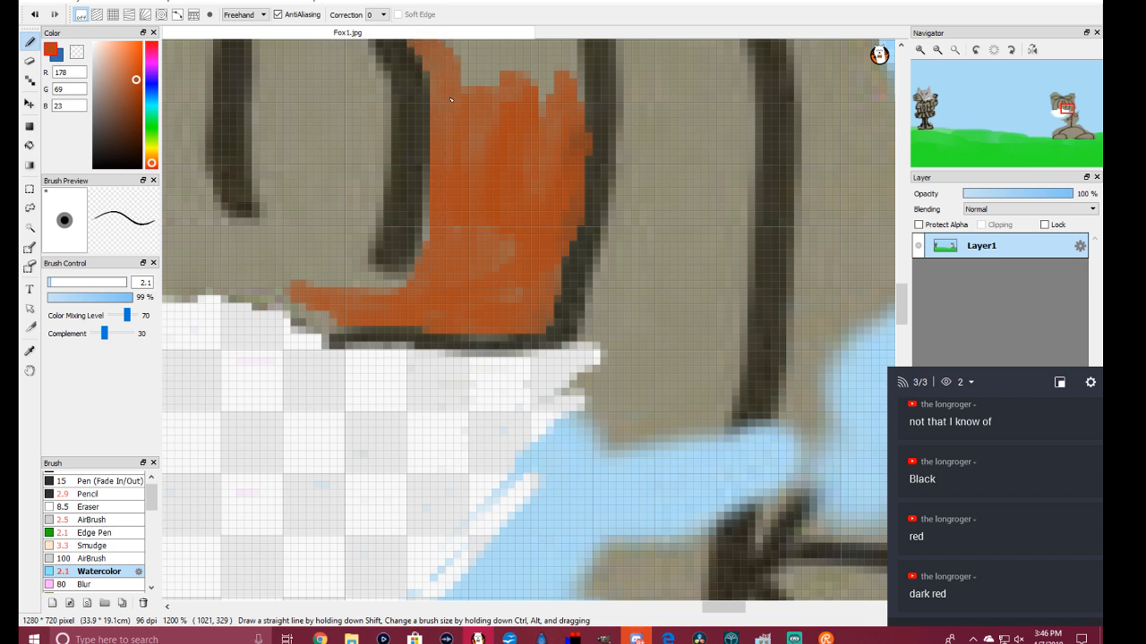
mouse_move(430, 207)
left_mouse_down()
mouse_move(408, 290)
mouse_move(358, 286)
mouse_move(351, 247)
mouse_move(394, 293)
mouse_move(360, 267)
mouse_move(411, 283)
mouse_move(417, 271)
mouse_move(396, 282)
mouse_move(344, 277)
mouse_move(369, 288)
mouse_move(297, 290)
mouse_move(351, 316)
mouse_move(303, 315)
mouse_move(337, 306)
mouse_move(280, 279)
left_mouse_up()
Step: Shade the orange section with darker brown strokes (R 129, G 69, B 45) and trace the flower head's bottom edge
left_click(125, 106)
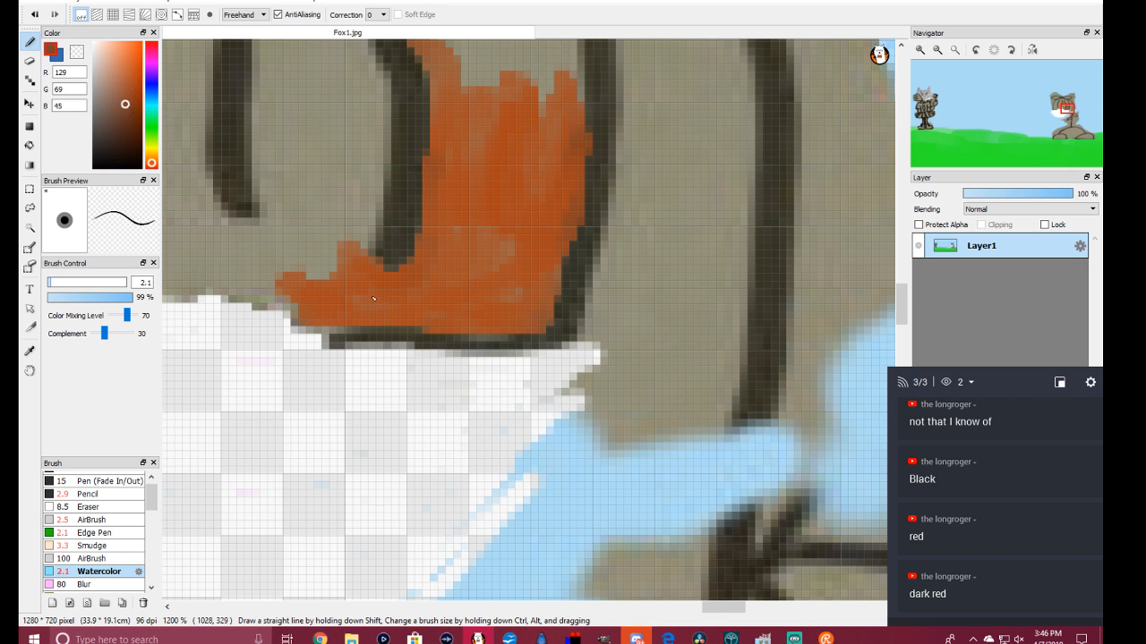
mouse_move(412, 283)
left_mouse_down()
mouse_move(447, 258)
mouse_move(474, 215)
mouse_move(467, 68)
left_mouse_up()
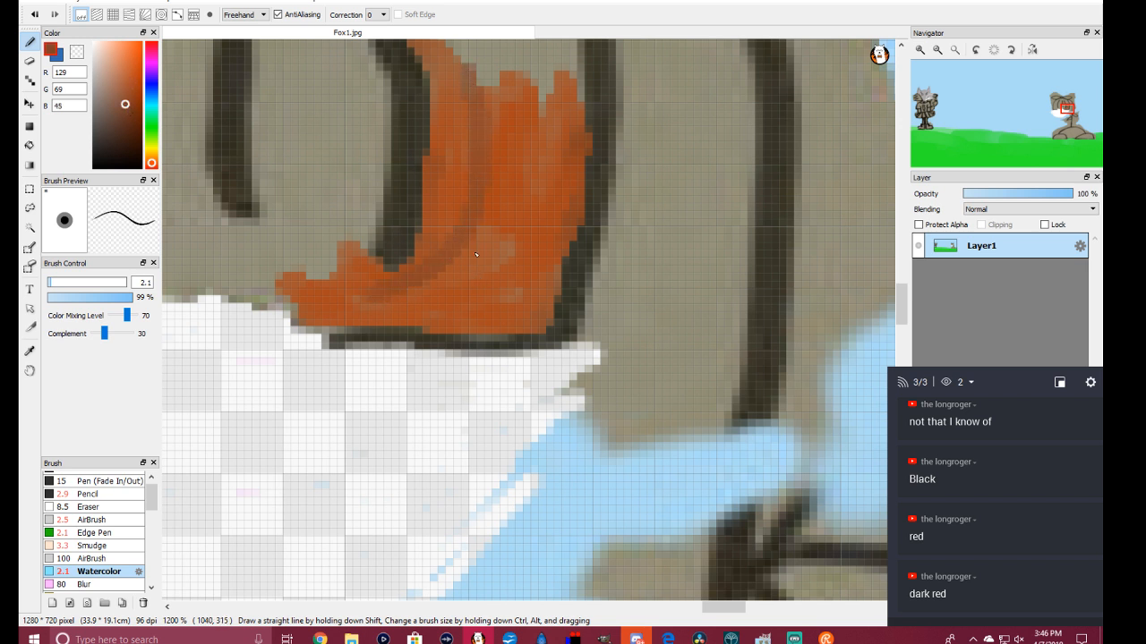
mouse_move(462, 268)
left_mouse_down()
mouse_move(504, 196)
mouse_move(523, 116)
left_mouse_up()
mouse_move(474, 278)
left_mouse_down()
mouse_move(562, 197)
mouse_move(581, 148)
mouse_move(575, 113)
mouse_move(584, 200)
mouse_move(561, 301)
mouse_move(541, 330)
mouse_move(468, 340)
mouse_move(335, 330)
mouse_move(255, 303)
mouse_move(183, 299)
left_mouse_up()
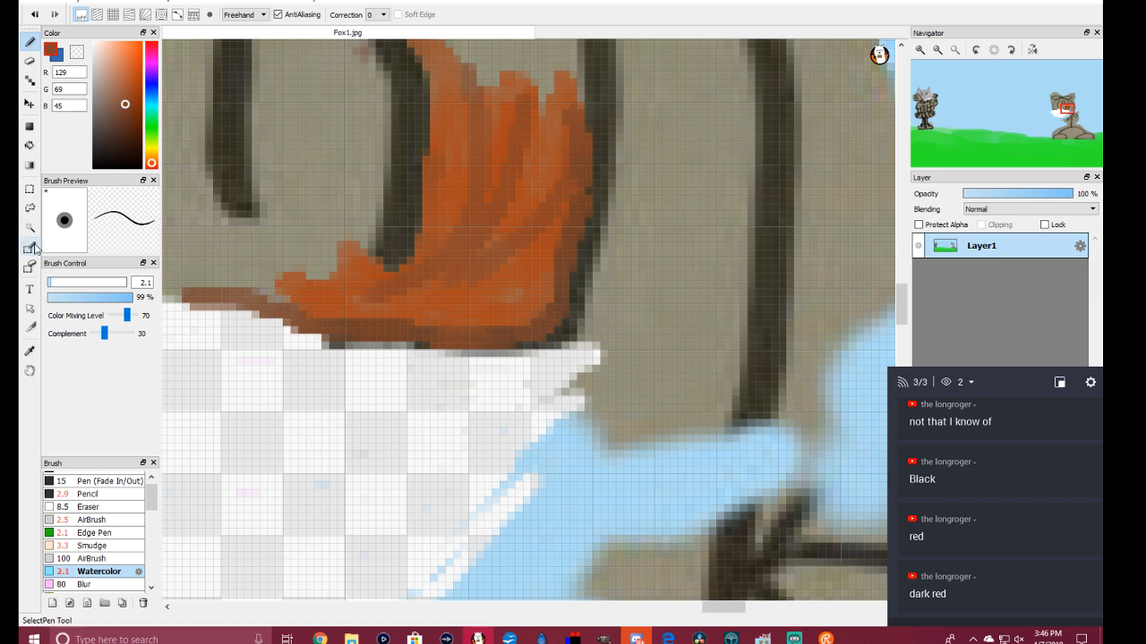
Step: Sample a lighter brown (R 162, G 97, B 60) from the painted section and fill the area between the two central petal lines
left_click(30, 350)
left_click(514, 296)
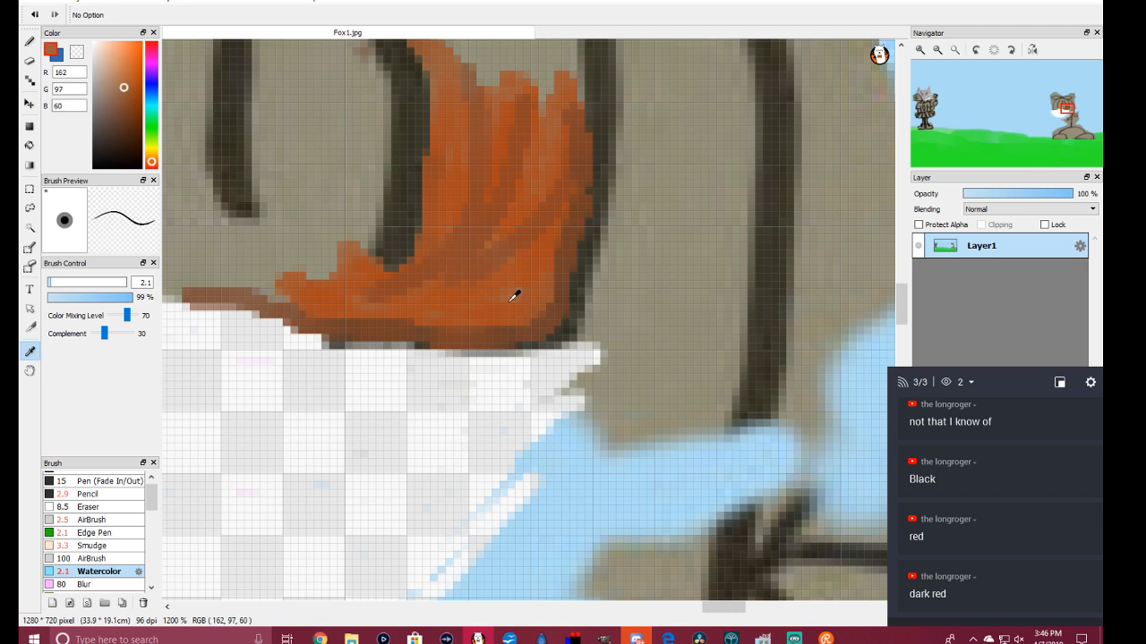
left_click(30, 43)
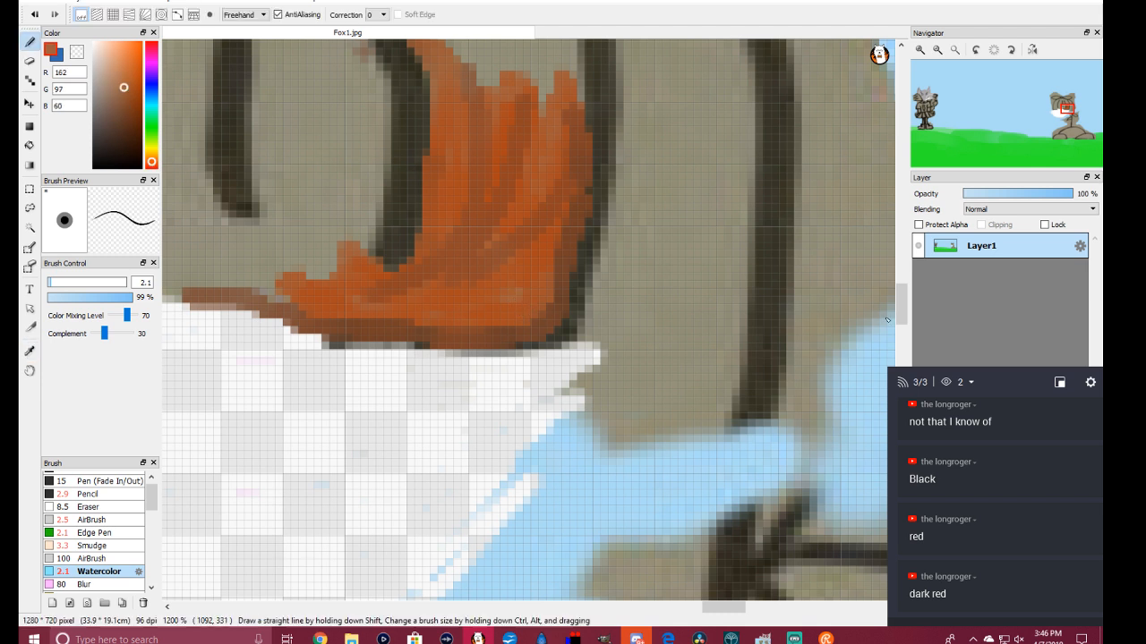
scroll(895, 311, "up", 5)
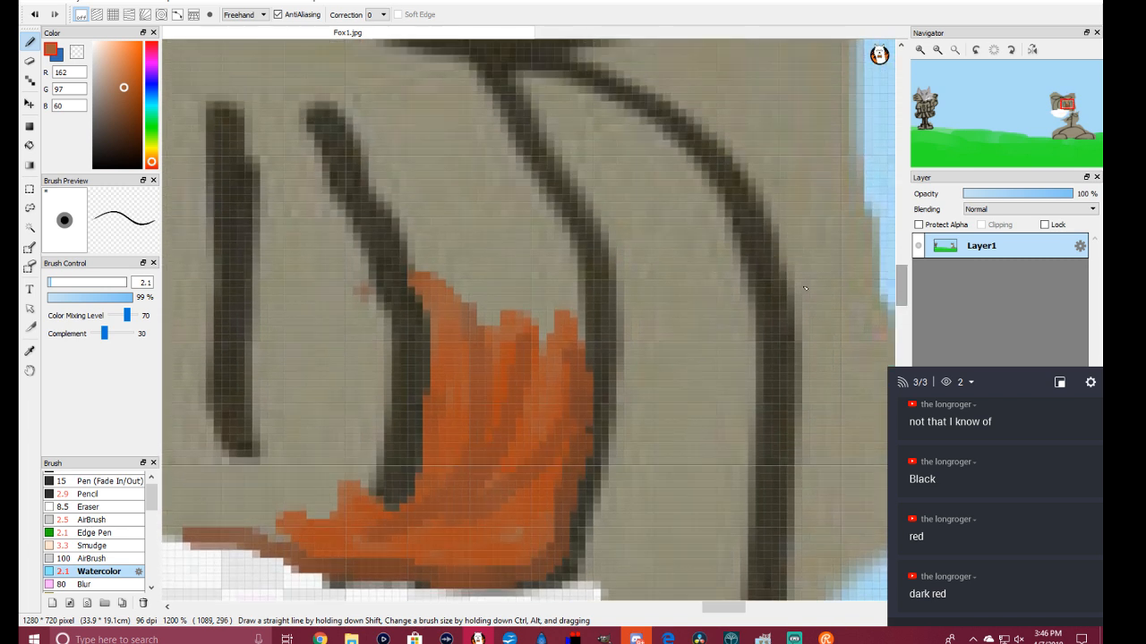
mouse_move(296, 104)
left_mouse_down()
mouse_move(320, 191)
mouse_move(391, 338)
mouse_move(362, 446)
mouse_move(367, 493)
left_mouse_up()
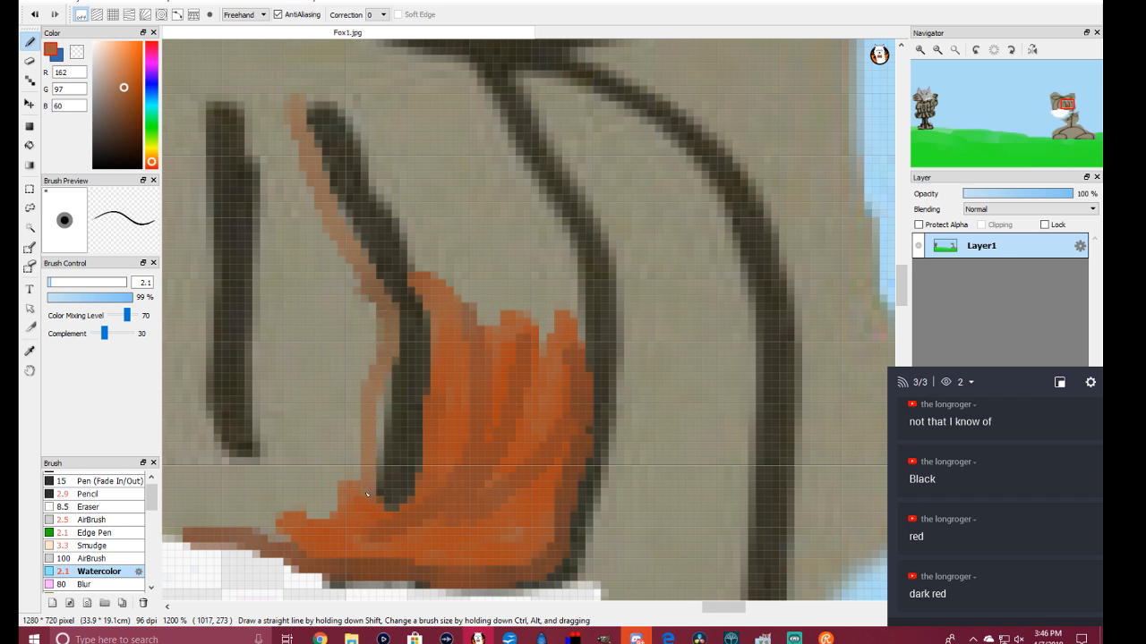
mouse_move(380, 436)
left_mouse_down()
mouse_move(378, 280)
mouse_move(307, 186)
mouse_move(277, 105)
mouse_move(285, 192)
mouse_move(345, 272)
mouse_move(354, 317)
mouse_move(316, 205)
mouse_move(323, 212)
mouse_move(358, 292)
mouse_move(359, 346)
mouse_move(364, 258)
mouse_move(297, 94)
mouse_move(291, 135)
mouse_move(284, 108)
mouse_move(273, 149)
mouse_move(265, 245)
mouse_move(290, 235)
mouse_move(319, 286)
left_mouse_up()
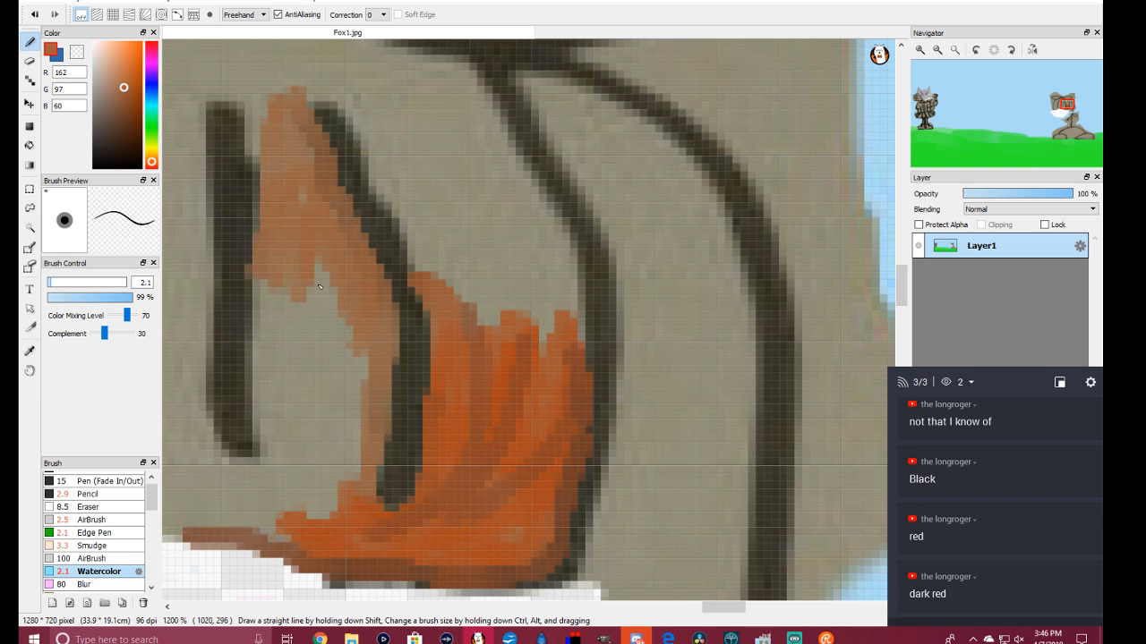
mouse_move(301, 189)
left_mouse_down()
mouse_move(296, 348)
mouse_move(261, 274)
mouse_move(250, 300)
mouse_move(260, 326)
mouse_move(272, 317)
mouse_move(262, 432)
mouse_move(271, 395)
mouse_move(270, 452)
mouse_move(273, 333)
mouse_move(278, 432)
mouse_move(289, 345)
mouse_move(301, 447)
mouse_move(315, 280)
left_mouse_up()
mouse_move(308, 235)
left_mouse_down()
mouse_move(330, 393)
mouse_move(324, 268)
mouse_move(324, 356)
mouse_move(330, 285)
mouse_move(348, 337)
left_mouse_up()
mouse_move(345, 296)
left_mouse_down()
mouse_move(361, 481)
mouse_move(273, 493)
mouse_move(316, 405)
mouse_move(312, 454)
mouse_move(321, 417)
mouse_move(348, 408)
left_mouse_up()
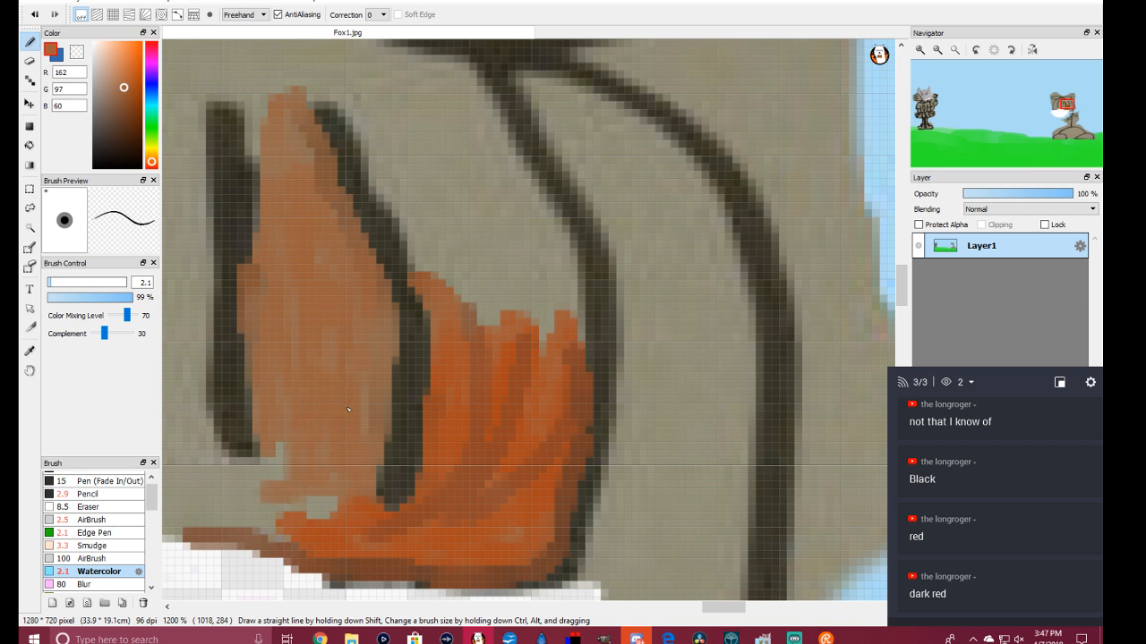
mouse_move(286, 457)
left_mouse_down()
mouse_move(272, 493)
mouse_move(265, 443)
mouse_move(255, 475)
mouse_move(260, 424)
mouse_move(276, 527)
mouse_move(255, 532)
mouse_move(289, 545)
mouse_move(339, 494)
mouse_move(289, 517)
mouse_move(329, 498)
left_mouse_up()
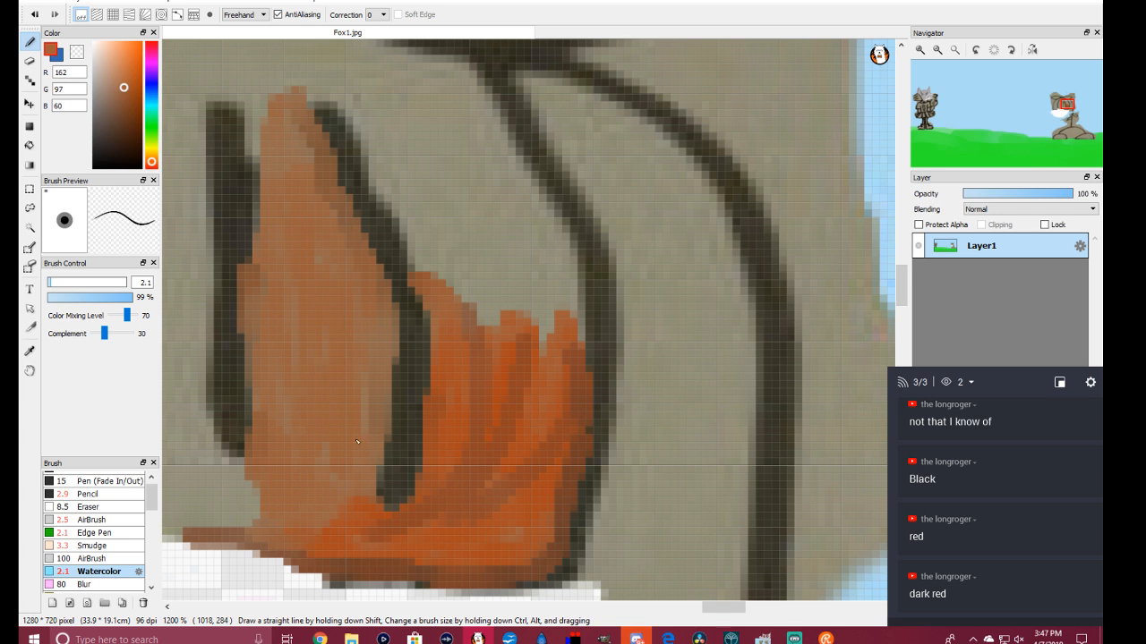
Step: Thin the inner edges of both petal lines with the light brown and extend the fill above the central line
left_click_drag(385, 396, 391, 330)
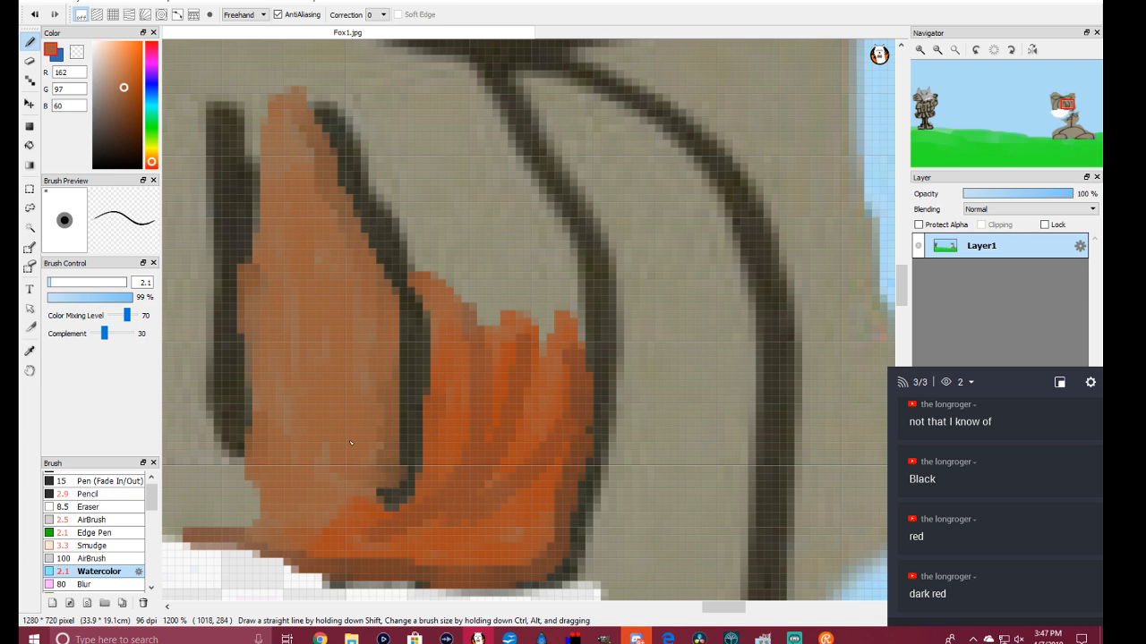
mouse_move(236, 87)
left_mouse_down()
mouse_move(252, 169)
mouse_move(263, 64)
mouse_move(268, 163)
left_mouse_up()
mouse_move(254, 89)
left_mouse_down()
mouse_move(265, 211)
mouse_move(242, 255)
mouse_move(257, 175)
mouse_move(261, 265)
left_mouse_up()
left_click_drag(259, 370, 237, 458)
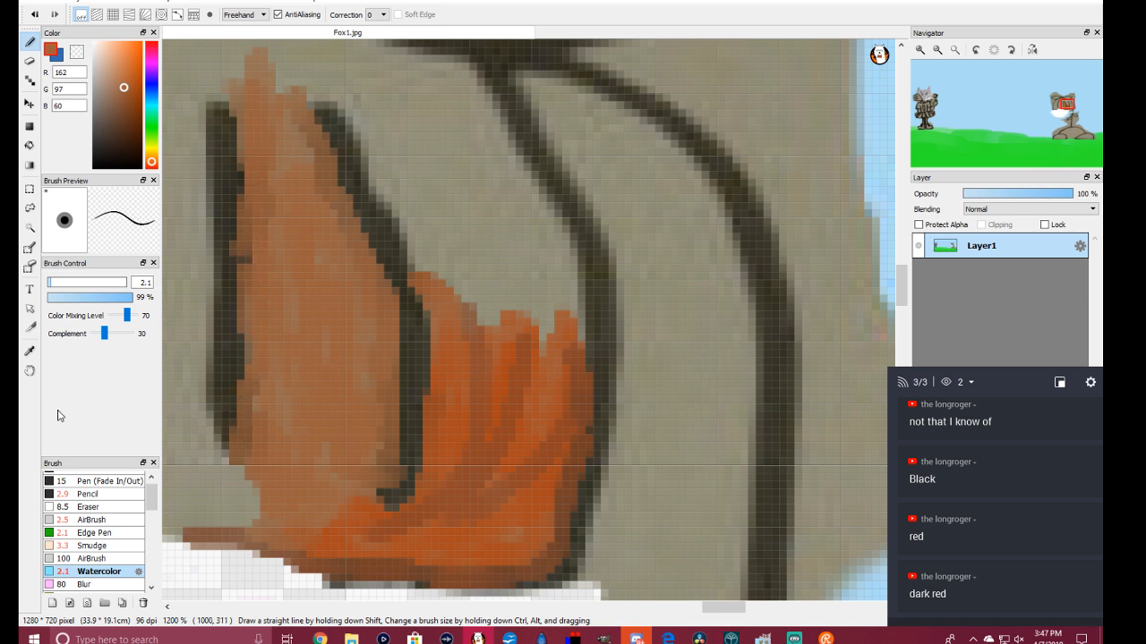
Step: Sample the dark brown (R 120, G 65, B 40) and shade the light brown petal's folds, outer right edge and lower left corner
left_click(29, 351)
left_click(591, 409)
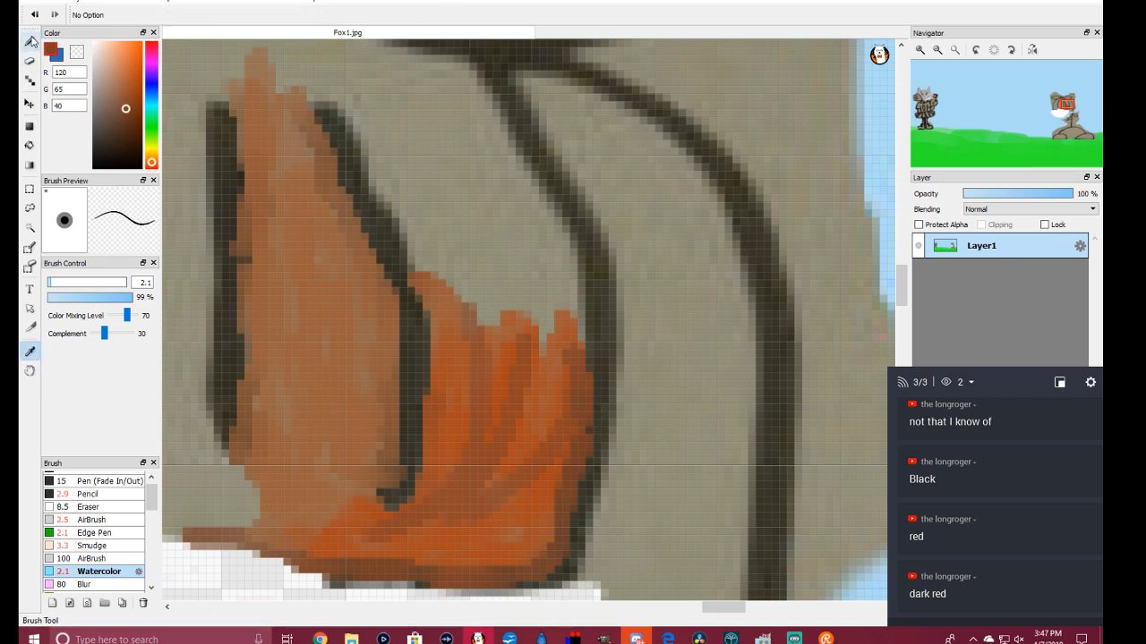
left_click(30, 41)
mouse_move(278, 84)
left_mouse_down()
mouse_move(353, 219)
mouse_move(390, 349)
mouse_move(368, 479)
mouse_move(342, 509)
left_mouse_up()
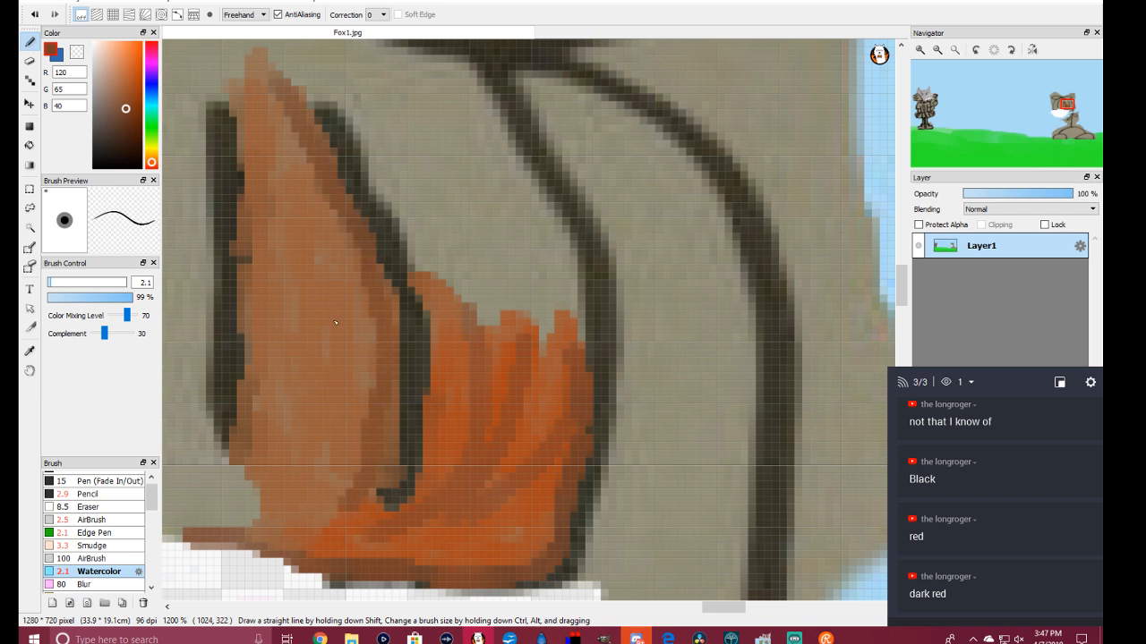
mouse_move(328, 78)
left_mouse_down()
mouse_move(369, 122)
mouse_move(435, 265)
mouse_move(415, 269)
mouse_move(349, 113)
mouse_move(265, 54)
mouse_move(309, 86)
mouse_move(304, 99)
left_mouse_up()
left_click_drag(443, 277, 465, 363)
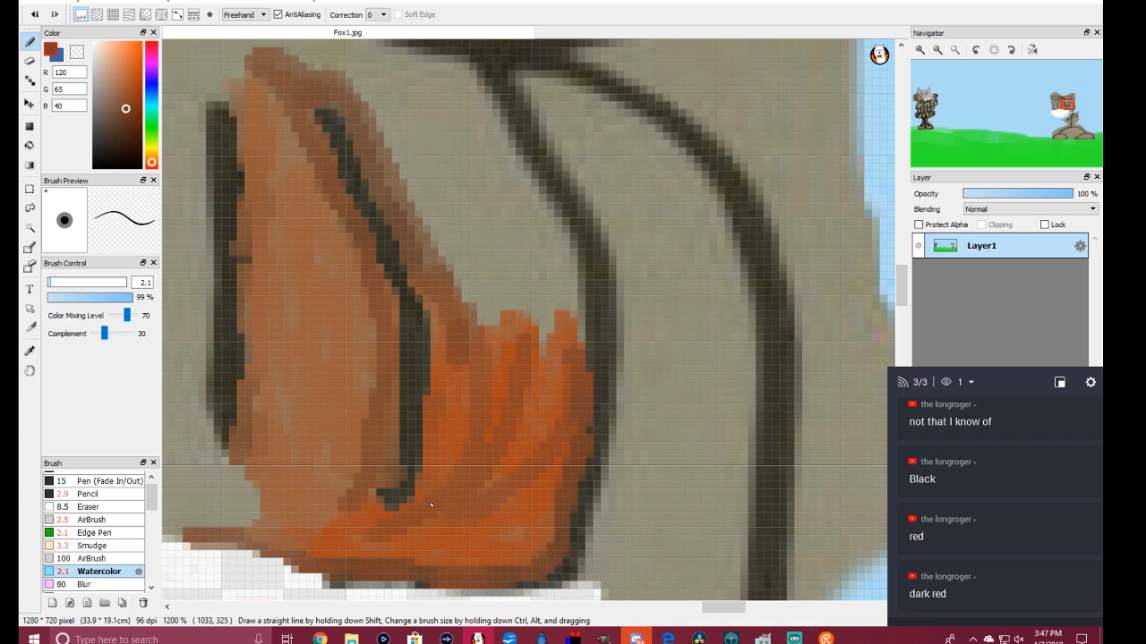
mouse_move(305, 528)
left_mouse_down()
mouse_move(327, 380)
mouse_move(257, 136)
mouse_move(279, 241)
mouse_move(255, 124)
mouse_move(233, 120)
mouse_move(242, 112)
mouse_move(256, 215)
mouse_move(237, 445)
mouse_move(223, 468)
mouse_move(238, 456)
mouse_move(227, 483)
mouse_move(274, 474)
mouse_move(215, 494)
mouse_move(223, 508)
mouse_move(243, 495)
mouse_move(239, 512)
mouse_move(252, 492)
mouse_move(265, 508)
mouse_move(207, 526)
mouse_move(232, 499)
mouse_move(220, 484)
mouse_move(231, 458)
left_mouse_up()
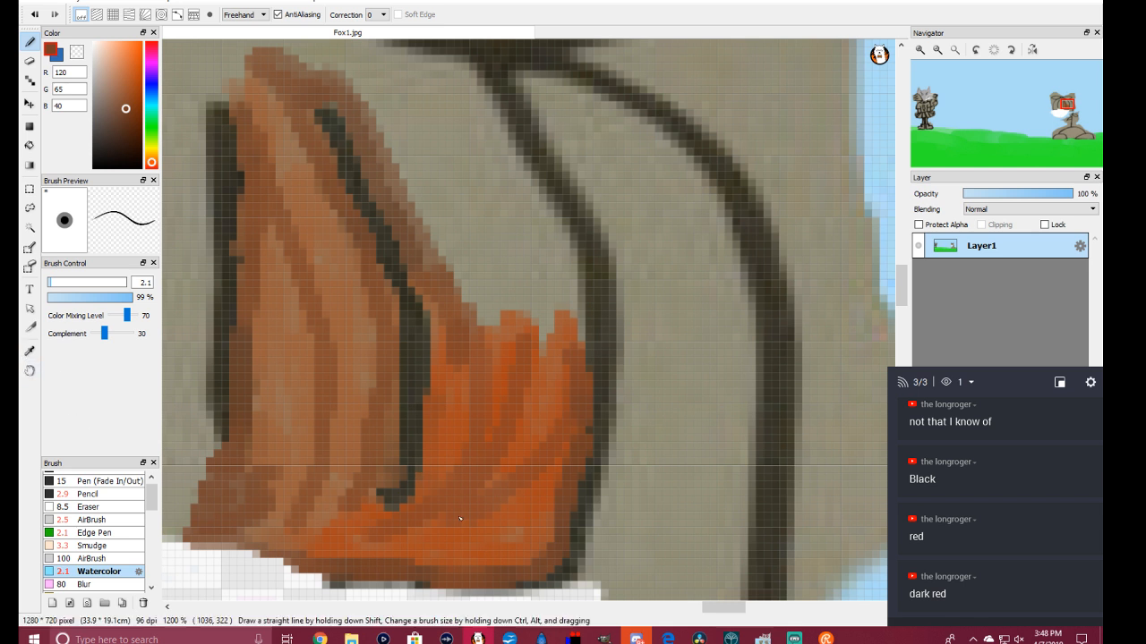
Step: Sample the section's orange (R 169, G 76, B 34) and fill the petal's lower left, left edge and grey upper right area
left_click(29, 351)
left_click(431, 535)
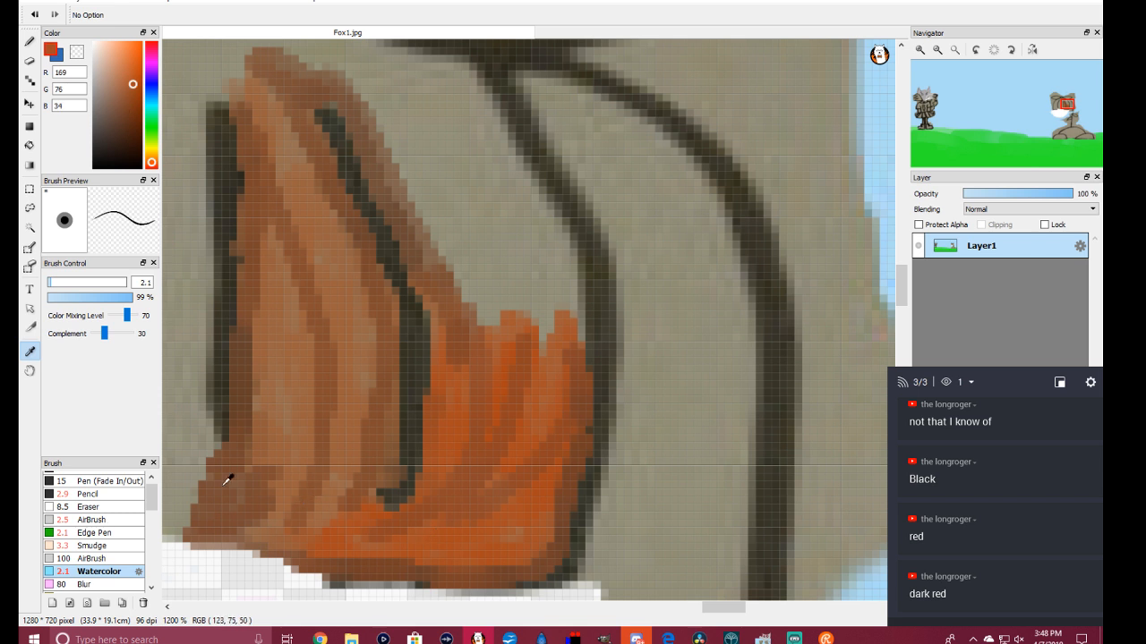
left_click(30, 42)
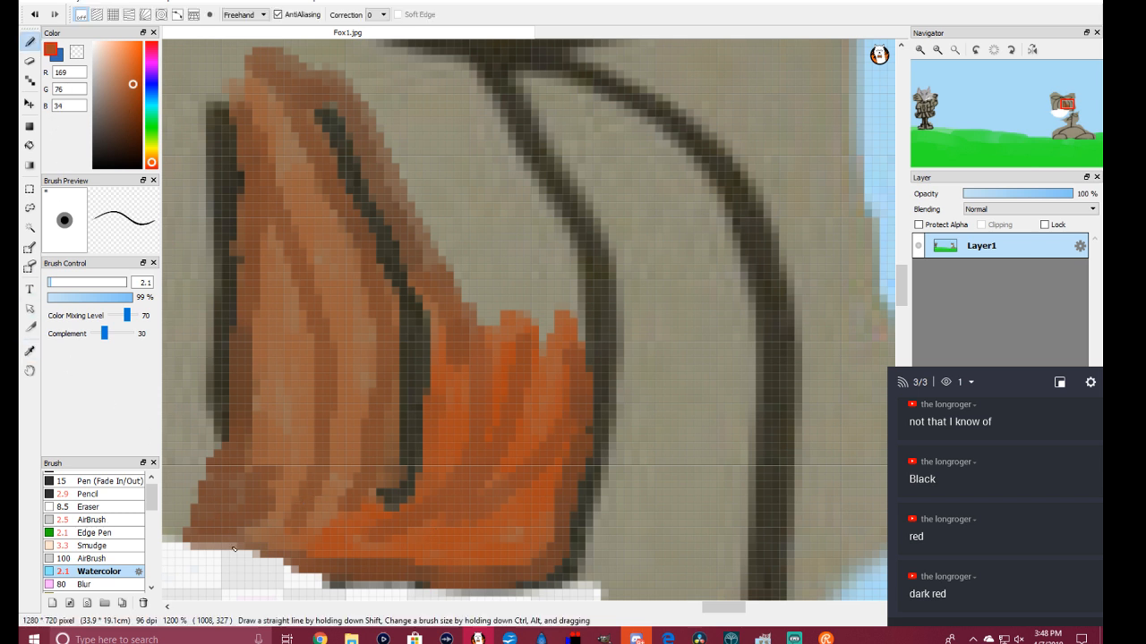
mouse_move(267, 538)
left_mouse_down()
mouse_move(293, 459)
mouse_move(271, 485)
mouse_move(265, 405)
mouse_move(287, 382)
mouse_move(264, 405)
mouse_move(275, 230)
mouse_move(303, 468)
left_mouse_up()
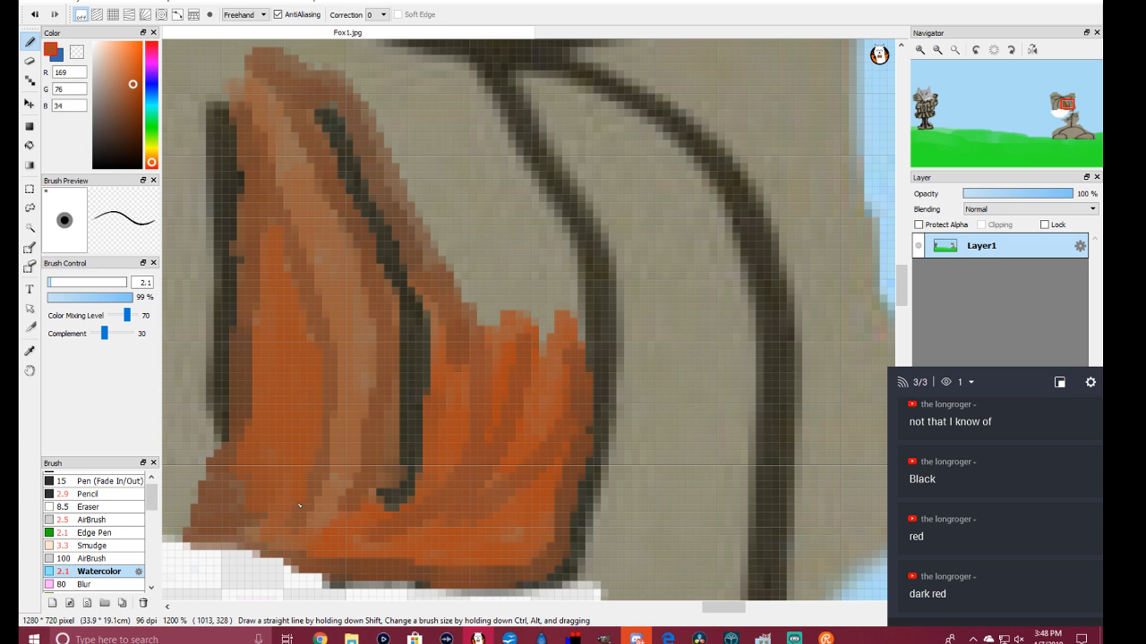
mouse_move(205, 505)
left_mouse_down()
mouse_move(244, 456)
mouse_move(214, 455)
mouse_move(204, 428)
mouse_move(205, 284)
mouse_move(212, 312)
left_mouse_up()
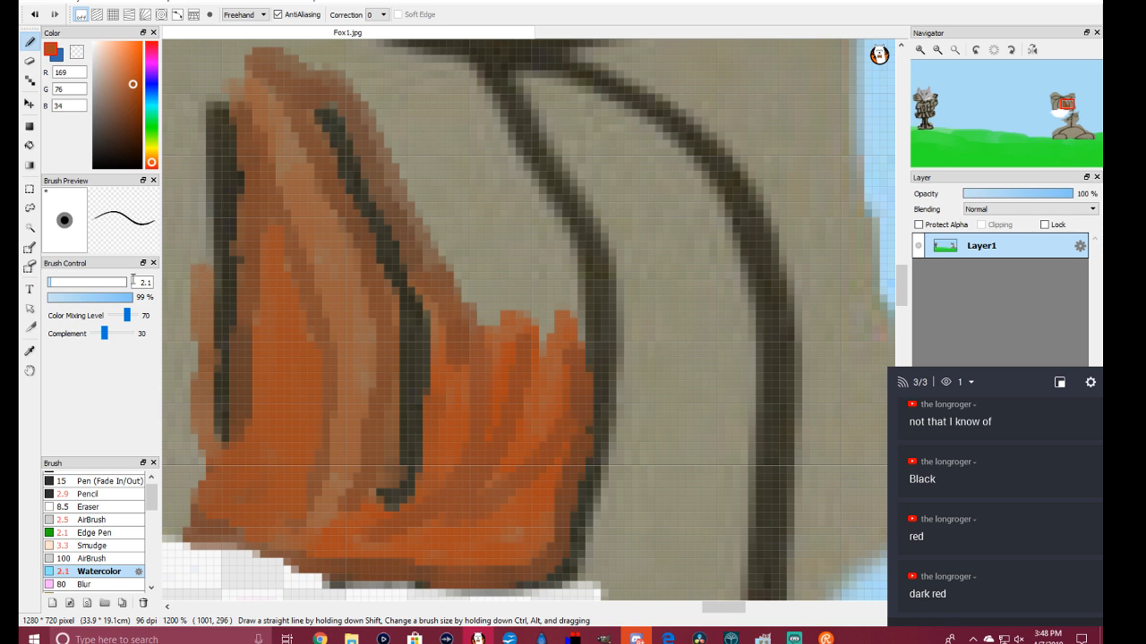
mouse_move(205, 266)
left_mouse_down()
mouse_move(199, 71)
mouse_move(244, 91)
mouse_move(218, 93)
mouse_move(237, 78)
mouse_move(204, 69)
mouse_move(277, 83)
mouse_move(198, 64)
mouse_move(359, 63)
mouse_move(308, 62)
mouse_move(362, 88)
mouse_move(382, 116)
mouse_move(364, 81)
mouse_move(395, 172)
mouse_move(374, 134)
mouse_move(459, 297)
mouse_move(457, 336)
mouse_move(469, 308)
mouse_move(479, 331)
mouse_move(482, 232)
mouse_move(496, 333)
mouse_move(497, 246)
mouse_move(511, 308)
mouse_move(550, 259)
mouse_move(551, 341)
mouse_move(554, 300)
mouse_move(556, 332)
mouse_move(570, 303)
mouse_move(565, 244)
mouse_move(470, 73)
mouse_move(540, 175)
mouse_move(511, 96)
mouse_move(498, 82)
mouse_move(511, 128)
mouse_move(483, 77)
mouse_move(582, 248)
mouse_move(579, 366)
left_mouse_up()
mouse_move(529, 281)
left_mouse_down()
mouse_move(474, 139)
mouse_move(539, 252)
mouse_move(525, 186)
mouse_move(529, 229)
mouse_move(504, 161)
mouse_move(486, 151)
mouse_move(504, 205)
mouse_move(462, 140)
mouse_move(479, 227)
mouse_move(501, 210)
mouse_move(490, 190)
mouse_move(494, 255)
mouse_move(488, 204)
mouse_move(483, 214)
mouse_move(454, 150)
mouse_move(475, 269)
mouse_move(448, 181)
mouse_move(474, 311)
mouse_move(439, 175)
mouse_move(443, 232)
mouse_move(426, 187)
mouse_move(409, 195)
mouse_move(413, 158)
mouse_move(377, 63)
mouse_move(462, 75)
mouse_move(468, 107)
mouse_move(455, 75)
mouse_move(433, 126)
mouse_move(421, 73)
mouse_move(415, 118)
mouse_move(395, 99)
mouse_move(431, 175)
mouse_move(444, 96)
mouse_move(435, 217)
left_mouse_up()
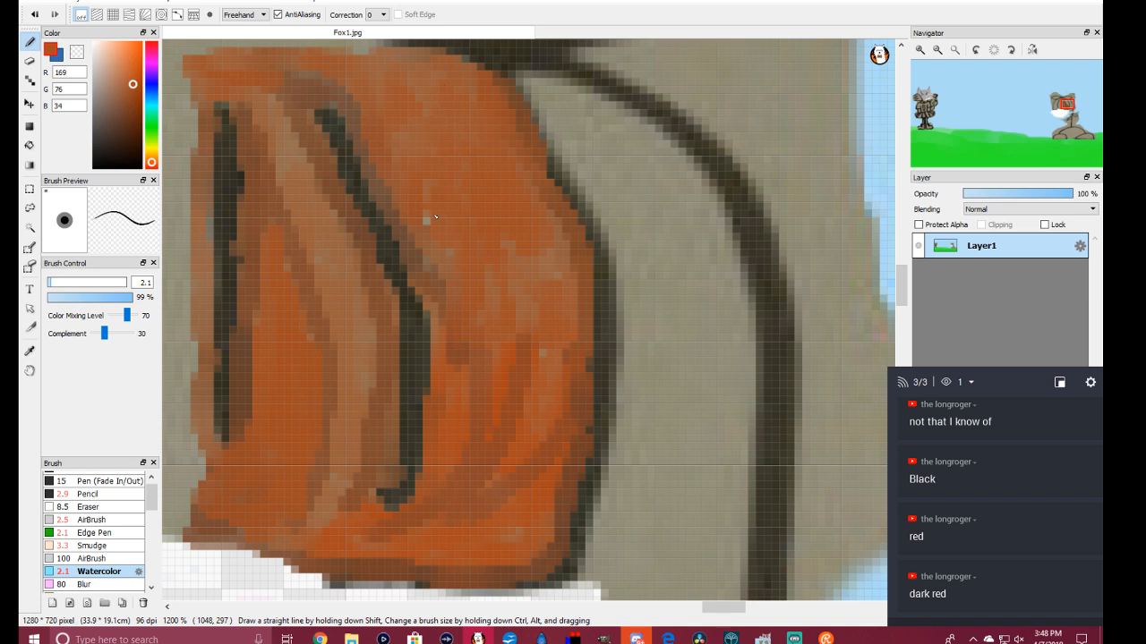
Step: Add brighter orange (R 217, G 97, B 39) highlight strokes to the upper right petal and along the central fold
left_click(133, 60)
left_click_drag(395, 97, 489, 290)
left_click_drag(502, 170, 542, 333)
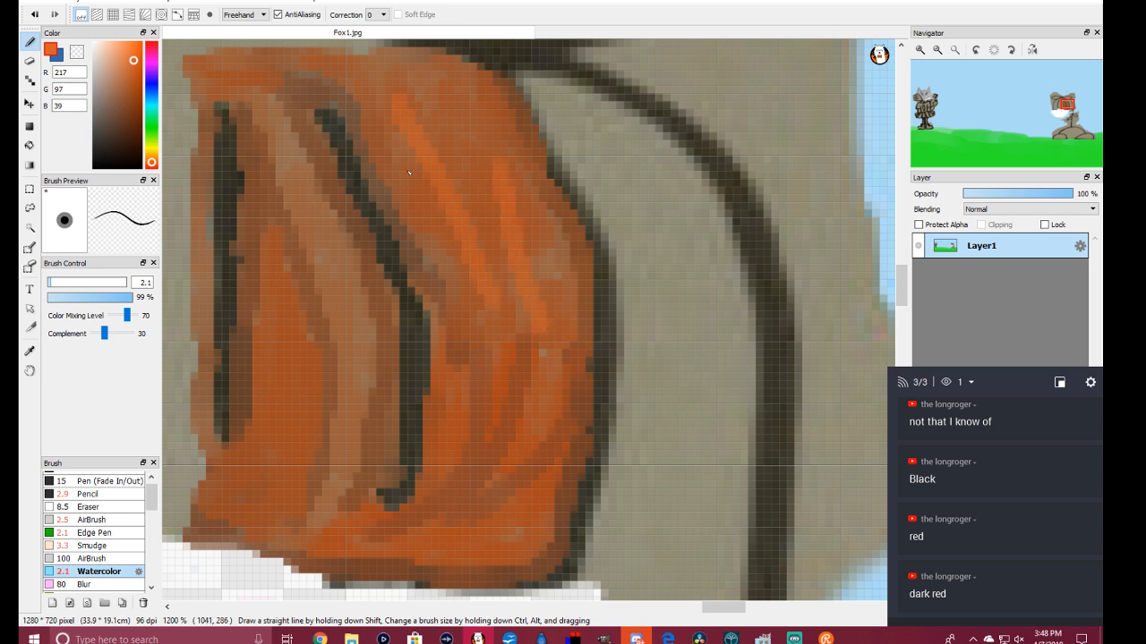
mouse_move(318, 199)
left_mouse_down()
mouse_move(238, 63)
mouse_move(205, 59)
left_mouse_up()
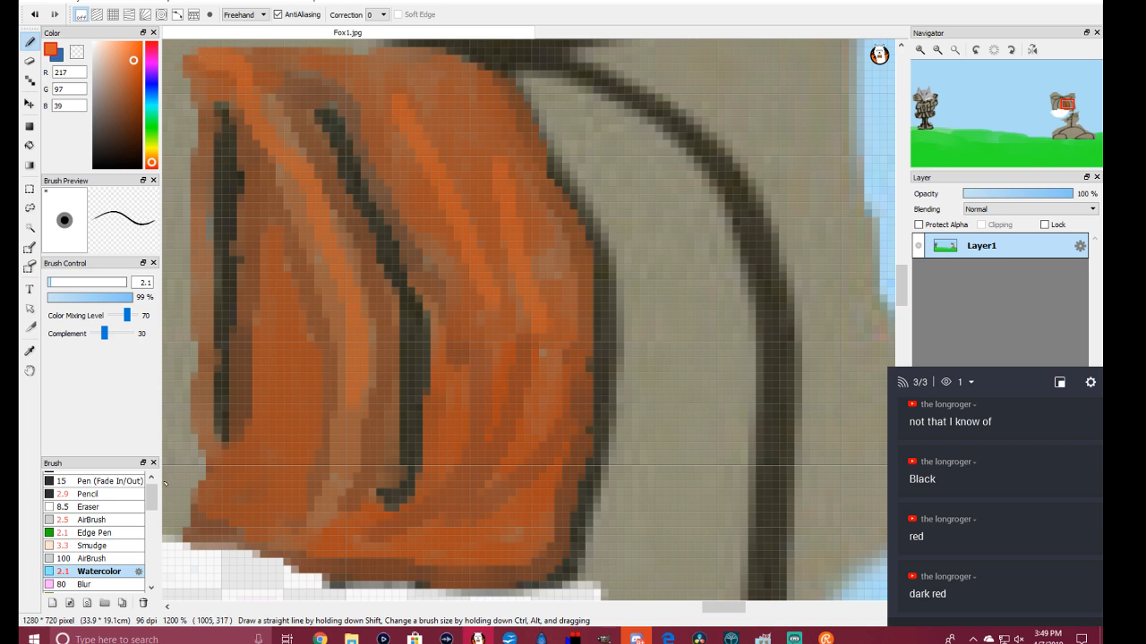
Step: Blend the highlights and brown shading across both painted petals with the Smudge brush at size 3.3
scroll(462, 453, "down", 5)
scroll(464, 452, "up", 2)
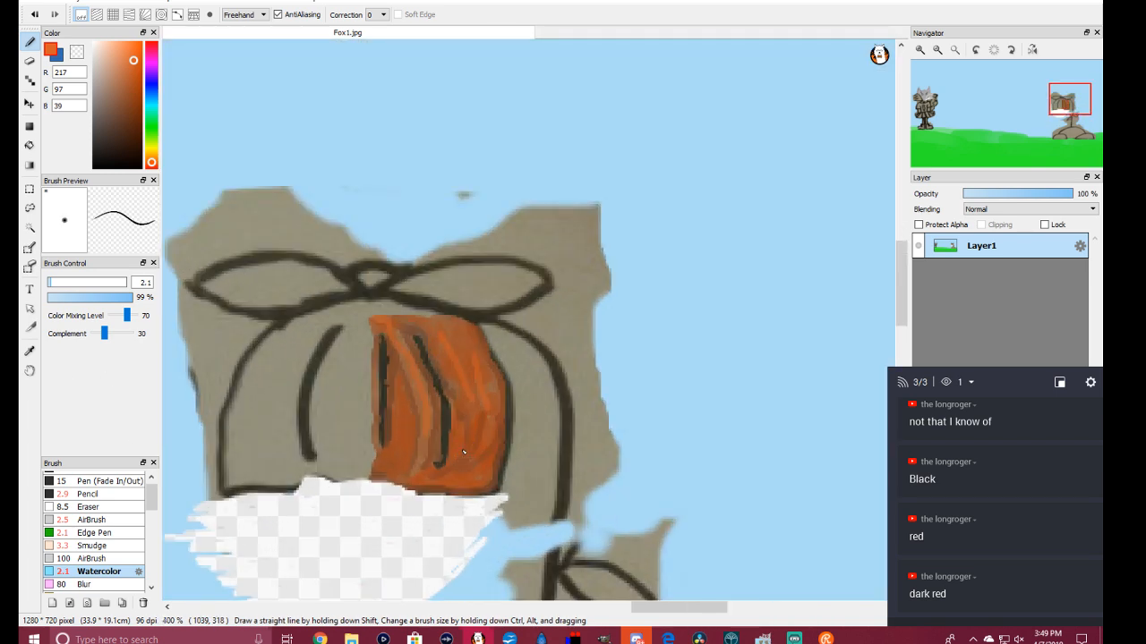
scroll(464, 452, "up", 5)
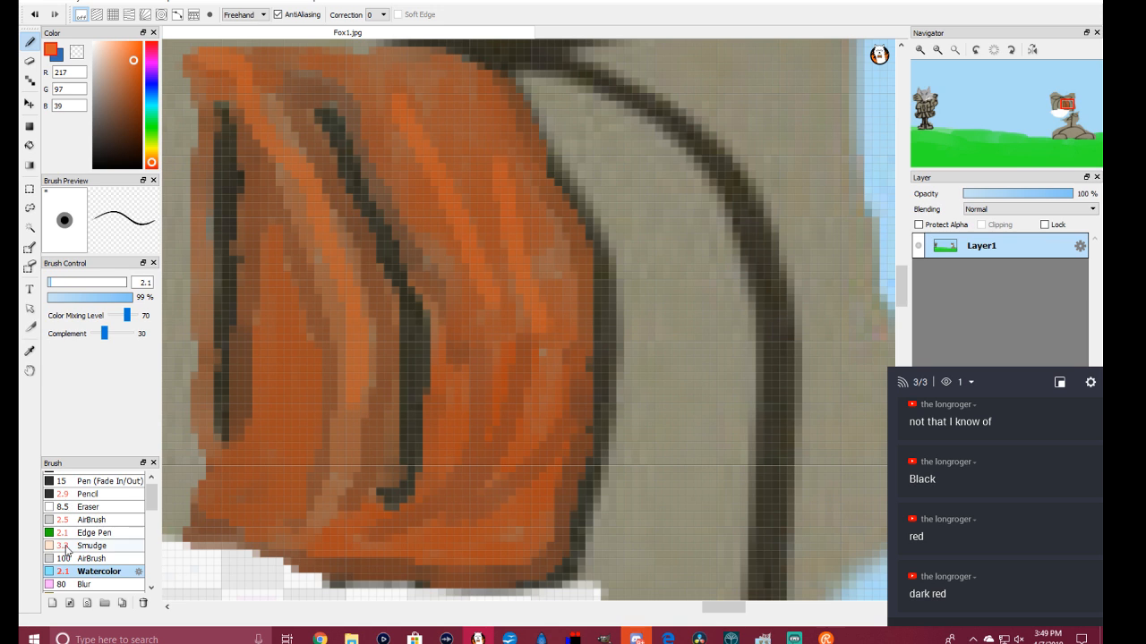
left_click(90, 547)
mouse_move(515, 408)
left_mouse_down()
mouse_move(519, 353)
mouse_move(475, 196)
left_mouse_up()
mouse_move(407, 203)
left_mouse_down()
mouse_move(457, 329)
mouse_move(458, 369)
left_mouse_up()
left_click_drag(426, 498, 382, 534)
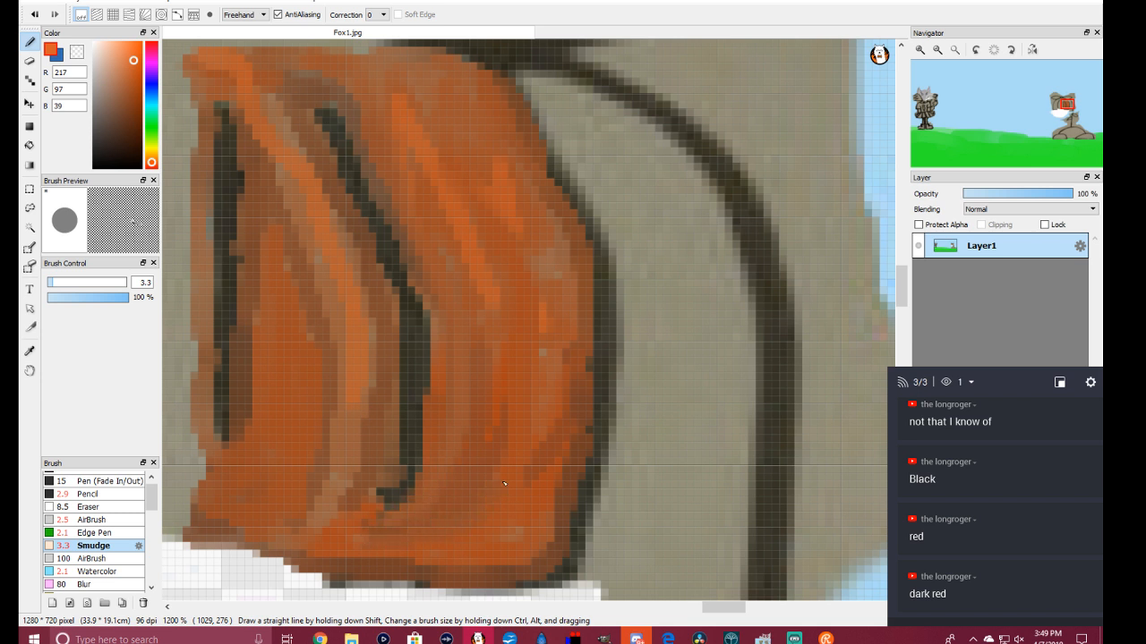
mouse_move(478, 538)
left_mouse_down()
mouse_move(542, 462)
mouse_move(571, 399)
mouse_move(551, 283)
left_mouse_up()
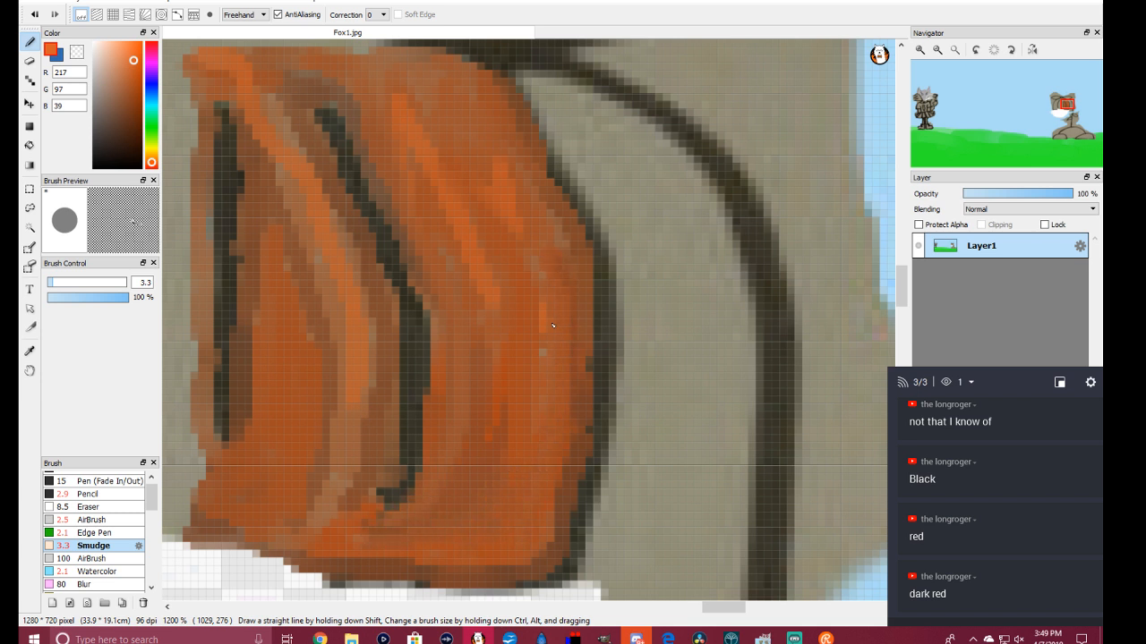
mouse_move(278, 140)
left_mouse_down()
mouse_move(324, 228)
mouse_move(318, 352)
mouse_move(284, 463)
mouse_move(317, 316)
mouse_move(288, 216)
mouse_move(264, 382)
mouse_move(226, 488)
left_mouse_up()
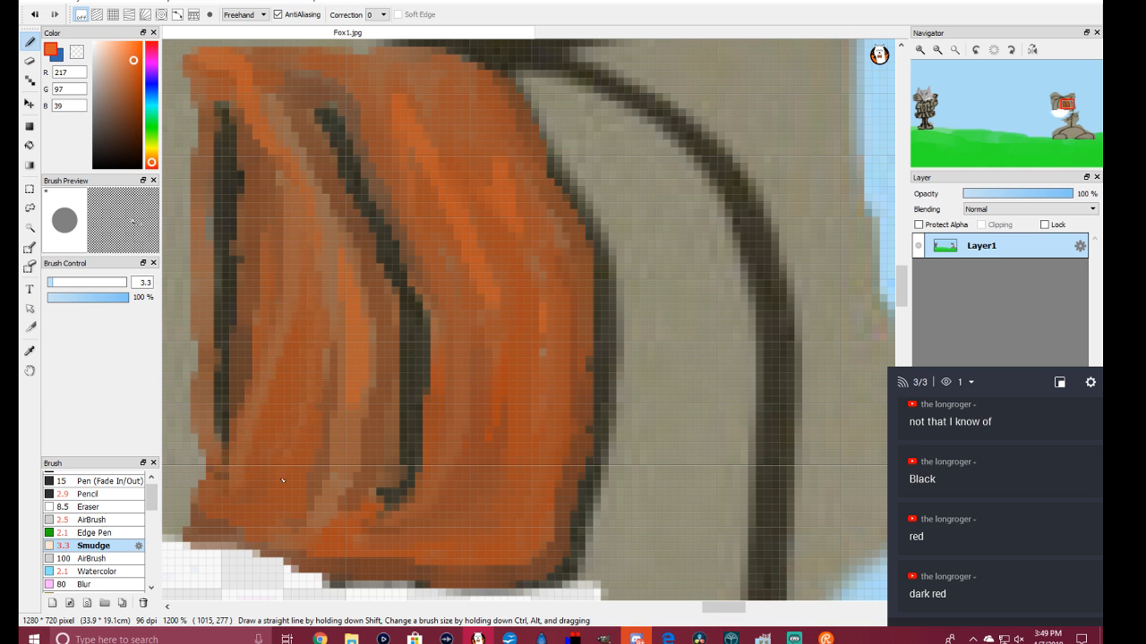
mouse_move(328, 396)
left_mouse_down()
mouse_move(311, 517)
mouse_move(367, 345)
mouse_move(301, 217)
mouse_move(254, 77)
left_mouse_up()
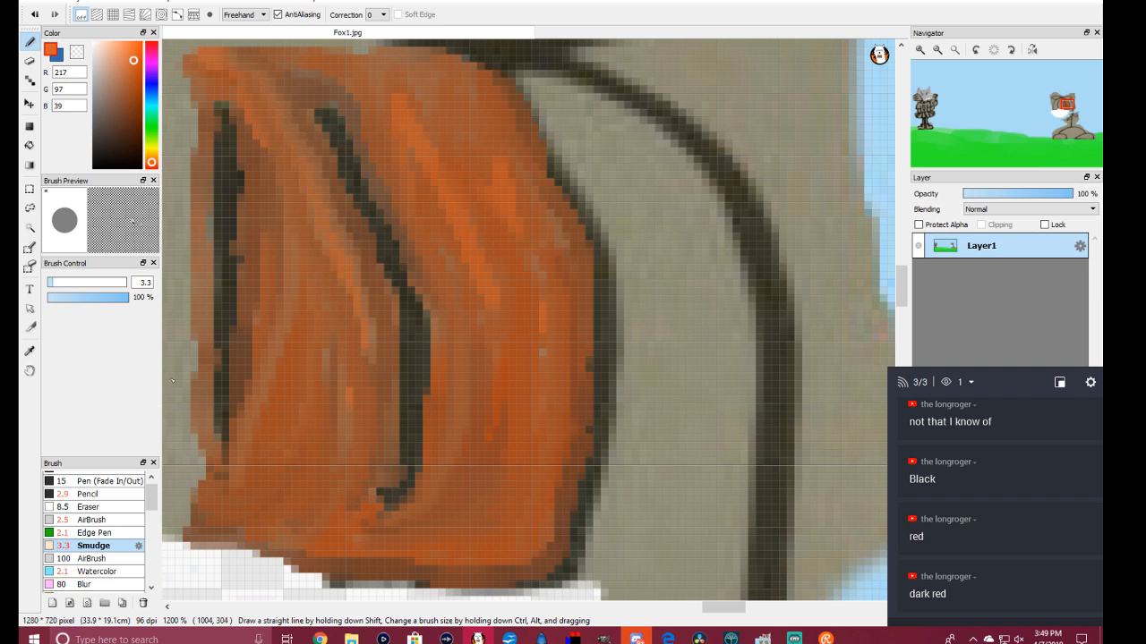
Step: Sample the dark outline colour (R 58, G 56, B 41) and retrace the orange section's bottom and right edges with the 2.5 AirBrush
left_click(30, 354)
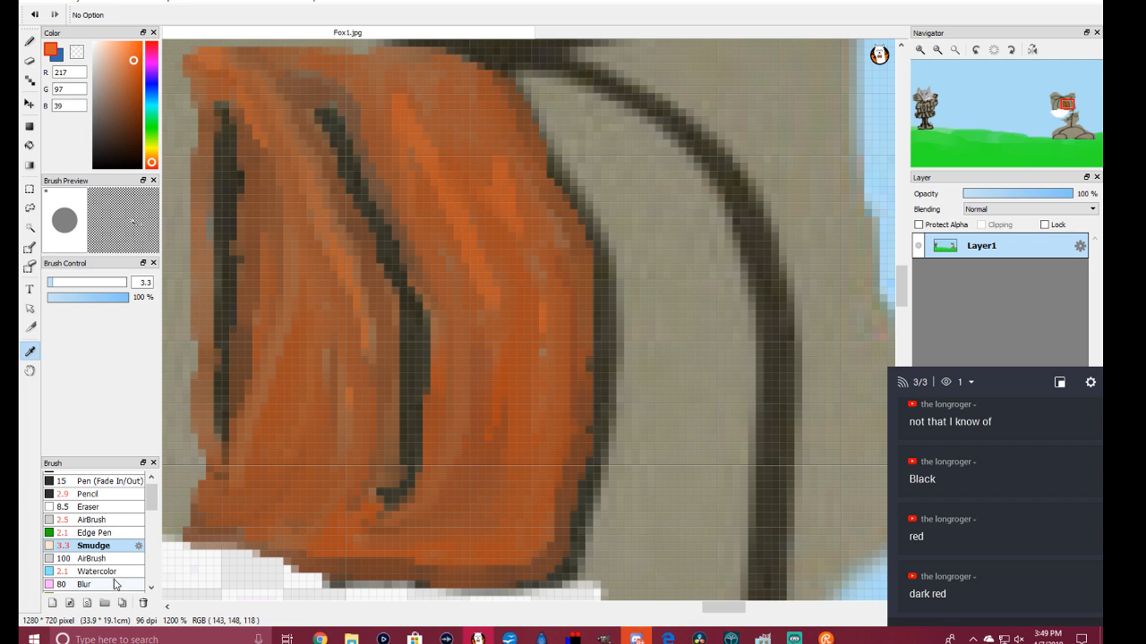
left_click(86, 520)
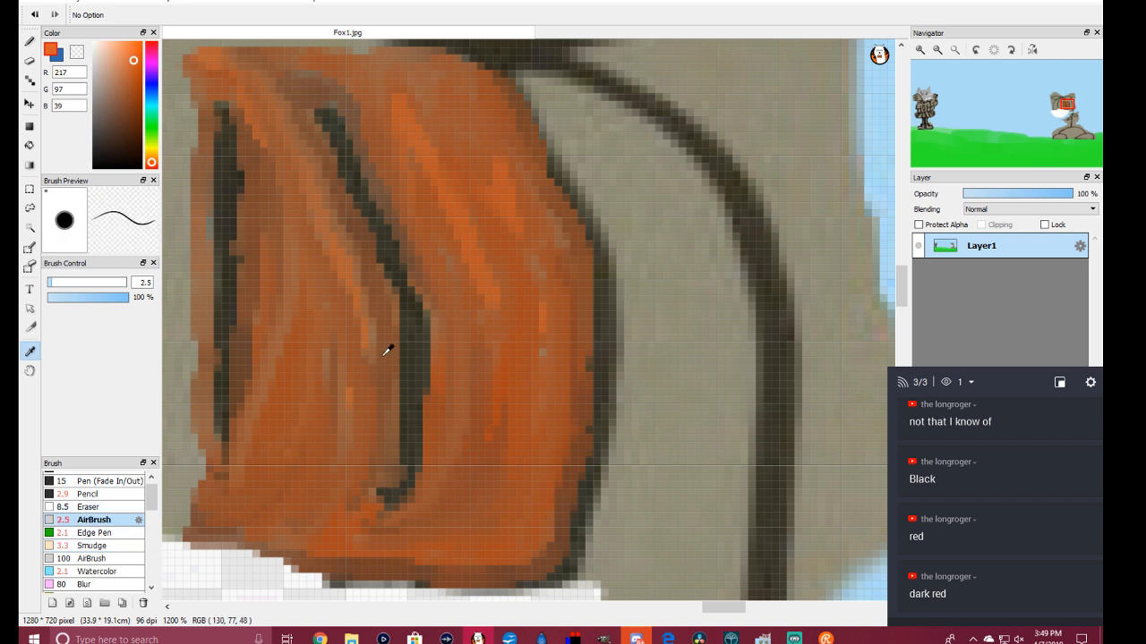
left_click(424, 335)
left_click(29, 41)
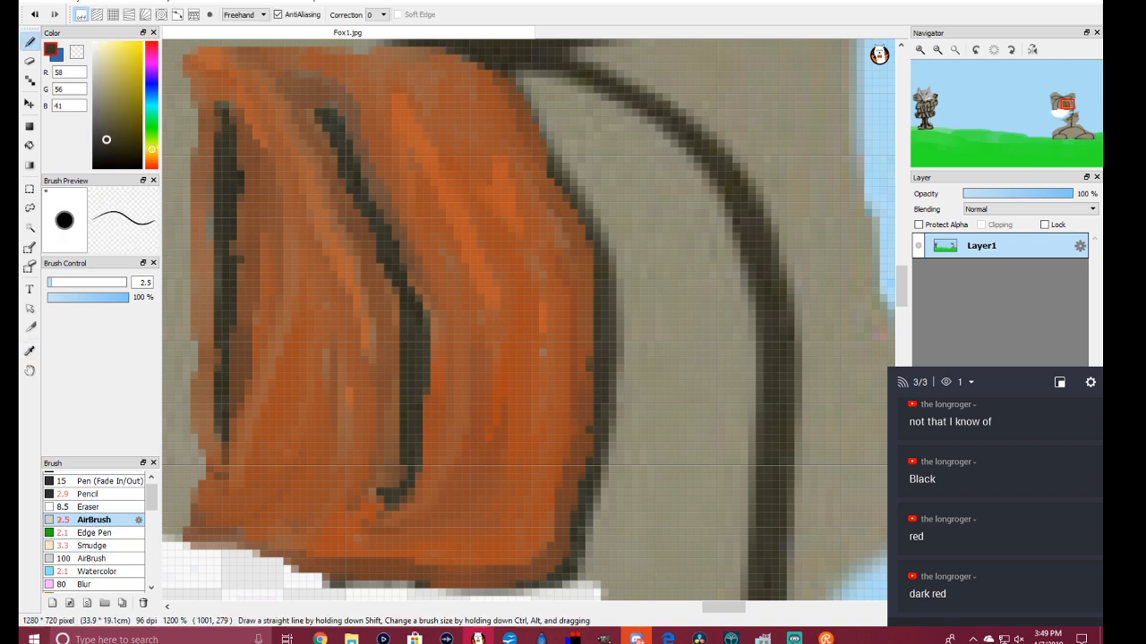
scroll(517, 512, "up", 1)
scroll(517, 512, "down", 2)
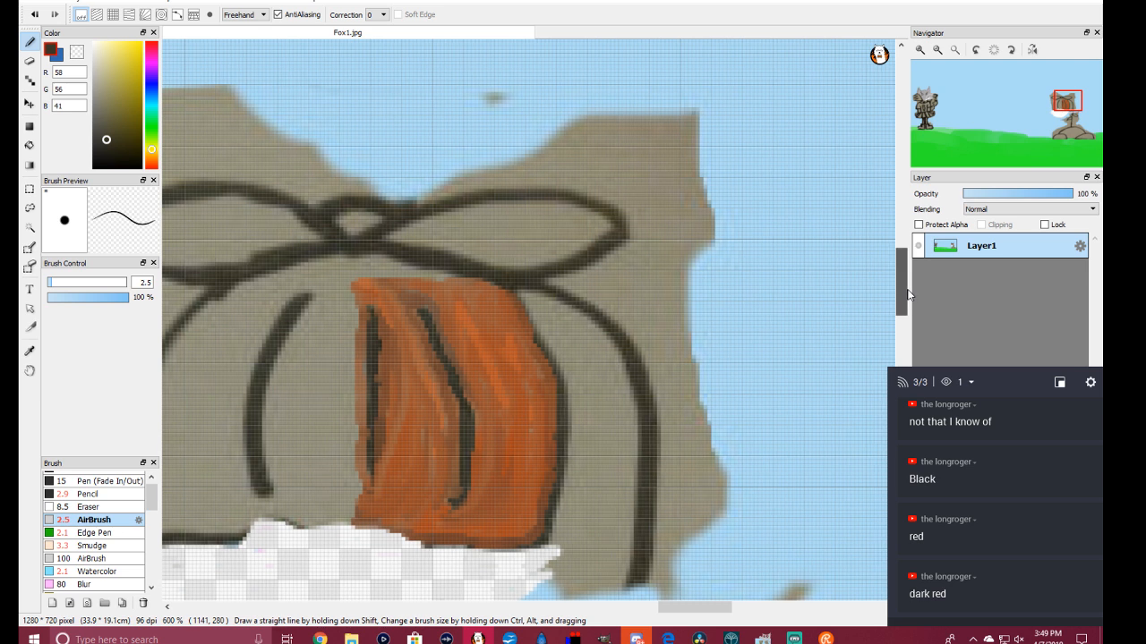
scroll(908, 295, "down", 3)
scroll(441, 362, "up", 1)
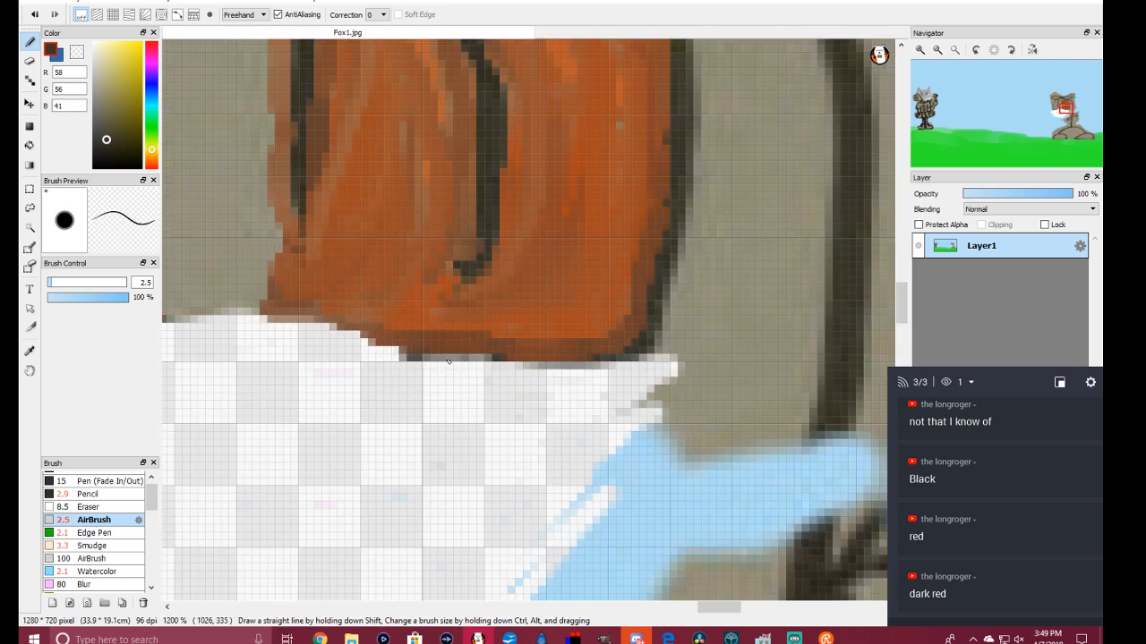
scroll(461, 360, "up", 1)
mouse_move(707, 340)
left_mouse_down()
mouse_move(678, 357)
mouse_move(466, 362)
mouse_move(172, 306)
left_mouse_up()
mouse_move(358, 353)
left_mouse_down()
mouse_move(559, 365)
mouse_move(502, 368)
mouse_move(543, 369)
mouse_move(690, 349)
mouse_move(670, 362)
mouse_move(724, 314)
mouse_move(752, 210)
left_mouse_up()
scroll(769, 535, "down", 6)
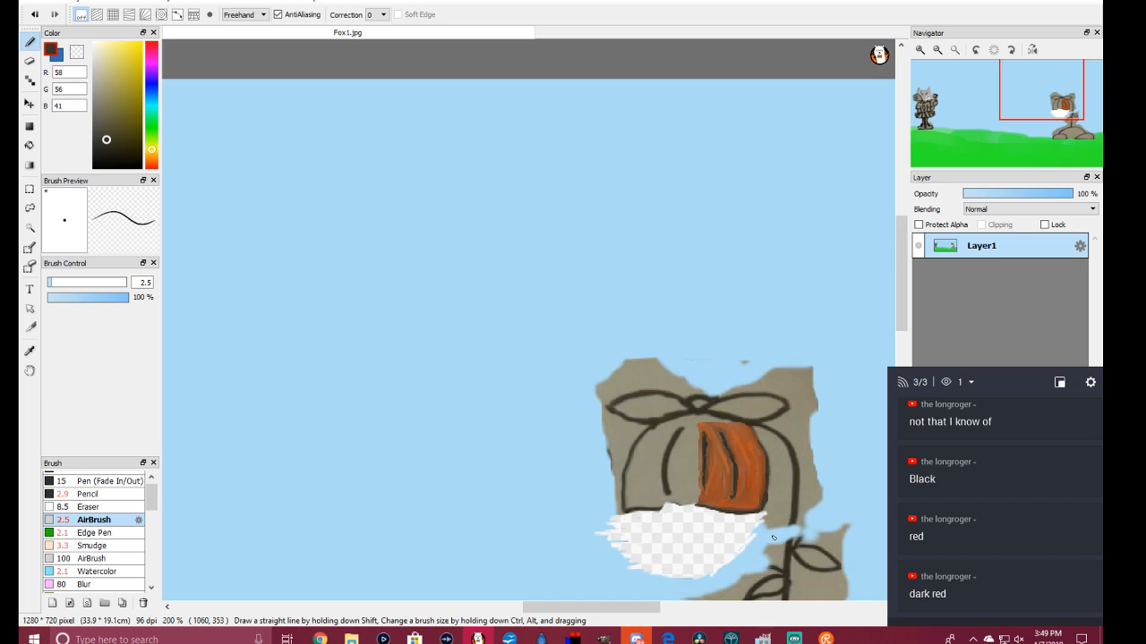
Step: Choose green (R 80, G 160, B 96) and paint over the curved upper stem from the flower head down towards the leaves
scroll(773, 537, "up", 3)
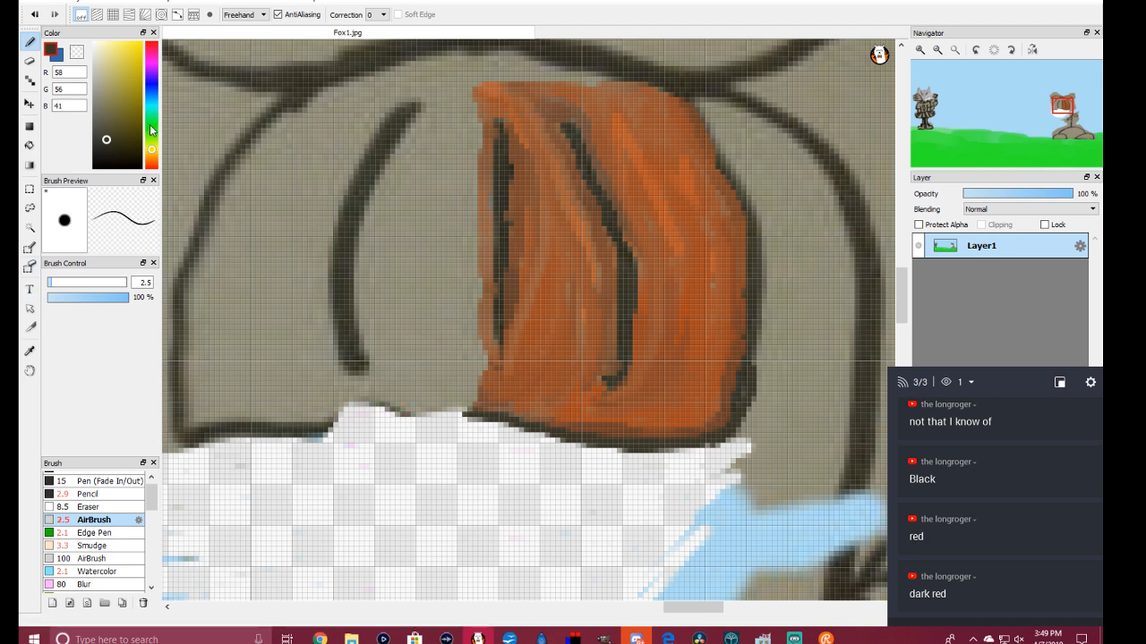
left_click(152, 123)
left_click(118, 89)
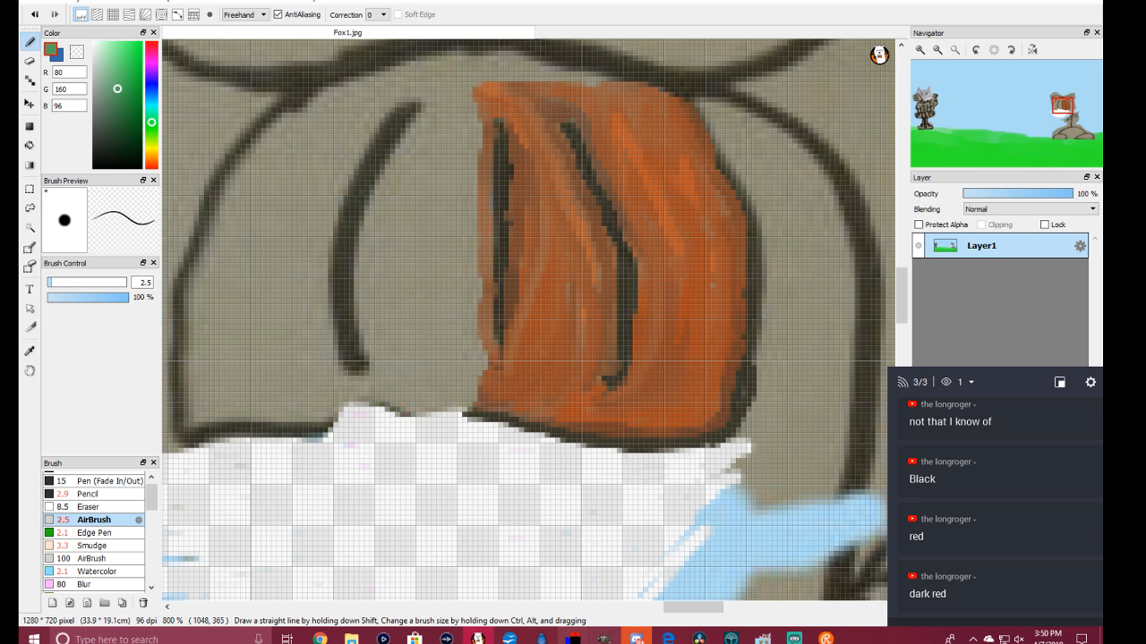
left_click_drag(700, 610, 718, 609)
mouse_move(648, 561)
left_mouse_down()
mouse_move(669, 351)
mouse_move(639, 564)
mouse_move(647, 531)
left_mouse_up()
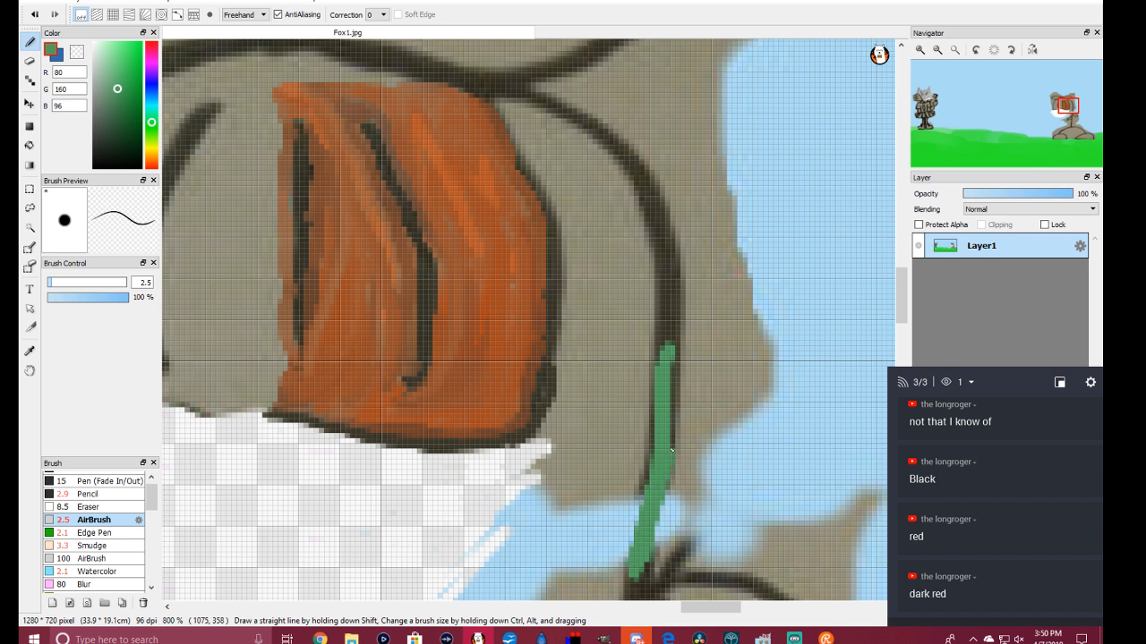
mouse_move(672, 404)
left_mouse_down()
mouse_move(663, 236)
mouse_move(675, 307)
mouse_move(666, 257)
mouse_move(663, 293)
left_mouse_up()
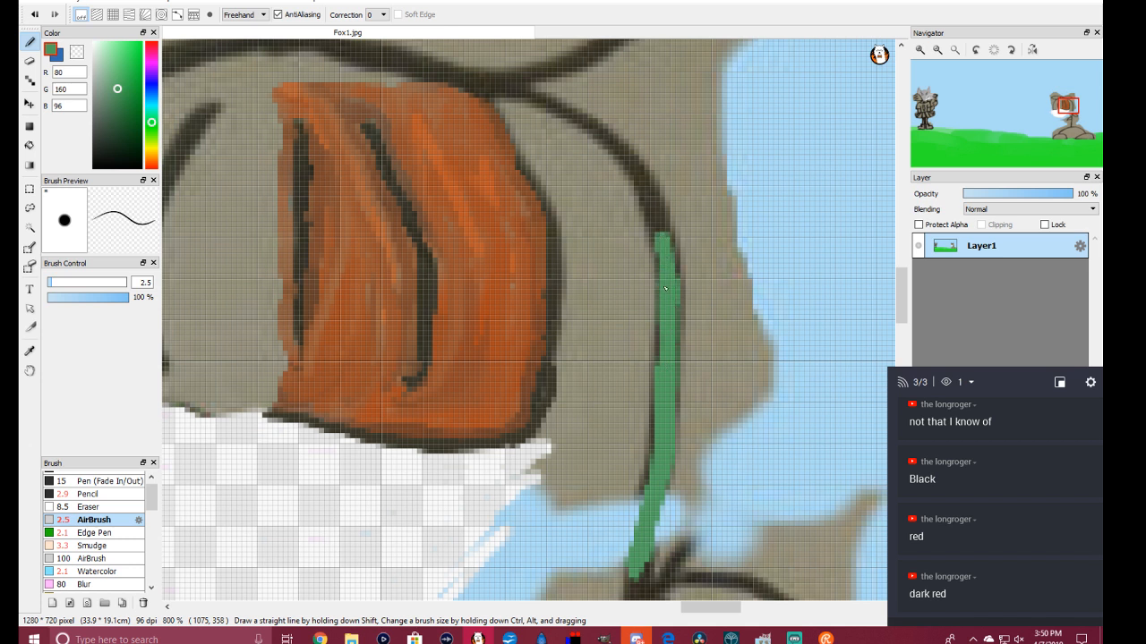
mouse_move(663, 235)
left_mouse_down()
mouse_move(637, 178)
mouse_move(578, 117)
mouse_move(519, 101)
left_mouse_up()
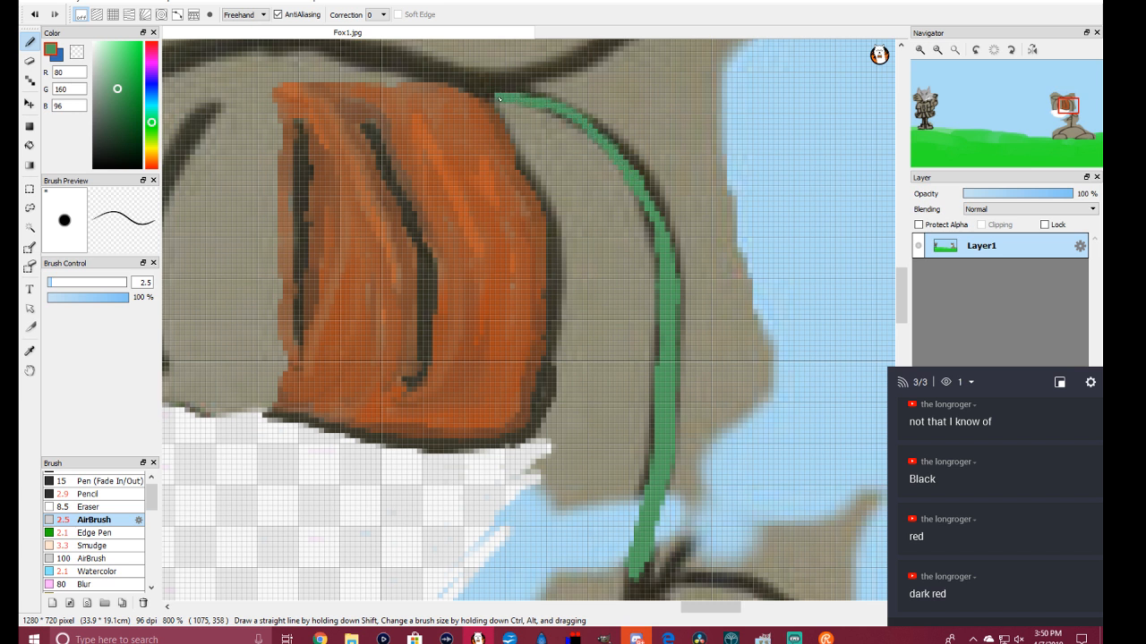
mouse_move(665, 452)
left_mouse_down()
mouse_move(662, 523)
mouse_move(636, 593)
left_mouse_up()
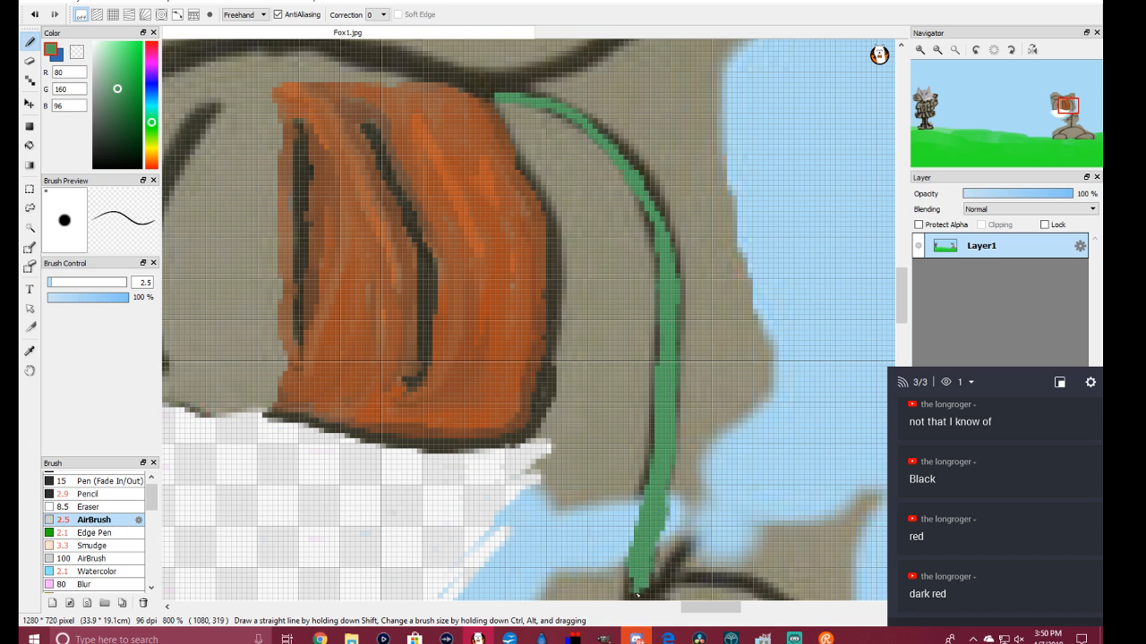
Step: Extend the green stem down past the two side leaves and paint the small shoots branching off it
left_click_drag(899, 299, 897, 324)
mouse_move(633, 313)
left_mouse_down()
mouse_move(632, 449)
mouse_move(628, 306)
mouse_move(623, 374)
mouse_move(631, 309)
mouse_move(631, 373)
mouse_move(633, 339)
mouse_move(682, 284)
mouse_move(648, 315)
mouse_move(642, 376)
left_mouse_up()
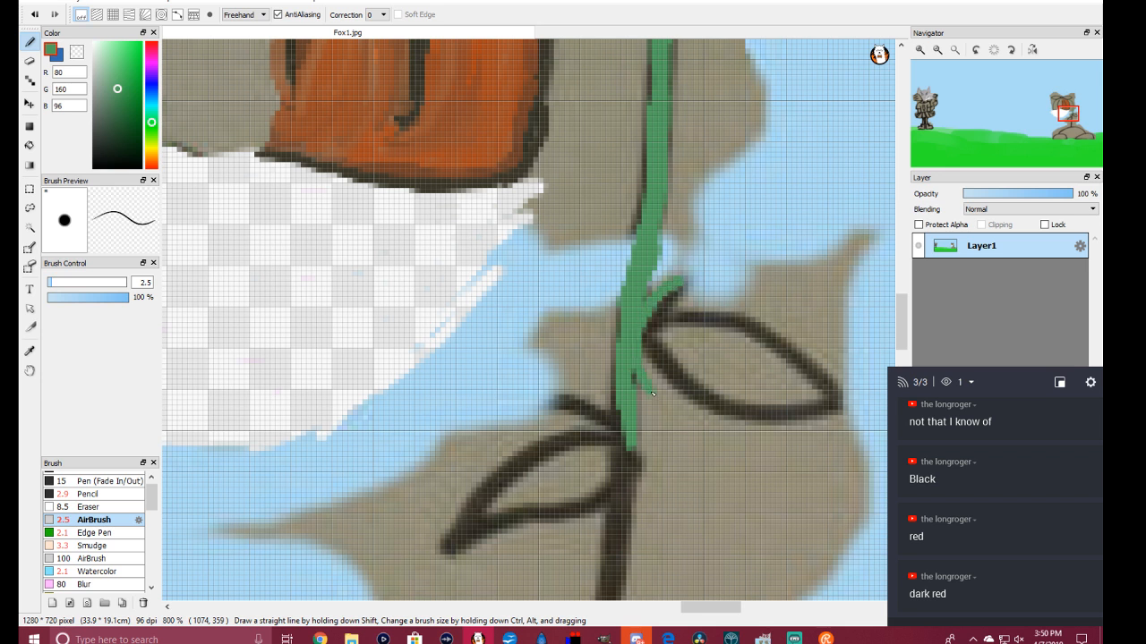
left_click_drag(644, 334, 688, 280)
mouse_move(619, 396)
left_mouse_down()
mouse_move(615, 421)
mouse_move(546, 396)
mouse_move(612, 427)
mouse_move(635, 466)
mouse_move(638, 540)
left_mouse_up()
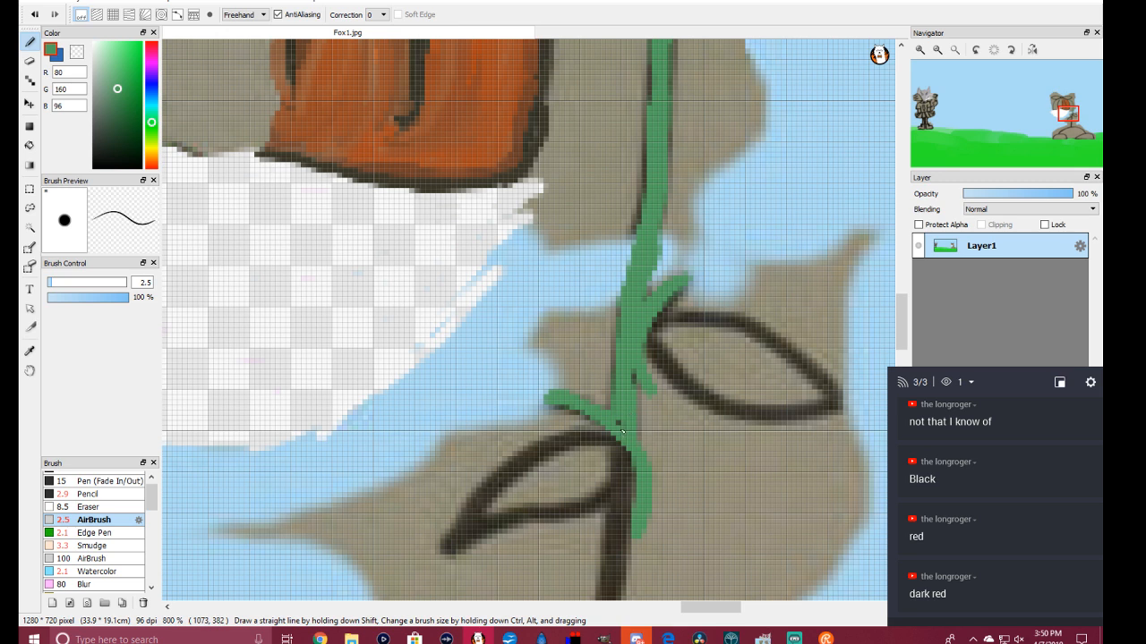
scroll(650, 402, "down", 3)
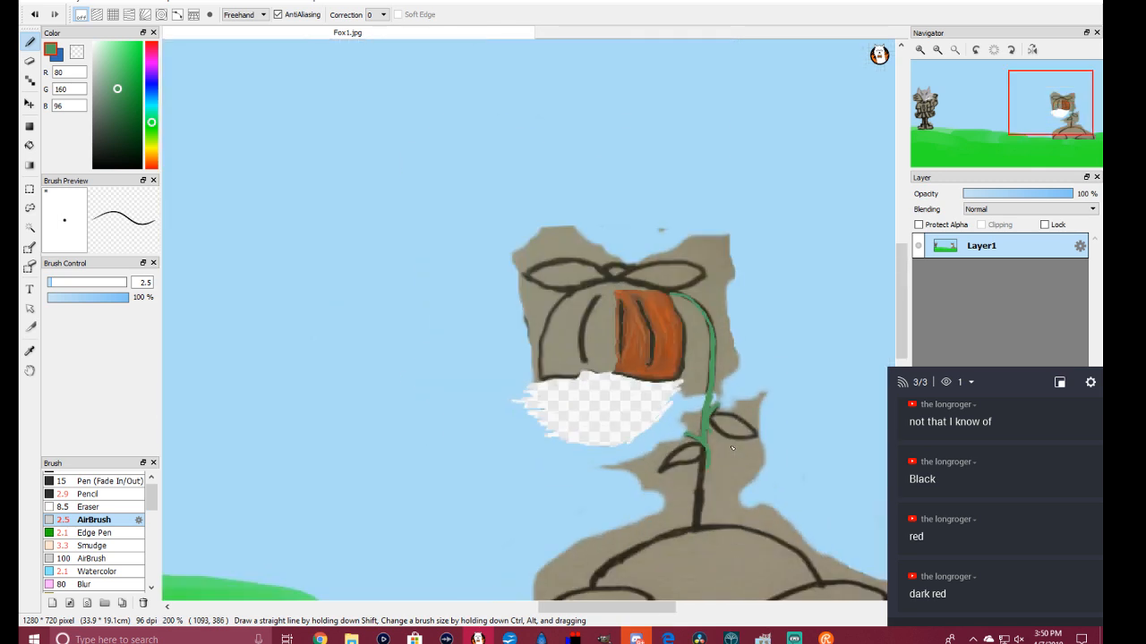
scroll(733, 454, "up", 3)
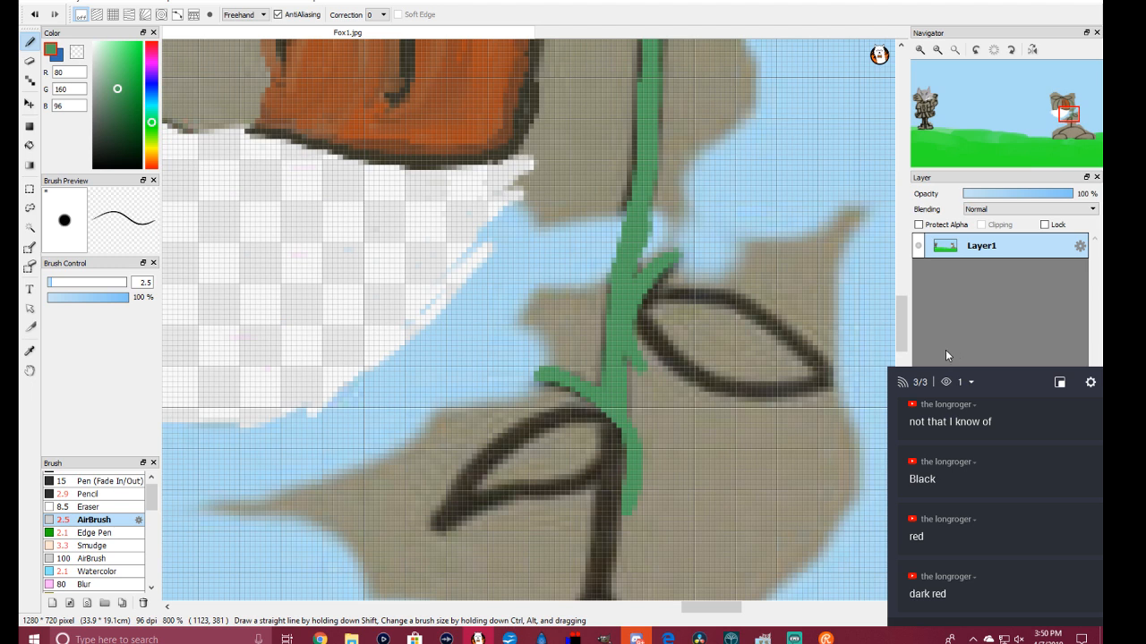
Step: Paint the lower stem green down to the mound and thicken it beside the lower left leaf
left_click_drag(903, 336, 903, 358)
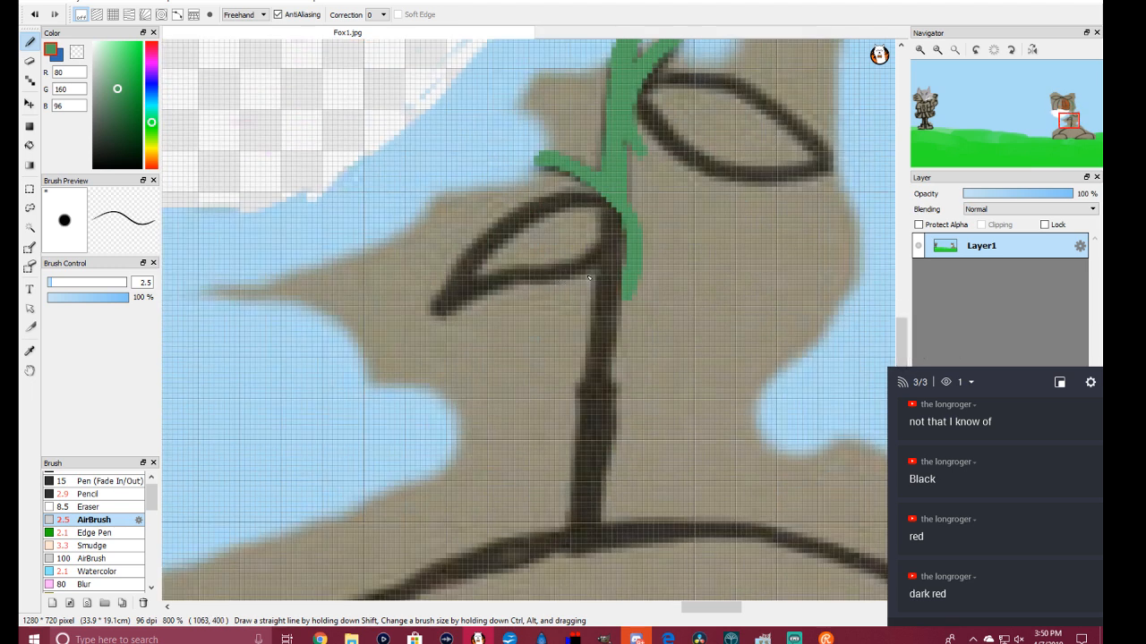
mouse_move(614, 223)
left_mouse_down()
mouse_move(614, 326)
mouse_move(585, 471)
mouse_move(593, 516)
mouse_move(603, 410)
left_mouse_up()
left_click_drag(614, 326, 621, 256)
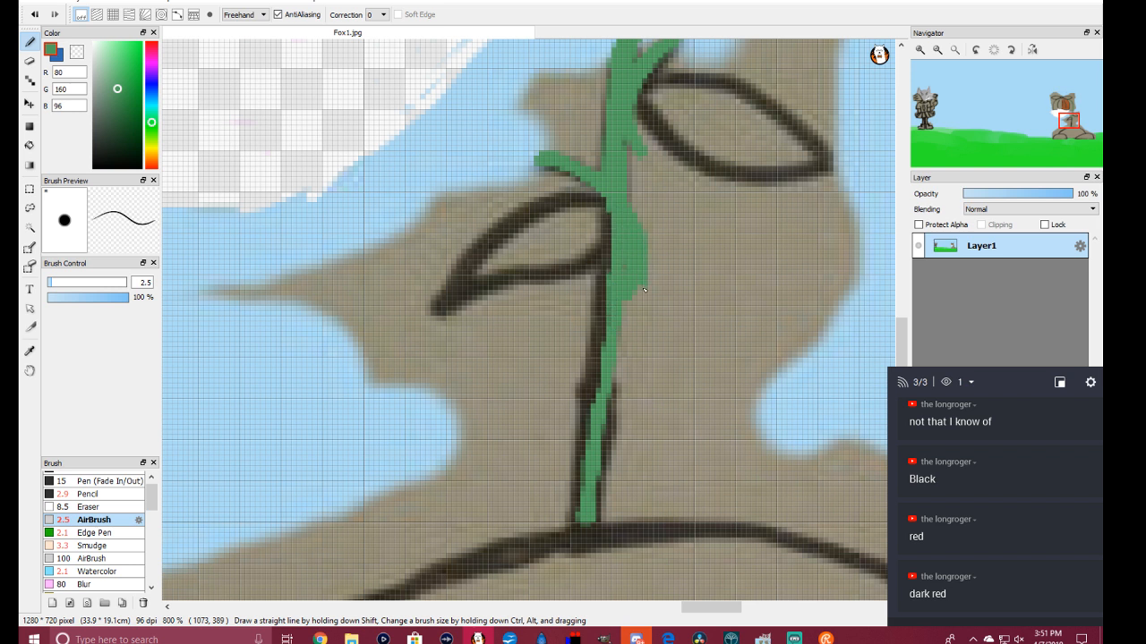
left_click_drag(599, 289, 581, 515)
left_click_drag(593, 460, 608, 374)
left_click_drag(605, 318, 614, 217)
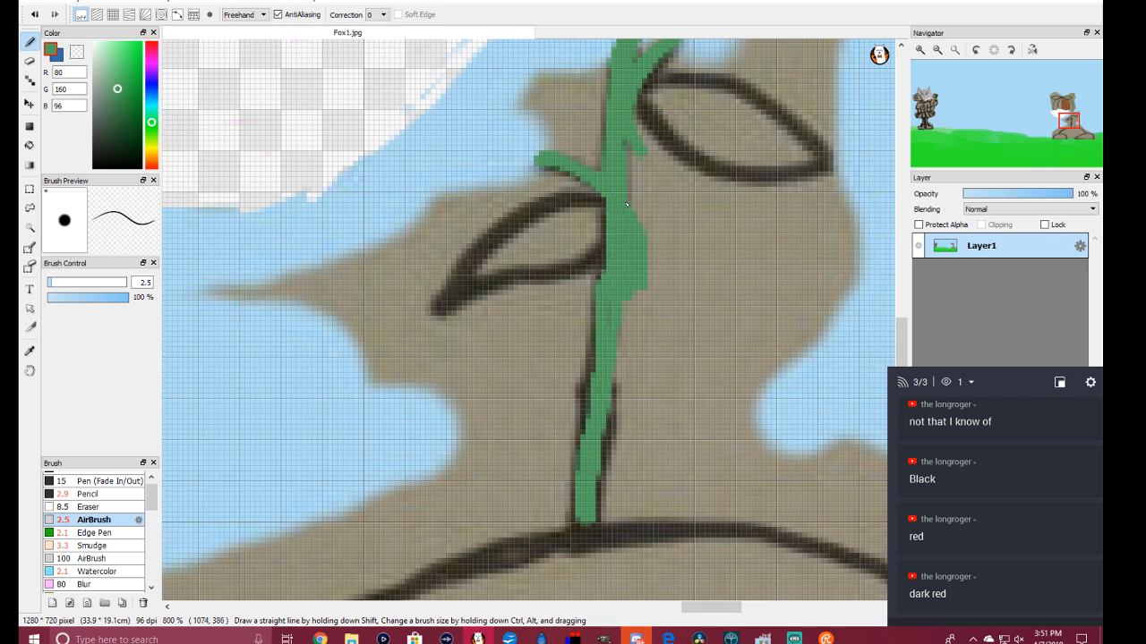
Step: Paint the right leaf on top of the flower head in the same green
scroll(627, 207, "down", 2)
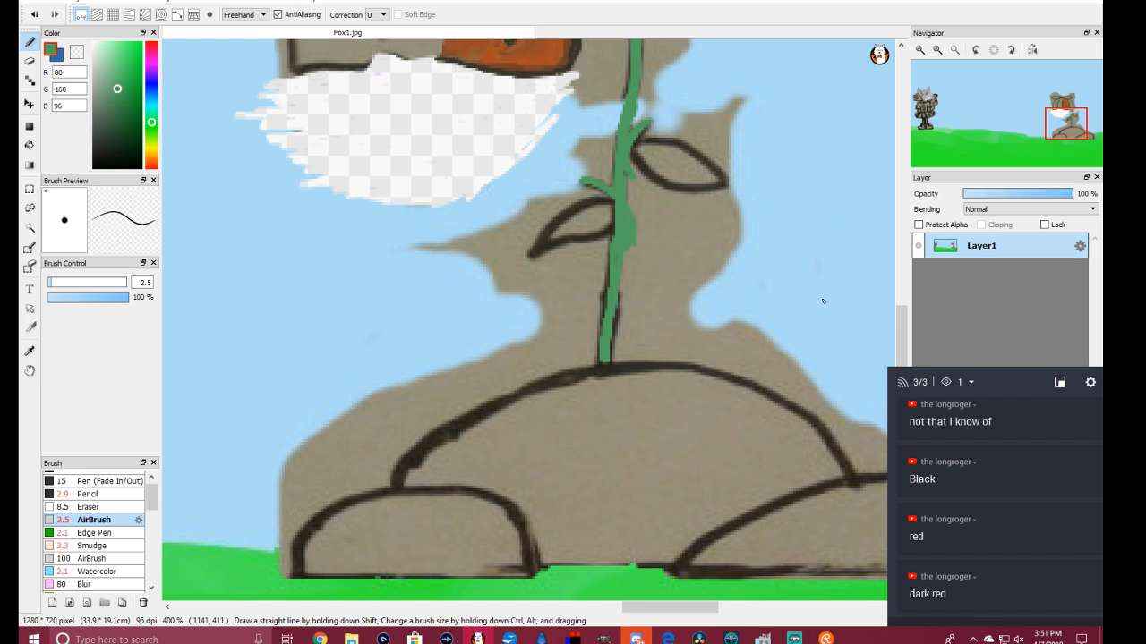
left_click_drag(903, 333, 908, 272)
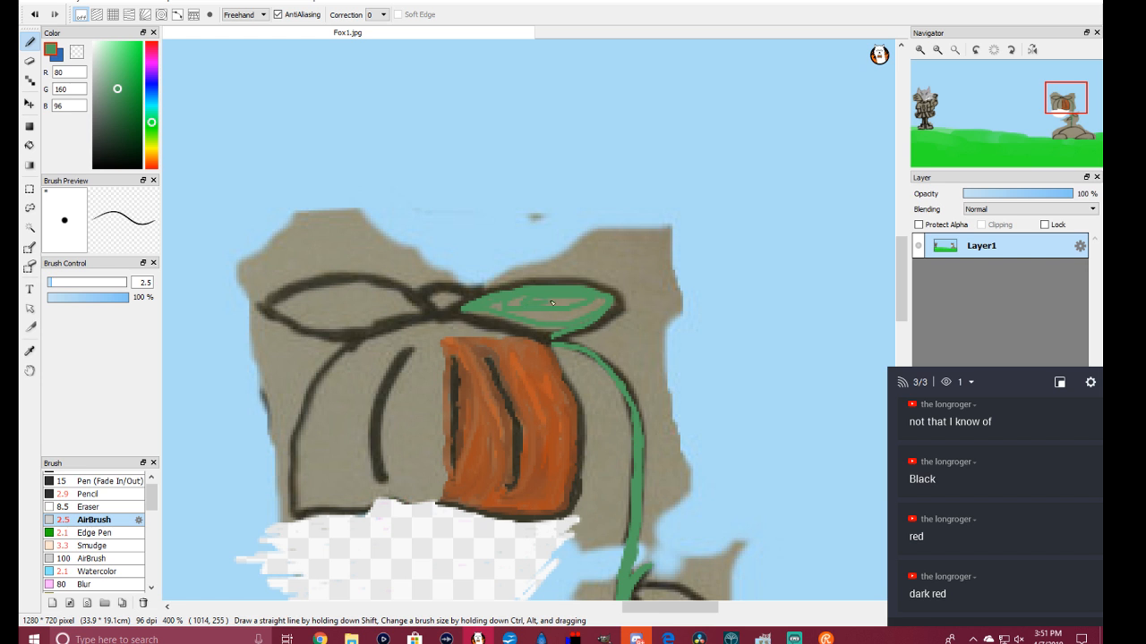
scroll(559, 299, "down", 5)
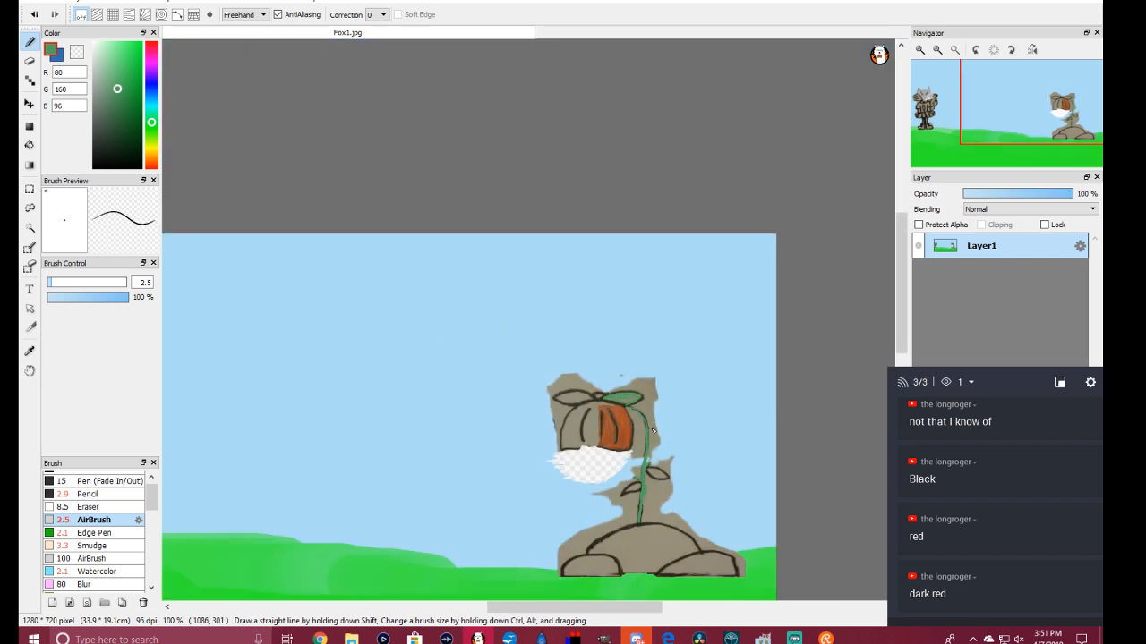
Step: Sample the sky blue (R 172, G 219, B 245) and airbrush it over the grey backing just outside the mound's left rock
scroll(659, 430, "up", 1)
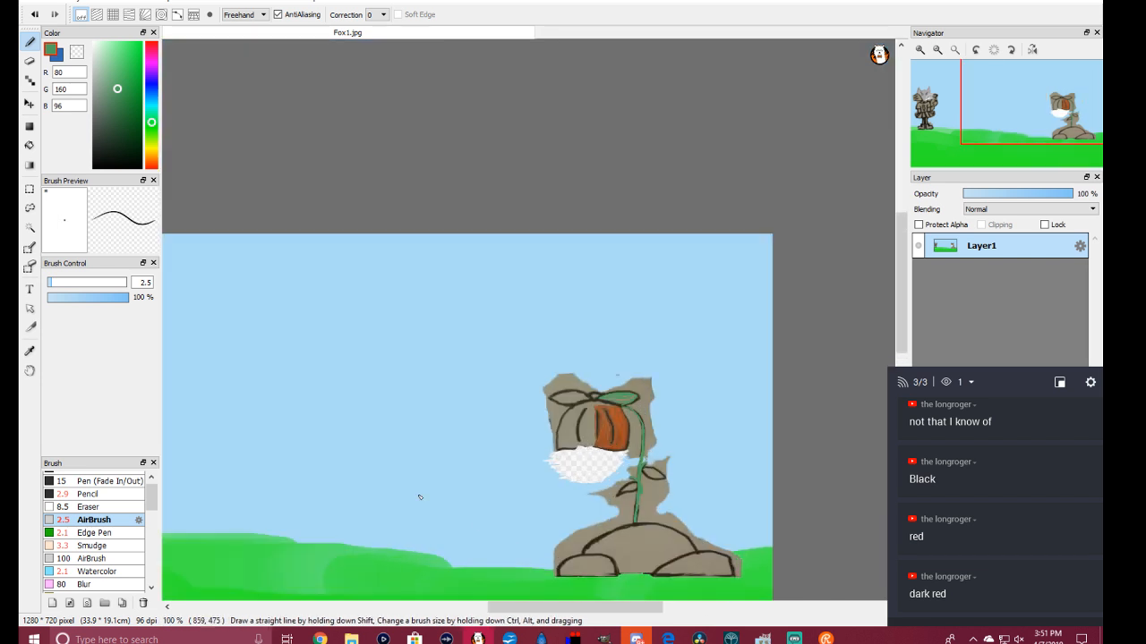
scroll(678, 472, "up", 1)
scroll(679, 473, "down", 1)
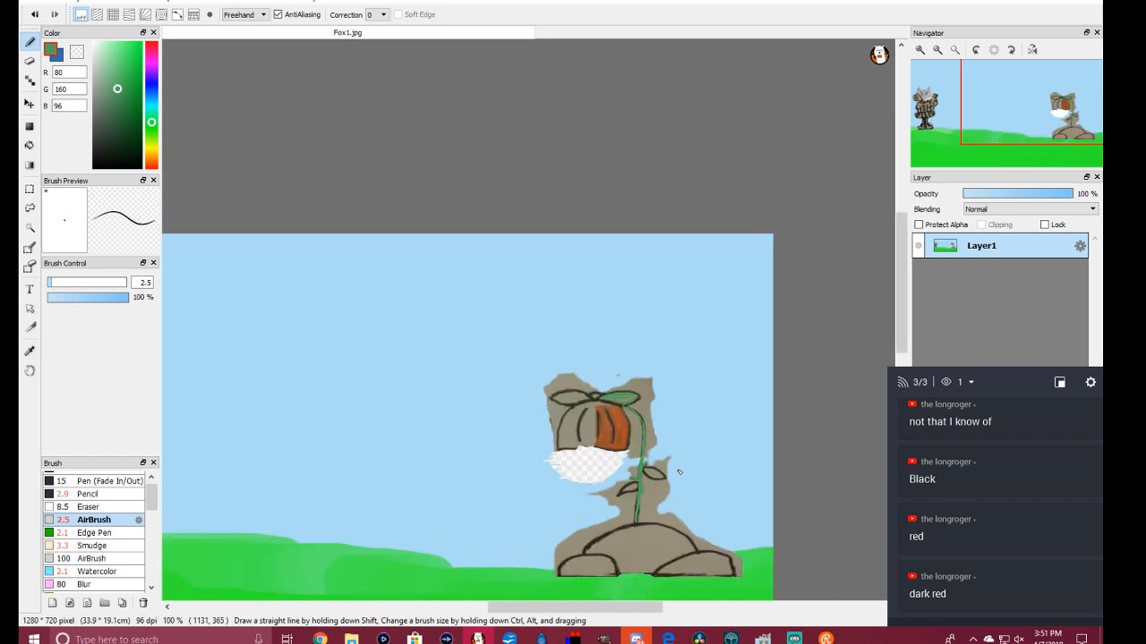
scroll(620, 467, "down", 2)
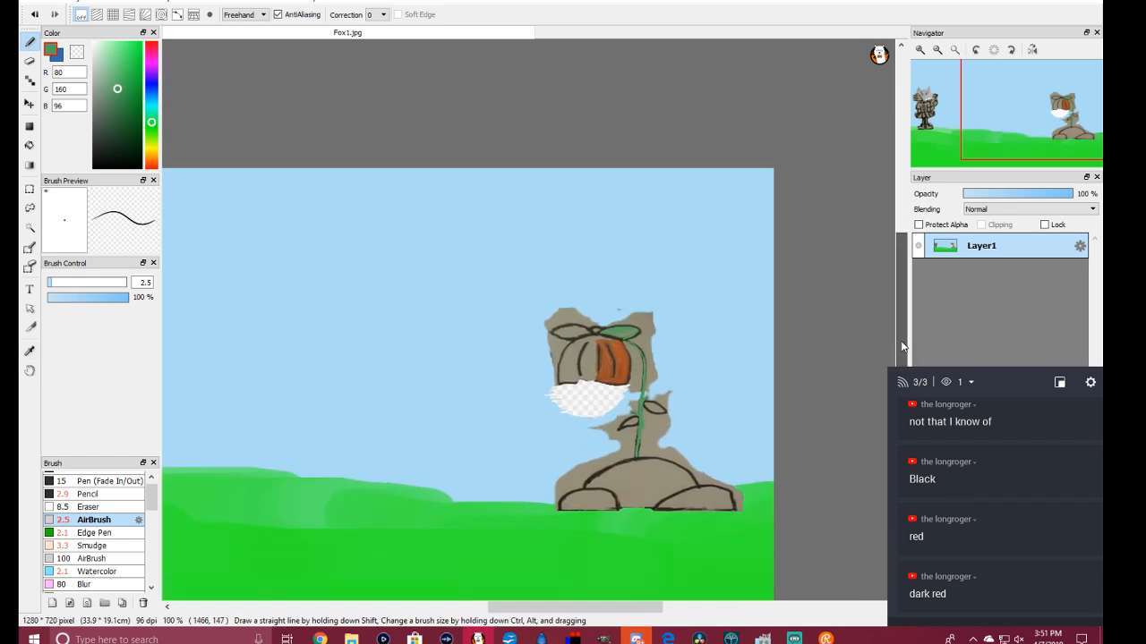
scroll(621, 467, "up", 1)
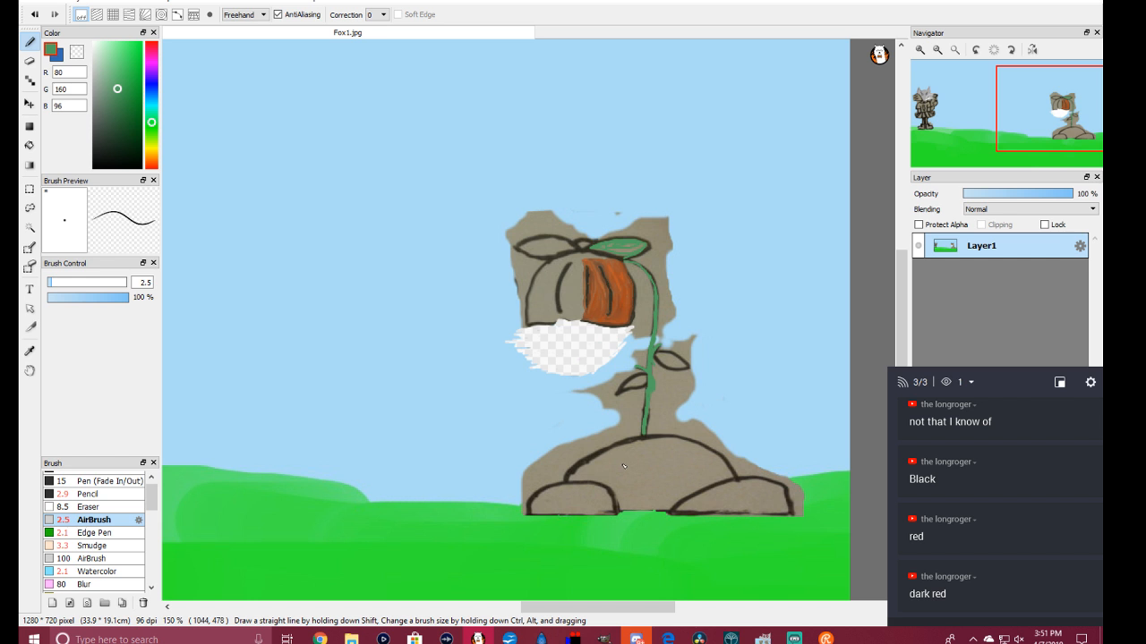
scroll(624, 465, "up", 2)
left_click(30, 351)
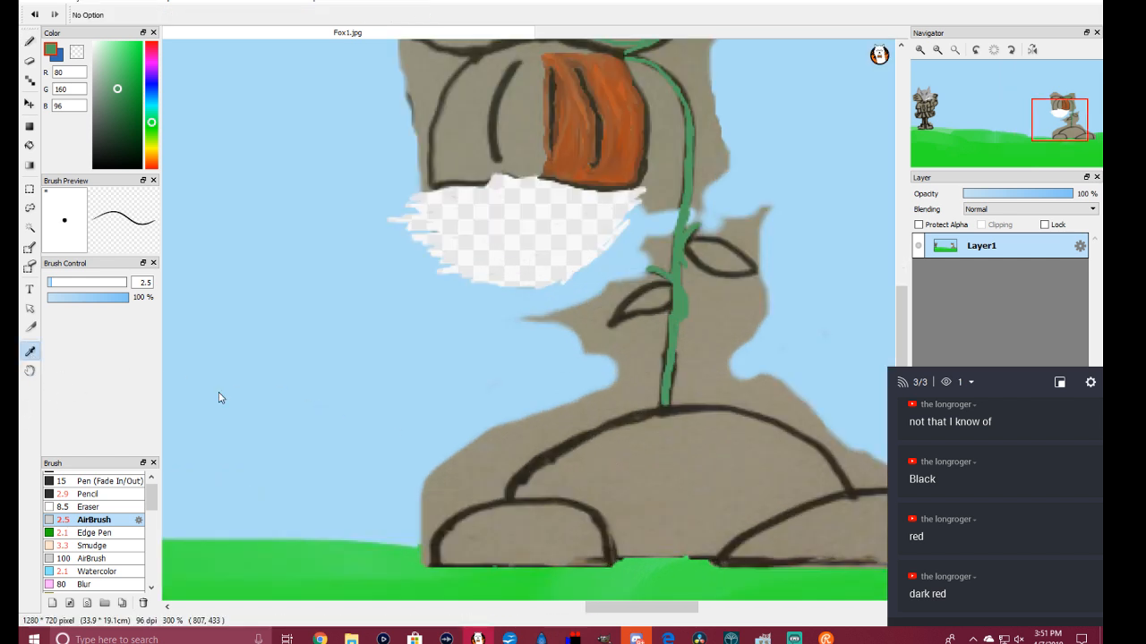
left_click(382, 428)
left_click(30, 43)
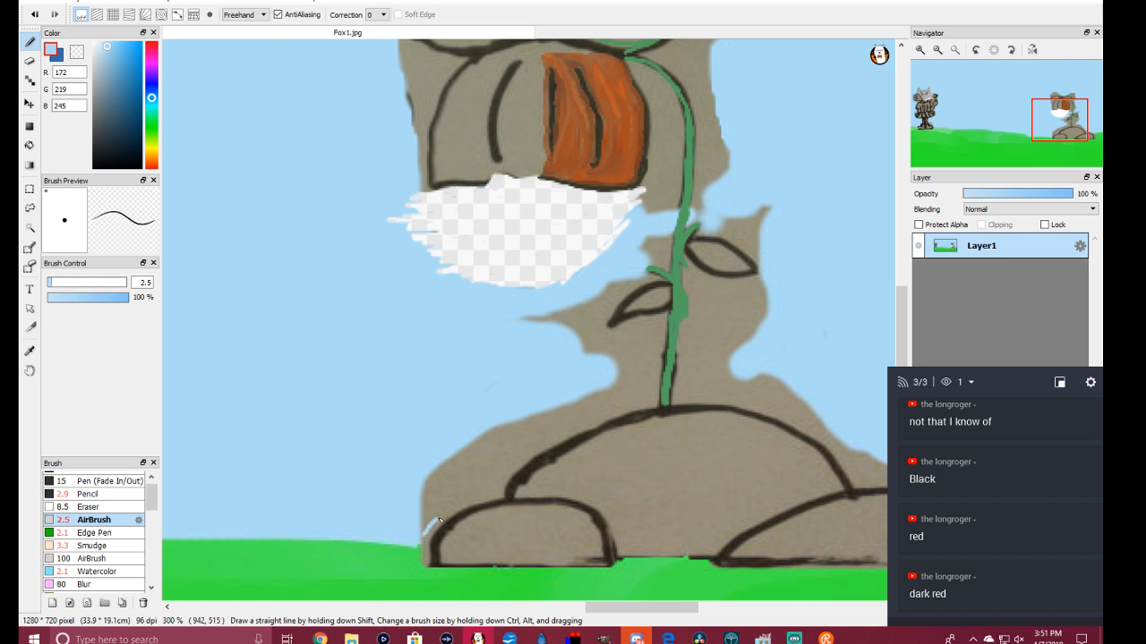
scroll(441, 517, "up", 4)
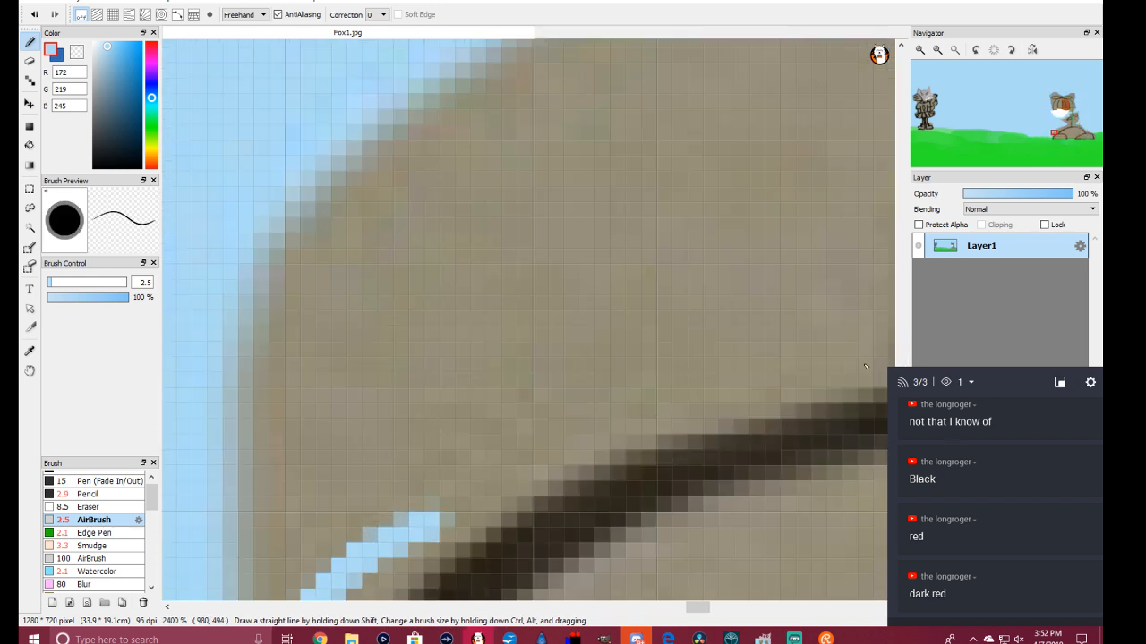
scroll(865, 361, "down", 1)
scroll(800, 406, "down", 1)
mouse_move(837, 394)
left_mouse_down()
mouse_move(624, 468)
mouse_move(560, 525)
mouse_move(539, 569)
mouse_move(514, 580)
mouse_move(530, 579)
mouse_move(526, 490)
mouse_move(515, 562)
left_mouse_up()
mouse_move(516, 514)
left_mouse_down()
mouse_move(525, 469)
mouse_move(527, 542)
mouse_move(558, 482)
mouse_move(530, 554)
mouse_move(632, 440)
mouse_move(531, 504)
mouse_move(602, 438)
mouse_move(528, 519)
mouse_move(604, 464)
mouse_move(564, 508)
mouse_move(610, 444)
mouse_move(587, 452)
mouse_move(600, 423)
mouse_move(569, 448)
mouse_move(570, 418)
mouse_move(544, 478)
mouse_move(586, 383)
mouse_move(535, 485)
mouse_move(585, 361)
mouse_move(516, 482)
mouse_move(551, 358)
mouse_move(530, 480)
mouse_move(579, 365)
mouse_move(508, 494)
mouse_move(531, 350)
mouse_move(511, 392)
mouse_move(504, 489)
left_mouse_up()
mouse_move(530, 297)
left_mouse_down()
mouse_move(568, 295)
mouse_move(546, 299)
mouse_move(600, 264)
mouse_move(546, 310)
mouse_move(573, 331)
mouse_move(637, 255)
mouse_move(565, 343)
mouse_move(638, 302)
mouse_move(617, 369)
mouse_move(626, 394)
mouse_move(689, 336)
mouse_move(680, 309)
mouse_move(637, 384)
mouse_move(693, 349)
mouse_move(642, 437)
mouse_move(750, 387)
mouse_move(679, 440)
left_mouse_up()
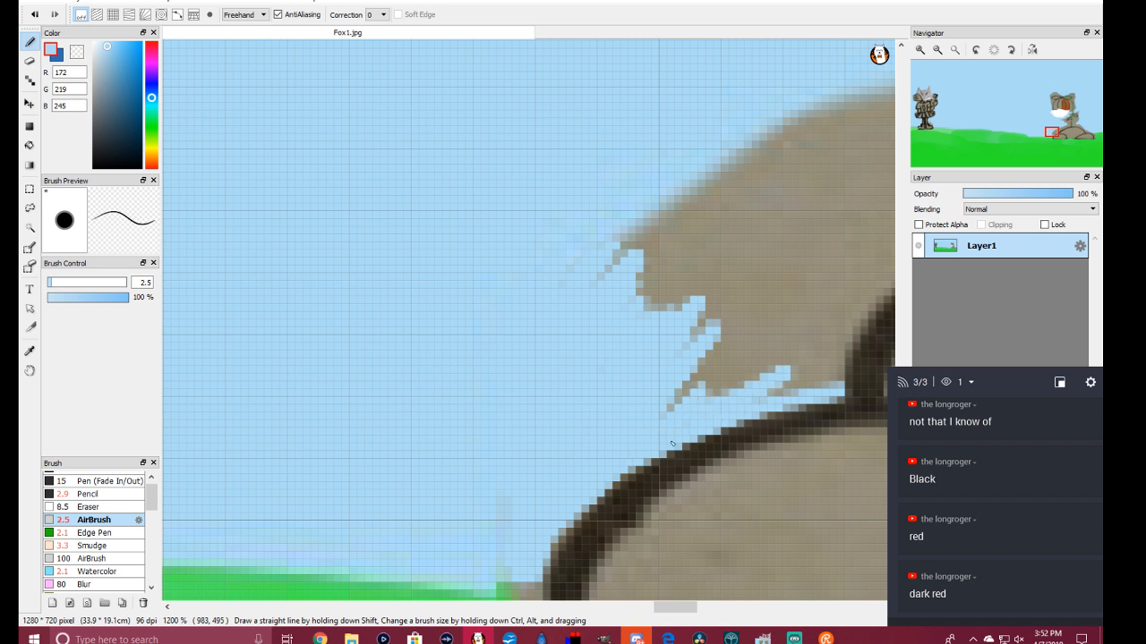
Step: Continue painting sky blue over the grey backing above the left rock, up to the outline of the large mound
mouse_move(758, 385)
left_mouse_down()
mouse_move(657, 408)
mouse_move(740, 375)
mouse_move(652, 441)
mouse_move(745, 341)
mouse_move(669, 403)
mouse_move(748, 305)
mouse_move(676, 366)
mouse_move(725, 314)
mouse_move(679, 349)
mouse_move(754, 273)
mouse_move(692, 312)
mouse_move(700, 291)
mouse_move(660, 309)
mouse_move(680, 286)
mouse_move(638, 339)
mouse_move(718, 242)
mouse_move(629, 317)
mouse_move(712, 231)
mouse_move(621, 316)
mouse_move(718, 218)
mouse_move(636, 286)
mouse_move(698, 229)
mouse_move(648, 252)
mouse_move(677, 217)
mouse_move(647, 273)
mouse_move(712, 232)
mouse_move(687, 242)
mouse_move(678, 226)
mouse_move(657, 247)
mouse_move(655, 230)
mouse_move(588, 283)
mouse_move(699, 171)
mouse_move(590, 296)
left_mouse_up()
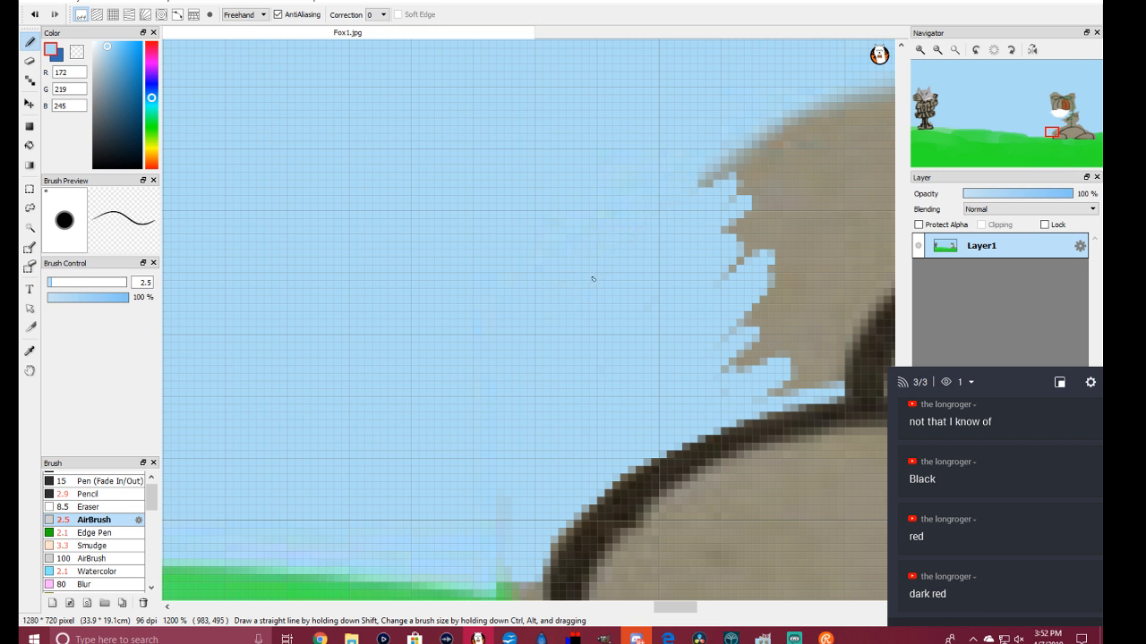
mouse_move(622, 339)
left_mouse_down()
mouse_move(767, 225)
mouse_move(798, 224)
mouse_move(737, 242)
mouse_move(764, 211)
mouse_move(766, 181)
mouse_move(732, 190)
mouse_move(728, 177)
mouse_move(689, 214)
mouse_move(687, 346)
mouse_move(806, 264)
mouse_move(708, 356)
mouse_move(755, 317)
mouse_move(775, 323)
mouse_move(712, 377)
mouse_move(770, 342)
mouse_move(742, 379)
mouse_move(785, 352)
mouse_move(713, 418)
mouse_move(799, 362)
mouse_move(747, 406)
mouse_move(836, 373)
mouse_move(833, 392)
mouse_move(823, 391)
mouse_move(858, 319)
left_mouse_up()
left_click_drag(845, 363, 840, 391)
mouse_move(839, 339)
left_mouse_down()
mouse_move(792, 381)
mouse_move(829, 333)
mouse_move(787, 370)
mouse_move(827, 324)
mouse_move(791, 336)
mouse_move(817, 299)
mouse_move(772, 337)
mouse_move(818, 281)
mouse_move(757, 324)
mouse_move(800, 267)
mouse_move(767, 279)
mouse_move(813, 221)
mouse_move(760, 276)
mouse_move(816, 206)
mouse_move(768, 222)
mouse_move(806, 187)
mouse_move(772, 200)
mouse_move(816, 163)
mouse_move(763, 188)
mouse_move(786, 167)
mouse_move(756, 175)
mouse_move(792, 153)
mouse_move(766, 156)
mouse_move(789, 136)
mouse_move(730, 177)
mouse_move(739, 148)
mouse_move(803, 113)
left_mouse_up()
mouse_move(787, 154)
left_mouse_down()
mouse_move(814, 118)
mouse_move(756, 178)
mouse_move(801, 157)
mouse_move(777, 198)
mouse_move(827, 191)
mouse_move(780, 239)
mouse_move(827, 219)
mouse_move(793, 266)
mouse_move(835, 232)
mouse_move(800, 274)
mouse_move(842, 241)
mouse_move(804, 288)
mouse_move(842, 261)
mouse_move(808, 307)
mouse_move(845, 278)
mouse_move(822, 319)
mouse_move(864, 285)
mouse_move(851, 319)
left_mouse_up()
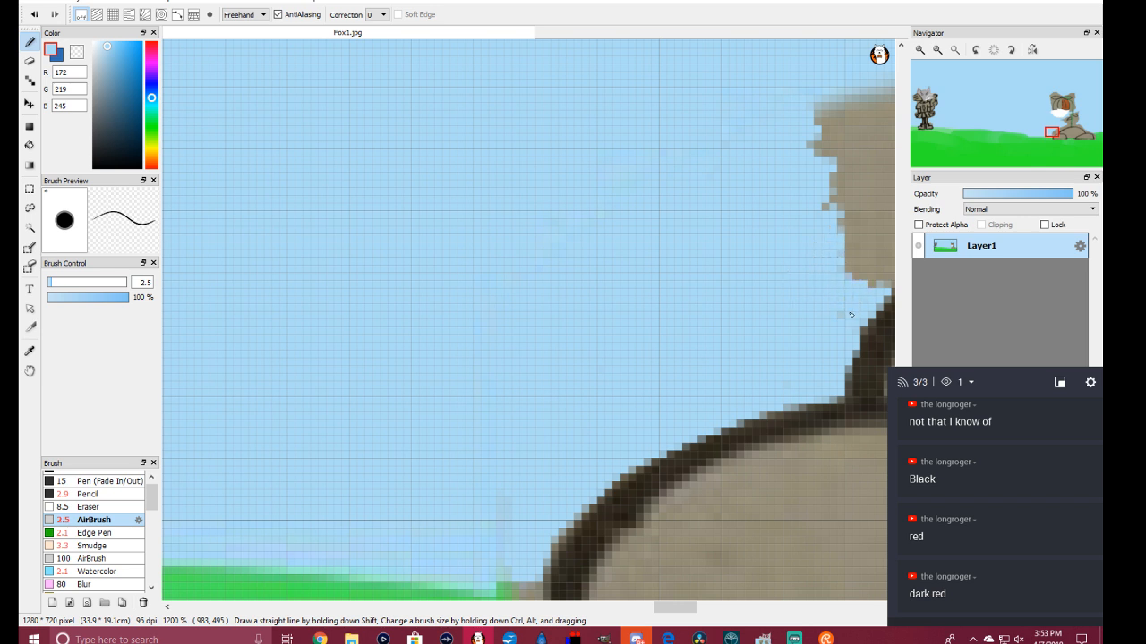
scroll(699, 439, "down", 6)
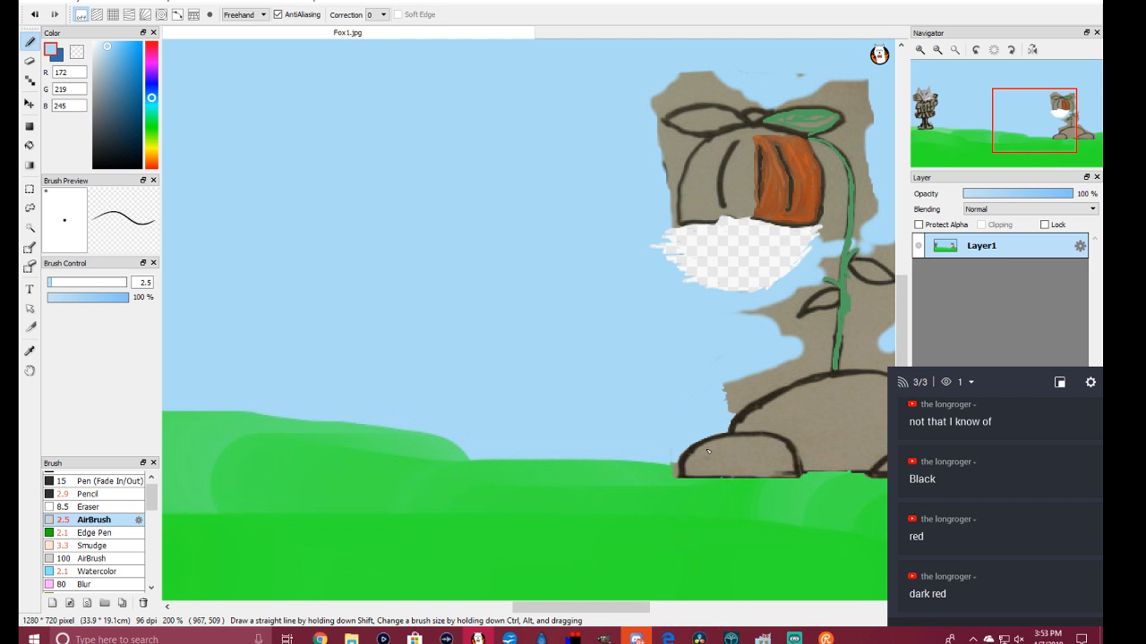
Step: Use the Smudge brush to pull a short dark streak from the left rock's right outline into its interior
scroll(707, 450, "up", 3)
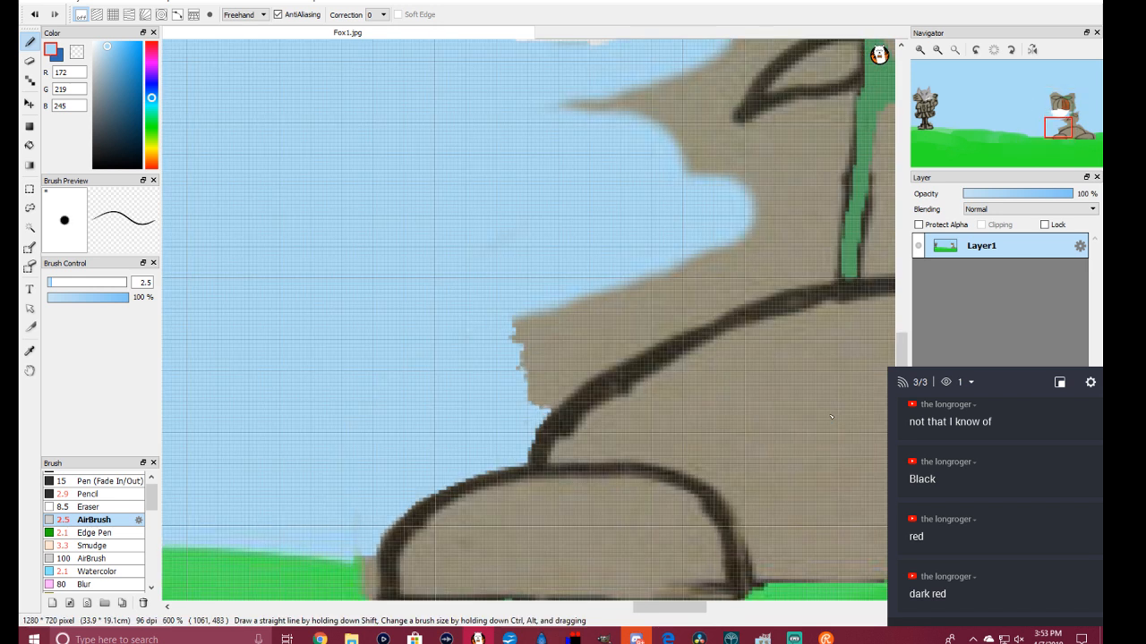
left_click(94, 546)
scroll(639, 567, "up", 1)
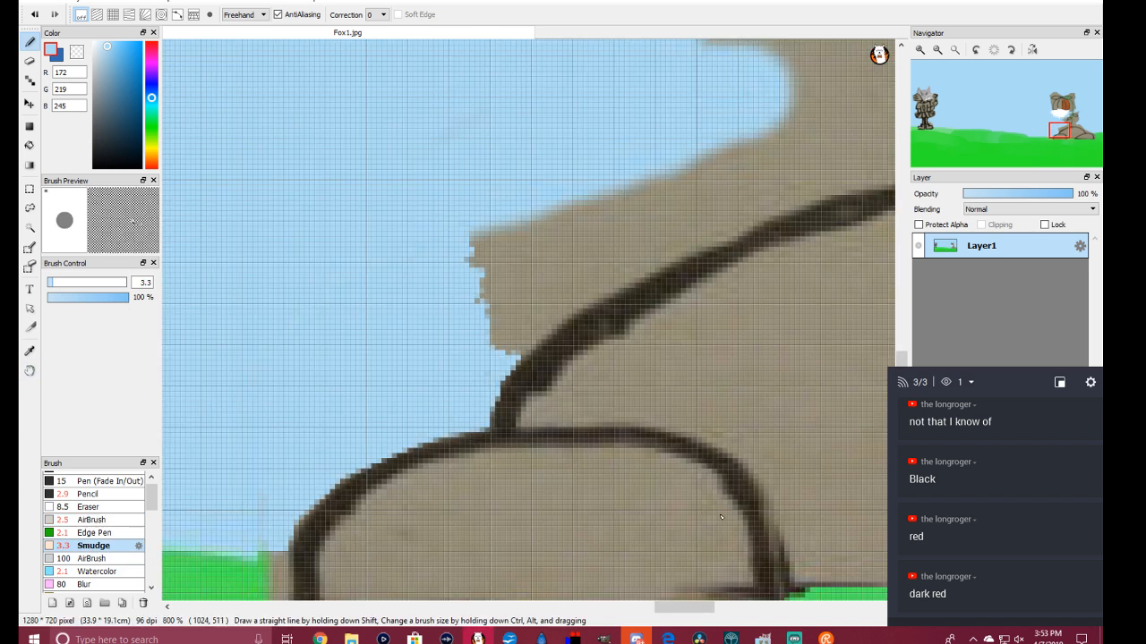
mouse_move(757, 528)
left_mouse_down()
mouse_move(703, 516)
mouse_move(691, 498)
left_mouse_up()
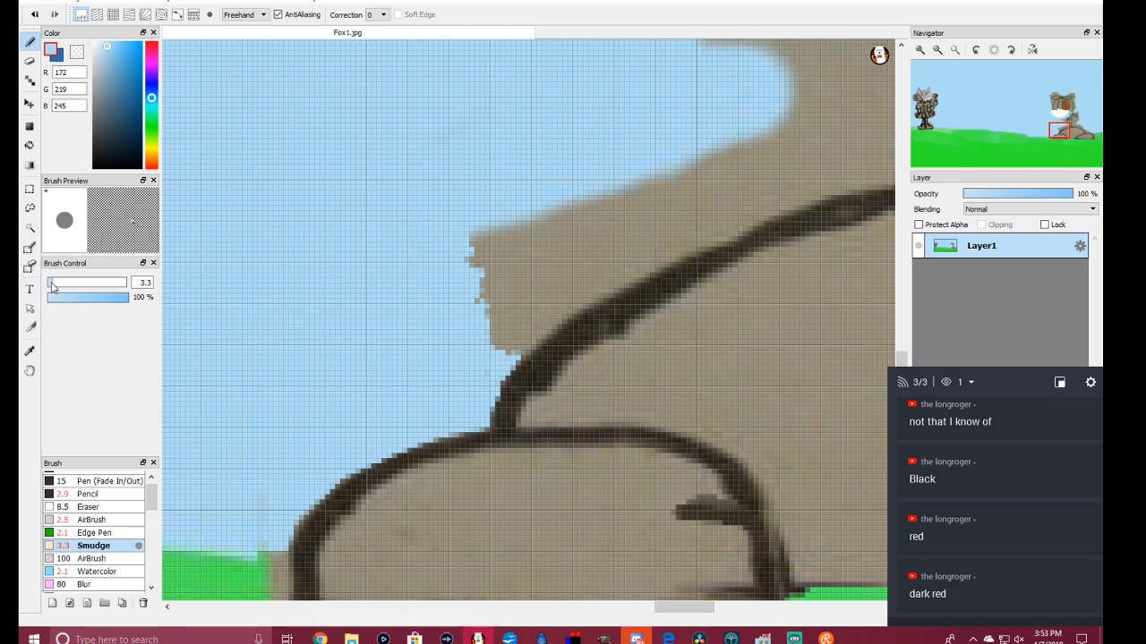
Step: Set the Smudge brush size to 6.5 and pull several dark streaks from the outline into the left rock
left_click_drag(52, 287, 49, 286)
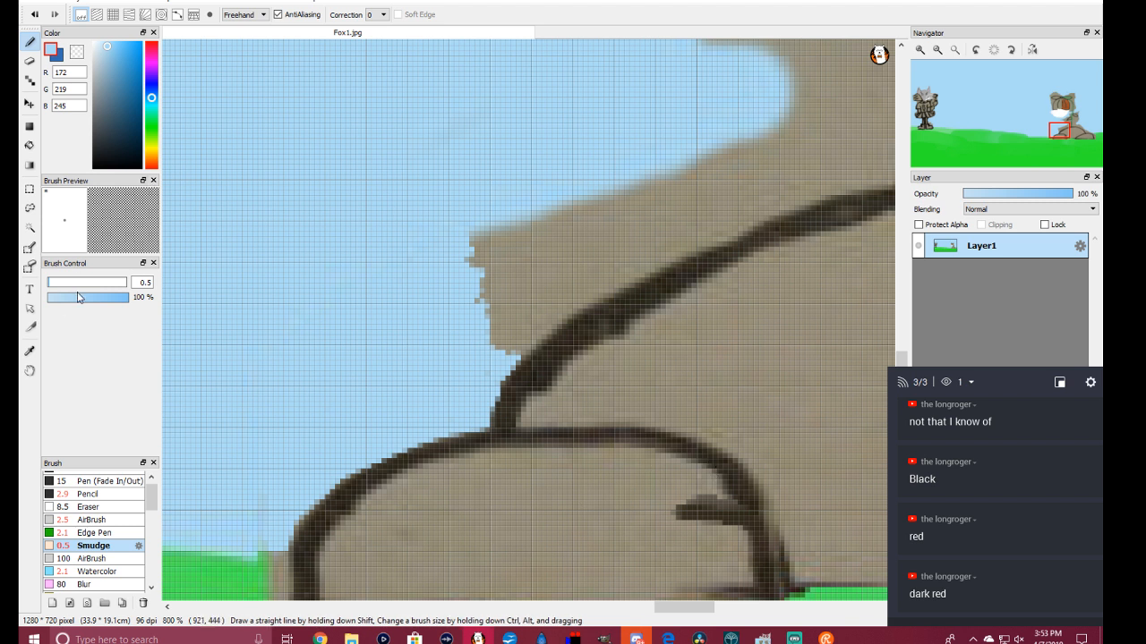
left_click_drag(51, 286, 51, 286)
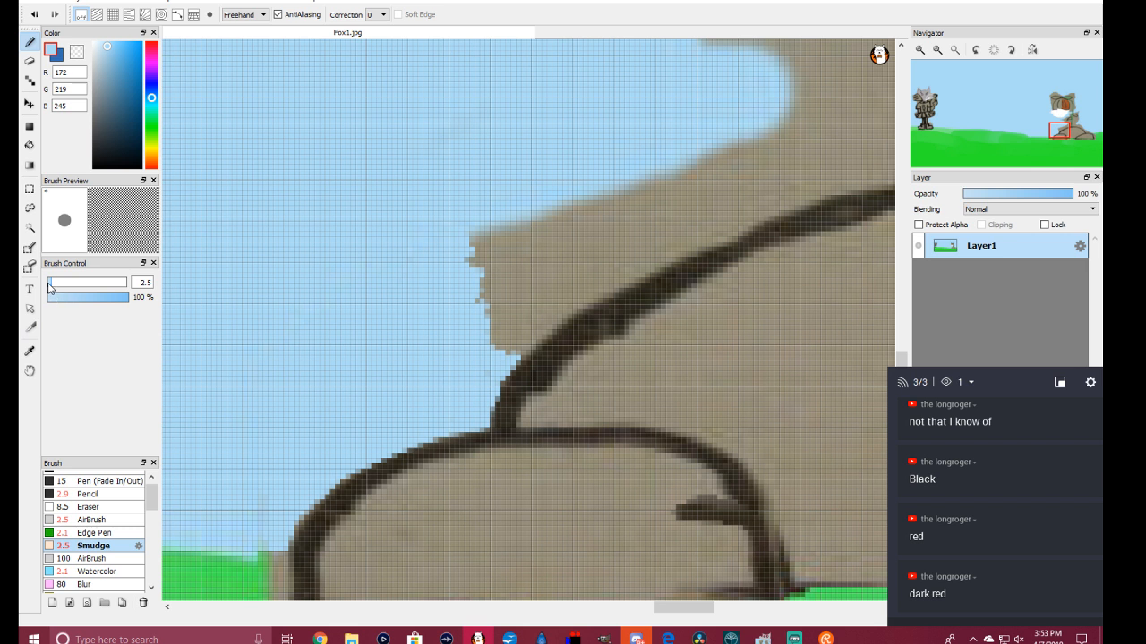
left_click_drag(49, 287, 58, 288)
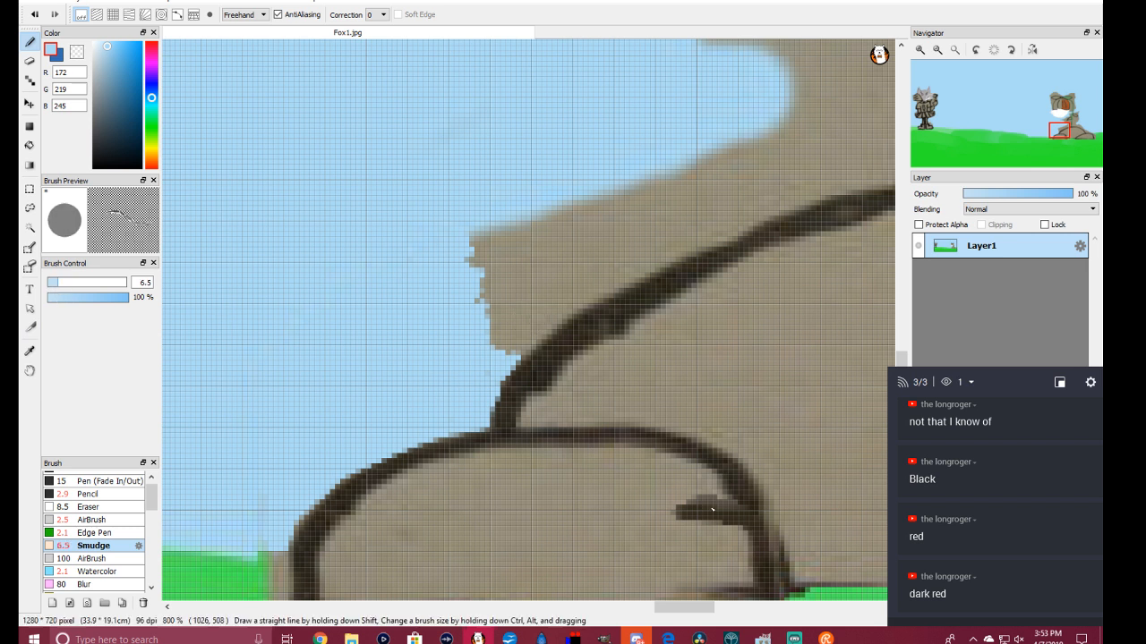
mouse_move(739, 495)
left_mouse_down()
mouse_move(683, 489)
mouse_move(732, 494)
mouse_move(615, 501)
mouse_move(601, 512)
mouse_move(639, 503)
mouse_move(537, 526)
left_mouse_up()
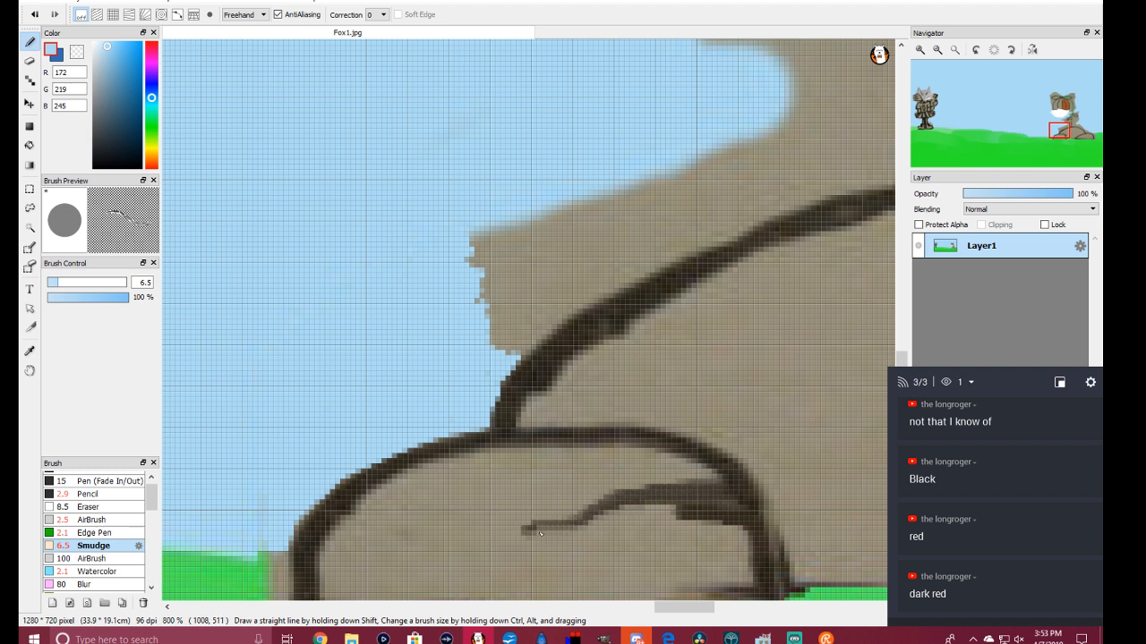
mouse_move(675, 460)
left_mouse_down()
mouse_move(586, 448)
mouse_move(508, 490)
mouse_move(519, 489)
left_mouse_up()
left_click_drag(406, 471, 525, 511)
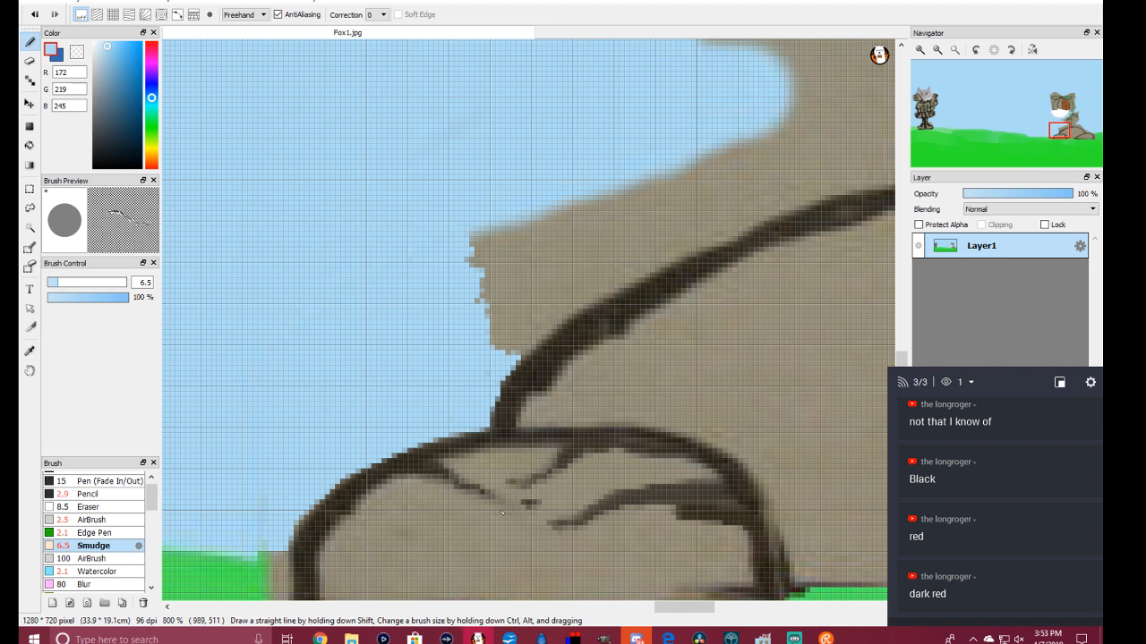
mouse_move(322, 524)
left_mouse_down()
mouse_move(358, 522)
mouse_move(519, 571)
mouse_move(637, 556)
left_mouse_up()
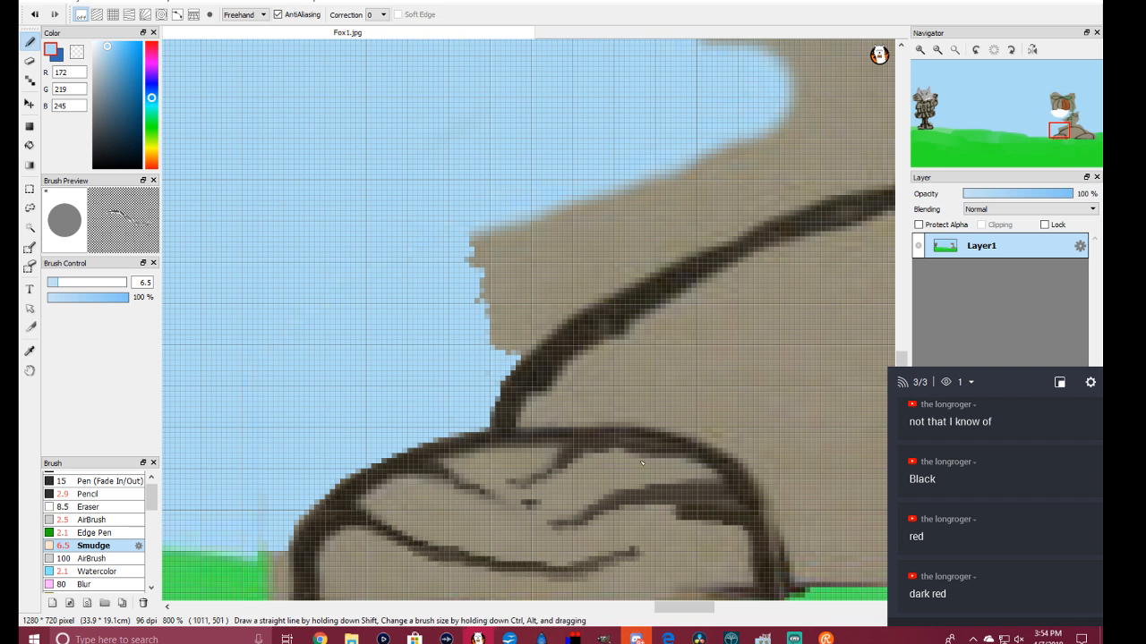
left_click_drag(652, 460, 599, 483)
left_click_drag(502, 453, 486, 471)
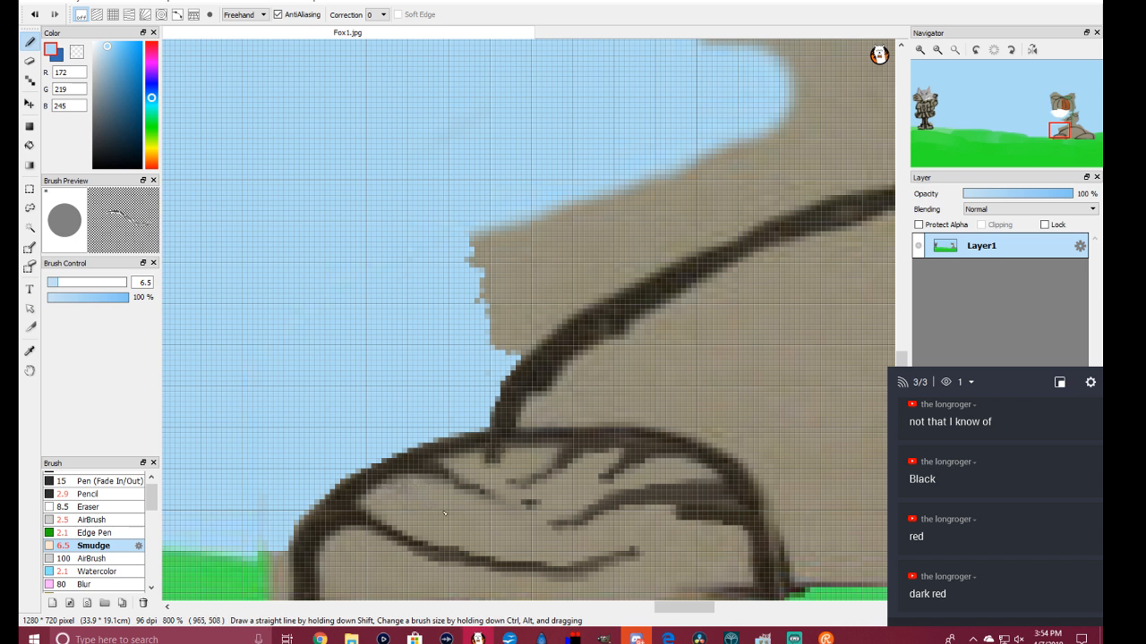
Step: Smudge across the streaks in the middle of the left rock to give it a swirled stone texture
mouse_move(380, 479)
left_mouse_down()
mouse_move(499, 537)
mouse_move(486, 531)
mouse_move(519, 511)
mouse_move(466, 492)
mouse_move(573, 529)
mouse_move(482, 521)
mouse_move(496, 481)
left_mouse_up()
mouse_move(571, 483)
left_mouse_down()
mouse_move(531, 496)
mouse_move(492, 472)
mouse_move(472, 508)
mouse_move(443, 476)
mouse_move(488, 533)
mouse_move(436, 511)
mouse_move(507, 540)
mouse_move(576, 537)
mouse_move(623, 512)
mouse_move(604, 529)
mouse_move(605, 493)
mouse_move(552, 496)
left_mouse_up()
mouse_move(642, 490)
left_mouse_down()
mouse_move(525, 519)
mouse_move(508, 545)
left_mouse_up()
mouse_move(589, 482)
left_mouse_down()
mouse_move(479, 511)
mouse_move(552, 476)
mouse_move(475, 498)
left_mouse_up()
mouse_move(407, 543)
left_mouse_down()
mouse_move(472, 572)
mouse_move(575, 579)
mouse_move(697, 544)
mouse_move(714, 573)
left_mouse_up()
scroll(795, 455, "down", 4)
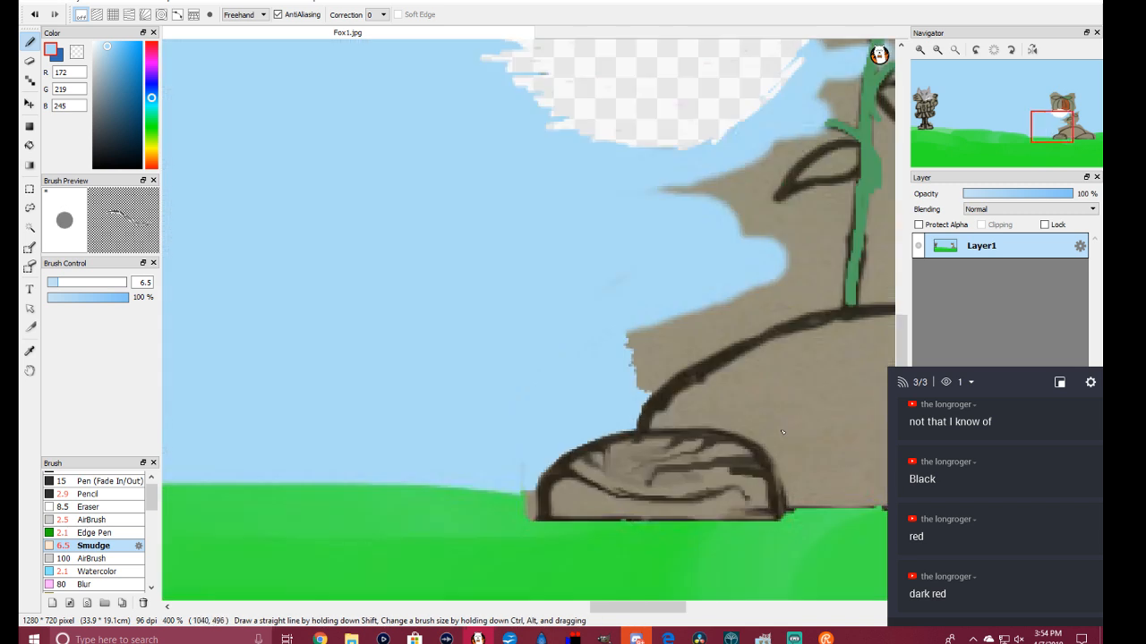
Step: Smudge the remaining plain areas of the left rock, extending the dark stone texture towards its base and sides
scroll(779, 432, "up", 1)
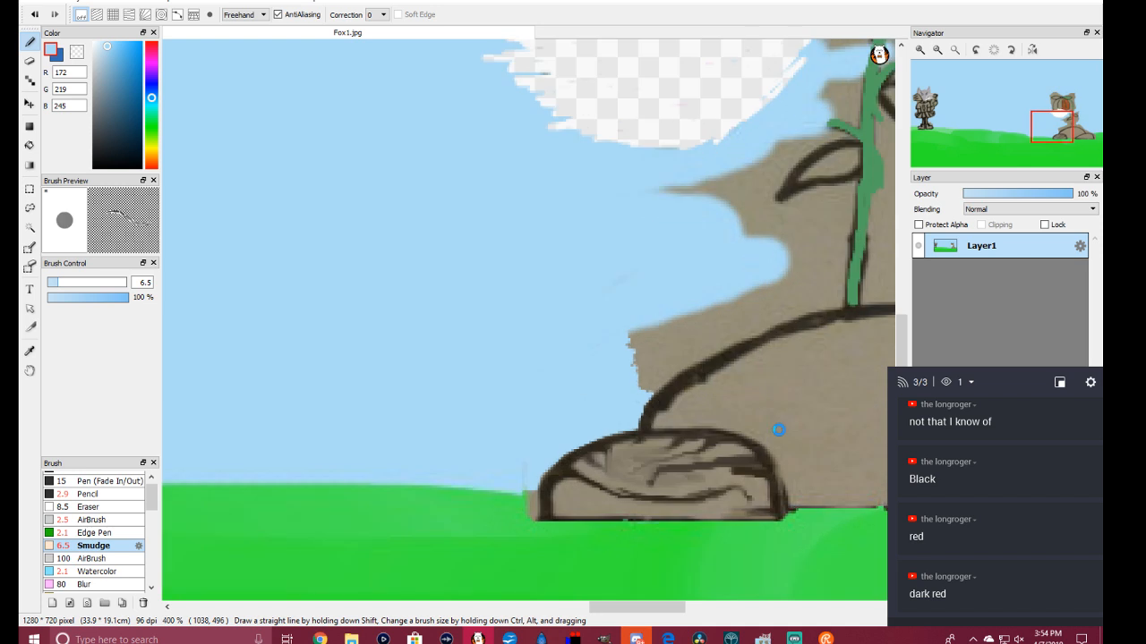
scroll(780, 432, "up", 2)
mouse_move(477, 568)
left_mouse_down()
mouse_move(387, 581)
mouse_move(414, 548)
mouse_move(364, 584)
left_mouse_up()
mouse_move(357, 533)
left_mouse_down()
mouse_move(367, 597)
mouse_move(437, 605)
mouse_move(440, 590)
mouse_move(396, 581)
mouse_move(426, 591)
mouse_move(462, 575)
mouse_move(423, 583)
mouse_move(528, 583)
mouse_move(478, 574)
mouse_move(522, 596)
mouse_move(598, 582)
mouse_move(541, 583)
mouse_move(631, 583)
mouse_move(613, 569)
mouse_move(676, 593)
mouse_move(698, 577)
mouse_move(634, 587)
mouse_move(724, 588)
mouse_move(754, 567)
mouse_move(712, 525)
mouse_move(626, 511)
left_mouse_up()
left_click_drag(699, 462, 676, 482)
scroll(741, 568, "down", 5)
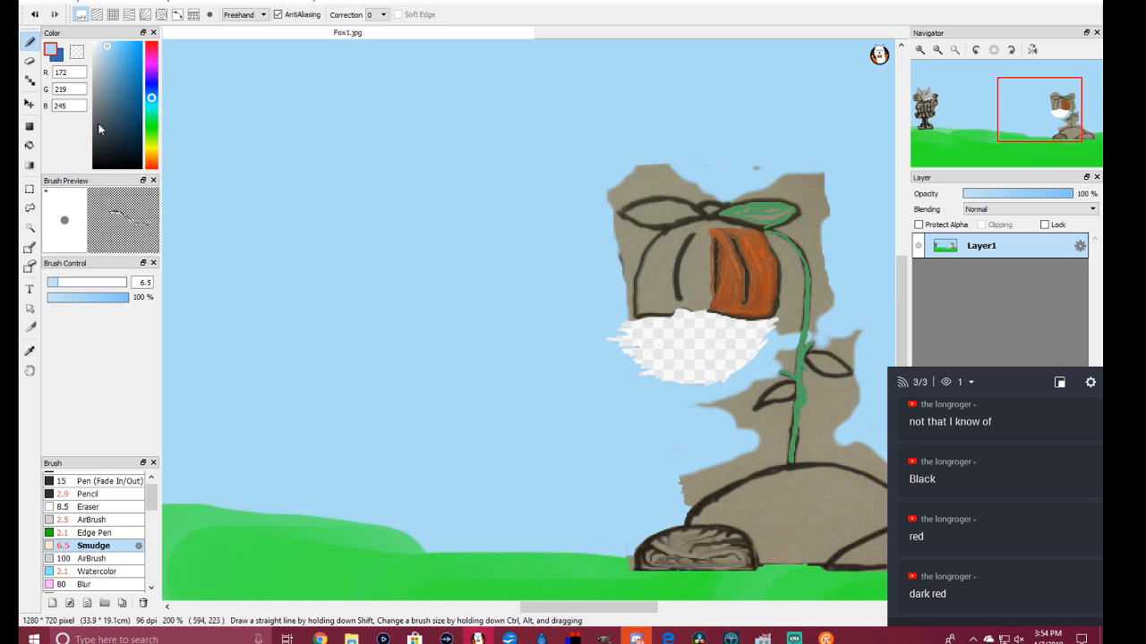
scroll(341, 233, "down", 1)
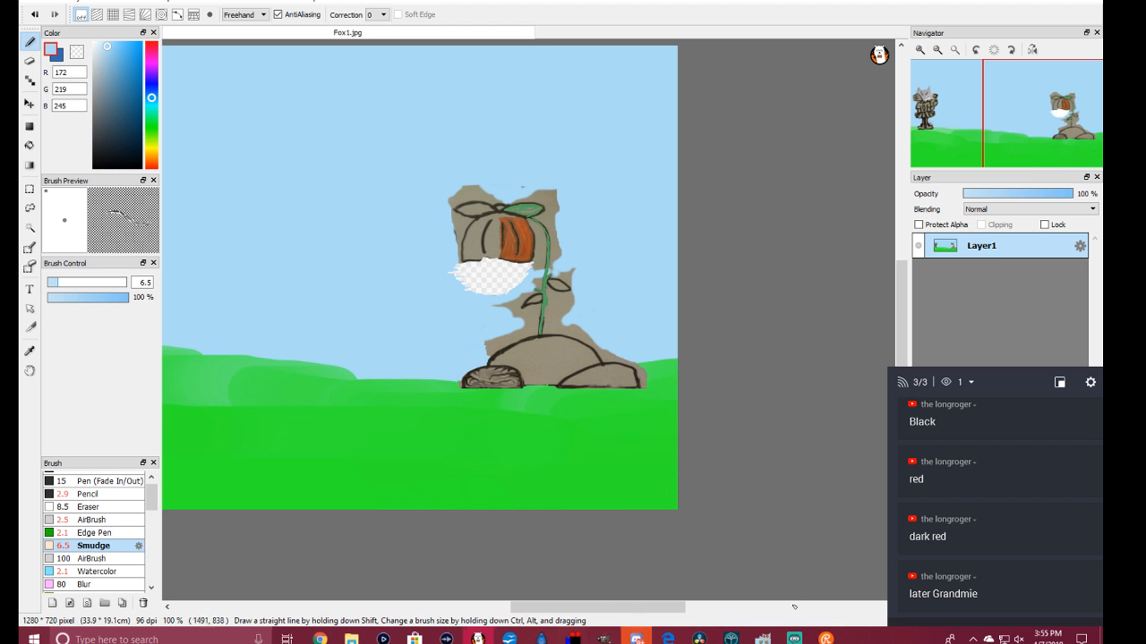
Step: Switch to Streamlabs OBS and browse the scene list back to its first entries
left_click(635, 638)
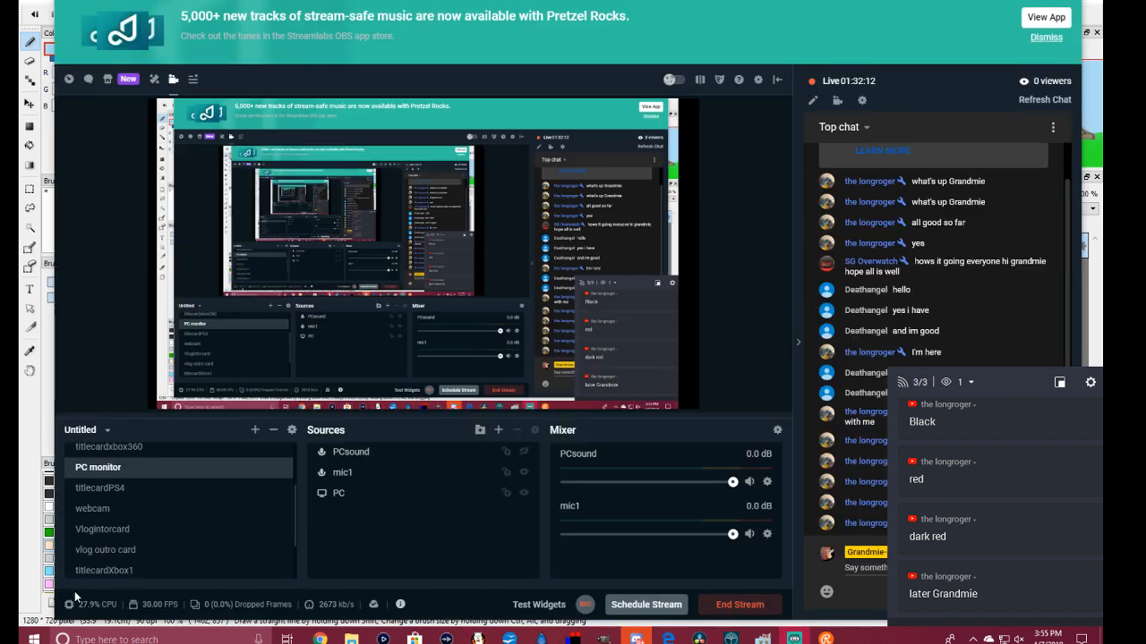
scroll(128, 527, "up", 3)
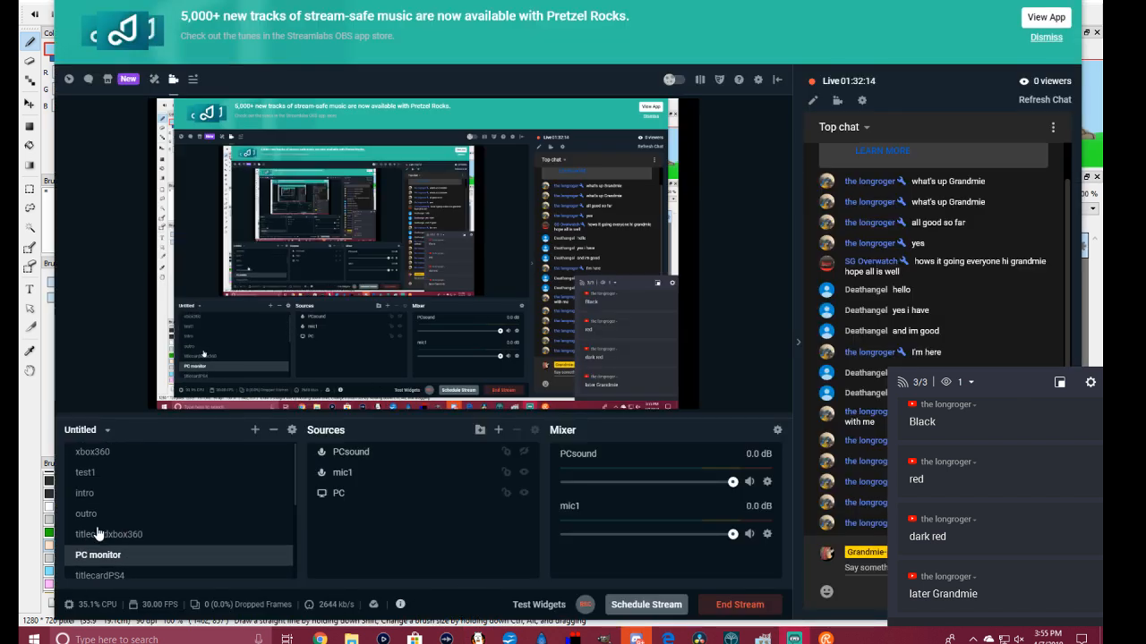